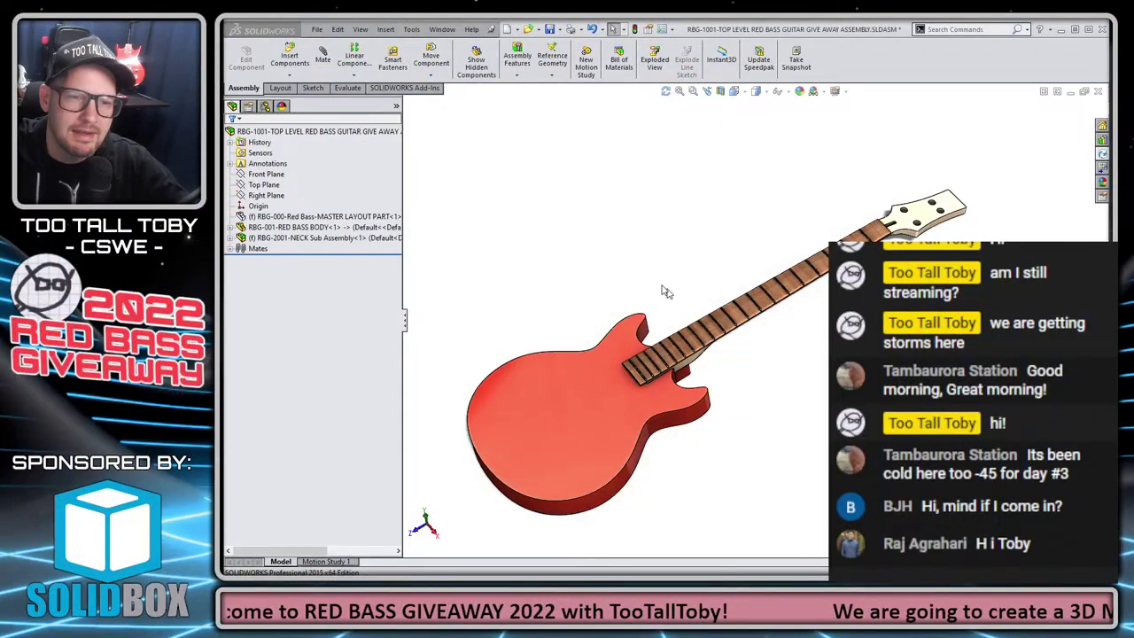
Open the RBG-2001-NECK sub-assembly in its own window and view its Top Plane Normal To.
{"action": "scroll", "coordinate": [666, 291], "scroll_direction": "up", "scroll_amount": 2}
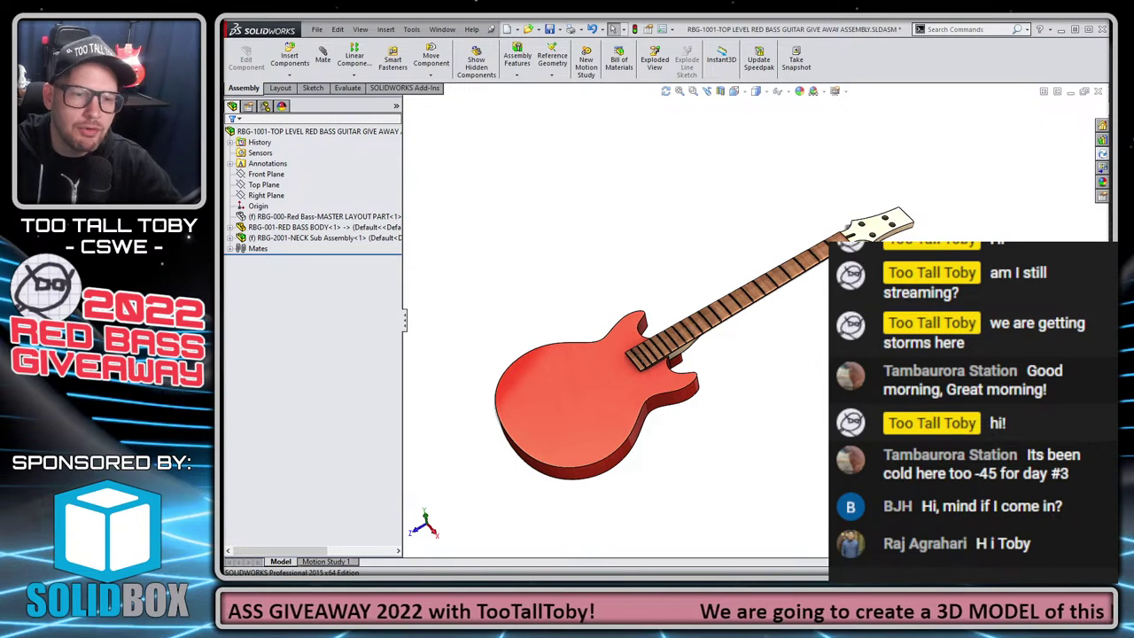
{"action": "left_click", "coordinate": [317, 239]}
{"action": "left_click", "coordinate": [328, 206]}
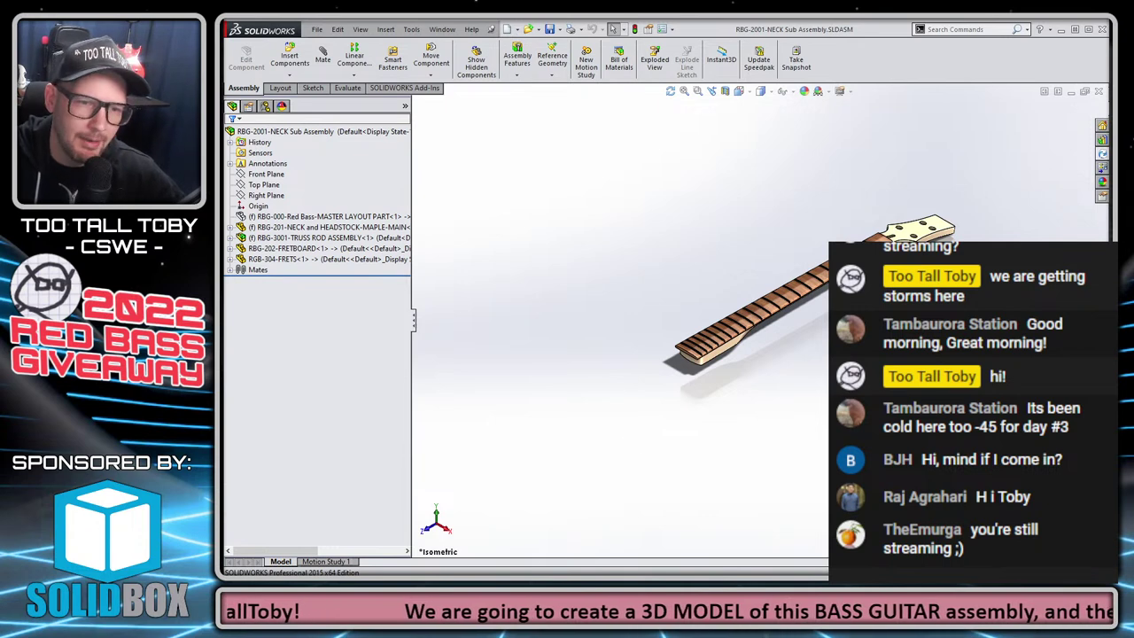
{"action": "left_click", "coordinate": [263, 184]}
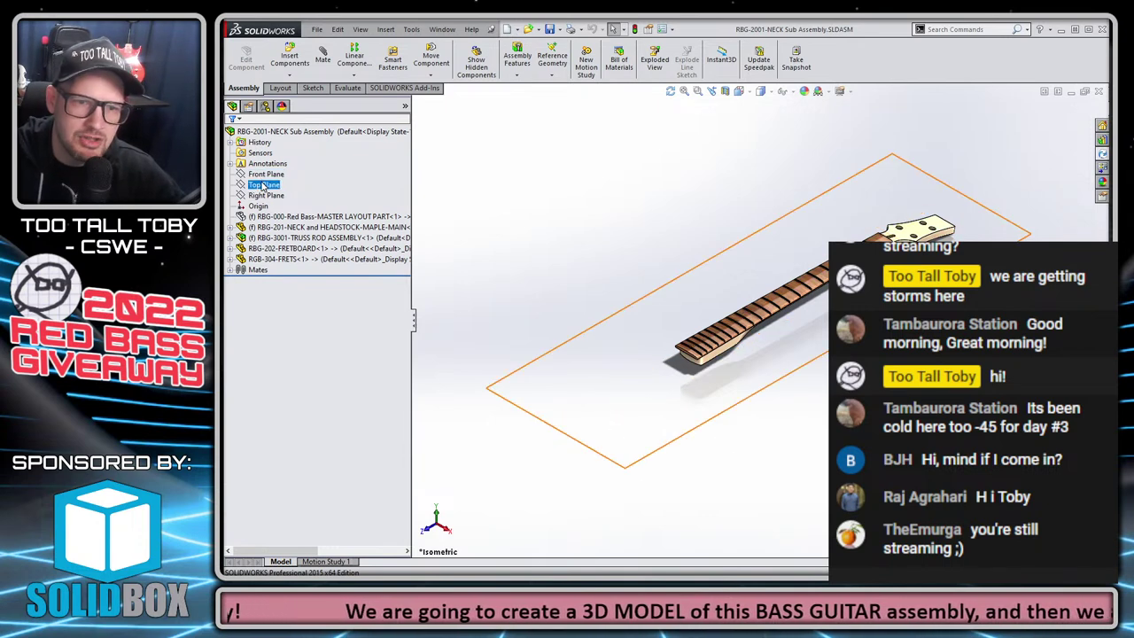
{"action": "key", "text": "ctrl+8"}
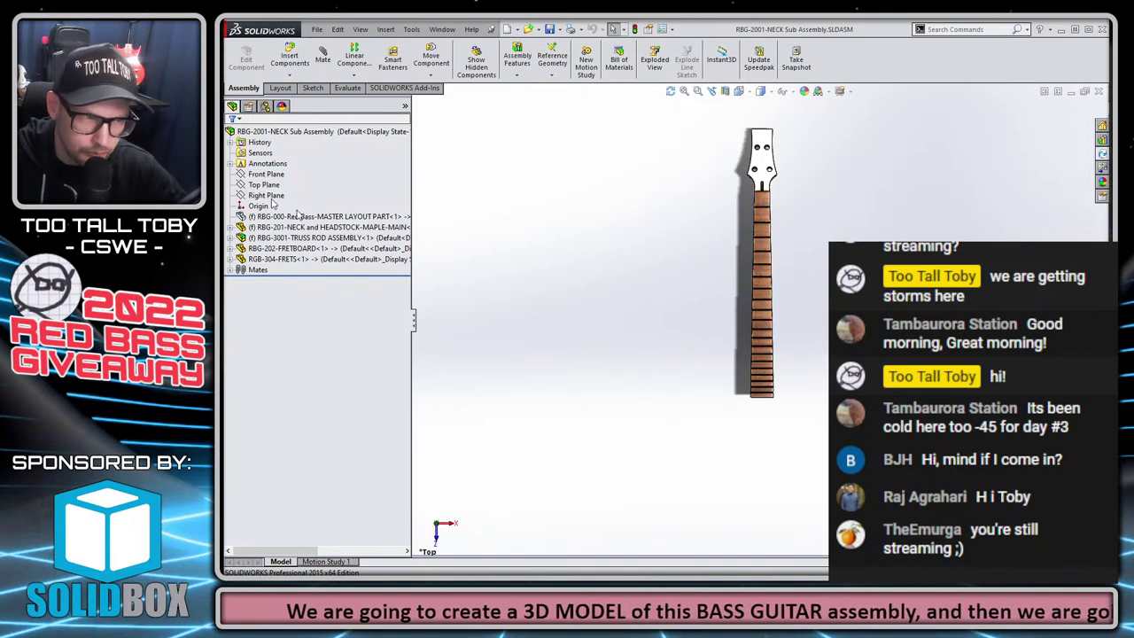
Show the RBG-000 master layout part and expand its feature list.
{"action": "left_click", "coordinate": [313, 217]}
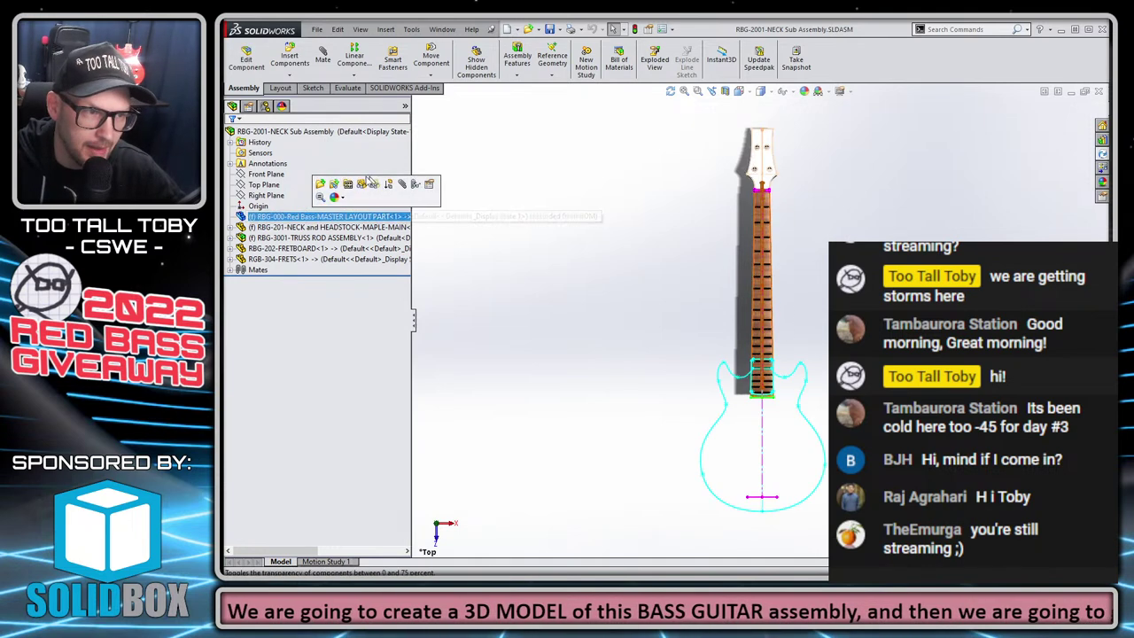
{"action": "left_click", "coordinate": [360, 188]}
{"action": "left_click", "coordinate": [532, 306]}
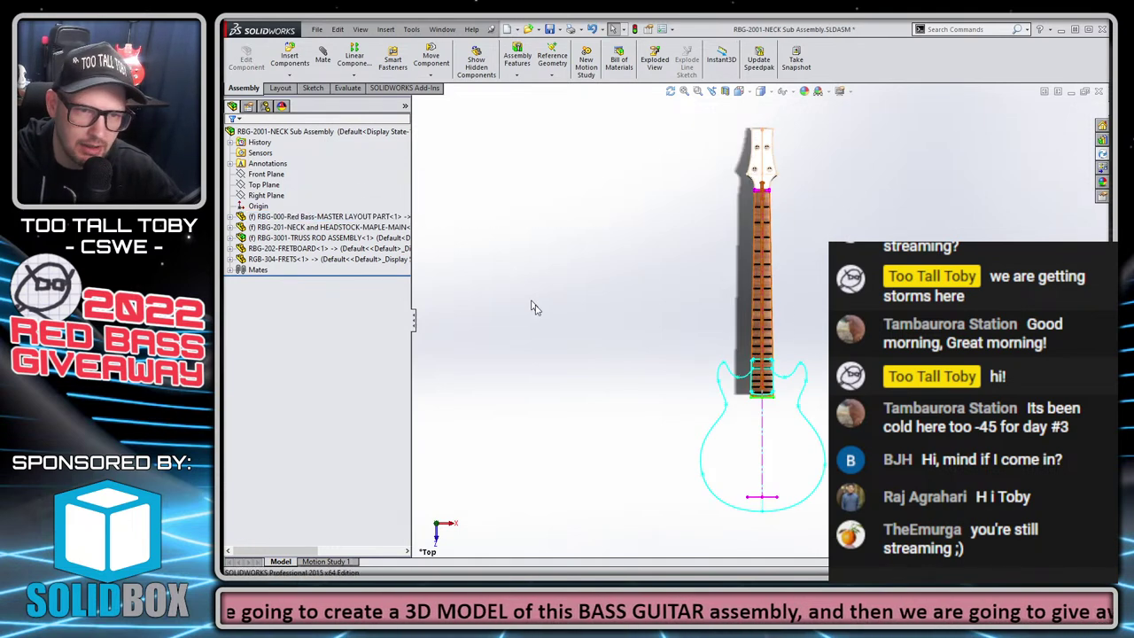
{"action": "left_click", "coordinate": [230, 217]}
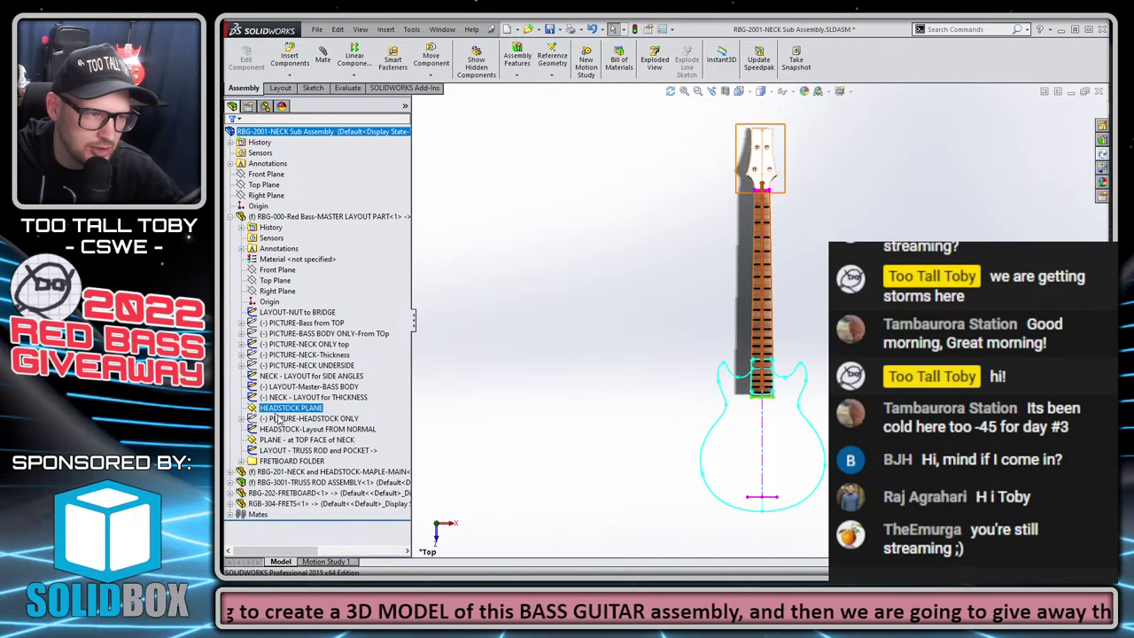
Show the layout's PICTURE-NECK ONLY top sketch picture behind the neck.
{"action": "left_click", "coordinate": [334, 323]}
{"action": "left_click", "coordinate": [330, 345]}
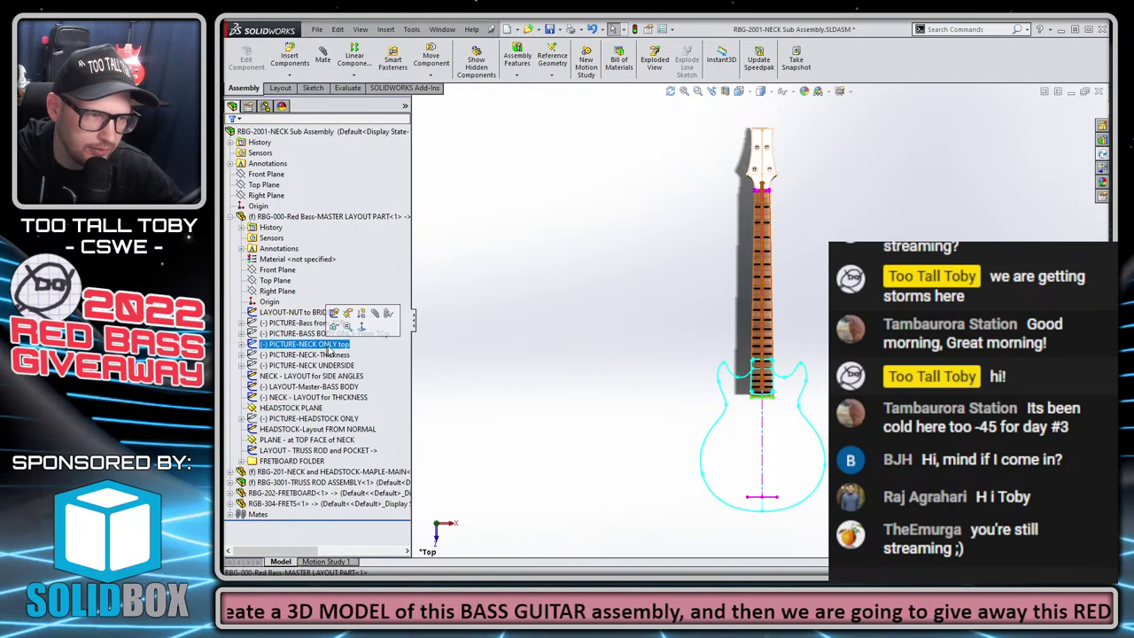
{"action": "left_click", "coordinate": [608, 329]}
Hide the copper neck image via Hide/Show Items and zoom around the neck over the photo.
{"action": "left_click", "coordinate": [787, 92]}
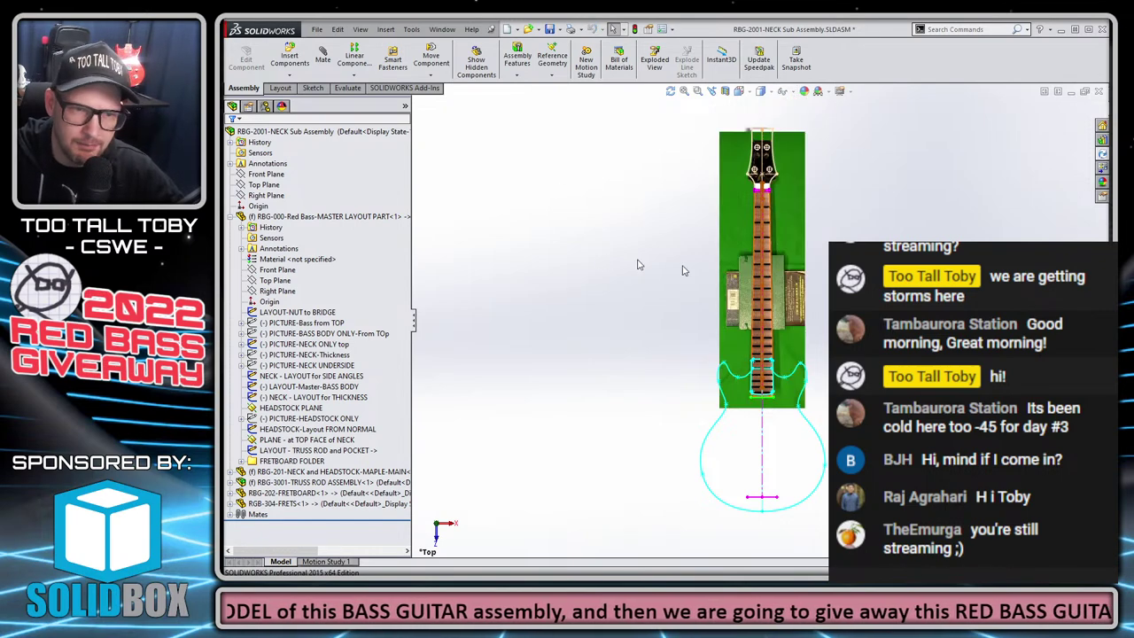
{"action": "scroll", "coordinate": [788, 195], "scroll_direction": "down", "scroll_amount": 6}
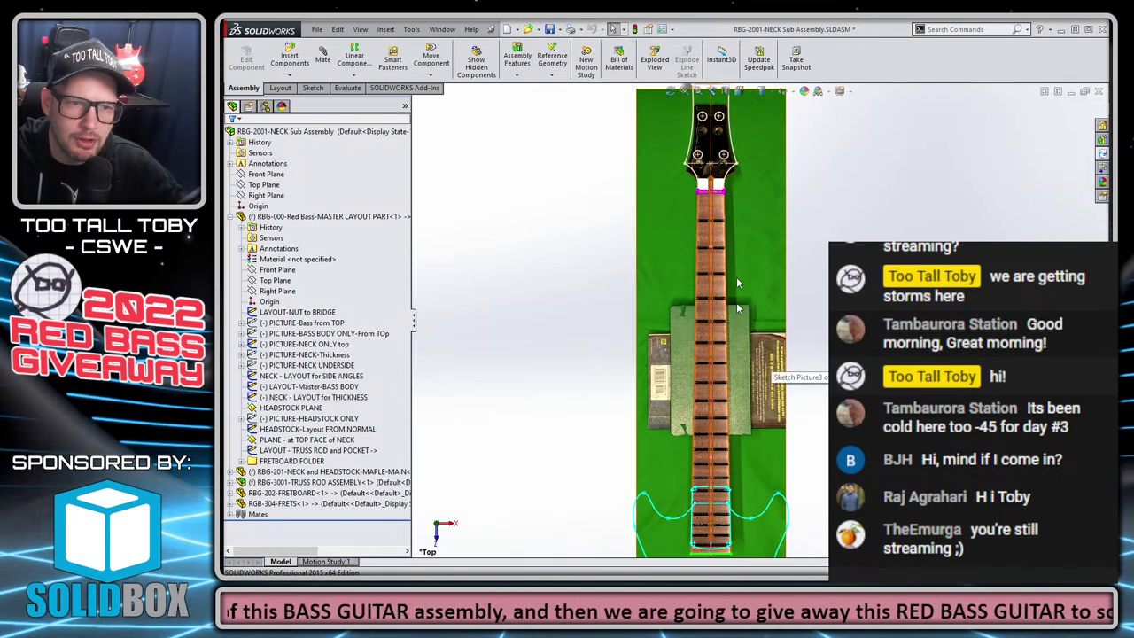
{"action": "scroll", "coordinate": [739, 243], "scroll_direction": "down", "scroll_amount": 2}
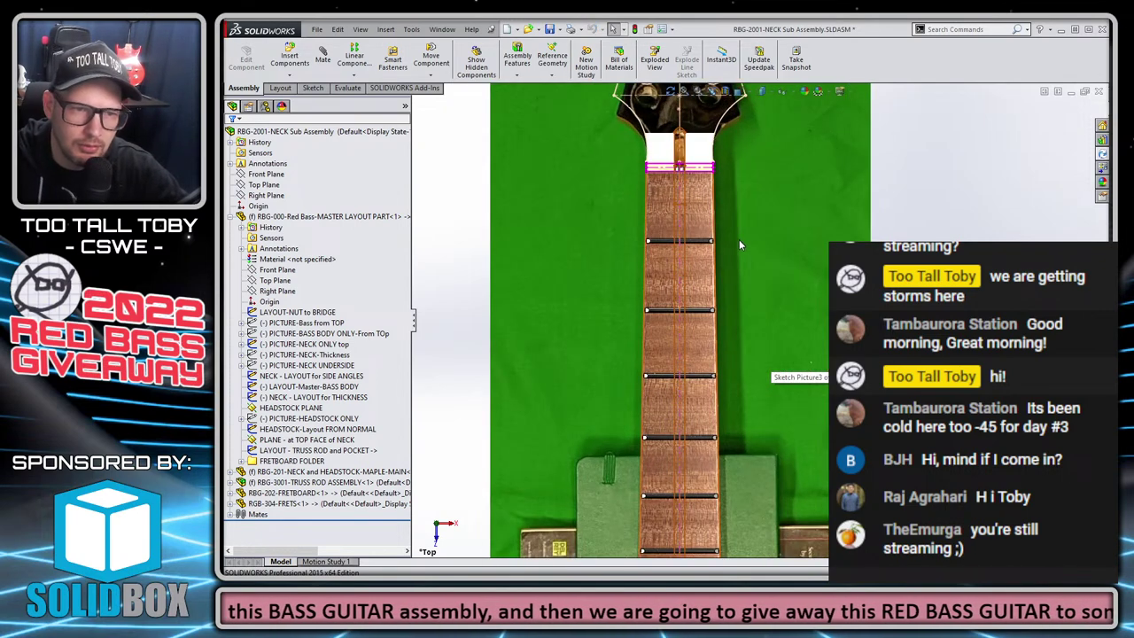
{"action": "left_click", "coordinate": [786, 93]}
{"action": "left_click", "coordinate": [784, 179]}
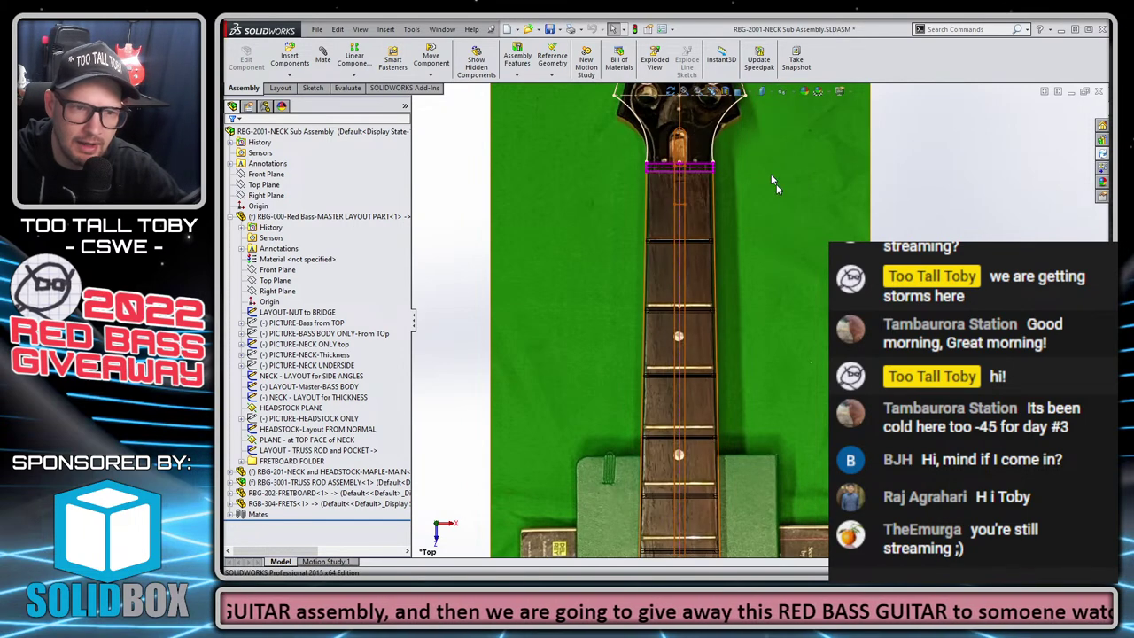
{"action": "scroll", "coordinate": [725, 440], "scroll_direction": "up", "scroll_amount": 2}
{"action": "scroll", "coordinate": [724, 441], "scroll_direction": "down", "scroll_amount": 3}
{"action": "scroll", "coordinate": [724, 441], "scroll_direction": "up", "scroll_amount": 4}
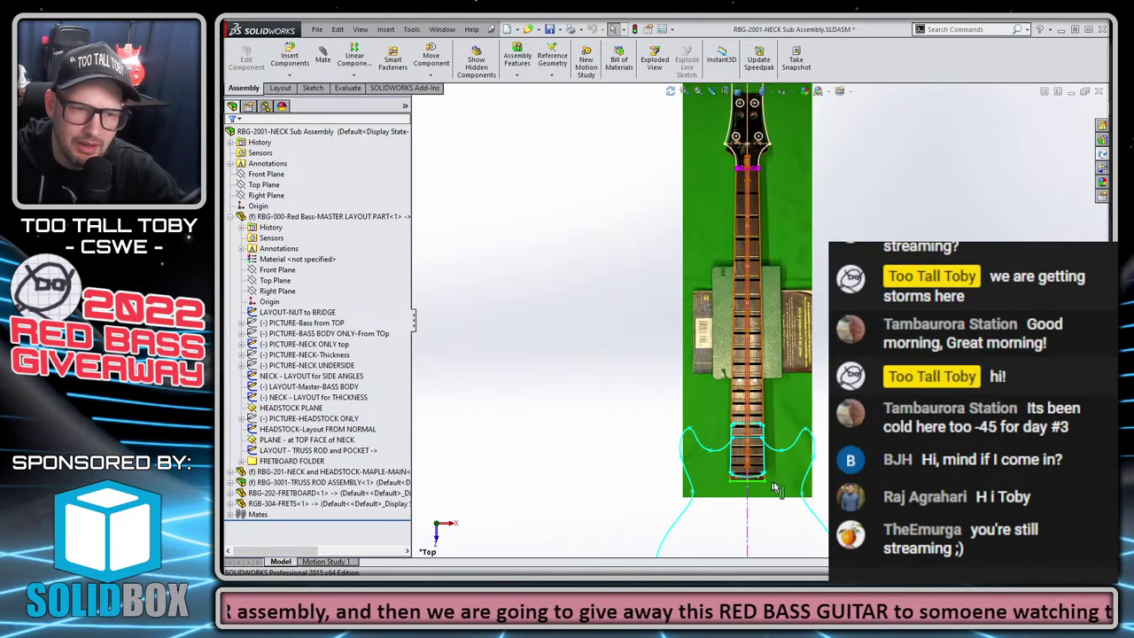
{"action": "scroll", "coordinate": [725, 440], "scroll_direction": "down", "scroll_amount": 4}
{"action": "scroll", "coordinate": [723, 461], "scroll_direction": "down", "scroll_amount": 4}
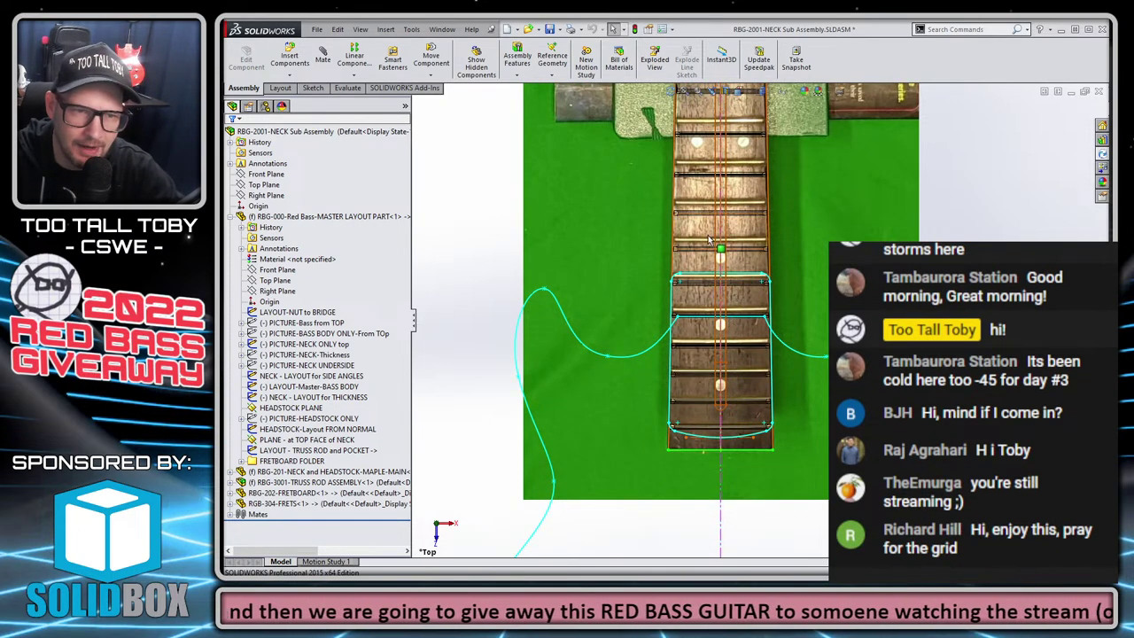
{"action": "scroll", "coordinate": [732, 229], "scroll_direction": "up", "scroll_amount": 3}
{"action": "scroll", "coordinate": [732, 229], "scroll_direction": "up", "scroll_amount": 4}
{"action": "scroll", "coordinate": [798, 209], "scroll_direction": "down", "scroll_amount": 2}
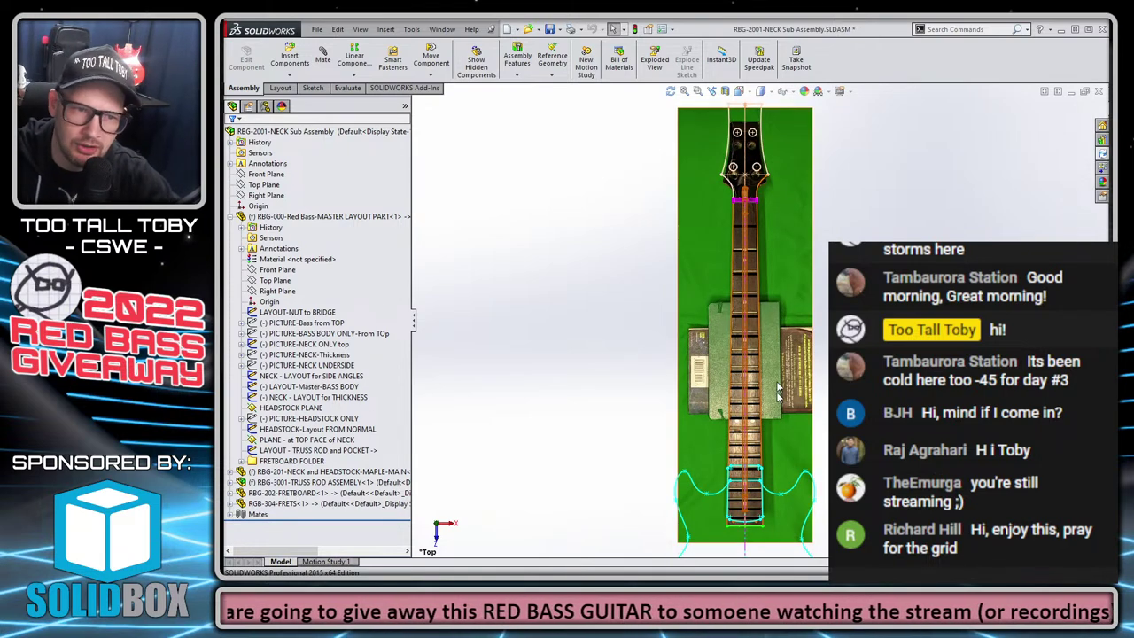
{"action": "scroll", "coordinate": [760, 224], "scroll_direction": "down", "scroll_amount": 4}
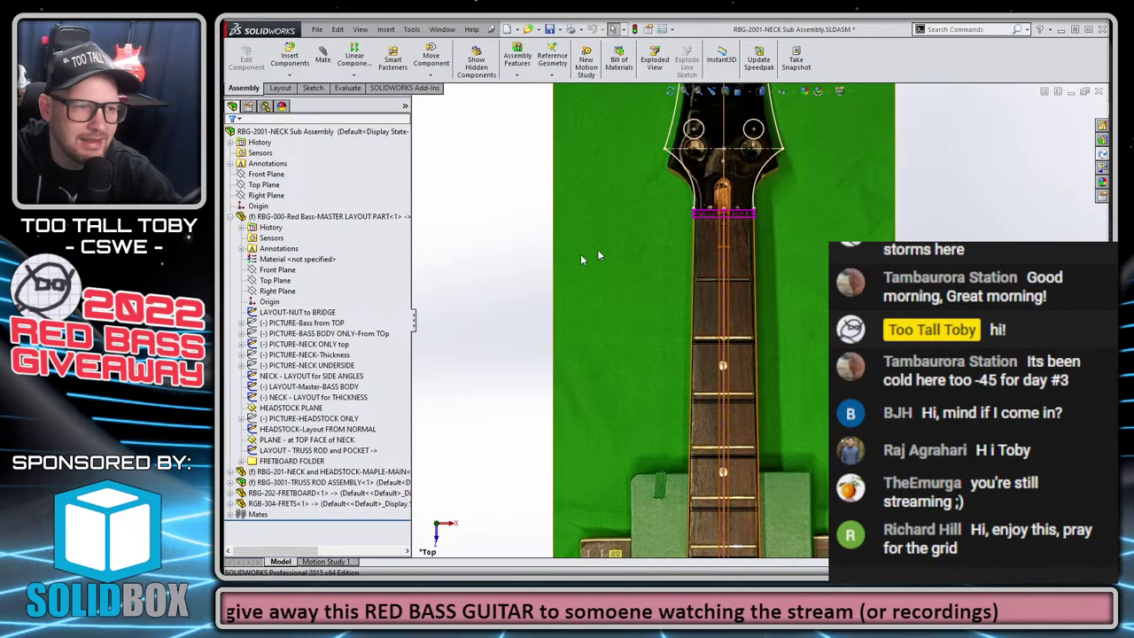
Expand RGB-304-FRETS and inspect its Cut-Extrude1 and surface offset features.
{"action": "left_click", "coordinate": [276, 503]}
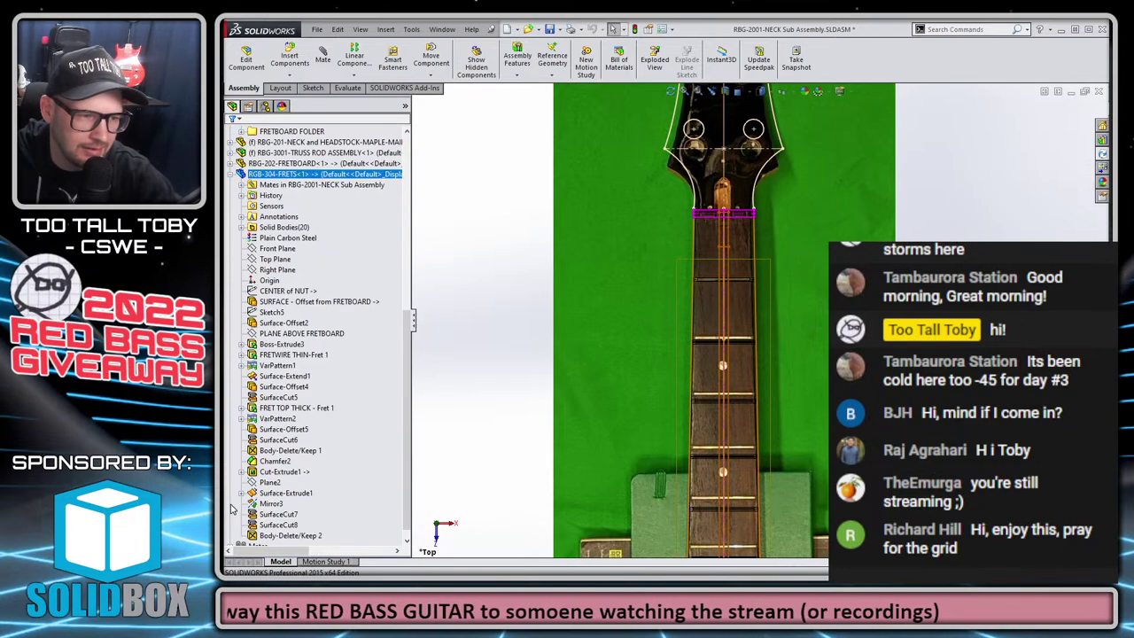
{"action": "left_click", "coordinate": [252, 472]}
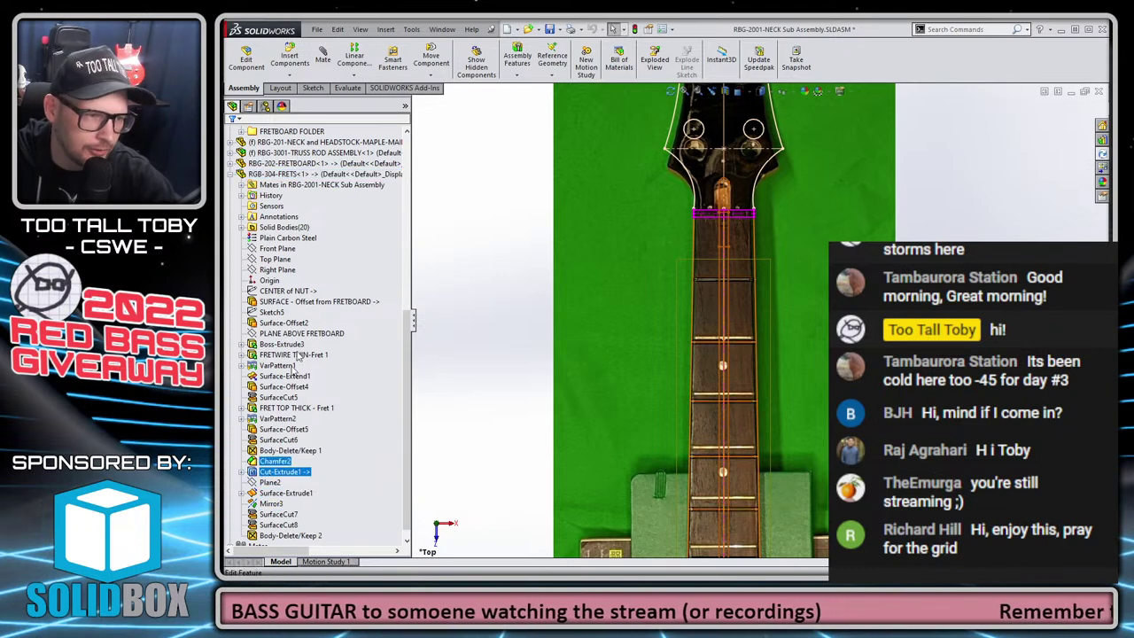
{"action": "left_click", "coordinate": [319, 301], "text": "ctrl"}
{"action": "left_click", "coordinate": [293, 173]}
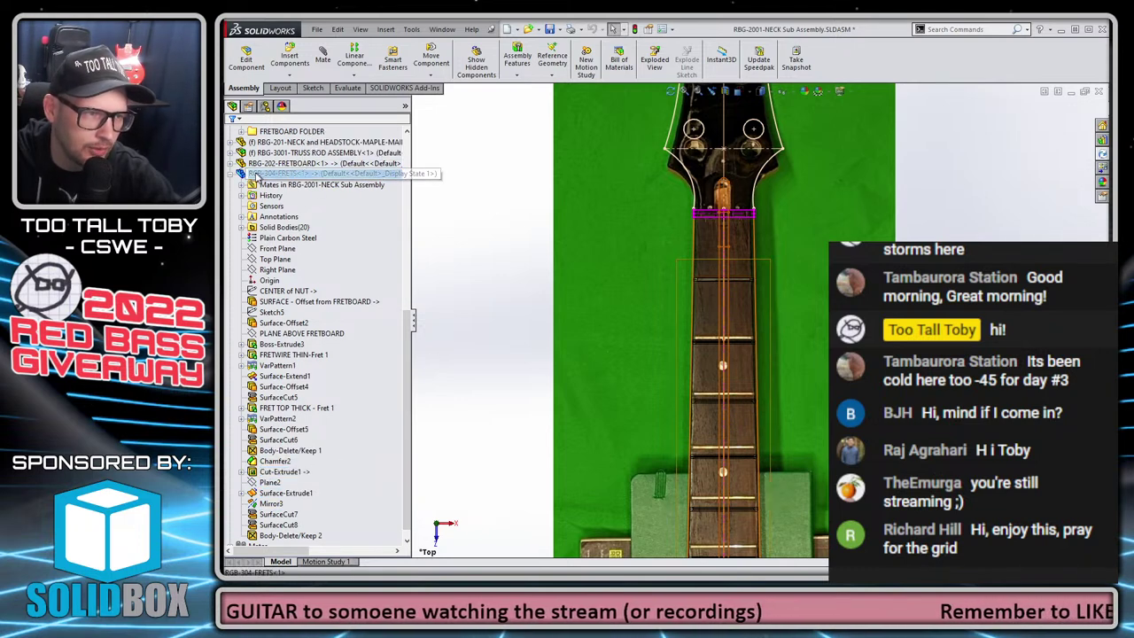
Expand RGB-202-FRETBOARD and FRET CUT 1, select Sketch5 and zoom to the nut end.
{"action": "left_click", "coordinate": [231, 164]}
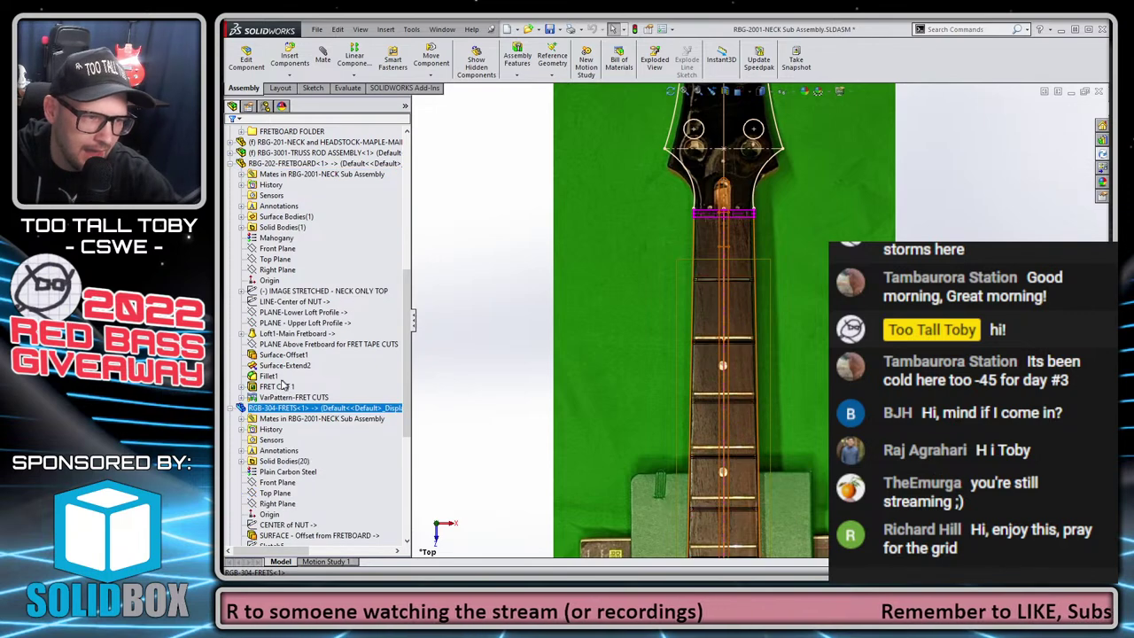
{"action": "left_click", "coordinate": [241, 387]}
{"action": "left_click", "coordinate": [282, 397]}
{"action": "scroll", "coordinate": [689, 251], "scroll_direction": "down", "scroll_amount": 5}
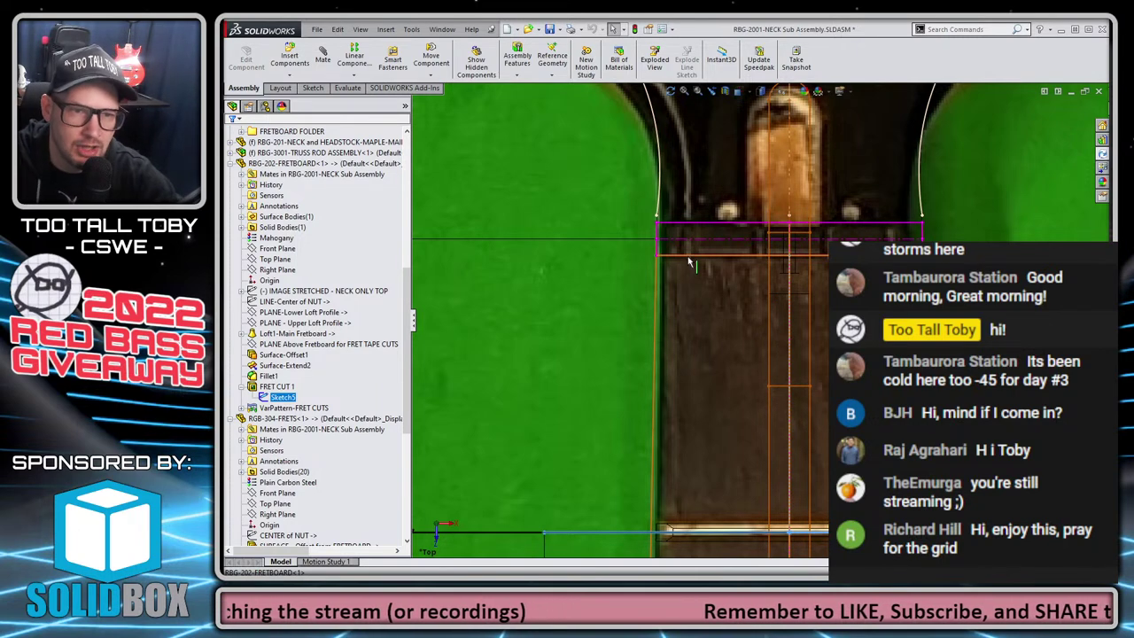
{"action": "scroll", "coordinate": [679, 355], "scroll_direction": "up", "scroll_amount": 3}
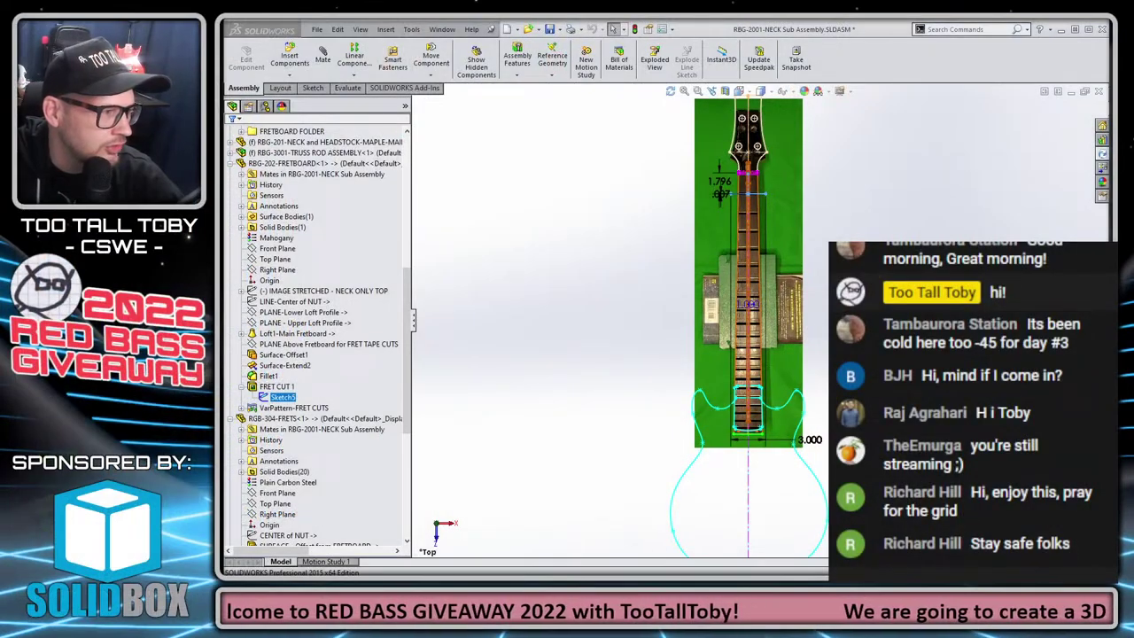
Deselect Sketch5 to hide its dimensions and scroll the tree up to the master layout.
{"action": "scroll", "coordinate": [759, 313], "scroll_direction": "up", "scroll_amount": 3}
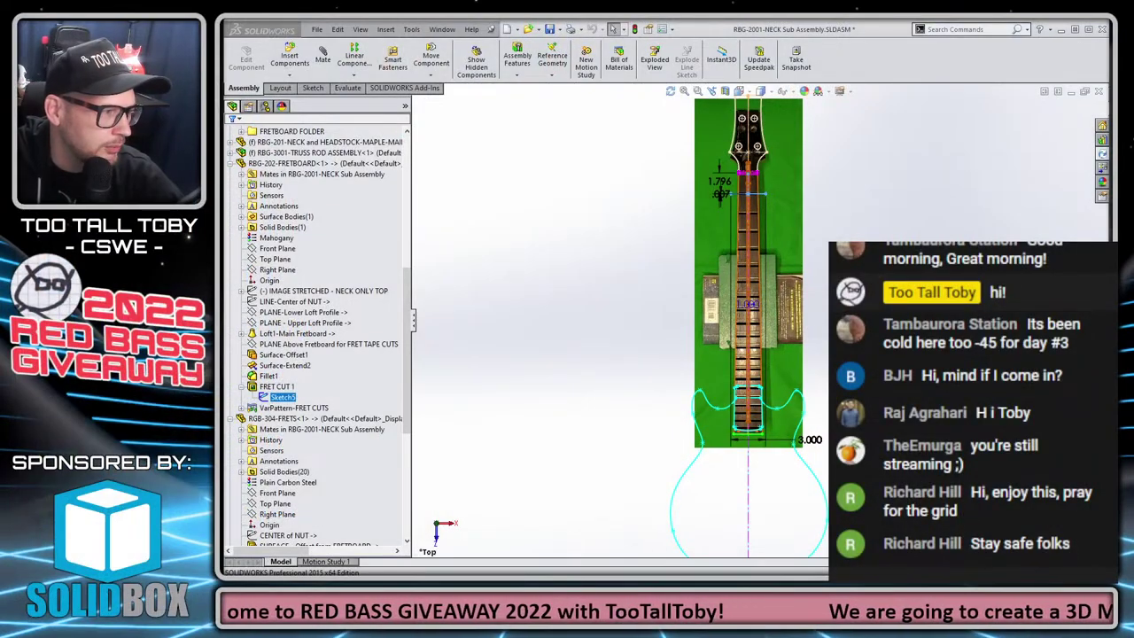
{"action": "scroll", "coordinate": [649, 324], "scroll_direction": "down", "scroll_amount": 3}
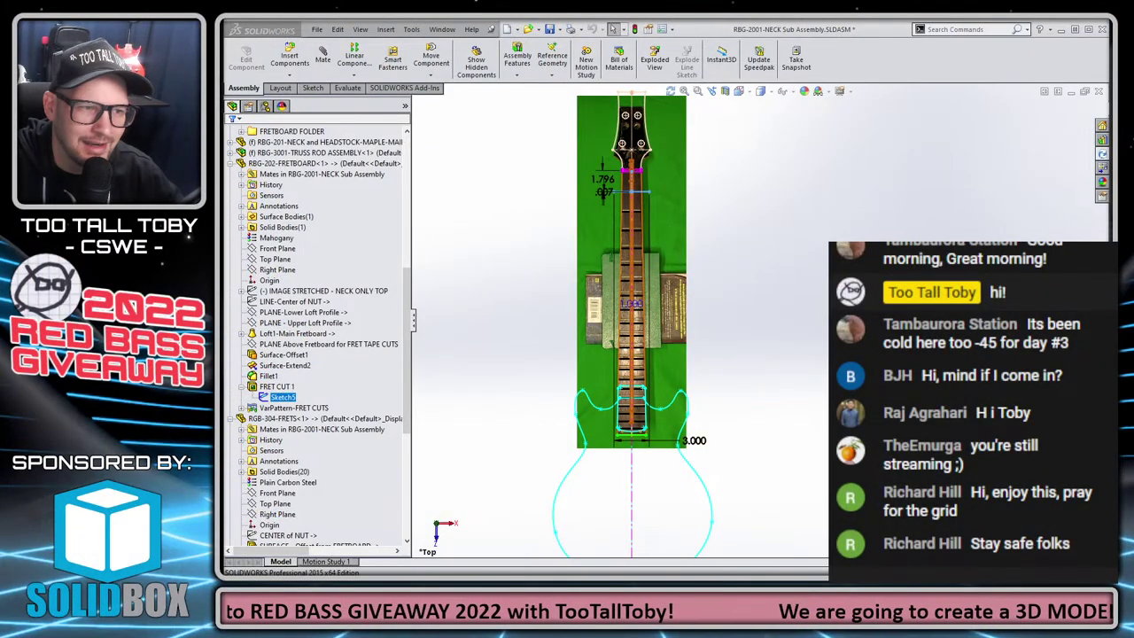
{"action": "left_click", "coordinate": [521, 199]}
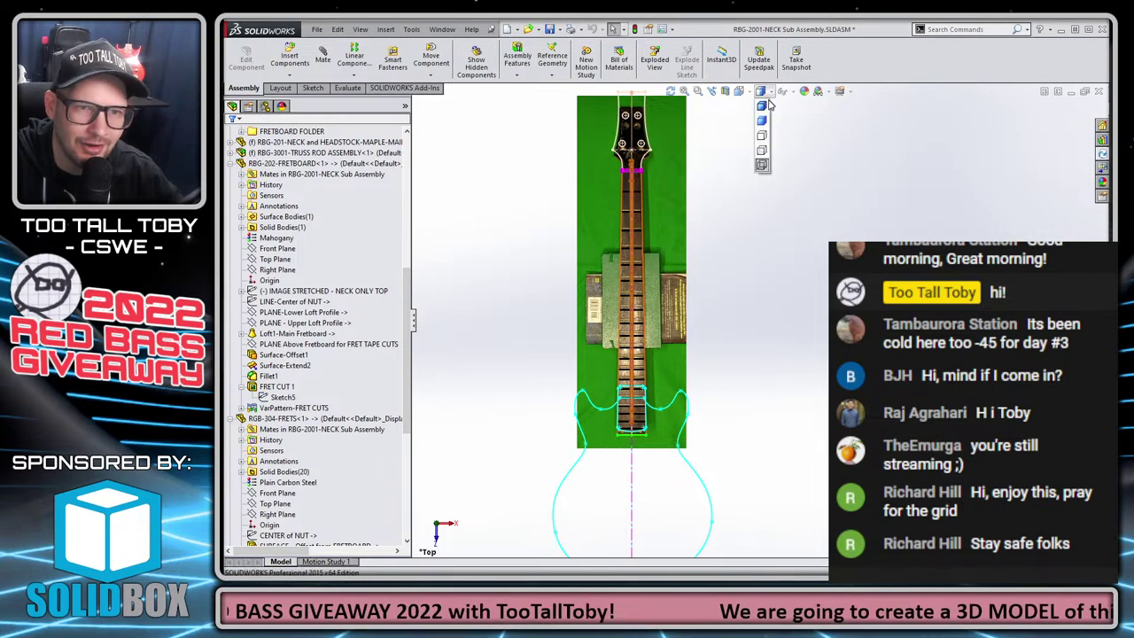
{"action": "scroll", "coordinate": [295, 195], "scroll_direction": "up", "scroll_amount": 8}
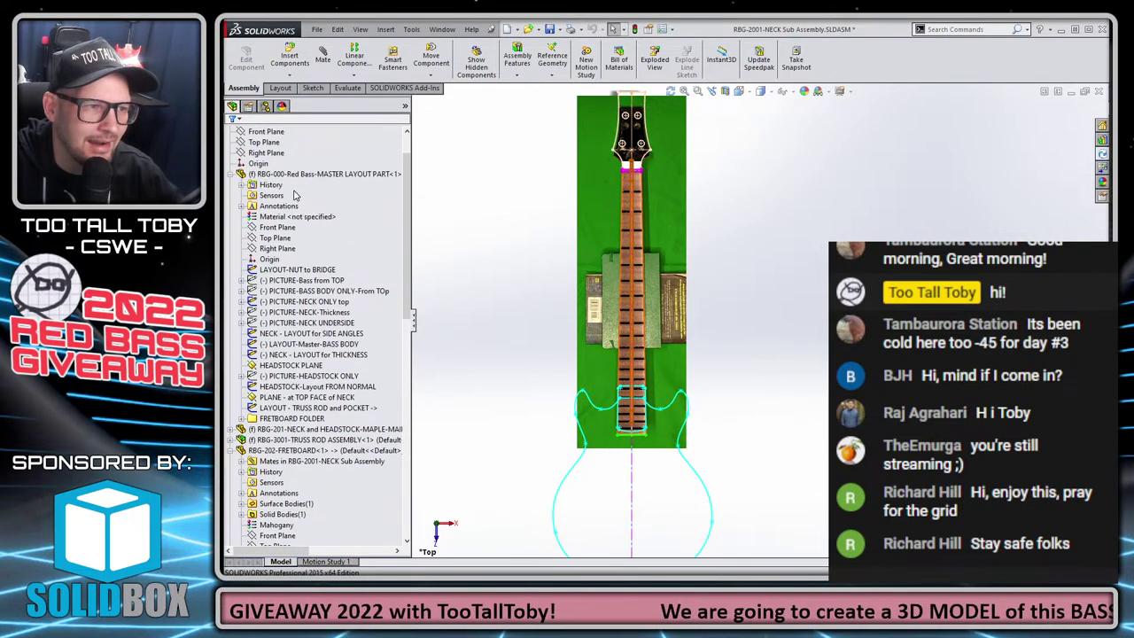
{"action": "scroll", "coordinate": [295, 195], "scroll_direction": "up", "scroll_amount": 2}
Hide the Red Bass master layout part and its picture, viewing the neck at an angle.
{"action": "left_click", "coordinate": [303, 216]}
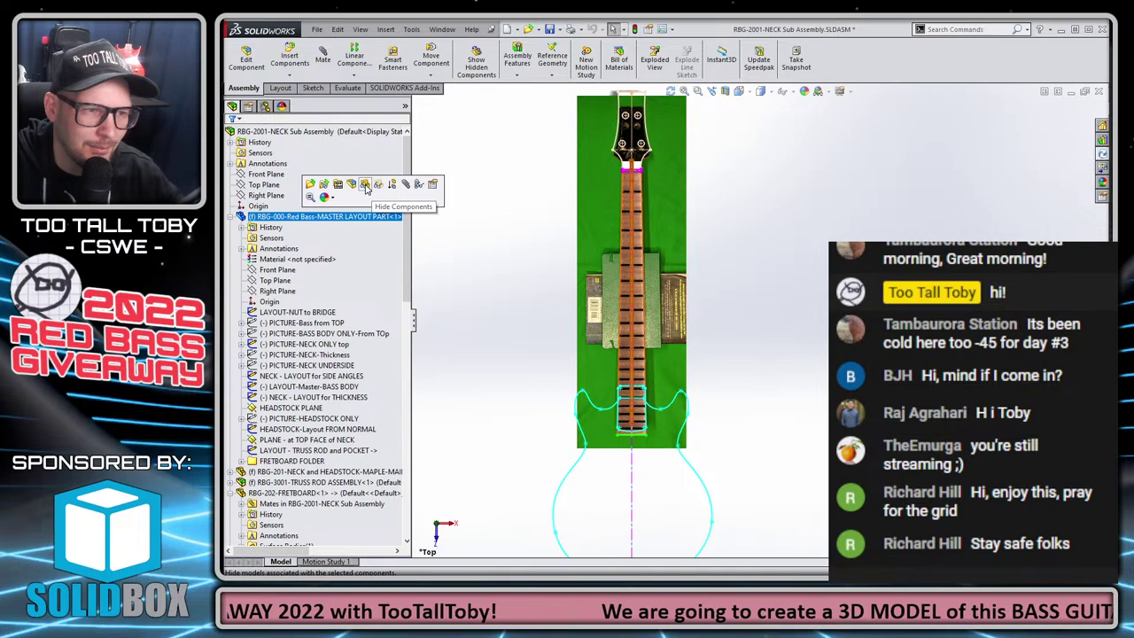
{"action": "left_click", "coordinate": [366, 186]}
{"action": "middle_click_drag", "start_coordinate": [656, 345], "coordinate": [532, 300]}
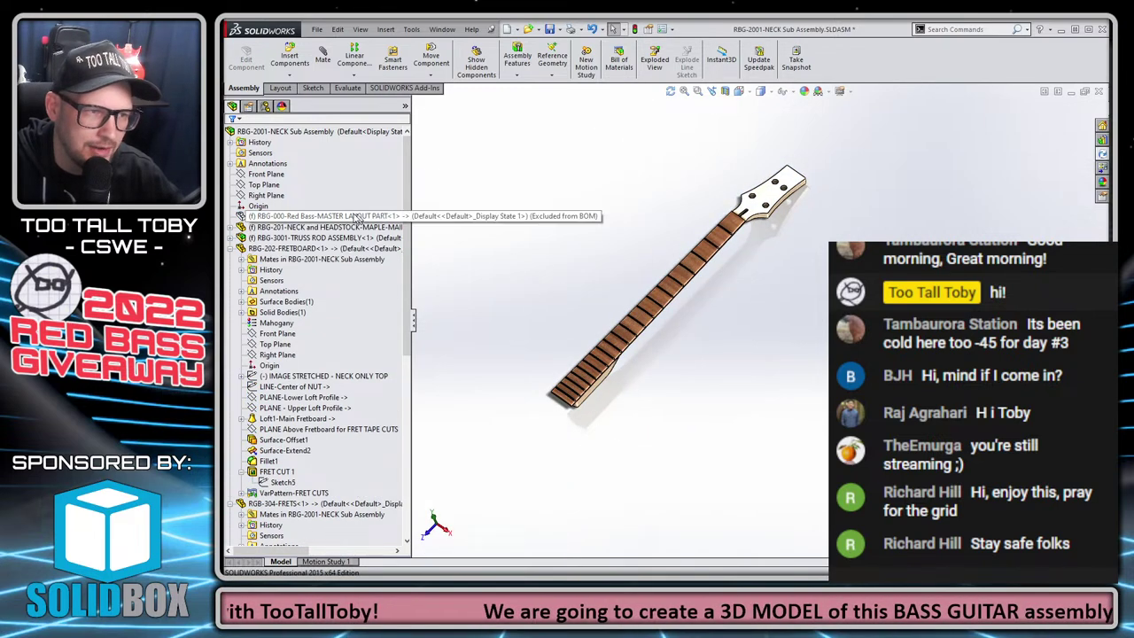
Collapse the FRETBOARD and FRETS branches and switch to the top-level guitar assembly.
{"action": "left_click", "coordinate": [231, 249]}
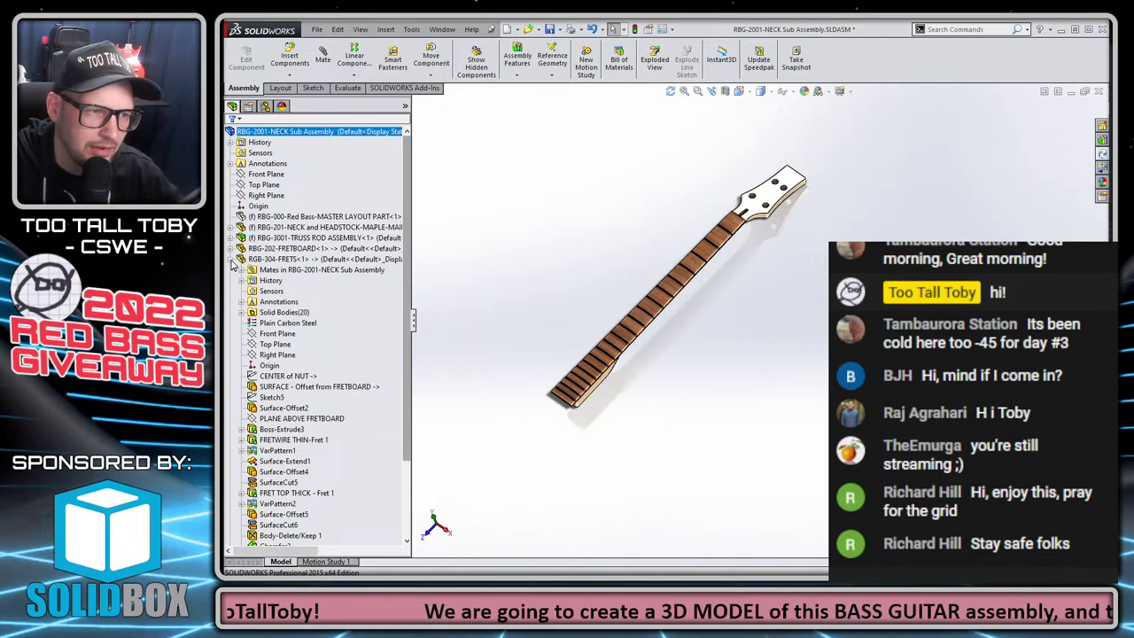
{"action": "left_click", "coordinate": [231, 259]}
{"action": "scroll", "coordinate": [718, 316], "scroll_direction": "down", "scroll_amount": 5}
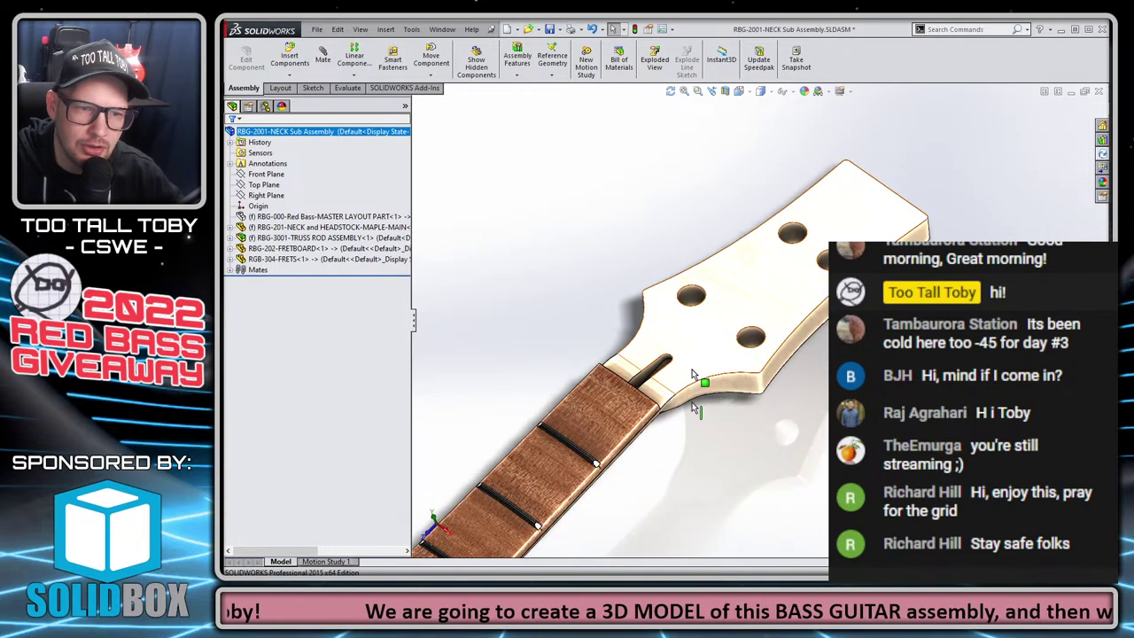
{"action": "scroll", "coordinate": [785, 345], "scroll_direction": "up", "scroll_amount": 5}
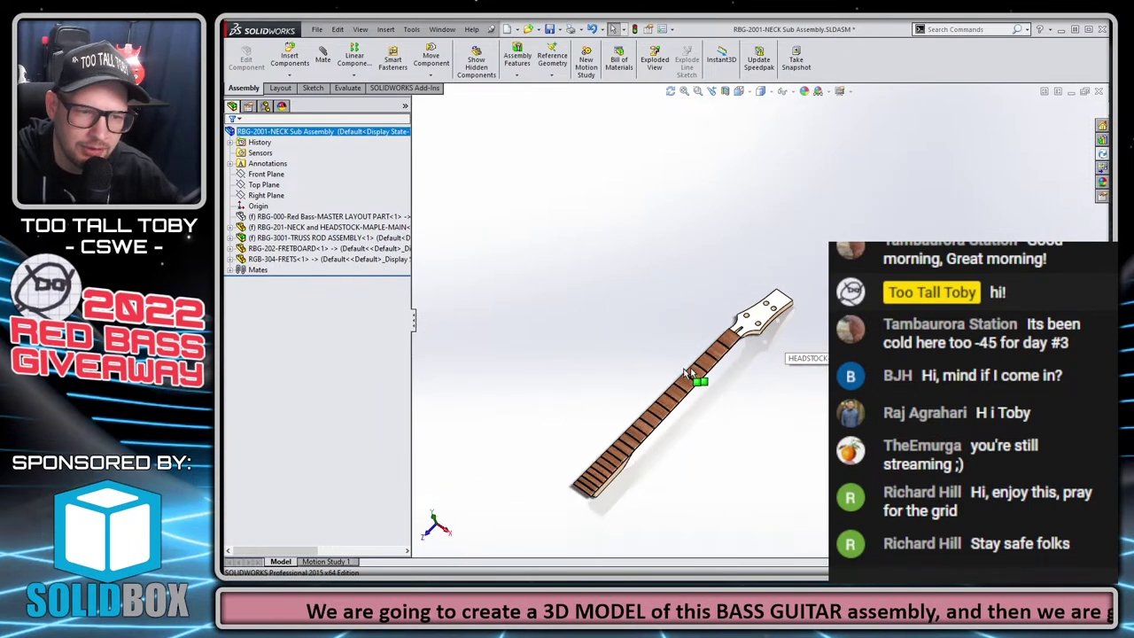
{"action": "key", "text": "ctrl+Tab"}
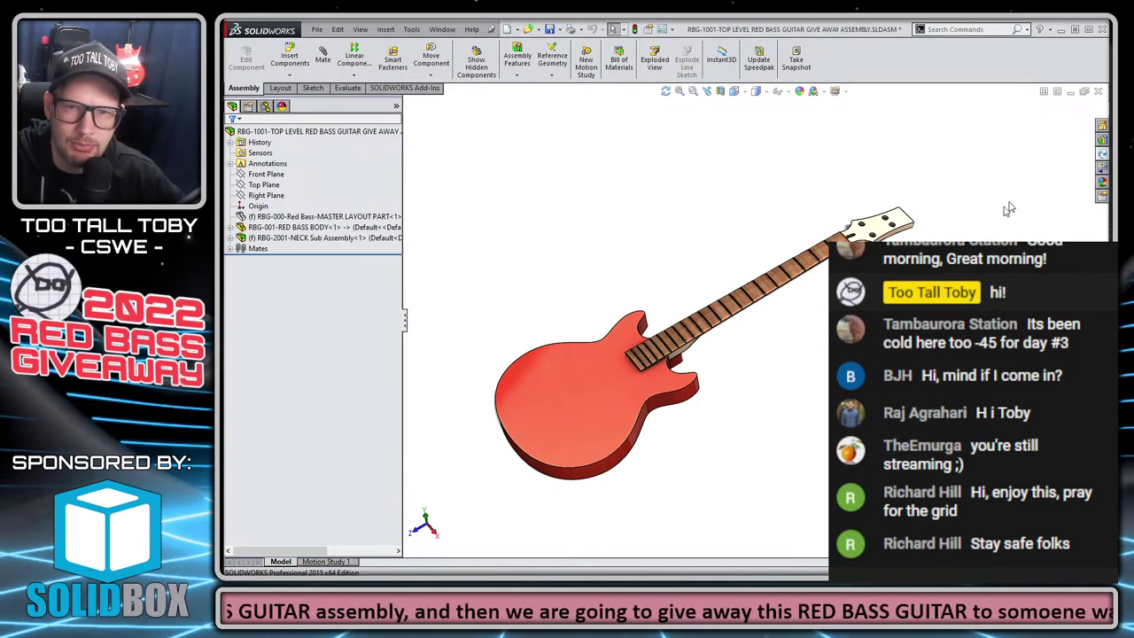
Pin the File Explorer task pane open, narrow the FeatureManager pane, and rotate the guitar.
{"action": "left_click", "coordinate": [1102, 156]}
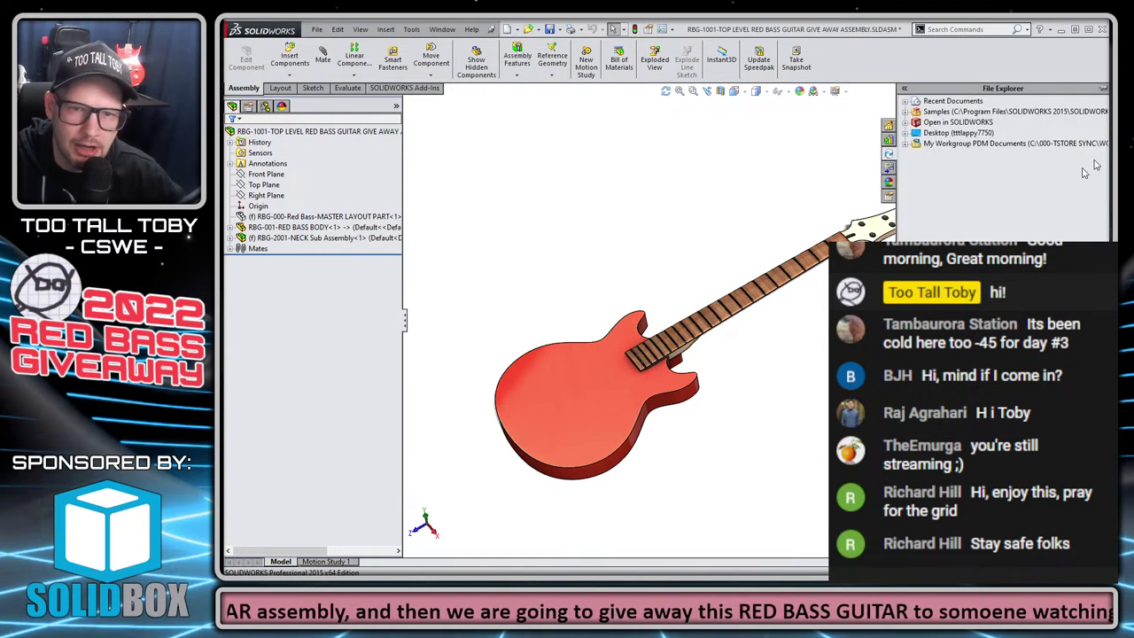
{"action": "left_click", "coordinate": [1103, 91]}
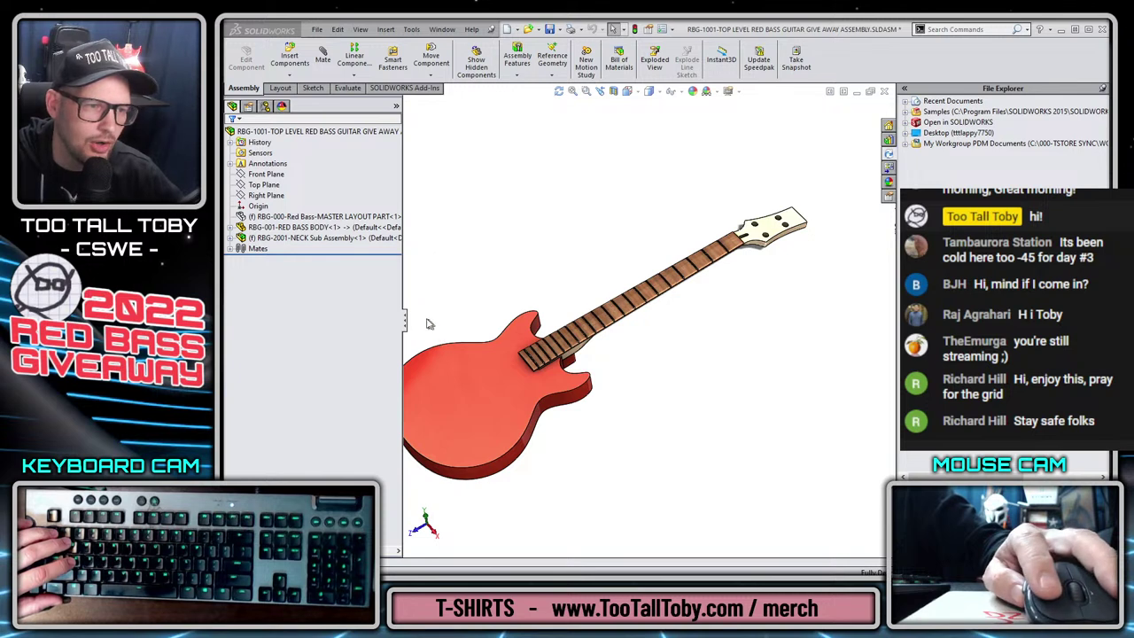
{"action": "left_click_drag", "start_coordinate": [406, 325], "coordinate": [337, 319]}
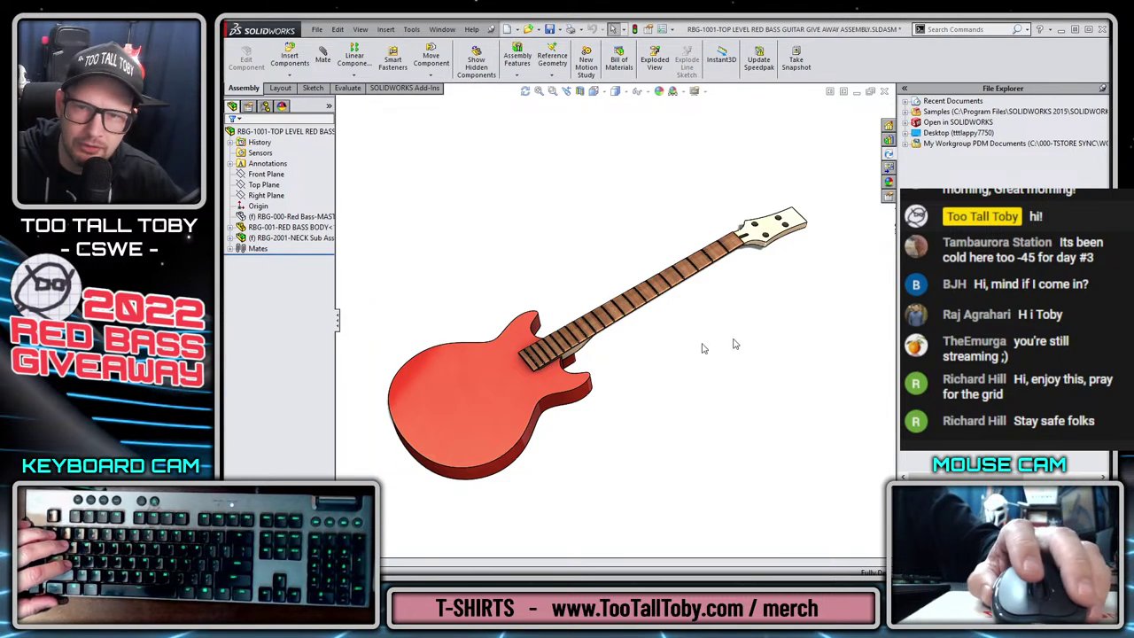
{"action": "middle_click_drag", "start_coordinate": [703, 348], "coordinate": [529, 404]}
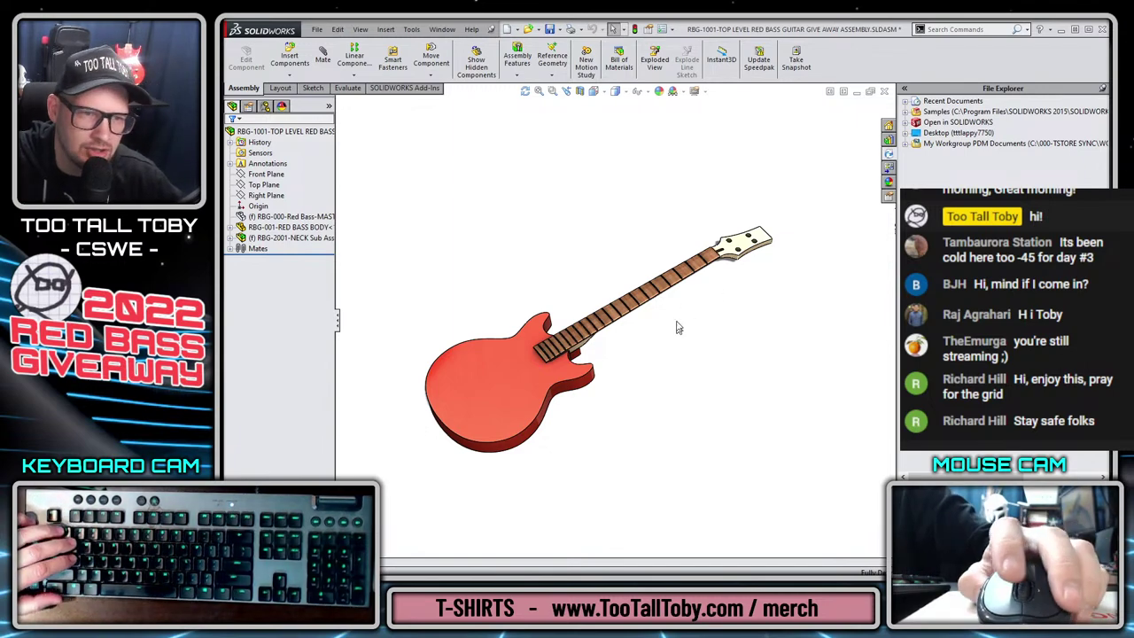
{"action": "scroll", "coordinate": [677, 324], "scroll_direction": "down", "scroll_amount": 10}
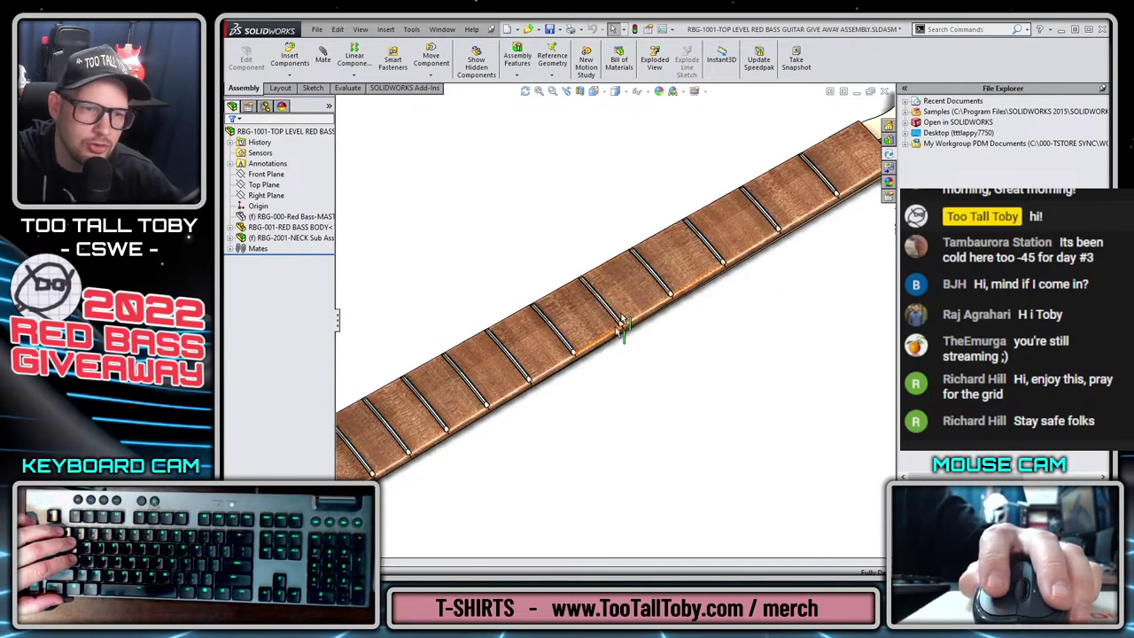
{"action": "scroll", "coordinate": [677, 319], "scroll_direction": "down", "scroll_amount": 5}
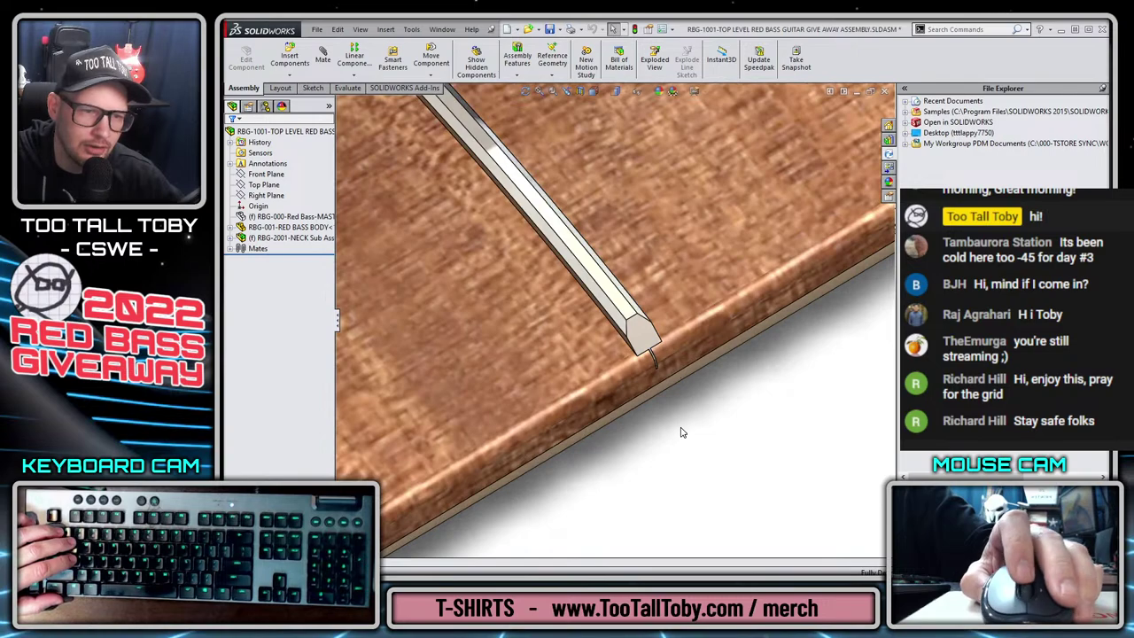
{"action": "middle_click_drag", "start_coordinate": [681, 431], "coordinate": [751, 235]}
{"action": "scroll", "coordinate": [752, 235], "scroll_direction": "down", "scroll_amount": 5}
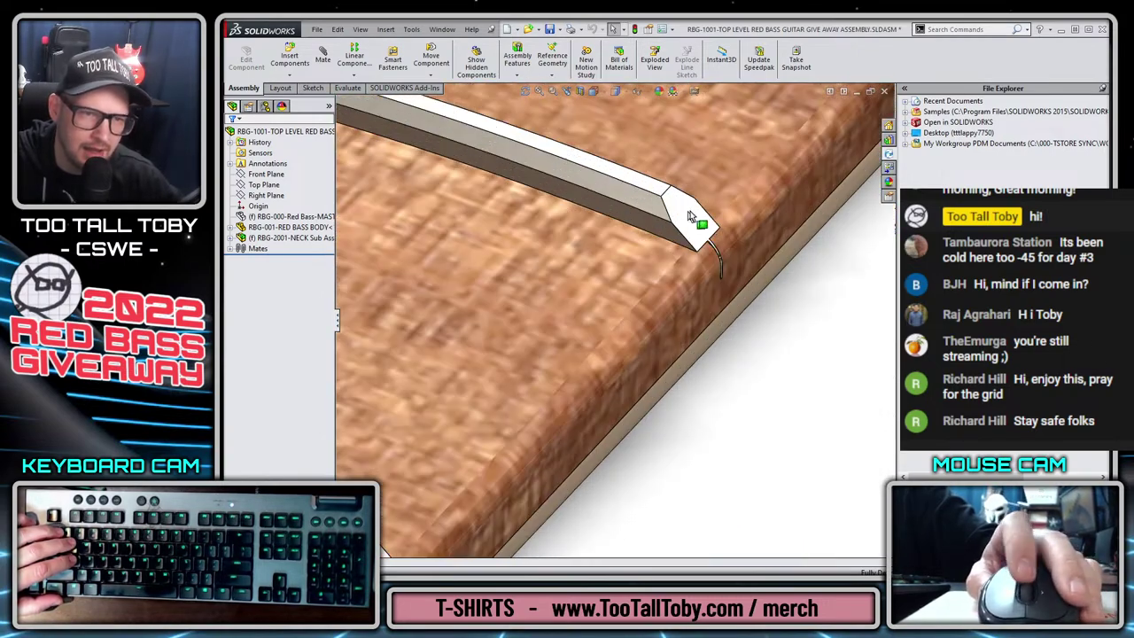
{"action": "left_click", "coordinate": [692, 221]}
{"action": "scroll", "coordinate": [709, 239], "scroll_direction": "down", "scroll_amount": 5}
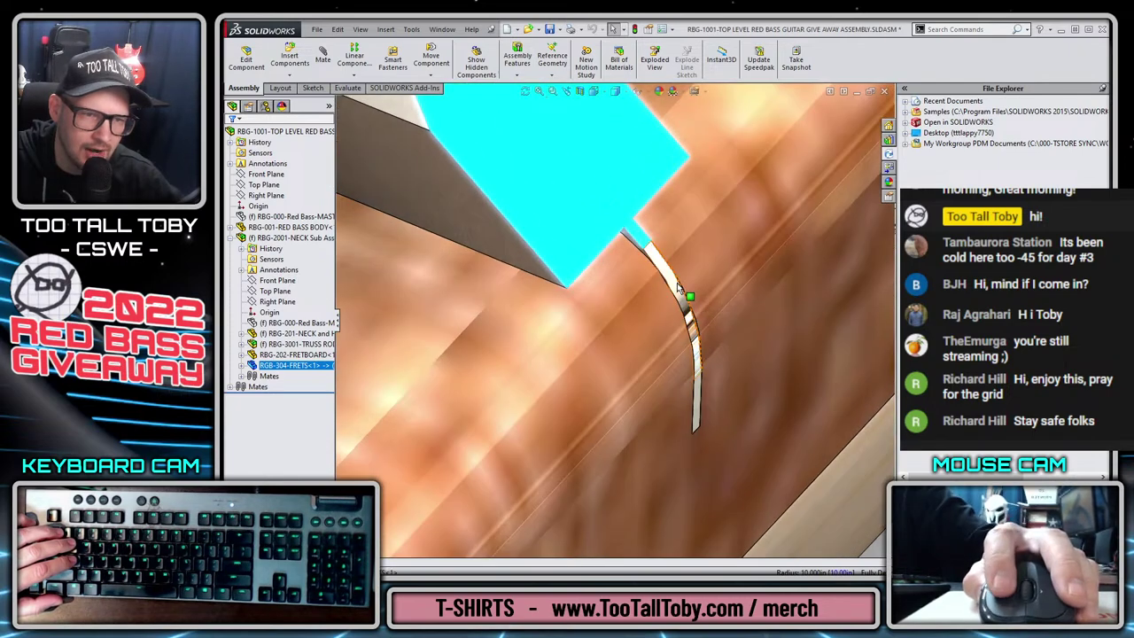
{"action": "left_click", "coordinate": [687, 301]}
{"action": "scroll", "coordinate": [678, 282], "scroll_direction": "up", "scroll_amount": 5}
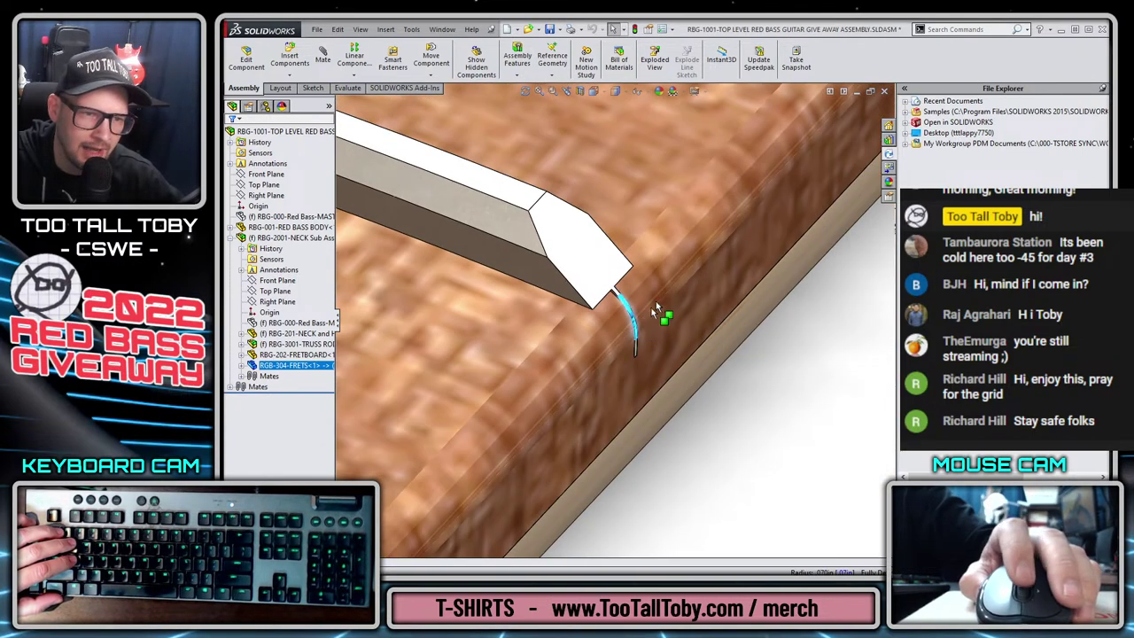
{"action": "mouse_move", "coordinate": [656, 310]}
{"action": "middle_mouse_down"}
{"action": "mouse_move", "coordinate": [620, 324]}
{"action": "mouse_move", "coordinate": [646, 295]}
{"action": "middle_mouse_up"}
{"action": "scroll", "coordinate": [638, 297], "scroll_direction": "up", "scroll_amount": 8}
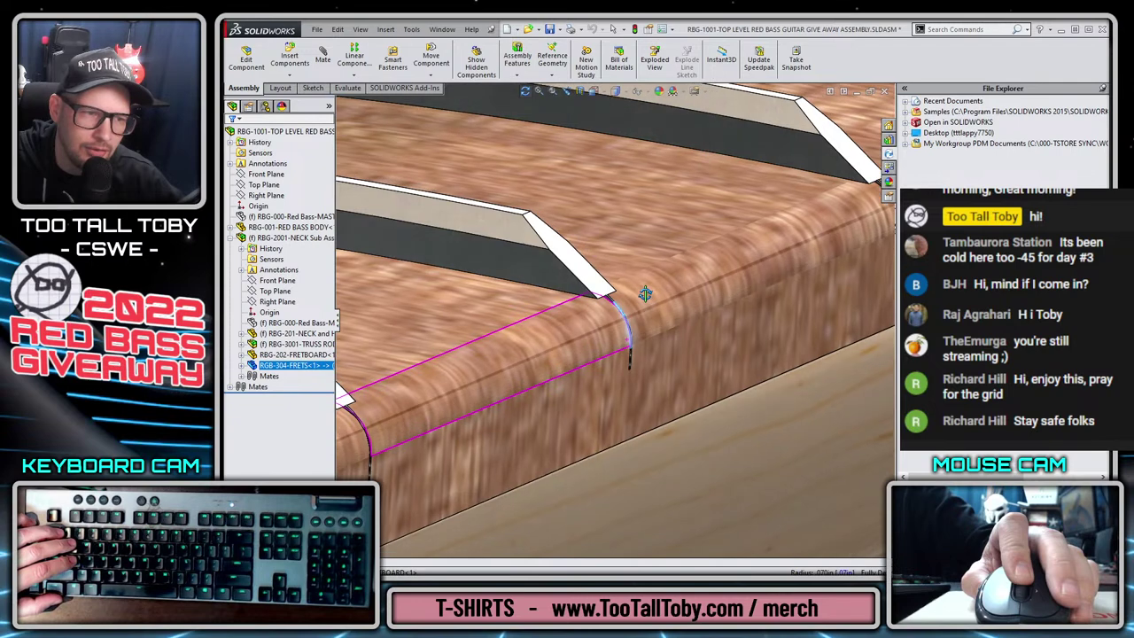
{"action": "scroll", "coordinate": [705, 259], "scroll_direction": "down", "scroll_amount": 10}
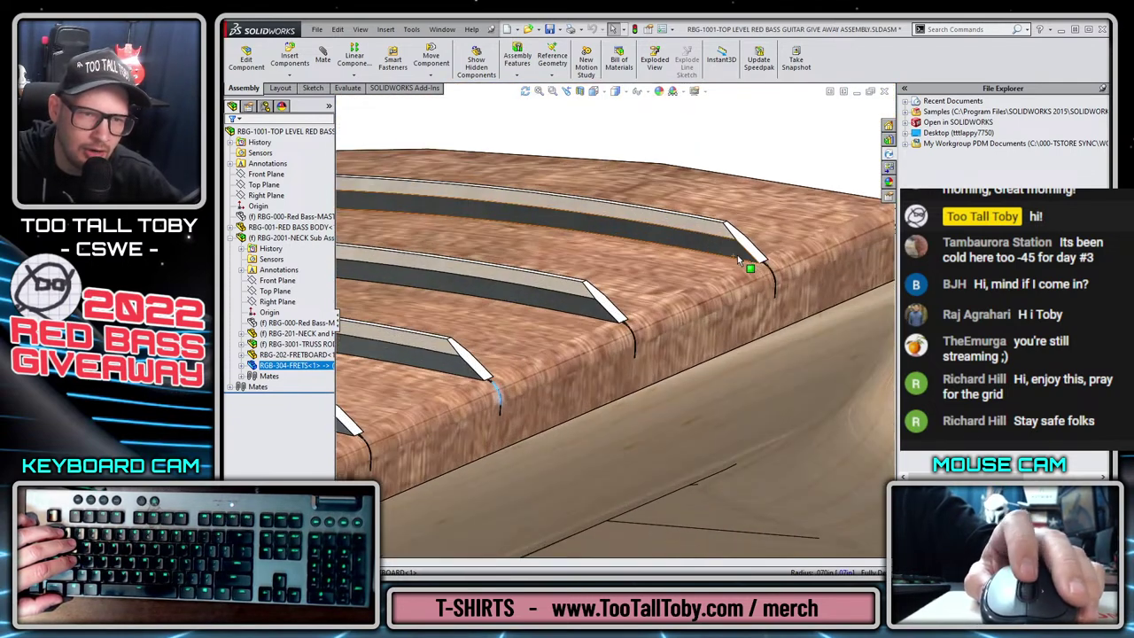
{"action": "scroll", "coordinate": [749, 321], "scroll_direction": "up", "scroll_amount": 5}
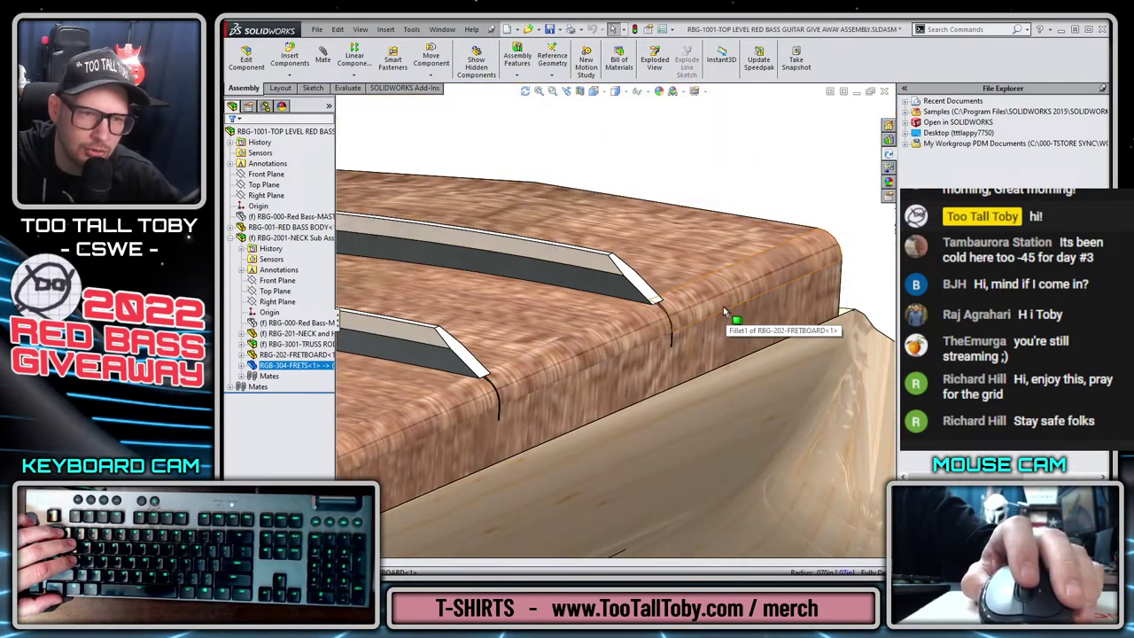
{"action": "scroll", "coordinate": [622, 321], "scroll_direction": "down", "scroll_amount": 4}
{"action": "scroll", "coordinate": [623, 320], "scroll_direction": "up", "scroll_amount": 8}
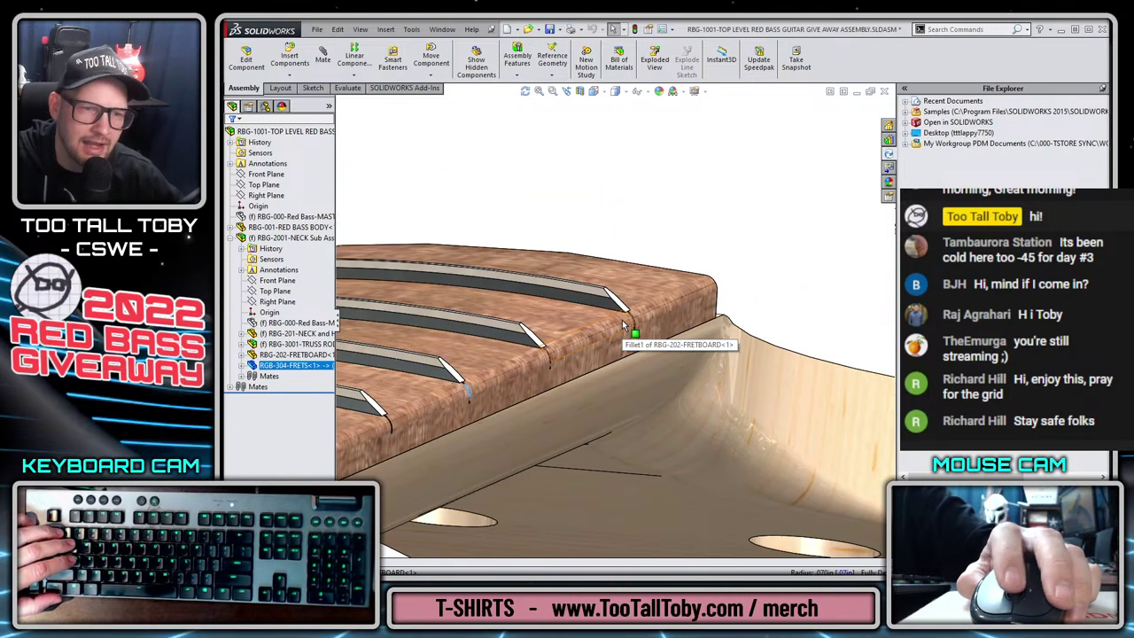
{"action": "middle_click_drag", "start_coordinate": [555, 344], "coordinate": [637, 294]}
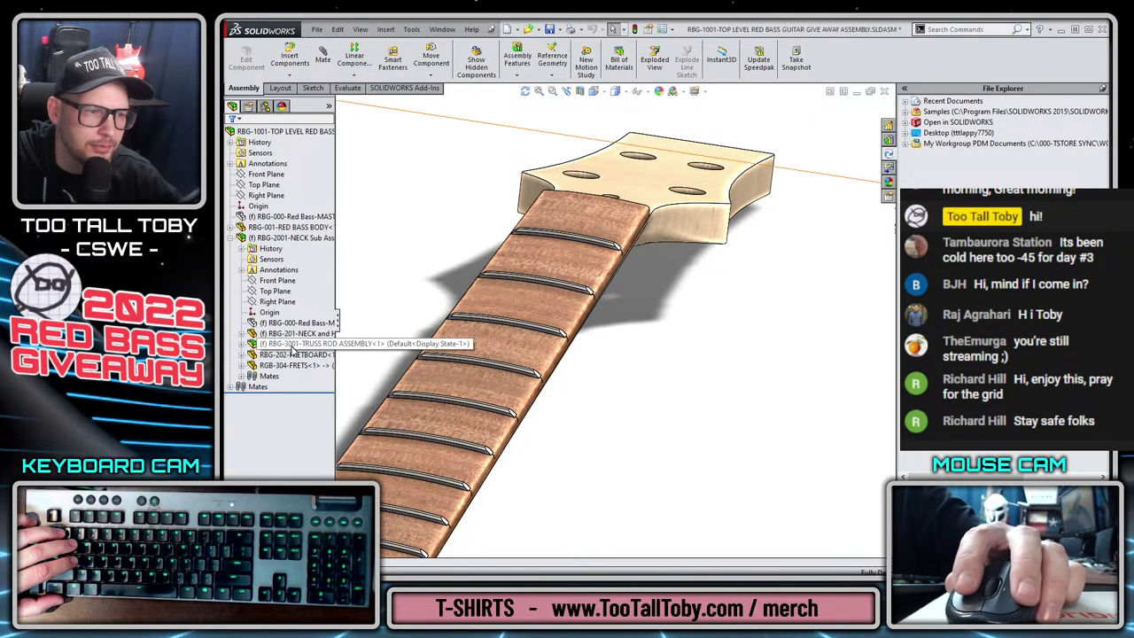
Open the neck sub-assembly, then open the RGB-304-FRETS part on its own.
{"action": "left_click", "coordinate": [290, 238]}
{"action": "left_click", "coordinate": [310, 212]}
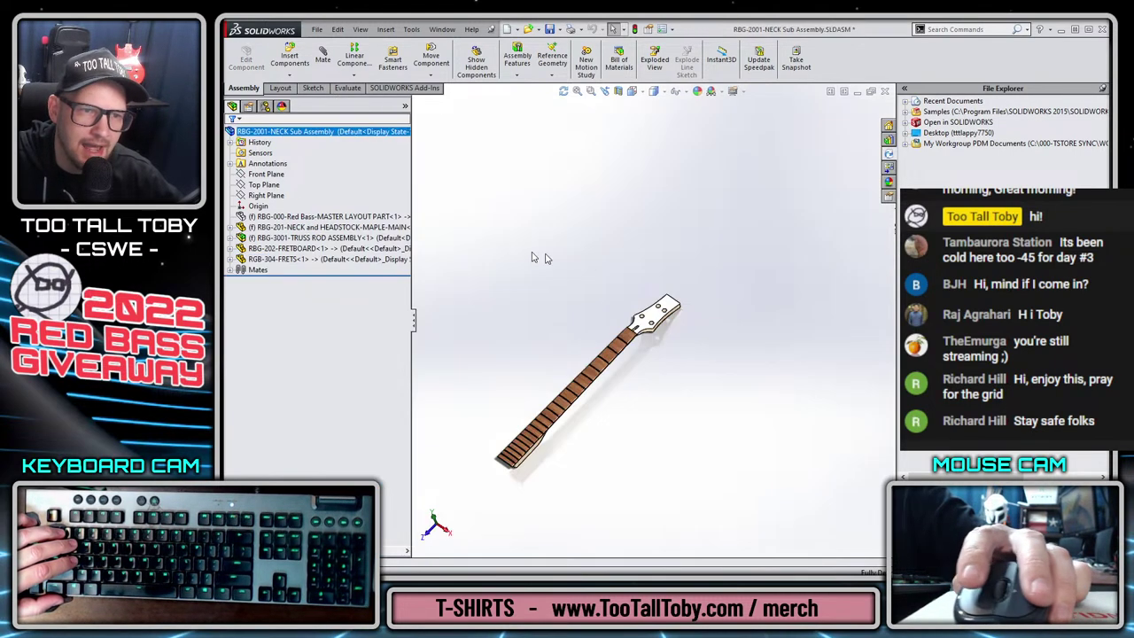
{"action": "left_click", "coordinate": [297, 259]}
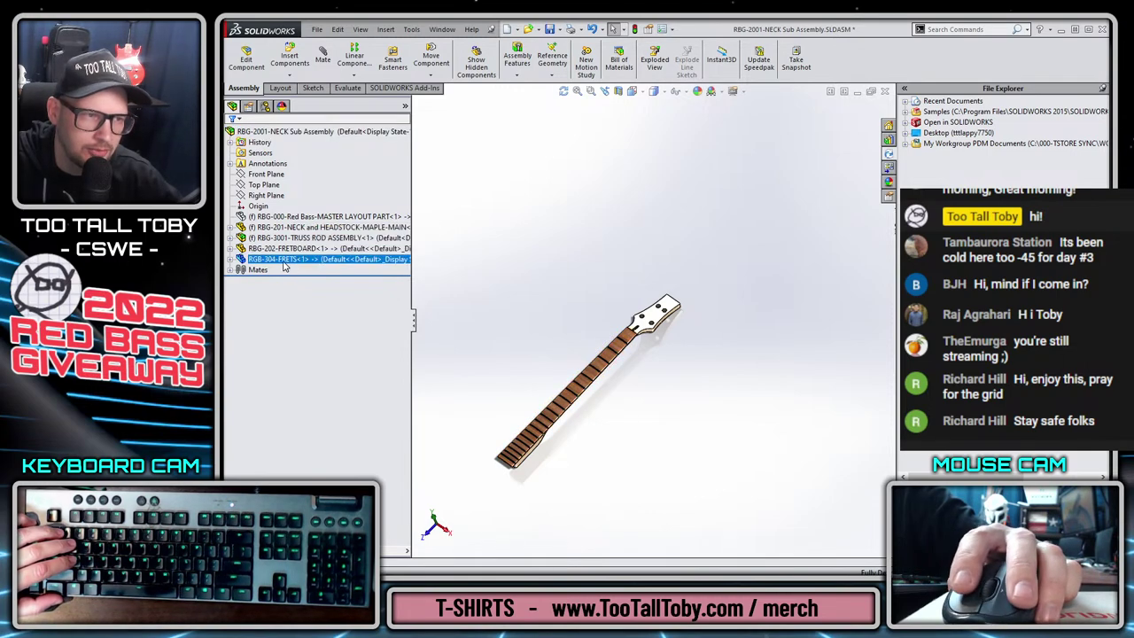
{"action": "right_click", "coordinate": [297, 259]}
{"action": "left_click", "coordinate": [537, 226]}
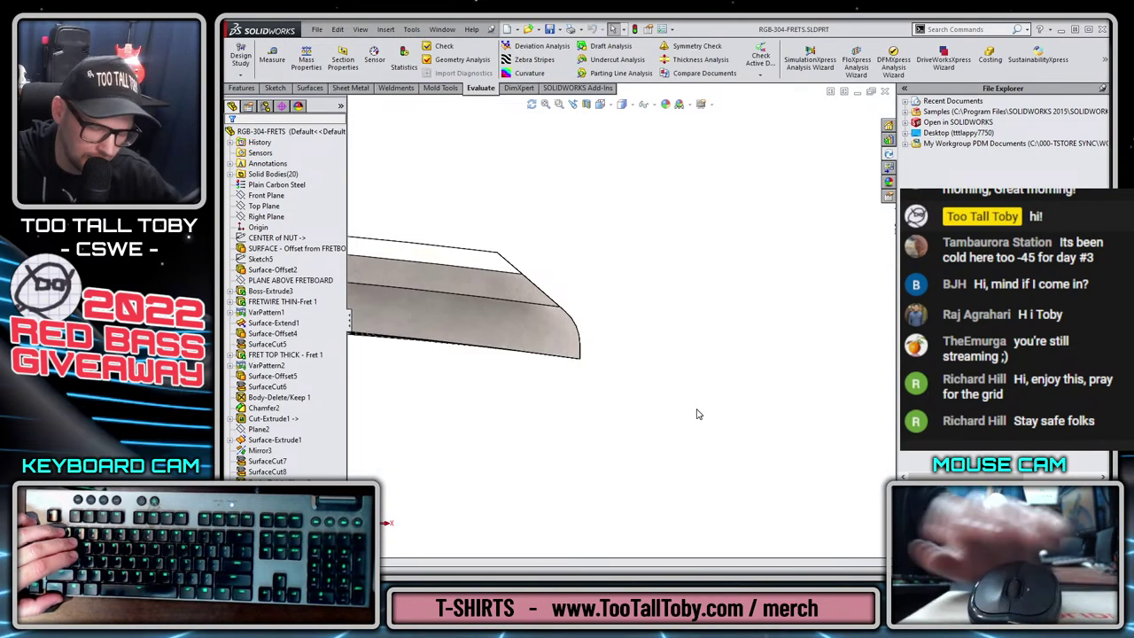
{"action": "scroll", "coordinate": [698, 414], "scroll_direction": "up", "scroll_amount": 5}
{"action": "scroll", "coordinate": [698, 414], "scroll_direction": "up", "scroll_amount": 3}
{"action": "scroll", "coordinate": [732, 417], "scroll_direction": "down", "scroll_amount": 6}
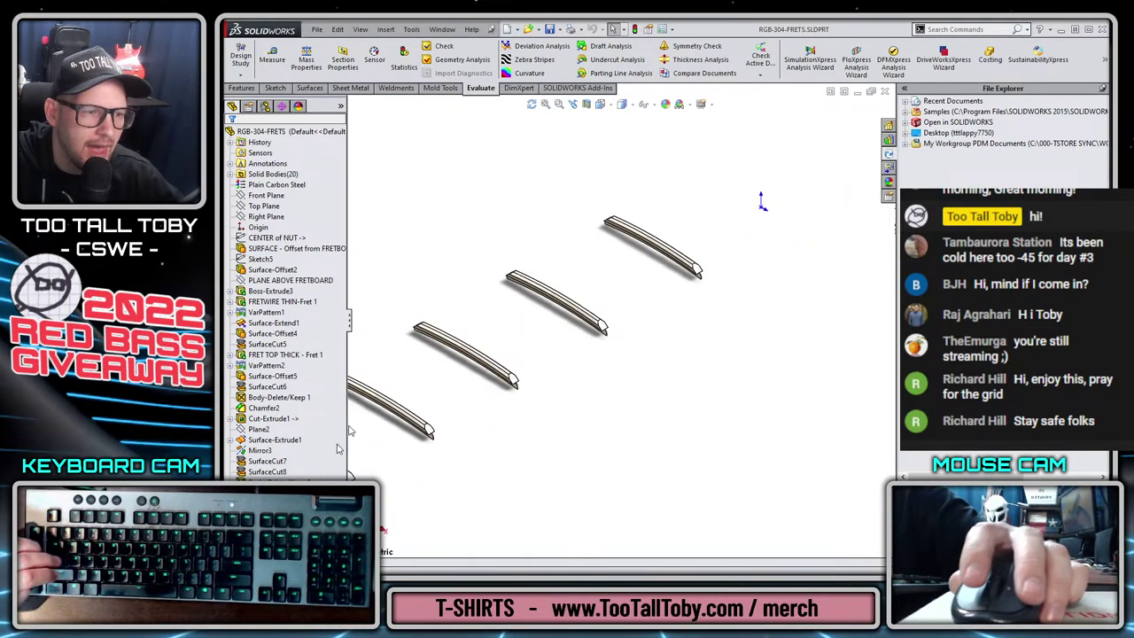
Step the rollback bar from FRET TOP THICK through Surface-Offset5 to Body-Delete/Keep 1.
{"action": "left_click_drag", "start_coordinate": [292, 478], "coordinate": [314, 382]}
{"action": "scroll", "coordinate": [701, 363], "scroll_direction": "up", "scroll_amount": 6}
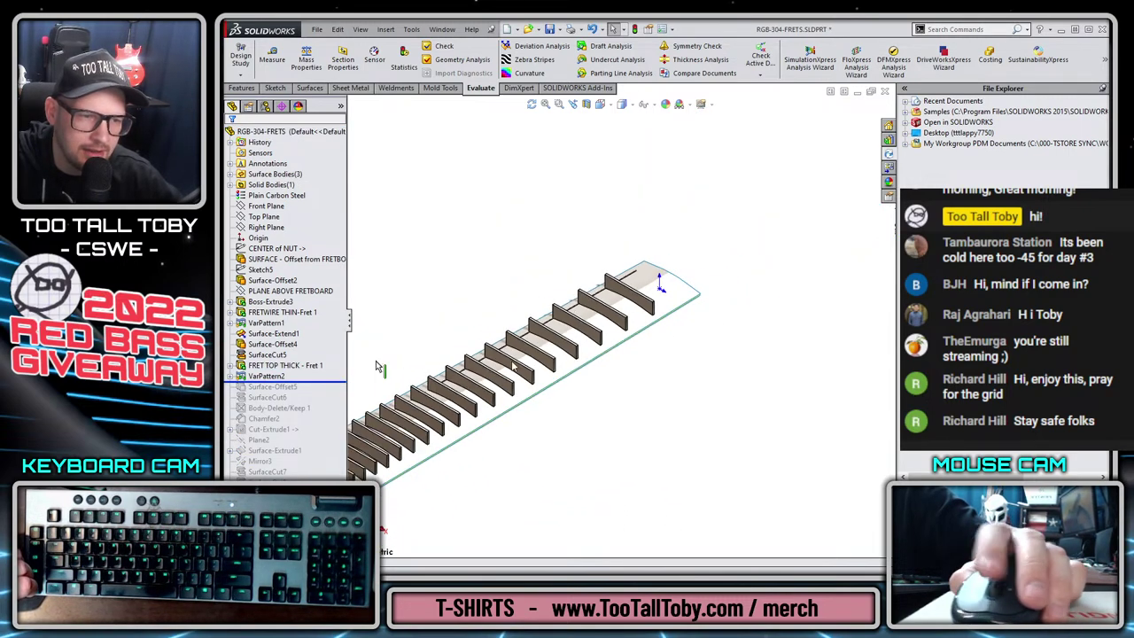
{"action": "scroll", "coordinate": [659, 326], "scroll_direction": "down", "scroll_amount": 8}
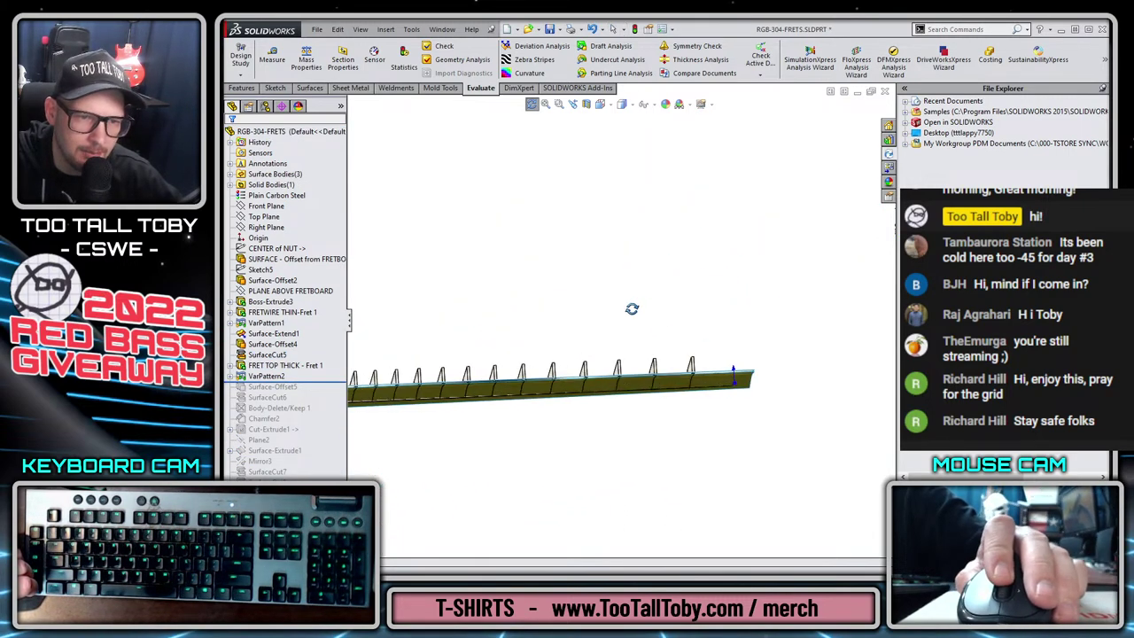
{"action": "scroll", "coordinate": [658, 326], "scroll_direction": "down", "scroll_amount": 3}
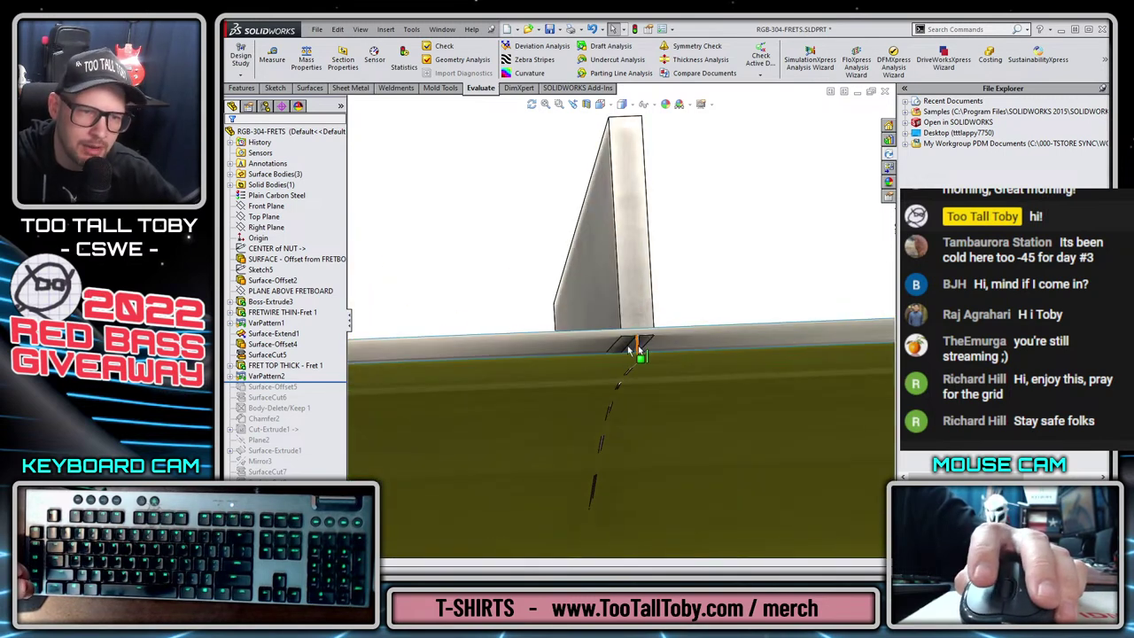
{"action": "left_click", "coordinate": [624, 248]}
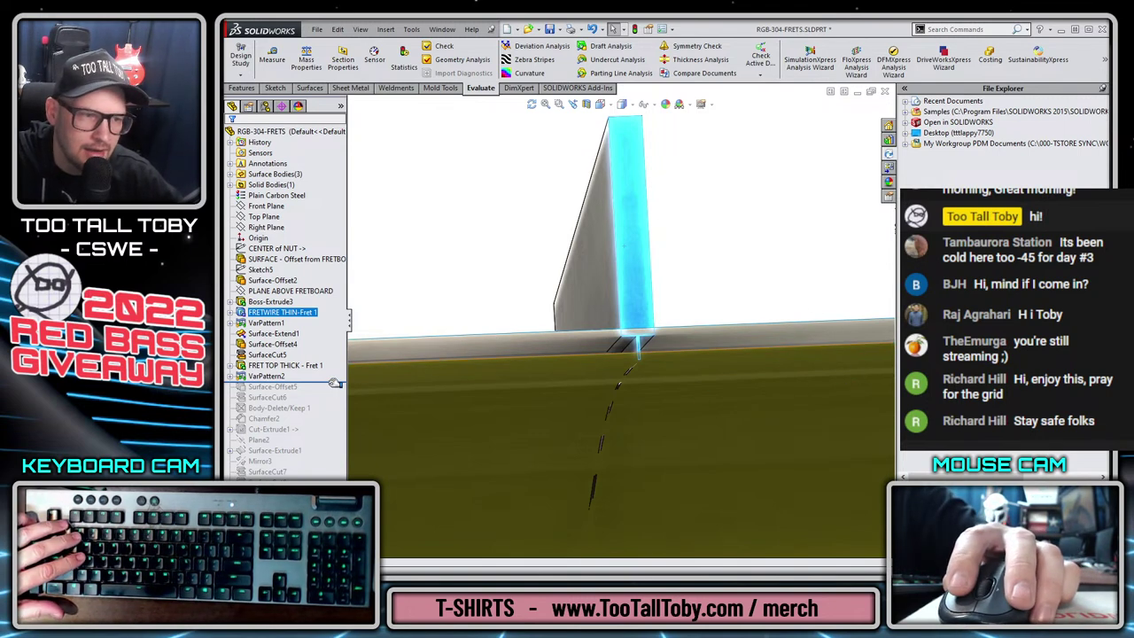
{"action": "left_click_drag", "start_coordinate": [332, 383], "coordinate": [324, 404]}
{"action": "scroll", "coordinate": [664, 381], "scroll_direction": "up", "scroll_amount": 6}
{"action": "middle_click_drag", "start_coordinate": [585, 327], "coordinate": [611, 405]}
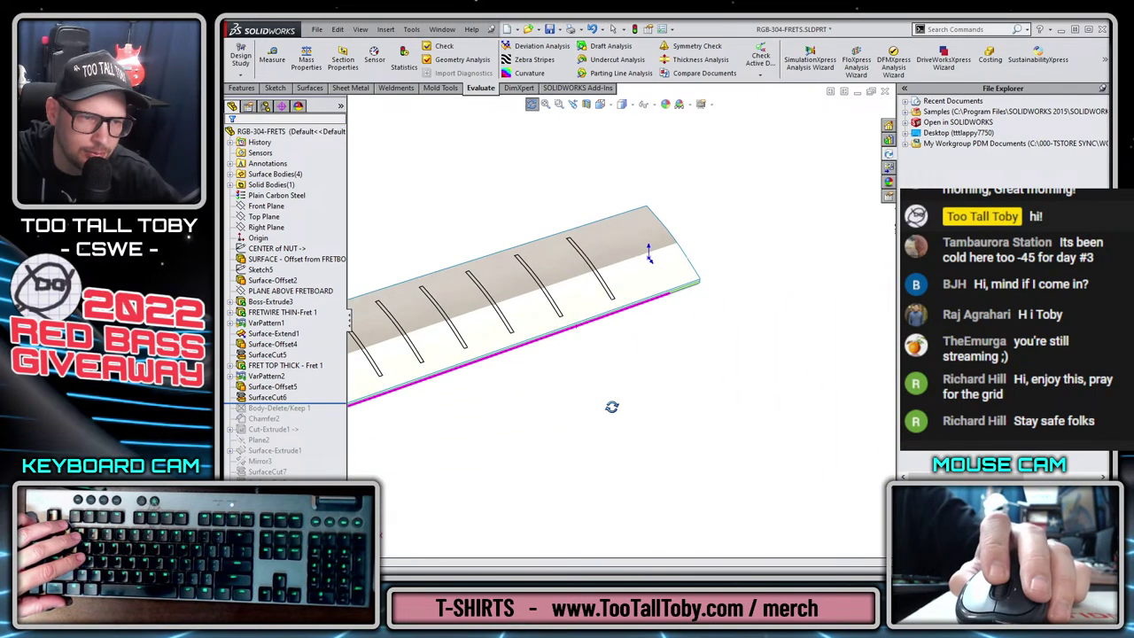
{"action": "left_click", "coordinate": [334, 402]}
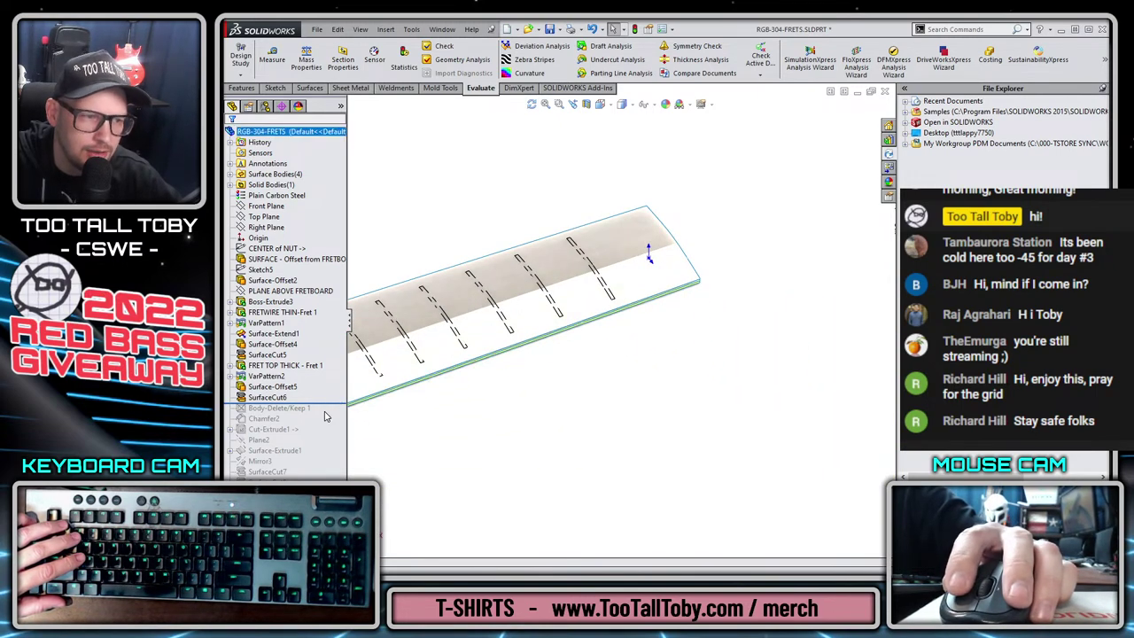
{"action": "left_click_drag", "start_coordinate": [331, 402], "coordinate": [330, 404]}
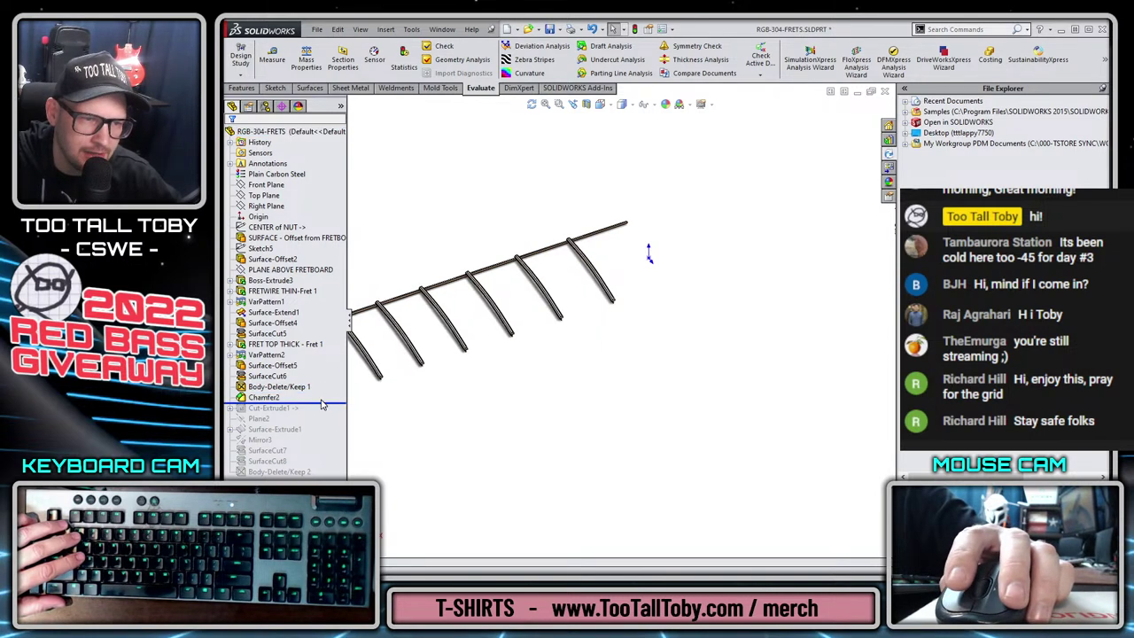
Roll forward to include Chamfer2 and open it for editing.
{"action": "left_click", "coordinate": [264, 398]}
{"action": "left_click", "coordinate": [276, 376]}
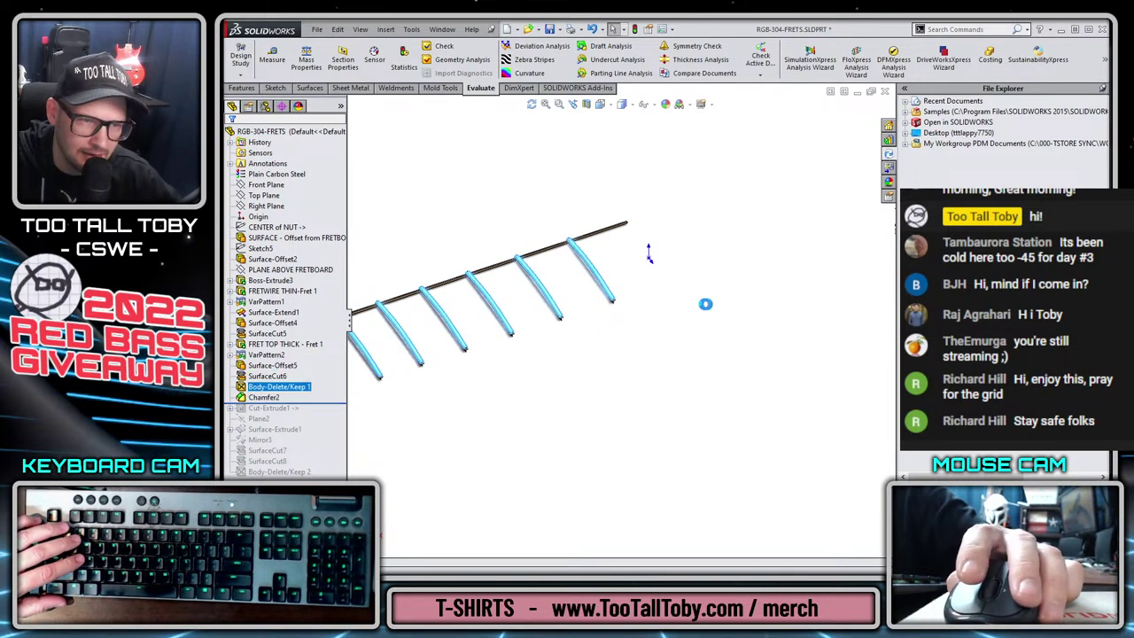
{"action": "scroll", "coordinate": [620, 319], "scroll_direction": "down", "scroll_amount": 10}
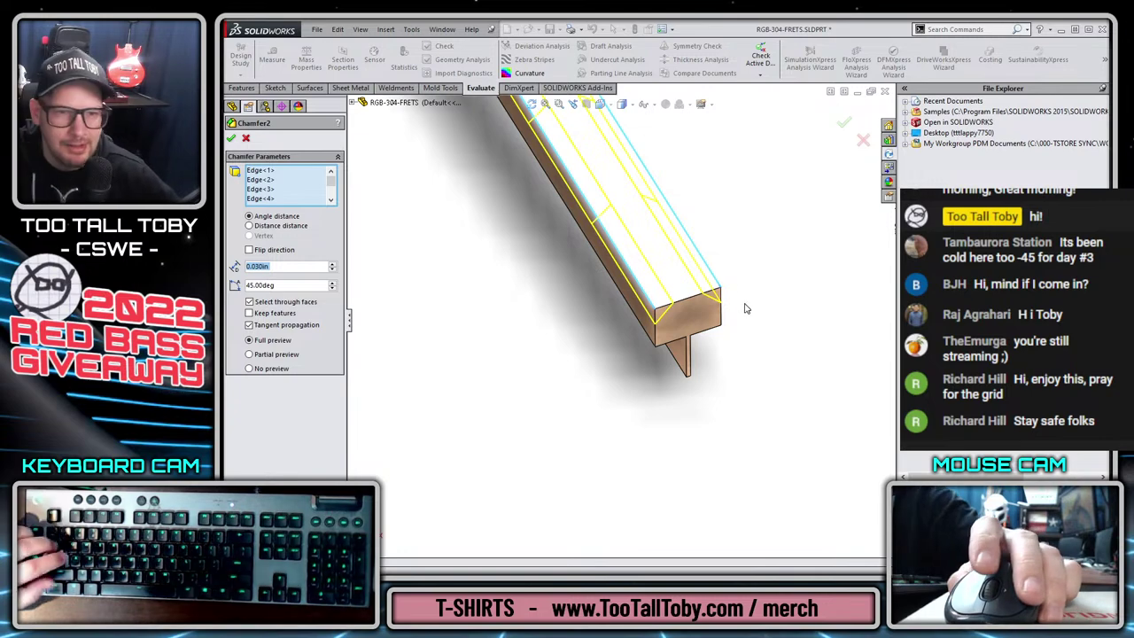
Inspect the 0.030in × 45° Chamfer2 preview across the fret row and accept it unchanged.
{"action": "middle_click_drag", "start_coordinate": [696, 352], "coordinate": [443, 406]}
{"action": "scroll", "coordinate": [444, 406], "scroll_direction": "down", "scroll_amount": 10}
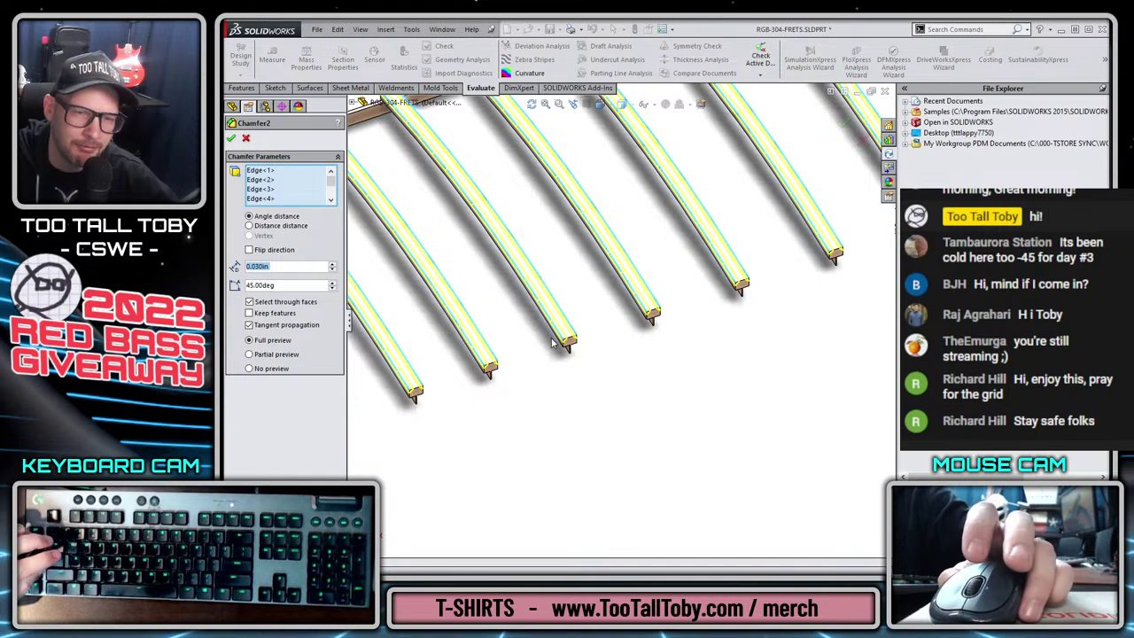
{"action": "scroll", "coordinate": [553, 344], "scroll_direction": "up", "scroll_amount": 10}
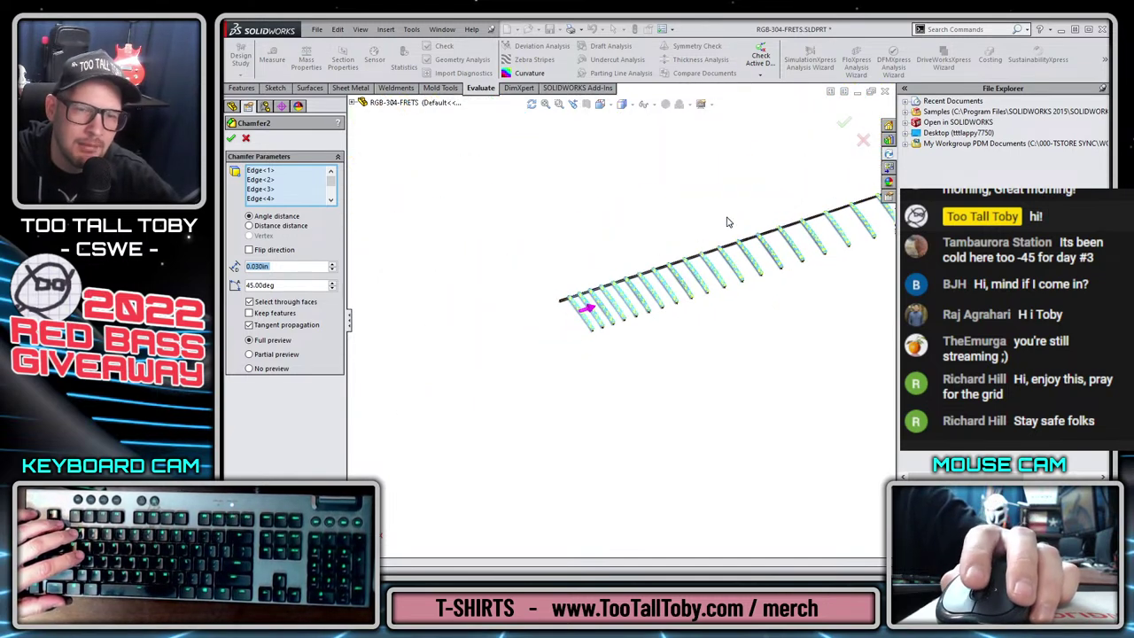
{"action": "middle_click_drag", "start_coordinate": [726, 222], "coordinate": [762, 262]}
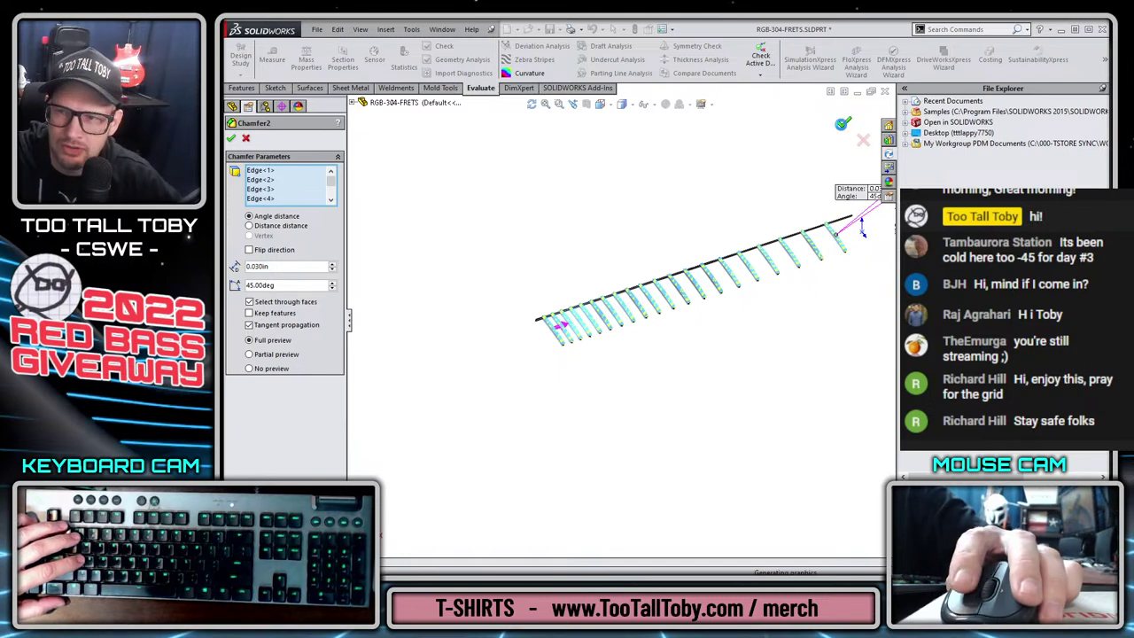
{"action": "left_click", "coordinate": [842, 123]}
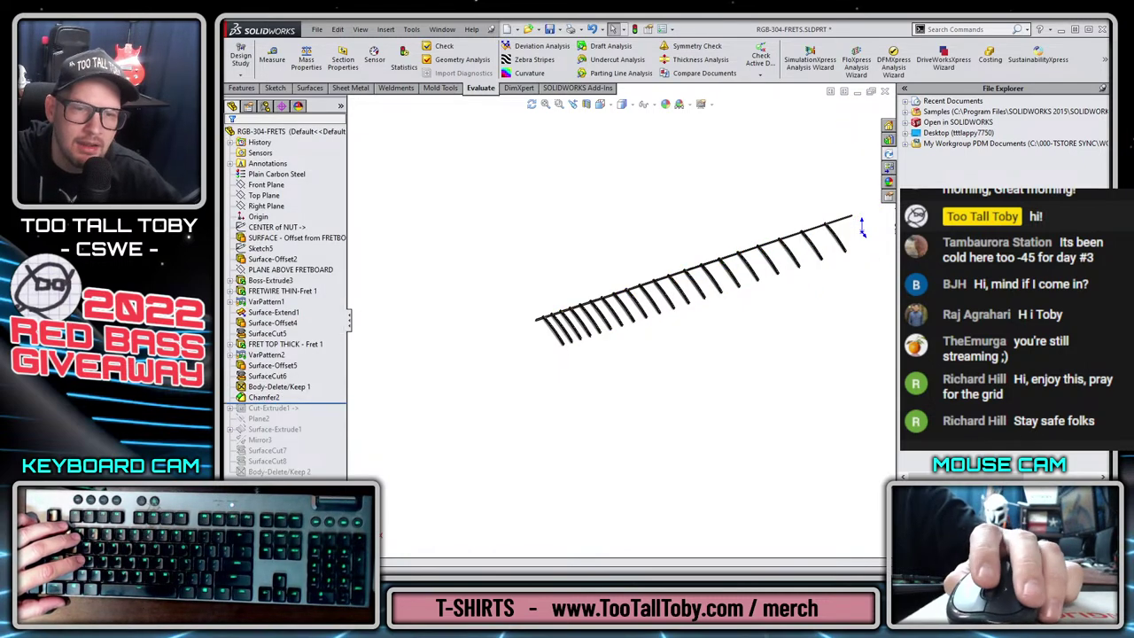
Roll forward to include Cut-Extrude1 and view the frets in Top view.
{"action": "scroll", "coordinate": [862, 228], "scroll_direction": "down", "scroll_amount": 8}
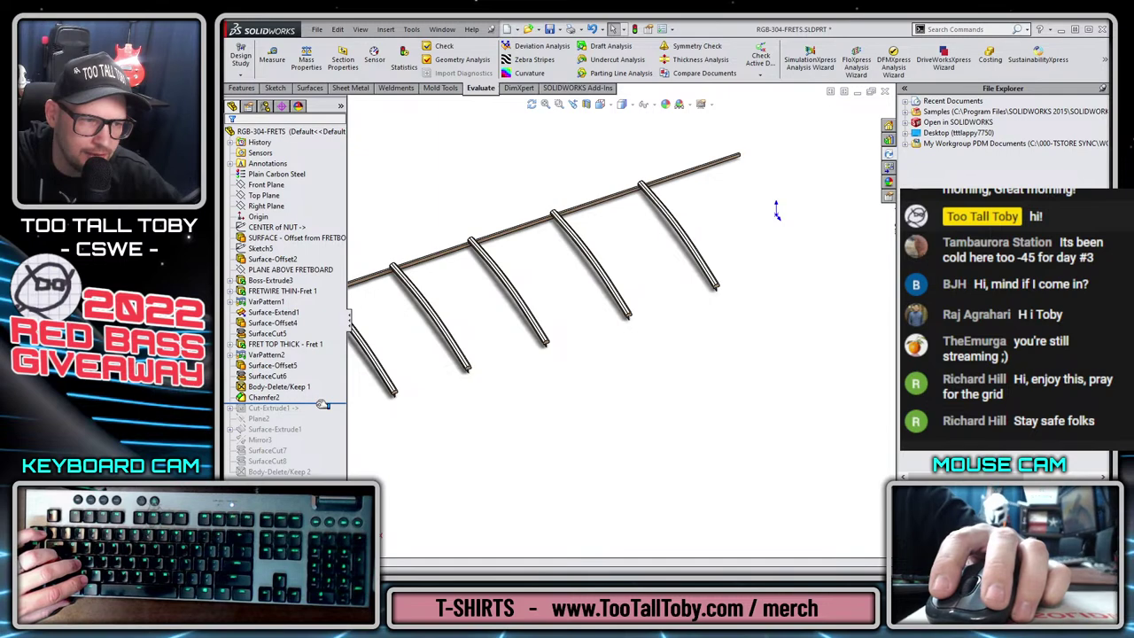
{"action": "left_click_drag", "start_coordinate": [321, 404], "coordinate": [323, 415]}
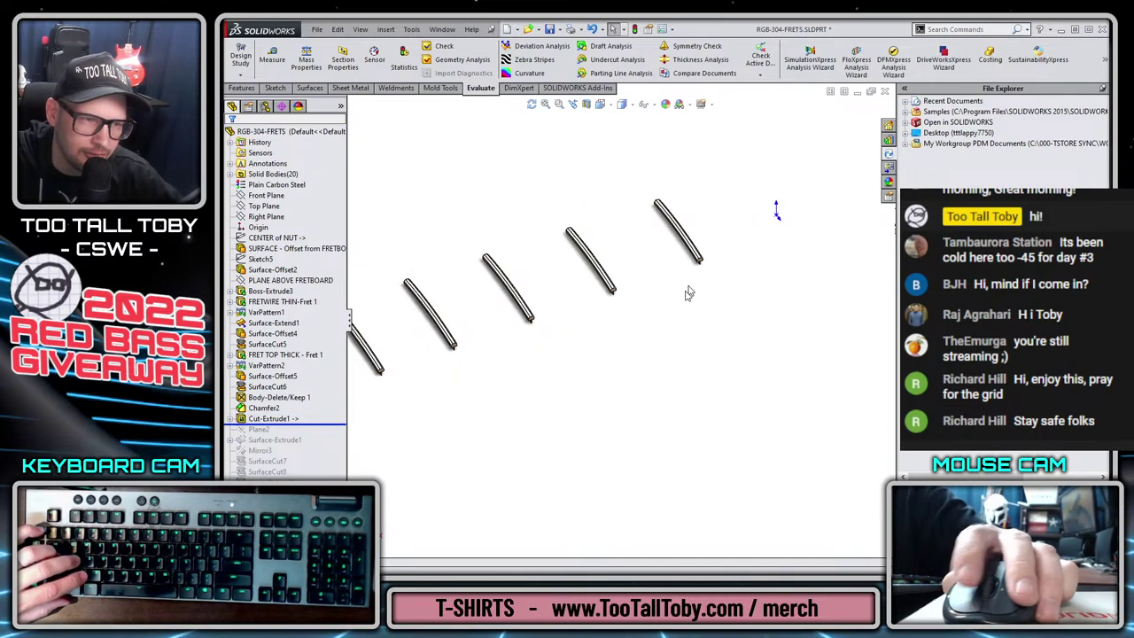
{"action": "scroll", "coordinate": [595, 344], "scroll_direction": "up", "scroll_amount": 8}
{"action": "key", "text": "ctrl+5"}
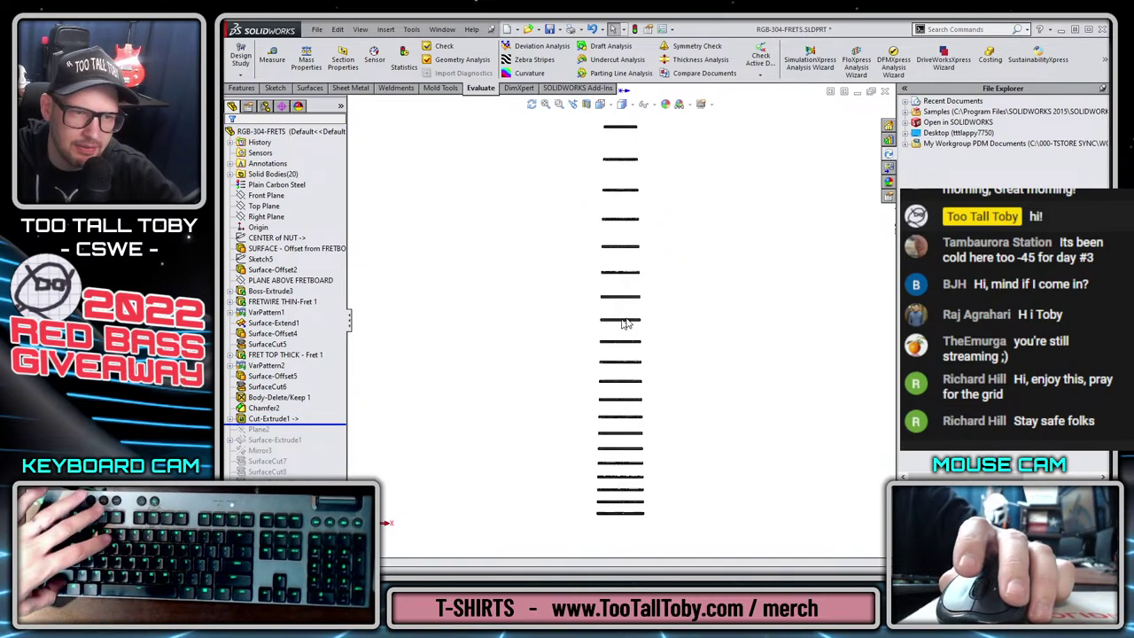
Mark both fret-end trim lines in red with the screen drawing tool, then clear it.
{"action": "key", "text": "F11"}
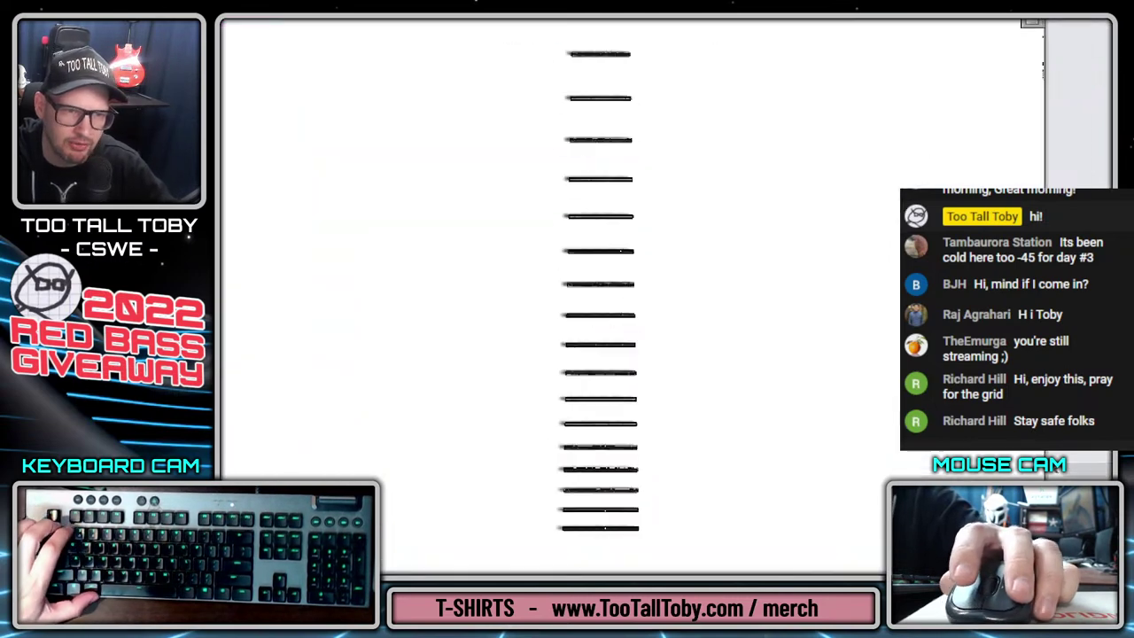
{"action": "left_click_drag", "start_coordinate": [633, 52], "coordinate": [632, 572]}
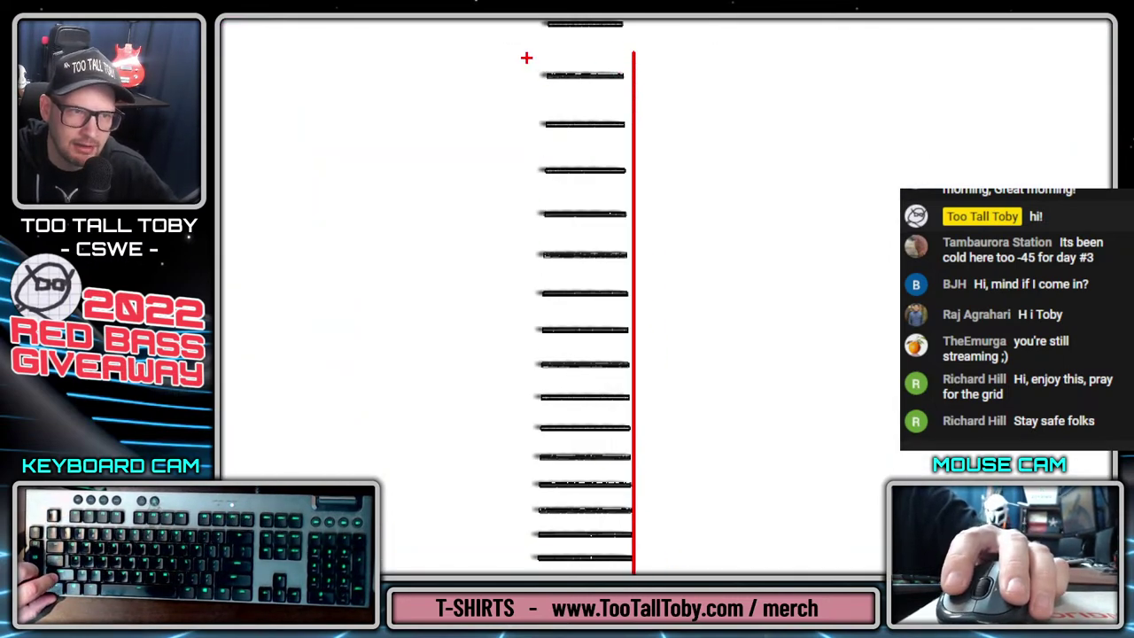
{"action": "left_click_drag", "start_coordinate": [526, 57], "coordinate": [527, 572]}
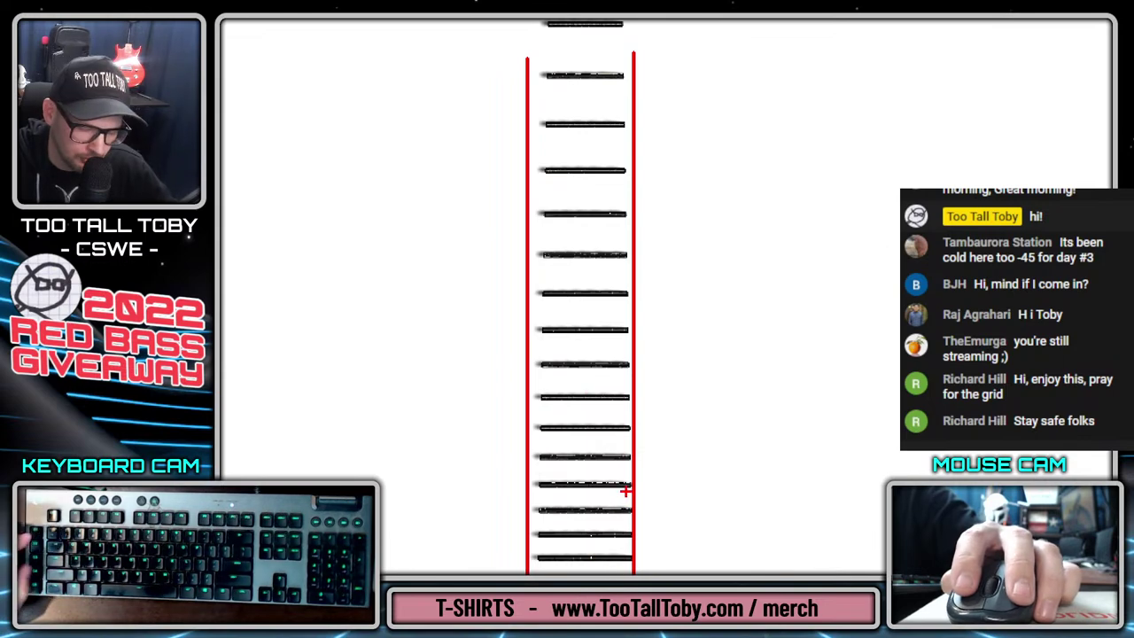
{"action": "key", "text": "Escape"}
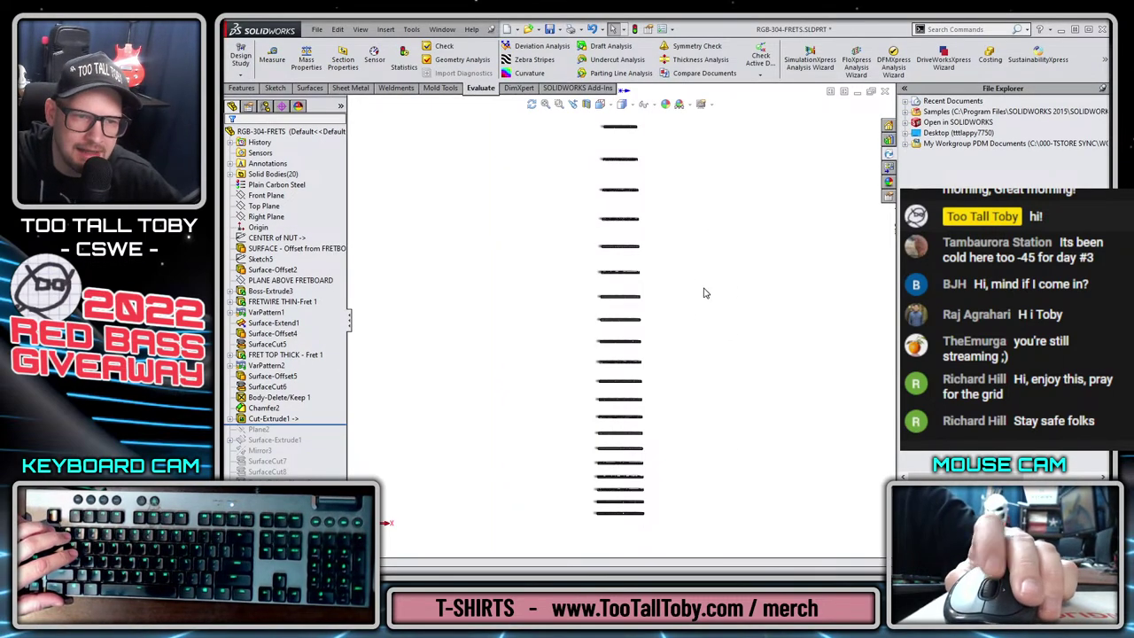
Create a trial chamfer on a fret's near and far end edges.
{"action": "middle_click_drag", "start_coordinate": [716, 376], "coordinate": [690, 271]}
{"action": "scroll", "coordinate": [736, 222], "scroll_direction": "down", "scroll_amount": 5}
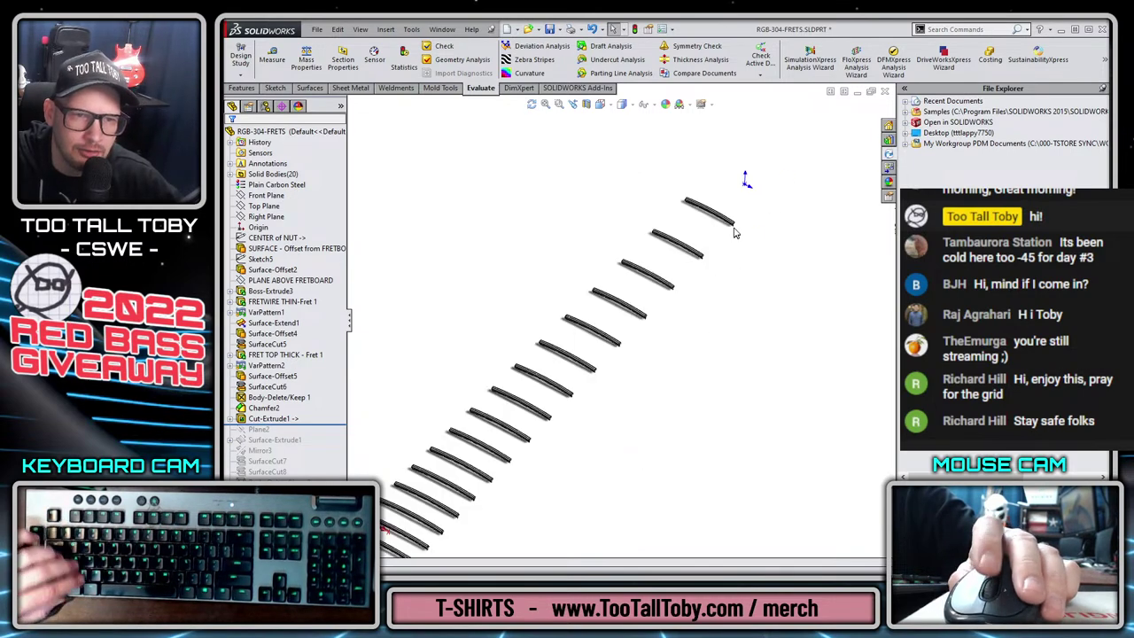
{"action": "scroll", "coordinate": [732, 241], "scroll_direction": "down", "scroll_amount": 2}
{"action": "key", "text": "s"}
{"action": "left_click", "coordinate": [653, 188]}
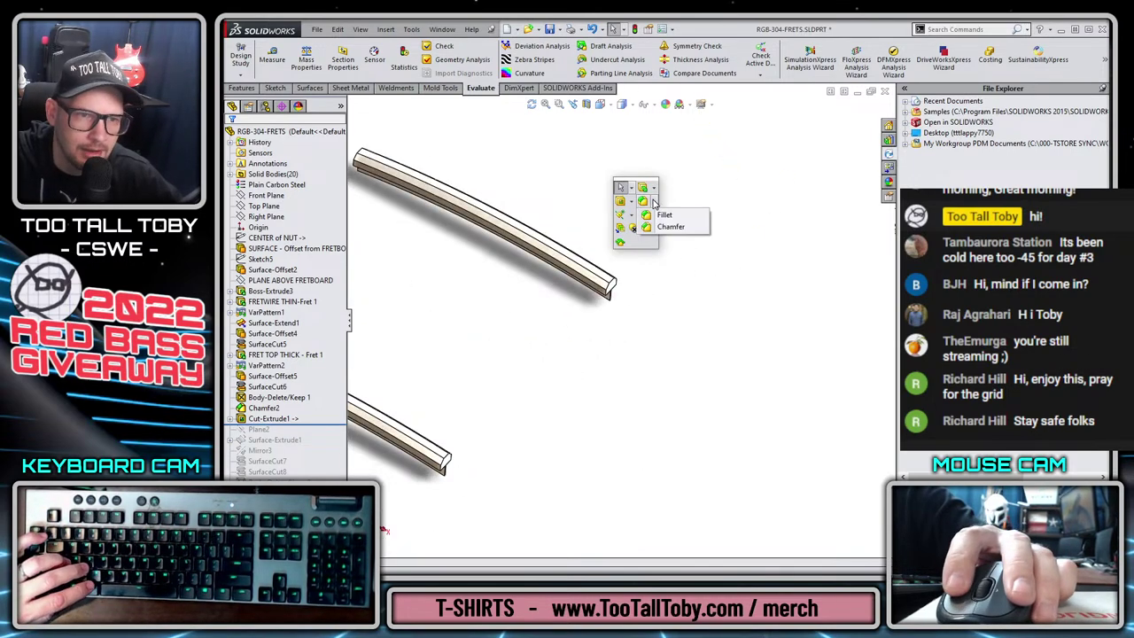
{"action": "left_click", "coordinate": [661, 229]}
{"action": "left_click", "coordinate": [612, 286]}
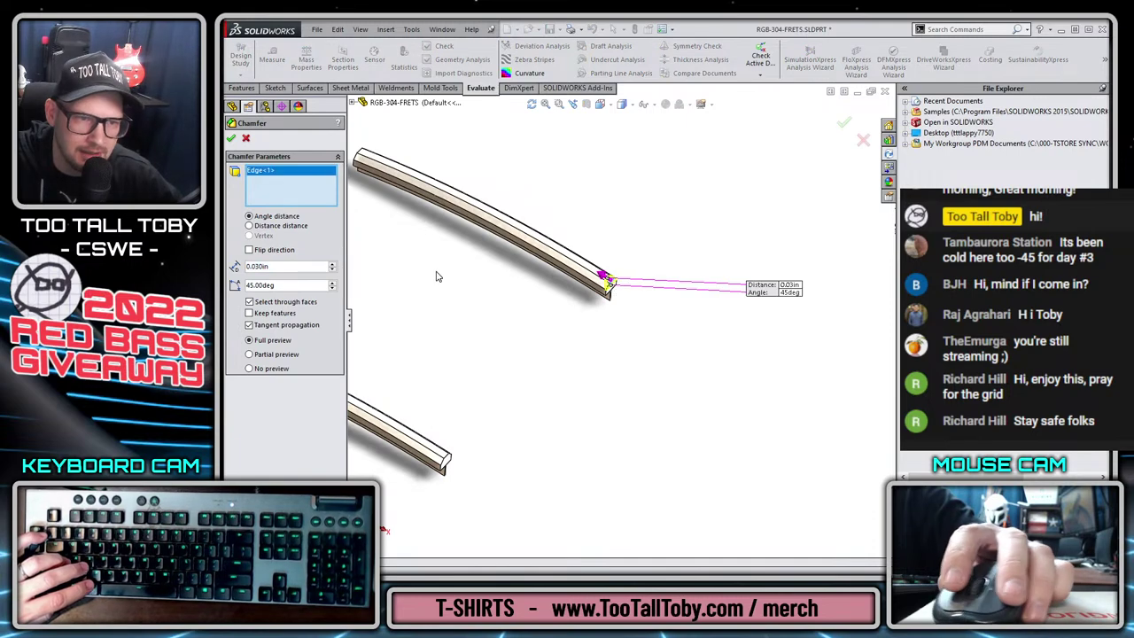
{"action": "left_click", "coordinate": [363, 156]}
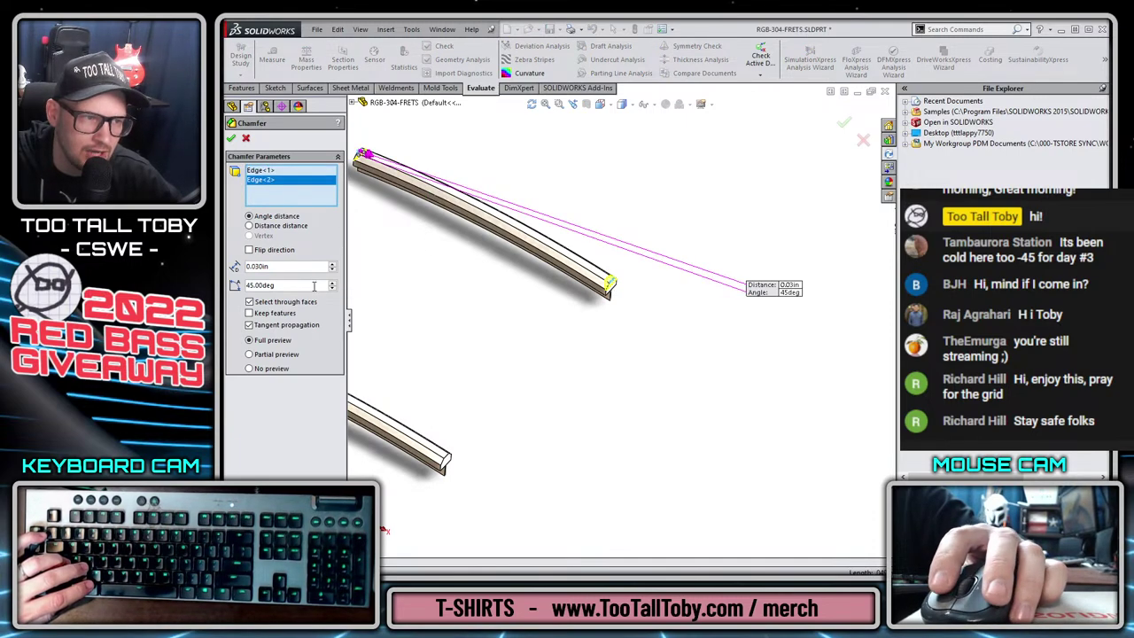
{"action": "key", "text": "Return"}
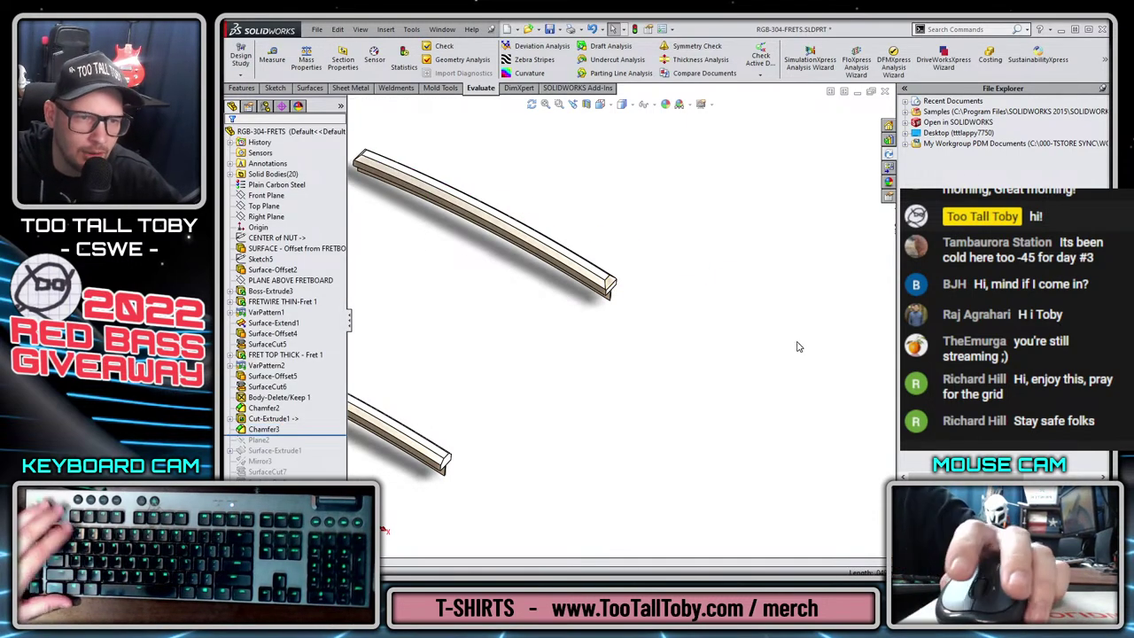
Delete the Chamfer3 feature and roll the part forward to include Plane2.
{"action": "scroll", "coordinate": [612, 287], "scroll_direction": "down", "scroll_amount": 5}
{"action": "scroll", "coordinate": [481, 474], "scroll_direction": "up", "scroll_amount": 5}
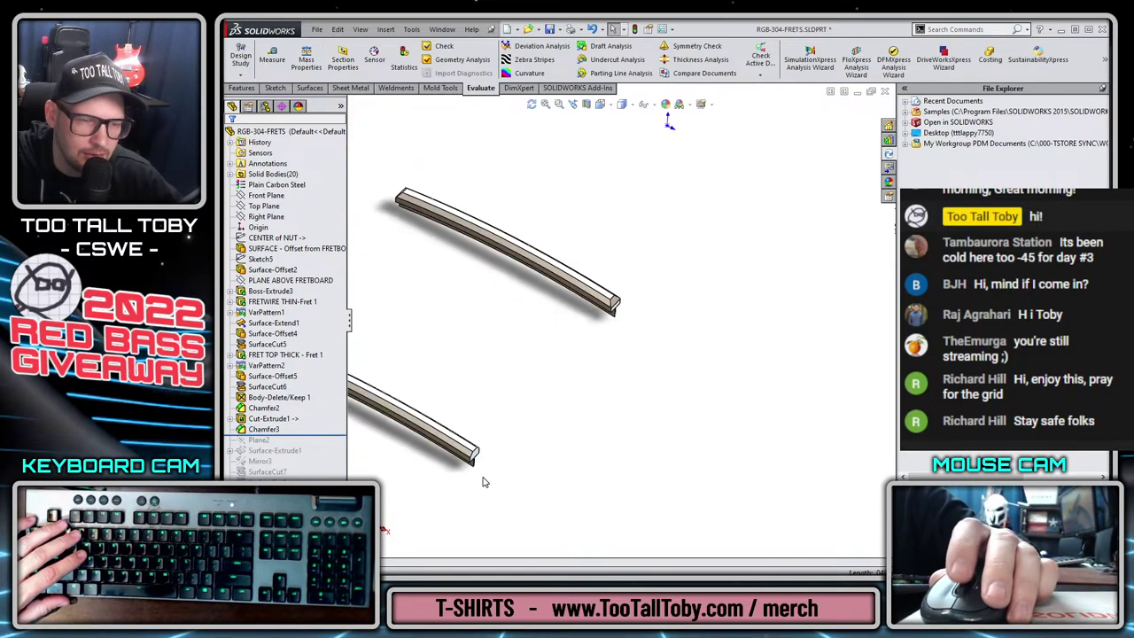
{"action": "scroll", "coordinate": [525, 390], "scroll_direction": "up", "scroll_amount": 3}
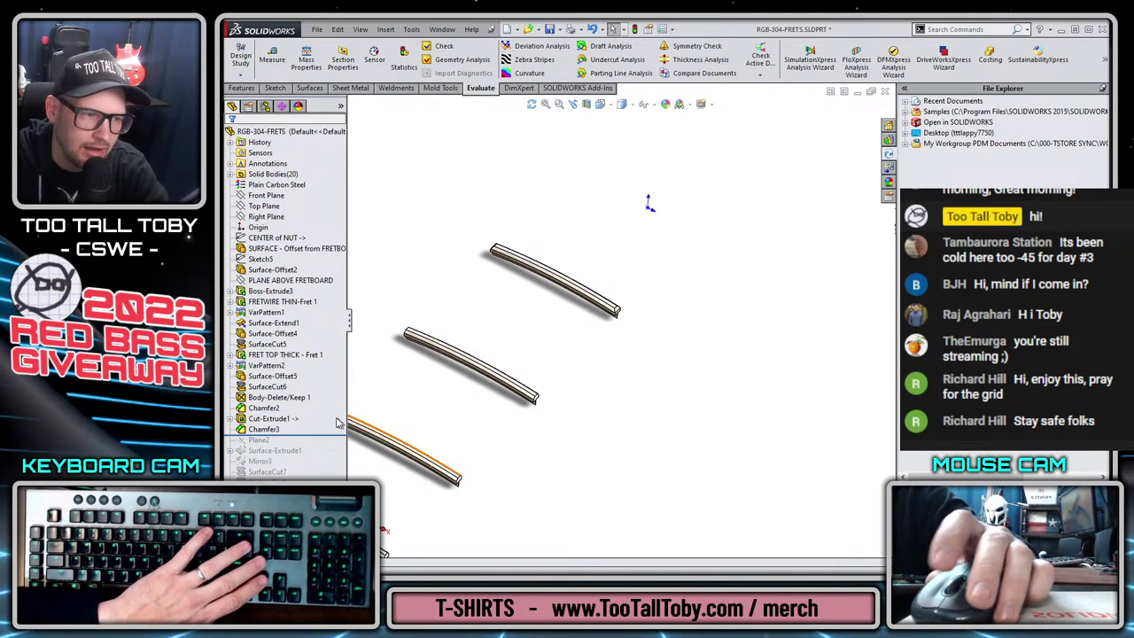
{"action": "scroll", "coordinate": [567, 400], "scroll_direction": "up", "scroll_amount": 5}
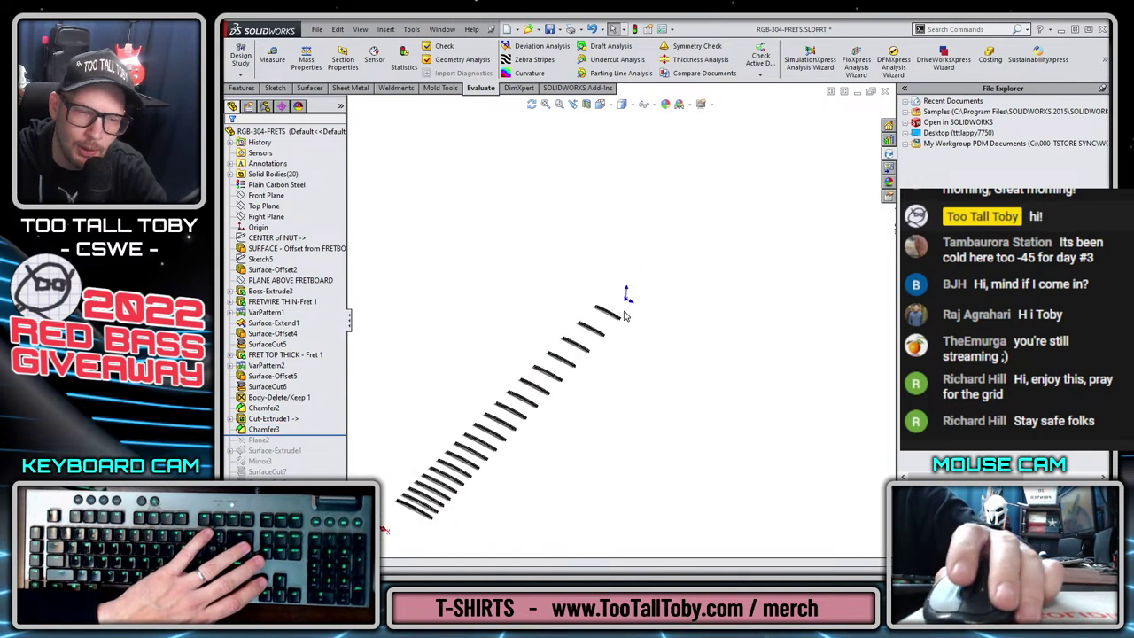
{"action": "left_click", "coordinate": [275, 429]}
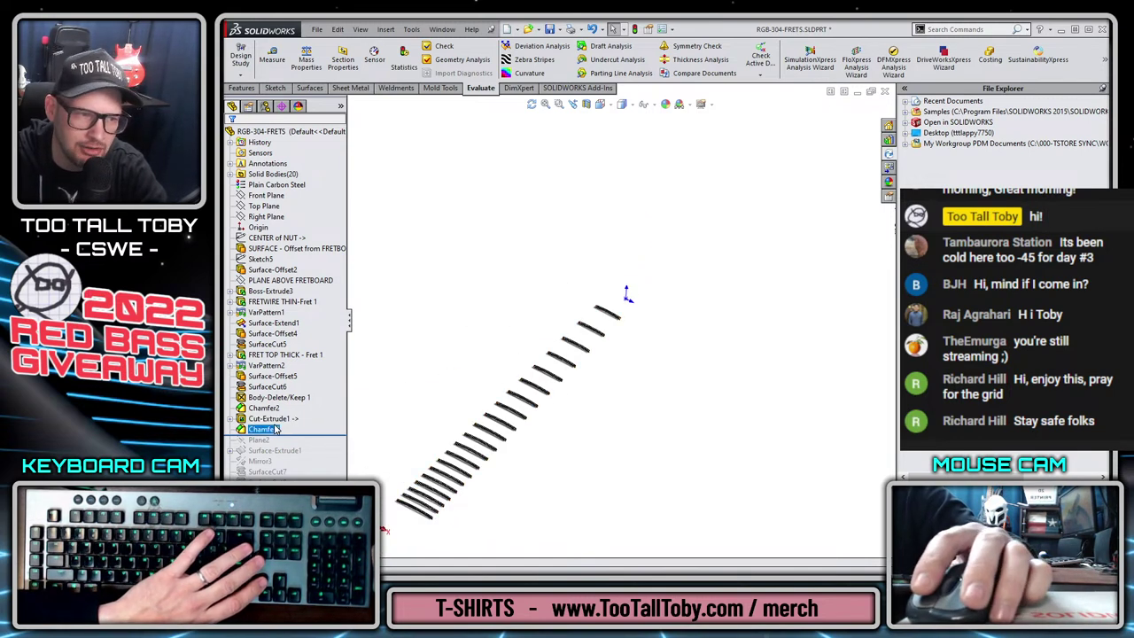
{"action": "key", "text": "Delete"}
{"action": "key", "text": "Return"}
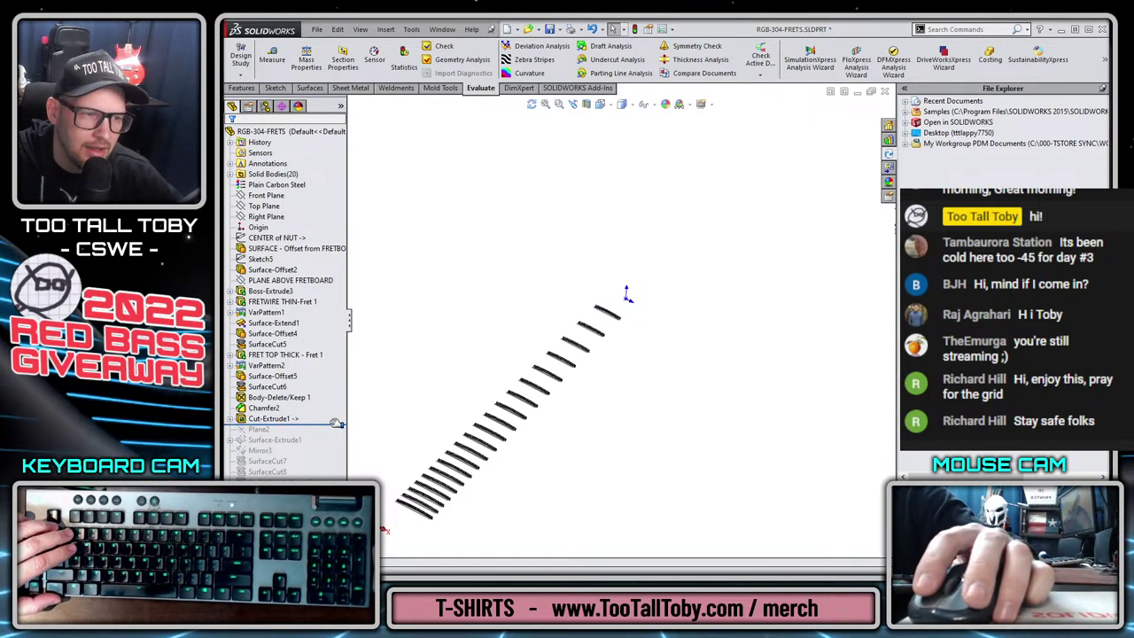
{"action": "left_click_drag", "start_coordinate": [337, 424], "coordinate": [335, 434]}
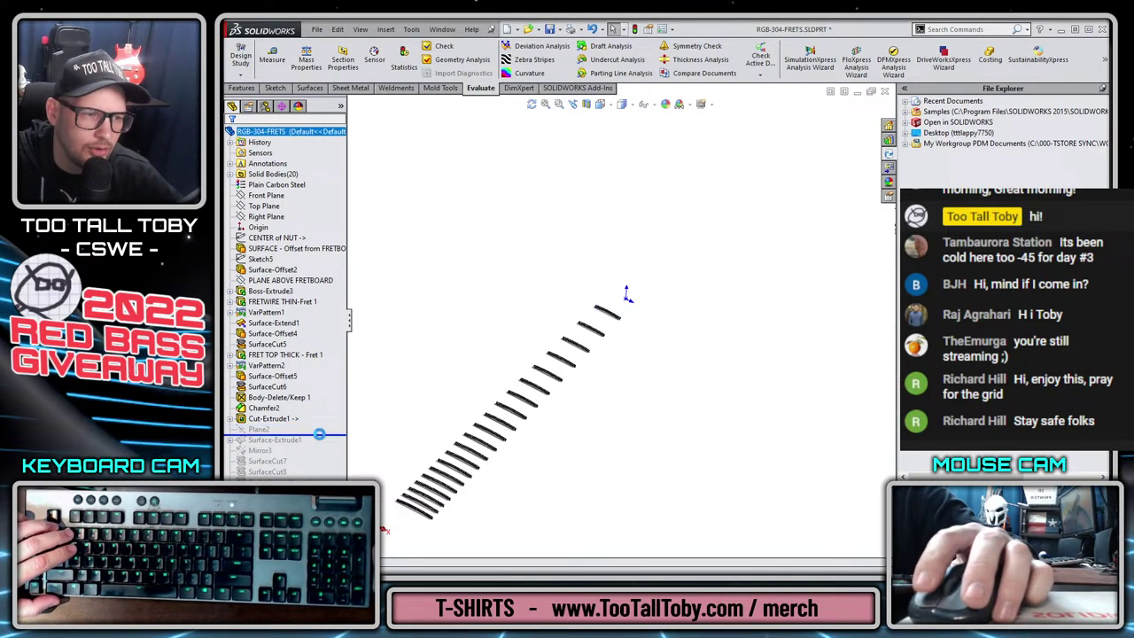
Show Cut-Extrude1's Sketch6 outline on the frets in a face-on view.
{"action": "left_click", "coordinate": [231, 419]}
{"action": "left_click", "coordinate": [271, 429]}
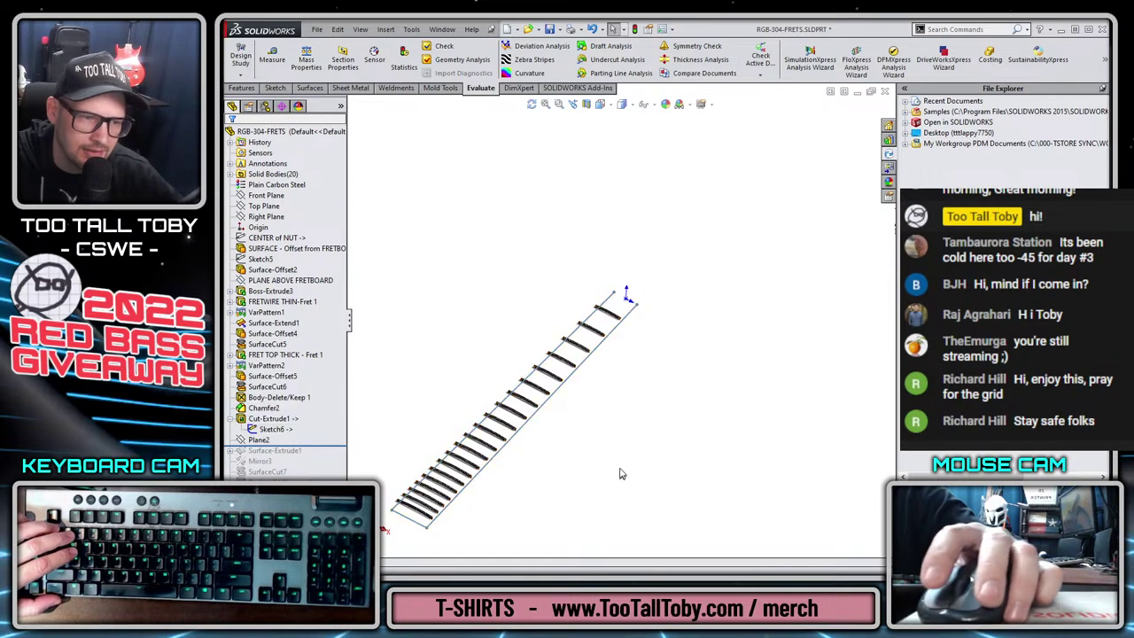
{"action": "key", "text": "ctrl+8"}
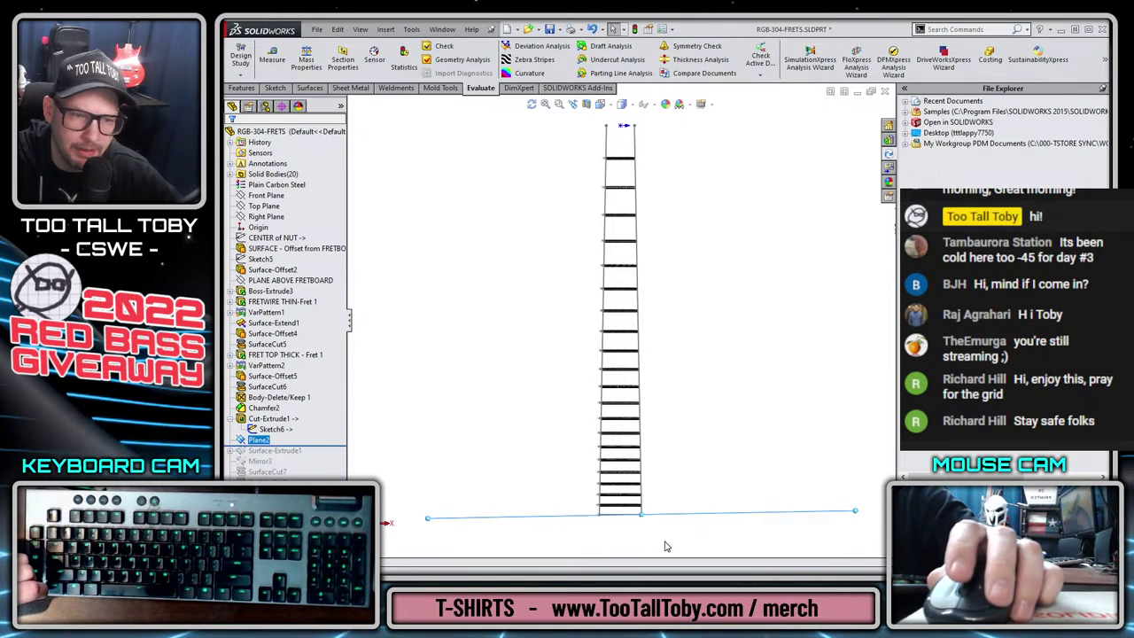
{"action": "scroll", "coordinate": [638, 461], "scroll_direction": "down", "scroll_amount": 8}
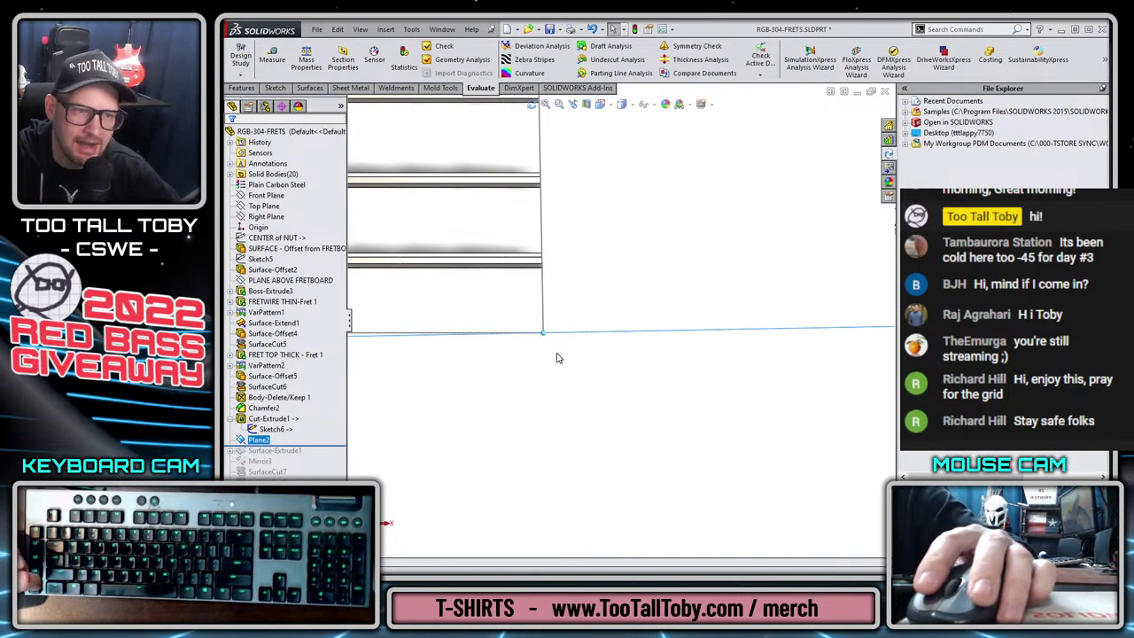
{"action": "key", "text": "Escape"}
{"action": "key", "text": "ctrl+shift+z"}
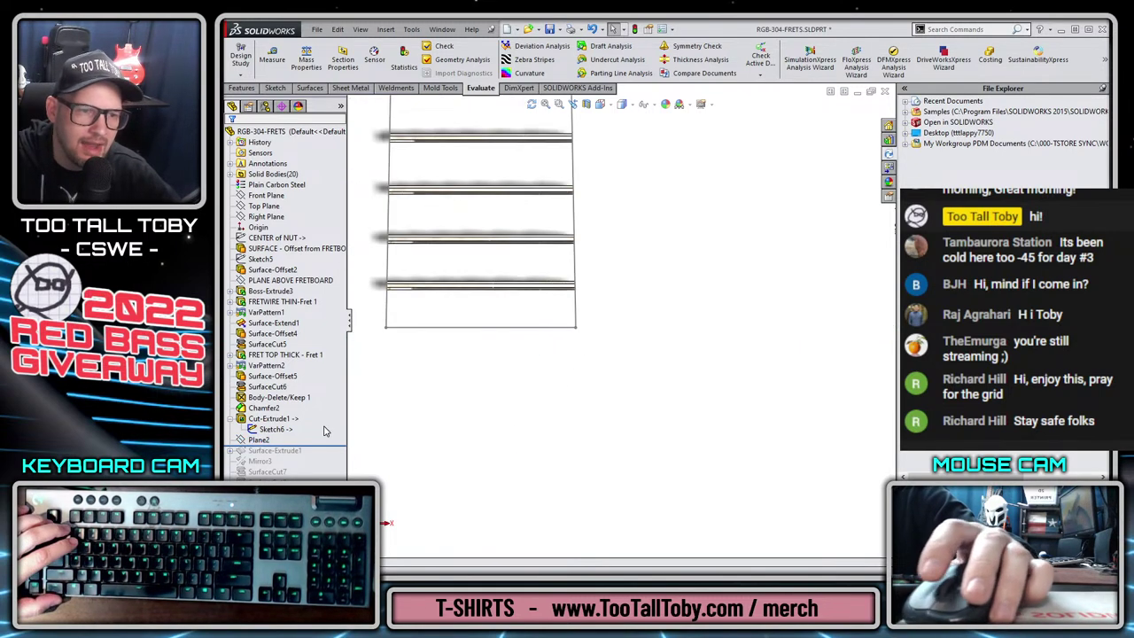
Start a new sketch on Plane2 with the Line tool.
{"action": "left_click", "coordinate": [259, 440]}
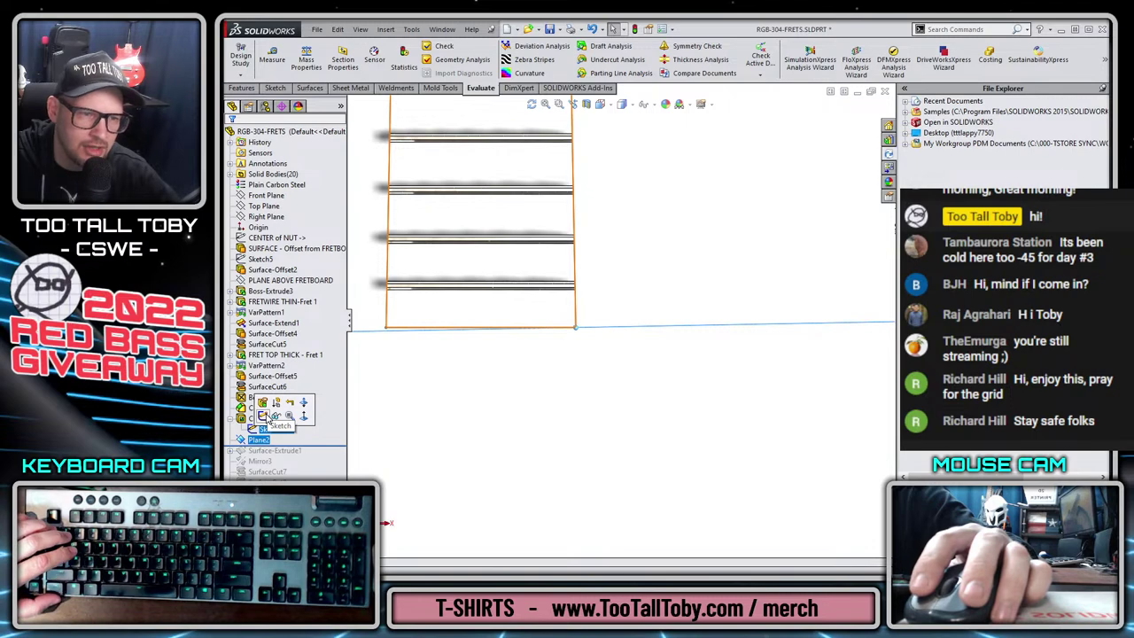
{"action": "left_click", "coordinate": [264, 415]}
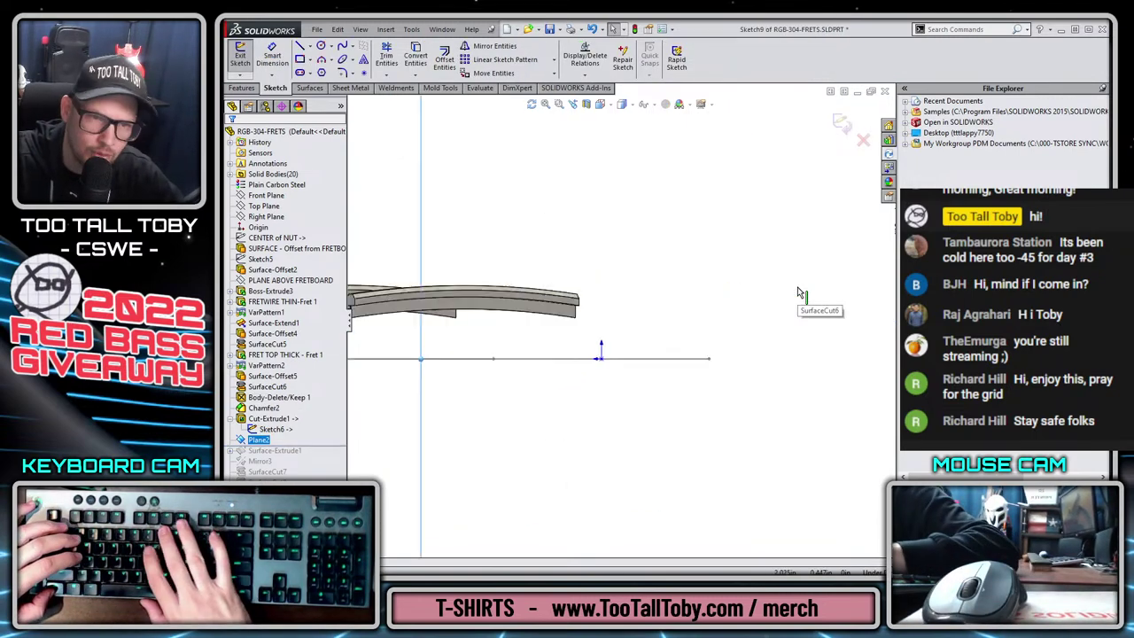
{"action": "scroll", "coordinate": [785, 316], "scroll_direction": "down", "scroll_amount": 3}
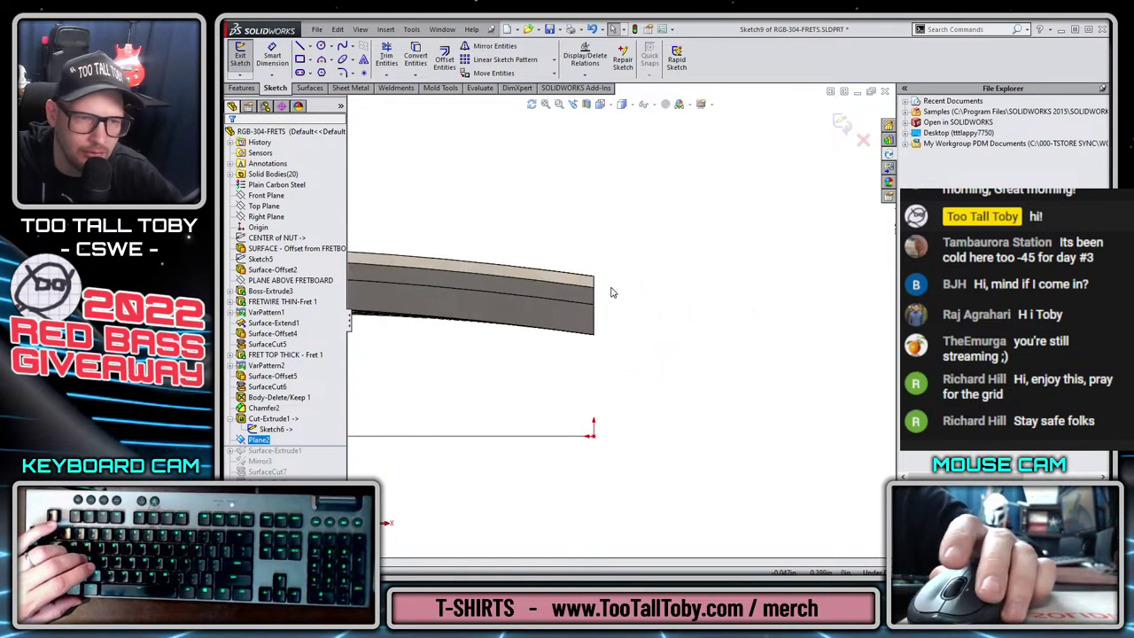
{"action": "key", "text": "s"}
{"action": "left_click", "coordinate": [620, 316]}
{"action": "scroll", "coordinate": [620, 317], "scroll_direction": "down", "scroll_amount": 3}
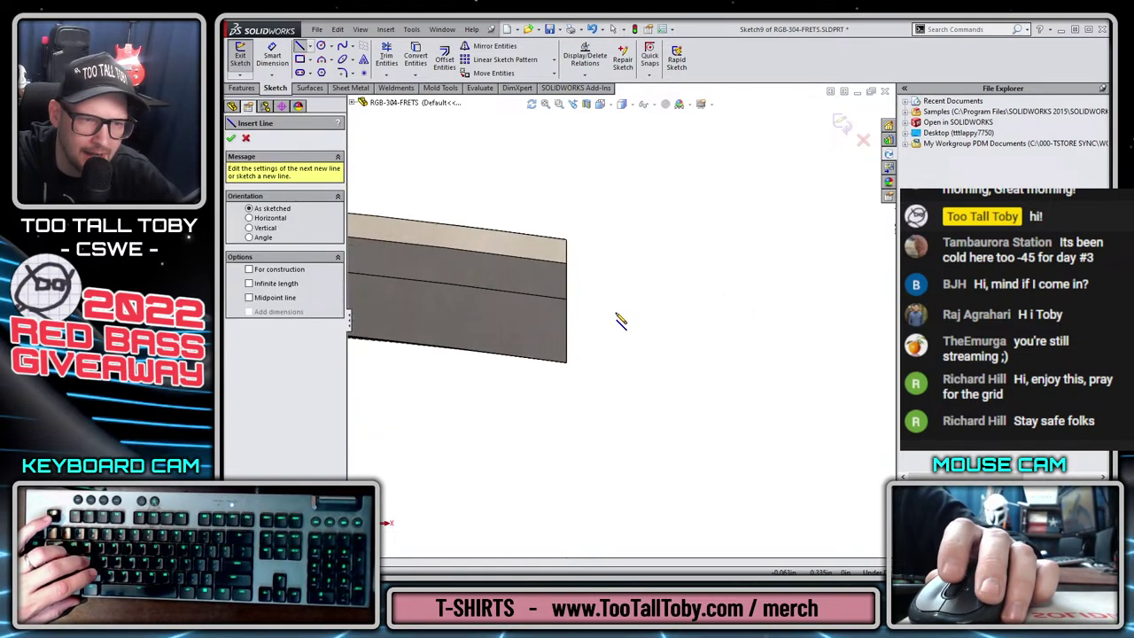
Draw a closed angled, horizontal and vertical line profile around the fret end.
{"action": "left_click", "coordinate": [567, 364]}
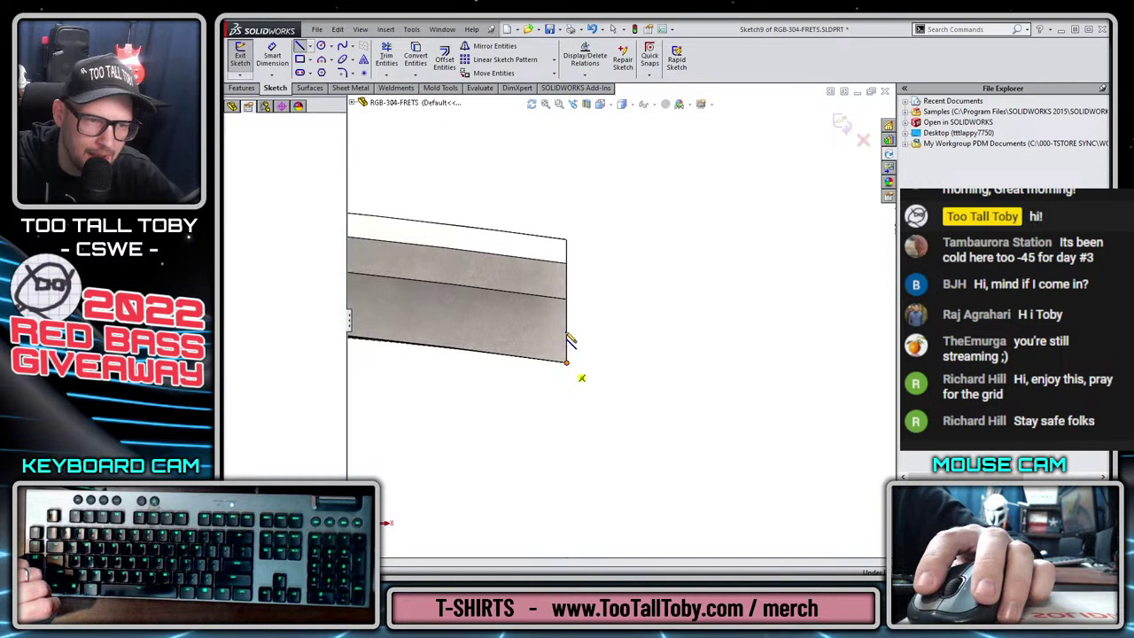
{"action": "left_click", "coordinate": [571, 323]}
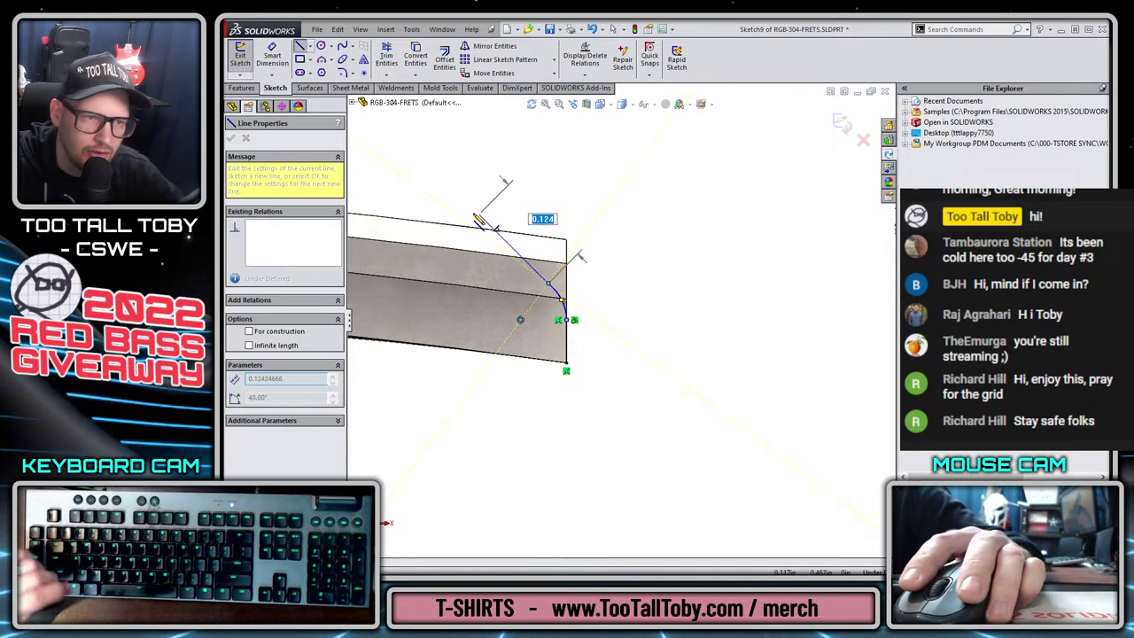
{"action": "left_click", "coordinate": [432, 197]}
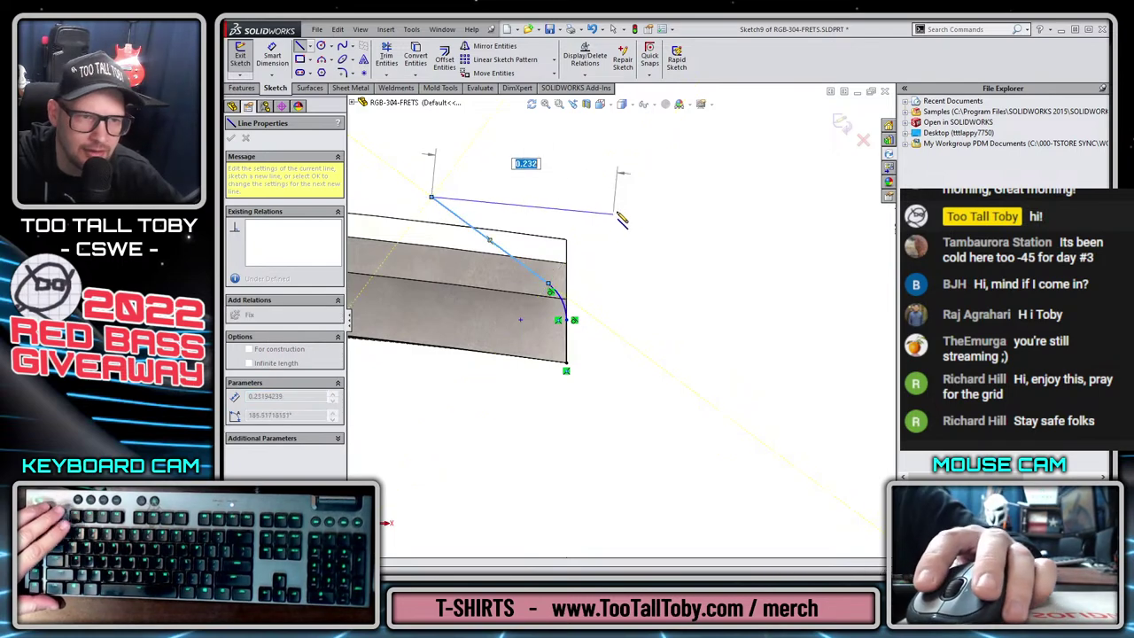
{"action": "left_click", "coordinate": [655, 196]}
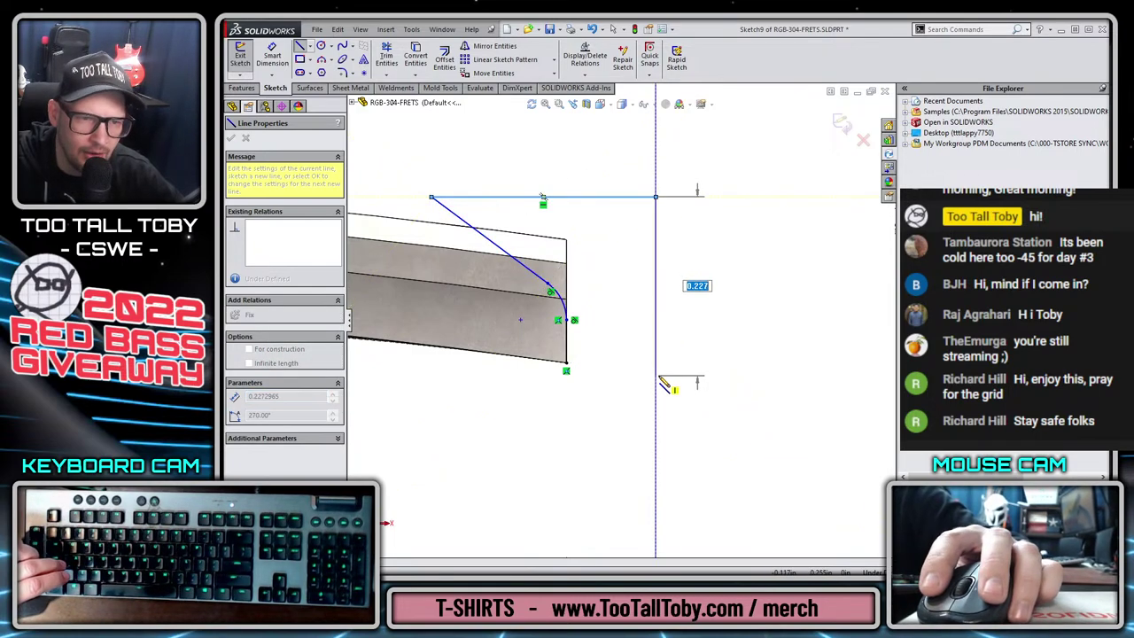
{"action": "left_click", "coordinate": [656, 396]}
{"action": "left_click", "coordinate": [567, 368]}
{"action": "key", "text": "Escape"}
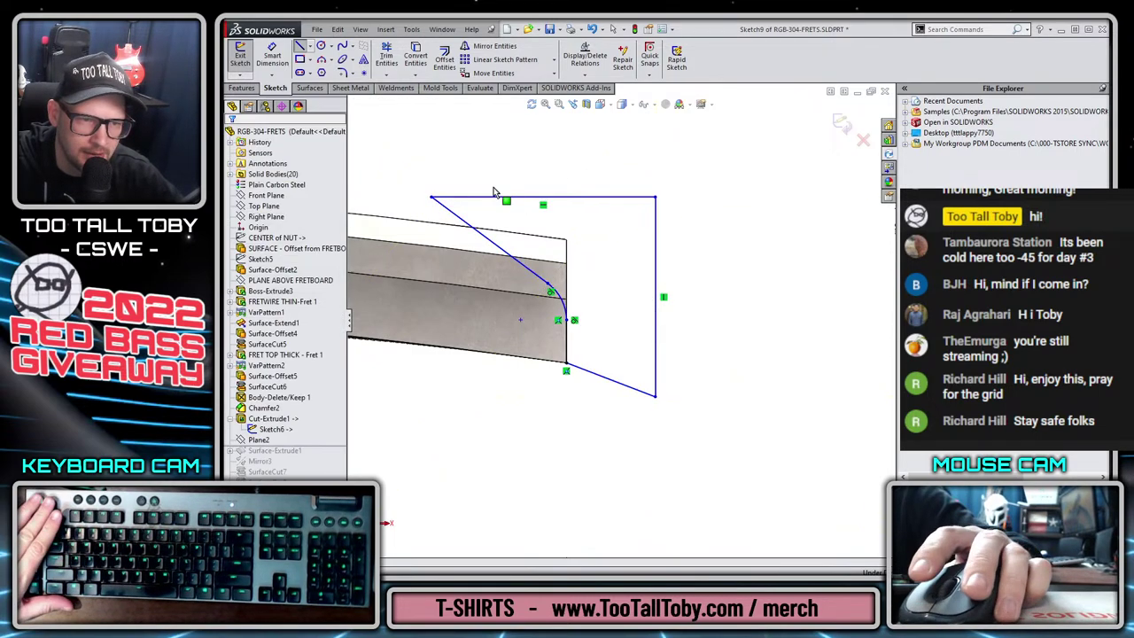
{"action": "scroll", "coordinate": [603, 315], "scroll_direction": "up", "scroll_amount": 3}
{"action": "key", "text": "s"}
{"action": "left_click", "coordinate": [582, 289]}
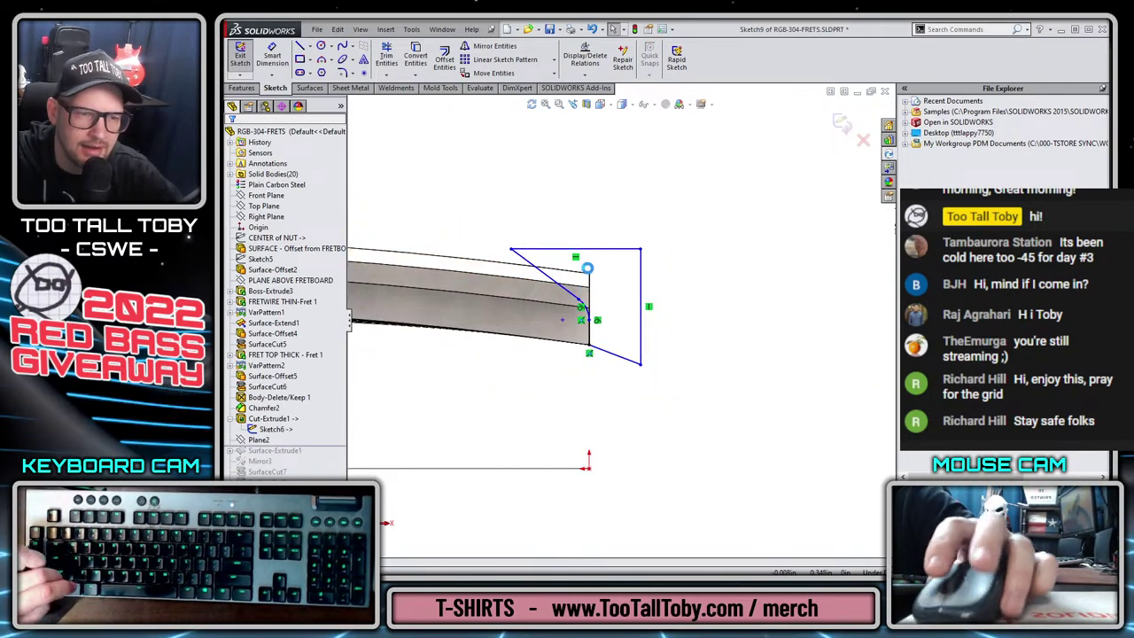
Cut-extrude the fret-end profile Through All as Cut-Extrude2 and inspect the trimmed frets.
{"action": "right_click", "coordinate": [664, 195]}
{"action": "left_click", "coordinate": [732, 342]}
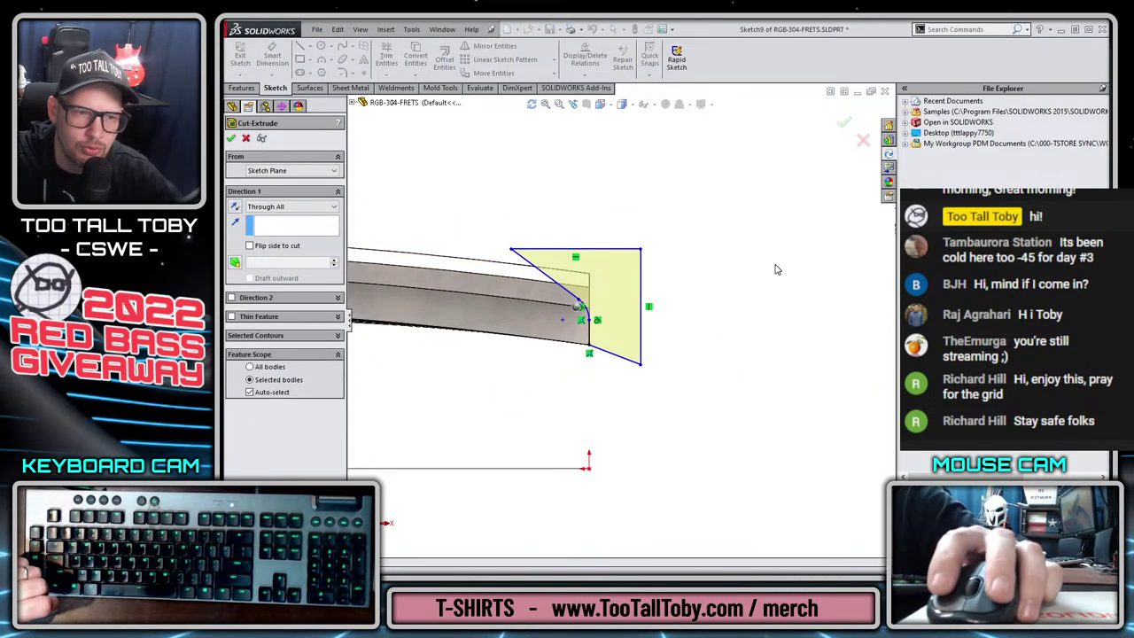
{"action": "scroll", "coordinate": [671, 306], "scroll_direction": "up", "scroll_amount": 5}
{"action": "scroll", "coordinate": [644, 382], "scroll_direction": "up", "scroll_amount": 2}
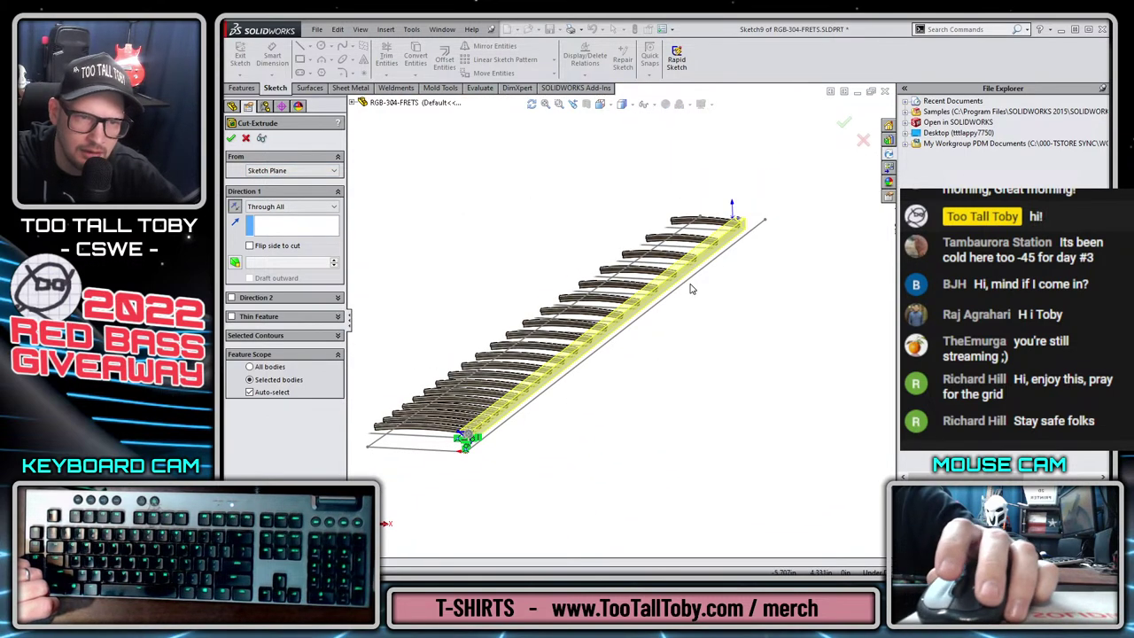
{"action": "key", "text": "Return"}
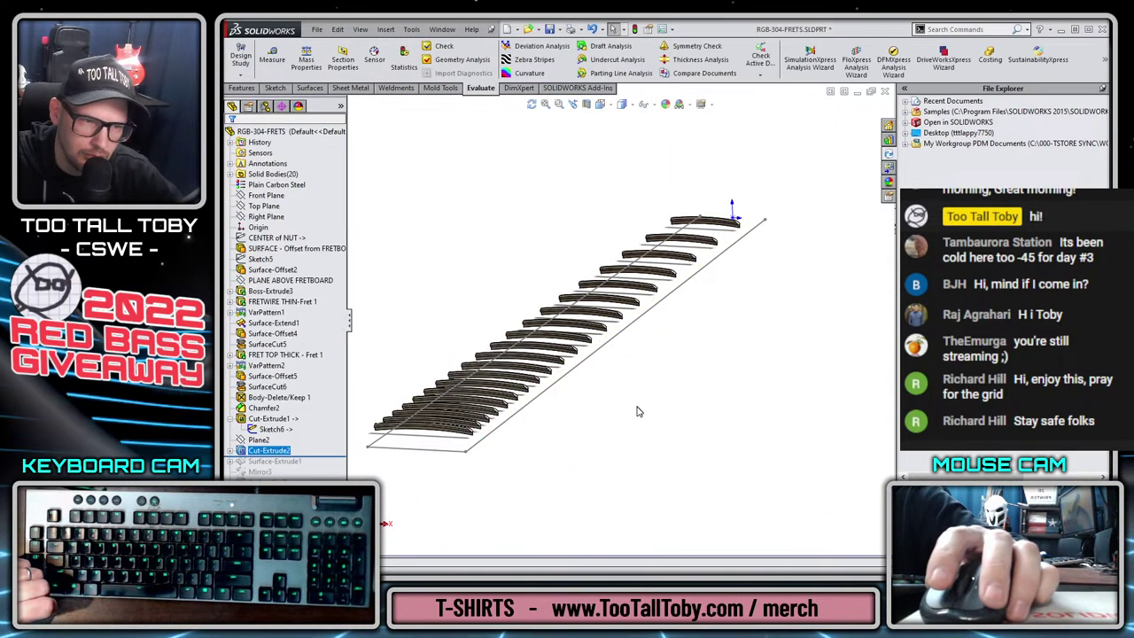
{"action": "scroll", "coordinate": [532, 426], "scroll_direction": "down", "scroll_amount": 5}
{"action": "scroll", "coordinate": [546, 403], "scroll_direction": "down", "scroll_amount": 3}
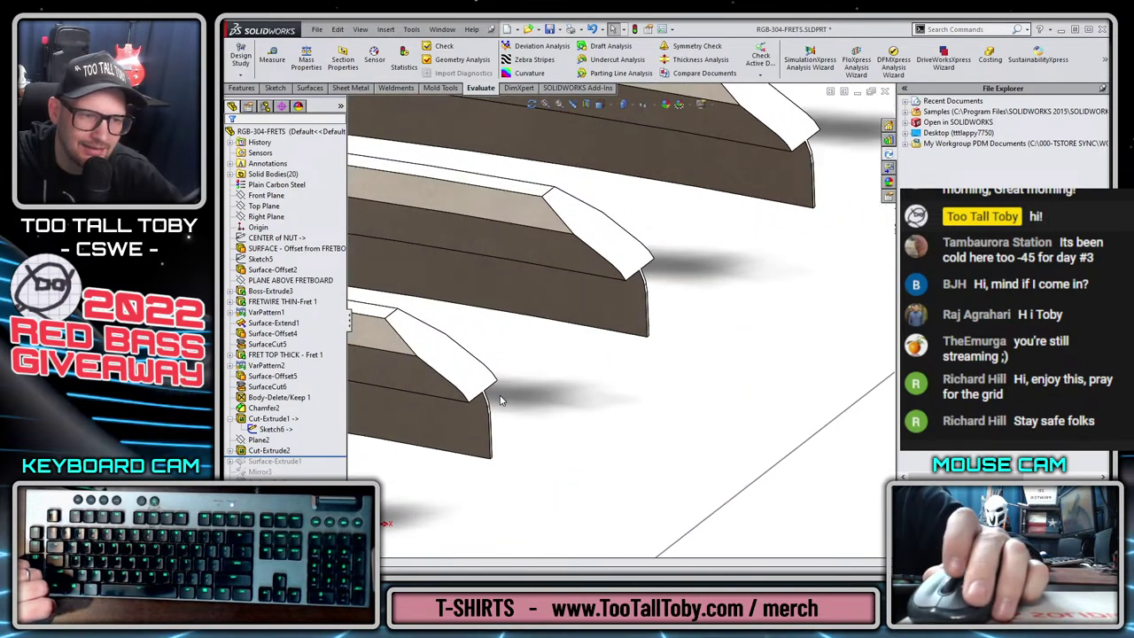
{"action": "scroll", "coordinate": [554, 352], "scroll_direction": "up", "scroll_amount": 4}
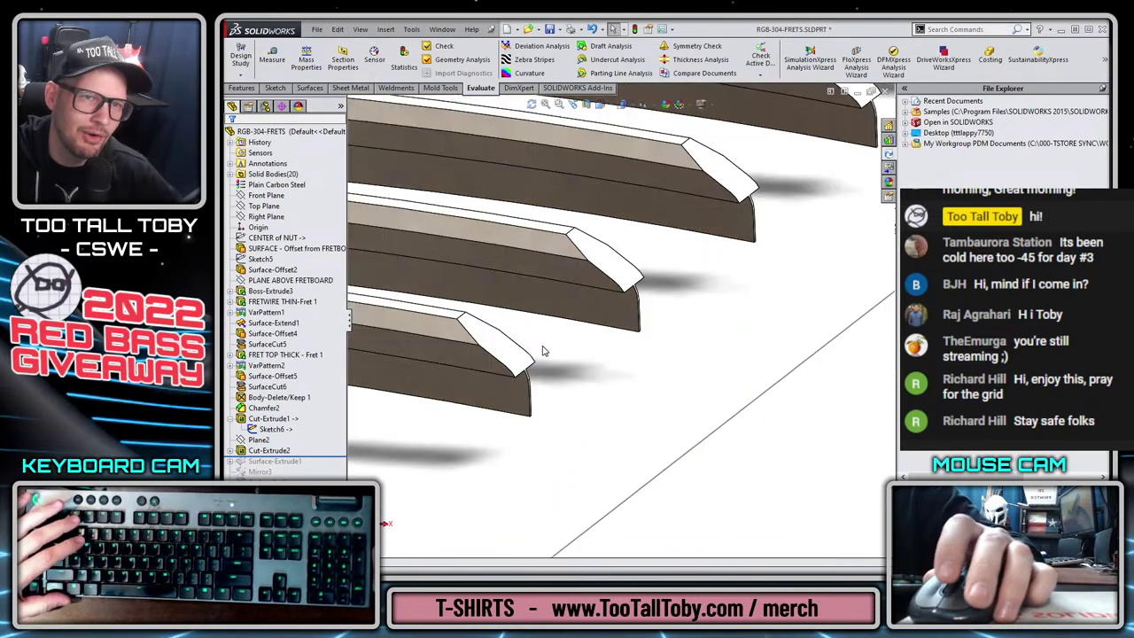
{"action": "scroll", "coordinate": [554, 351], "scroll_direction": "up", "scroll_amount": 6}
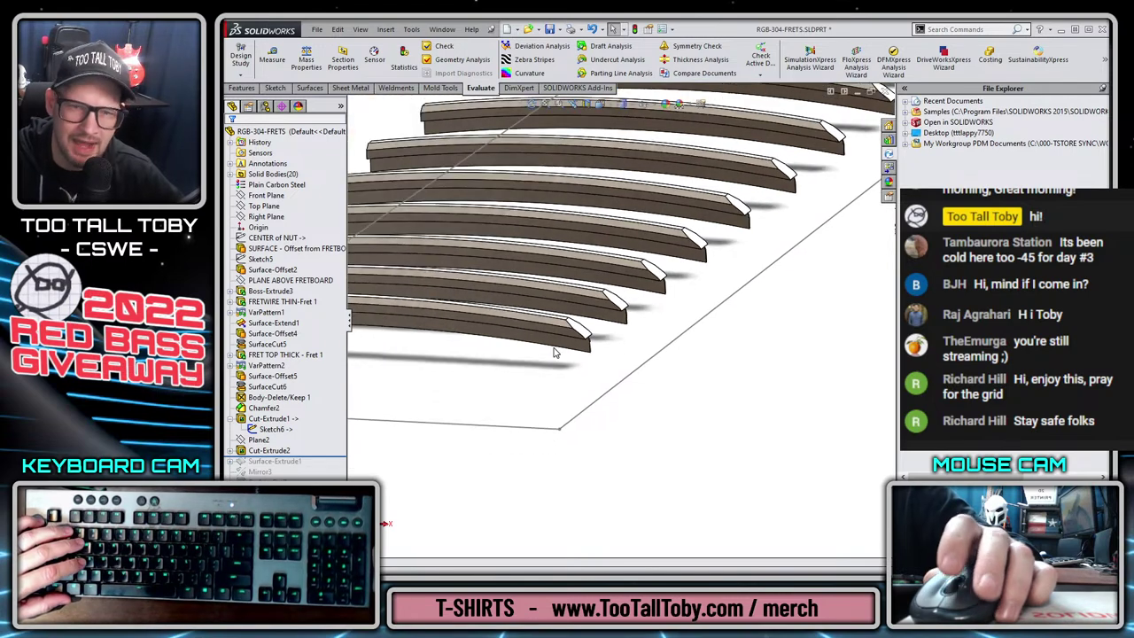
{"action": "middle_click_drag", "start_coordinate": [568, 277], "coordinate": [632, 350]}
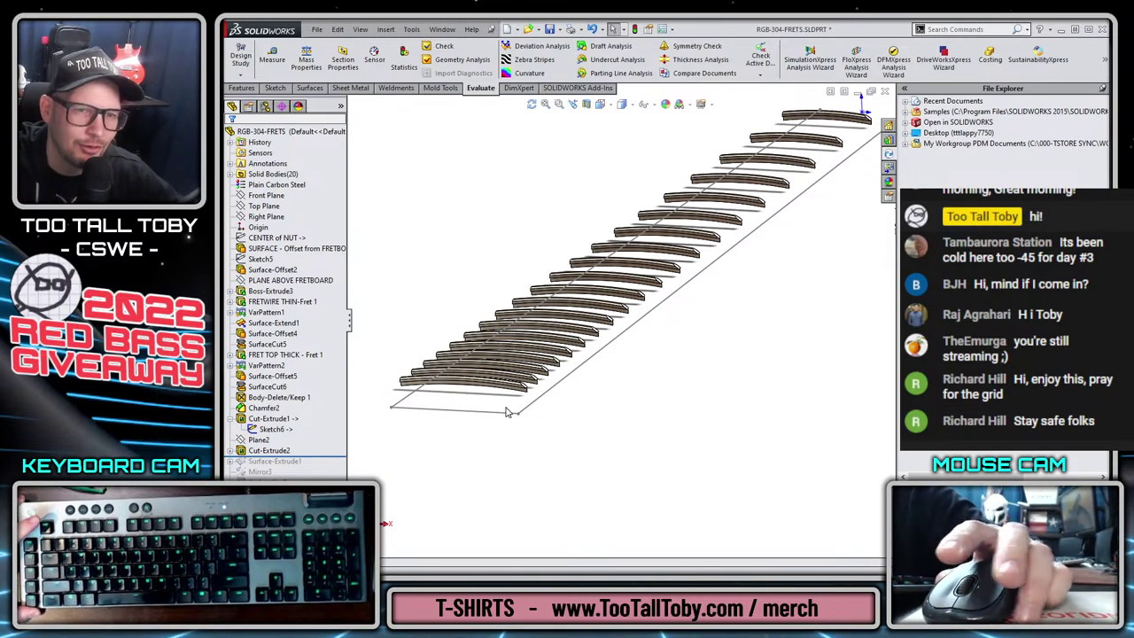
{"action": "scroll", "coordinate": [677, 339], "scroll_direction": "up", "scroll_amount": 3}
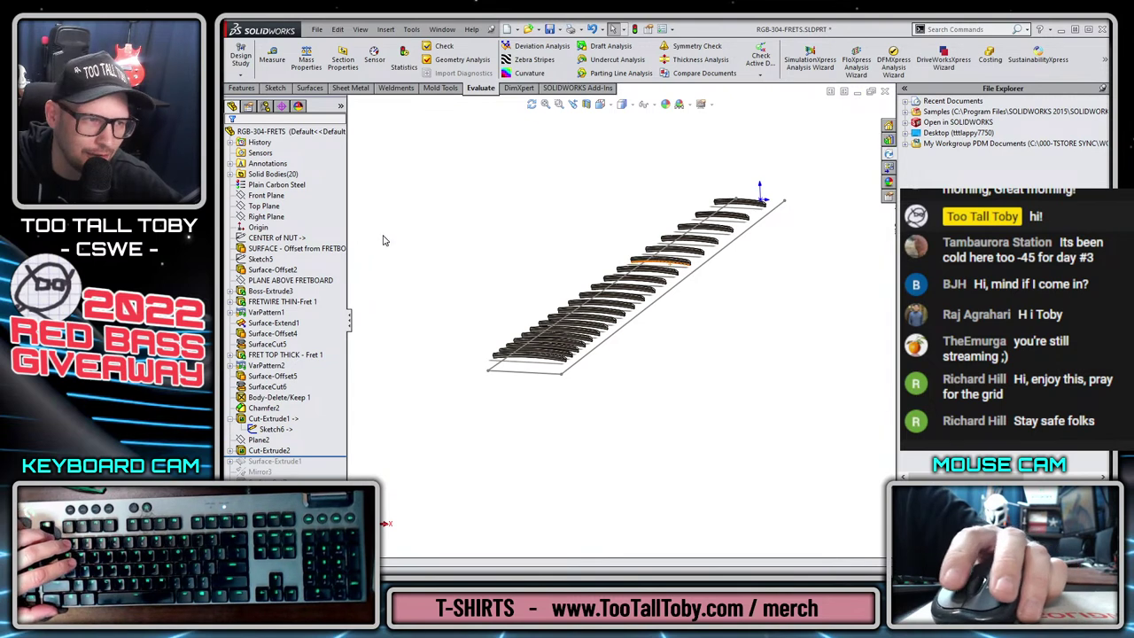
{"action": "left_click", "coordinate": [288, 450]}
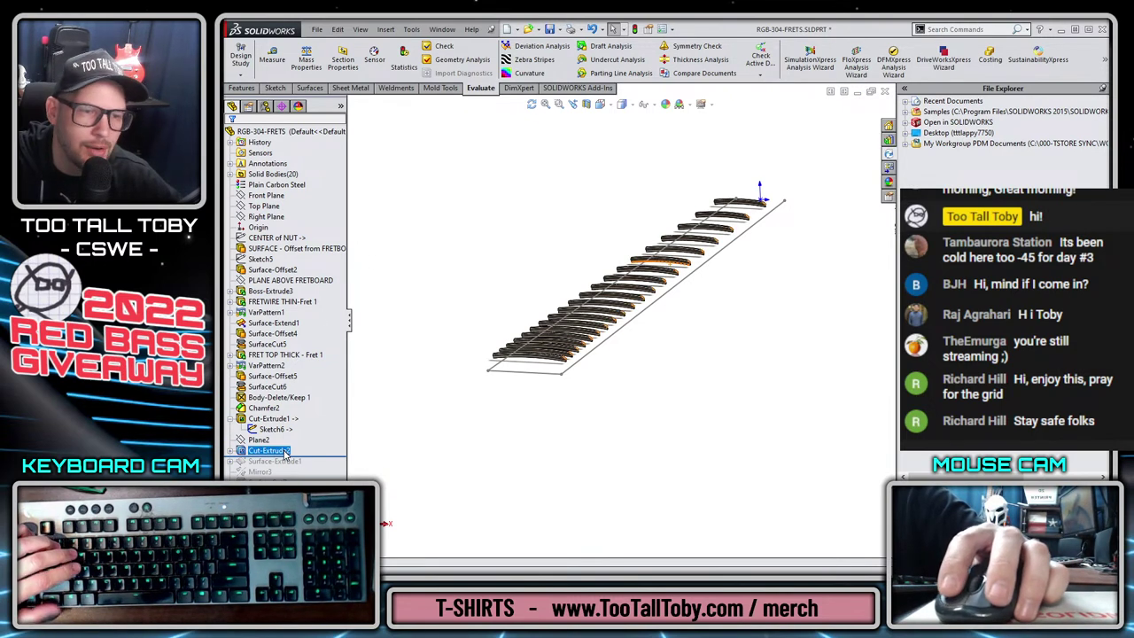
{"action": "left_click", "coordinate": [265, 207], "text": "ctrl"}
{"action": "left_click", "coordinate": [264, 217], "text": "ctrl"}
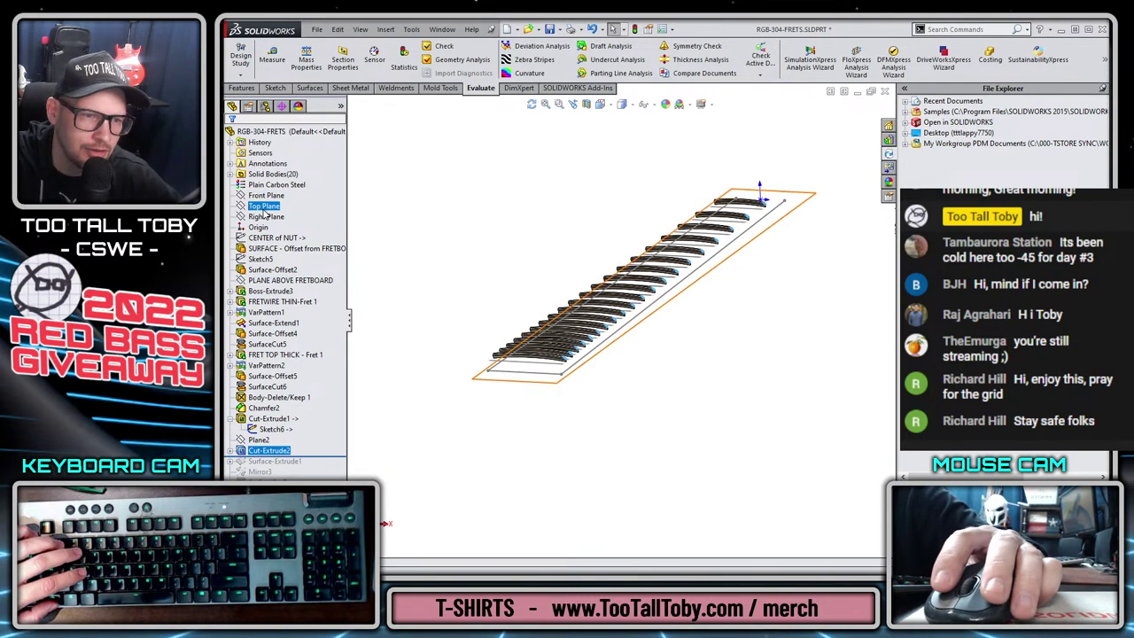
{"action": "left_click", "coordinate": [264, 207], "text": "ctrl"}
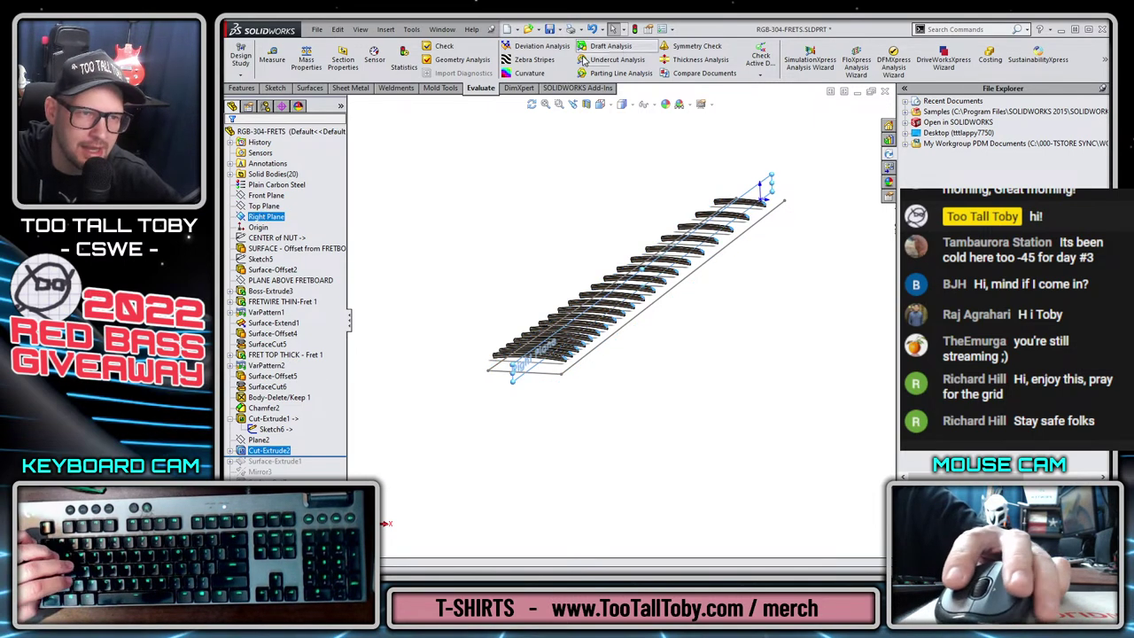
{"action": "left_click", "coordinate": [242, 87]}
{"action": "left_click", "coordinate": [647, 72]}
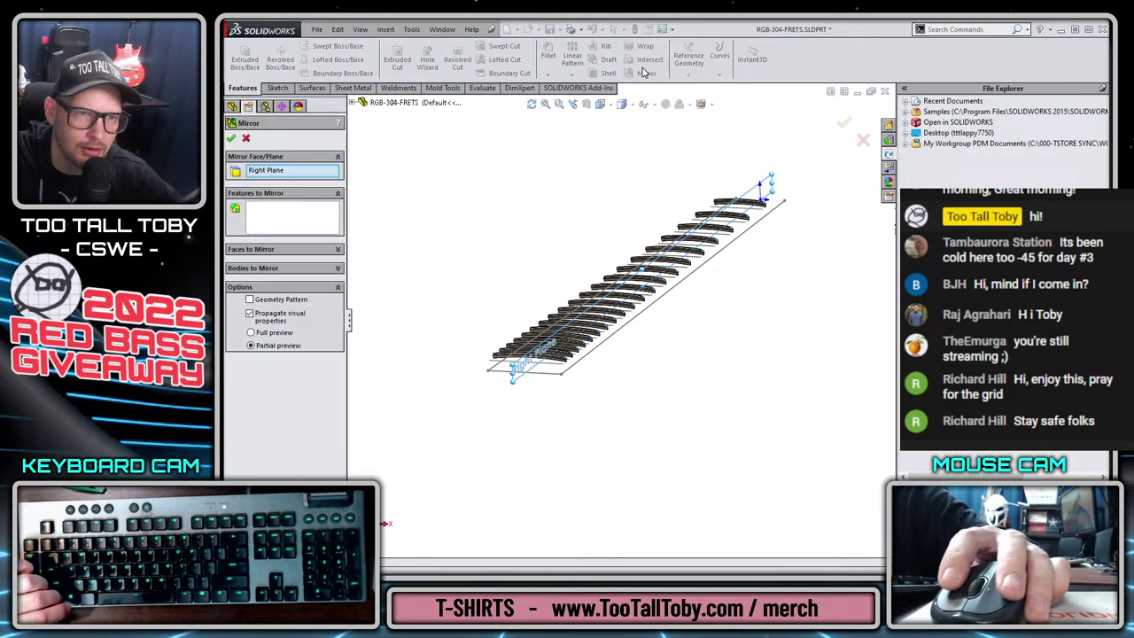
{"action": "left_click", "coordinate": [269, 216]}
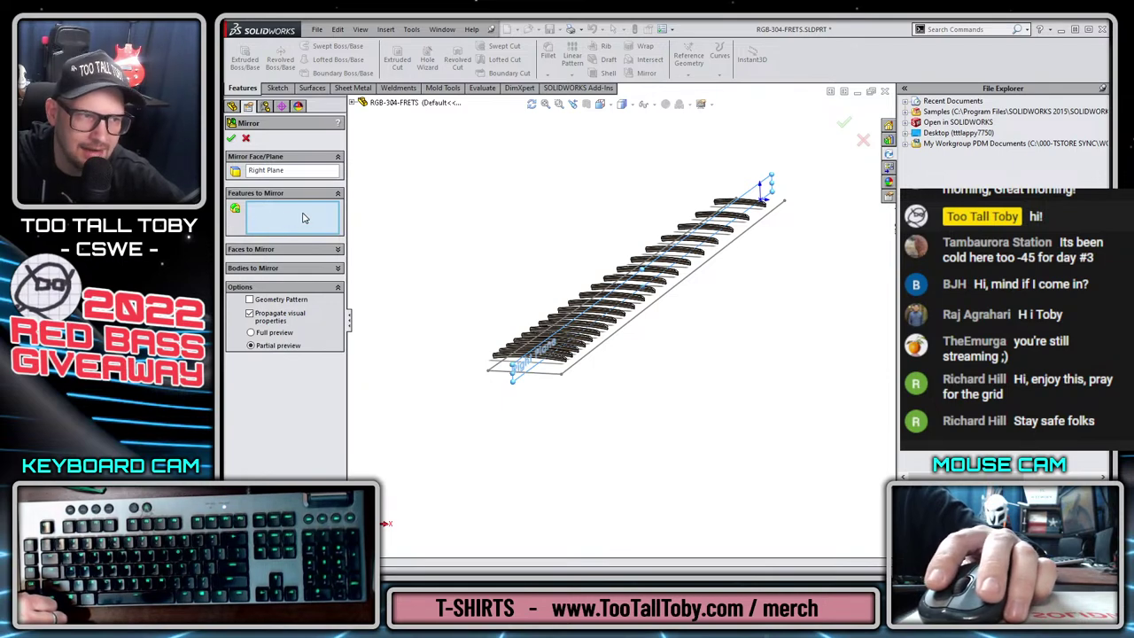
{"action": "left_click", "coordinate": [354, 102]}
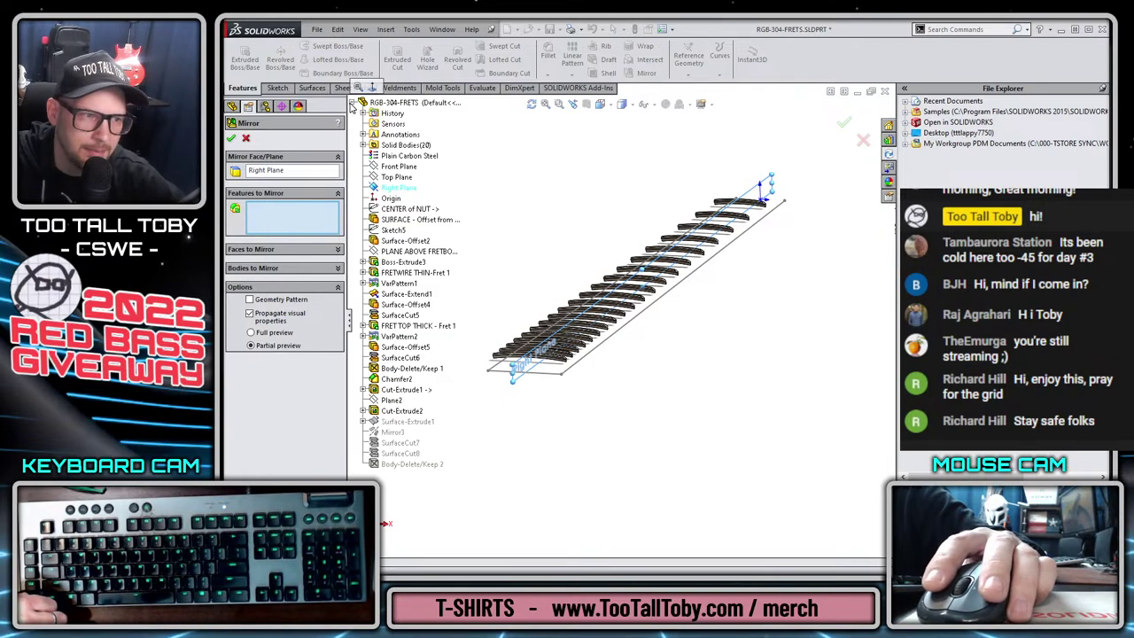
{"action": "left_click", "coordinate": [391, 410]}
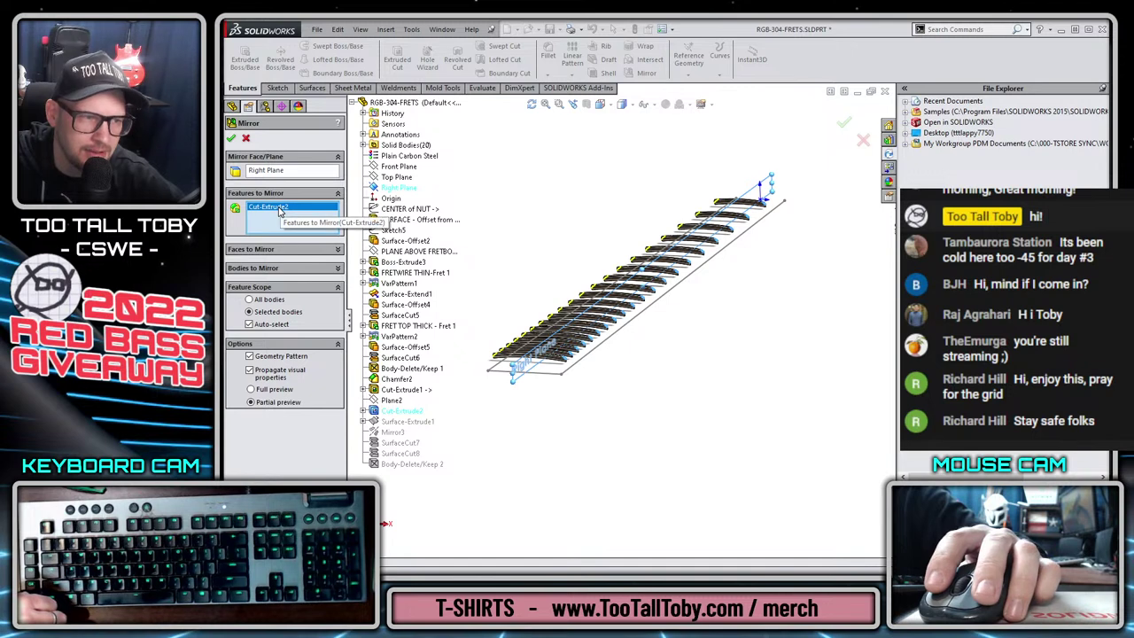
{"action": "left_click", "coordinate": [232, 140]}
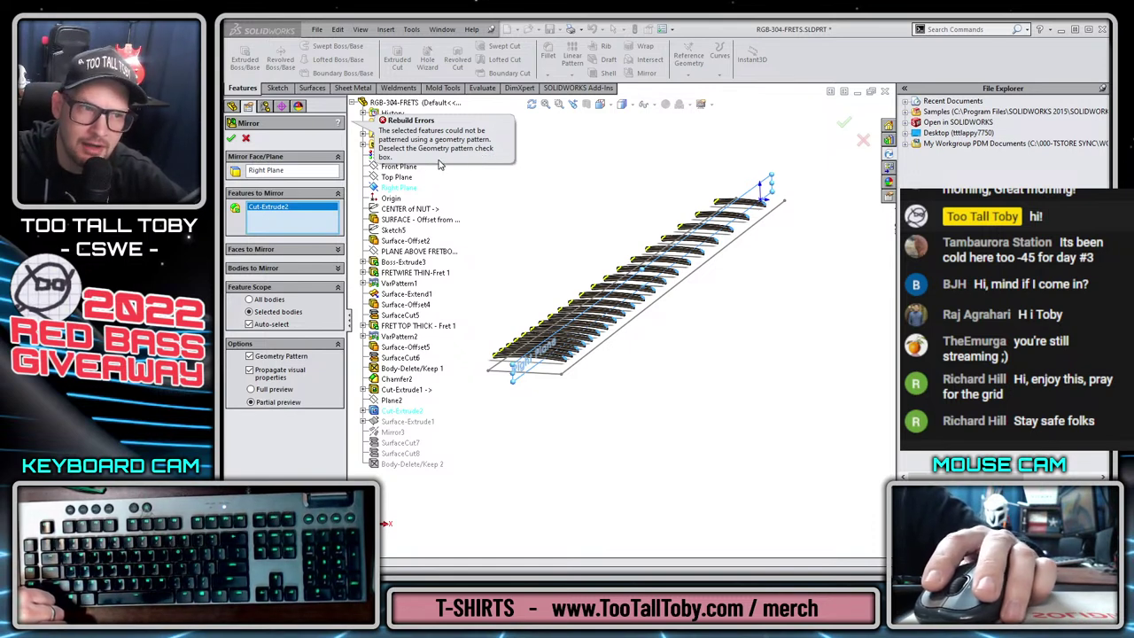
{"action": "left_click", "coordinate": [285, 357]}
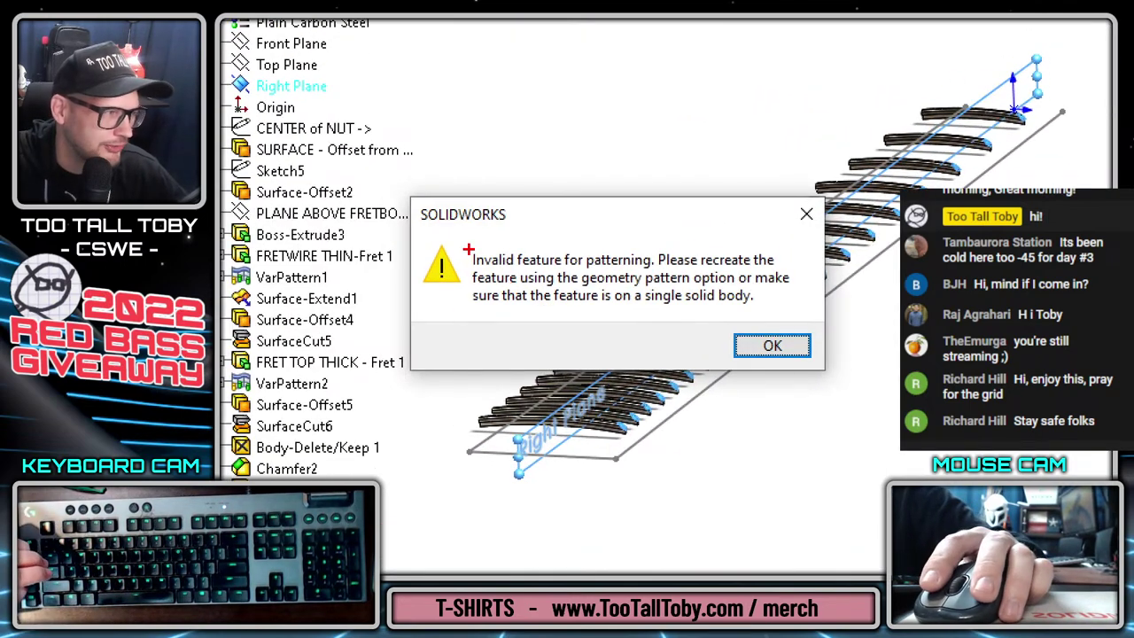
{"action": "left_click_drag", "start_coordinate": [635, 308], "coordinate": [809, 301]}
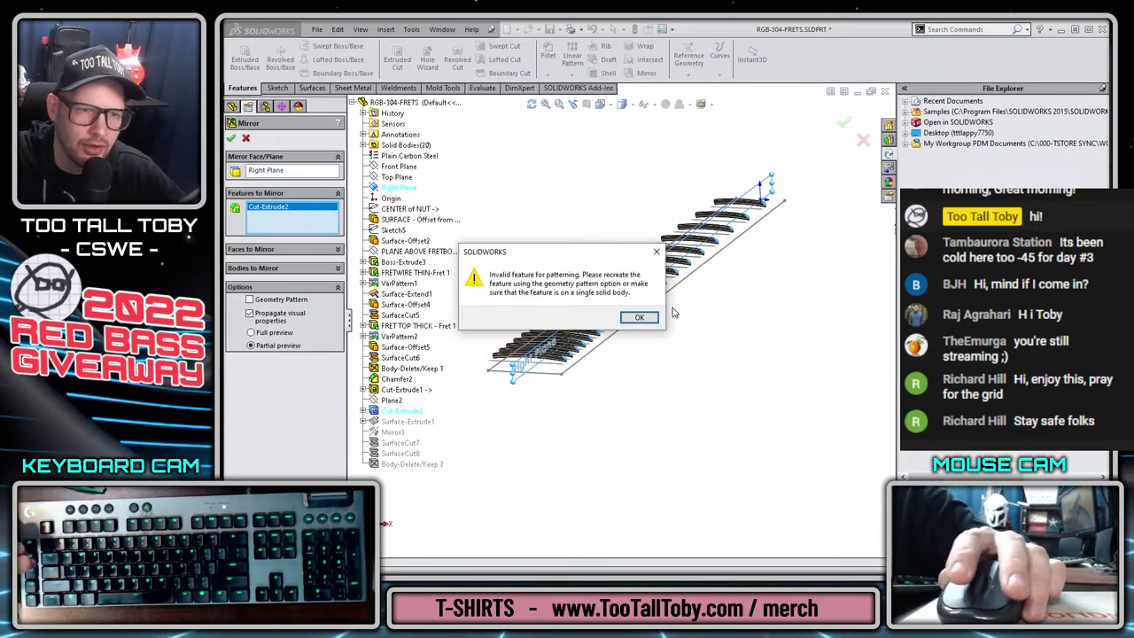
{"action": "left_click", "coordinate": [657, 252]}
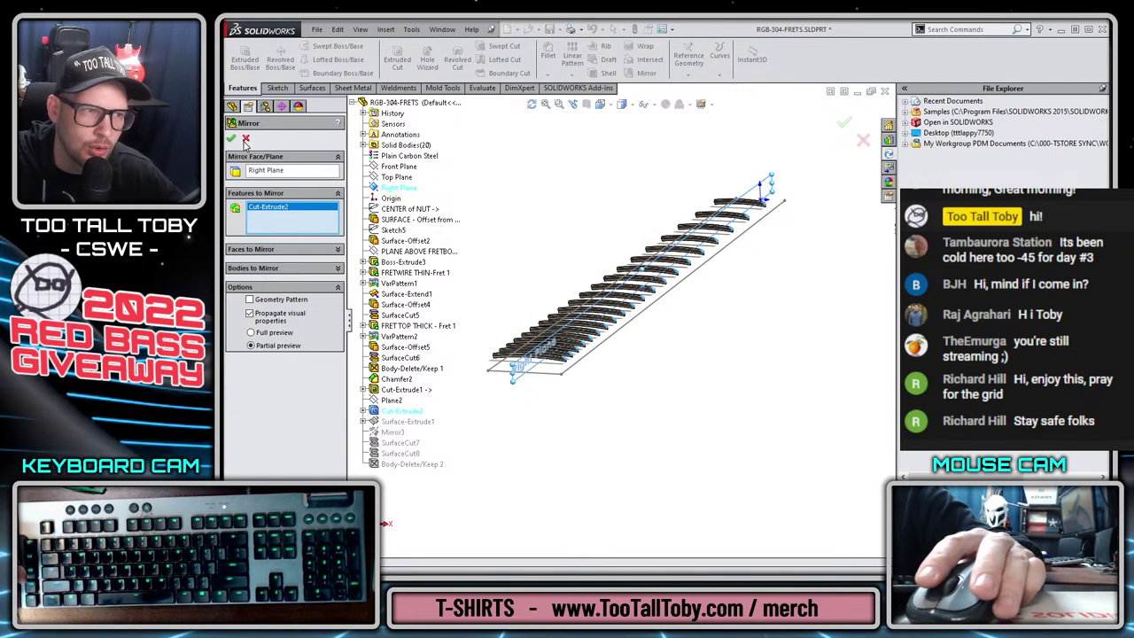
{"action": "middle_click_drag", "start_coordinate": [523, 298], "coordinate": [757, 149]}
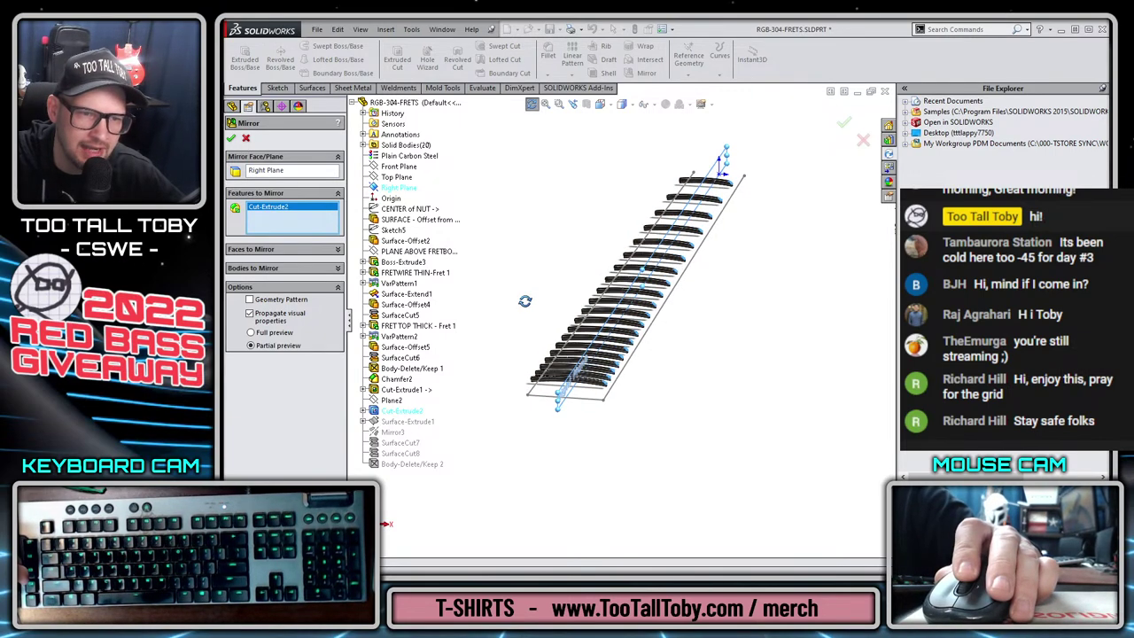
{"action": "left_click", "coordinate": [245, 140]}
{"action": "left_click", "coordinate": [270, 451]}
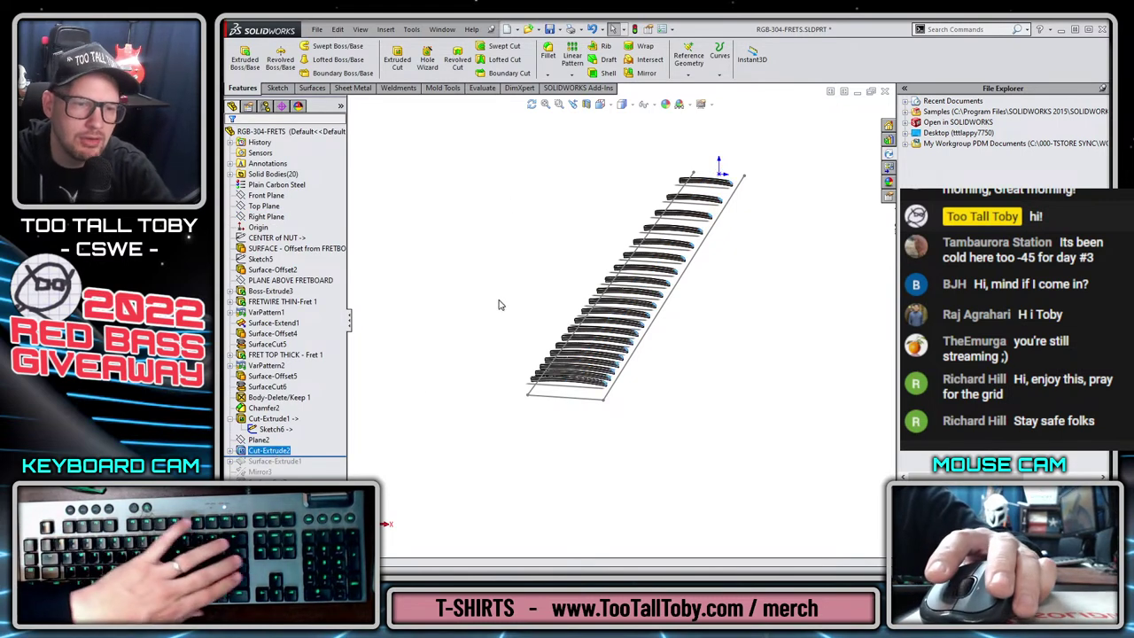
Delete Cut-Extrude2 and edit the leftover Sketch9.
{"action": "key", "text": "Delete"}
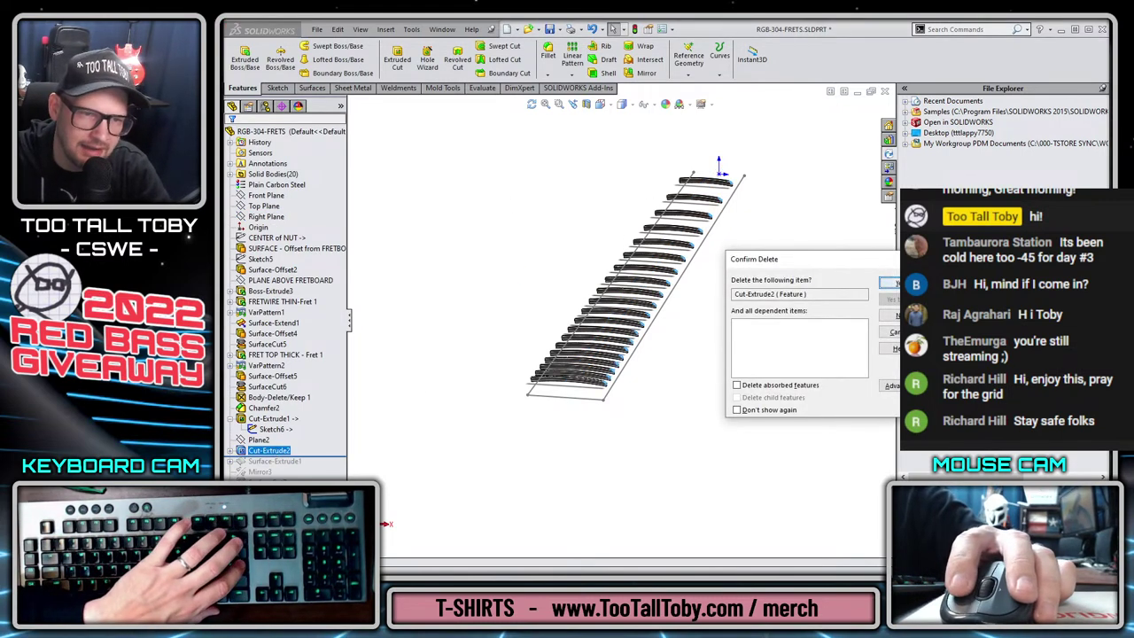
{"action": "key", "text": "Return"}
{"action": "left_click", "coordinate": [278, 450]}
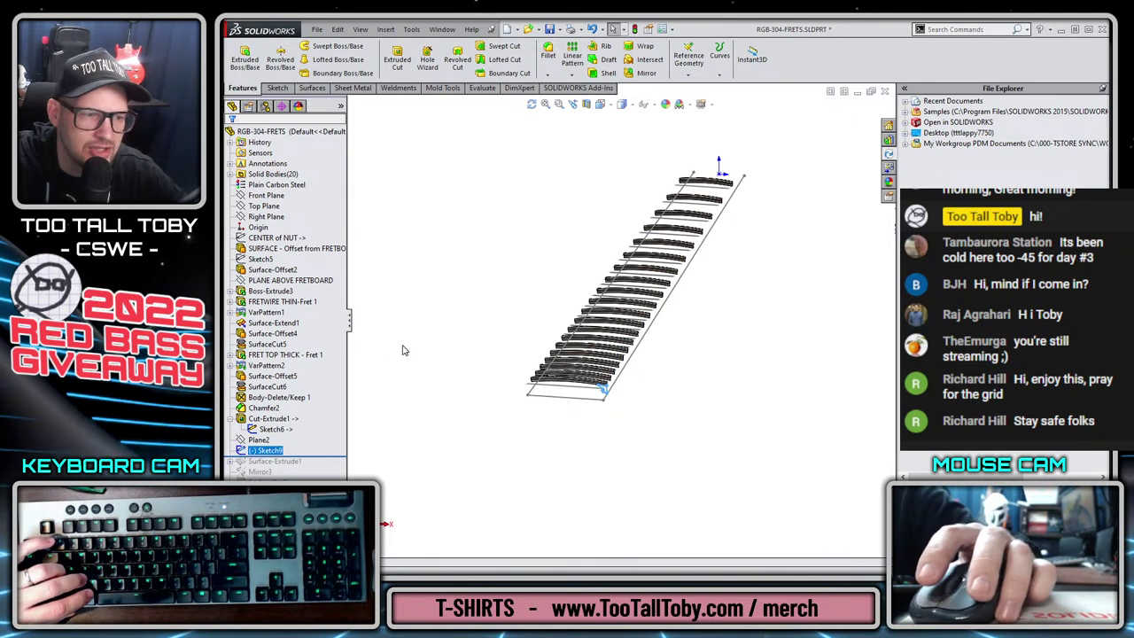
{"action": "right_click", "coordinate": [267, 419]}
{"action": "left_click", "coordinate": [299, 387]}
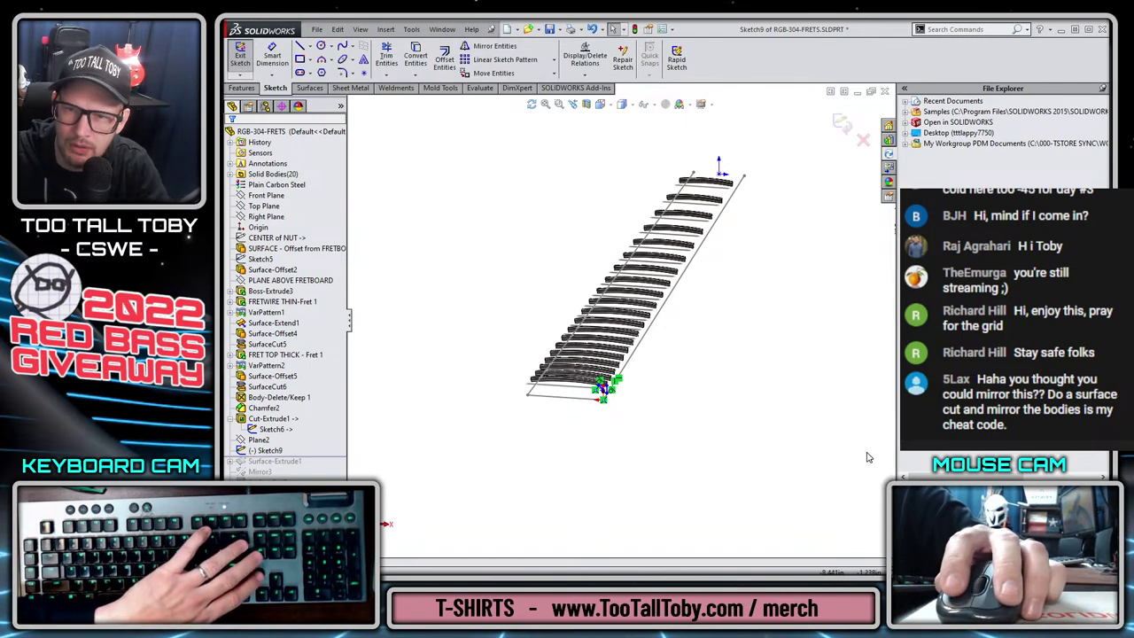
Check Sketch9's lines and zoom to fit the whole fret set.
{"action": "scroll", "coordinate": [664, 398], "scroll_direction": "down", "scroll_amount": 5}
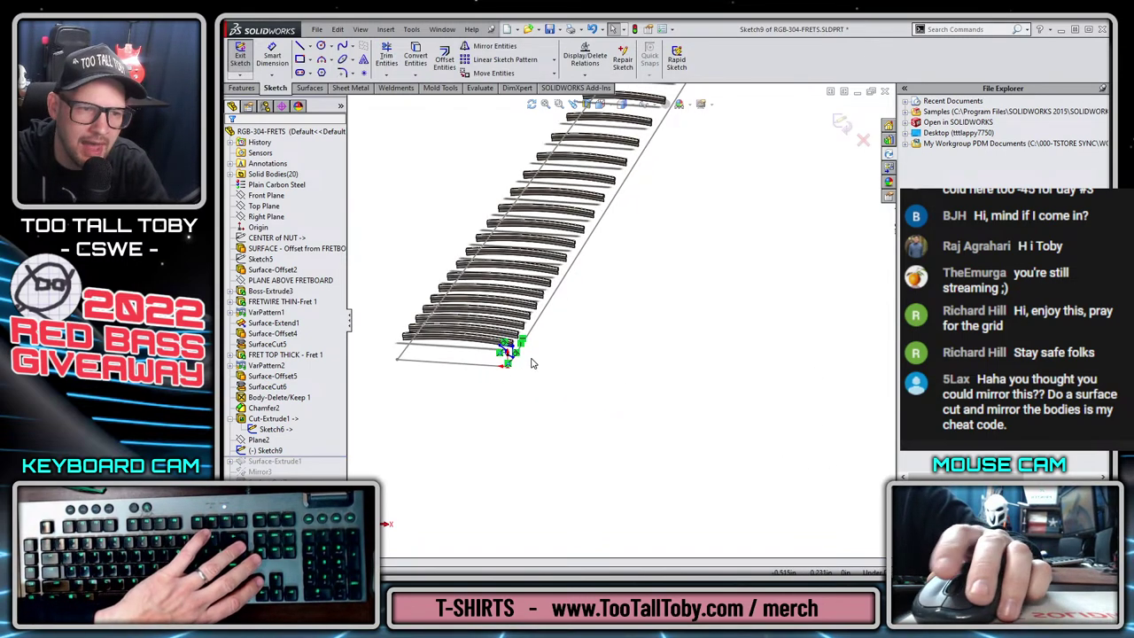
{"action": "middle_click_drag", "start_coordinate": [524, 316], "coordinate": [528, 330]}
{"action": "left_click", "coordinate": [529, 330]}
{"action": "left_click", "coordinate": [492, 354]}
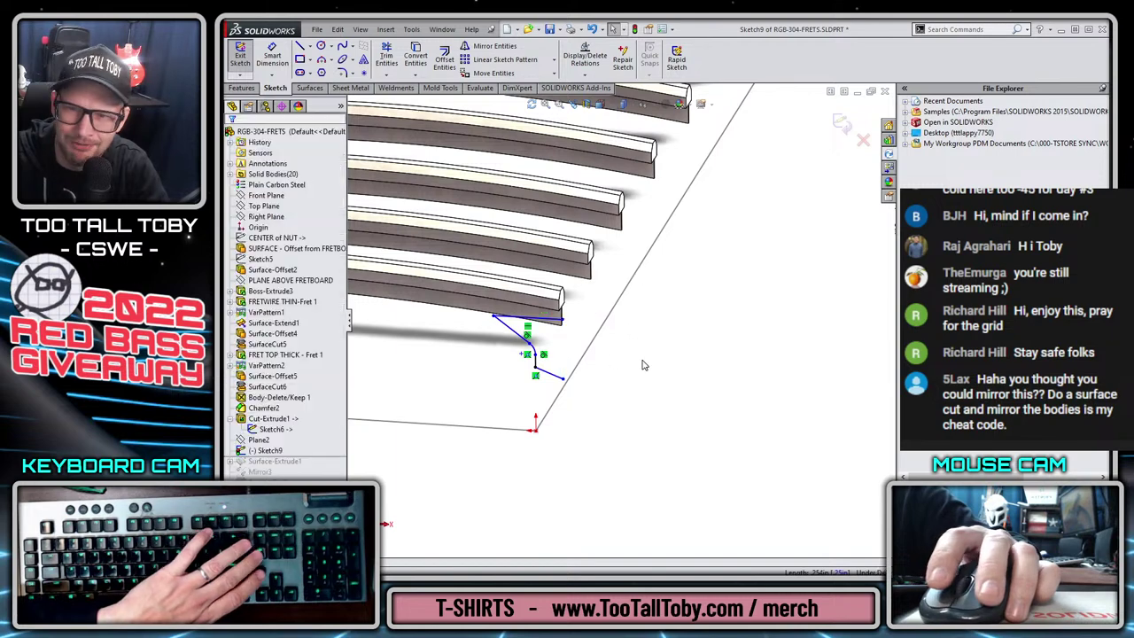
{"action": "key", "text": "f"}
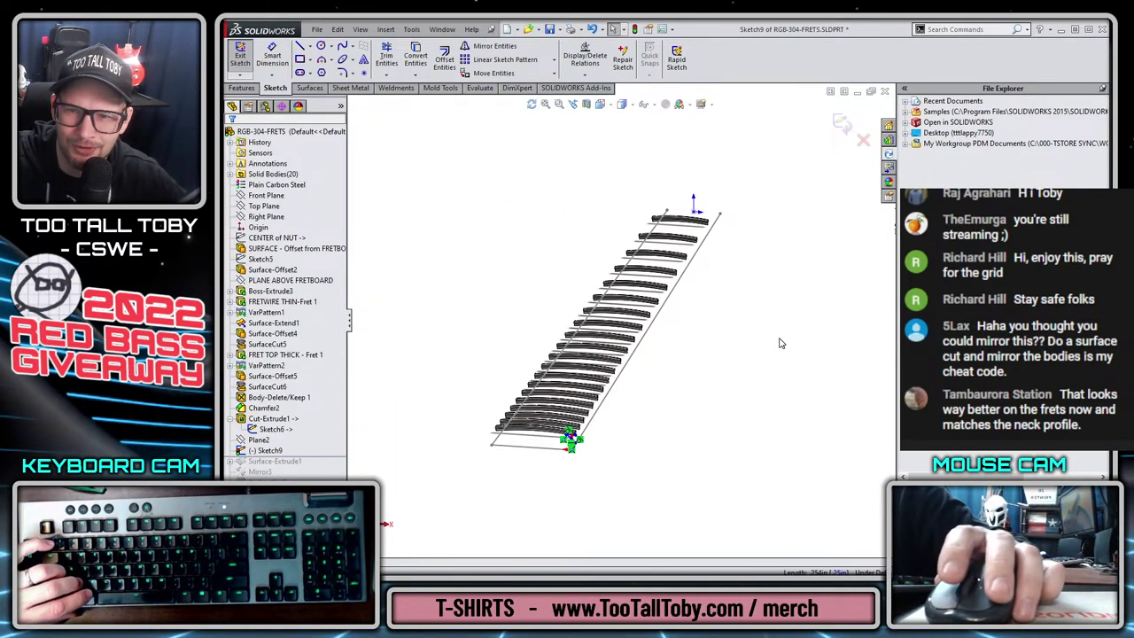
{"action": "scroll", "coordinate": [532, 326], "scroll_direction": "down", "scroll_amount": 3}
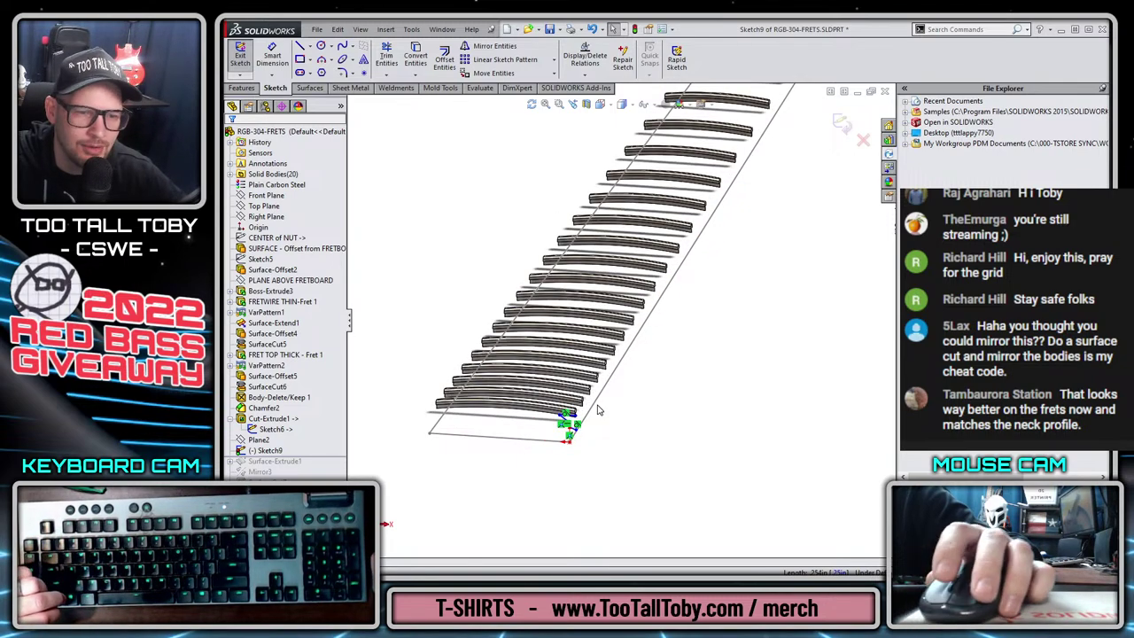
{"action": "scroll", "coordinate": [597, 410], "scroll_direction": "down", "scroll_amount": 5}
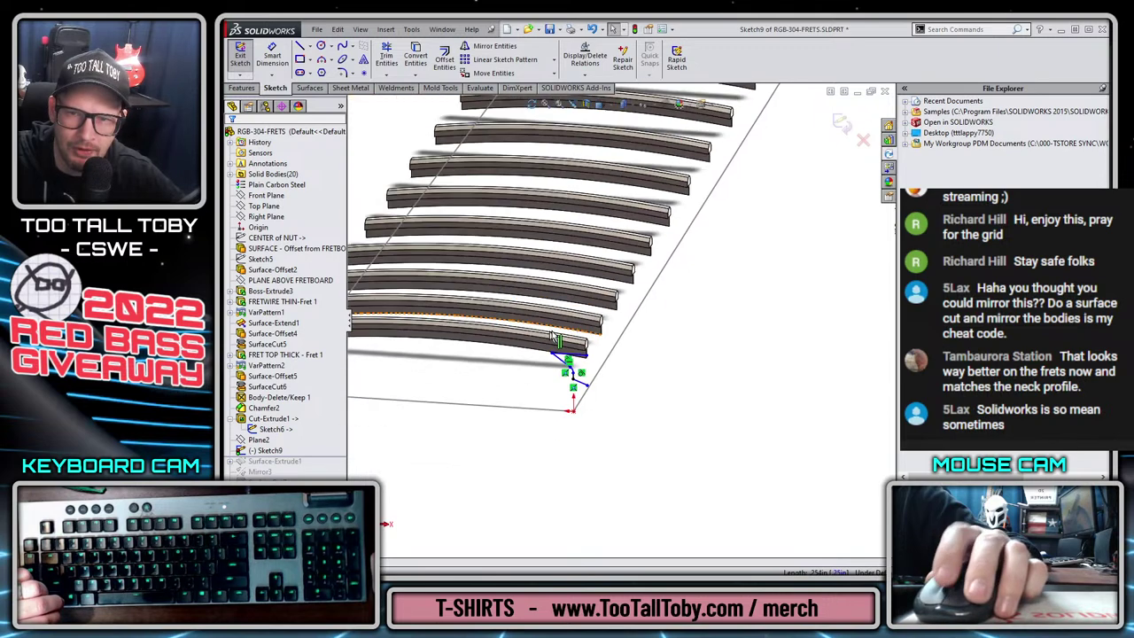
{"action": "scroll", "coordinate": [551, 334], "scroll_direction": "up", "scroll_amount": 6}
Extrude the sketch as a 22.660in surface along the neck length.
{"action": "left_click", "coordinate": [238, 88]}
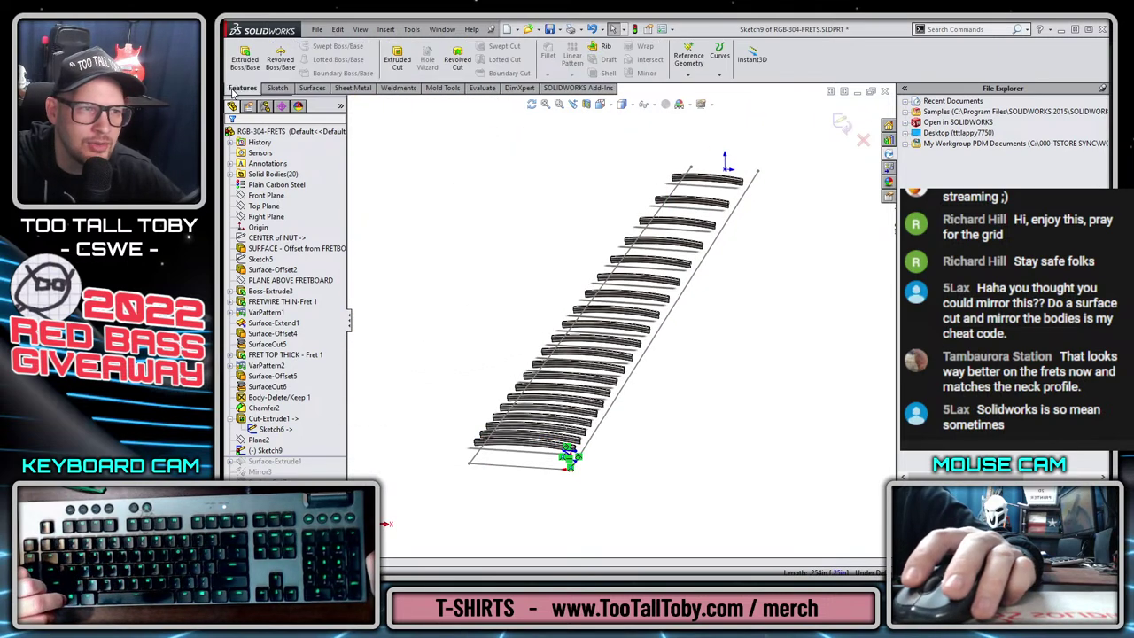
{"action": "left_click", "coordinate": [311, 87]}
{"action": "left_click", "coordinate": [244, 59]}
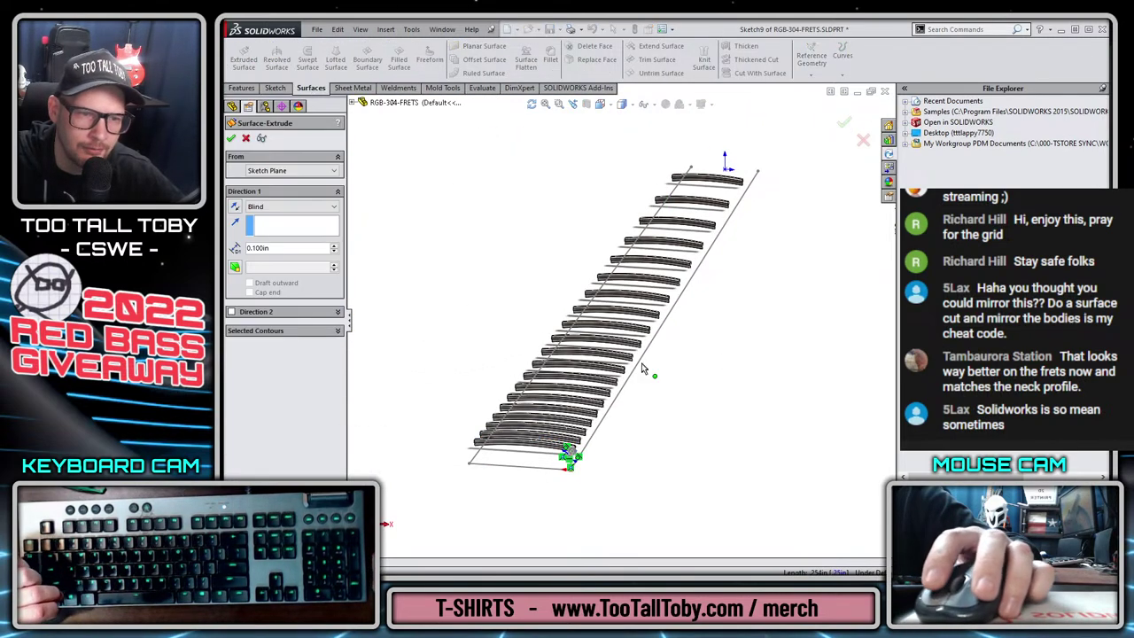
{"action": "scroll", "coordinate": [575, 456], "scroll_direction": "down", "scroll_amount": 5}
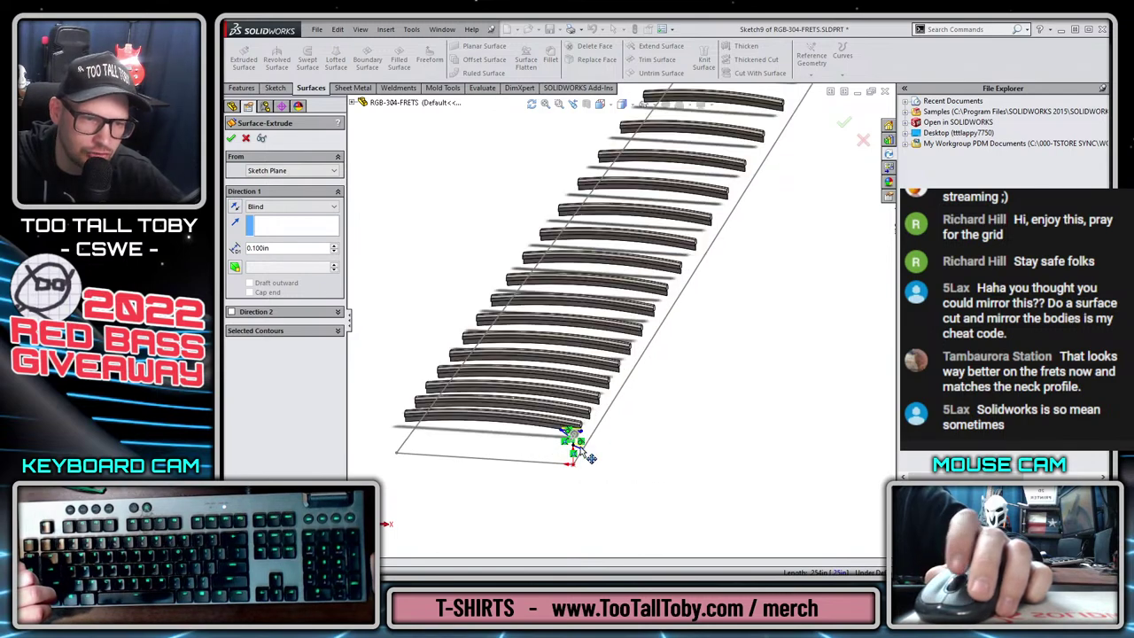
{"action": "mouse_move", "coordinate": [572, 435]}
{"action": "left_mouse_down"}
{"action": "mouse_move", "coordinate": [711, 182]}
{"action": "mouse_move", "coordinate": [735, 168]}
{"action": "mouse_move", "coordinate": [706, 211]}
{"action": "mouse_move", "coordinate": [711, 235]}
{"action": "left_mouse_up"}
{"action": "scroll", "coordinate": [727, 173], "scroll_direction": "up", "scroll_amount": 5}
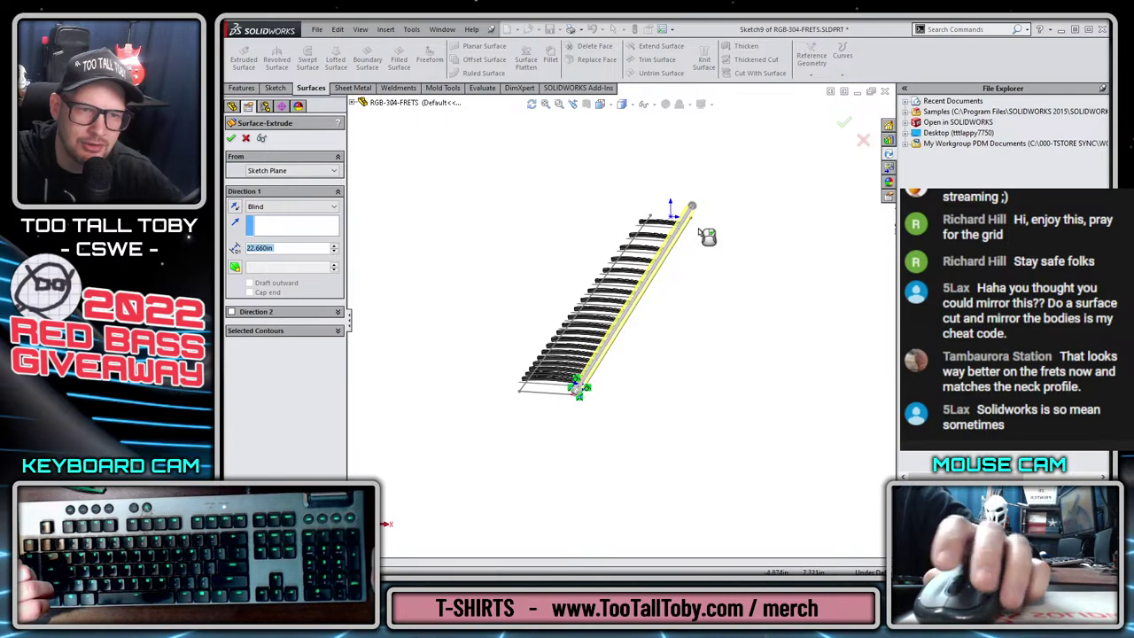
{"action": "scroll", "coordinate": [712, 235], "scroll_direction": "down", "scroll_amount": 3}
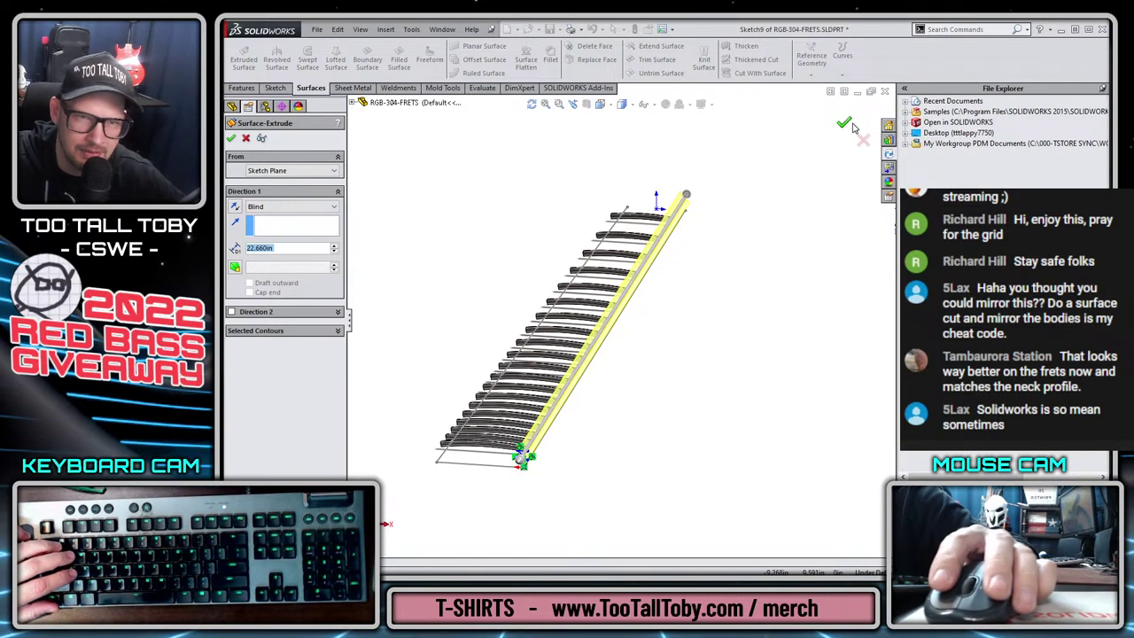
{"action": "key", "text": "Return"}
Inspect the new surface's end and select Surface-Extrude2.
{"action": "scroll", "coordinate": [534, 412], "scroll_direction": "down", "scroll_amount": 5}
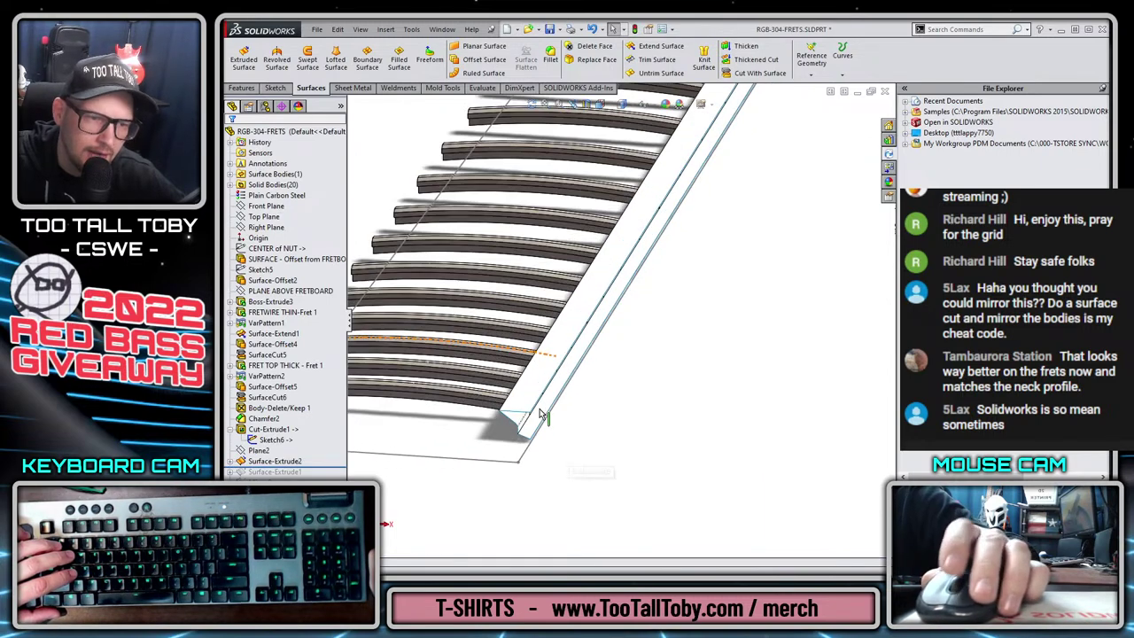
{"action": "middle_click_drag", "start_coordinate": [535, 412], "coordinate": [570, 372]}
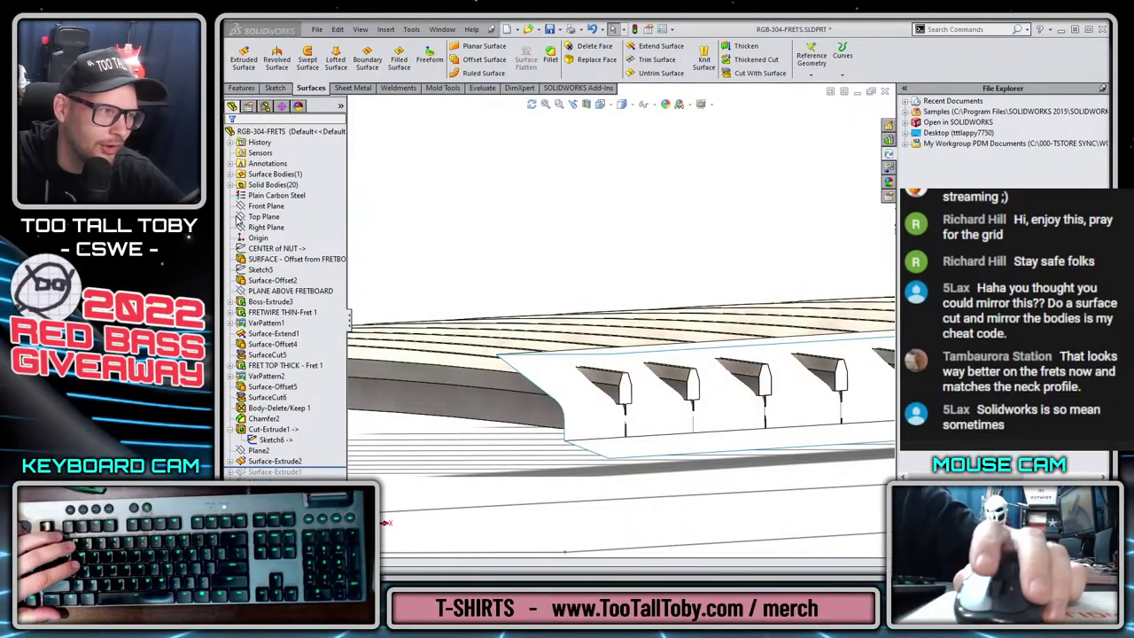
{"action": "middle_click_drag", "start_coordinate": [823, 265], "coordinate": [788, 306]}
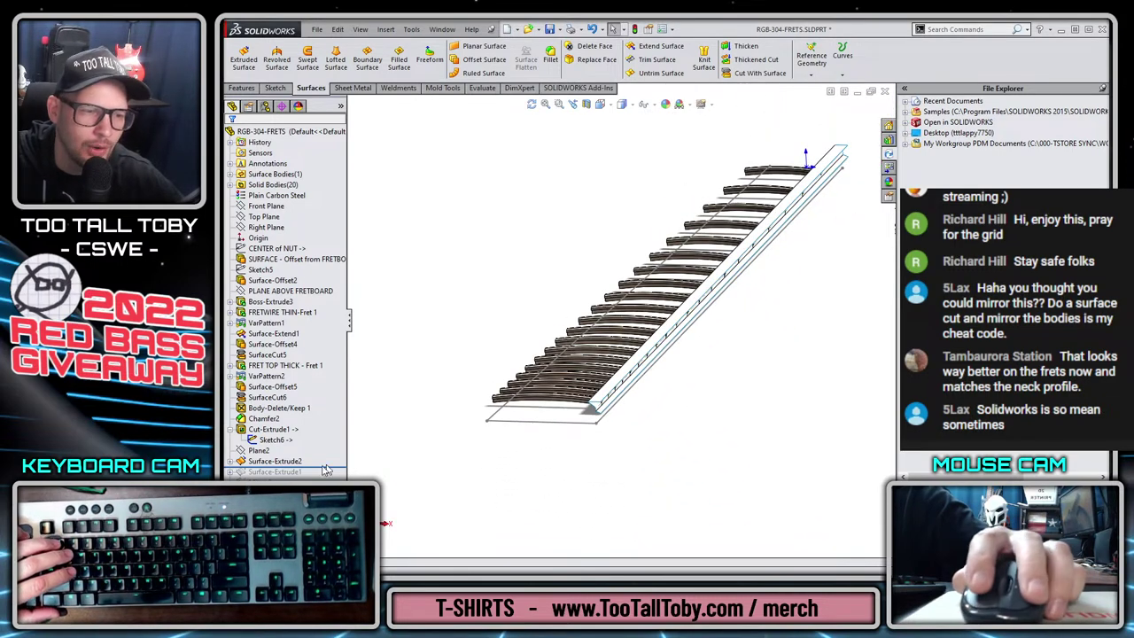
{"action": "left_click", "coordinate": [277, 462]}
{"action": "left_click", "coordinate": [277, 463], "text": "ctrl"}
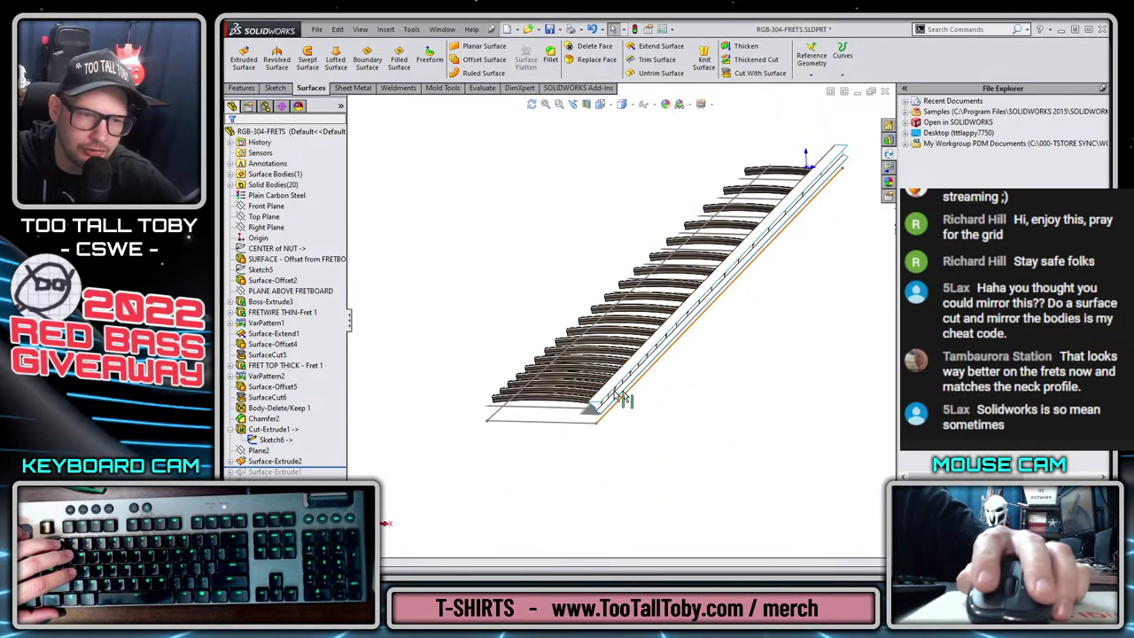
{"action": "left_click", "coordinate": [264, 462]}
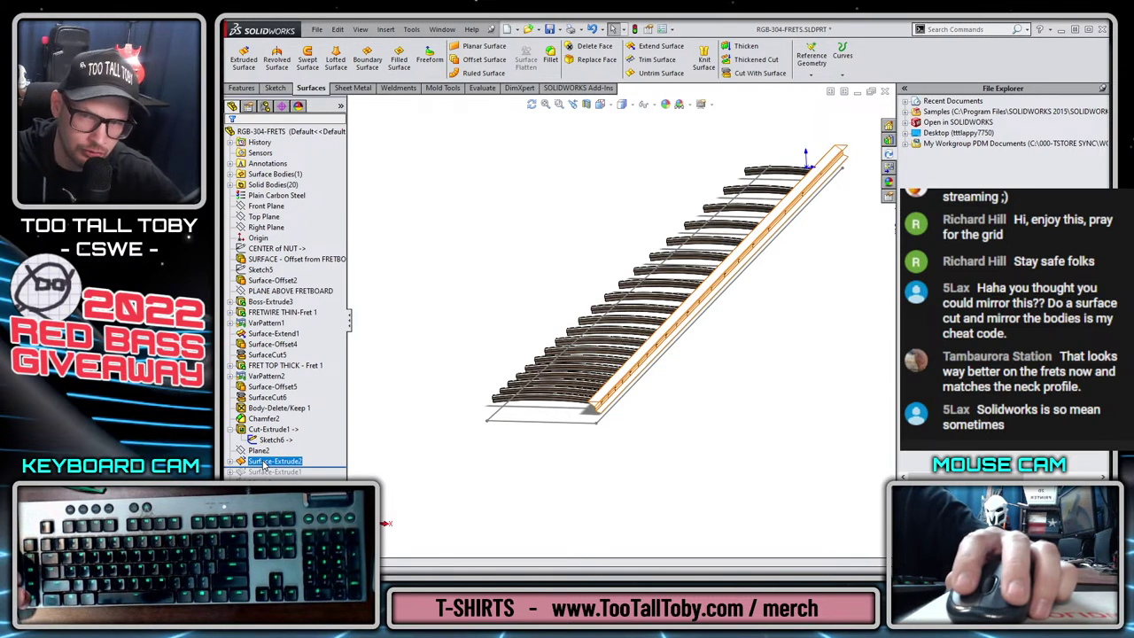
{"action": "left_click", "coordinate": [362, 319]}
{"action": "left_click", "coordinate": [277, 462]}
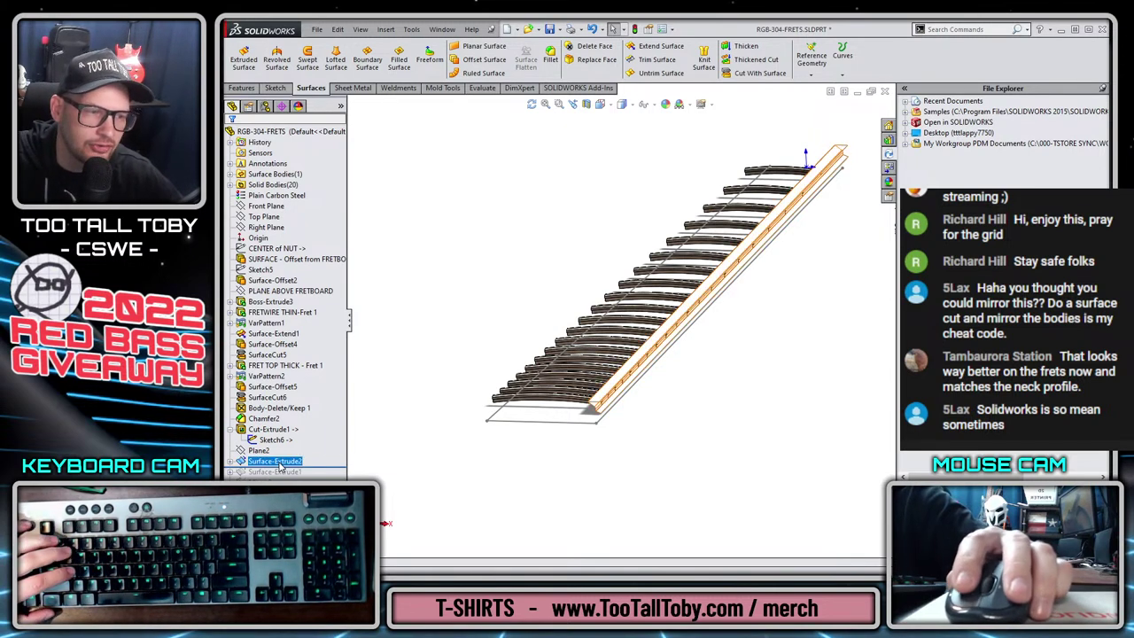
Choose Right Plane and start a Mirror feature about it.
{"action": "left_click", "coordinate": [420, 225]}
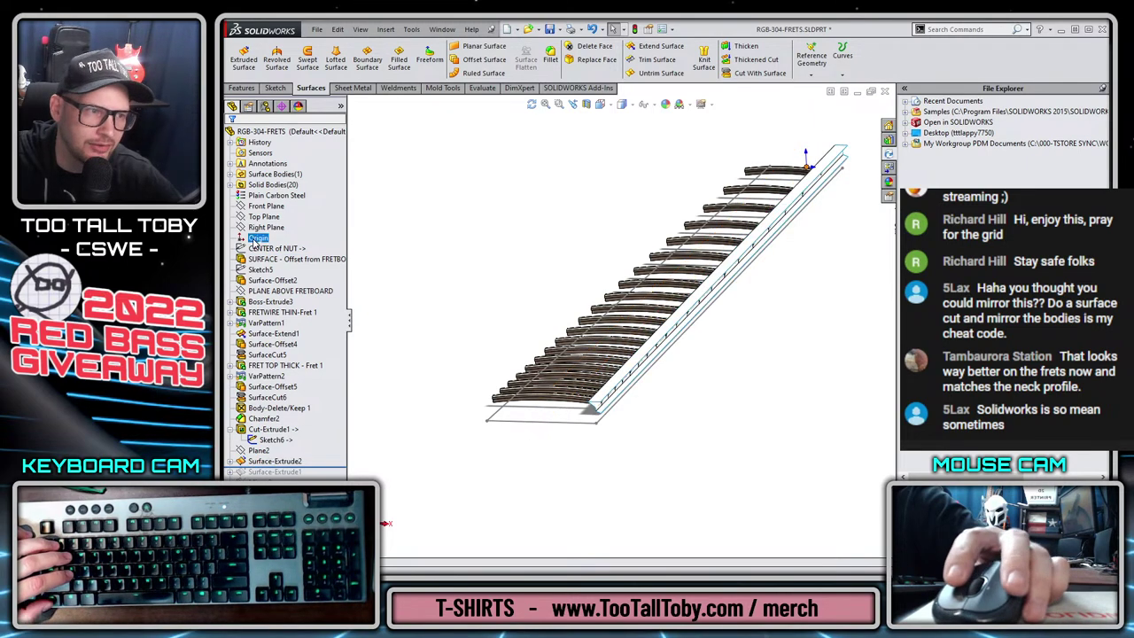
{"action": "left_click", "coordinate": [266, 226]}
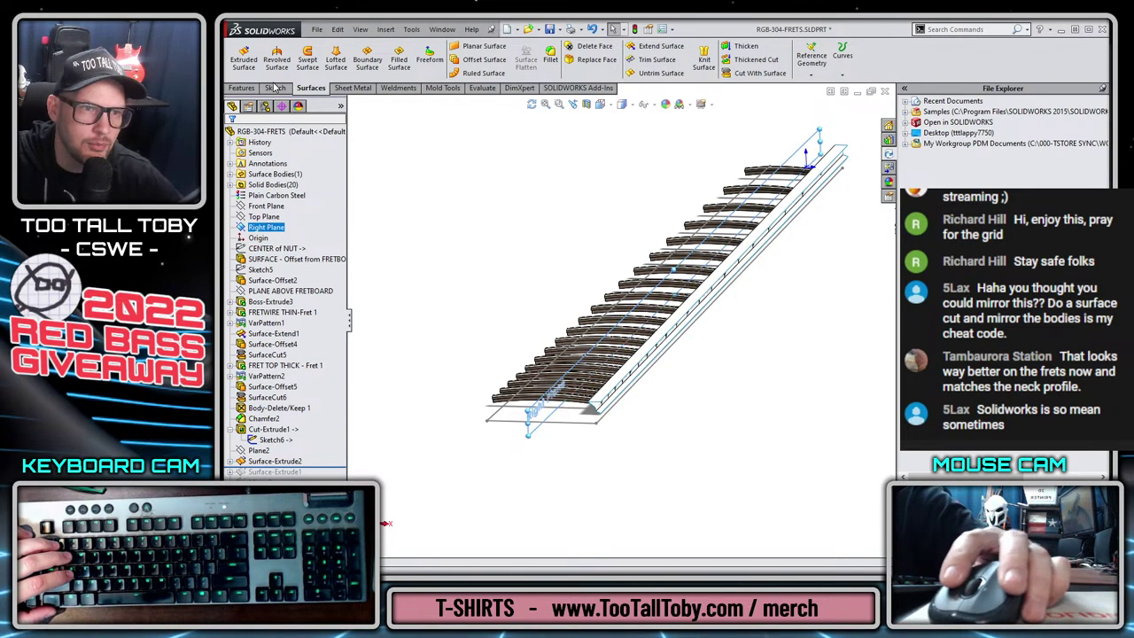
{"action": "left_click", "coordinate": [242, 88]}
{"action": "left_click", "coordinate": [642, 70]}
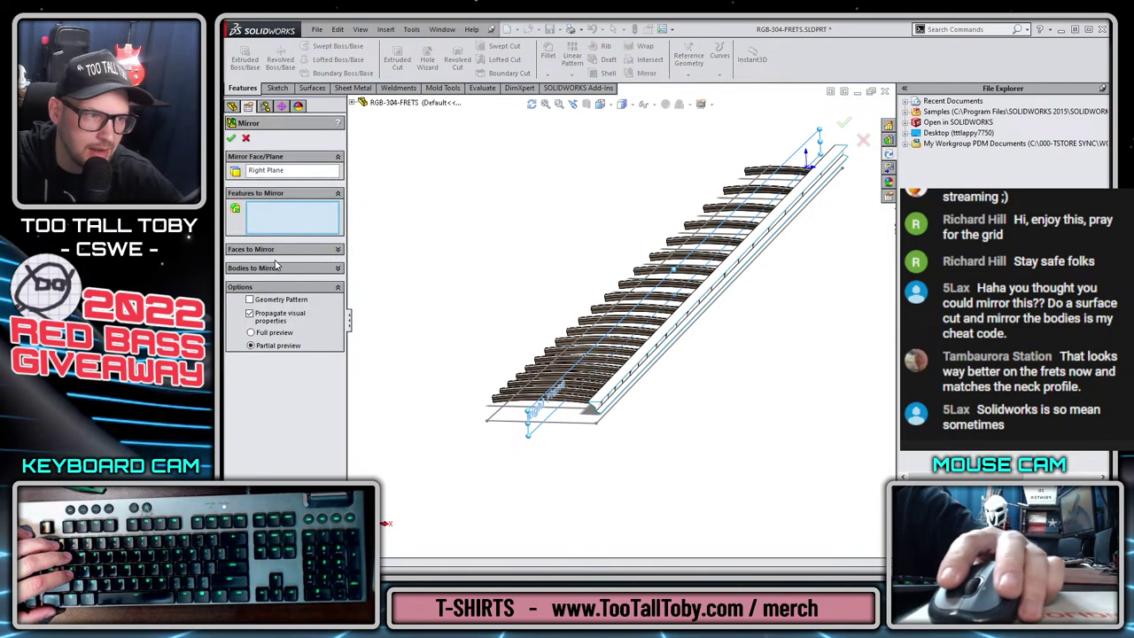
Mirror the Surface-Extrude2 surface body about Right Plane as Mirror5.
{"action": "left_click", "coordinate": [266, 268]}
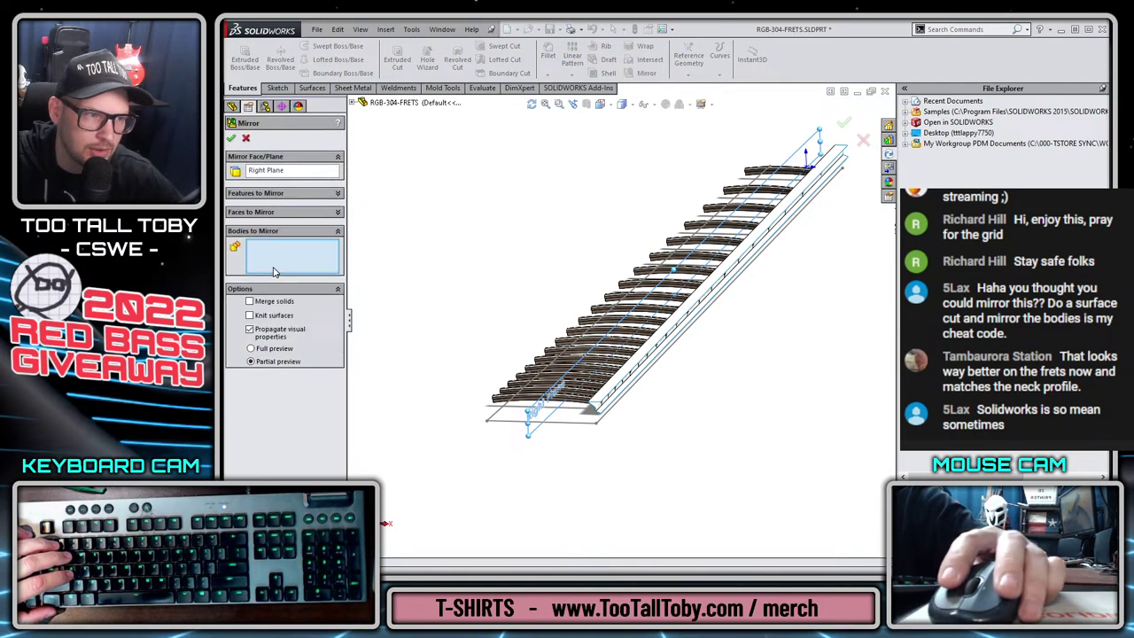
{"action": "left_click", "coordinate": [606, 414]}
{"action": "key", "text": "Return"}
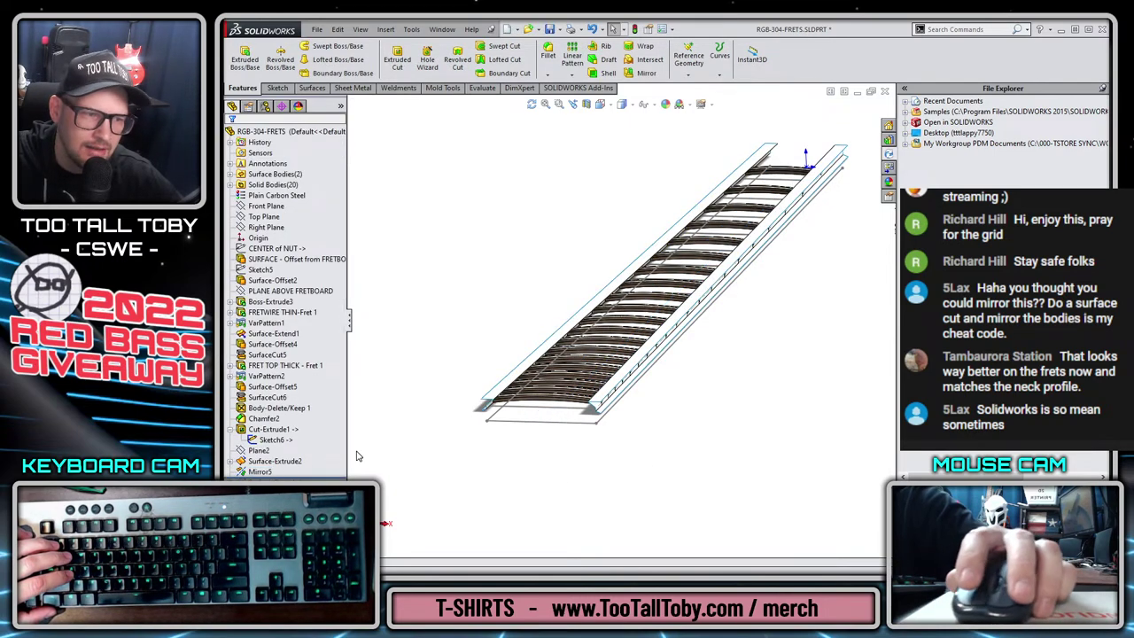
{"action": "left_click", "coordinate": [598, 404]}
{"action": "left_click", "coordinate": [312, 89]}
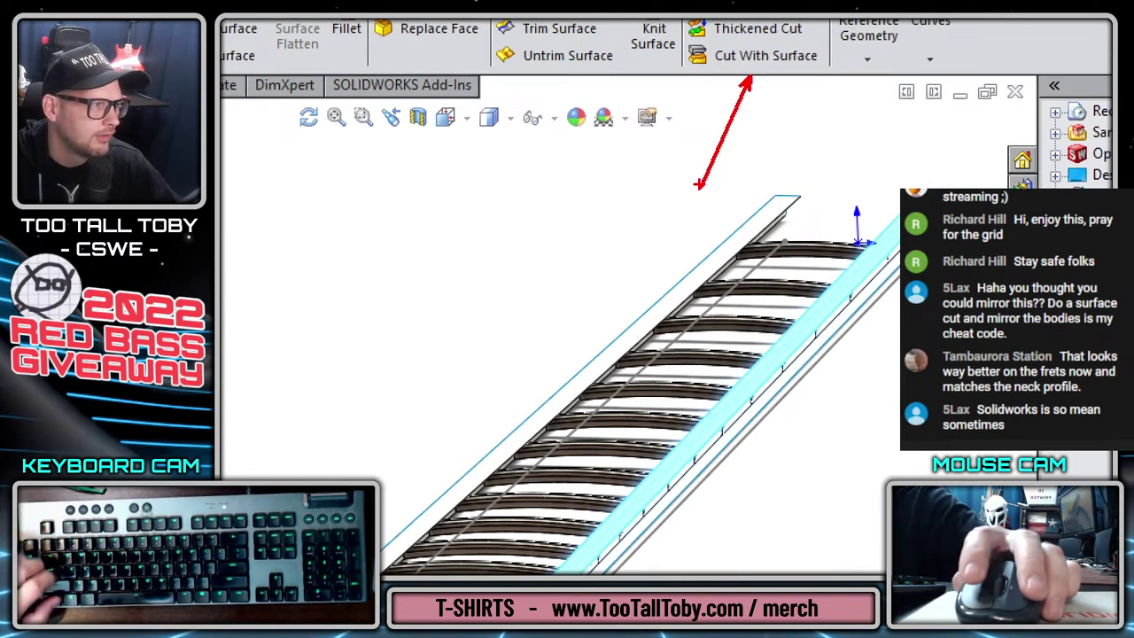
Surface-cut all bodies with Surface-Extrude2 as the cutting surface.
{"action": "left_click", "coordinate": [766, 55]}
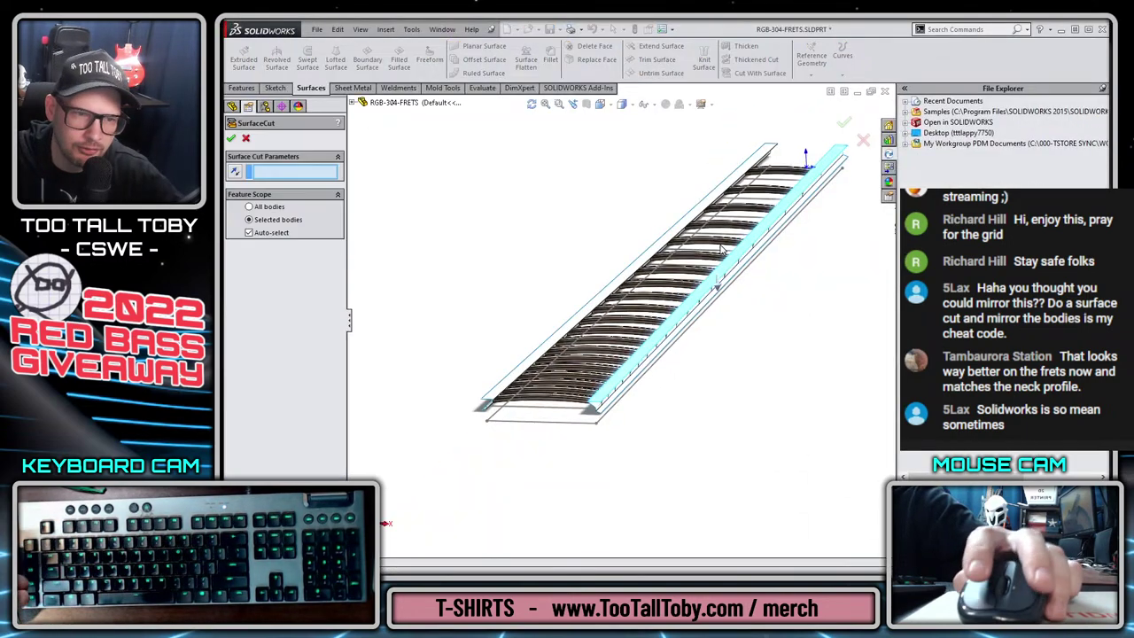
{"action": "left_click", "coordinate": [250, 233]}
{"action": "left_click", "coordinate": [271, 207]}
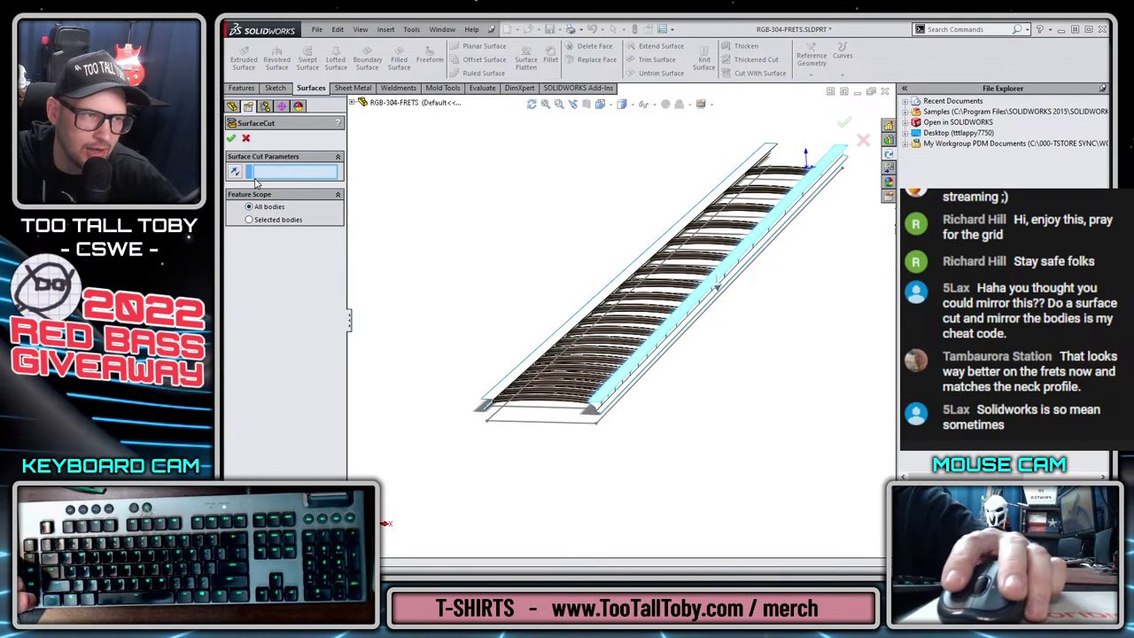
{"action": "left_click", "coordinate": [599, 404]}
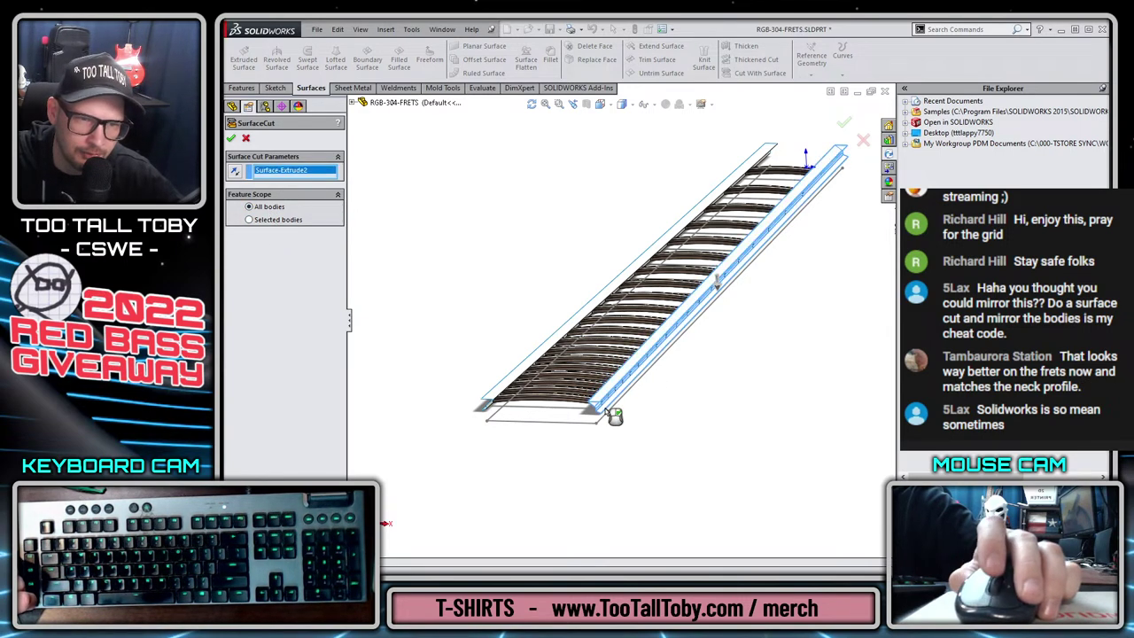
{"action": "middle_click_drag", "start_coordinate": [611, 413], "coordinate": [749, 267]}
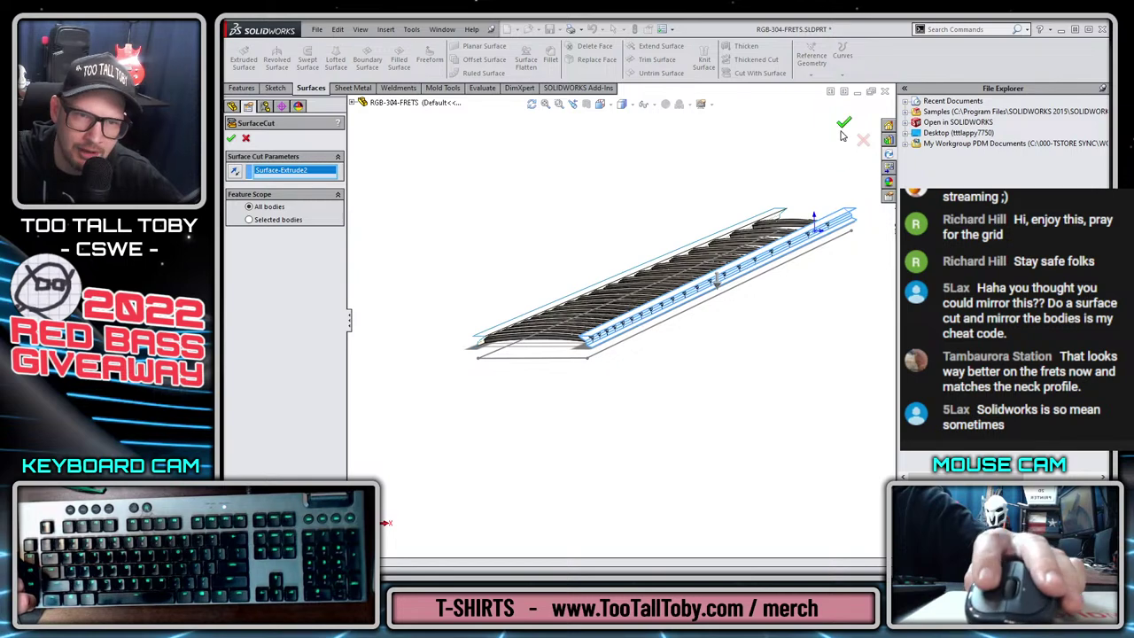
{"action": "scroll", "coordinate": [581, 353], "scroll_direction": "down", "scroll_amount": 8}
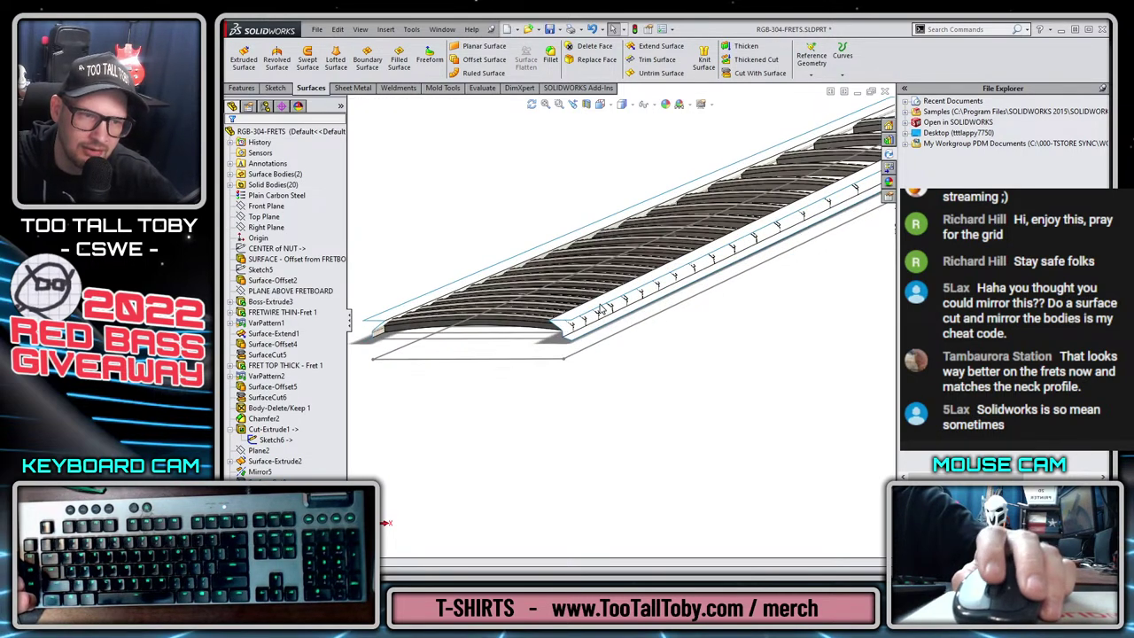
{"action": "middle_click_drag", "start_coordinate": [580, 352], "coordinate": [570, 395]}
Hide the cutting surface body and select Surface-Extrude2 and Mirror5 in the tree.
{"action": "left_click", "coordinate": [571, 397]}
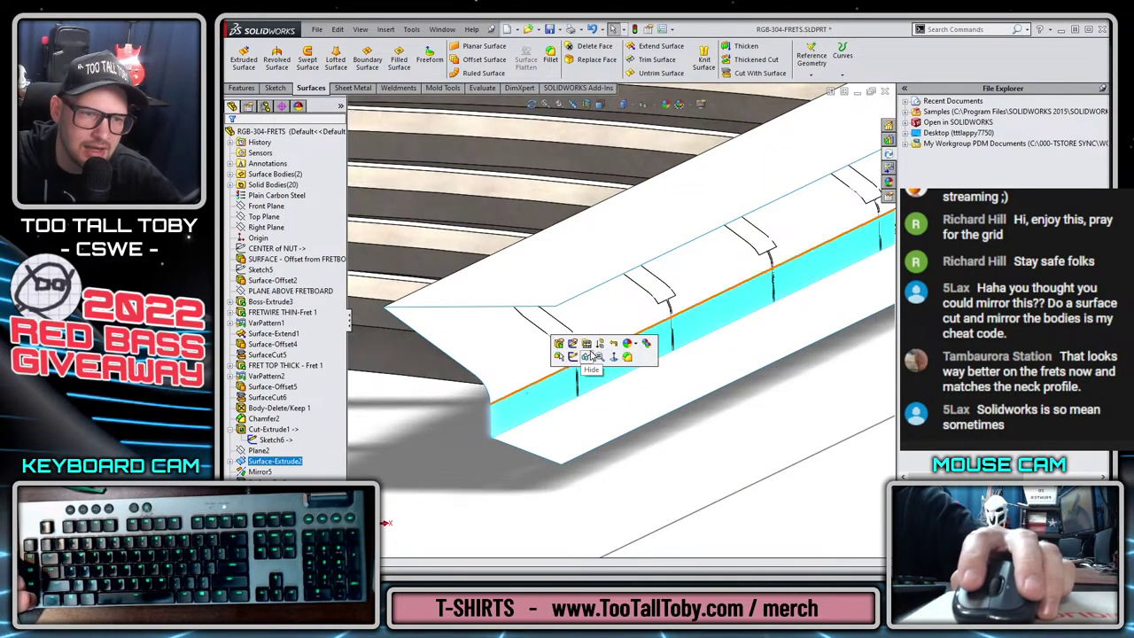
{"action": "key", "text": "Tab"}
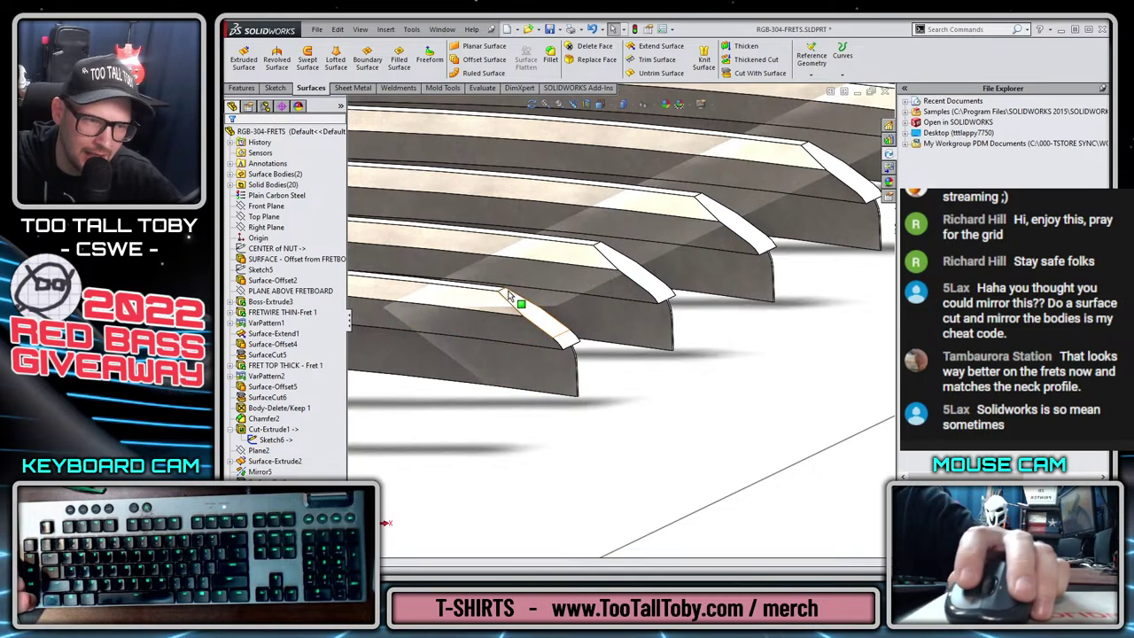
{"action": "scroll", "coordinate": [560, 344], "scroll_direction": "up", "scroll_amount": 10}
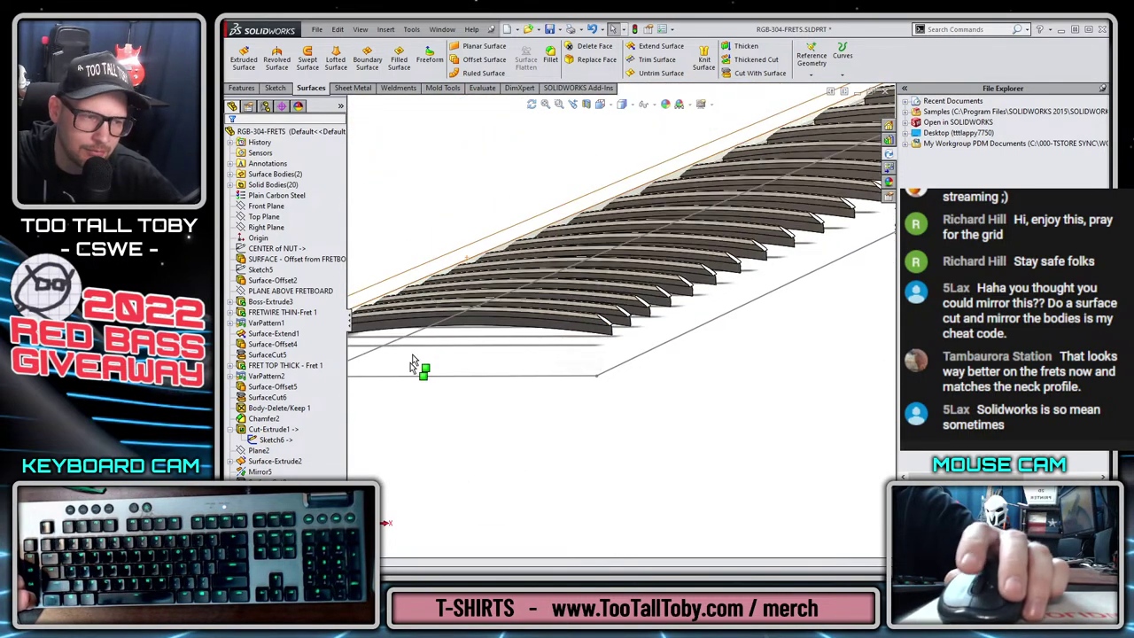
{"action": "left_click", "coordinate": [257, 472]}
{"action": "left_click", "coordinate": [260, 461], "text": "ctrl"}
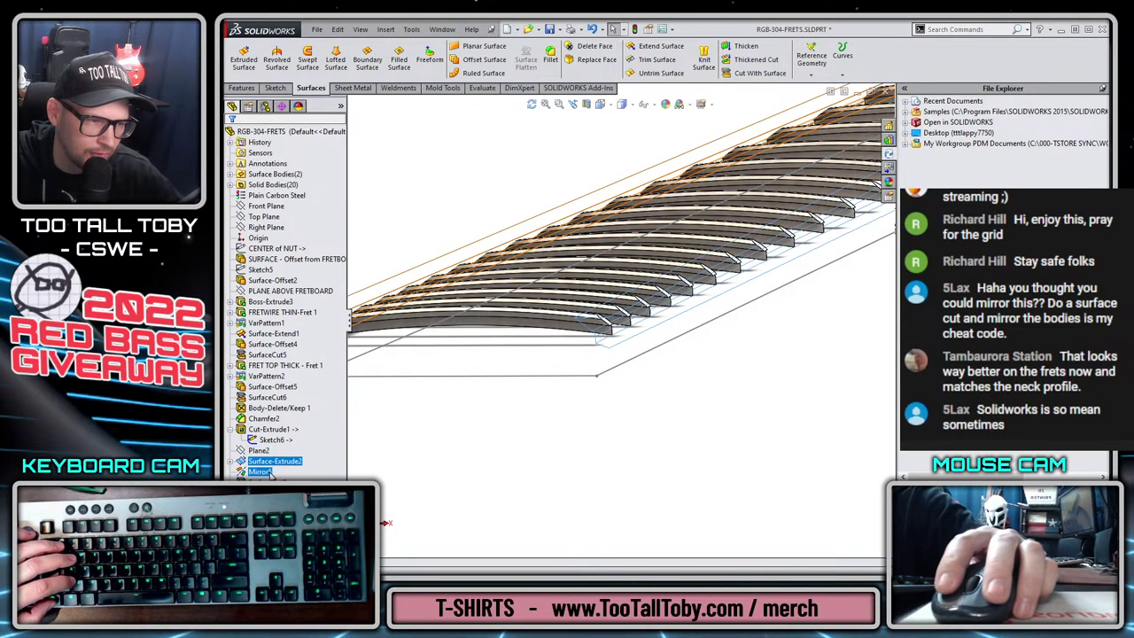
Delete Surface-Extrude2 with its dependents and roll back to after Surface-Extrude1.
{"action": "key", "text": "Delete"}
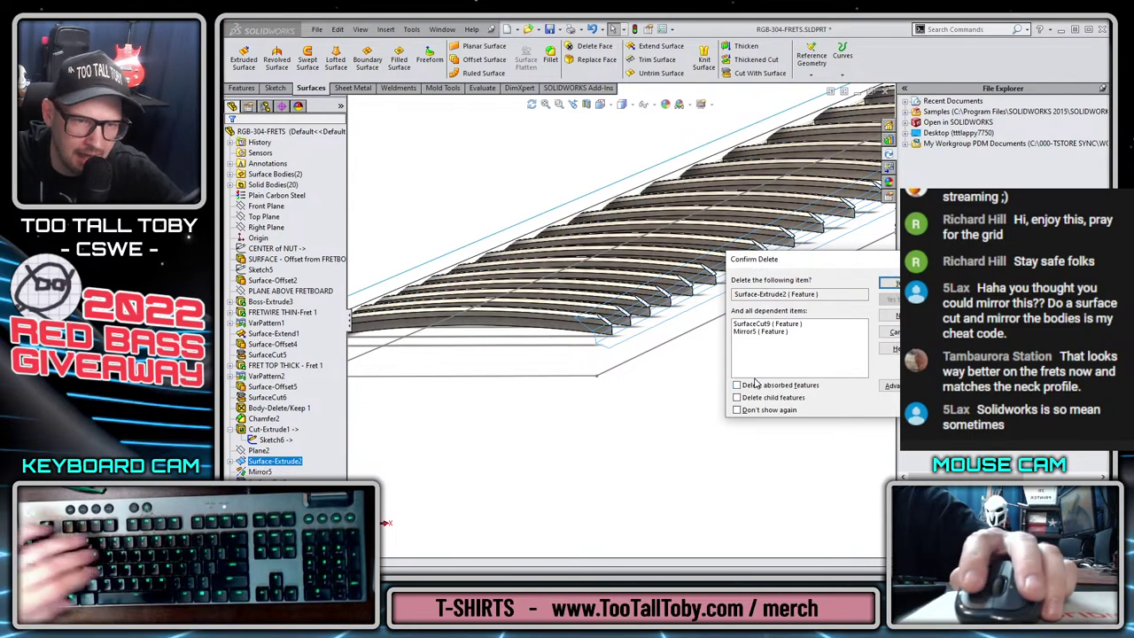
{"action": "left_click", "coordinate": [889, 283]}
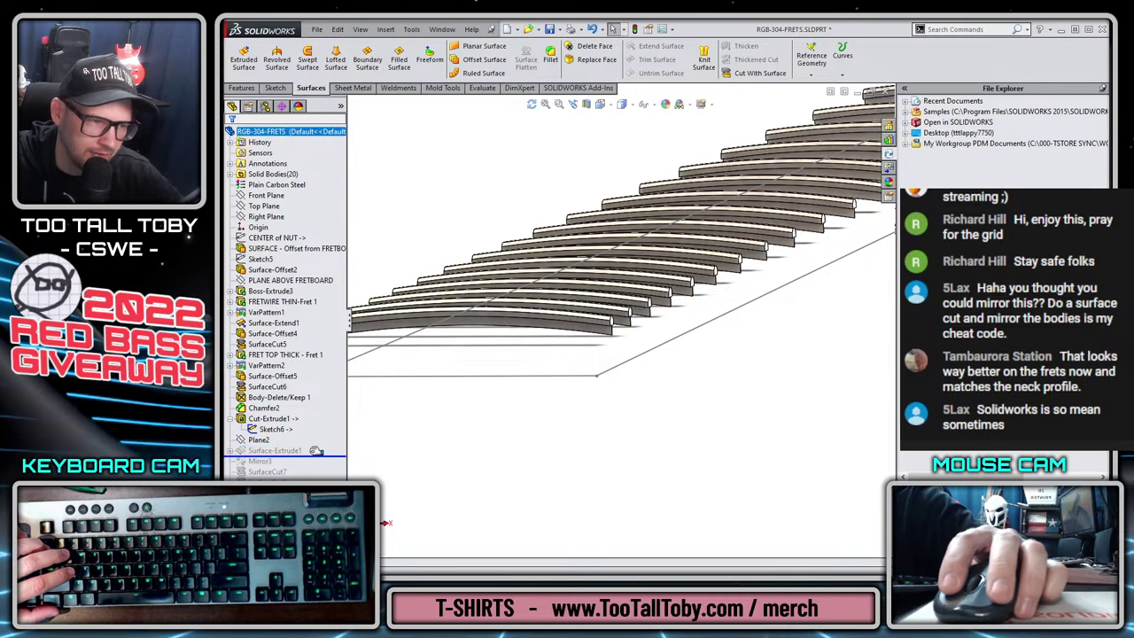
{"action": "left_click_drag", "start_coordinate": [316, 450], "coordinate": [302, 463]}
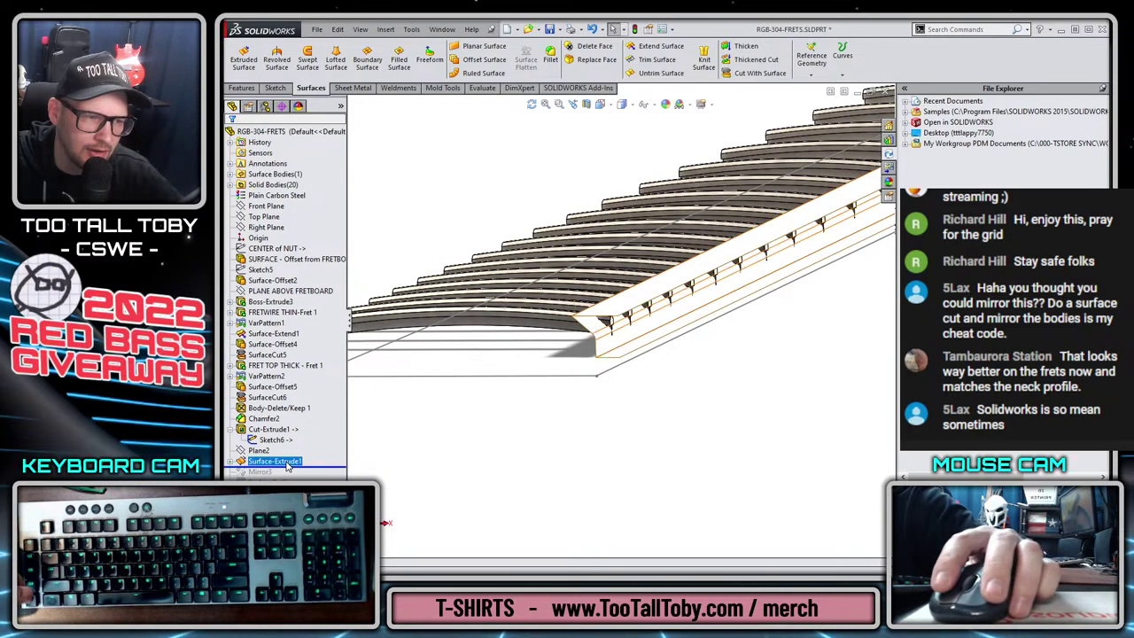
{"action": "left_click", "coordinate": [754, 292]}
{"action": "key", "text": "f"}
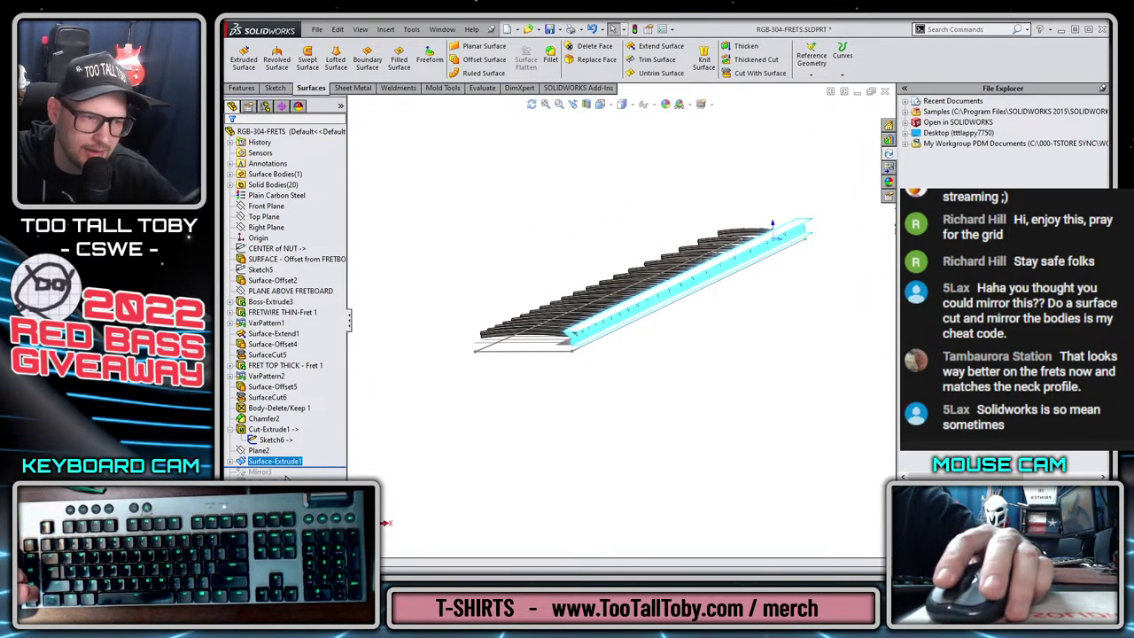
Roll forward past Mirror3, hide the surface, and switch to the neck sub-assembly.
{"action": "left_click_drag", "start_coordinate": [323, 472], "coordinate": [319, 479]}
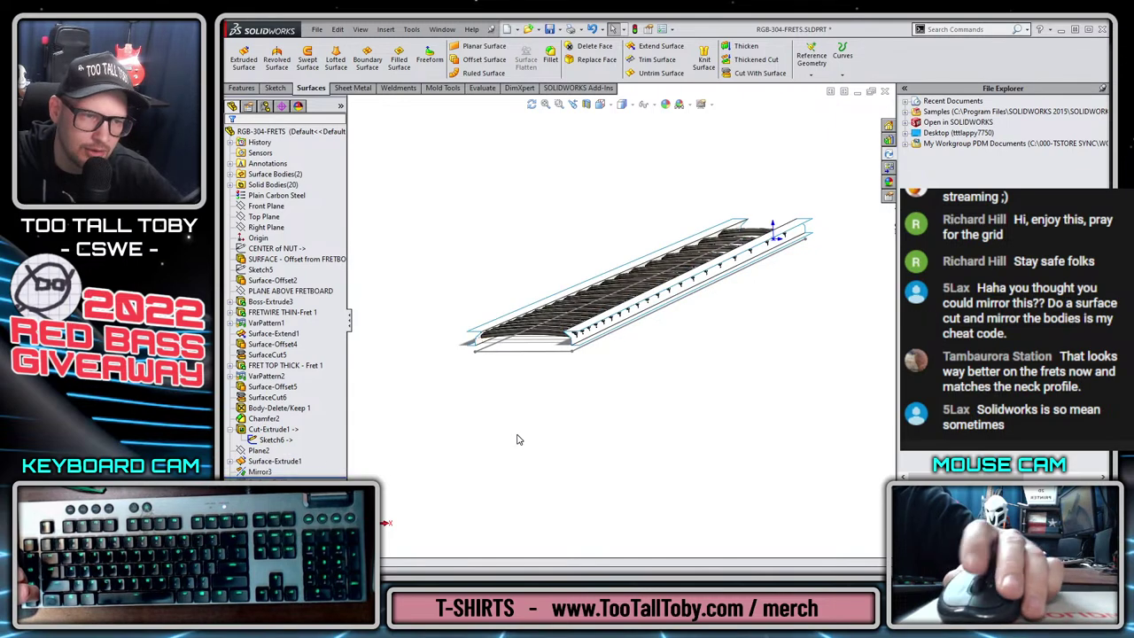
{"action": "middle_click_drag", "start_coordinate": [520, 435], "coordinate": [496, 449]}
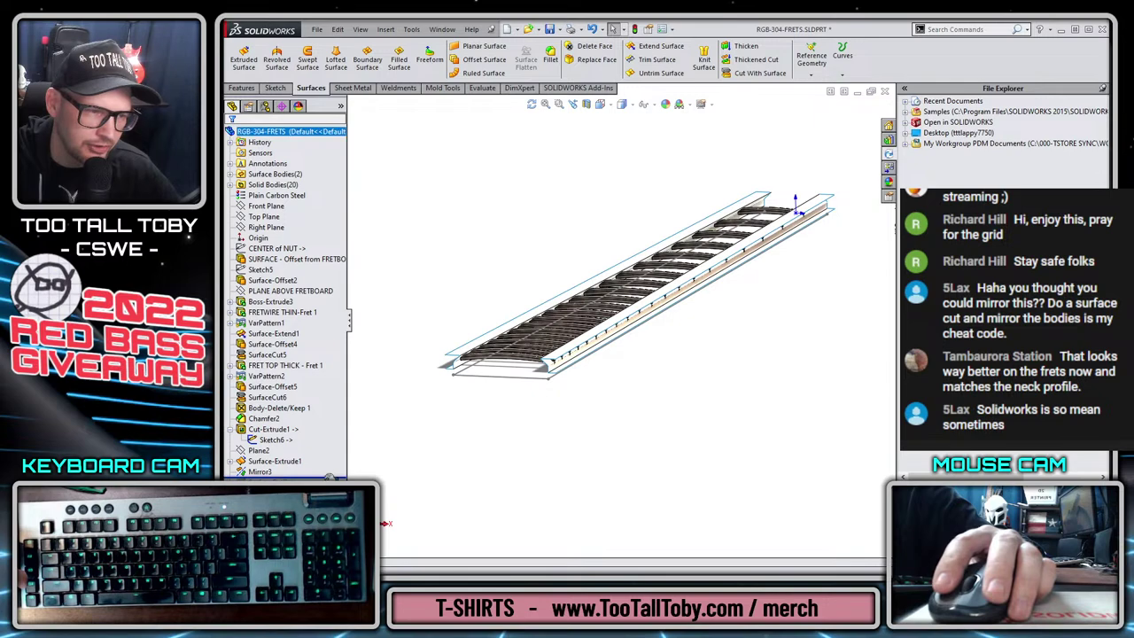
{"action": "scroll", "coordinate": [600, 387], "scroll_direction": "down", "scroll_amount": 5}
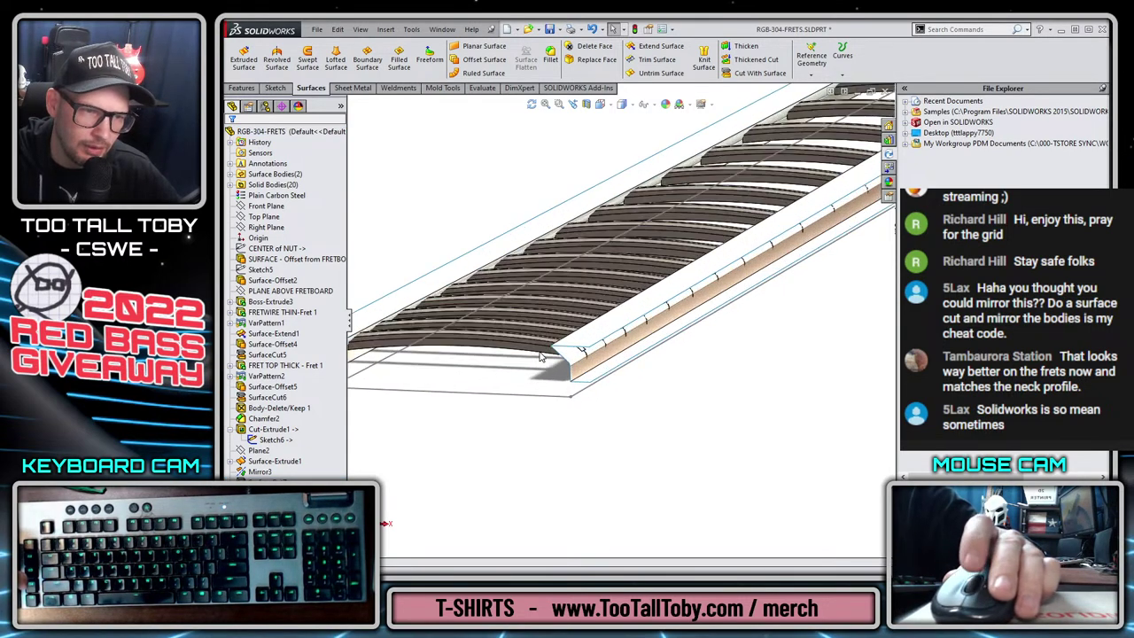
{"action": "scroll", "coordinate": [451, 431], "scroll_direction": "up", "scroll_amount": 3}
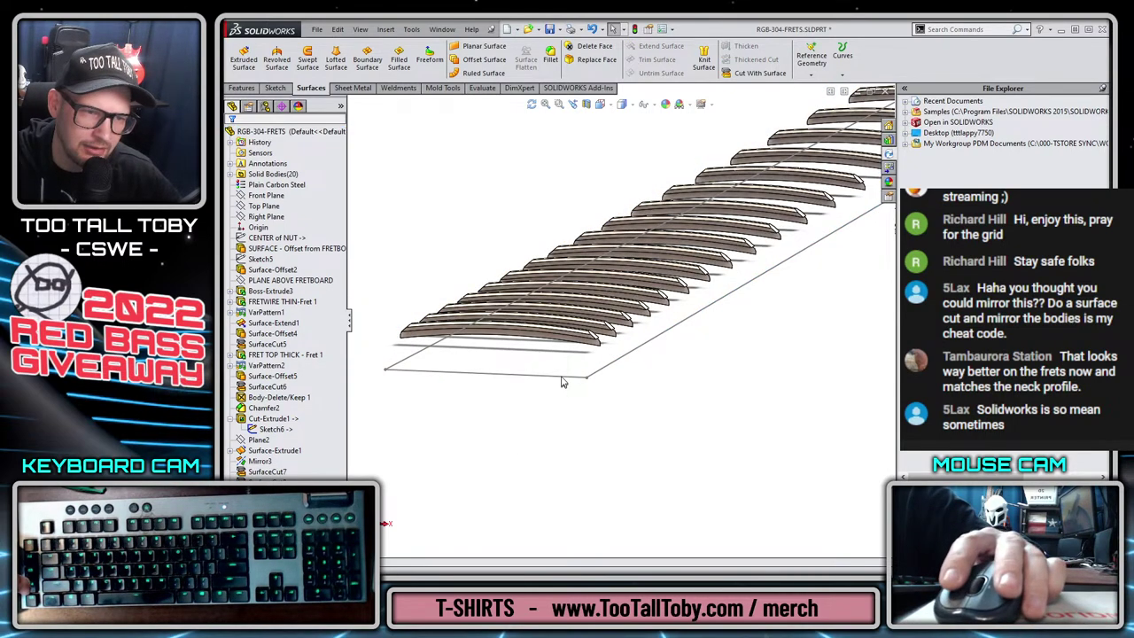
{"action": "key", "text": "Tab"}
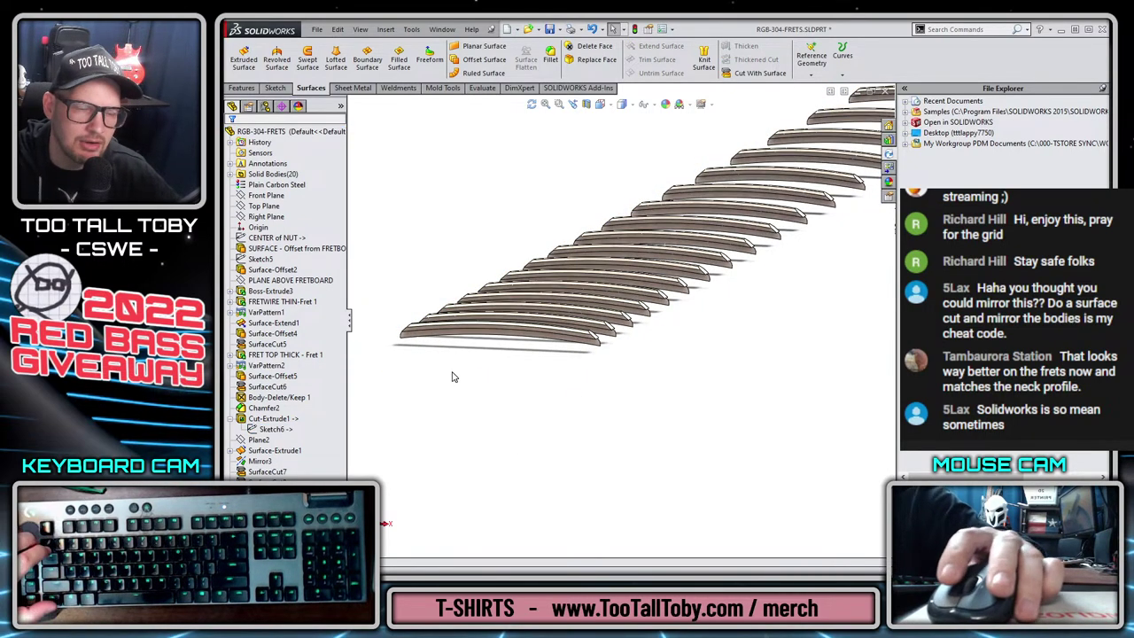
{"action": "key", "text": "ctrl+Tab"}
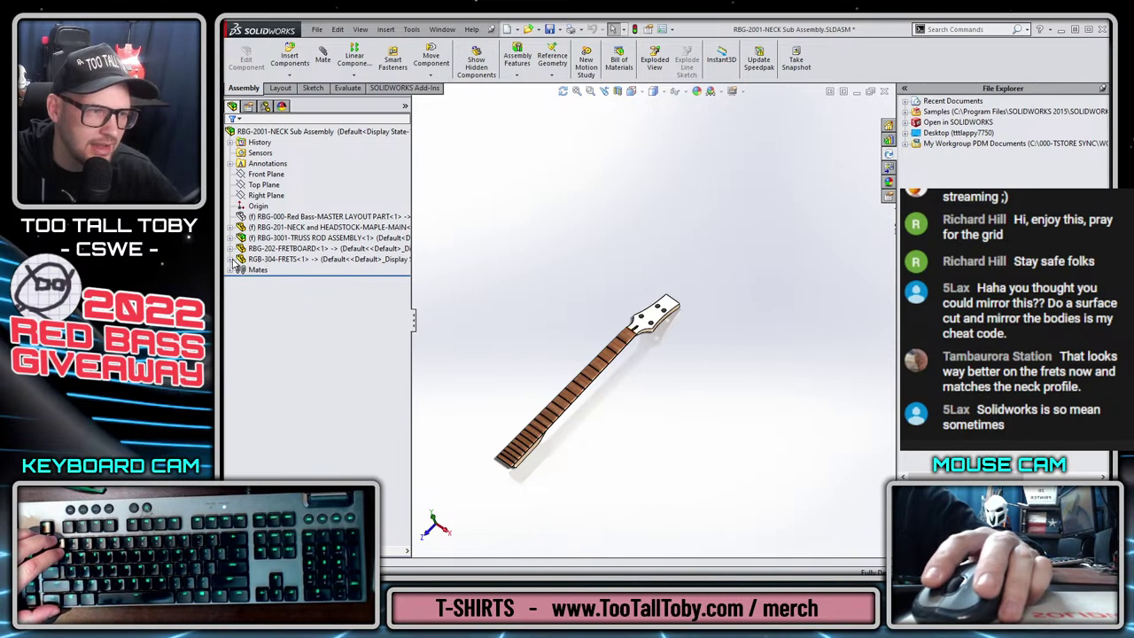
Expand RGB-304-FRETS features, view the neck from the front, zoom onto the corner, and select its sketch.
{"action": "left_click", "coordinate": [233, 259]}
{"action": "left_click", "coordinate": [304, 313]}
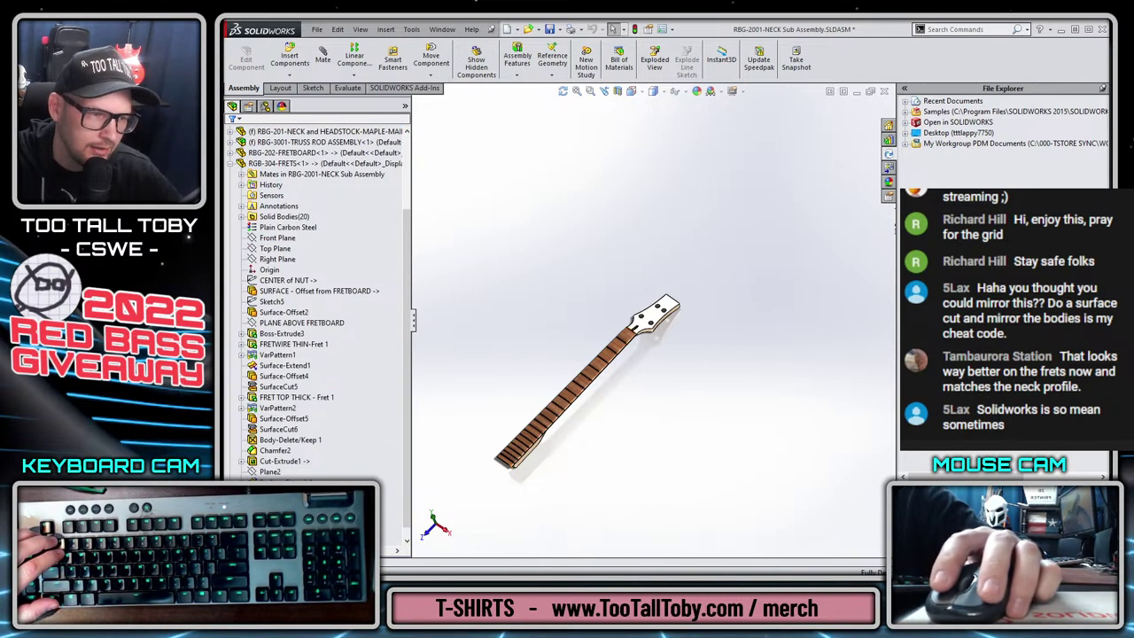
{"action": "key", "text": "ctrl+4"}
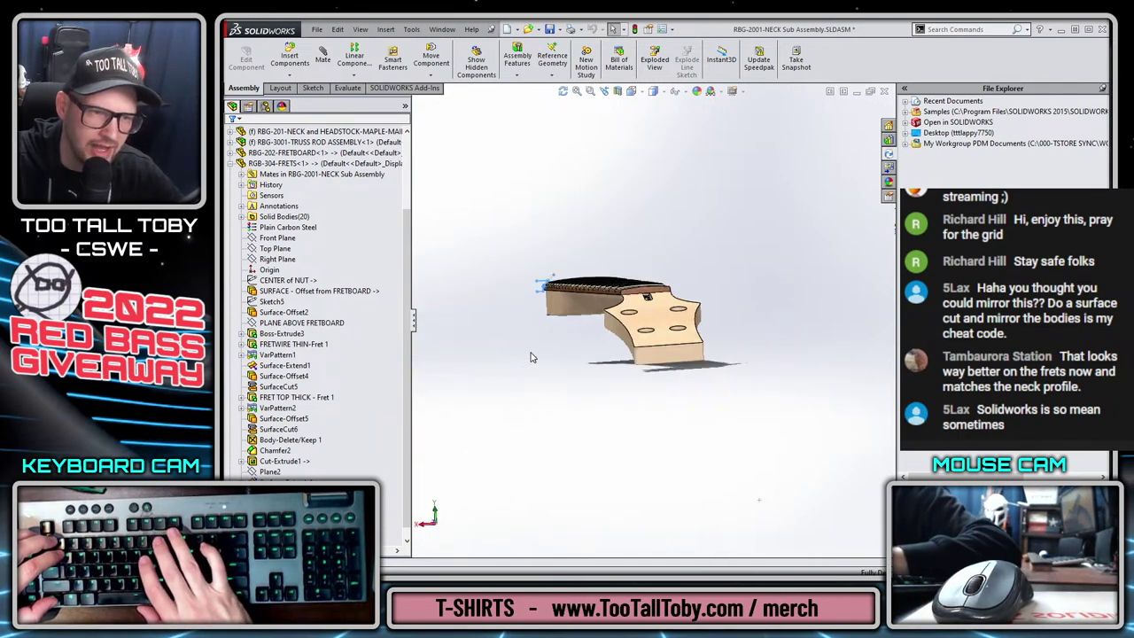
{"action": "key", "text": "ctrl+1"}
{"action": "scroll", "coordinate": [750, 283], "scroll_direction": "down", "scroll_amount": 6}
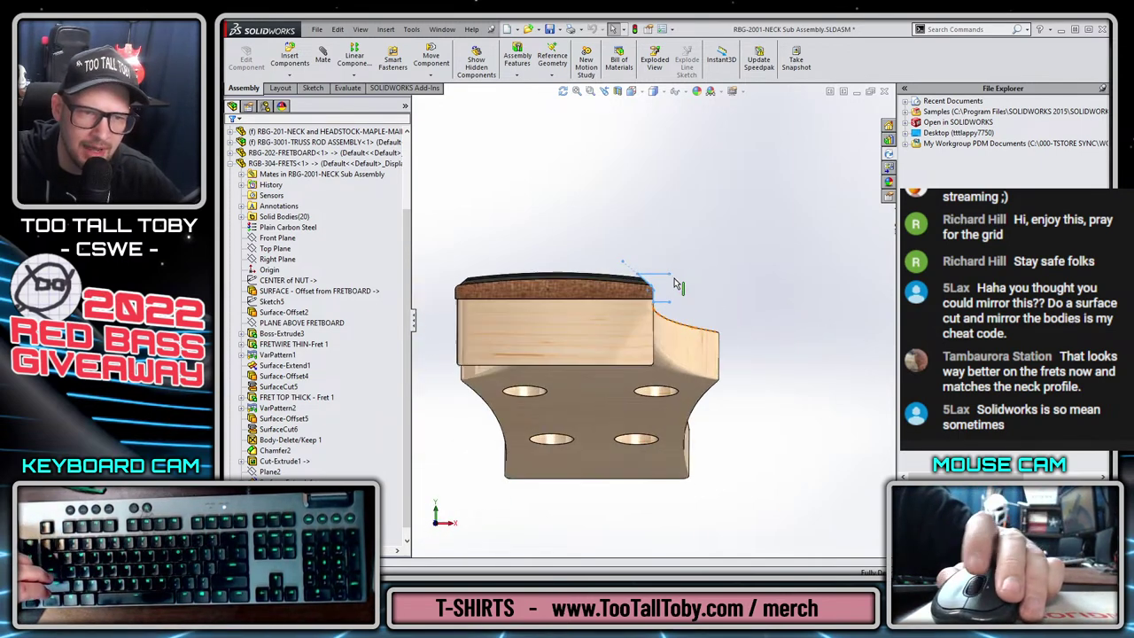
{"action": "scroll", "coordinate": [689, 321], "scroll_direction": "down", "scroll_amount": 5}
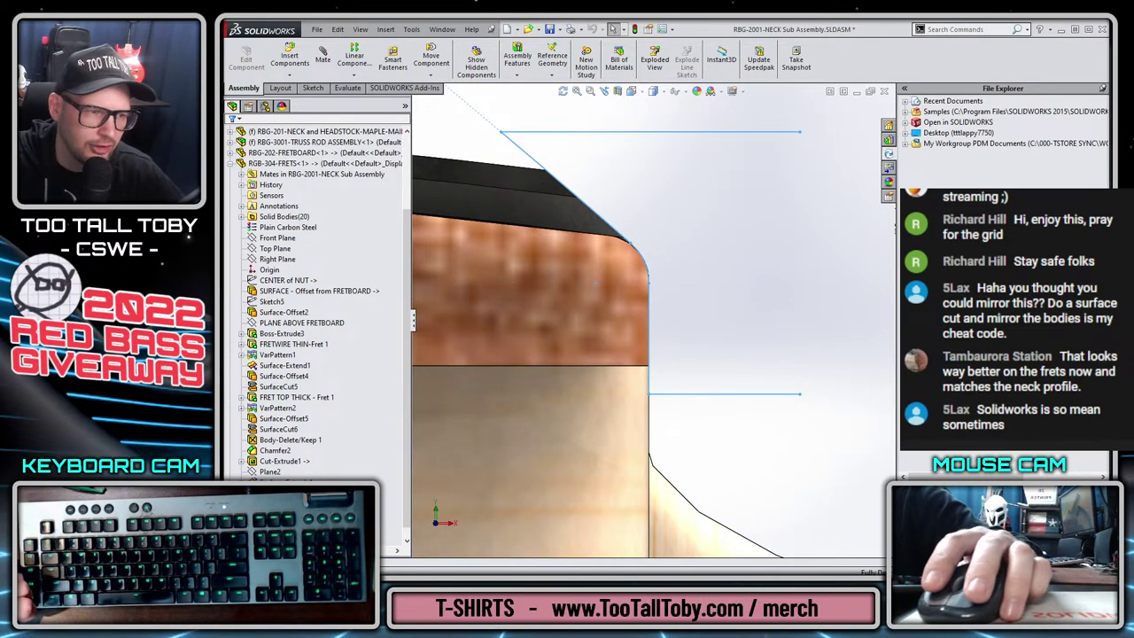
{"action": "left_click", "coordinate": [271, 461]}
In Sketch8, snap the line's end point onto the fillet's tangent point.
{"action": "left_click", "coordinate": [282, 461]}
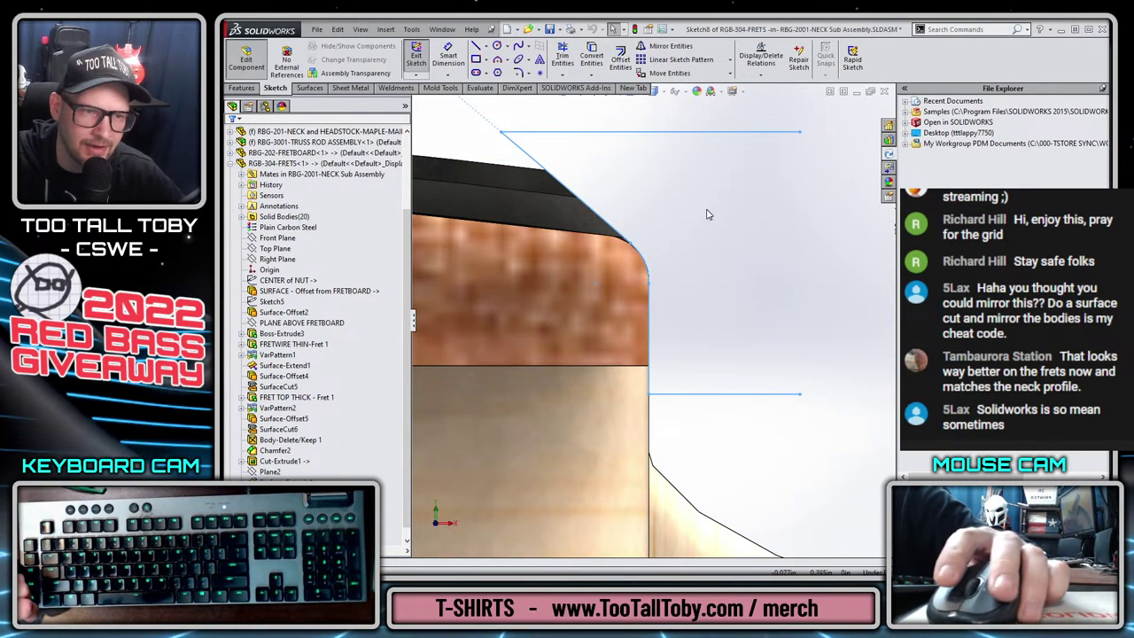
{"action": "scroll", "coordinate": [641, 241], "scroll_direction": "down", "scroll_amount": 3}
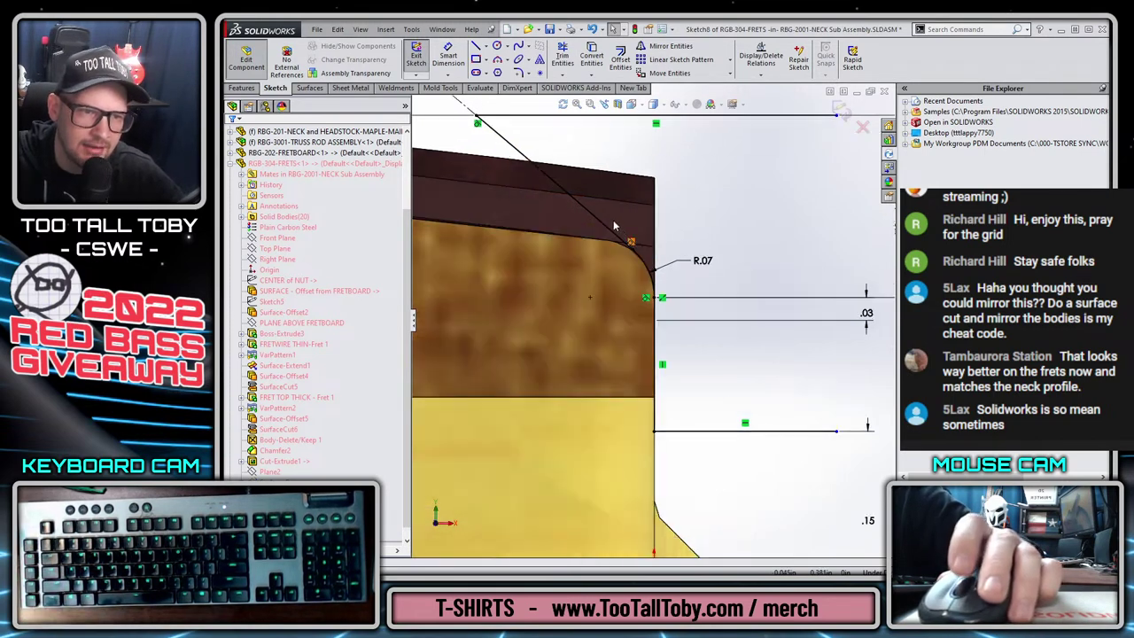
{"action": "scroll", "coordinate": [638, 265], "scroll_direction": "down", "scroll_amount": 2}
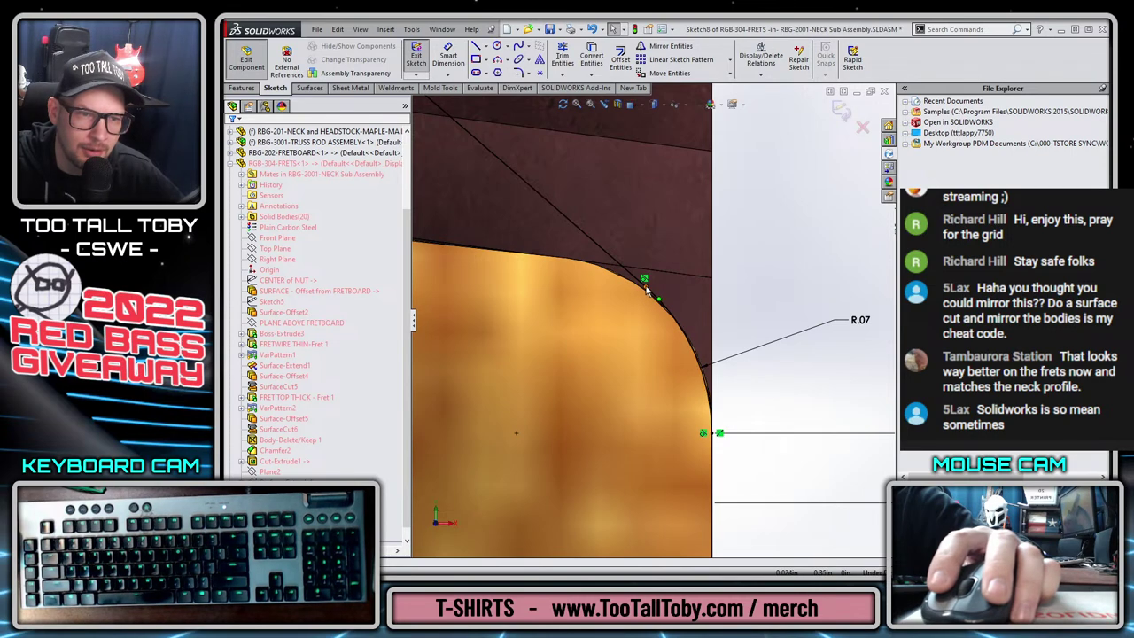
{"action": "scroll", "coordinate": [641, 275], "scroll_direction": "up", "scroll_amount": 1}
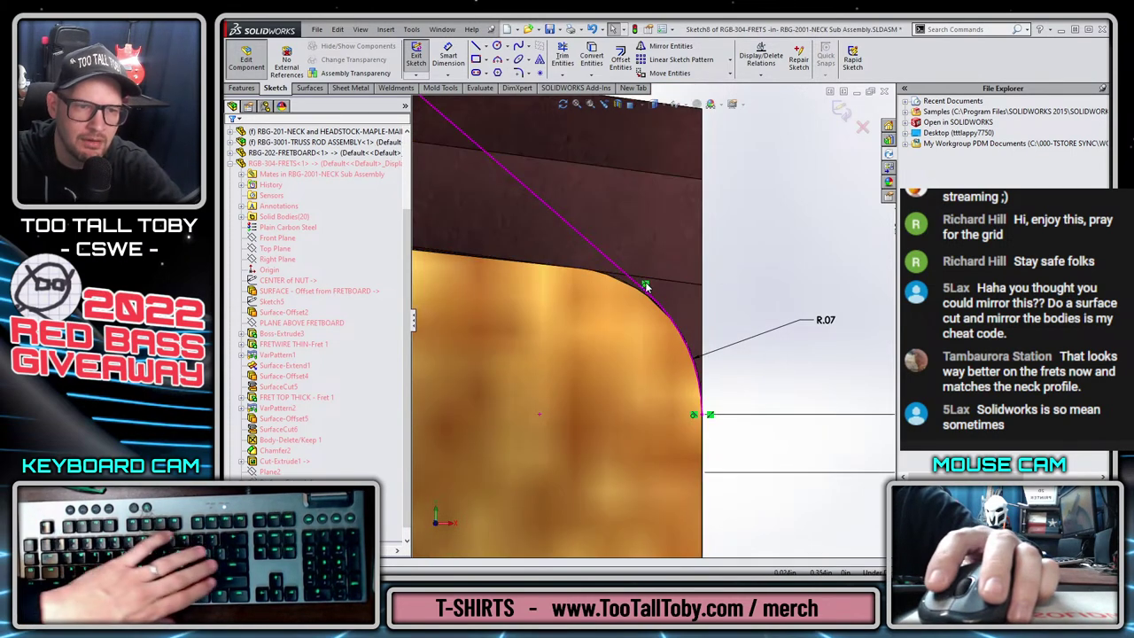
{"action": "left_click_drag", "start_coordinate": [642, 294], "coordinate": [610, 280]}
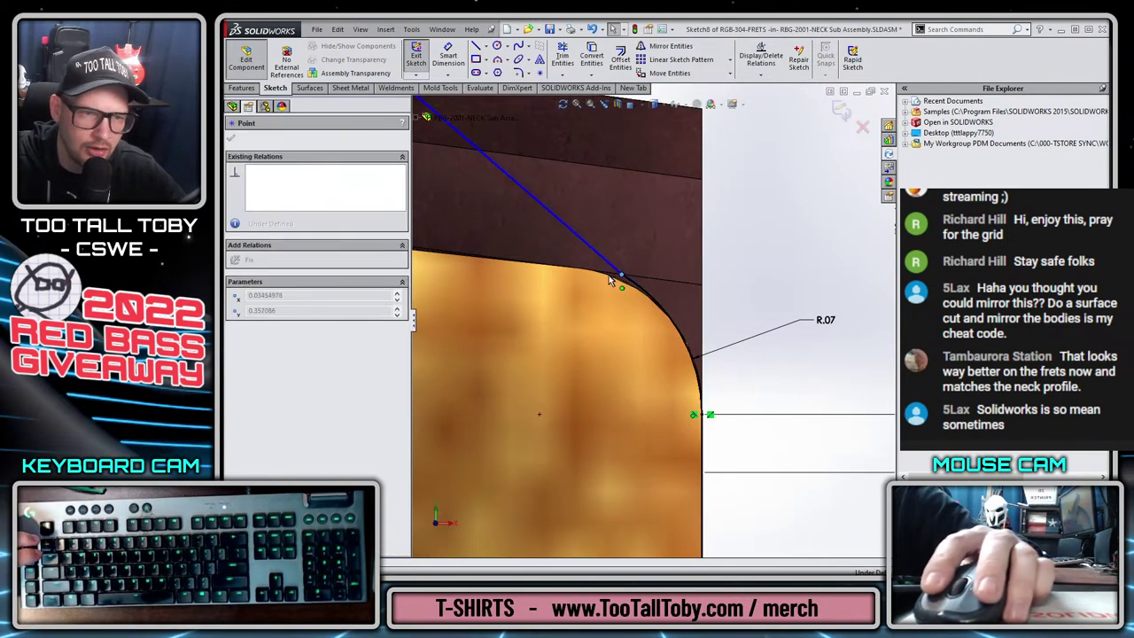
{"action": "left_click", "coordinate": [589, 273]}
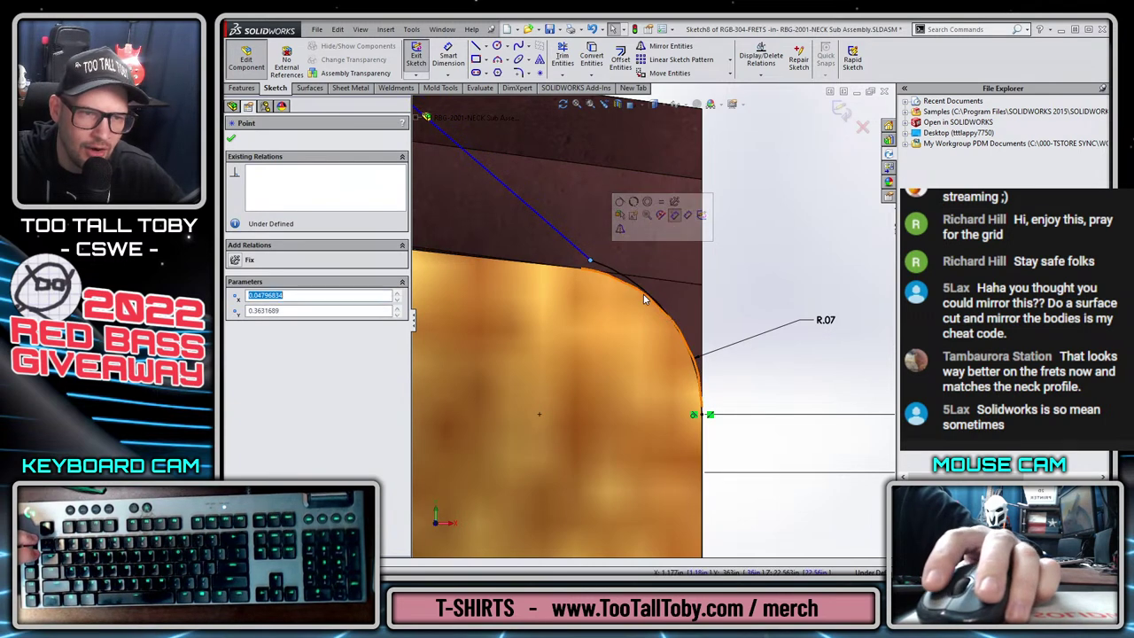
{"action": "scroll", "coordinate": [587, 265], "scroll_direction": "up", "scroll_amount": 1}
{"action": "scroll", "coordinate": [589, 266], "scroll_direction": "up", "scroll_amount": 1}
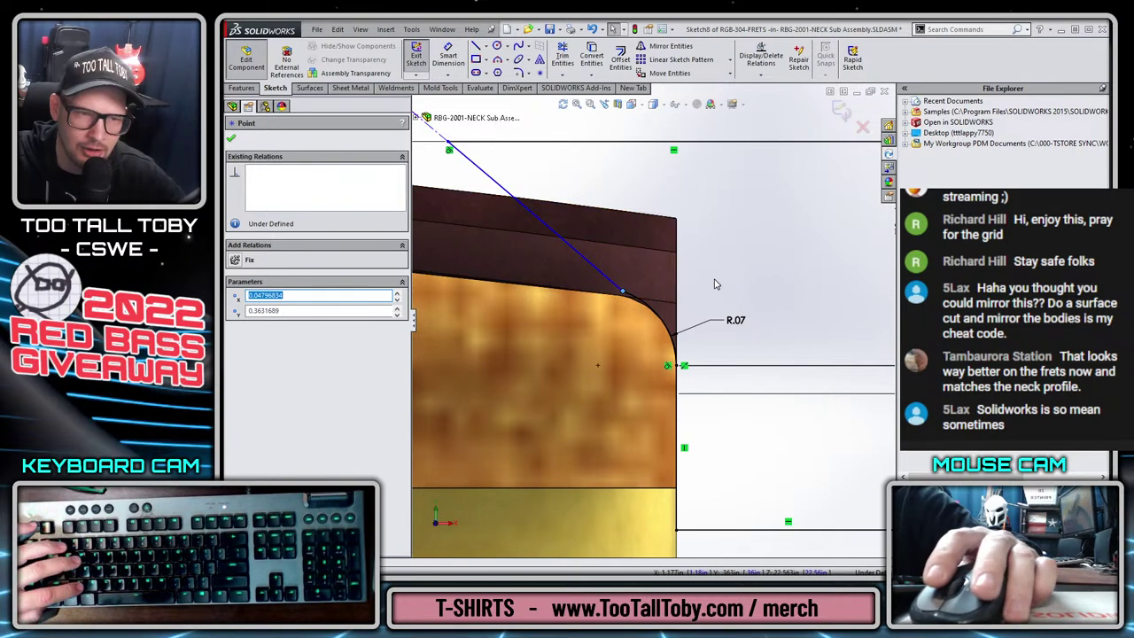
{"action": "mouse_move", "coordinate": [623, 299]}
{"action": "left_mouse_down"}
{"action": "mouse_move", "coordinate": [696, 353]}
{"action": "mouse_move", "coordinate": [649, 306]}
{"action": "left_mouse_up"}
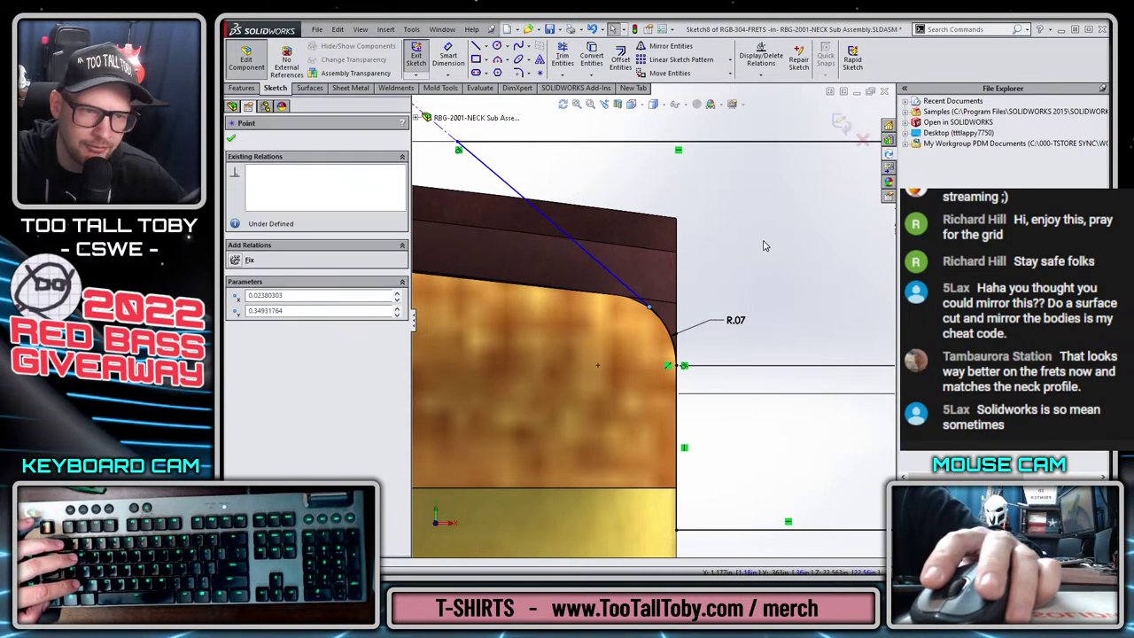
{"action": "left_click", "coordinate": [728, 251]}
Check the R.07 corner arc is fully defined and exit the sketch.
{"action": "scroll", "coordinate": [706, 257], "scroll_direction": "up", "scroll_amount": 3}
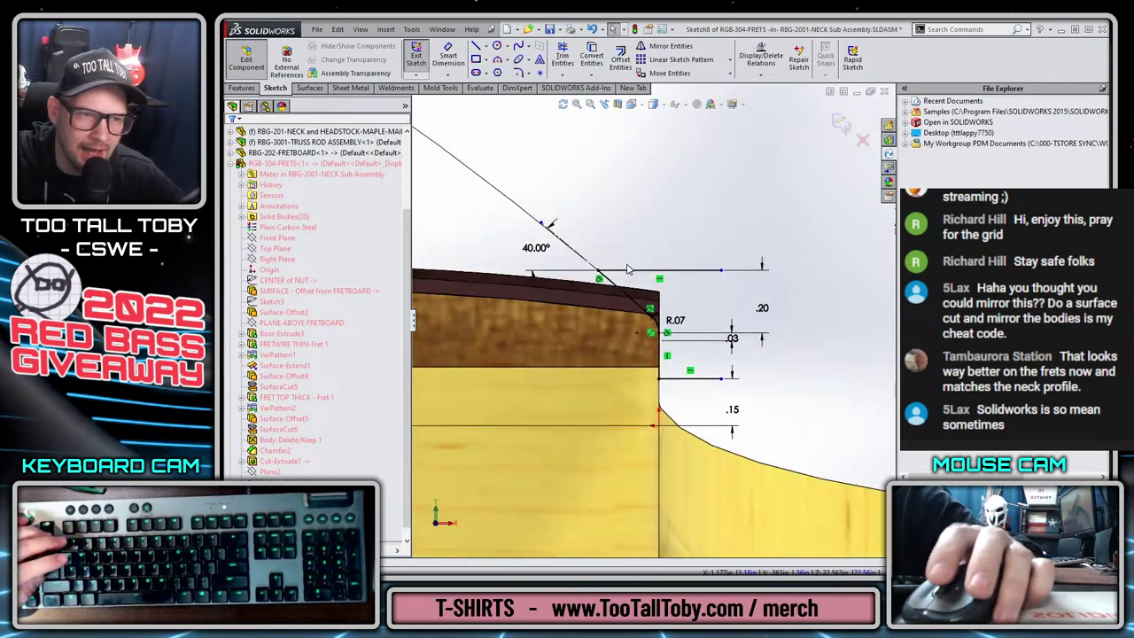
{"action": "scroll", "coordinate": [616, 302], "scroll_direction": "down", "scroll_amount": 2}
{"action": "left_click", "coordinate": [616, 301]}
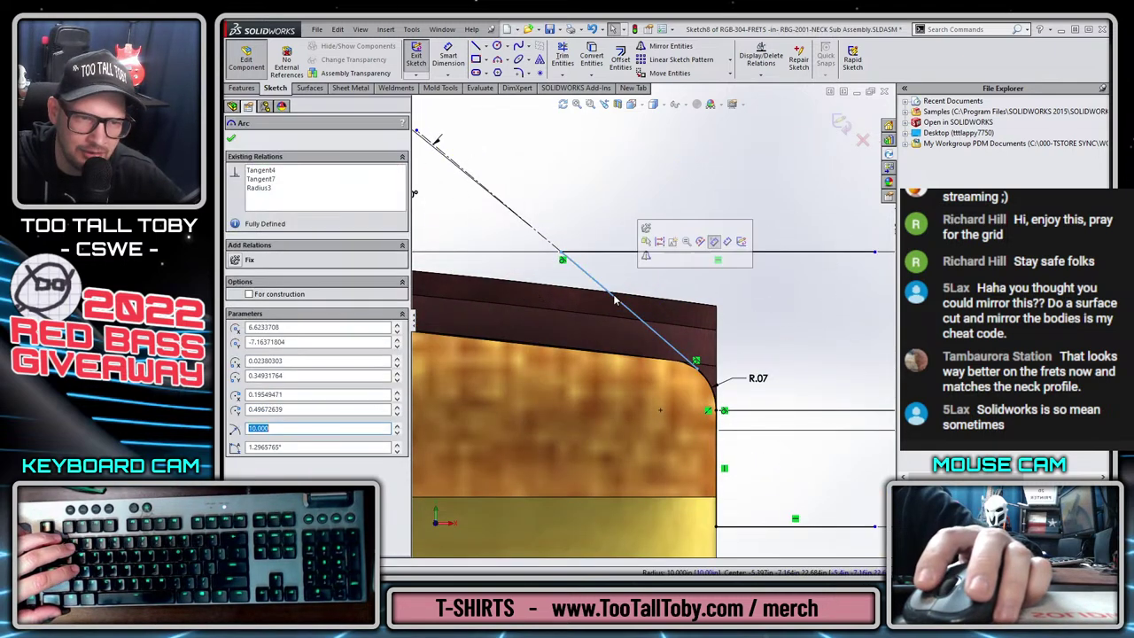
{"action": "scroll", "coordinate": [625, 304], "scroll_direction": "up", "scroll_amount": 3}
{"action": "scroll", "coordinate": [624, 306], "scroll_direction": "up", "scroll_amount": 2}
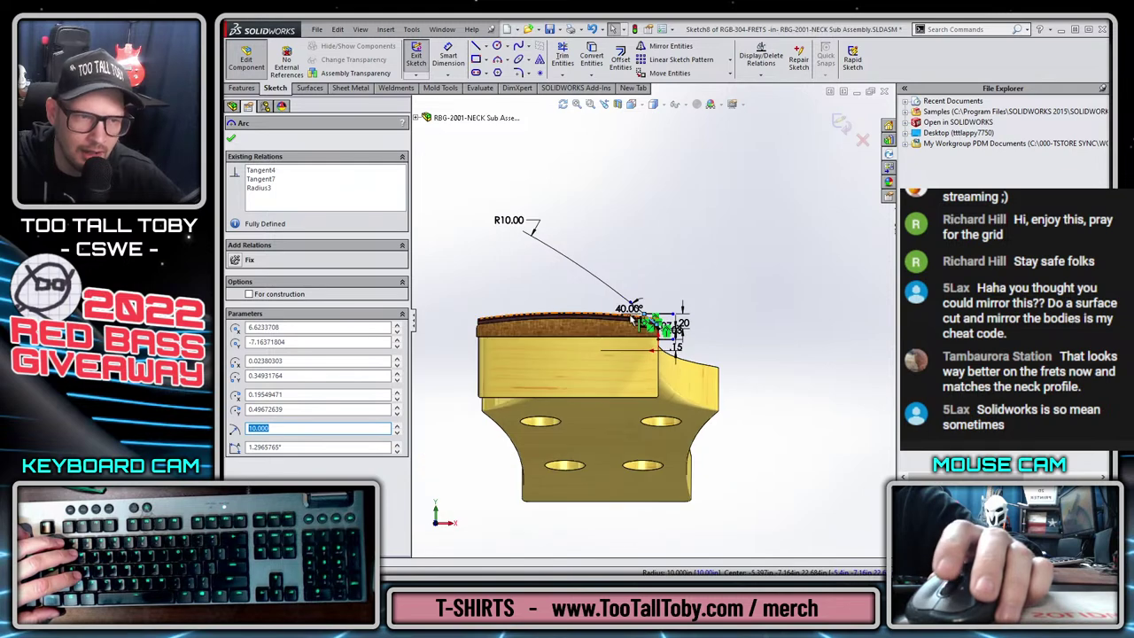
{"action": "scroll", "coordinate": [678, 319], "scroll_direction": "down", "scroll_amount": 5}
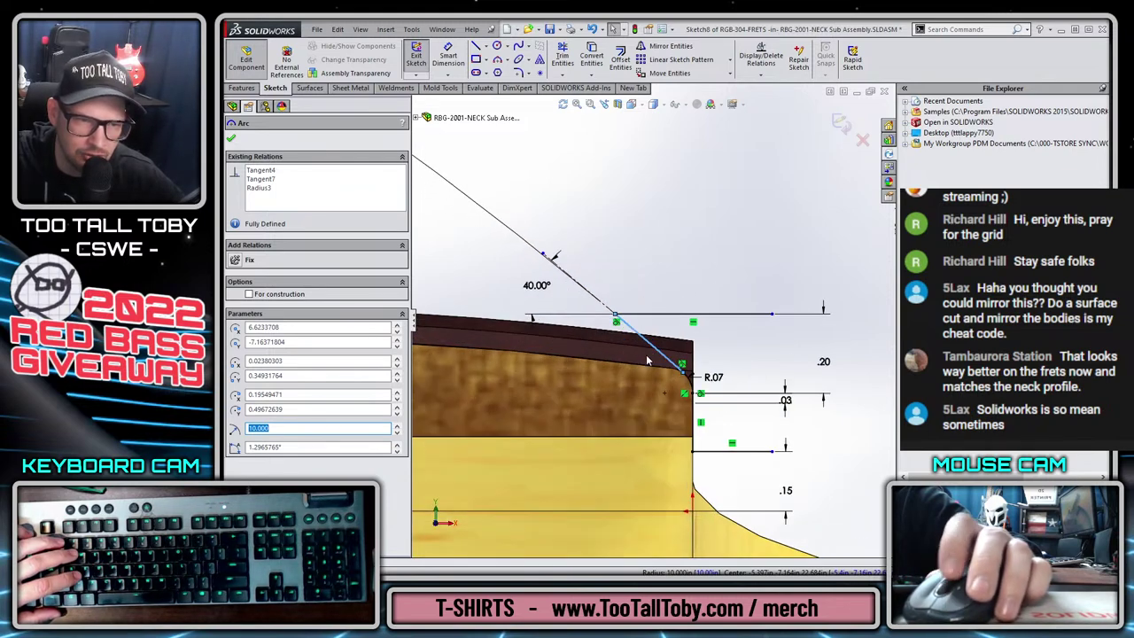
{"action": "scroll", "coordinate": [709, 400], "scroll_direction": "down", "scroll_amount": 3}
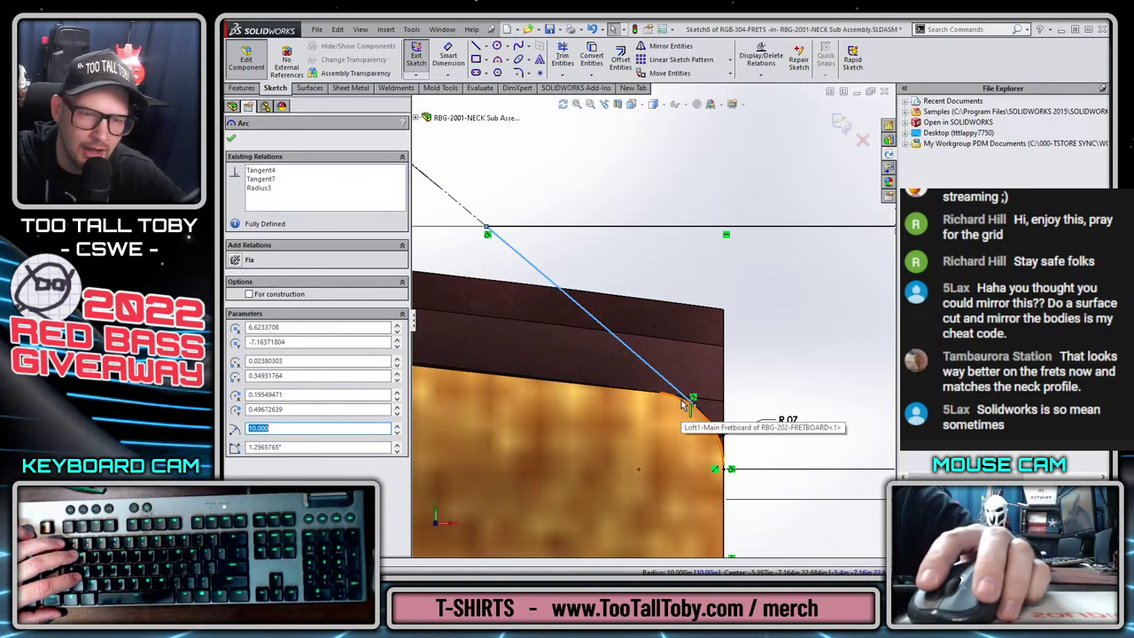
{"action": "scroll", "coordinate": [656, 324], "scroll_direction": "up", "scroll_amount": 4}
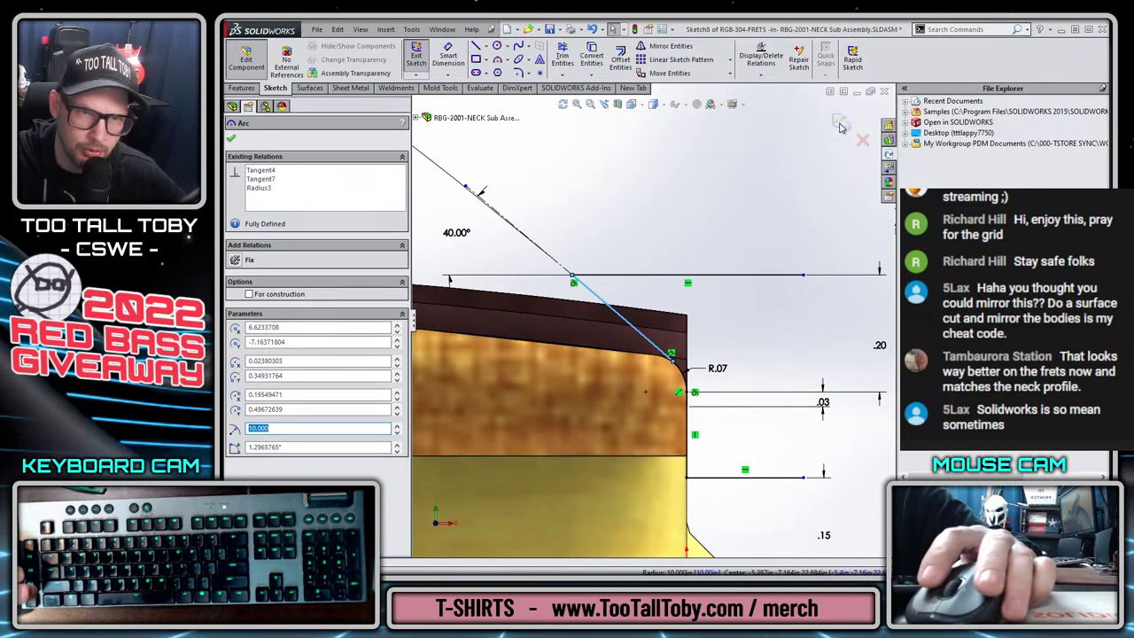
{"action": "key", "text": "Escape"}
{"action": "key", "text": "ctrl+b"}
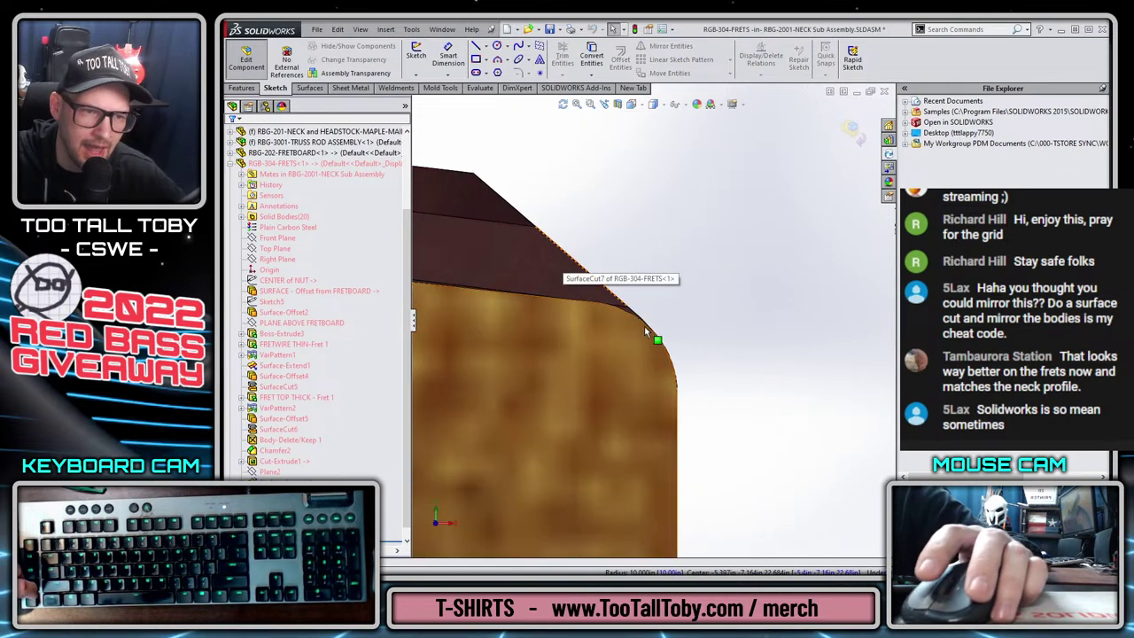
{"action": "middle_click_drag", "start_coordinate": [581, 238], "coordinate": [646, 292]}
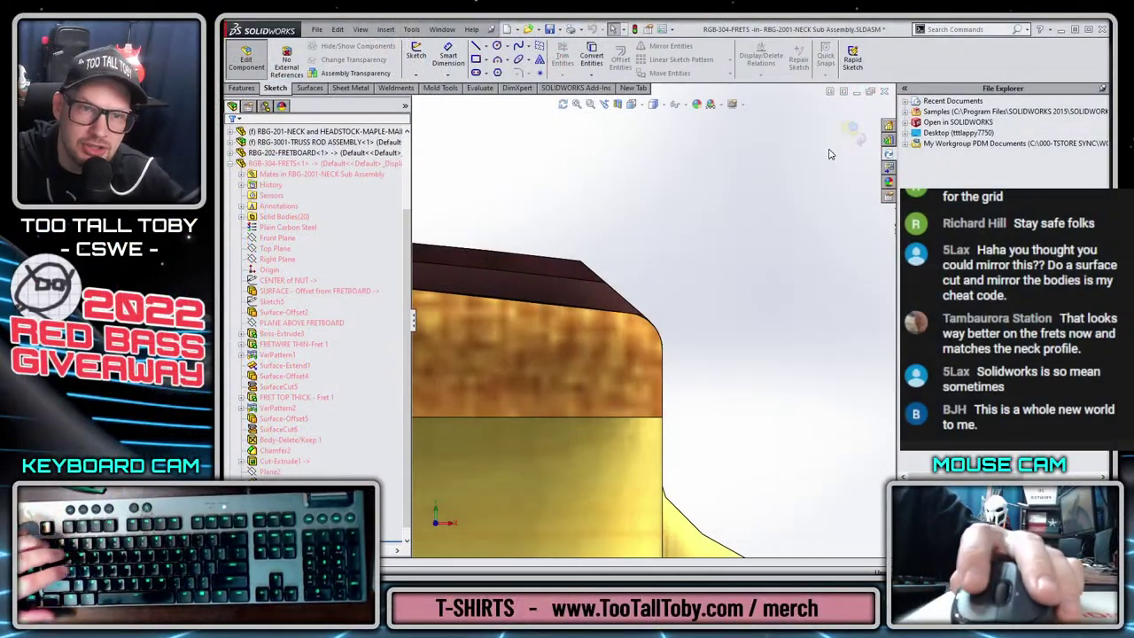
Exit in-context editing of the frets part, collapse its branch, and select the RBG-000 layout part.
{"action": "left_click", "coordinate": [851, 131]}
{"action": "scroll", "coordinate": [585, 432], "scroll_direction": "up", "scroll_amount": 6}
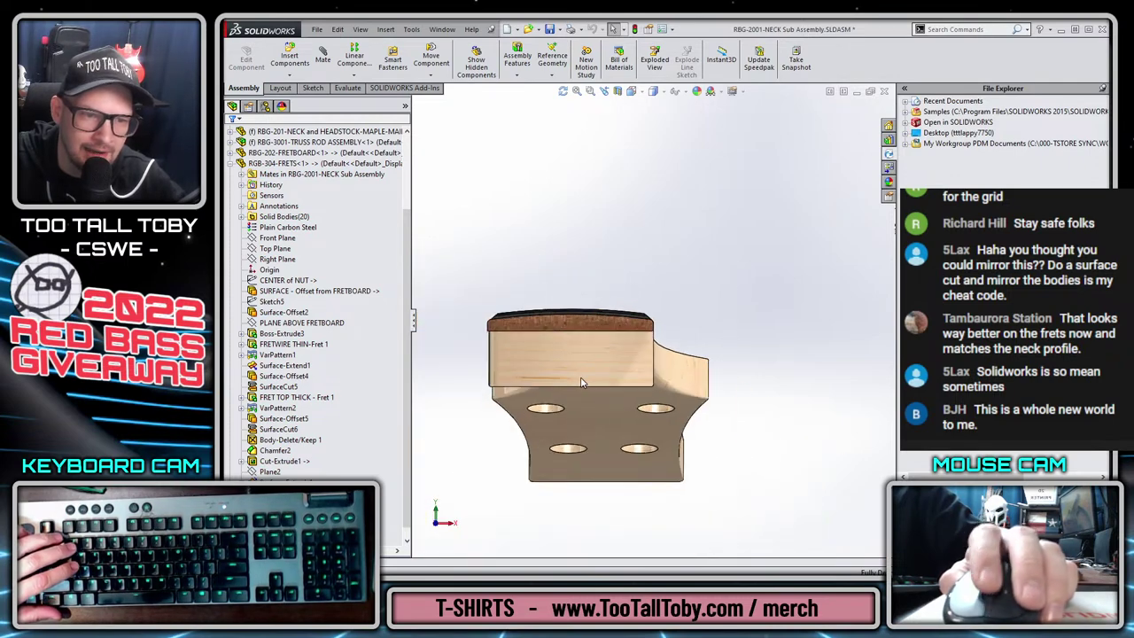
{"action": "middle_click_drag", "start_coordinate": [585, 434], "coordinate": [543, 172]}
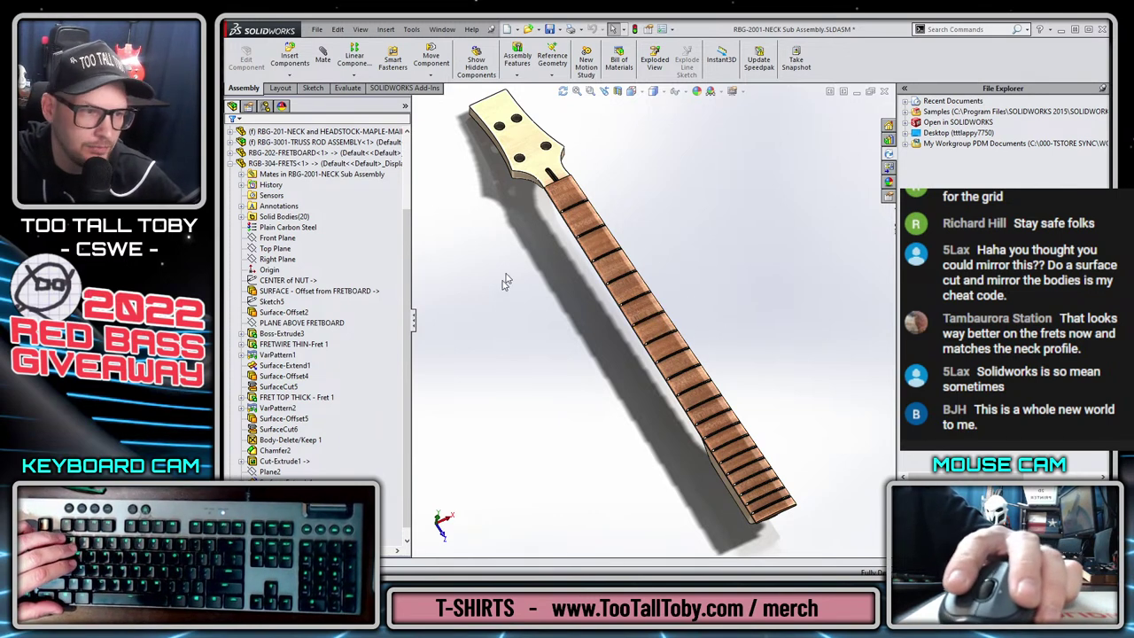
{"action": "left_click", "coordinate": [228, 164]}
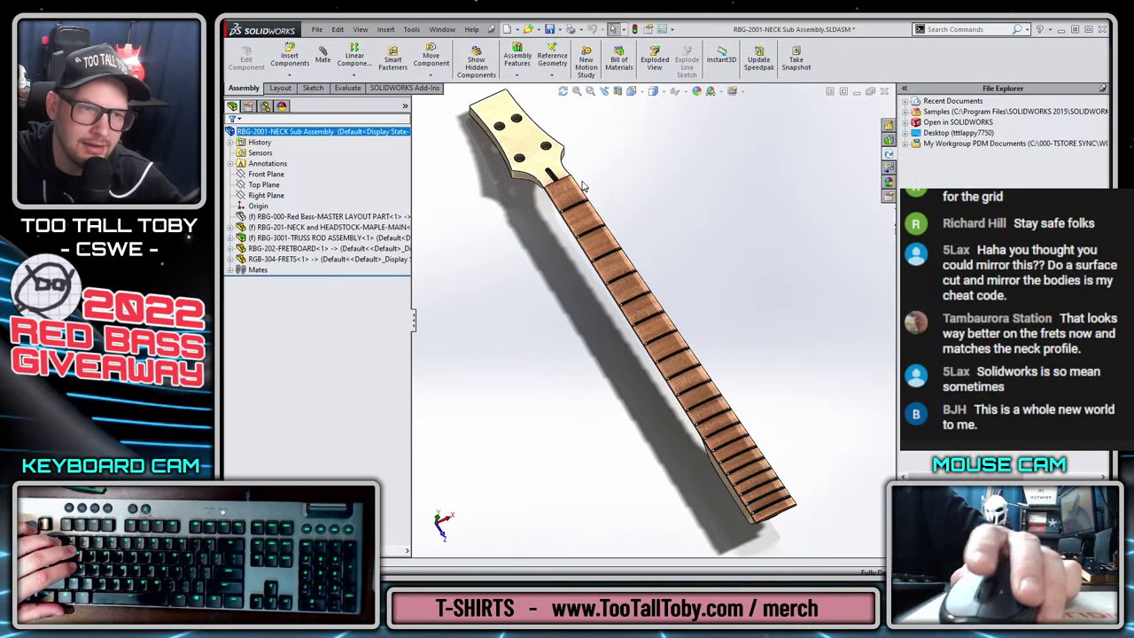
{"action": "scroll", "coordinate": [583, 184], "scroll_direction": "down", "scroll_amount": 5}
{"action": "left_click", "coordinate": [334, 216]}
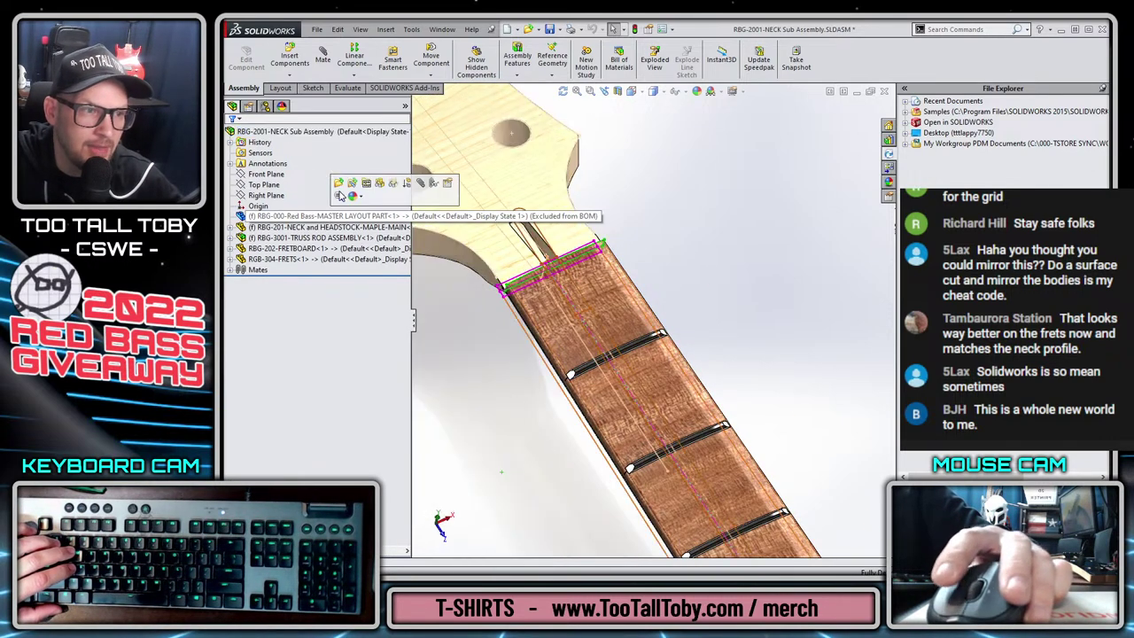
Open the master layout part in its own window and hide the green bass picture sketches.
{"action": "left_click", "coordinate": [339, 195]}
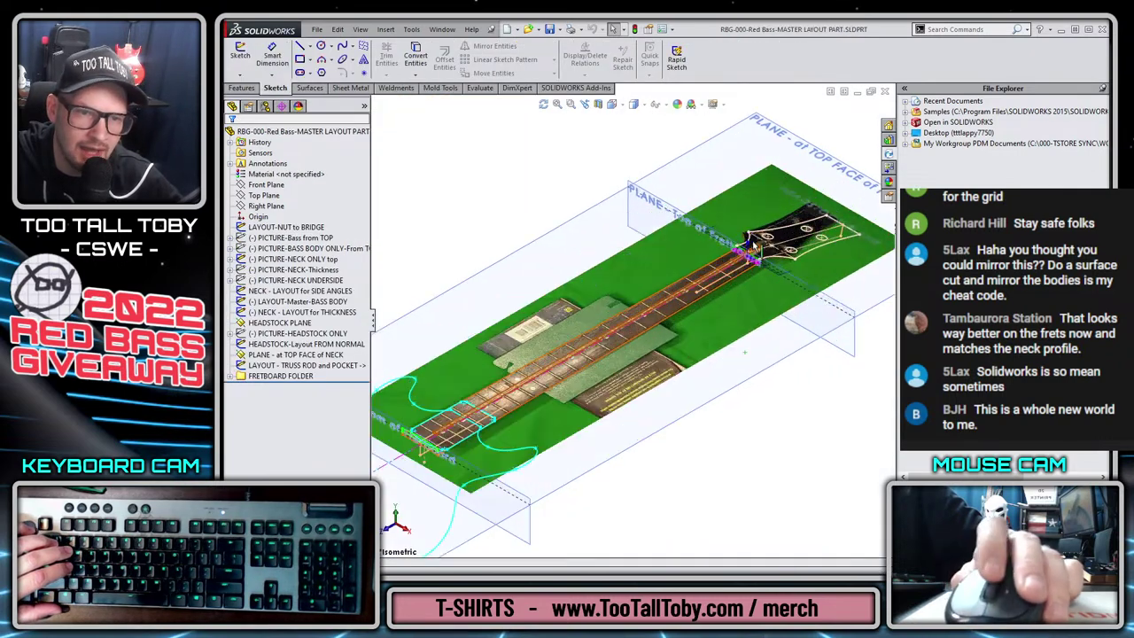
{"action": "scroll", "coordinate": [754, 241], "scroll_direction": "down", "scroll_amount": 5}
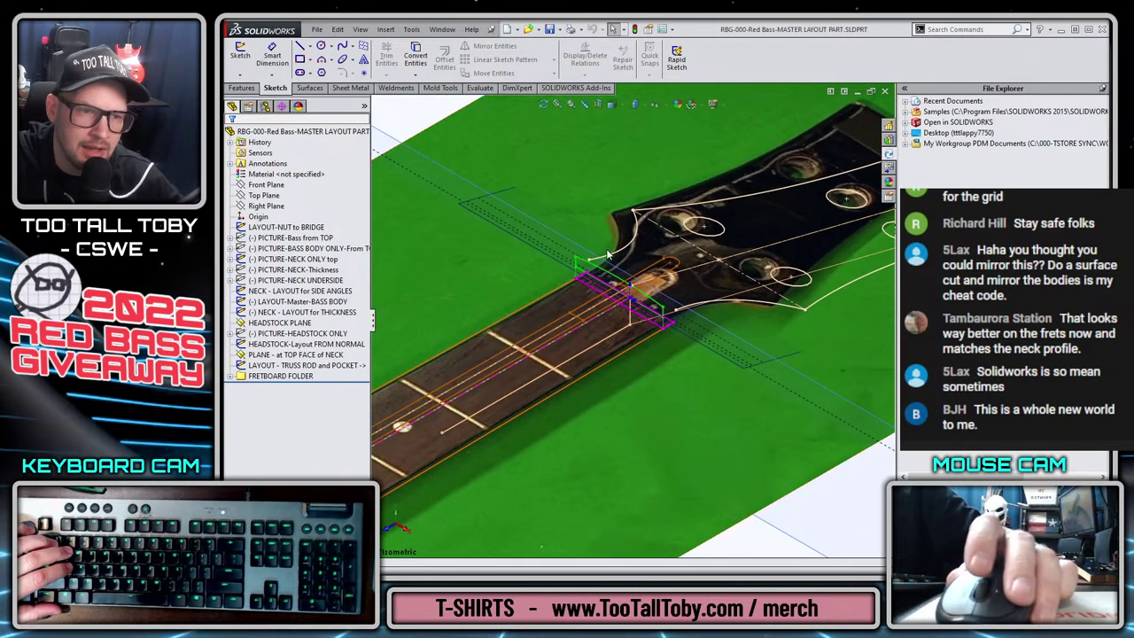
{"action": "key", "text": "f"}
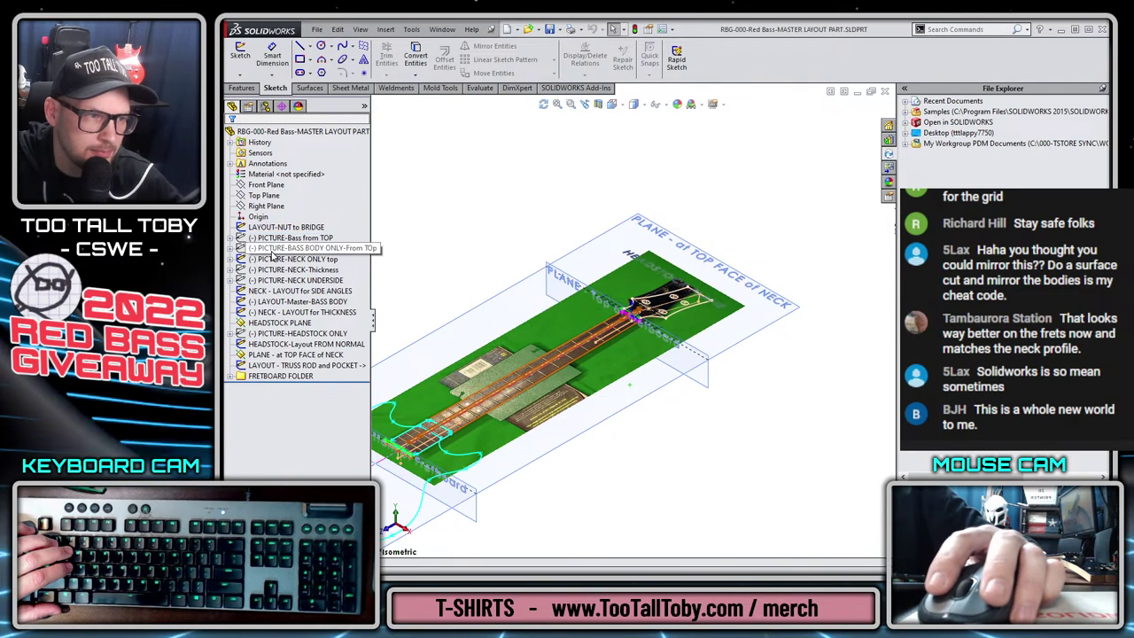
{"action": "left_click", "coordinate": [273, 255]}
{"action": "left_click", "coordinate": [288, 226]}
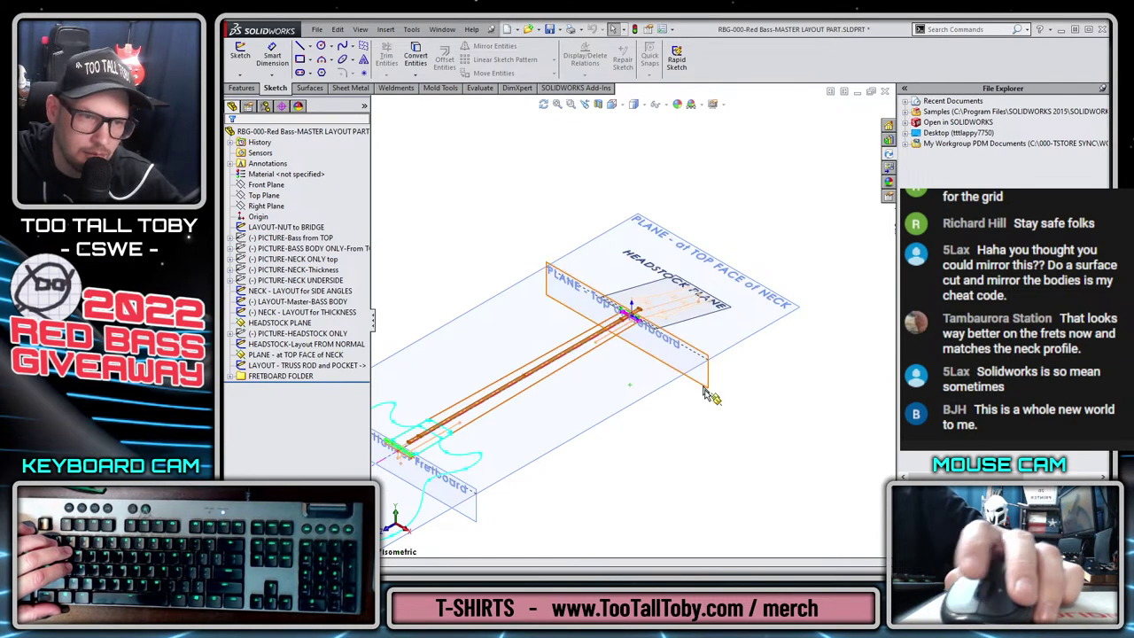
Start a new sketch on the layout part's Right Plane.
{"action": "scroll", "coordinate": [709, 396], "scroll_direction": "down", "scroll_amount": 5}
{"action": "mouse_move", "coordinate": [590, 396]}
{"action": "middle_mouse_down"}
{"action": "mouse_move", "coordinate": [580, 354]}
{"action": "mouse_move", "coordinate": [591, 388]}
{"action": "middle_mouse_up"}
{"action": "scroll", "coordinate": [623, 394], "scroll_direction": "down", "scroll_amount": 4}
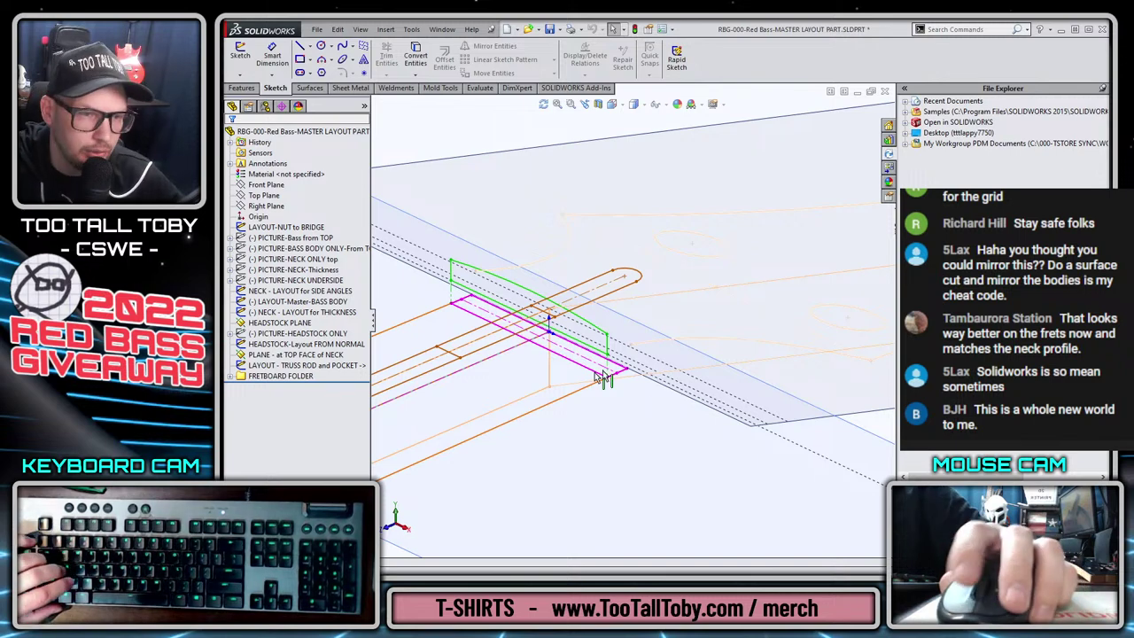
{"action": "scroll", "coordinate": [603, 379], "scroll_direction": "down", "scroll_amount": 3}
{"action": "scroll", "coordinate": [560, 354], "scroll_direction": "up", "scroll_amount": 3}
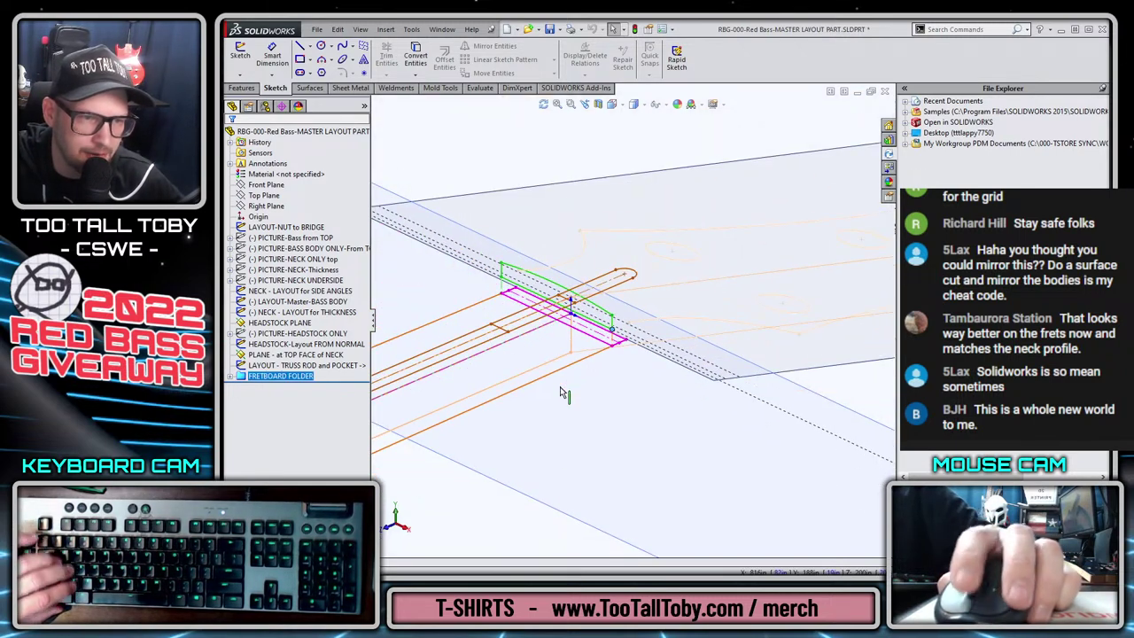
{"action": "left_click", "coordinate": [263, 195]}
{"action": "left_click", "coordinate": [257, 206]}
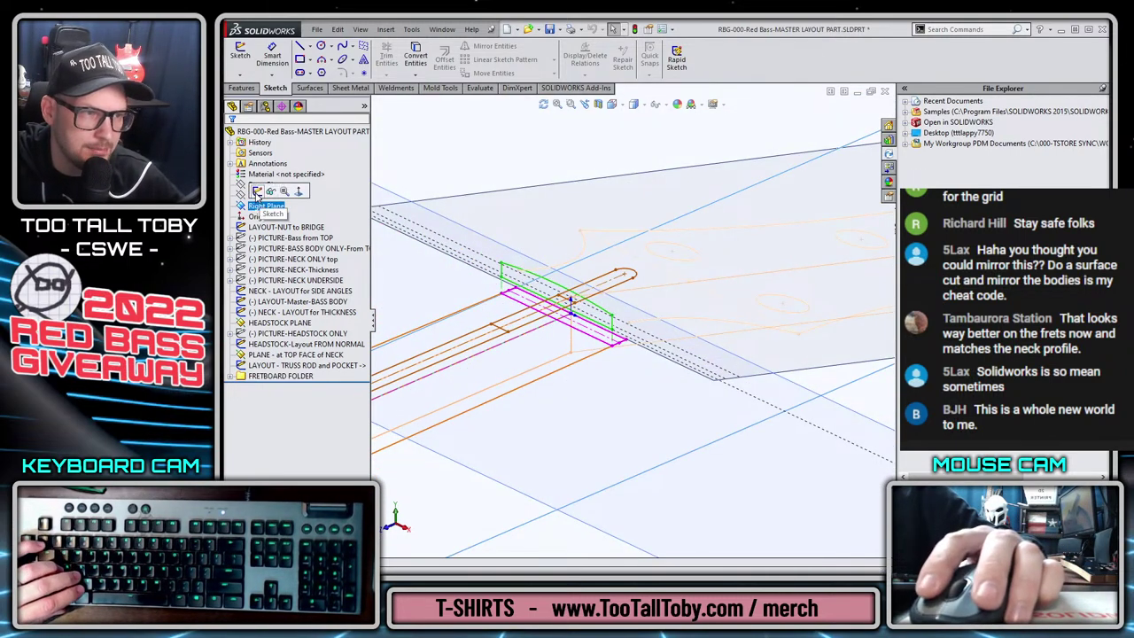
{"action": "left_click", "coordinate": [256, 192]}
Draw a 0.250 in line near the nut end of the fretboard.
{"action": "key", "text": "s"}
{"action": "left_click", "coordinate": [602, 325]}
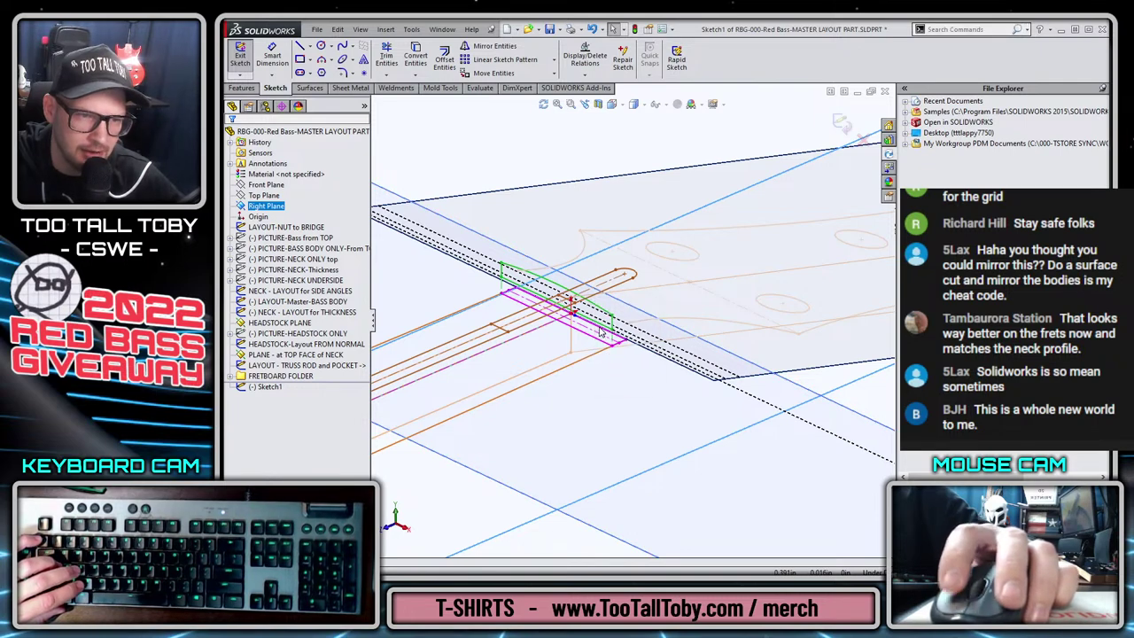
{"action": "scroll", "coordinate": [596, 321], "scroll_direction": "up", "scroll_amount": 3}
{"action": "key", "text": "ctrl+8"}
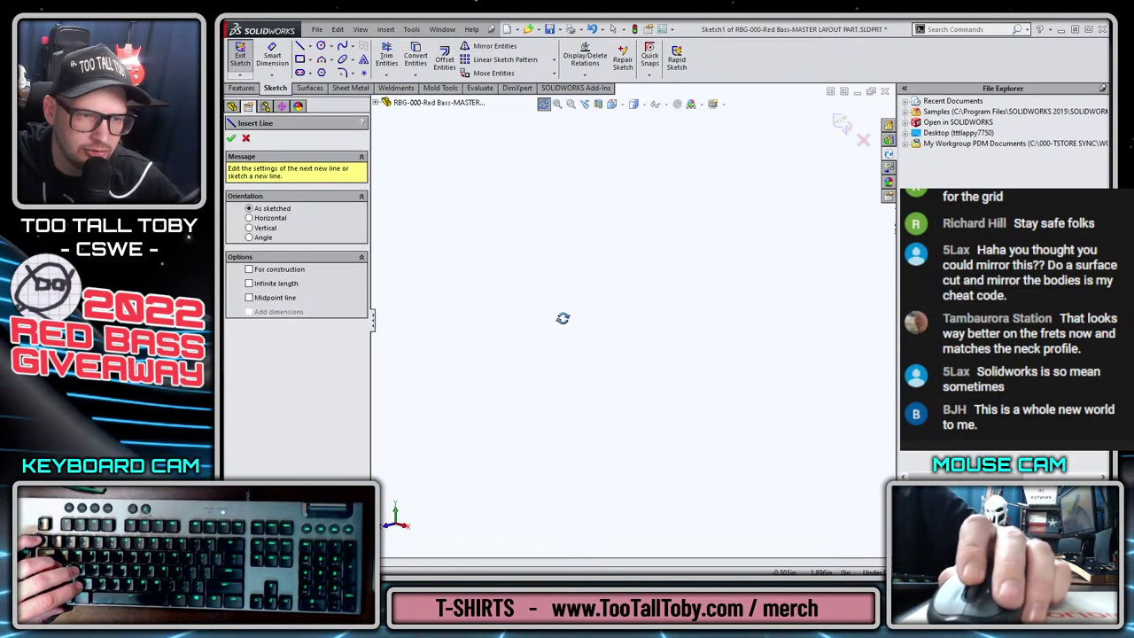
{"action": "left_click", "coordinate": [585, 105]}
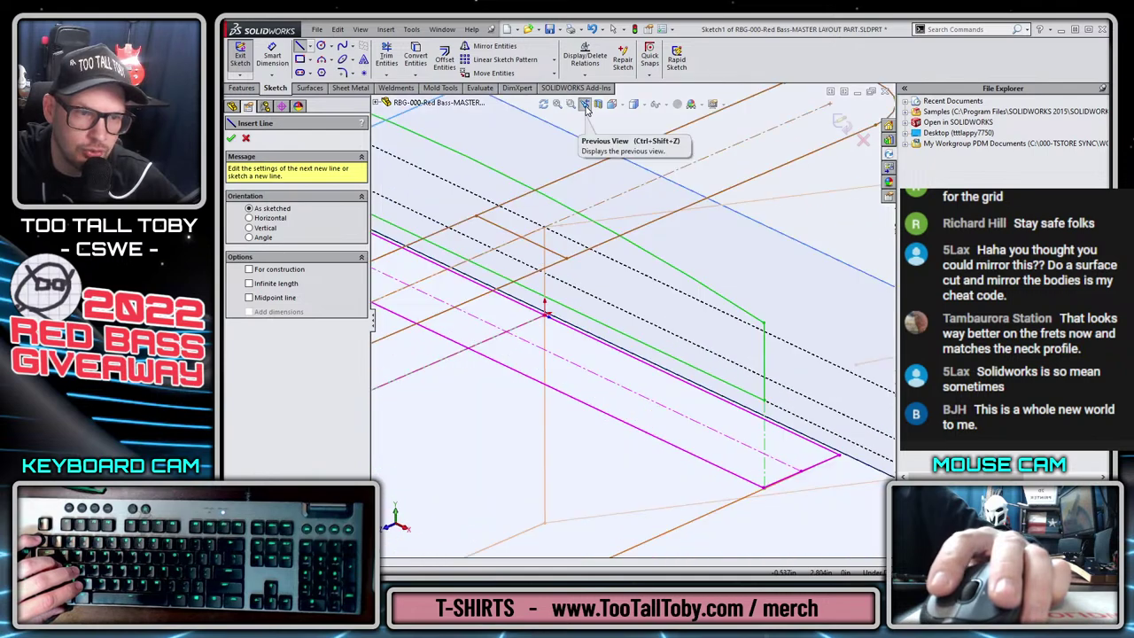
{"action": "left_click", "coordinate": [566, 296]}
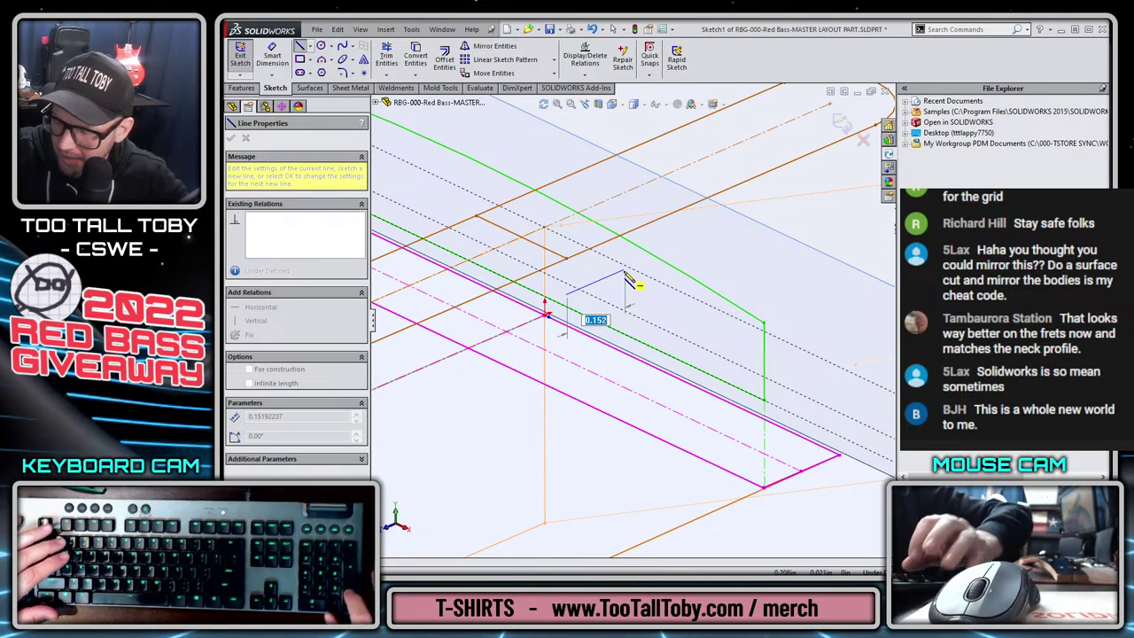
{"action": "type", "text": ".25"}
{"action": "key", "text": "Return"}
{"action": "key", "text": "Escape"}
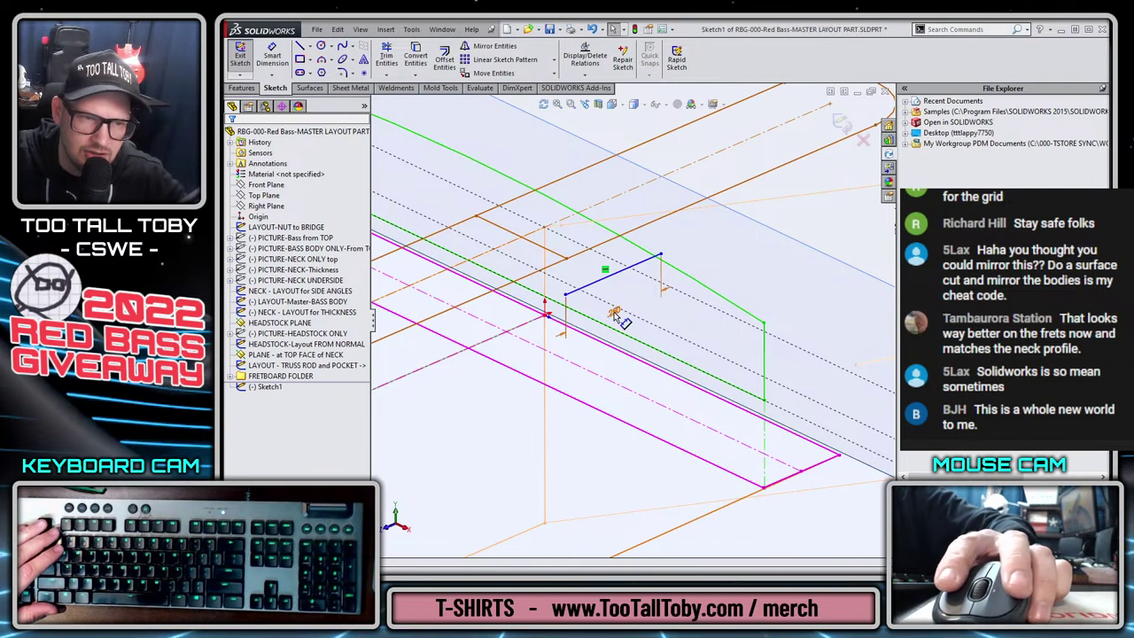
Make the 0.250 dimension driven, align the line end with the nut point and pierce it onto the fretboard top line.
{"action": "right_click", "coordinate": [614, 312]}
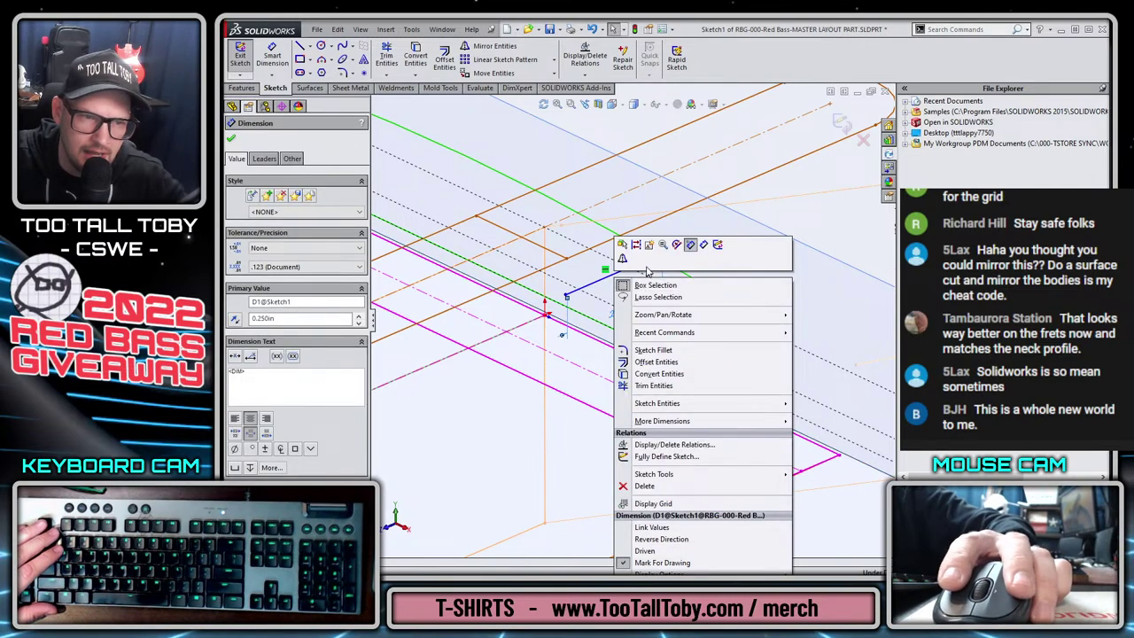
{"action": "left_click", "coordinate": [656, 552]}
{"action": "left_click", "coordinate": [664, 257]}
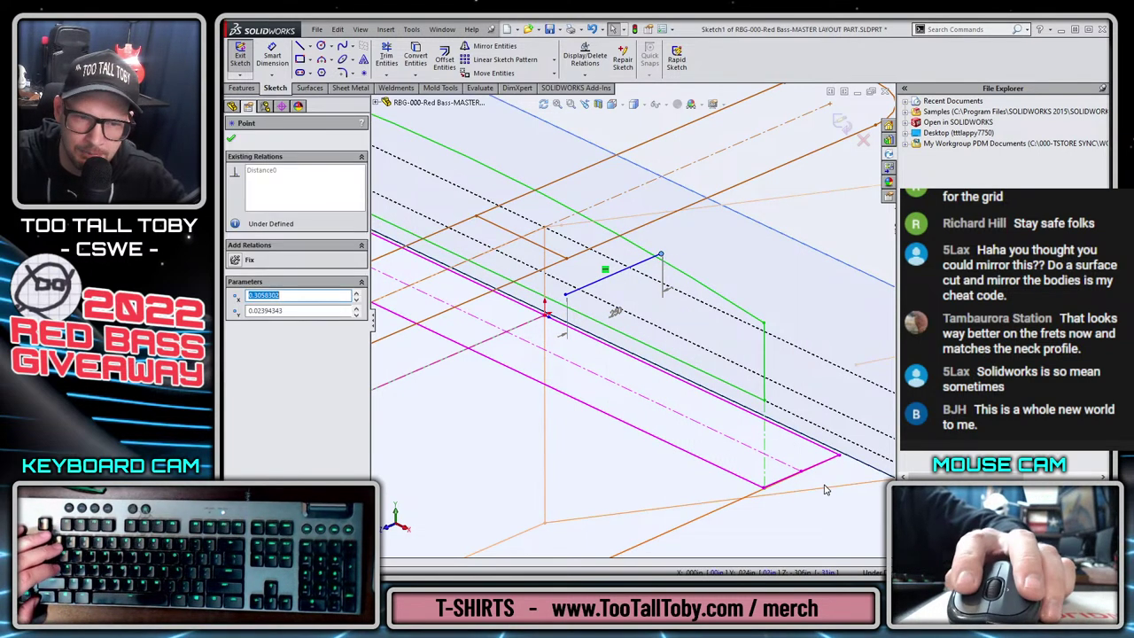
{"action": "left_click", "coordinate": [839, 458], "text": "ctrl"}
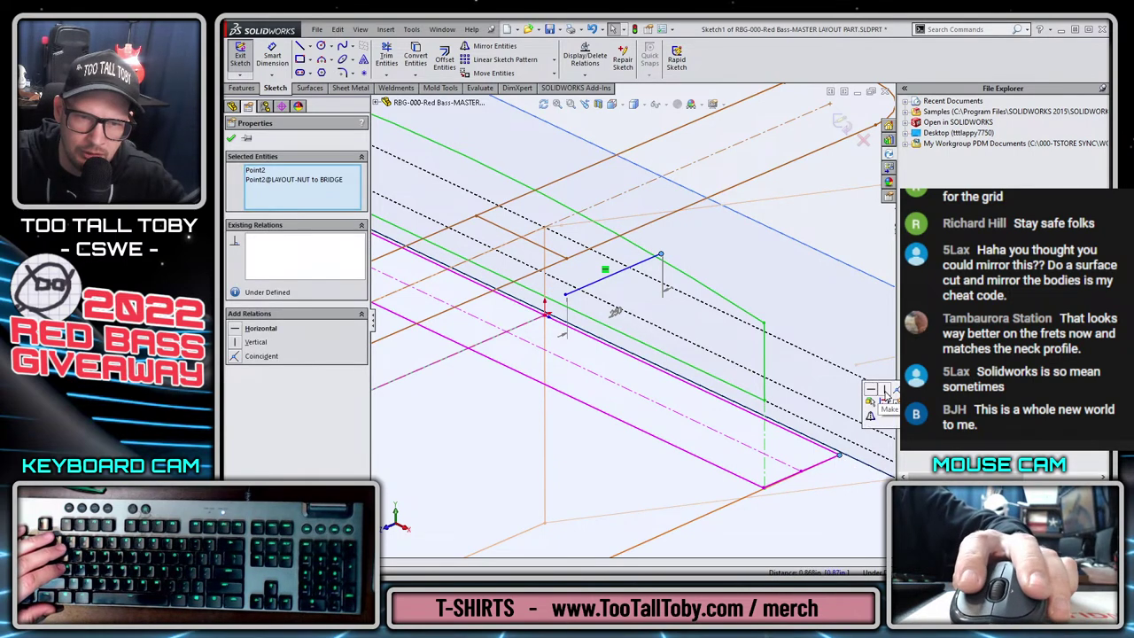
{"action": "left_click", "coordinate": [885, 392]}
{"action": "left_click", "coordinate": [450, 347]}
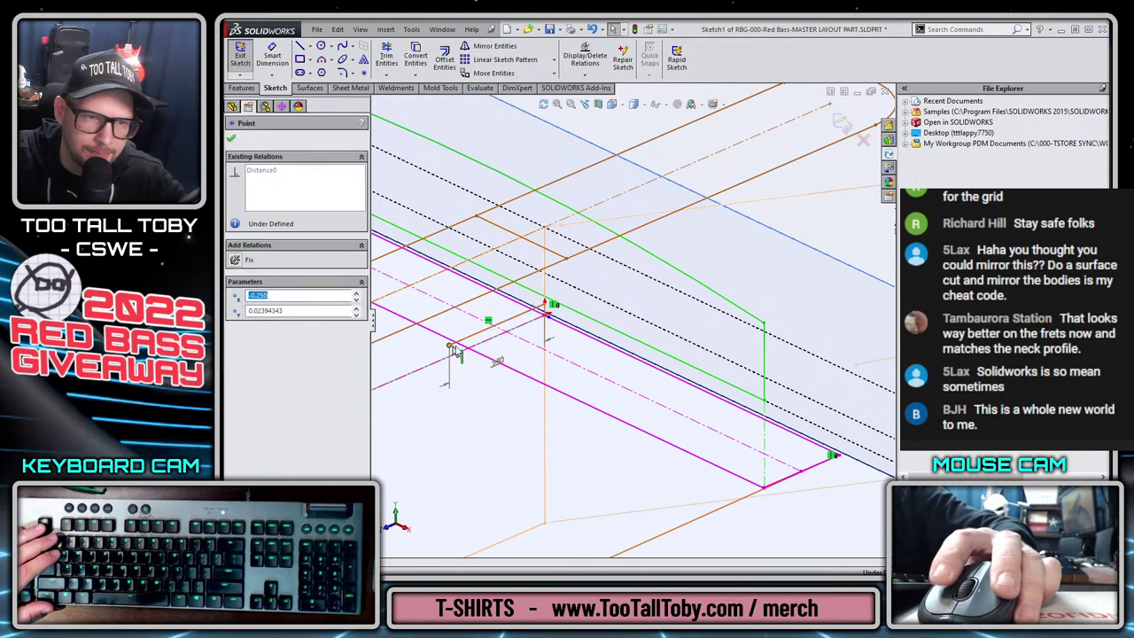
{"action": "left_click", "coordinate": [653, 352], "text": "ctrl"}
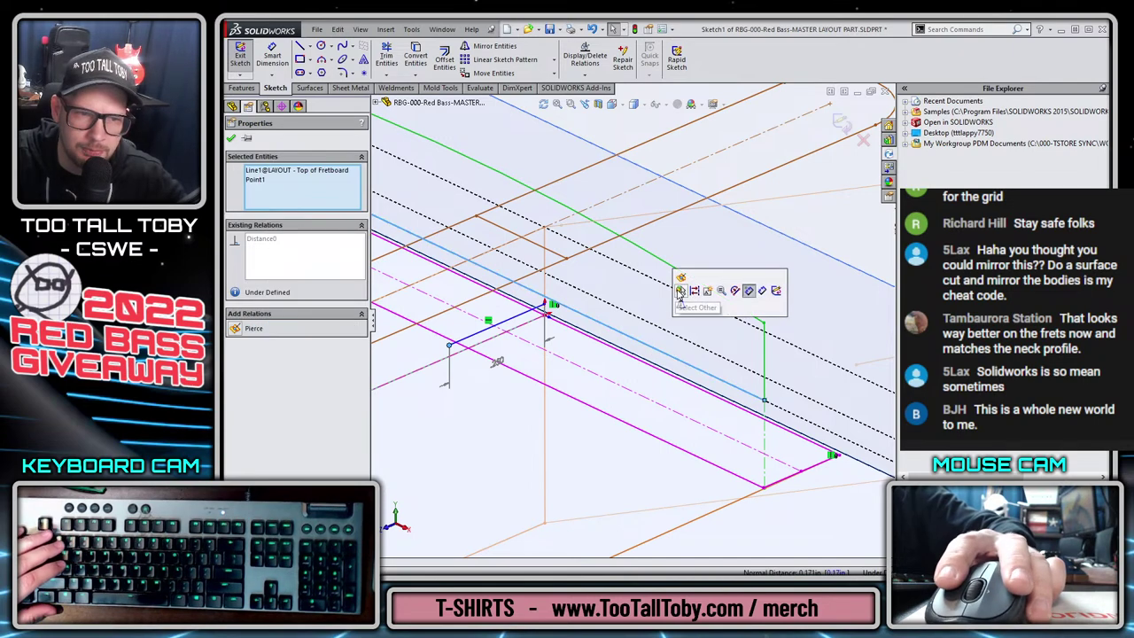
{"action": "left_click", "coordinate": [681, 286]}
{"action": "key", "text": "Escape"}
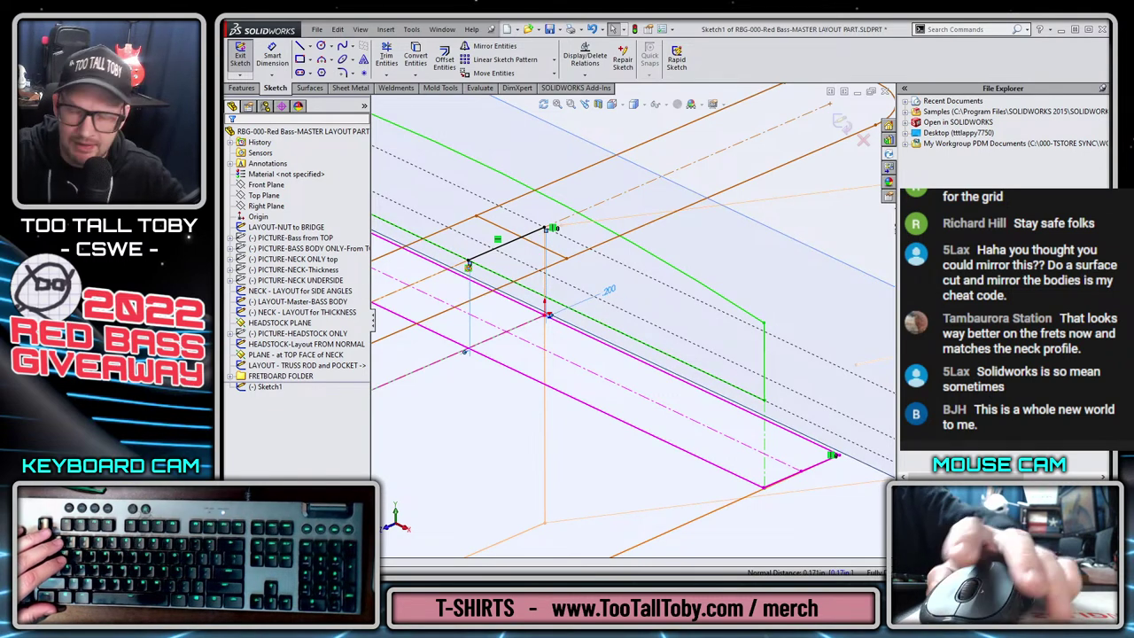
Edit the short line's dimension to 0.200 in.
{"action": "left_click", "coordinate": [610, 291]}
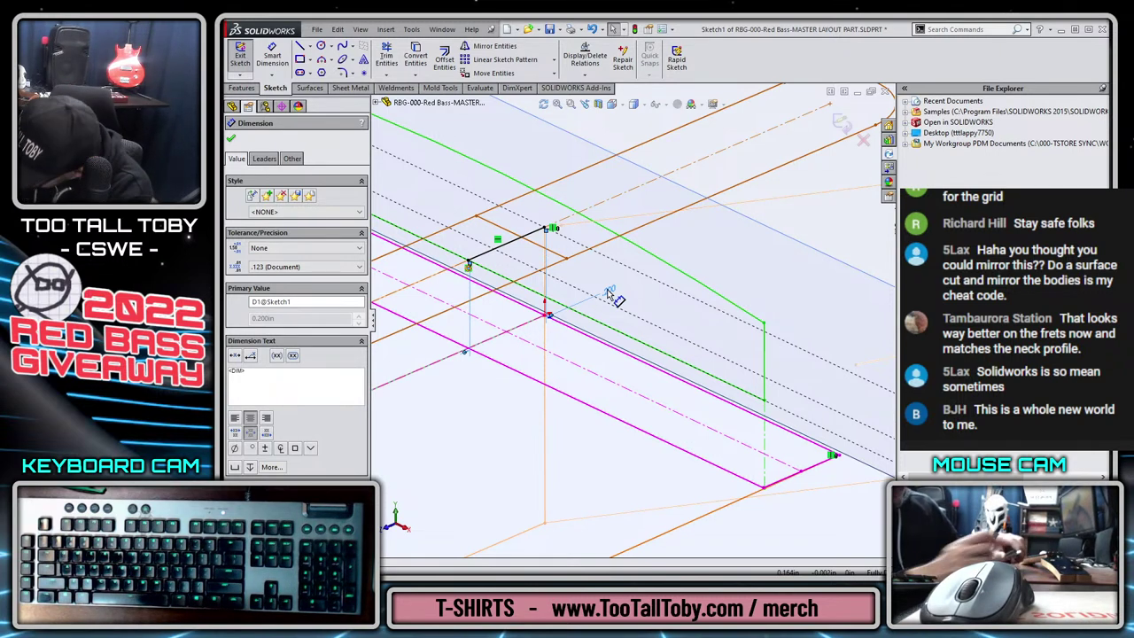
{"action": "scroll", "coordinate": [628, 180], "scroll_direction": "up", "scroll_amount": 3, "text": "shift"}
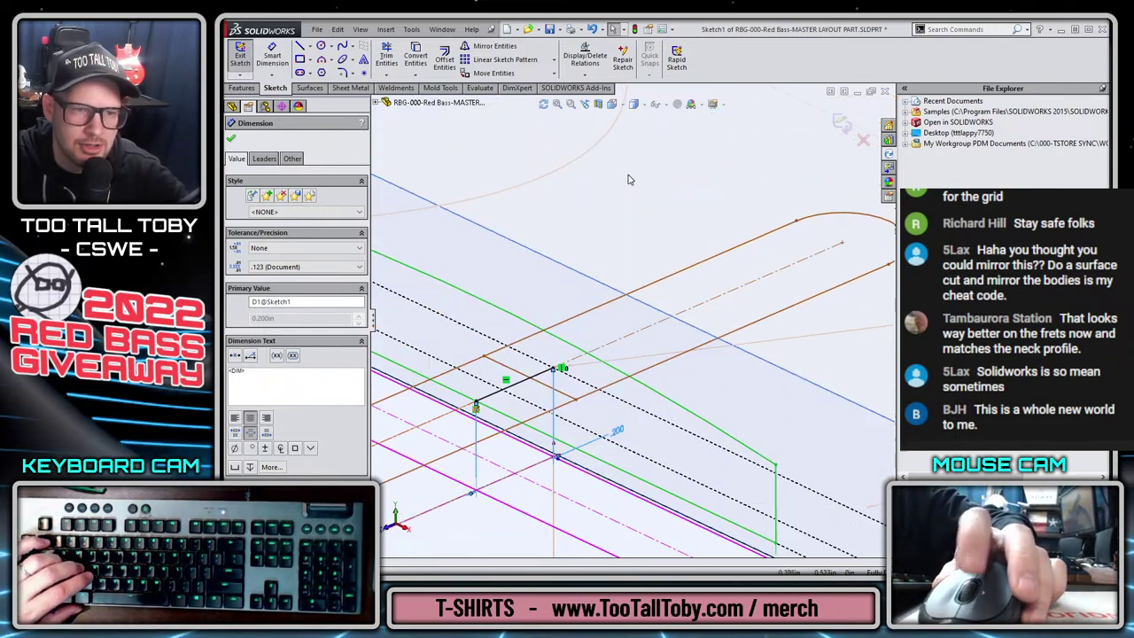
{"action": "key", "text": "s"}
{"action": "left_click", "coordinate": [633, 197]}
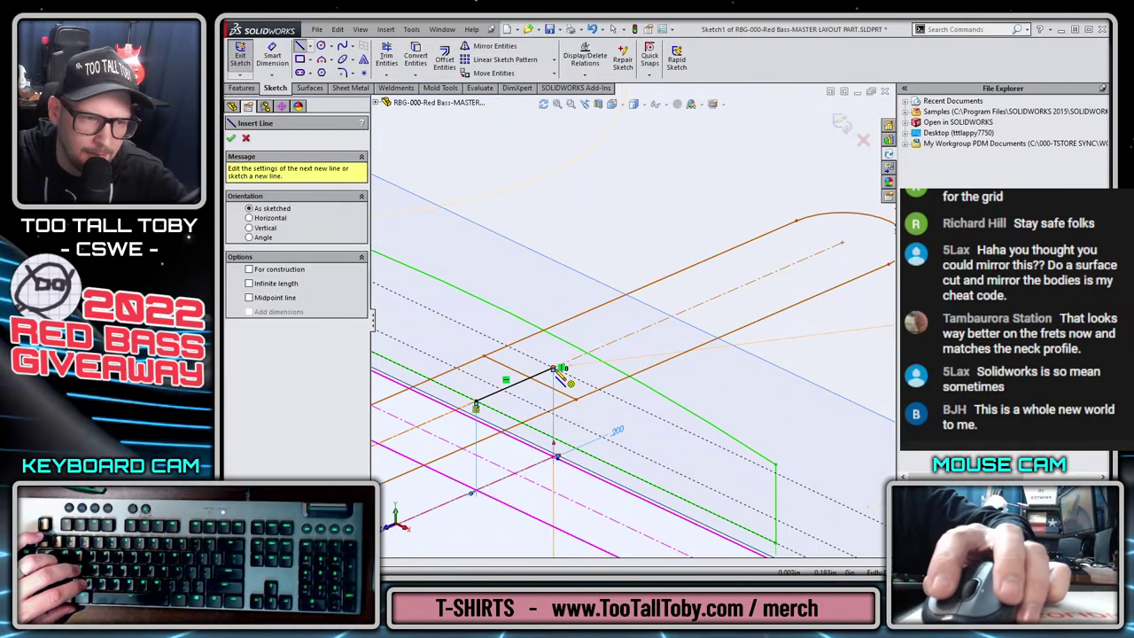
Draw the nut's vertical edge and a tangent-arc rounded top.
{"action": "left_click", "coordinate": [555, 368]}
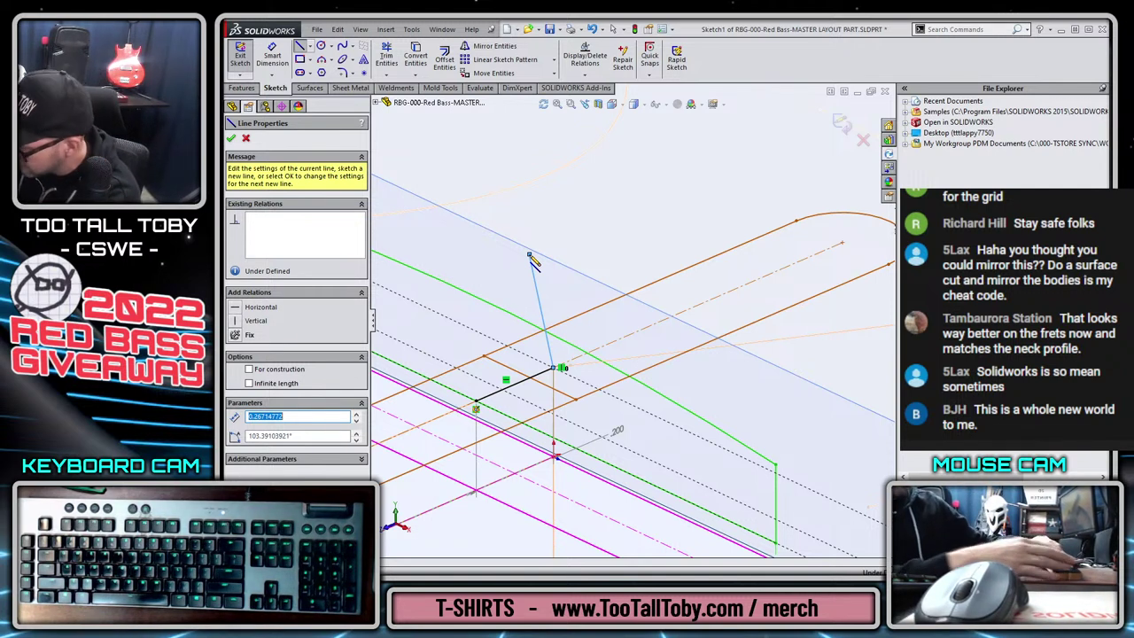
{"action": "key", "text": "l"}
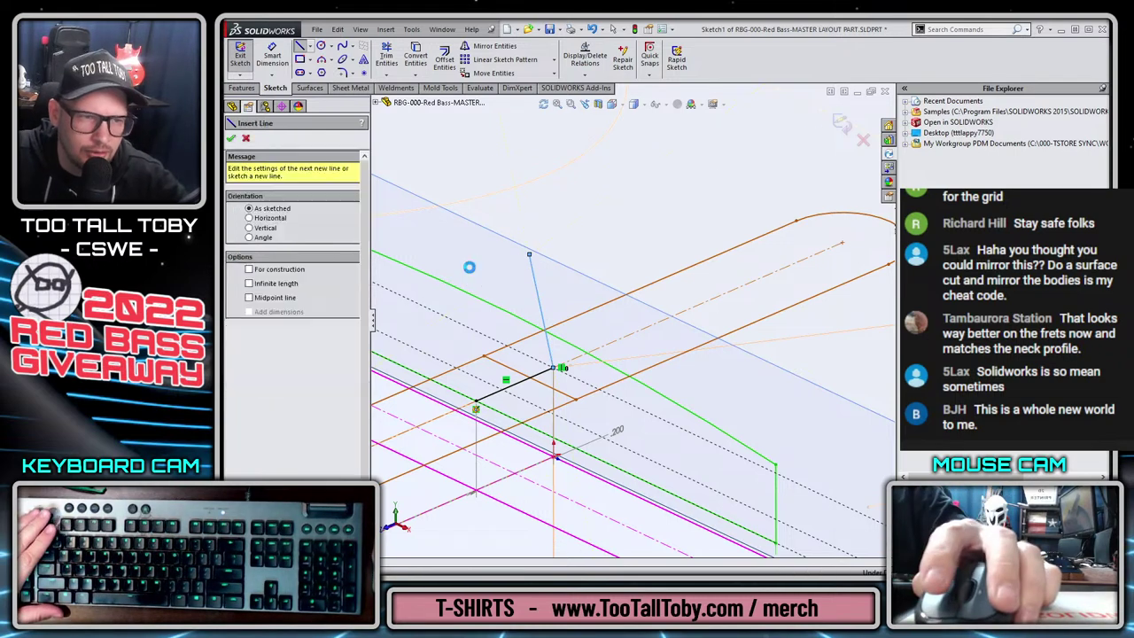
{"action": "key", "text": "Escape"}
{"action": "left_click", "coordinate": [469, 267]}
{"action": "key", "text": "l"}
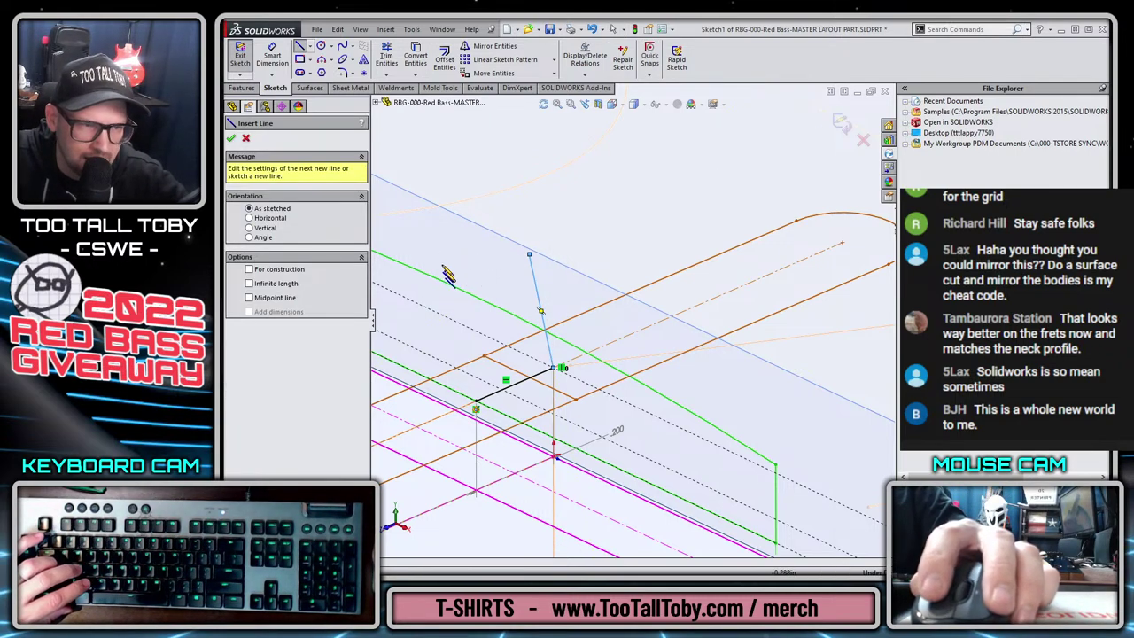
{"action": "left_click", "coordinate": [476, 408]}
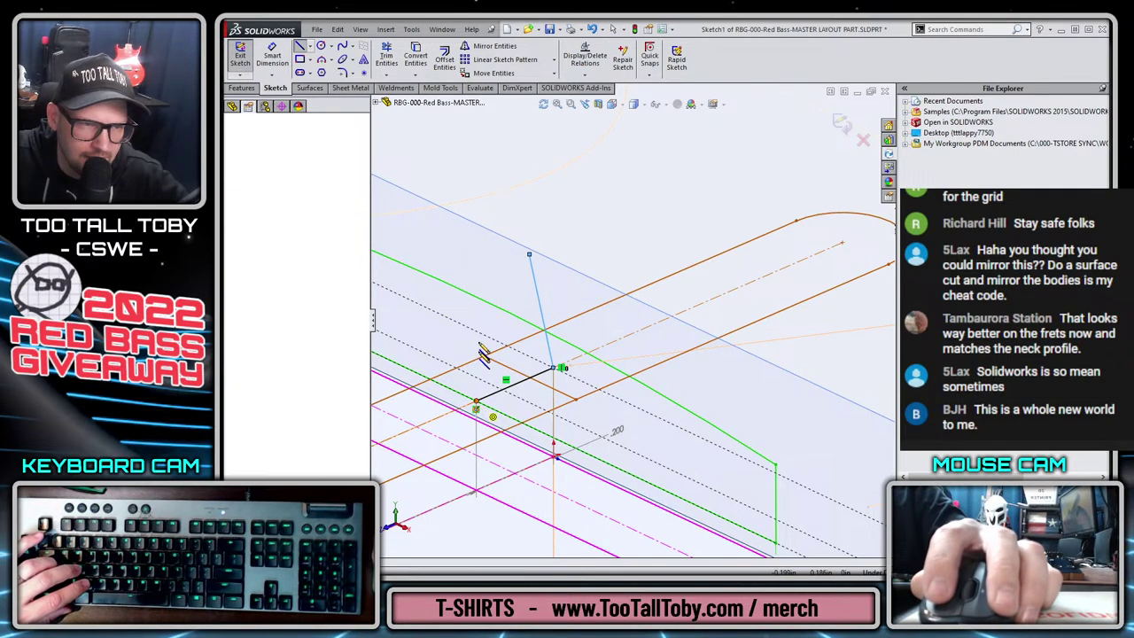
{"action": "left_click", "coordinate": [476, 240]}
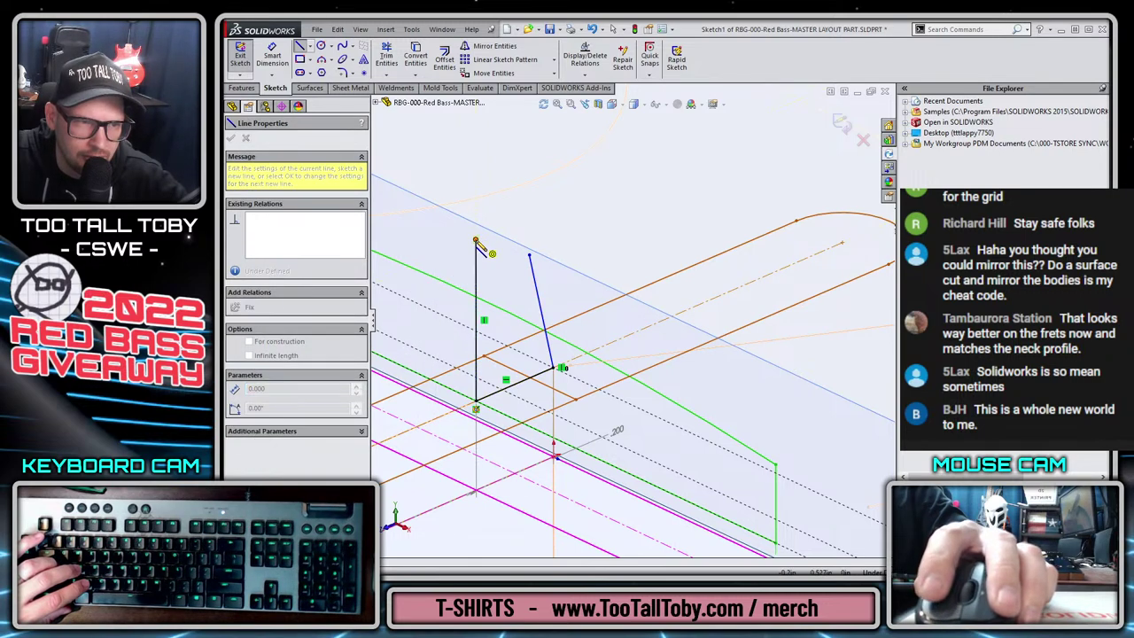
{"action": "key", "text": "a"}
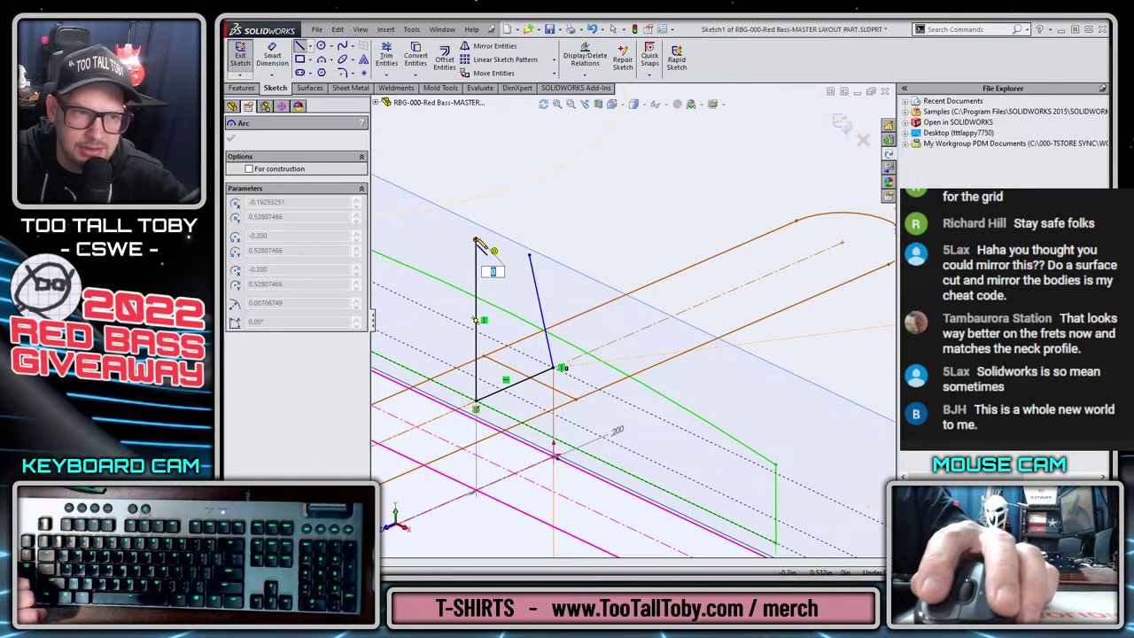
{"action": "left_click", "coordinate": [530, 257]}
{"action": "key", "text": "Escape"}
{"action": "left_click", "coordinate": [477, 241]}
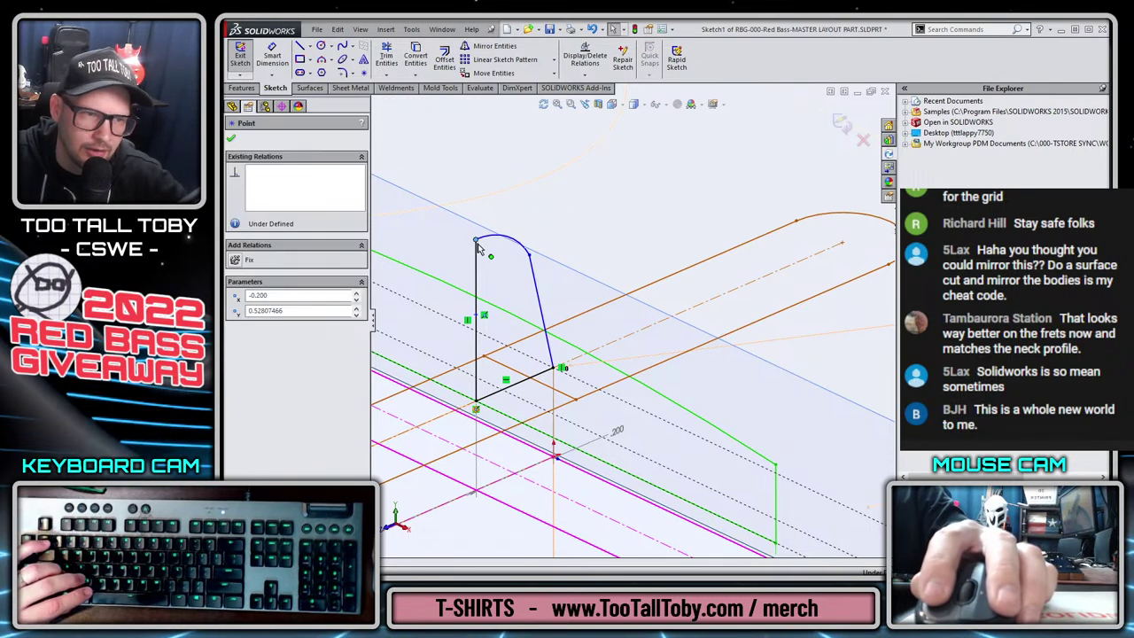
{"action": "left_click_drag", "start_coordinate": [477, 247], "coordinate": [542, 249]}
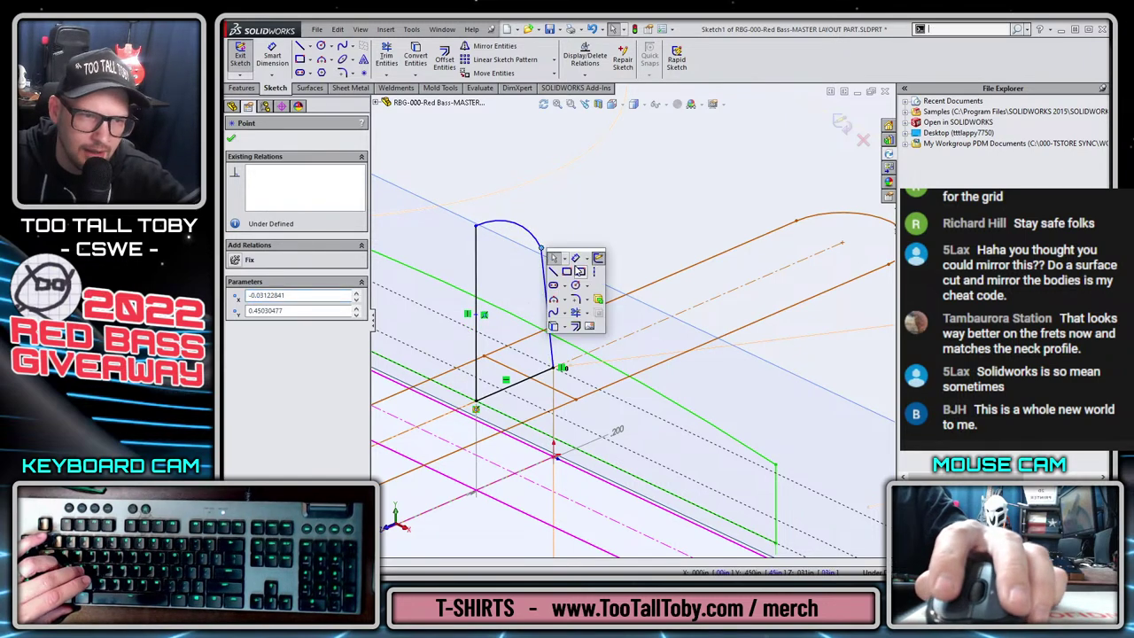
{"action": "key", "text": "Escape"}
Dimension the vertical edge at 0.330 in high and the profile width at 0.260 in.
{"action": "left_click", "coordinate": [477, 227]}
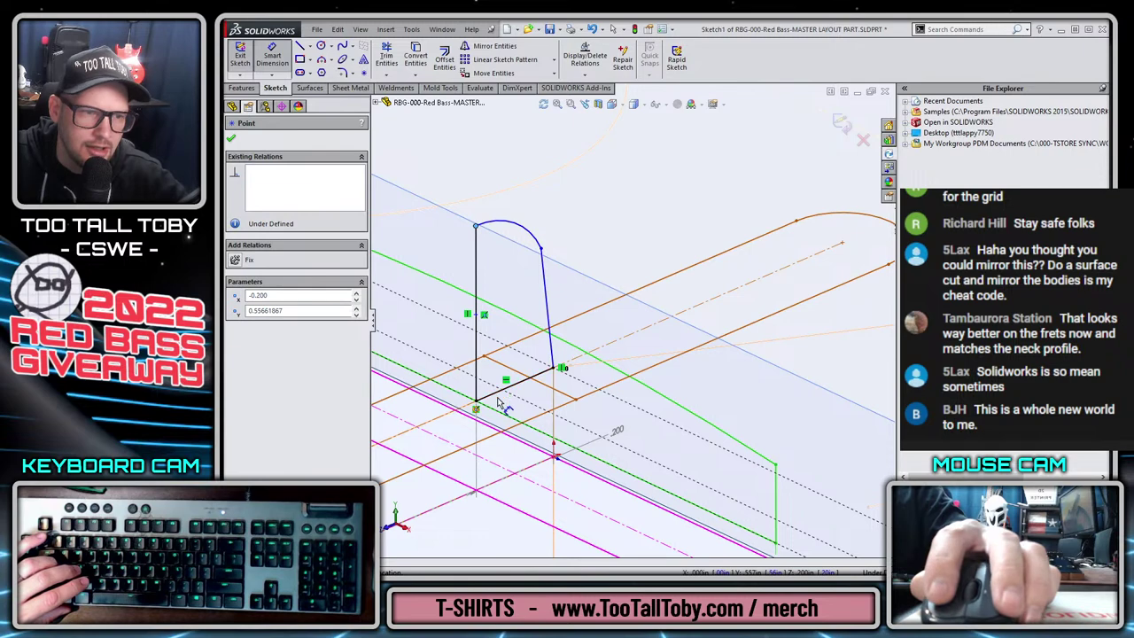
{"action": "left_click", "coordinate": [476, 407]}
{"action": "left_click", "coordinate": [434, 333]}
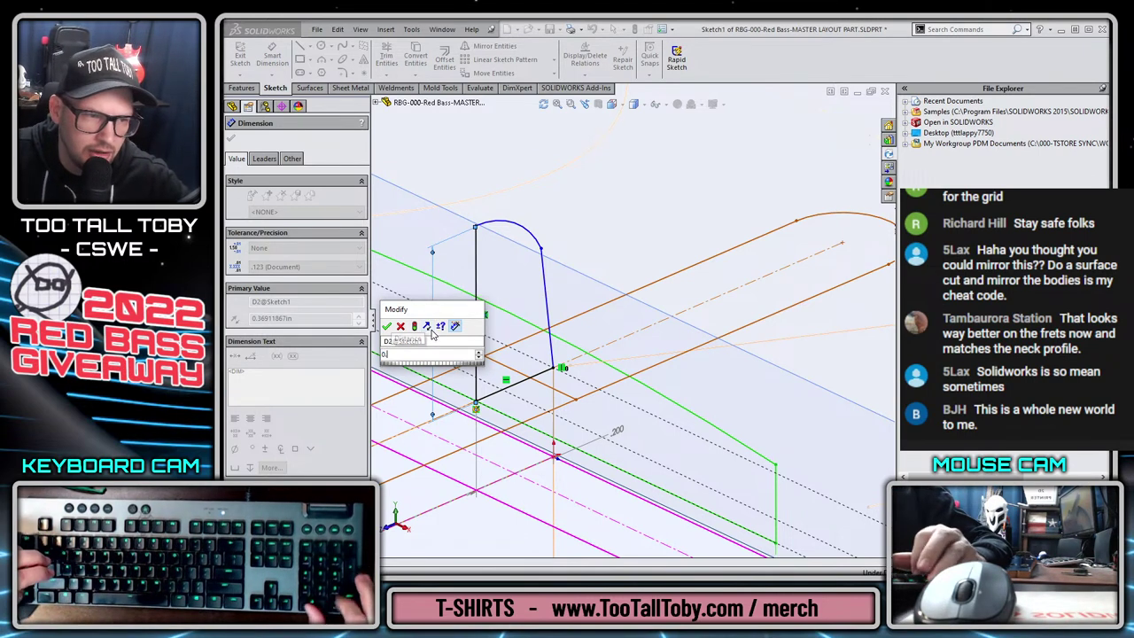
{"action": "type", "text": ".33"}
{"action": "key", "text": "Return"}
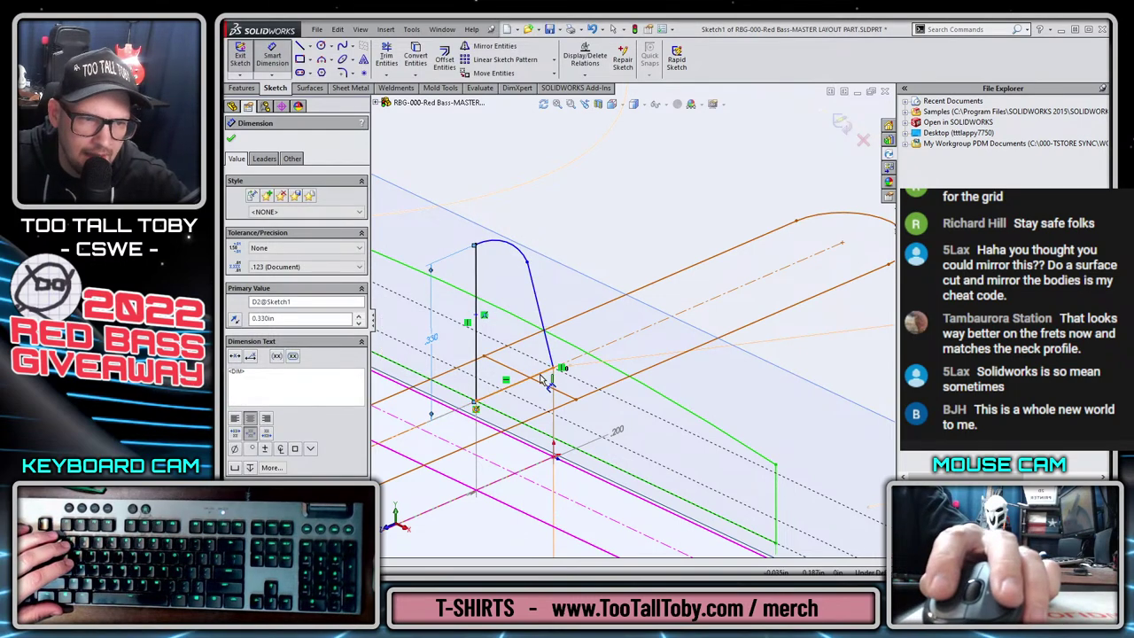
{"action": "left_click", "coordinate": [551, 365]}
{"action": "left_click", "coordinate": [527, 262]}
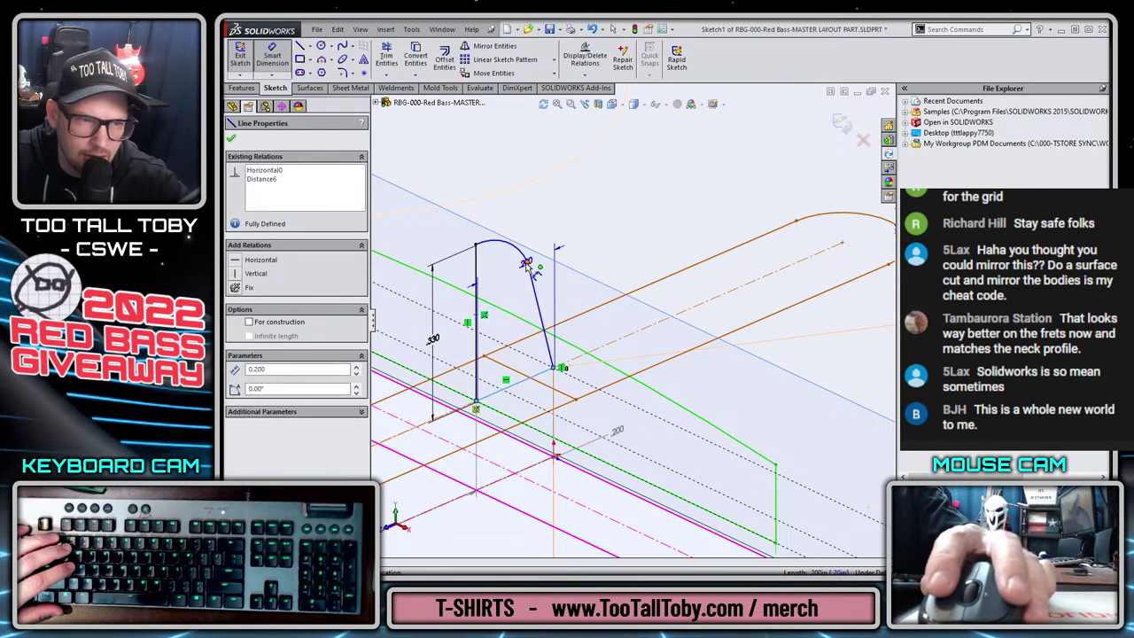
{"action": "left_click", "coordinate": [595, 274]}
{"action": "type", "text": "0.26"}
{"action": "key", "text": "Return"}
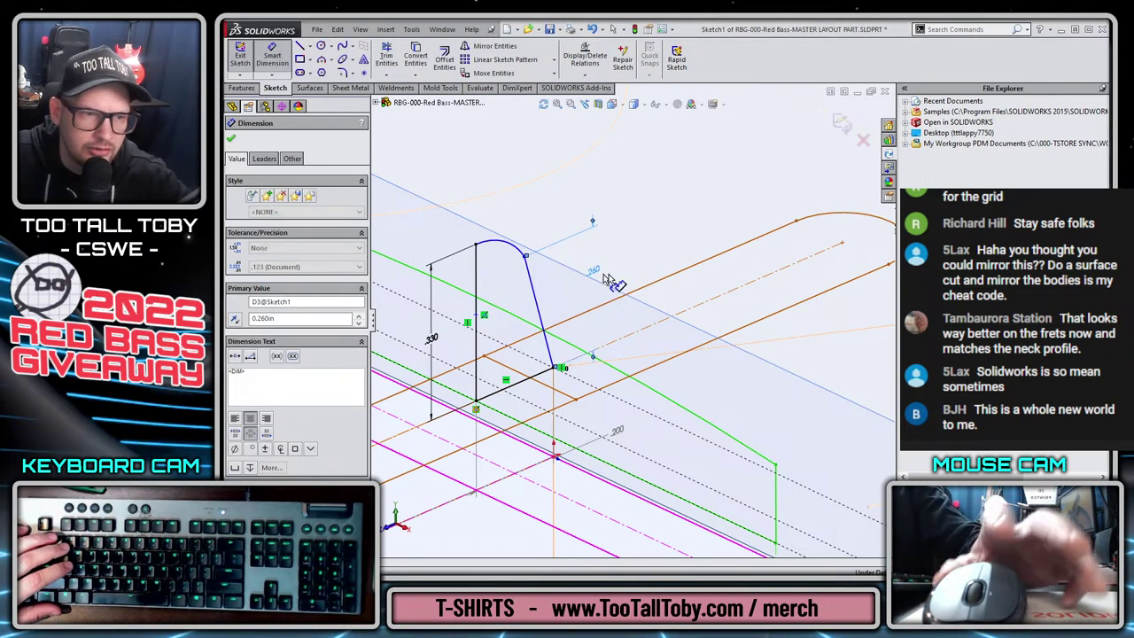
Dimension the slanted side's angle at 10°.
{"action": "left_click", "coordinate": [553, 335]}
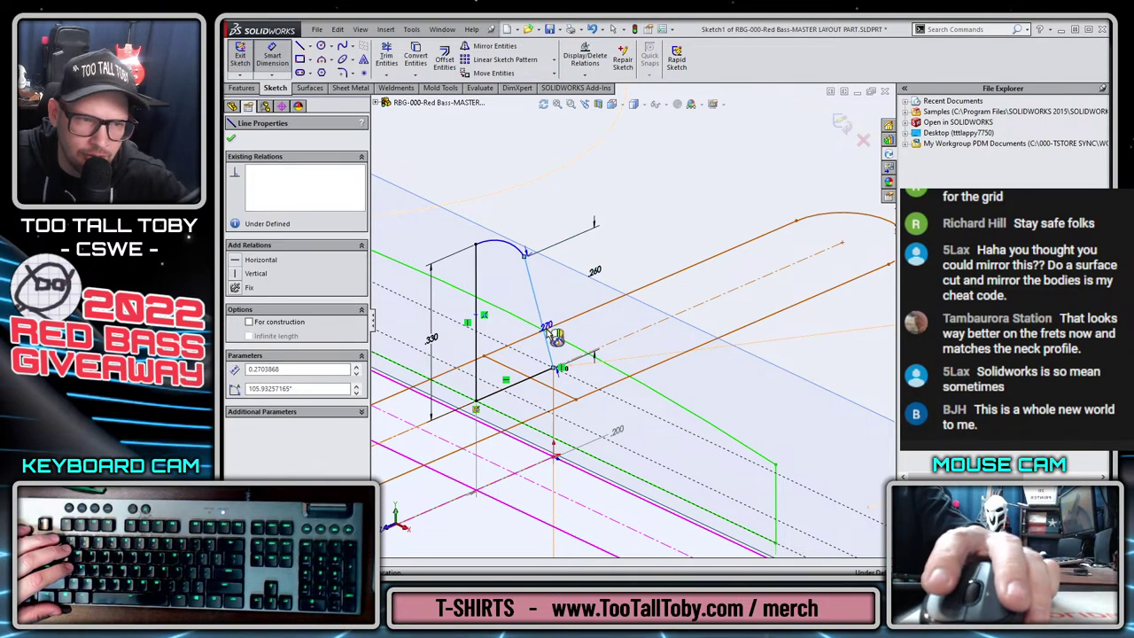
{"action": "left_click", "coordinate": [558, 367]}
{"action": "key", "text": "d"}
{"action": "left_click", "coordinate": [545, 319]}
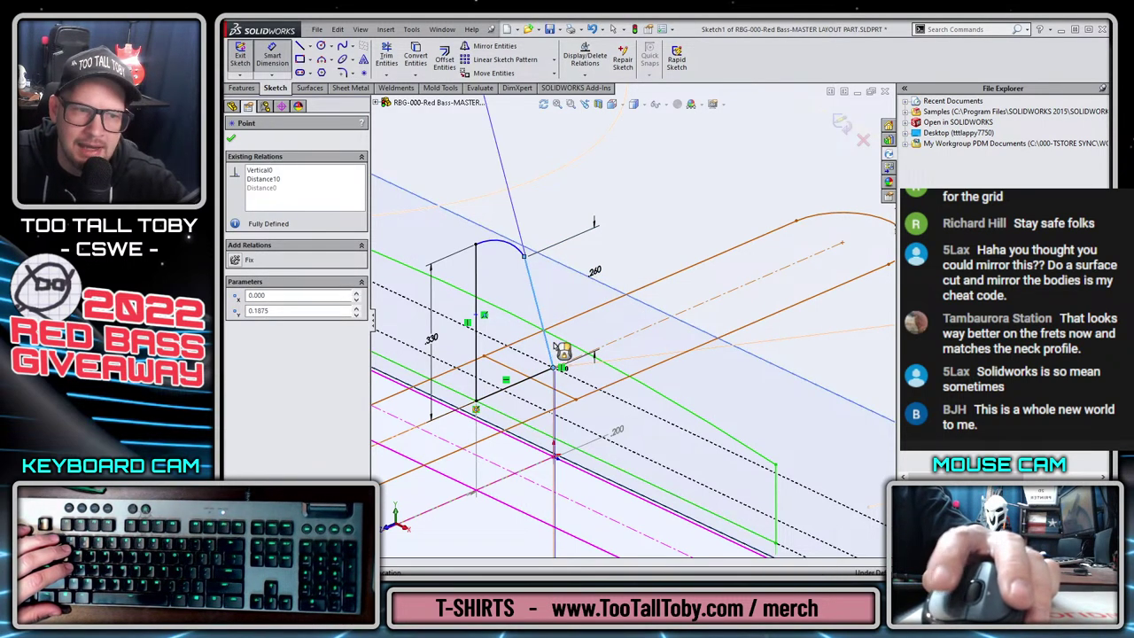
{"action": "left_click", "coordinate": [476, 293]}
{"action": "left_click", "coordinate": [539, 226]}
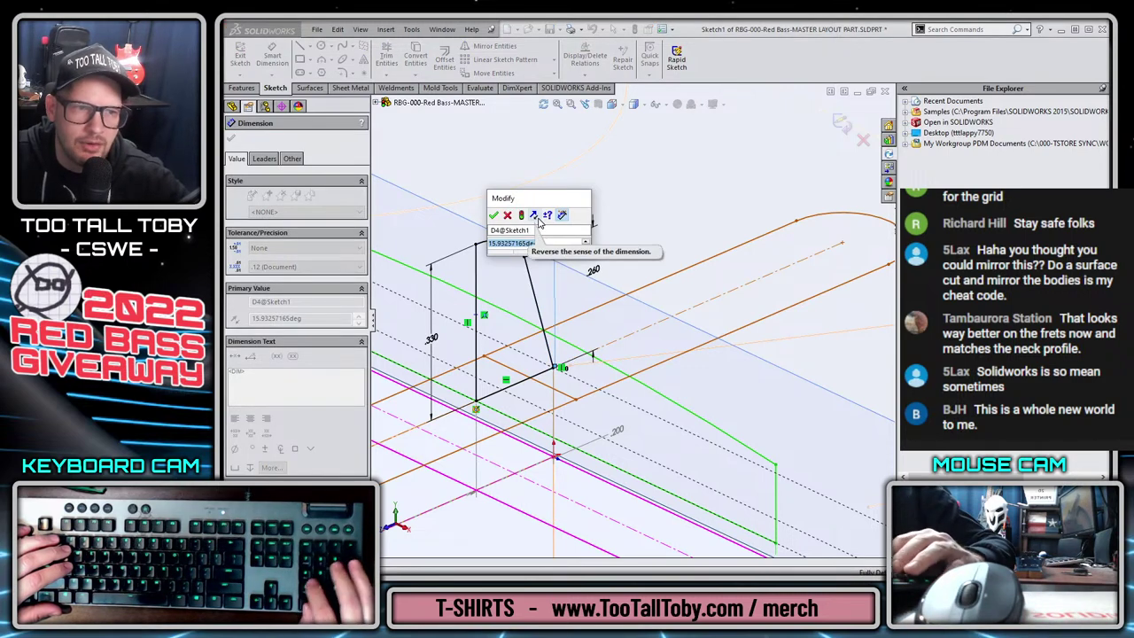
{"action": "type", "text": "10"}
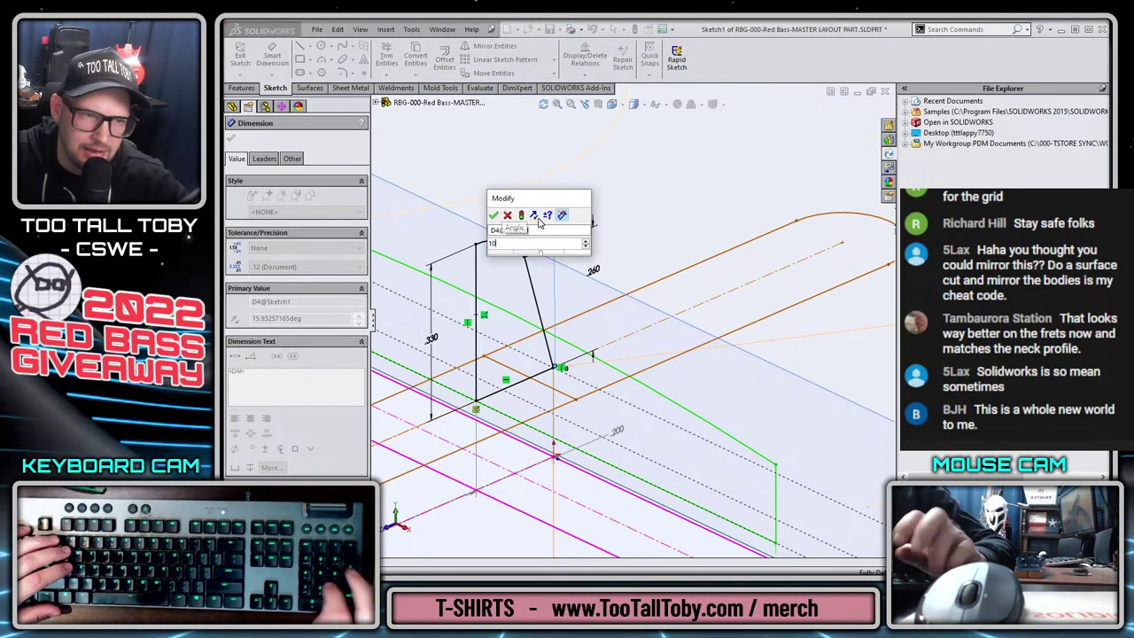
{"action": "key", "text": "Return"}
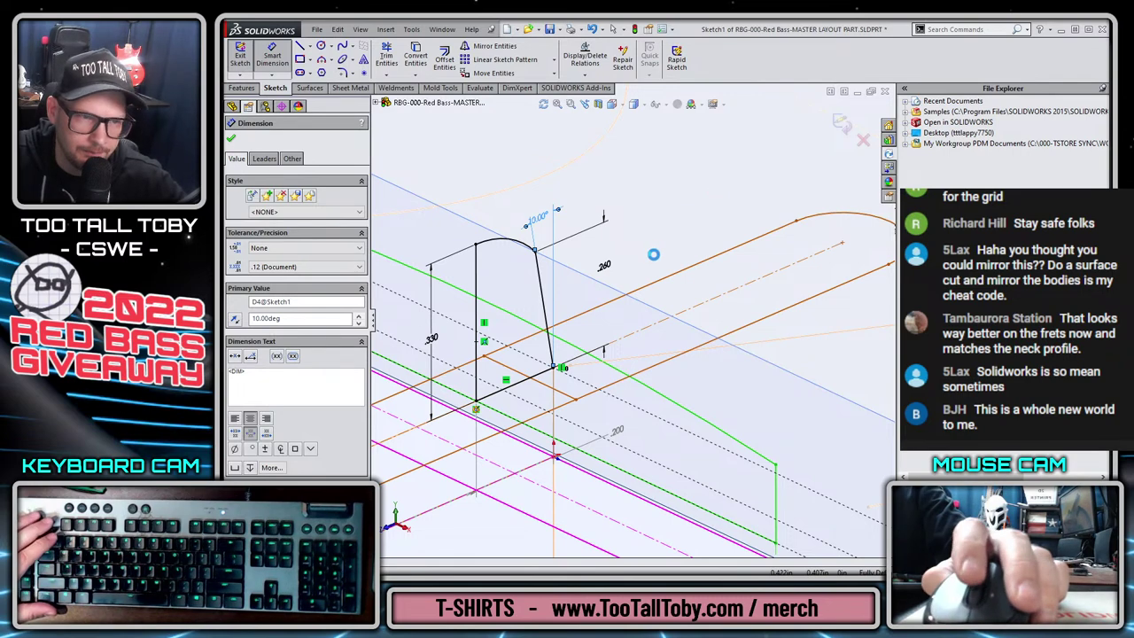
{"action": "key", "text": "Escape"}
Change the width dimension from 0.260 to 0.280 in.
{"action": "scroll", "coordinate": [651, 235], "scroll_direction": "down", "scroll_amount": 2}
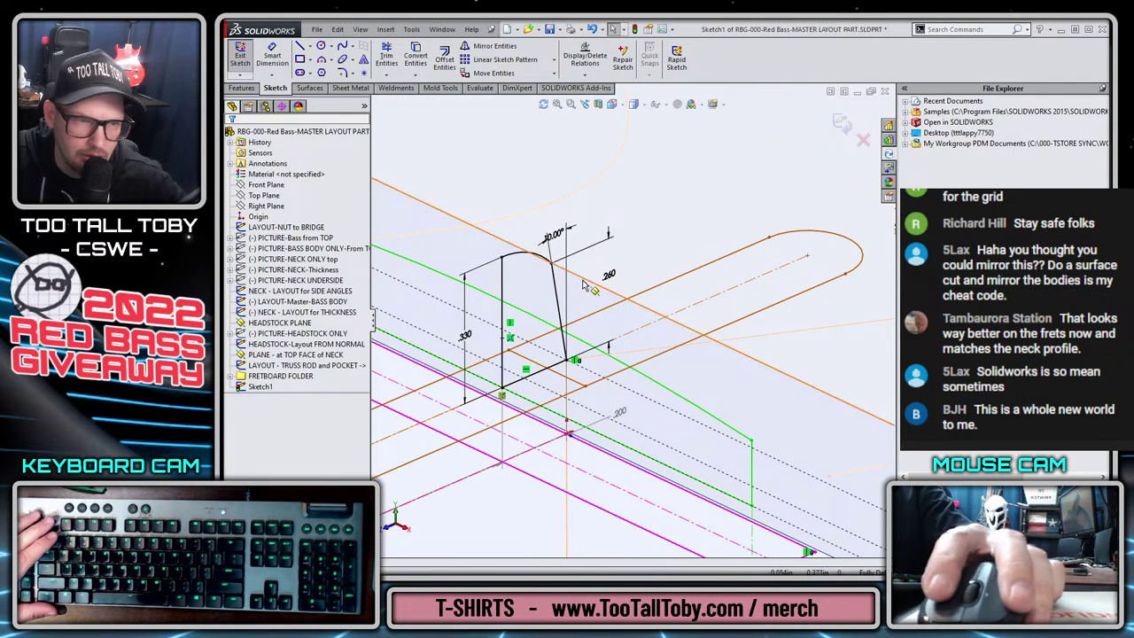
{"action": "double_click", "coordinate": [611, 275]}
{"action": "type", "text": ".28"}
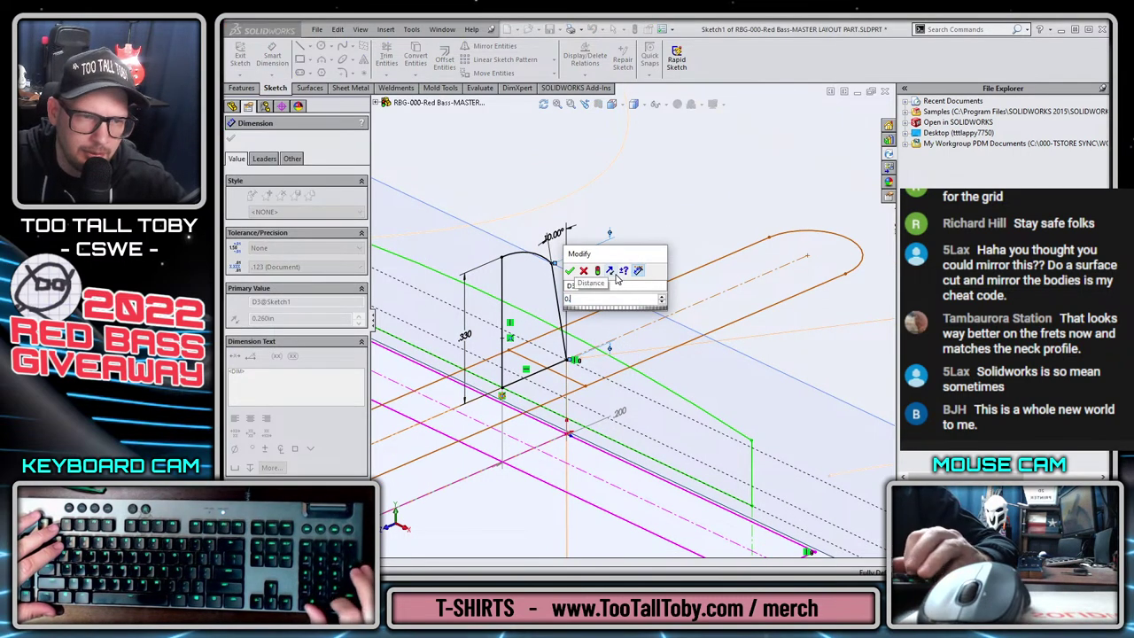
{"action": "key", "text": "Return"}
{"action": "key", "text": "Escape"}
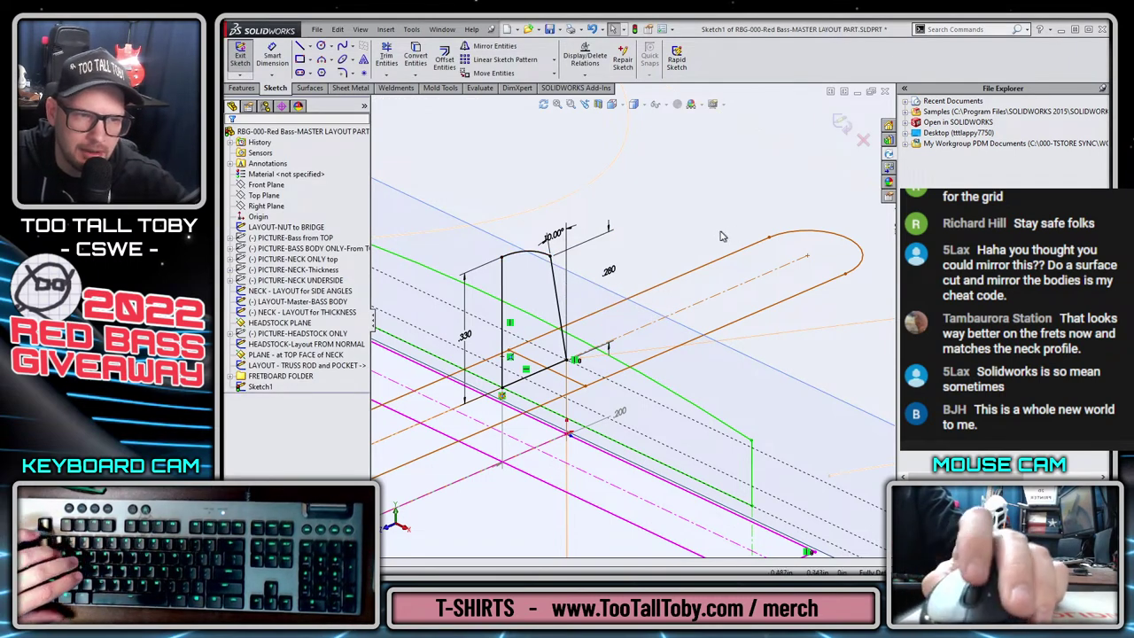
{"action": "scroll", "coordinate": [532, 266], "scroll_direction": "down", "scroll_amount": 3}
Close the nut sketch, colour it magenta and rename it 'LAYOUT - NUT from SIDE'.
{"action": "left_click", "coordinate": [841, 122]}
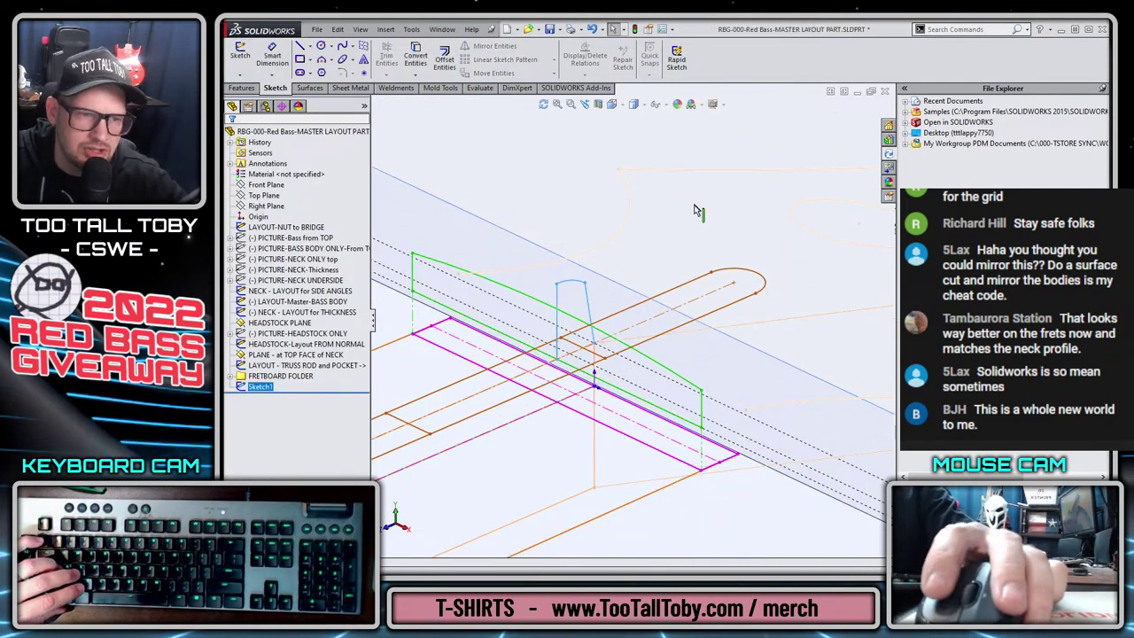
{"action": "right_click", "coordinate": [256, 390]}
{"action": "left_click", "coordinate": [324, 450]}
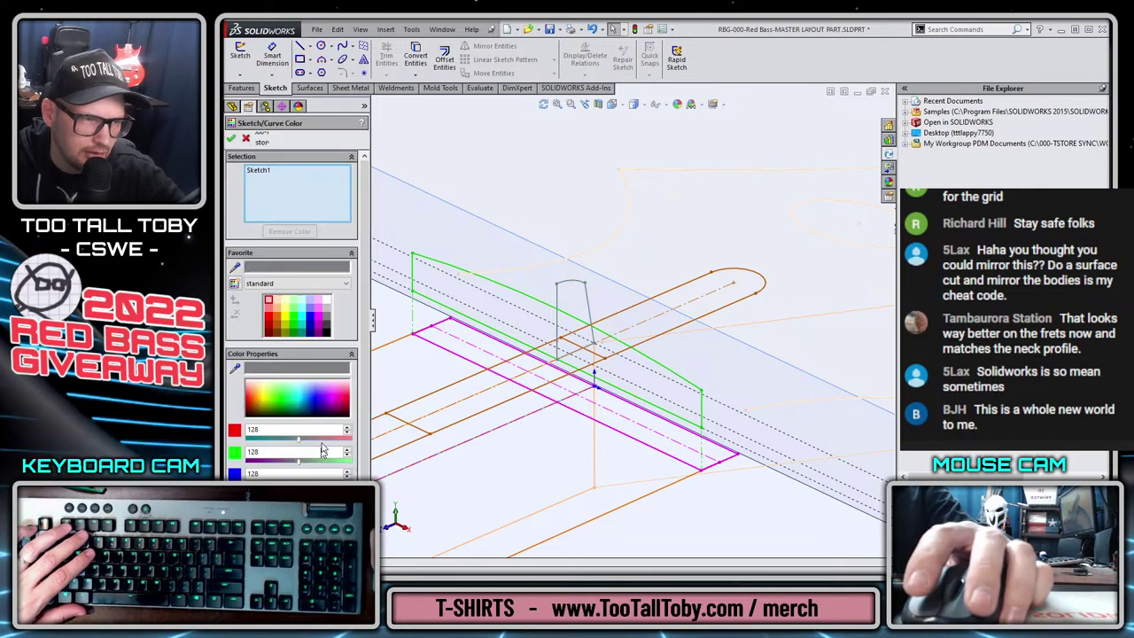
{"action": "left_click", "coordinate": [320, 322]}
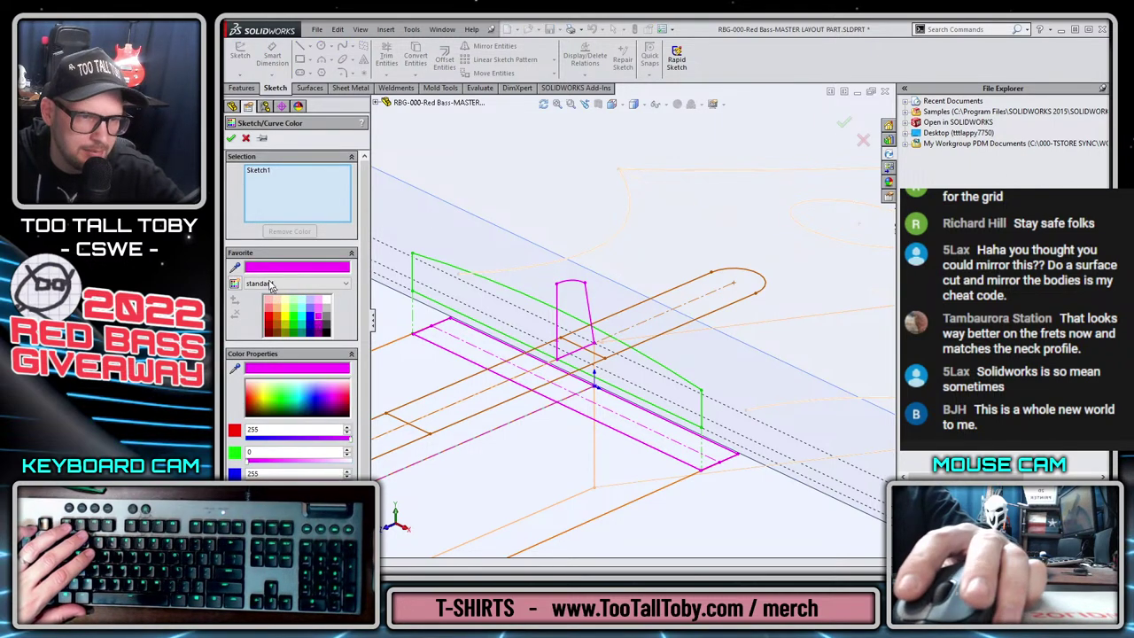
{"action": "left_click", "coordinate": [230, 137]}
{"action": "left_click", "coordinate": [260, 386]}
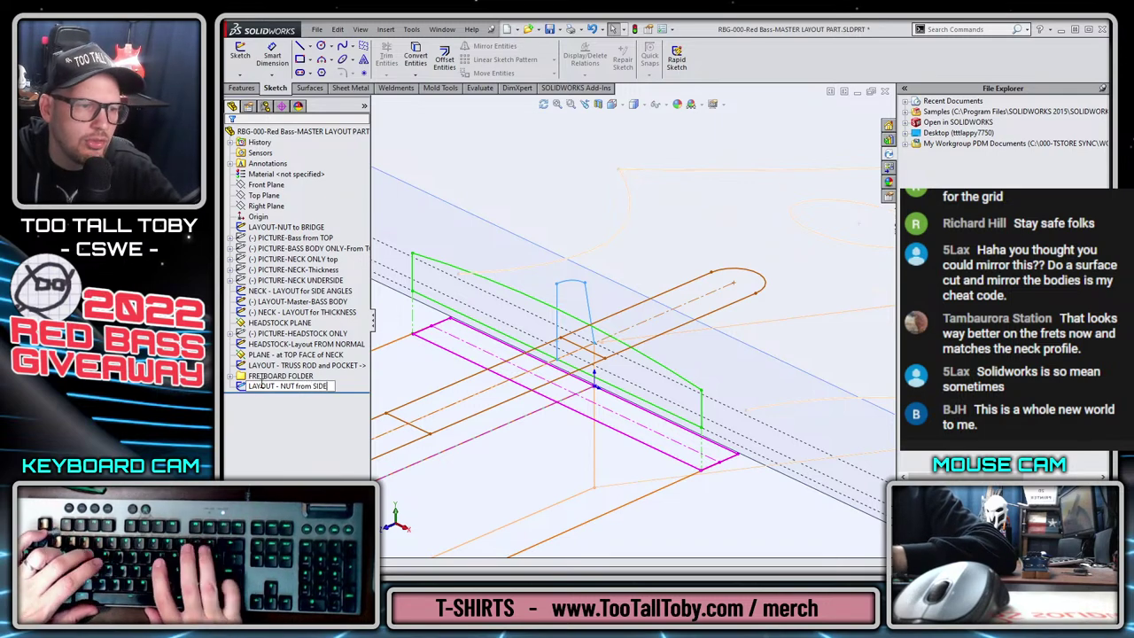
{"action": "key", "text": "Return"}
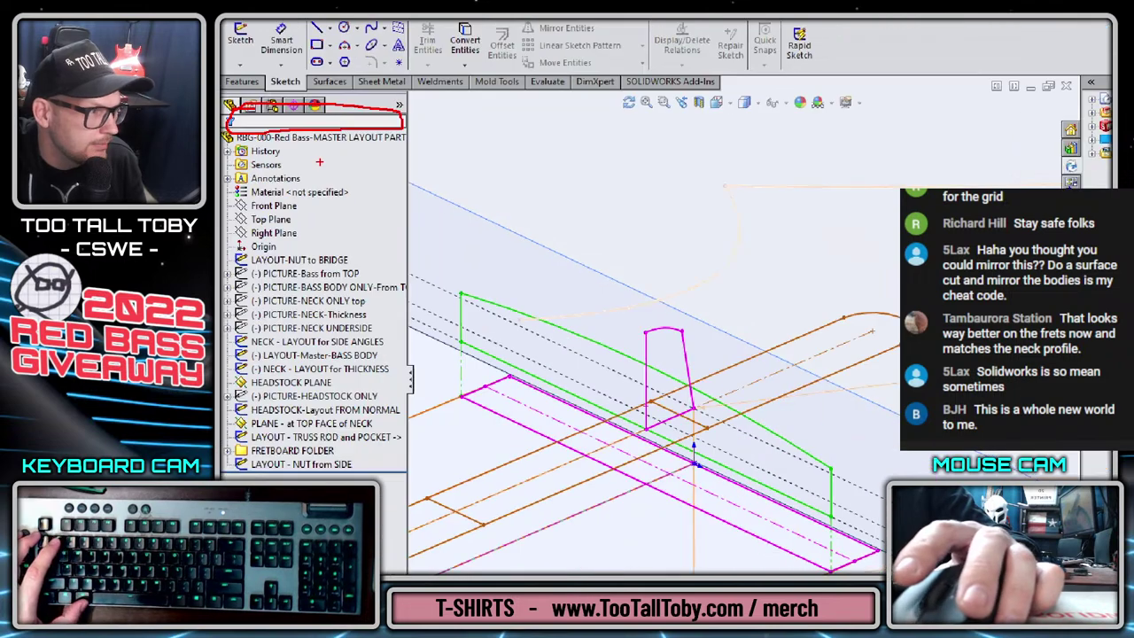
Filter the feature tree for 'NUT' and select the LAYOUT-NUT to BRIDGE and LAYOUT - NUT from SIDE sketches.
{"action": "type", "text": "NUT"}
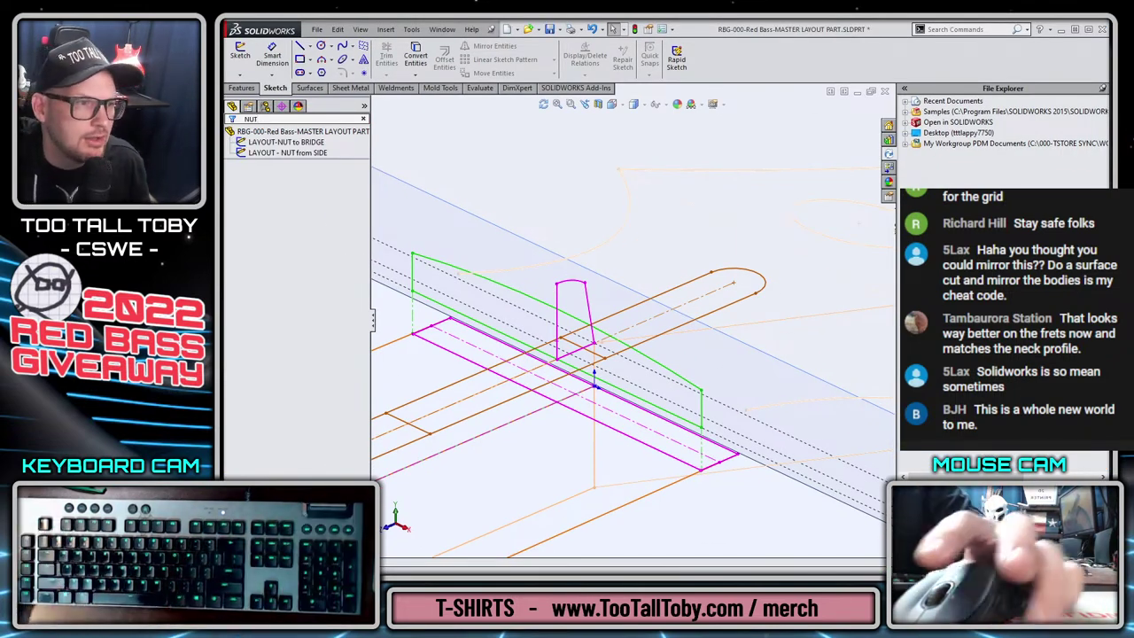
{"action": "left_click", "coordinate": [285, 142]}
{"action": "left_click", "coordinate": [284, 153], "text": "ctrl"}
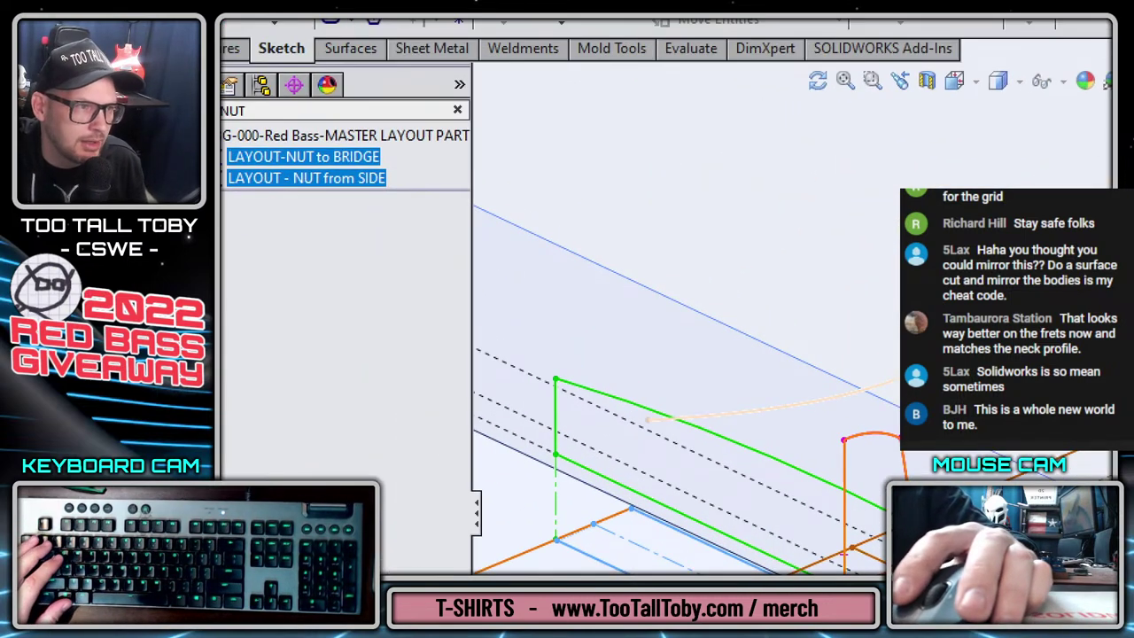
{"action": "left_click_drag", "start_coordinate": [223, 159], "coordinate": [431, 159]}
{"action": "left_click_drag", "start_coordinate": [229, 188], "coordinate": [442, 189]}
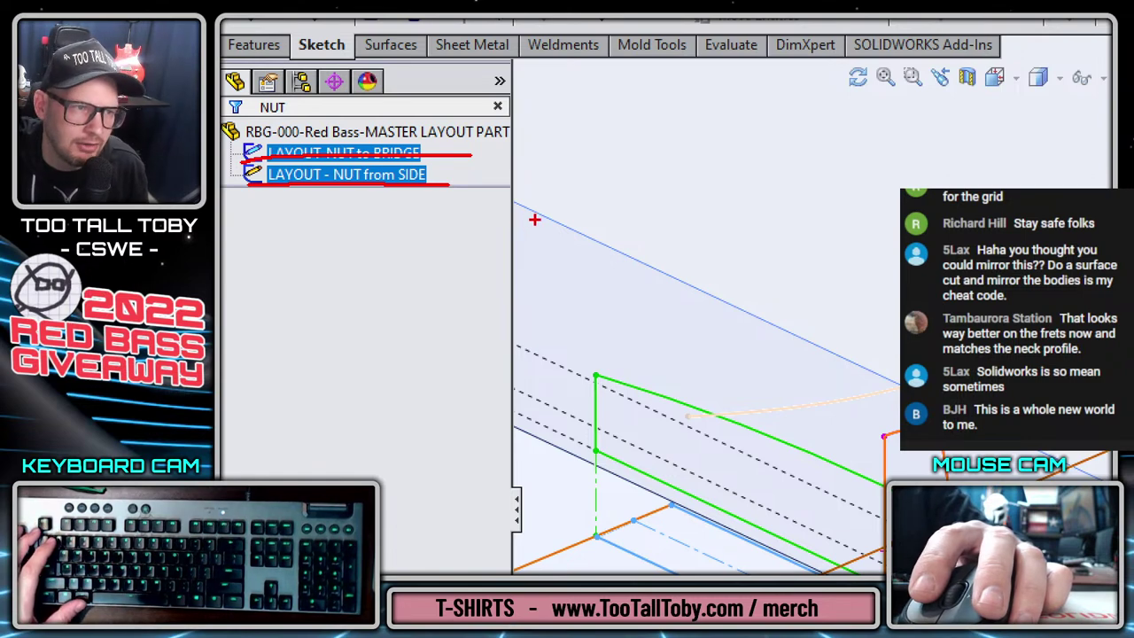
{"action": "key", "text": "Escape"}
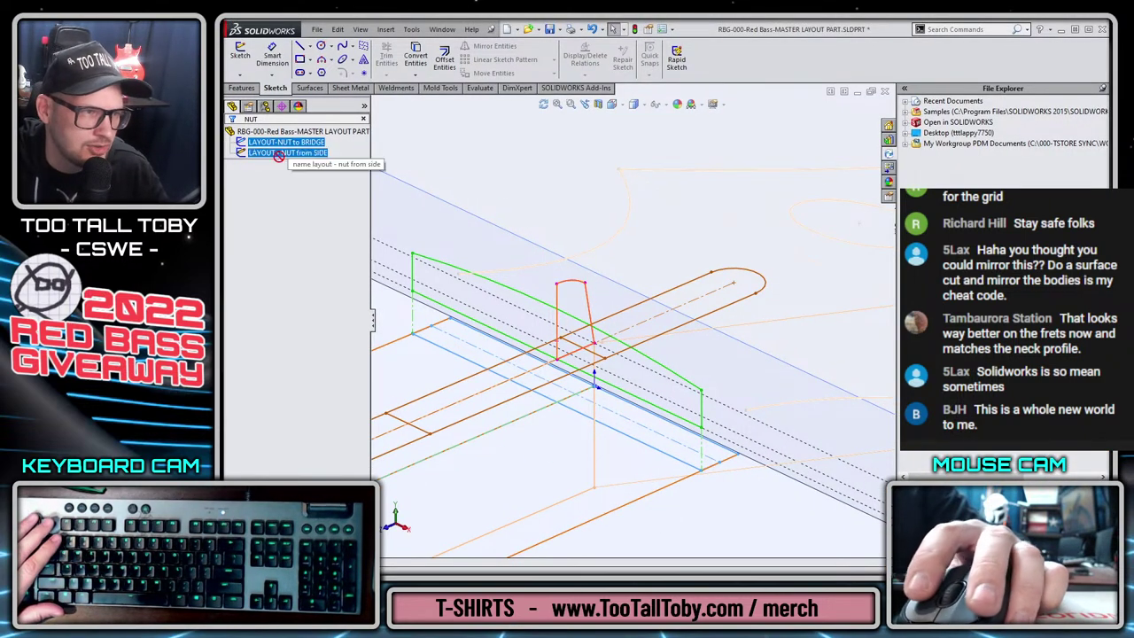
Clear the NUT filter and switch to the NECK sub-assembly window.
{"action": "left_click", "coordinate": [364, 119]}
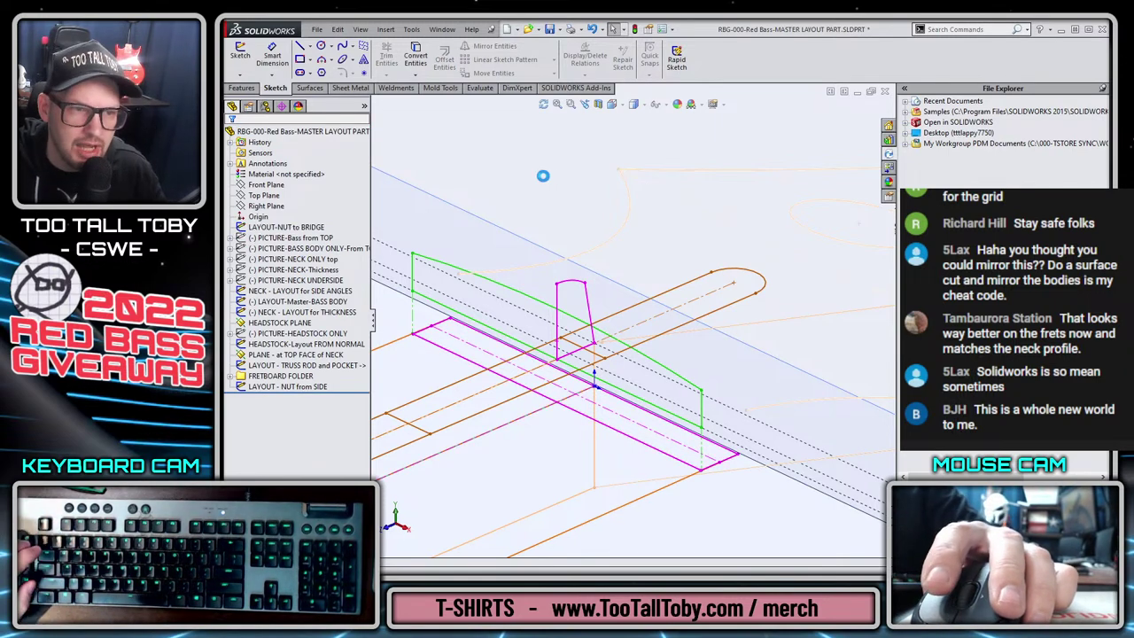
{"action": "key", "text": "ctrl+s"}
{"action": "key", "text": "ctrl+Tab"}
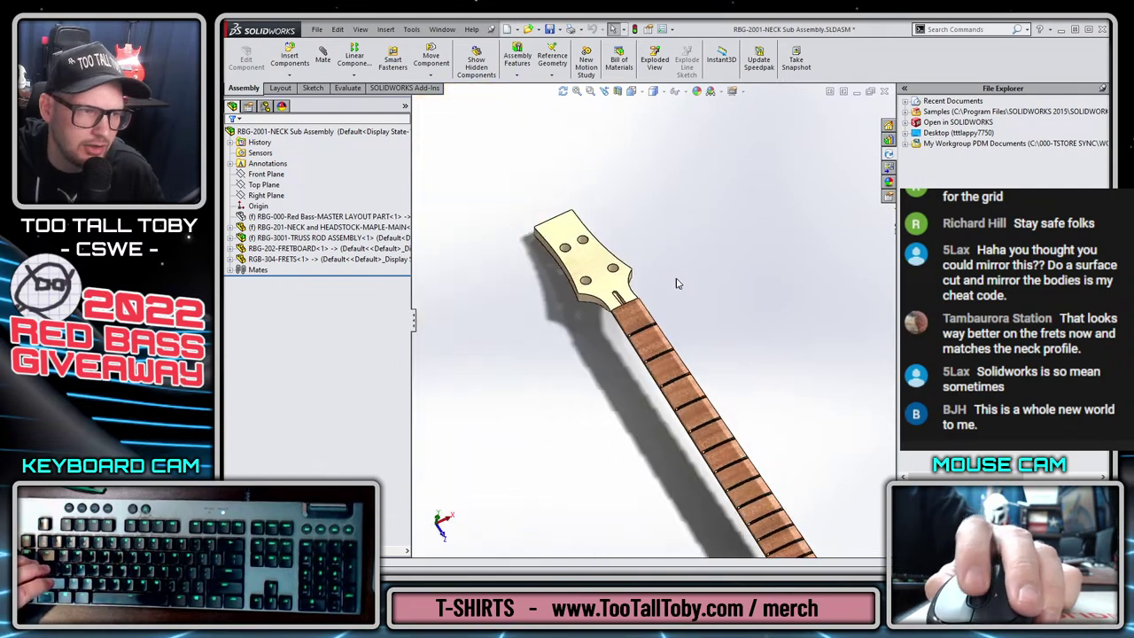
Show the master layout part's sketches in the assembly in isometric view.
{"action": "right_click", "coordinate": [337, 218]}
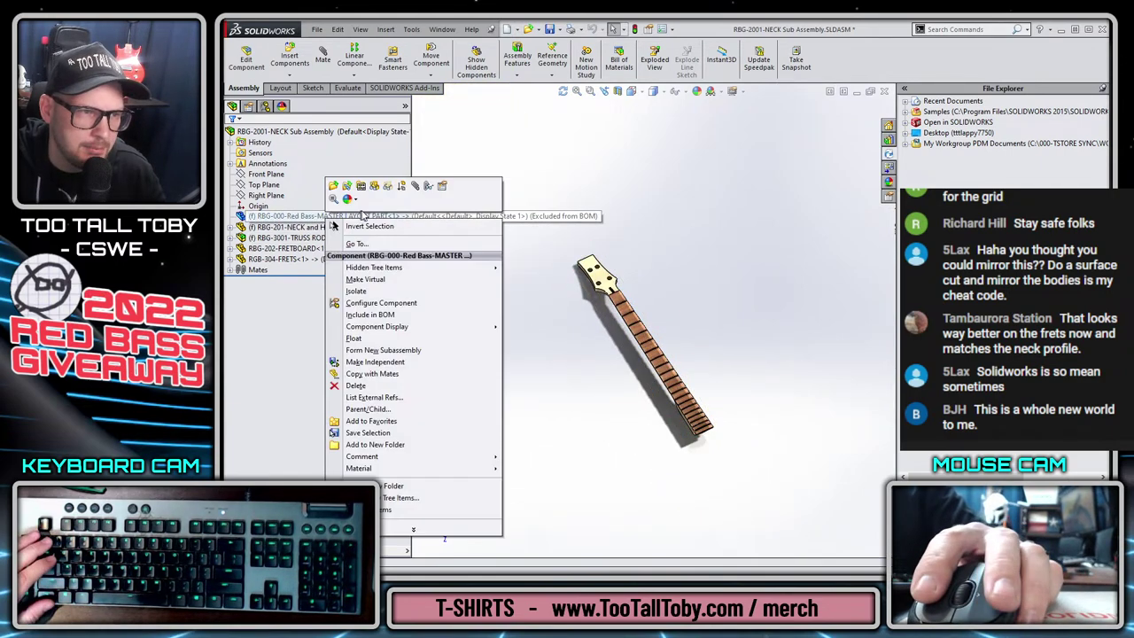
{"action": "left_click", "coordinate": [374, 186]}
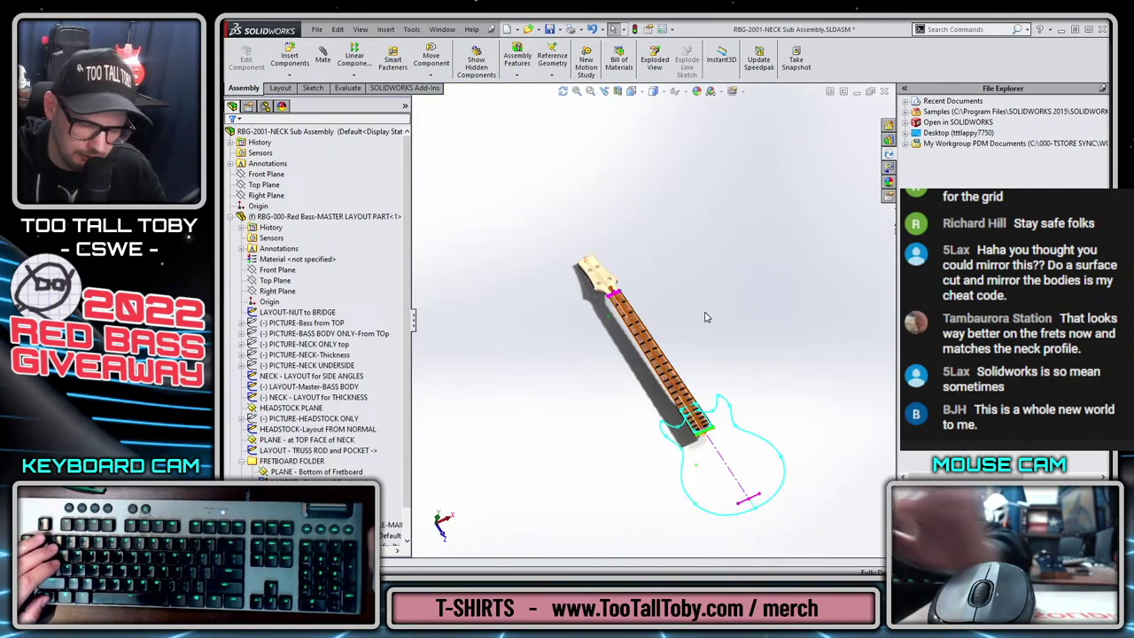
{"action": "key", "text": "ctrl+7"}
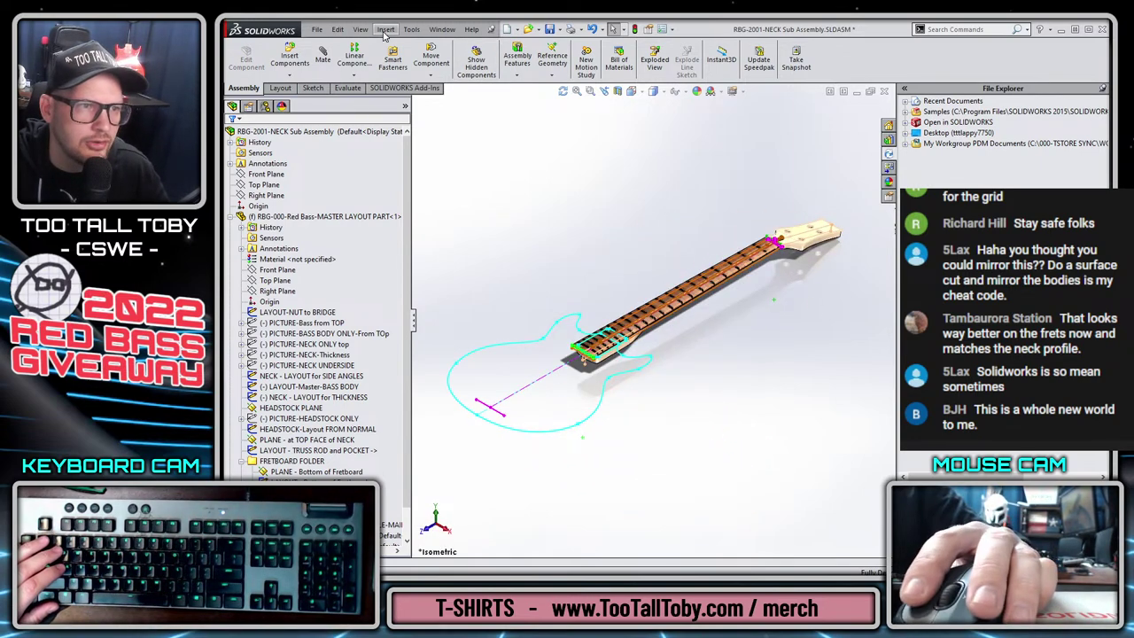
Insert a new in-context part and name it RBG-203-NUT in Save As.
{"action": "left_click", "coordinate": [386, 29]}
{"action": "mouse_move", "coordinate": [417, 45]}
{"action": "left_click", "coordinate": [532, 59]}
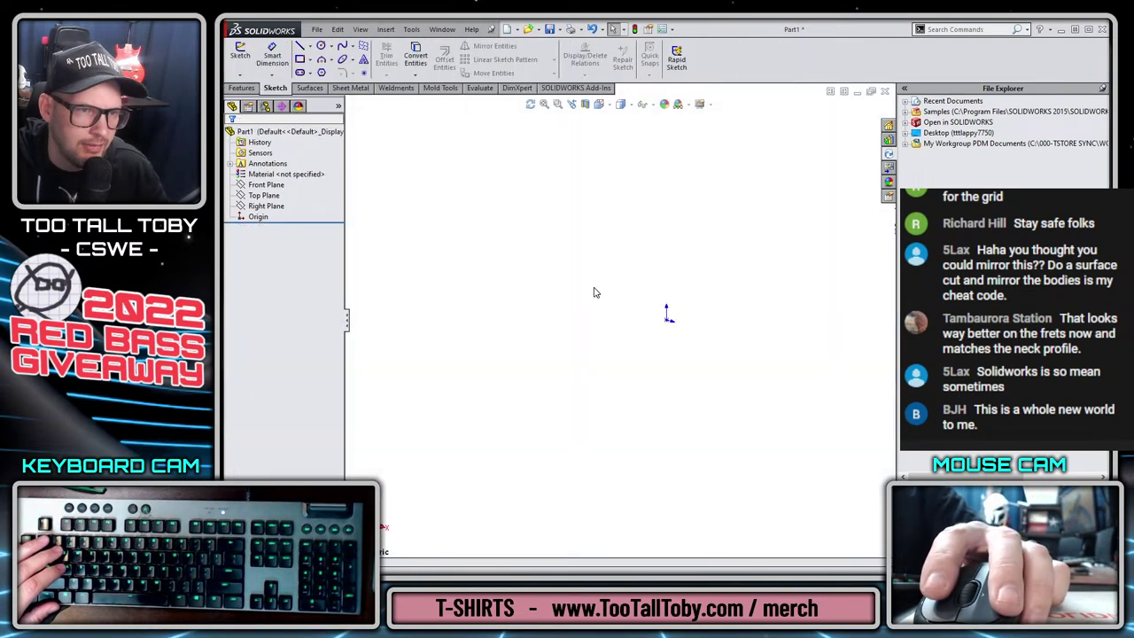
{"action": "key", "text": "ctrl+s"}
{"action": "type", "text": "RB"}
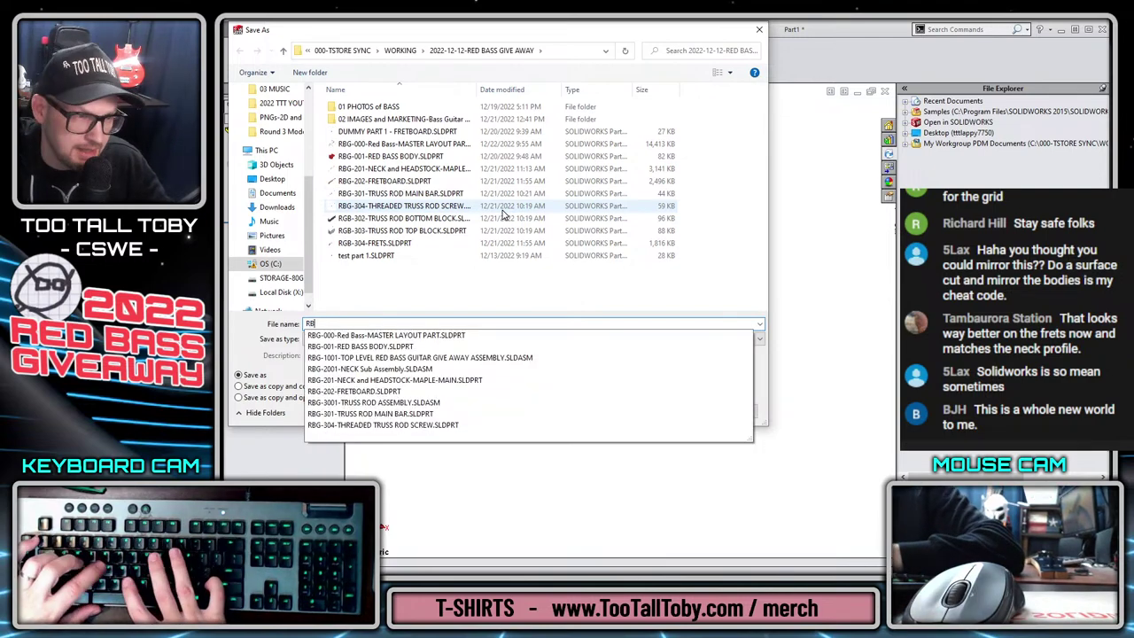
{"action": "type", "text": "G-203"}
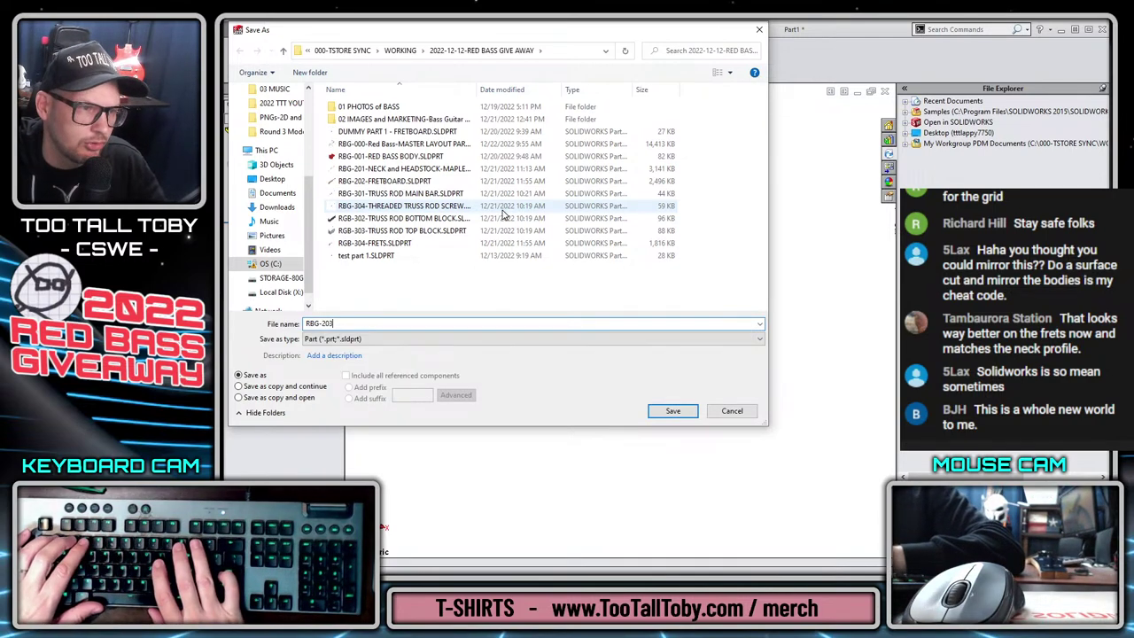
{"action": "type", "text": "-NUT"}
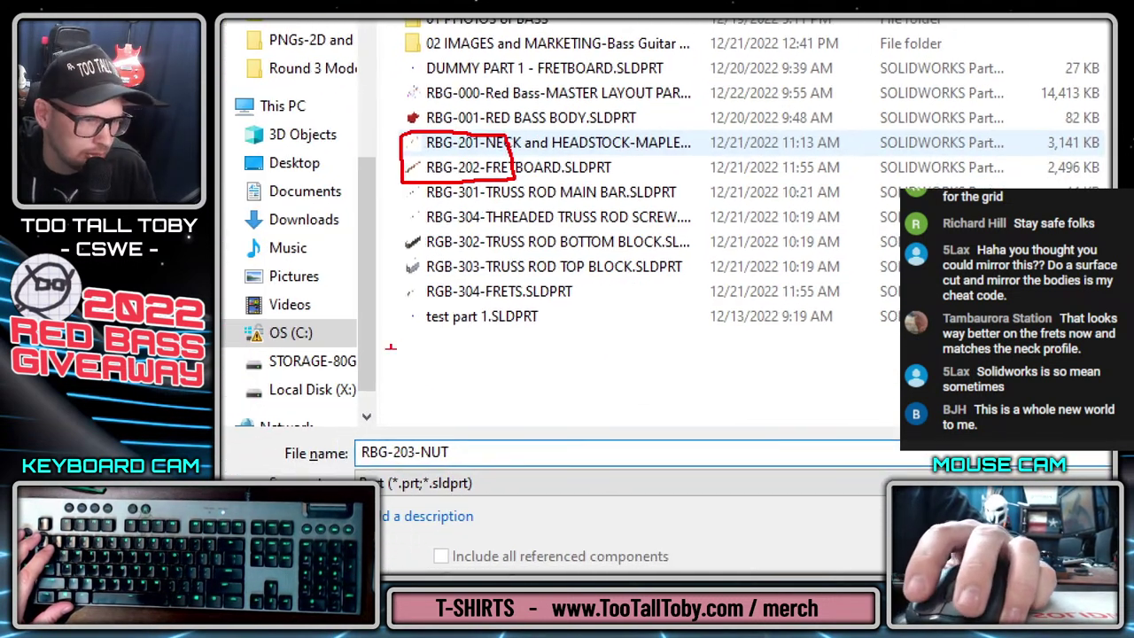
{"action": "left_click_drag", "start_coordinate": [434, 462], "coordinate": [471, 461]}
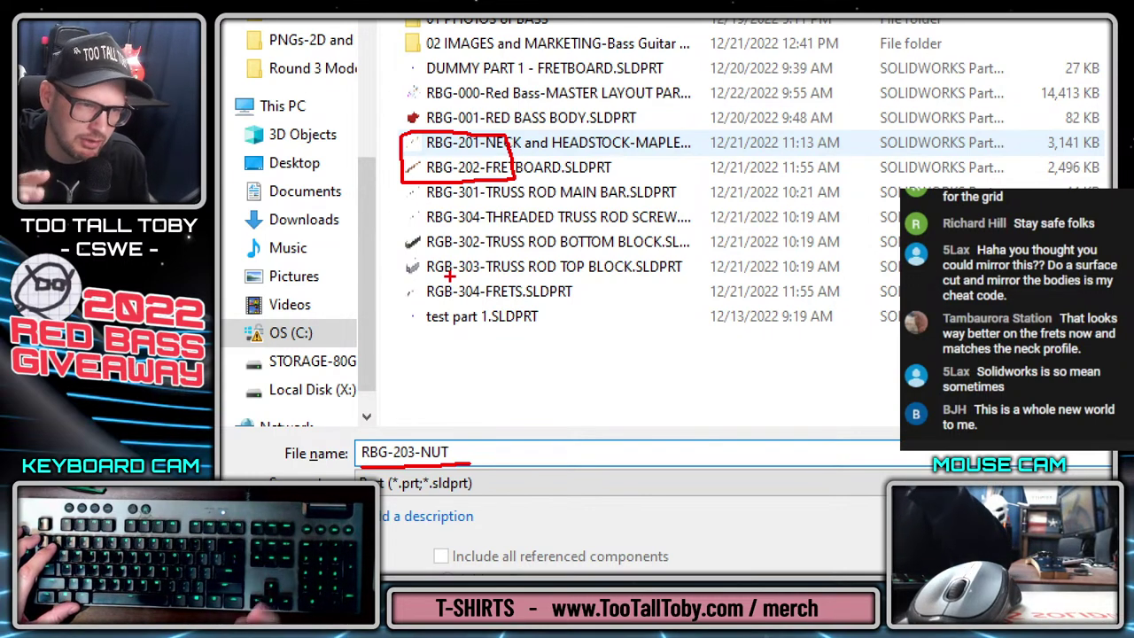
{"action": "key", "text": "Escape"}
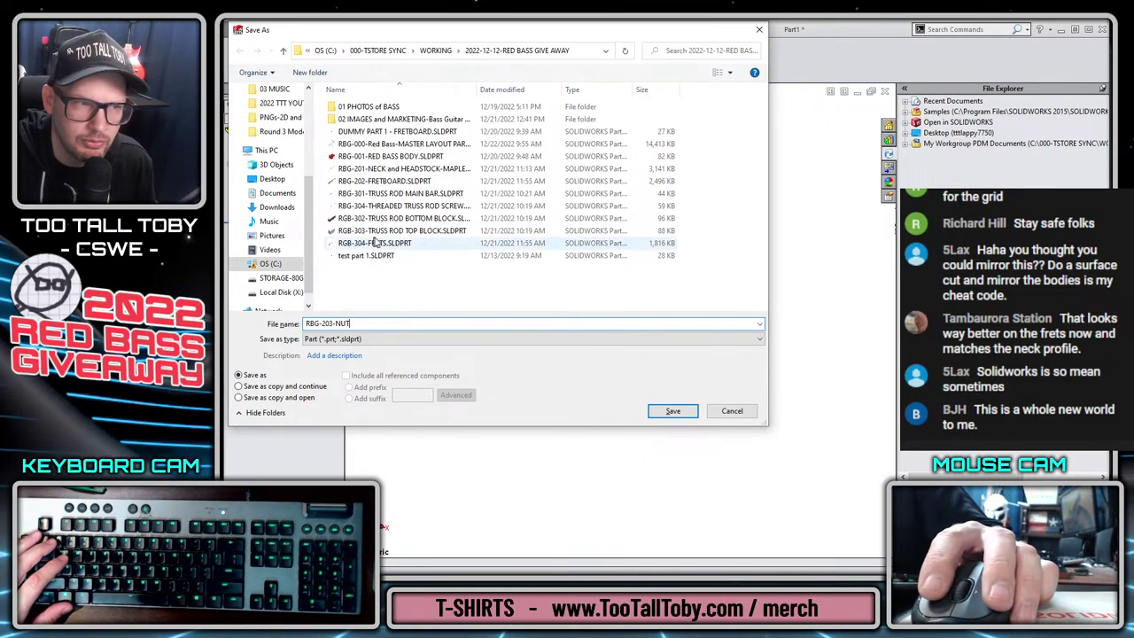
Save RBG-203-NUT, place it on a headstock plane and exit the automatic Sketch1.
{"action": "left_click", "coordinate": [672, 414]}
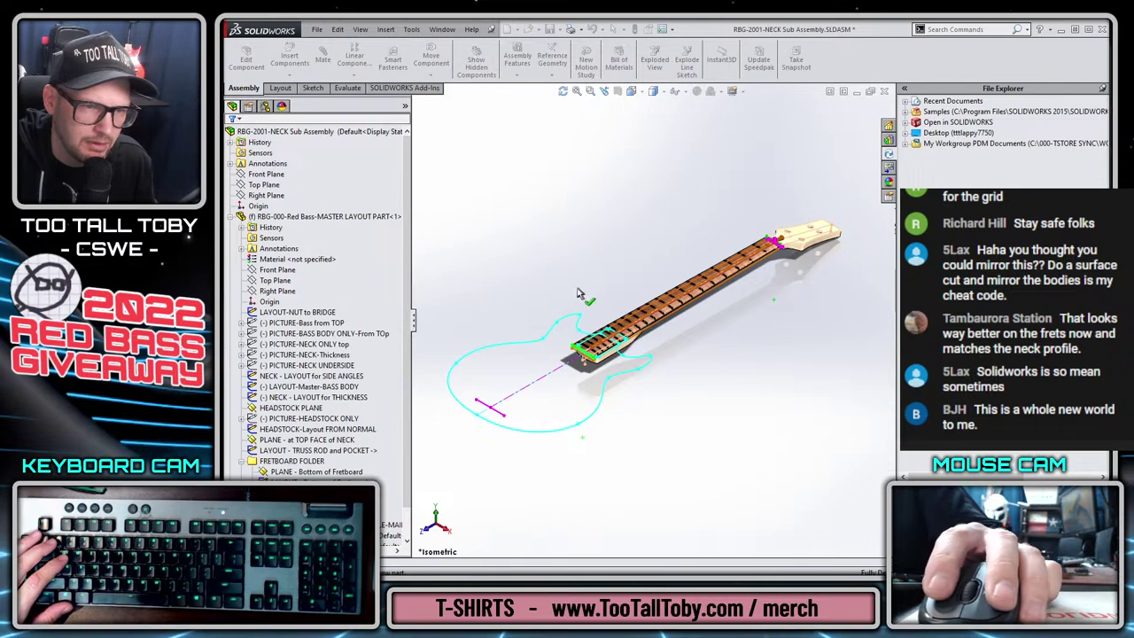
{"action": "left_click", "coordinate": [804, 157]}
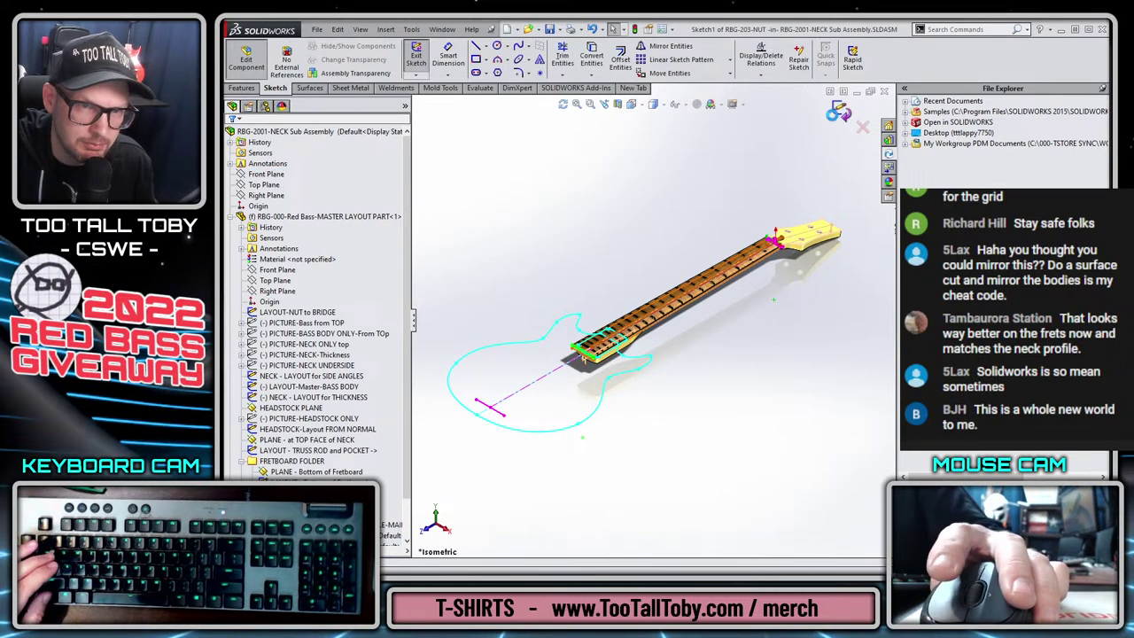
{"action": "left_click", "coordinate": [416, 55]}
Start a new sketch on RBG-203-NUT's Right Plane and zoom to the nut area.
{"action": "left_click", "coordinate": [231, 216]}
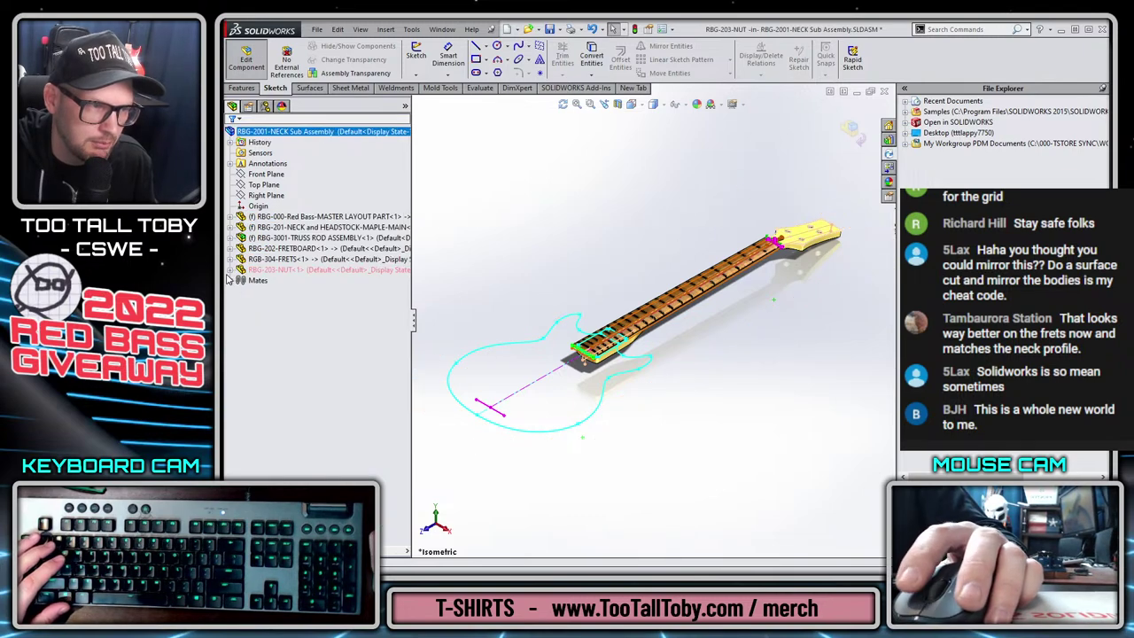
{"action": "left_click", "coordinate": [231, 269]}
{"action": "left_click", "coordinate": [275, 355]}
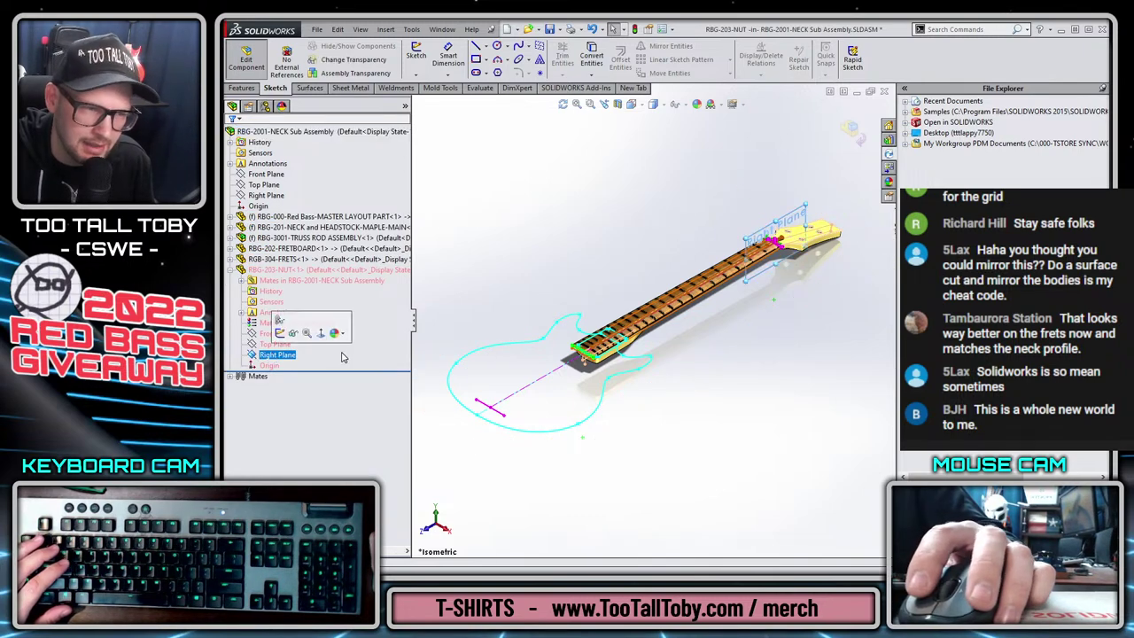
{"action": "left_click", "coordinate": [279, 334]}
{"action": "scroll", "coordinate": [539, 239], "scroll_direction": "down", "scroll_amount": 8}
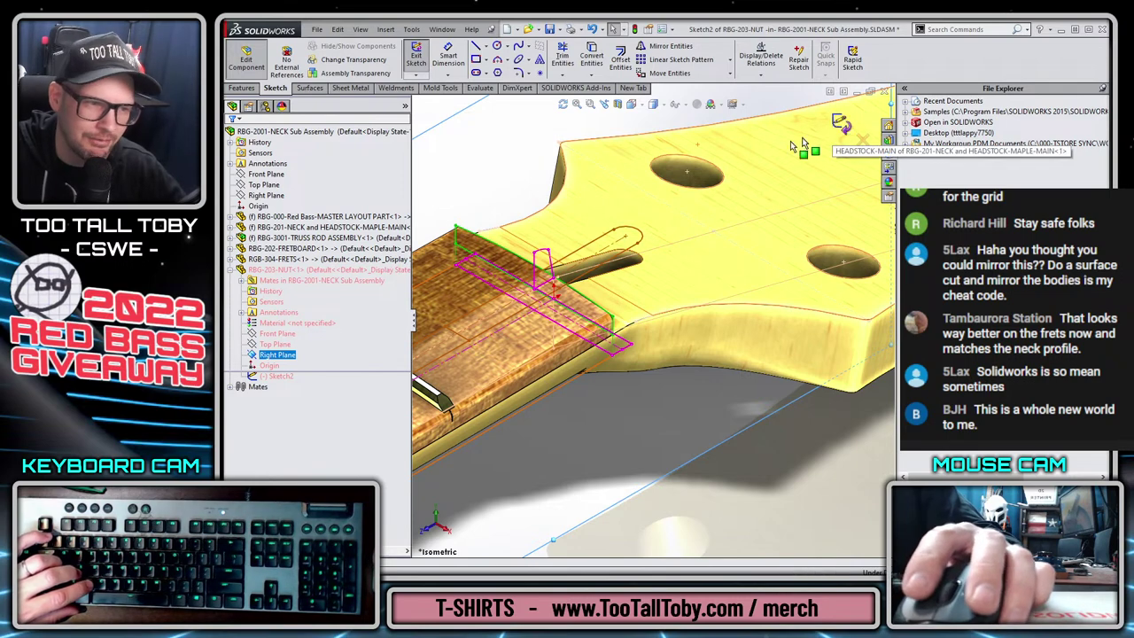
Convert the nut side profile chain into the new sketch.
{"action": "right_click", "coordinate": [537, 274]}
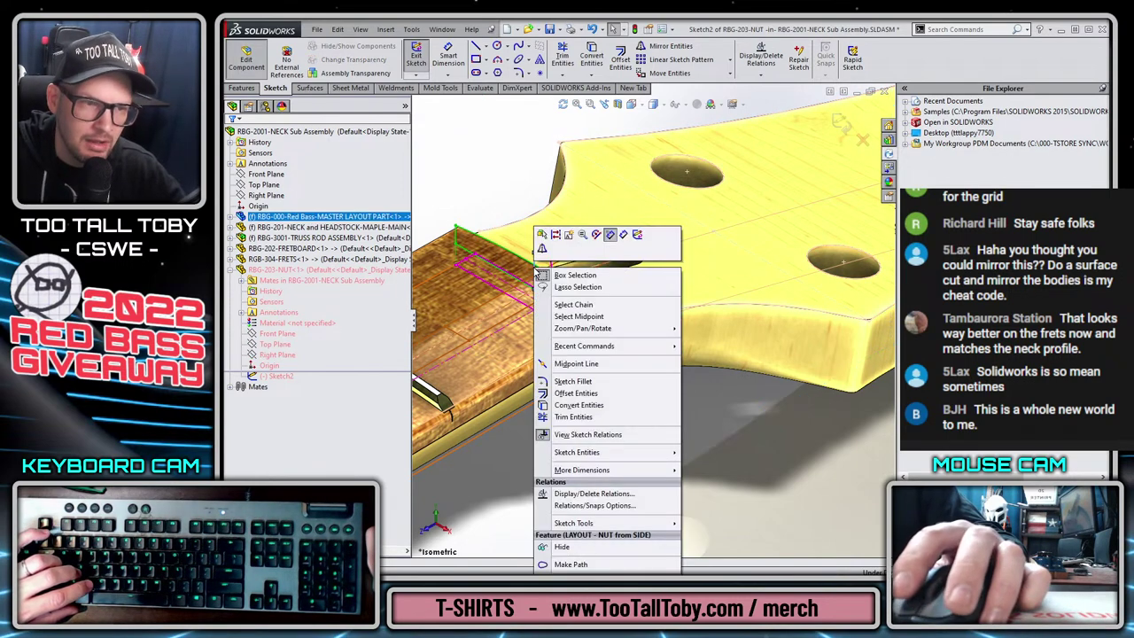
{"action": "left_click", "coordinate": [595, 306]}
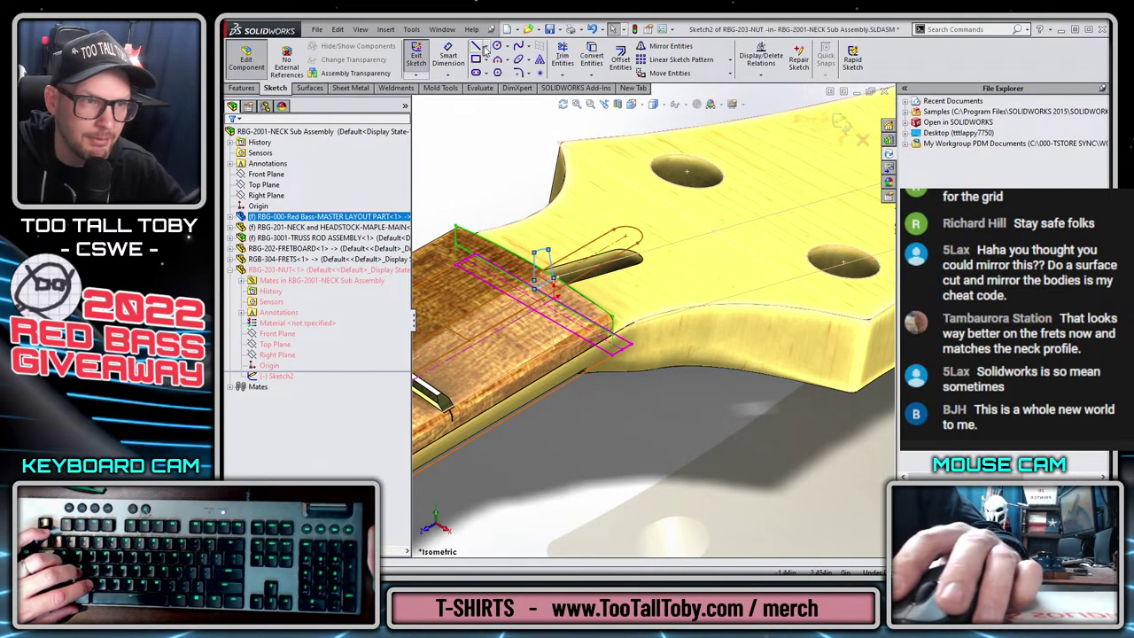
{"action": "left_click", "coordinate": [638, 278]}
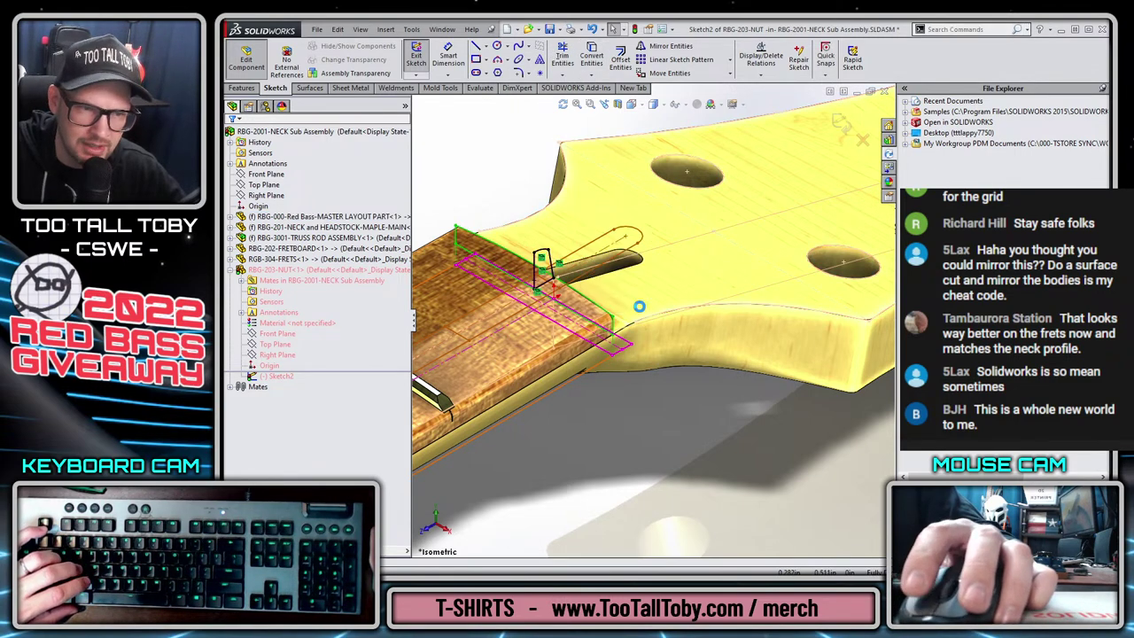
Boss-extrude the nut profile Up To Vertex in both directions.
{"action": "left_click", "coordinate": [631, 346]}
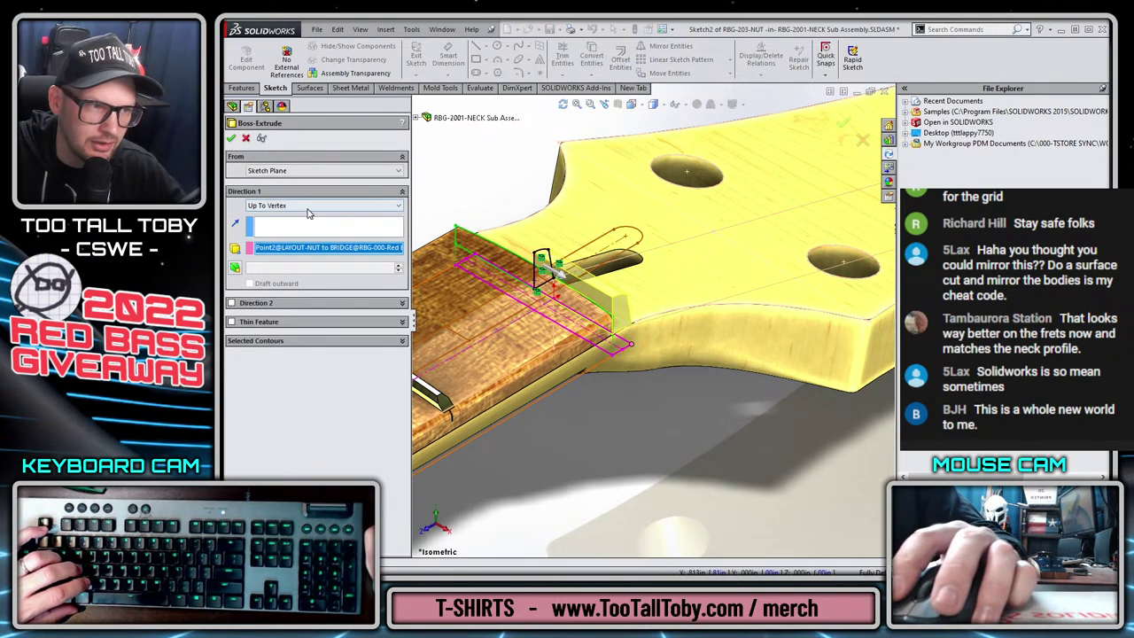
{"action": "left_click", "coordinate": [263, 305]}
{"action": "left_click", "coordinate": [297, 317]}
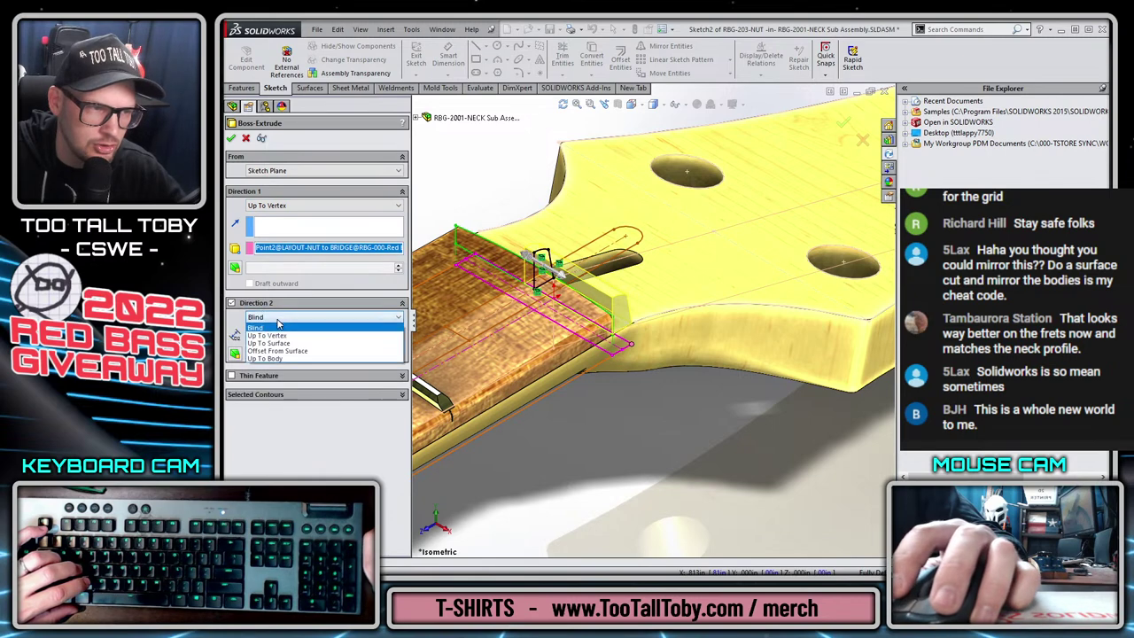
{"action": "left_click", "coordinate": [299, 337]}
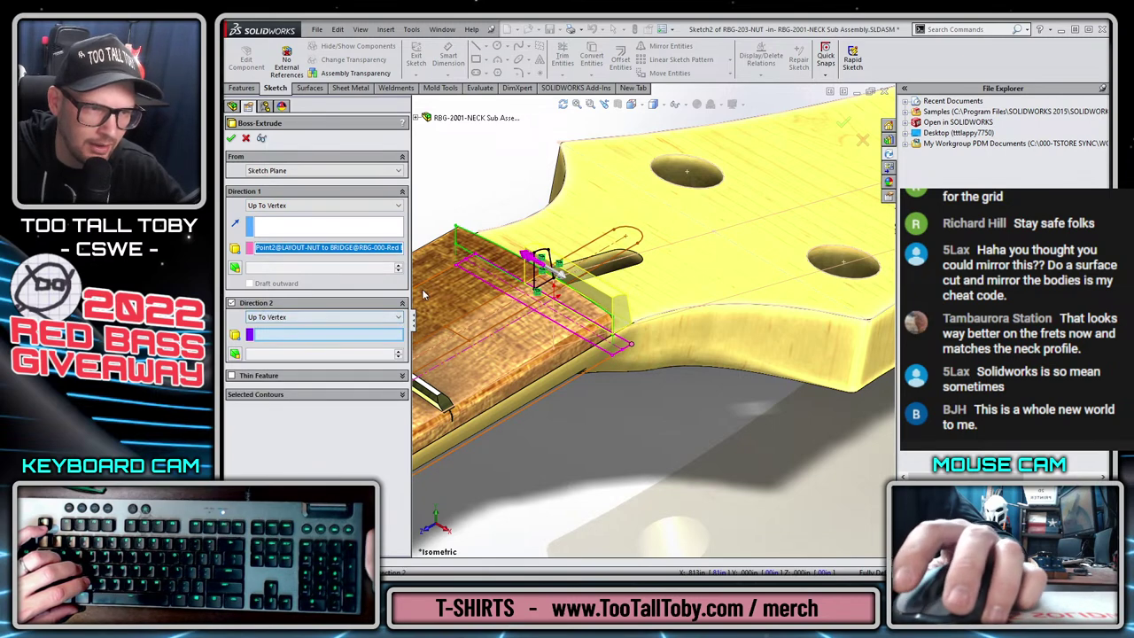
{"action": "left_click", "coordinate": [478, 256]}
{"action": "key", "text": "Return"}
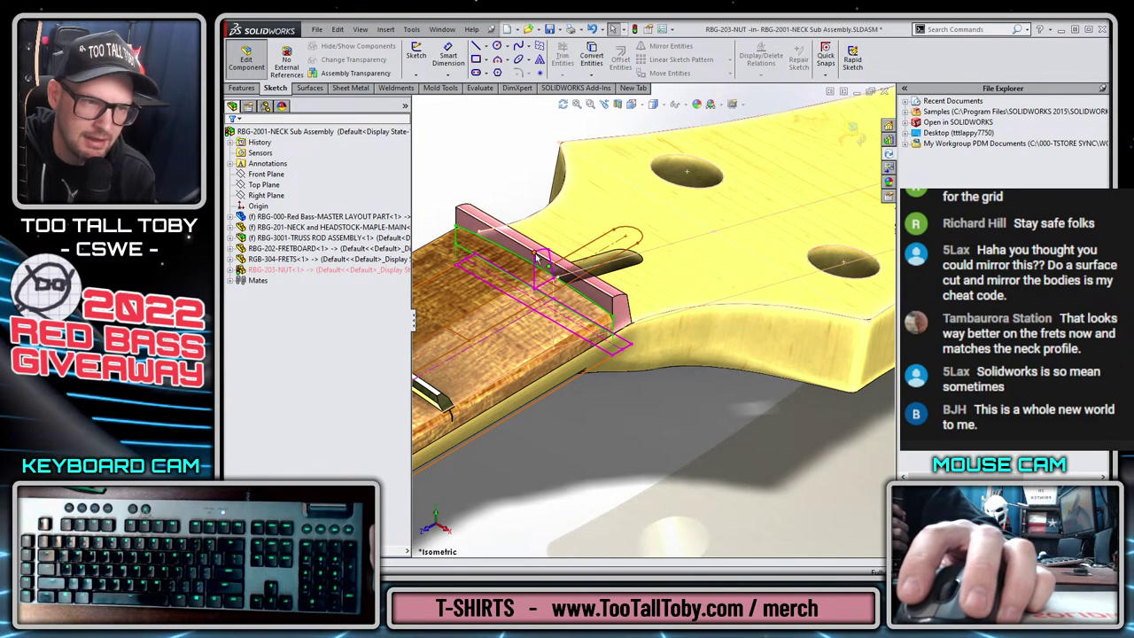
{"action": "scroll", "coordinate": [547, 270], "scroll_direction": "down", "scroll_amount": 5}
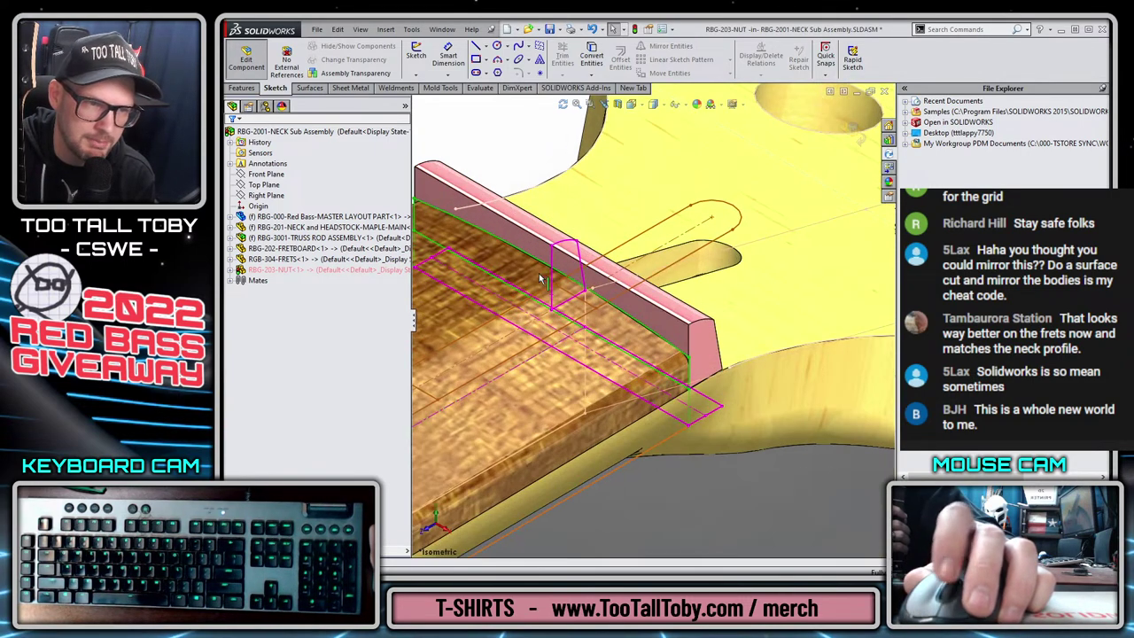
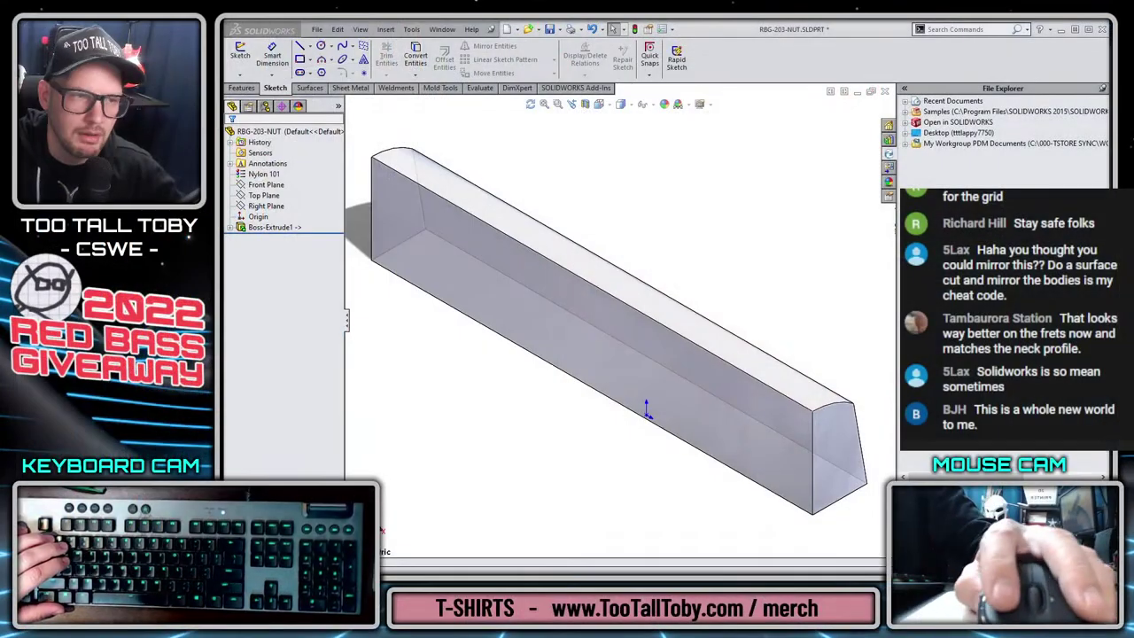
Open the nut component from the neck sub-assembly as its own part.
{"action": "key", "text": "ctrl+Tab"}
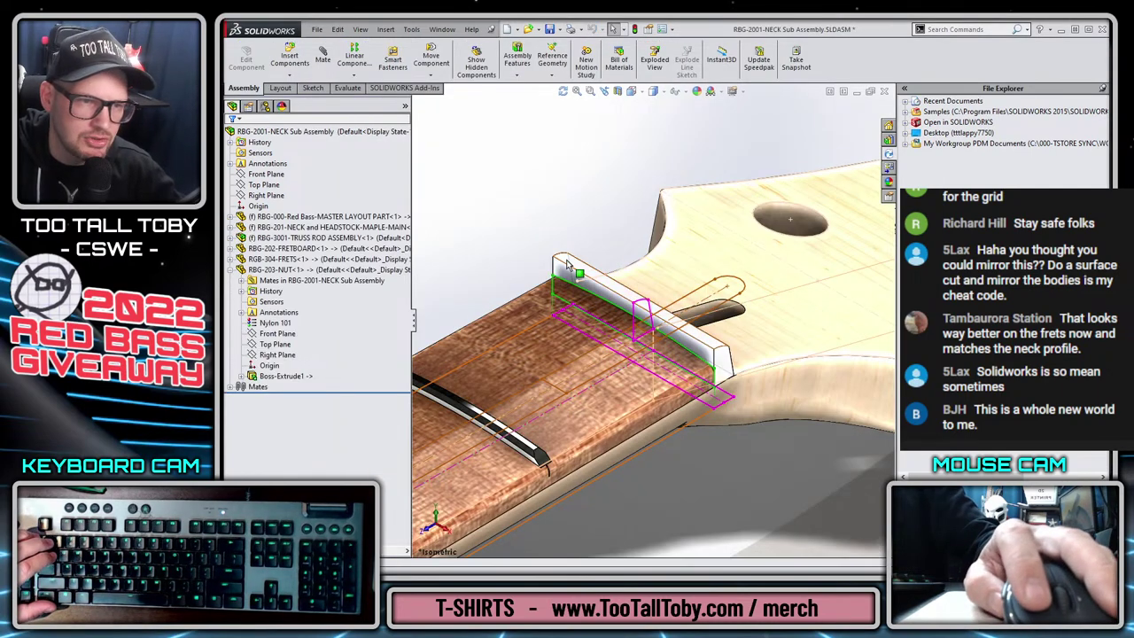
{"action": "left_click", "coordinate": [592, 266]}
{"action": "left_click", "coordinate": [599, 193]}
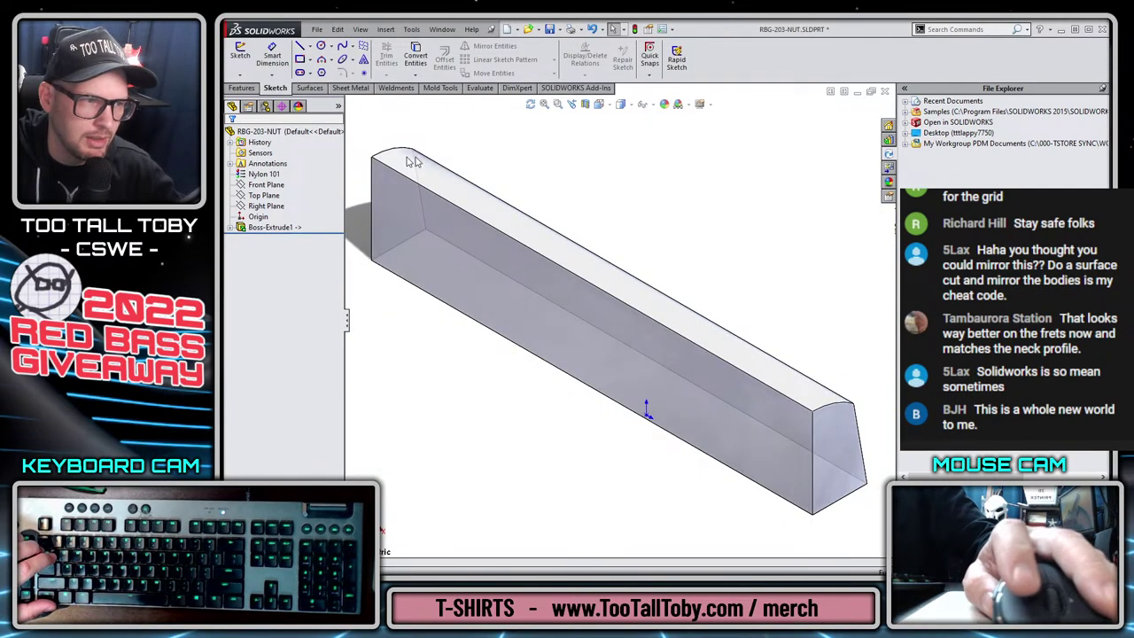
Apply Nylon 101 material to the nut part through the material editor.
{"action": "left_click", "coordinate": [265, 185]}
{"action": "right_click", "coordinate": [264, 175]}
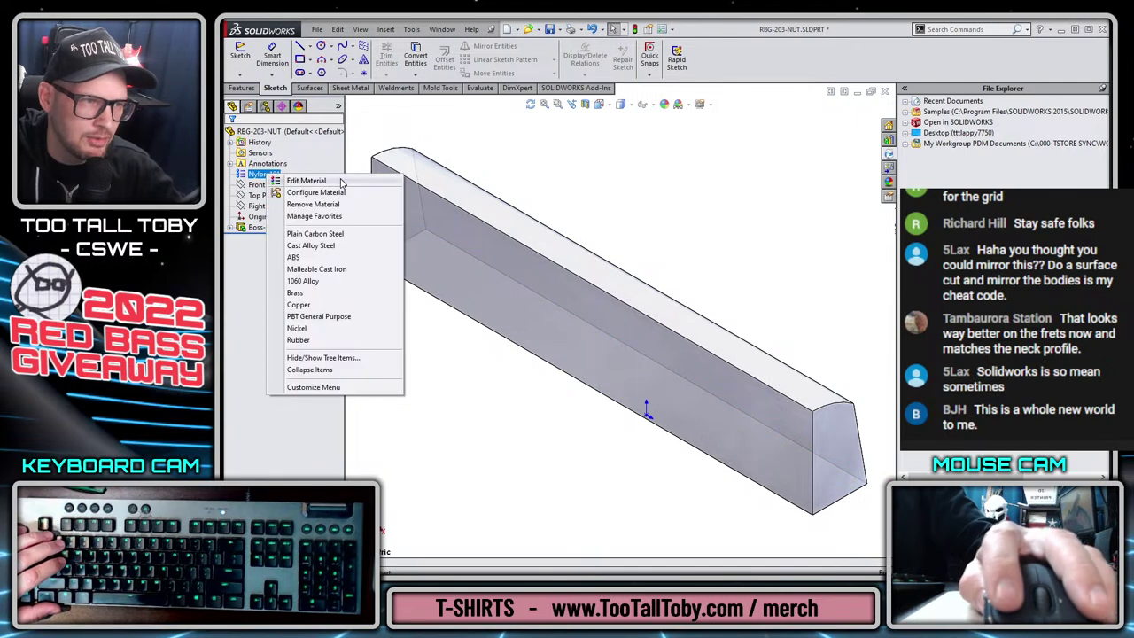
{"action": "left_click", "coordinate": [288, 178]}
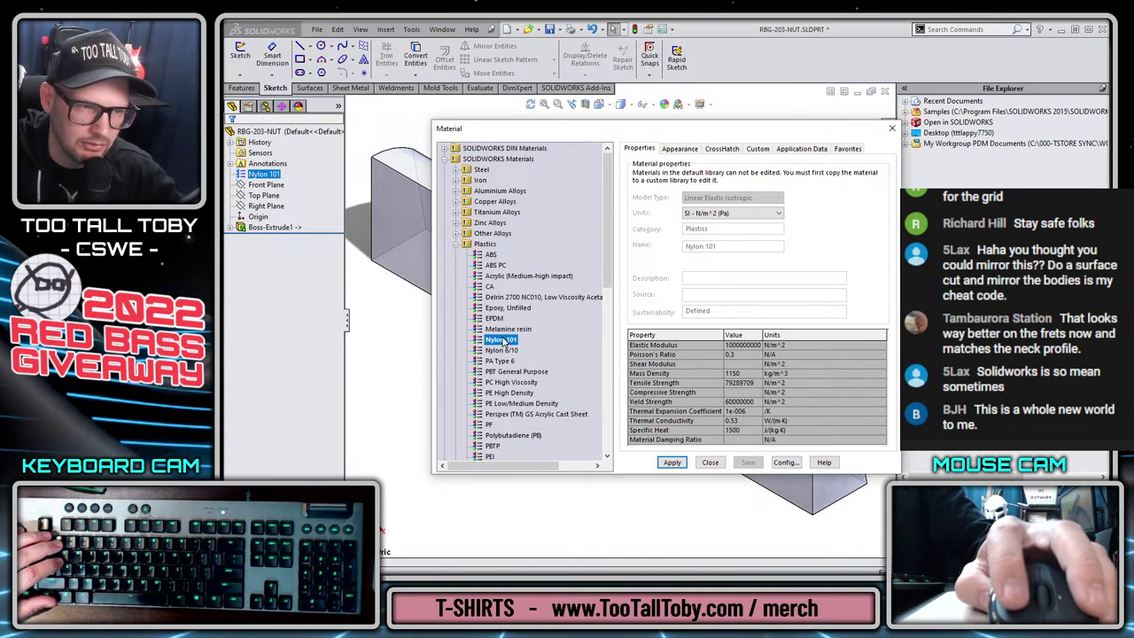
{"action": "left_click", "coordinate": [673, 463]}
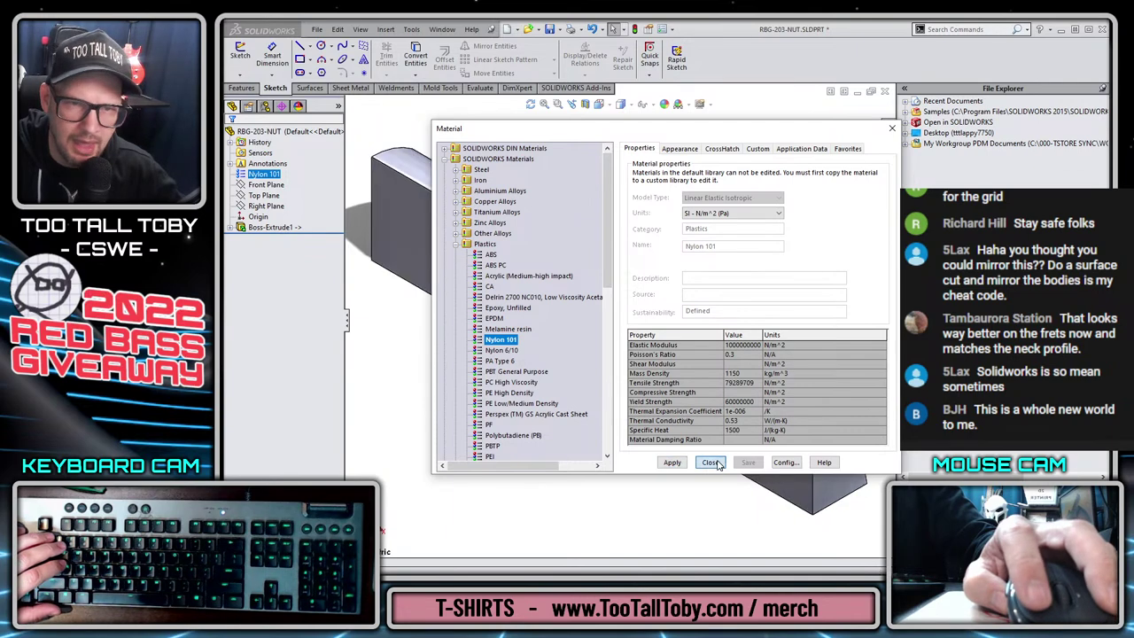
{"action": "left_click", "coordinate": [712, 462]}
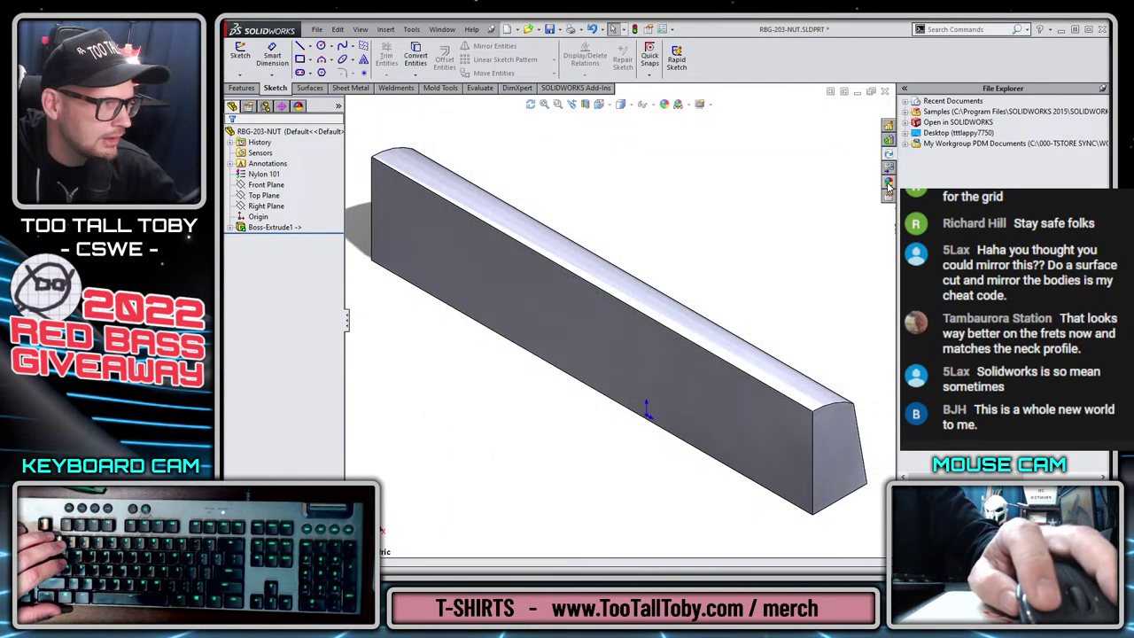
Give the nut the dark grey Medium Gloss plastic appearance from the Appearances library.
{"action": "left_click", "coordinate": [888, 181]}
{"action": "left_click", "coordinate": [890, 125]}
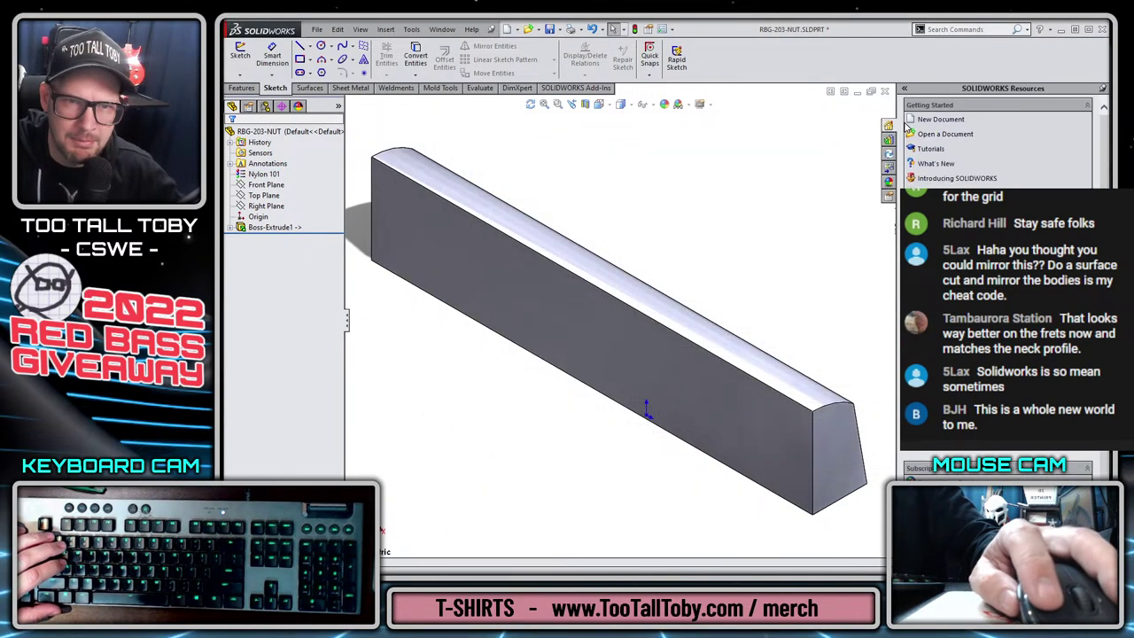
{"action": "left_click", "coordinate": [889, 182]}
{"action": "left_click", "coordinate": [906, 124]}
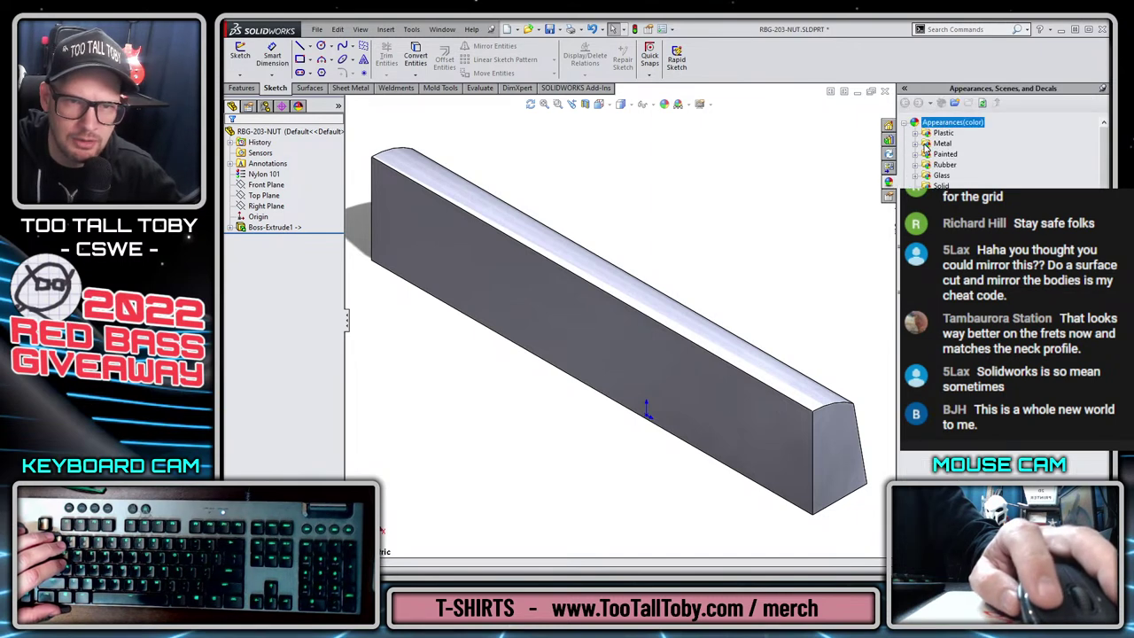
{"action": "left_click", "coordinate": [918, 133]}
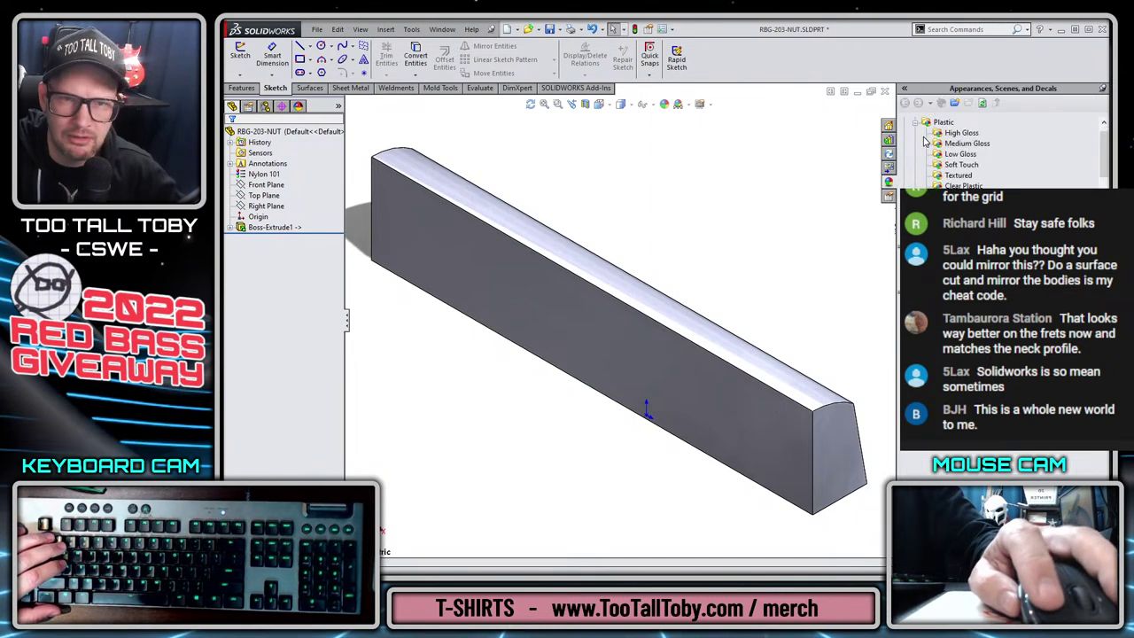
{"action": "scroll", "coordinate": [957, 149], "scroll_direction": "down", "scroll_amount": 1}
{"action": "scroll", "coordinate": [968, 154], "scroll_direction": "up", "scroll_amount": 2}
{"action": "left_click", "coordinate": [968, 154]}
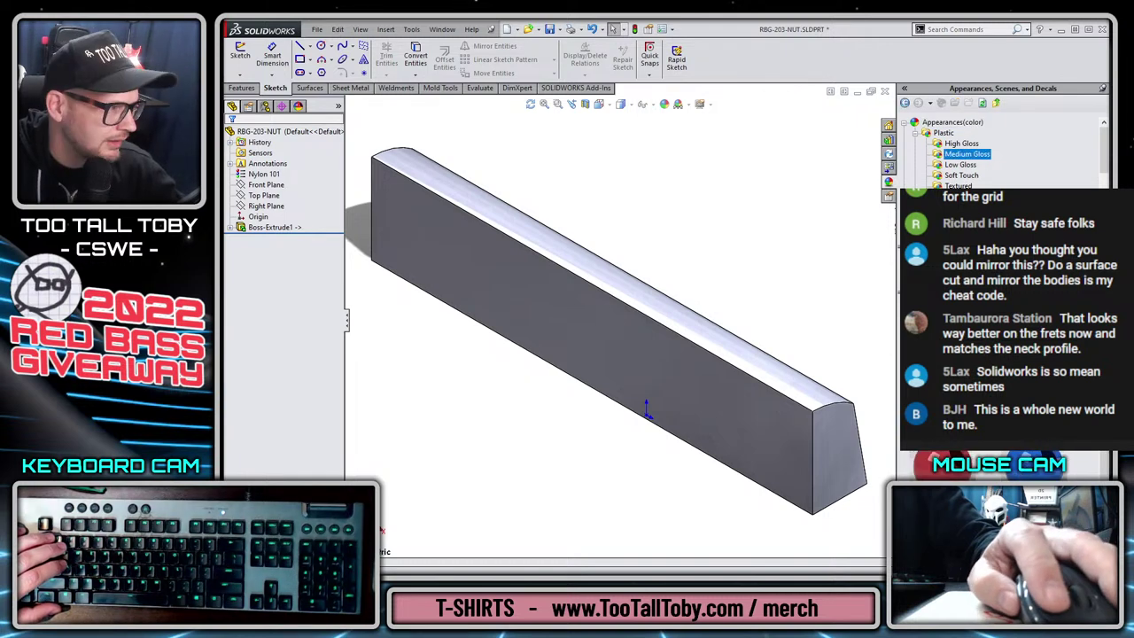
{"action": "double_click", "coordinate": [917, 390]}
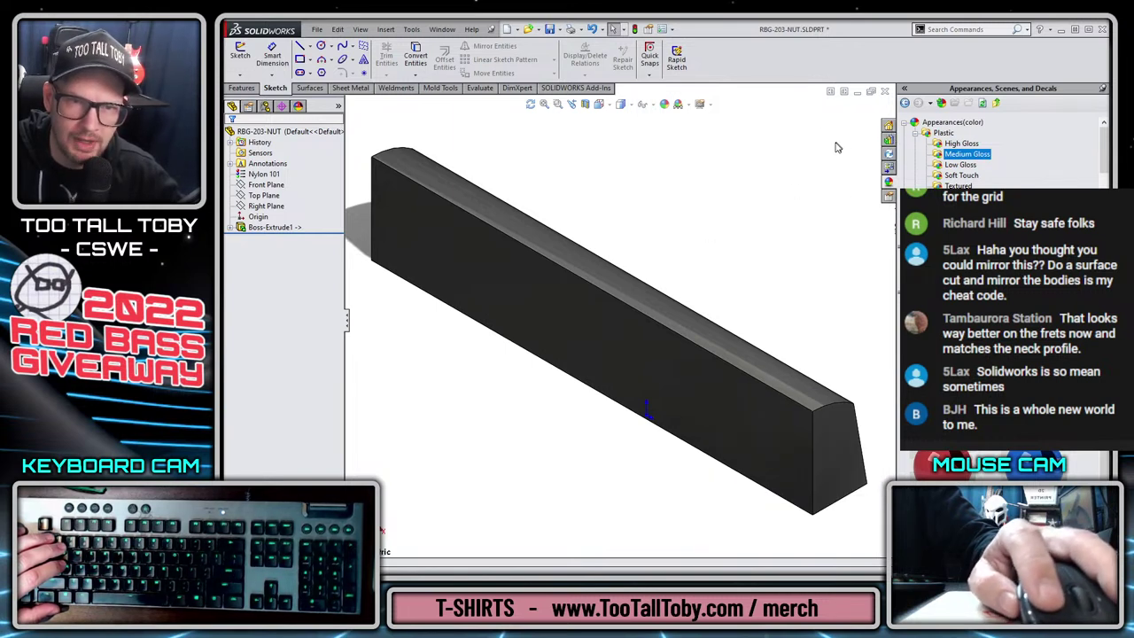
{"action": "left_click", "coordinate": [890, 154]}
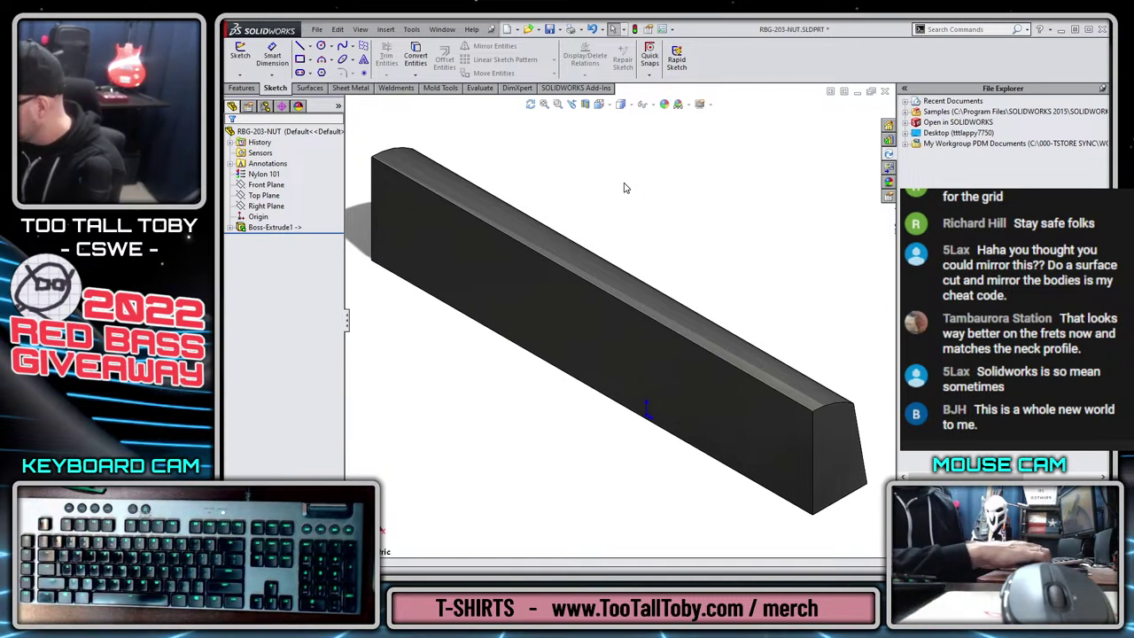
Start a sketch on the nut's front face and view it normal-to.
{"action": "left_click", "coordinate": [425, 229]}
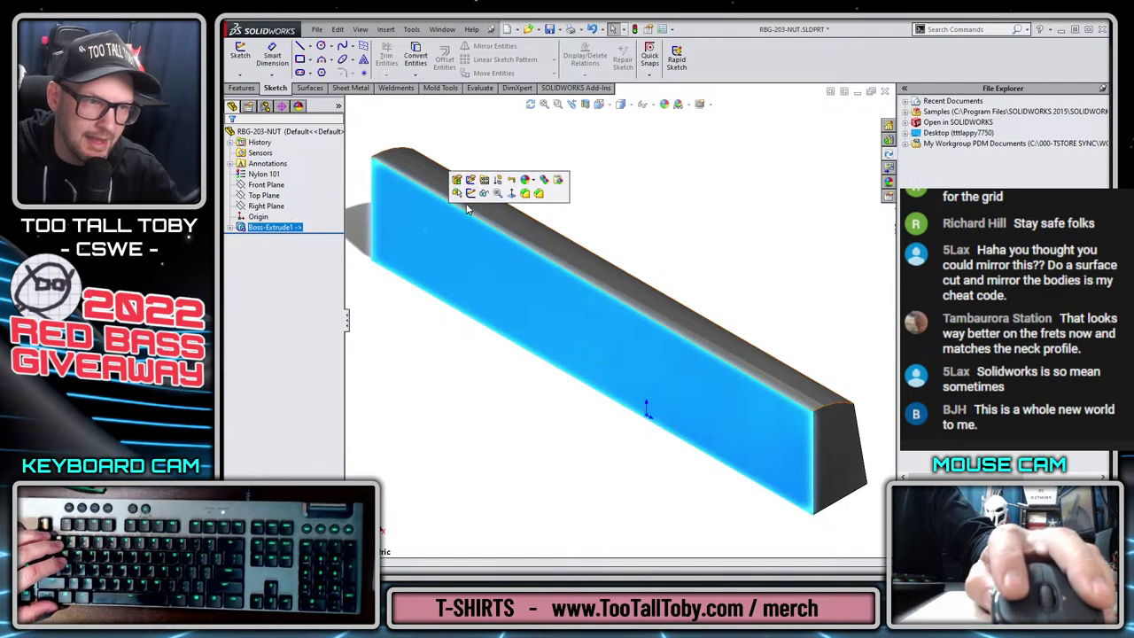
{"action": "left_click", "coordinate": [473, 188]}
{"action": "key", "text": "ctrl+8"}
Draw the first two vertical straight slots across the nut's top edge.
{"action": "key", "text": "s"}
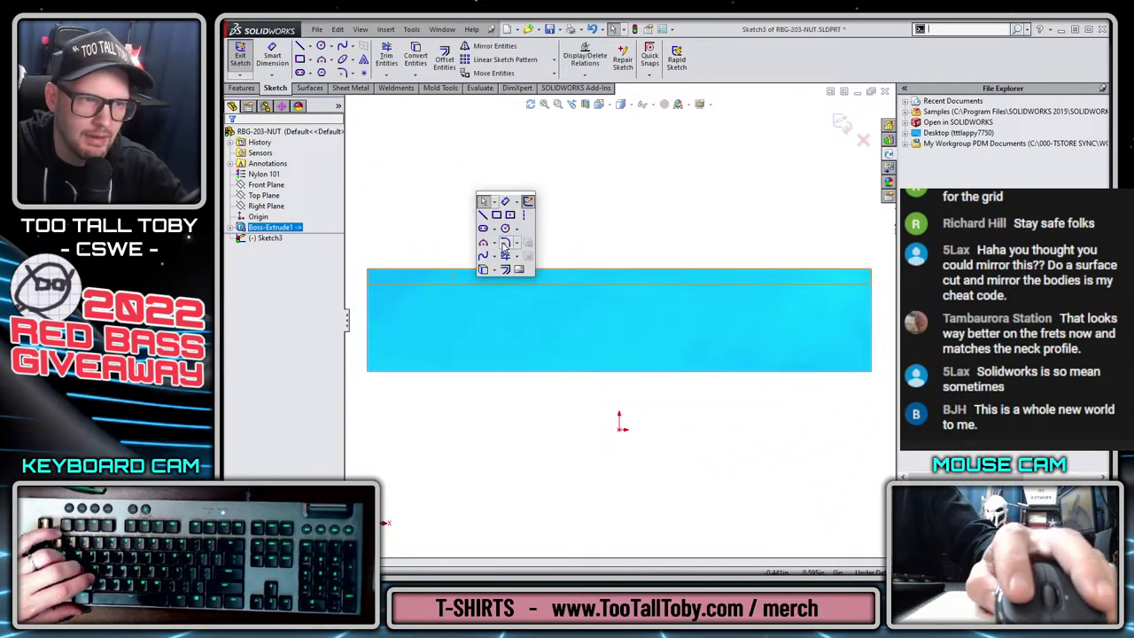
{"action": "left_click", "coordinate": [483, 229]}
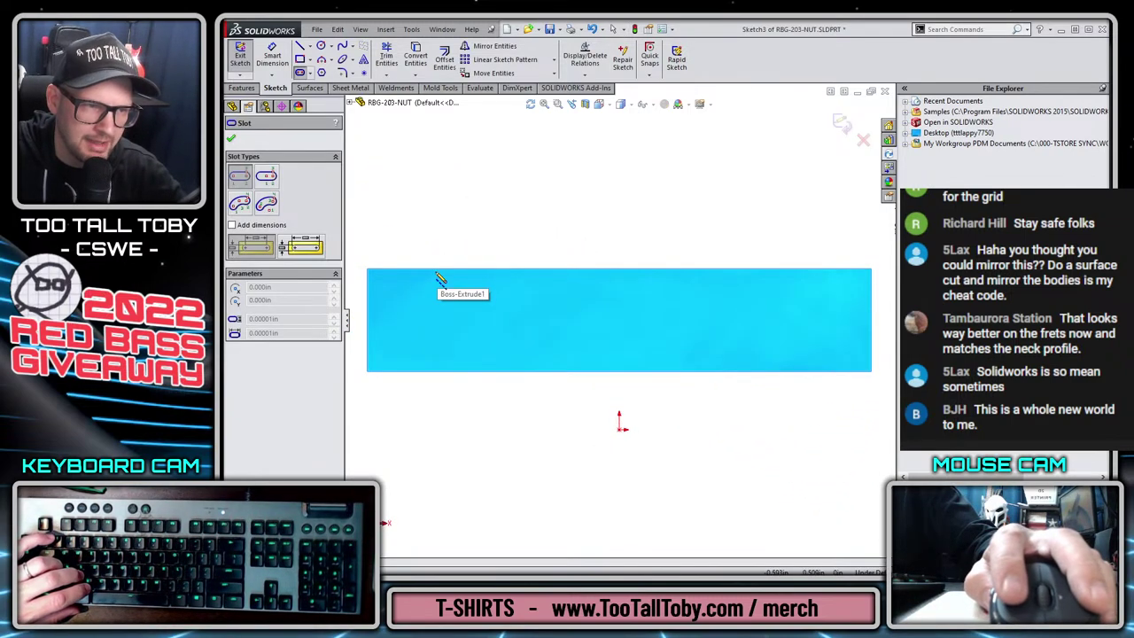
{"action": "left_click", "coordinate": [435, 262]}
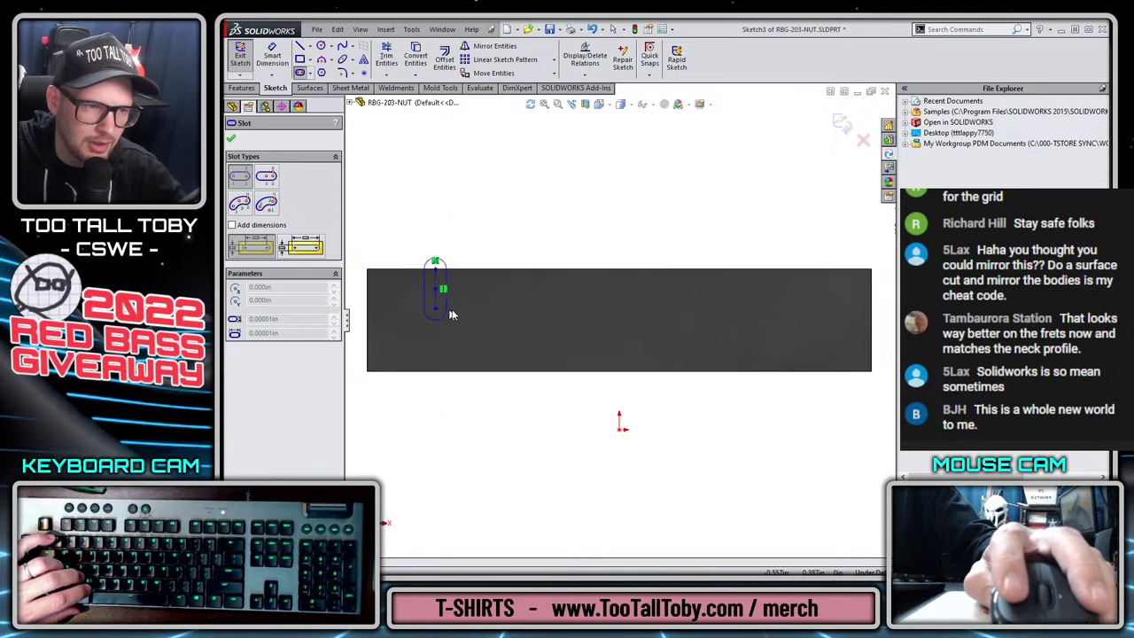
{"action": "left_click", "coordinate": [435, 308]}
{"action": "left_click", "coordinate": [463, 316]}
{"action": "left_click", "coordinate": [560, 270]}
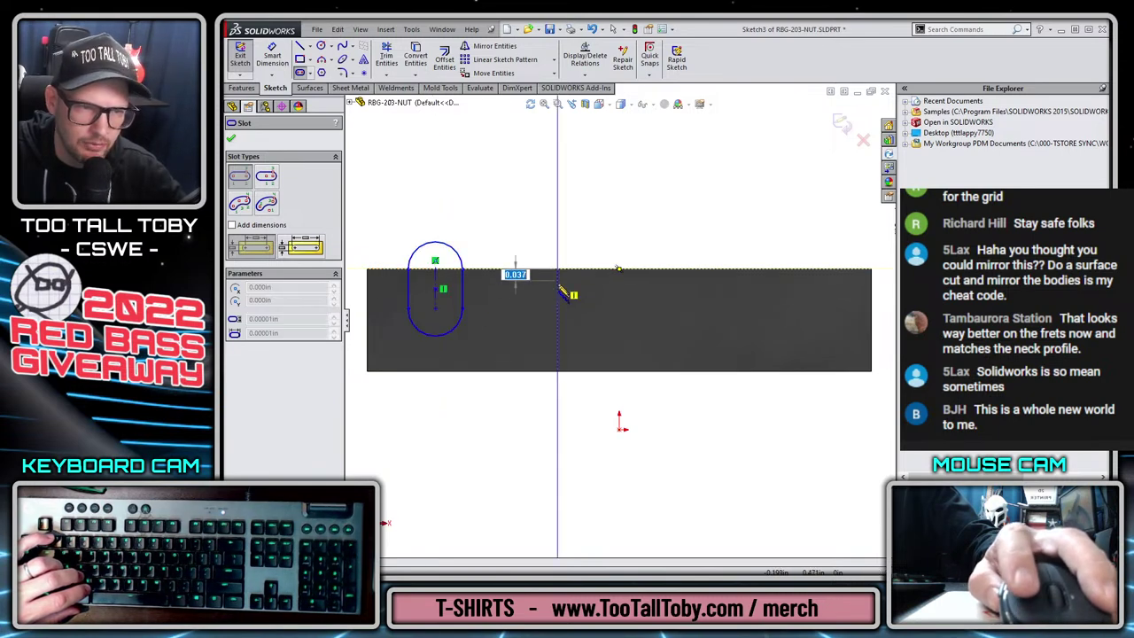
{"action": "left_click", "coordinate": [573, 294]}
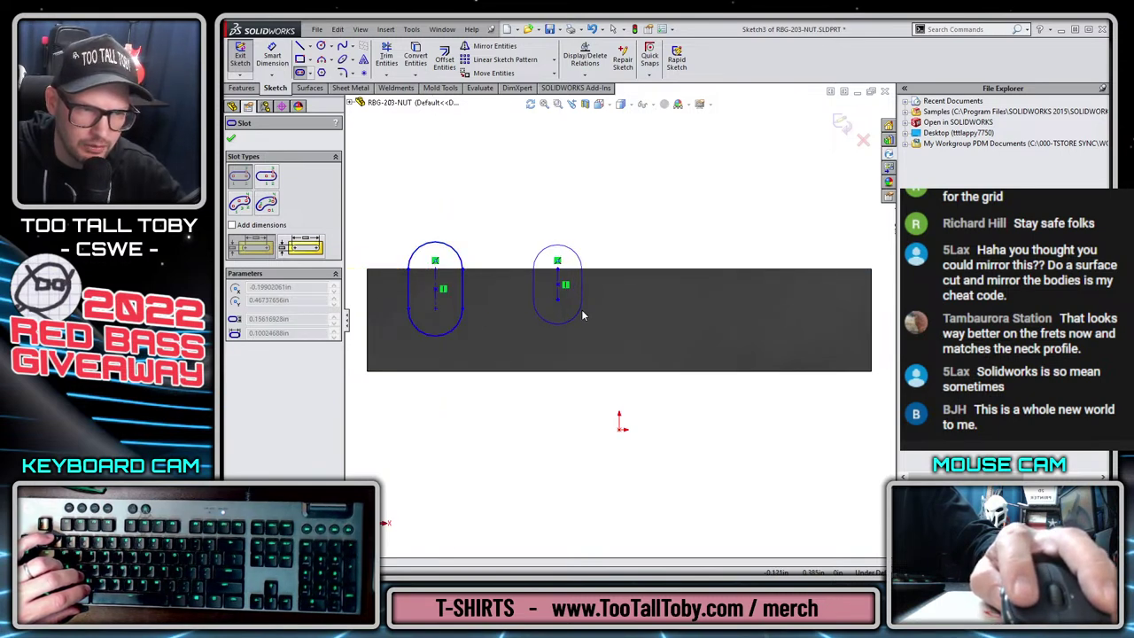
{"action": "left_click", "coordinate": [582, 310]}
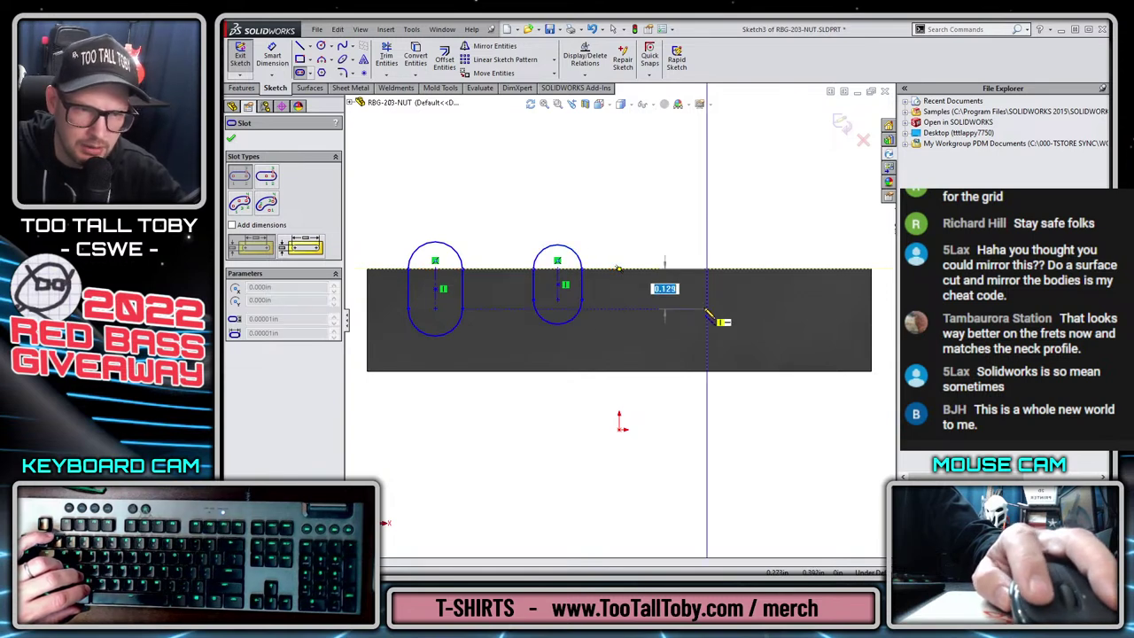
Draw the third and fourth vertical straight slots across the top edge.
{"action": "left_click", "coordinate": [707, 269]}
{"action": "left_click", "coordinate": [707, 298]}
{"action": "left_click", "coordinate": [722, 308]}
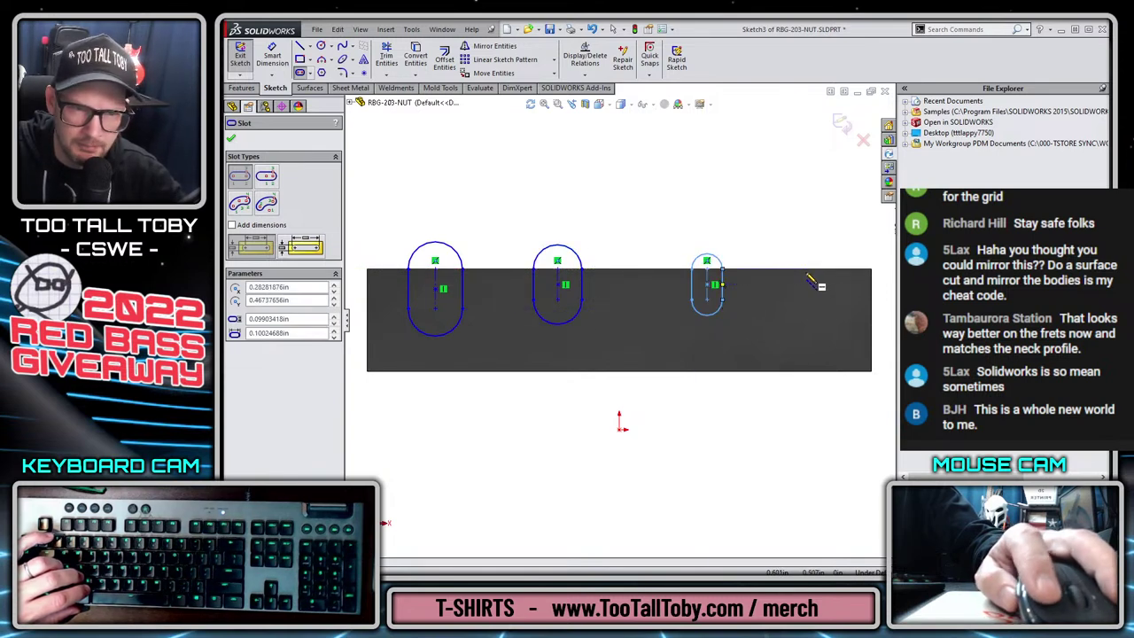
{"action": "left_click", "coordinate": [817, 268]}
{"action": "left_click", "coordinate": [817, 306]}
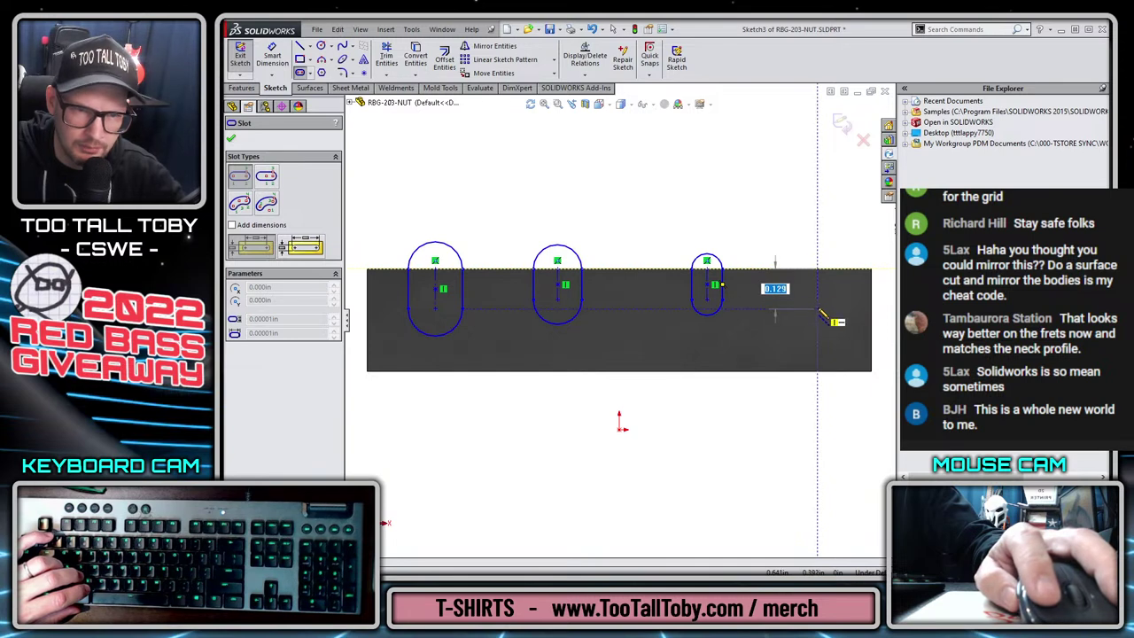
{"action": "left_click", "coordinate": [833, 319]}
{"action": "key", "text": "Escape"}
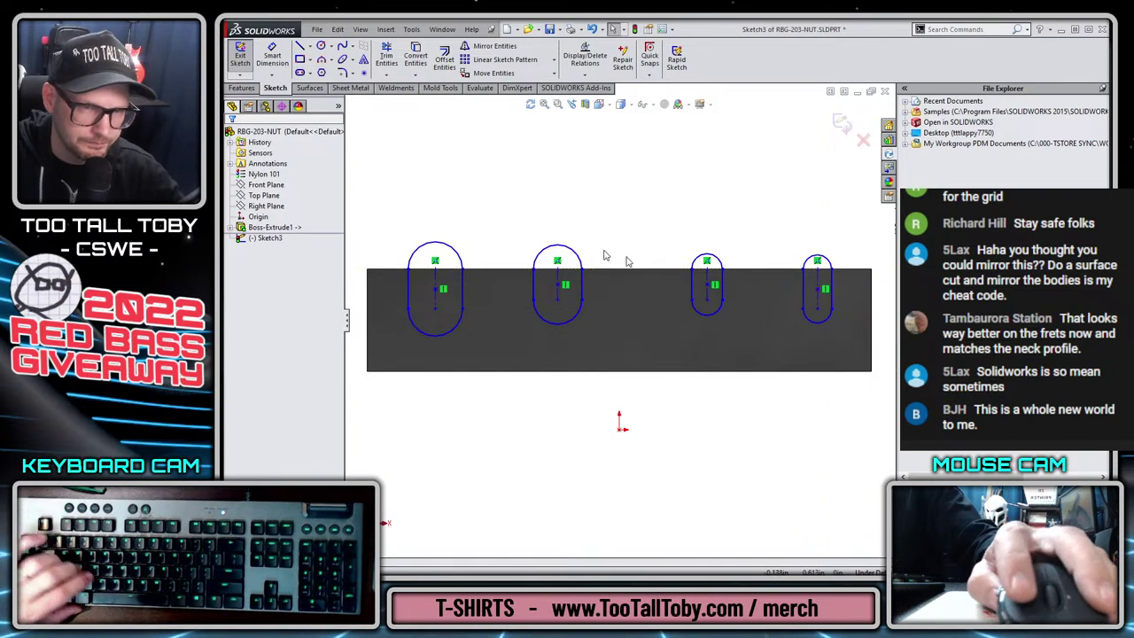
Dimension the first slot's width at 0.125 in.
{"action": "key", "text": "s"}
{"action": "left_click", "coordinate": [696, 204]}
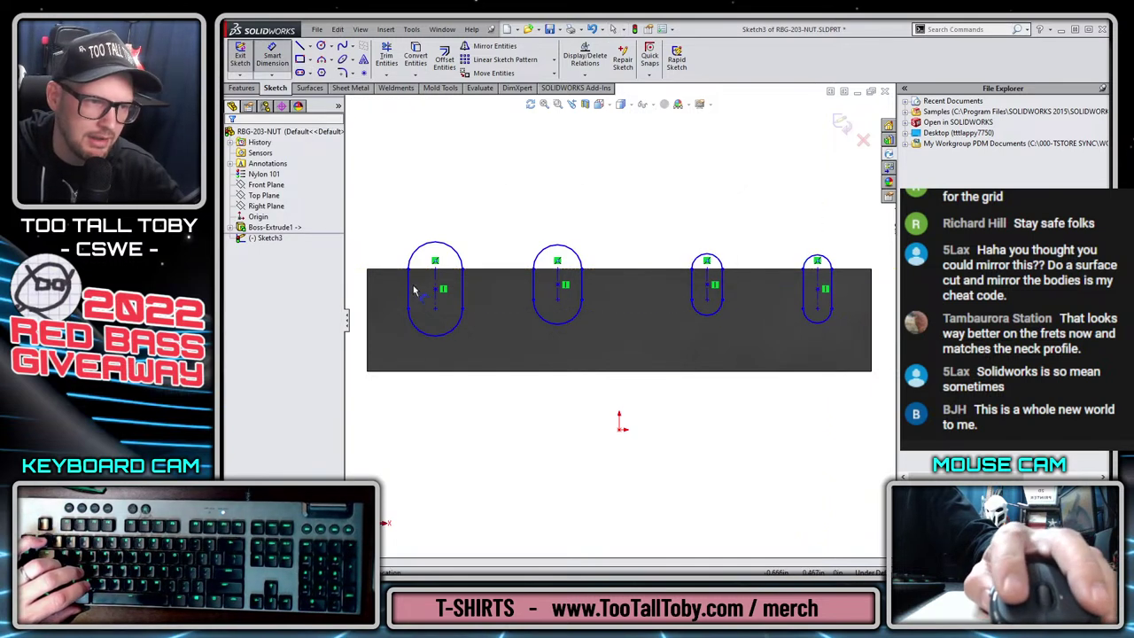
{"action": "left_click", "coordinate": [462, 292]}
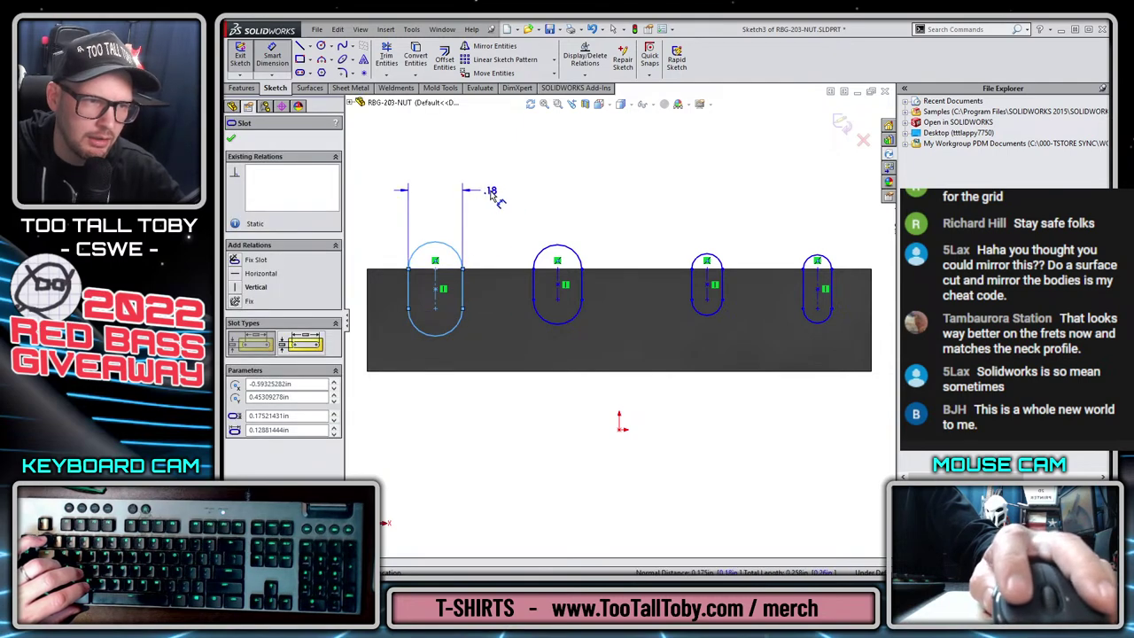
{"action": "left_click", "coordinate": [492, 195]}
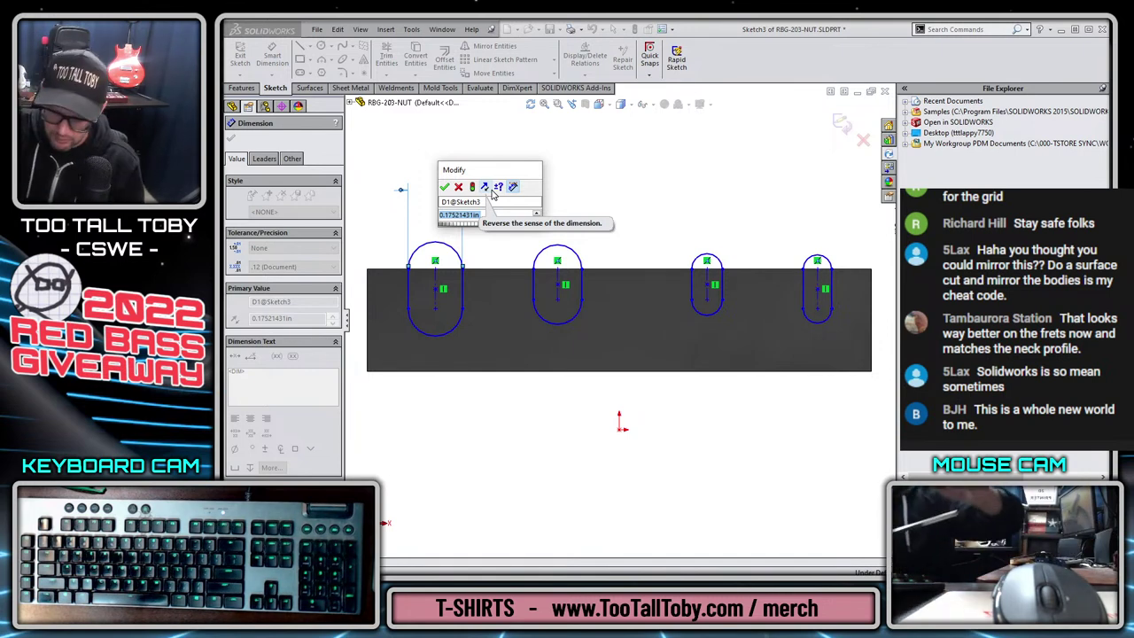
{"action": "type", "text": "0.125"}
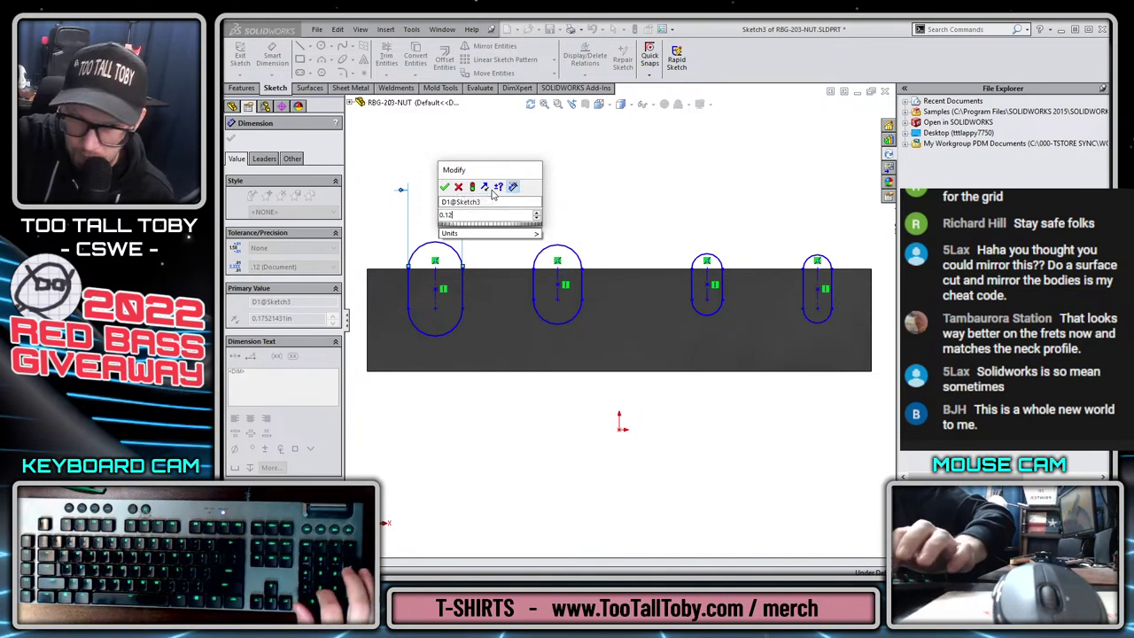
{"action": "key", "text": "Return"}
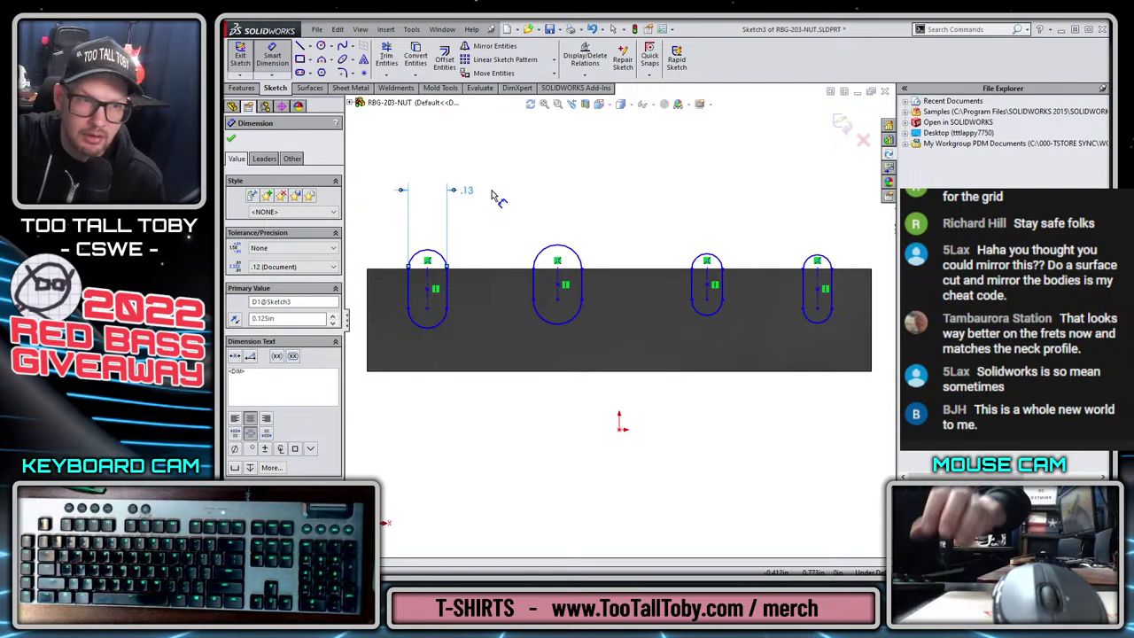
Set the second slot's width to 0.10 in, discarding a trial R.05 radius dimension.
{"action": "left_click", "coordinate": [574, 254]}
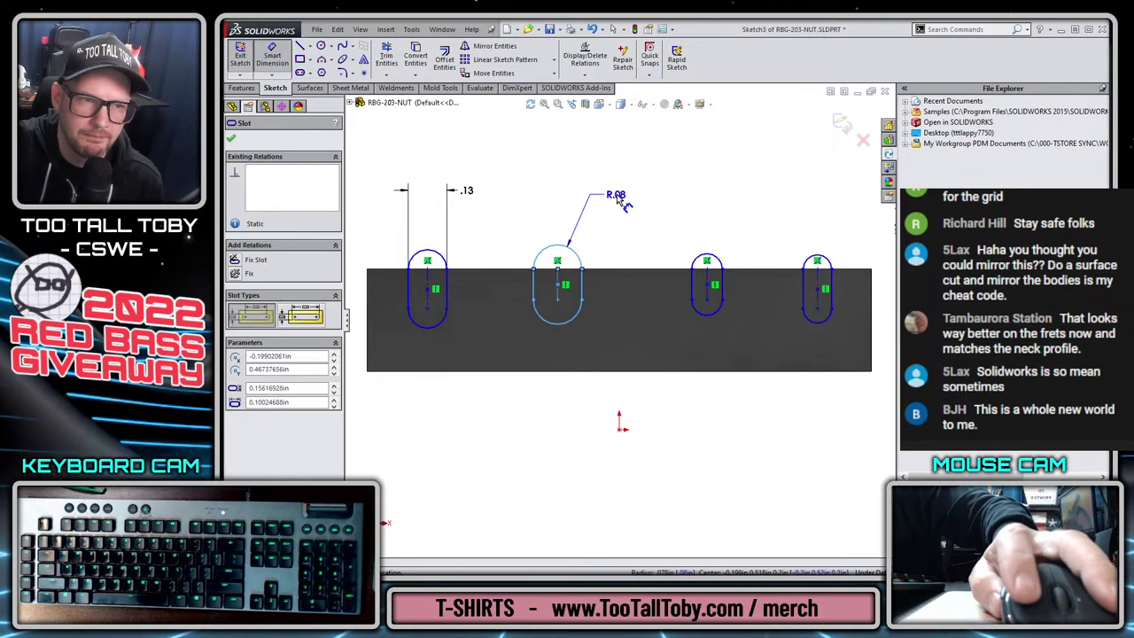
{"action": "left_click", "coordinate": [621, 193]}
{"action": "type", "text": "0.1/2"}
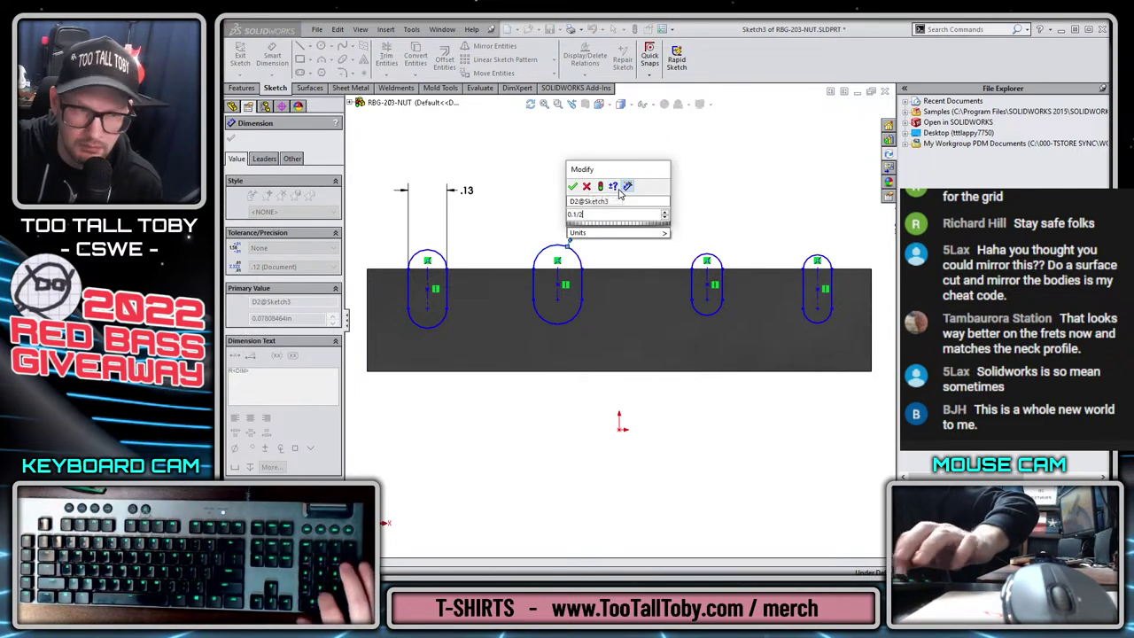
{"action": "key", "text": "Return"}
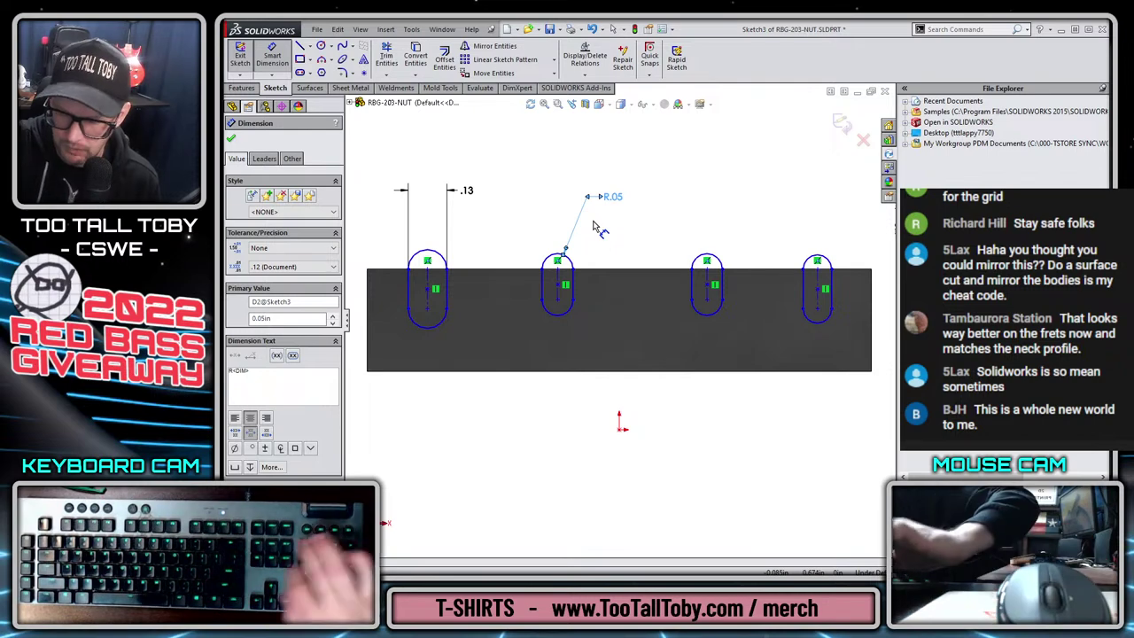
{"action": "key", "text": "Delete"}
{"action": "left_click", "coordinate": [544, 288]}
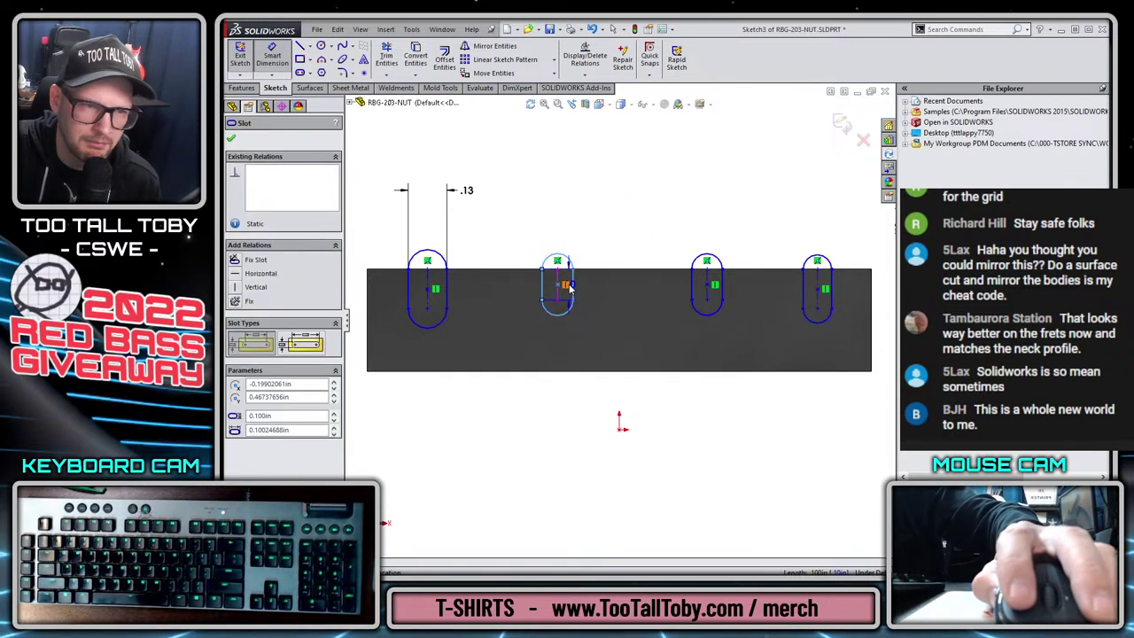
{"action": "right_click_drag", "start_coordinate": [574, 288], "coordinate": [608, 227]}
{"action": "left_click", "coordinate": [613, 213]}
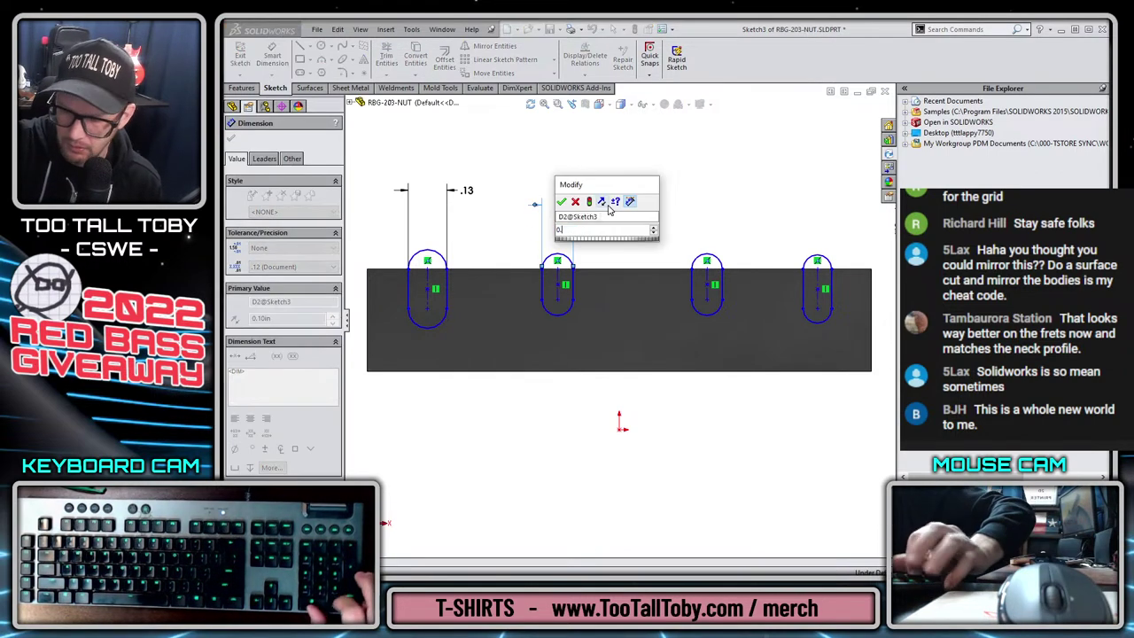
{"action": "key", "text": "Return"}
{"action": "key", "text": "Escape"}
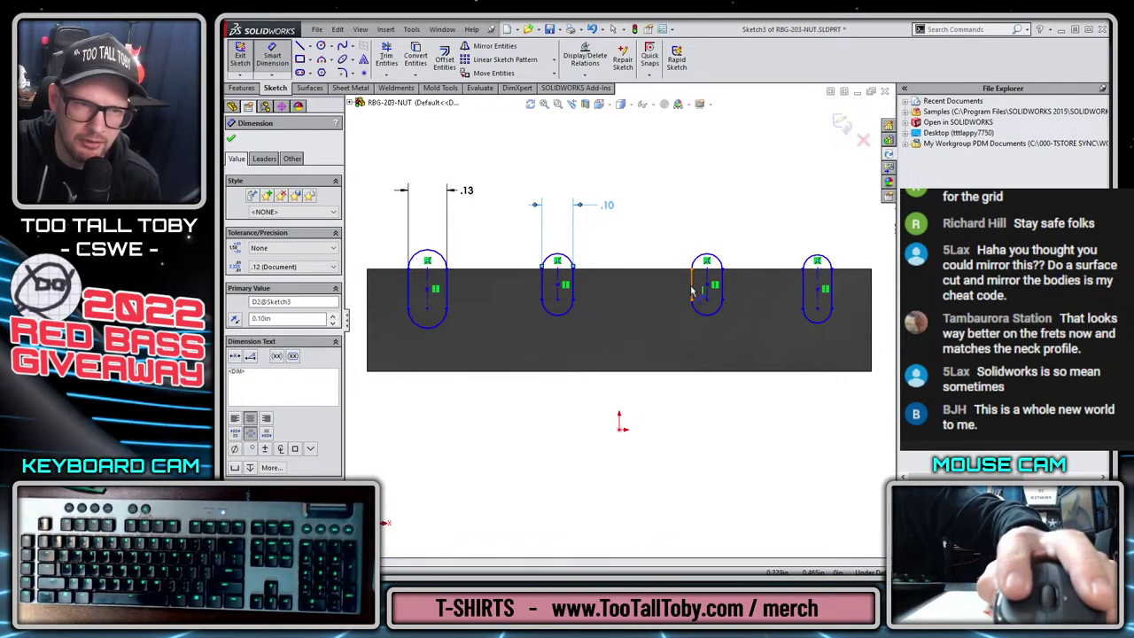
Set the third and fourth slot widths to 0.085 and 0.062 in.
{"action": "left_click", "coordinate": [723, 284]}
{"action": "right_click_drag", "start_coordinate": [732, 277], "coordinate": [755, 229]}
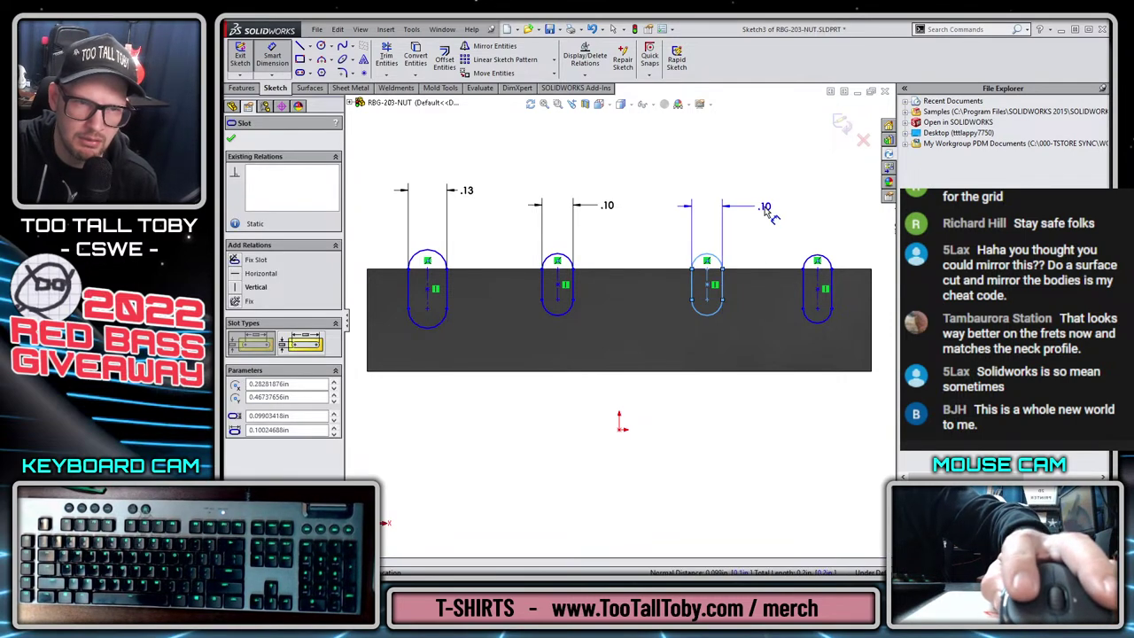
{"action": "left_click", "coordinate": [769, 215]}
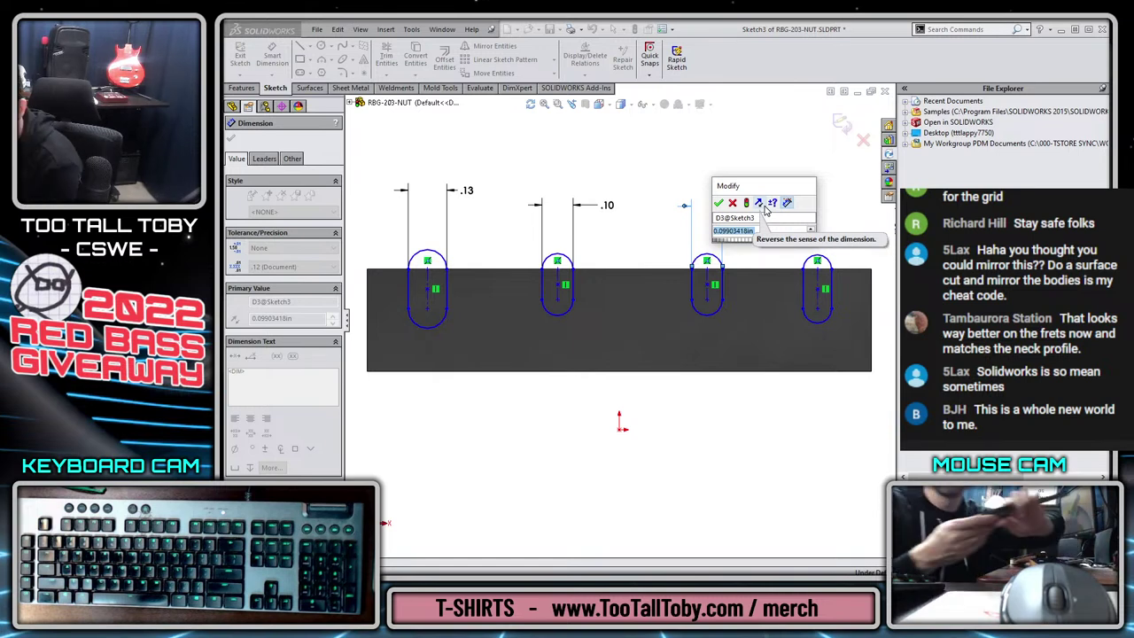
{"action": "type", "text": "0.0"}
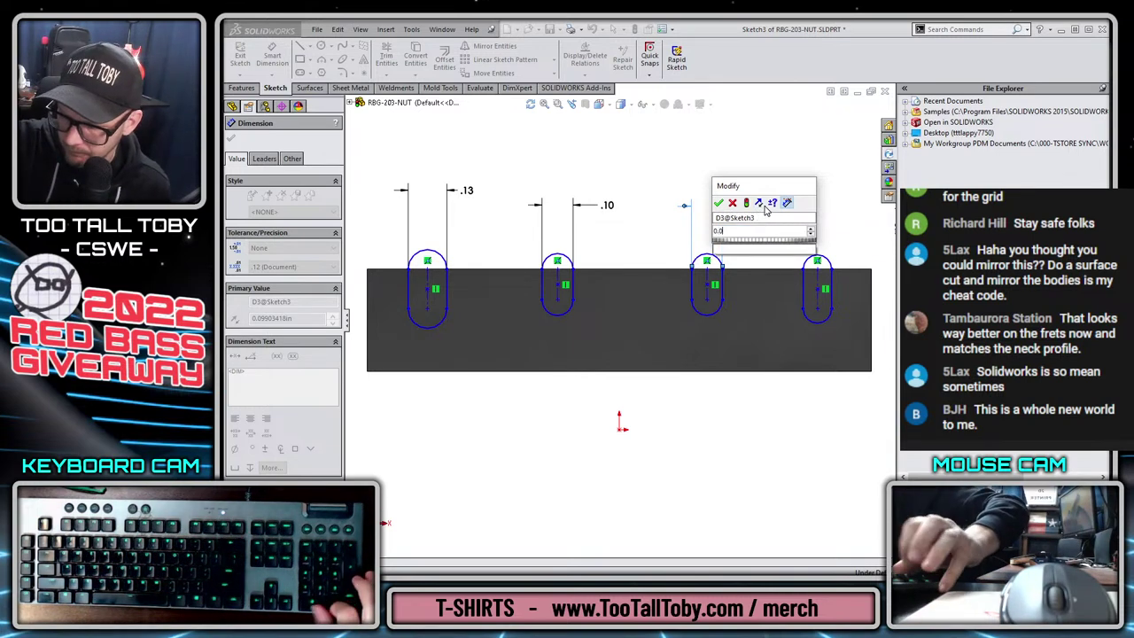
{"action": "type", "text": "85"}
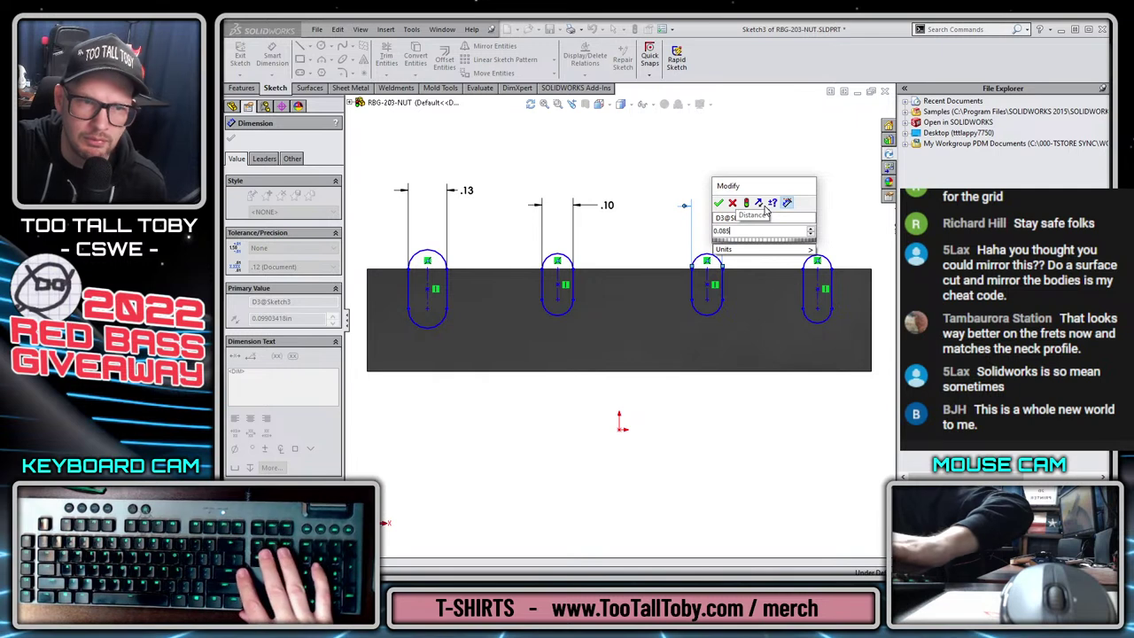
{"action": "key", "text": "Return"}
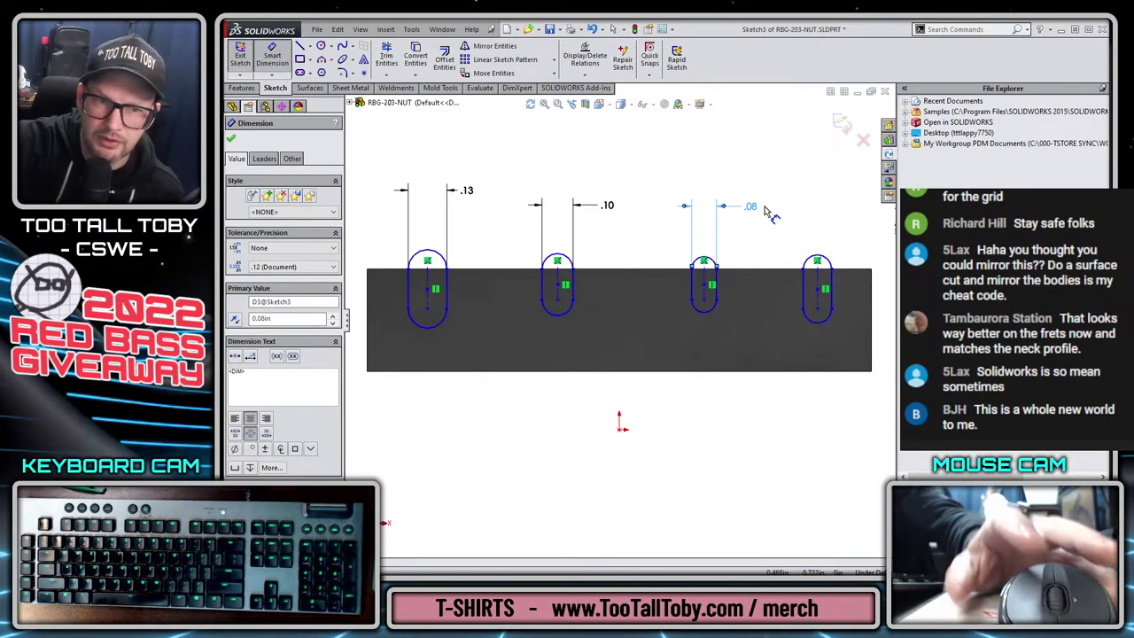
{"action": "left_click", "coordinate": [803, 295]}
{"action": "left_click", "coordinate": [825, 289]}
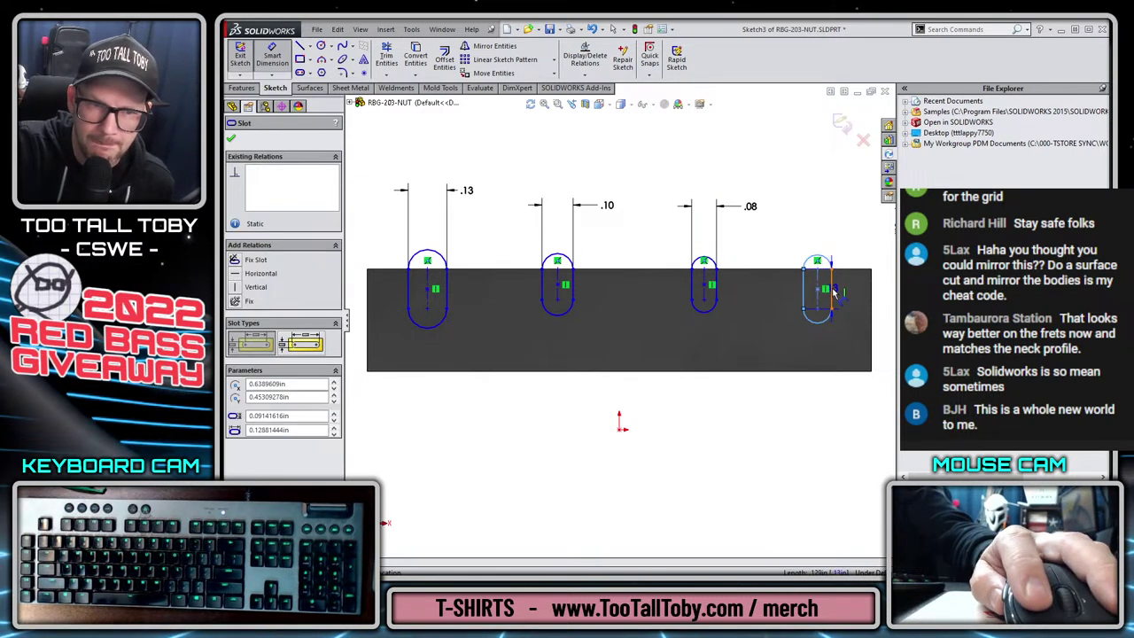
{"action": "left_click", "coordinate": [849, 221]}
{"action": "type", "text": ".062"}
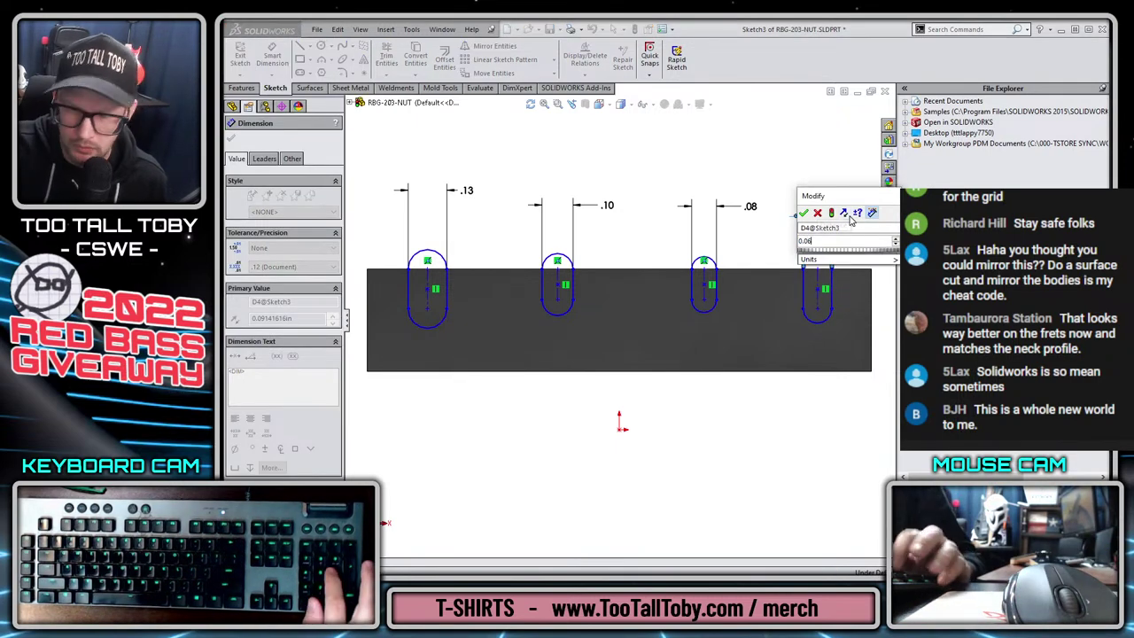
{"action": "key", "text": "Return"}
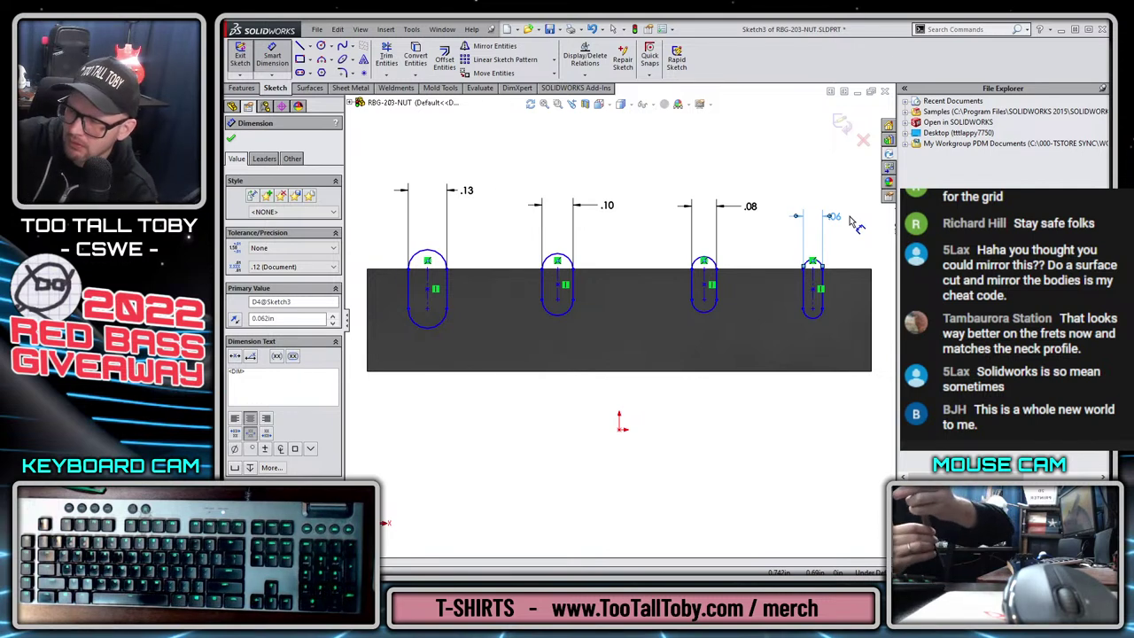
{"action": "left_click", "coordinate": [853, 221]}
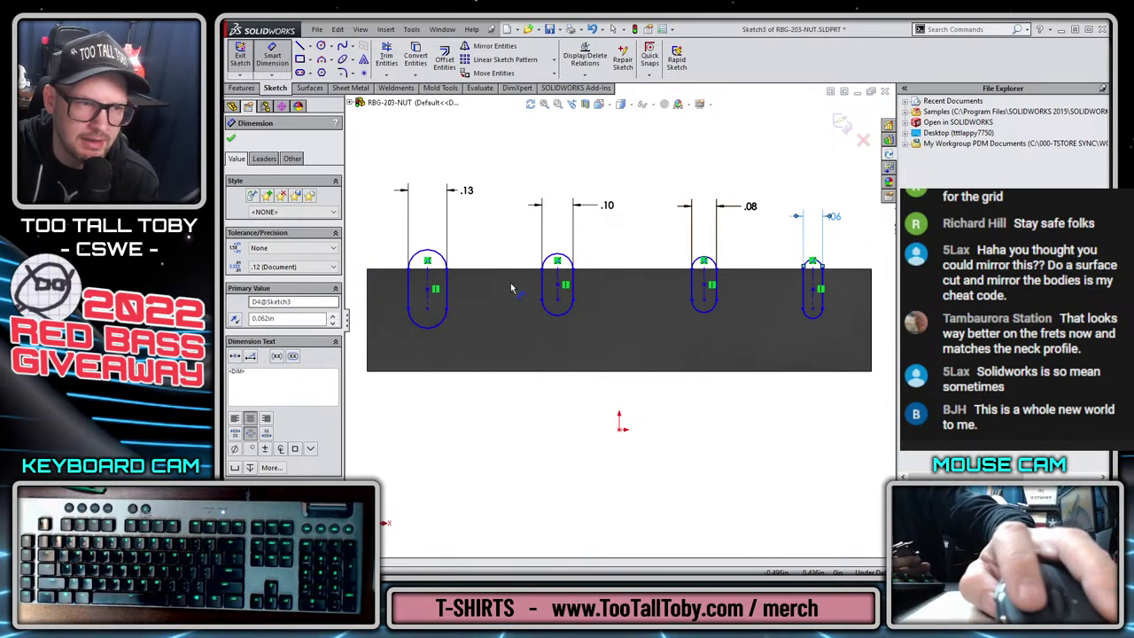
Dimension the first two slots' bottoms from the top edge, the first at 0.089 in.
{"action": "left_click", "coordinate": [470, 270]}
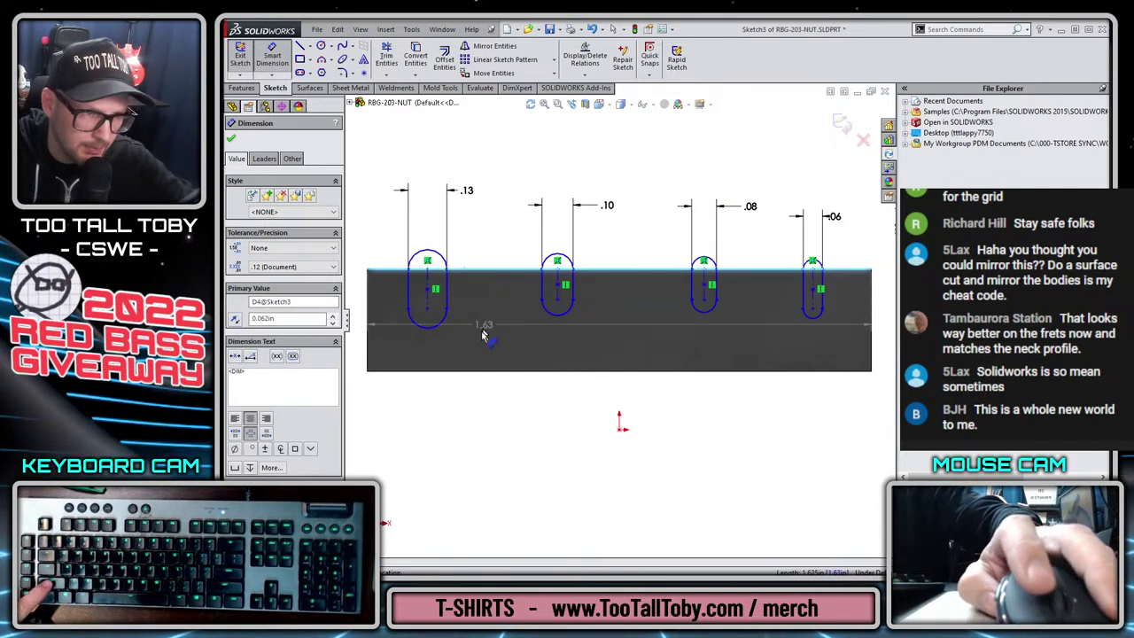
{"action": "left_click", "coordinate": [424, 330]}
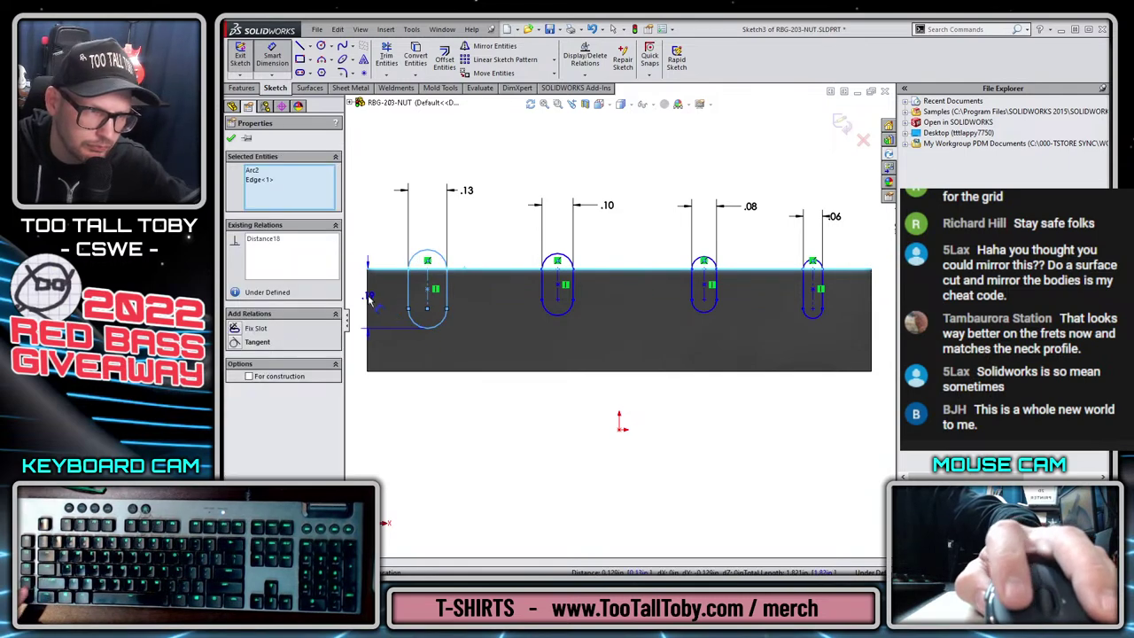
{"action": "left_click", "coordinate": [359, 301]}
{"action": "type", "text": ".089"}
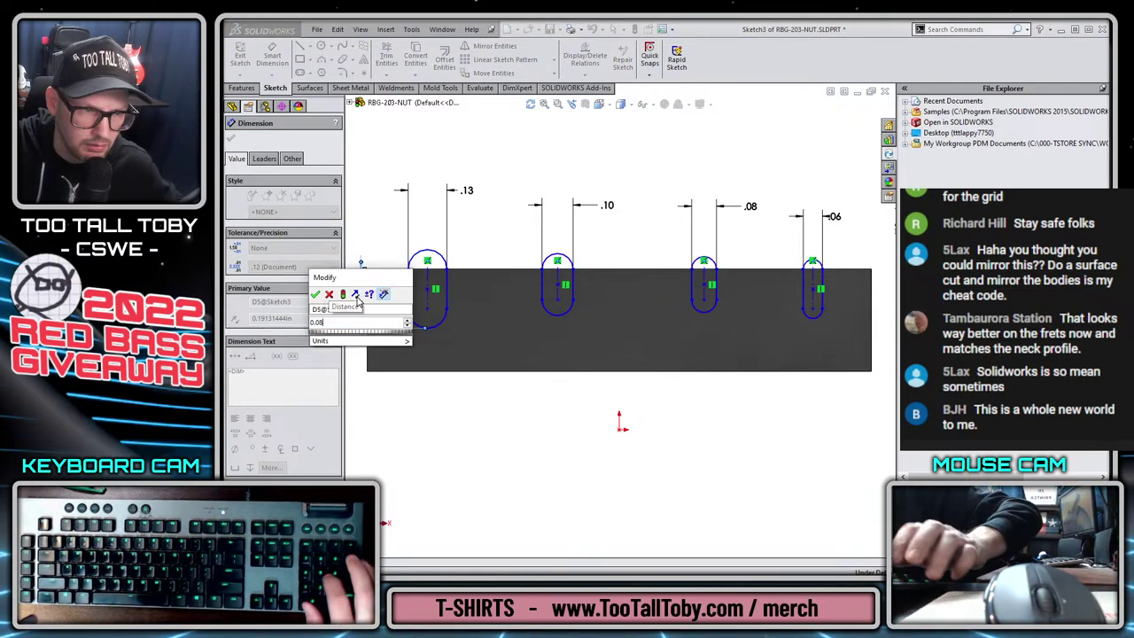
{"action": "key", "text": "Return"}
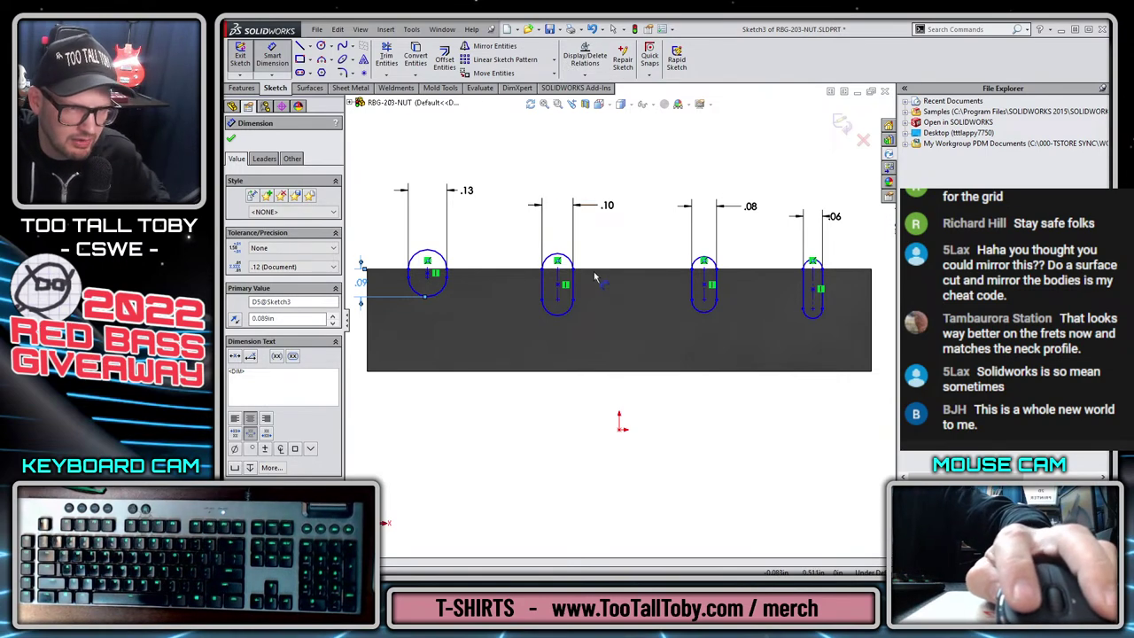
{"action": "left_click", "coordinate": [594, 269]}
{"action": "left_click", "coordinate": [543, 313]}
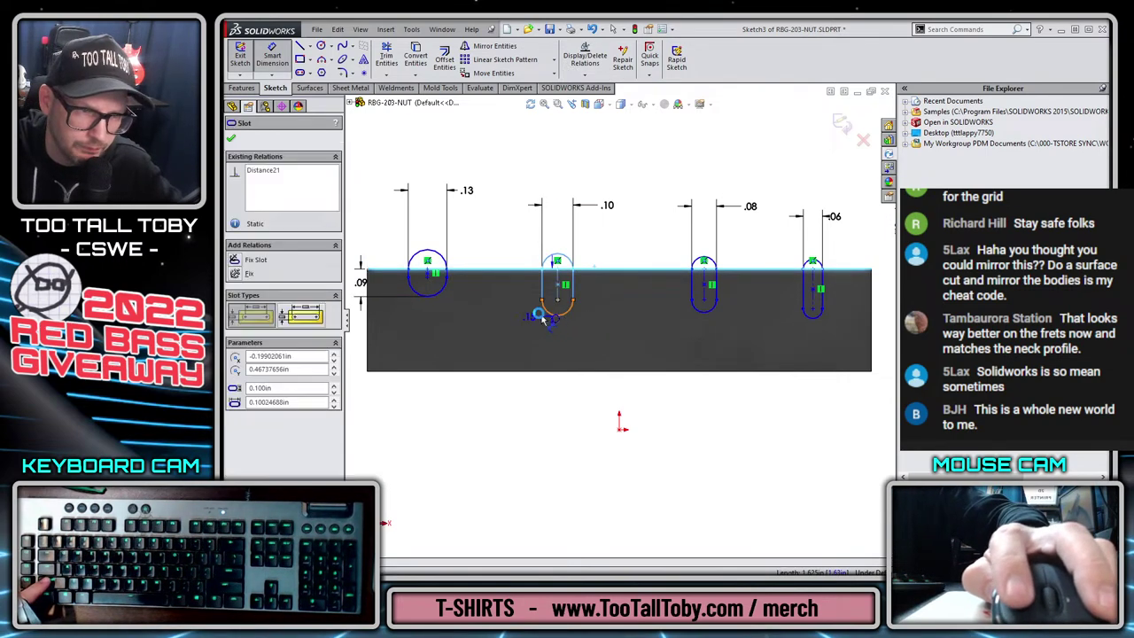
{"action": "left_click", "coordinate": [494, 244]}
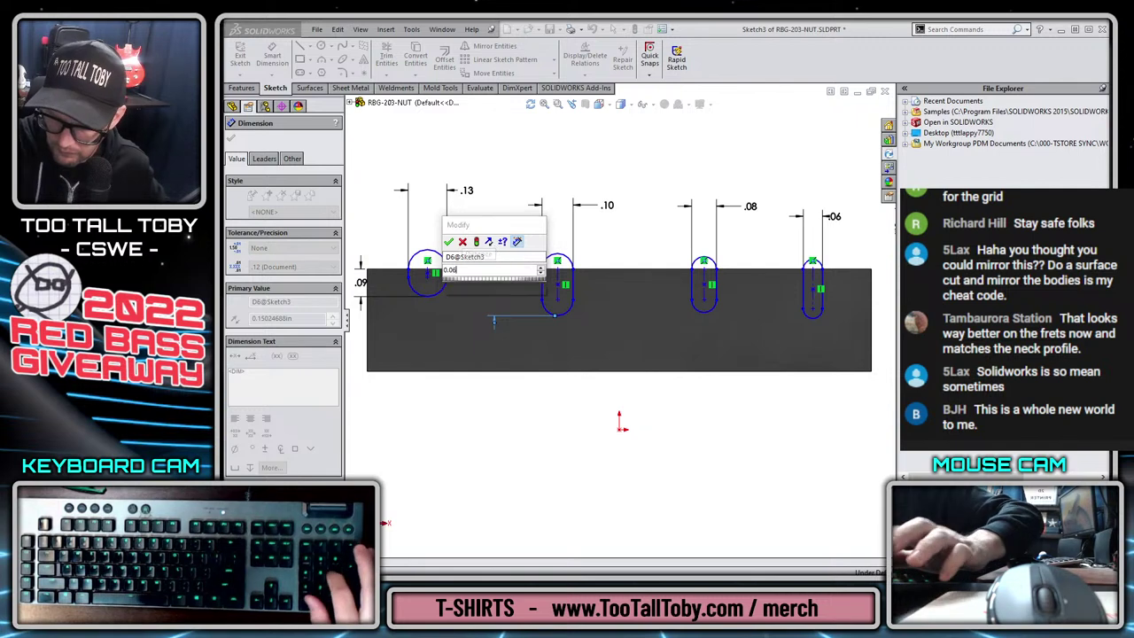
{"action": "key", "text": "Return"}
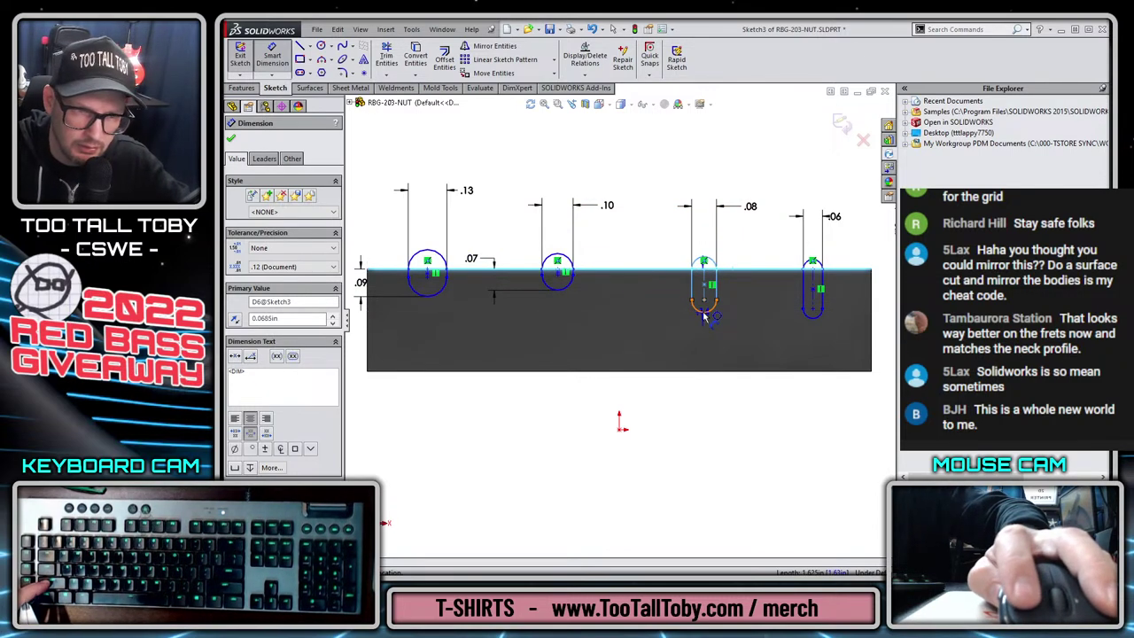
Dimension the third and fourth slot depths at 0.065 and 0.0575 in.
{"action": "left_click", "coordinate": [705, 315]}
{"action": "left_click", "coordinate": [759, 286]}
{"action": "type", "text": "0.0"}
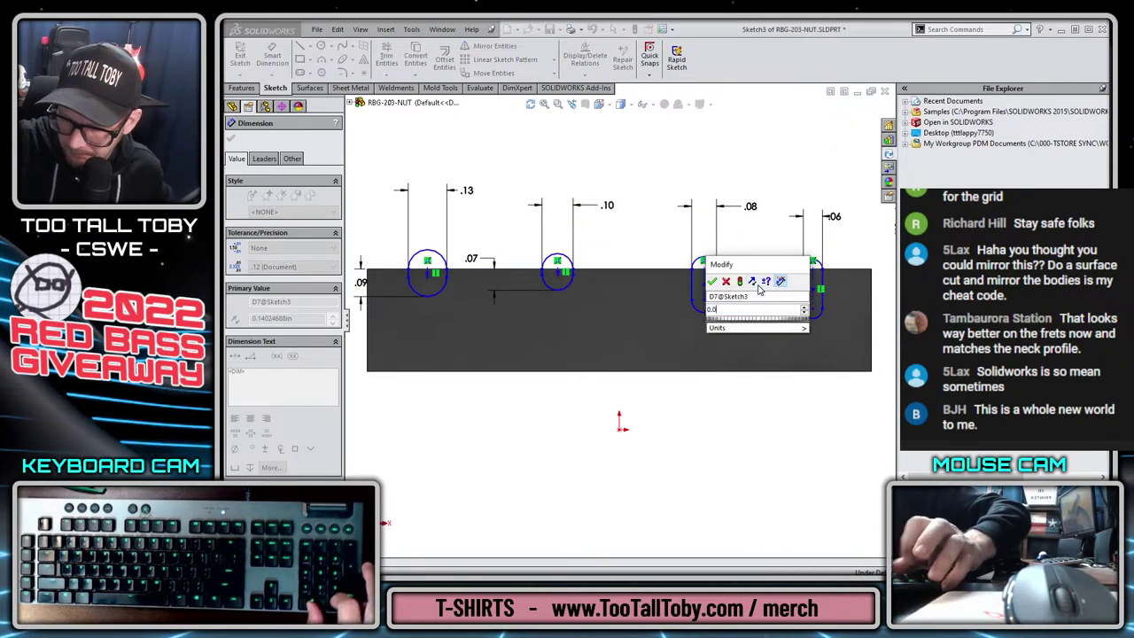
{"action": "type", "text": "65"}
{"action": "key", "text": "Return"}
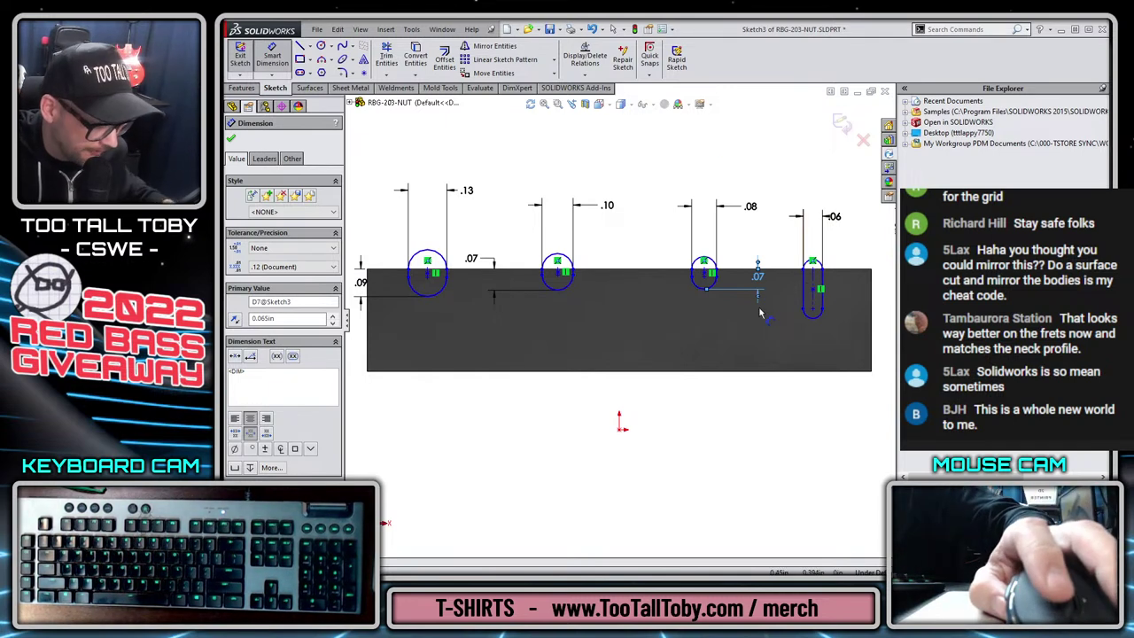
{"action": "left_click", "coordinate": [815, 316]}
{"action": "left_click", "coordinate": [846, 294]}
{"action": "type", "text": "0."}
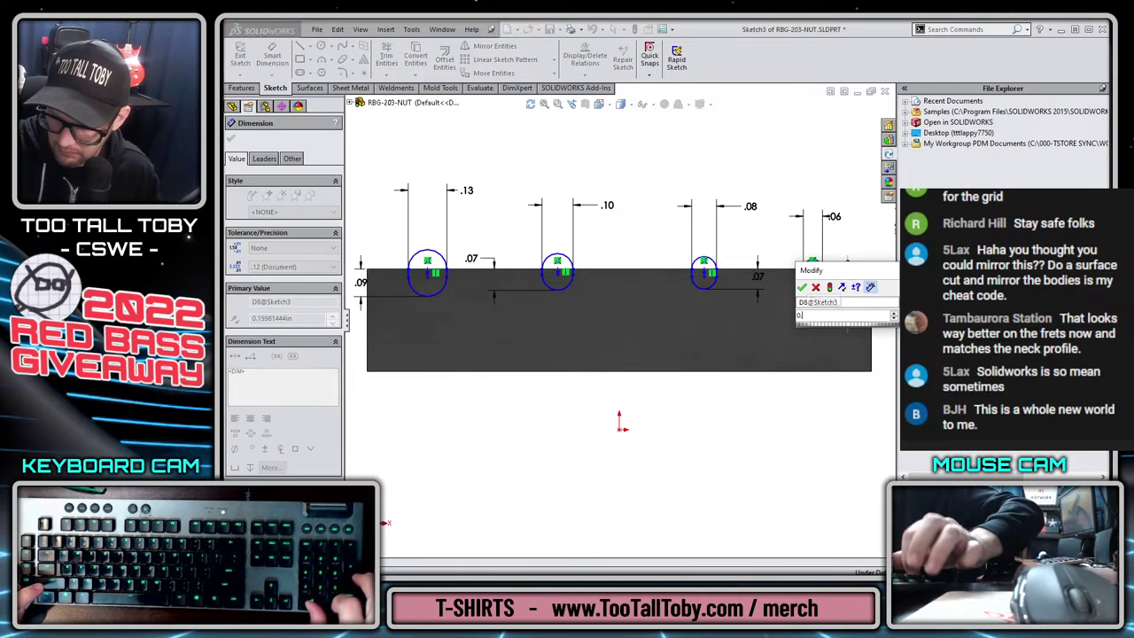
{"action": "type", "text": "0575"}
{"action": "key", "text": "Return"}
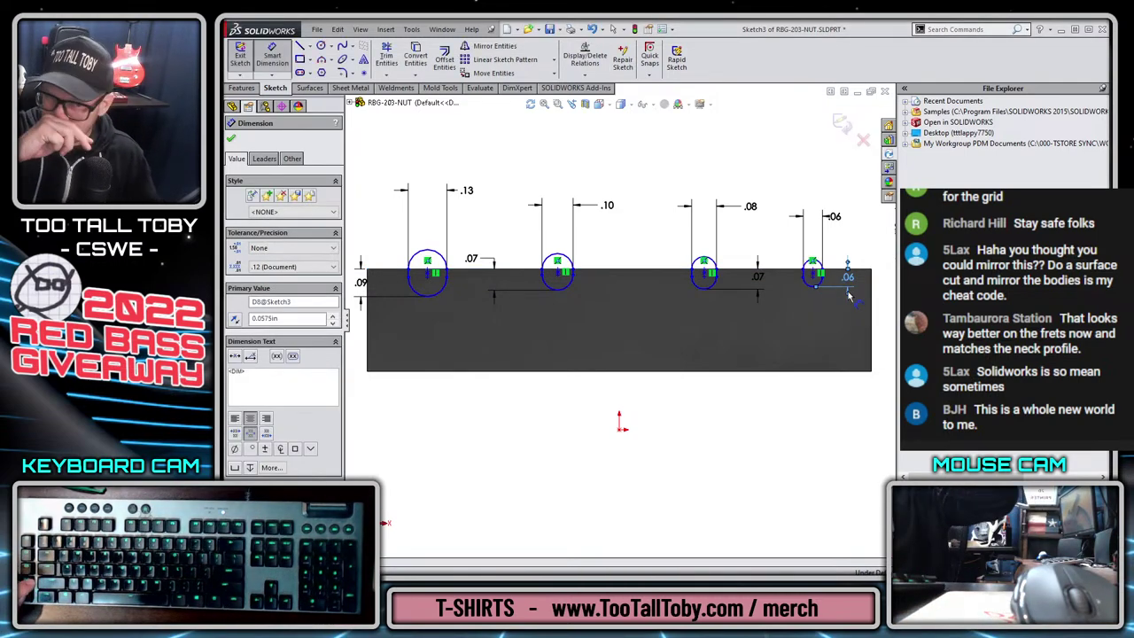
Revise the first three slot depths to 0.1, 0.075 and 0.0725 in.
{"action": "double_click", "coordinate": [362, 283]}
{"action": "type", "text": "0.1"}
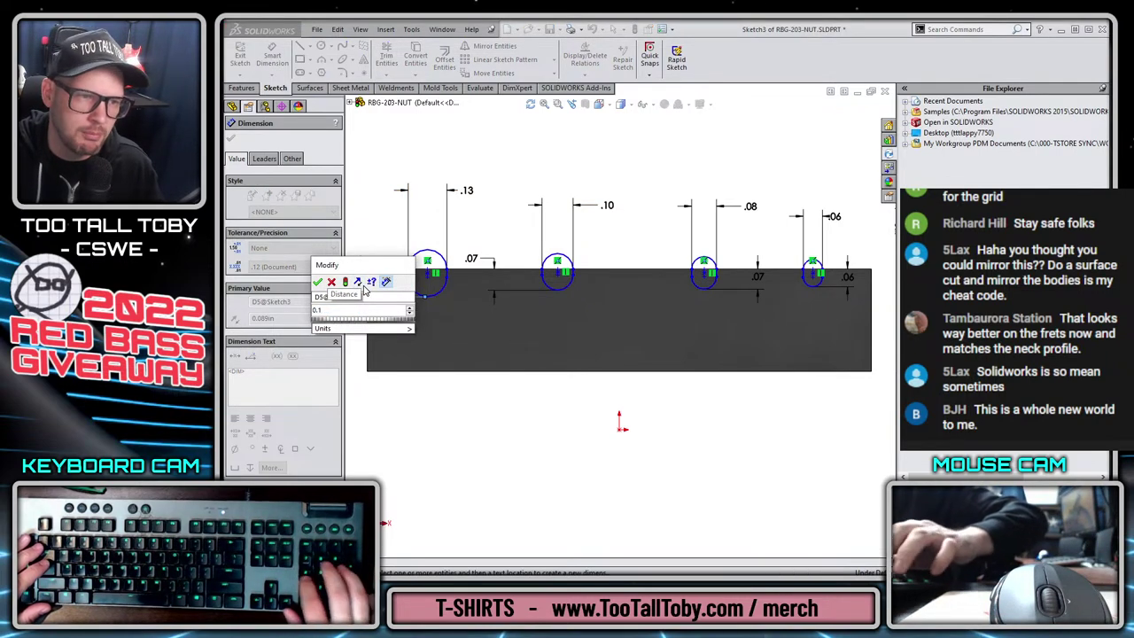
{"action": "key", "text": "Return"}
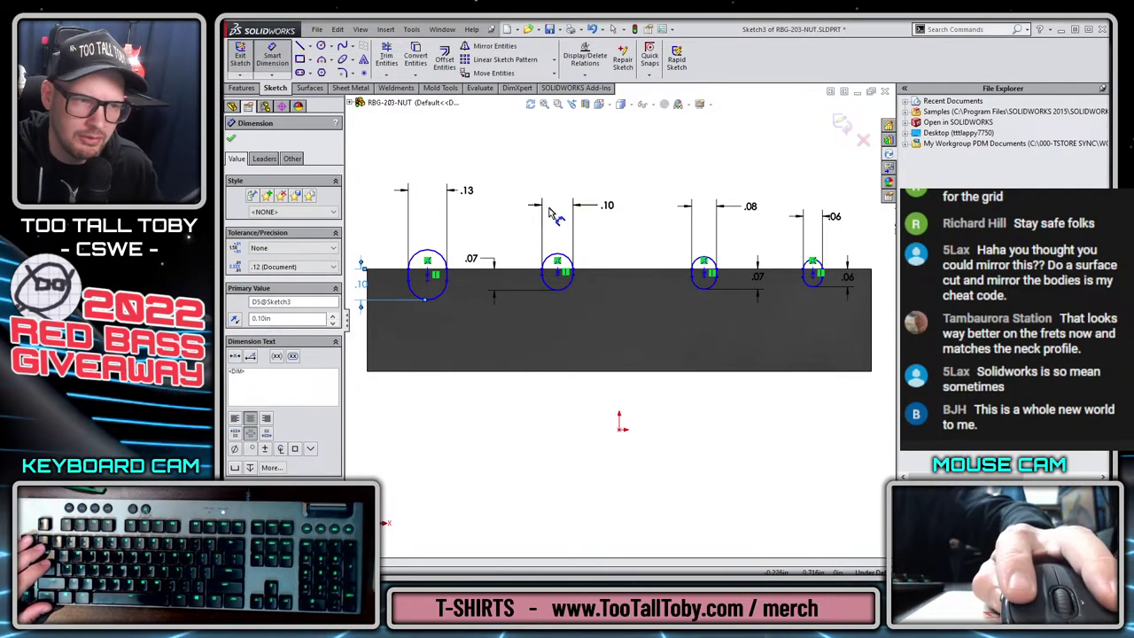
{"action": "left_click", "coordinate": [471, 260]}
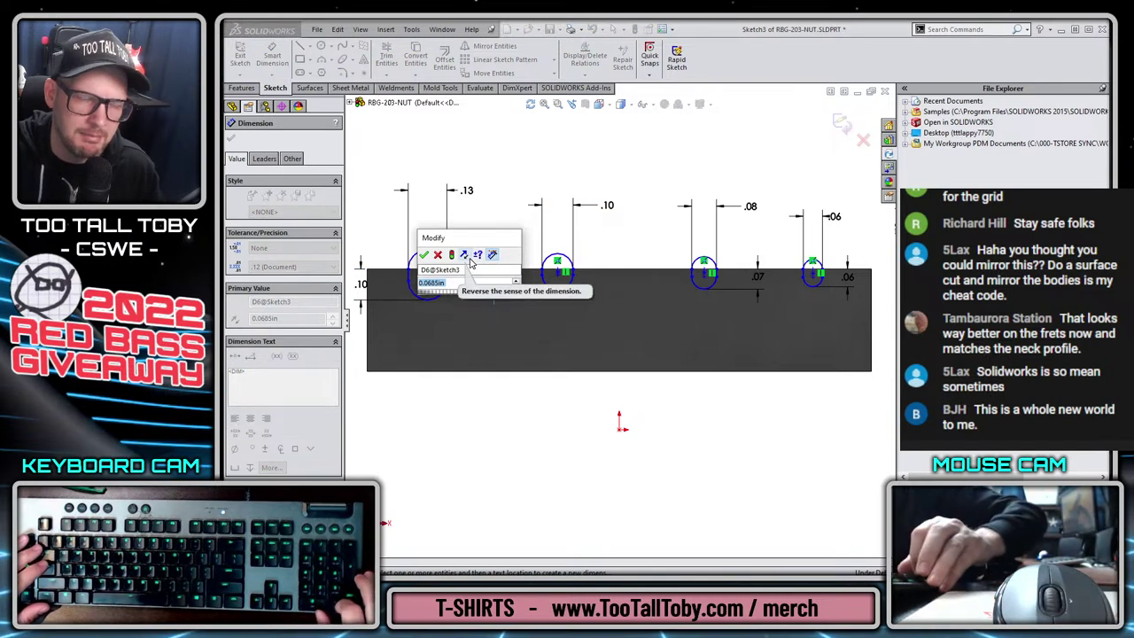
{"action": "type", "text": "0.0"}
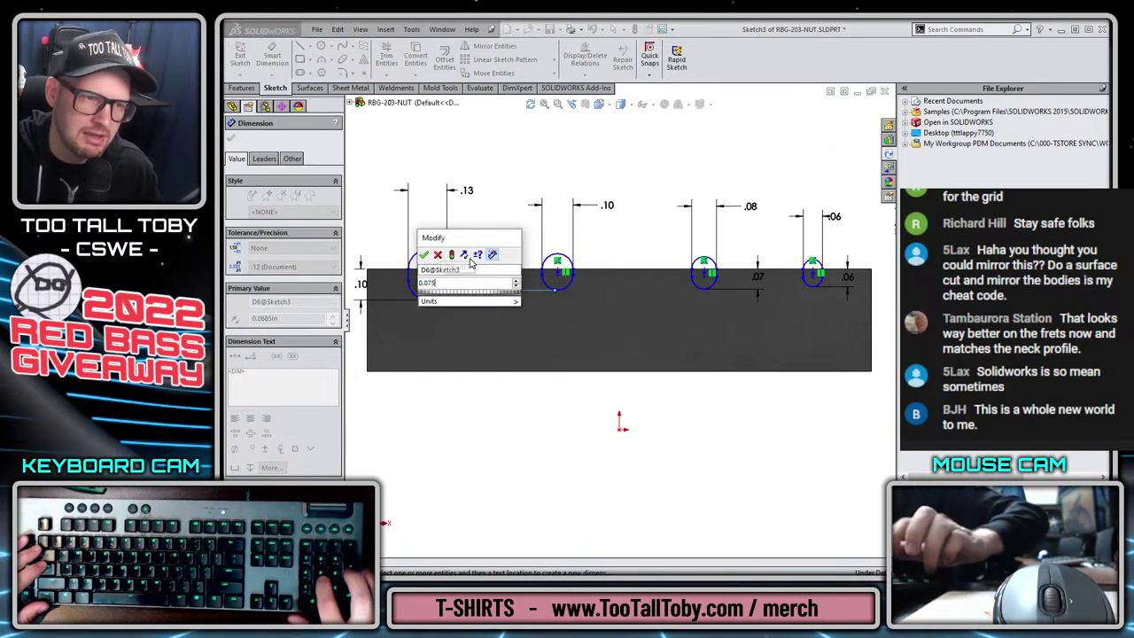
{"action": "type", "text": "75"}
{"action": "key", "text": "Return"}
{"action": "left_click", "coordinate": [756, 280]}
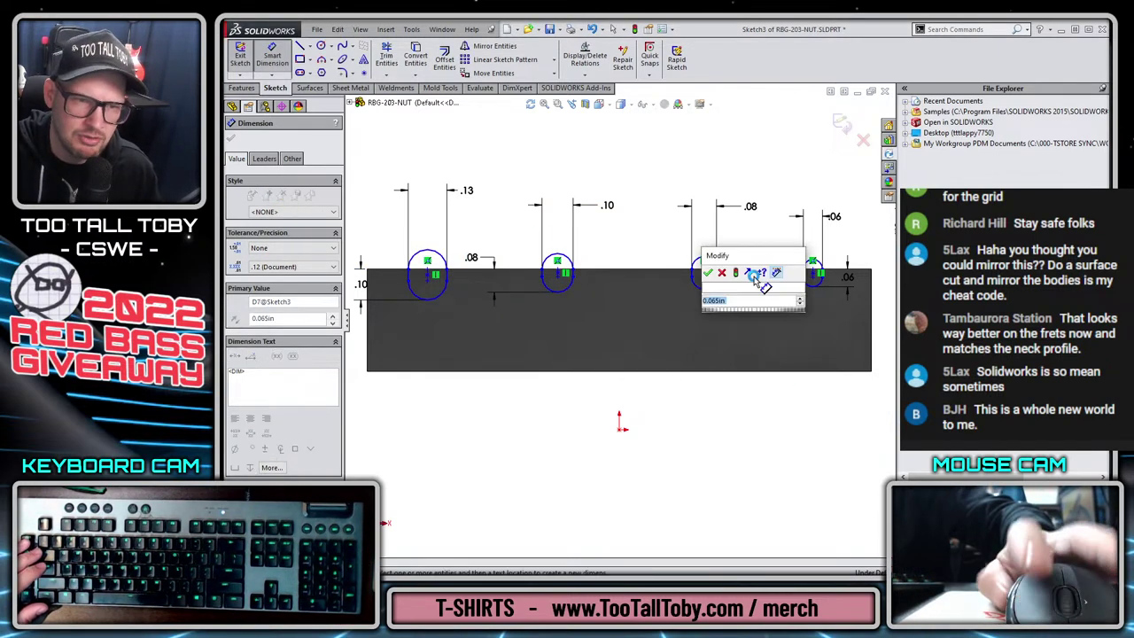
{"action": "type", "text": "0.0725"}
{"action": "key", "text": "Return"}
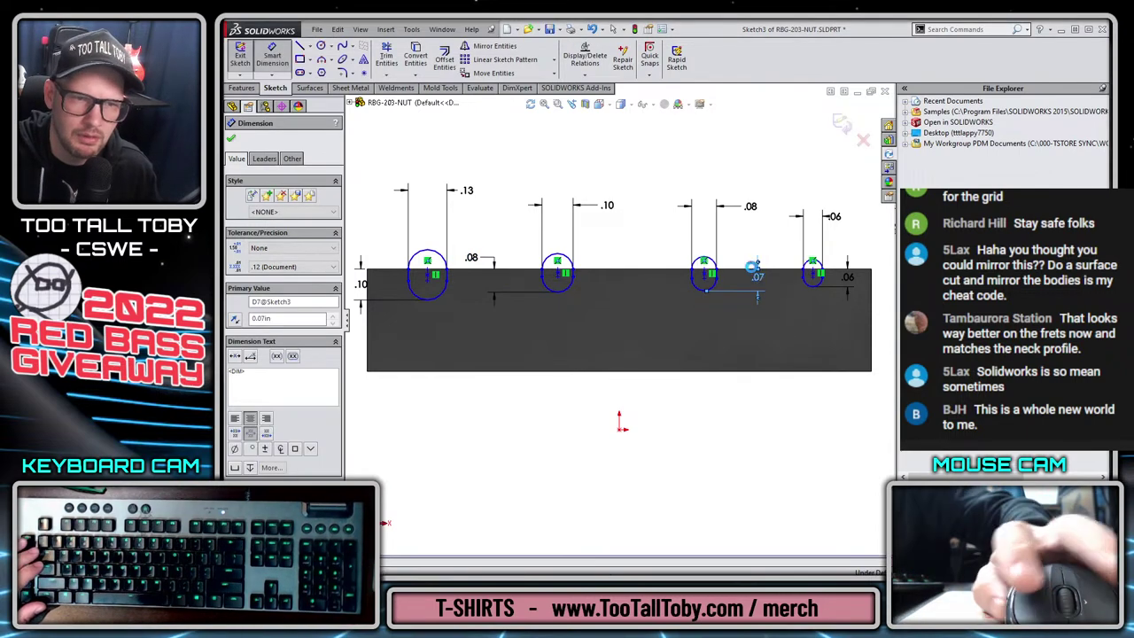
Add a .05 vertical dimension on the rightmost slot, then revise it to 0.06.
{"action": "left_click", "coordinate": [847, 276]}
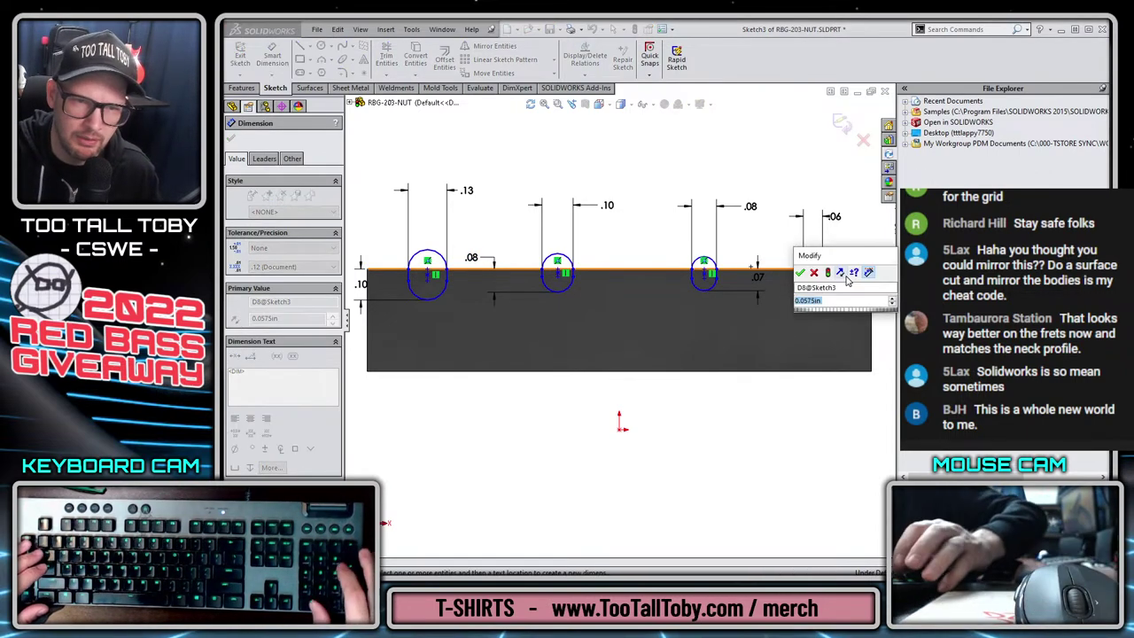
{"action": "type", "text": "0"}
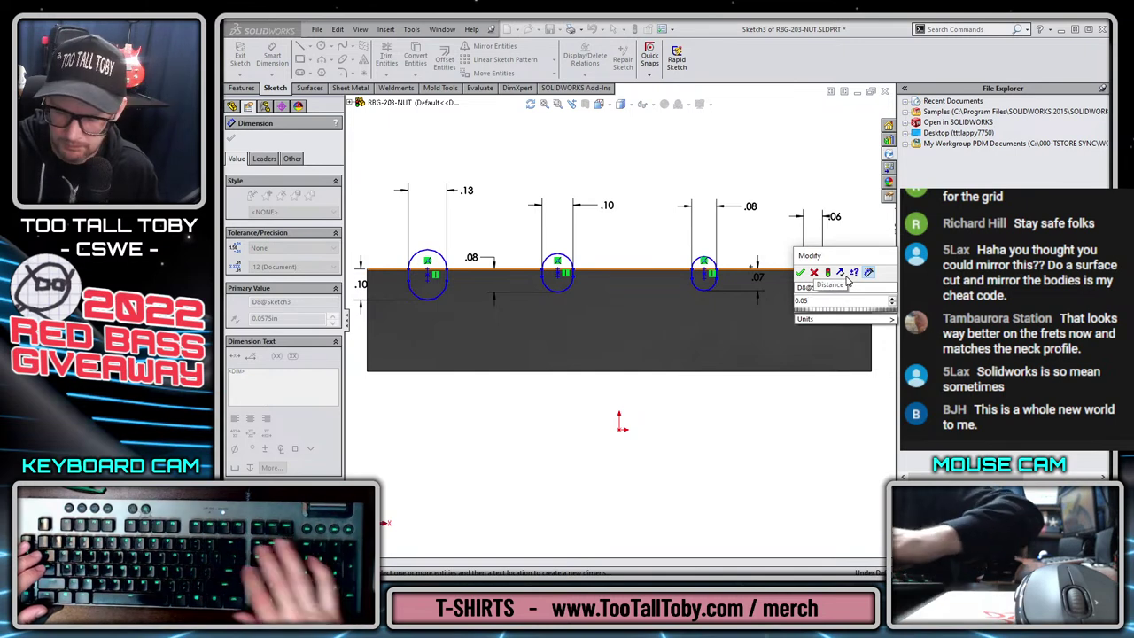
{"action": "key", "text": "BackSpace"}
{"action": "type", "text": "5"}
{"action": "key", "text": "Return"}
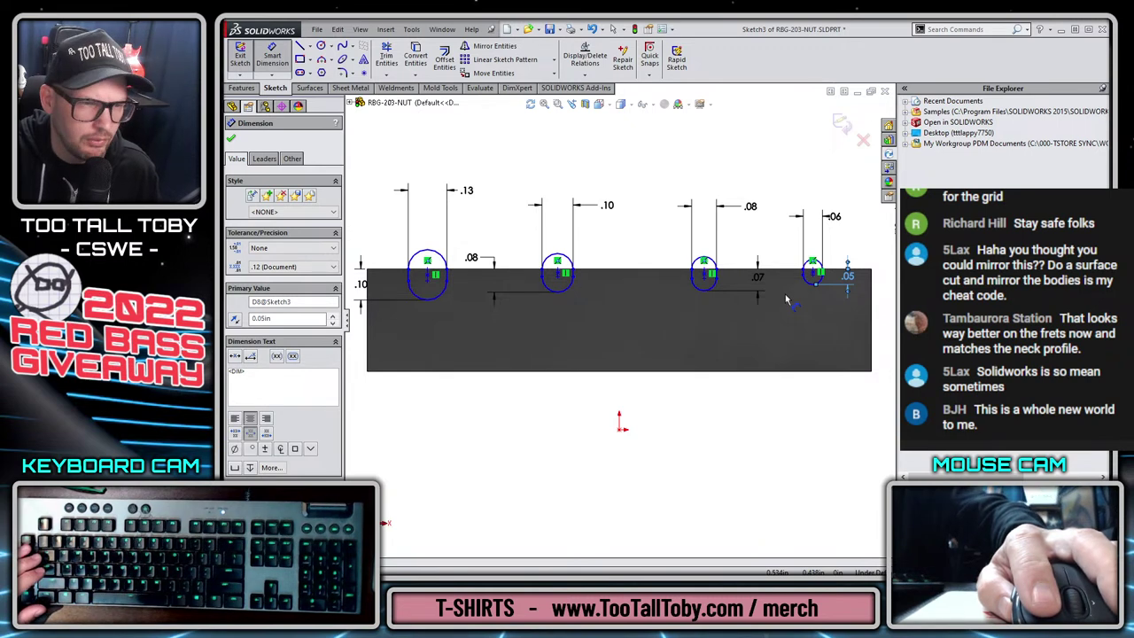
{"action": "double_click", "coordinate": [849, 277]}
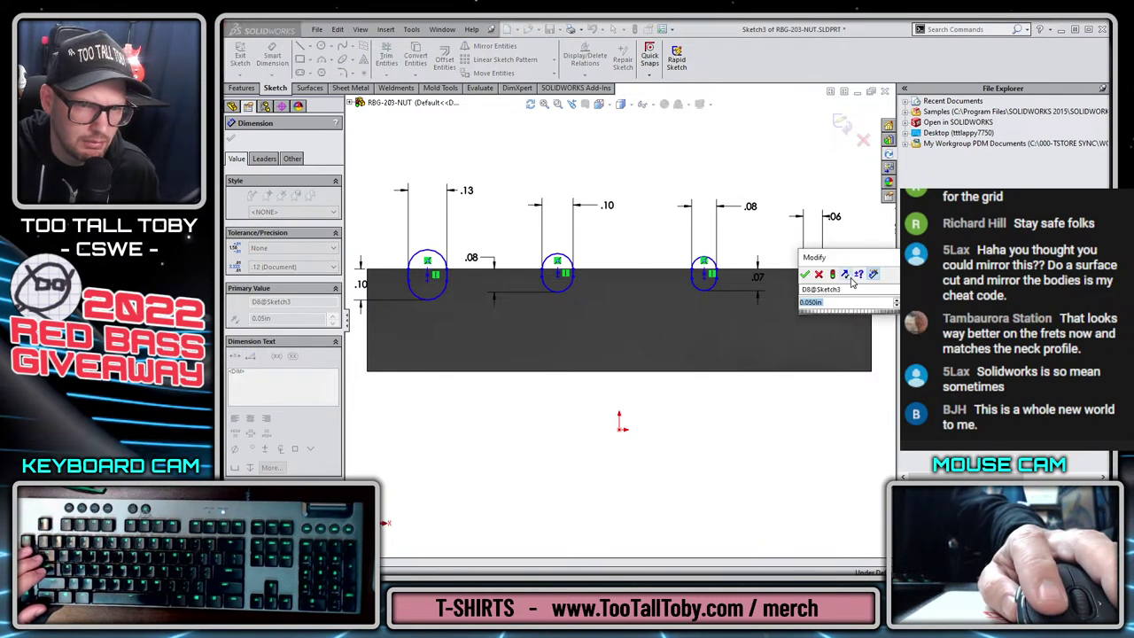
{"action": "type", "text": "0.06"}
{"action": "key", "text": "Return"}
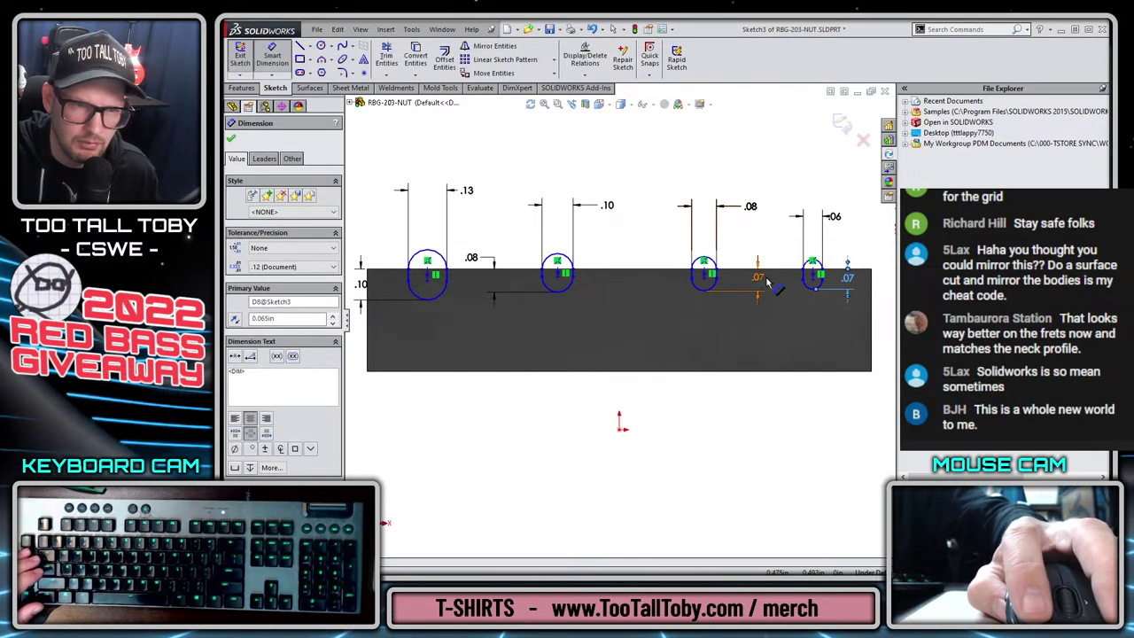
{"action": "double_click", "coordinate": [768, 282]}
{"action": "left_click", "coordinate": [726, 268]}
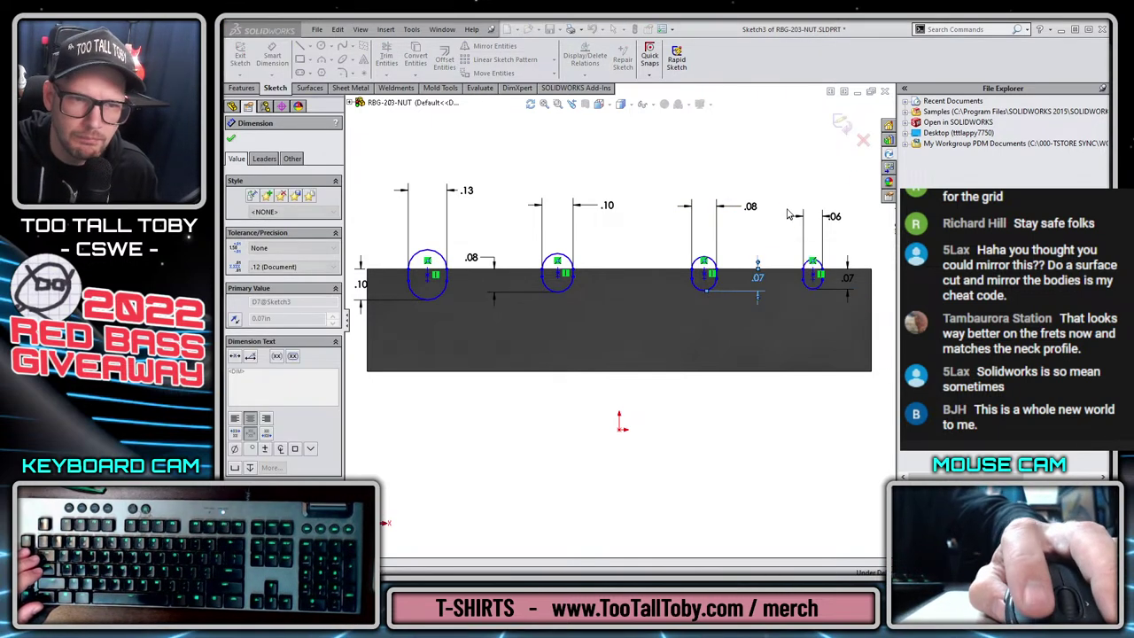
Position the leftmost slot 0.17 in from the nut's left end.
{"action": "left_click", "coordinate": [630, 133]}
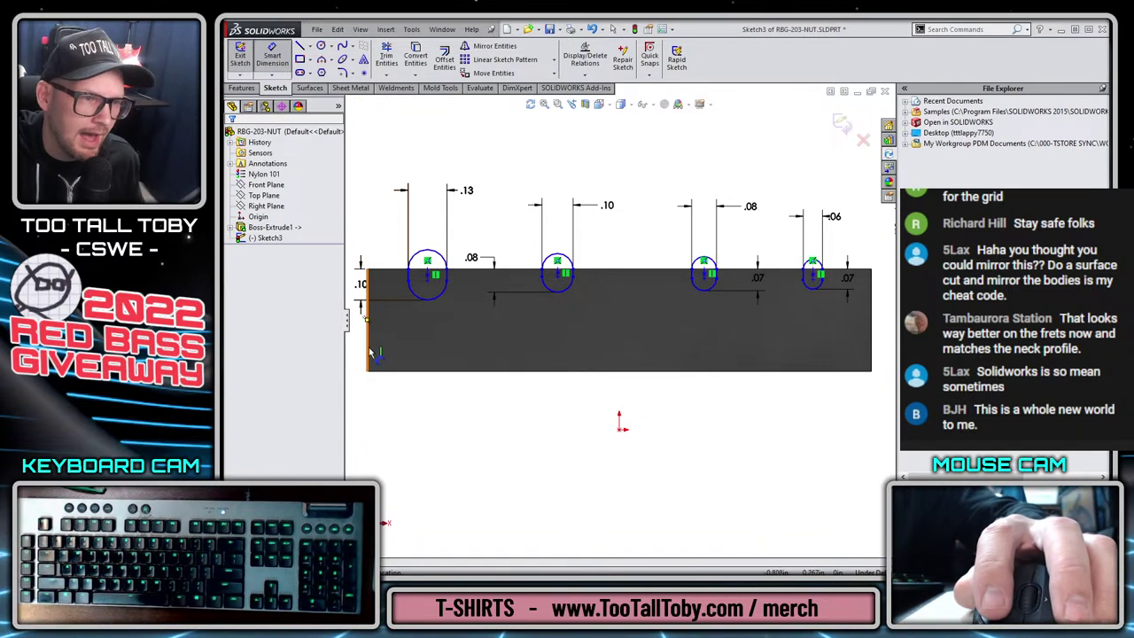
{"action": "left_click", "coordinate": [429, 254]}
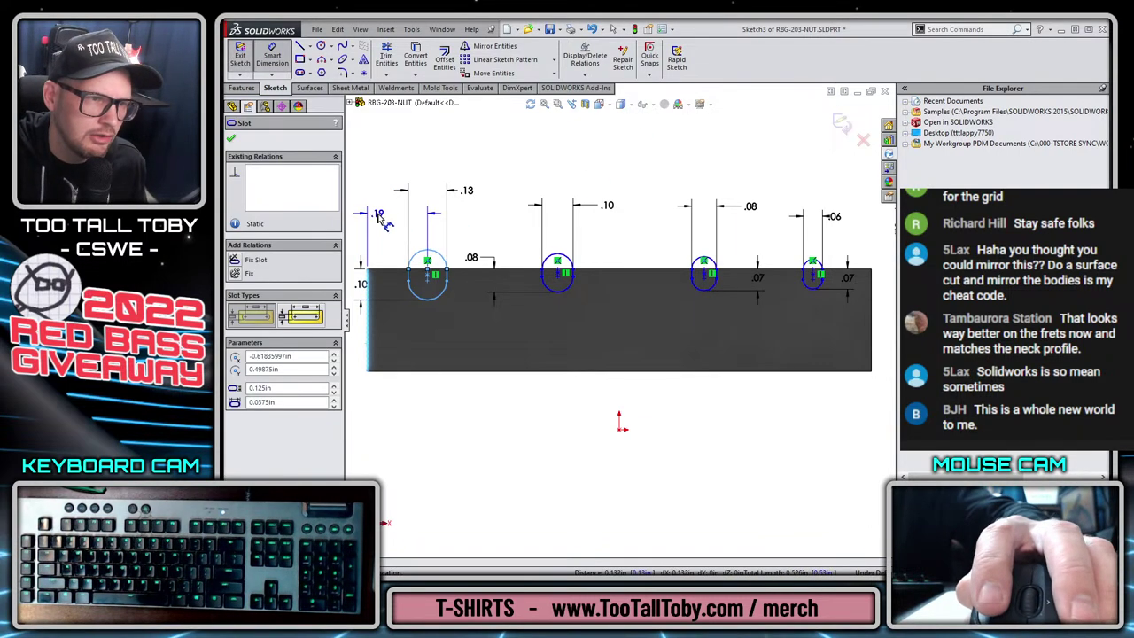
{"action": "double_click", "coordinate": [379, 216]}
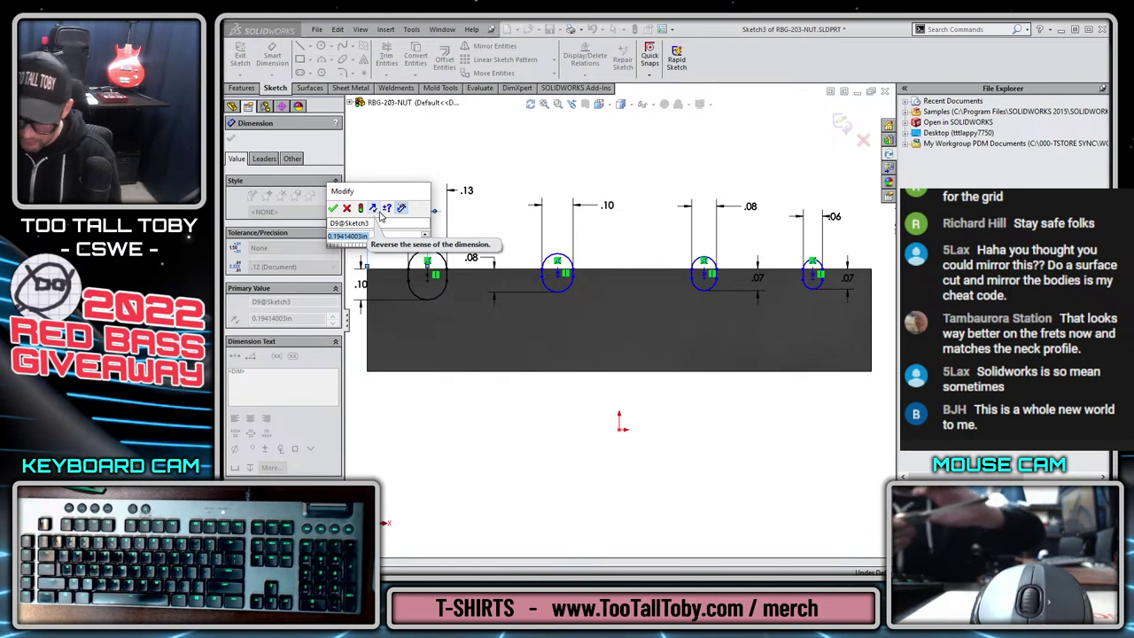
{"action": "type", "text": "0.17"}
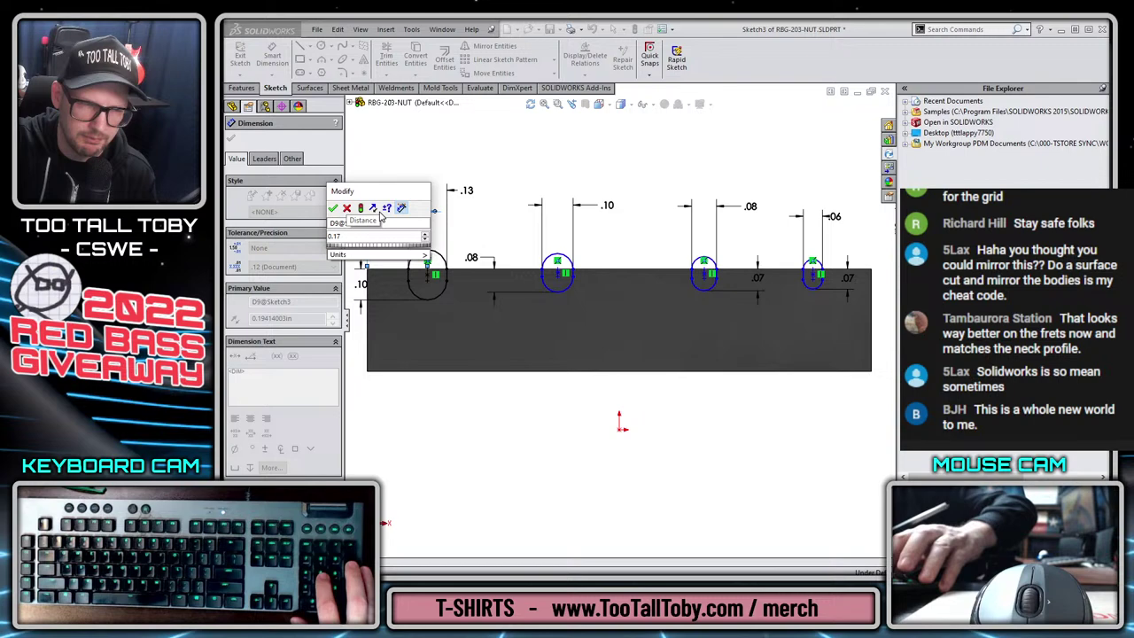
{"action": "key", "text": "Return"}
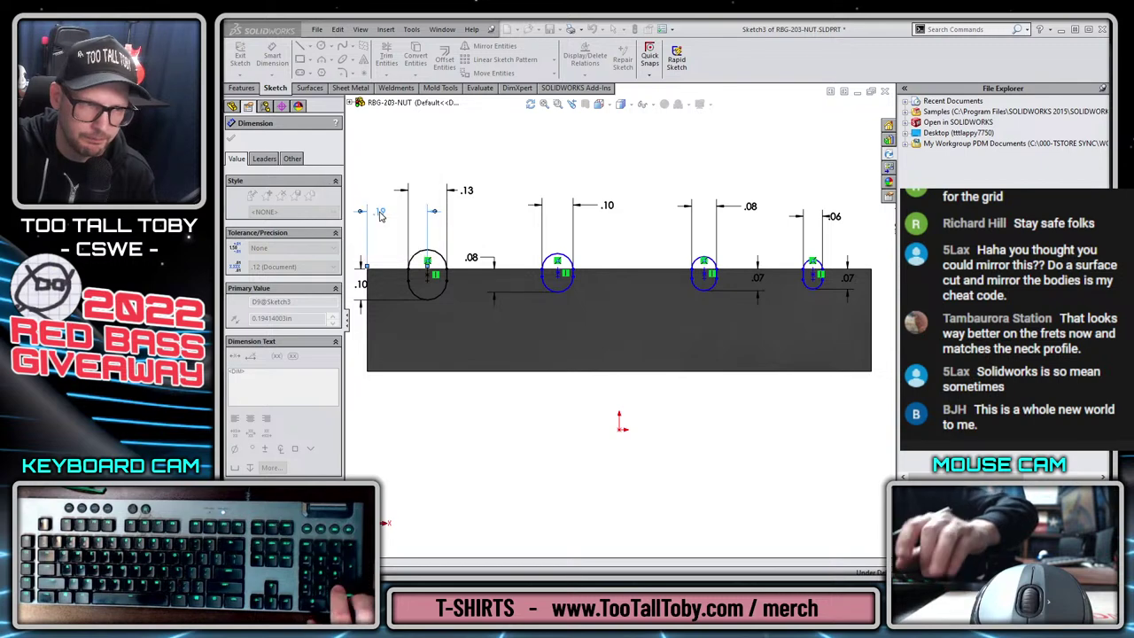
Add the rightmost slot's offset dimension from the nut's right end.
{"action": "left_click", "coordinate": [873, 317]}
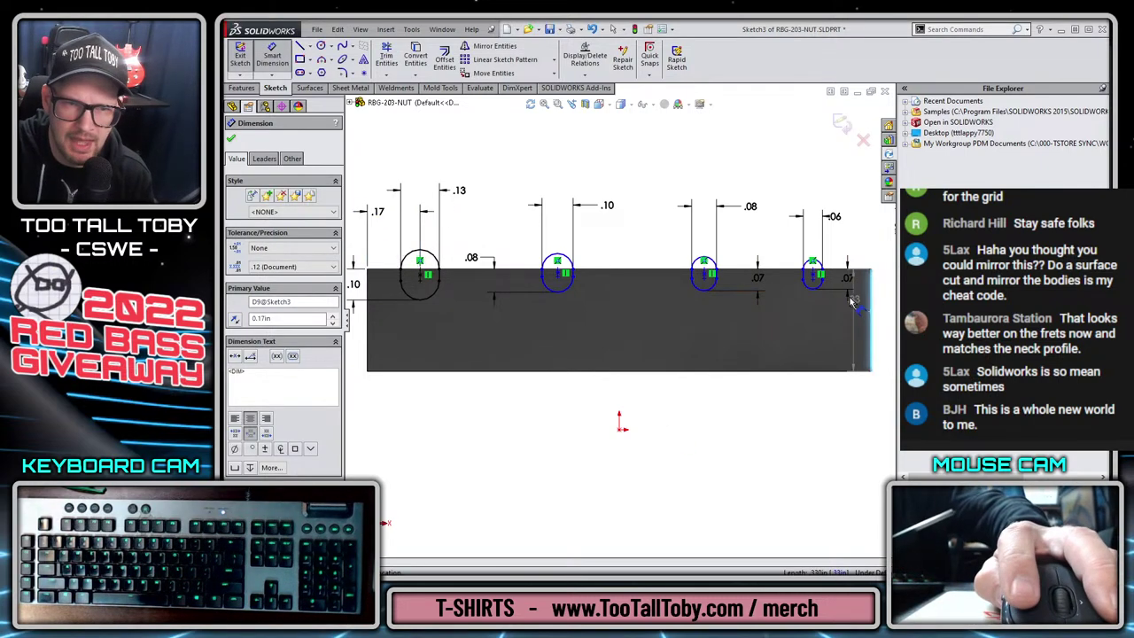
{"action": "left_click", "coordinate": [833, 259]}
{"action": "left_click", "coordinate": [858, 246]}
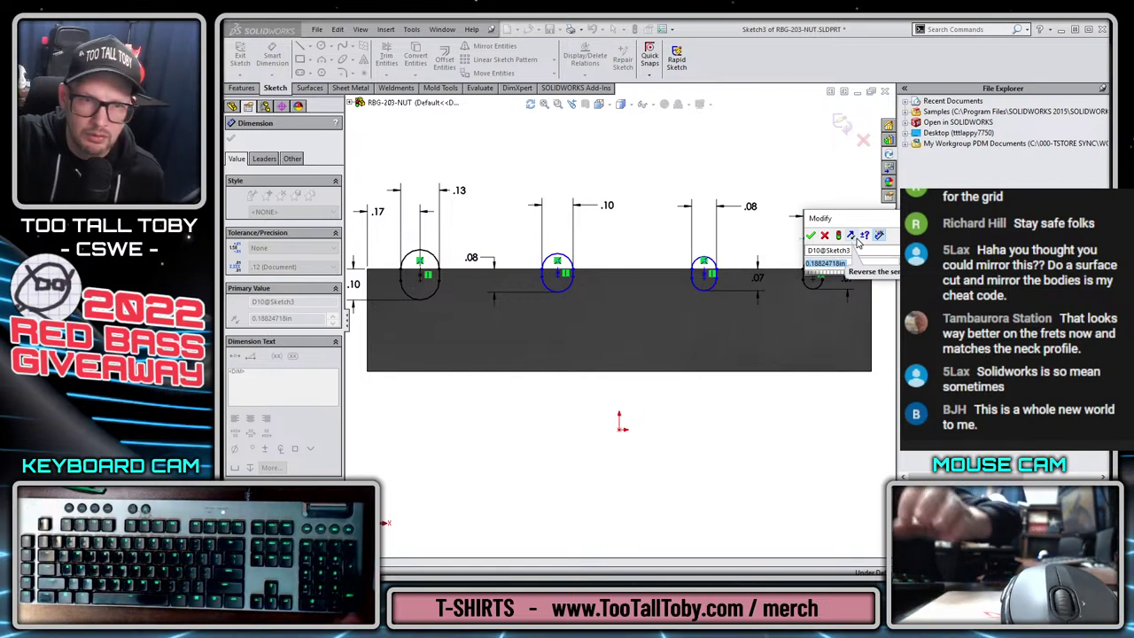
{"action": "type", "text": "0.06"}
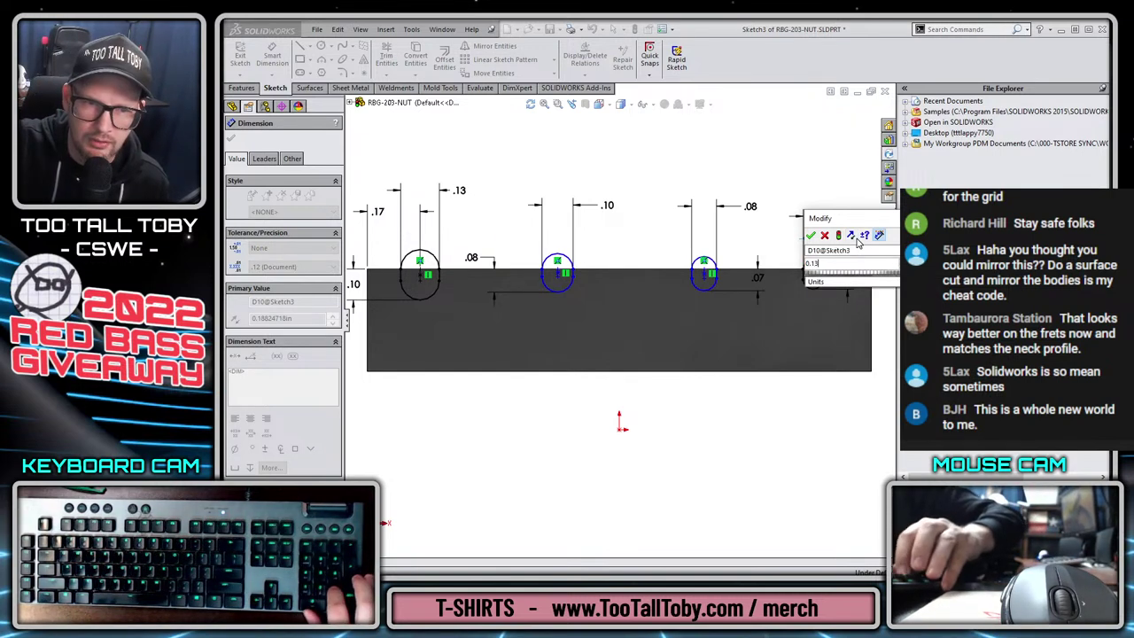
{"action": "key", "text": "Return"}
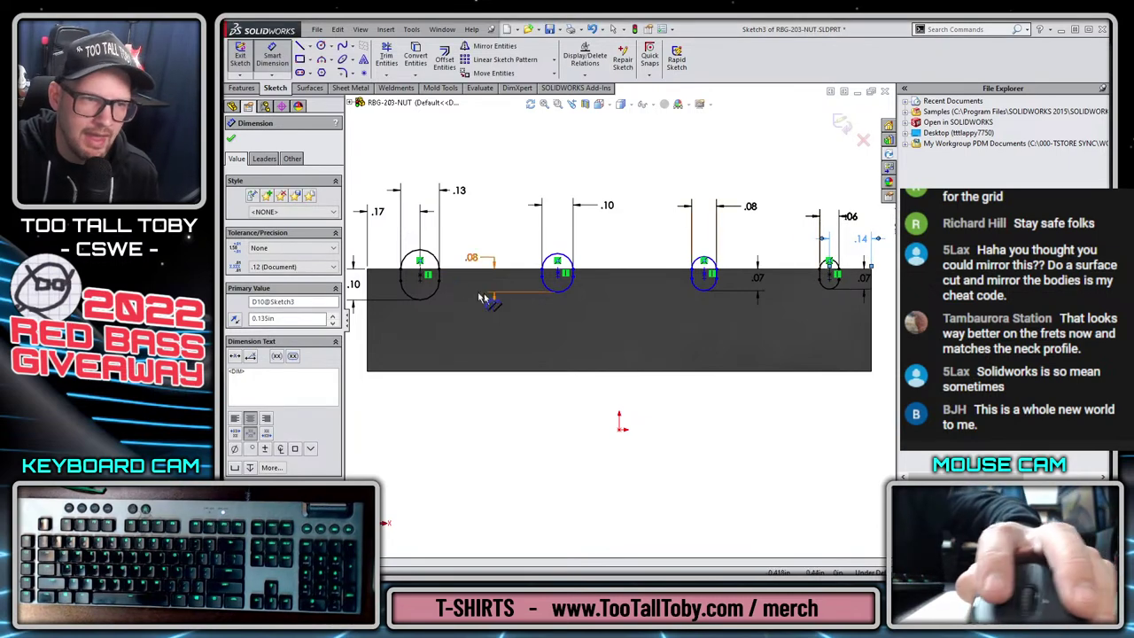
{"action": "left_click", "coordinate": [434, 260]}
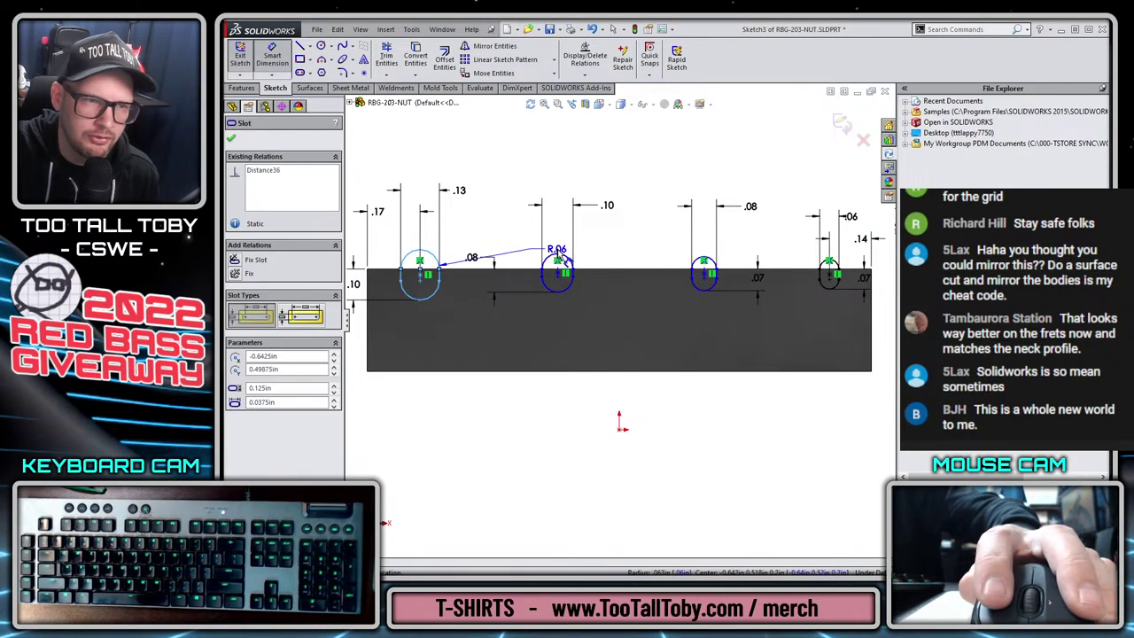
Space the first two slots .45 apart and the last two .40 apart.
{"action": "left_click", "coordinate": [571, 260]}
{"action": "left_click", "coordinate": [501, 159]}
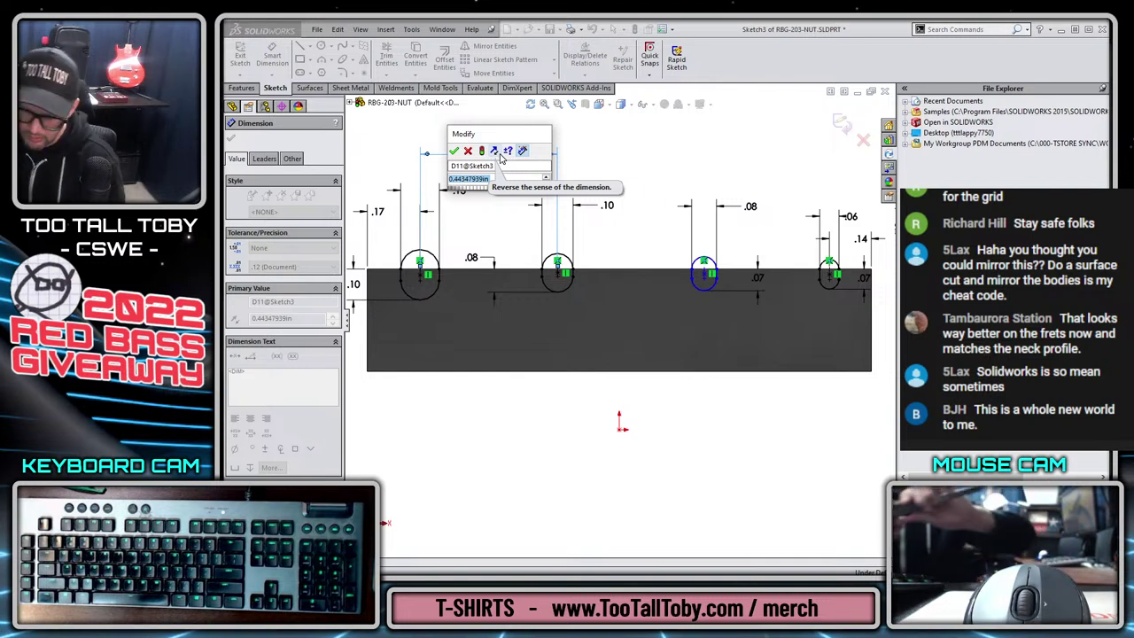
{"action": "type", "text": ".45"}
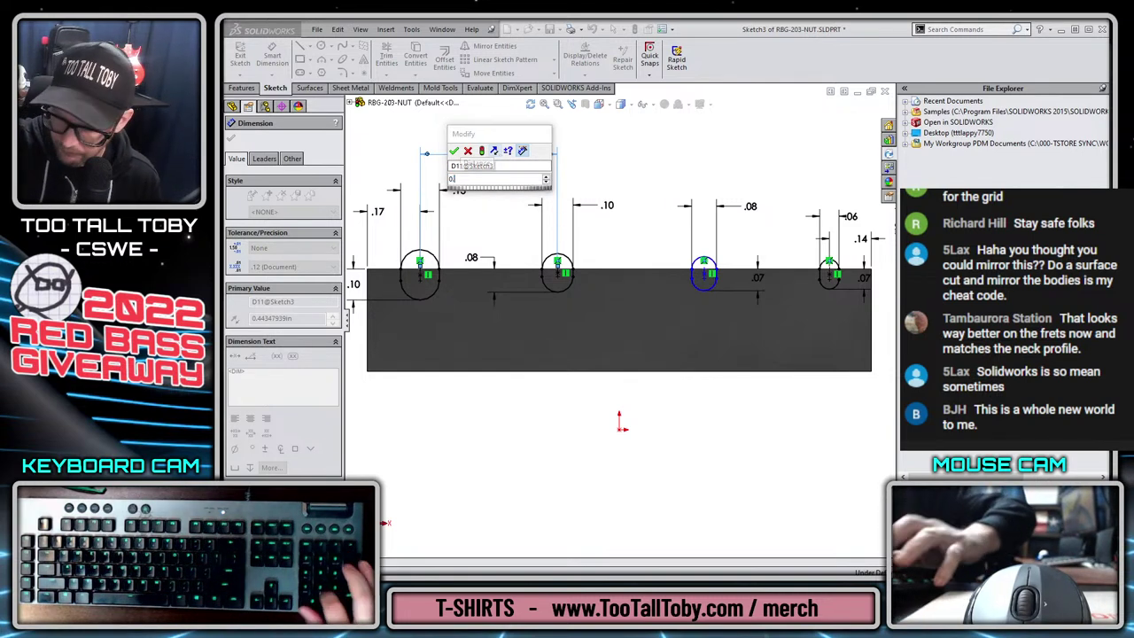
{"action": "key", "text": "Return"}
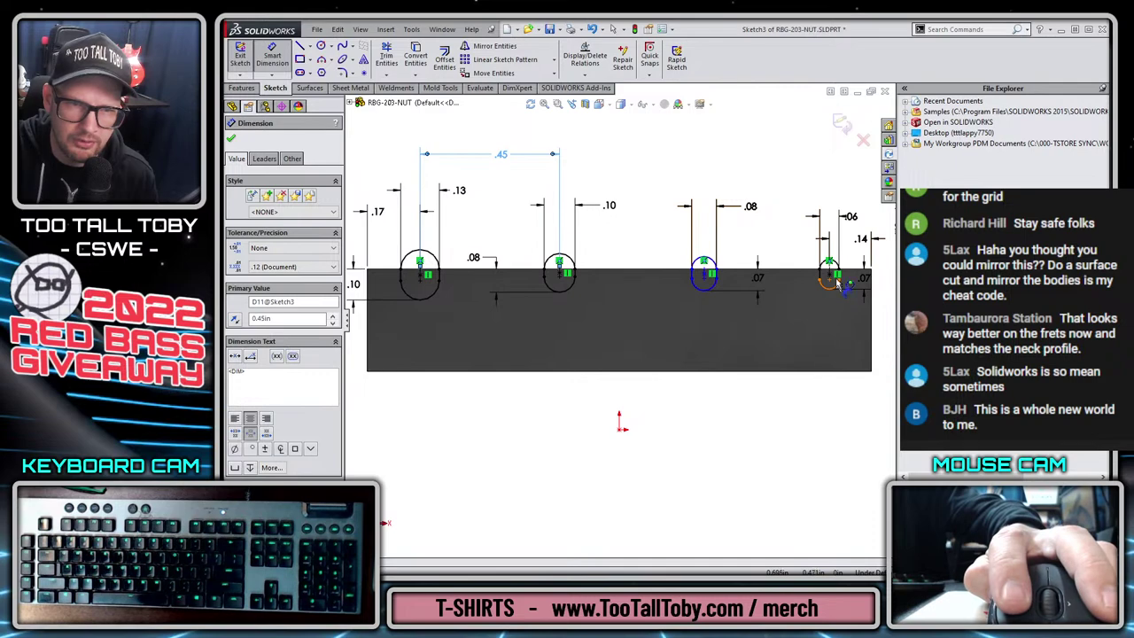
{"action": "left_click", "coordinate": [837, 262]}
{"action": "left_click", "coordinate": [704, 262]}
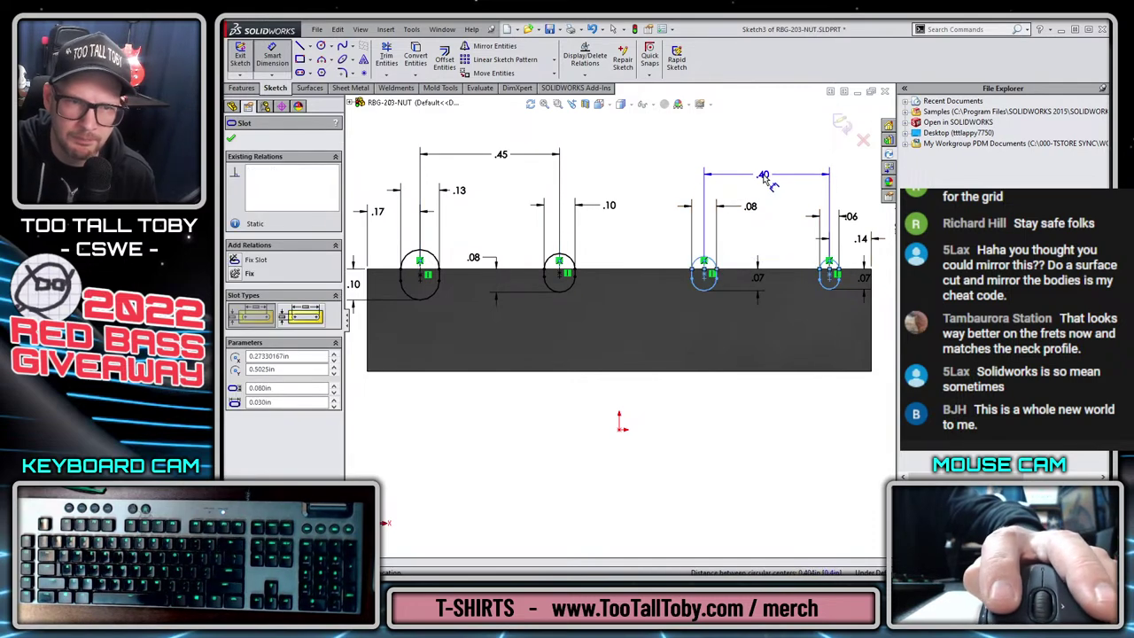
{"action": "left_click", "coordinate": [767, 179]}
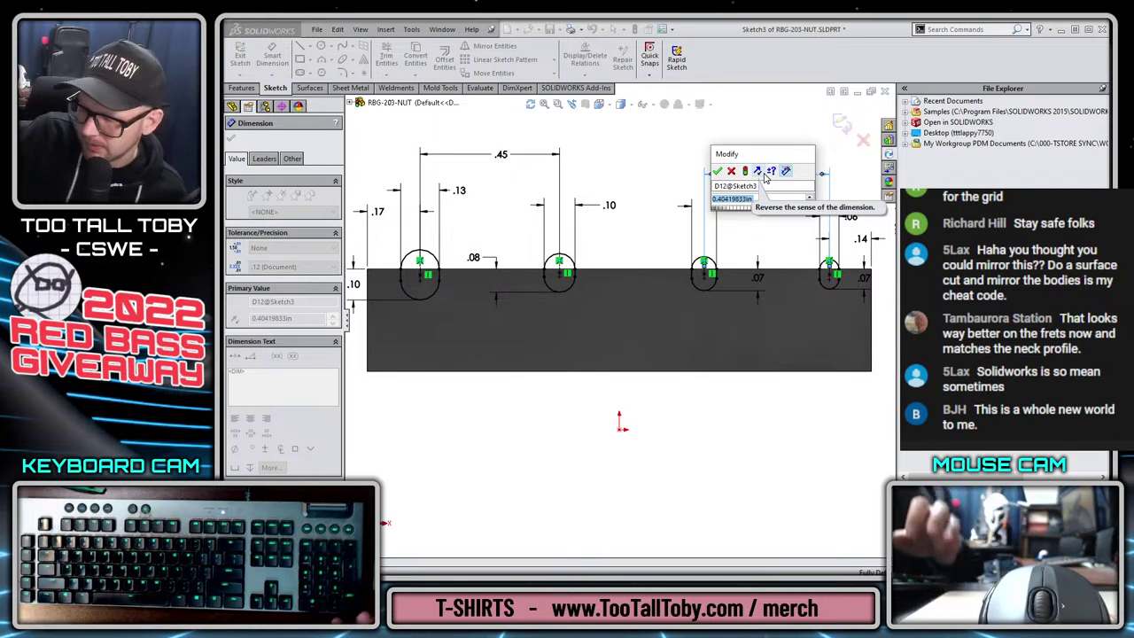
{"action": "type", "text": "0.4"}
{"action": "key", "text": "Return"}
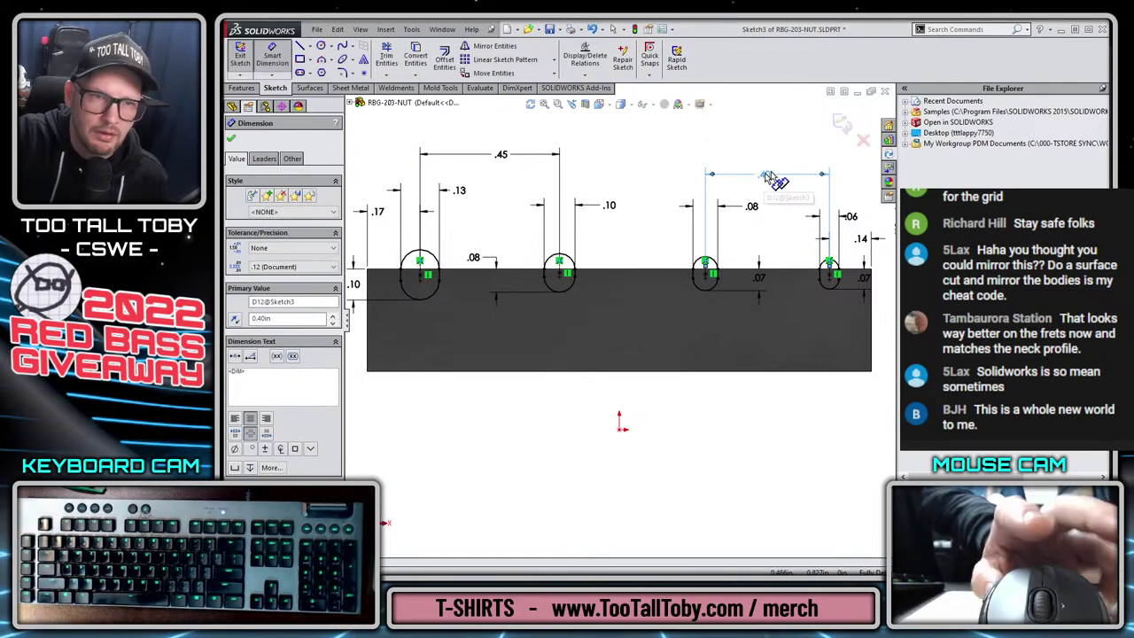
Add the middle spacing as a driven dimension and change .40 to 0.42.
{"action": "left_click", "coordinate": [700, 259]}
{"action": "left_click", "coordinate": [559, 264]}
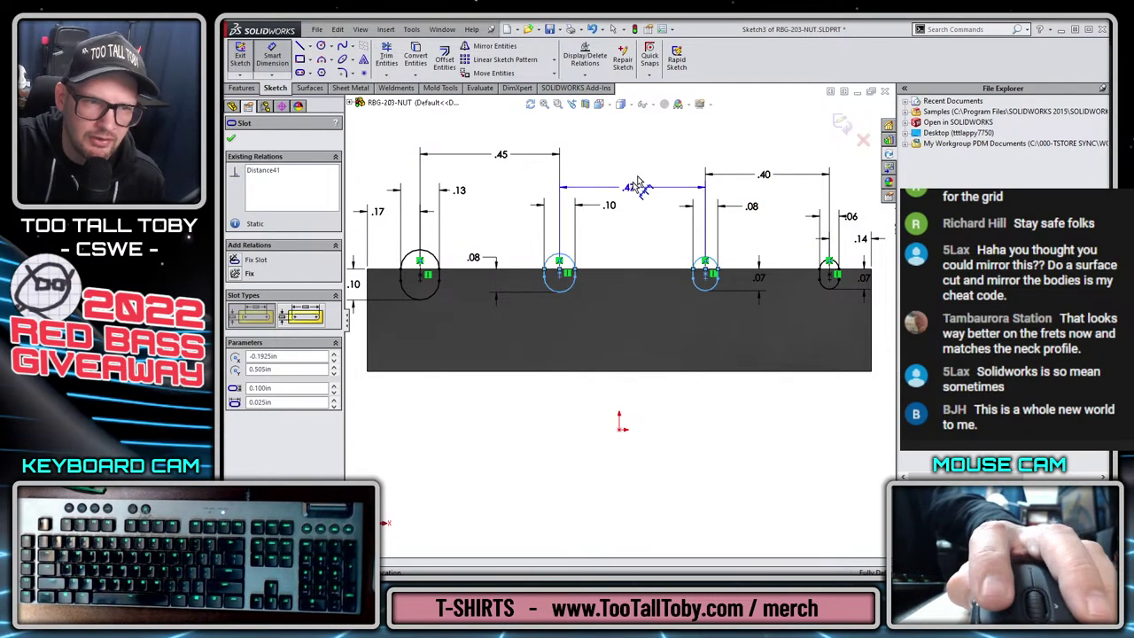
{"action": "left_click", "coordinate": [649, 160]}
{"action": "left_click", "coordinate": [631, 286]}
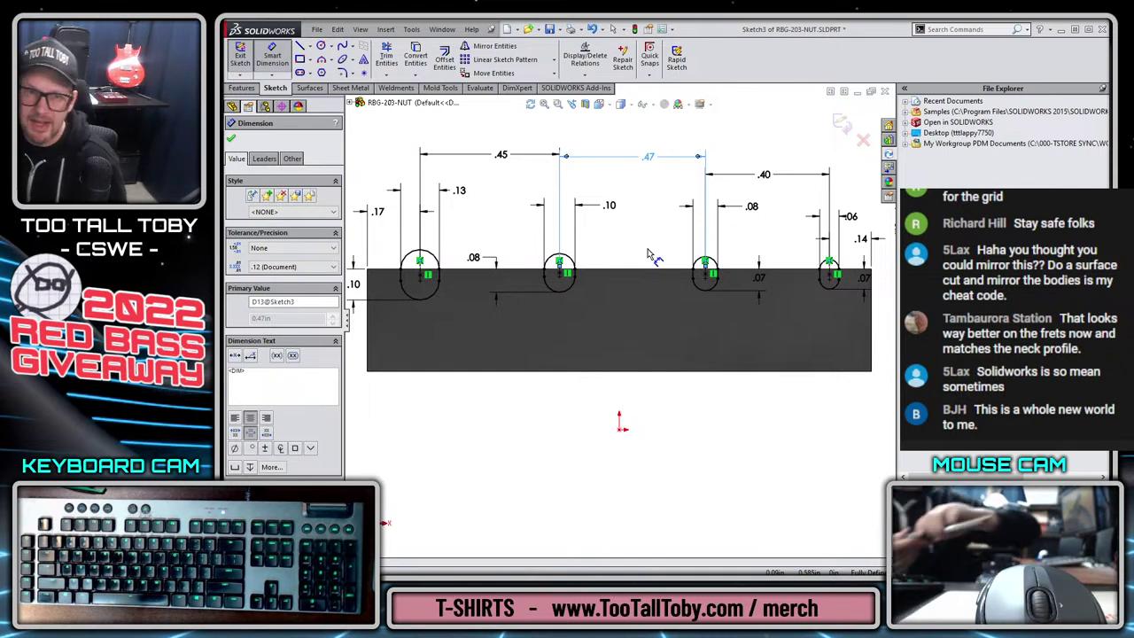
{"action": "left_click", "coordinate": [764, 174]}
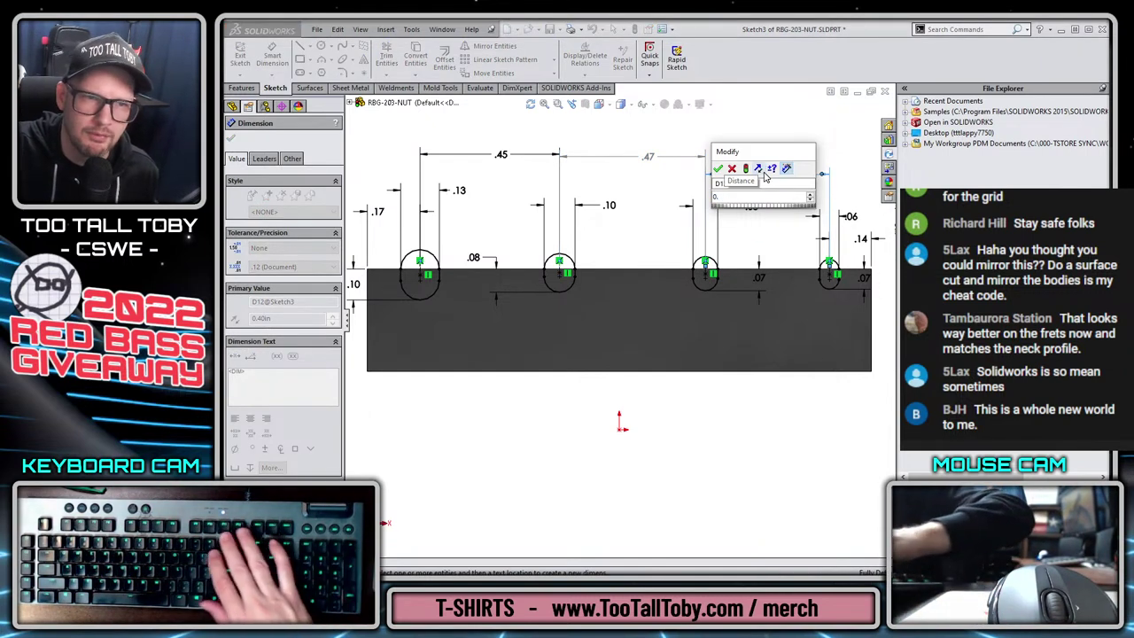
{"action": "type", "text": "0.42"}
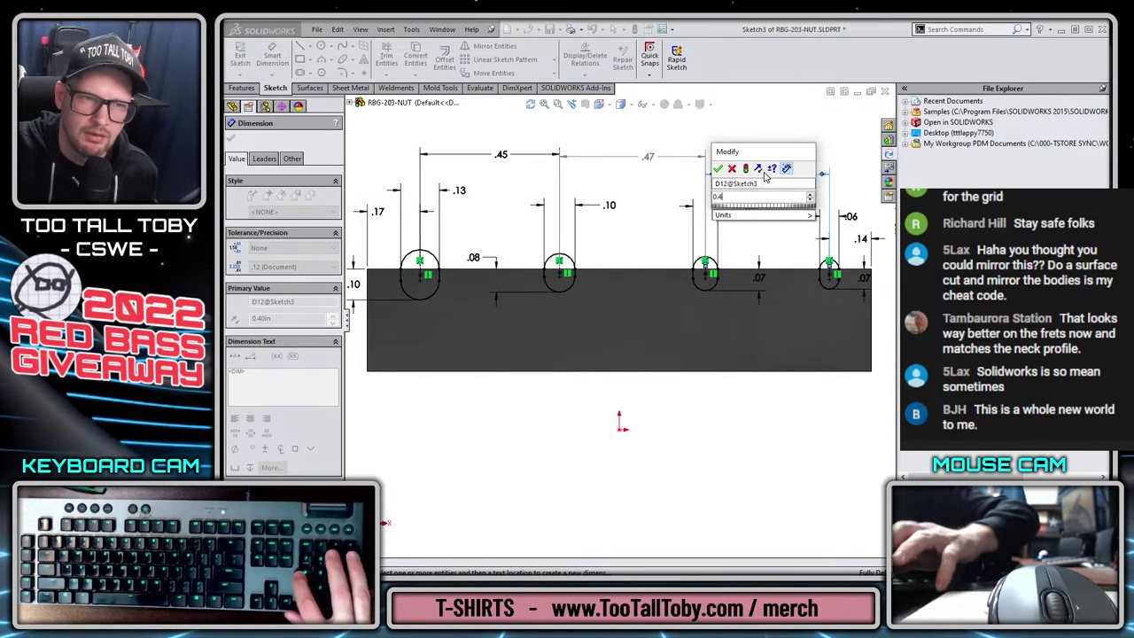
{"action": "key", "text": "Return"}
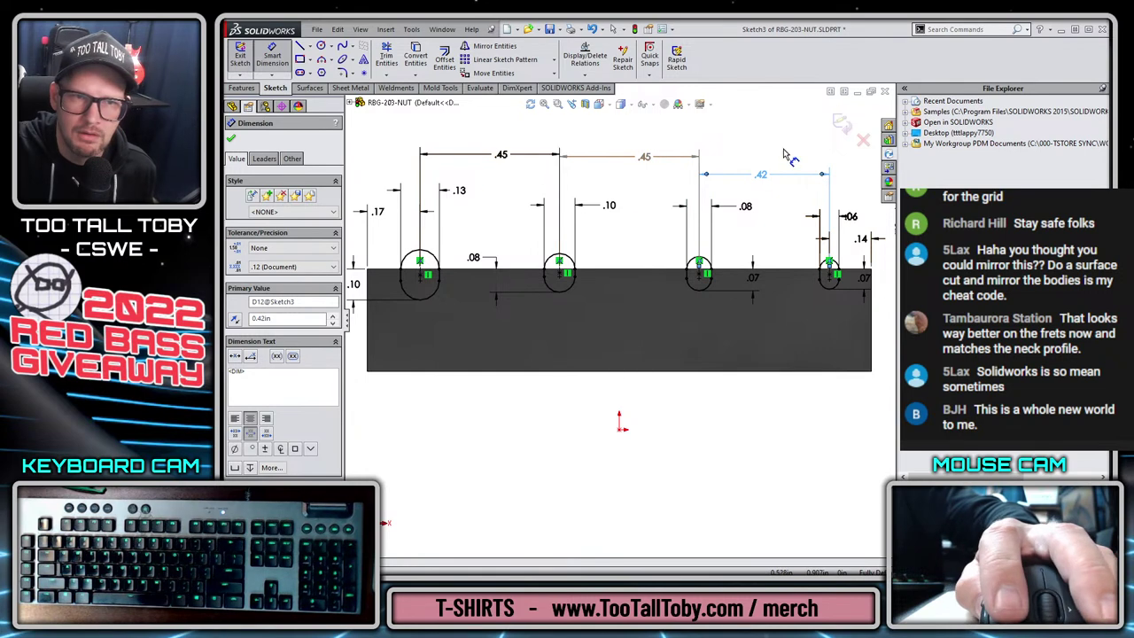
{"action": "key", "text": "Escape"}
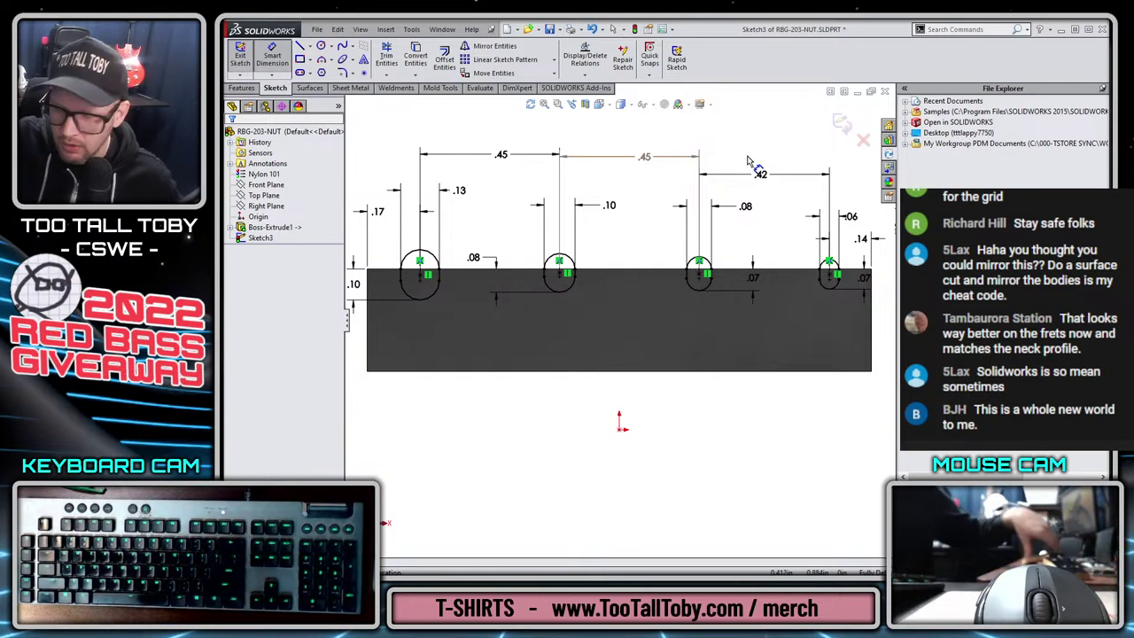
Cut the string-groove notches Through All into the nut.
{"action": "key", "text": "s"}
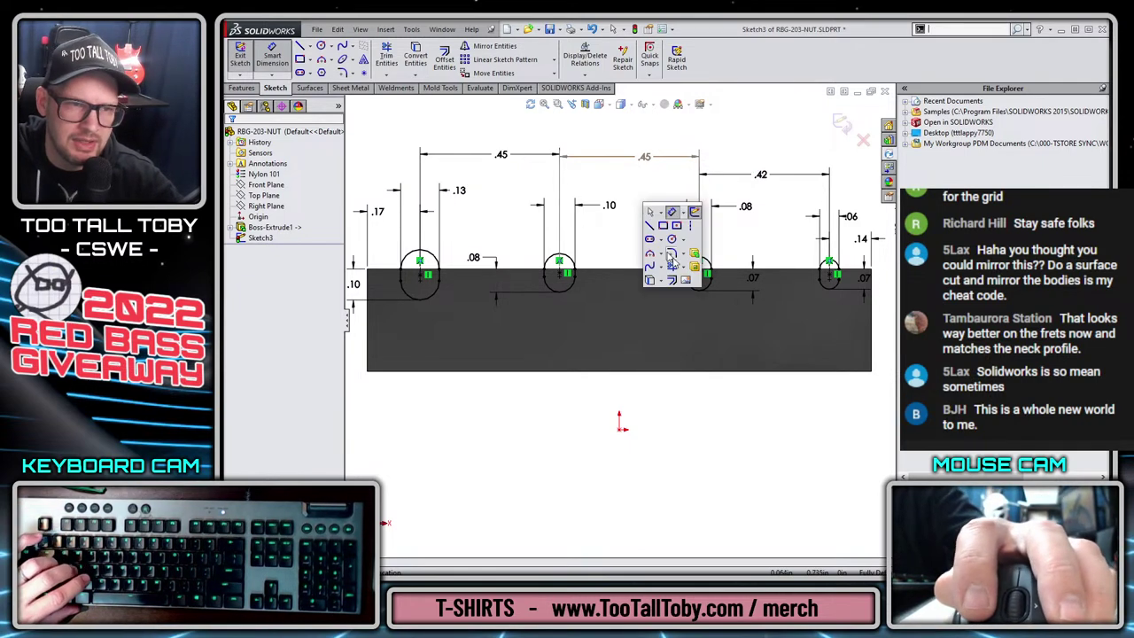
{"action": "left_click", "coordinate": [689, 262]}
{"action": "right_click", "coordinate": [641, 204]}
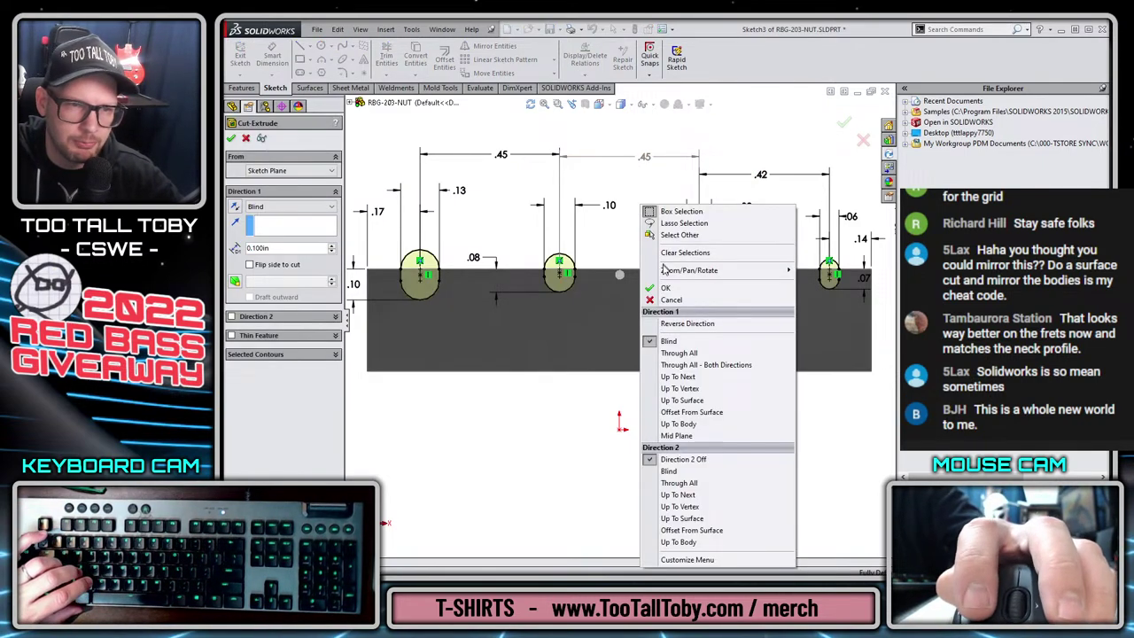
{"action": "left_click", "coordinate": [678, 352]}
{"action": "key", "text": "Return"}
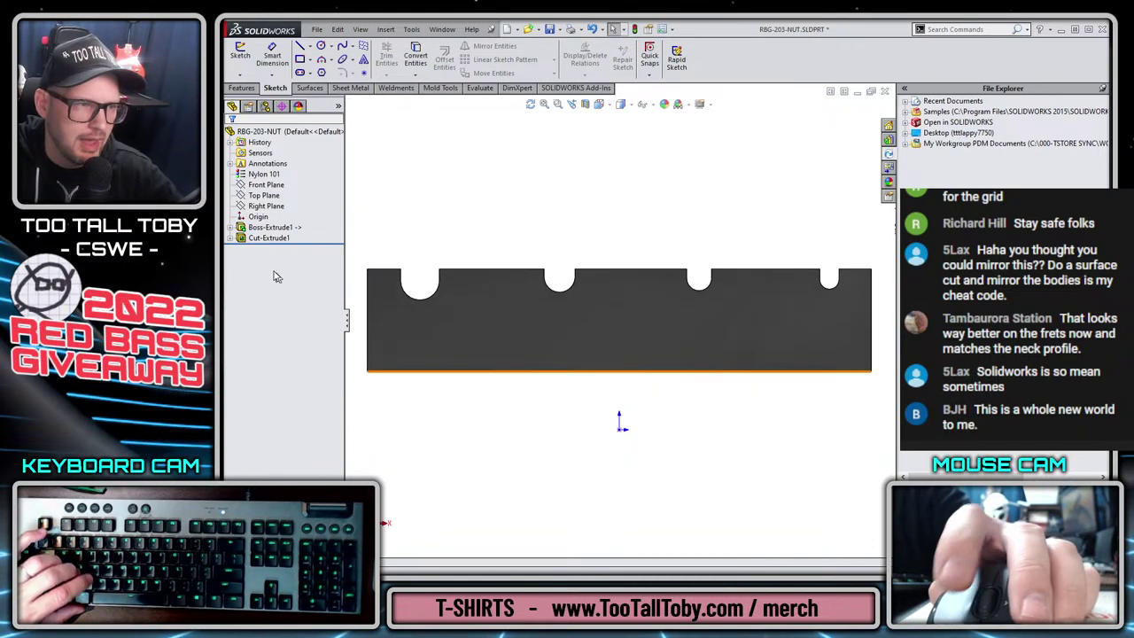
Rename Boss-Extrude1 to 'Main SHAPE of NUT ->' and Cut-Extrude1 to 'STRING GROOVE Cuts'.
{"action": "left_click", "coordinate": [265, 226]}
{"action": "key", "text": "F2"}
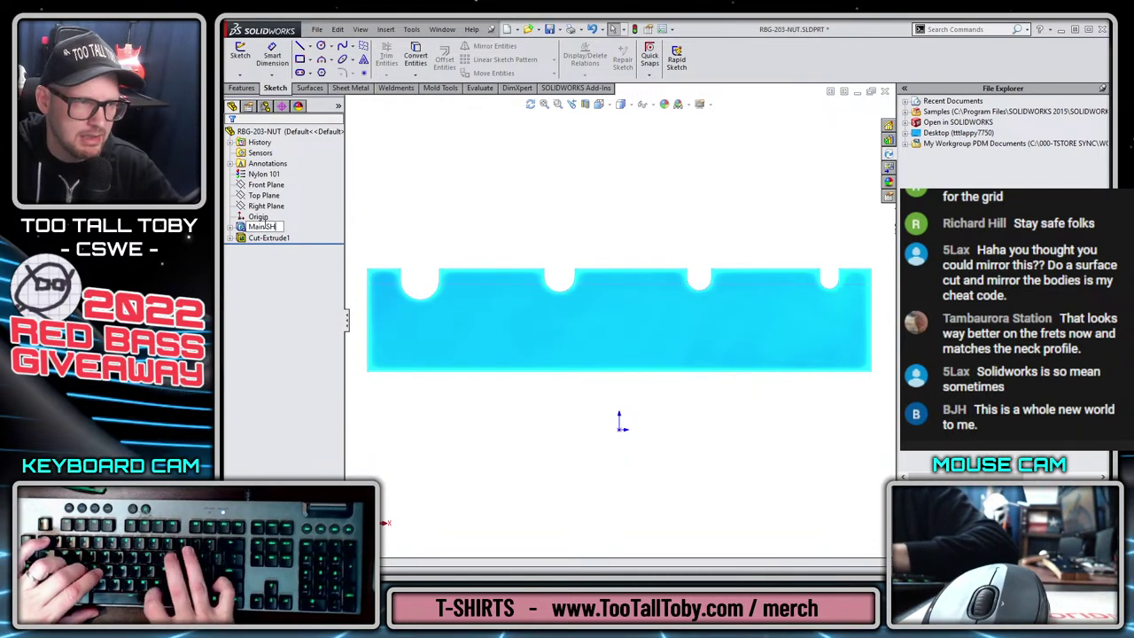
{"action": "type", "text": "Main SHAPE of NUT ->"}
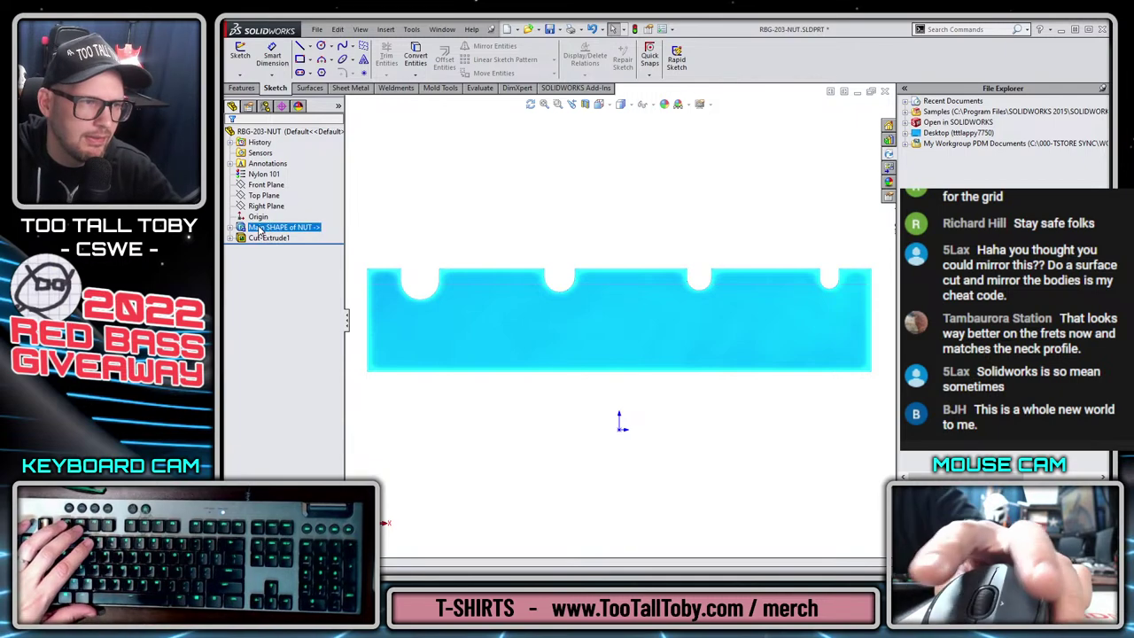
{"action": "key", "text": "Return"}
{"action": "left_click", "coordinate": [269, 238]}
{"action": "key", "text": "F2"}
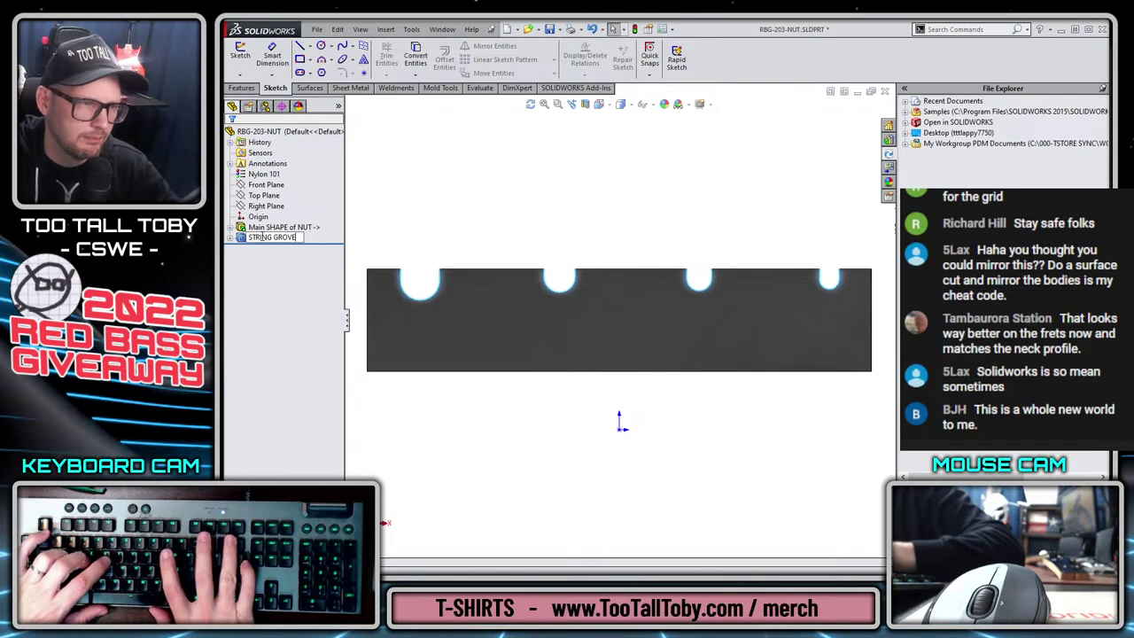
{"action": "key", "text": "Return"}
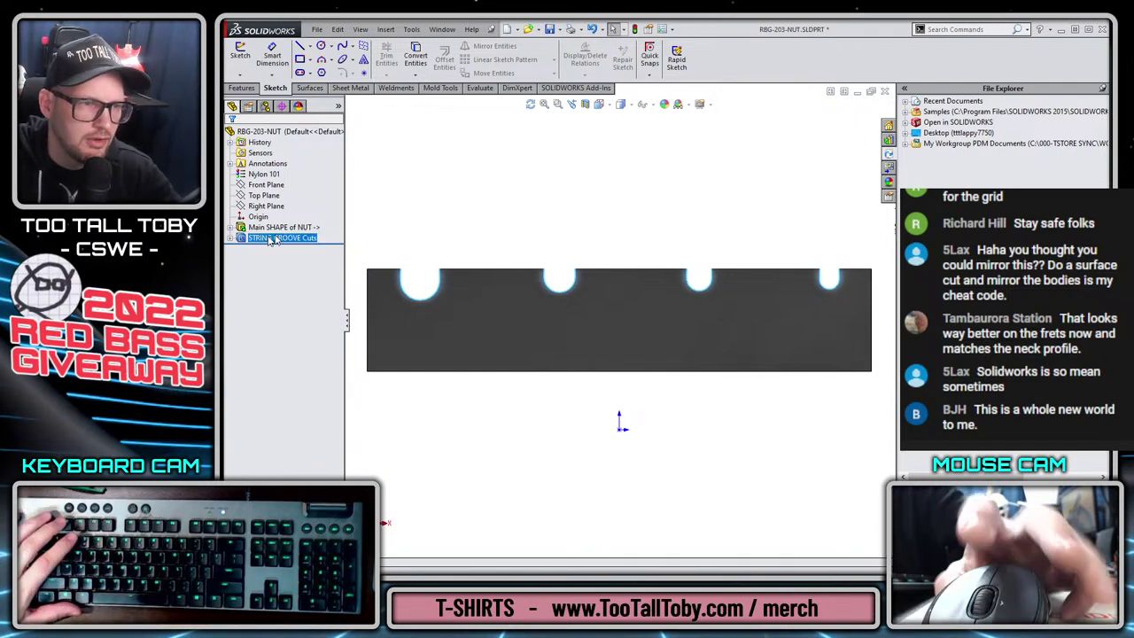
{"action": "left_click", "coordinate": [482, 233]}
{"action": "middle_click_drag", "start_coordinate": [482, 233], "coordinate": [518, 275]}
Fillet both end edges of the nut with a 0.06in radius.
{"action": "key", "text": "s"}
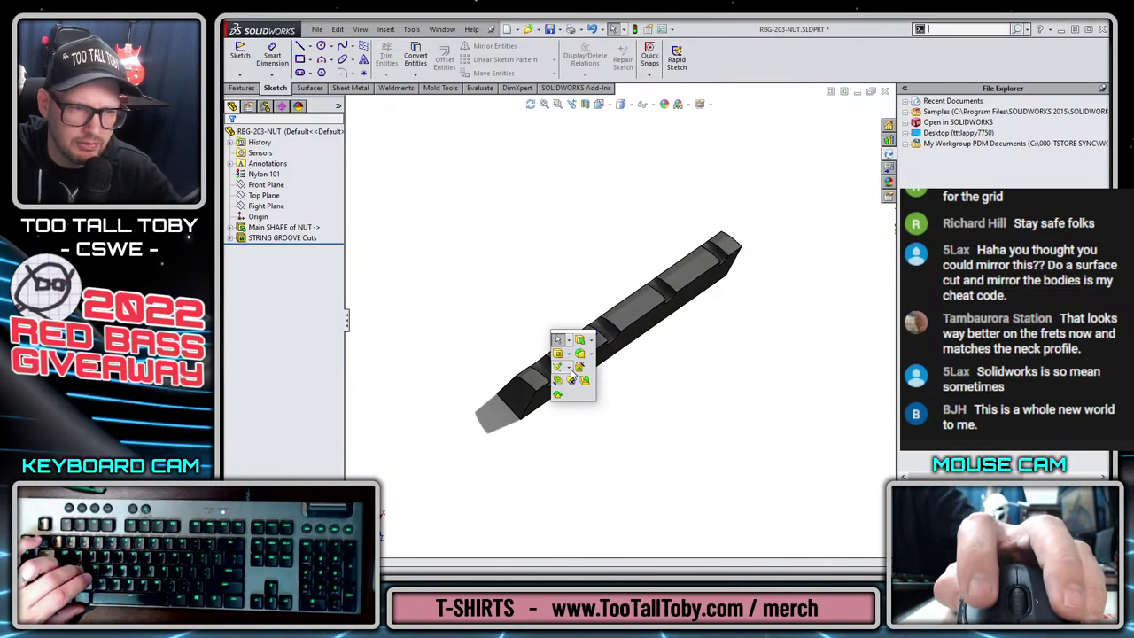
{"action": "left_click", "coordinate": [580, 354]}
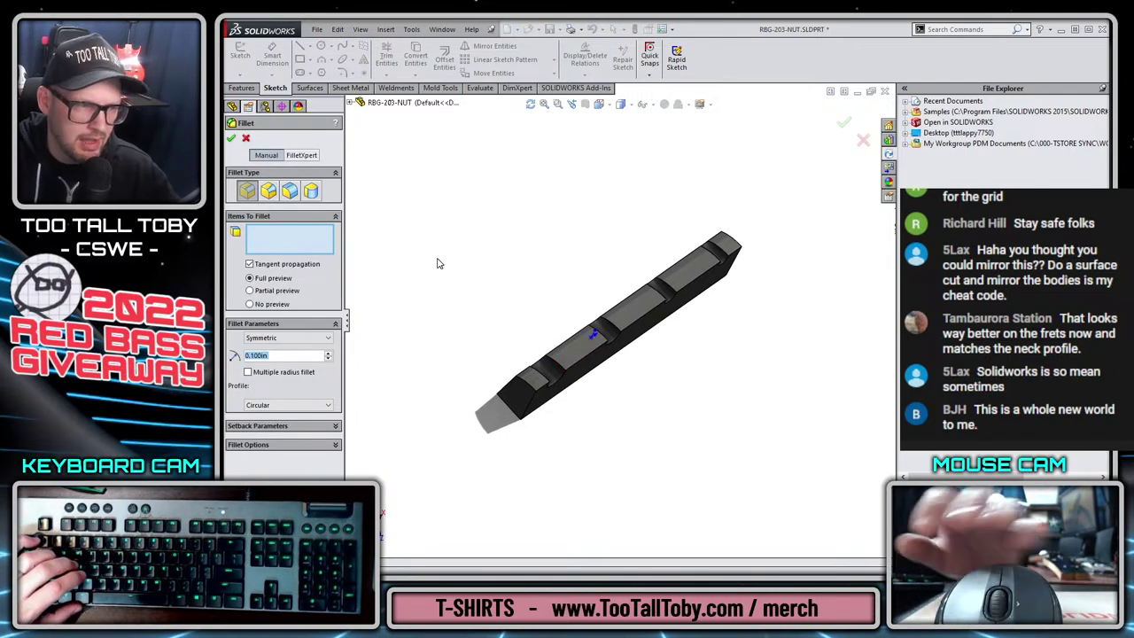
{"action": "left_click", "coordinate": [535, 391]}
{"action": "left_click", "coordinate": [736, 245]}
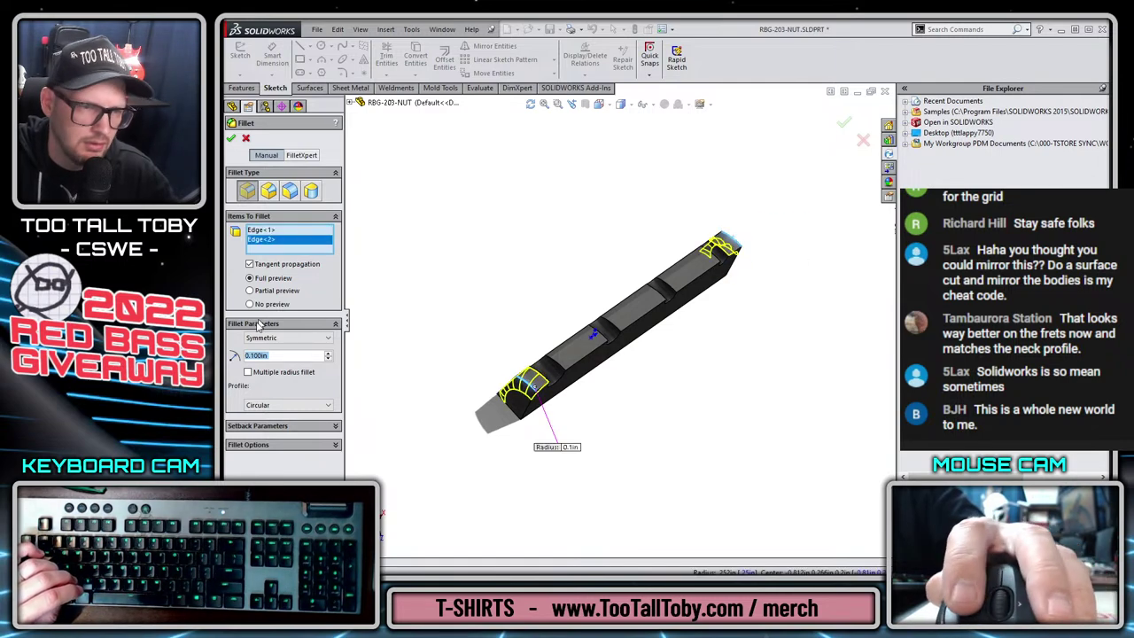
{"action": "type", "text": ".06"}
{"action": "key", "text": "Return"}
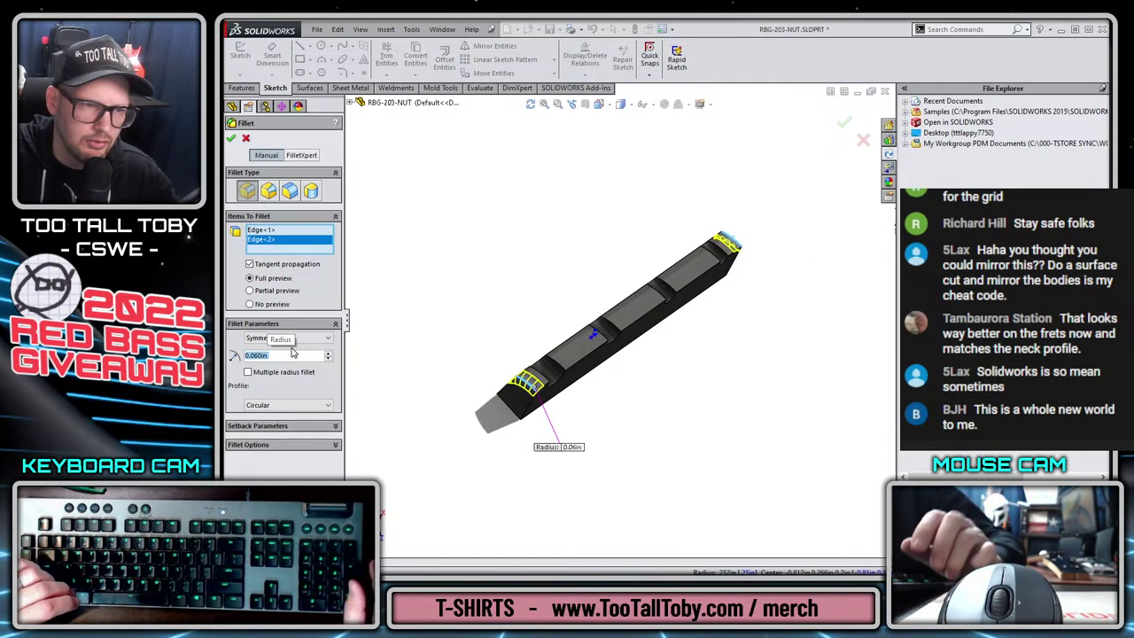
Start a second fillet on a groove edge and set its radius to 0.02in.
{"action": "middle_click_drag", "start_coordinate": [668, 322], "coordinate": [495, 276]}
{"action": "scroll", "coordinate": [496, 277], "scroll_direction": "down", "scroll_amount": 5}
{"action": "left_click", "coordinate": [547, 350]}
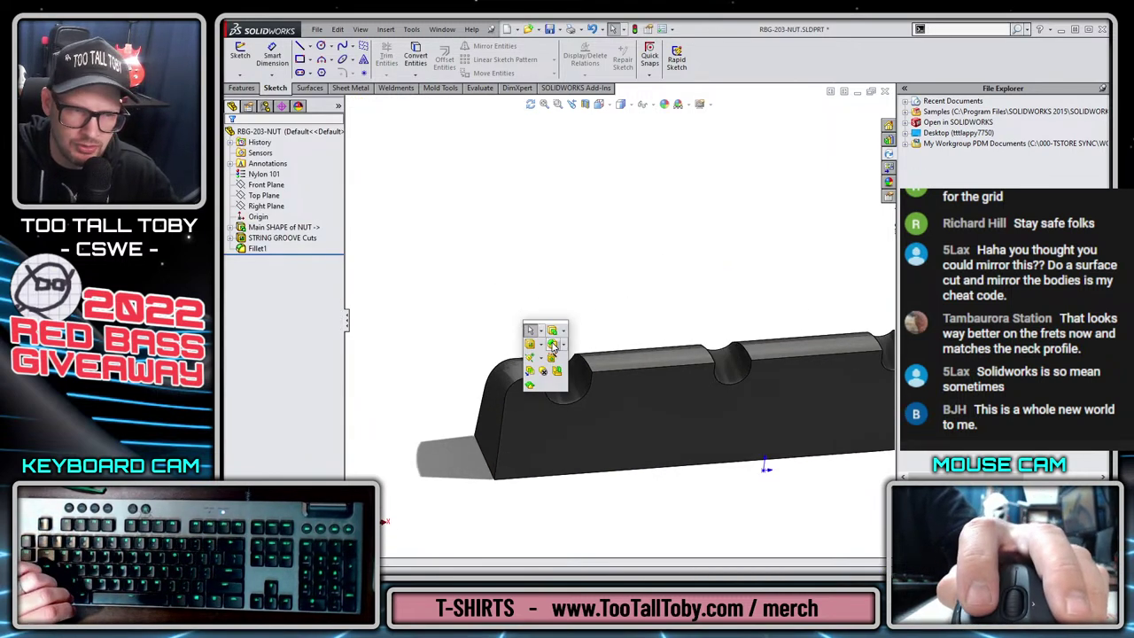
{"action": "left_click", "coordinate": [552, 346]}
{"action": "middle_click_drag", "start_coordinate": [551, 346], "coordinate": [496, 372]}
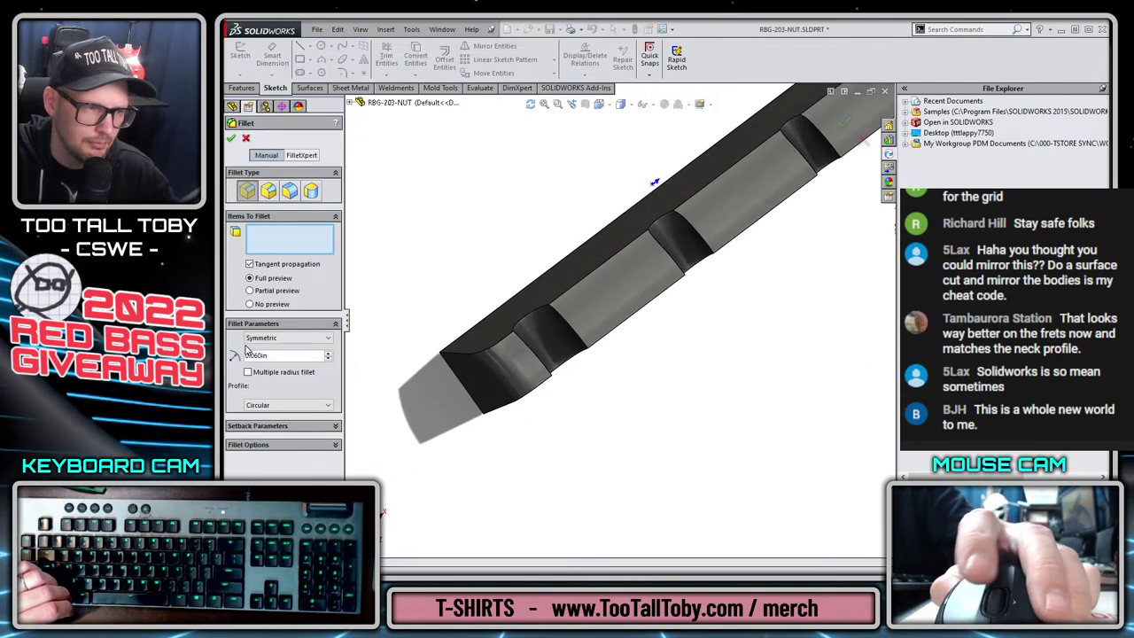
{"action": "type", "text": "0.15"}
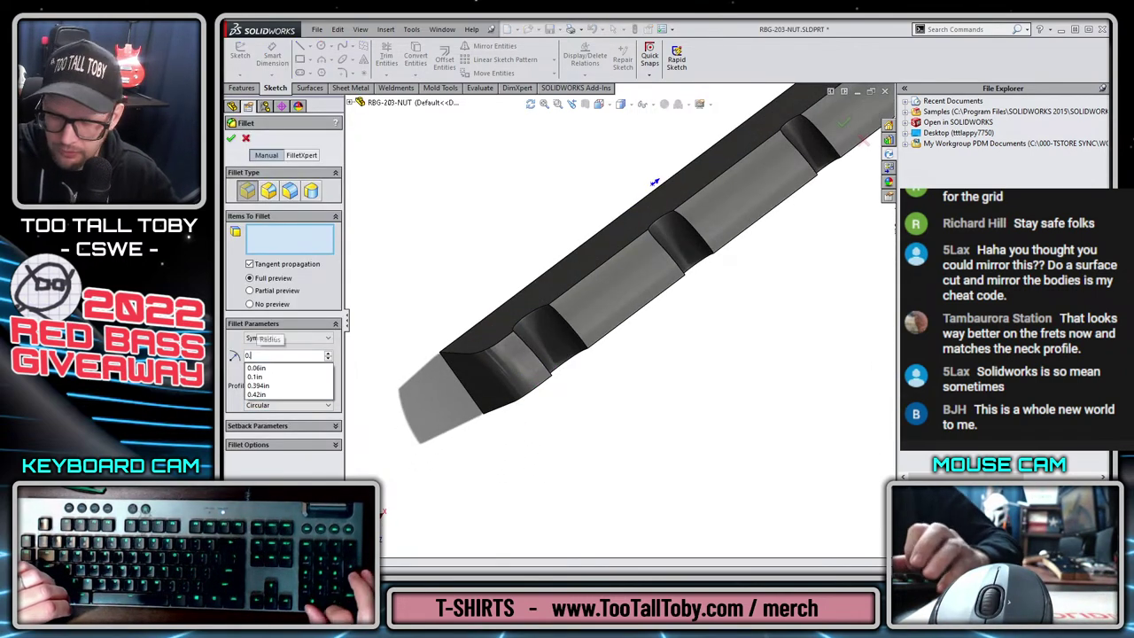
{"action": "key", "text": "BackSpace"}
{"action": "key", "text": "BackSpace"}
{"action": "type", "text": "2"}
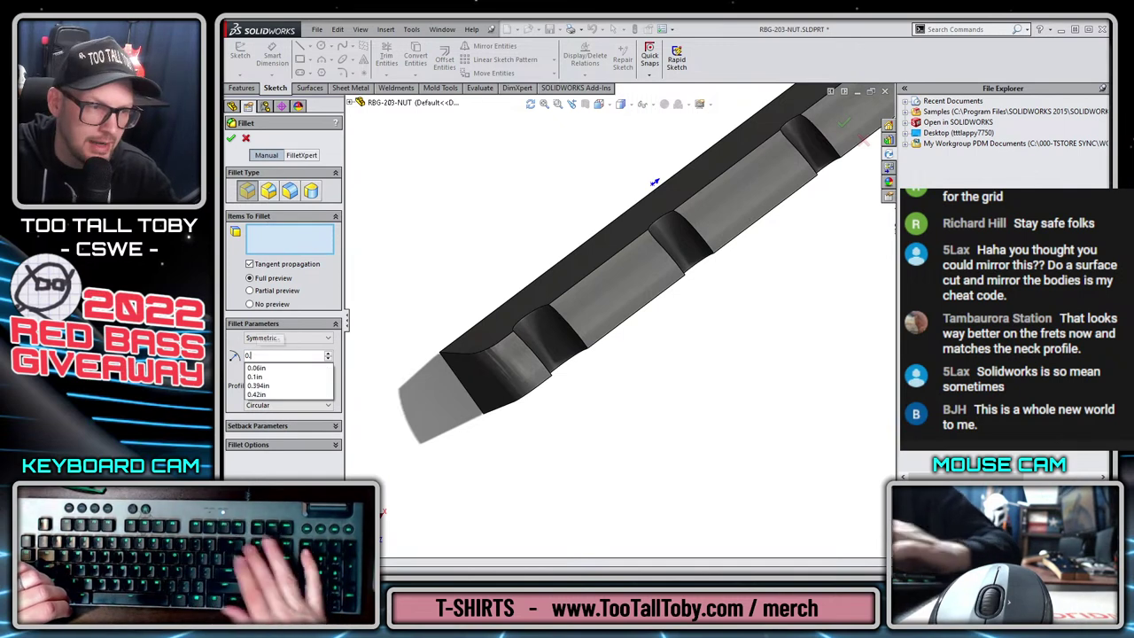
{"action": "key", "text": "Return"}
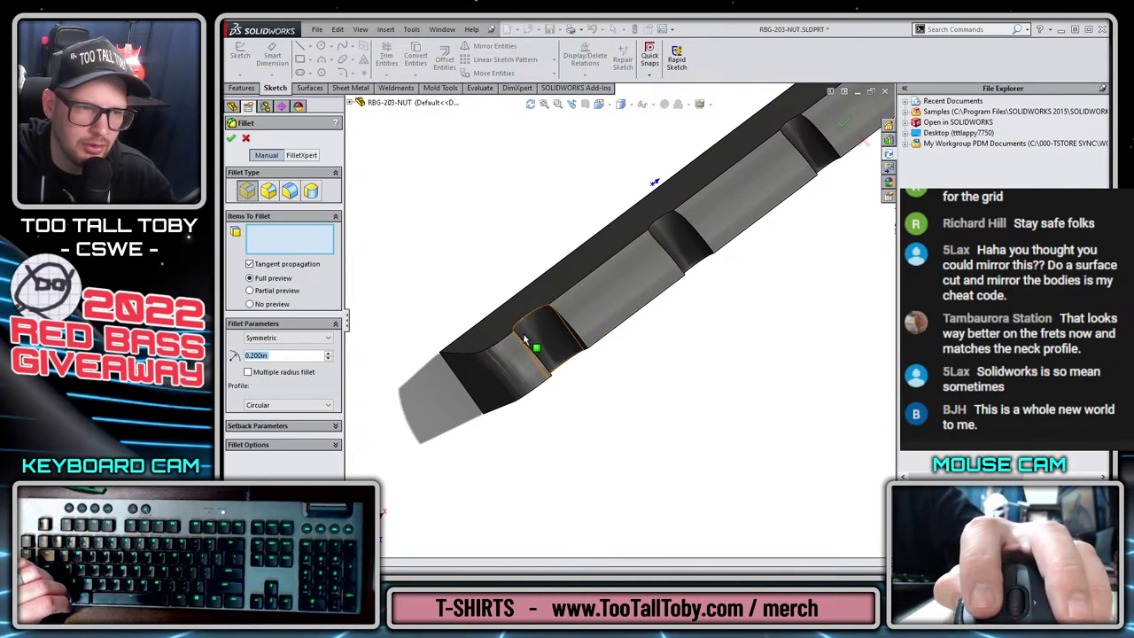
{"action": "left_click", "coordinate": [537, 324]}
{"action": "left_click", "coordinate": [540, 326]}
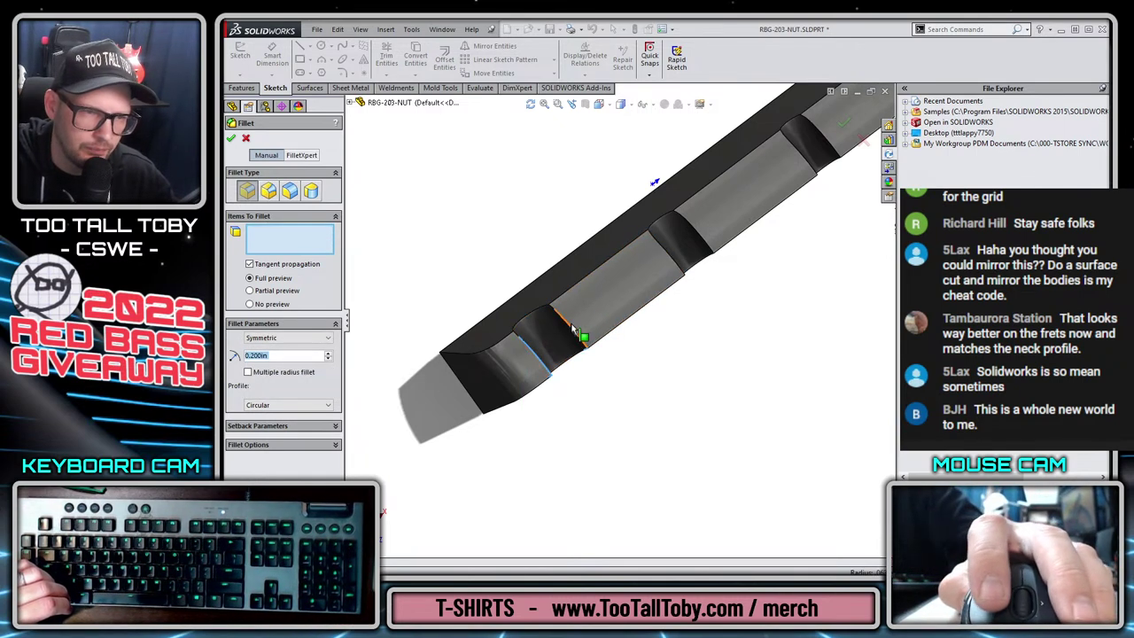
{"action": "left_click", "coordinate": [579, 336]}
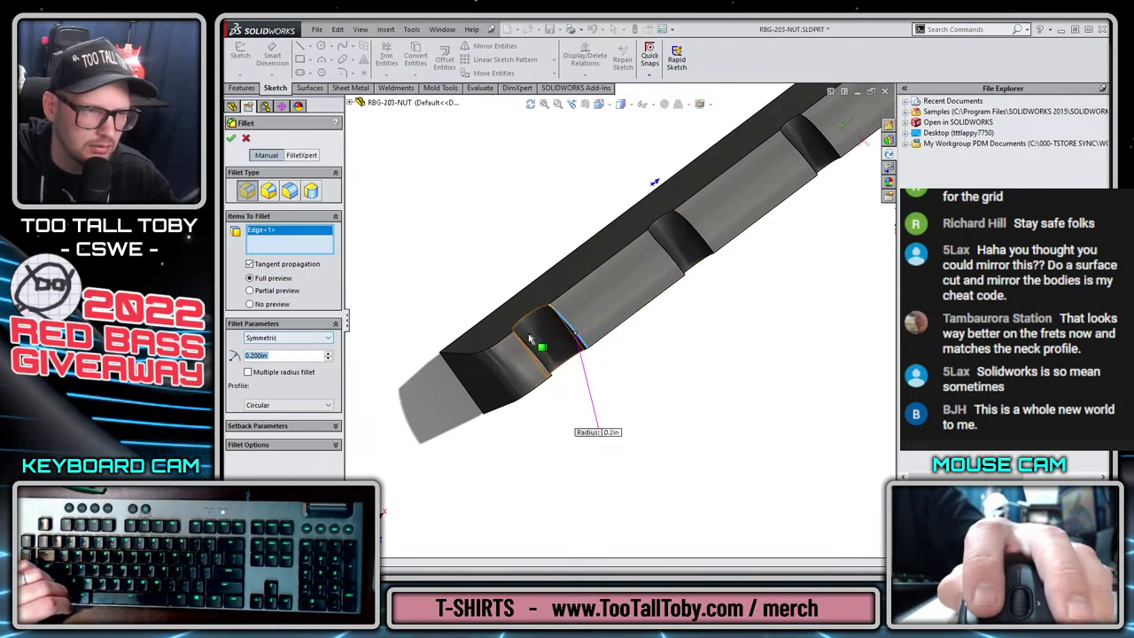
{"action": "type", "text": ".02"}
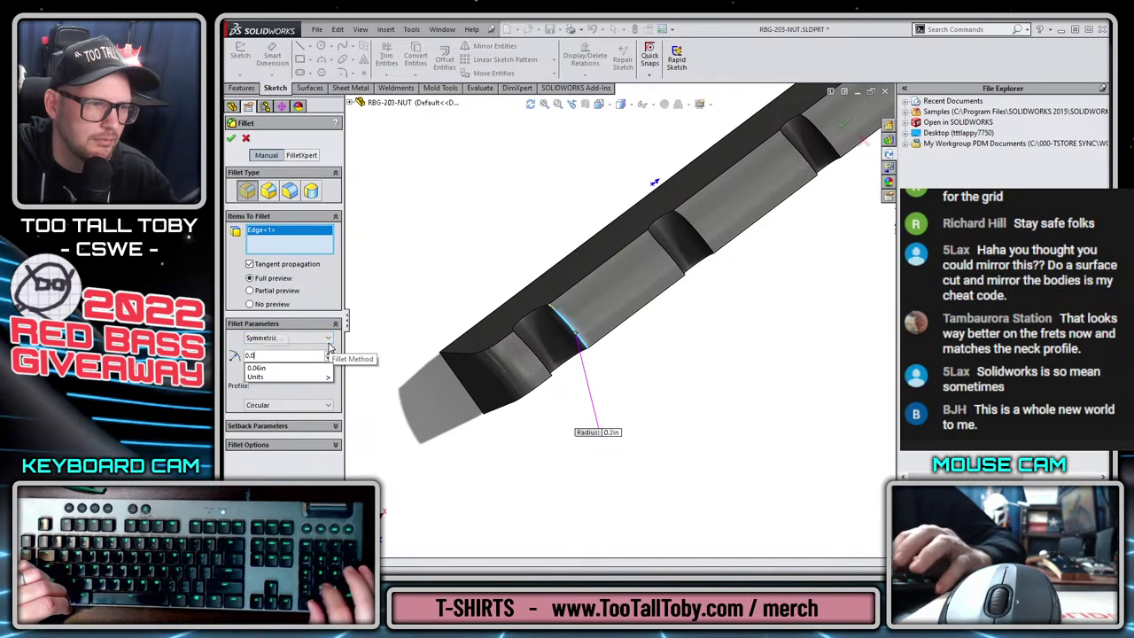
{"action": "key", "text": "Return"}
Replace the selection with the three groove faces and accept the 0.02in fillet.
{"action": "right_click", "coordinate": [283, 231]}
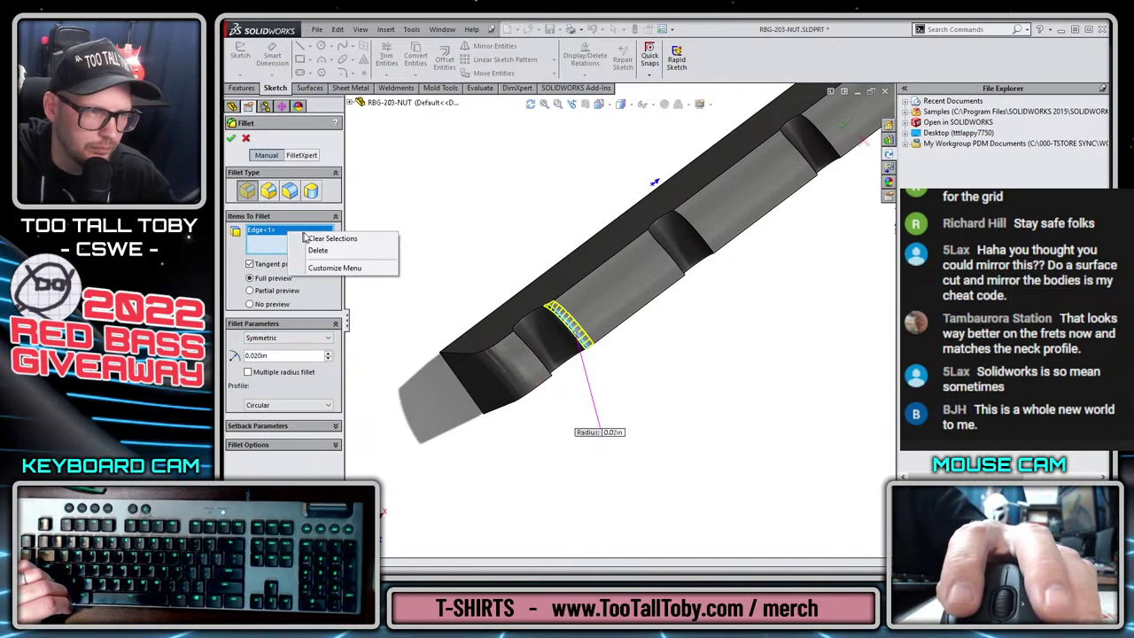
{"action": "left_click", "coordinate": [330, 238]}
{"action": "left_click", "coordinate": [547, 337]}
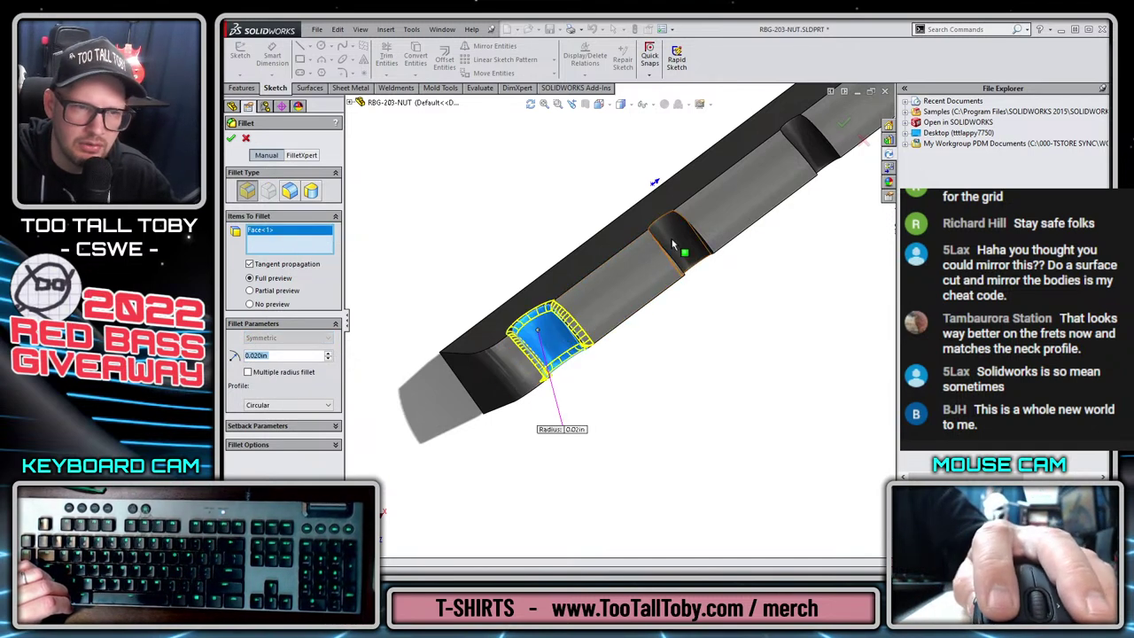
{"action": "left_click", "coordinate": [672, 246]}
{"action": "left_click", "coordinate": [807, 140]}
{"action": "scroll", "coordinate": [771, 184], "scroll_direction": "up", "scroll_amount": 2}
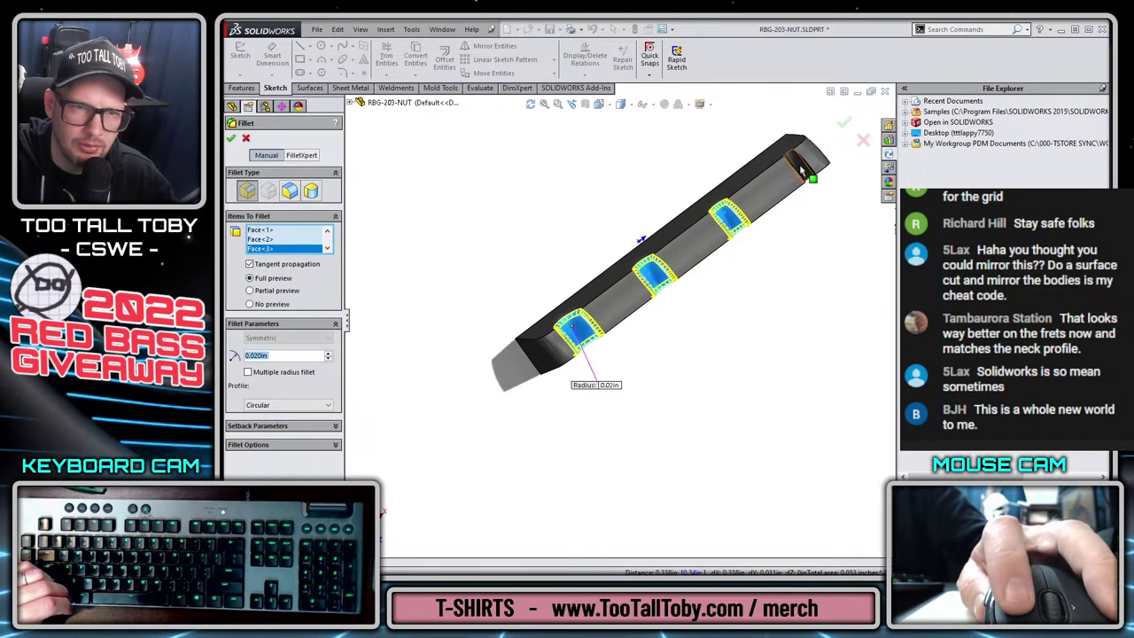
{"action": "key", "text": "Return"}
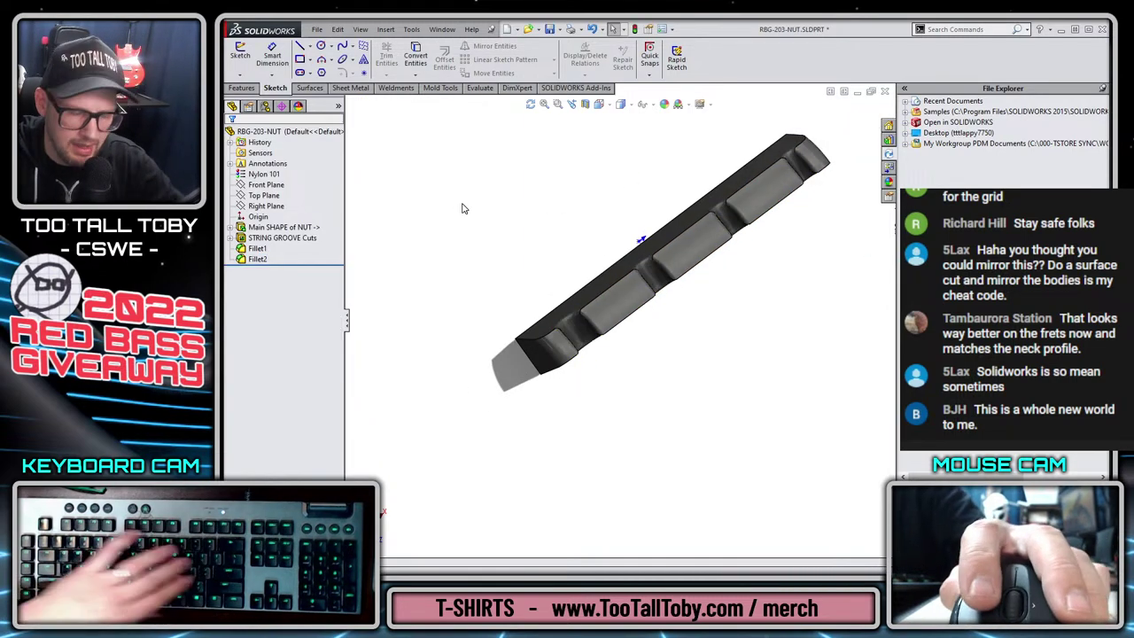
Round the nut's top faces and end edges with a 0.015in fillet.
{"action": "key", "text": "s"}
{"action": "left_click", "coordinate": [498, 231]}
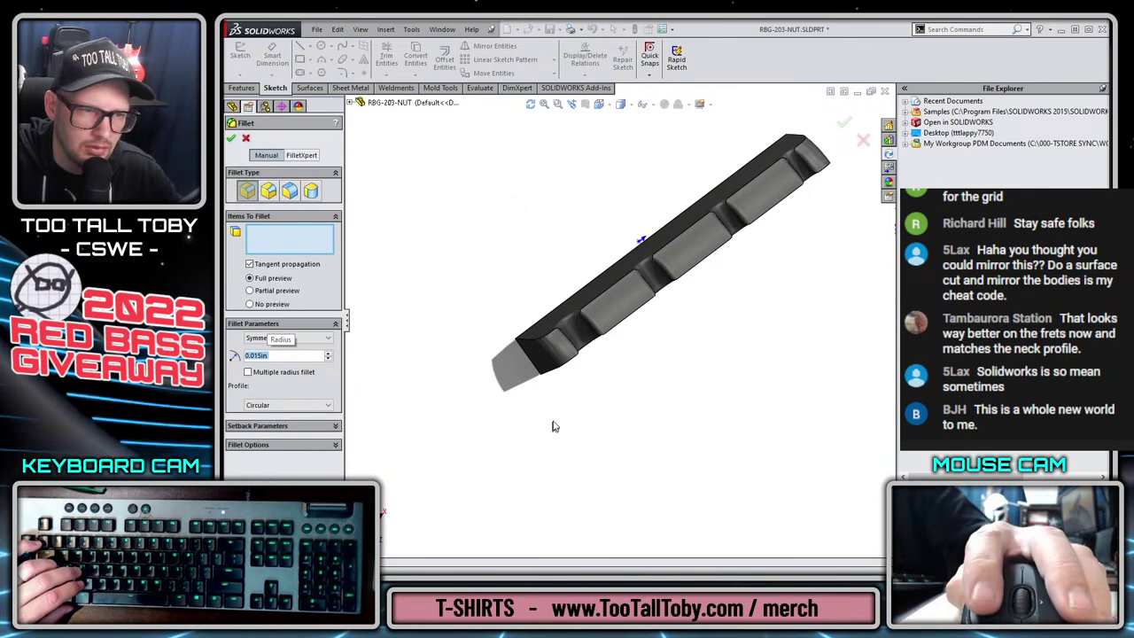
{"action": "left_click", "coordinate": [529, 344]}
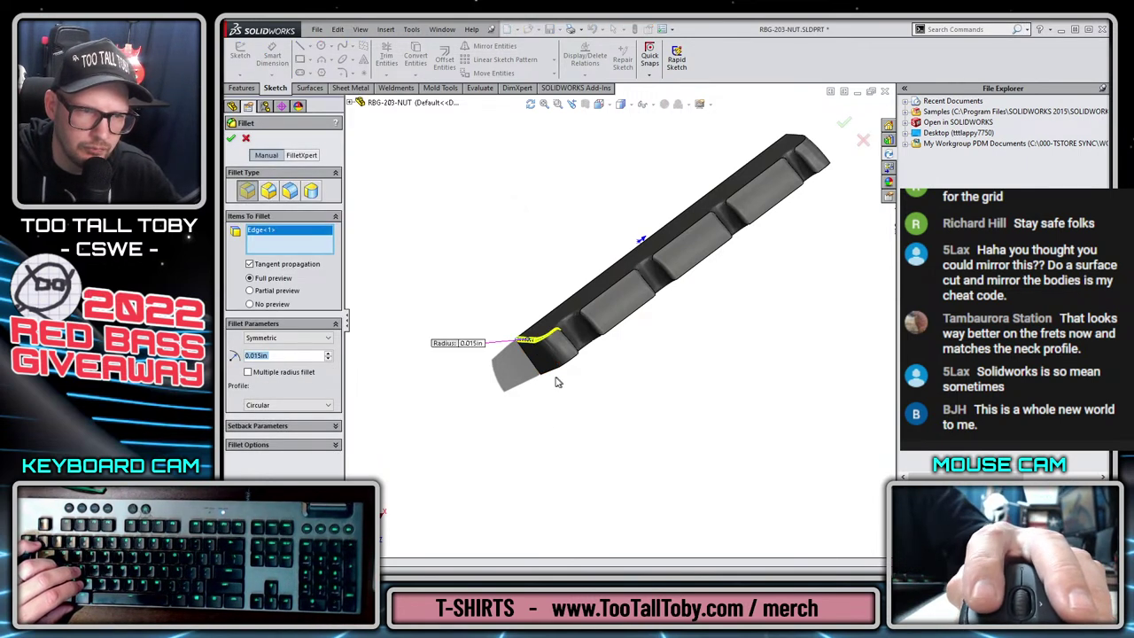
{"action": "left_click", "coordinate": [552, 376]}
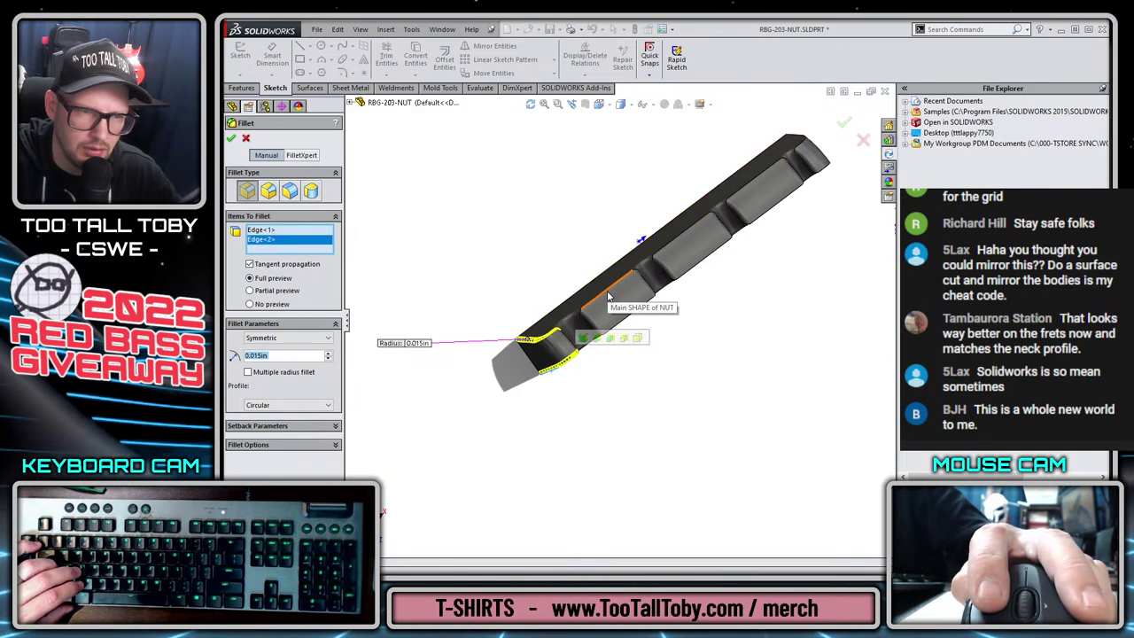
{"action": "left_click", "coordinate": [655, 277]}
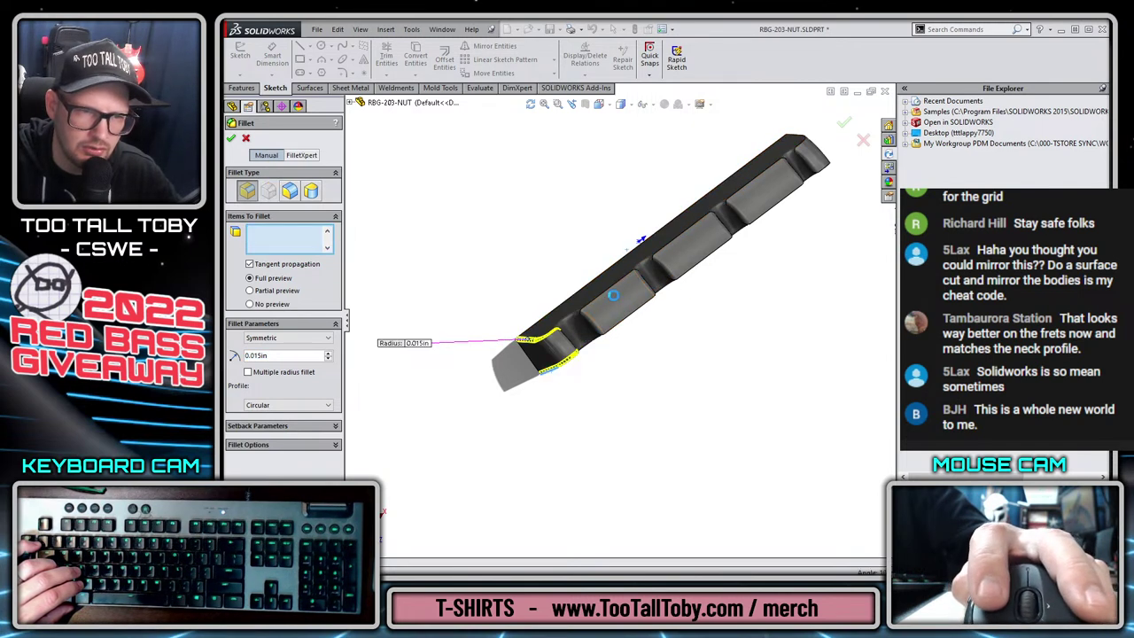
{"action": "left_click", "coordinate": [702, 263]}
{"action": "left_click", "coordinate": [760, 201]}
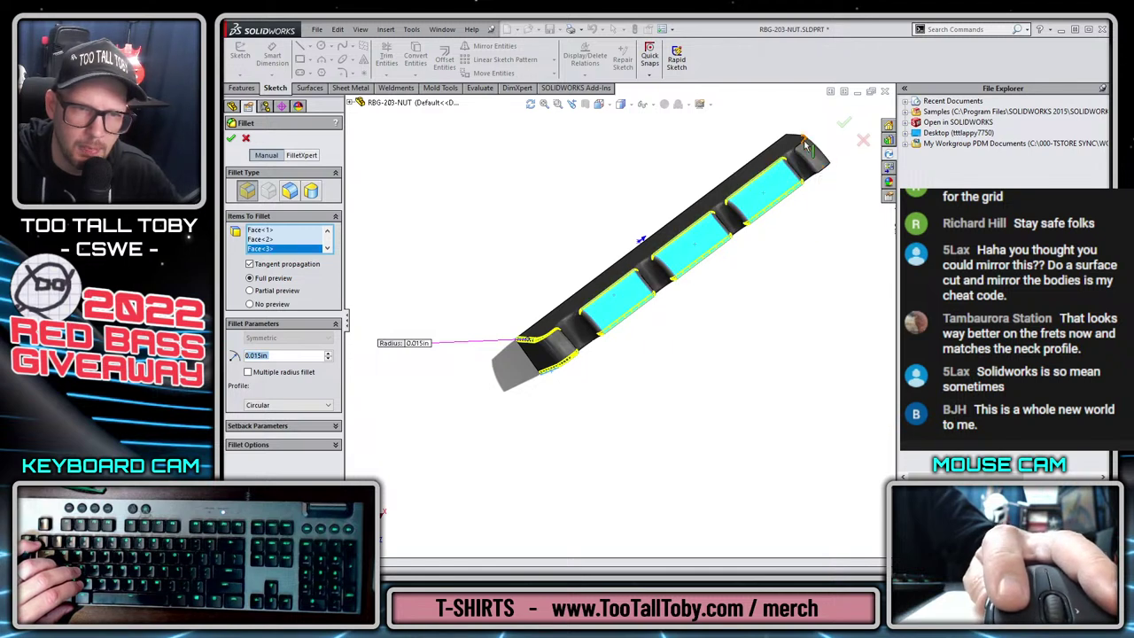
{"action": "left_click", "coordinate": [826, 164]}
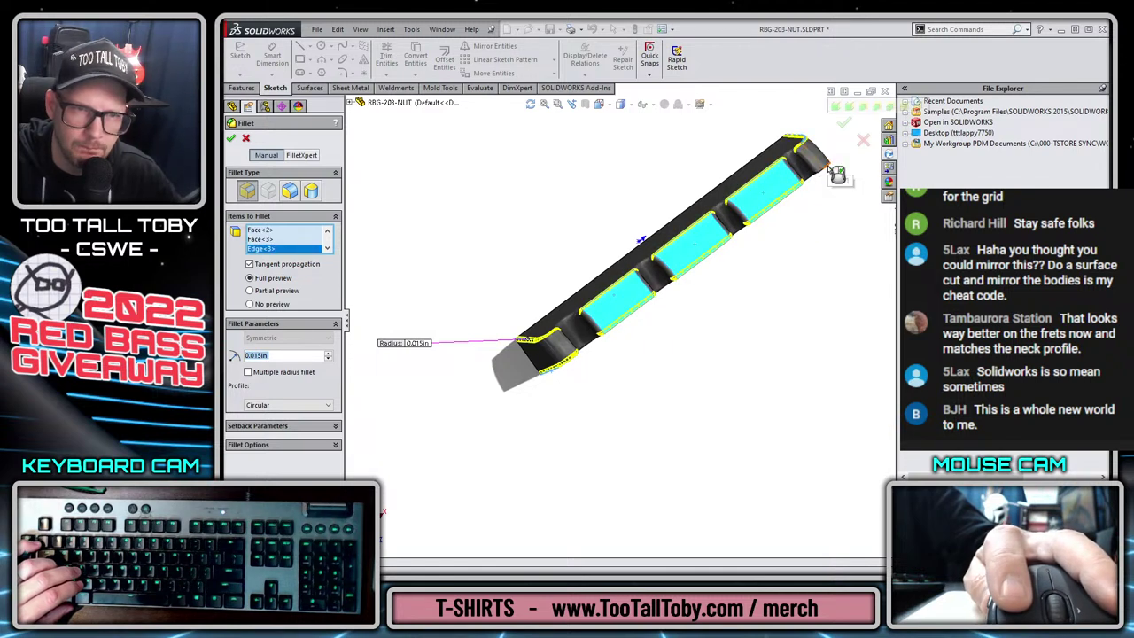
{"action": "left_click", "coordinate": [838, 105]}
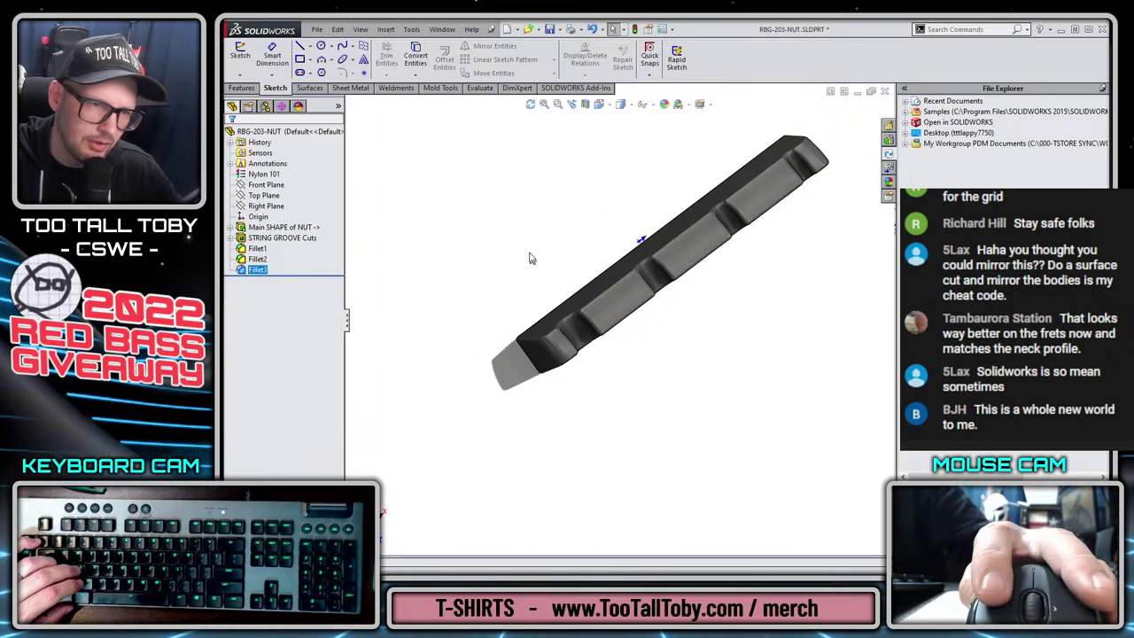
Save and check in the RBG-203-NUT part, confirming the new document, then close it.
{"action": "middle_click_drag", "start_coordinate": [519, 286], "coordinate": [568, 213]}
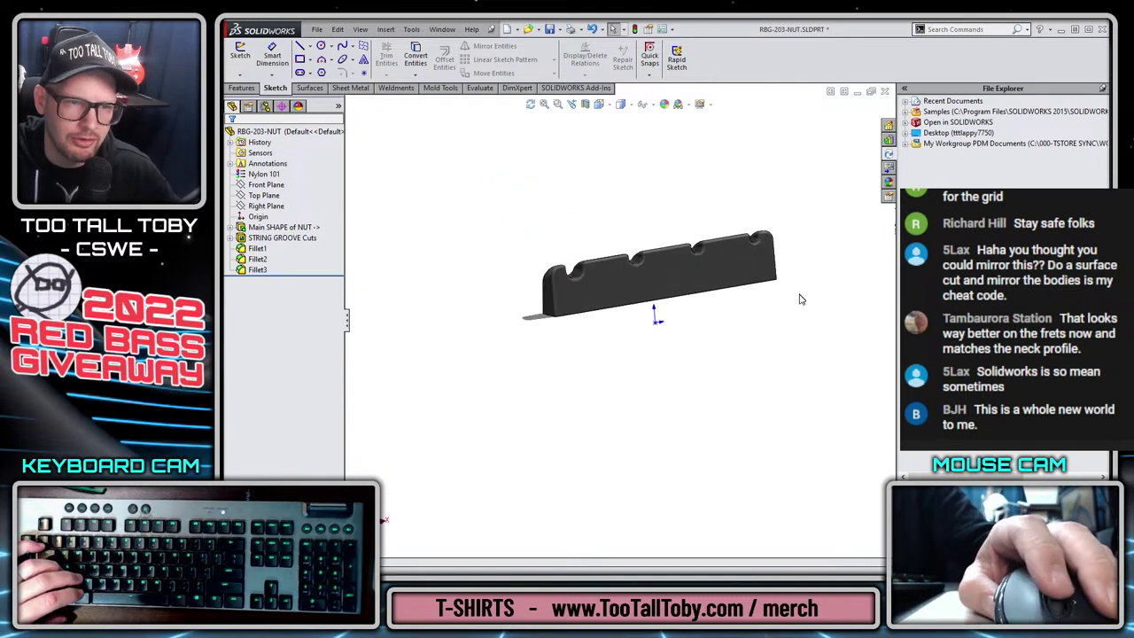
{"action": "middle_click_drag", "start_coordinate": [800, 299], "coordinate": [679, 327], "text": "ctrl"}
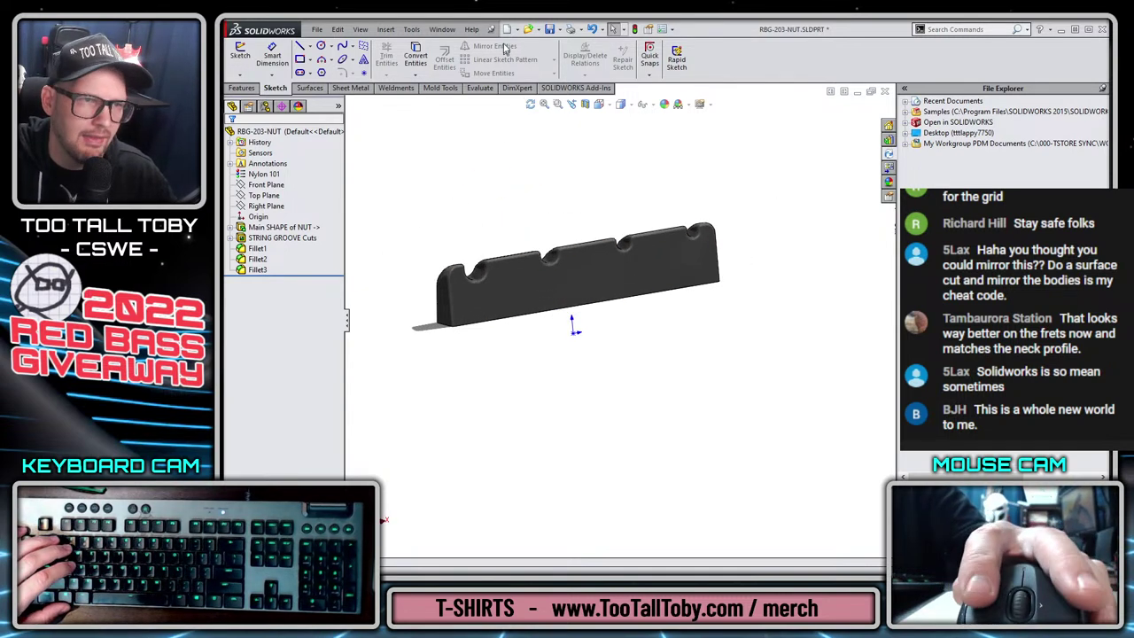
{"action": "left_click", "coordinate": [548, 29]}
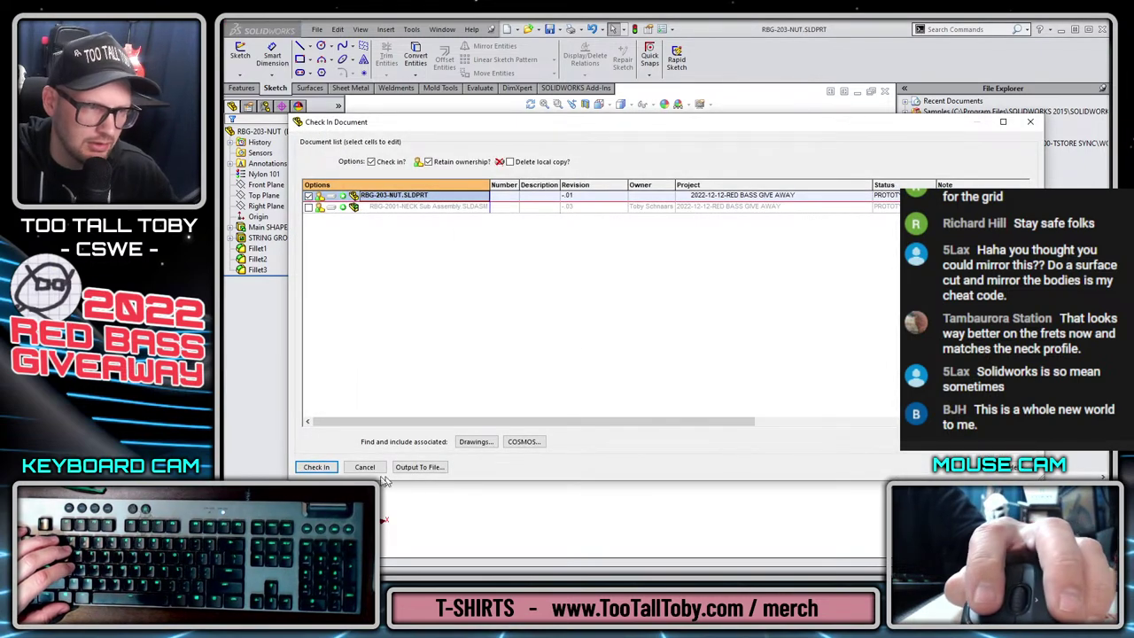
{"action": "left_click", "coordinate": [315, 469]}
{"action": "left_click", "coordinate": [695, 358]}
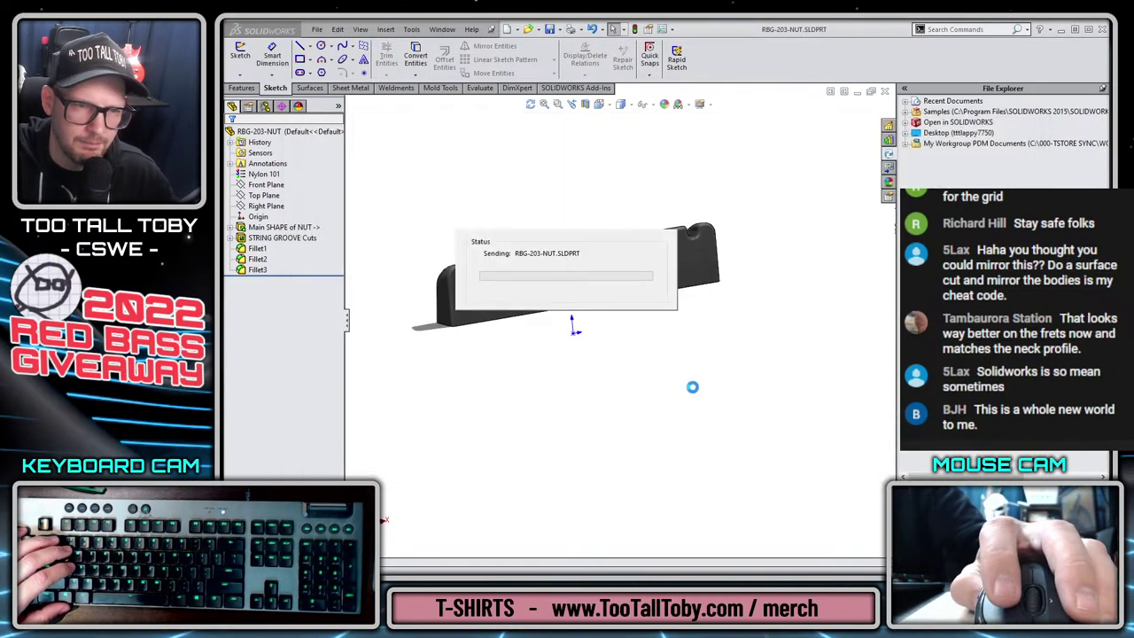
{"action": "left_click", "coordinate": [884, 92]}
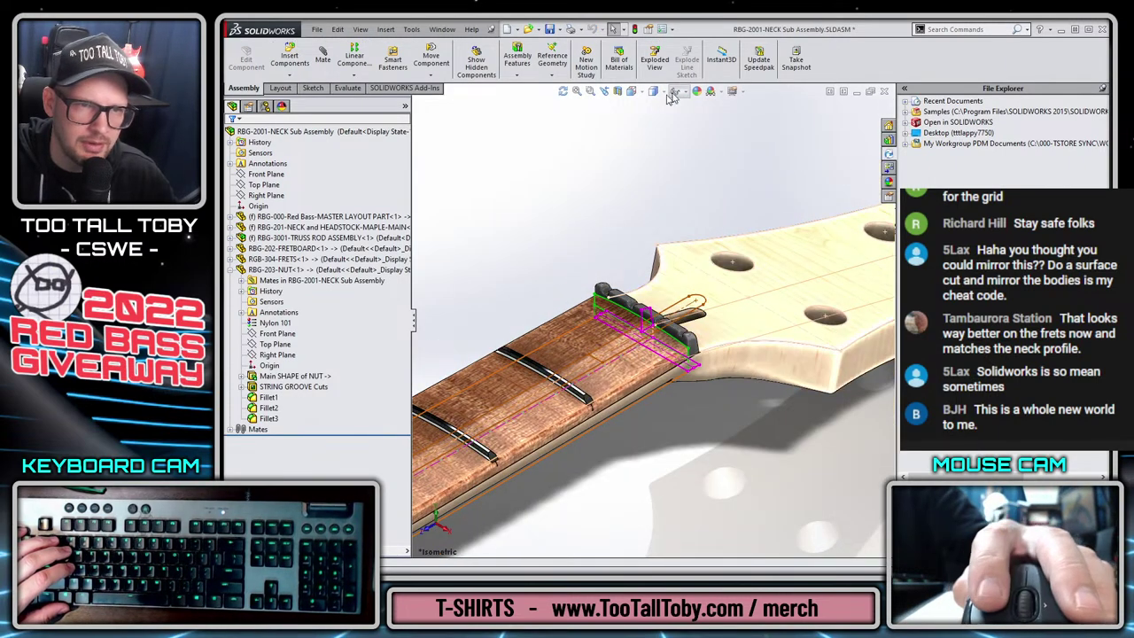
Hide the master layout part and apply the Plain White scene.
{"action": "left_click", "coordinate": [326, 216]}
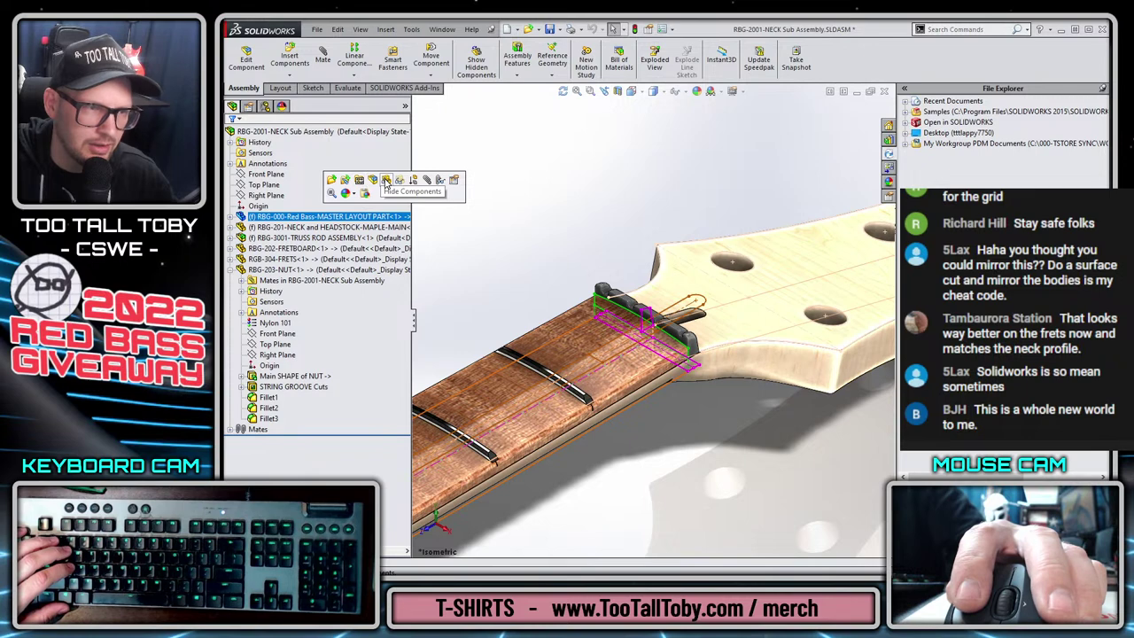
{"action": "left_click", "coordinate": [387, 181]}
{"action": "left_click", "coordinate": [720, 92]}
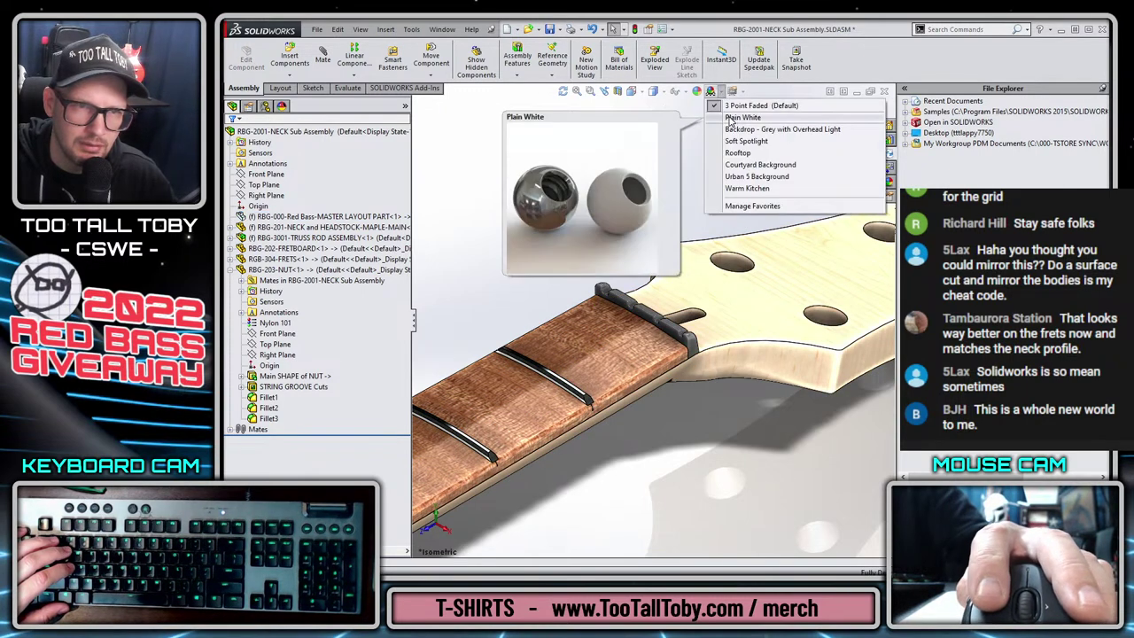
{"action": "left_click", "coordinate": [742, 118]}
Open the fretboard component as its own part, RBG-202-FRETBOARD.
{"action": "scroll", "coordinate": [634, 359], "scroll_direction": "down", "scroll_amount": 3}
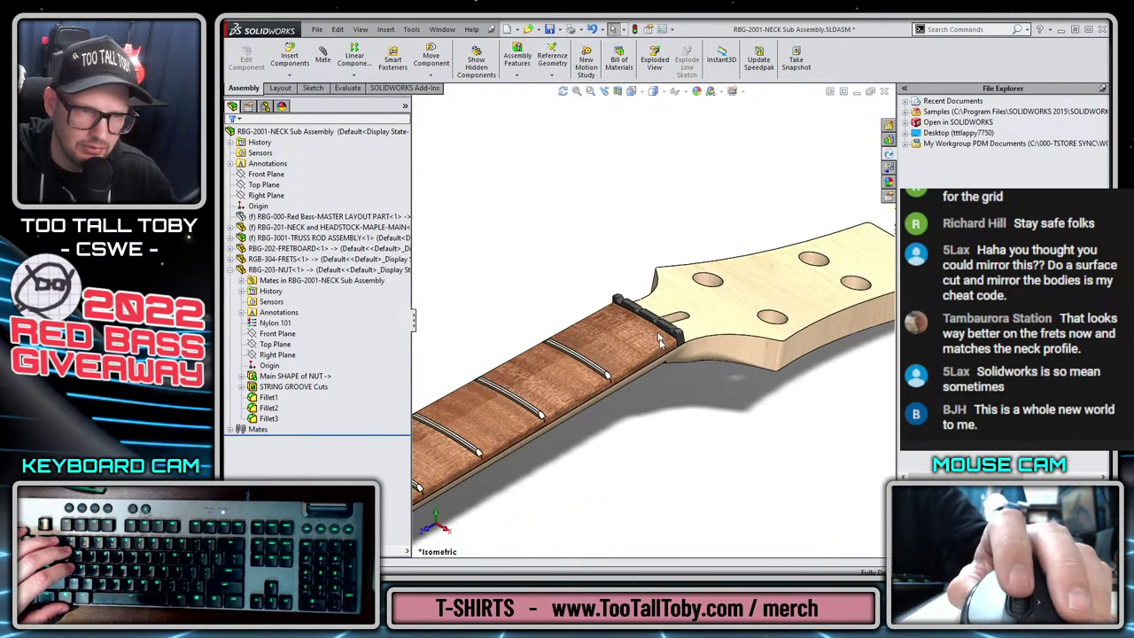
{"action": "middle_click_drag", "start_coordinate": [615, 330], "coordinate": [631, 348]}
{"action": "scroll", "coordinate": [631, 346], "scroll_direction": "up", "scroll_amount": 5}
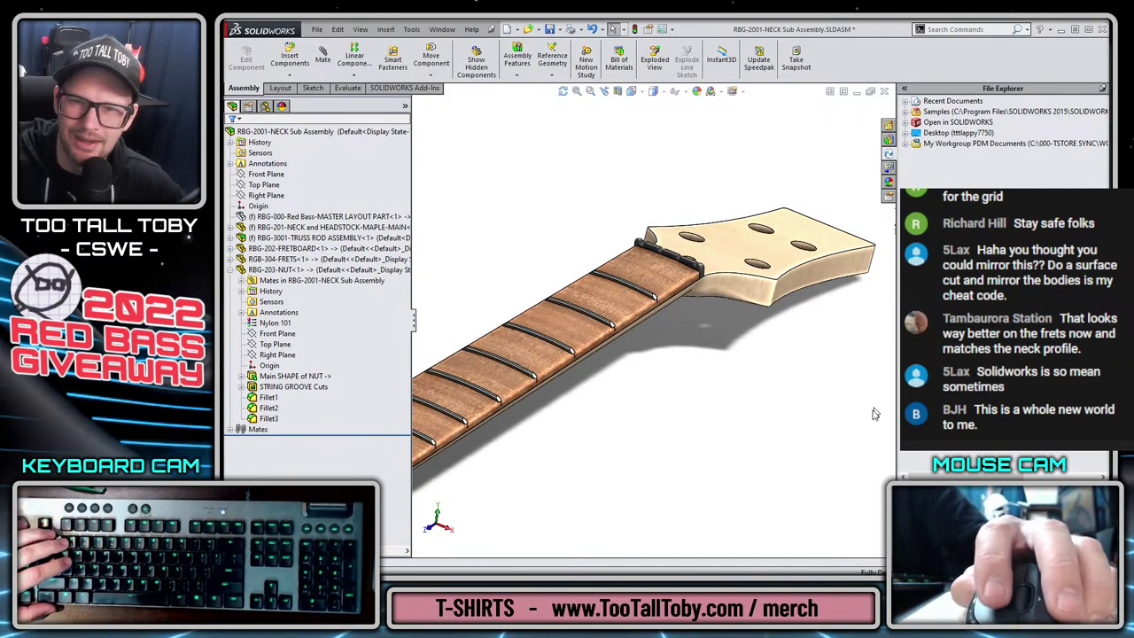
{"action": "scroll", "coordinate": [859, 417], "scroll_direction": "up", "scroll_amount": 3}
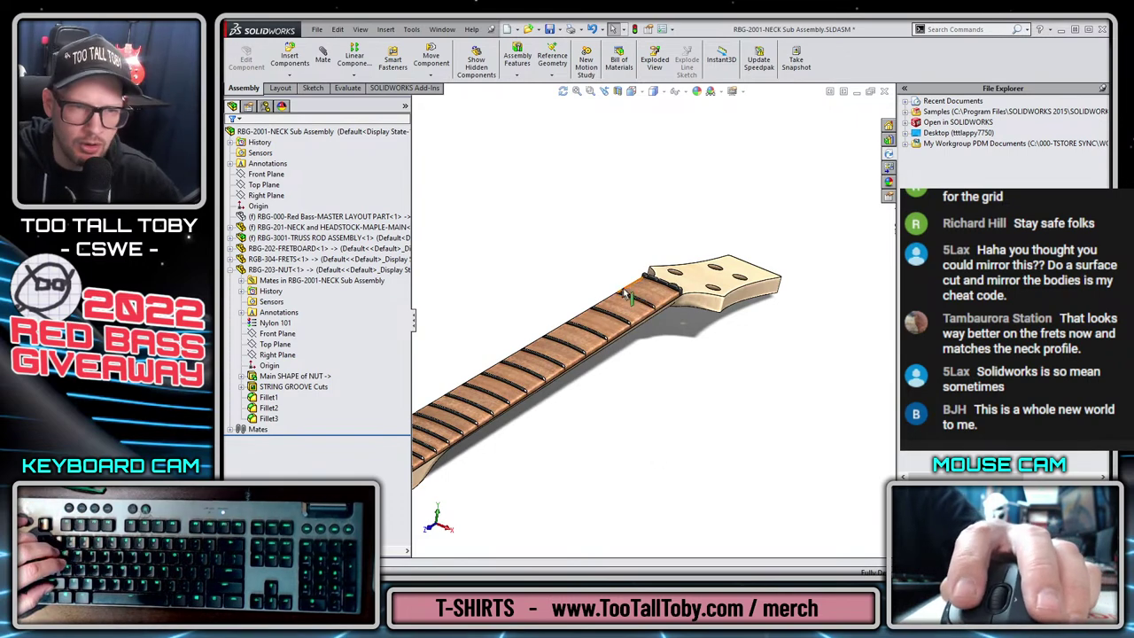
{"action": "left_click", "coordinate": [656, 291]}
{"action": "left_click", "coordinate": [697, 221]}
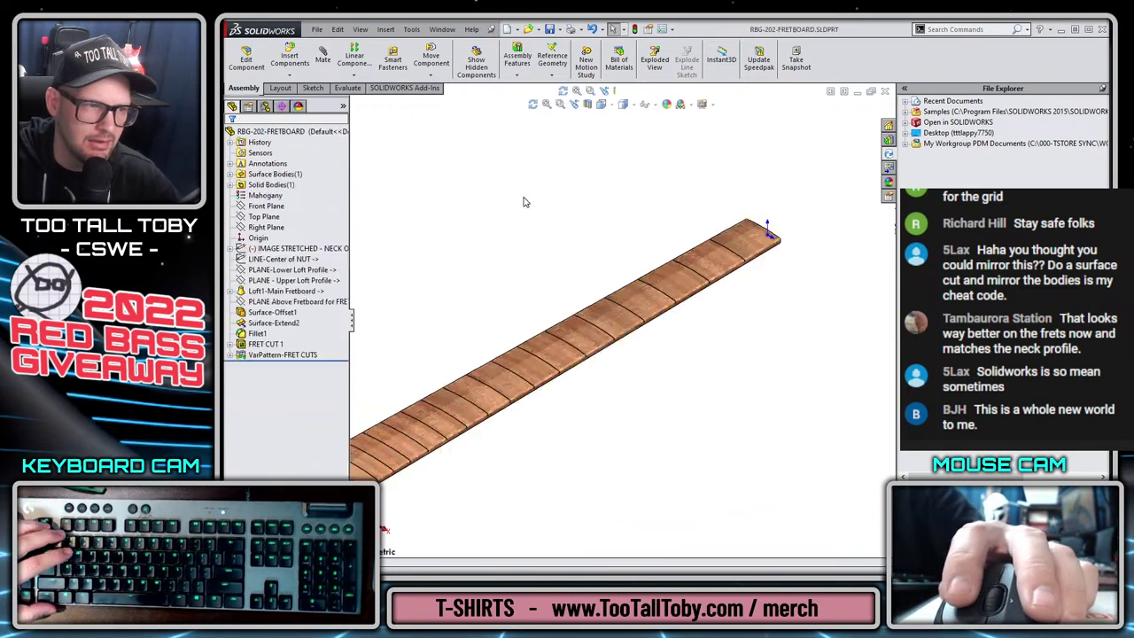
{"action": "key", "text": "ctrl+1"}
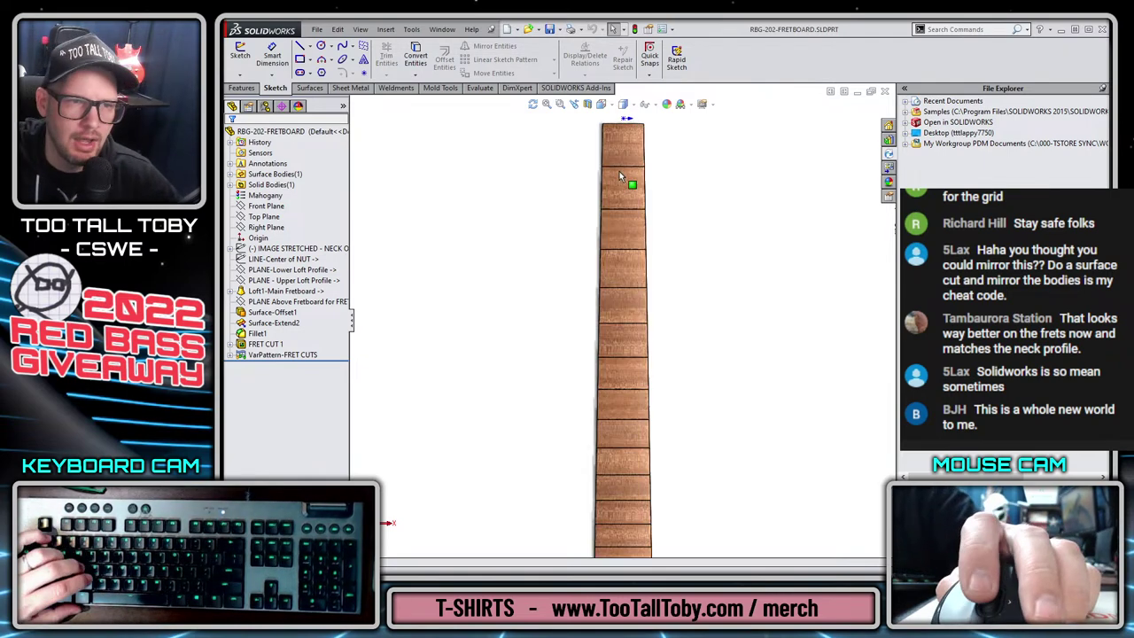
{"action": "scroll", "coordinate": [620, 177], "scroll_direction": "down", "scroll_amount": 5}
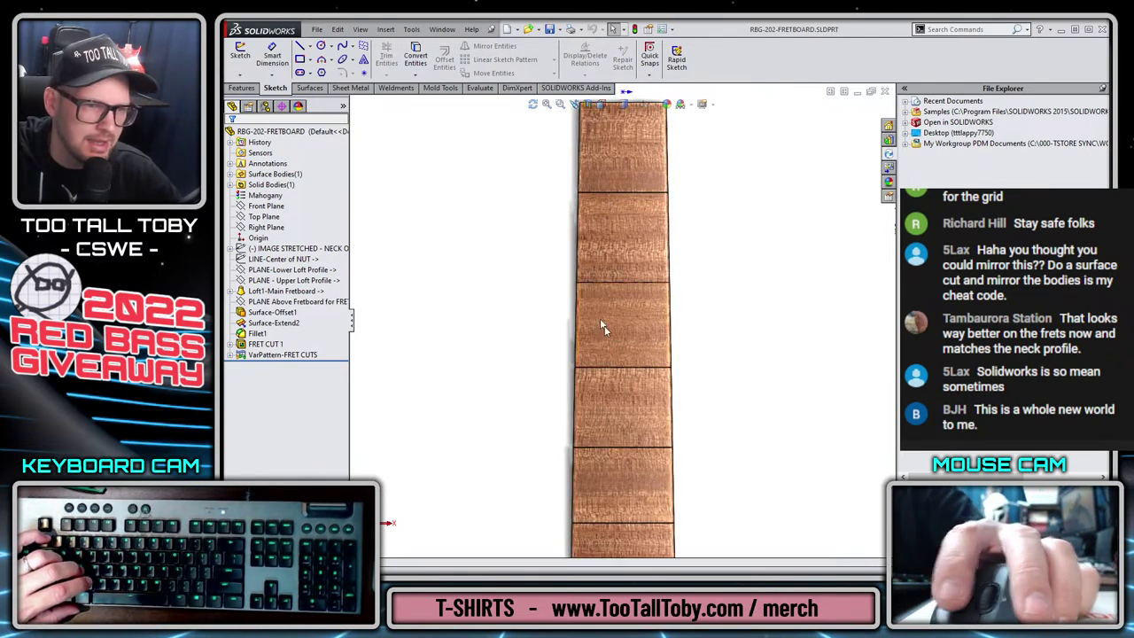
{"action": "left_click", "coordinate": [297, 301]}
{"action": "scroll", "coordinate": [625, 394], "scroll_direction": "up", "scroll_amount": 3}
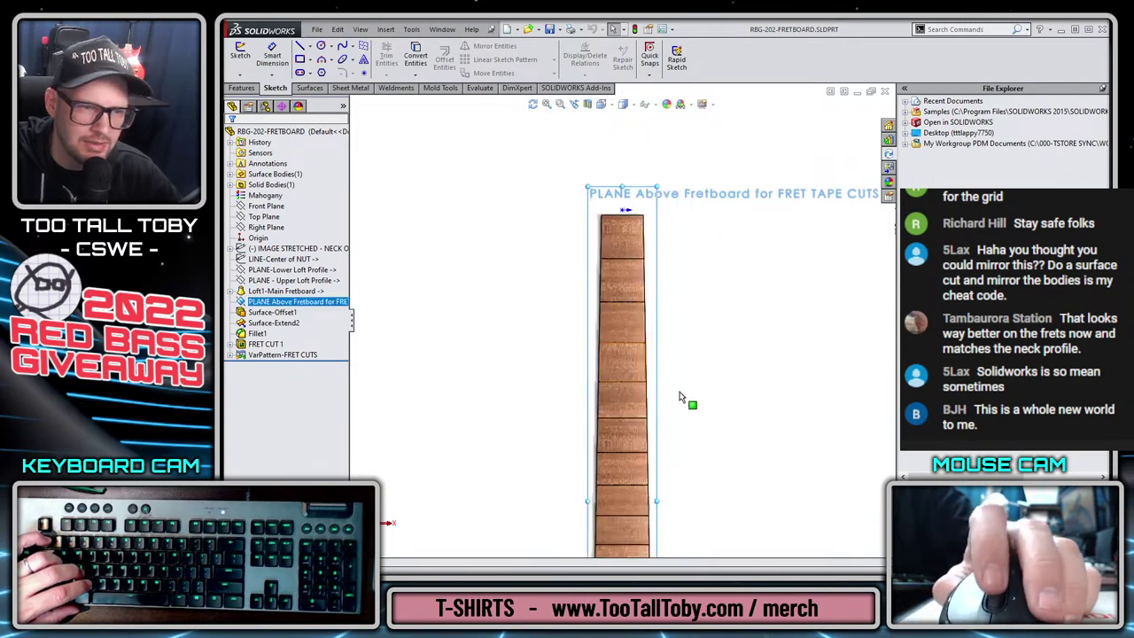
{"action": "middle_click_drag", "start_coordinate": [638, 375], "coordinate": [716, 209]}
{"action": "left_click", "coordinate": [592, 413]}
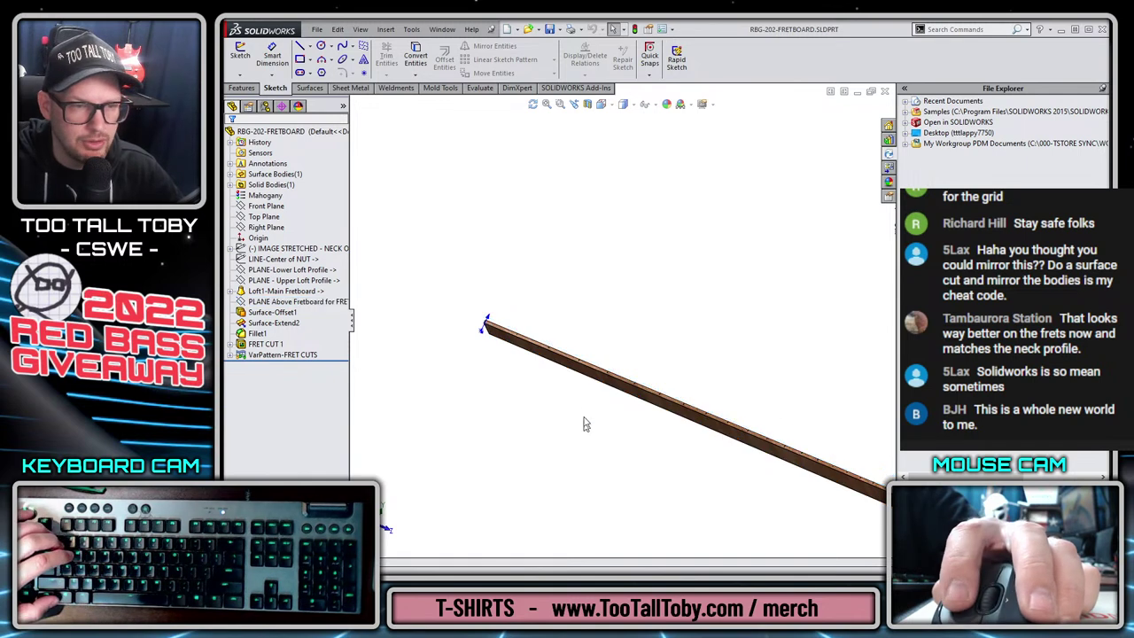
{"action": "left_click", "coordinate": [586, 379]}
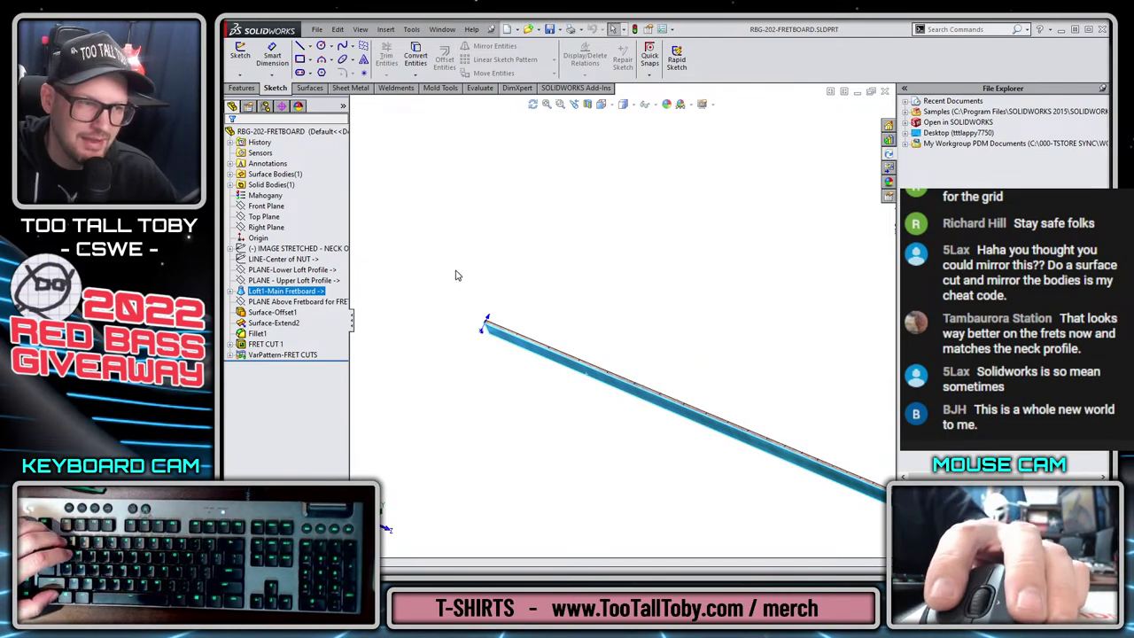
Create Plane1 offset 0.040in from the fretboard edge face, flipped to the other side.
{"action": "key", "text": "s"}
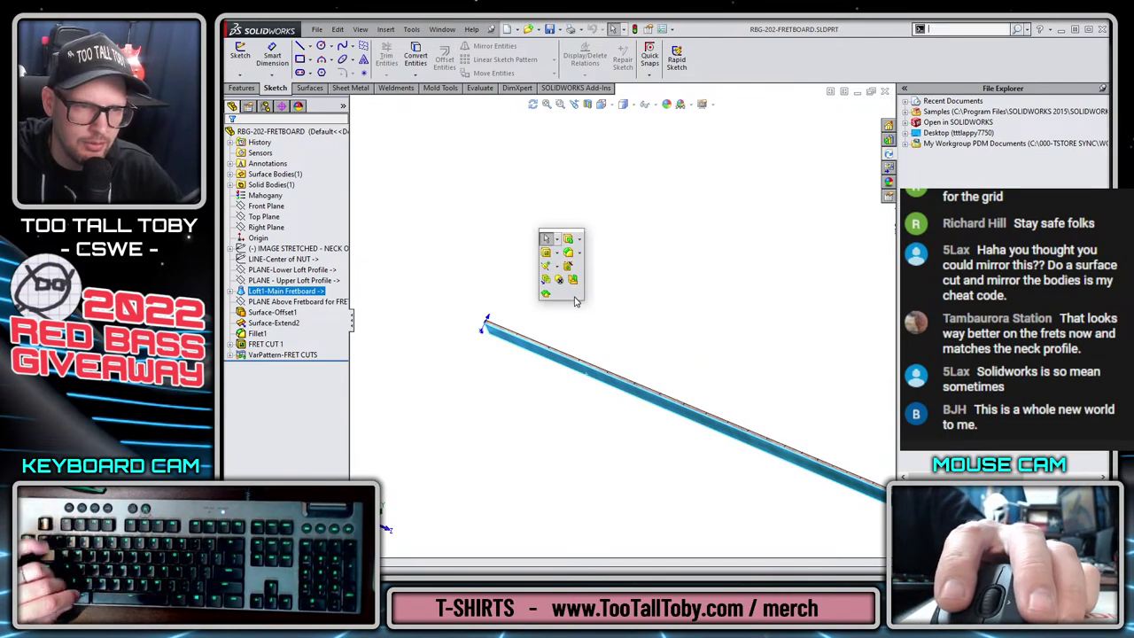
{"action": "left_click", "coordinate": [548, 276]}
{"action": "left_click", "coordinate": [560, 282]}
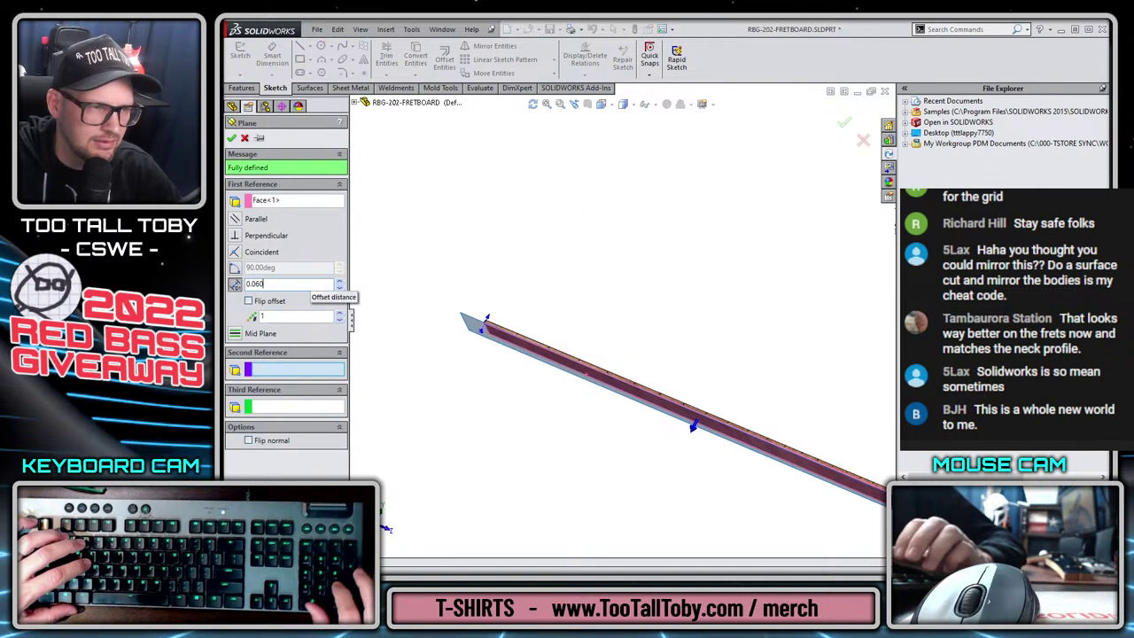
{"action": "type", "text": "0.04"}
{"action": "key", "text": "Return"}
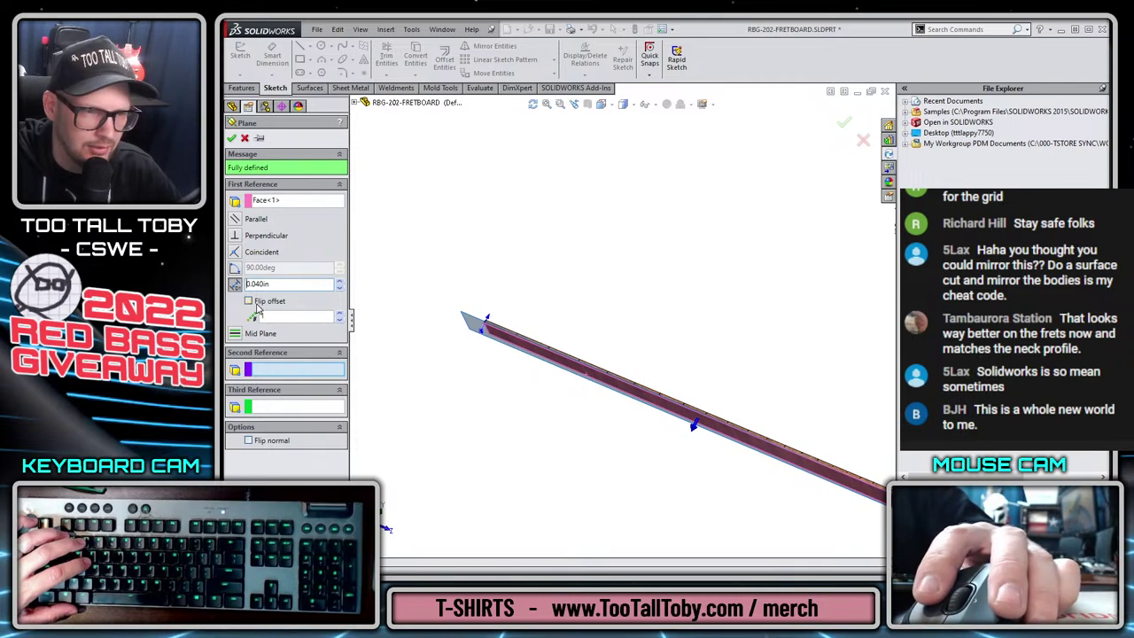
{"action": "left_click", "coordinate": [257, 306]}
{"action": "left_click", "coordinate": [847, 123]}
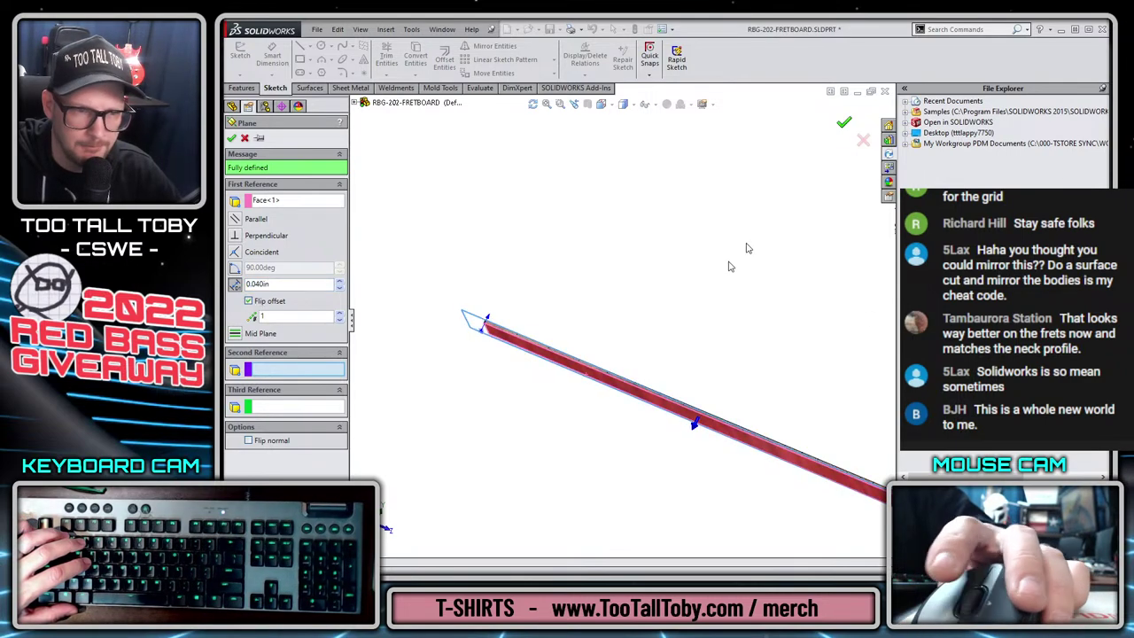
{"action": "middle_click_drag", "start_coordinate": [552, 374], "coordinate": [468, 272]}
{"action": "left_click", "coordinate": [473, 268]}
Sketch on Plane1, viewed normal to it, and draw a 0.25 diameter circle.
{"action": "left_click", "coordinate": [513, 228]}
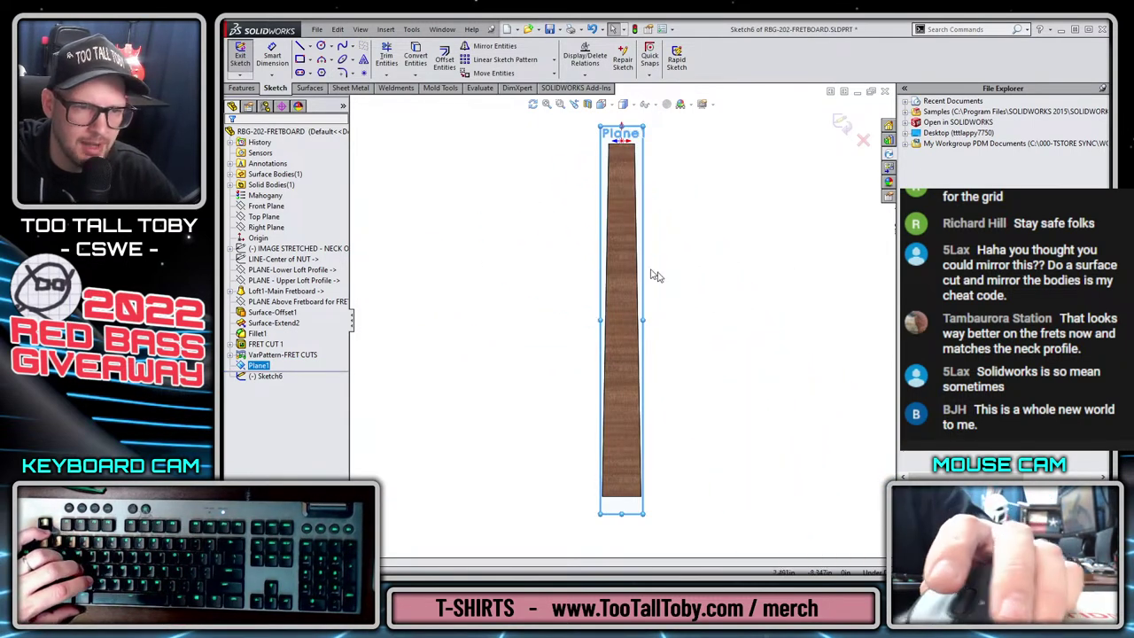
{"action": "scroll", "coordinate": [627, 175], "scroll_direction": "down", "scroll_amount": 4}
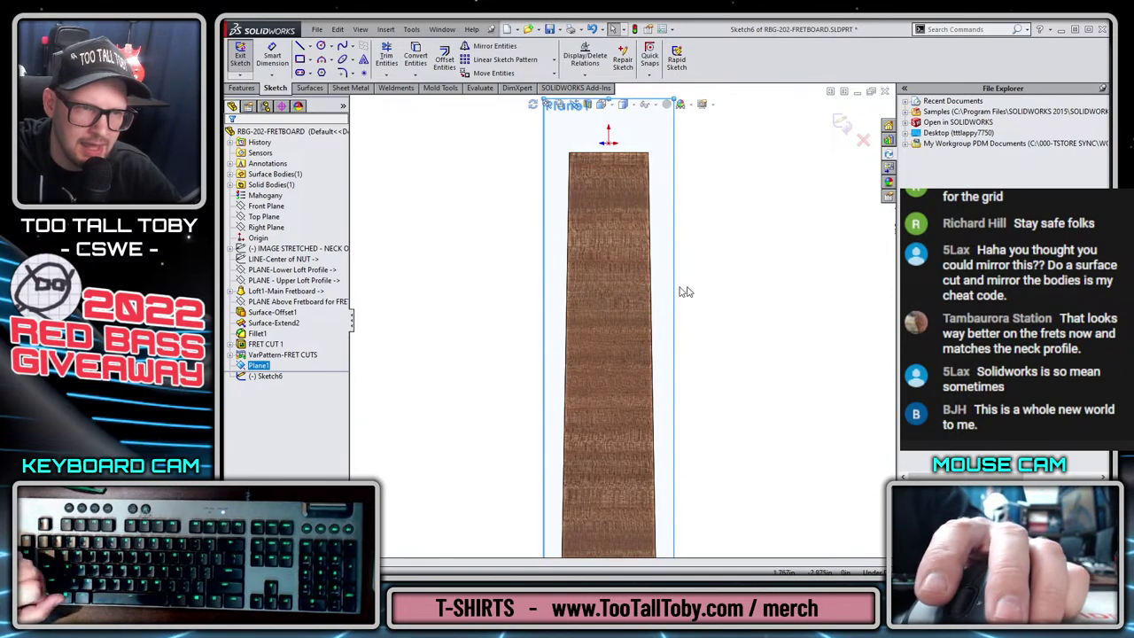
{"action": "key", "text": "ctrl+8"}
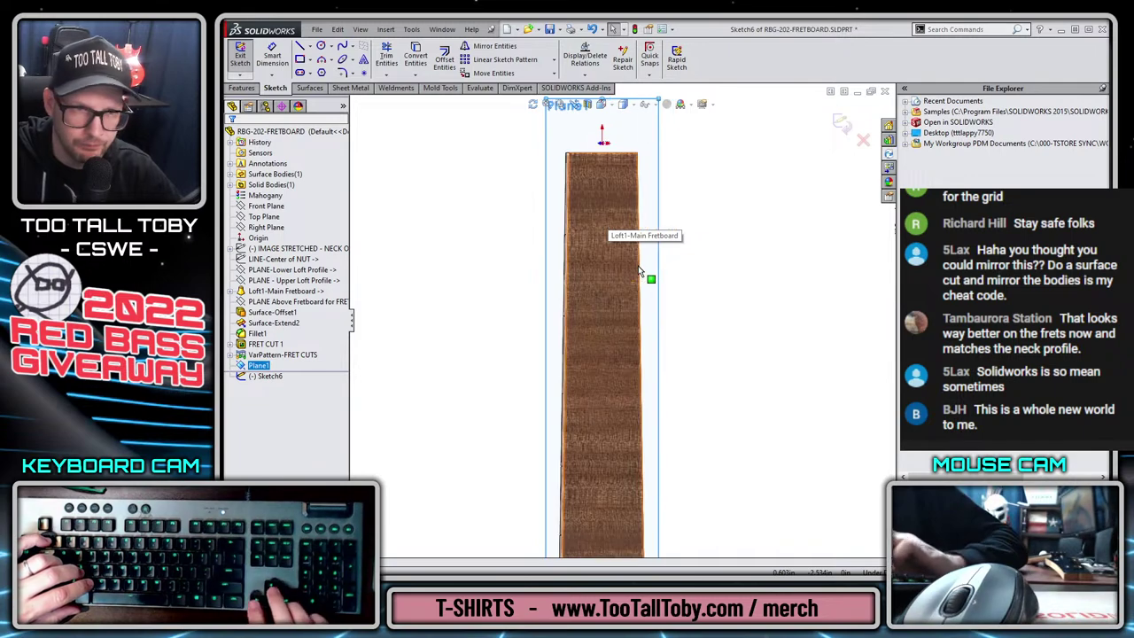
{"action": "scroll", "coordinate": [554, 370], "scroll_direction": "down", "scroll_amount": 4}
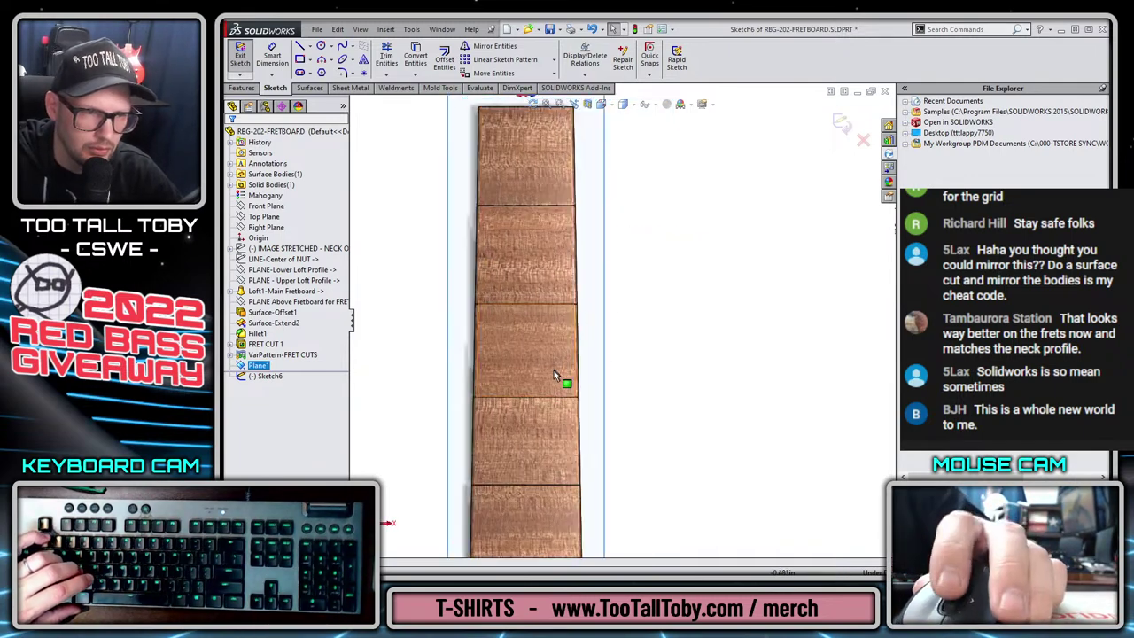
{"action": "key", "text": "s"}
{"action": "left_click", "coordinate": [558, 381]}
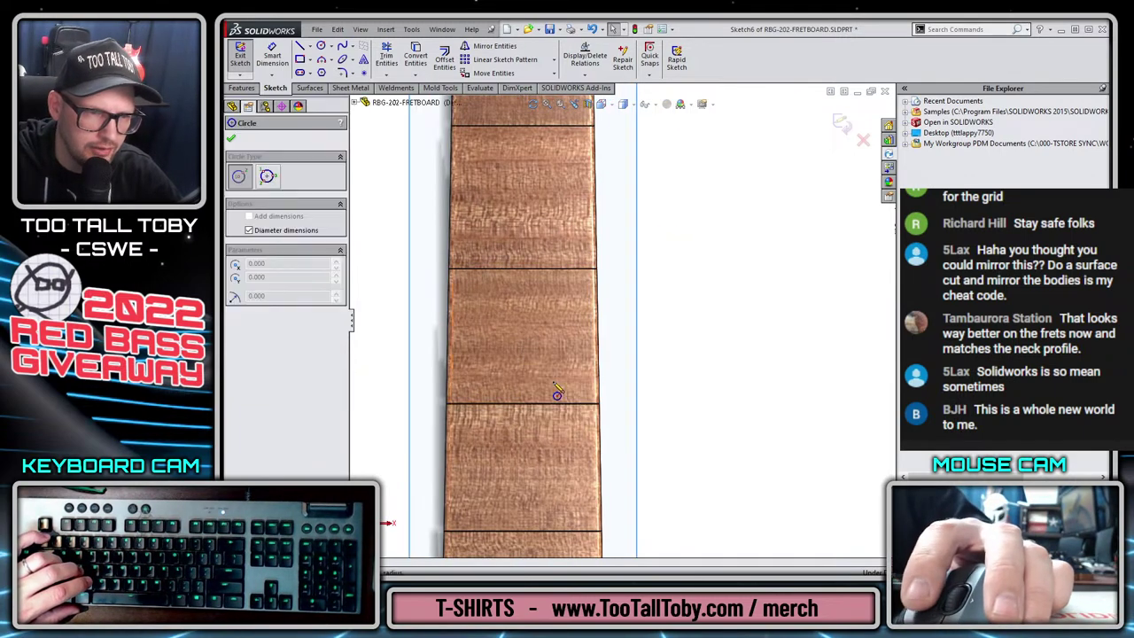
{"action": "left_click", "coordinate": [523, 335]}
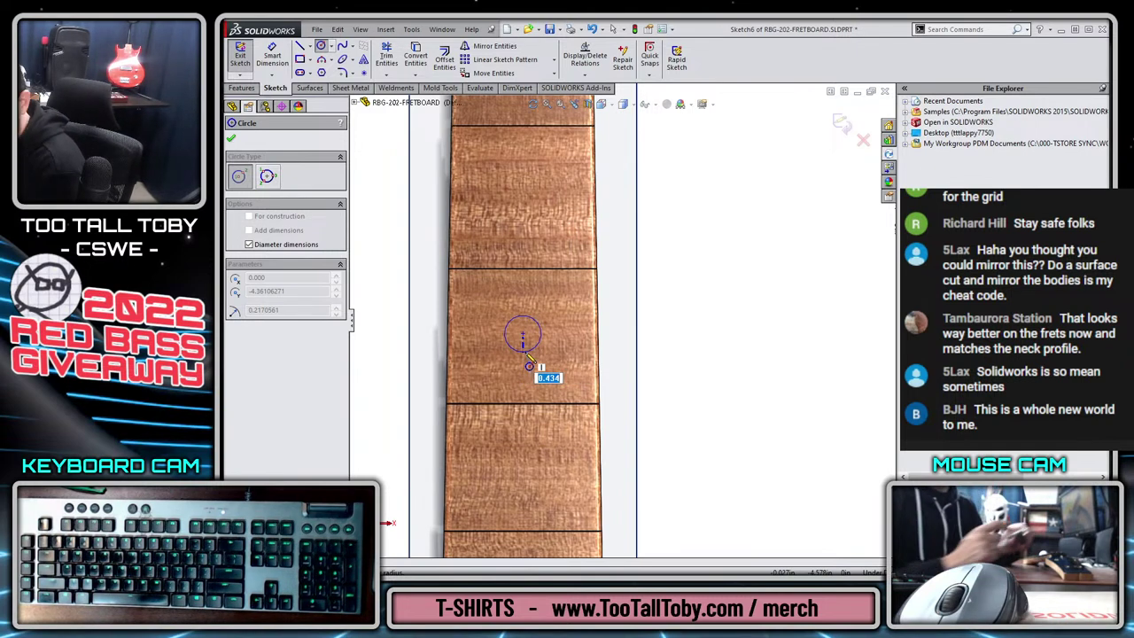
{"action": "type", "text": "0.25"}
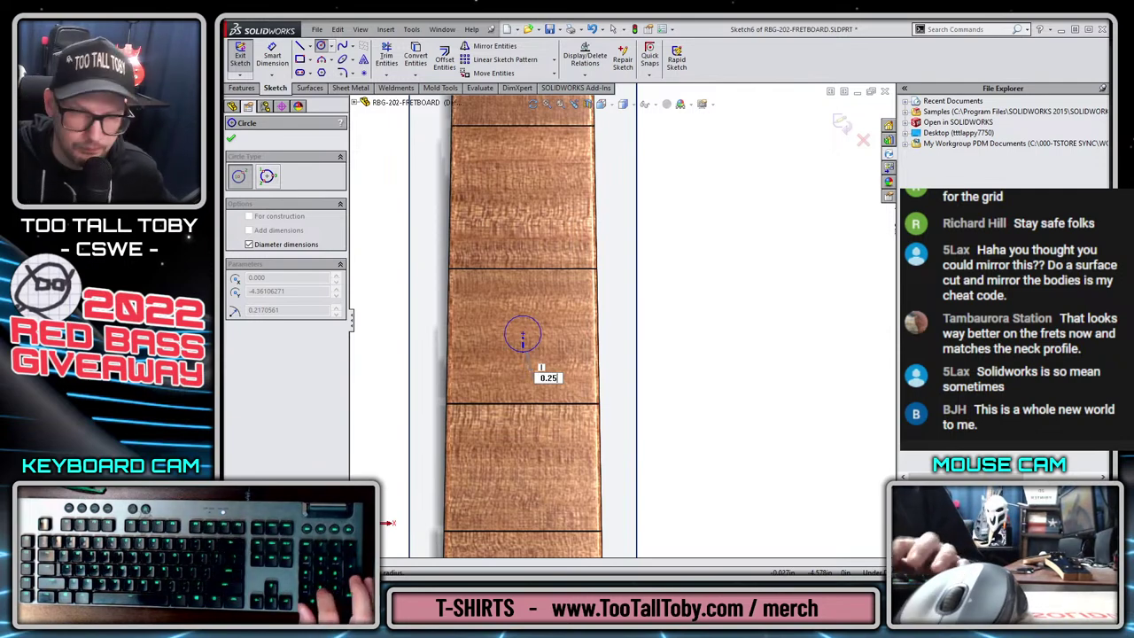
{"action": "key", "text": "Return"}
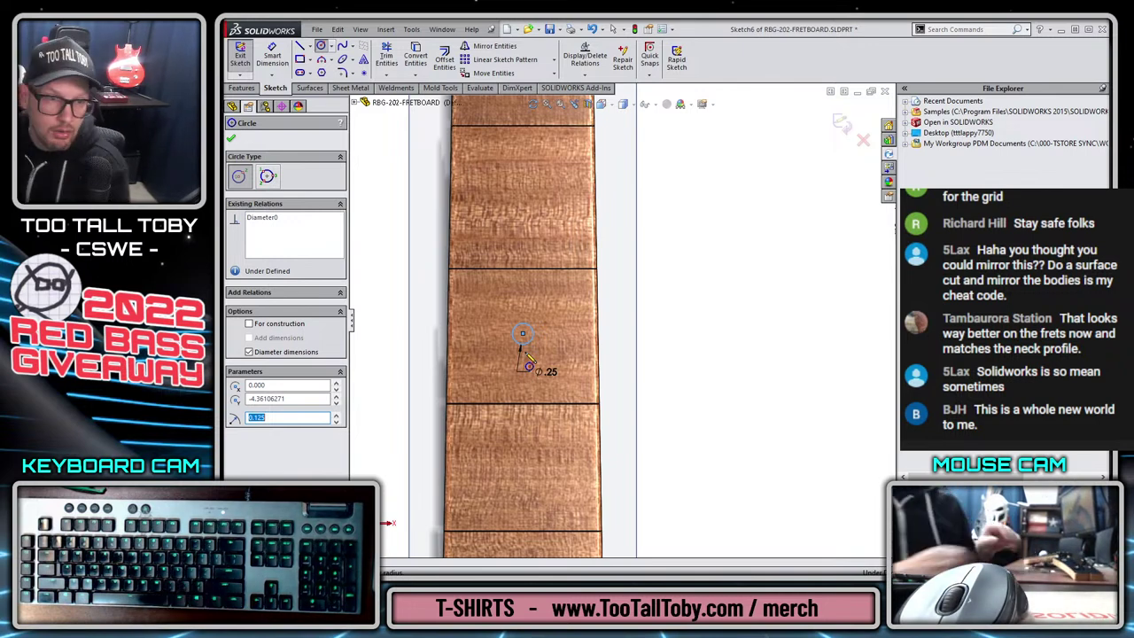
{"action": "key", "text": "Escape"}
Dimension the circle centre 4.30 below the LINE-Center of NUT reference.
{"action": "scroll", "coordinate": [522, 320], "scroll_direction": "up", "scroll_amount": 1}
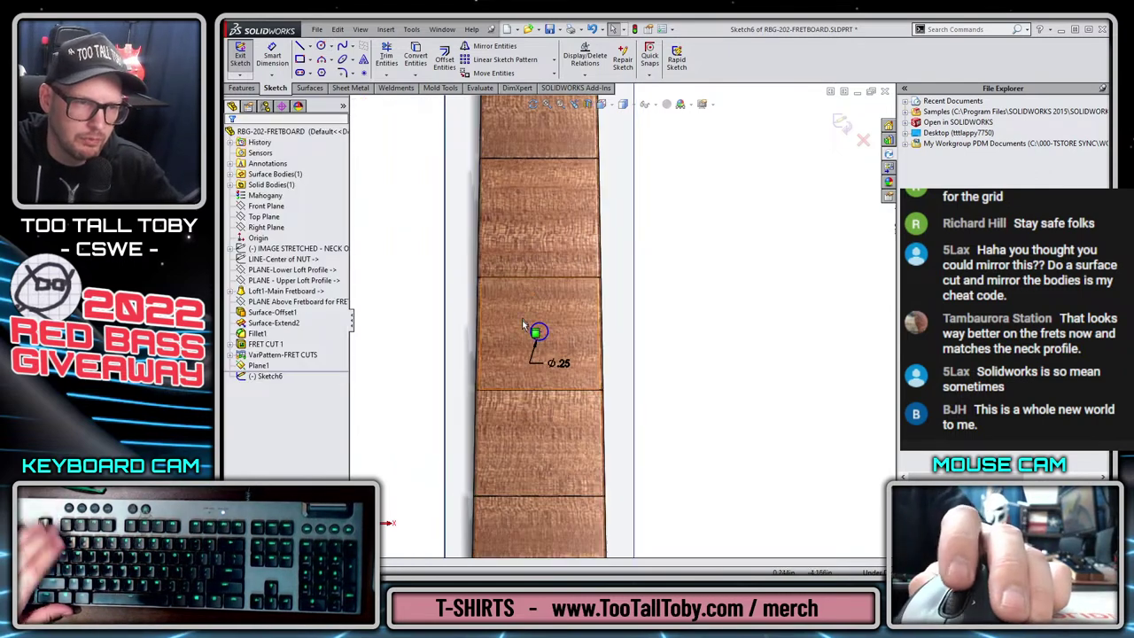
{"action": "left_click", "coordinate": [539, 331]}
{"action": "key", "text": "Escape"}
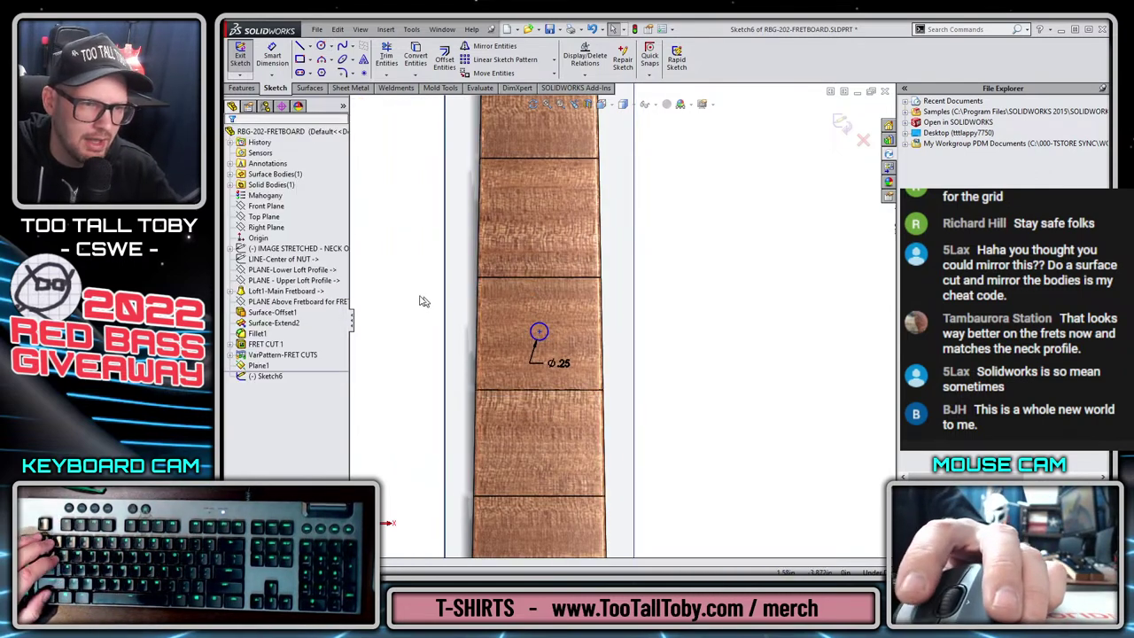
{"action": "scroll", "coordinate": [618, 172], "scroll_direction": "up", "scroll_amount": 4}
{"action": "scroll", "coordinate": [617, 172], "scroll_direction": "down", "scroll_amount": 2}
{"action": "left_click", "coordinate": [280, 258]}
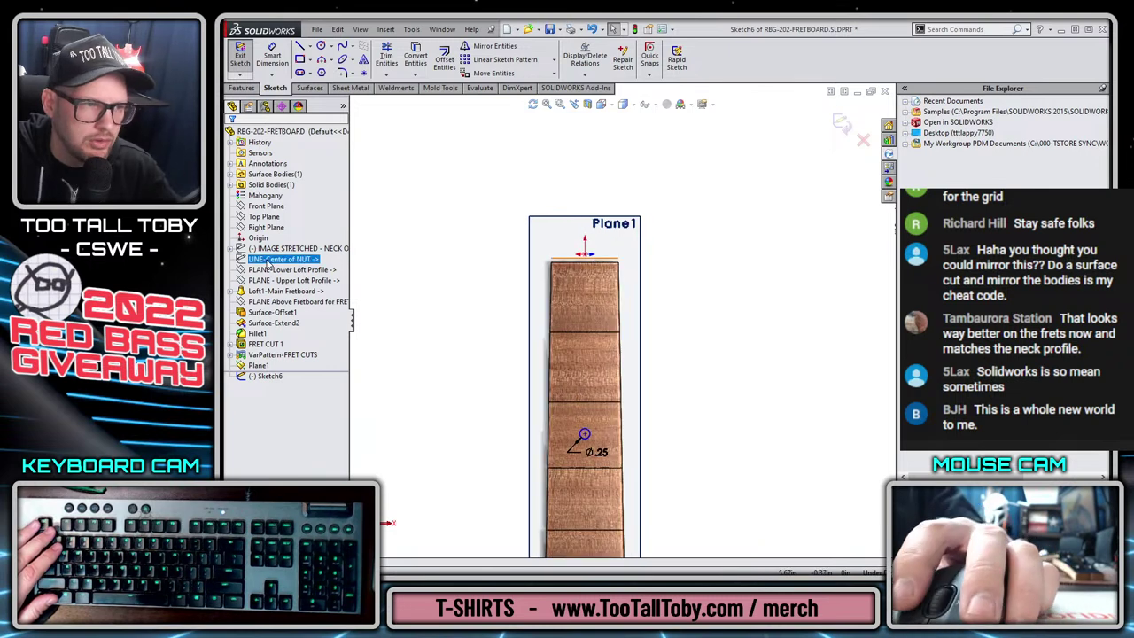
{"action": "key", "text": "s"}
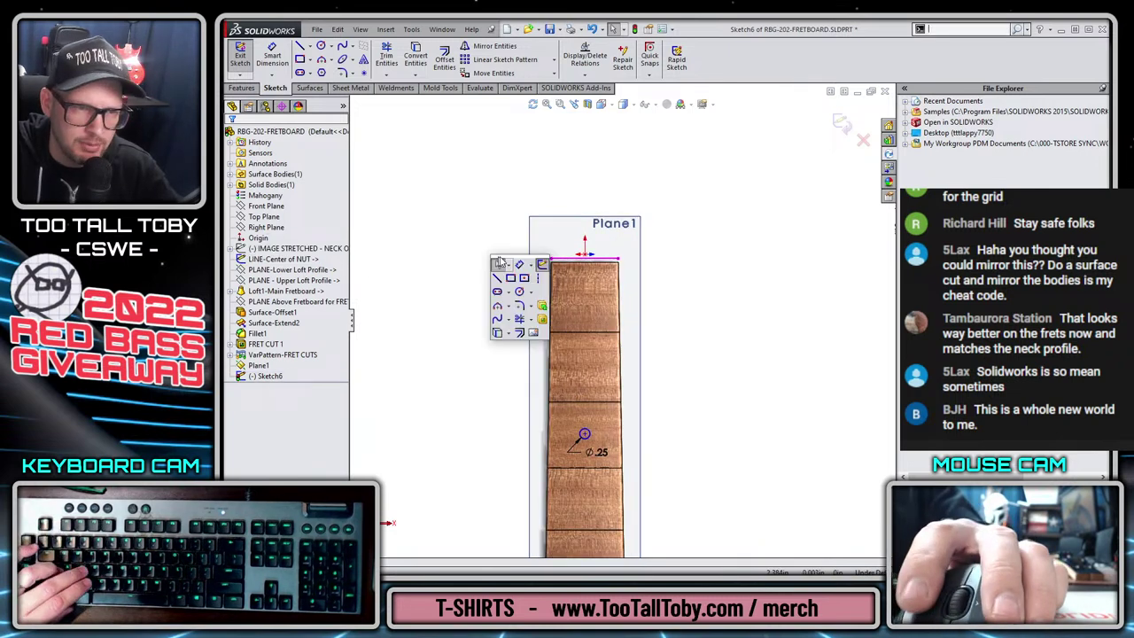
{"action": "left_click", "coordinate": [519, 266]}
{"action": "left_click", "coordinate": [562, 261]}
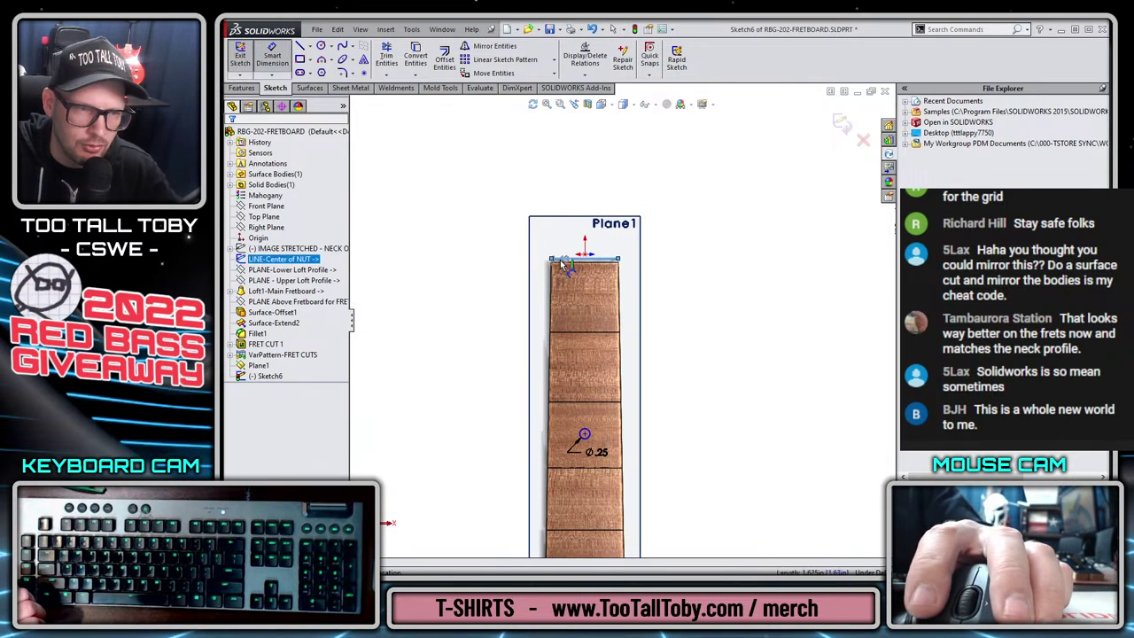
{"action": "left_click", "coordinate": [584, 436]}
{"action": "left_click", "coordinate": [469, 372]}
{"action": "key", "text": "Return"}
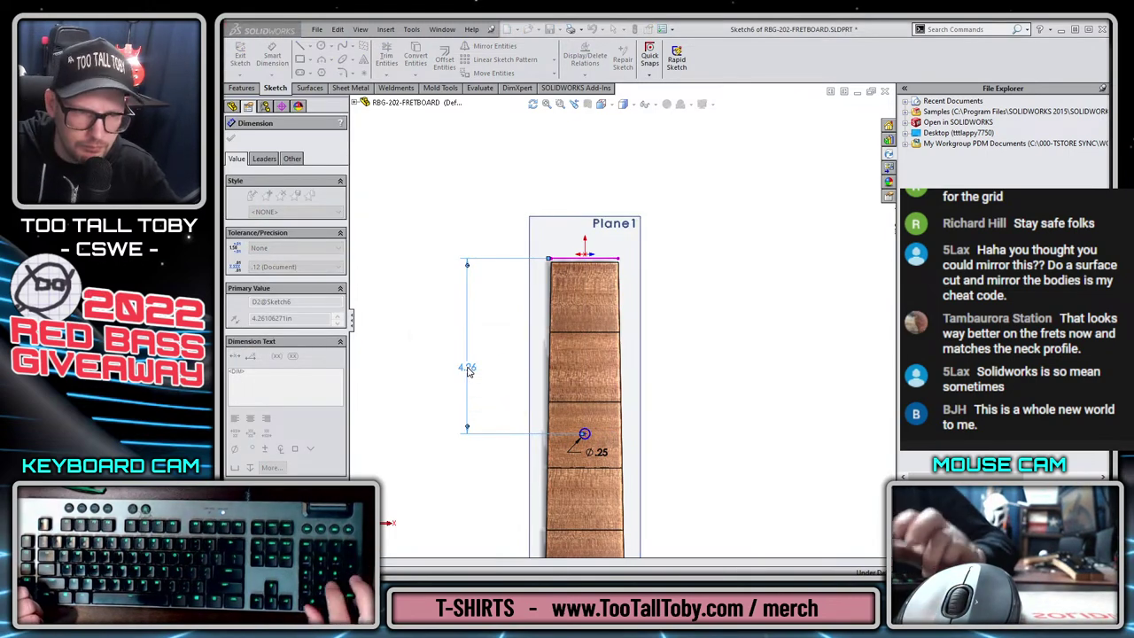
{"action": "key", "text": "Escape"}
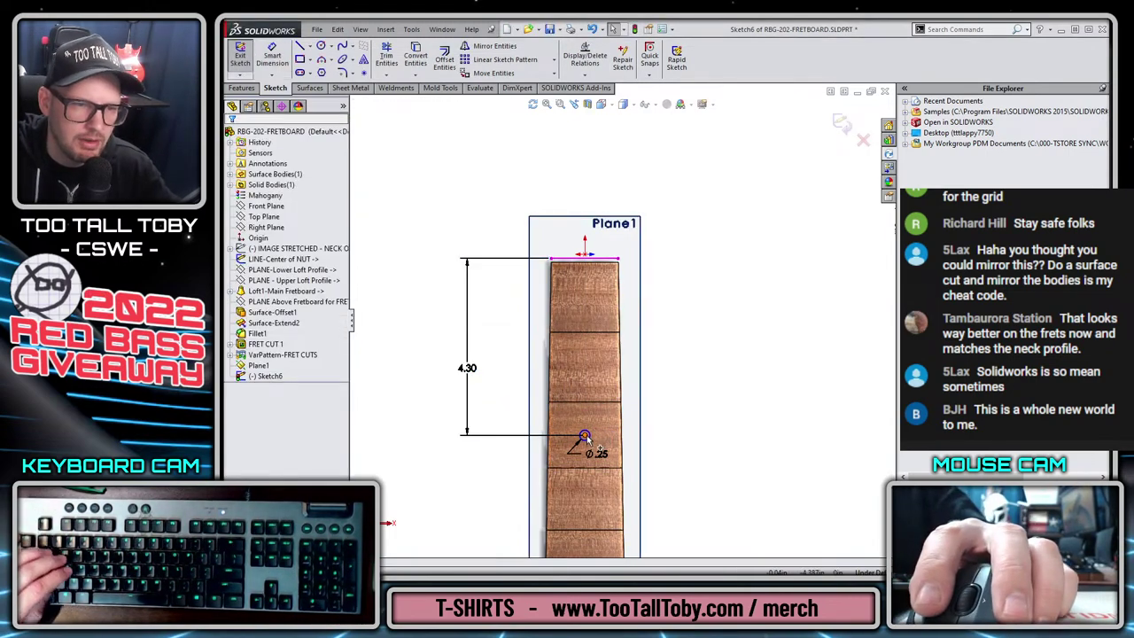
Add a Vertical relation between the circle centre and the origin.
{"action": "left_click", "coordinate": [584, 436]}
{"action": "left_click", "coordinate": [585, 255], "text": "ctrl"}
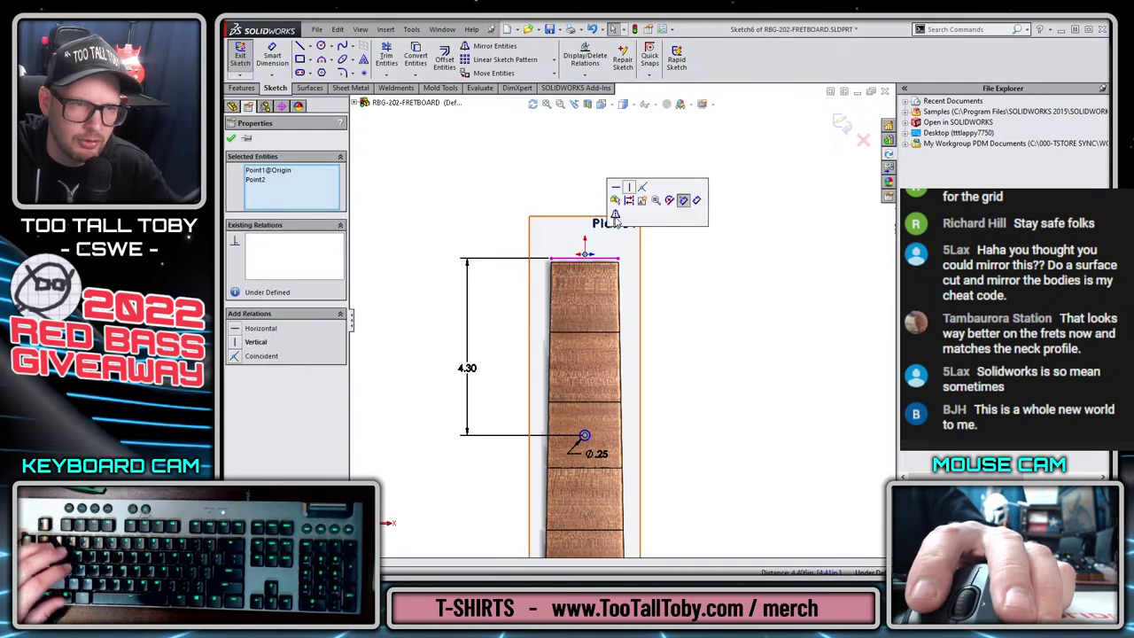
{"action": "left_click", "coordinate": [629, 189]}
{"action": "middle_click_drag", "start_coordinate": [706, 456], "coordinate": [666, 380], "text": "ctrl"}
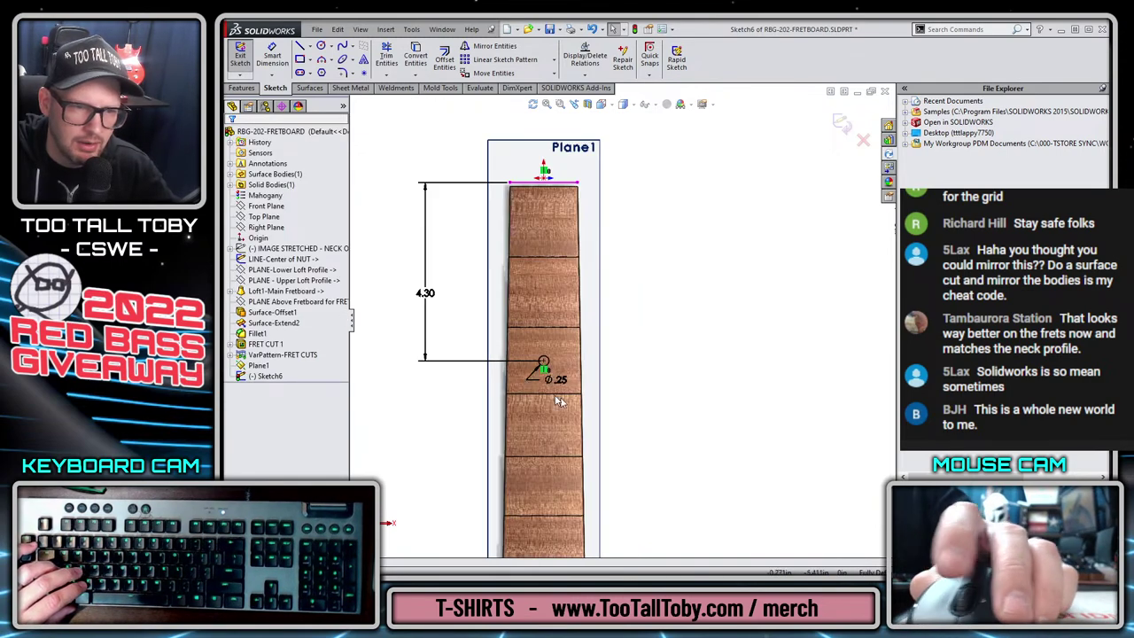
Cut the 0.25 circle Through All the fretboard and type the name 'CUT for FRET INLAY'.
{"action": "key", "text": "c"}
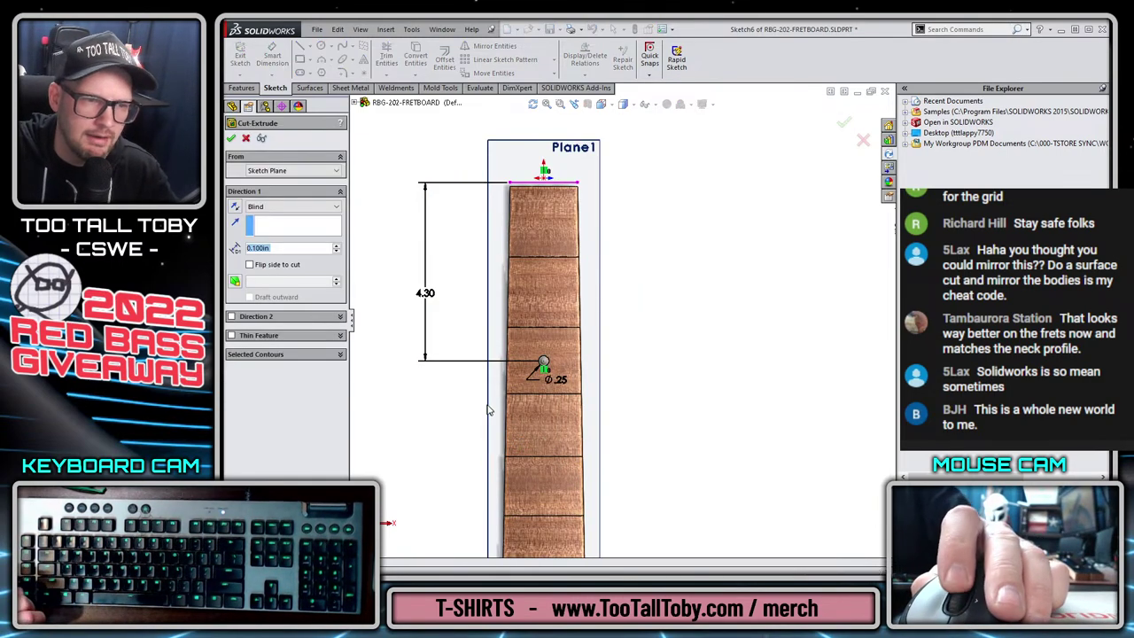
{"action": "left_click", "coordinate": [284, 208]}
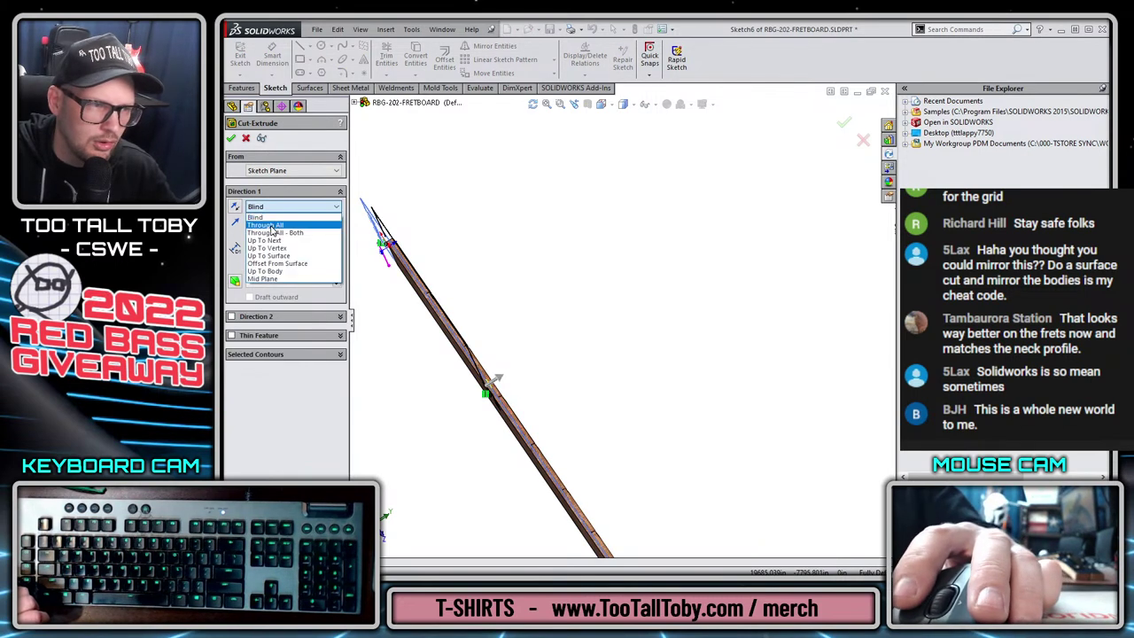
{"action": "left_click", "coordinate": [271, 220]}
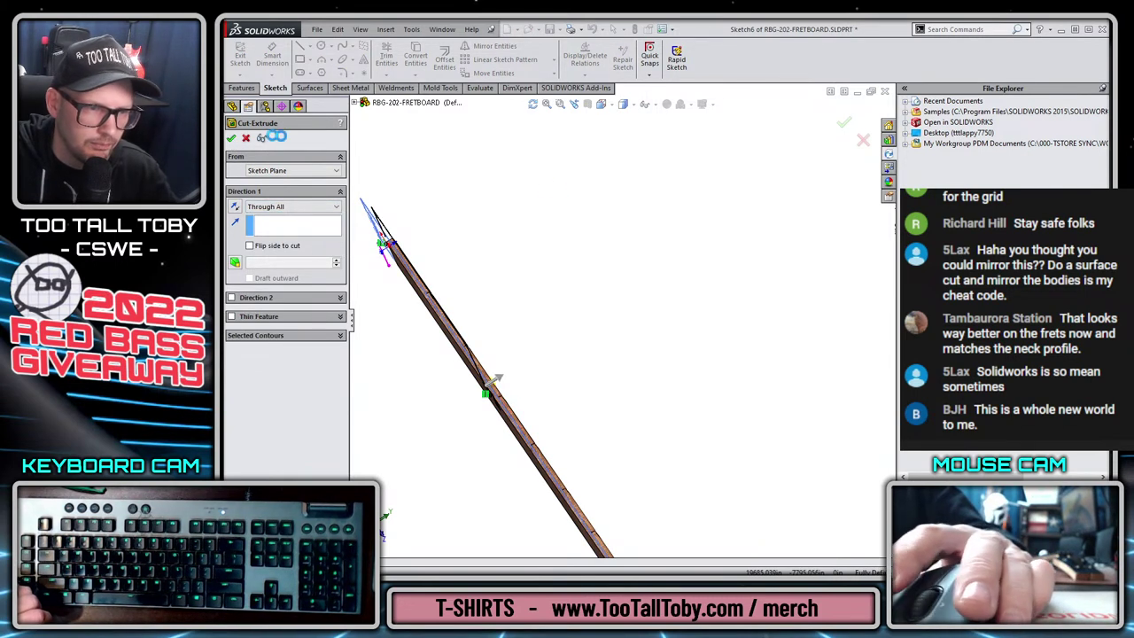
{"action": "key", "text": "Return"}
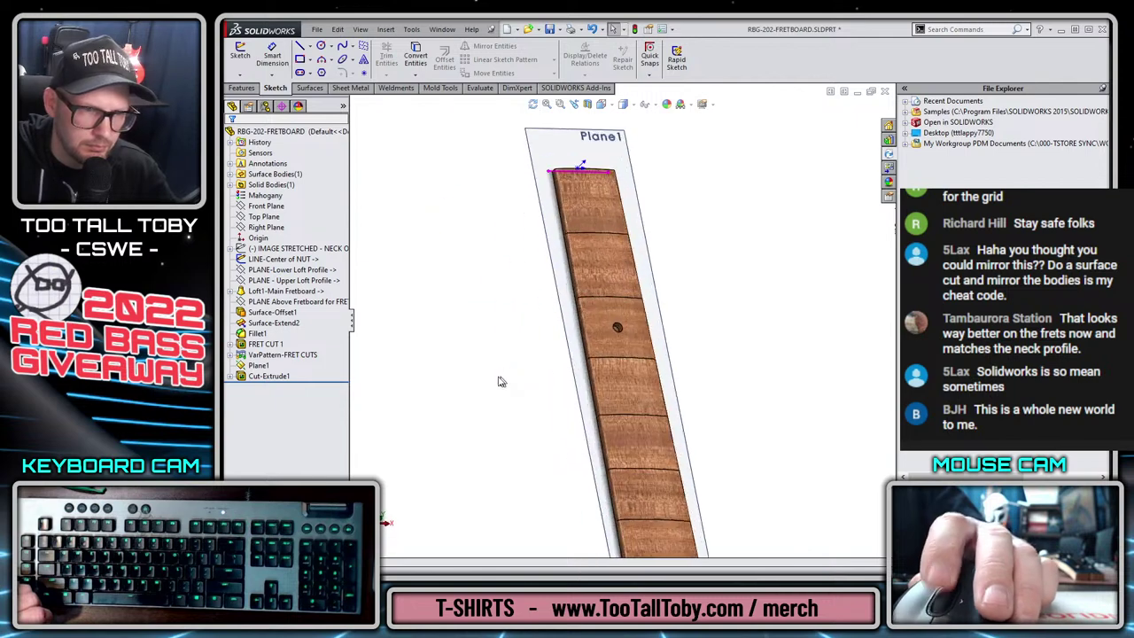
{"action": "left_click", "coordinate": [270, 377]}
{"action": "key", "text": "F2"}
{"action": "type", "text": "CUT for"}
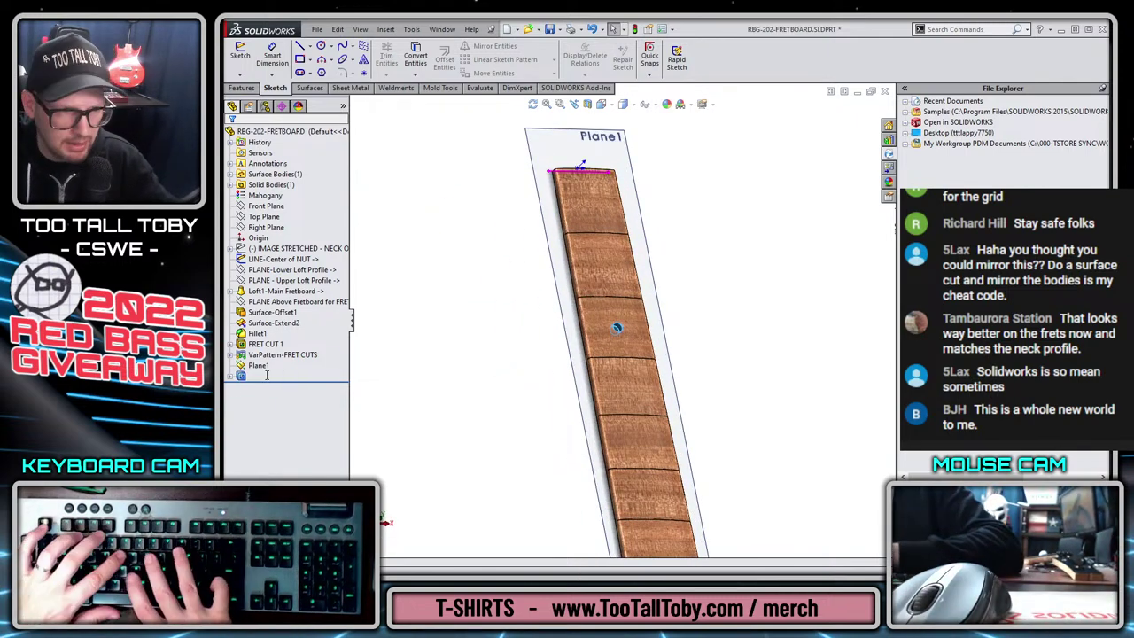
{"action": "type", "text": " FRET INLA"}
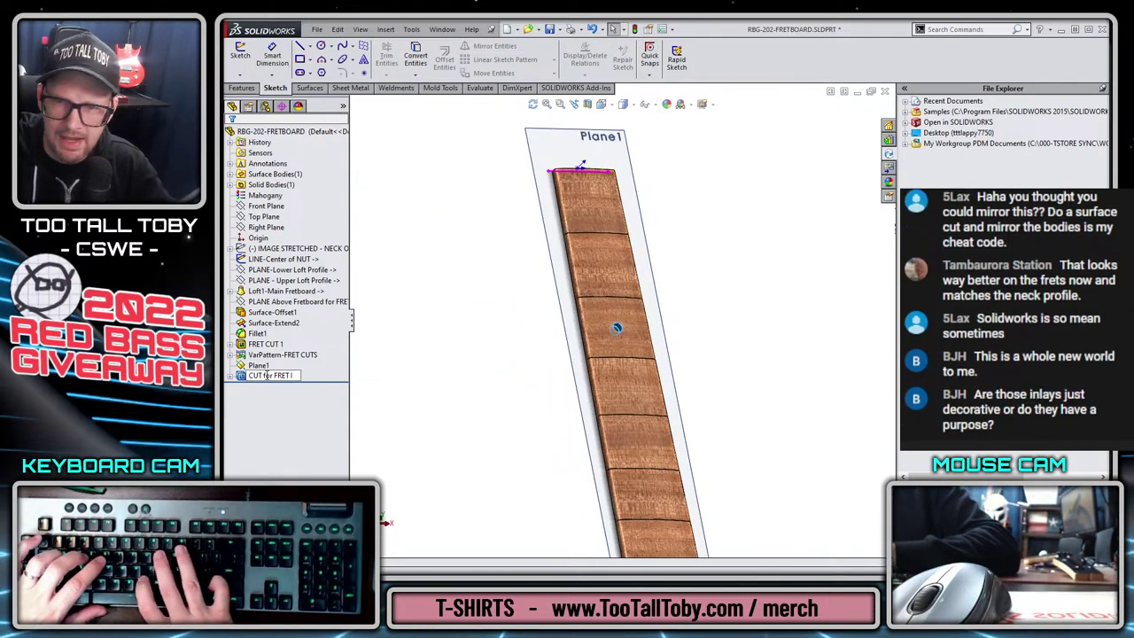
{"action": "type", "text": "Y"}
Confirm 'CUT for FRET INLAY' as the new name of Cut-Extrude1.
{"action": "key", "text": "Return"}
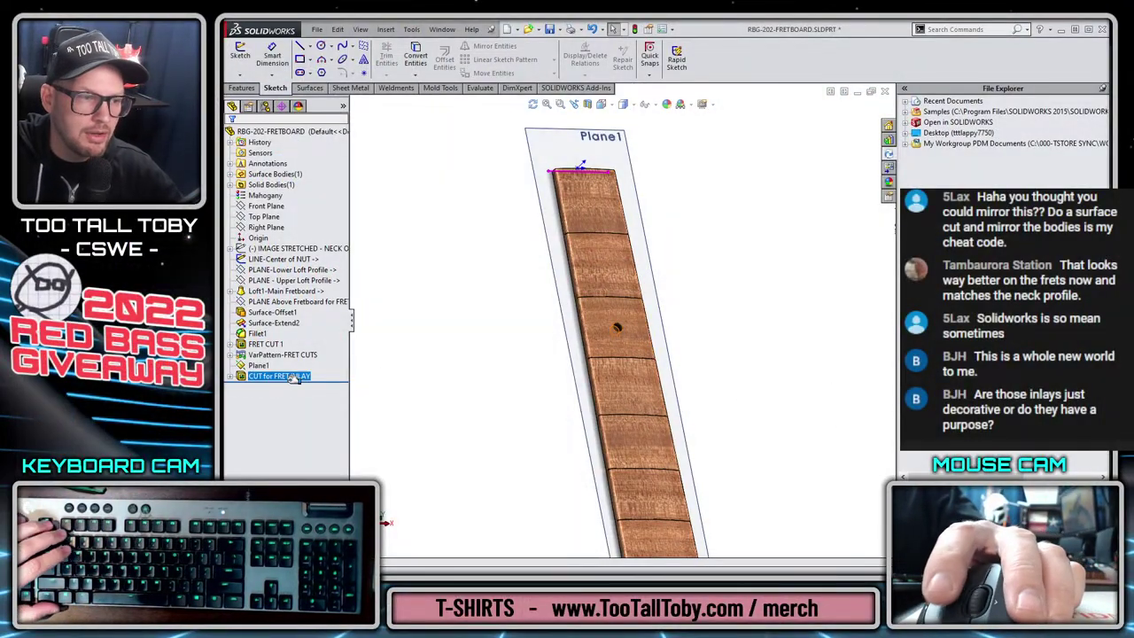
Rename Plane1 to 'Plane for FRET INLAY cuts'.
{"action": "left_click", "coordinate": [258, 366]}
{"action": "type", "text": "Plan"}
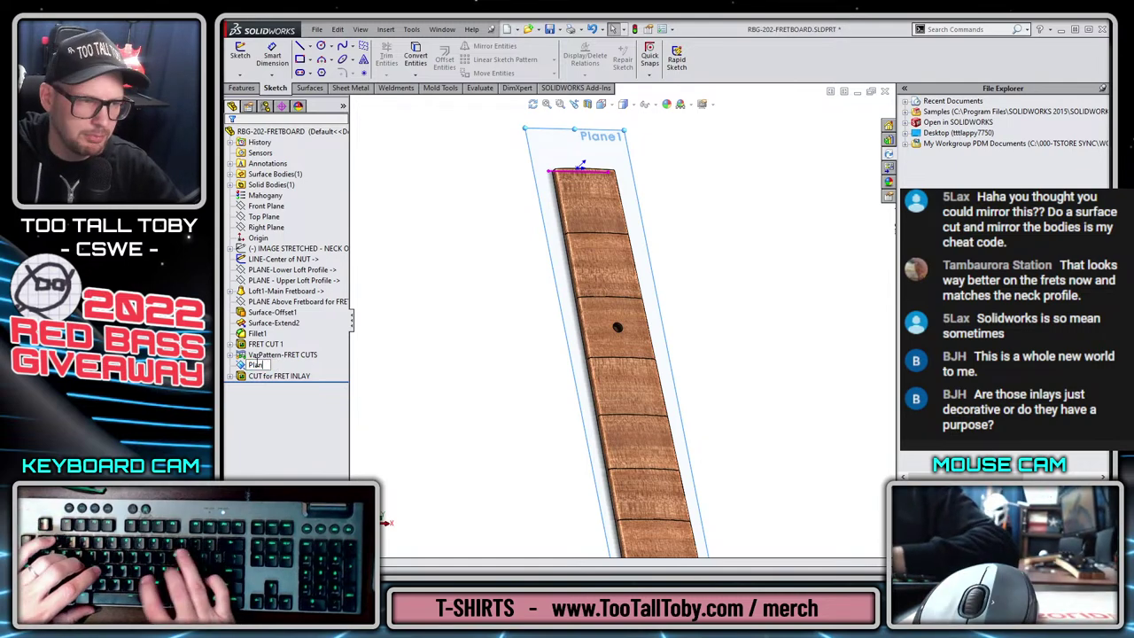
{"action": "type", "text": "e for FR"}
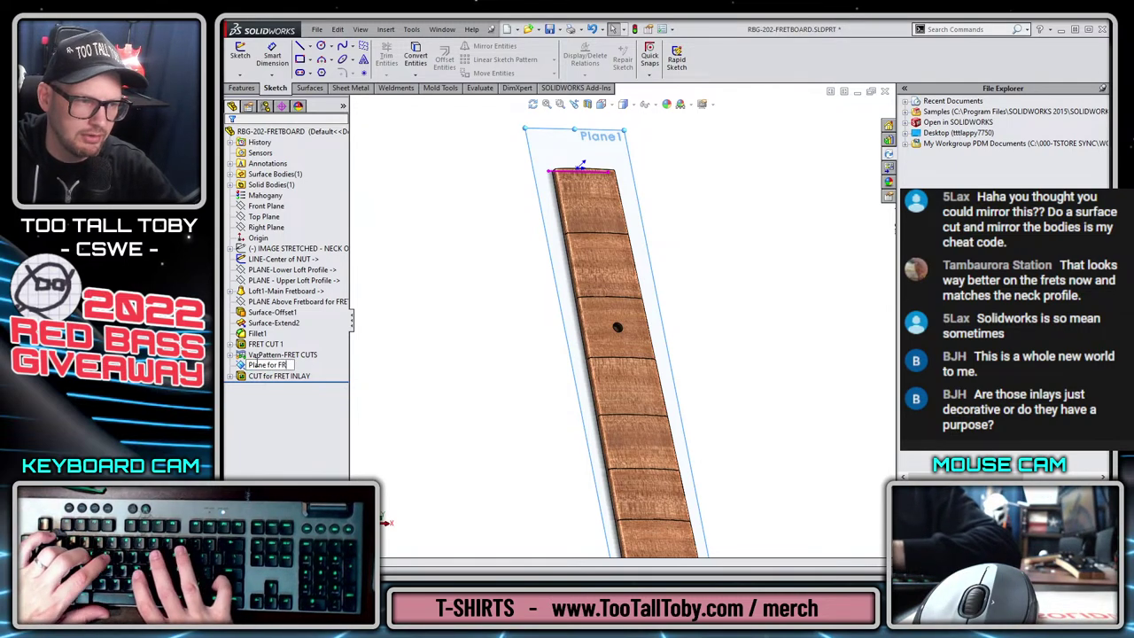
{"action": "type", "text": "ET INLAY cuts"}
{"action": "key", "text": "Return"}
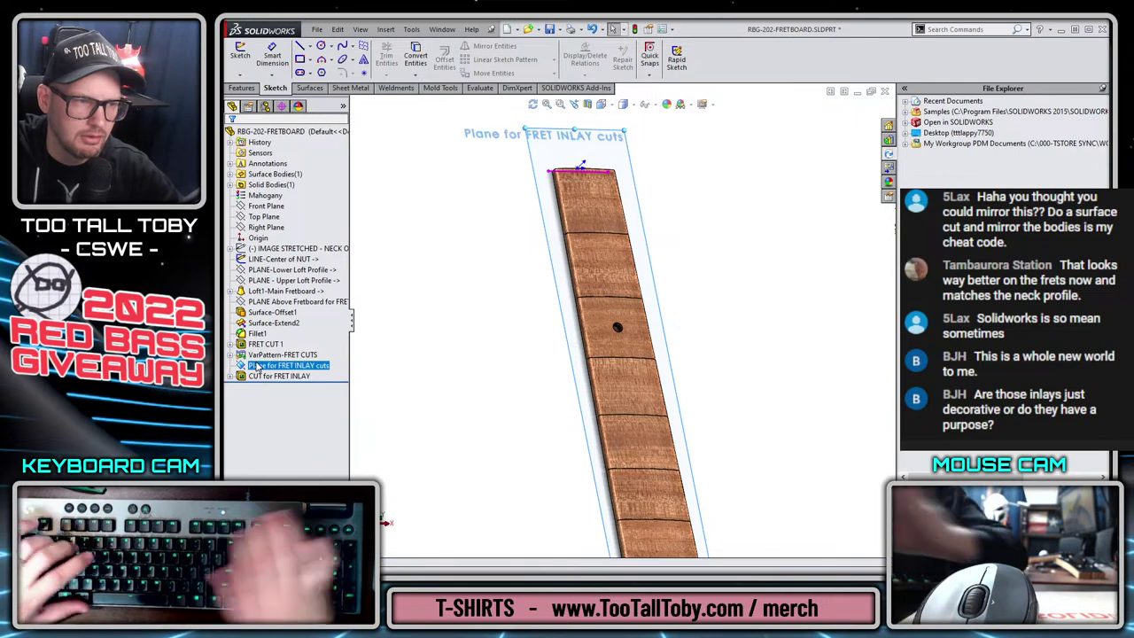
{"action": "left_click", "coordinate": [453, 352]}
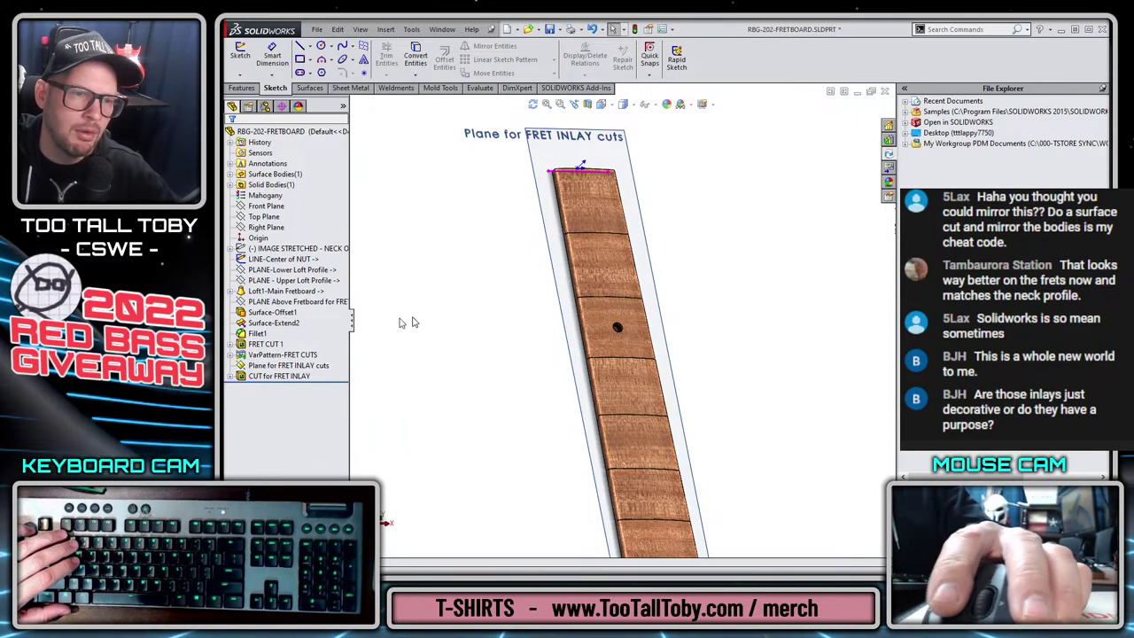
Start Sketch7 on the 'Plane for FRET INLAY cuts' plane, viewed normal to it.
{"action": "left_click", "coordinate": [266, 217]}
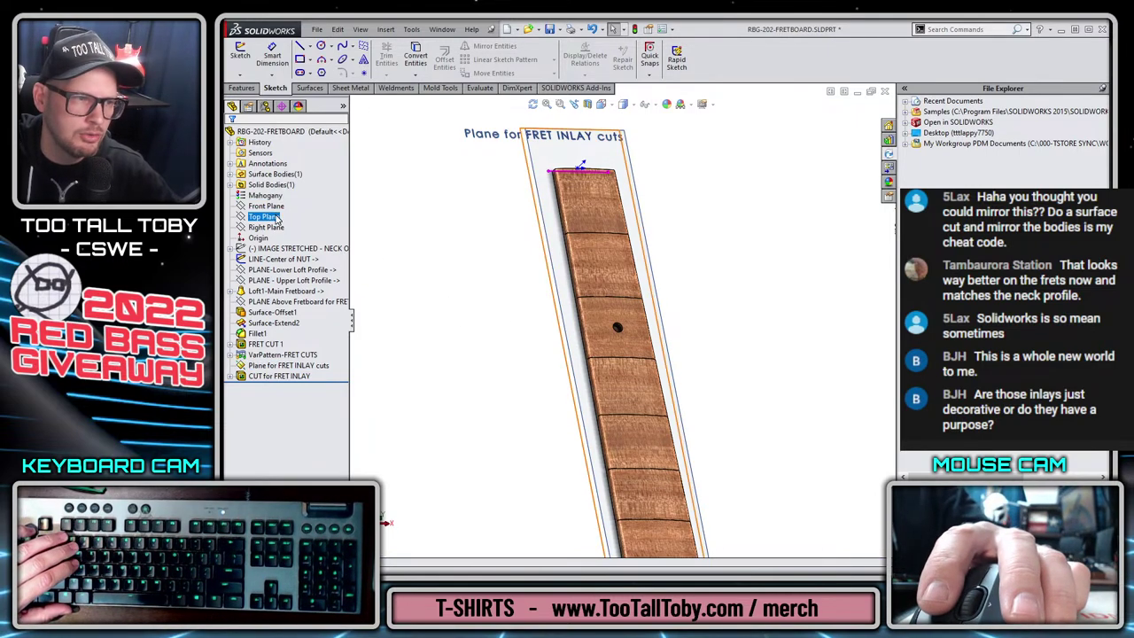
{"action": "left_click", "coordinate": [286, 365]}
{"action": "left_click", "coordinate": [303, 335]}
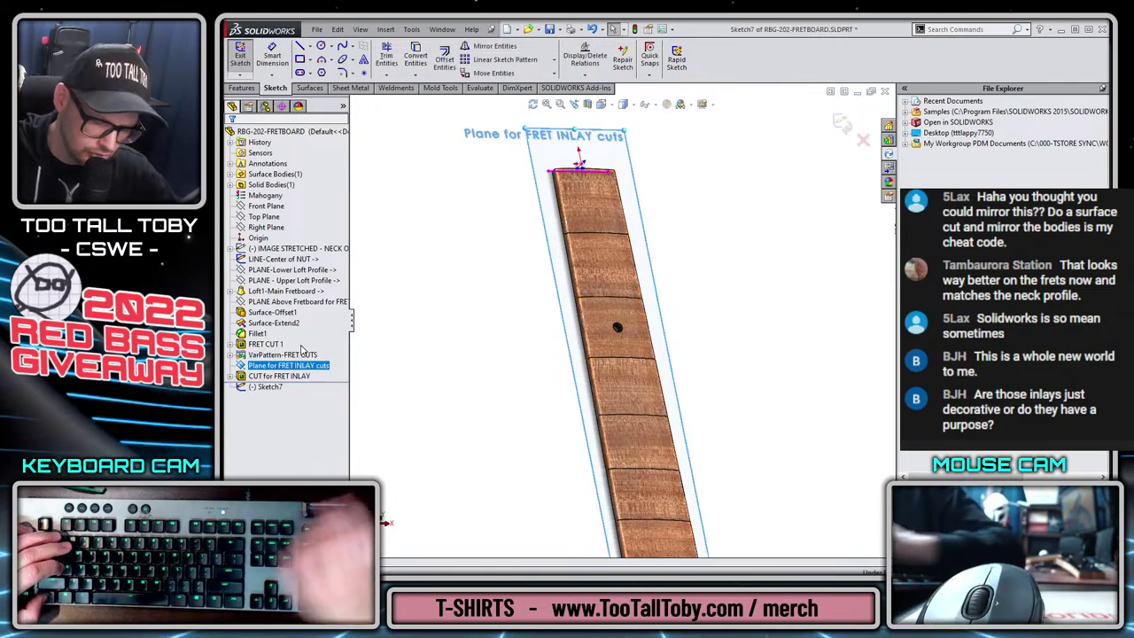
{"action": "key", "text": "ctrl+8"}
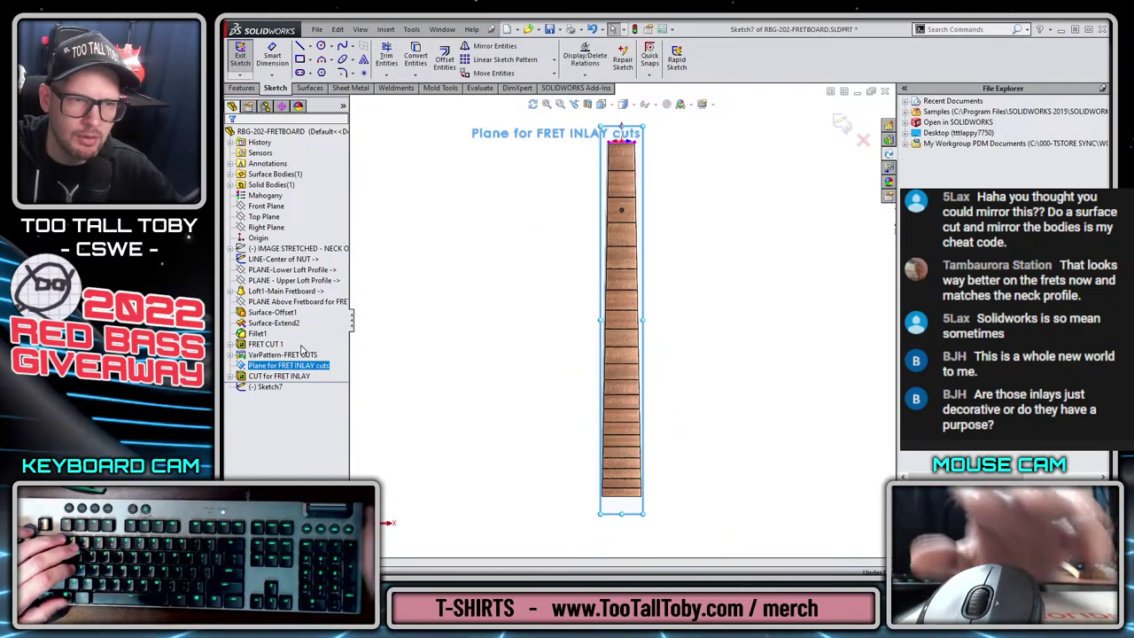
{"action": "scroll", "coordinate": [699, 286], "scroll_direction": "down", "scroll_amount": 4}
{"action": "scroll", "coordinate": [524, 250], "scroll_direction": "down", "scroll_amount": 2}
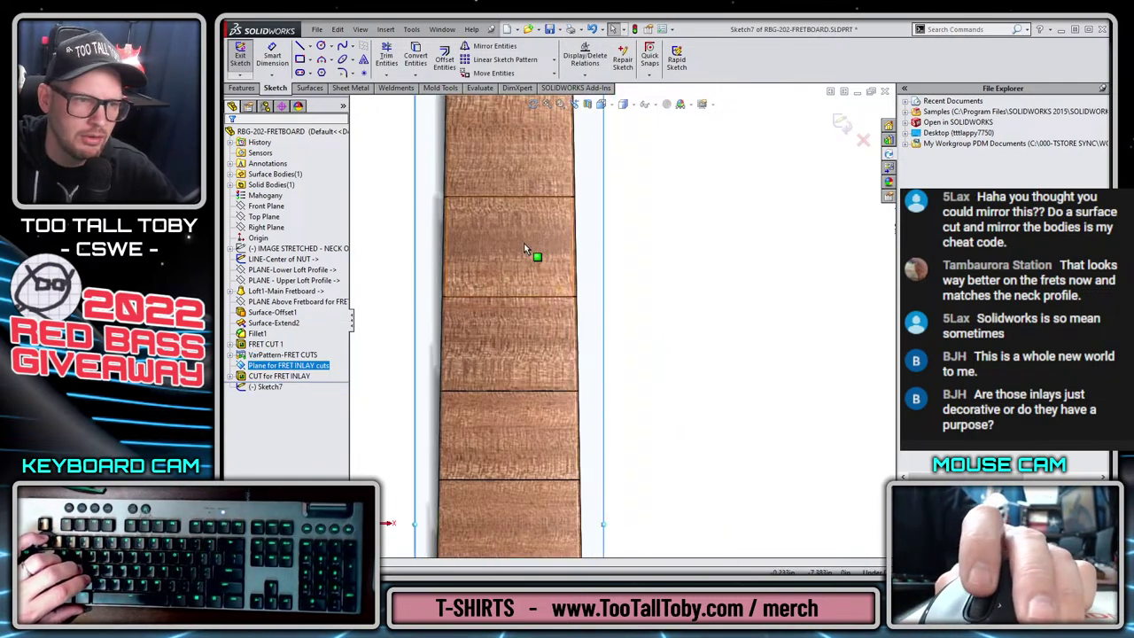
{"action": "scroll", "coordinate": [524, 250], "scroll_direction": "down", "scroll_amount": 1}
{"action": "scroll", "coordinate": [548, 233], "scroll_direction": "down", "scroll_amount": 1}
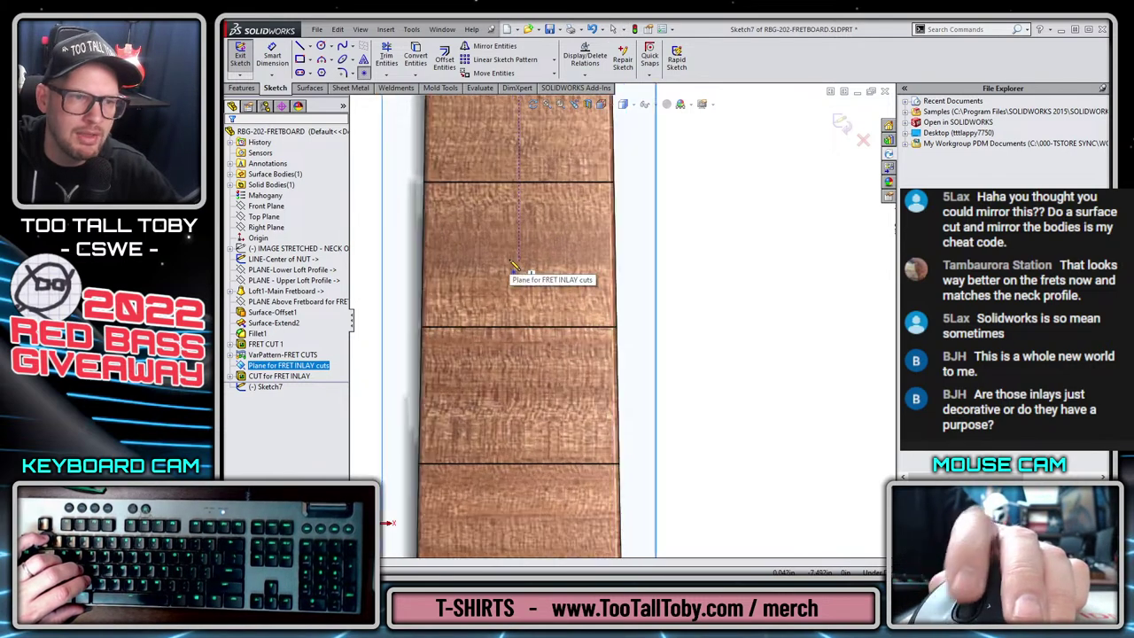
{"action": "scroll", "coordinate": [531, 222], "scroll_direction": "up", "scroll_amount": 3}
{"action": "scroll", "coordinate": [585, 228], "scroll_direction": "down", "scroll_amount": 4}
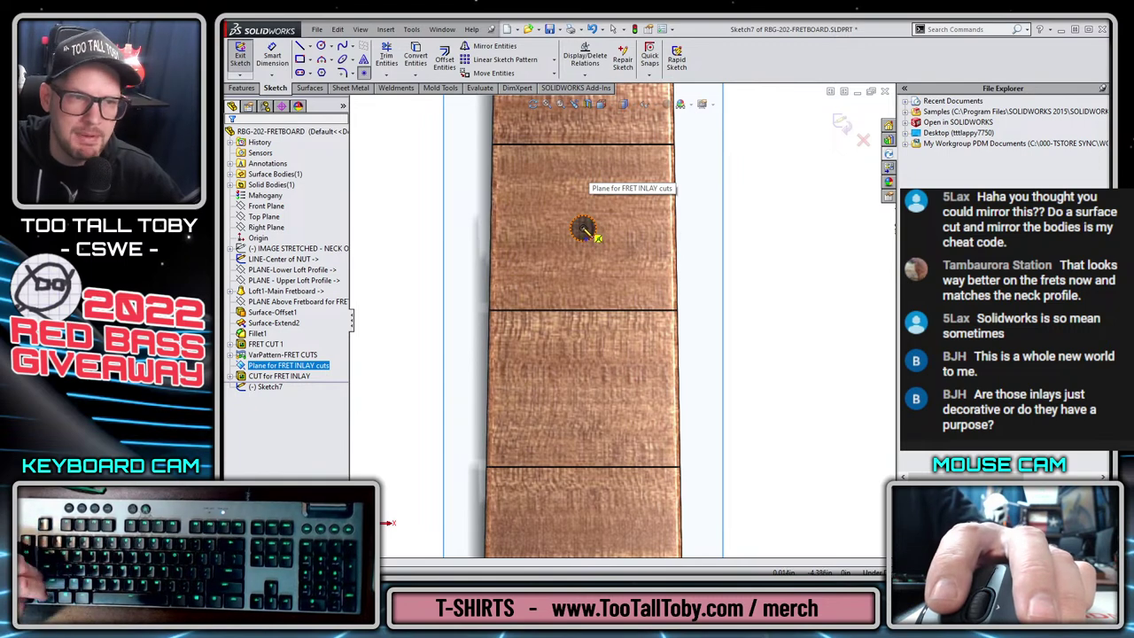
Place sketch points at the inlay positions along the board and zoom out to the full fretboard.
{"action": "left_click", "coordinate": [584, 231]}
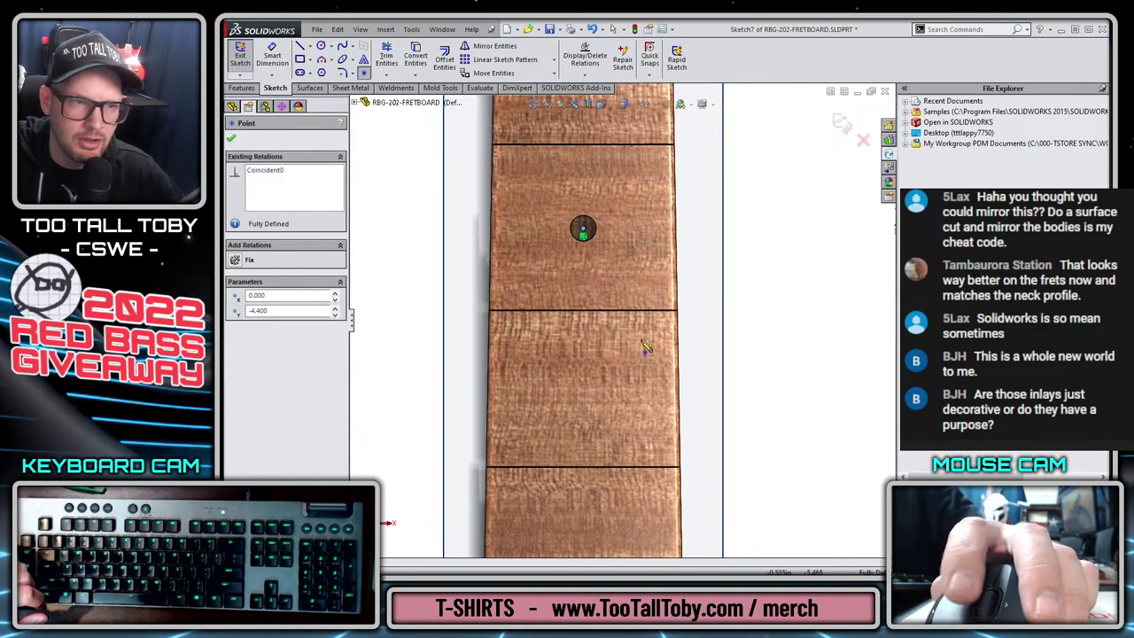
{"action": "scroll", "coordinate": [599, 413], "scroll_direction": "up", "scroll_amount": 3}
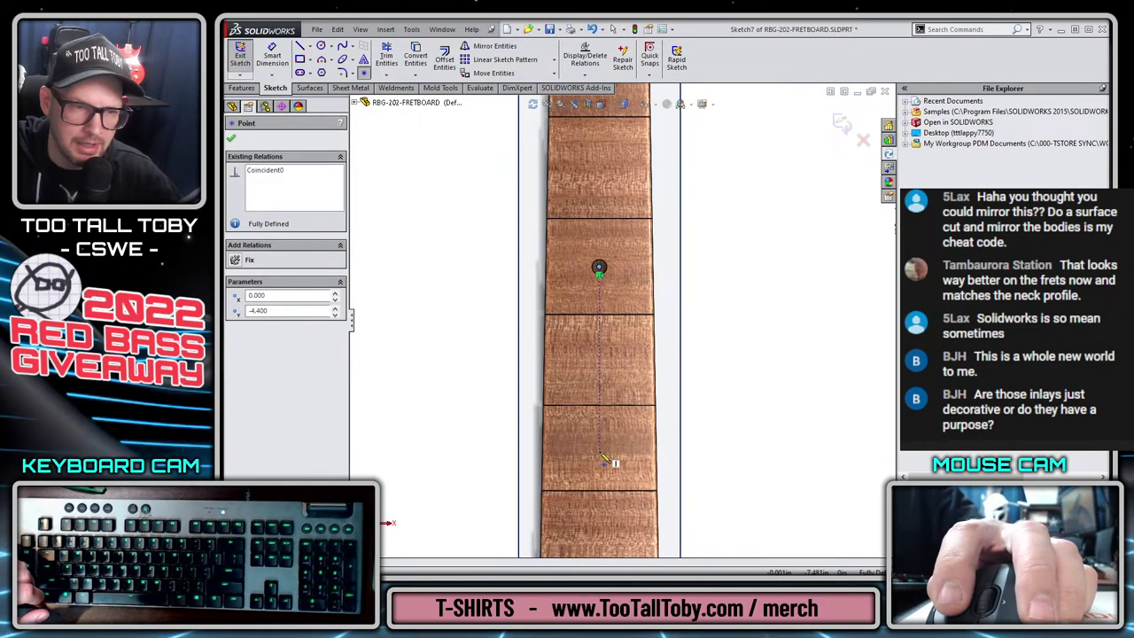
{"action": "left_click", "coordinate": [600, 454]}
{"action": "scroll", "coordinate": [603, 454], "scroll_direction": "up", "scroll_amount": 3}
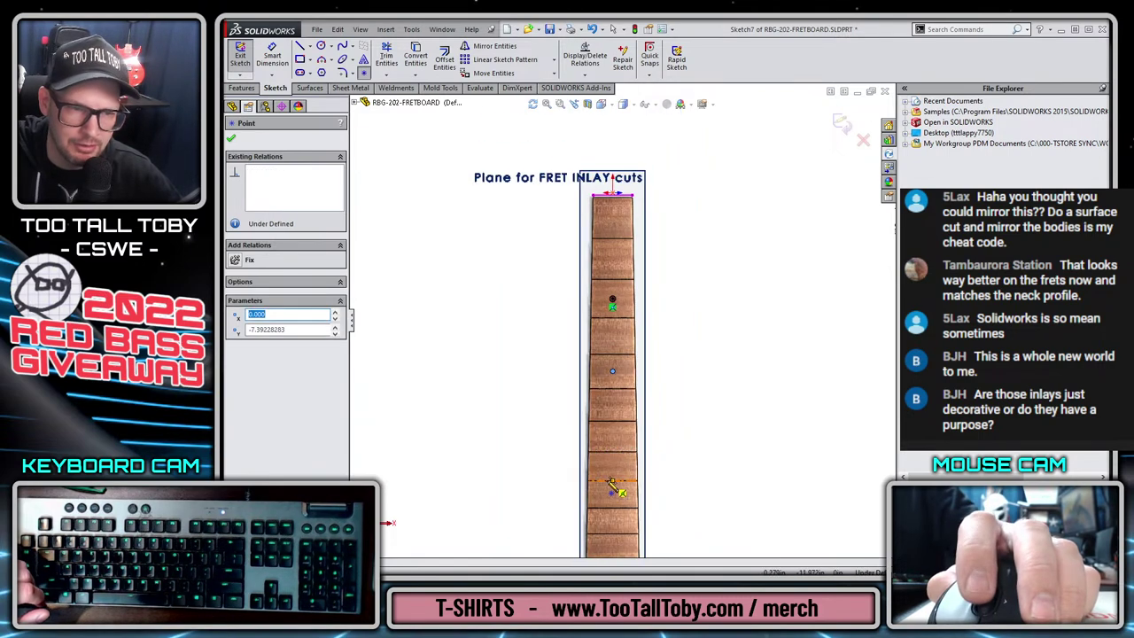
{"action": "scroll", "coordinate": [619, 413], "scroll_direction": "down", "scroll_amount": 2}
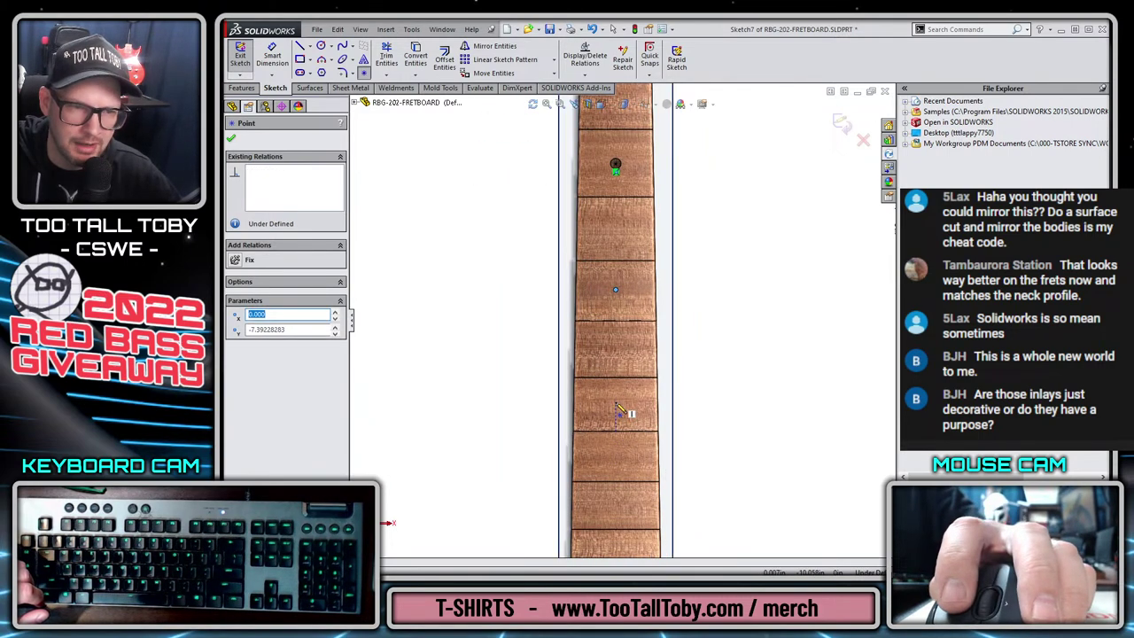
{"action": "scroll", "coordinate": [617, 409], "scroll_direction": "up", "scroll_amount": 3}
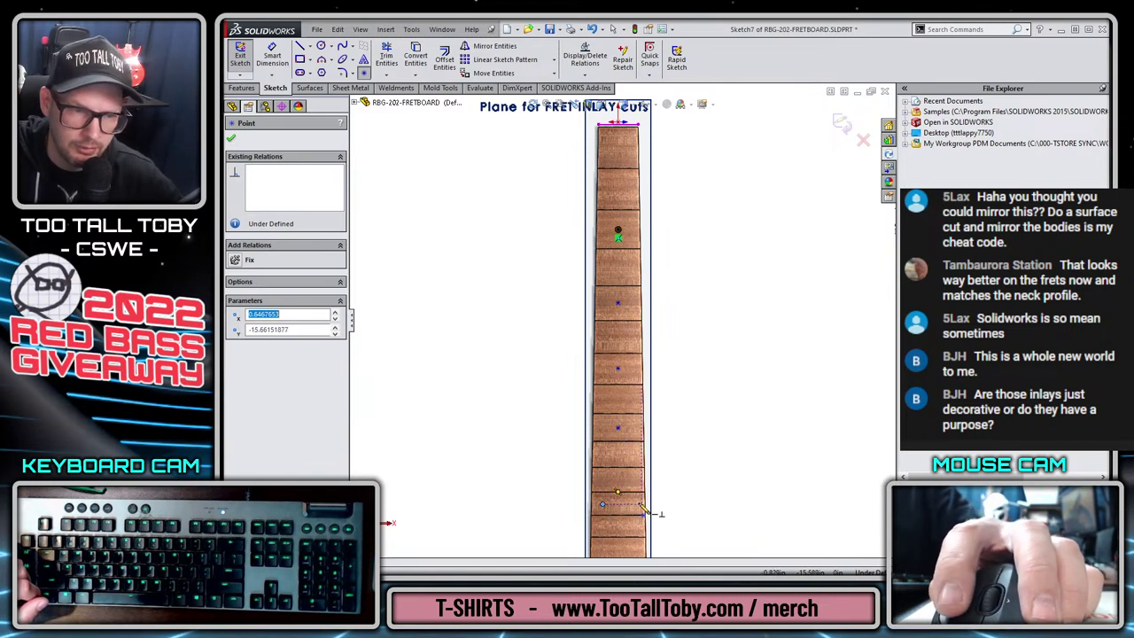
{"action": "scroll", "coordinate": [632, 505], "scroll_direction": "up", "scroll_amount": 3}
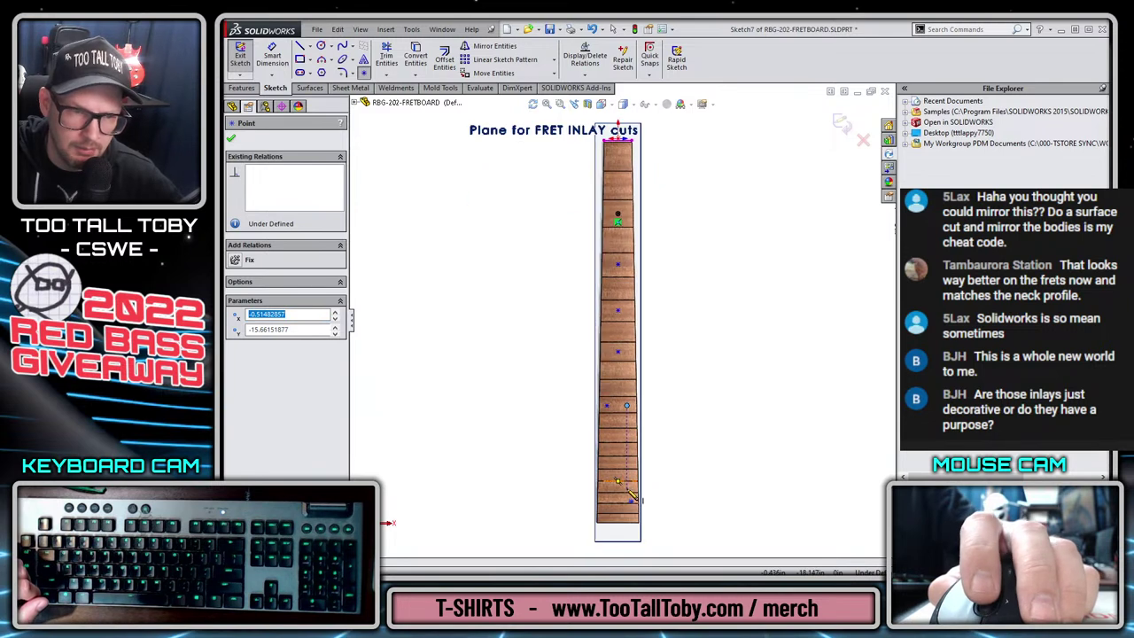
{"action": "scroll", "coordinate": [633, 455], "scroll_direction": "down", "scroll_amount": 3}
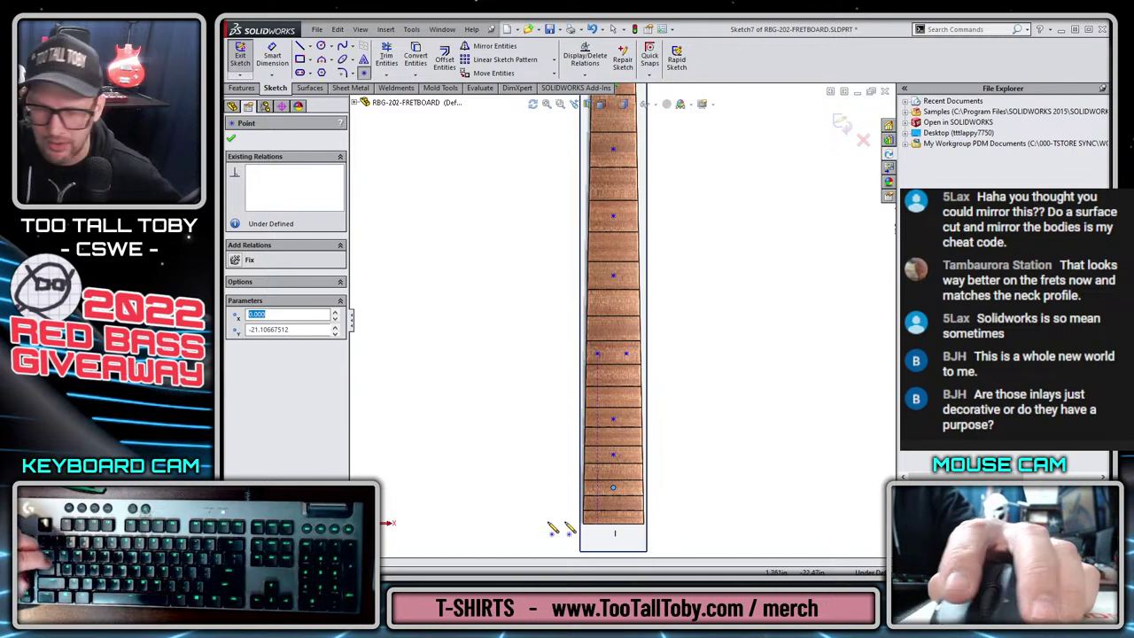
{"action": "key", "text": "Escape"}
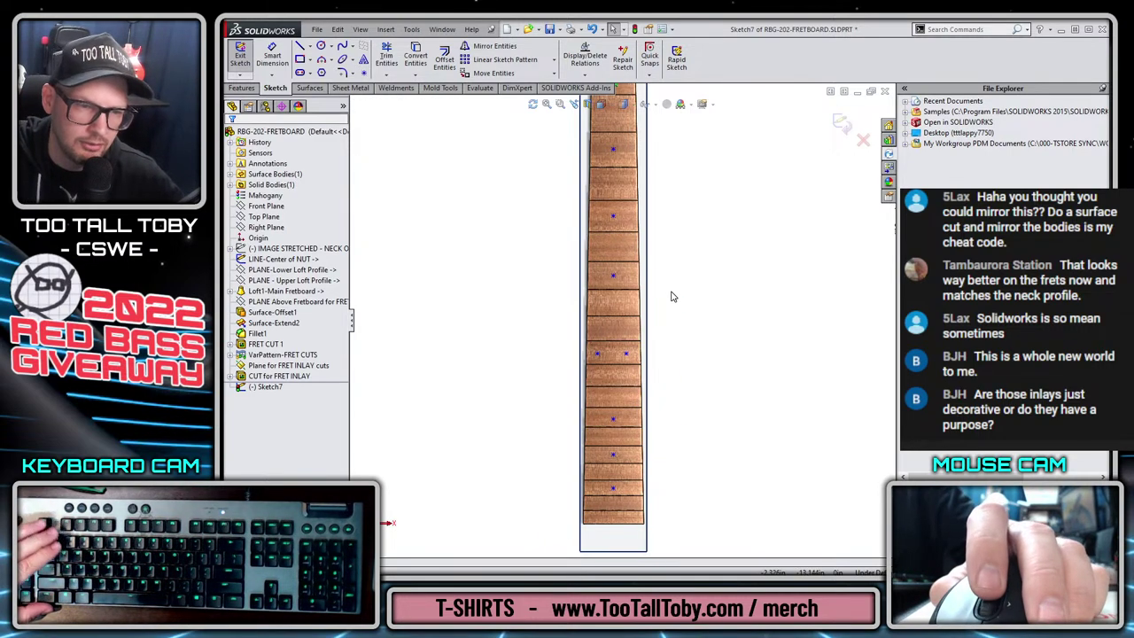
{"action": "scroll", "coordinate": [671, 304], "scroll_direction": "up", "scroll_amount": 2}
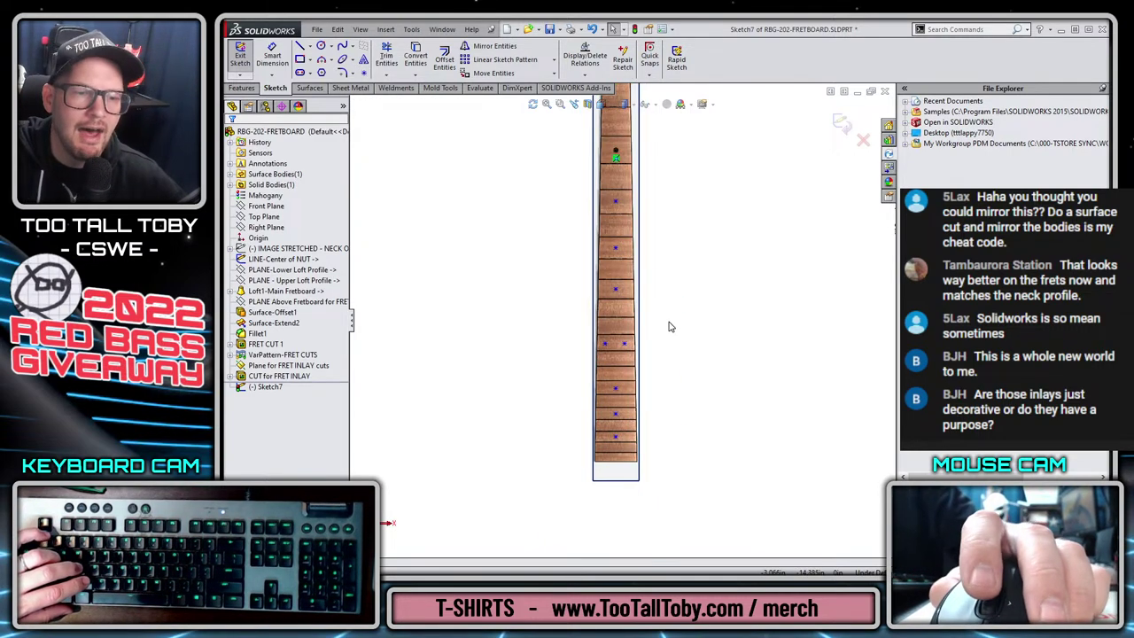
{"action": "scroll", "coordinate": [609, 184], "scroll_direction": "up", "scroll_amount": 3}
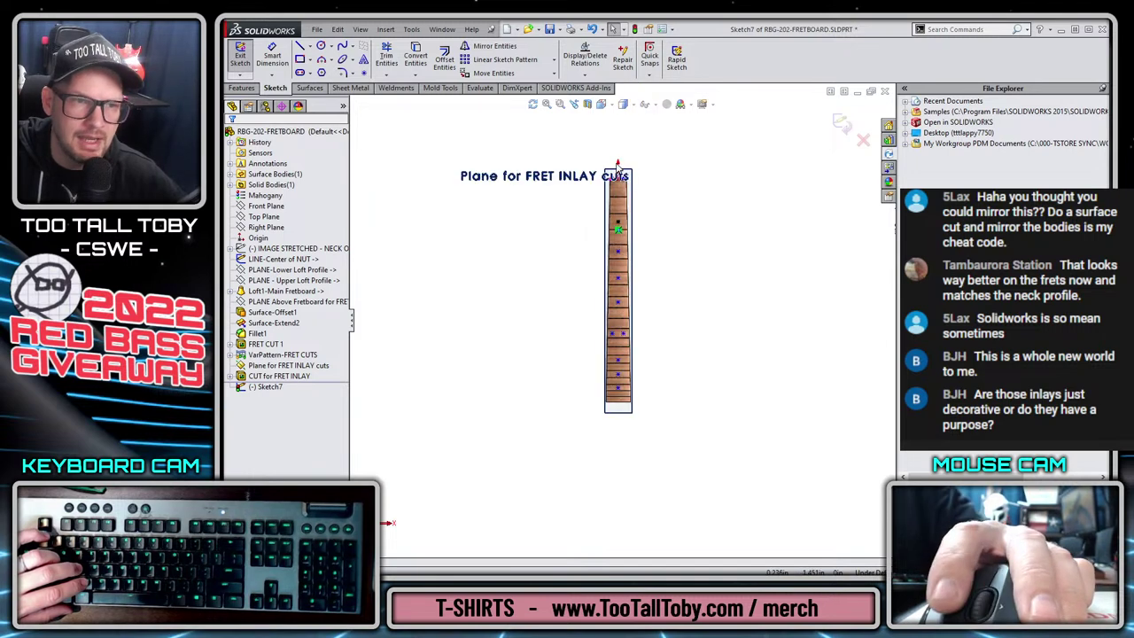
Draw a short vertical construction line at the double-dot fret's inlay pair.
{"action": "left_click_drag", "start_coordinate": [625, 414], "coordinate": [626, 411]}
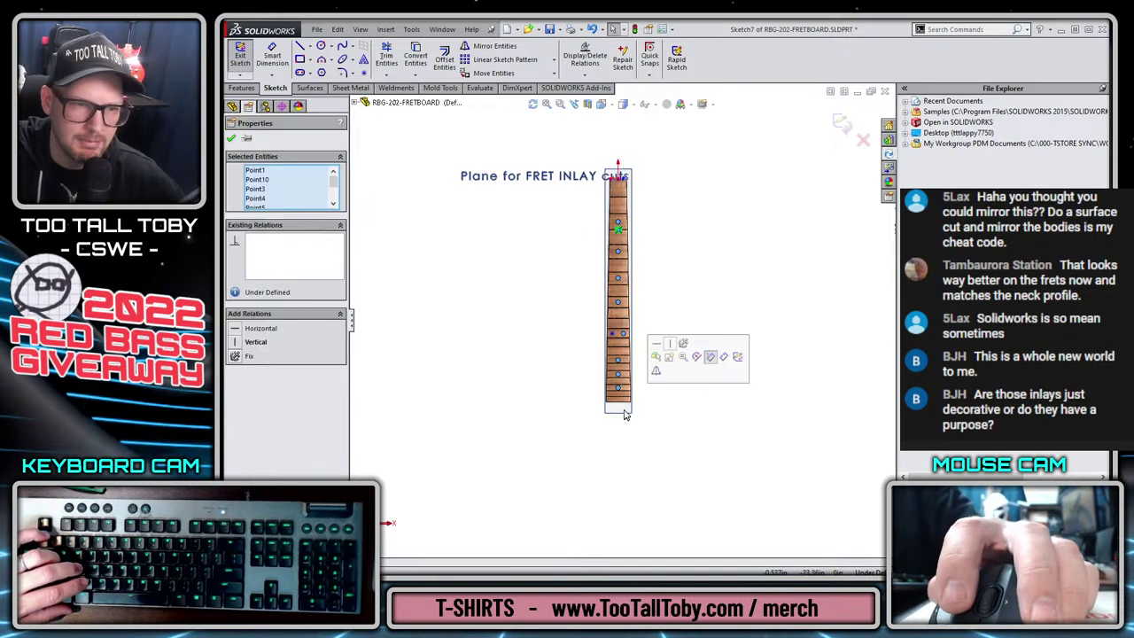
{"action": "scroll", "coordinate": [544, 315], "scroll_direction": "down", "scroll_amount": 2}
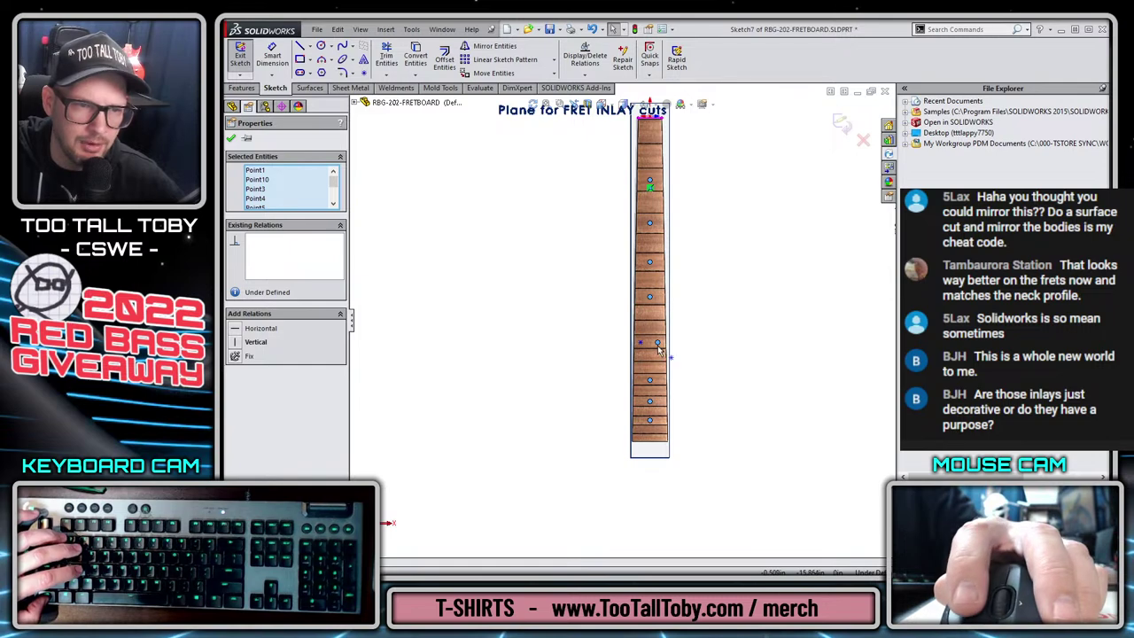
{"action": "left_click", "coordinate": [658, 345], "text": "ctrl"}
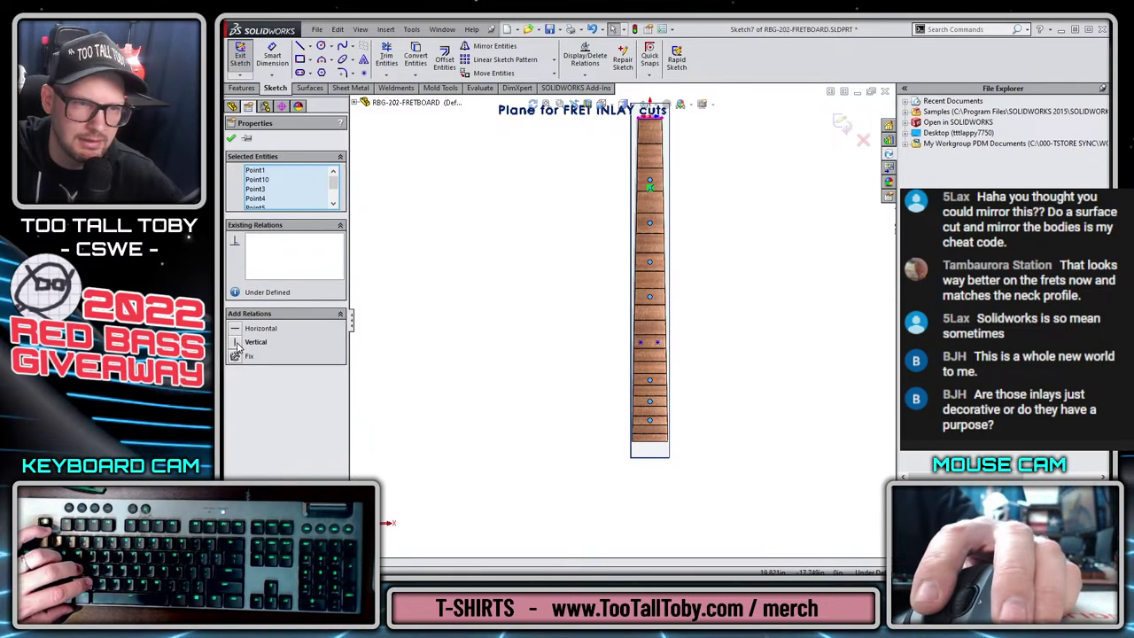
{"action": "key", "text": "Escape"}
{"action": "scroll", "coordinate": [678, 253], "scroll_direction": "down", "scroll_amount": 3}
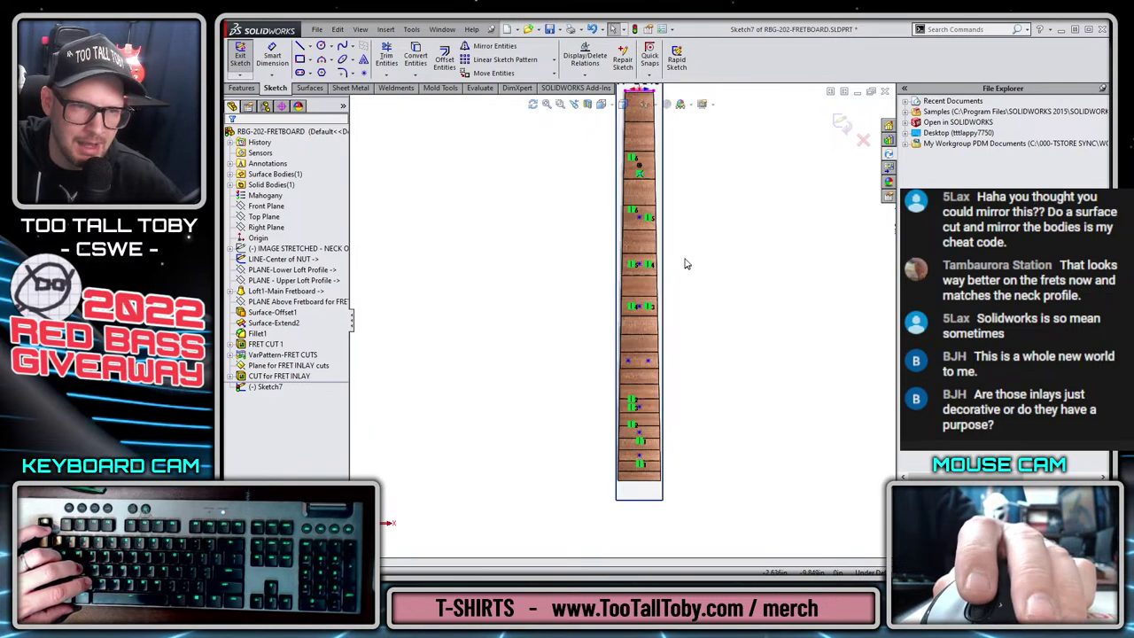
{"action": "scroll", "coordinate": [576, 461], "scroll_direction": "down", "scroll_amount": 2}
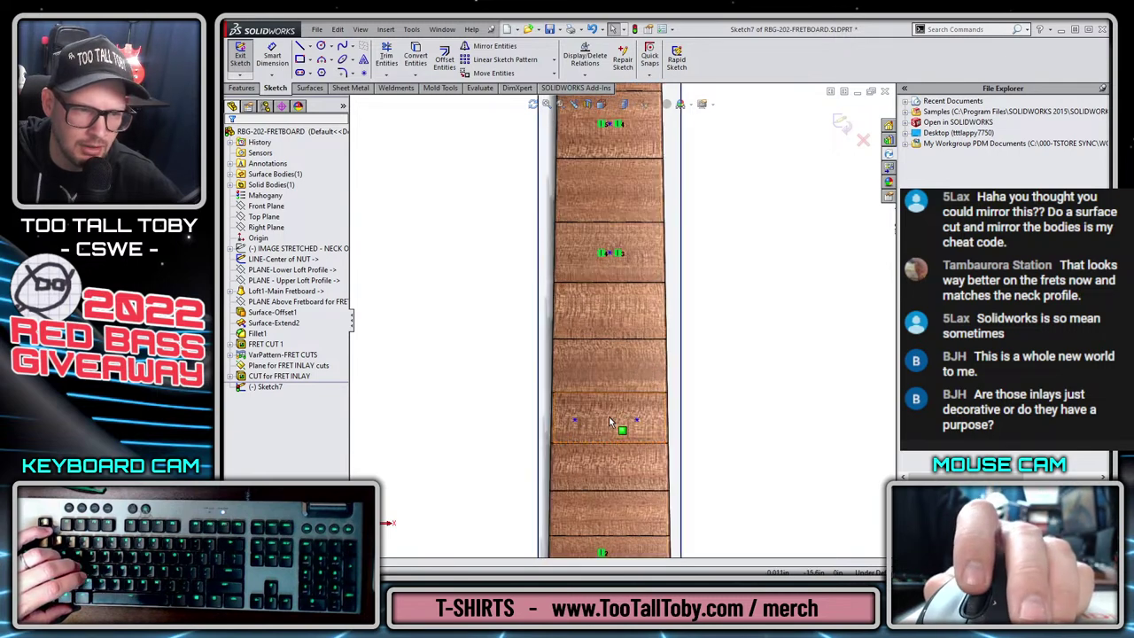
{"action": "left_click_drag", "start_coordinate": [559, 396], "coordinate": [724, 432]}
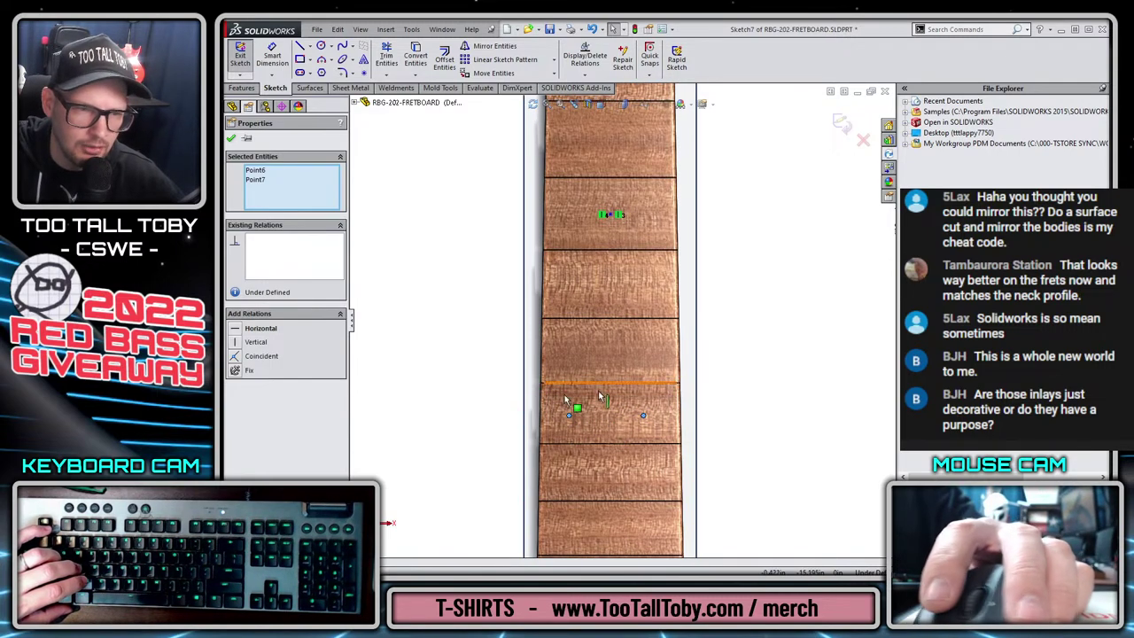
{"action": "left_click", "coordinate": [798, 446]}
{"action": "key", "text": "l"}
{"action": "scroll", "coordinate": [621, 417], "scroll_direction": "down", "scroll_amount": 2}
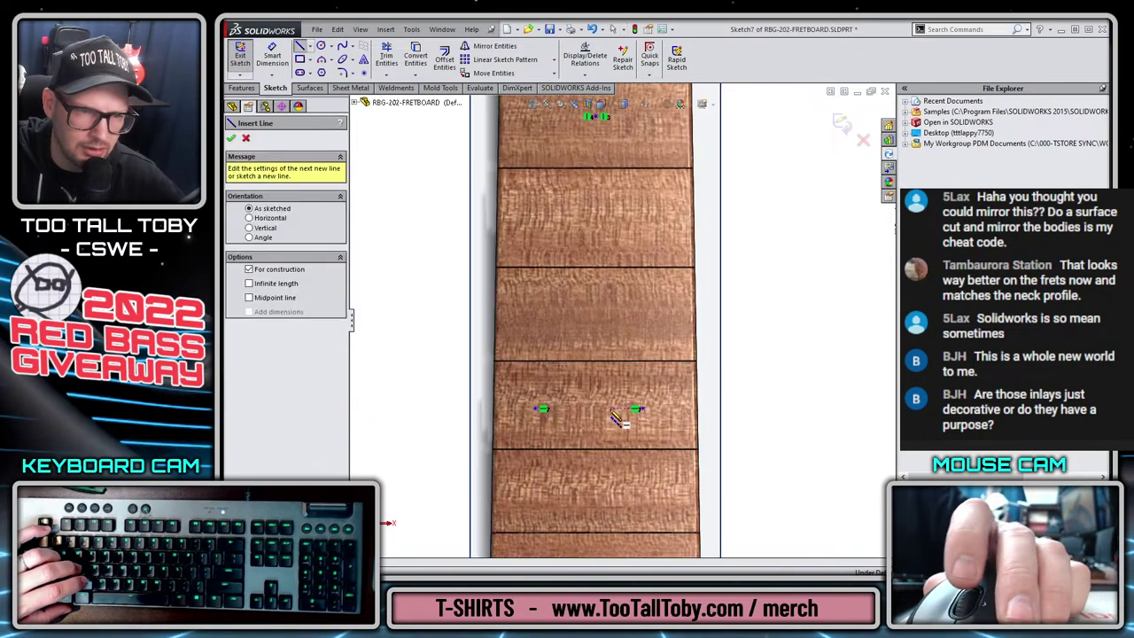
{"action": "left_click_drag", "start_coordinate": [581, 430], "coordinate": [581, 381]}
{"action": "key", "text": "Escape"}
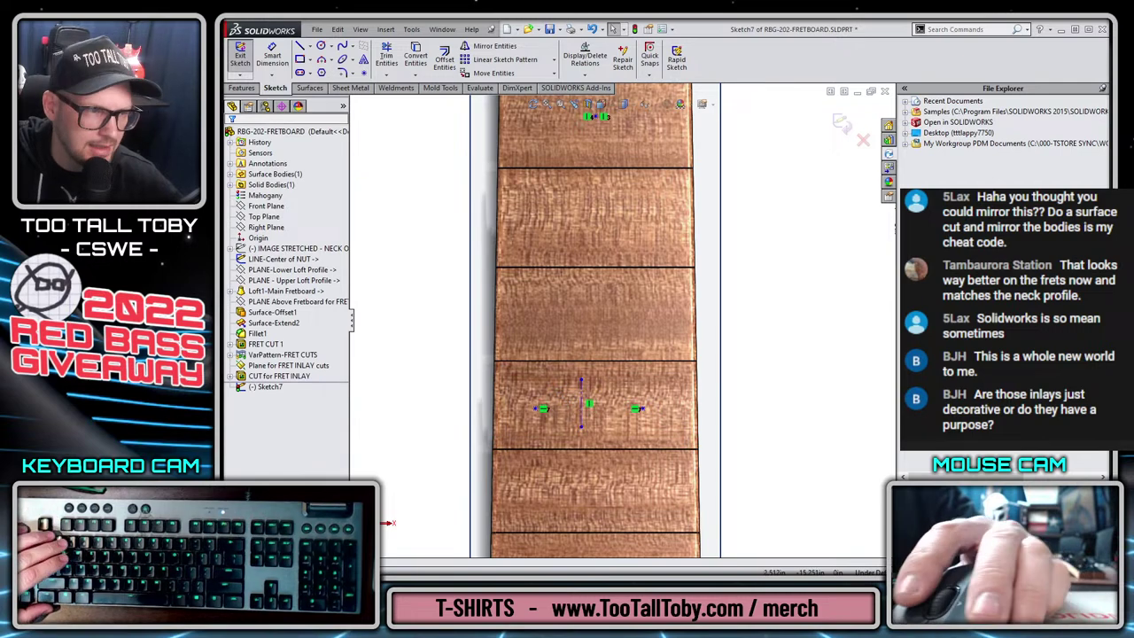
Make the vertical construction line coincident with the Origin.
{"action": "left_click", "coordinate": [258, 239]}
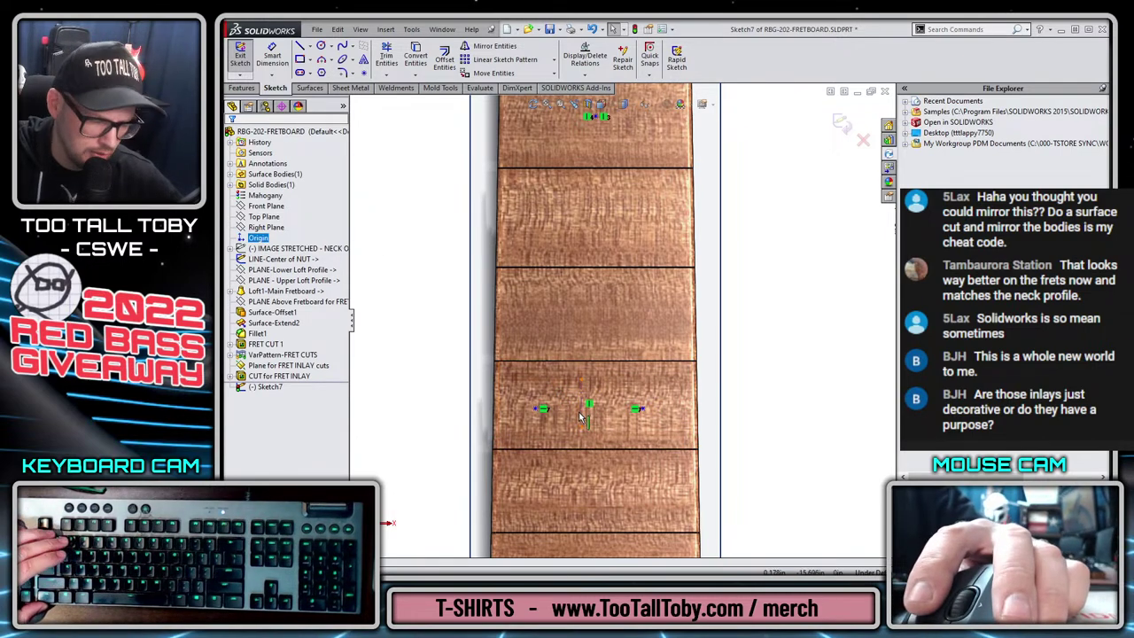
{"action": "key", "text": "Escape"}
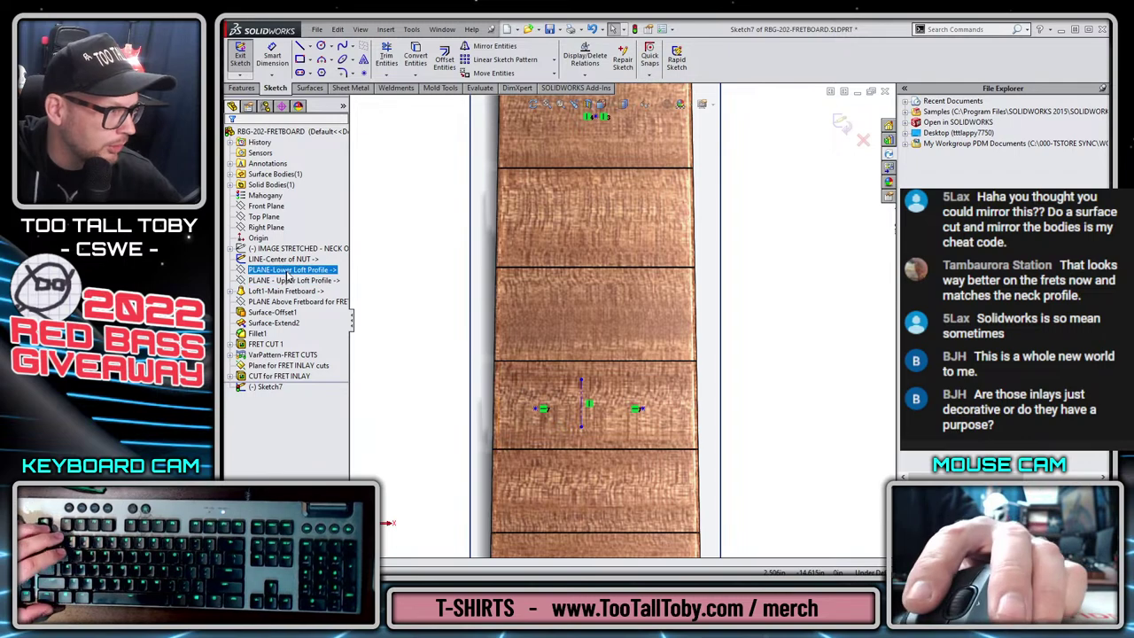
{"action": "left_click", "coordinate": [583, 422], "text": "ctrl"}
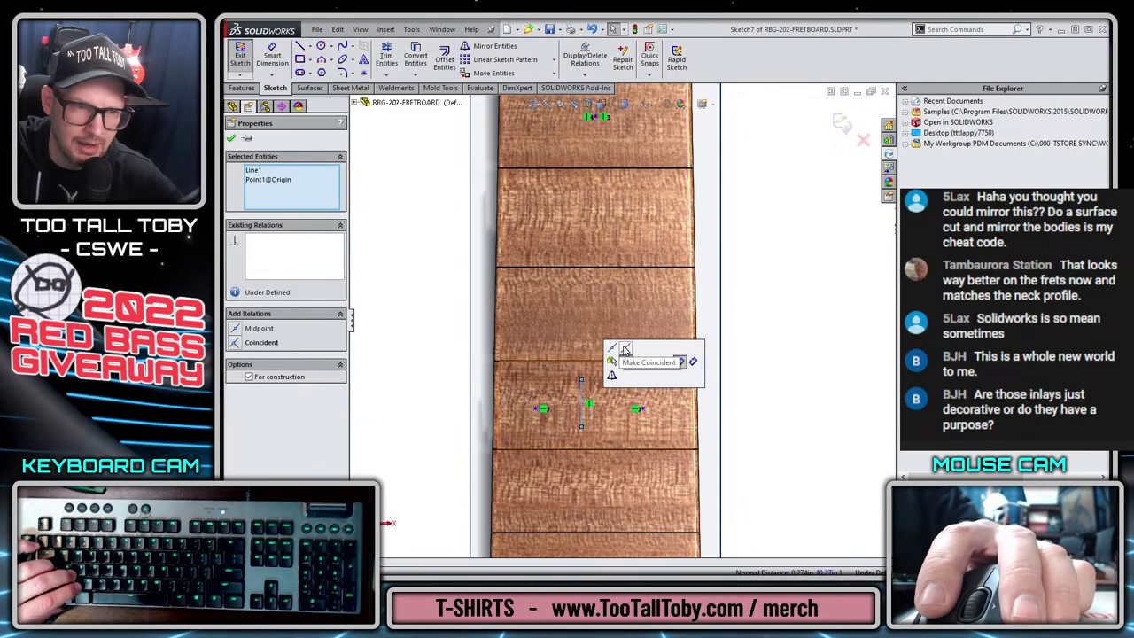
{"action": "left_click", "coordinate": [625, 348]}
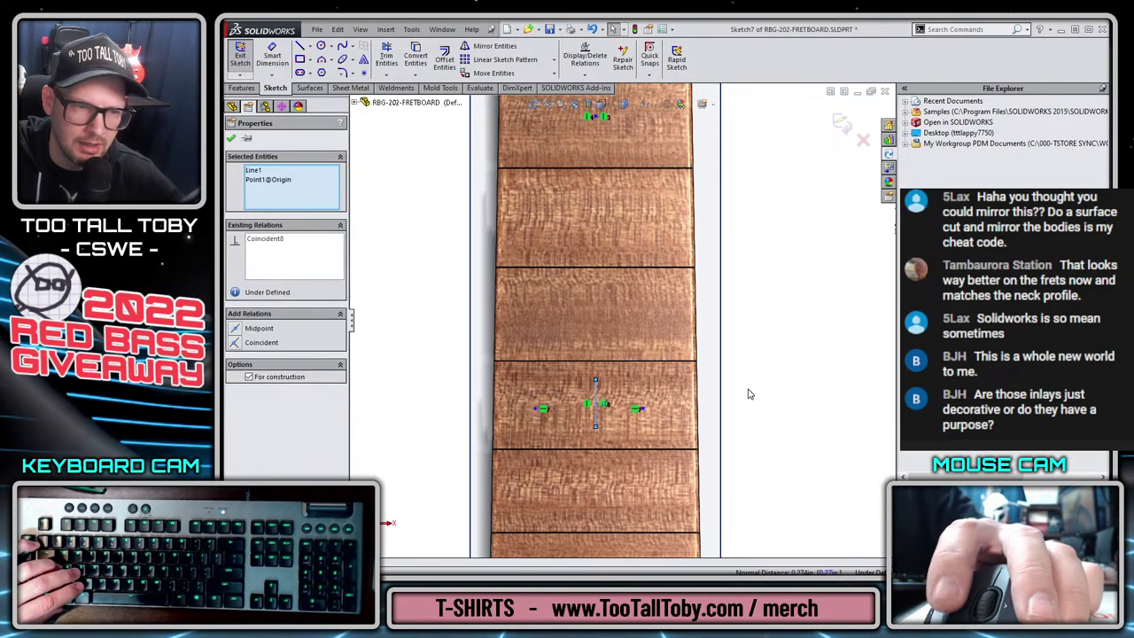
Make the left and right inlay points symmetric about the construction line.
{"action": "left_click", "coordinate": [538, 409]}
{"action": "left_click", "coordinate": [600, 417], "text": "ctrl"}
{"action": "left_click", "coordinate": [638, 409], "text": "ctrl"}
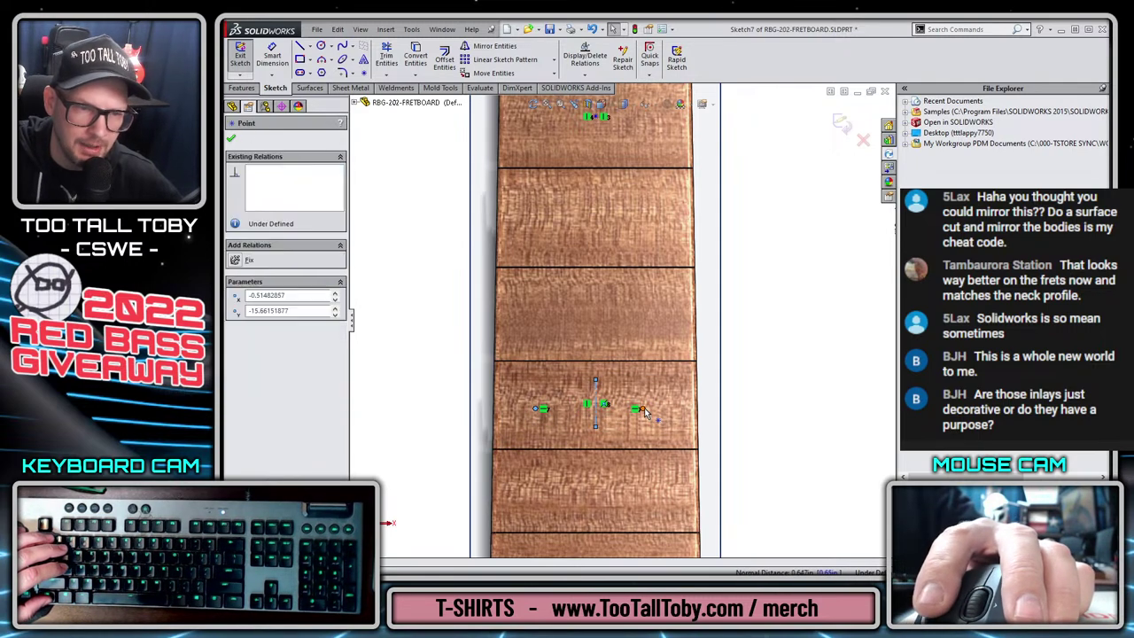
{"action": "left_click", "coordinate": [681, 348]}
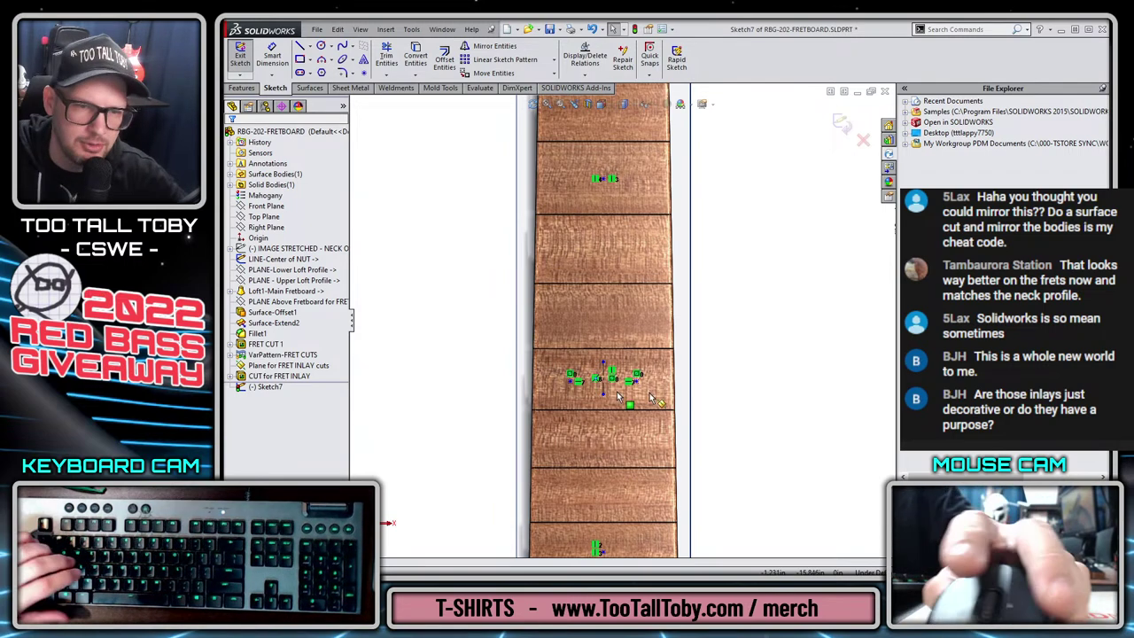
Dimension the 1.05 spacing between the two paired inlay points.
{"action": "key", "text": "s"}
{"action": "left_click", "coordinate": [688, 359]}
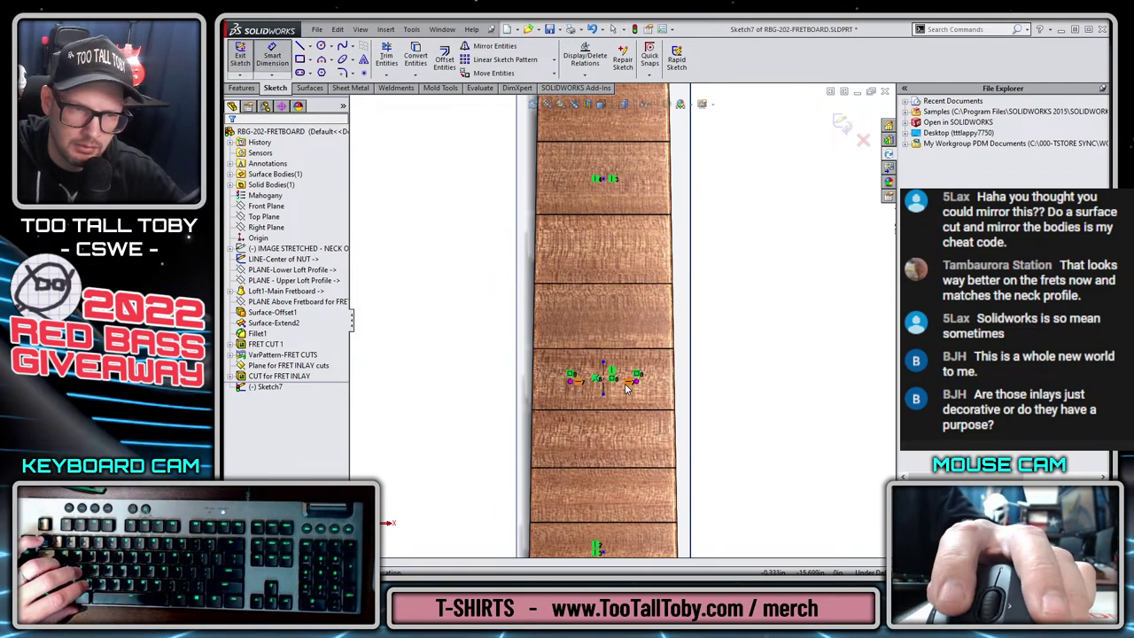
{"action": "left_click", "coordinate": [570, 379]}
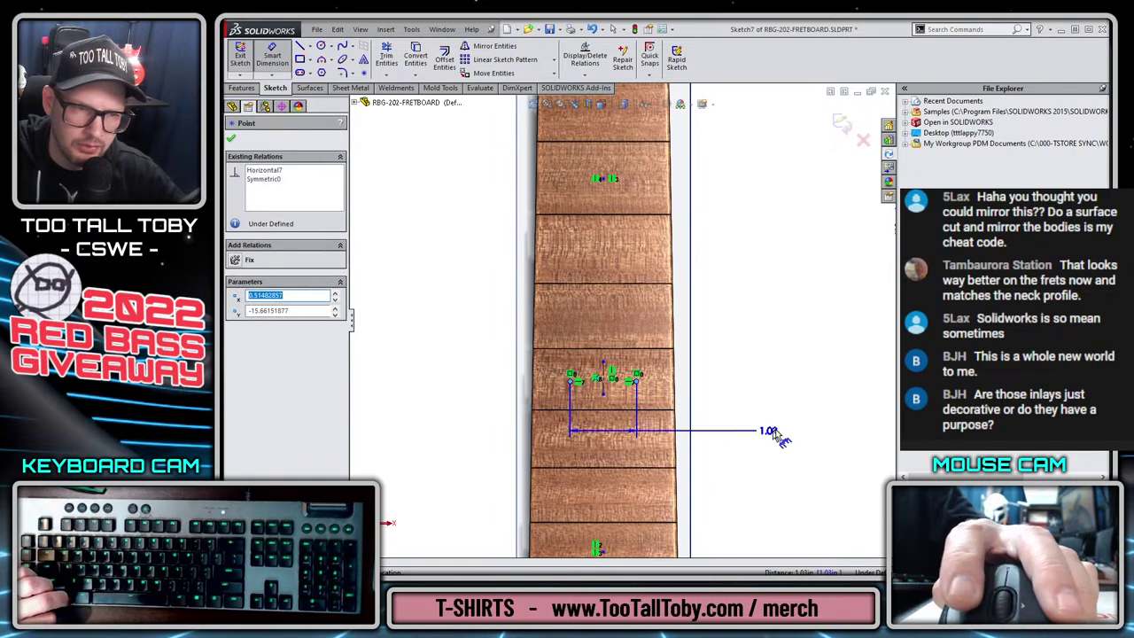
{"action": "left_click", "coordinate": [750, 398]}
{"action": "key", "text": "Return"}
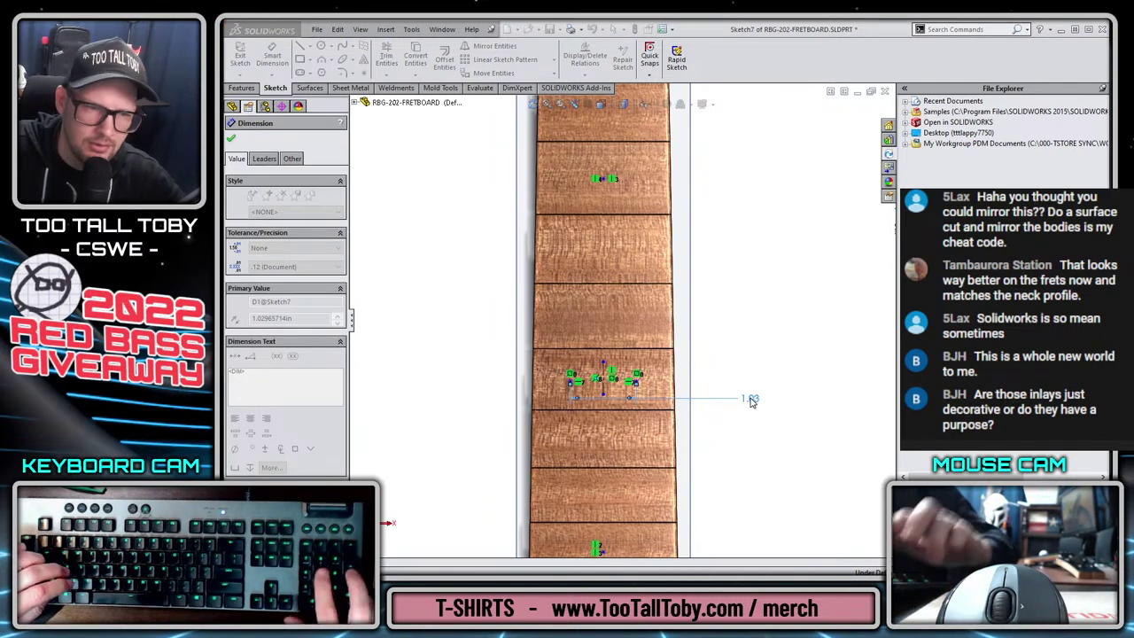
{"action": "key", "text": "Escape"}
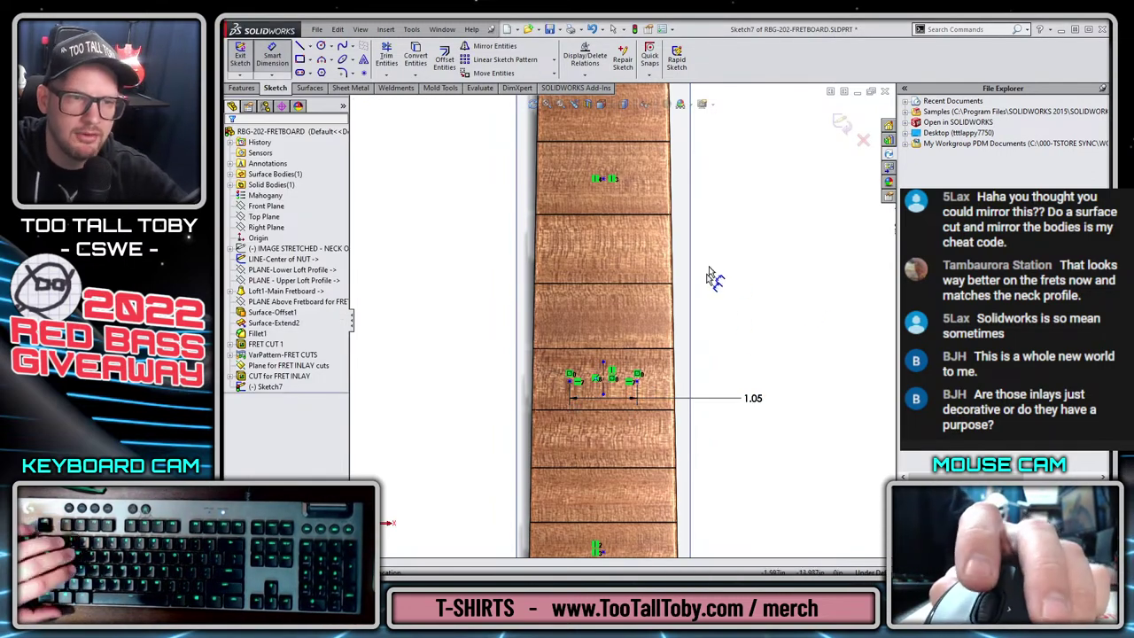
Dimension the first inlay point 7.40 below the nut.
{"action": "scroll", "coordinate": [709, 276], "scroll_direction": "up", "scroll_amount": 6}
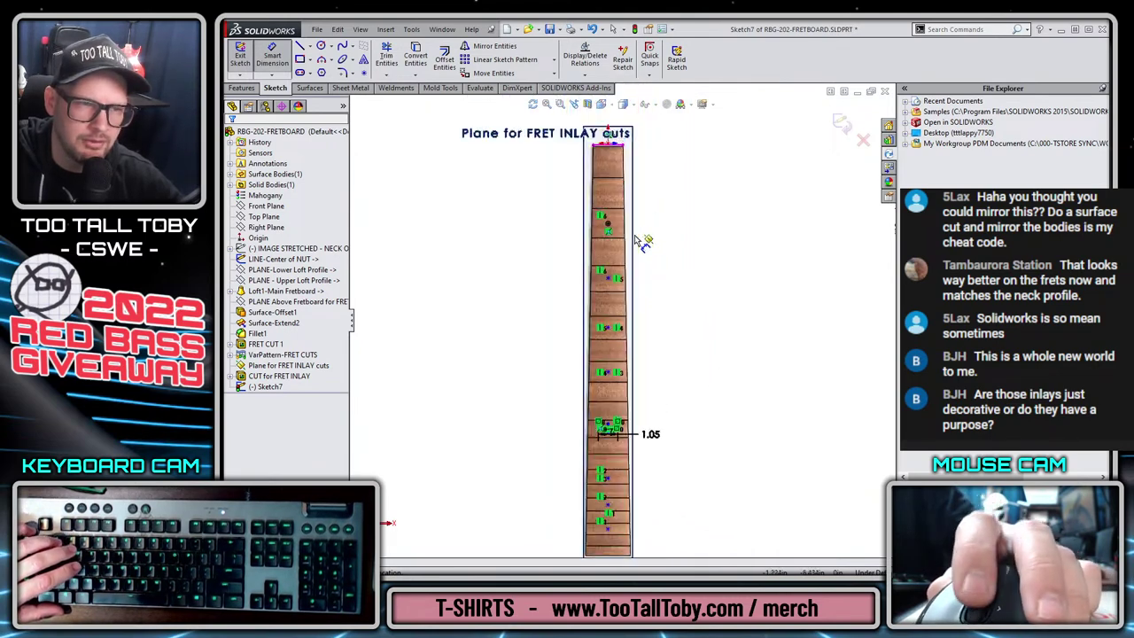
{"action": "scroll", "coordinate": [621, 177], "scroll_direction": "down", "scroll_amount": 4}
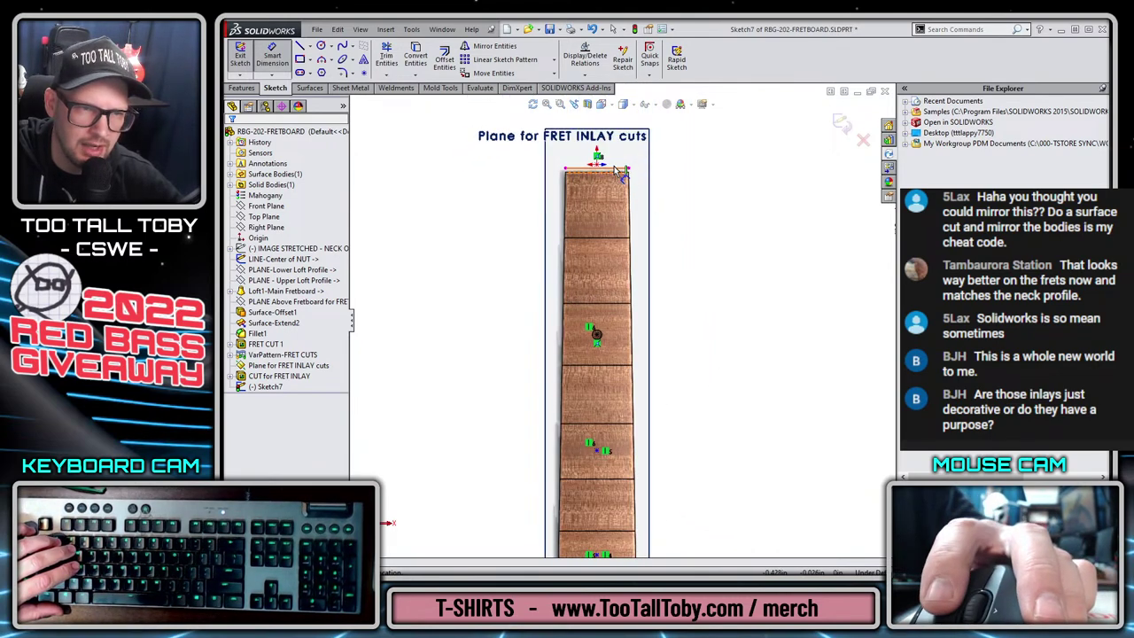
{"action": "scroll", "coordinate": [596, 401], "scroll_direction": "down", "scroll_amount": 3}
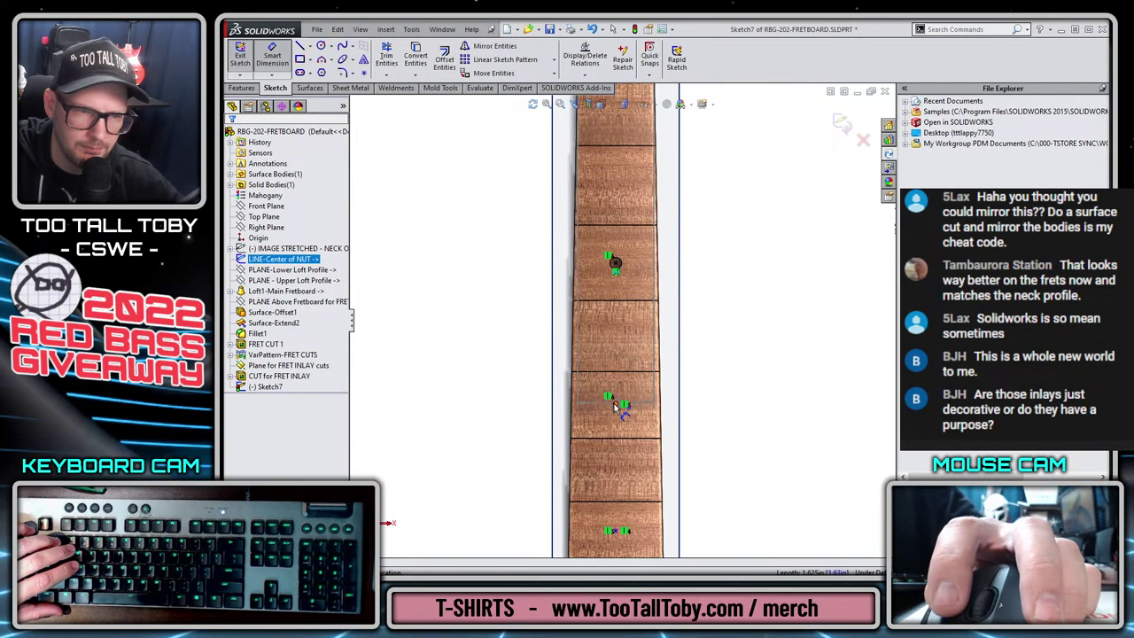
{"action": "left_click", "coordinate": [618, 403]}
{"action": "left_click", "coordinate": [720, 266]}
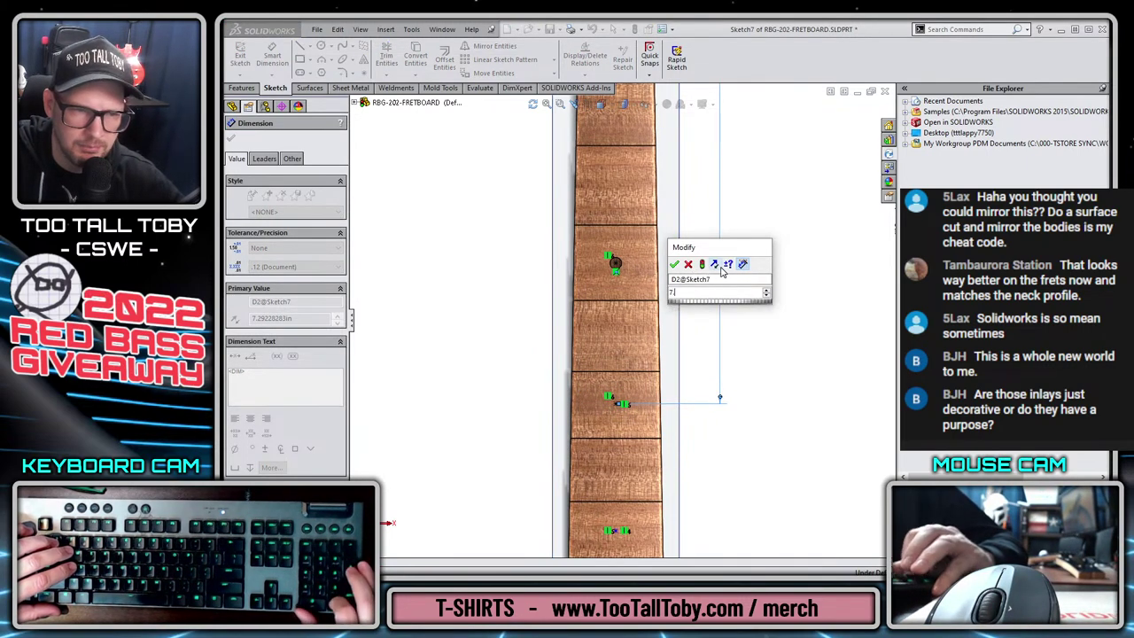
{"action": "key", "text": "Return"}
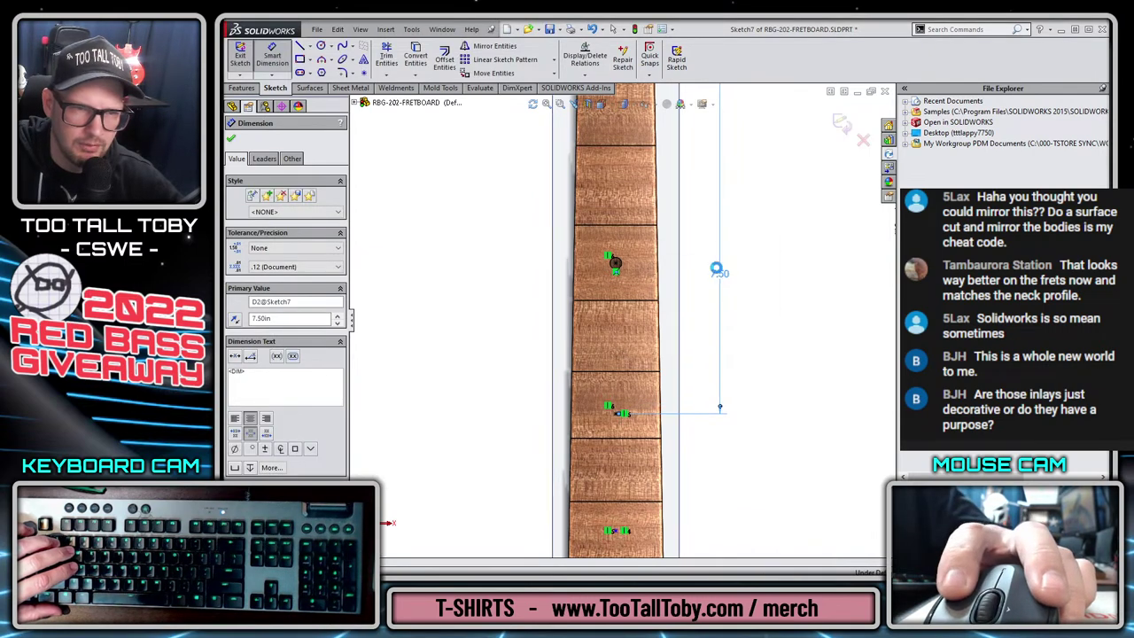
{"action": "double_click", "coordinate": [718, 275]}
{"action": "type", "text": "7.4"}
{"action": "key", "text": "Return"}
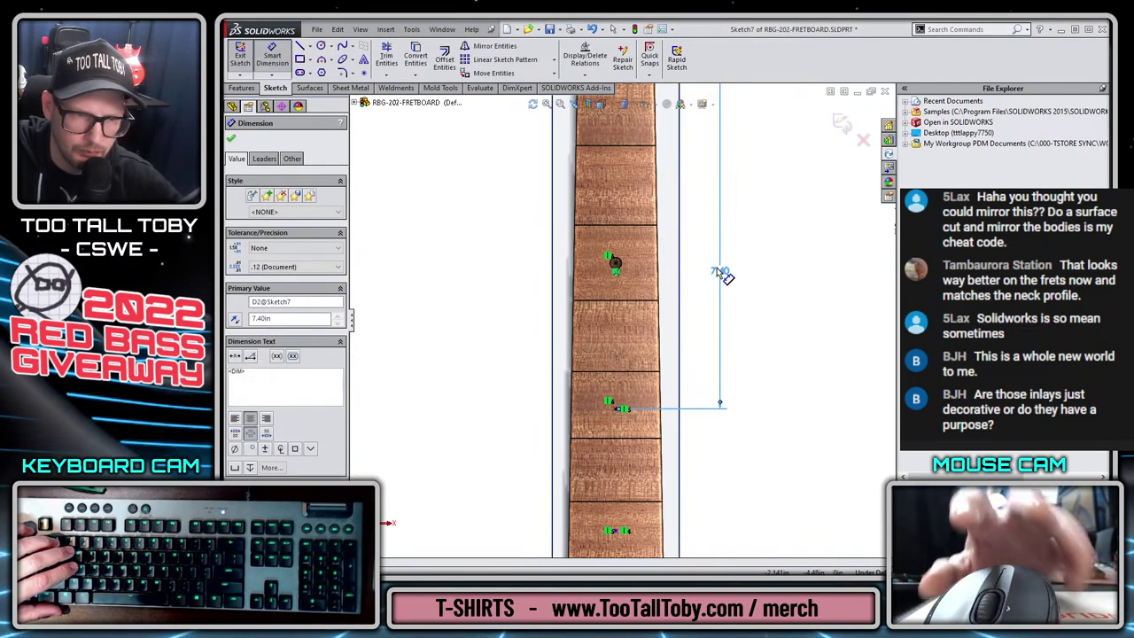
Add 10.00 and 12.42 vertical distances from the top to the next fret points.
{"action": "scroll", "coordinate": [661, 421], "scroll_direction": "up", "scroll_amount": 1}
{"action": "left_click", "coordinate": [620, 501]}
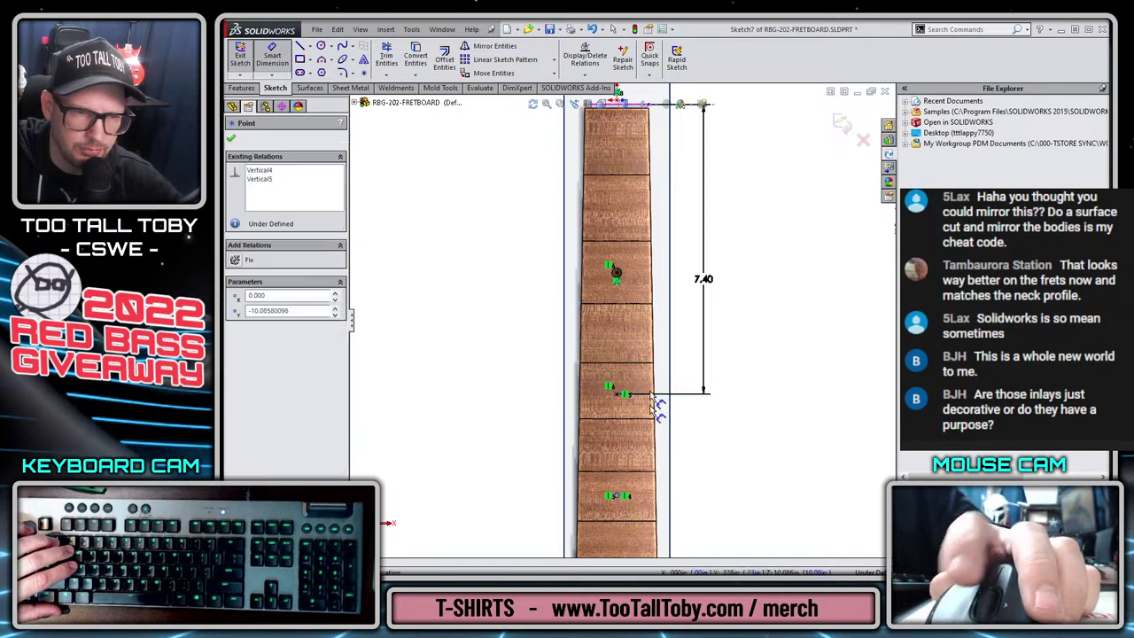
{"action": "scroll", "coordinate": [625, 328], "scroll_direction": "up", "scroll_amount": 2}
{"action": "left_click", "coordinate": [628, 202]}
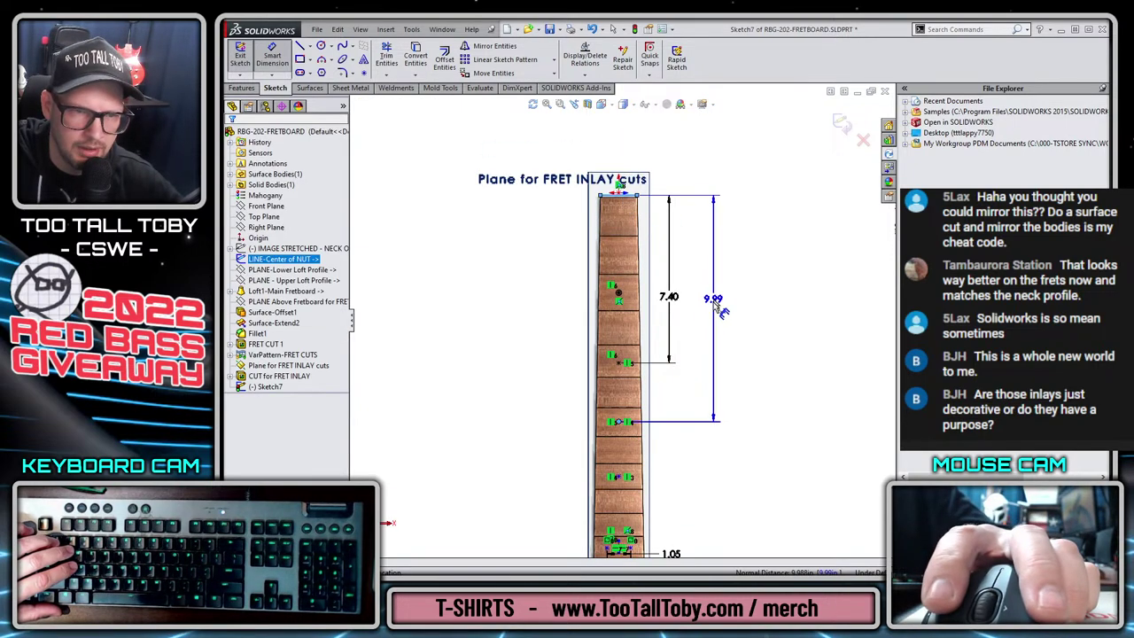
{"action": "left_click", "coordinate": [709, 321]}
{"action": "key", "text": "Return"}
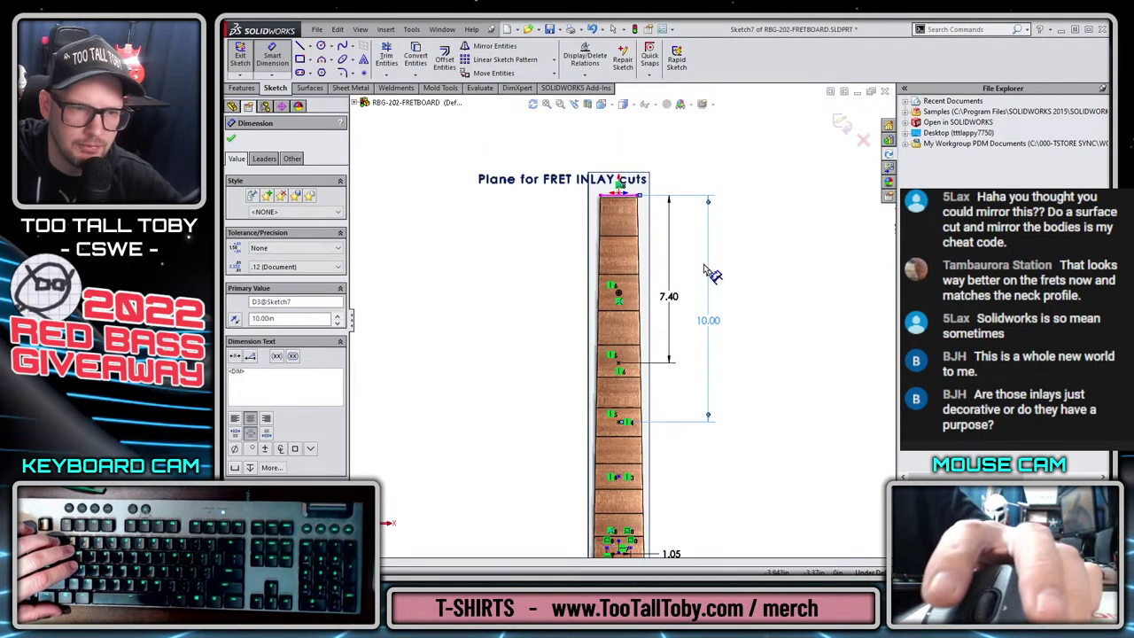
{"action": "key", "text": "Escape"}
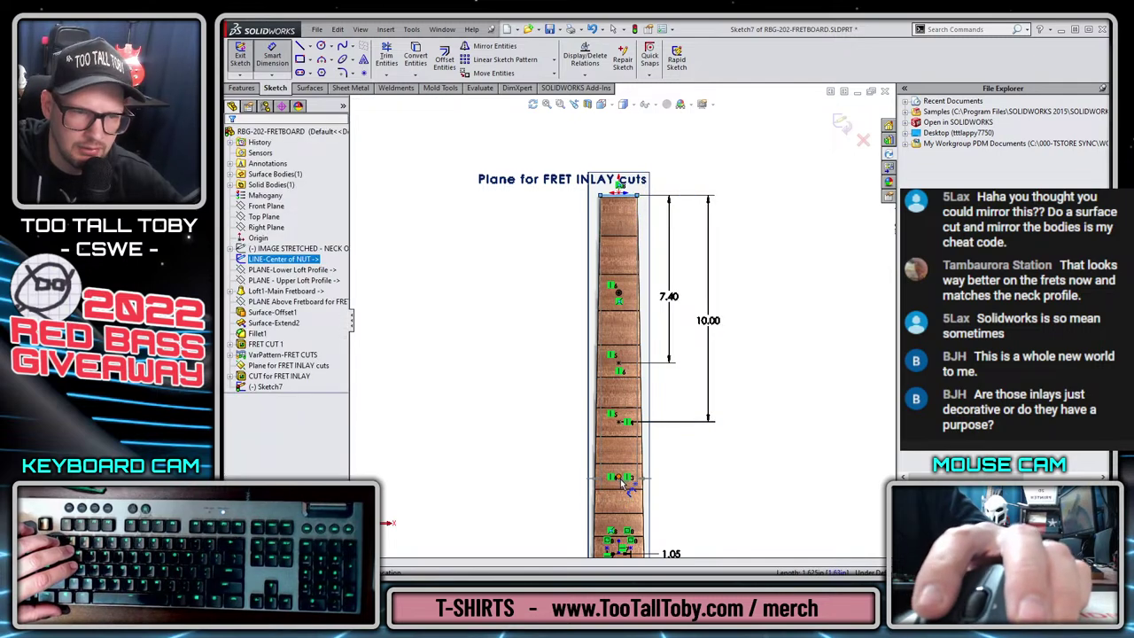
{"action": "left_click", "coordinate": [623, 479]}
{"action": "left_click", "coordinate": [739, 381]}
{"action": "type", "text": "1"}
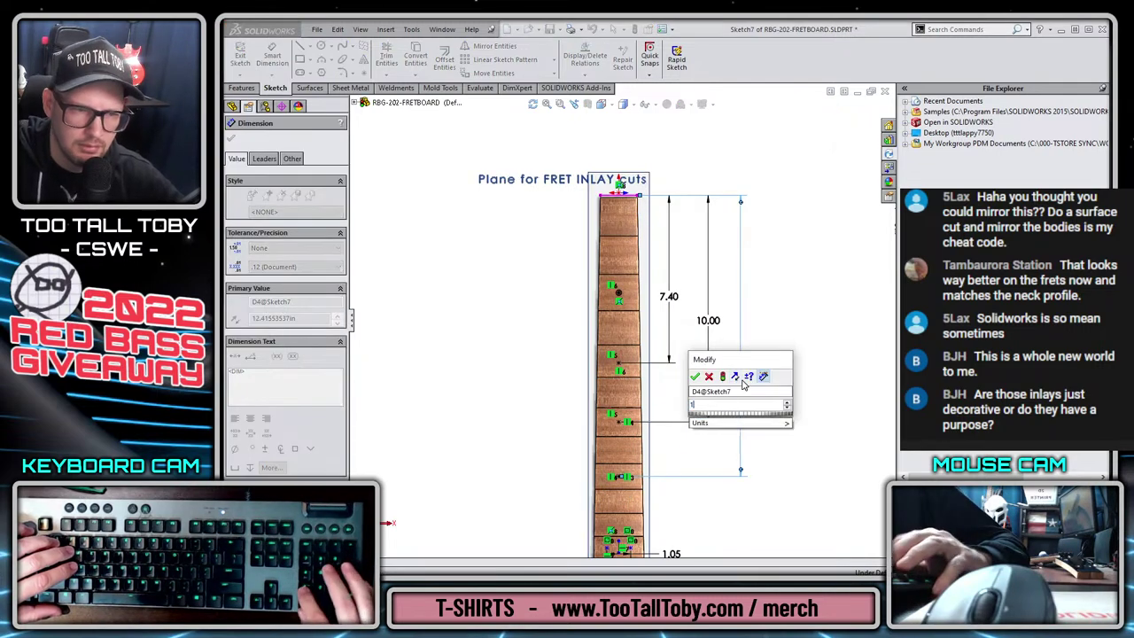
{"action": "type", "text": "2.42"}
{"action": "key", "text": "Return"}
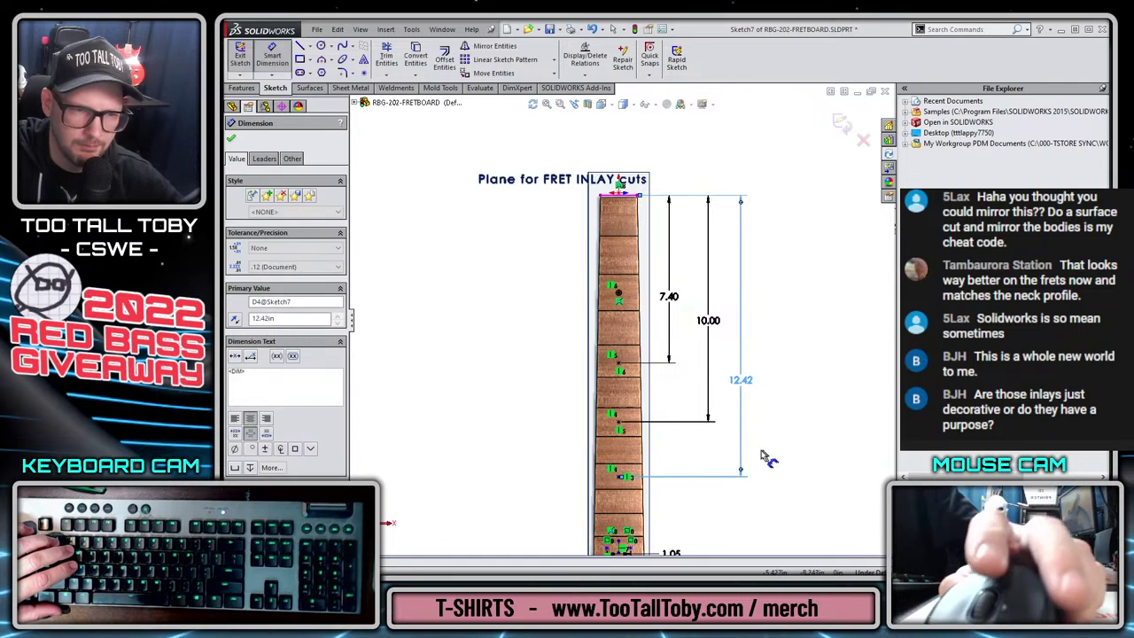
Dimension the next fret point at 15.45 from the top, then correct it to 15.50.
{"action": "scroll", "coordinate": [671, 506], "scroll_direction": "down", "scroll_amount": 8}
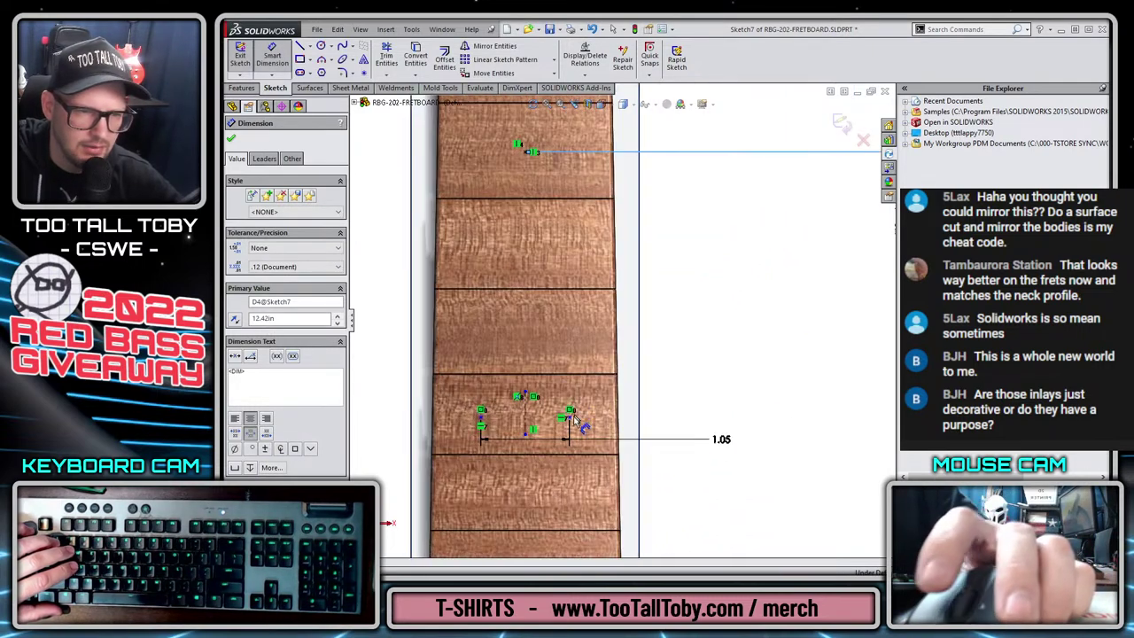
{"action": "left_click", "coordinate": [573, 419]}
{"action": "scroll", "coordinate": [629, 291], "scroll_direction": "up", "scroll_amount": 8}
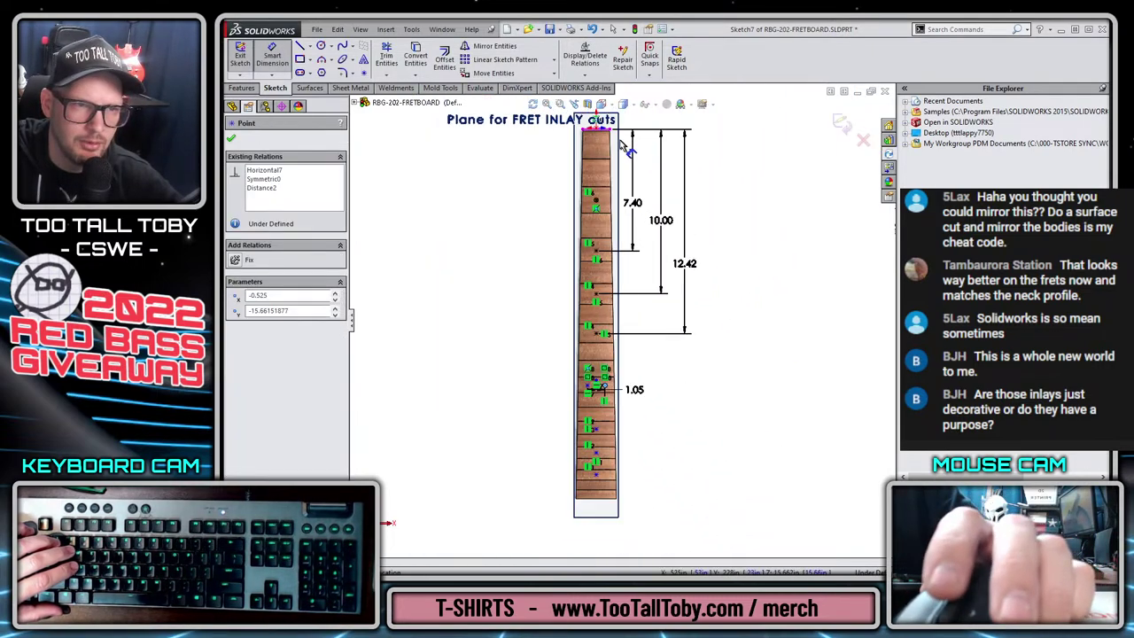
{"action": "left_click", "coordinate": [605, 133]}
{"action": "left_click", "coordinate": [729, 249]}
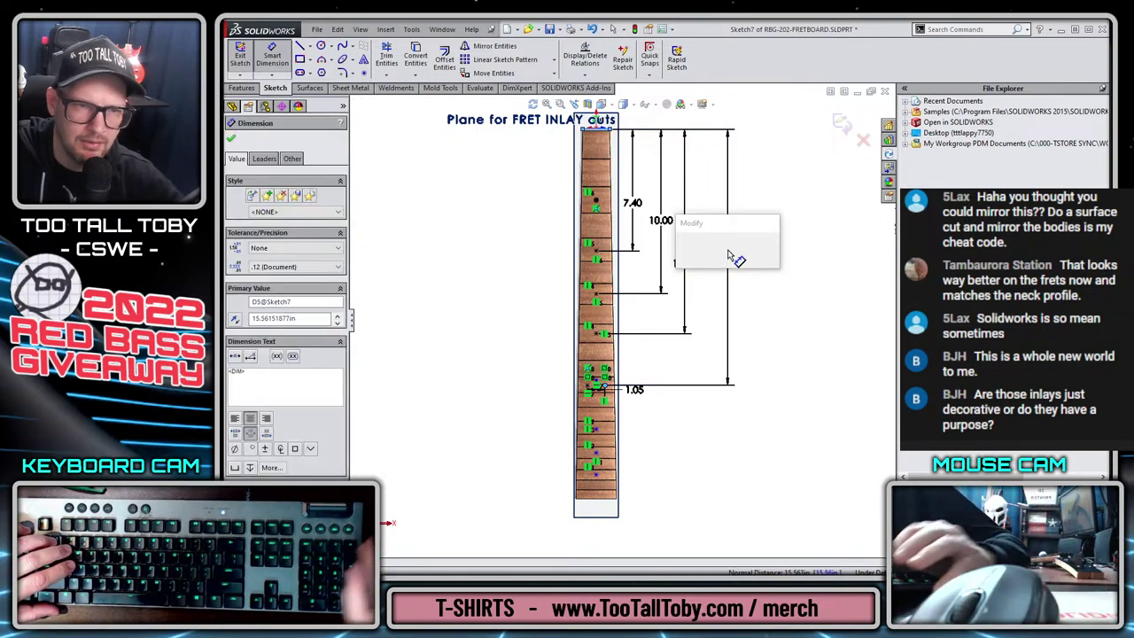
{"action": "type", "text": "15.45"}
{"action": "key", "text": "Return"}
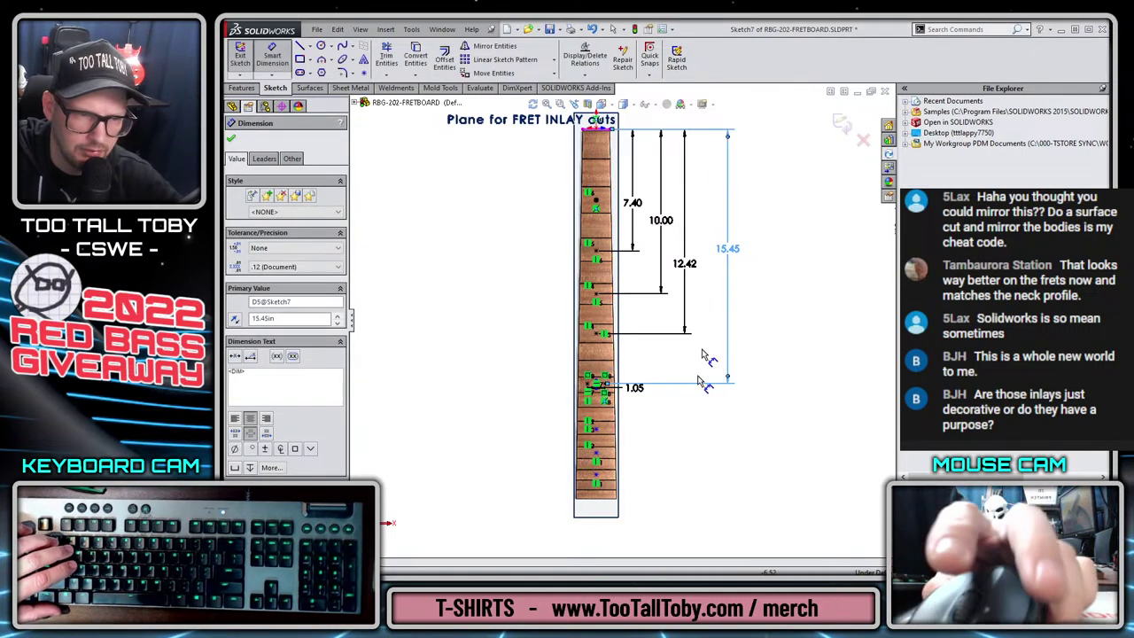
{"action": "scroll", "coordinate": [585, 335], "scroll_direction": "down", "scroll_amount": 3}
{"action": "scroll", "coordinate": [585, 335], "scroll_direction": "down", "scroll_amount": 2}
{"action": "scroll", "coordinate": [709, 239], "scroll_direction": "up", "scroll_amount": 4}
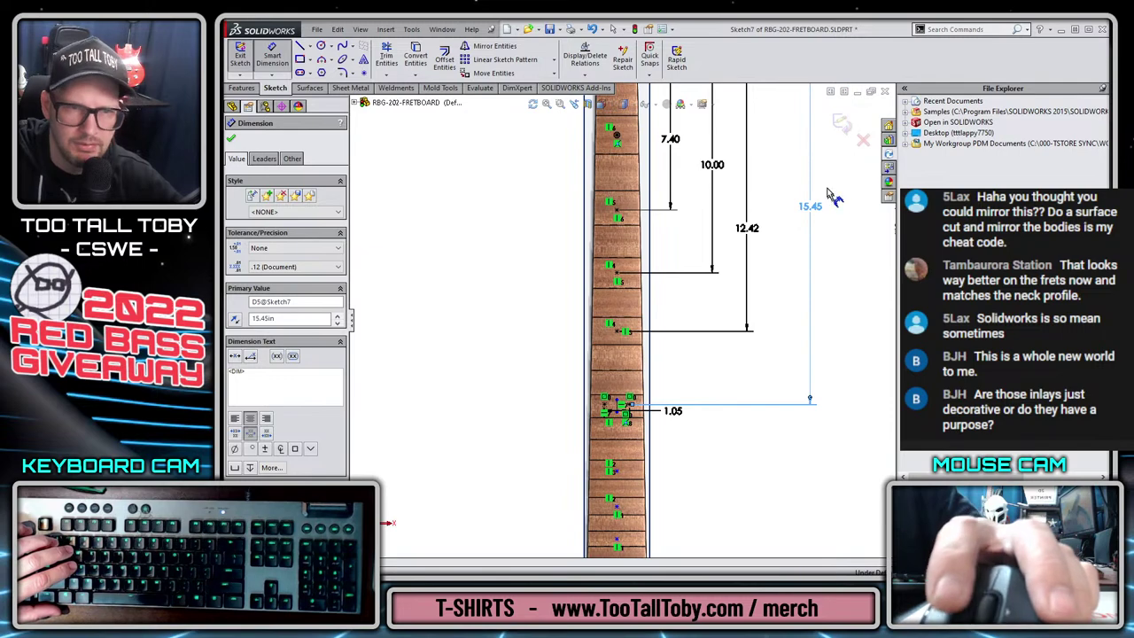
{"action": "double_click", "coordinate": [811, 209]}
{"action": "type", "text": "15.5"}
{"action": "key", "text": "Return"}
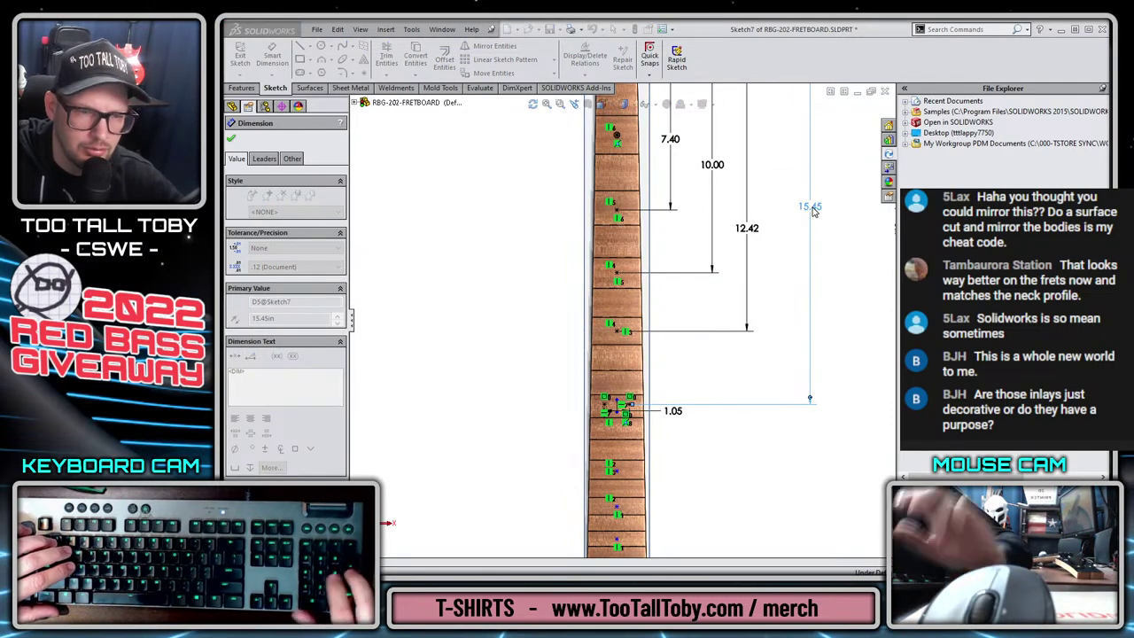
{"action": "scroll", "coordinate": [598, 399], "scroll_direction": "down", "scroll_amount": 4}
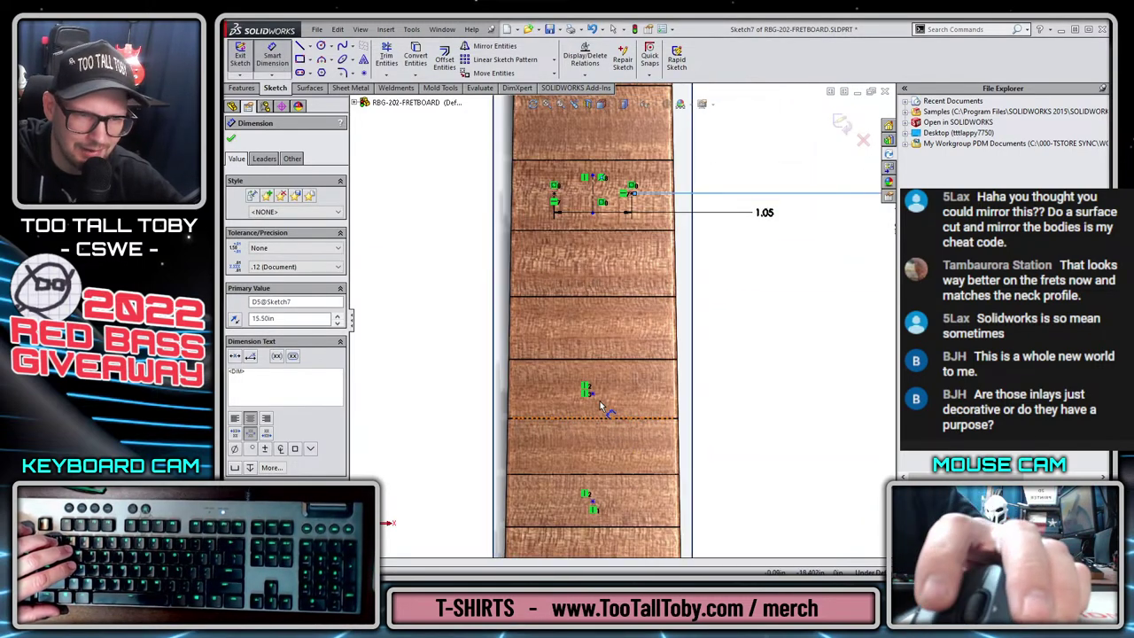
{"action": "key", "text": "Escape"}
Place an 18.26 dimension on a lower fret point, then undo it as misplaced.
{"action": "left_click", "coordinate": [592, 390]}
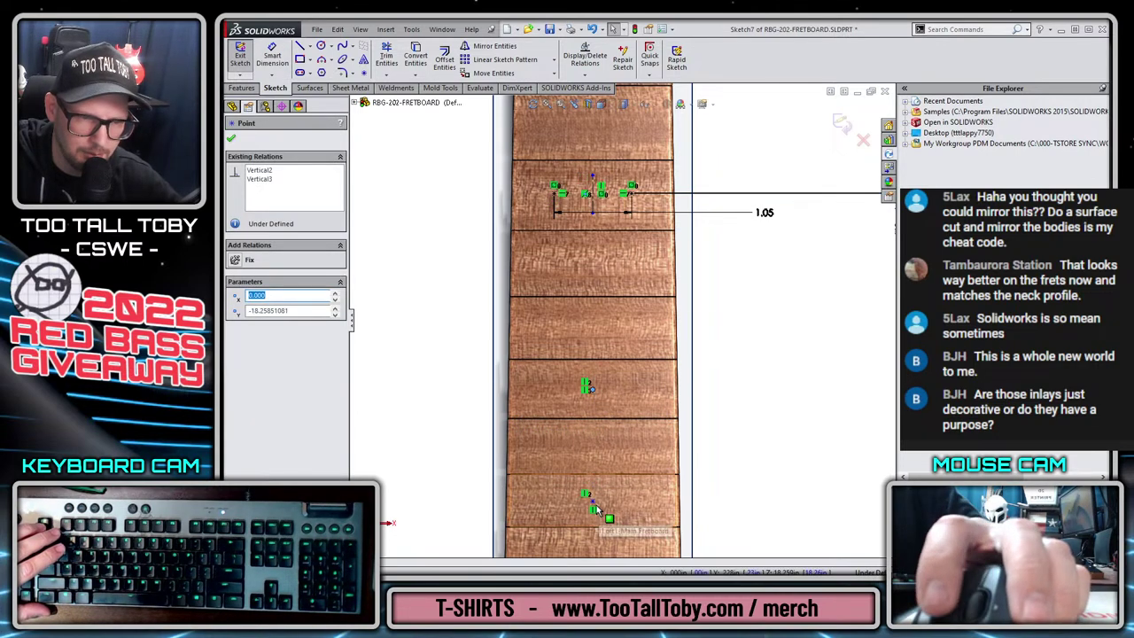
{"action": "scroll", "coordinate": [611, 530], "scroll_direction": "up", "scroll_amount": 4}
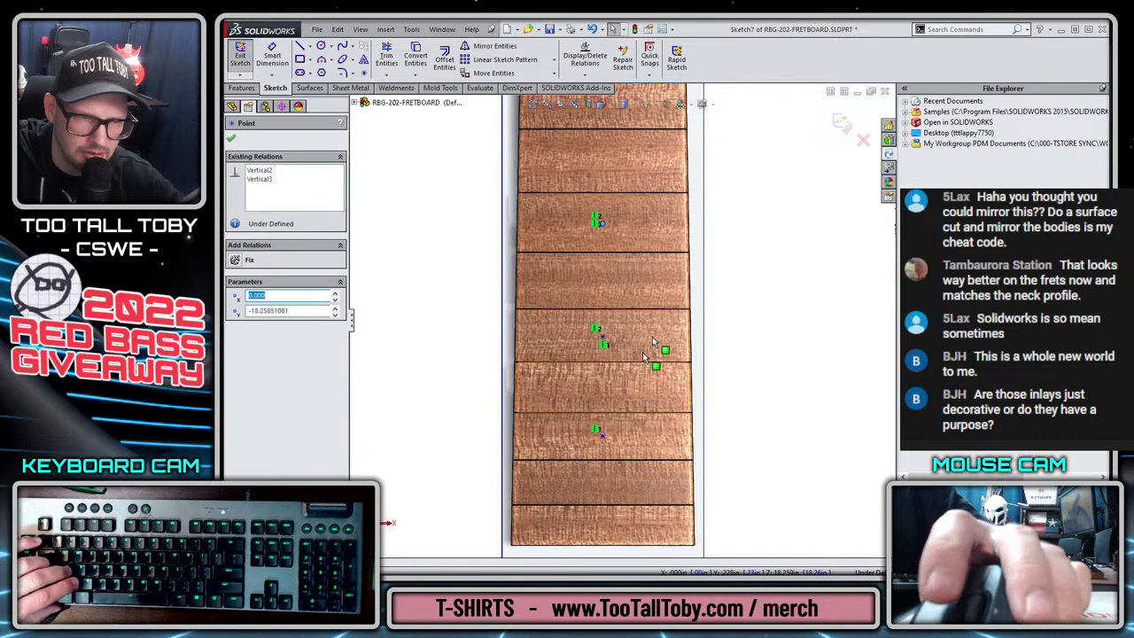
{"action": "scroll", "coordinate": [672, 310], "scroll_direction": "up", "scroll_amount": 3}
{"action": "left_click", "coordinate": [671, 166]}
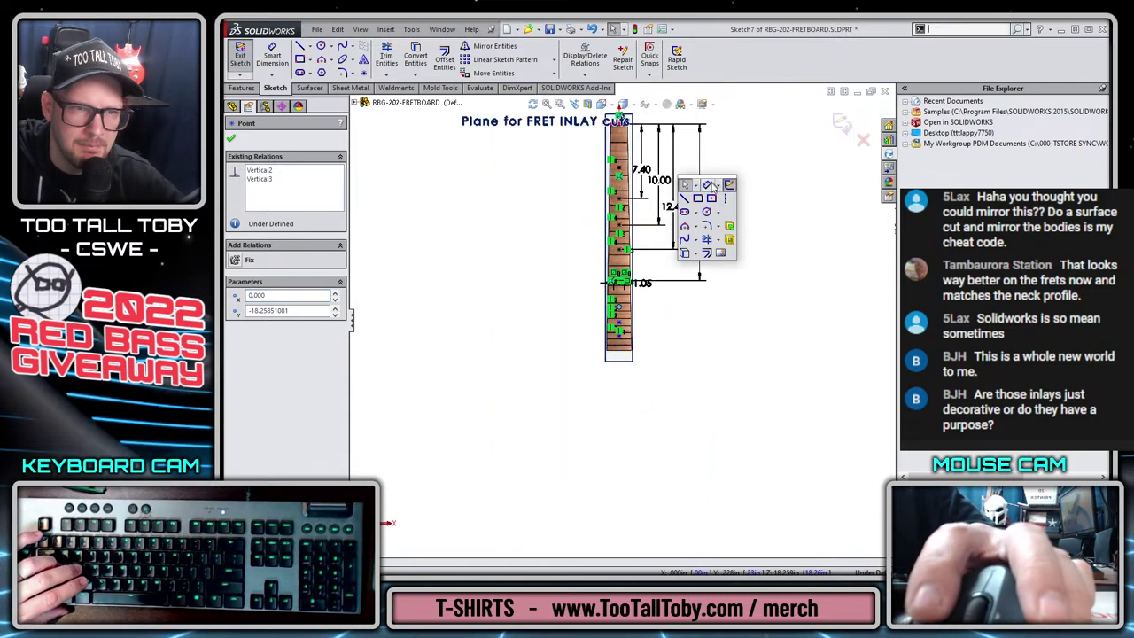
{"action": "scroll", "coordinate": [620, 125], "scroll_direction": "down", "scroll_amount": 3}
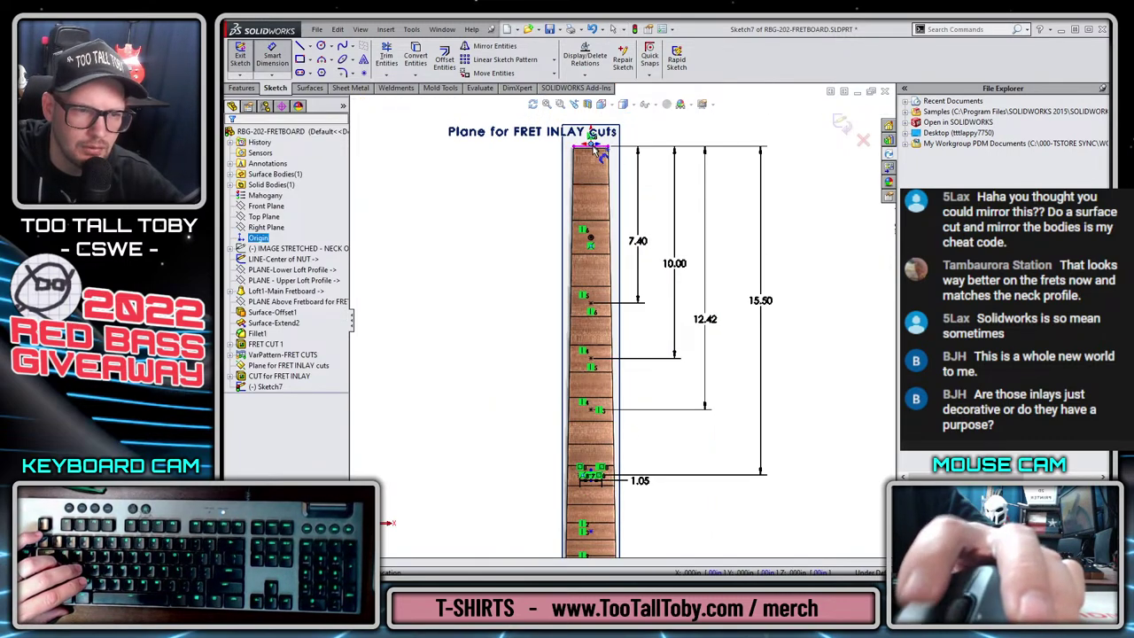
{"action": "scroll", "coordinate": [620, 542], "scroll_direction": "up", "scroll_amount": 2}
{"action": "left_click", "coordinate": [608, 470]}
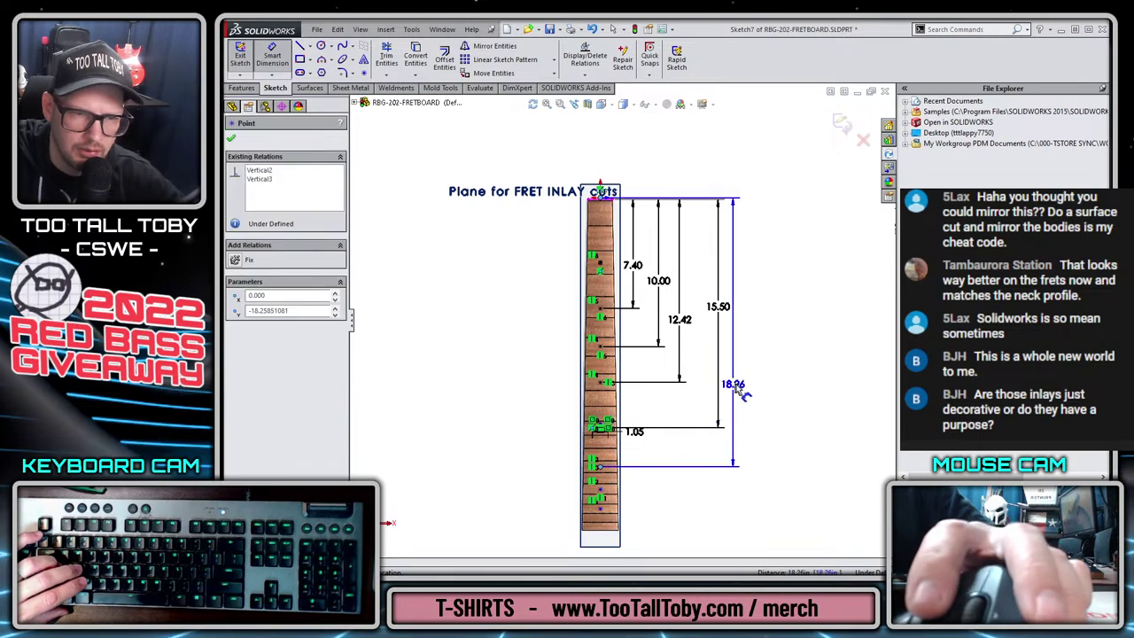
{"action": "left_click", "coordinate": [735, 380]}
{"action": "left_click", "coordinate": [705, 370]}
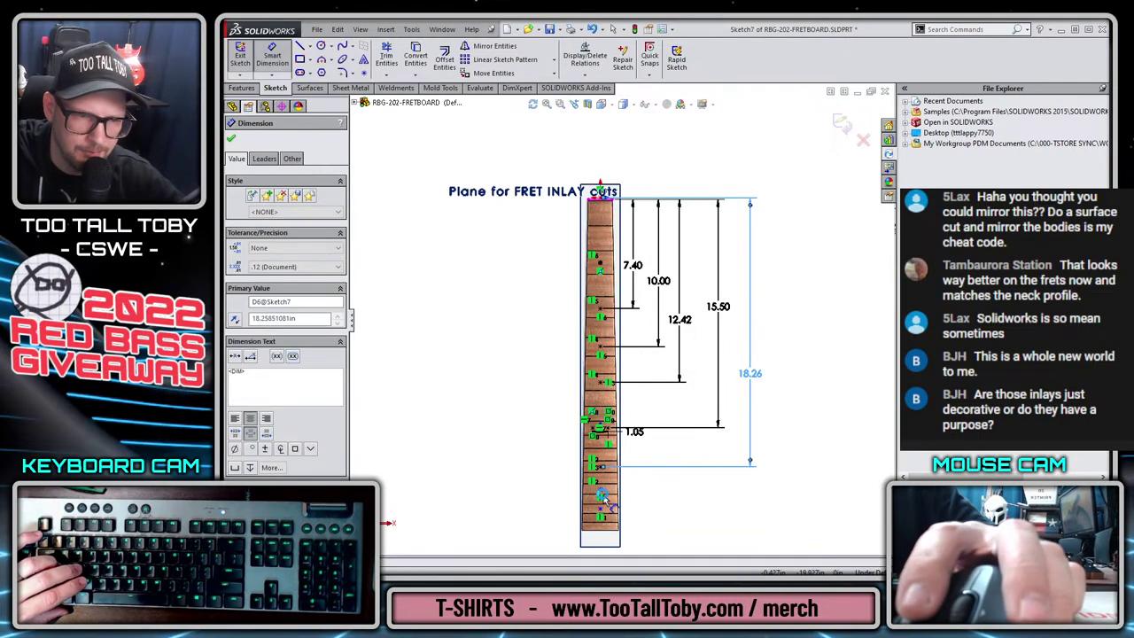
{"action": "left_click", "coordinate": [601, 490]}
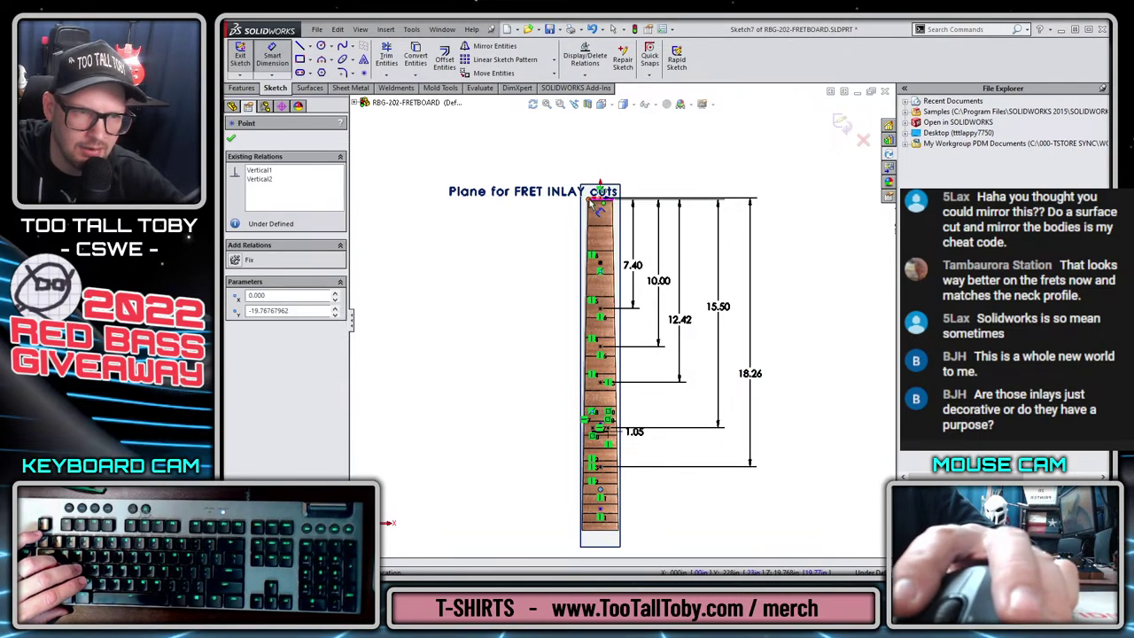
{"action": "key", "text": "Escape"}
{"action": "key", "text": "ctrl+z"}
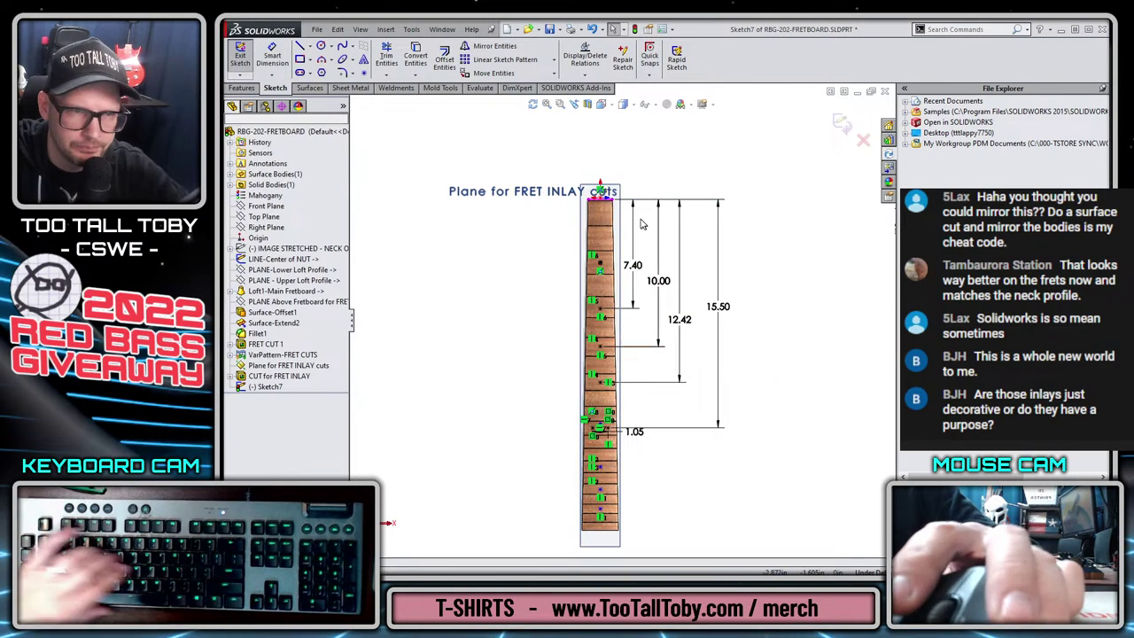
Dimension the correct fret point at 18.16 from the top.
{"action": "key", "text": "d"}
{"action": "scroll", "coordinate": [629, 213], "scroll_direction": "down", "scroll_amount": 2}
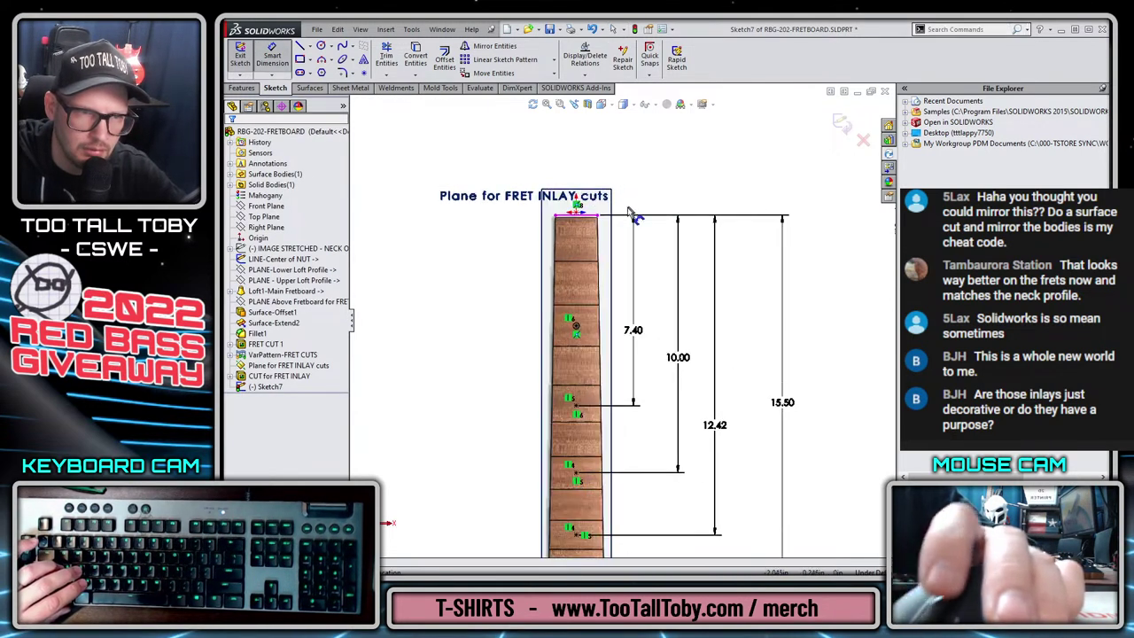
{"action": "scroll", "coordinate": [600, 222], "scroll_direction": "up", "scroll_amount": 2}
{"action": "scroll", "coordinate": [611, 479], "scroll_direction": "down", "scroll_amount": 3}
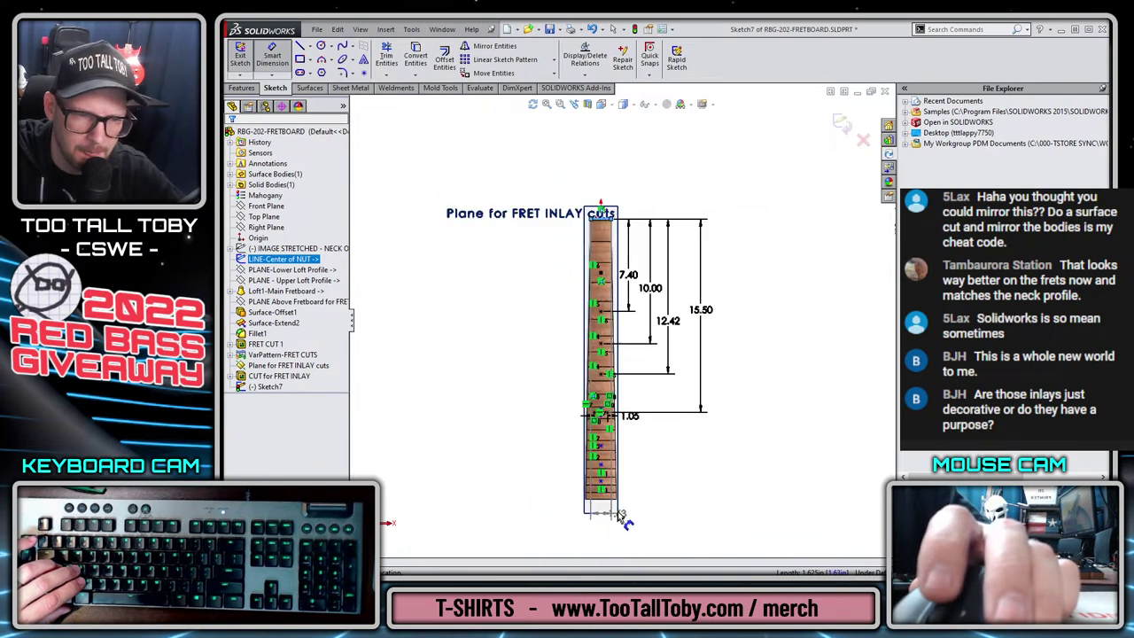
{"action": "left_click", "coordinate": [592, 413]}
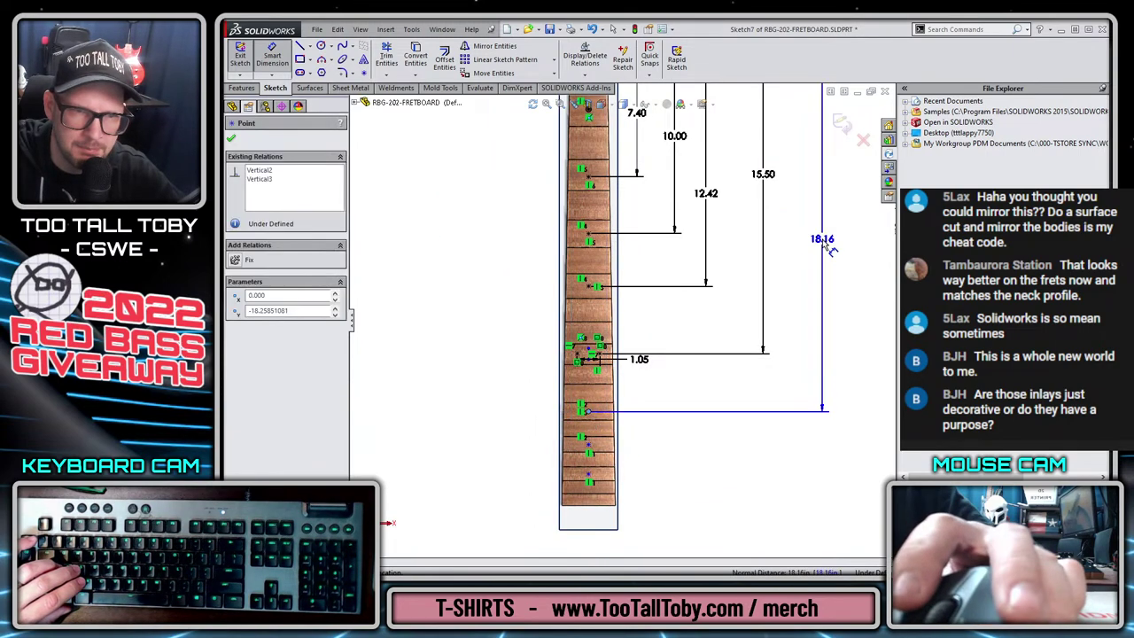
{"action": "left_click", "coordinate": [804, 244]}
{"action": "key", "text": "Return"}
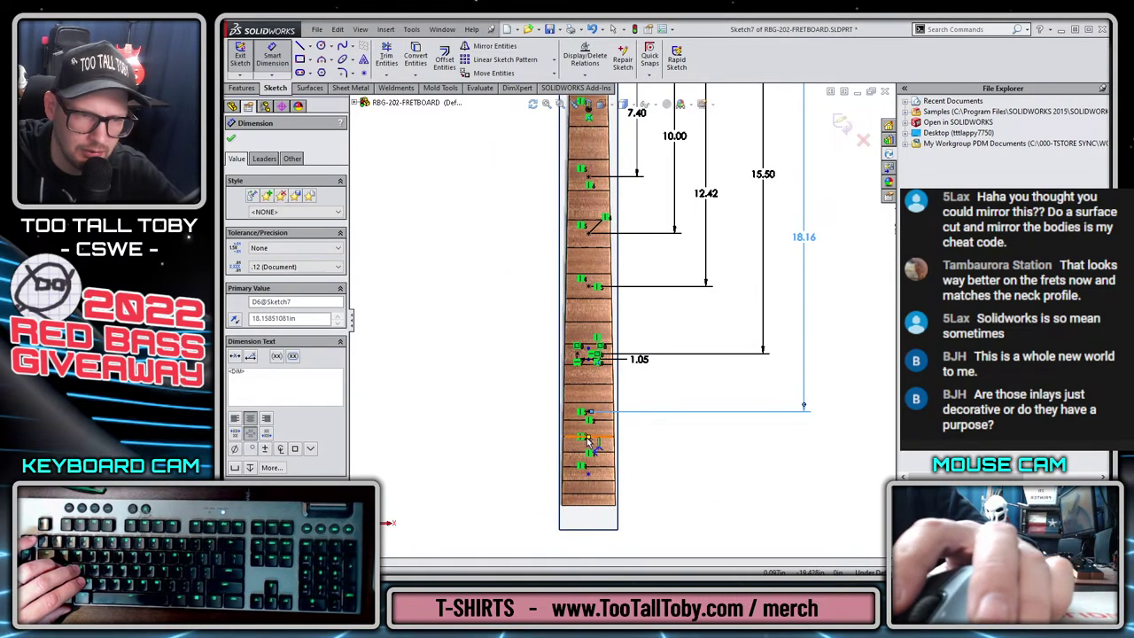
{"action": "key", "text": "Escape"}
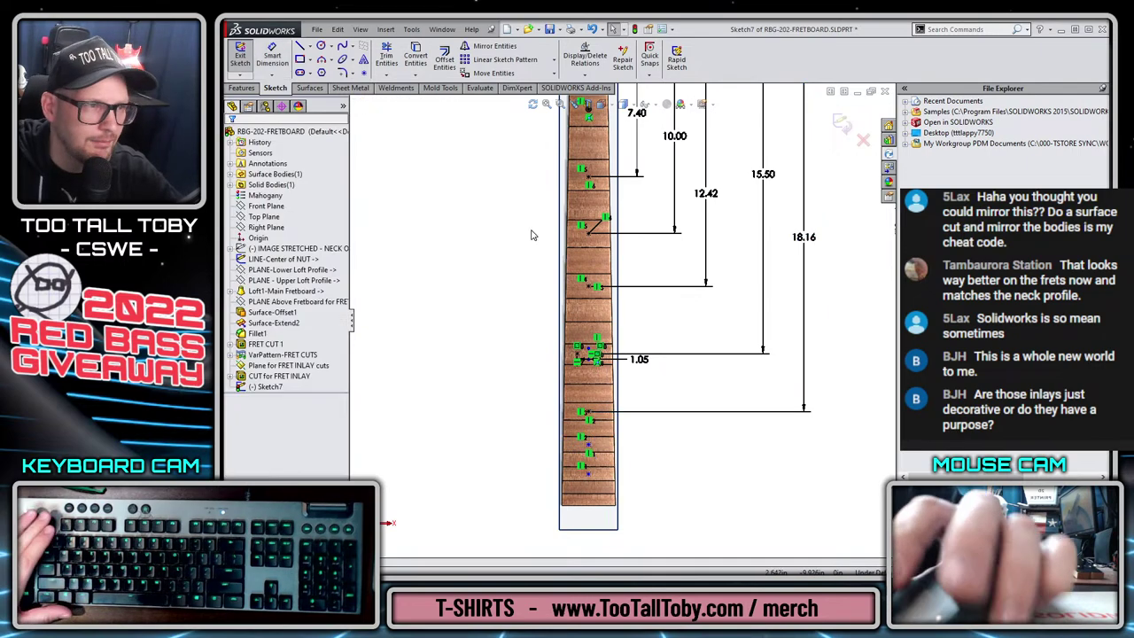
Switch to vertical dimensioning and fix the next fret point at 19.67.
{"action": "left_click", "coordinate": [271, 77]}
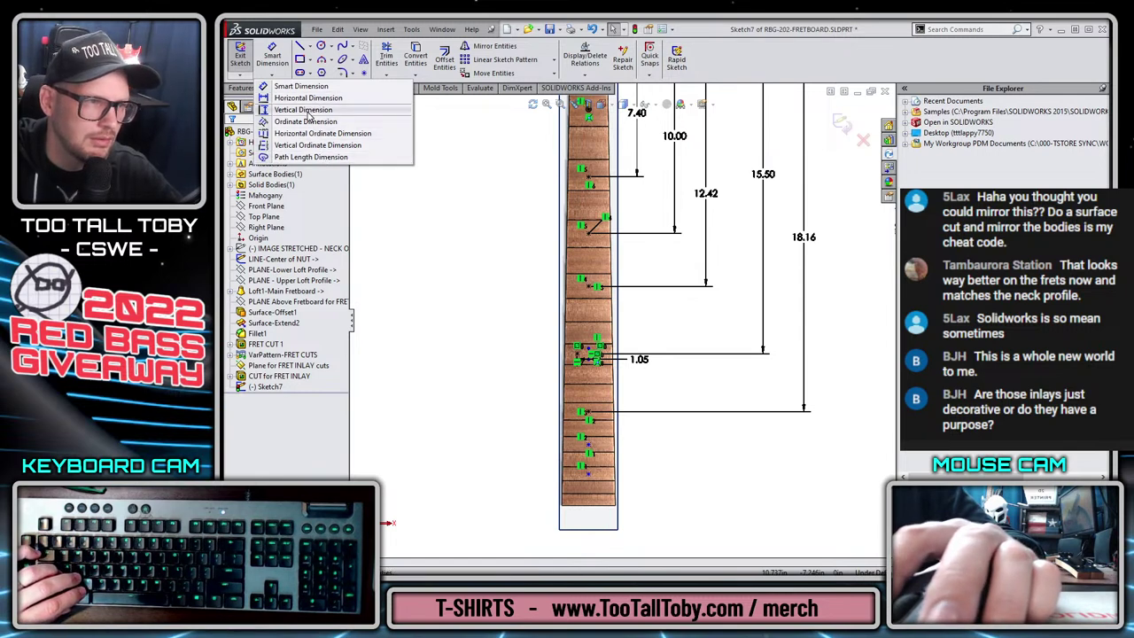
{"action": "left_click", "coordinate": [303, 110]}
{"action": "key", "text": "f"}
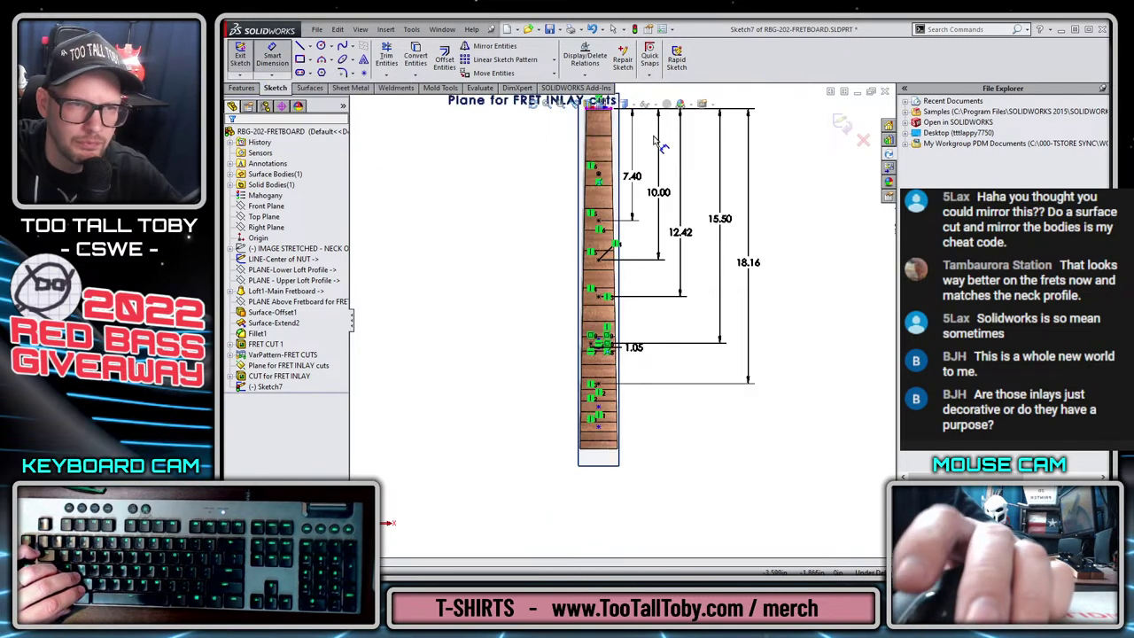
{"action": "scroll", "coordinate": [608, 147], "scroll_direction": "down", "scroll_amount": 3}
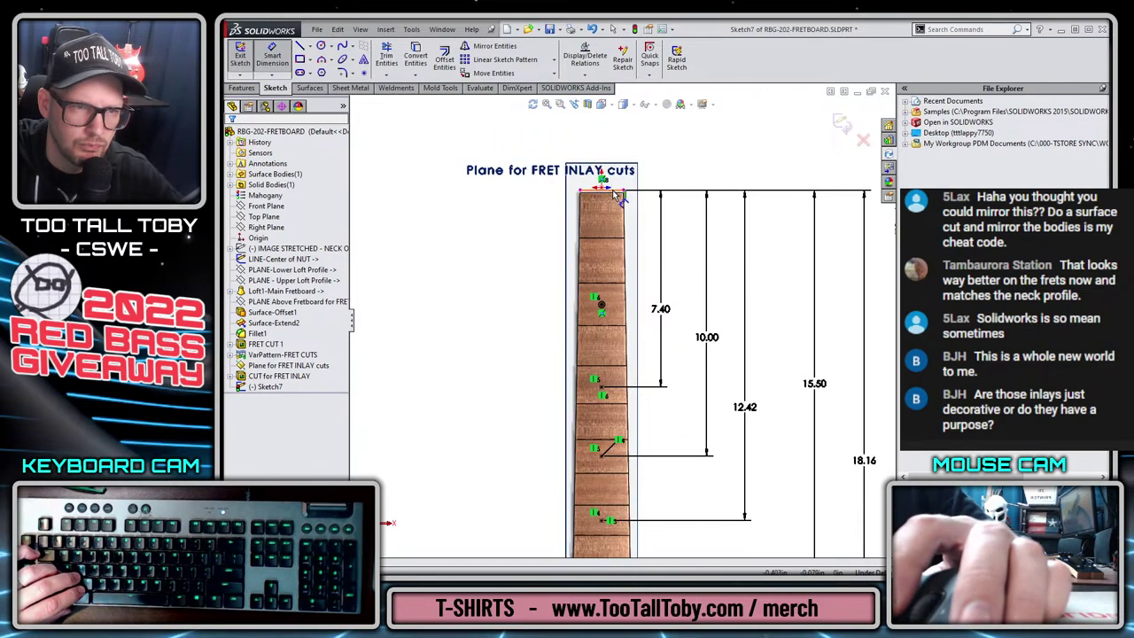
{"action": "scroll", "coordinate": [661, 418], "scroll_direction": "up", "scroll_amount": 1}
{"action": "scroll", "coordinate": [661, 418], "scroll_direction": "down", "scroll_amount": 3, "text": "ctrl"}
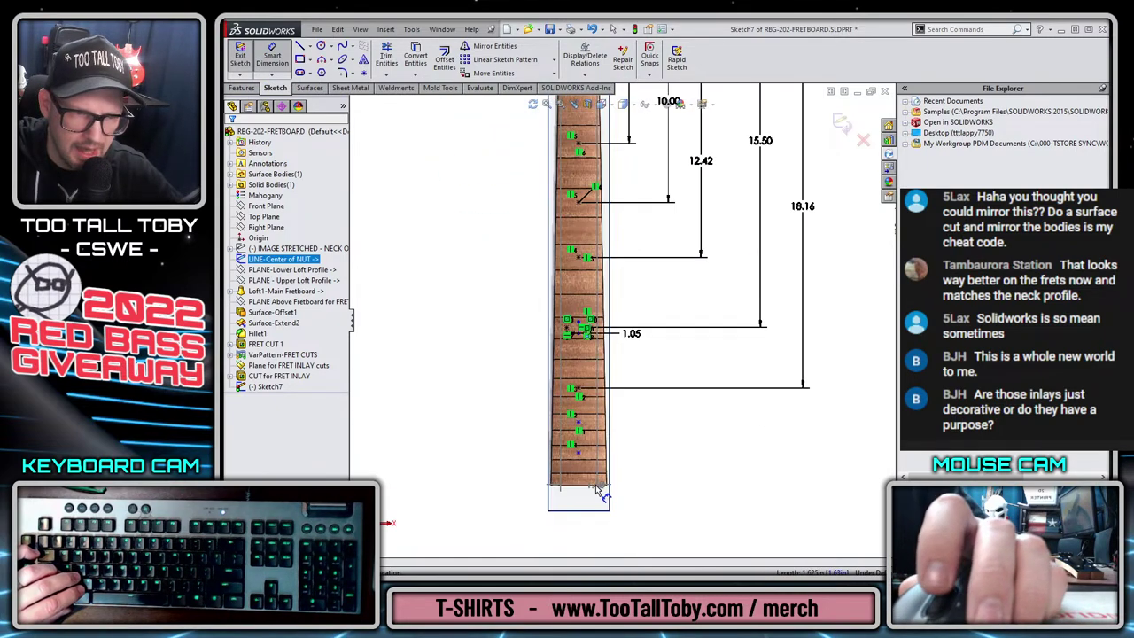
{"action": "left_click", "coordinate": [578, 429]}
{"action": "left_click", "coordinate": [819, 368]}
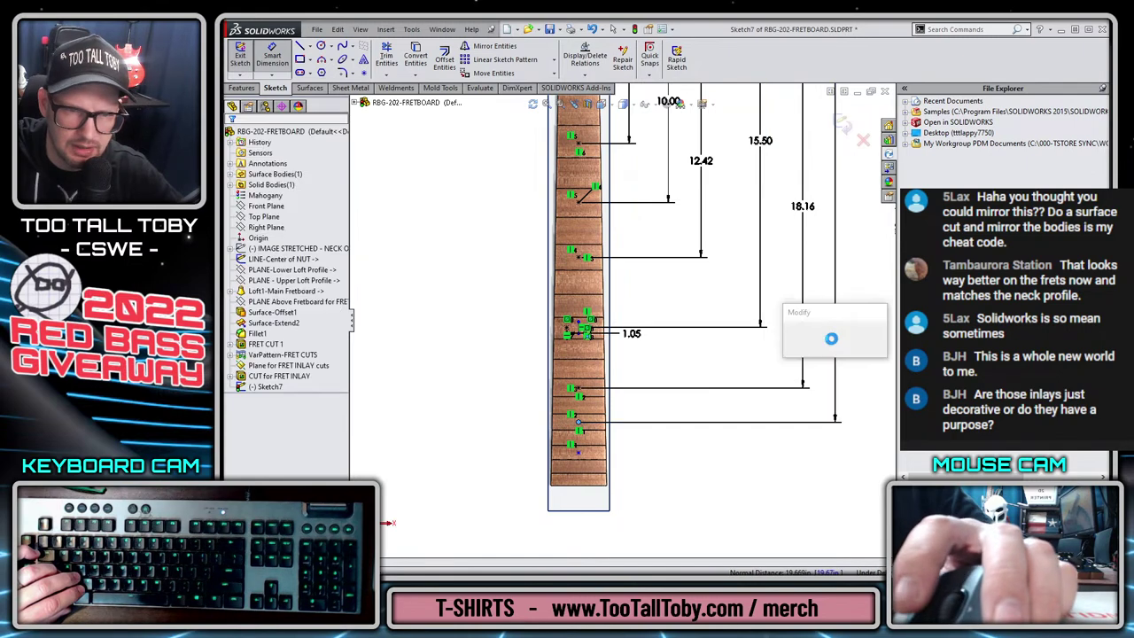
{"action": "left_click", "coordinate": [789, 335]}
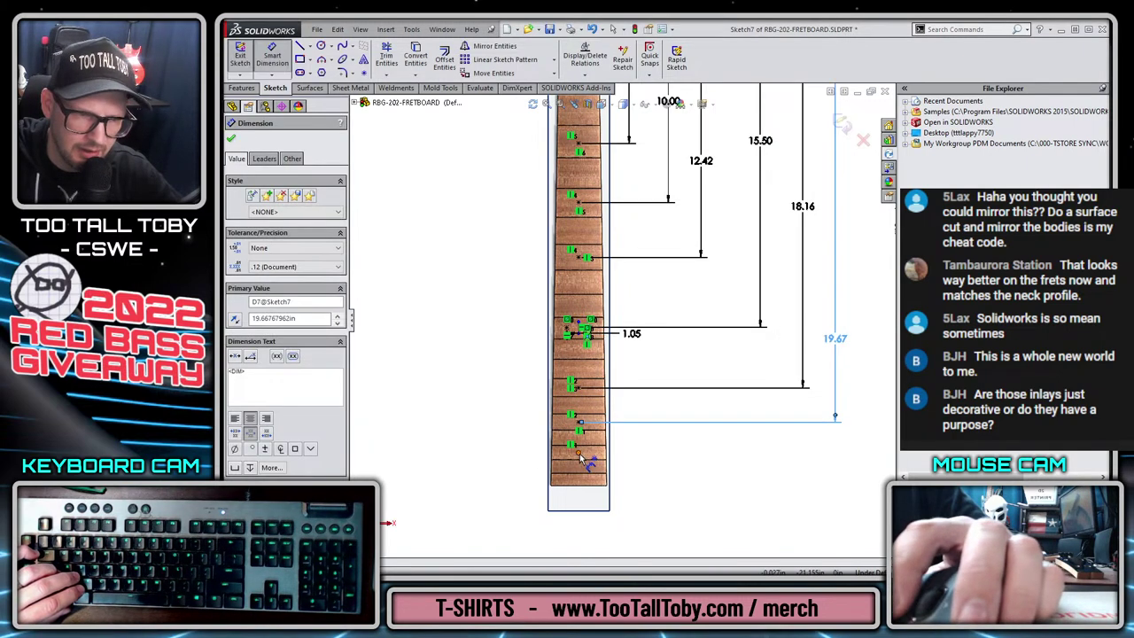
Set the last fret-point dimension to 21.01 and exit the sketch.
{"action": "scroll", "coordinate": [601, 215], "scroll_direction": "up", "scroll_amount": 2}
{"action": "scroll", "coordinate": [601, 215], "scroll_direction": "down", "scroll_amount": 2}
{"action": "scroll", "coordinate": [601, 215], "scroll_direction": "down", "scroll_amount": 2}
{"action": "left_click", "coordinate": [576, 233]}
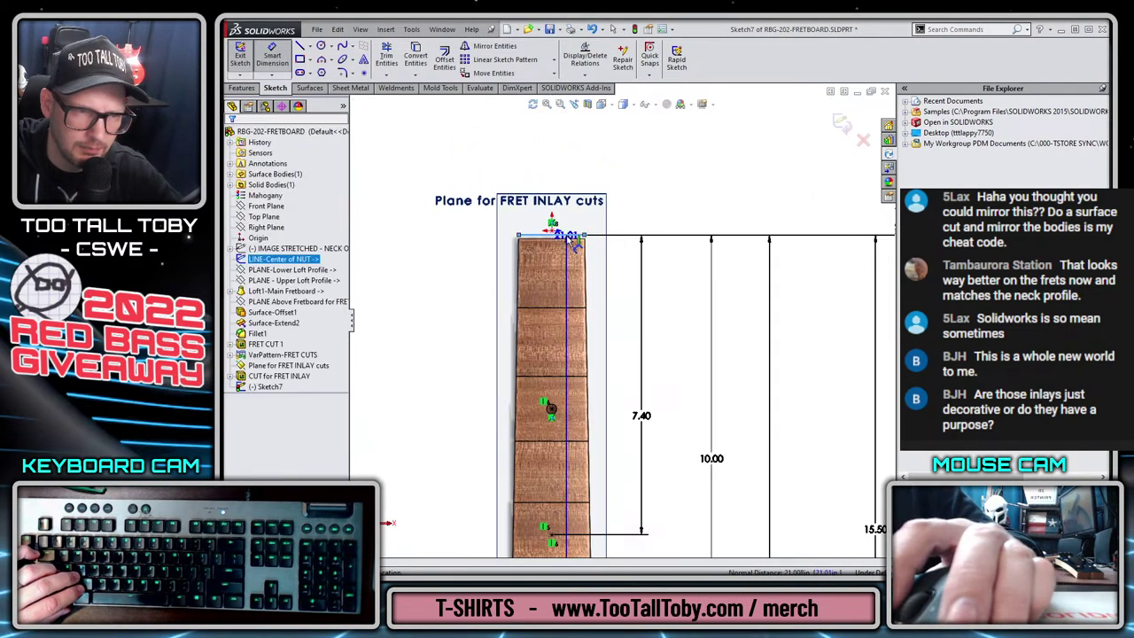
{"action": "scroll", "coordinate": [576, 233], "scroll_direction": "up", "scroll_amount": 3}
{"action": "left_click", "coordinate": [810, 489]}
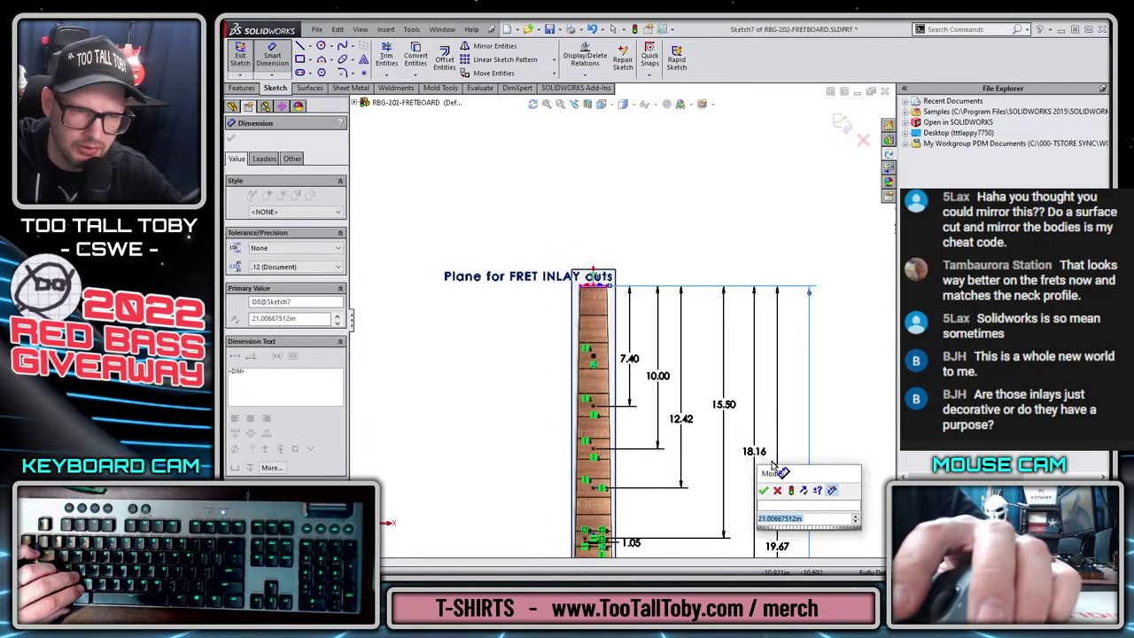
{"action": "left_click", "coordinate": [766, 490]}
{"action": "left_click", "coordinate": [848, 127]}
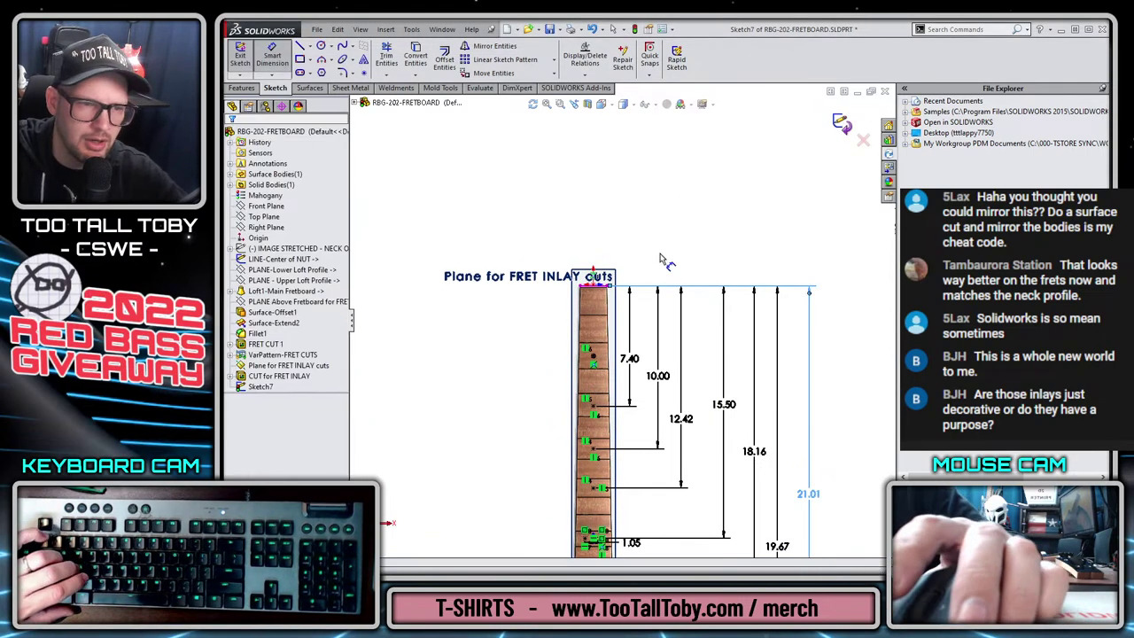
{"action": "scroll", "coordinate": [631, 419], "scroll_direction": "down", "scroll_amount": 3}
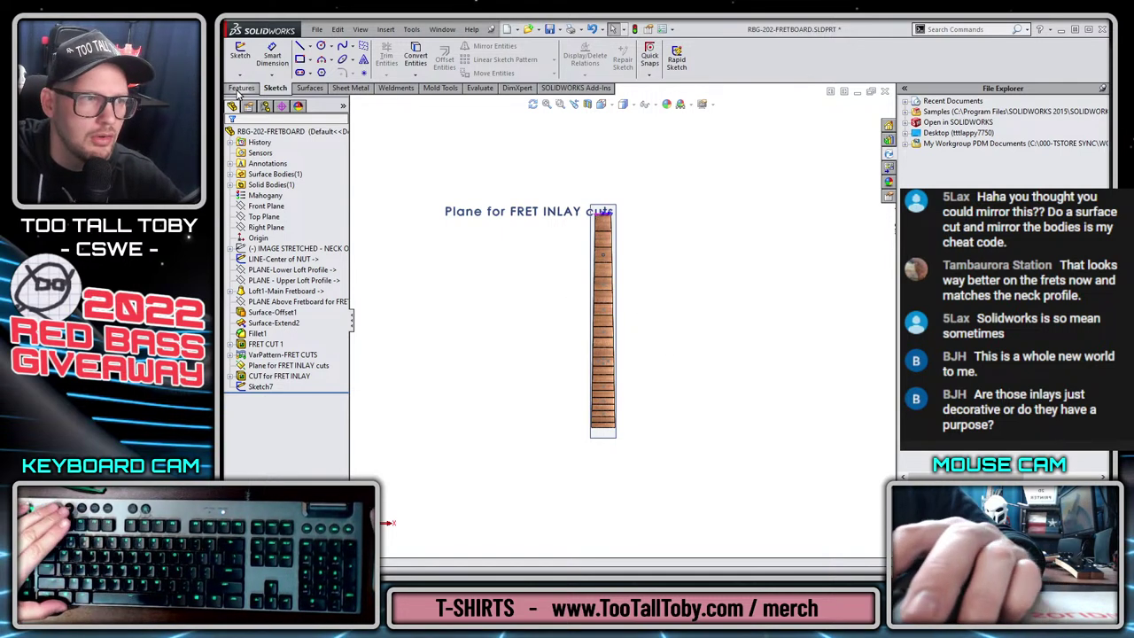
Rename Sketch7 to 'POINT SKETCH for PATTERN' in the FeatureManager tree.
{"action": "left_click", "coordinate": [241, 88]}
{"action": "left_click", "coordinate": [572, 78]}
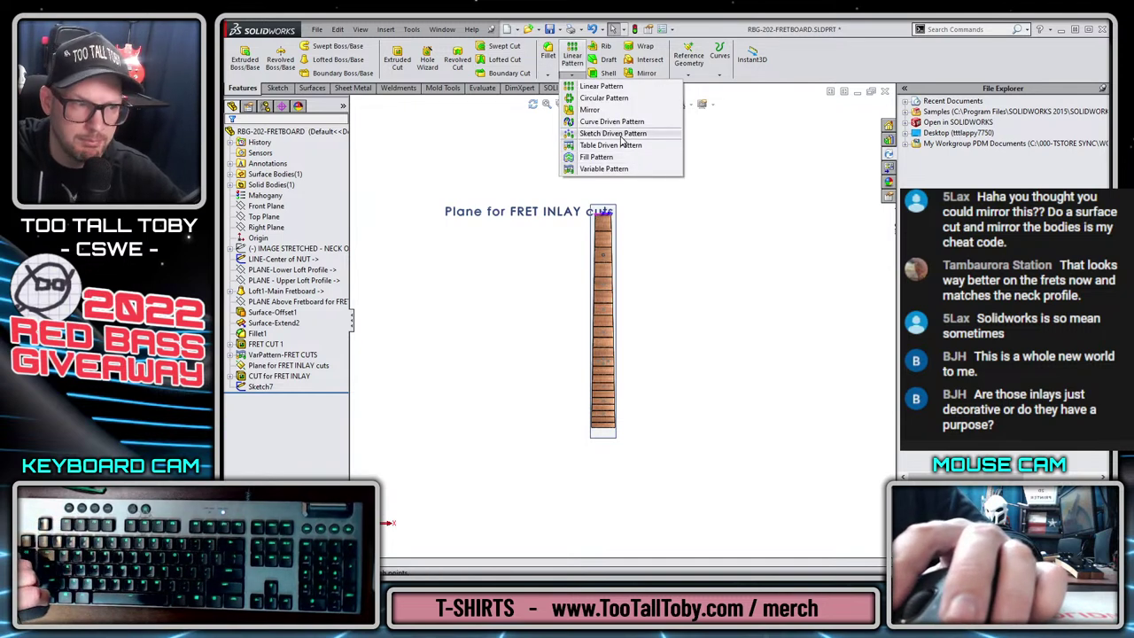
{"action": "left_click", "coordinate": [260, 388]}
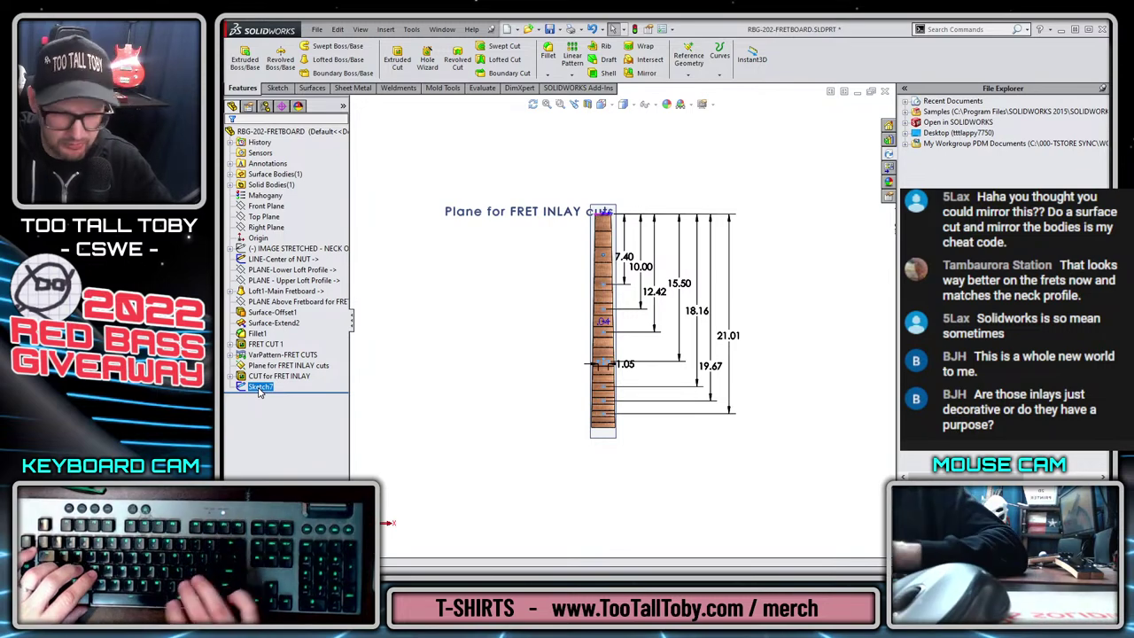
{"action": "key", "text": "F2"}
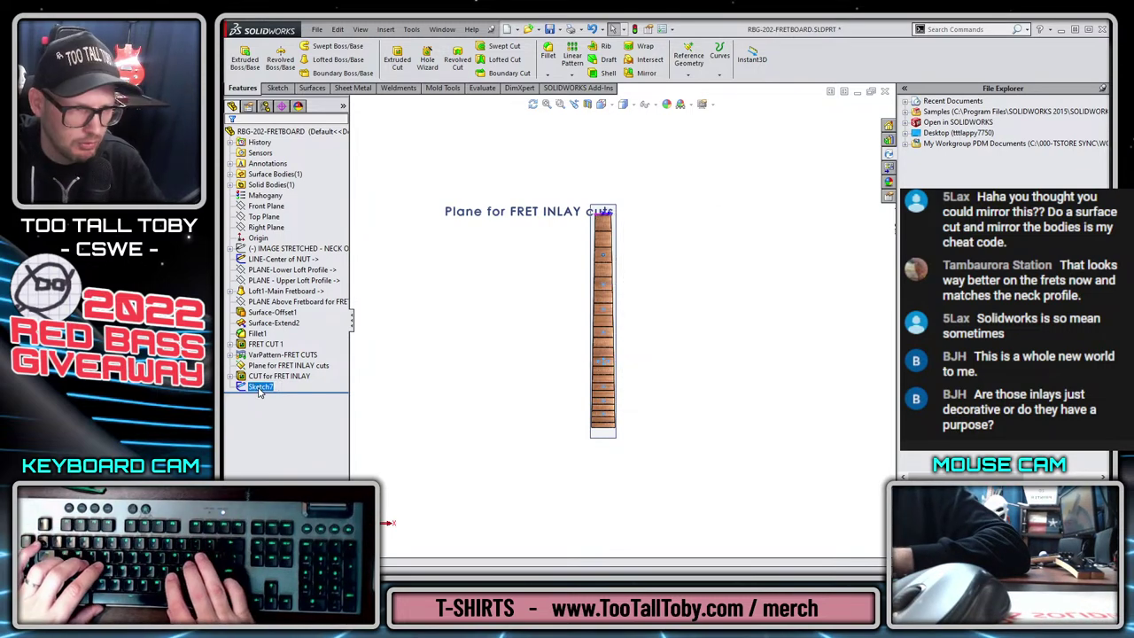
{"action": "type", "text": "POINT SKETCH for"}
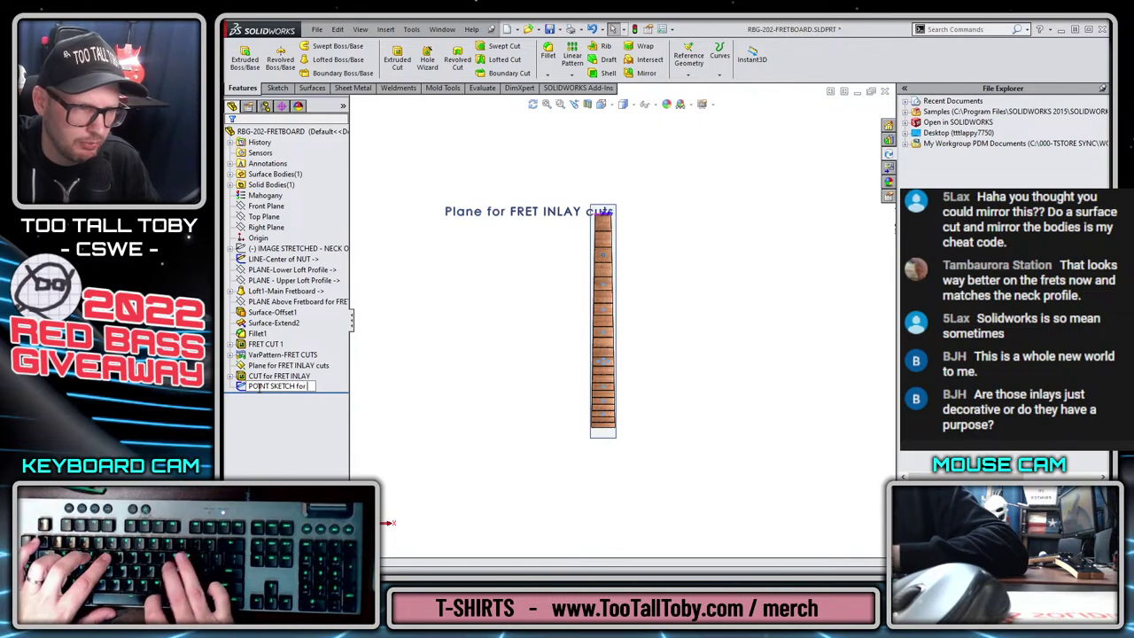
{"action": "type", "text": " PATTERN"}
{"action": "key", "text": "Return"}
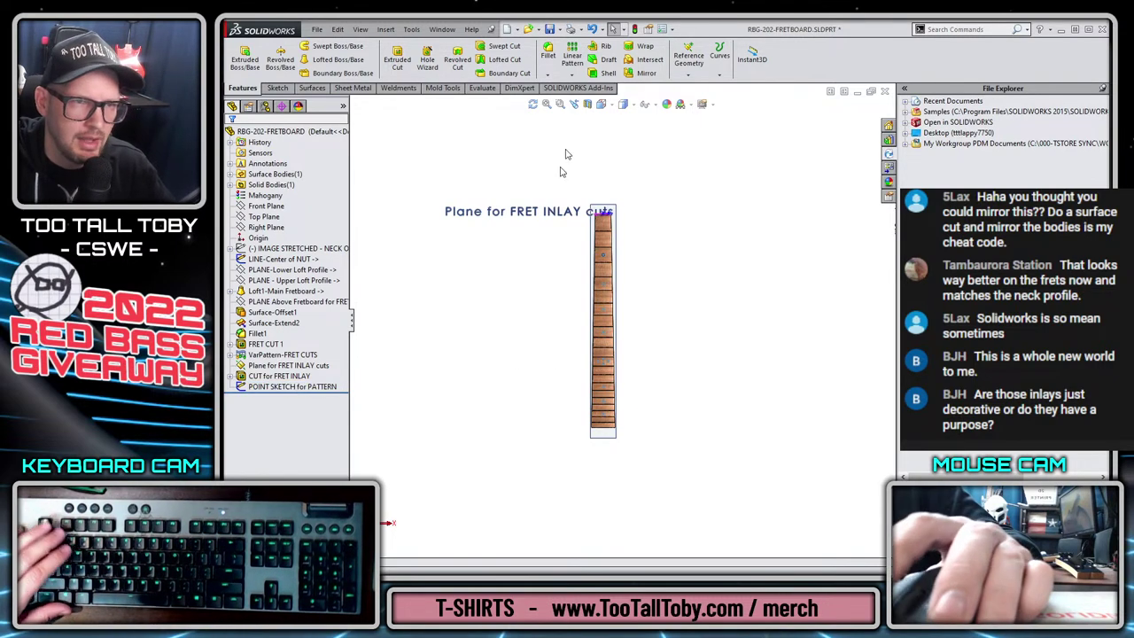
{"action": "left_click", "coordinate": [573, 77]}
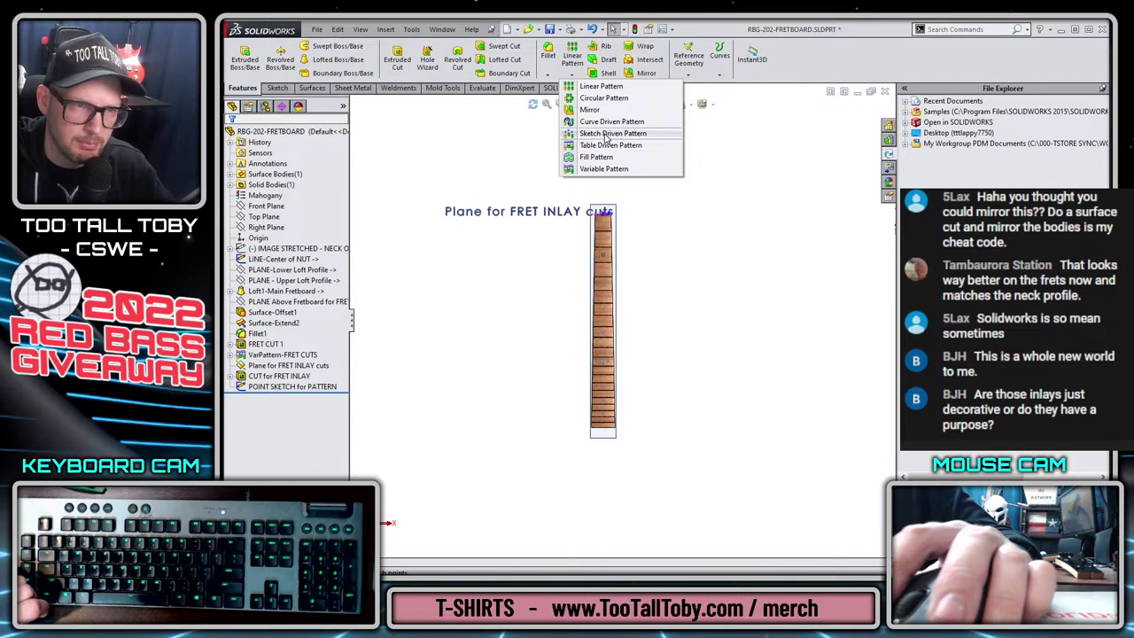
Start a Sketch Driven Pattern using POINT SKETCH for PATTERN with a selected reference point.
{"action": "left_click", "coordinate": [608, 134]}
{"action": "scroll", "coordinate": [747, 228], "scroll_direction": "down", "scroll_amount": 10}
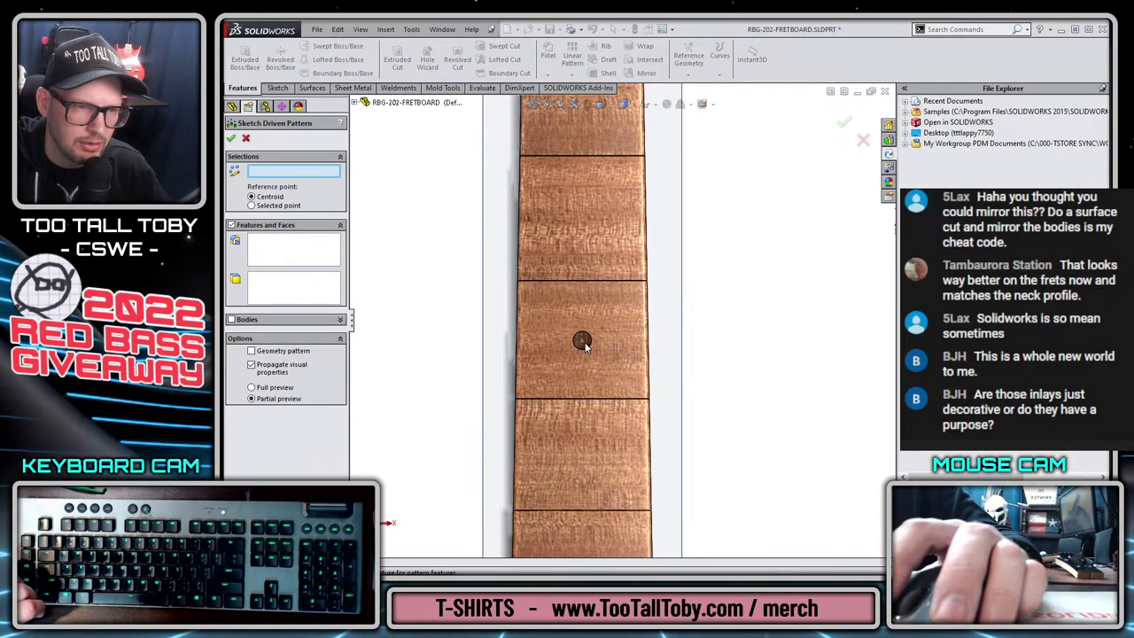
{"action": "left_click", "coordinate": [583, 342]}
{"action": "key", "text": "f"}
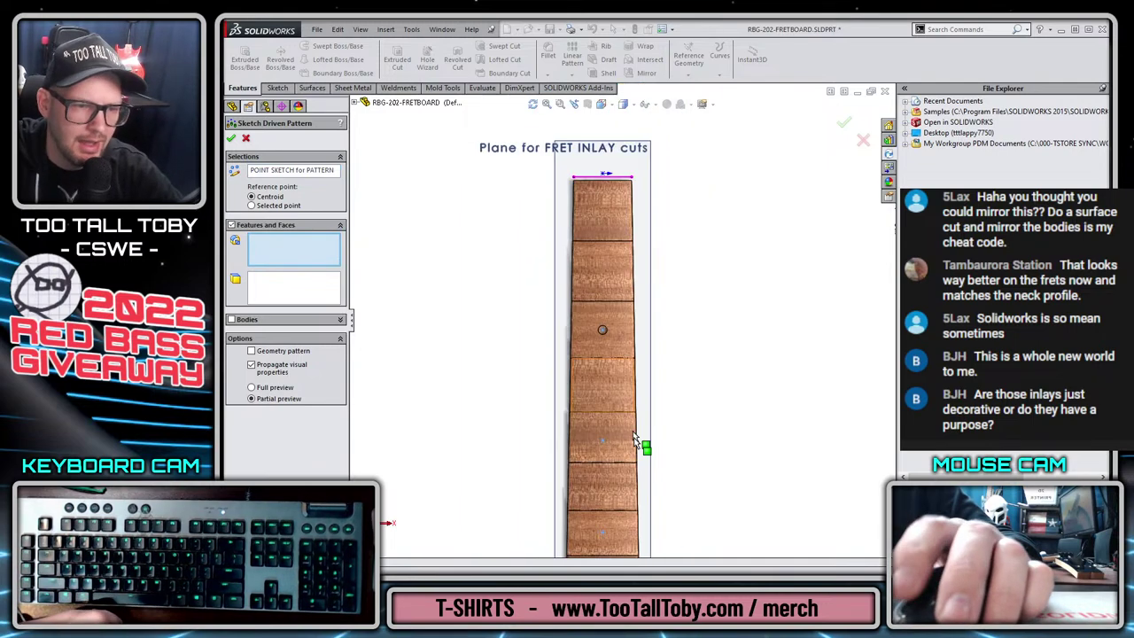
{"action": "left_click", "coordinate": [314, 175]}
{"action": "left_click", "coordinate": [263, 249]}
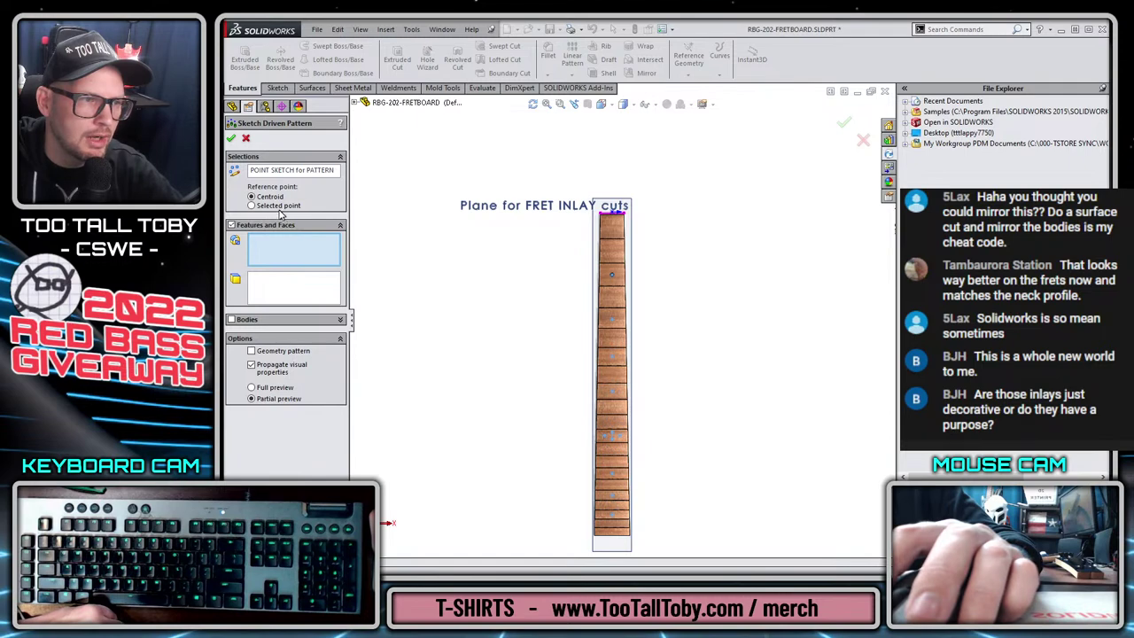
{"action": "left_click", "coordinate": [265, 206]}
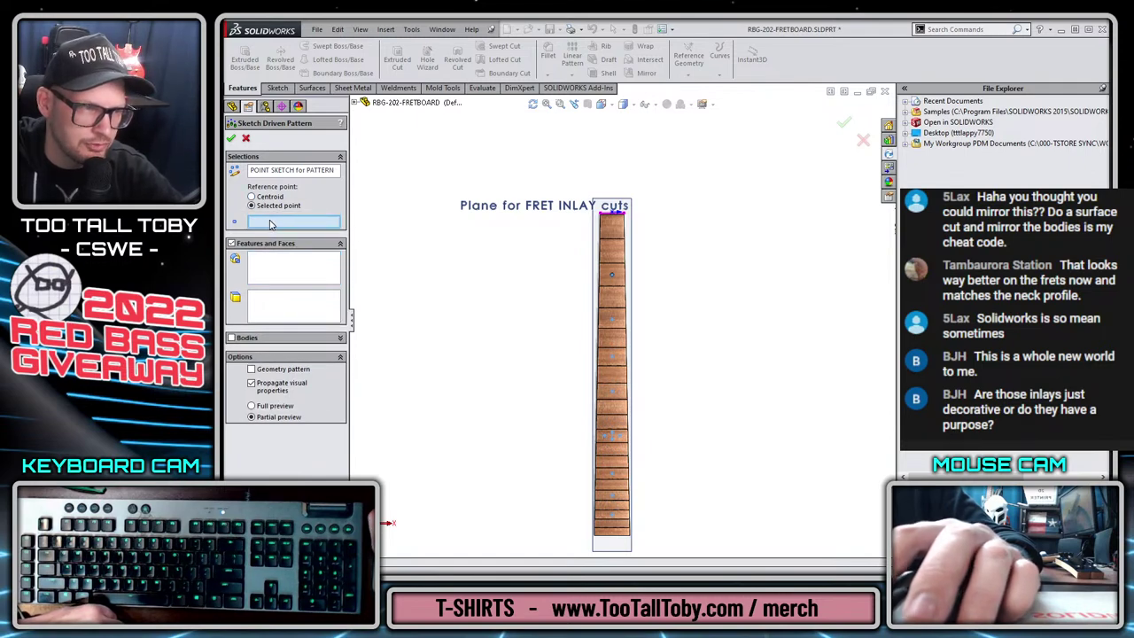
{"action": "scroll", "coordinate": [583, 311], "scroll_direction": "down", "scroll_amount": 10}
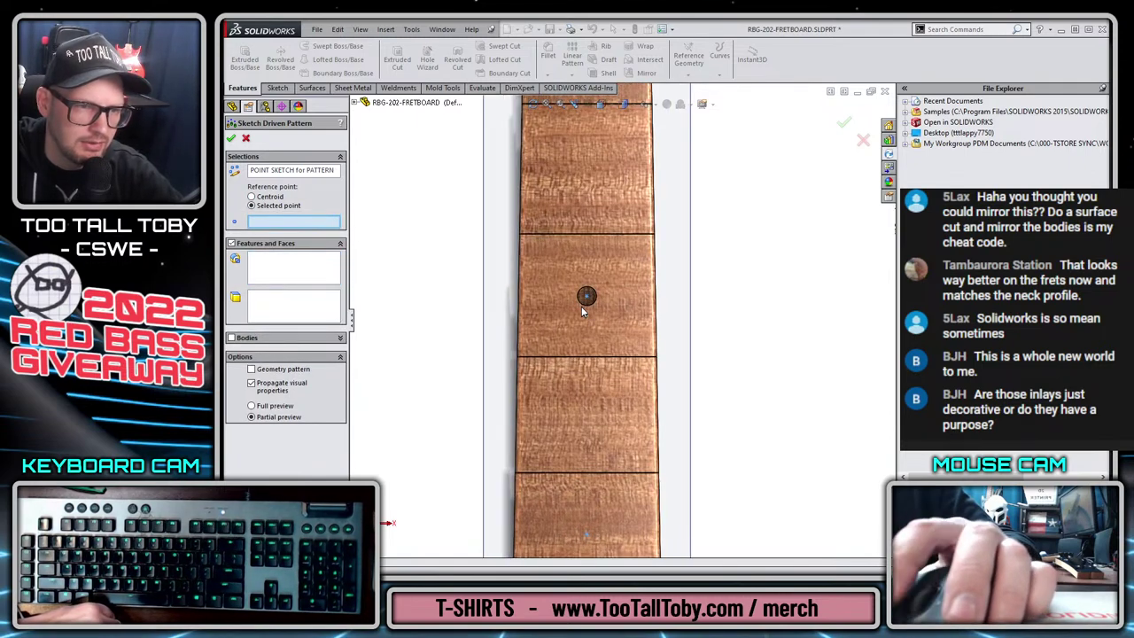
{"action": "scroll", "coordinate": [589, 299], "scroll_direction": "up", "scroll_amount": 3}
{"action": "scroll", "coordinate": [605, 330], "scroll_direction": "down", "scroll_amount": 2}
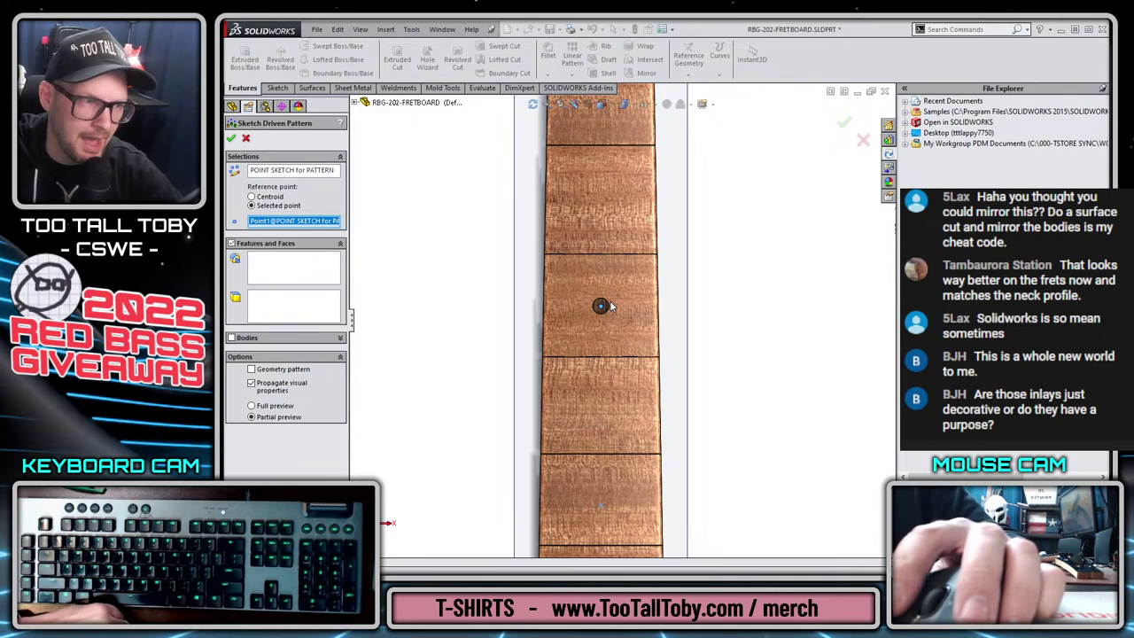
Add CUT for FRET INLAY as the patterned feature and accept Sketch-Pattern1.
{"action": "left_click", "coordinate": [299, 269]}
{"action": "scroll", "coordinate": [647, 328], "scroll_direction": "down", "scroll_amount": 3}
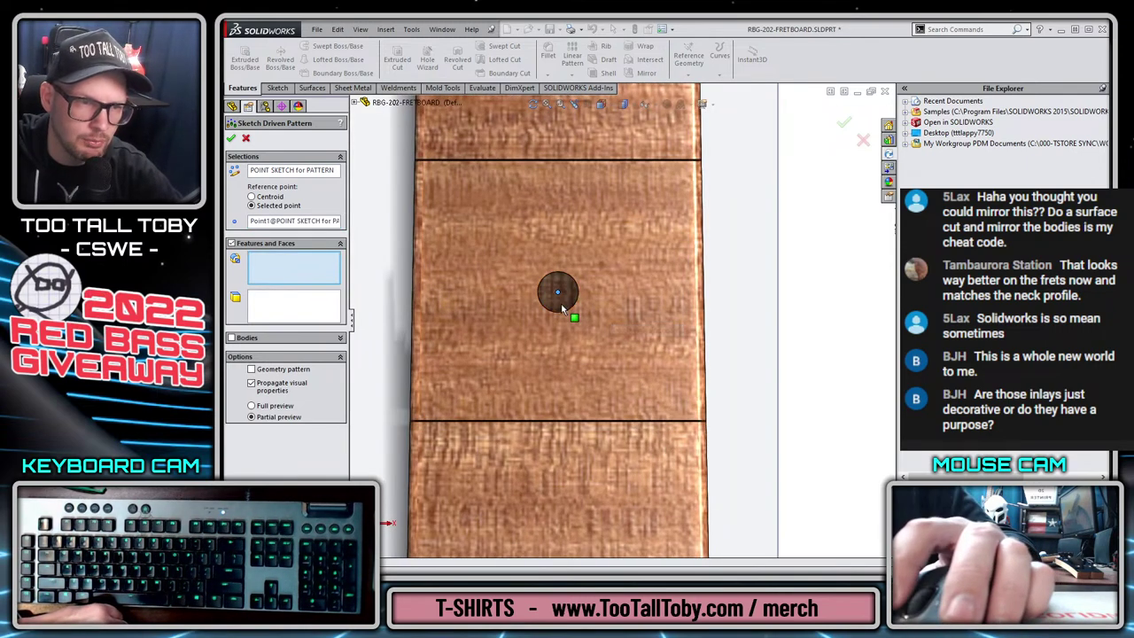
{"action": "left_click", "coordinate": [563, 317]}
{"action": "scroll", "coordinate": [603, 455], "scroll_direction": "up", "scroll_amount": 5}
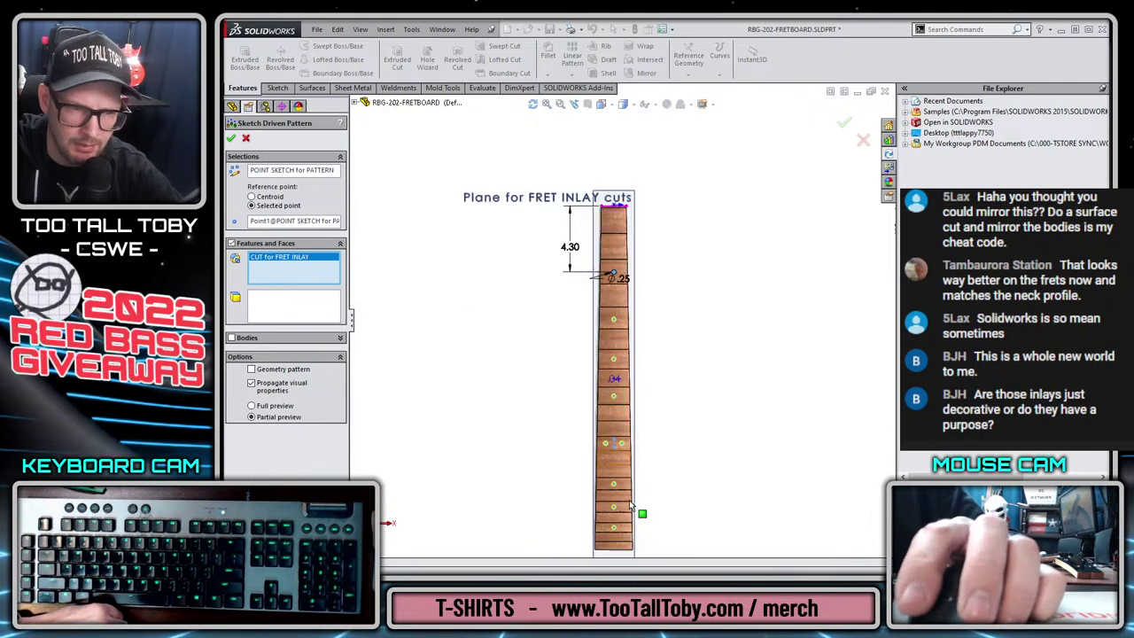
{"action": "scroll", "coordinate": [625, 510], "scroll_direction": "down", "scroll_amount": 2}
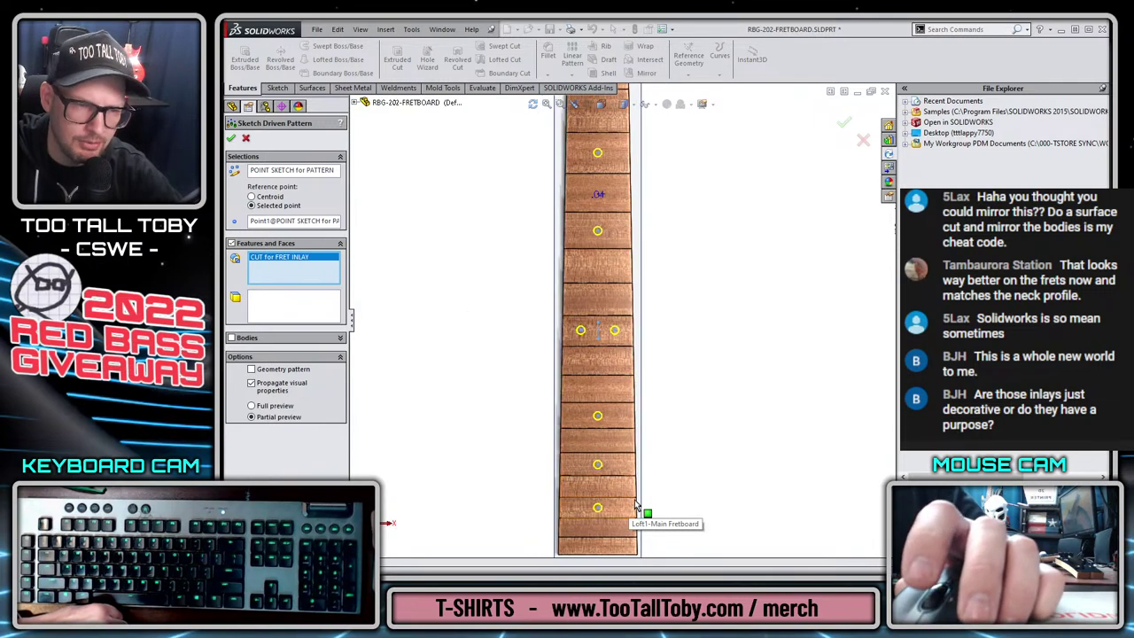
{"action": "left_click", "coordinate": [844, 126]}
{"action": "scroll", "coordinate": [656, 394], "scroll_direction": "up", "scroll_amount": 2}
Rename Sketch-Pattern1 to 'SKETCH PATTERN - FRET INLAYS'.
{"action": "mouse_move", "coordinate": [653, 390]}
{"action": "middle_mouse_down"}
{"action": "mouse_move", "coordinate": [691, 308]}
{"action": "mouse_move", "coordinate": [671, 253]}
{"action": "mouse_move", "coordinate": [620, 283]}
{"action": "middle_mouse_up"}
{"action": "scroll", "coordinate": [585, 297], "scroll_direction": "down", "scroll_amount": 2}
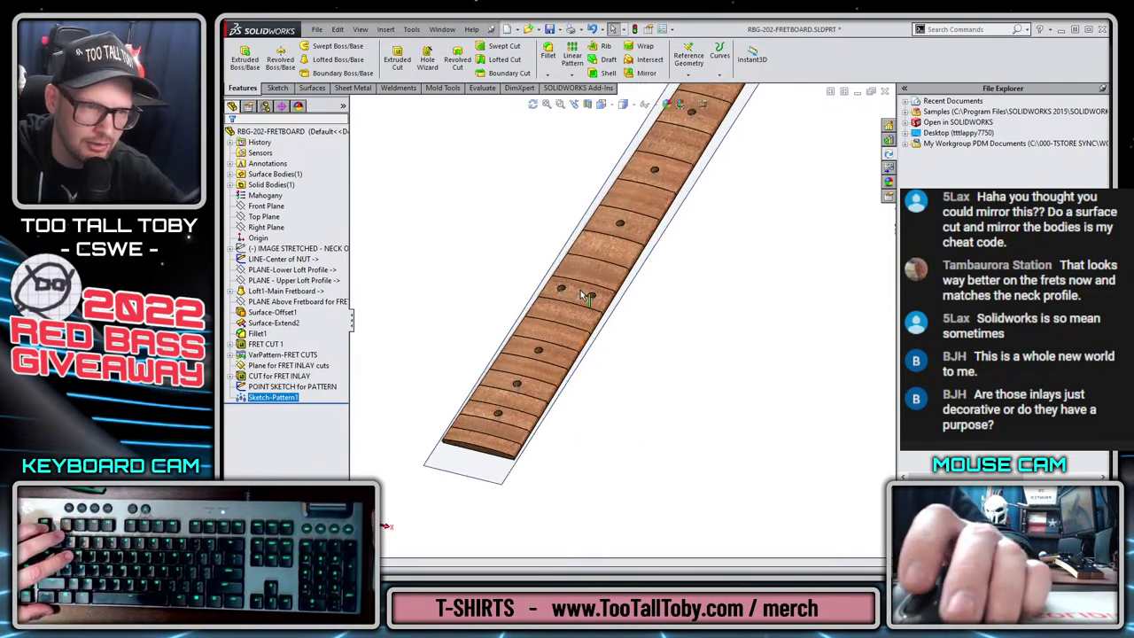
{"action": "scroll", "coordinate": [585, 297], "scroll_direction": "down", "scroll_amount": 2}
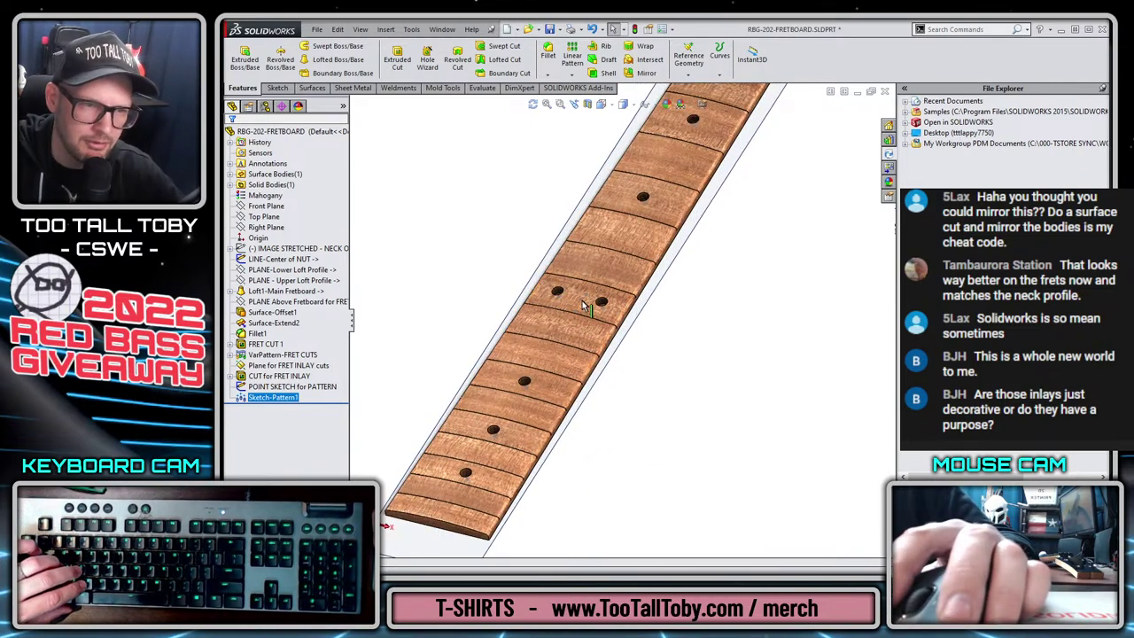
{"action": "left_click", "coordinate": [585, 306]}
{"action": "left_click", "coordinate": [272, 399]}
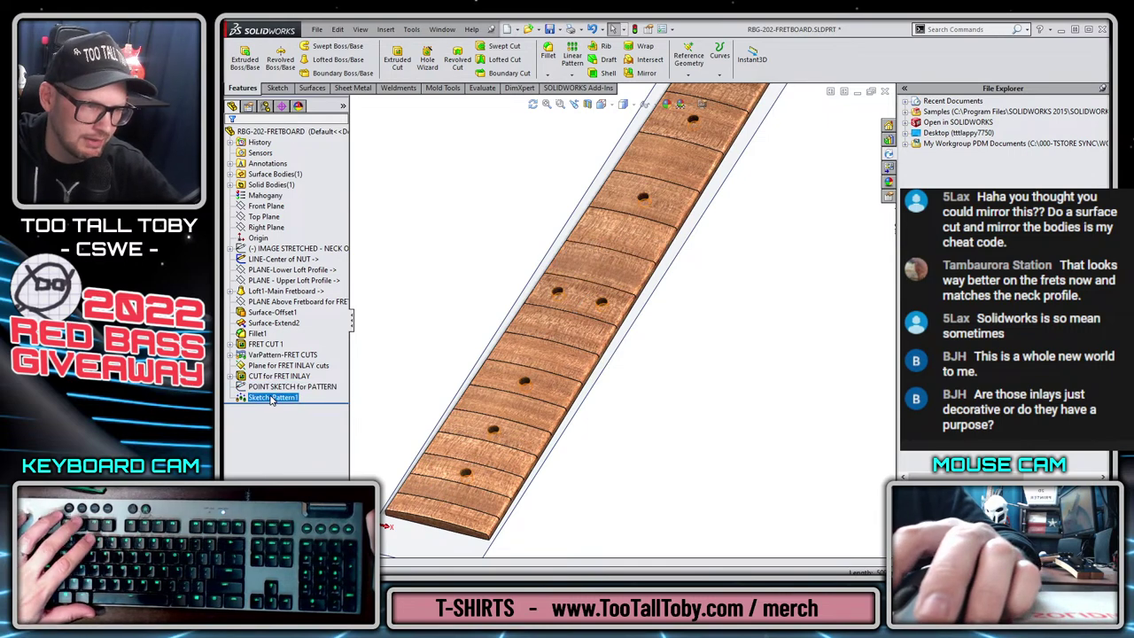
{"action": "left_click", "coordinate": [272, 399]}
{"action": "type", "text": "SKETCH PA"}
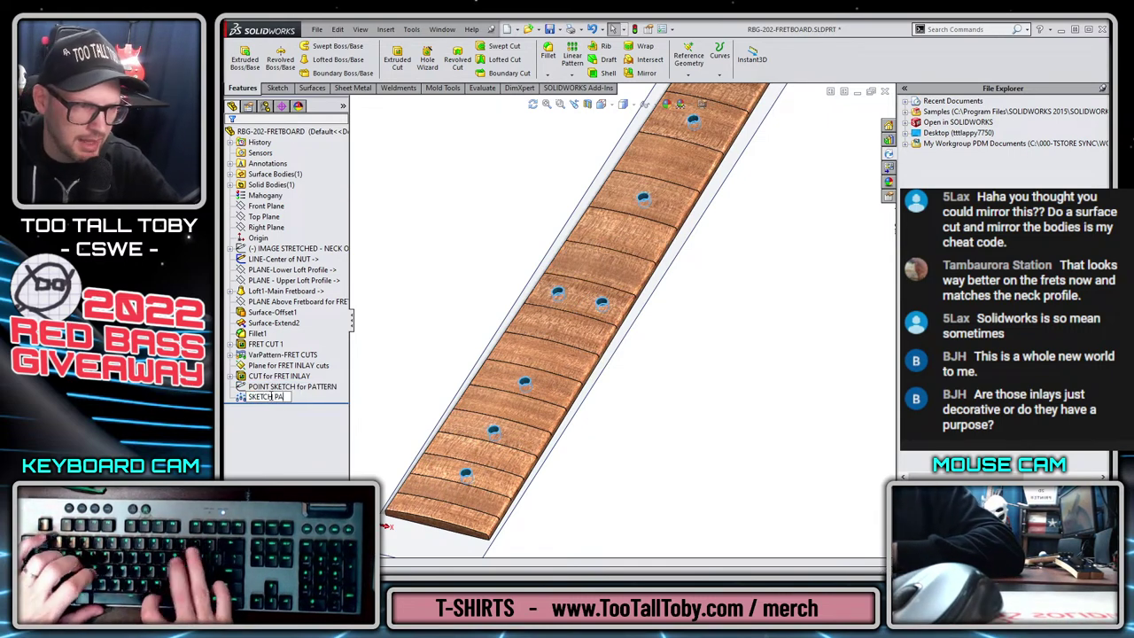
{"action": "type", "text": "TTERN - FRET INLA"}
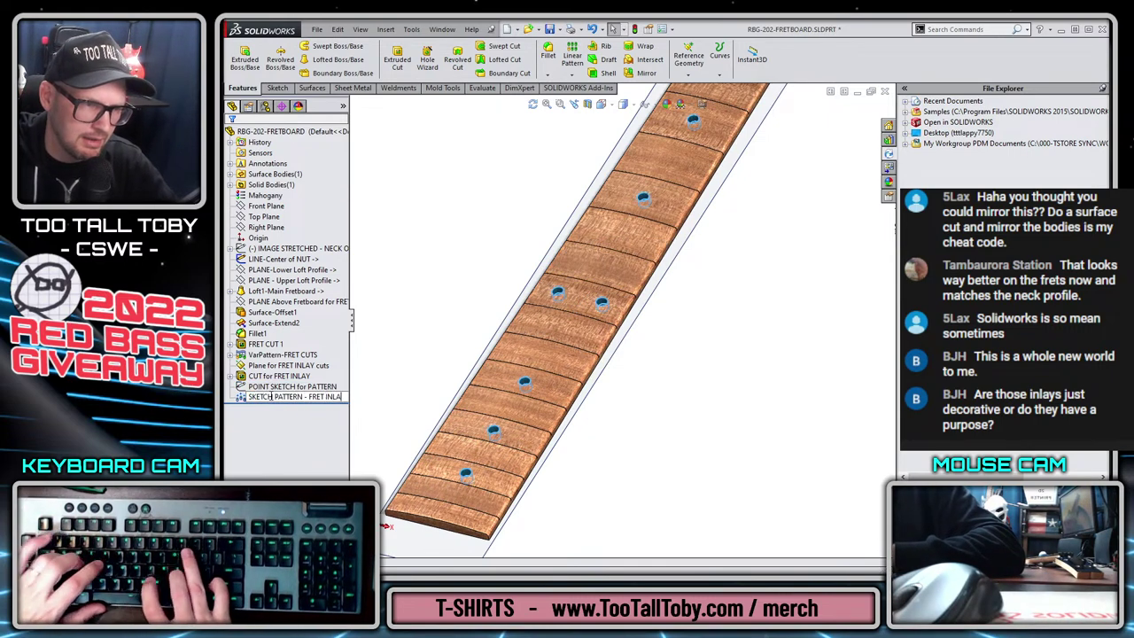
{"action": "type", "text": "YS"}
{"action": "key", "text": "Return"}
Hide the FRET INLAY cut plane and view the fretboard face Normal To.
{"action": "scroll", "coordinate": [618, 255], "scroll_direction": "up", "scroll_amount": 2}
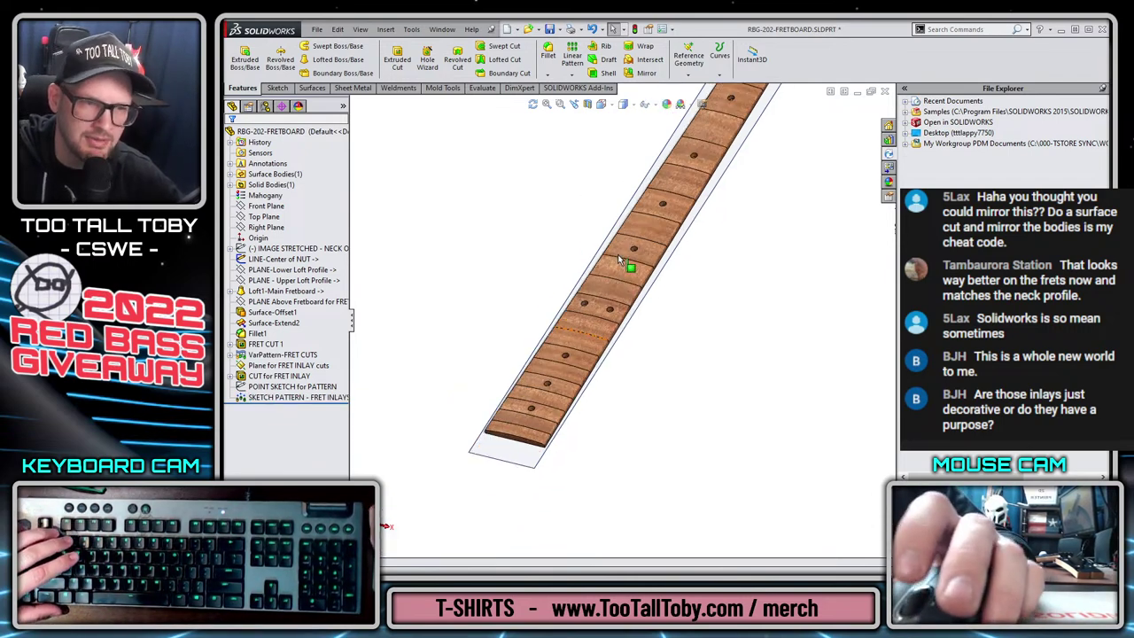
{"action": "scroll", "coordinate": [617, 254], "scroll_direction": "up", "scroll_amount": 2}
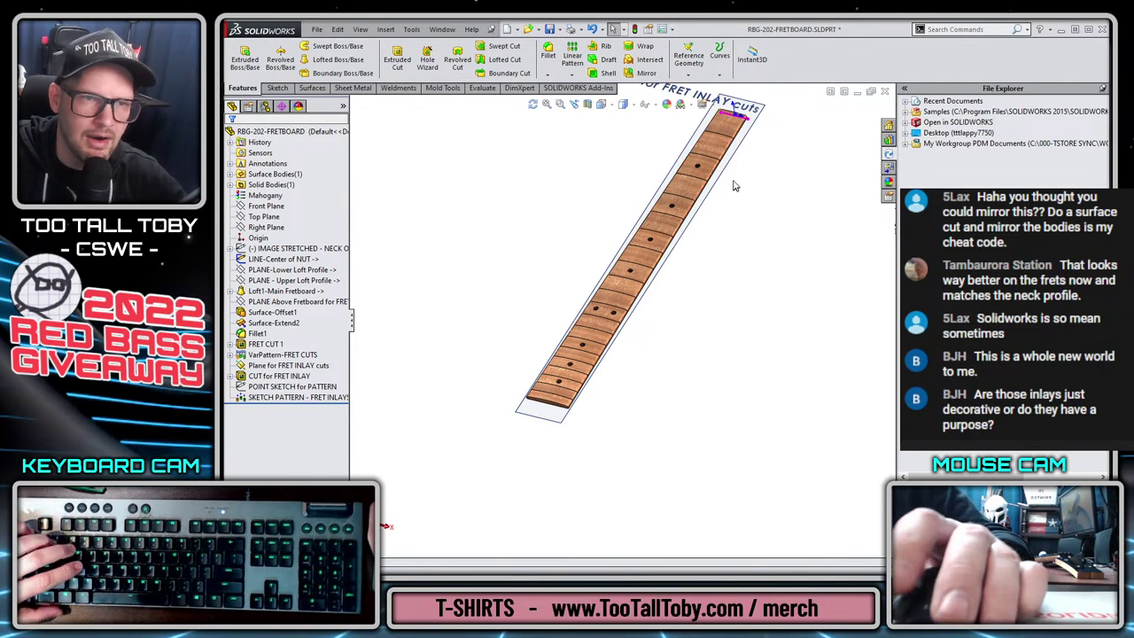
{"action": "middle_click_drag", "start_coordinate": [734, 186], "coordinate": [678, 266], "text": "ctrl"}
{"action": "left_click", "coordinate": [687, 219]}
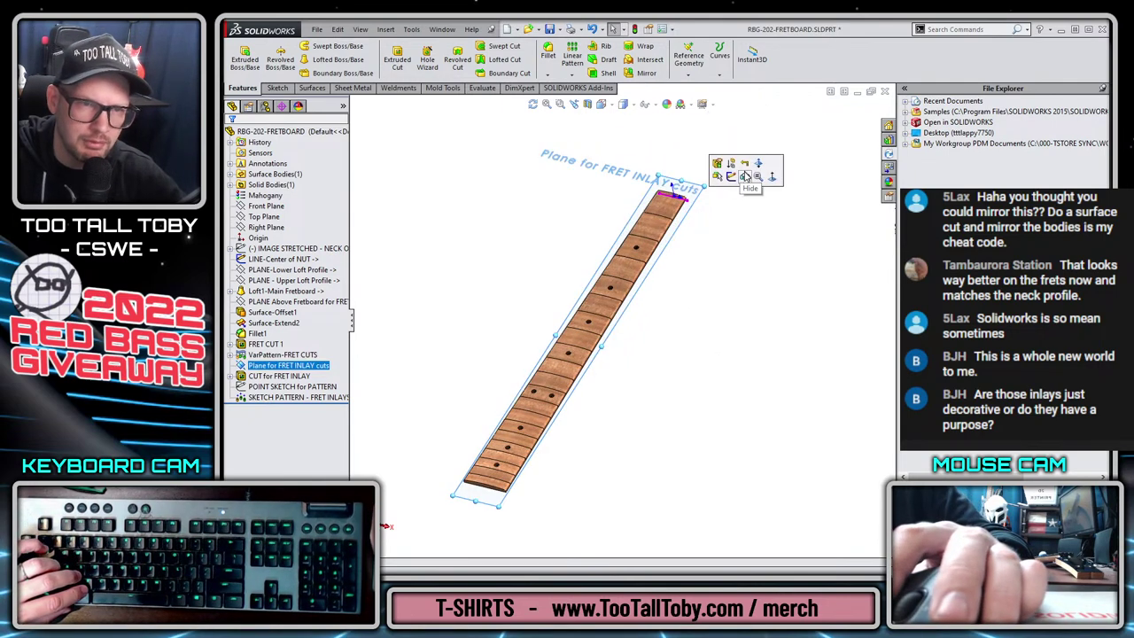
{"action": "left_click", "coordinate": [745, 176]}
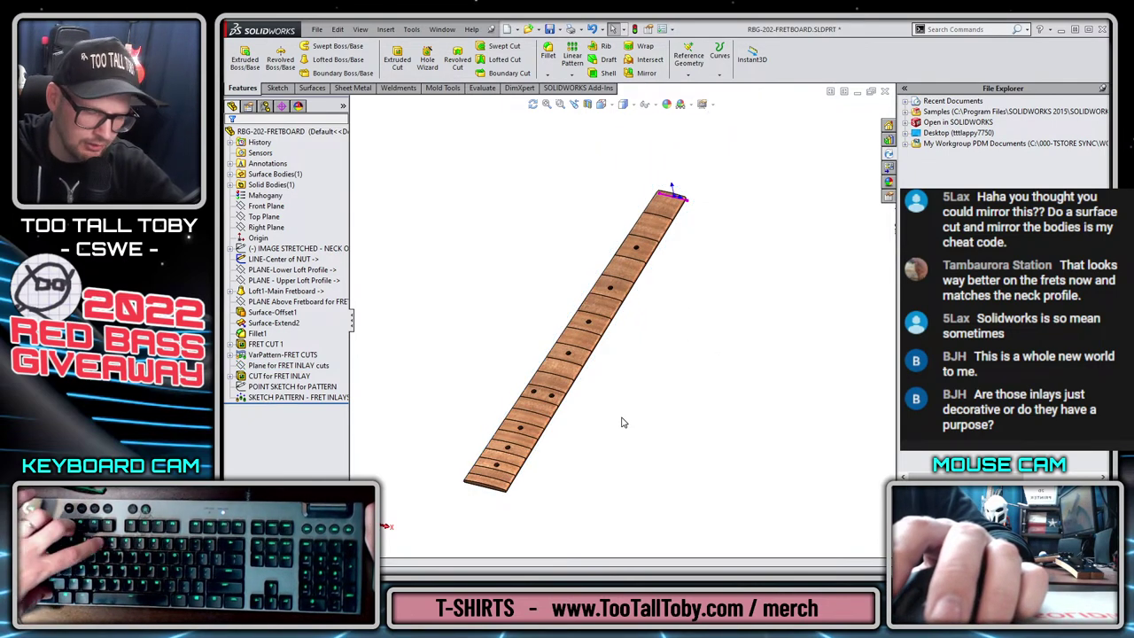
{"action": "key", "text": "ctrl+1"}
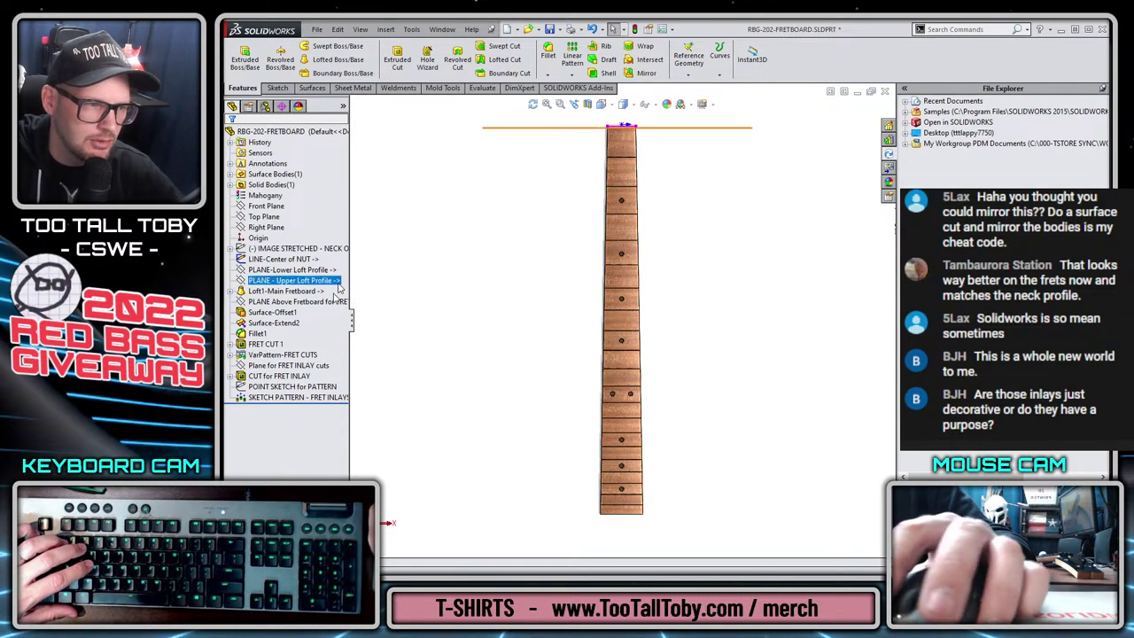
Expand Loft1-Main Fretboard and select Top Plane to sketch on.
{"action": "left_click", "coordinate": [241, 259]}
{"action": "key", "text": "Escape"}
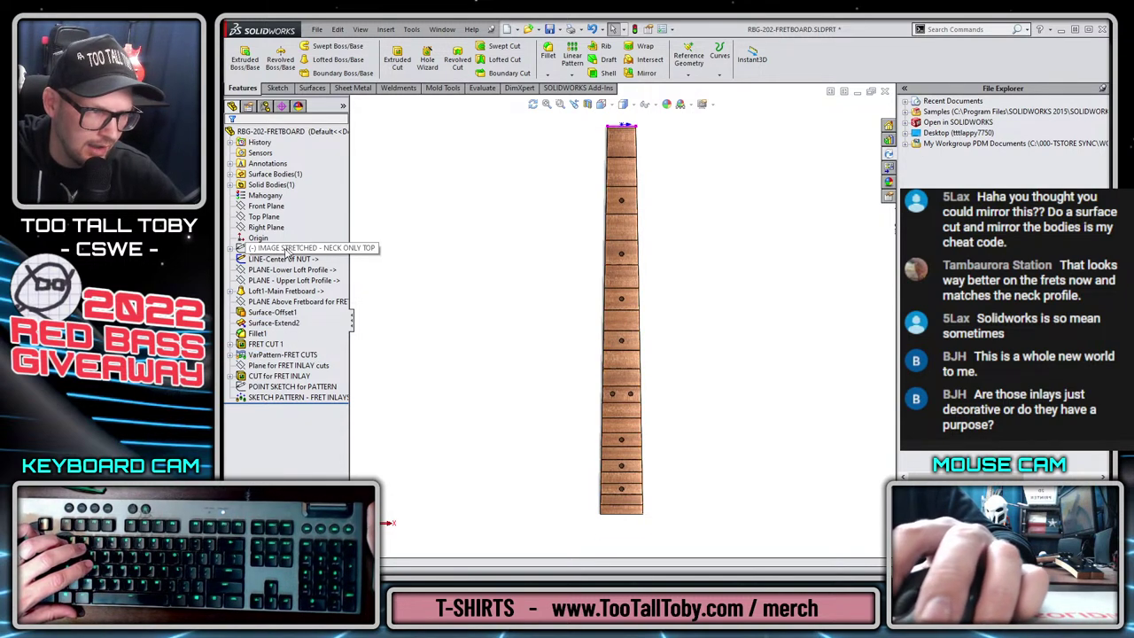
{"action": "left_click", "coordinate": [230, 292]}
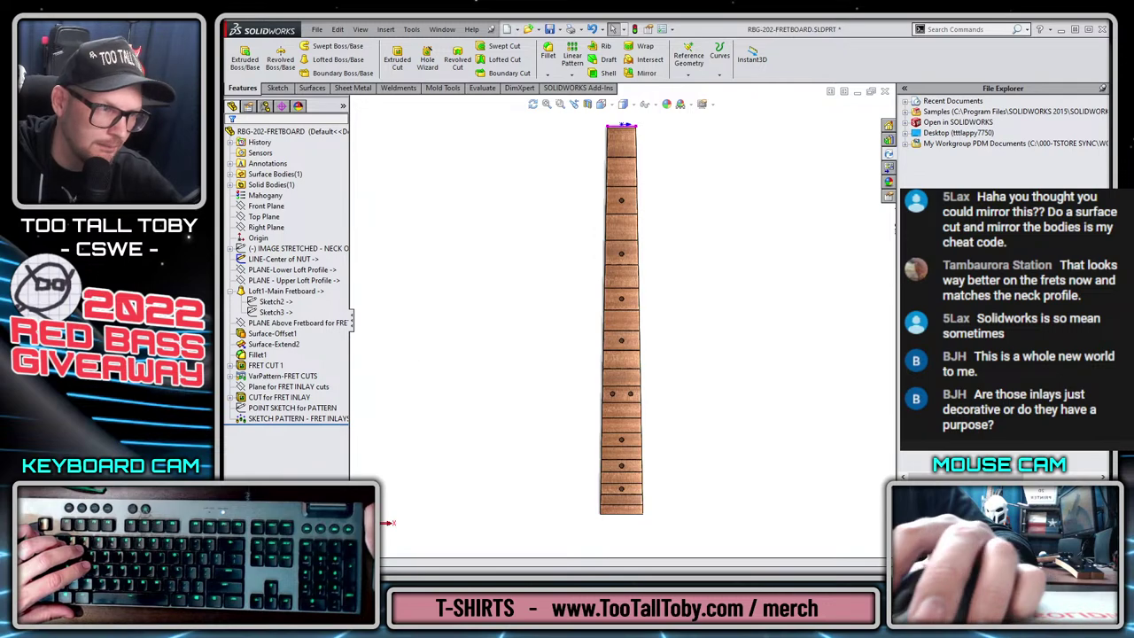
{"action": "left_click", "coordinate": [271, 217]}
Start a sketch on Top Plane and convert the fretboard edge into a sketch line.
{"action": "left_click", "coordinate": [257, 202]}
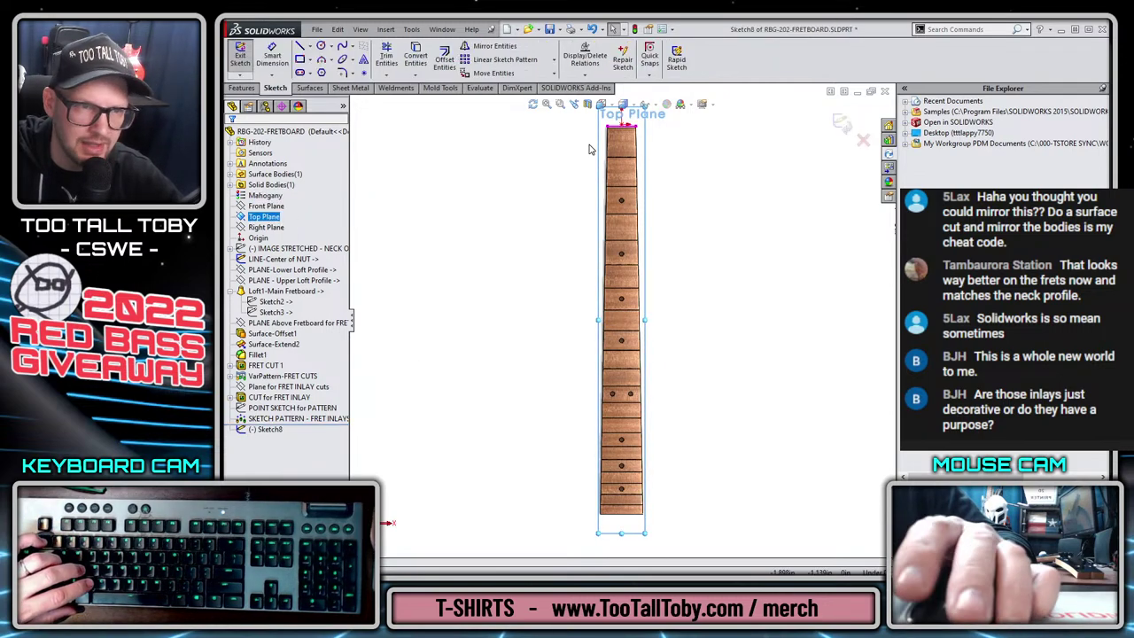
{"action": "key", "text": "s"}
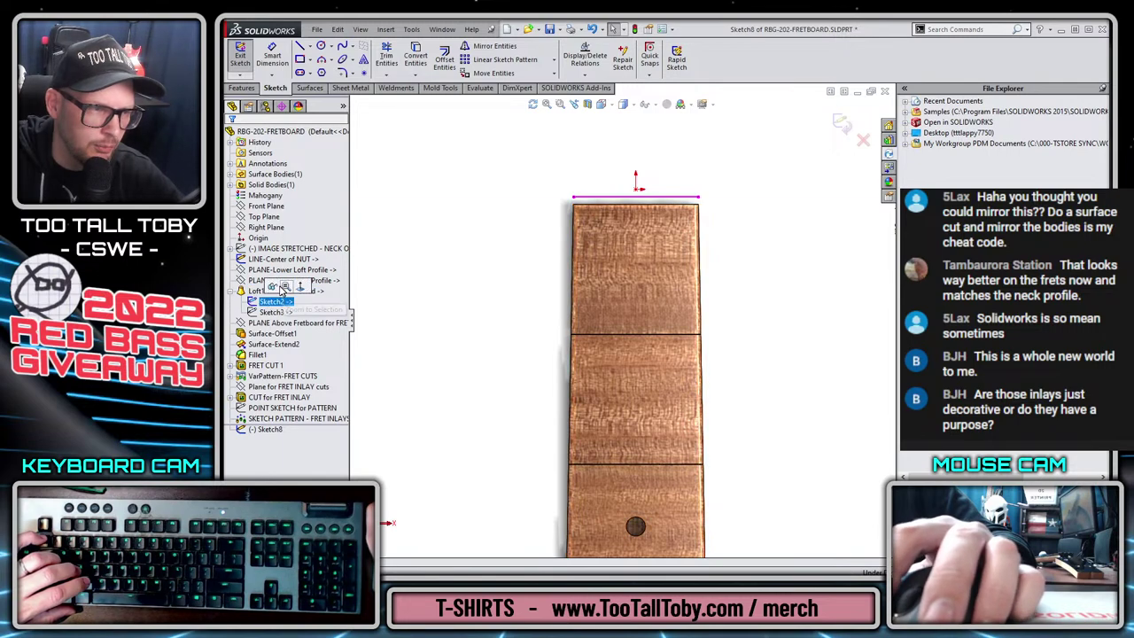
{"action": "scroll", "coordinate": [545, 262], "scroll_direction": "down", "scroll_amount": 6}
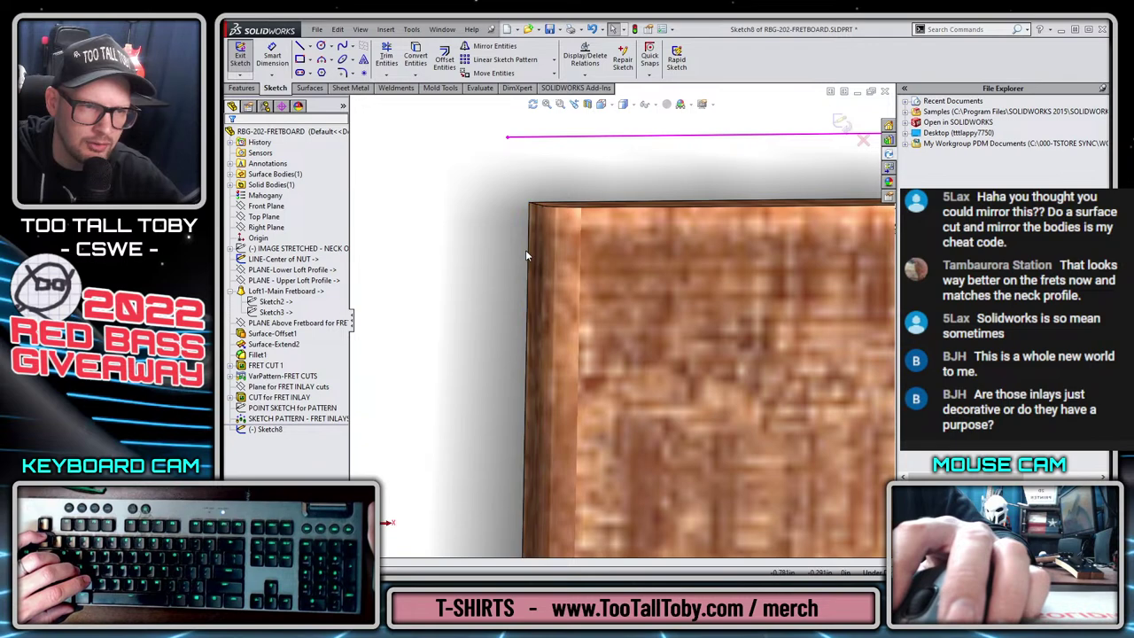
{"action": "scroll", "coordinate": [529, 258], "scroll_direction": "up", "scroll_amount": 6}
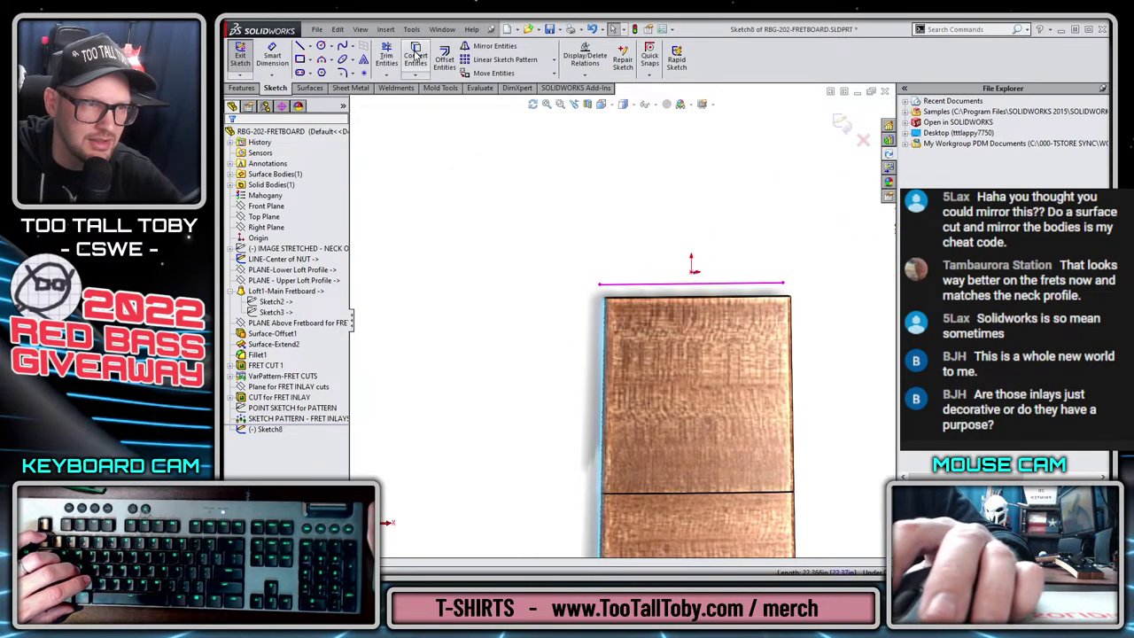
{"action": "left_click", "coordinate": [415, 55]}
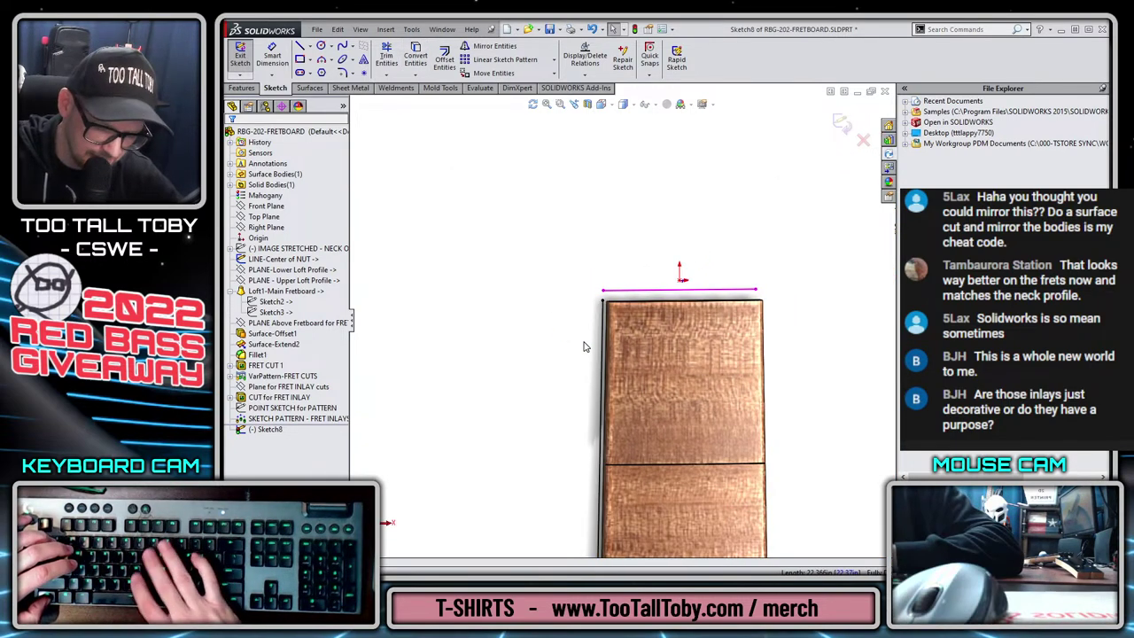
{"action": "key", "text": "f"}
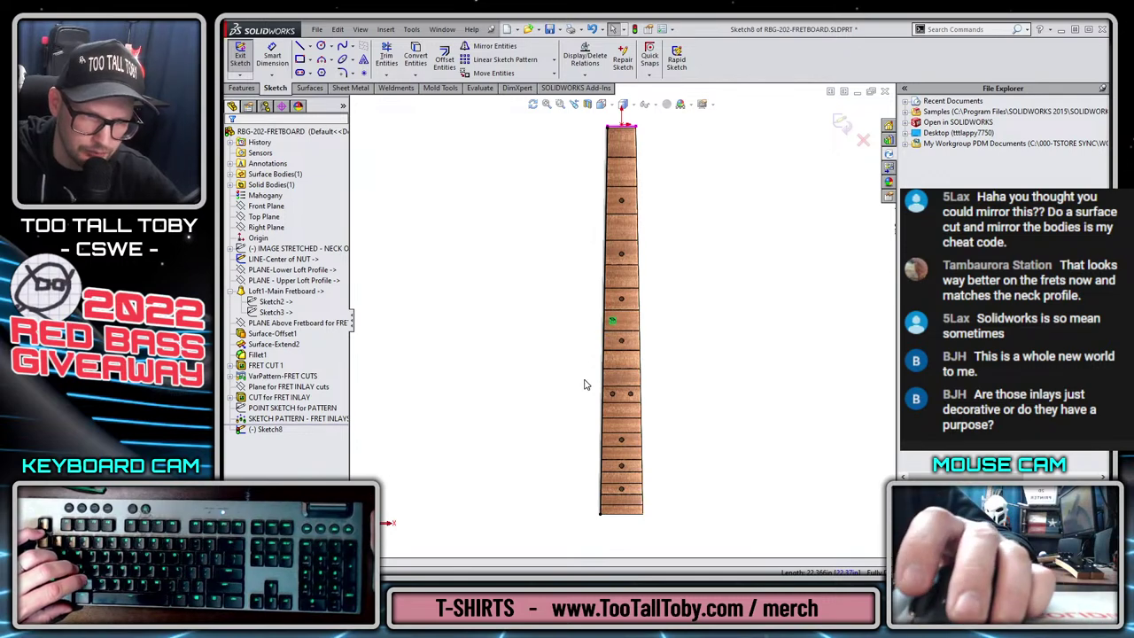
Inspect the fretboard in perspective, then exit and discard the unfinished Sketch8.
{"action": "middle_click_drag", "start_coordinate": [584, 385], "coordinate": [598, 405]}
{"action": "scroll", "coordinate": [585, 399], "scroll_direction": "down", "scroll_amount": 8}
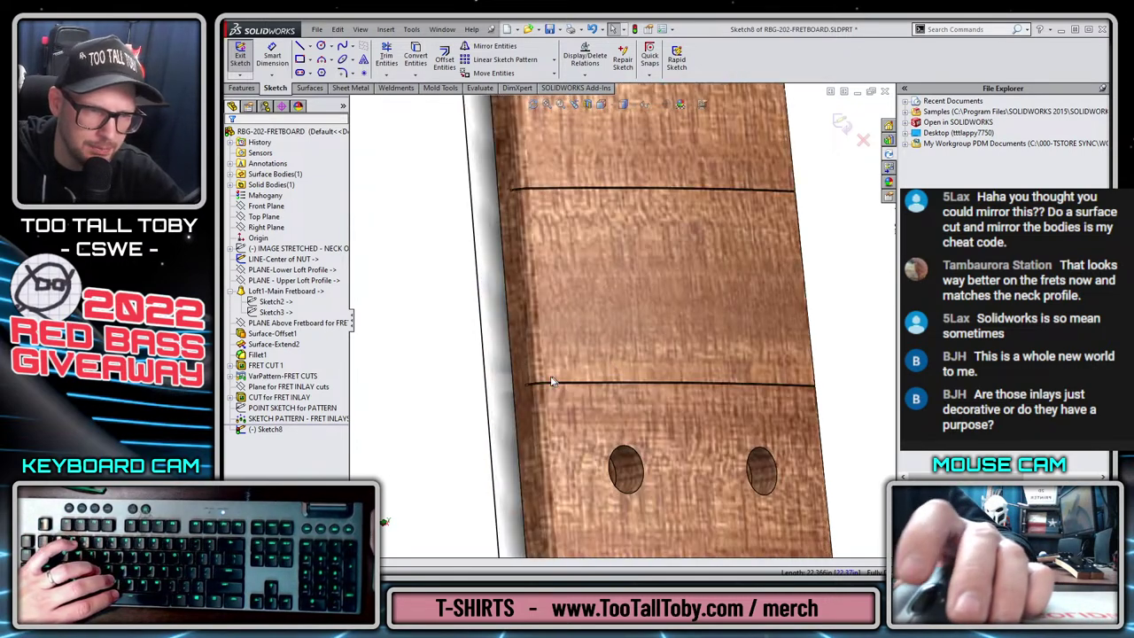
{"action": "scroll", "coordinate": [541, 395], "scroll_direction": "up", "scroll_amount": 8}
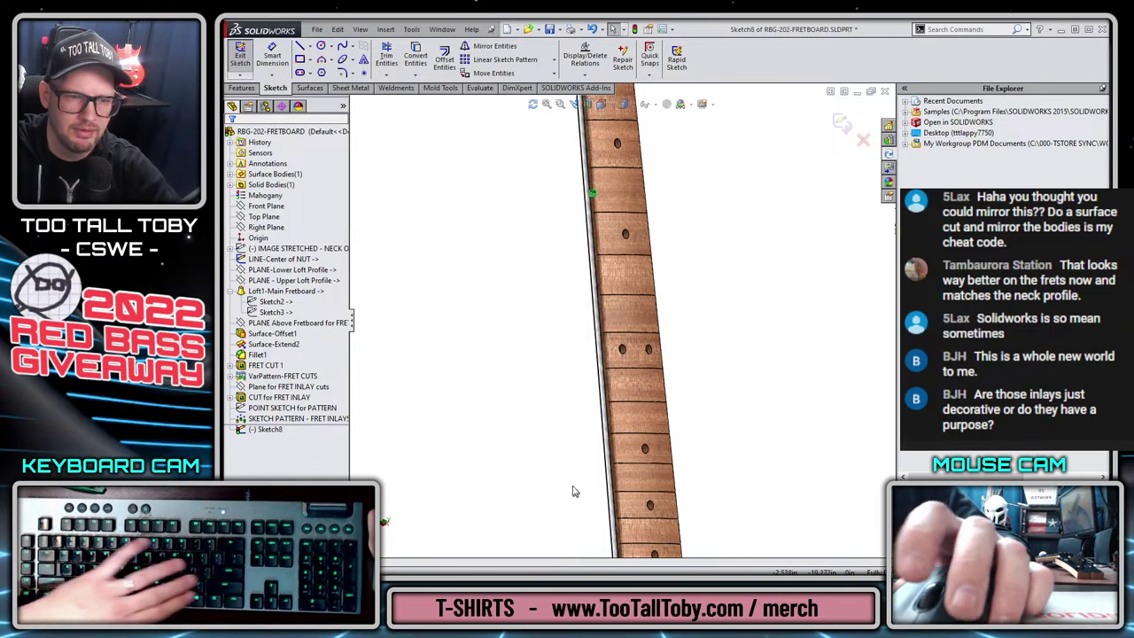
{"action": "scroll", "coordinate": [576, 487], "scroll_direction": "up", "scroll_amount": 3}
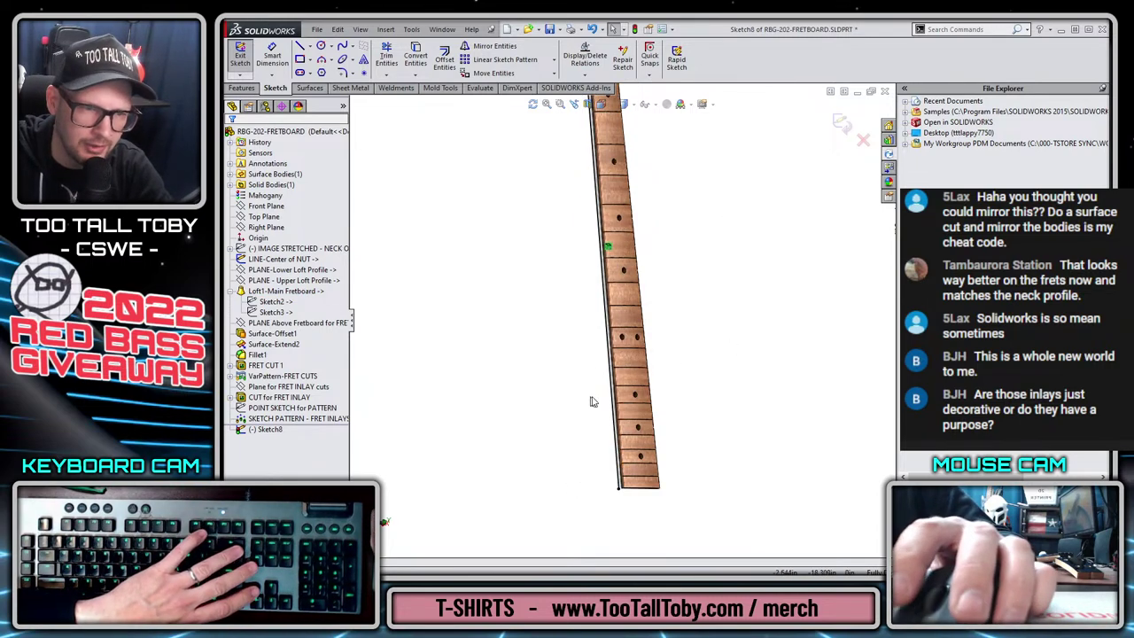
{"action": "left_click", "coordinate": [634, 365]}
{"action": "key", "text": "Escape"}
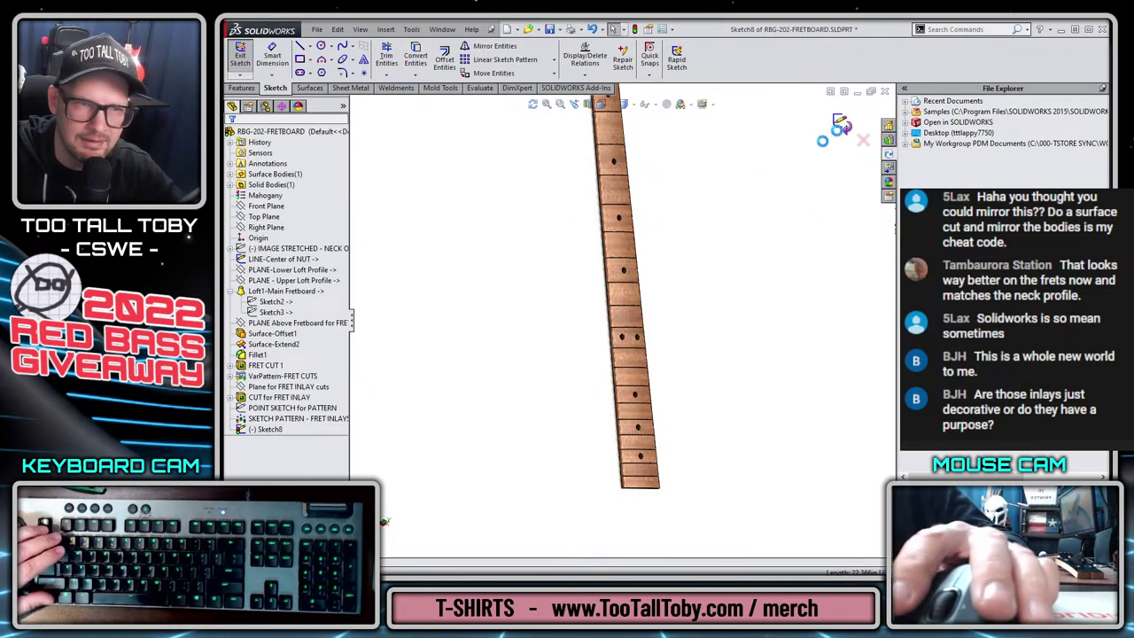
{"action": "left_click", "coordinate": [841, 125]}
{"action": "scroll", "coordinate": [621, 204], "scroll_direction": "down", "scroll_amount": 5}
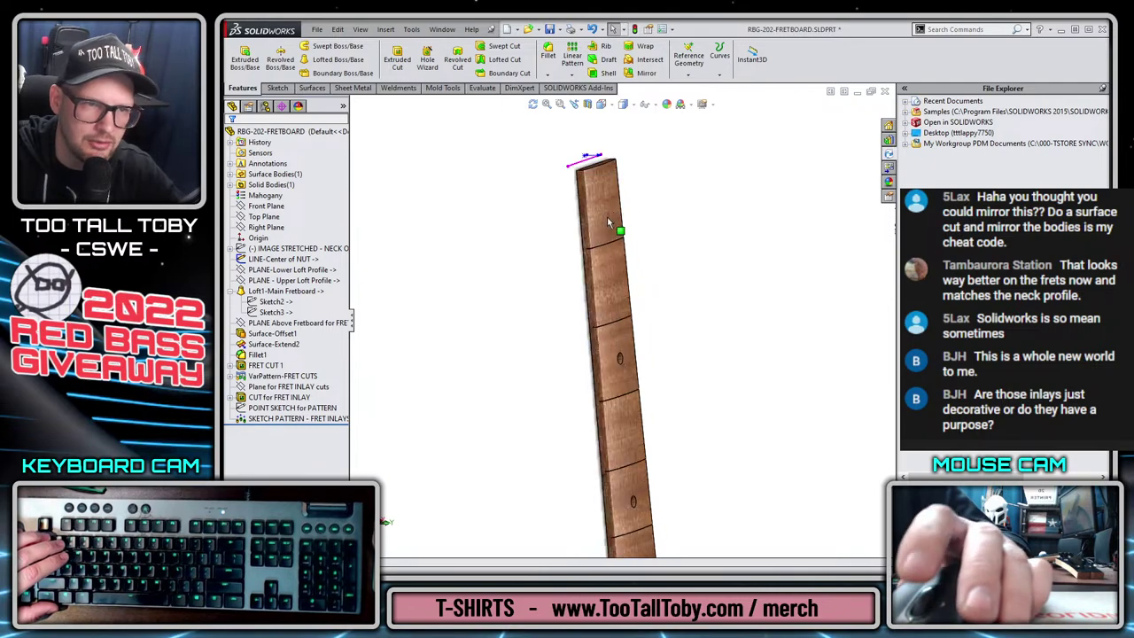
Start a sketch on the fretboard side face and show the POINT SKETCH for PATTERN.
{"action": "scroll", "coordinate": [608, 221], "scroll_direction": "down", "scroll_amount": 2}
{"action": "left_click", "coordinate": [592, 454]}
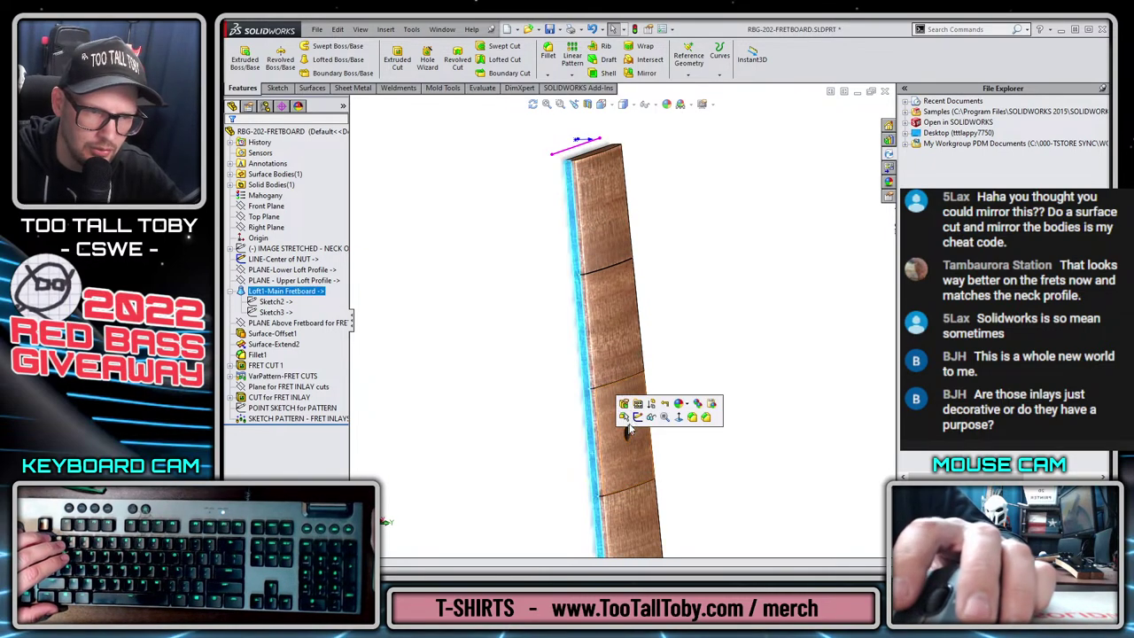
{"action": "left_click", "coordinate": [651, 409]}
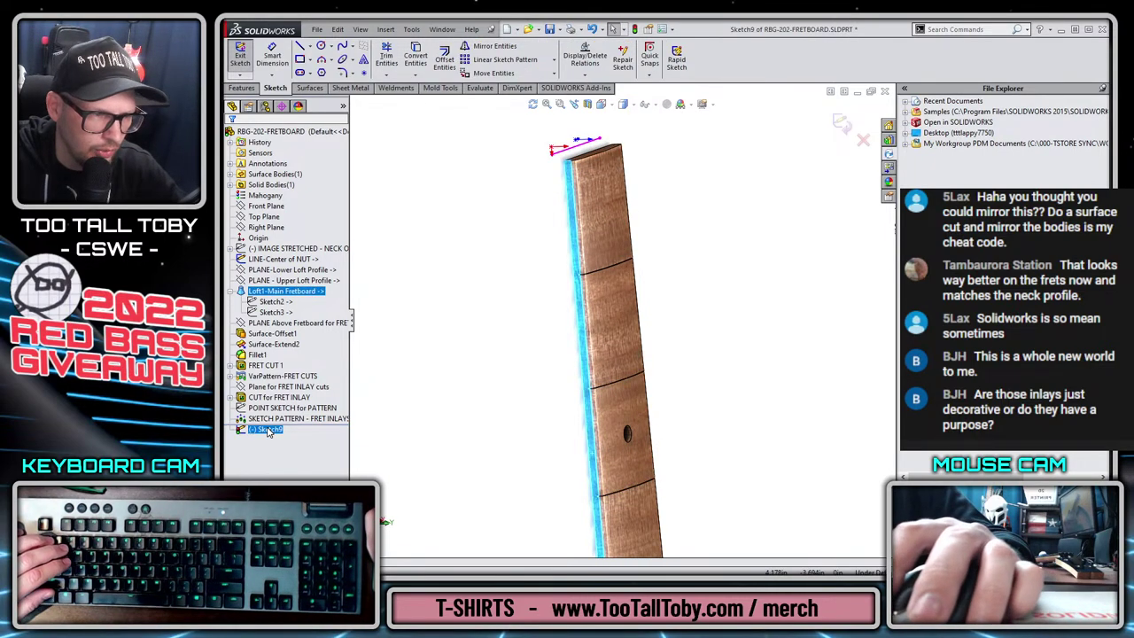
{"action": "right_click", "coordinate": [287, 409]}
{"action": "left_click", "coordinate": [278, 398]}
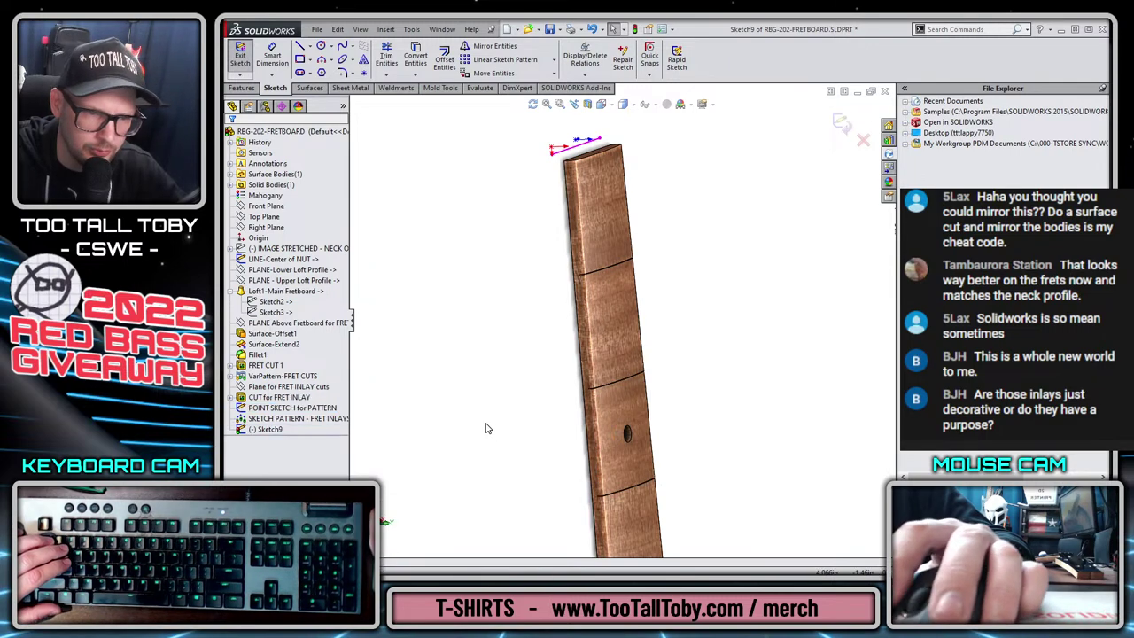
{"action": "scroll", "coordinate": [595, 487], "scroll_direction": "up", "scroll_amount": 5}
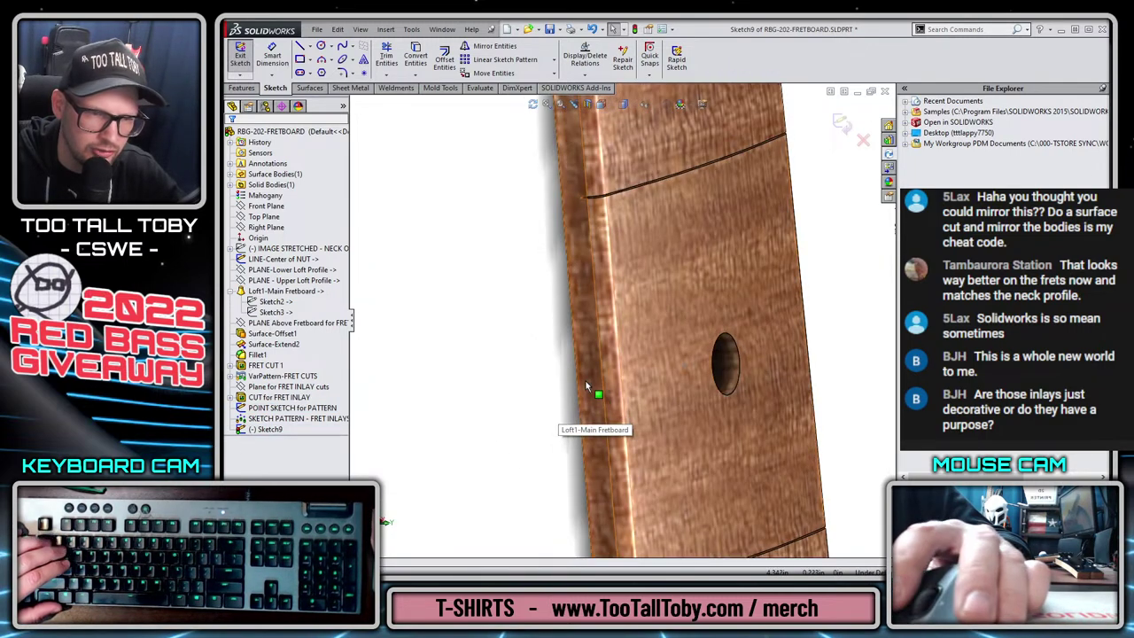
{"action": "left_click", "coordinate": [585, 380]}
Orient the view to the side face and show the inlay cut plane for reference.
{"action": "middle_click_drag", "start_coordinate": [591, 409], "coordinate": [623, 365]}
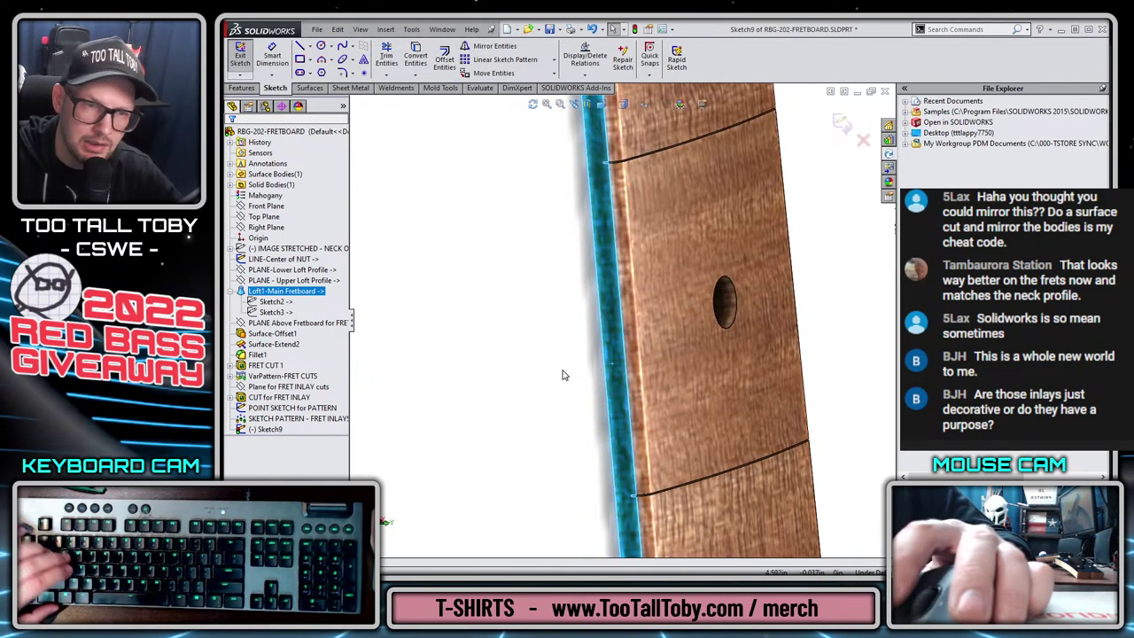
{"action": "key", "text": "ctrl+8"}
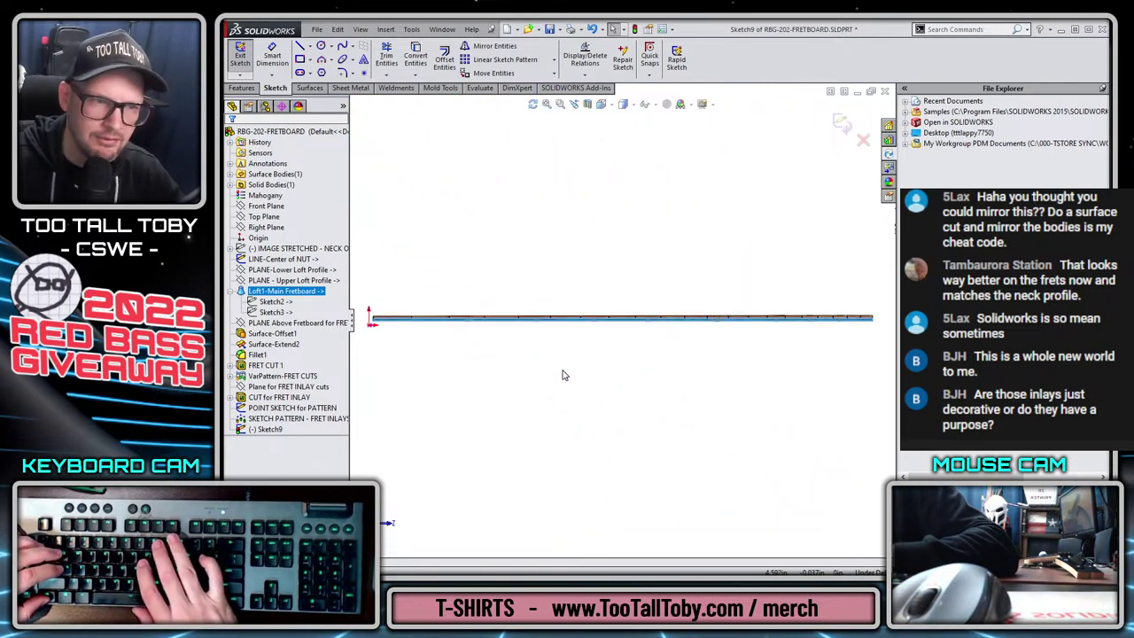
{"action": "scroll", "coordinate": [489, 324], "scroll_direction": "up", "scroll_amount": 4}
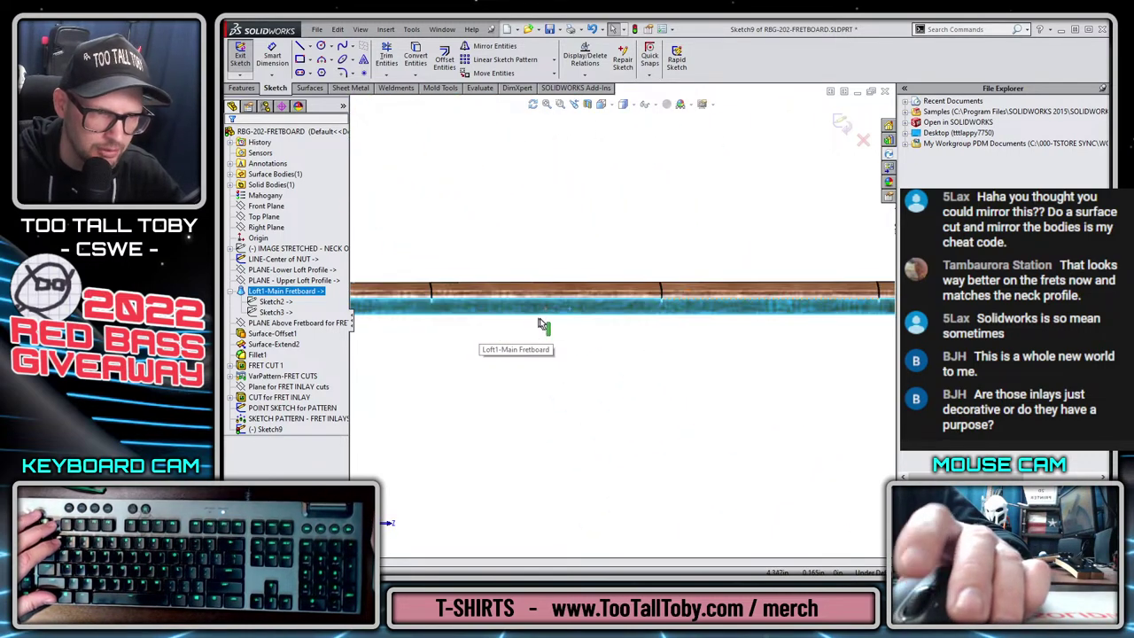
{"action": "middle_click_drag", "start_coordinate": [542, 324], "coordinate": [579, 304]}
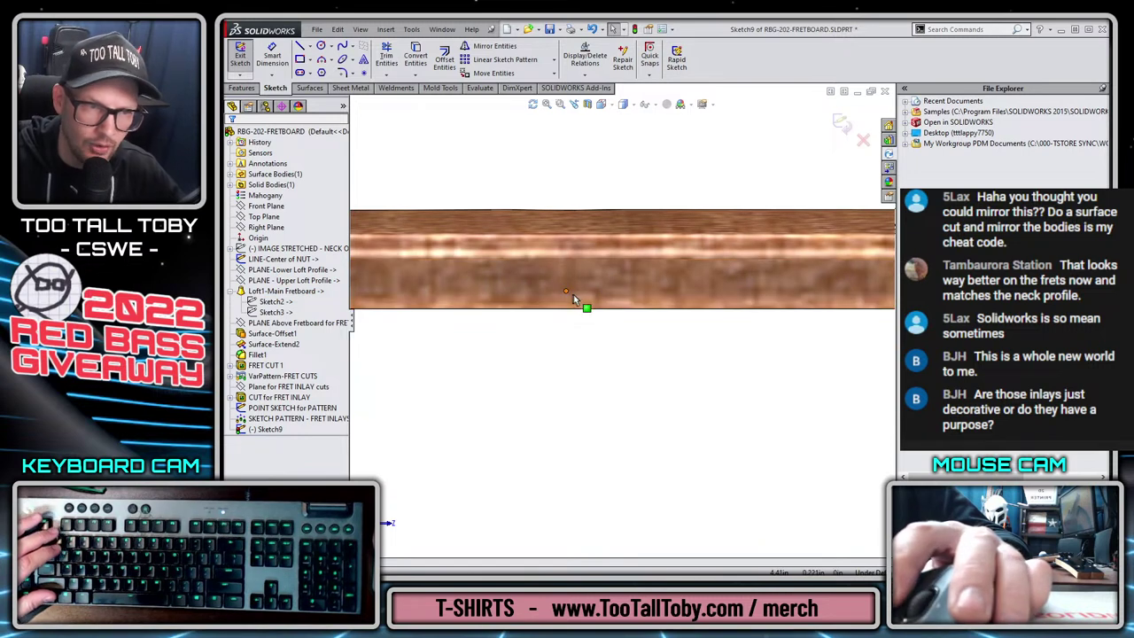
{"action": "left_click", "coordinate": [565, 292]}
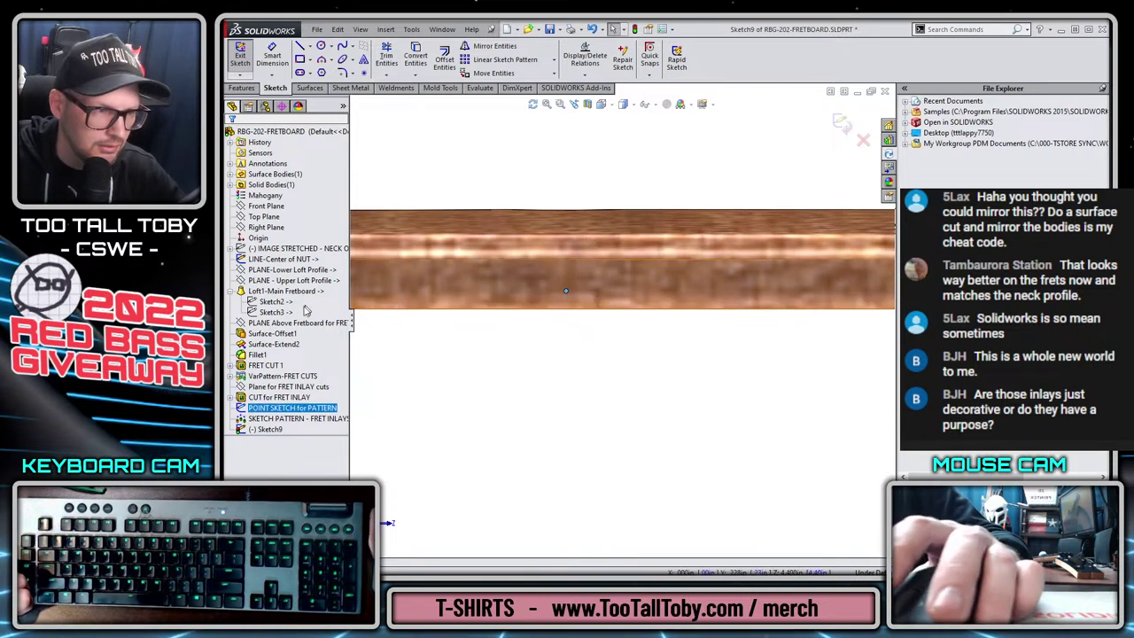
{"action": "left_click", "coordinate": [281, 398]}
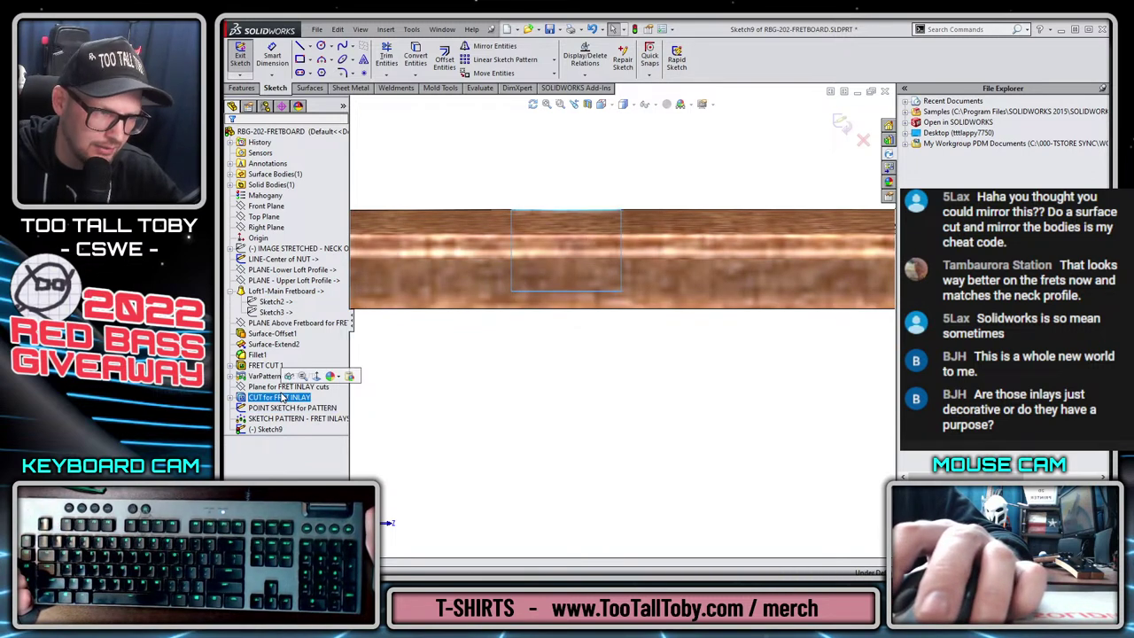
{"action": "left_click", "coordinate": [289, 388]}
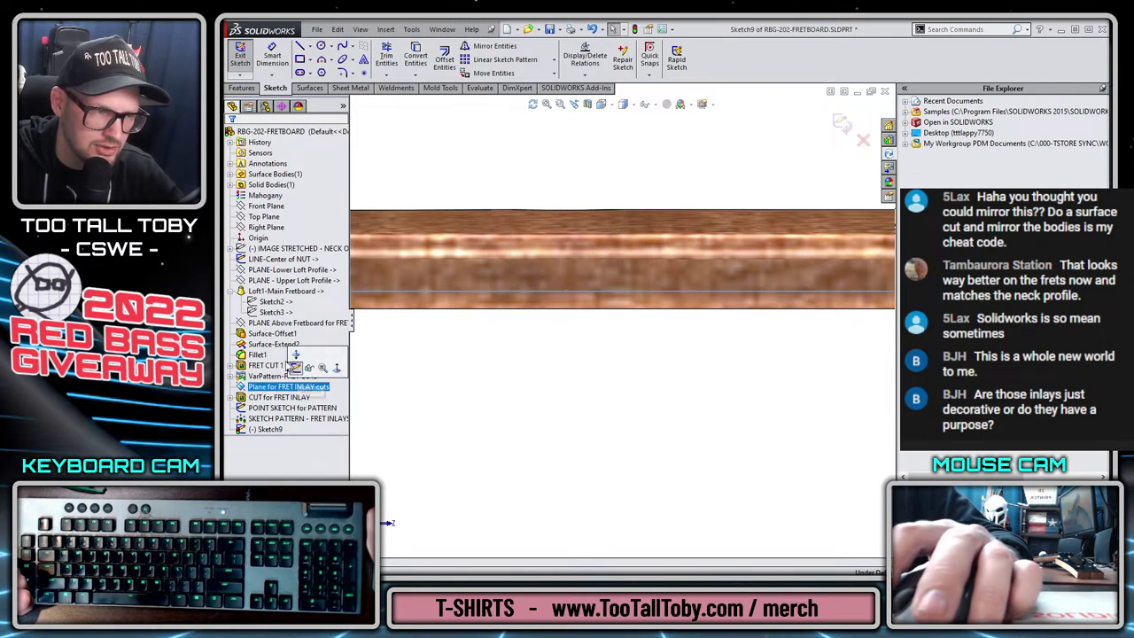
{"action": "key", "text": "Escape"}
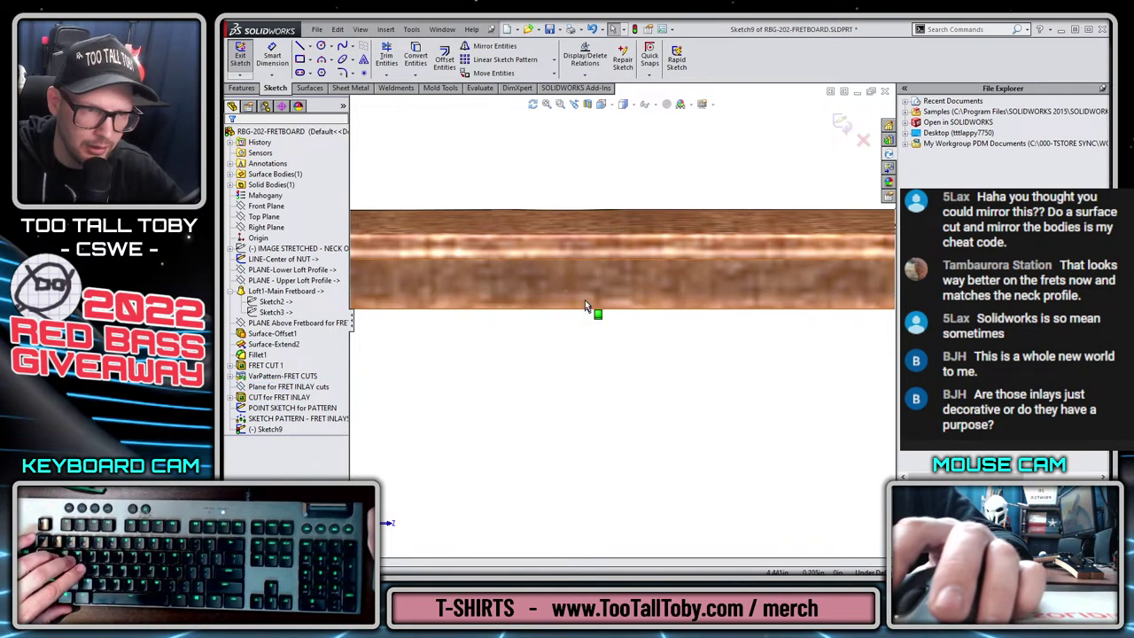
Draw a roughly 0.063 side-dot circle centred on the fretboard edge.
{"action": "key", "text": "s"}
{"action": "left_click", "coordinate": [632, 336]}
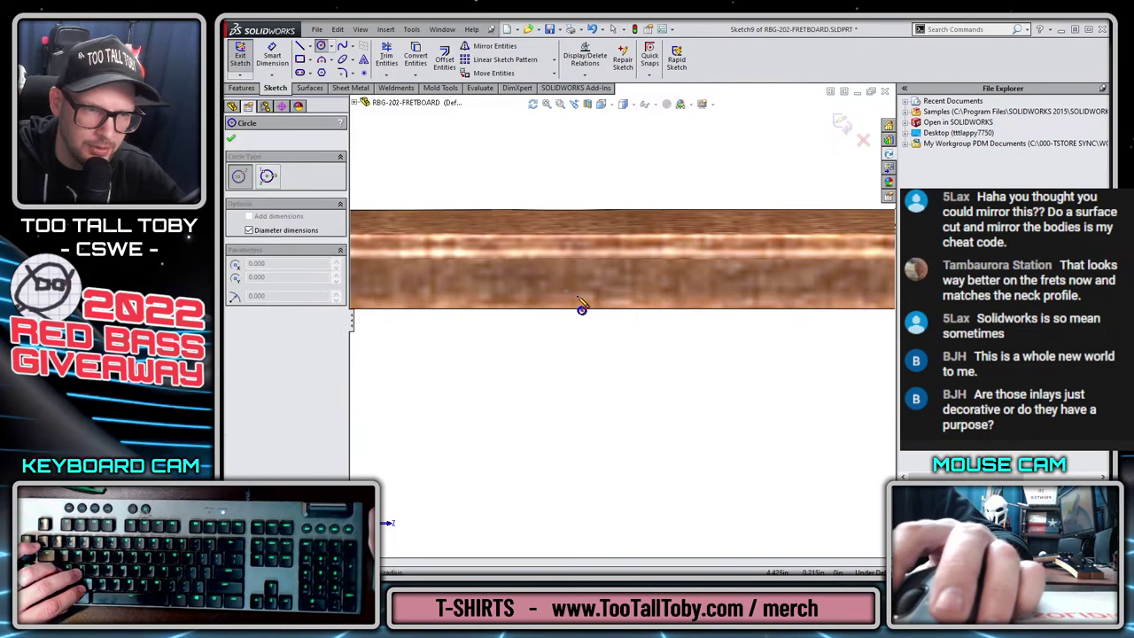
{"action": "left_click", "coordinate": [565, 291]}
{"action": "left_click", "coordinate": [578, 303]}
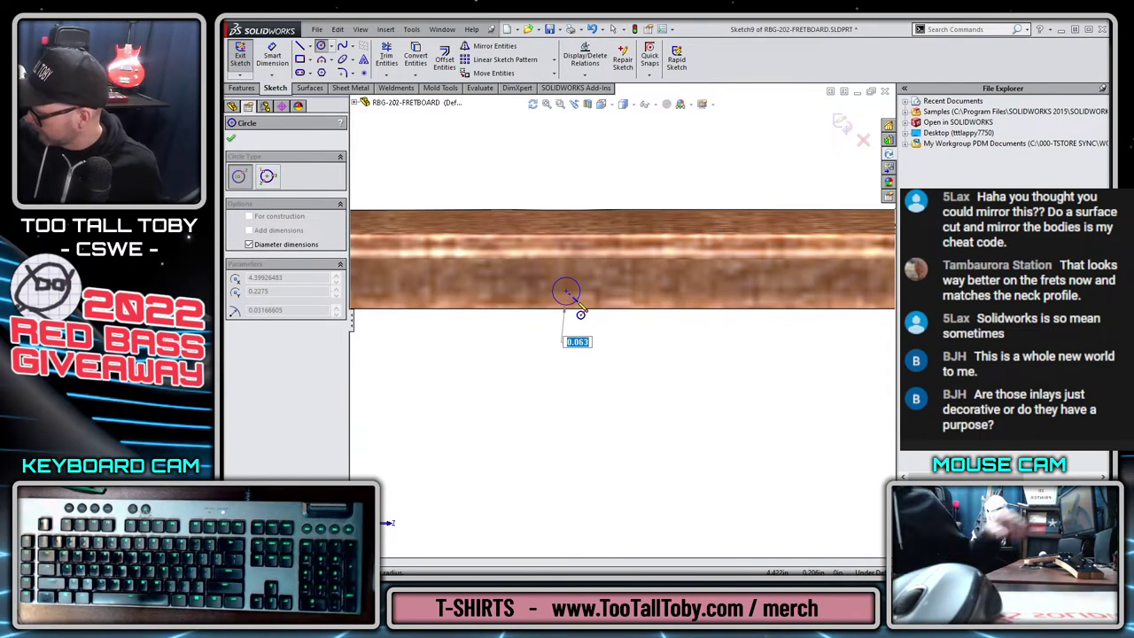
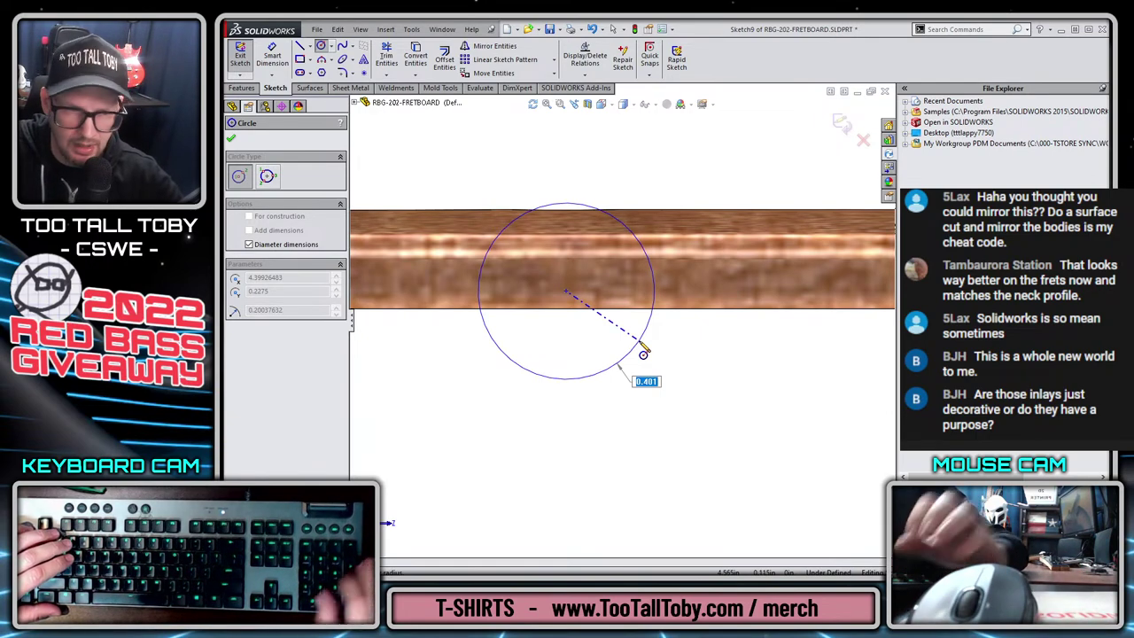
Place a circle on the fretboard's side face and dimension its diameter with Smart Dimension.
{"action": "left_click", "coordinate": [611, 346]}
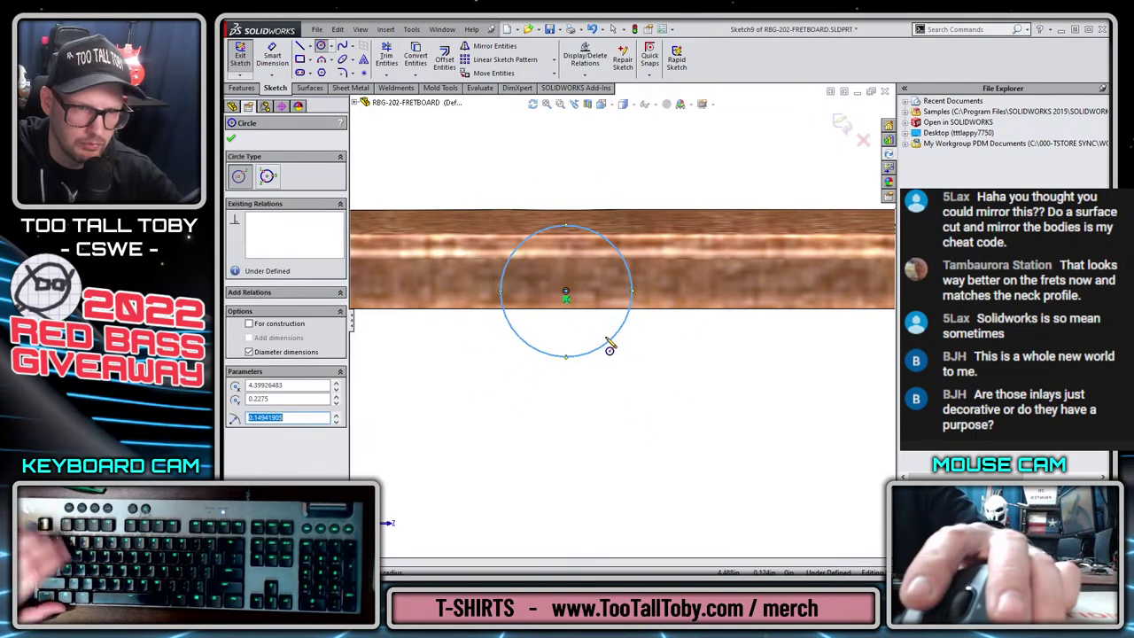
{"action": "key", "text": "s"}
{"action": "left_click", "coordinate": [619, 346]}
{"action": "left_click", "coordinate": [618, 341]}
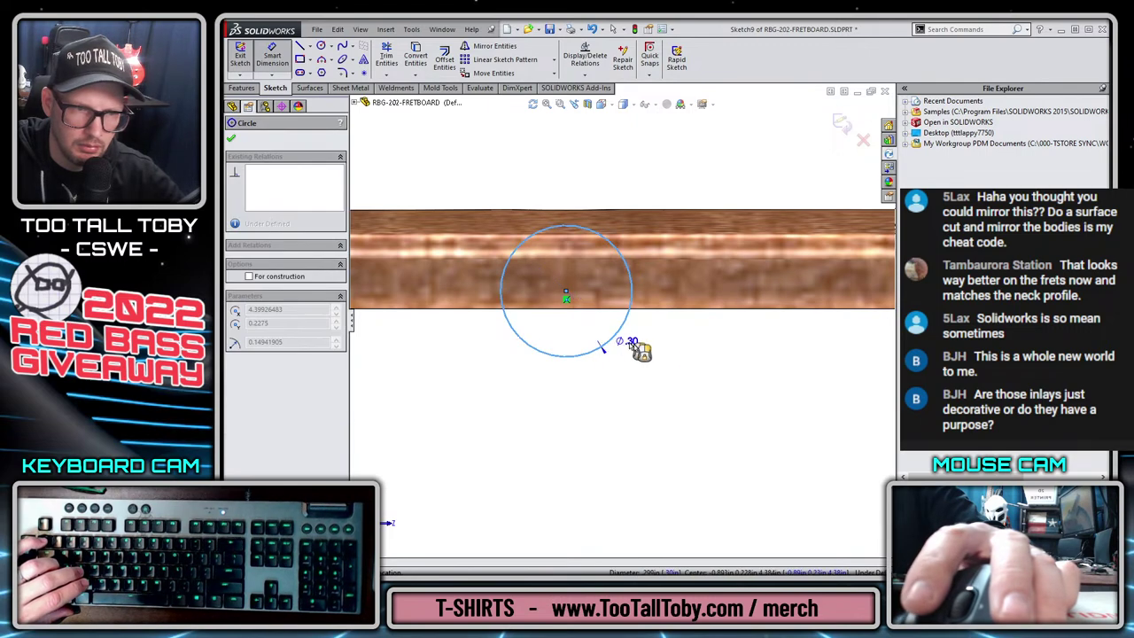
{"action": "left_click", "coordinate": [676, 365]}
{"action": "type", "text": "0.01"}
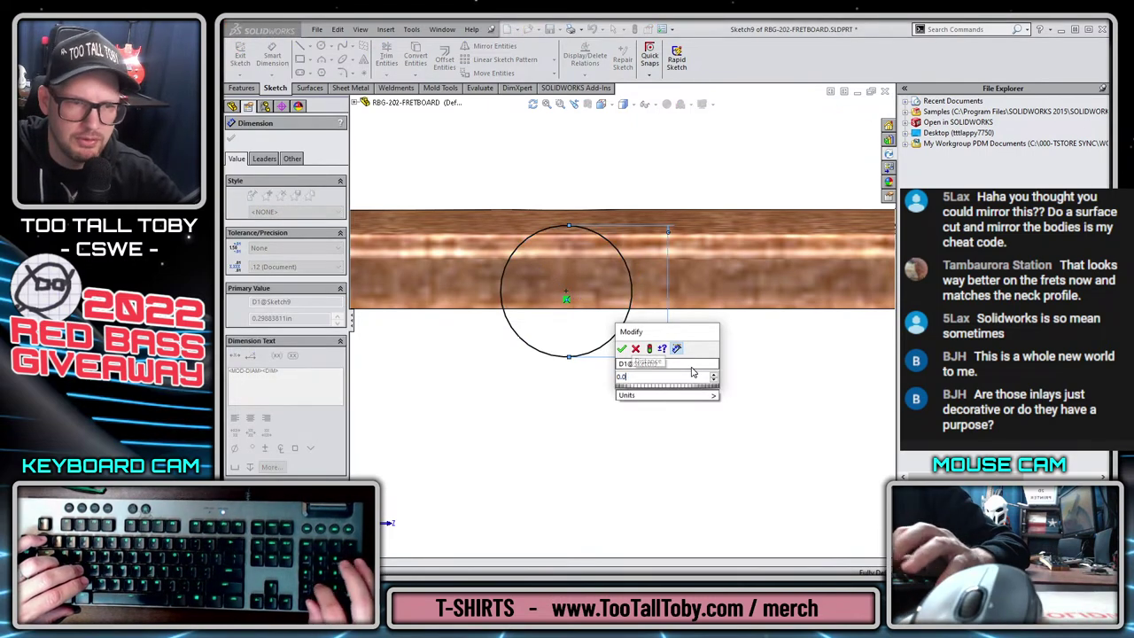
{"action": "key", "text": "Return"}
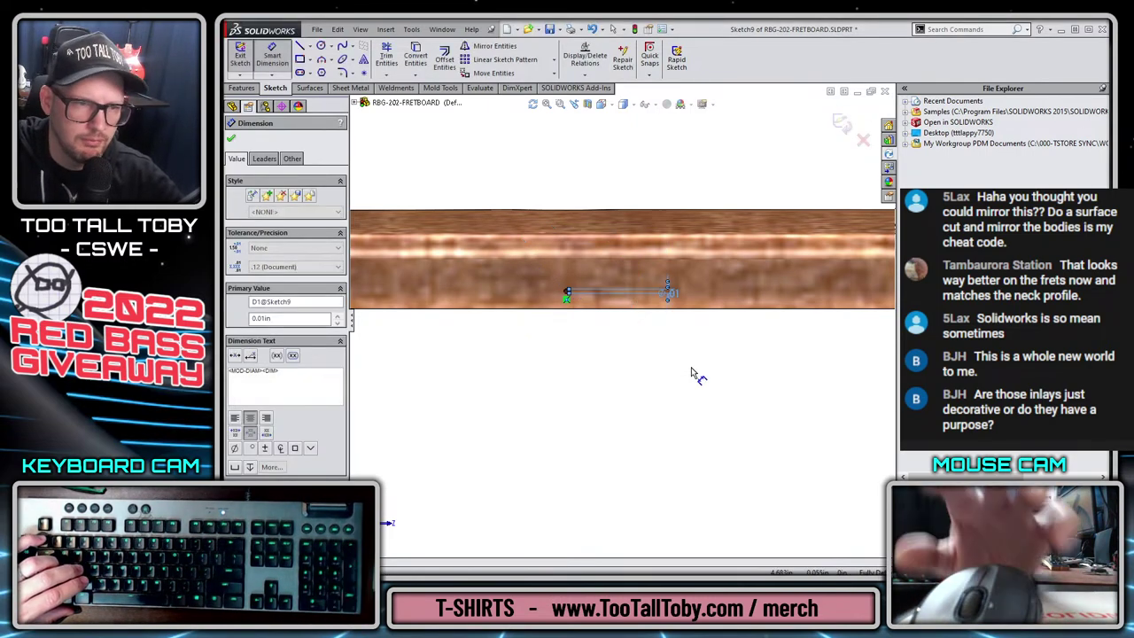
Correct the circle's diameter to 0.10 in and exit Sketch9.
{"action": "left_click", "coordinate": [671, 292]}
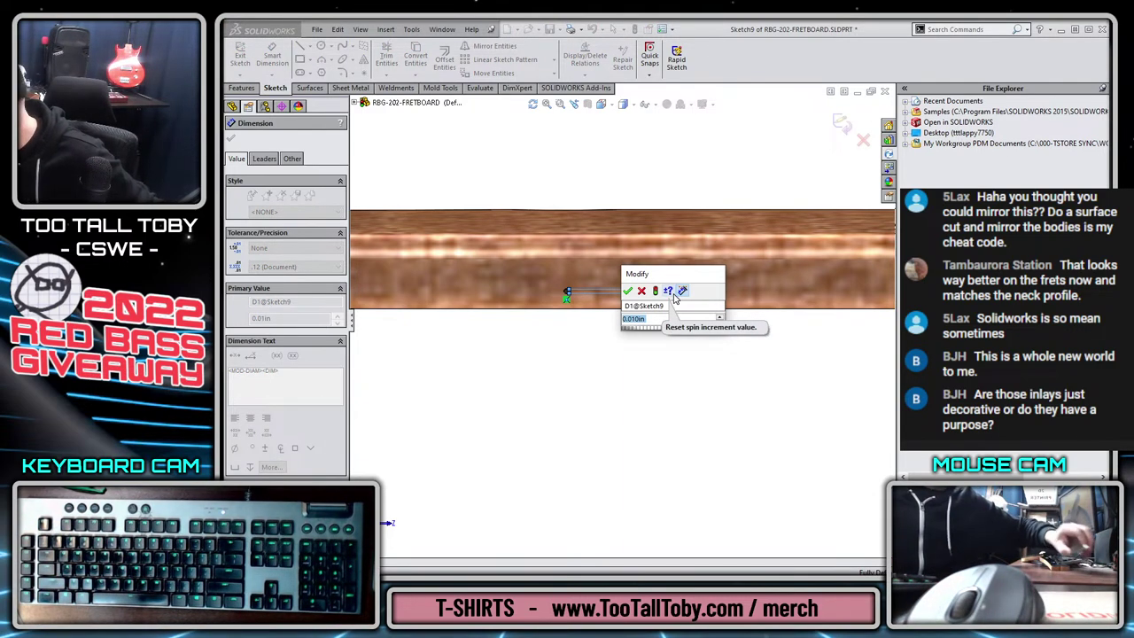
{"action": "type", "text": ".1"}
{"action": "key", "text": "Return"}
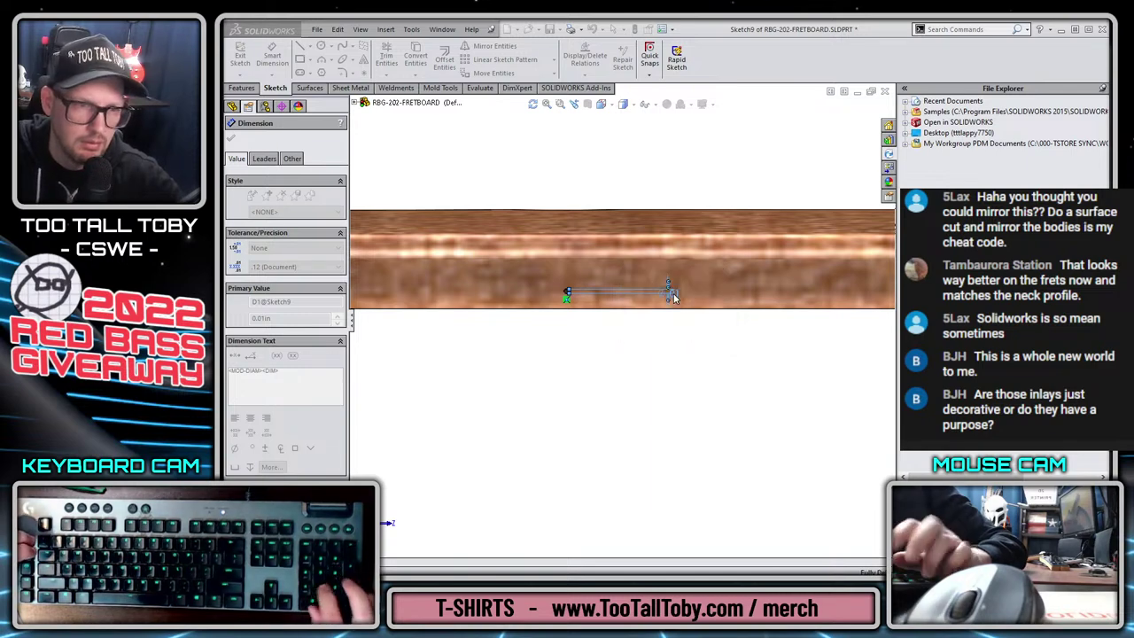
{"action": "key", "text": "Escape"}
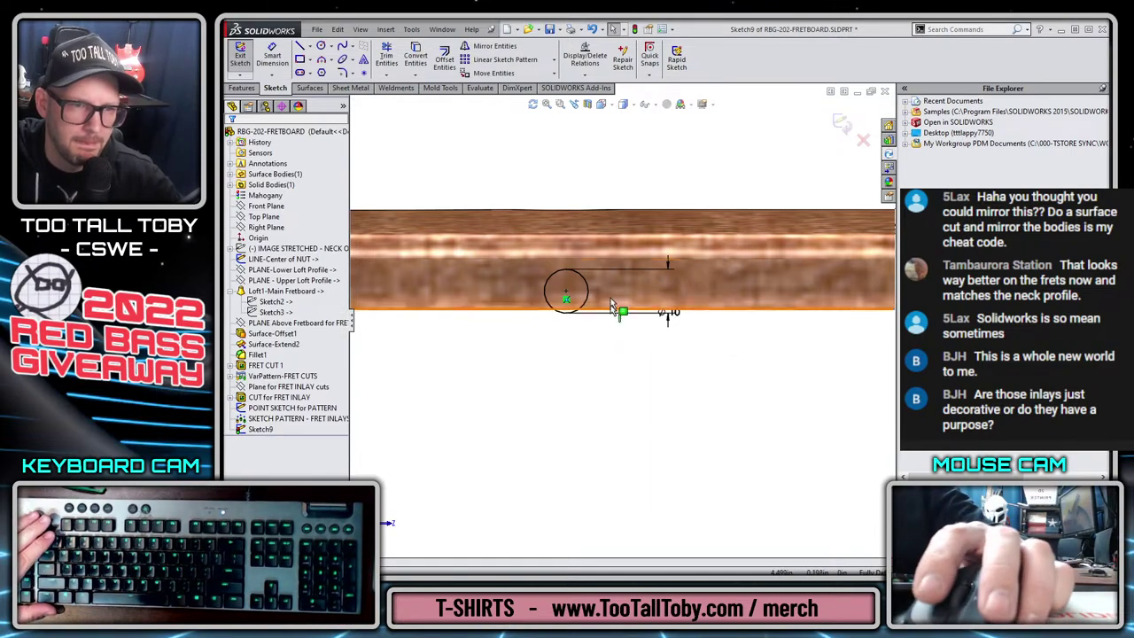
{"action": "scroll", "coordinate": [607, 280], "scroll_direction": "down", "scroll_amount": 3}
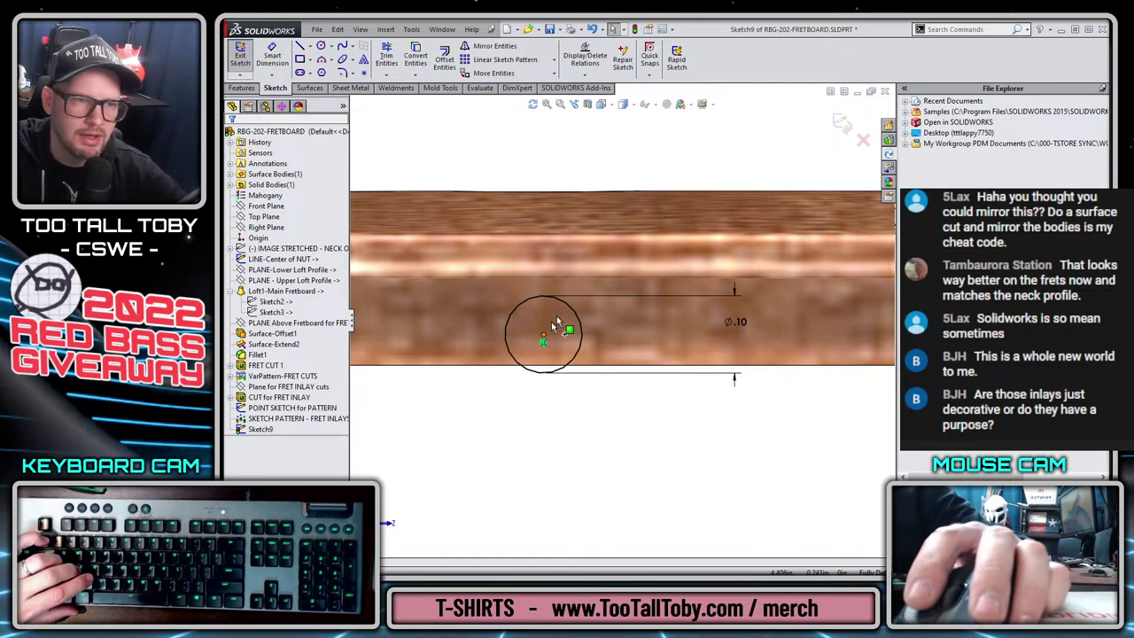
{"action": "left_click", "coordinate": [841, 125]}
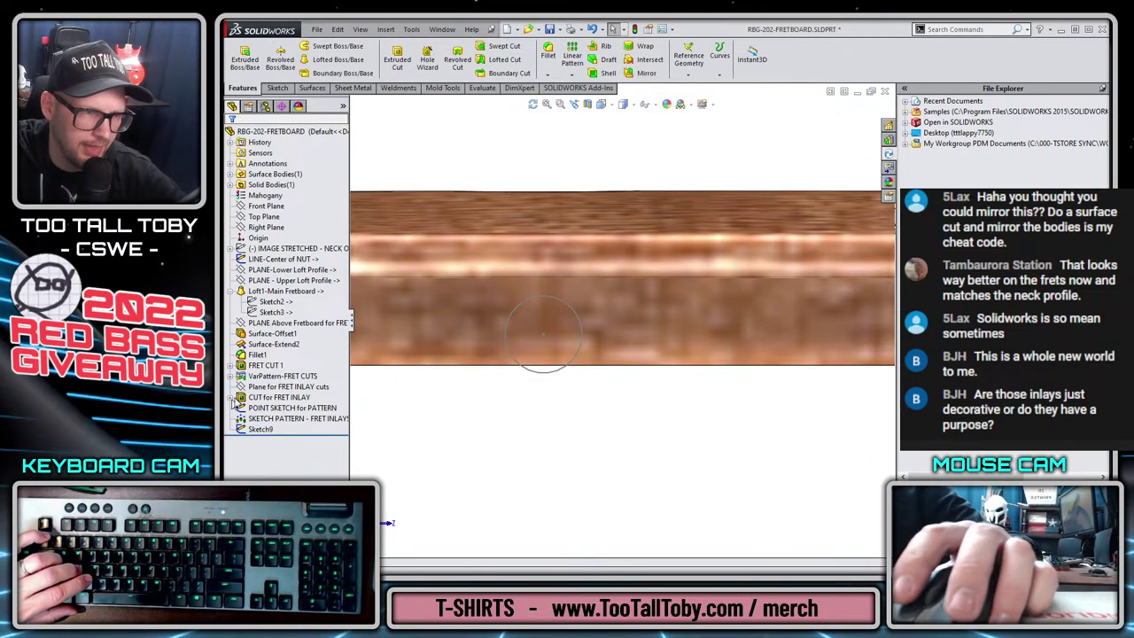
Edit the Plane for FRET INLAY cuts, changing its offset from 0.040 to 0.055 in.
{"action": "left_click", "coordinate": [266, 388]}
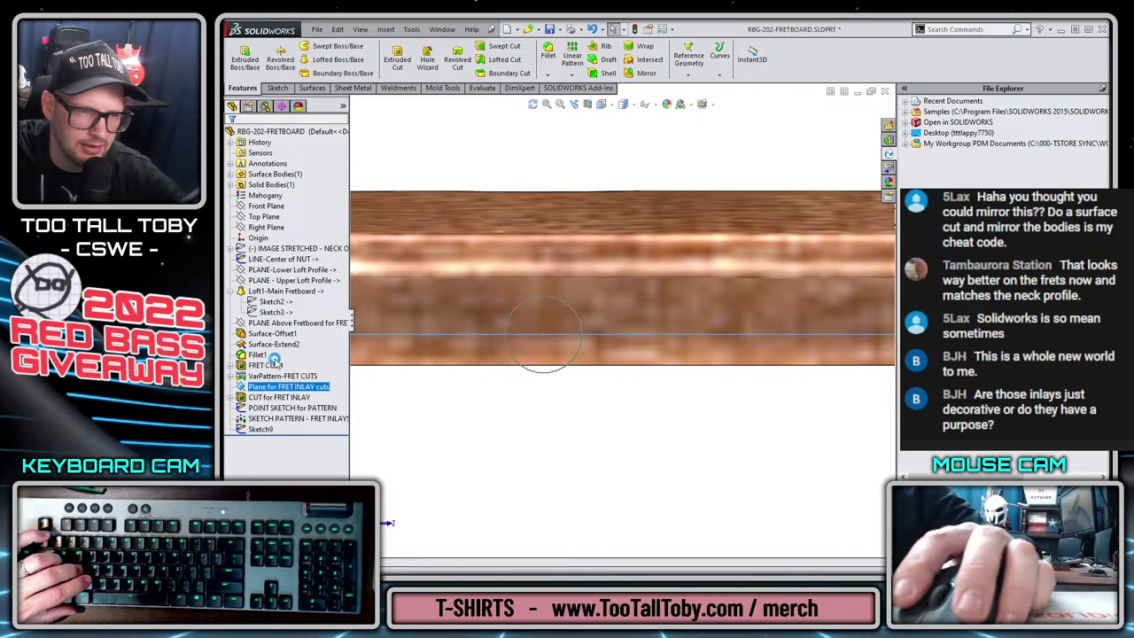
{"action": "left_click", "coordinate": [286, 369]}
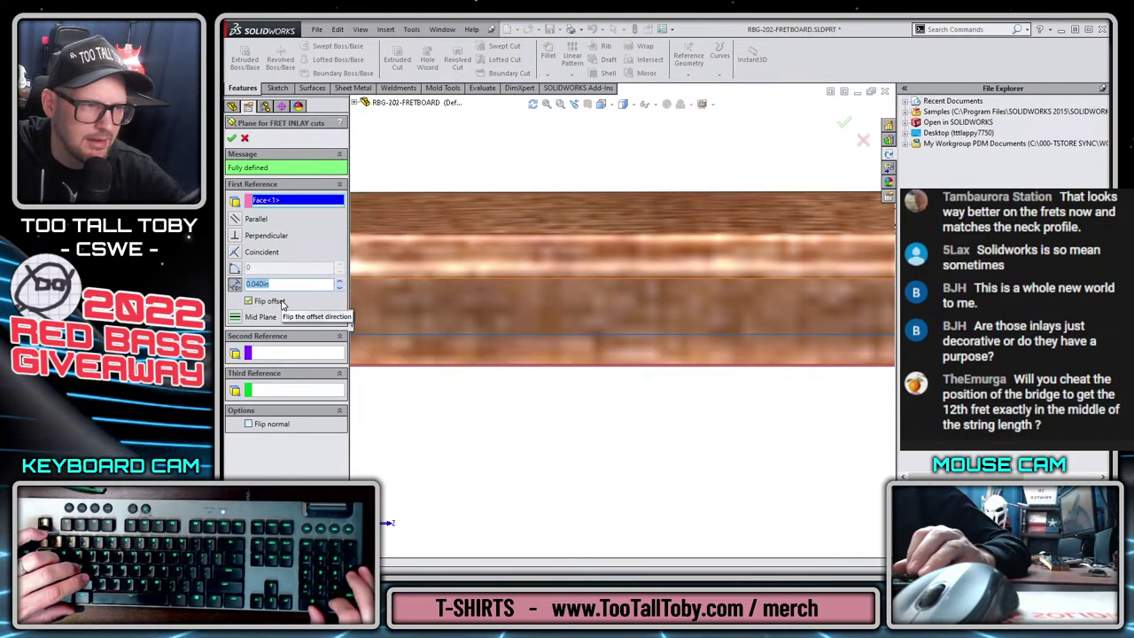
{"action": "type", "text": "0.05"}
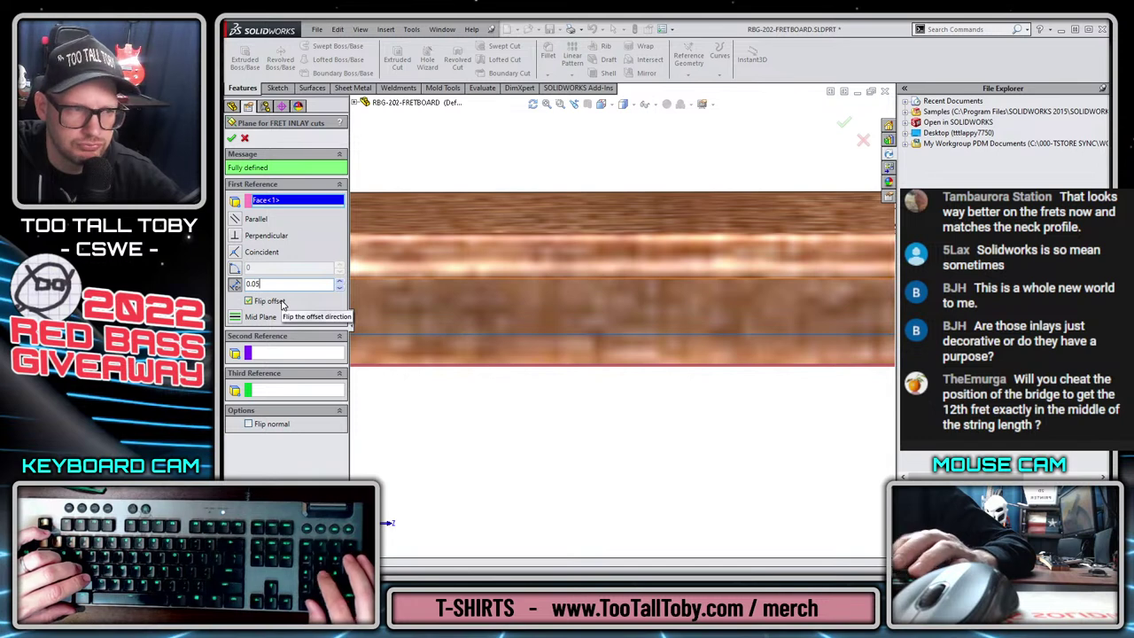
{"action": "key", "text": "Return"}
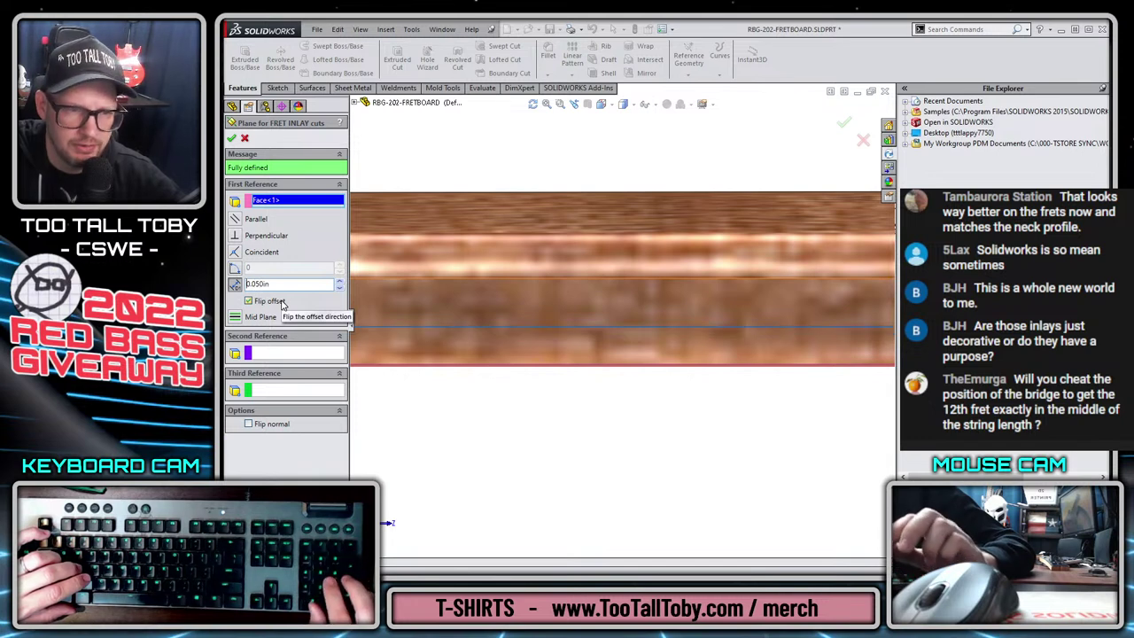
{"action": "double_click", "coordinate": [288, 285]}
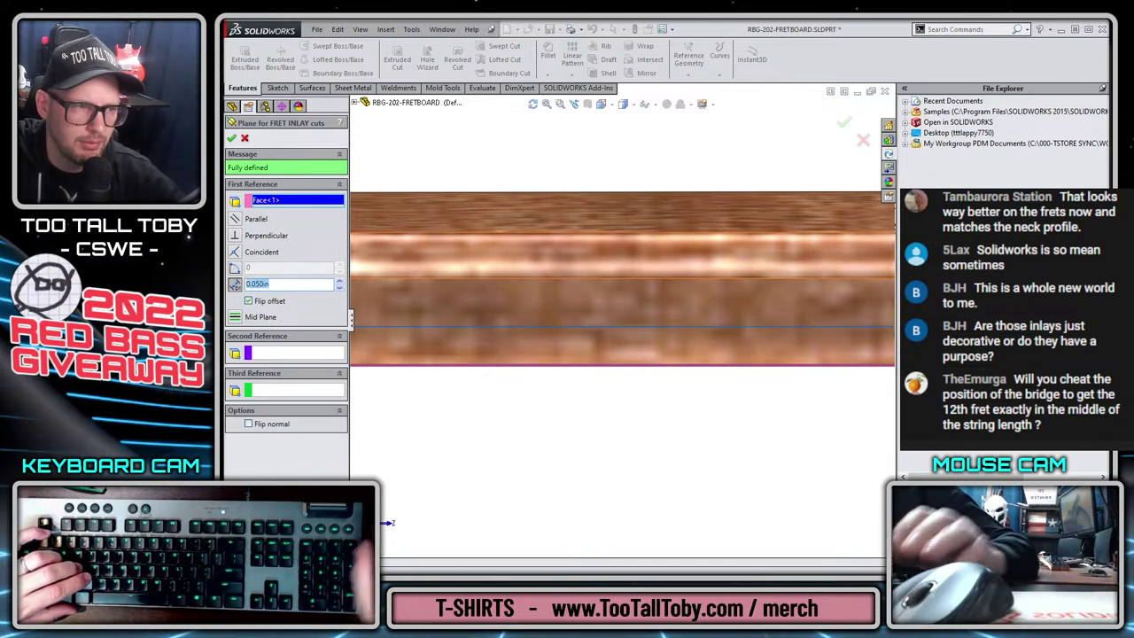
{"action": "type", "text": "0.055"}
{"action": "key", "text": "Return"}
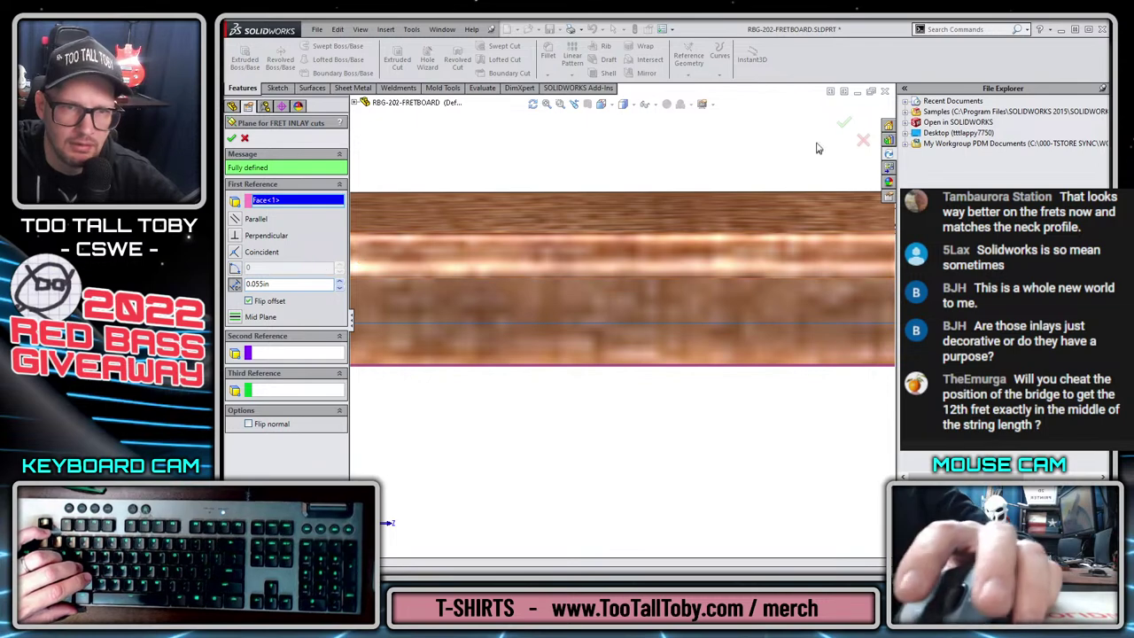
{"action": "left_click", "coordinate": [845, 124]}
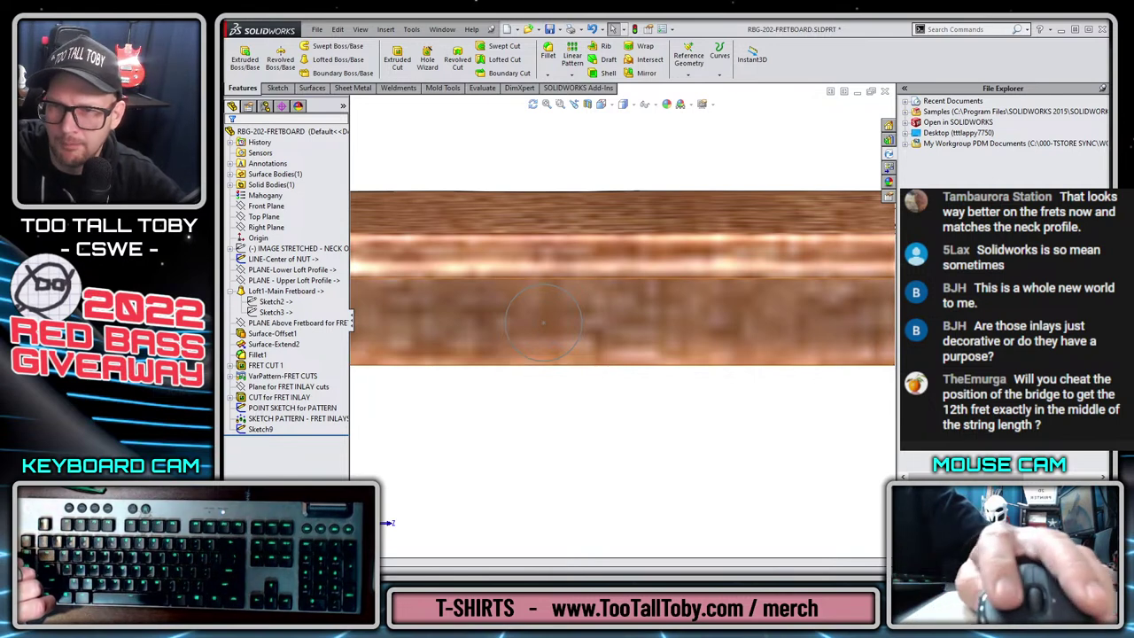
{"action": "left_click_drag", "start_coordinate": [1015, 379], "coordinate": [1095, 433]}
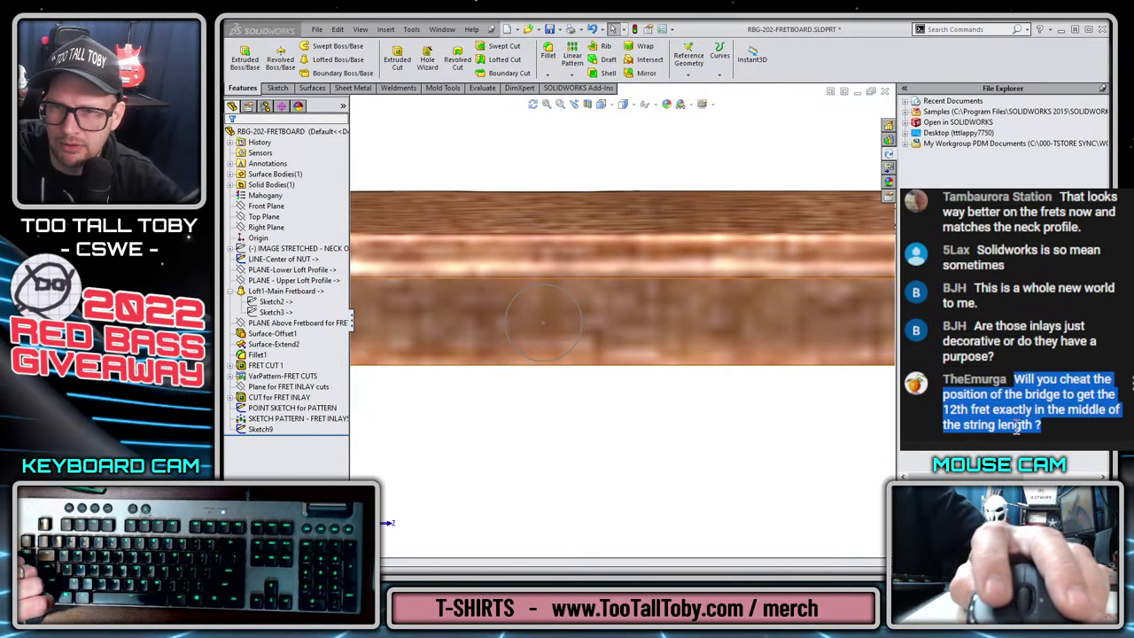
{"action": "left_click", "coordinate": [580, 481]}
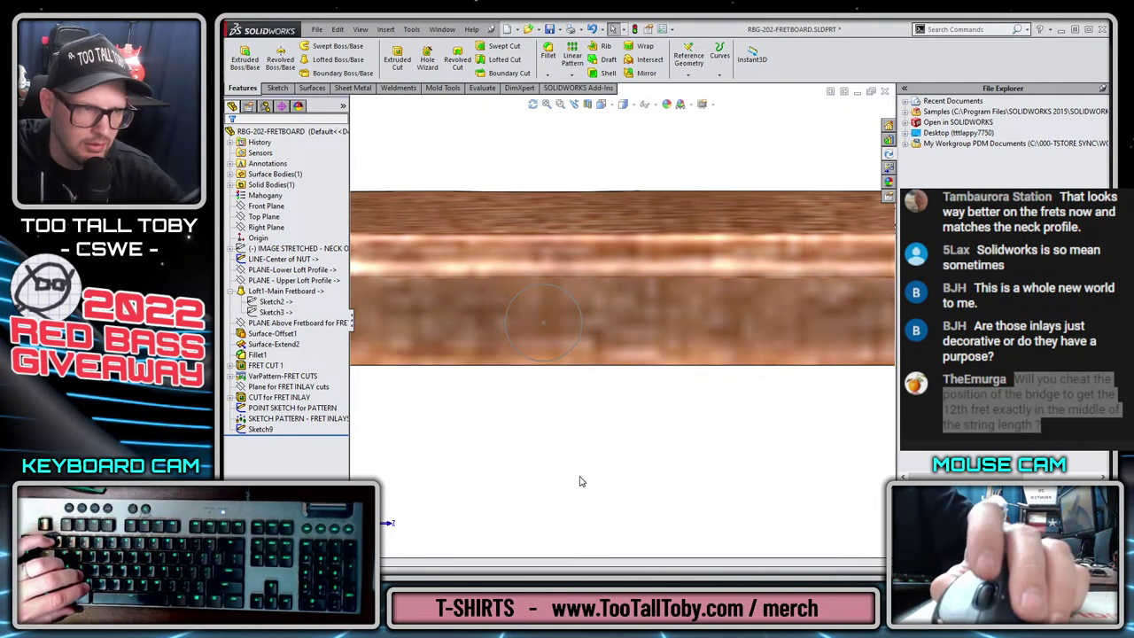
{"action": "scroll", "coordinate": [613, 466], "scroll_direction": "up", "scroll_amount": 10}
{"action": "middle_click_drag", "start_coordinate": [749, 354], "coordinate": [793, 398]}
{"action": "scroll", "coordinate": [433, 179], "scroll_direction": "up", "scroll_amount": 2}
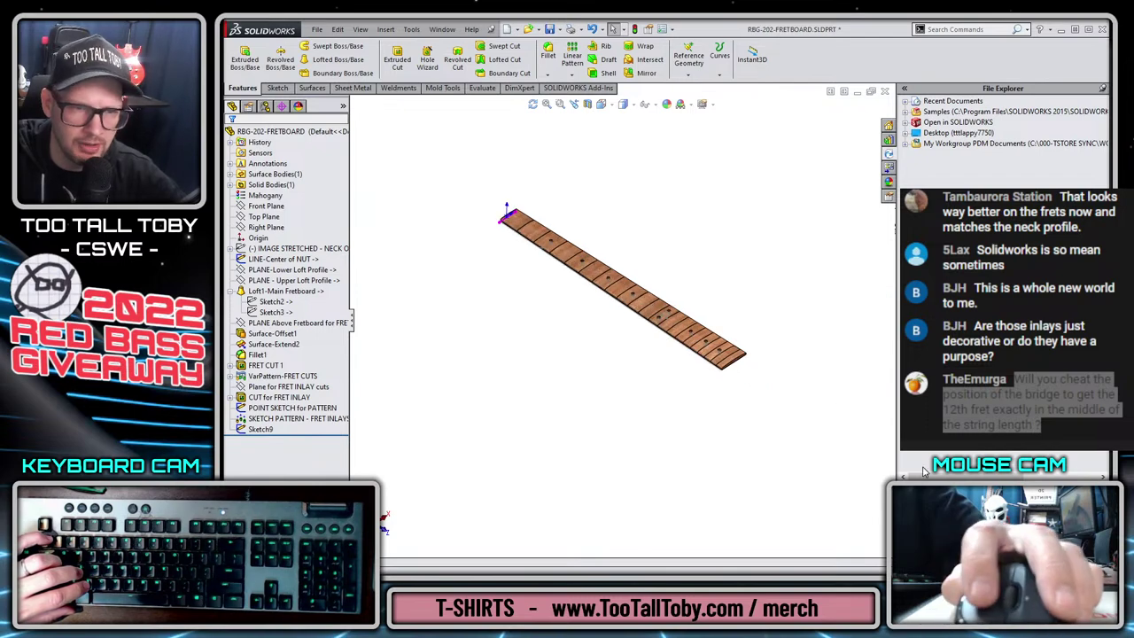
{"action": "scroll", "coordinate": [669, 332], "scroll_direction": "down", "scroll_amount": 4}
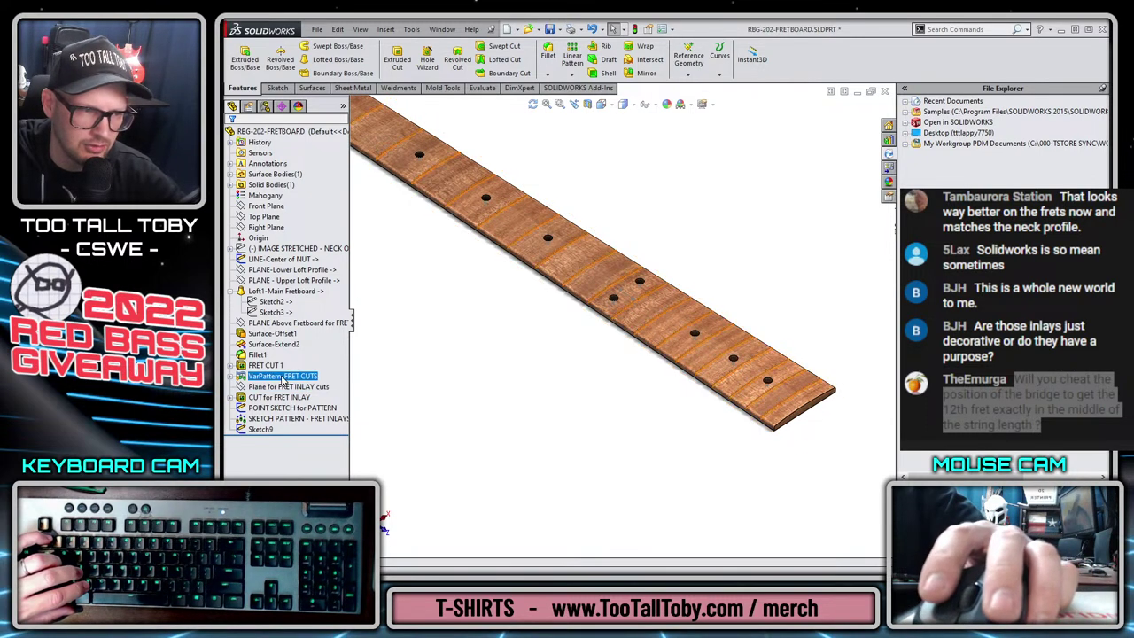
{"action": "right_click", "coordinate": [282, 376]}
{"action": "left_click", "coordinate": [290, 344]}
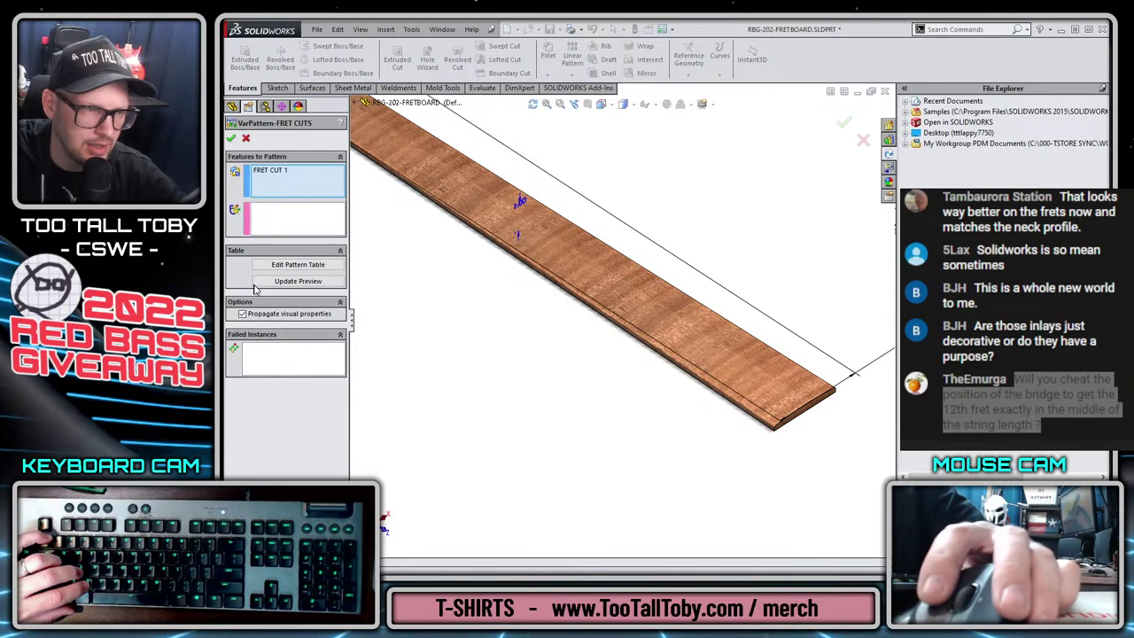
{"action": "left_click", "coordinate": [301, 265]}
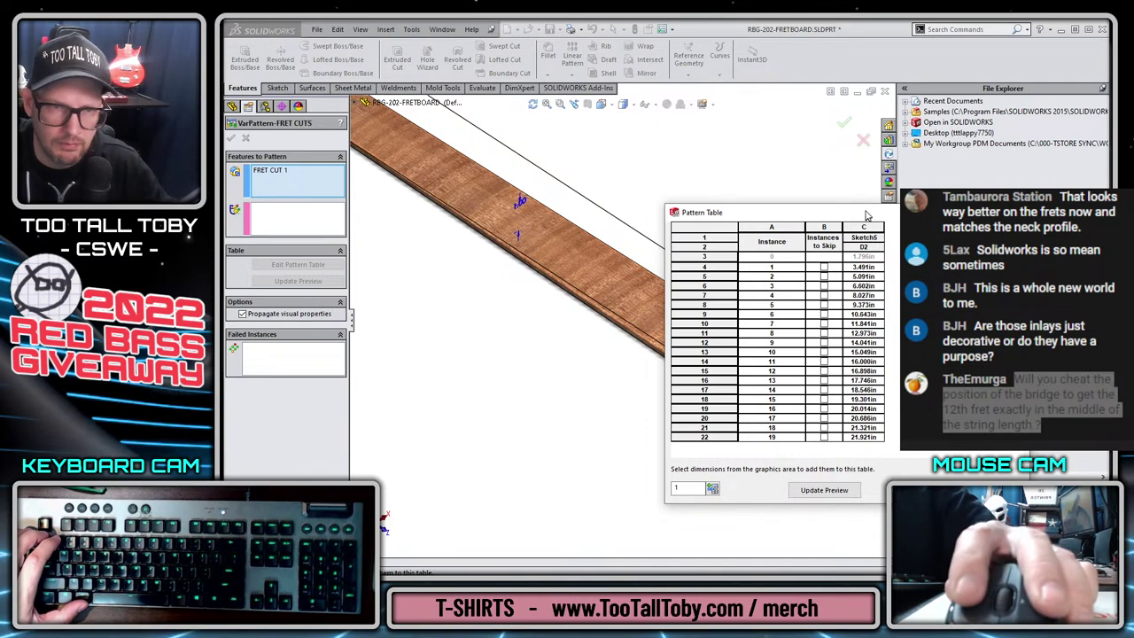
{"action": "left_click_drag", "start_coordinate": [866, 215], "coordinate": [653, 148]}
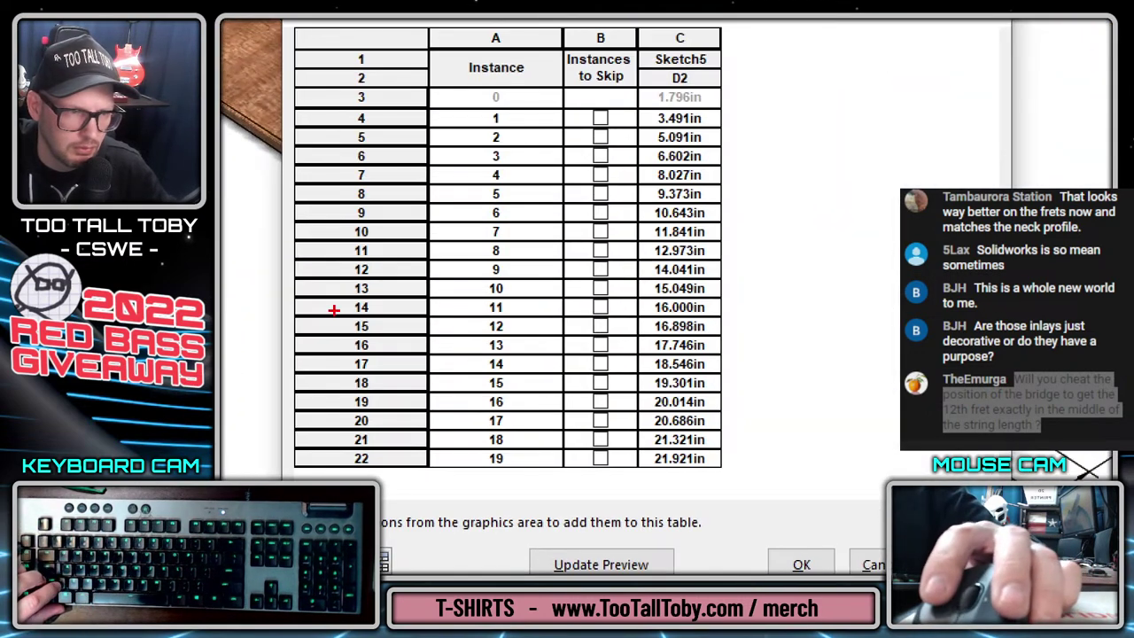
{"action": "left_click_drag", "start_coordinate": [312, 316], "coordinate": [754, 311]}
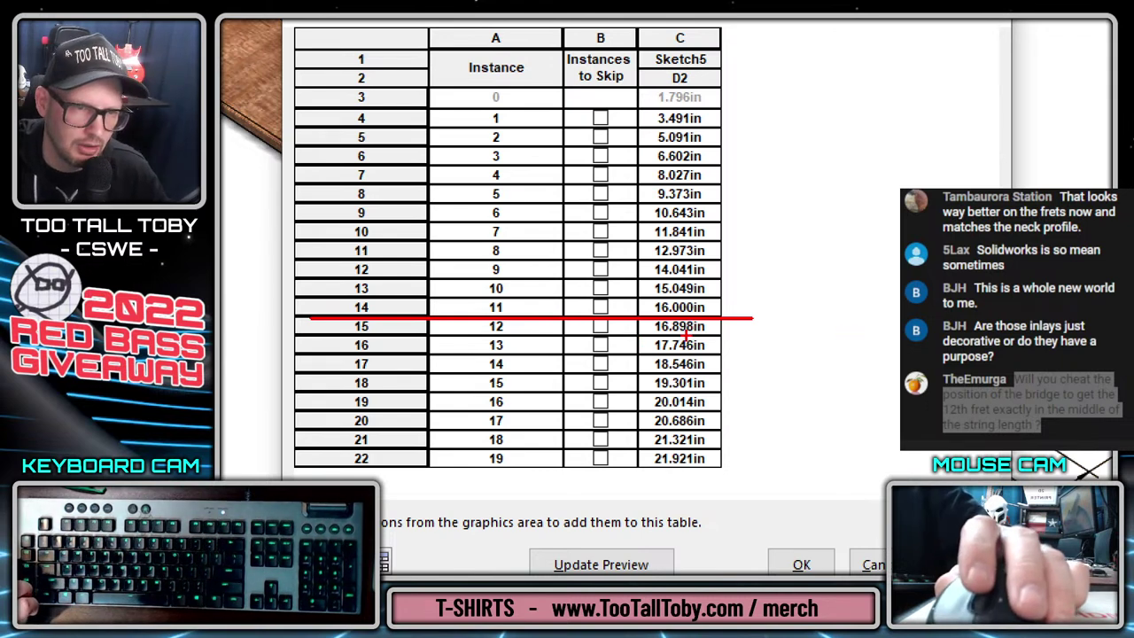
{"action": "scroll", "coordinate": [685, 335], "scroll_direction": "up", "scroll_amount": 2}
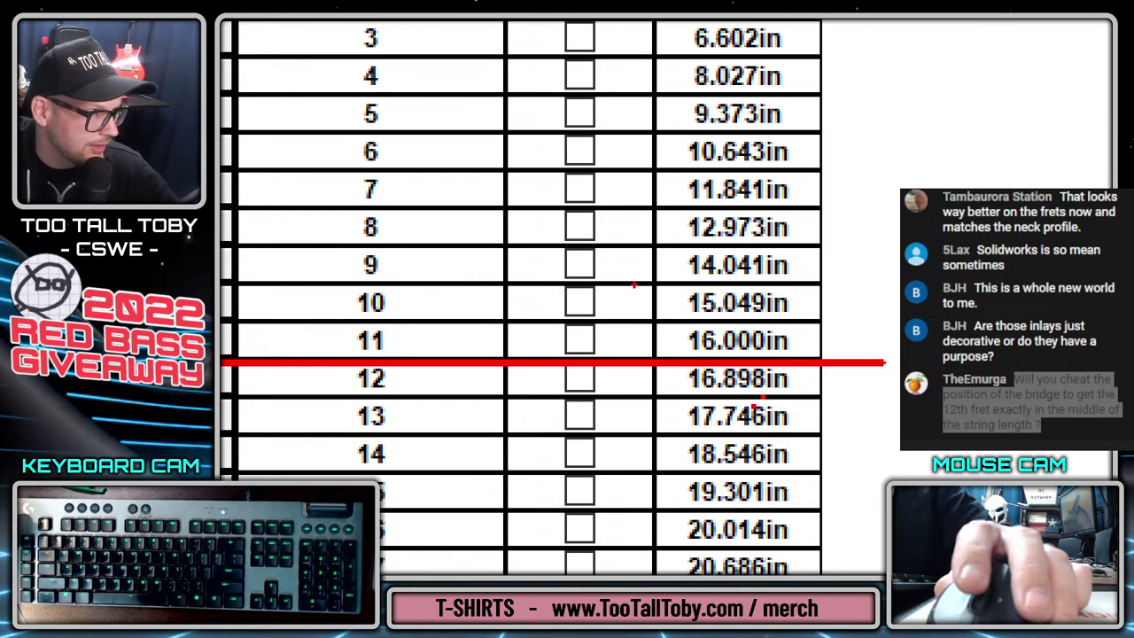
{"action": "scroll", "coordinate": [634, 285], "scroll_direction": "down", "scroll_amount": 2}
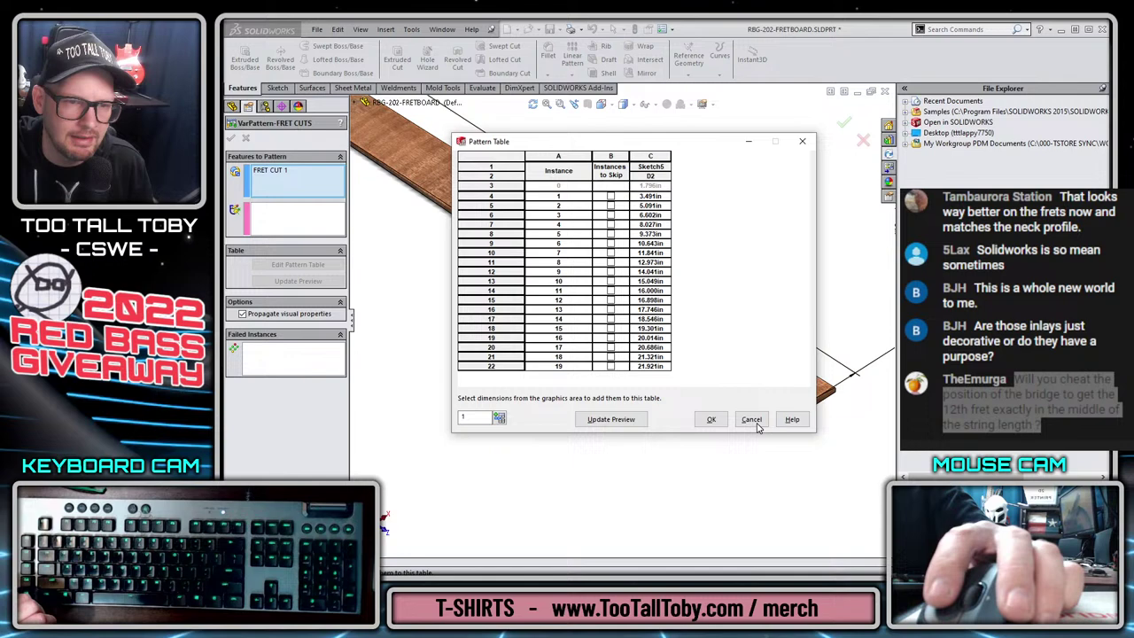
{"action": "left_click", "coordinate": [755, 422]}
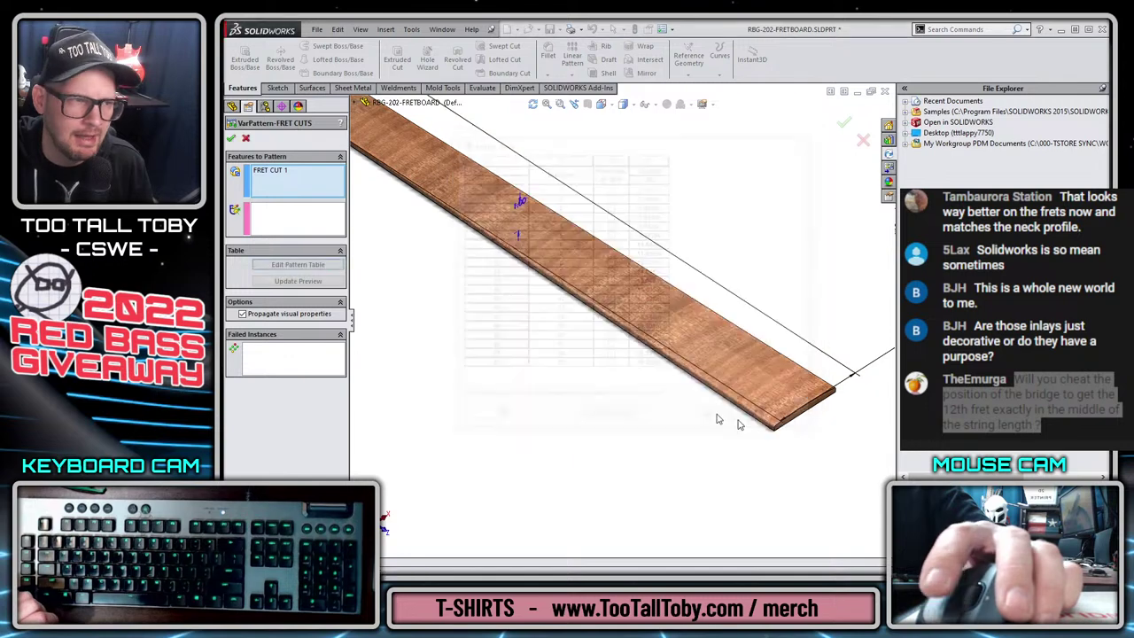
{"action": "key", "text": "Return"}
{"action": "middle_click_drag", "start_coordinate": [527, 387], "coordinate": [493, 222]}
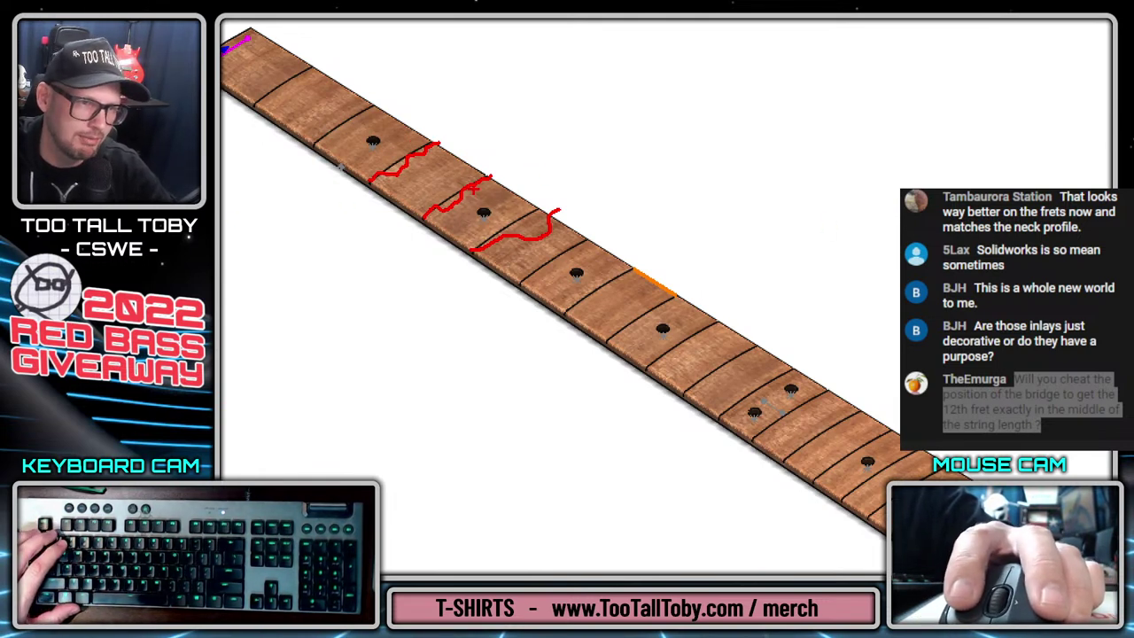
{"action": "key", "text": "Escape"}
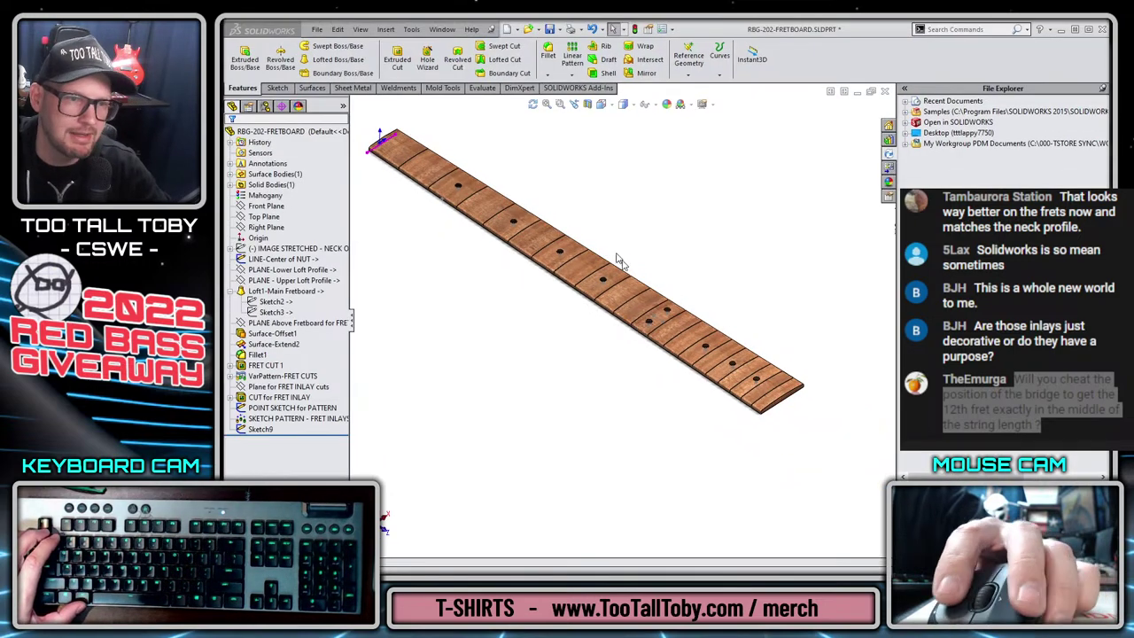
{"action": "key", "text": "ctrl+1"}
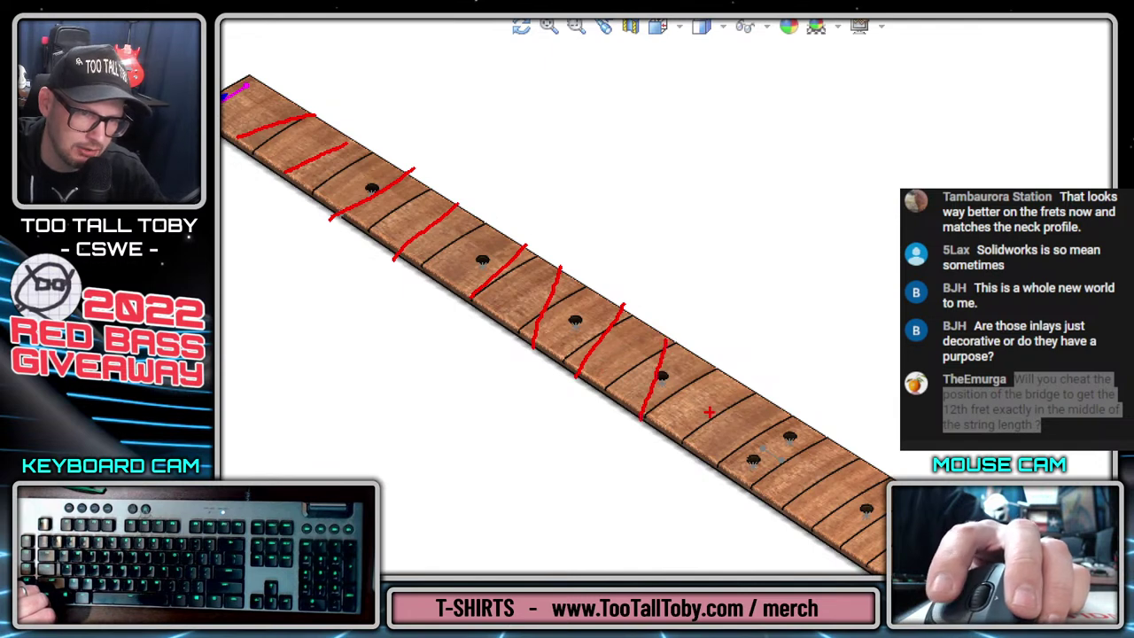
{"action": "left_click_drag", "start_coordinate": [767, 404], "coordinate": [737, 478]}
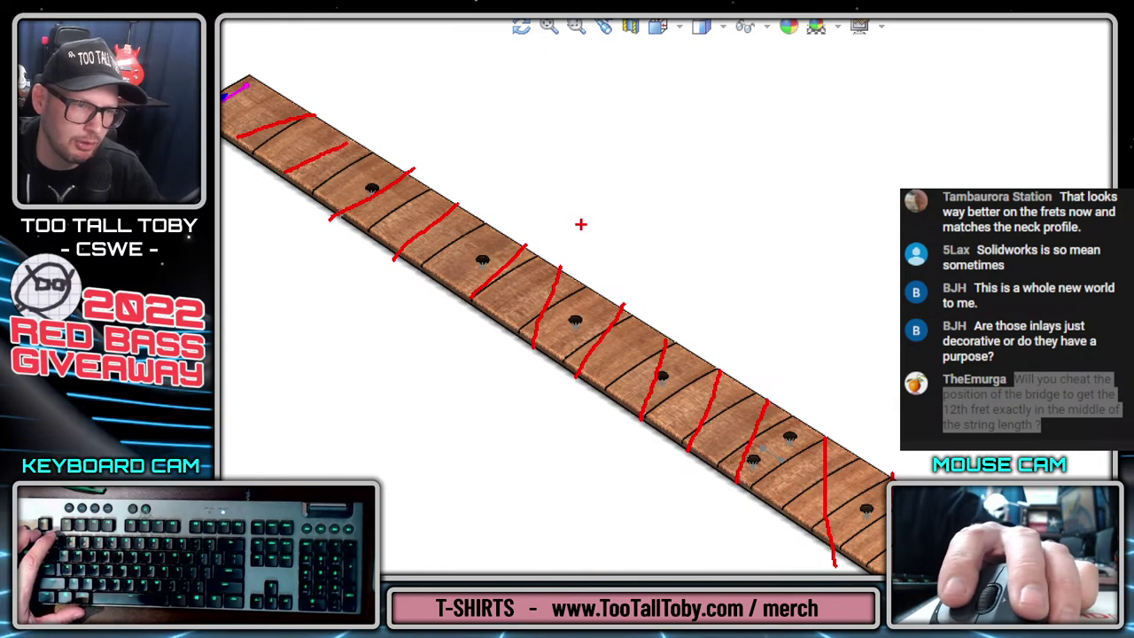
{"action": "key", "text": "Escape"}
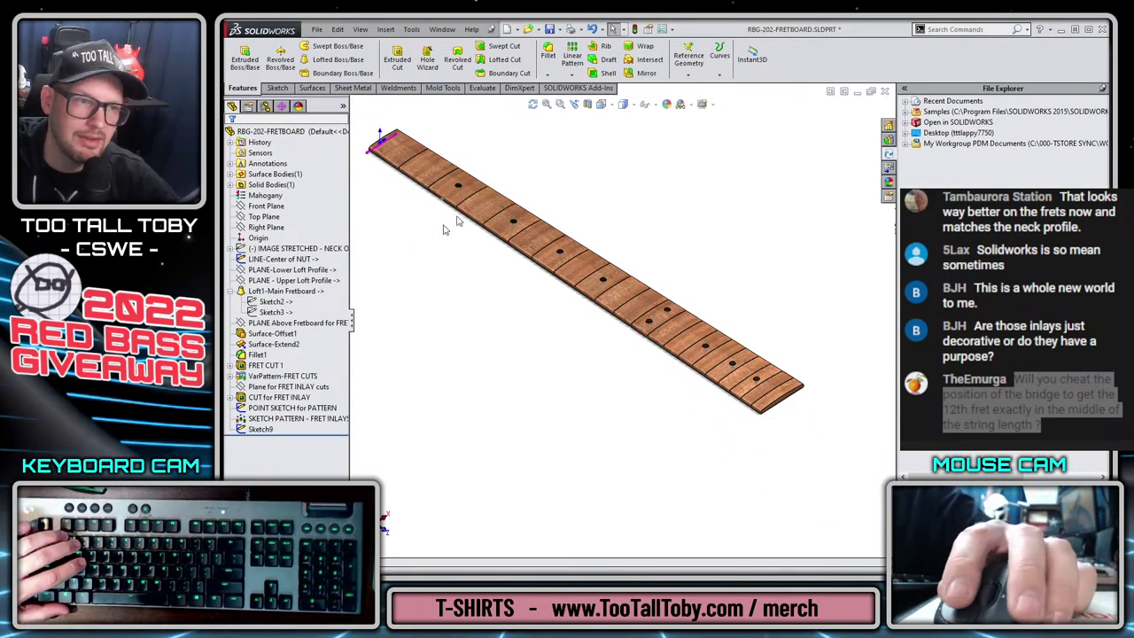
Reopen Sketch9 for editing and view its ⌀0.10 circle face-on.
{"action": "left_click", "coordinate": [271, 431]}
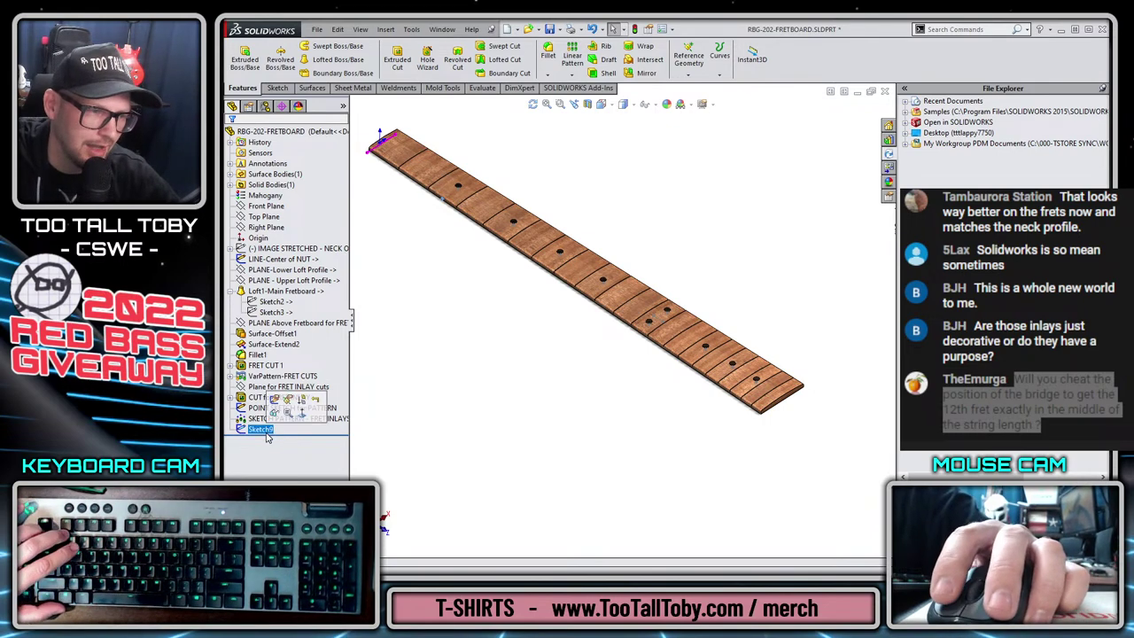
{"action": "key", "text": "ctrl+8"}
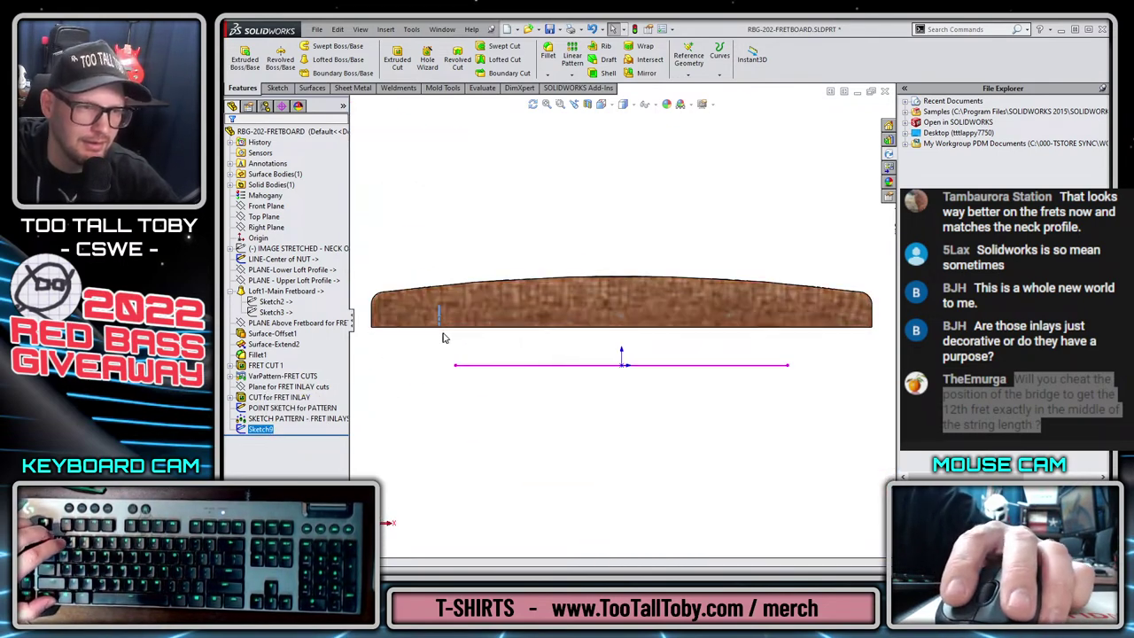
{"action": "middle_click_drag", "start_coordinate": [476, 264], "coordinate": [435, 320]}
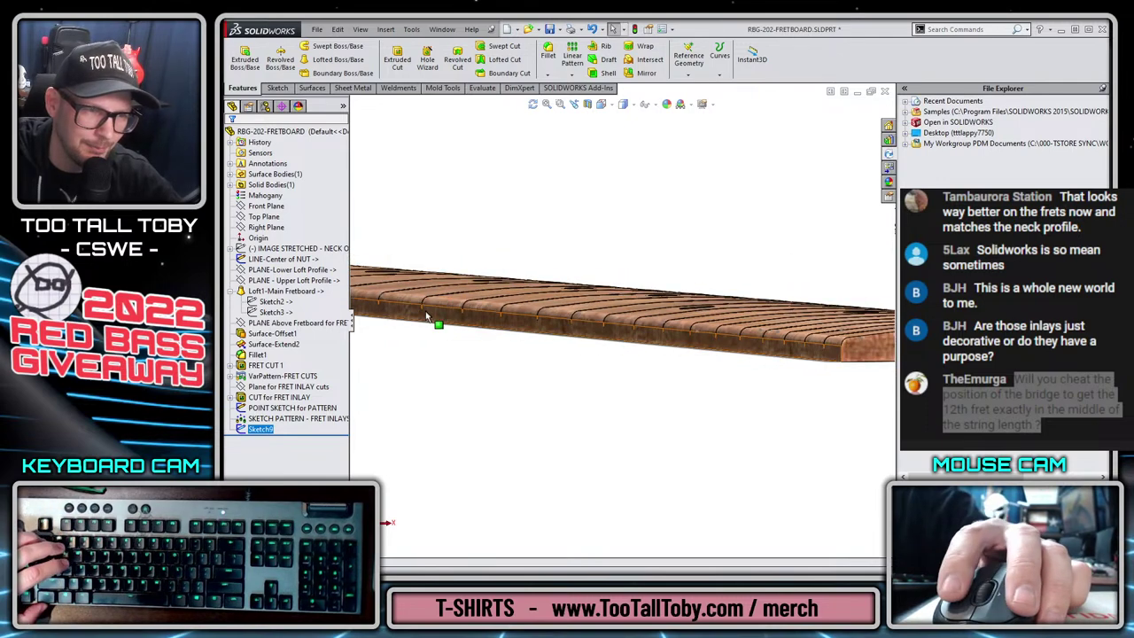
{"action": "left_click", "coordinate": [435, 321]}
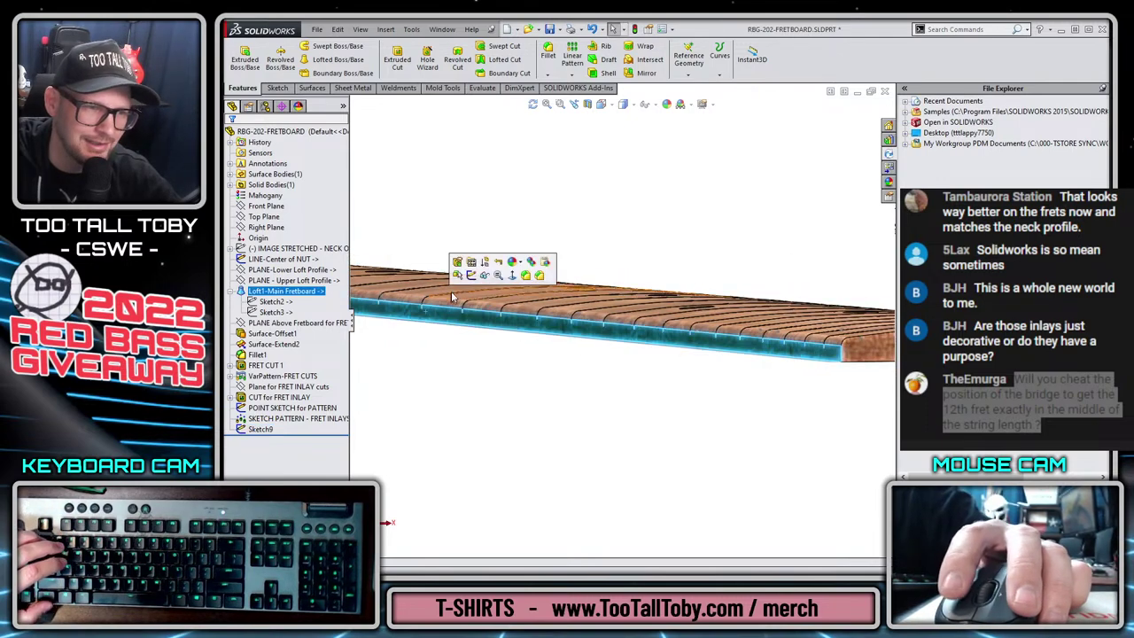
{"action": "right_click", "coordinate": [260, 429]}
{"action": "left_click", "coordinate": [282, 396]}
{"action": "key", "text": "ctrl+8"}
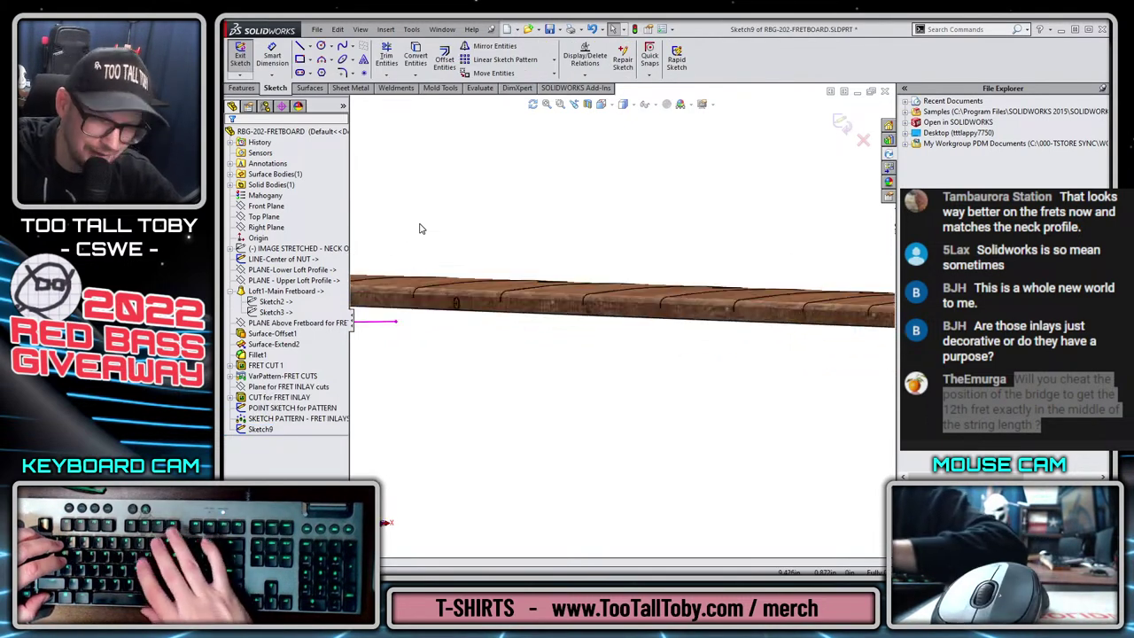
{"action": "key", "text": "ctrl+8"}
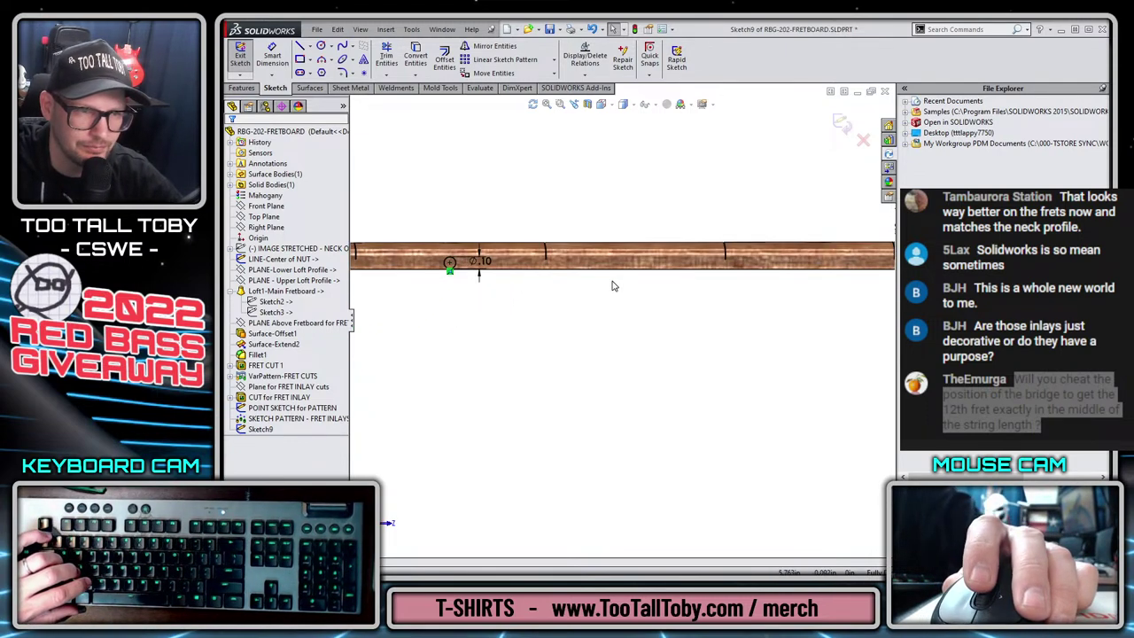
{"action": "scroll", "coordinate": [451, 265], "scroll_direction": "down", "scroll_amount": 5}
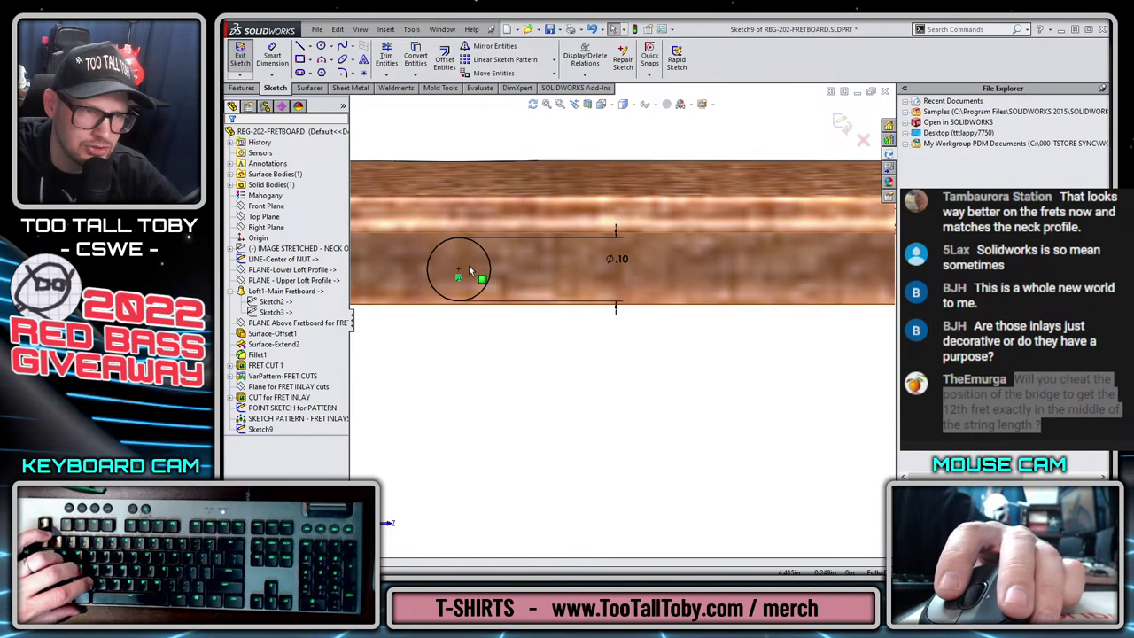
{"action": "scroll", "coordinate": [559, 335], "scroll_direction": "up", "scroll_amount": 3}
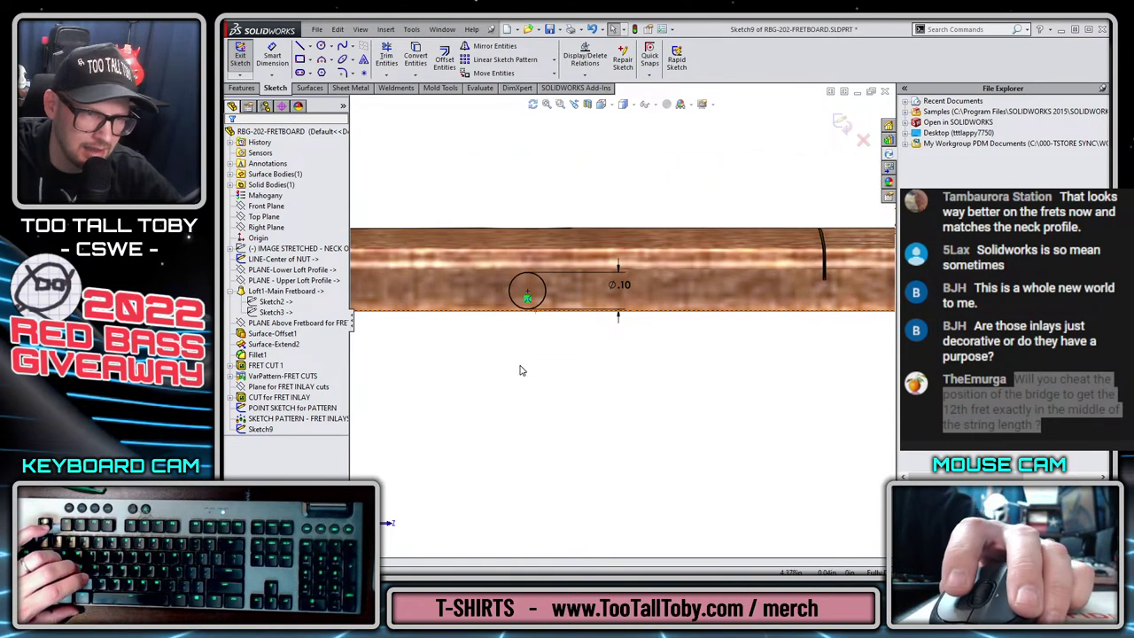
Extruded-cut the circle 0.05 in deep into the fretboard edge.
{"action": "key", "text": "s"}
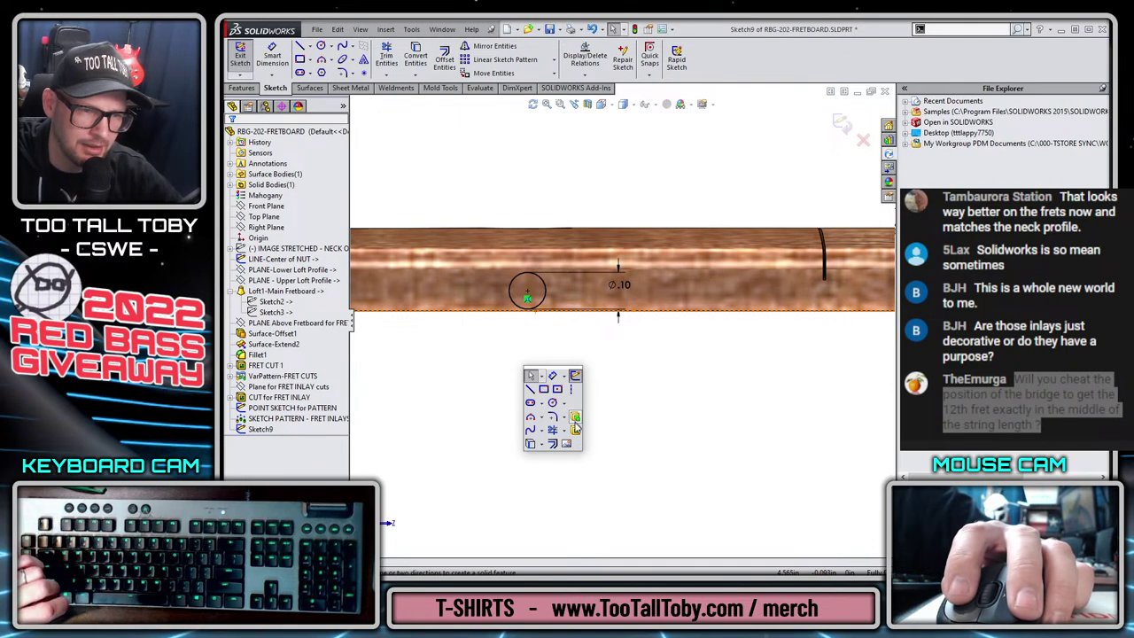
{"action": "left_click", "coordinate": [576, 431]}
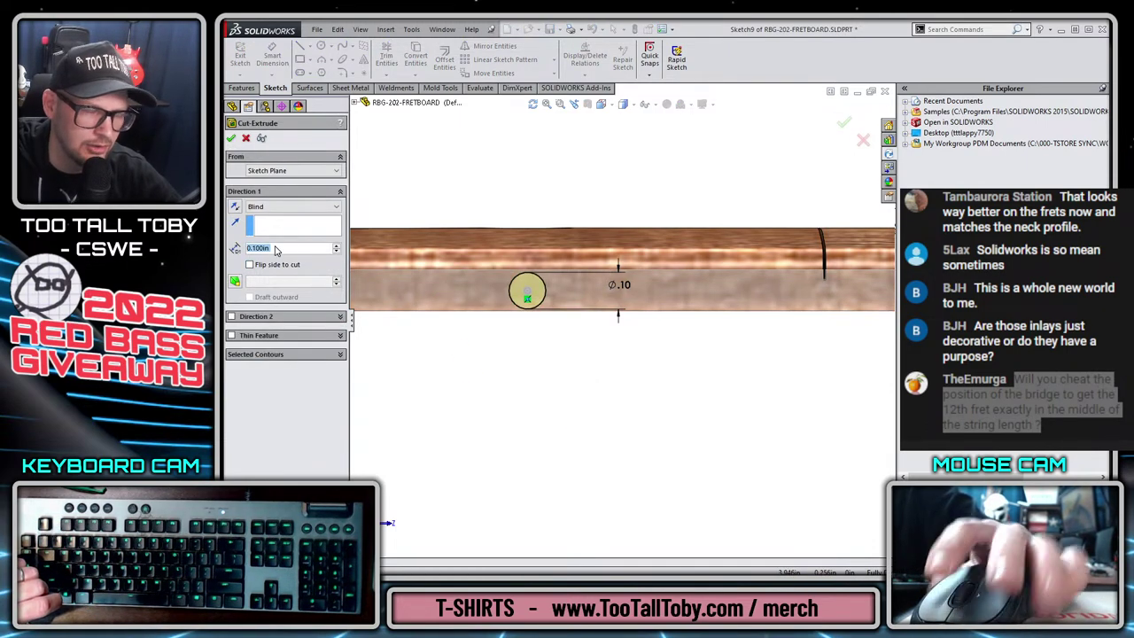
{"action": "type", "text": ".05"}
{"action": "key", "text": "Return"}
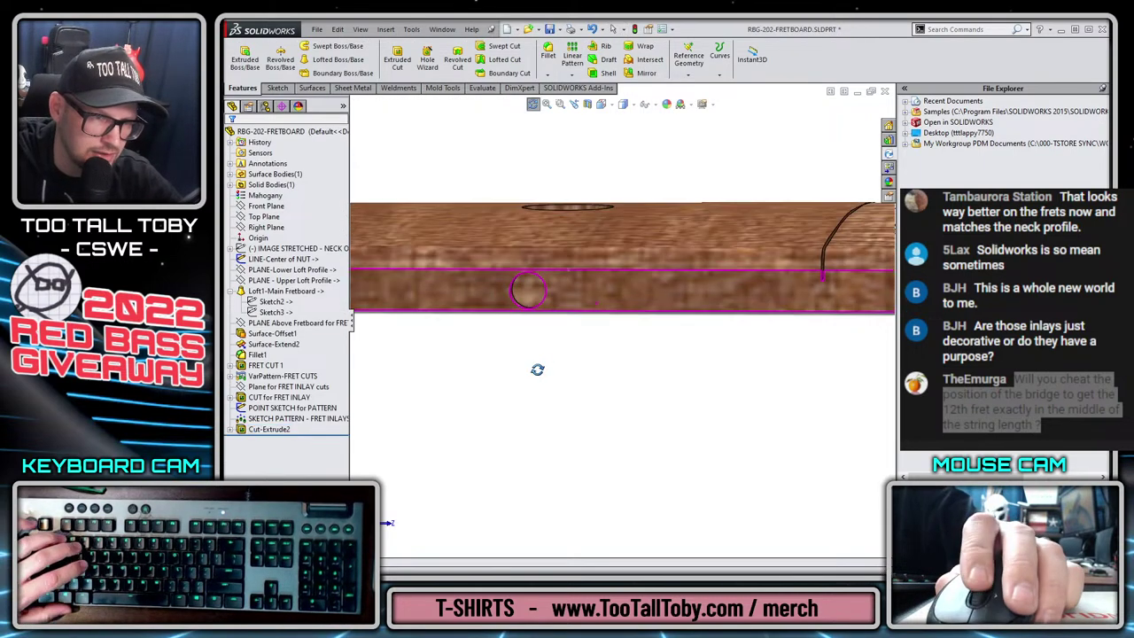
{"action": "middle_click_drag", "start_coordinate": [537, 370], "coordinate": [507, 396]}
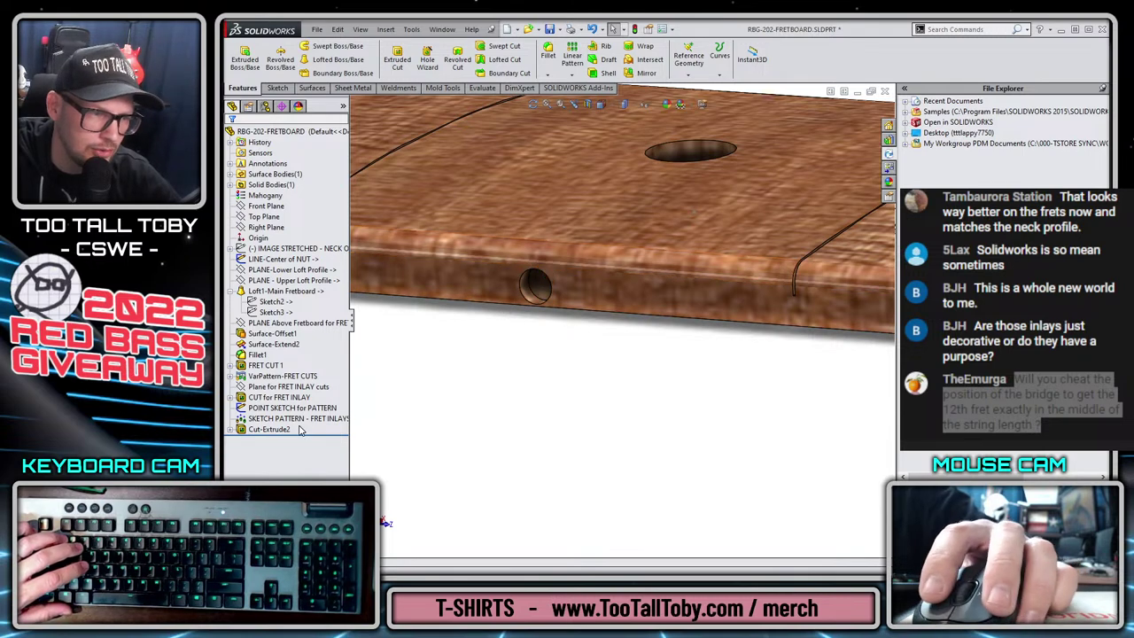
Reduce the side hole's diameter from 0.10 to 0.09 in.
{"action": "left_click", "coordinate": [269, 430]}
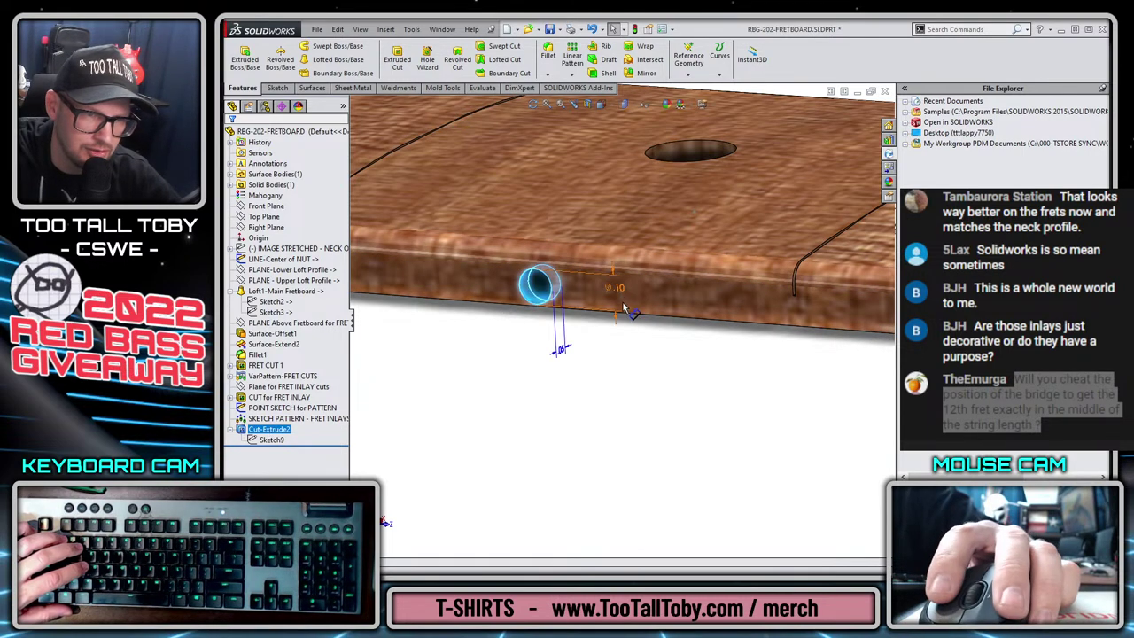
{"action": "double_click", "coordinate": [613, 271]}
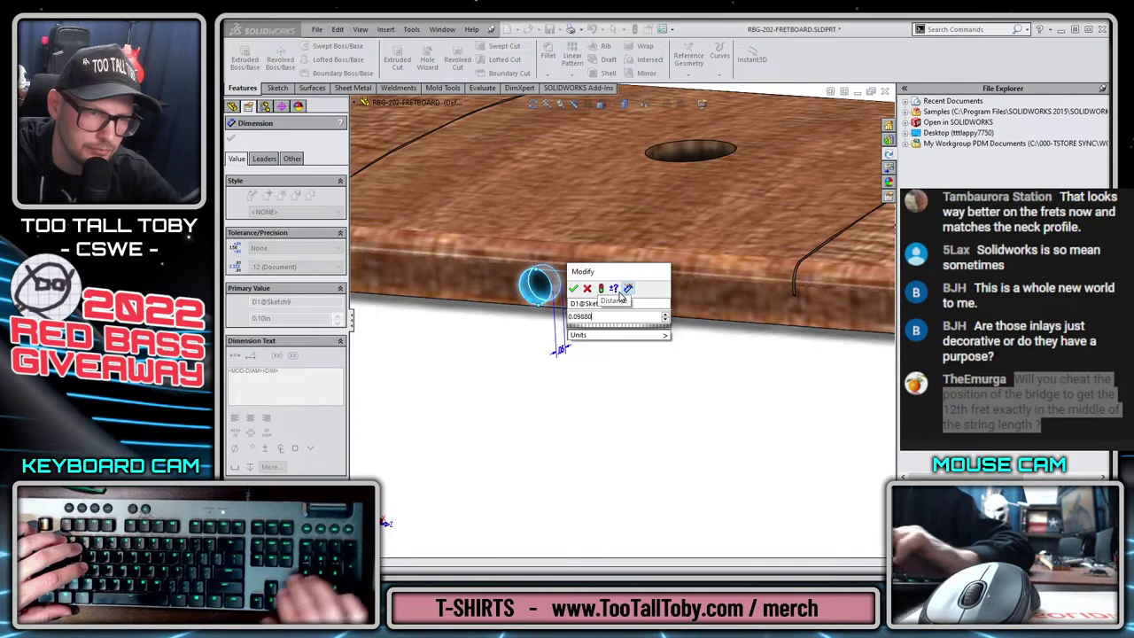
{"action": "key", "text": "Escape"}
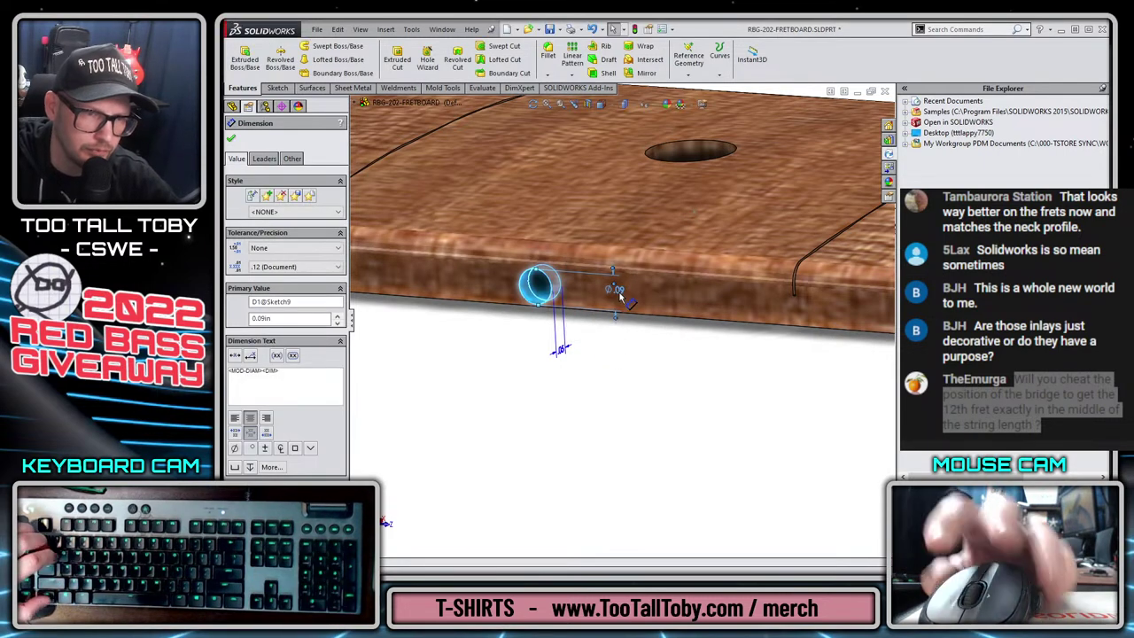
{"action": "left_click", "coordinate": [627, 456]}
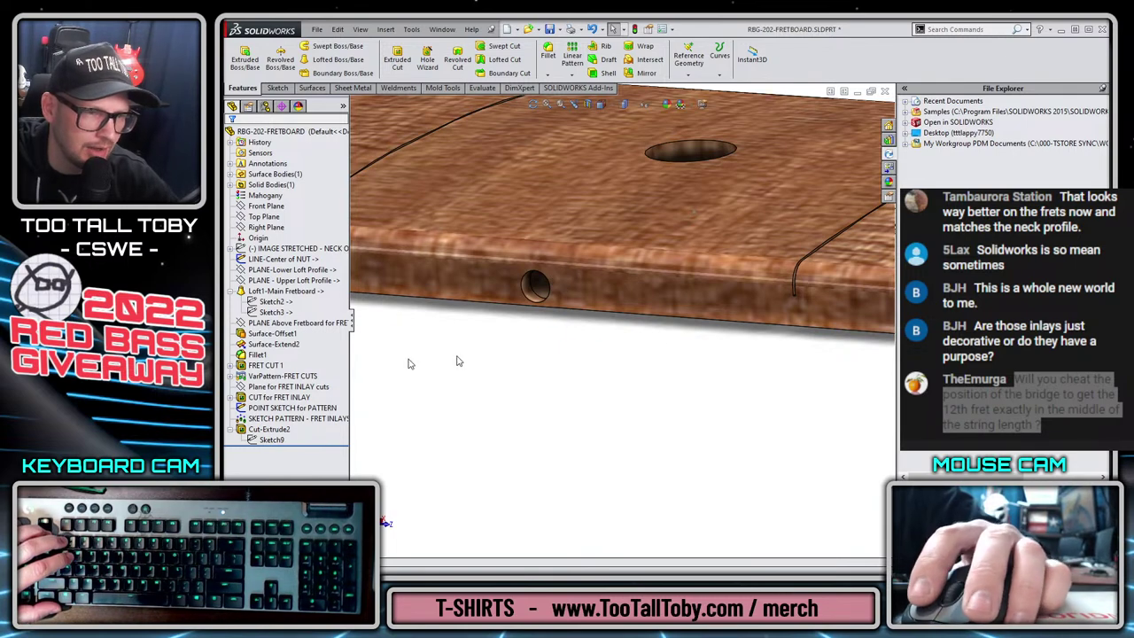
Start a new sketch, Sketch10, on the fretboard's side face.
{"action": "left_click", "coordinate": [618, 286]}
{"action": "left_click", "coordinate": [627, 258]}
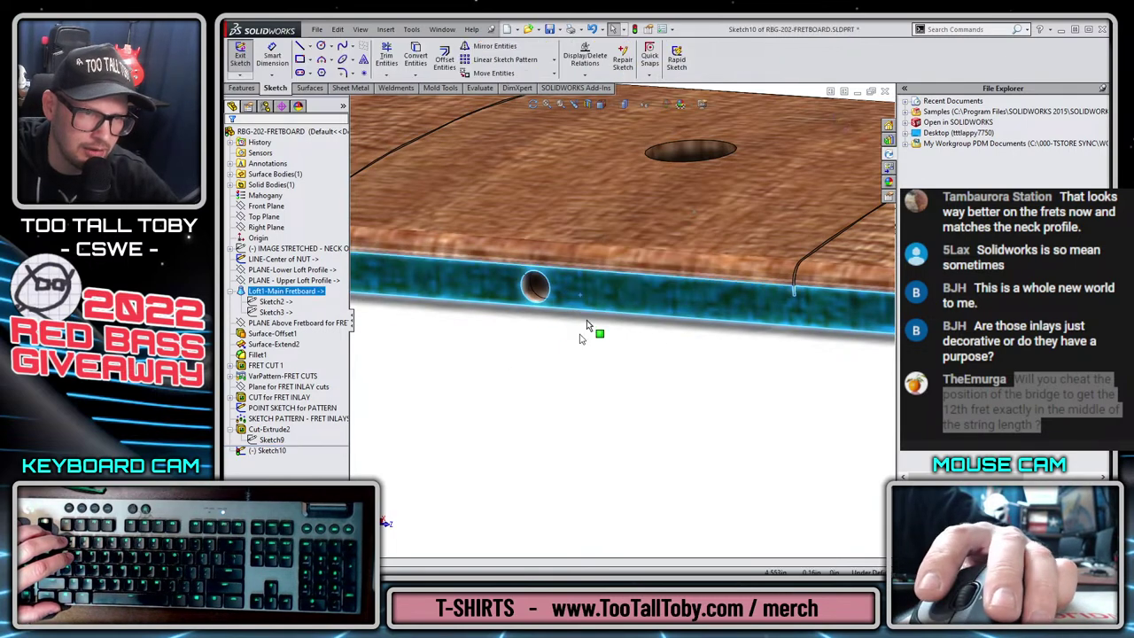
{"action": "key", "text": "ctrl+8"}
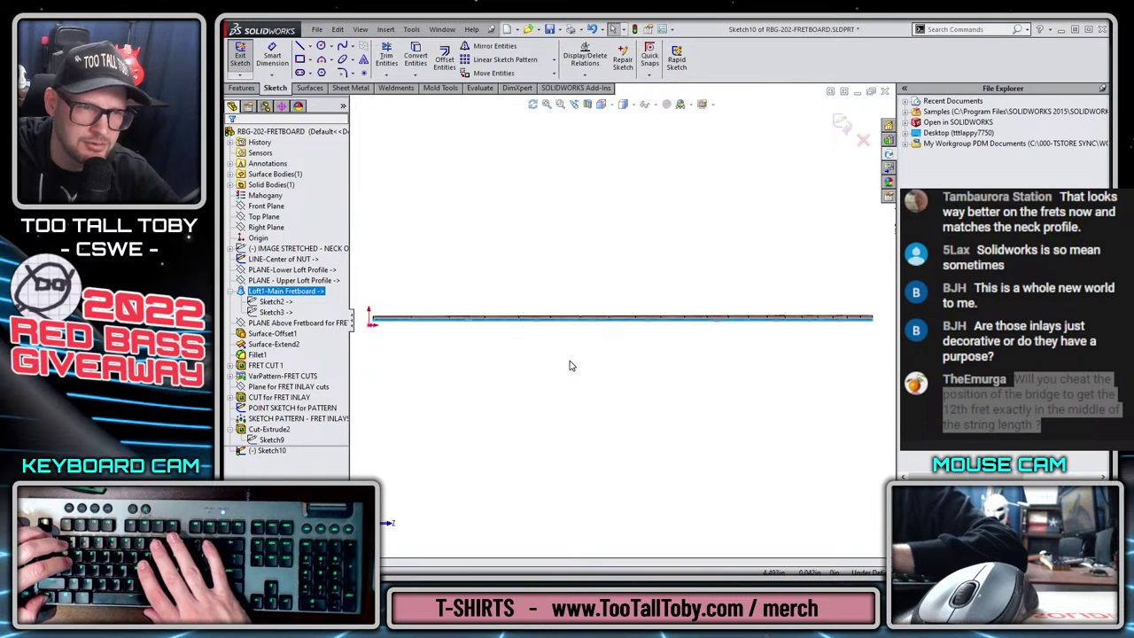
{"action": "middle_click_drag", "start_coordinate": [504, 319], "coordinate": [546, 352]}
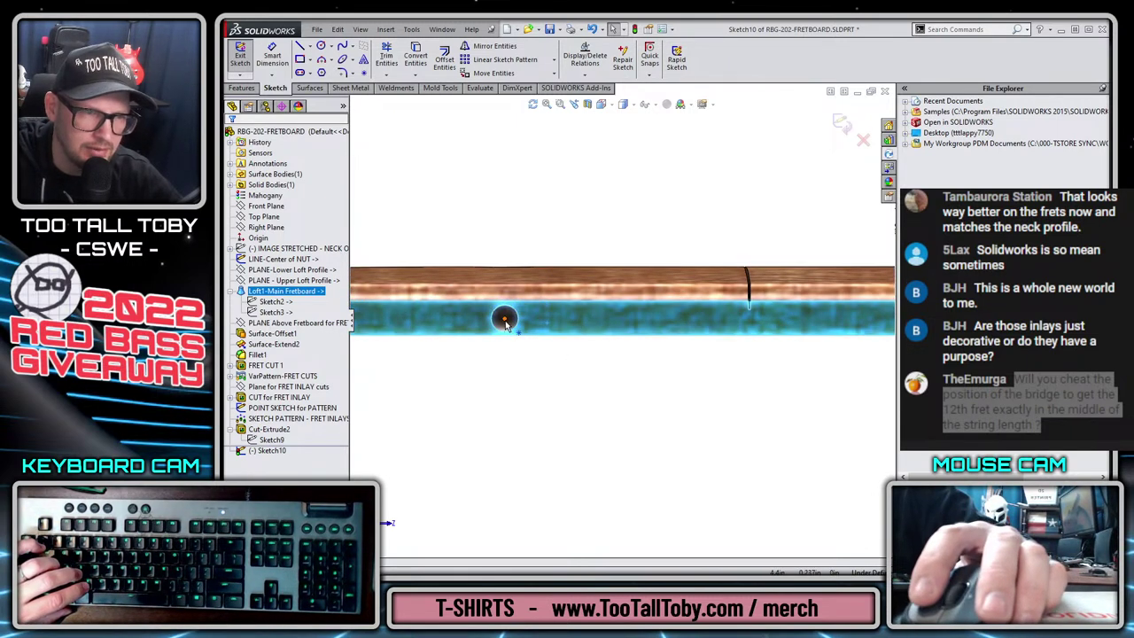
{"action": "left_click", "coordinate": [505, 325]}
Place a row of sketch points along the fretboard's side edge and exit Sketch10.
{"action": "left_click", "coordinate": [363, 73]}
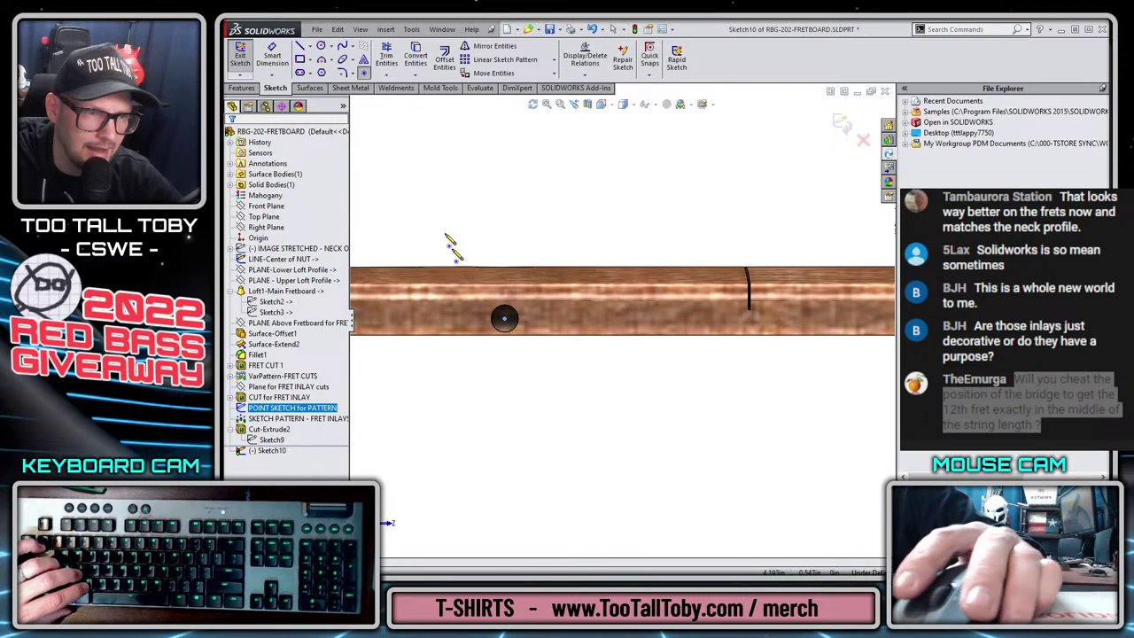
{"action": "left_click", "coordinate": [504, 319]}
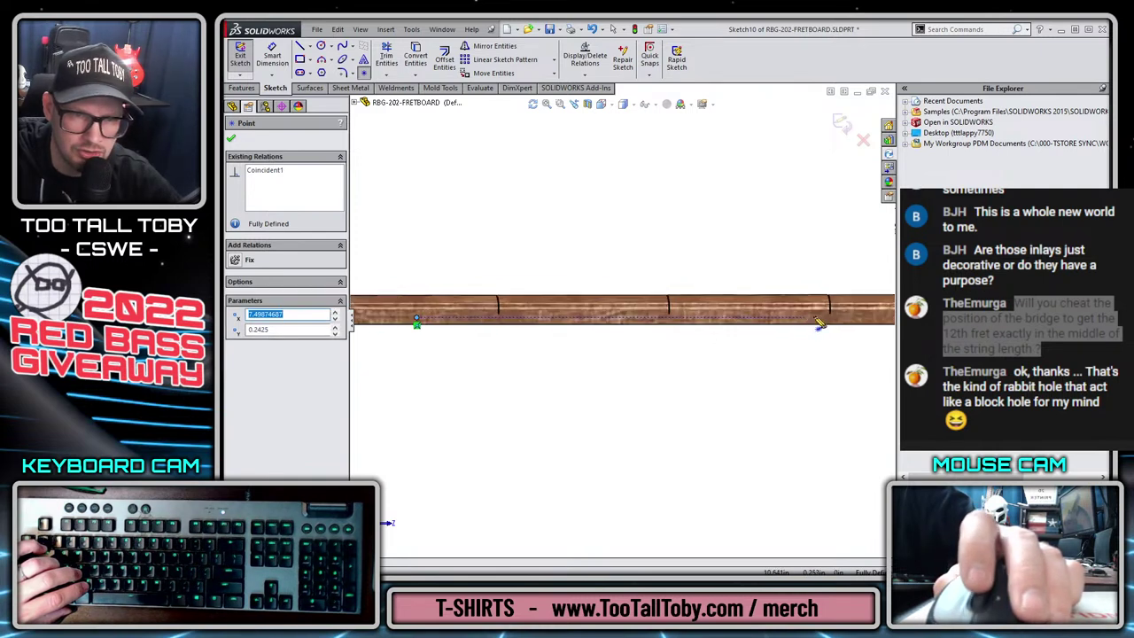
{"action": "left_click", "coordinate": [753, 324]}
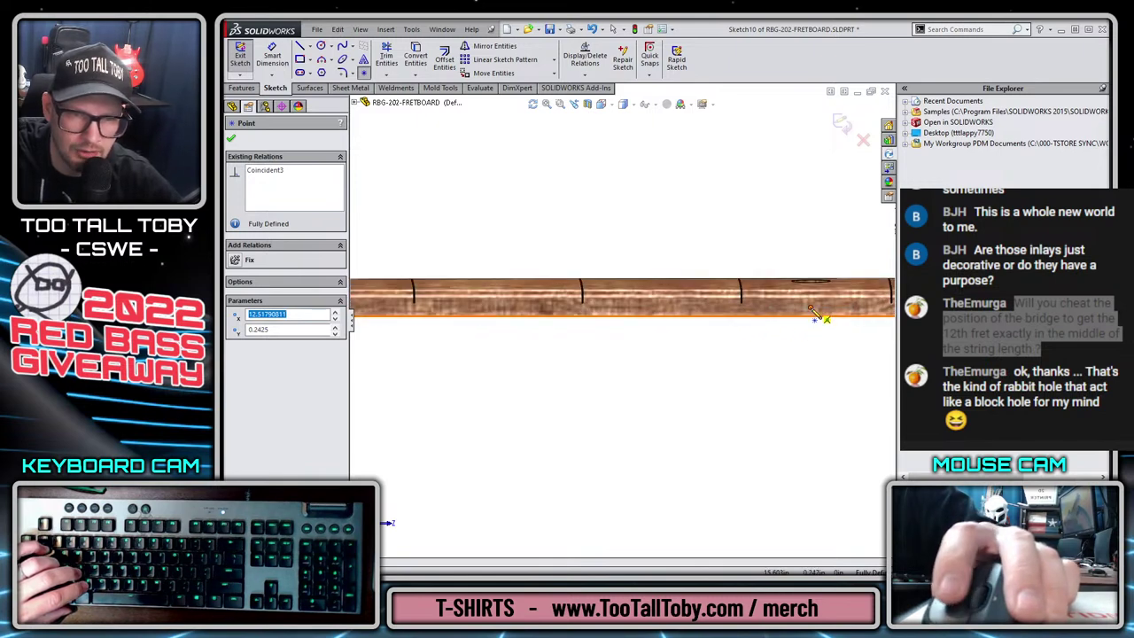
{"action": "scroll", "coordinate": [798, 315], "scroll_direction": "down", "scroll_amount": 3}
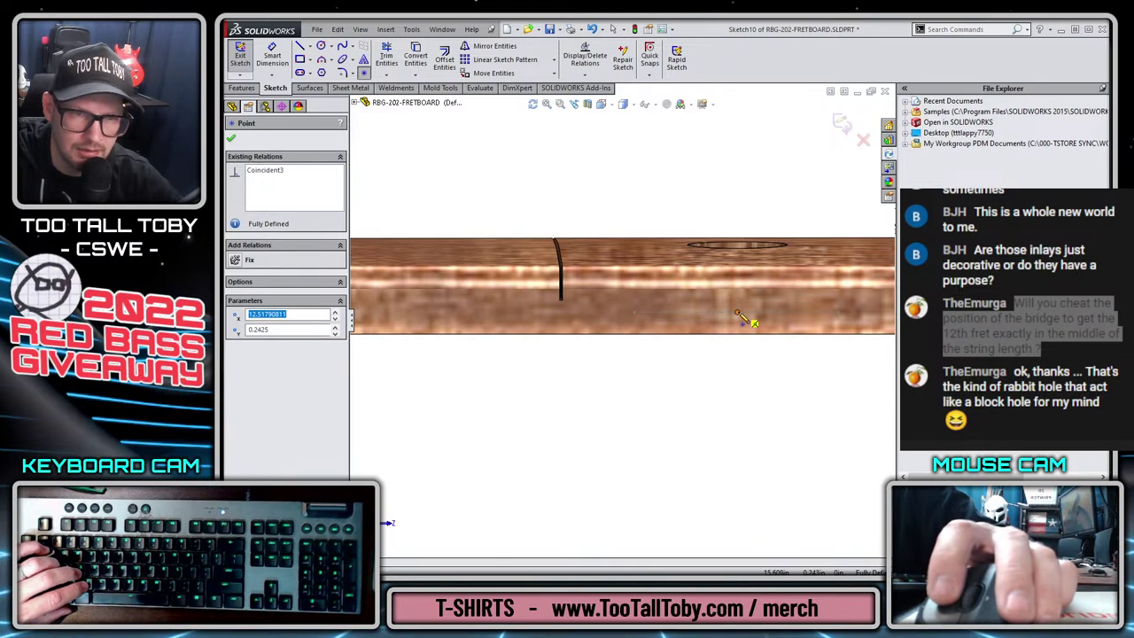
{"action": "scroll", "coordinate": [741, 318], "scroll_direction": "up", "scroll_amount": 3}
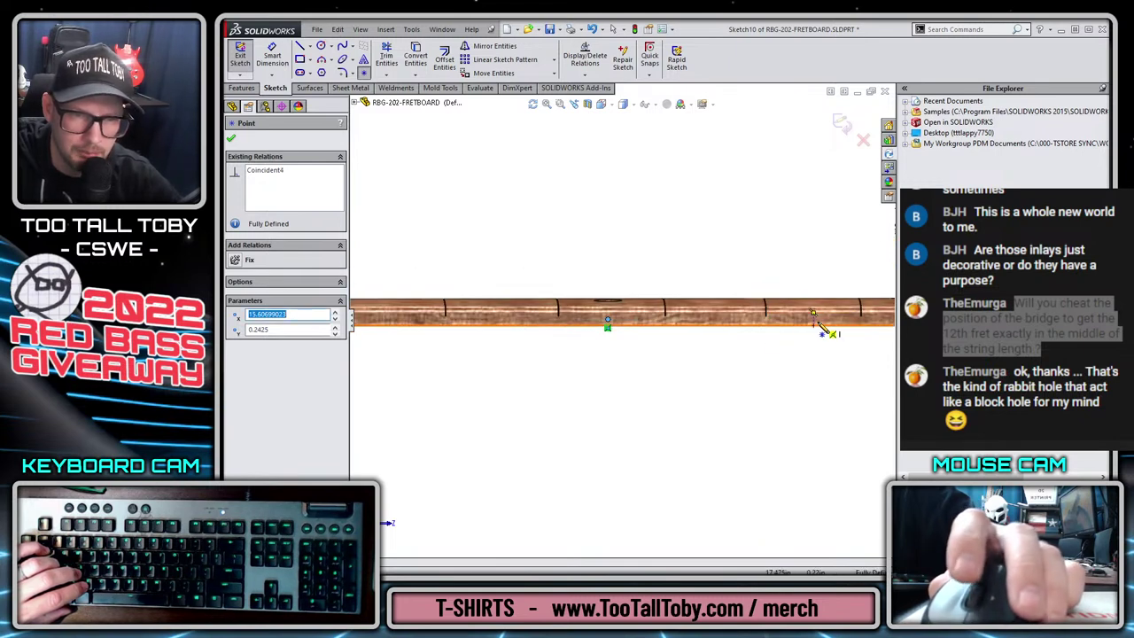
{"action": "scroll", "coordinate": [833, 330], "scroll_direction": "down", "scroll_amount": 1}
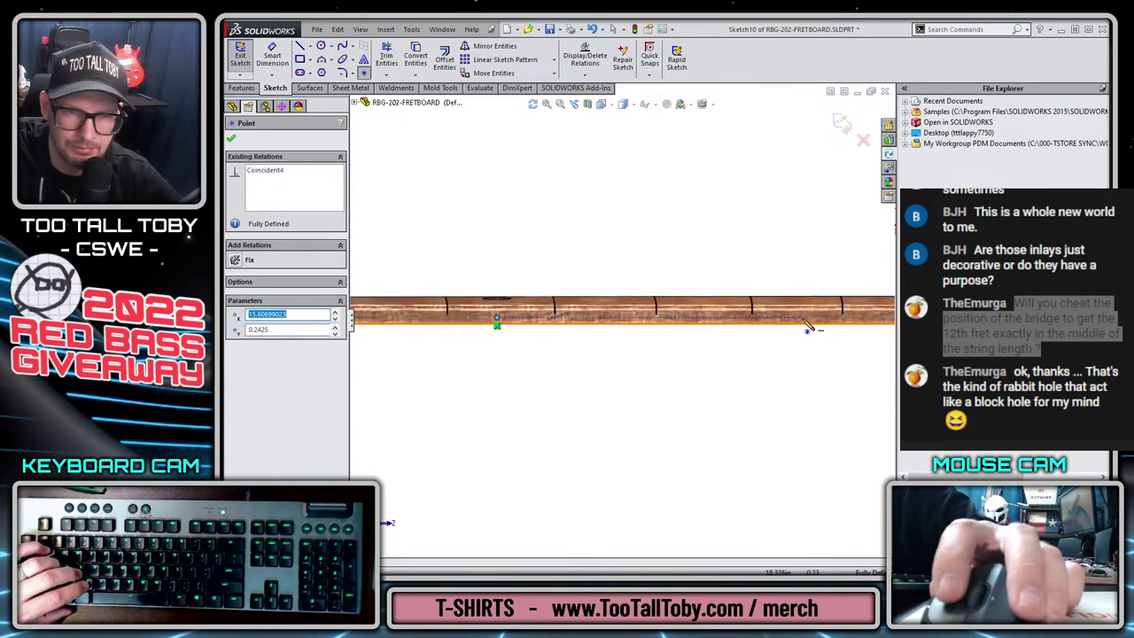
{"action": "left_click", "coordinate": [802, 325]}
{"action": "scroll", "coordinate": [806, 326], "scroll_direction": "up", "scroll_amount": 2}
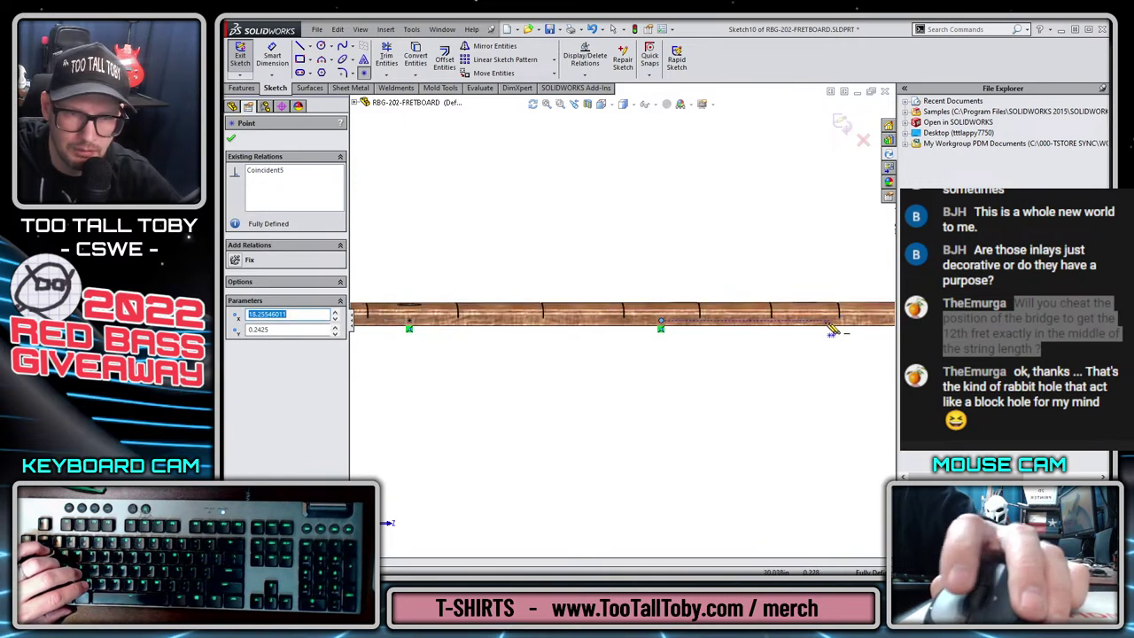
{"action": "scroll", "coordinate": [815, 330], "scroll_direction": "up", "scroll_amount": 1}
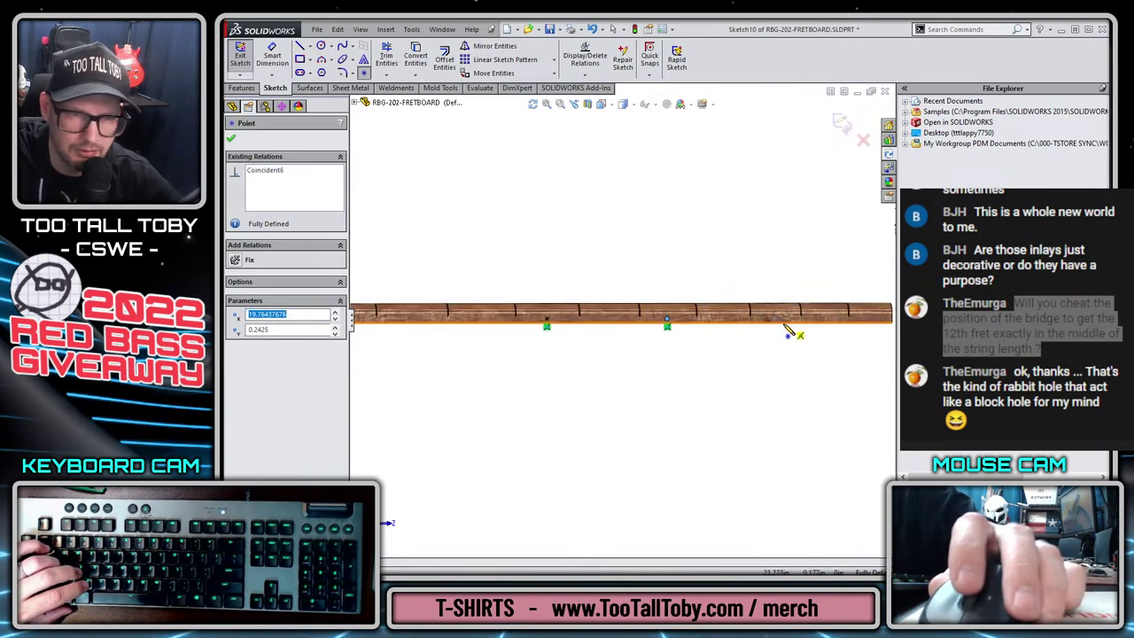
{"action": "scroll", "coordinate": [768, 325], "scroll_direction": "up", "scroll_amount": 2}
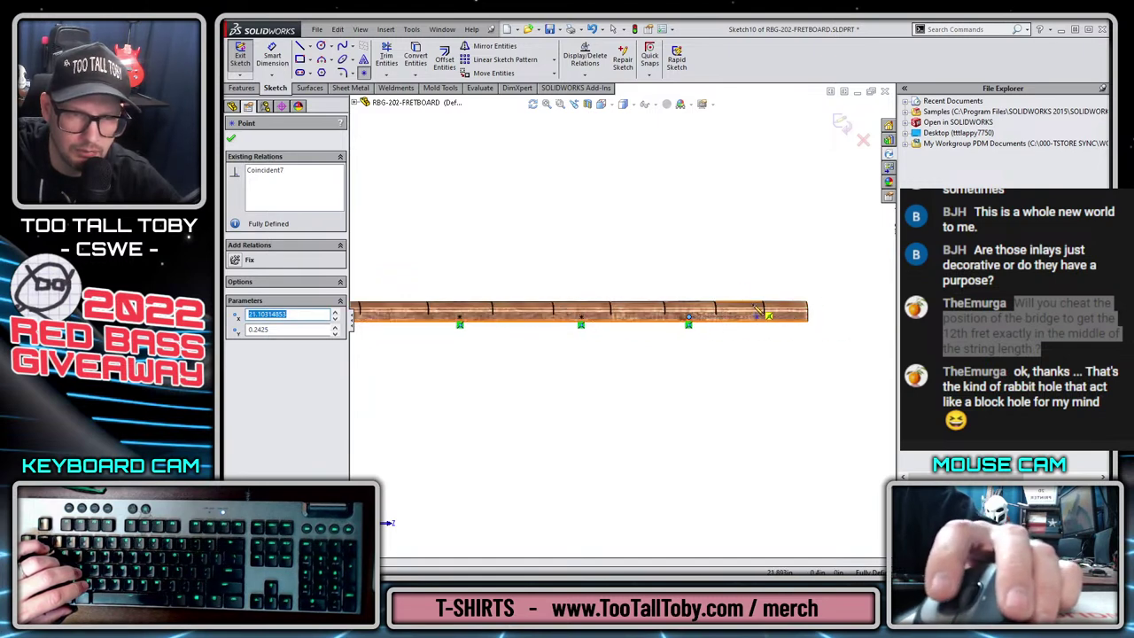
{"action": "scroll", "coordinate": [611, 331], "scroll_direction": "up", "scroll_amount": 2}
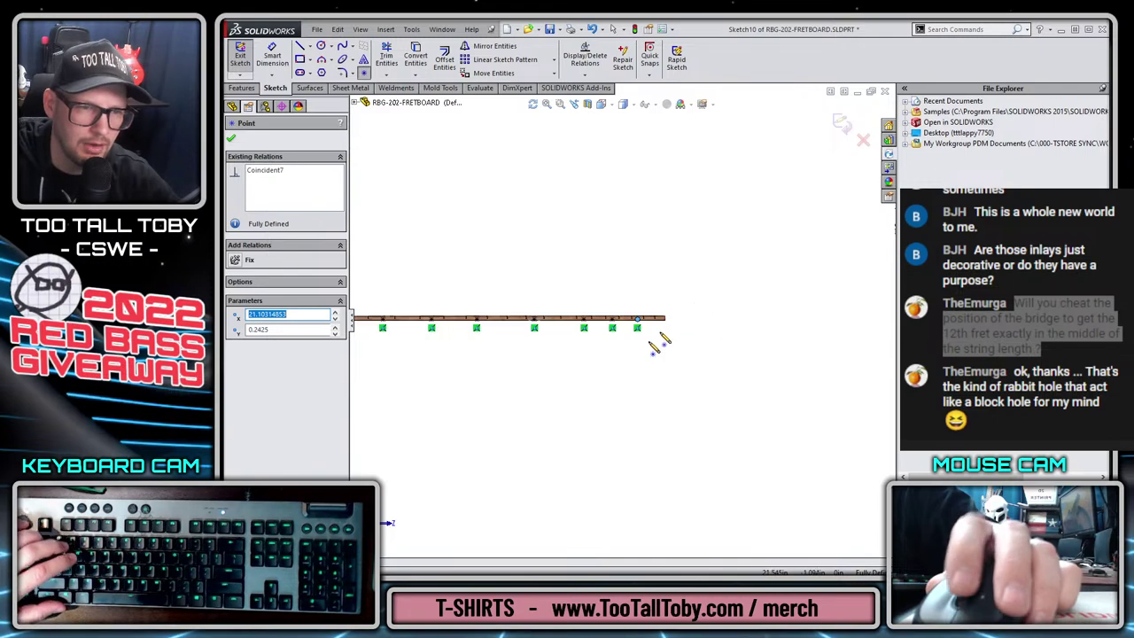
{"action": "left_click", "coordinate": [840, 124]}
{"action": "key", "text": "F2"}
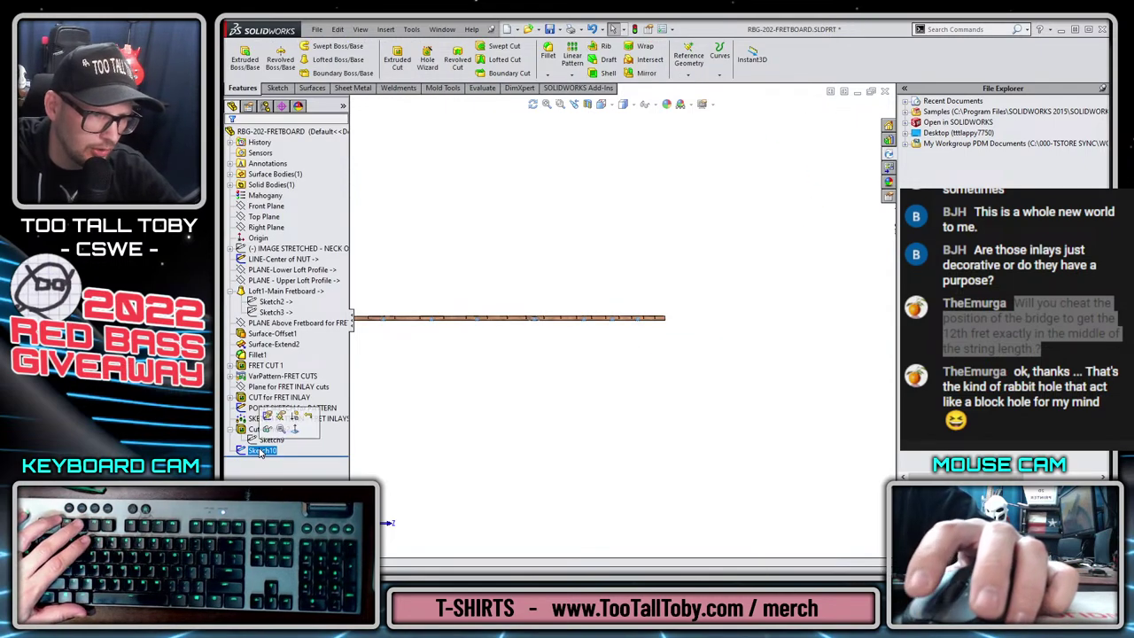
Rename Sketch10 to 'POINT SKTCH for SIDE PATTERN'.
{"action": "type", "text": "SKETCH for SIDE PATTERN"}
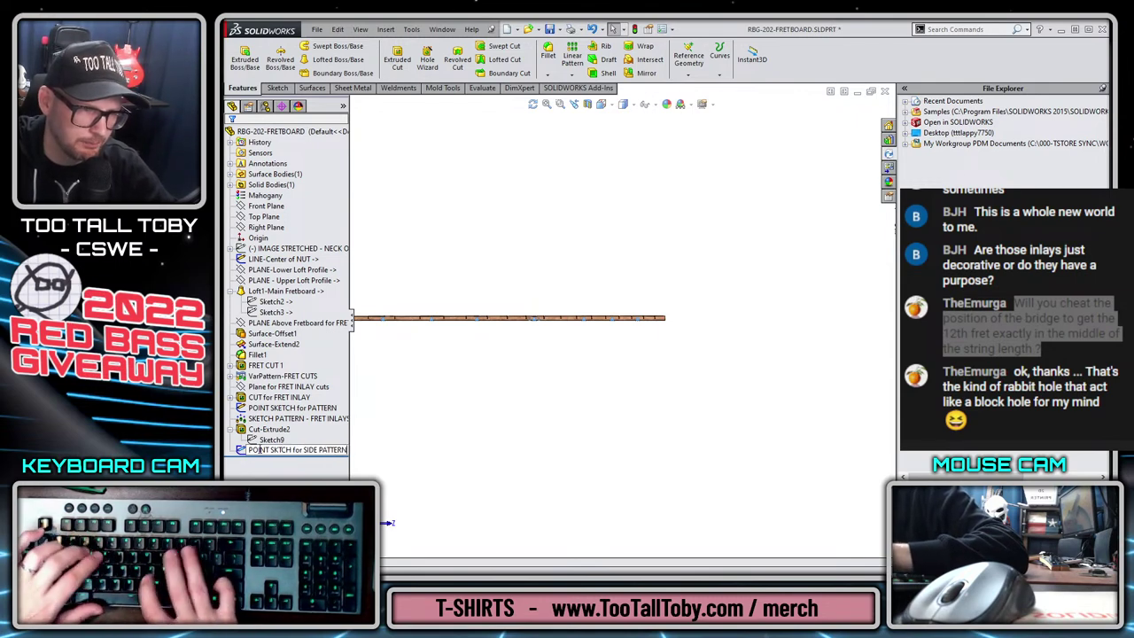
{"action": "key", "text": "Return"}
{"action": "key", "text": "Escape"}
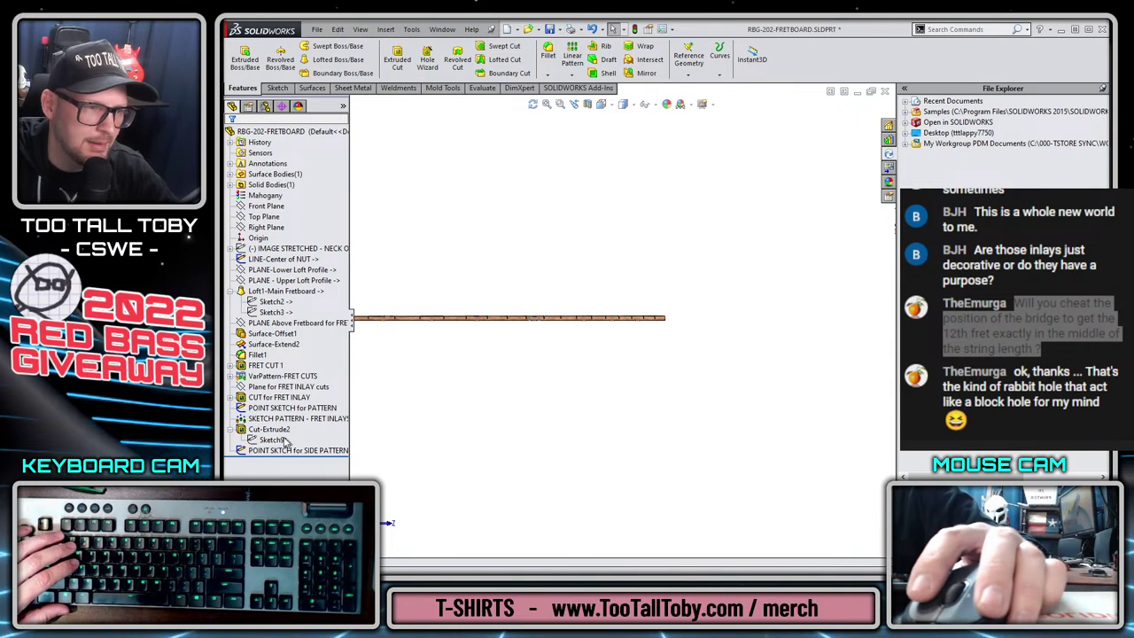
Rename Cut-Extrude2 to 'CUT for SIDE FRET INLAY'.
{"action": "key", "text": "F2"}
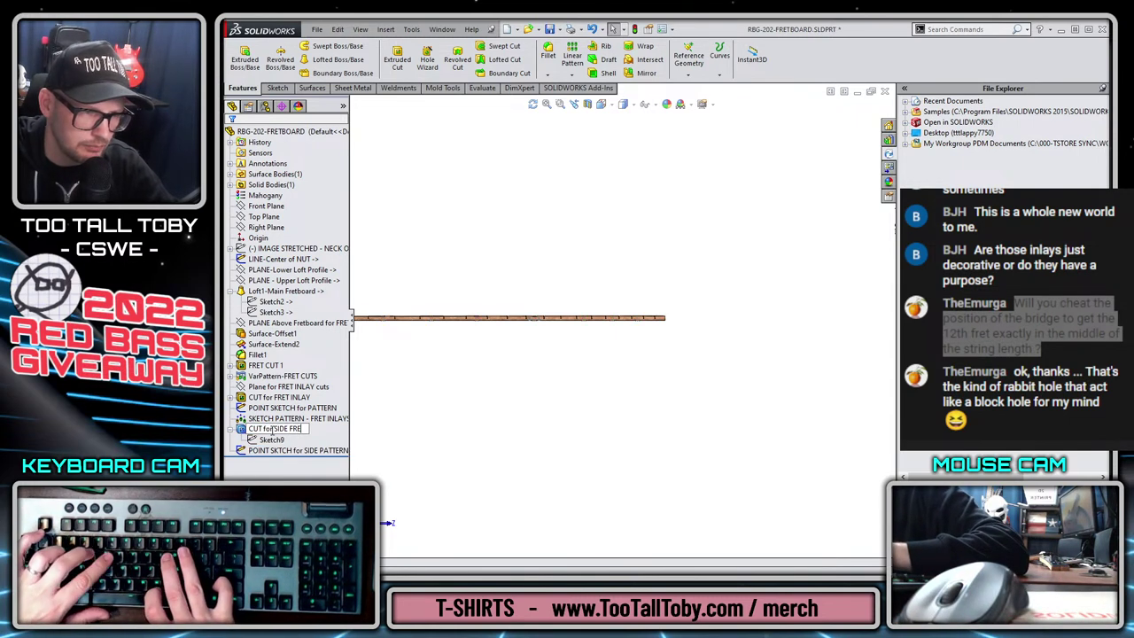
{"action": "type", "text": "LAY"}
{"action": "key", "text": "Return"}
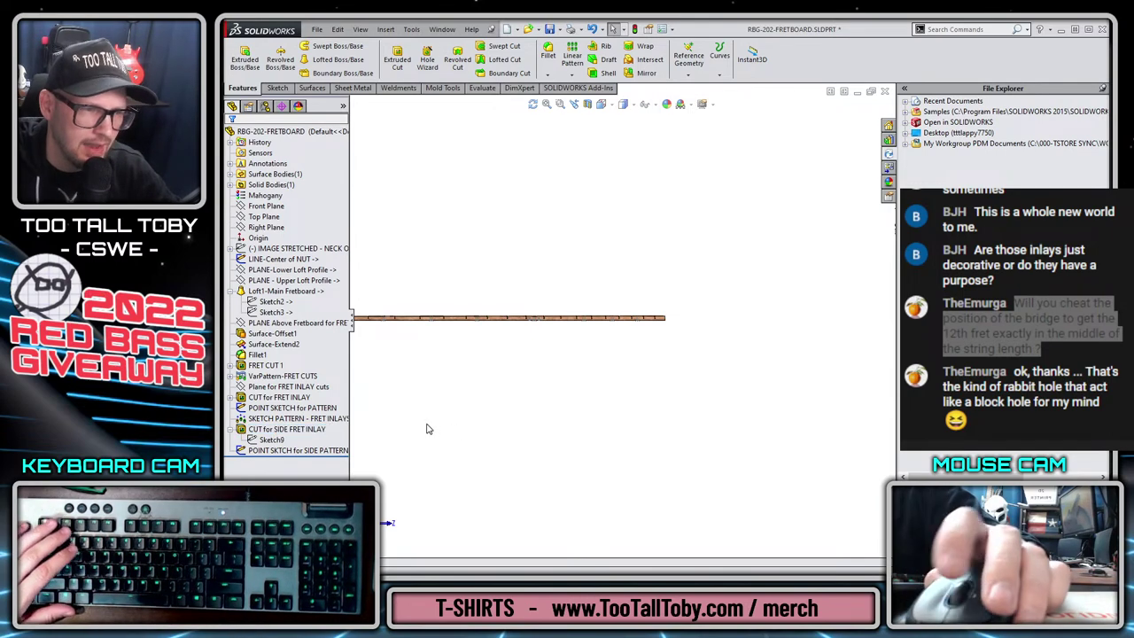
{"action": "scroll", "coordinate": [424, 359], "scroll_direction": "down", "scroll_amount": 2}
{"action": "middle_click_drag", "start_coordinate": [425, 359], "coordinate": [554, 369]}
{"action": "scroll", "coordinate": [554, 369], "scroll_direction": "down", "scroll_amount": 5}
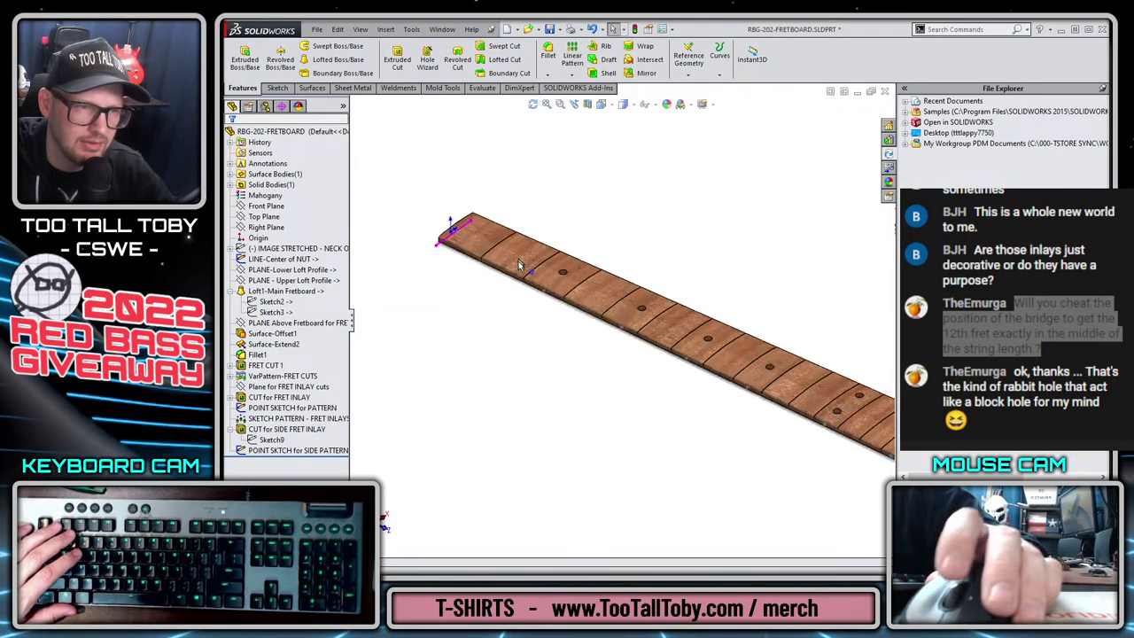
Set up a Sketch Driven Pattern with the side point sketch, a reference point, and the side inlay cut.
{"action": "left_click", "coordinate": [573, 75]}
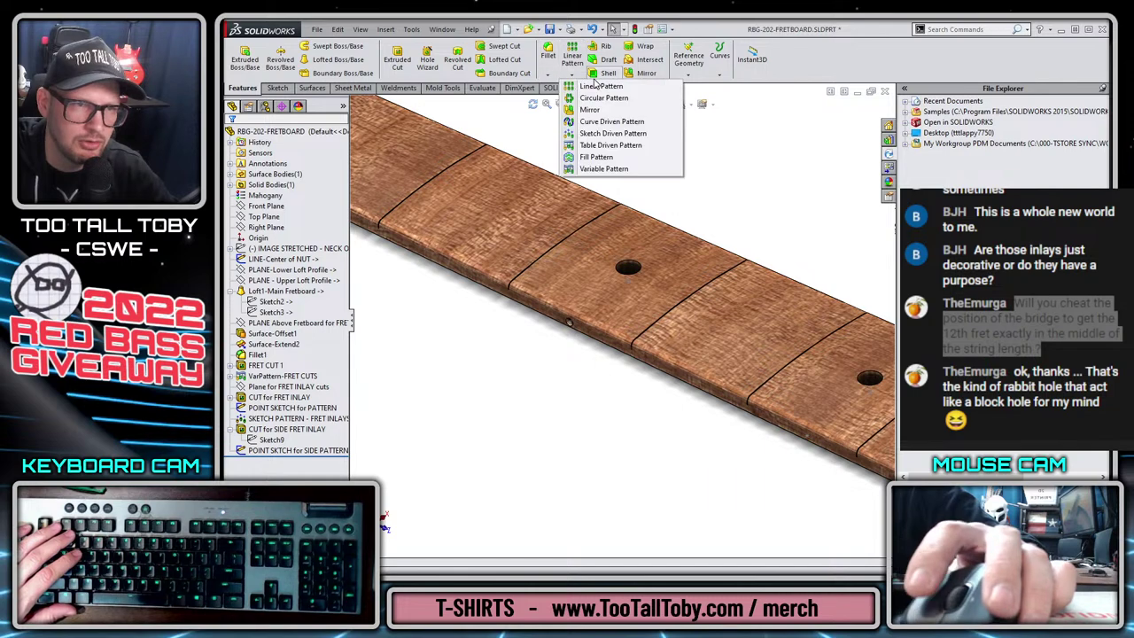
{"action": "left_click", "coordinate": [611, 133]}
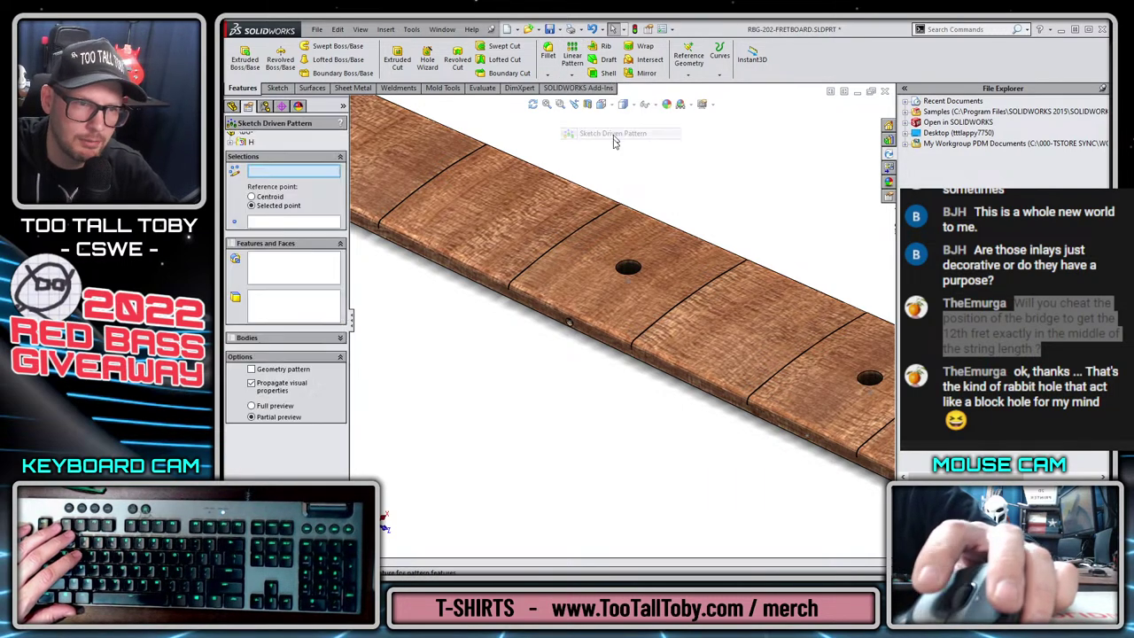
{"action": "scroll", "coordinate": [572, 330], "scroll_direction": "down", "scroll_amount": 2}
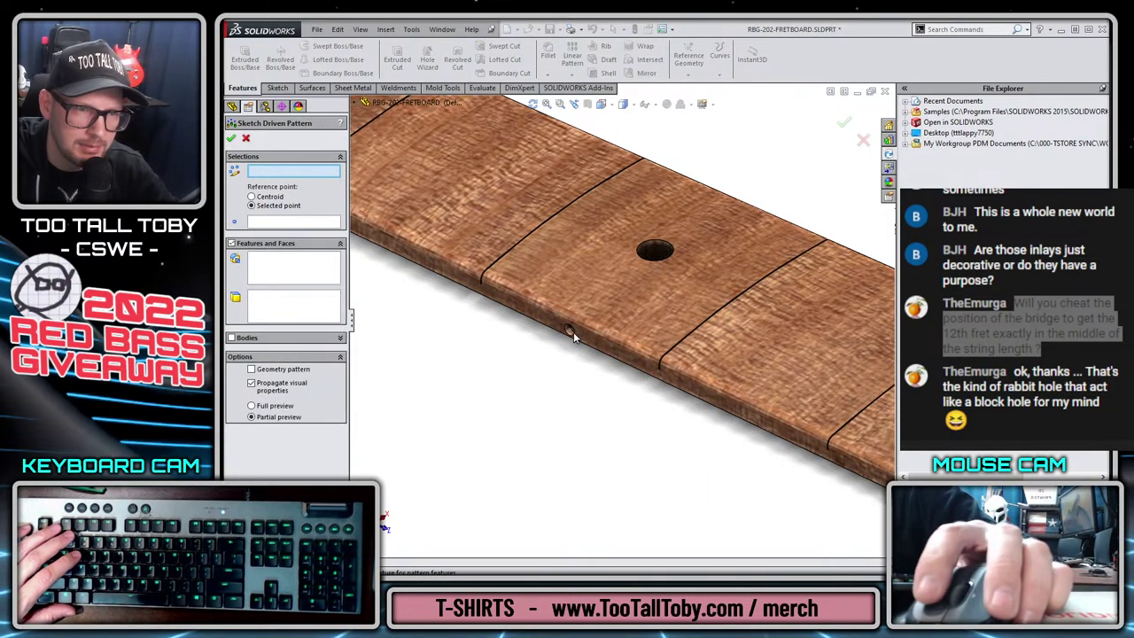
{"action": "left_click", "coordinate": [569, 332]}
{"action": "left_click", "coordinate": [299, 225]}
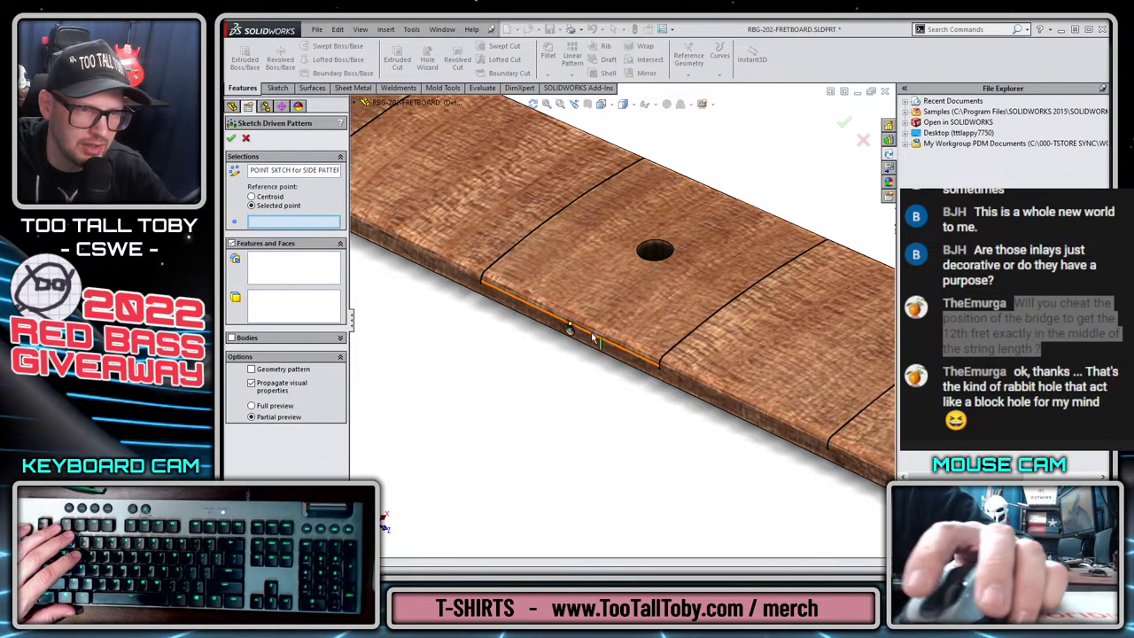
{"action": "left_click", "coordinate": [570, 331]}
{"action": "scroll", "coordinate": [567, 337], "scroll_direction": "down", "scroll_amount": 5}
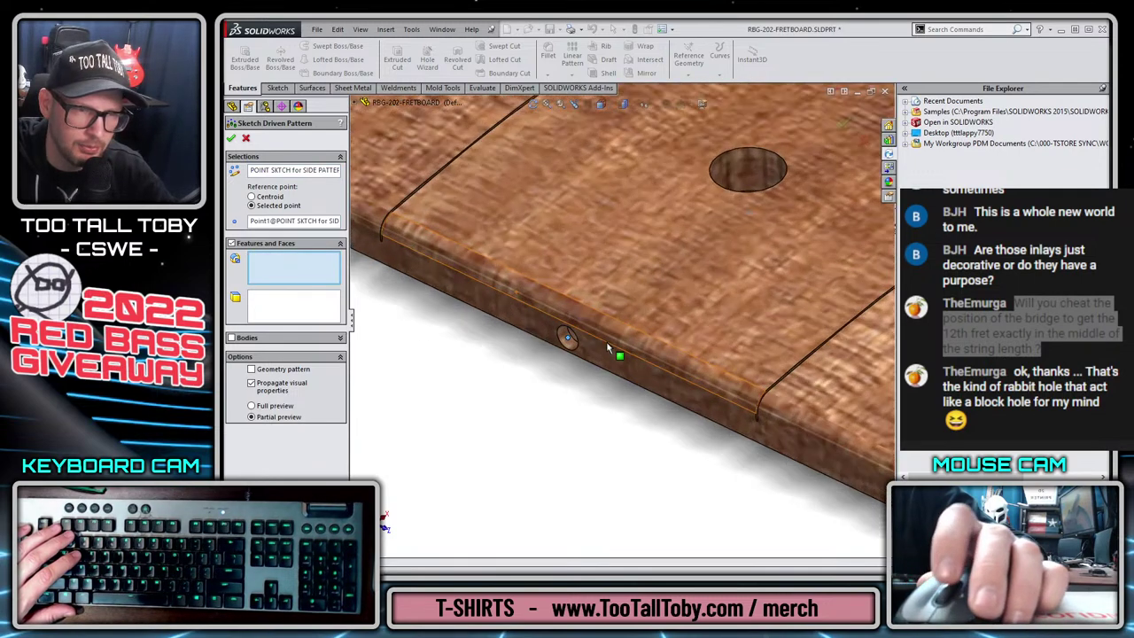
{"action": "left_click", "coordinate": [542, 342]}
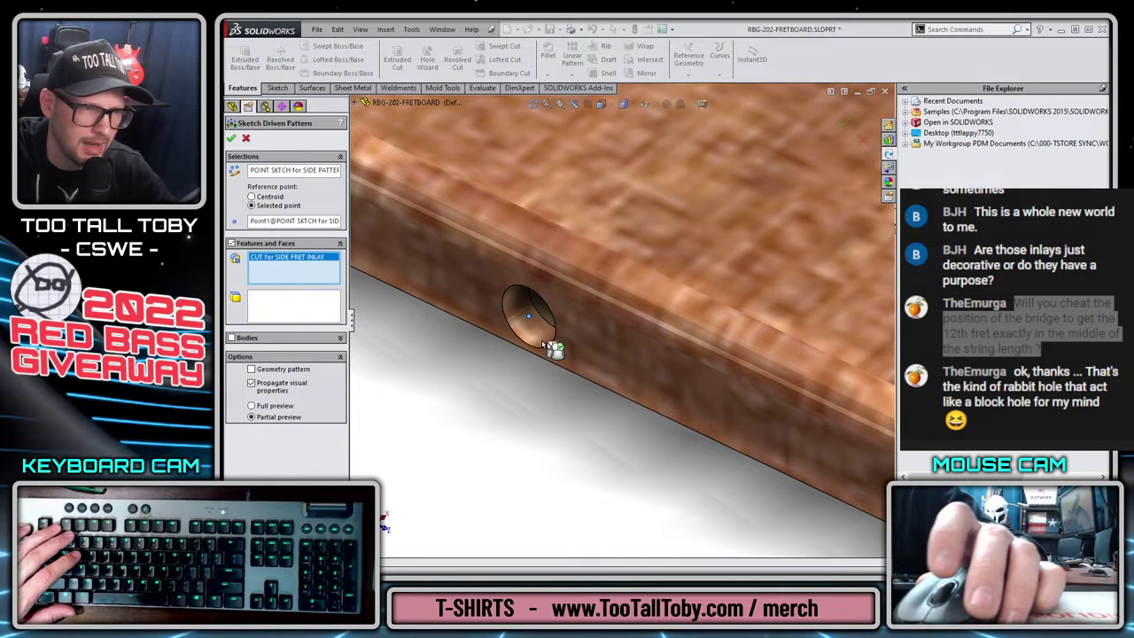
Keep the selected point as the pattern reference and accept Sketch-Pattern2.
{"action": "scroll", "coordinate": [549, 346], "scroll_direction": "up", "scroll_amount": 10}
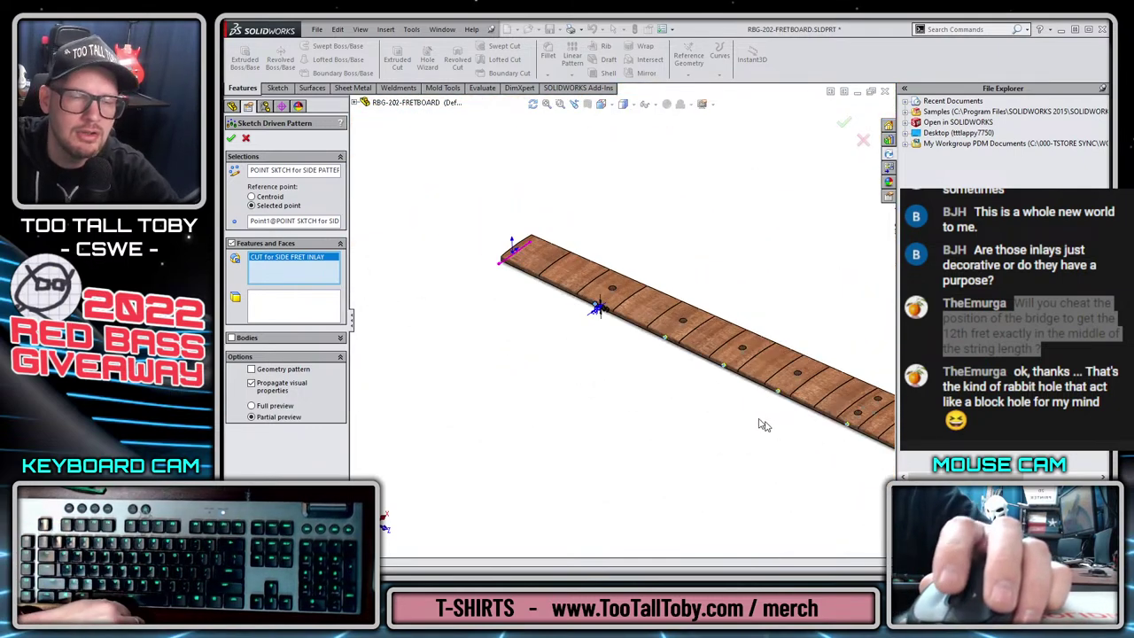
{"action": "scroll", "coordinate": [763, 425], "scroll_direction": "down", "scroll_amount": 4}
{"action": "scroll", "coordinate": [604, 263], "scroll_direction": "up", "scroll_amount": 1}
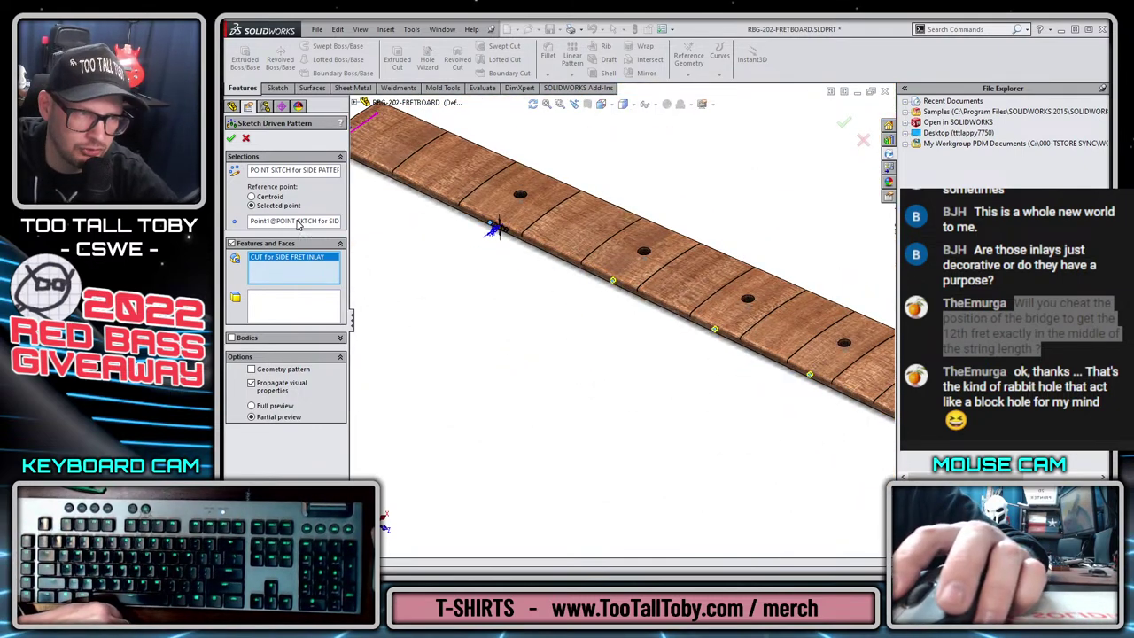
{"action": "left_click", "coordinate": [270, 197]}
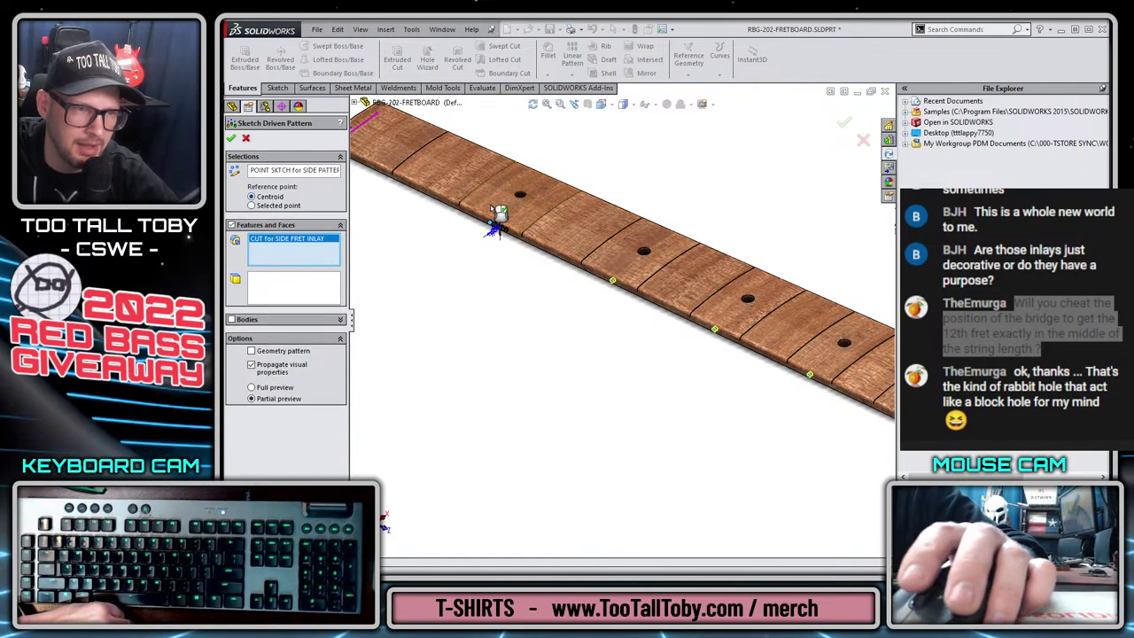
{"action": "scroll", "coordinate": [494, 213], "scroll_direction": "down", "scroll_amount": 5}
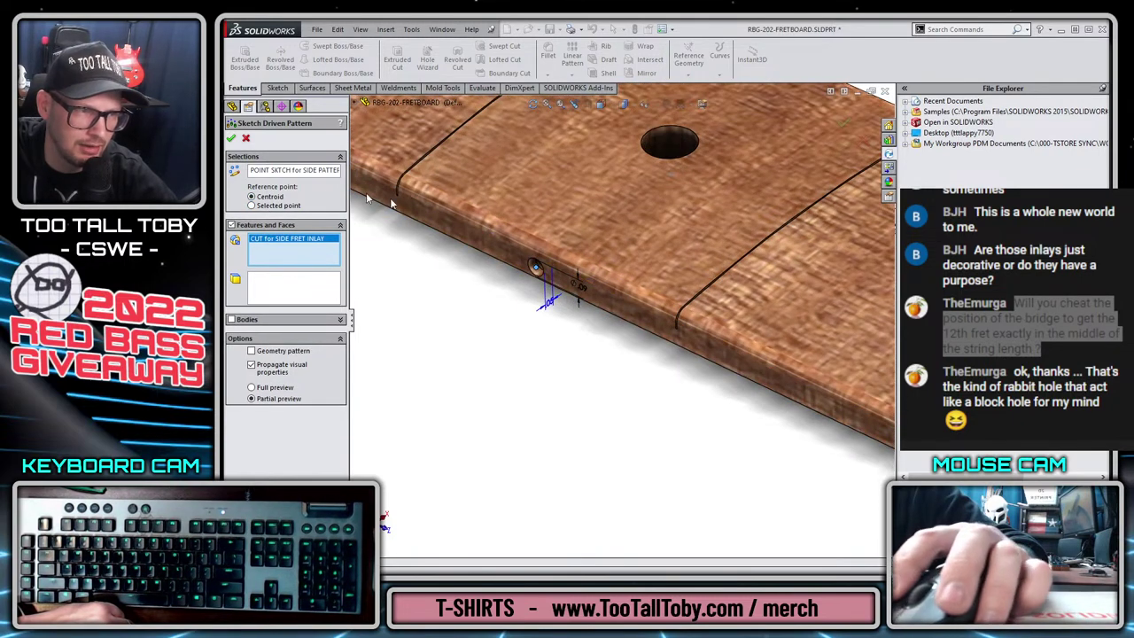
{"action": "left_click", "coordinate": [296, 207]}
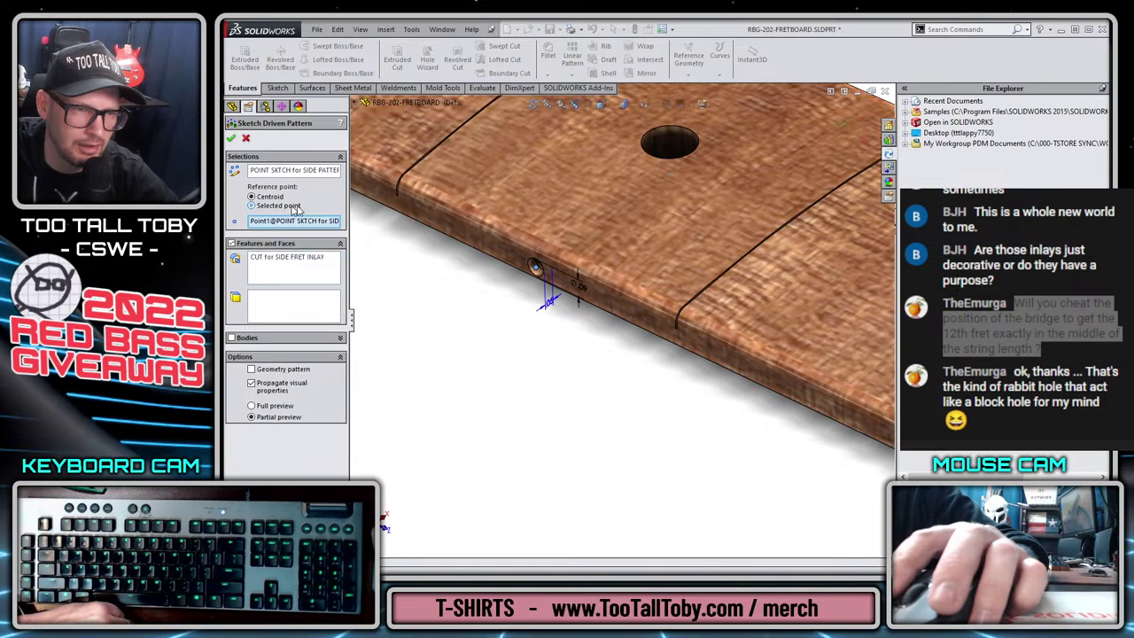
{"action": "key", "text": "f"}
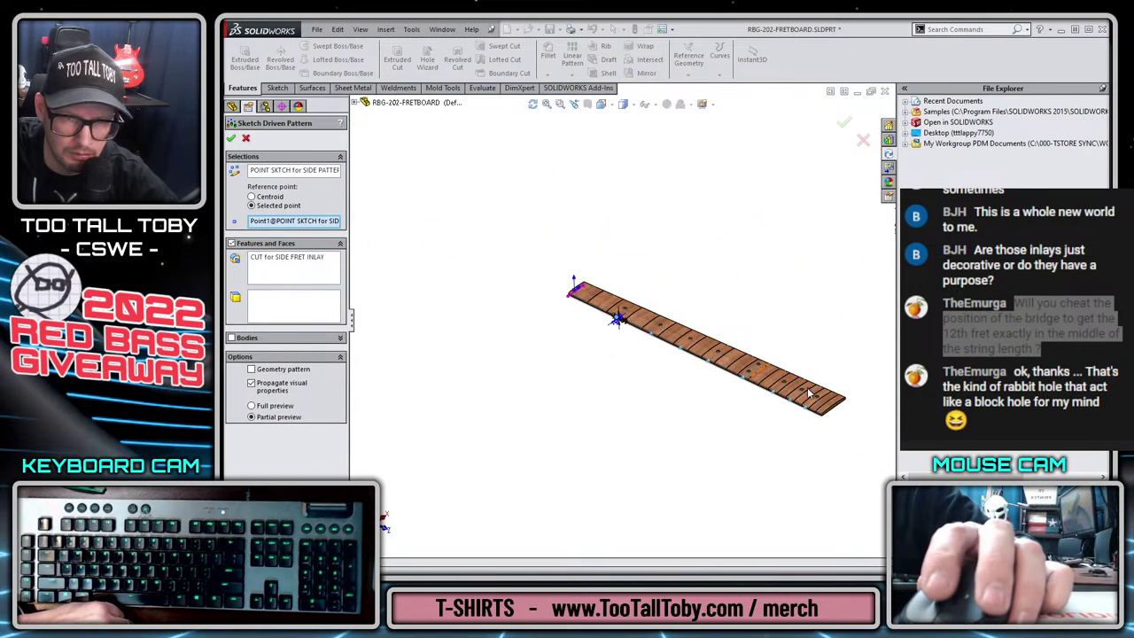
{"action": "left_click", "coordinate": [845, 125]}
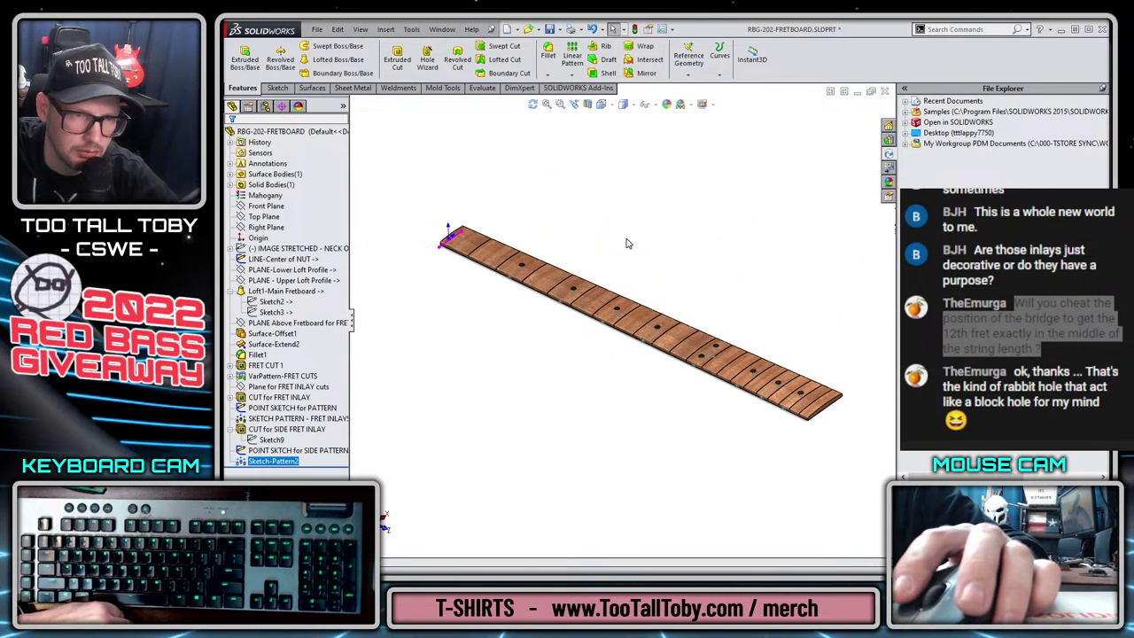
Rename Sketch-Pattern2 to 'SKETCH PATTERN - SIDE FRET INLAYS'.
{"action": "scroll", "coordinate": [564, 277], "scroll_direction": "down", "scroll_amount": 5}
{"action": "scroll", "coordinate": [565, 277], "scroll_direction": "up", "scroll_amount": 5}
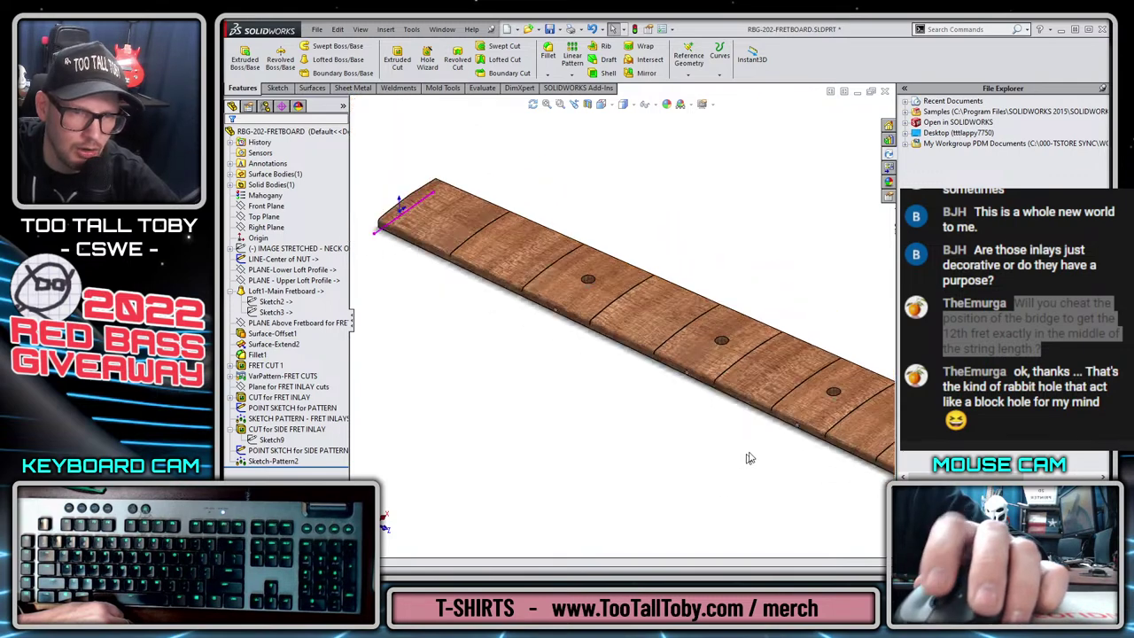
{"action": "left_click", "coordinate": [278, 462]}
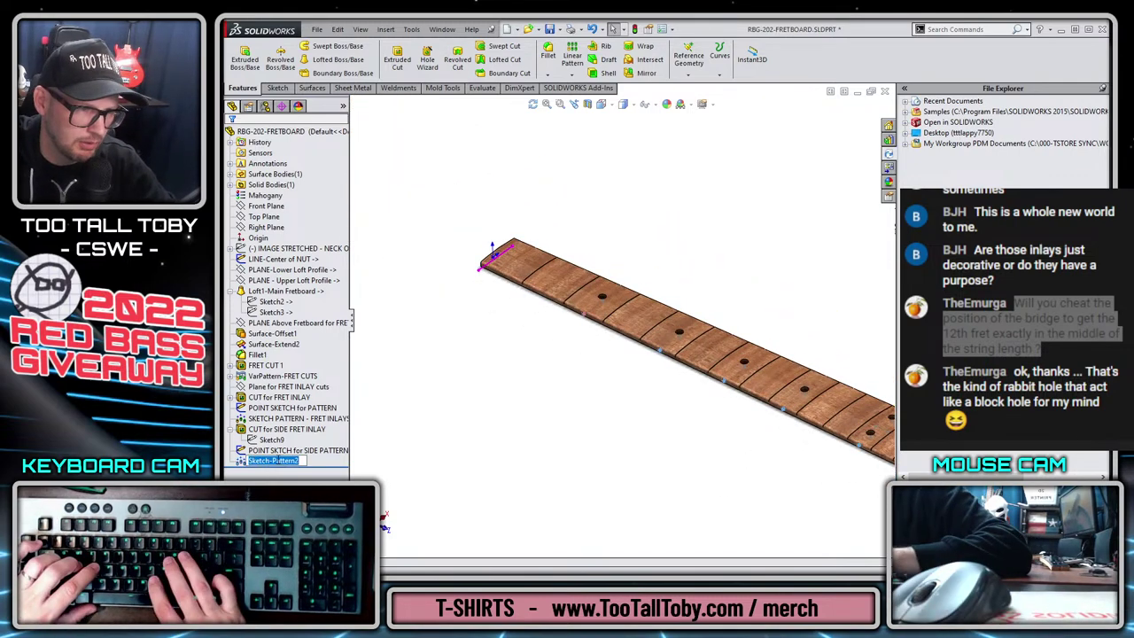
{"action": "key", "text": "F2"}
{"action": "type", "text": "SKETCH PATTERN - SIDE FRTE"}
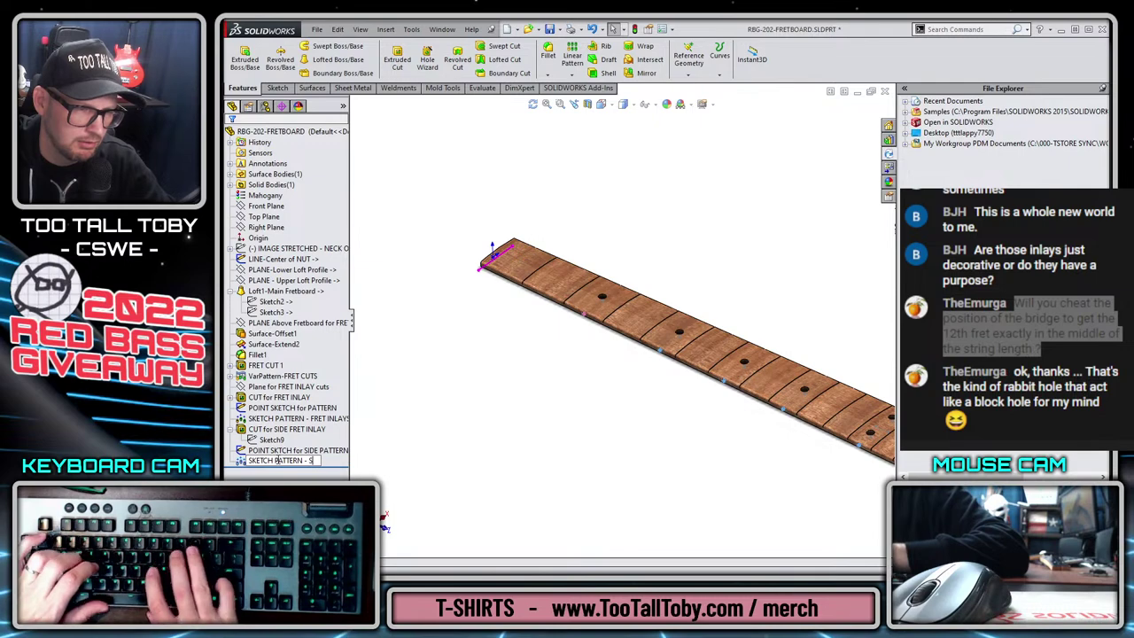
{"action": "key", "text": "BackSpace"}
{"action": "key", "text": "BackSpace"}
{"action": "type", "text": "ET INLAYS"}
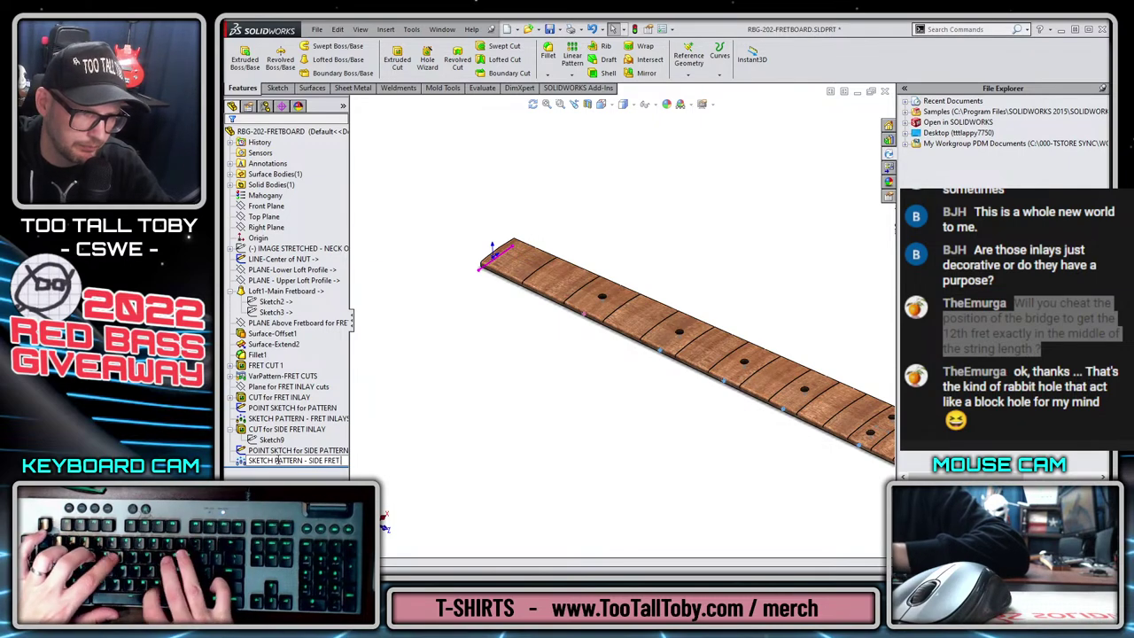
{"action": "key", "text": "Return"}
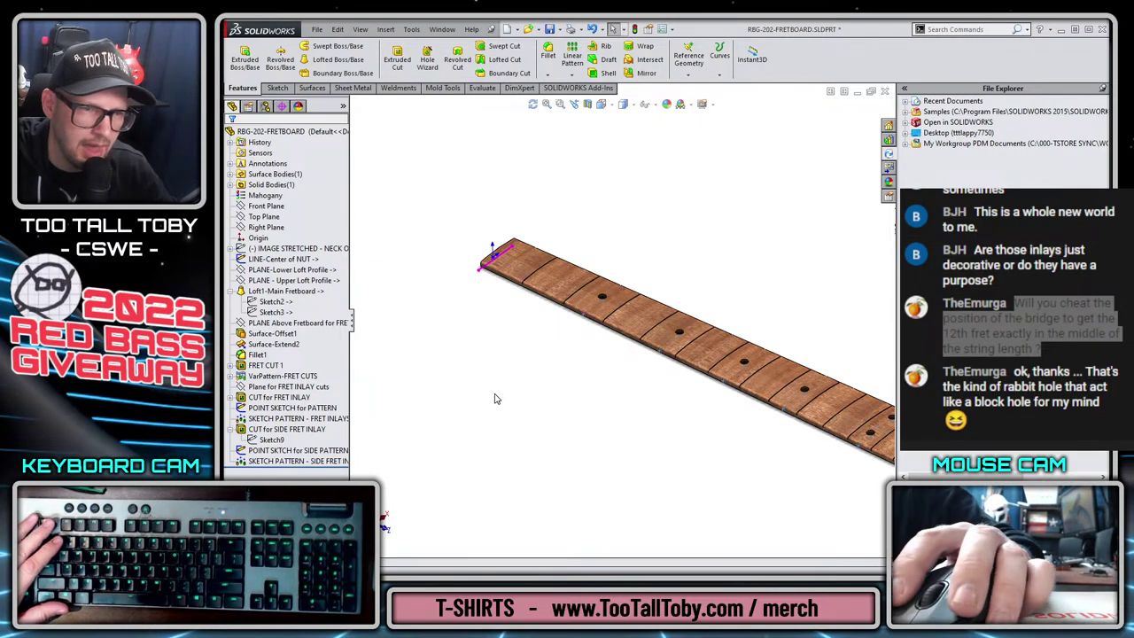
Try reordering the side point sketch in the tree, then save the fretboard part.
{"action": "left_click", "coordinate": [298, 449]}
{"action": "mouse_move", "coordinate": [266, 419]}
{"action": "left_mouse_down"}
{"action": "mouse_move", "coordinate": [252, 412]}
{"action": "mouse_move", "coordinate": [254, 390]}
{"action": "left_mouse_up"}
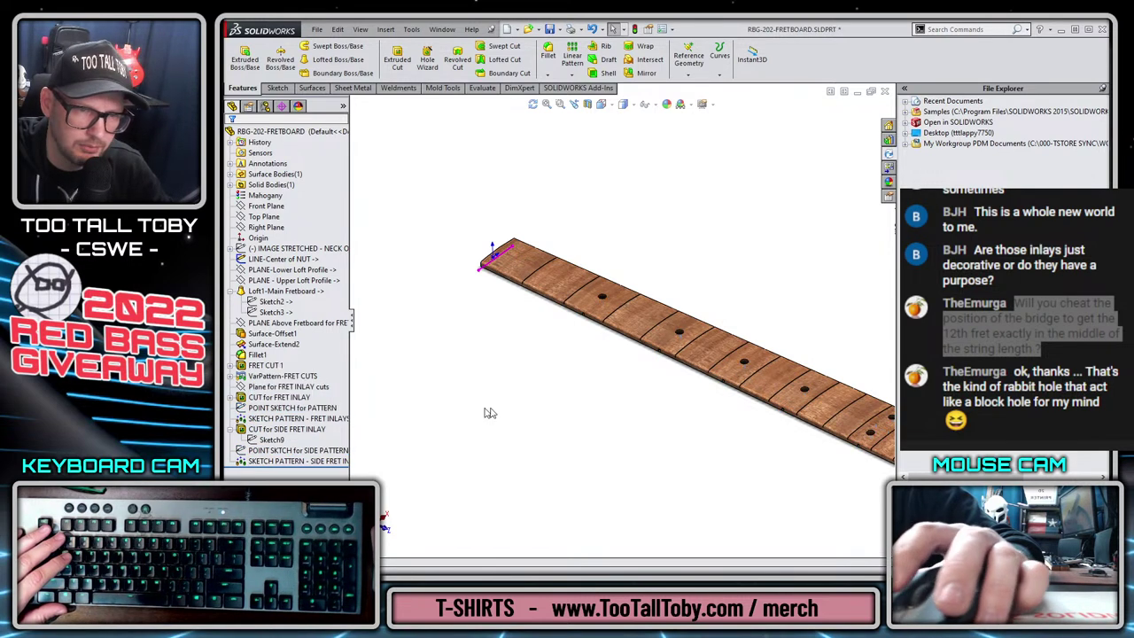
{"action": "scroll", "coordinate": [667, 324], "scroll_direction": "up", "scroll_amount": 3}
{"action": "scroll", "coordinate": [514, 268], "scroll_direction": "down", "scroll_amount": 3}
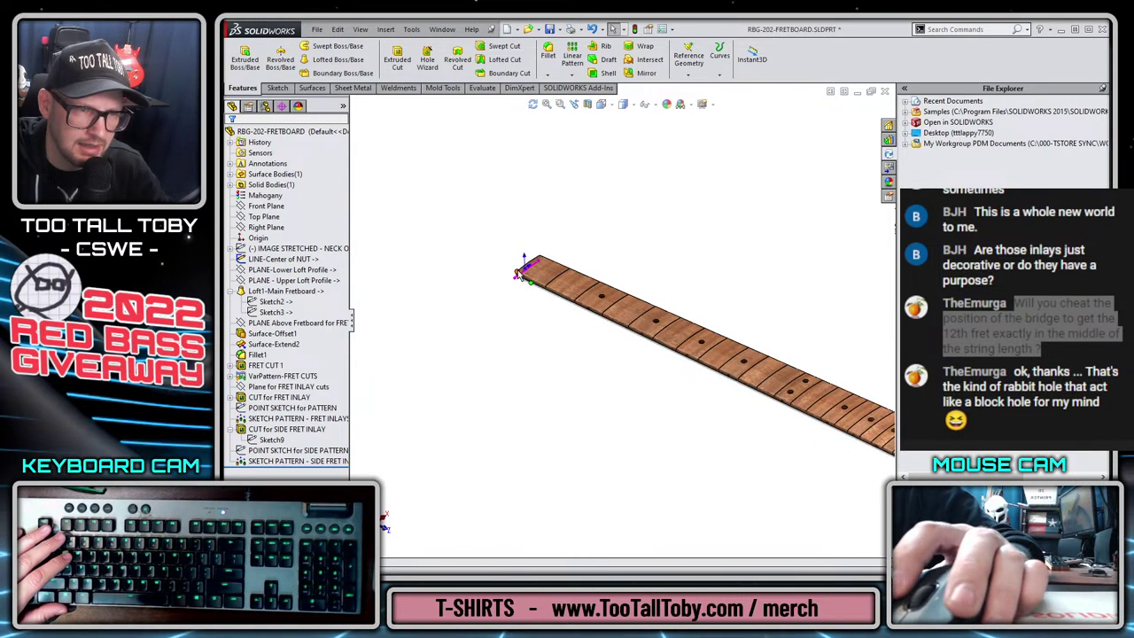
{"action": "left_click", "coordinate": [523, 275]}
{"action": "scroll", "coordinate": [818, 413], "scroll_direction": "up", "scroll_amount": 3}
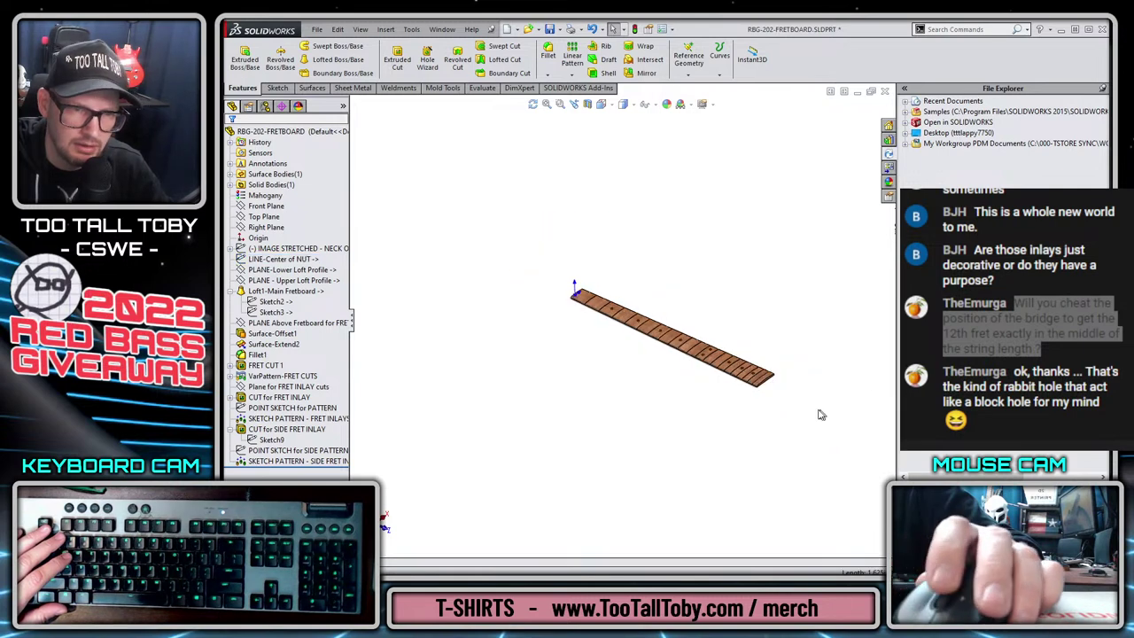
{"action": "scroll", "coordinate": [653, 326], "scroll_direction": "down", "scroll_amount": 3}
{"action": "scroll", "coordinate": [570, 253], "scroll_direction": "up", "scroll_amount": 3}
{"action": "scroll", "coordinate": [519, 246], "scroll_direction": "down", "scroll_amount": 3}
{"action": "scroll", "coordinate": [511, 238], "scroll_direction": "up", "scroll_amount": 3}
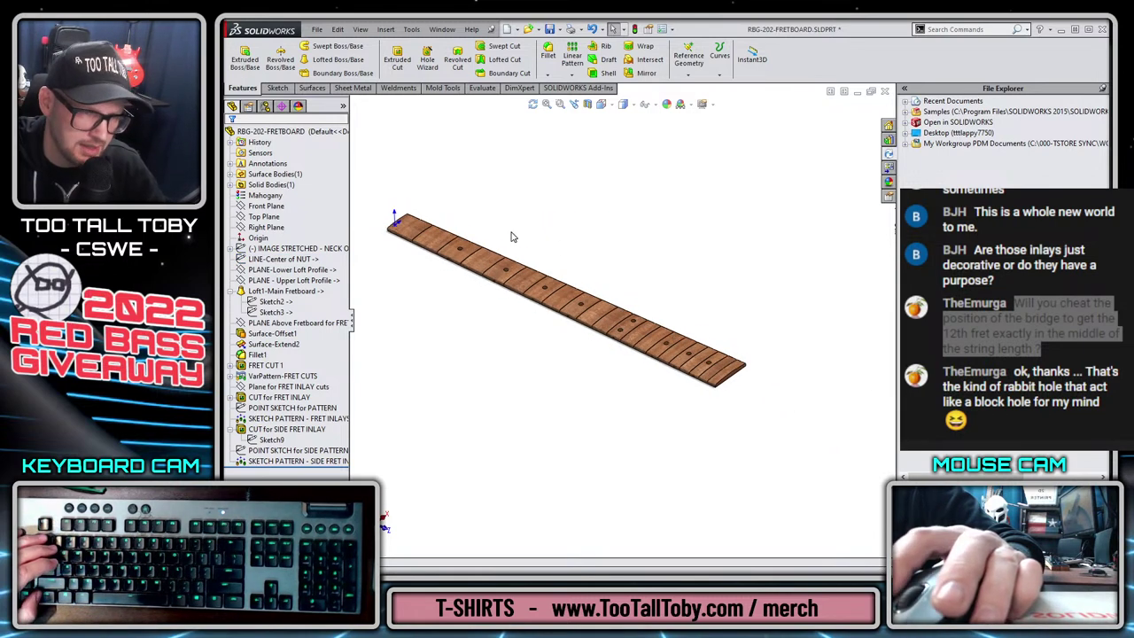
{"action": "key", "text": "ctrl+s"}
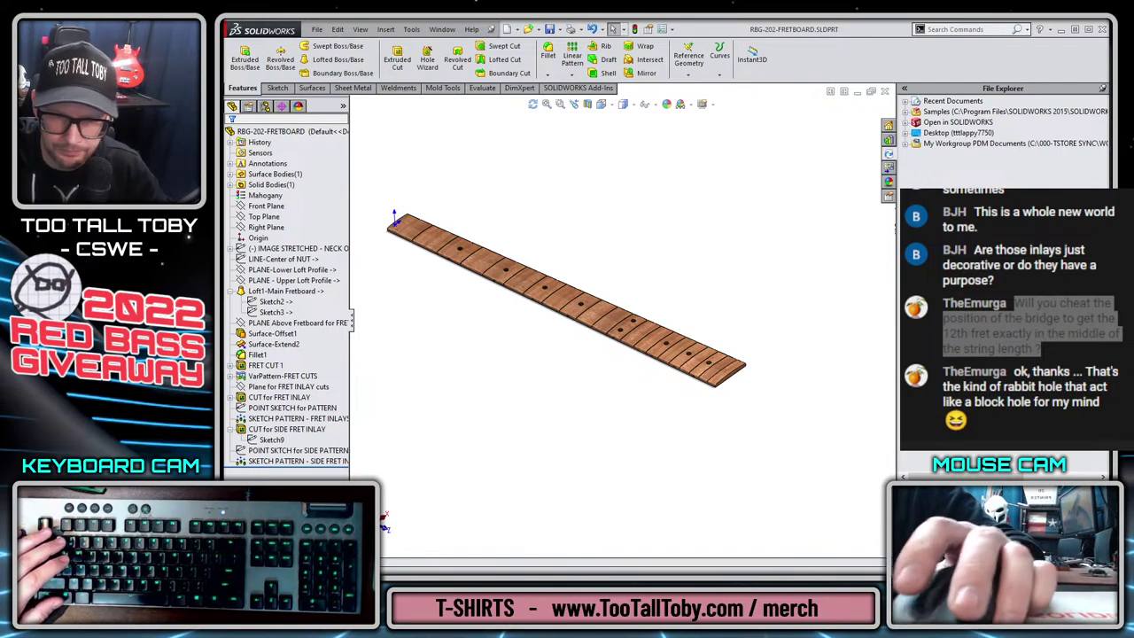
Check the fretboard part into the vault and switch to the neck sub-assembly.
{"action": "key", "text": "ctrl+shift+i"}
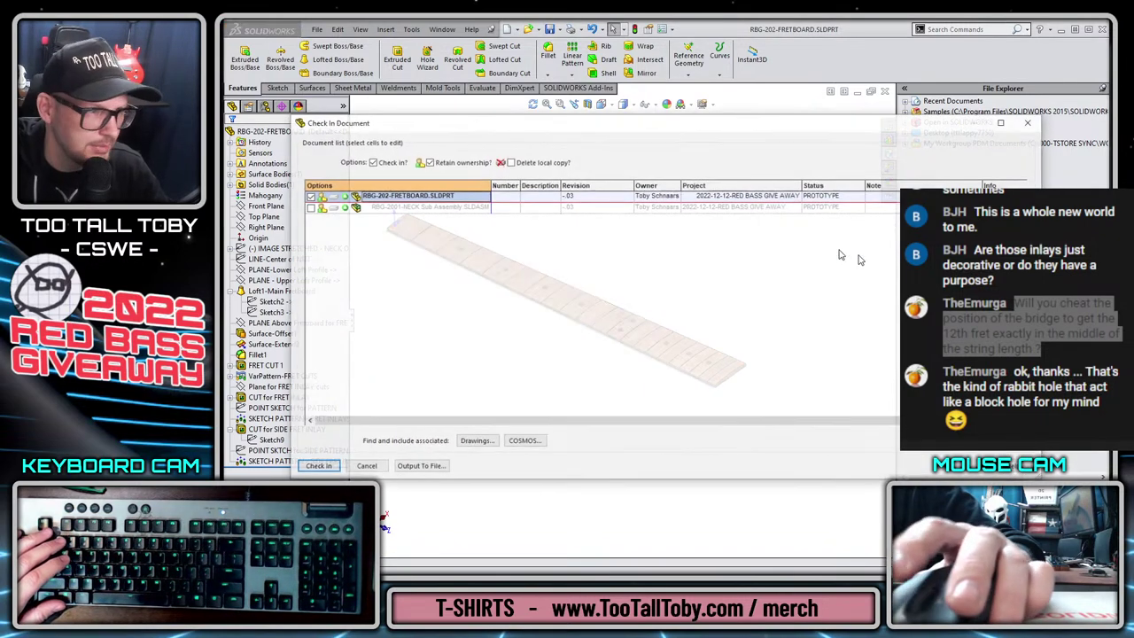
{"action": "left_click", "coordinate": [310, 466]}
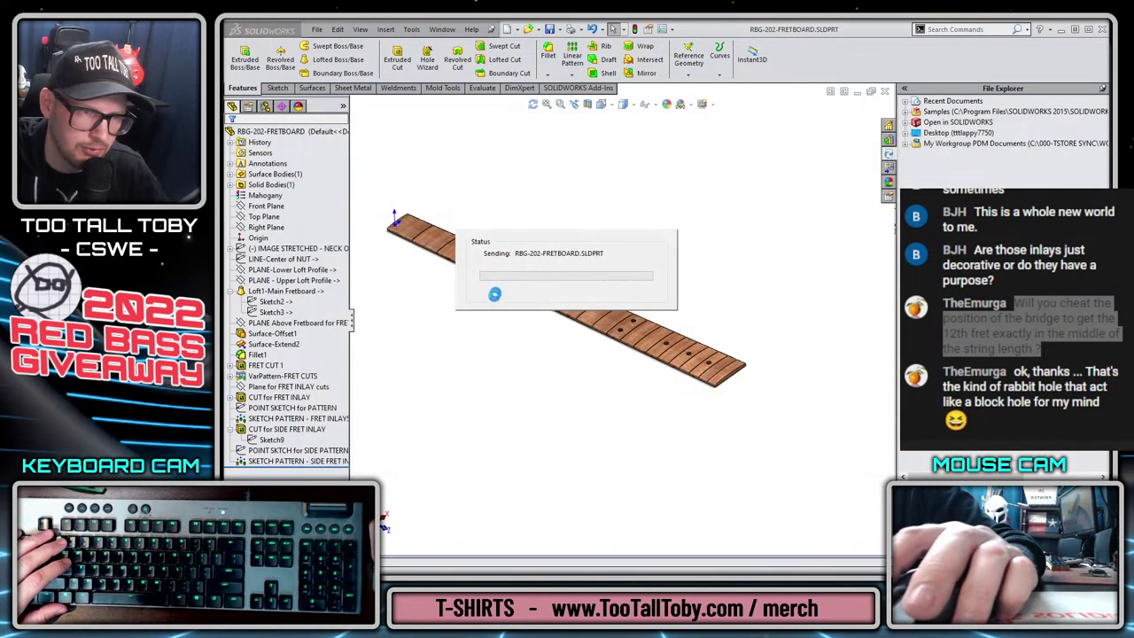
{"action": "key", "text": "ctrl+Tab"}
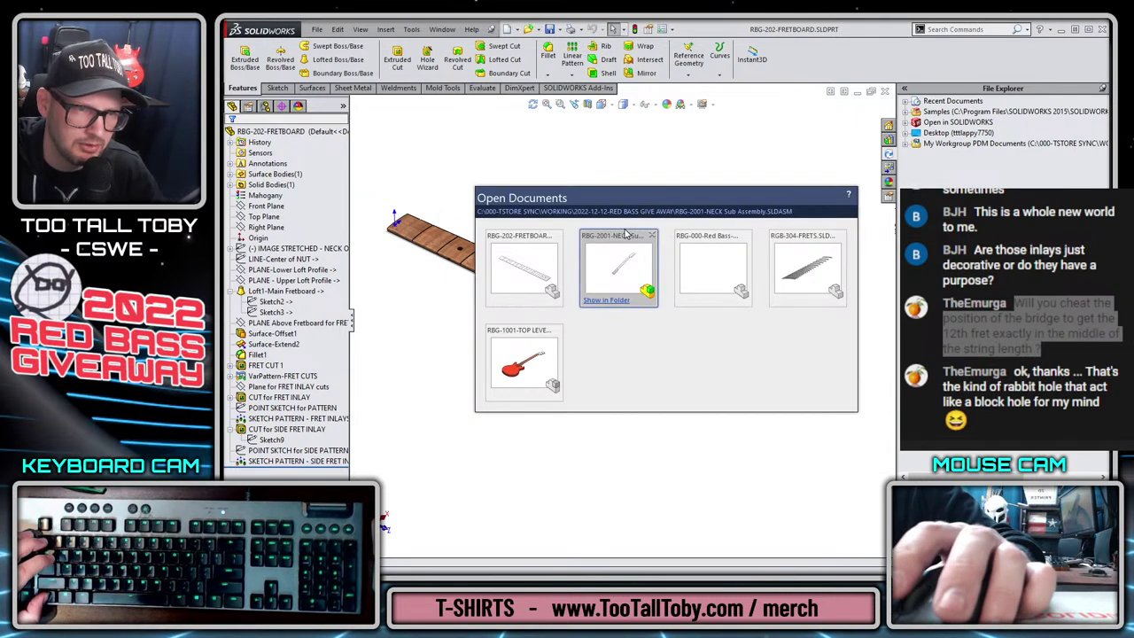
{"action": "left_click", "coordinate": [626, 233]}
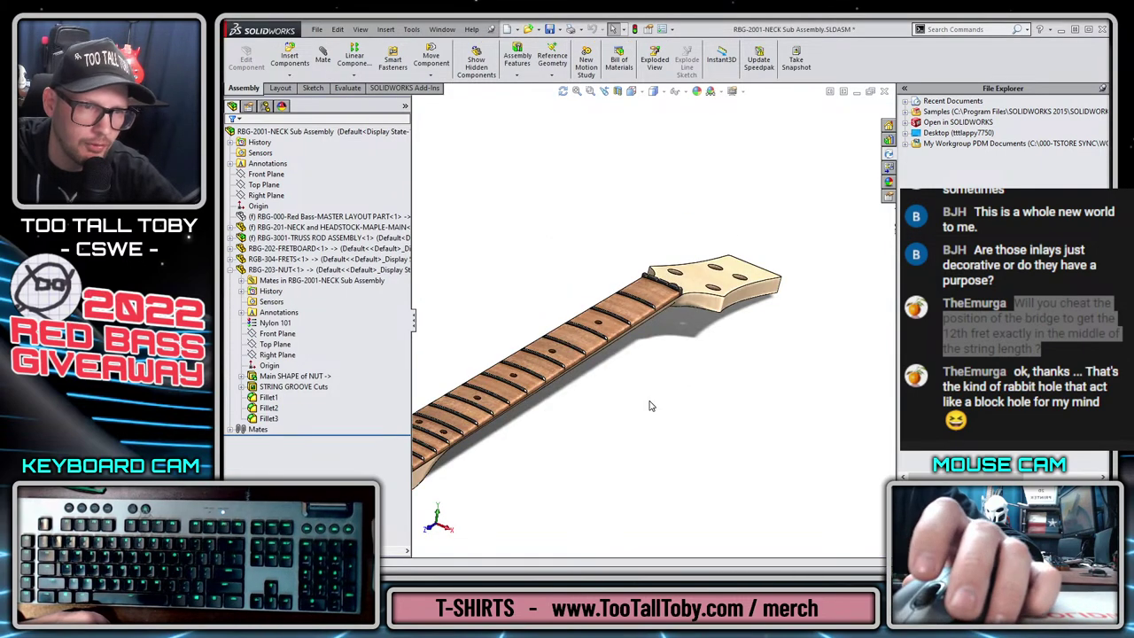
{"action": "scroll", "coordinate": [608, 272], "scroll_direction": "up", "scroll_amount": 4}
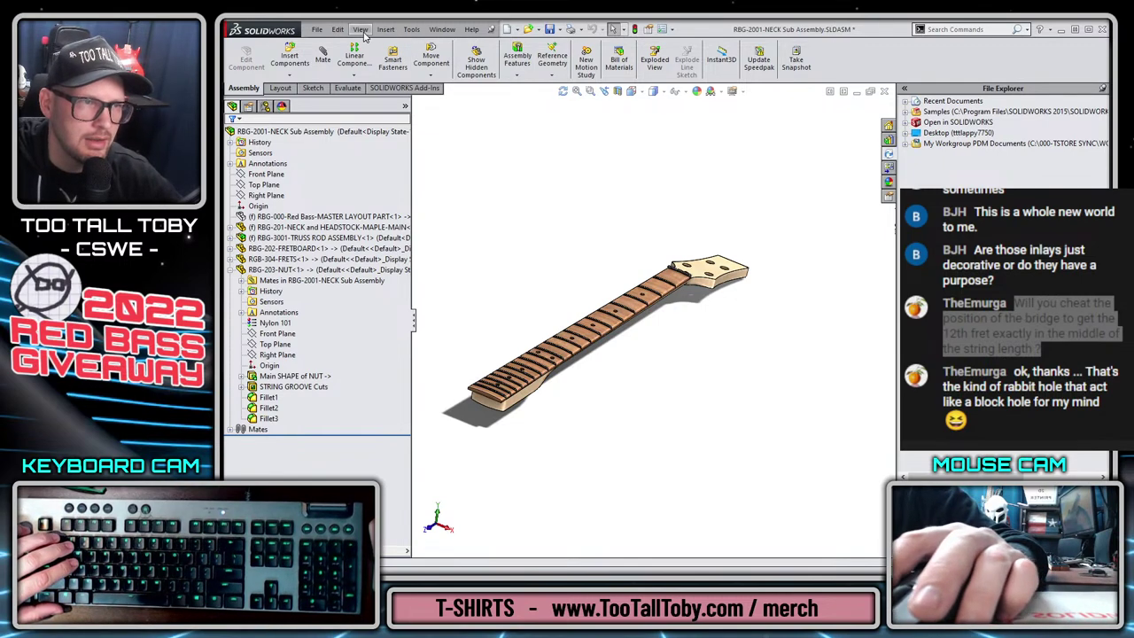
Check in the neck sub-assembly files to the vault.
{"action": "left_click", "coordinate": [386, 30]}
{"action": "mouse_move", "coordinate": [413, 45]}
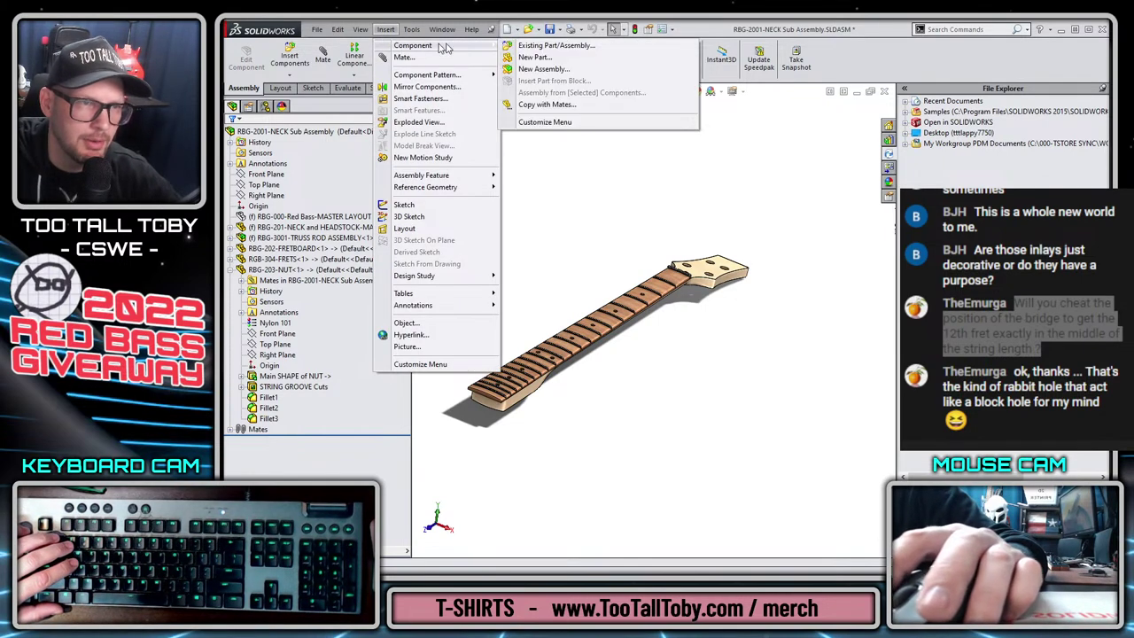
{"action": "left_click", "coordinate": [814, 427]}
{"action": "left_click", "coordinate": [584, 335]}
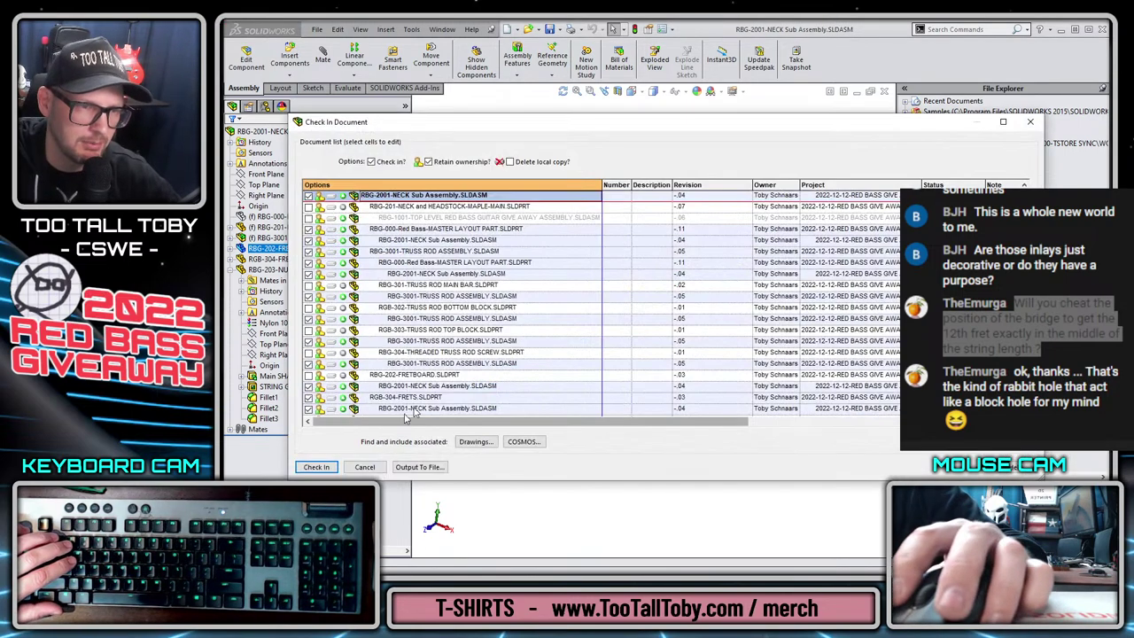
{"action": "left_click", "coordinate": [317, 467]}
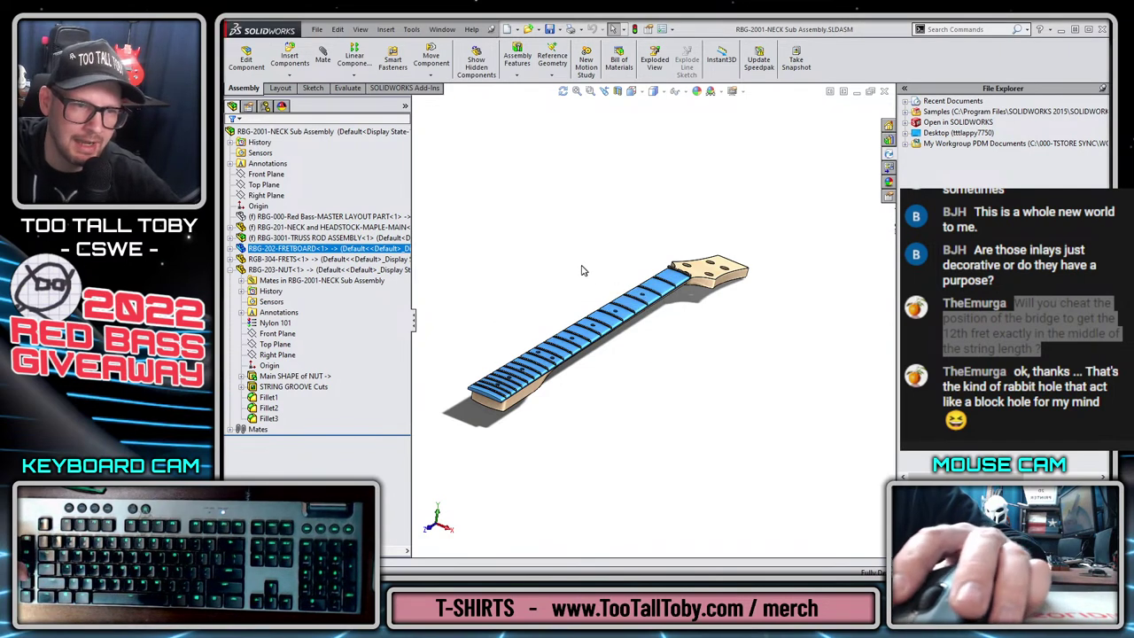
{"action": "left_click", "coordinate": [597, 273]}
{"action": "middle_click_drag", "start_coordinate": [597, 273], "coordinate": [590, 307]}
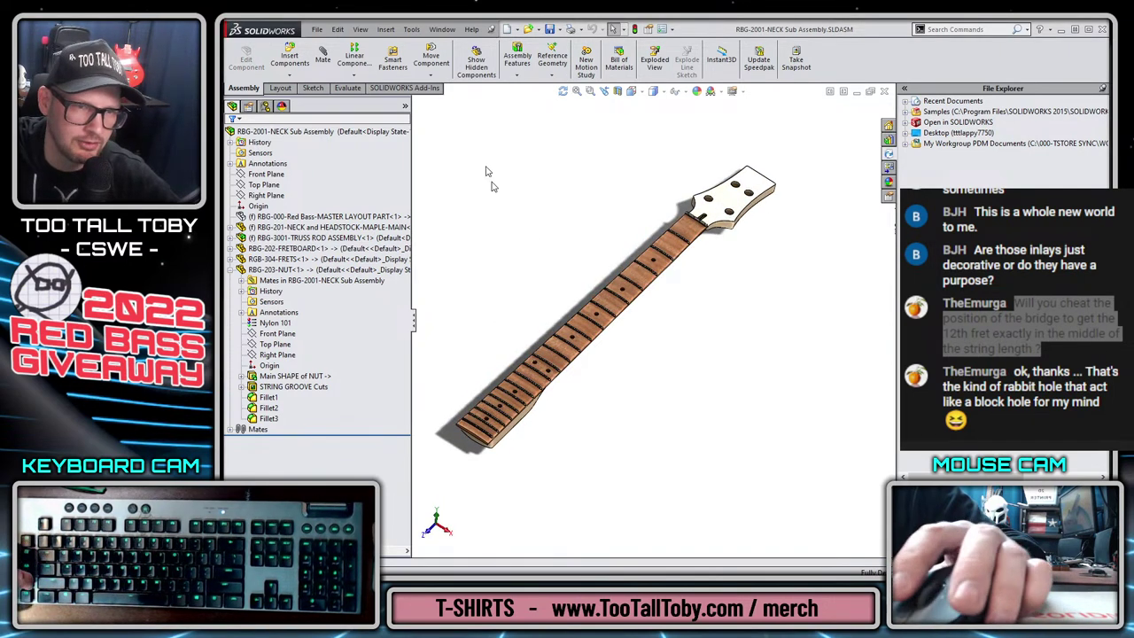
Insert a new part into the neck assembly via Insert > Component > New Part.
{"action": "left_click", "coordinate": [405, 31]}
{"action": "mouse_move", "coordinate": [385, 29]}
{"action": "mouse_move", "coordinate": [425, 51]}
{"action": "left_click", "coordinate": [532, 57]}
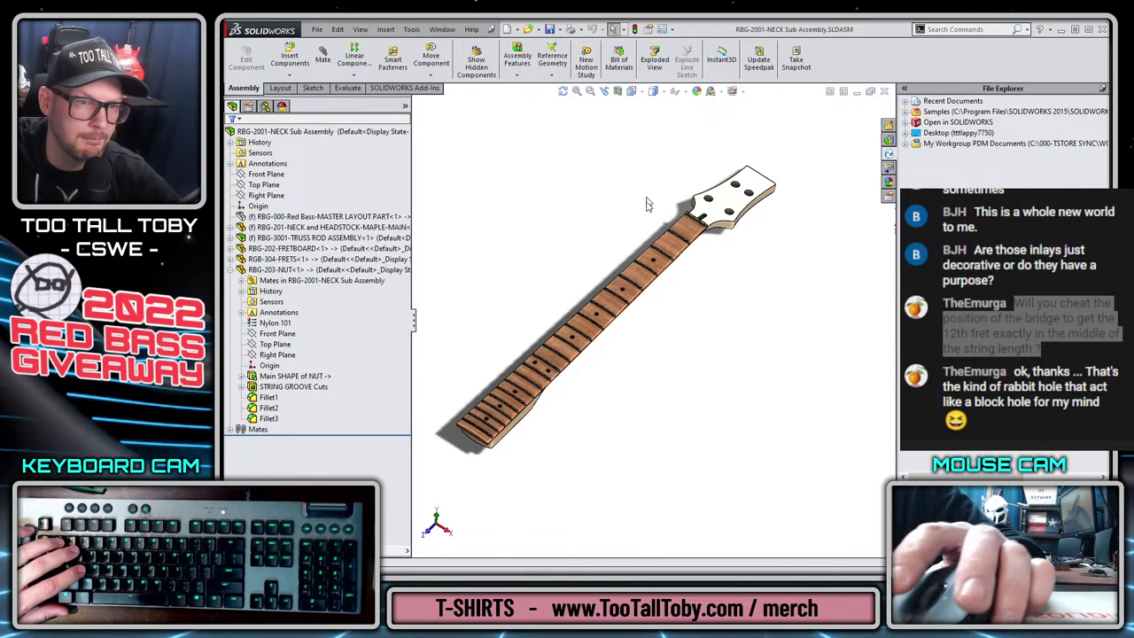
Save the new in-assembly part as 'RGB-204-INLAYS-NECK TOP'.
{"action": "key", "text": "ctrl+s"}
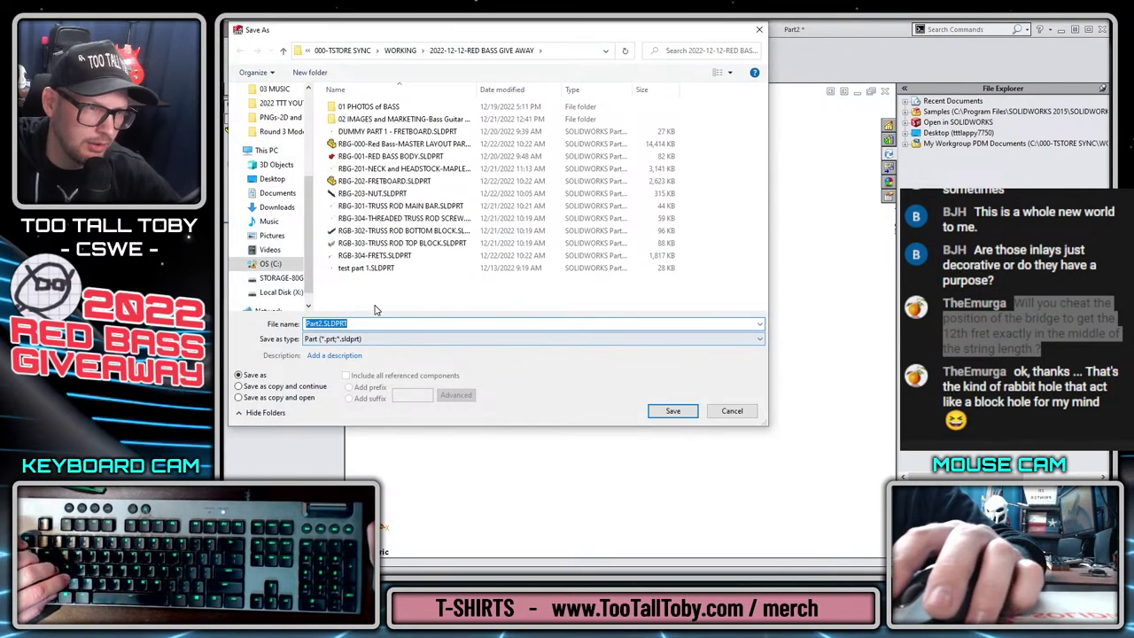
{"action": "type", "text": "RGB"}
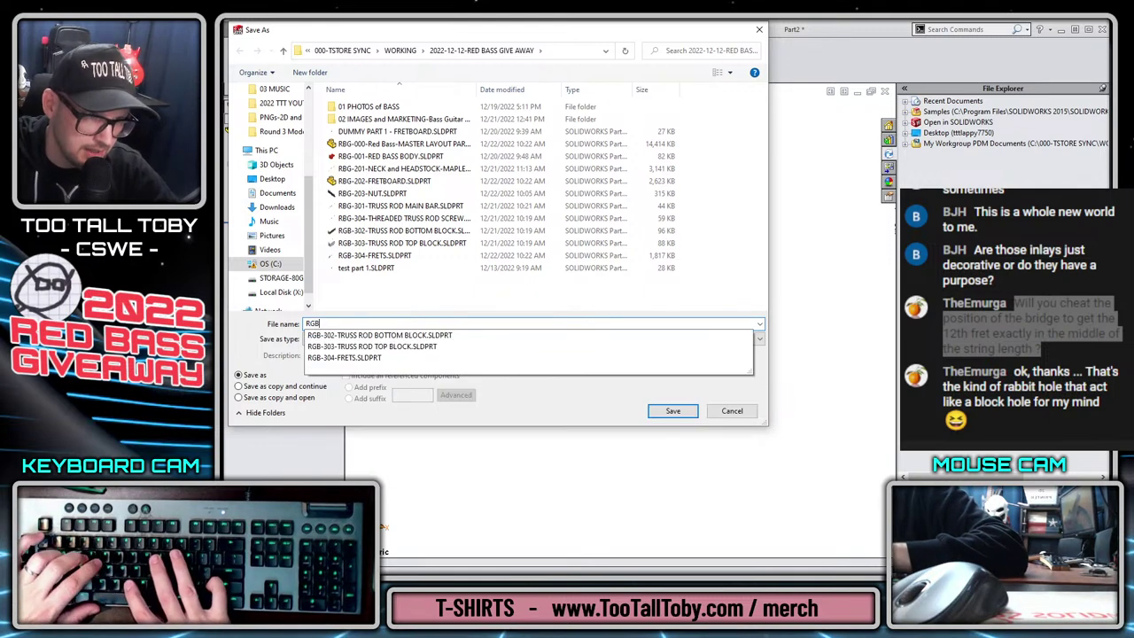
{"action": "type", "text": "-305-"}
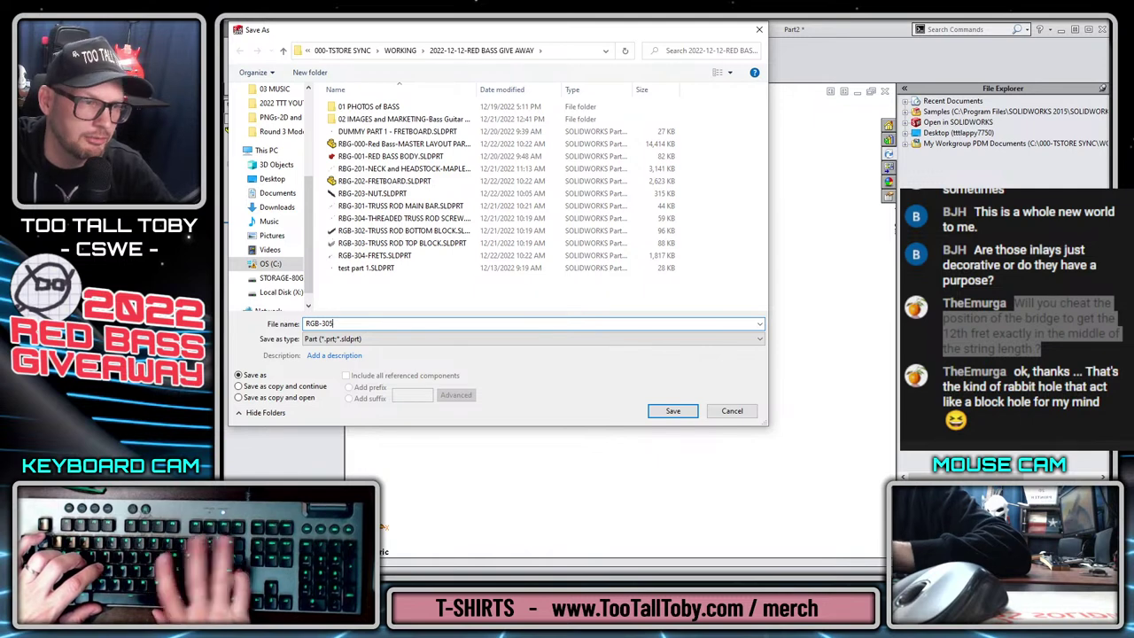
{"action": "key", "text": "BackSpace"}
{"action": "key", "text": "BackSpace"}
{"action": "type", "text": "204-IN"}
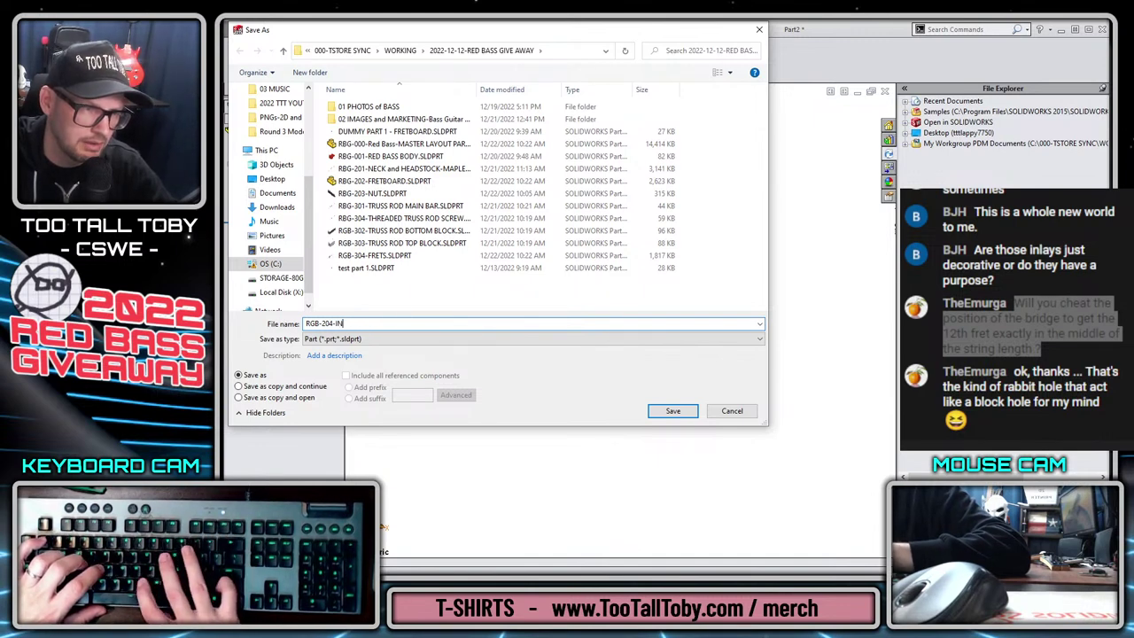
{"action": "type", "text": "LAYS-"}
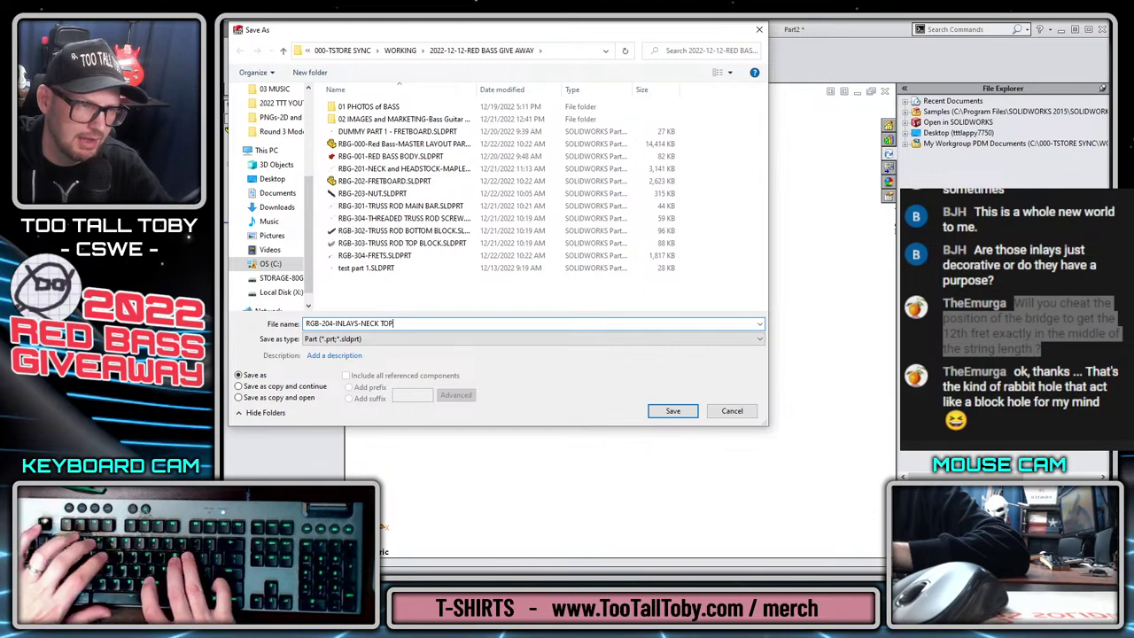
{"action": "type", "text": "NECK TOP"}
{"action": "key", "text": "Return"}
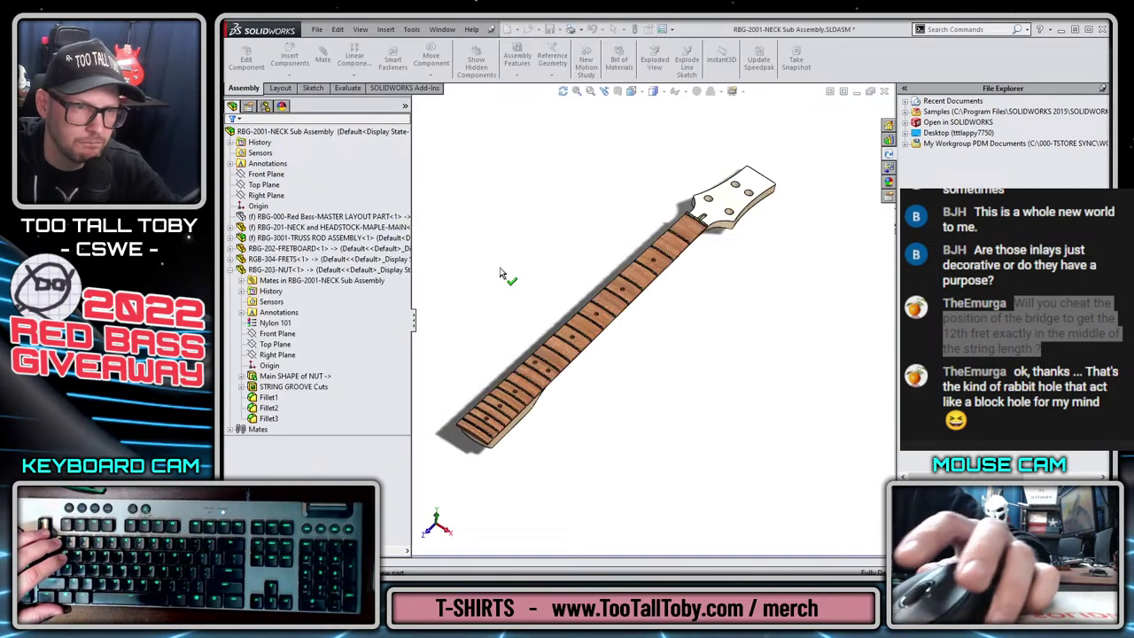
Place the new RGB-204-INLAYS-NECK TOP part on the Front Plane and zoom to an inlay hole.
{"action": "left_click", "coordinate": [265, 175]}
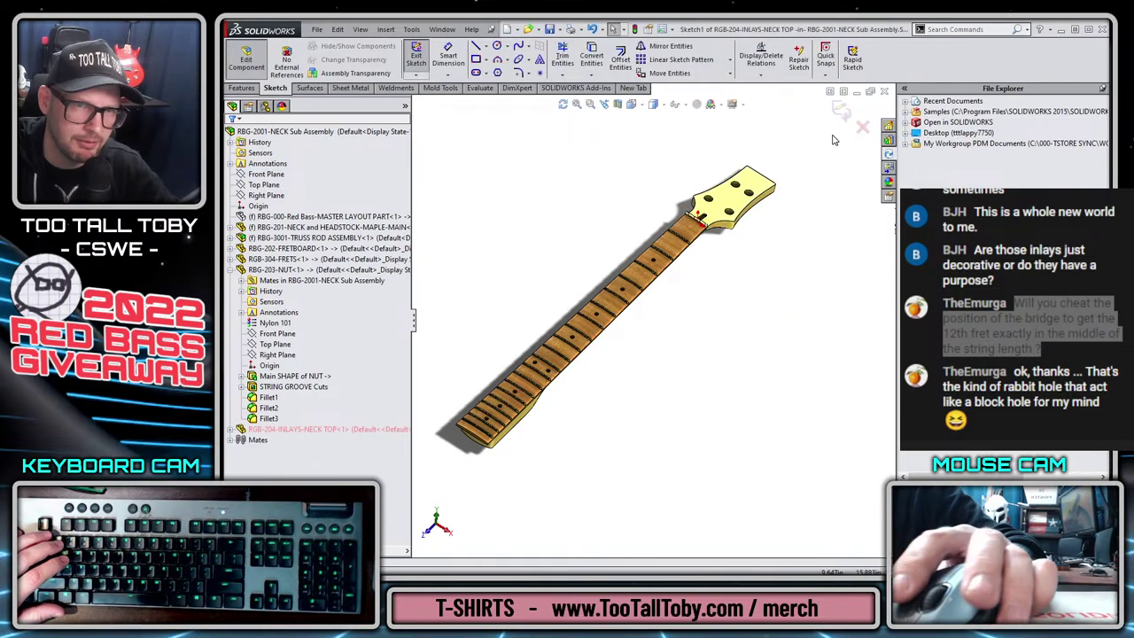
{"action": "scroll", "coordinate": [654, 292], "scroll_direction": "down", "scroll_amount": 10}
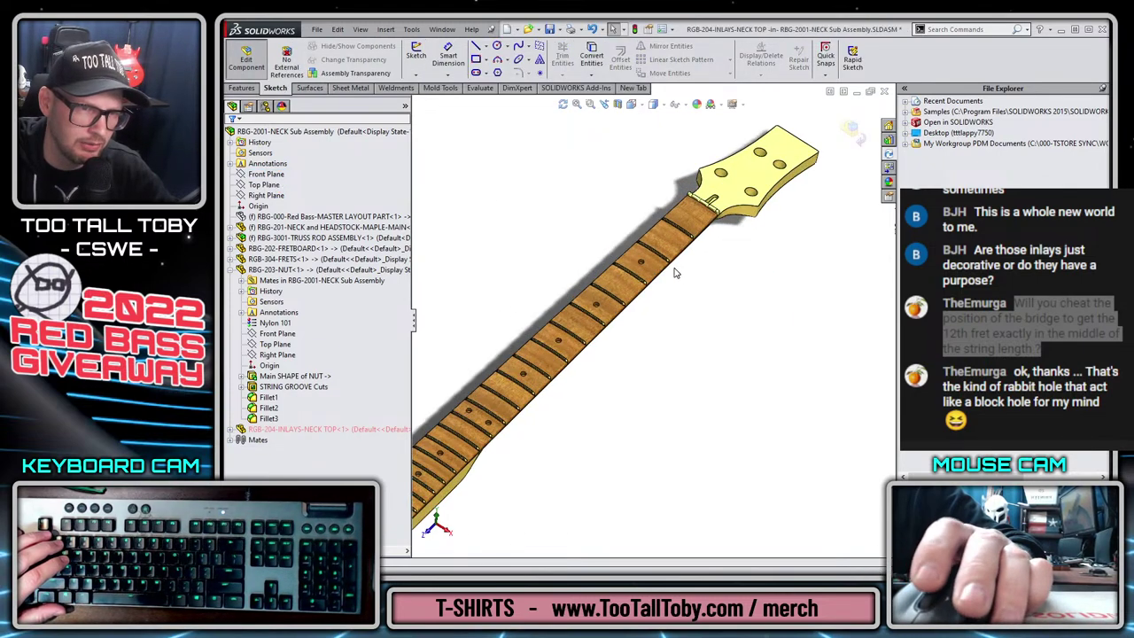
{"action": "scroll", "coordinate": [608, 304], "scroll_direction": "down", "scroll_amount": 5}
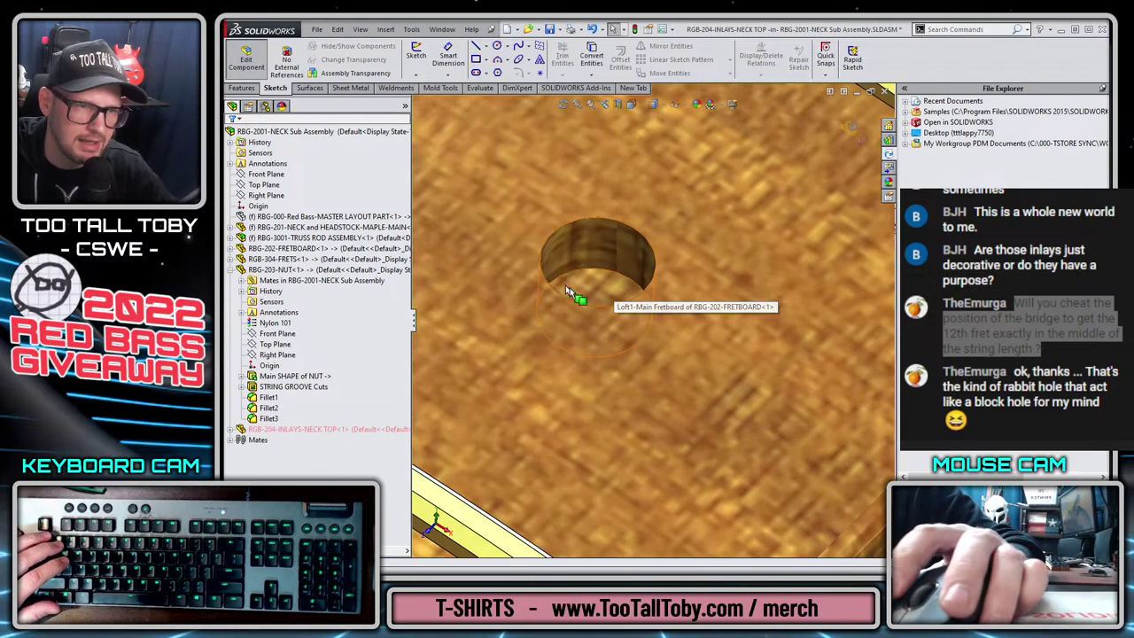
{"action": "left_click", "coordinate": [587, 289]}
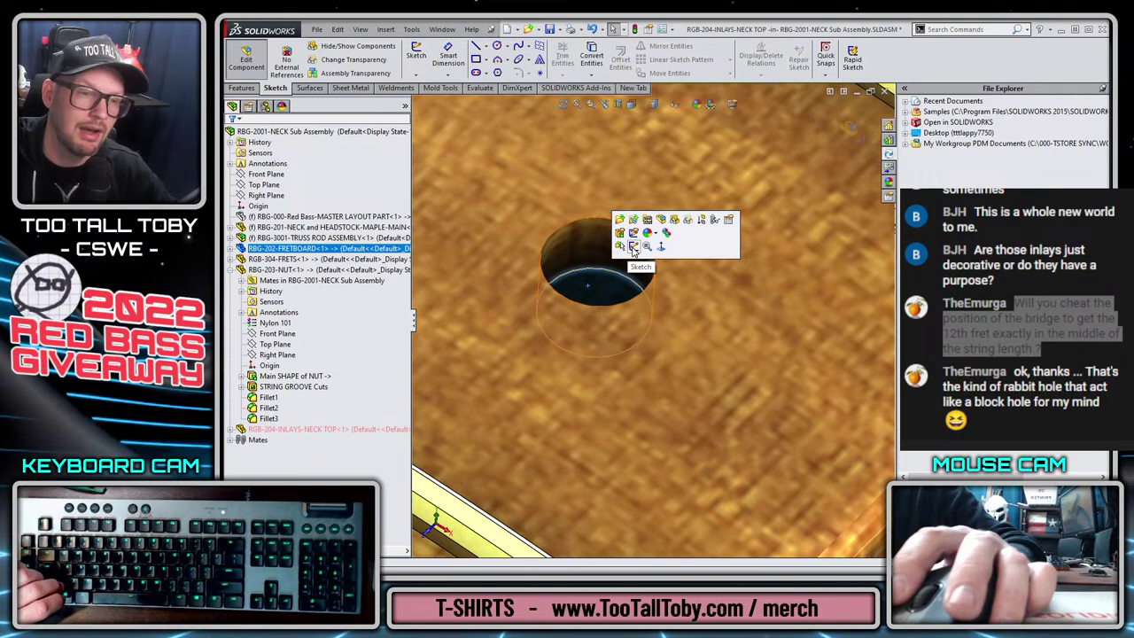
Clear the selection and exit in-context editing of the new part.
{"action": "scroll", "coordinate": [622, 328], "scroll_direction": "up", "scroll_amount": 10}
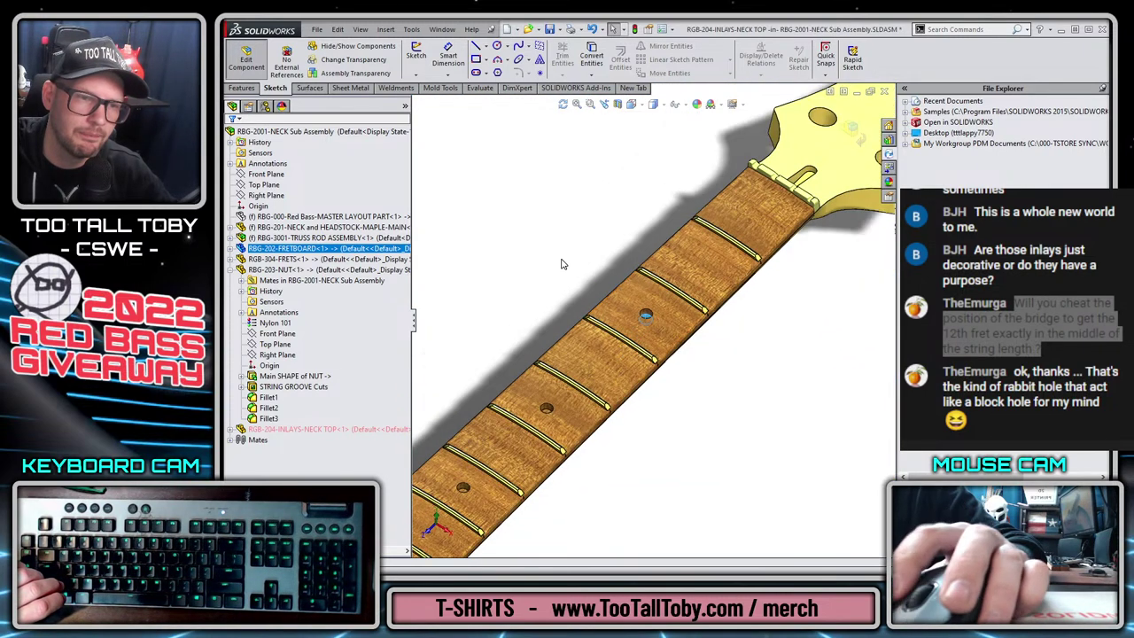
{"action": "left_click", "coordinate": [560, 263]}
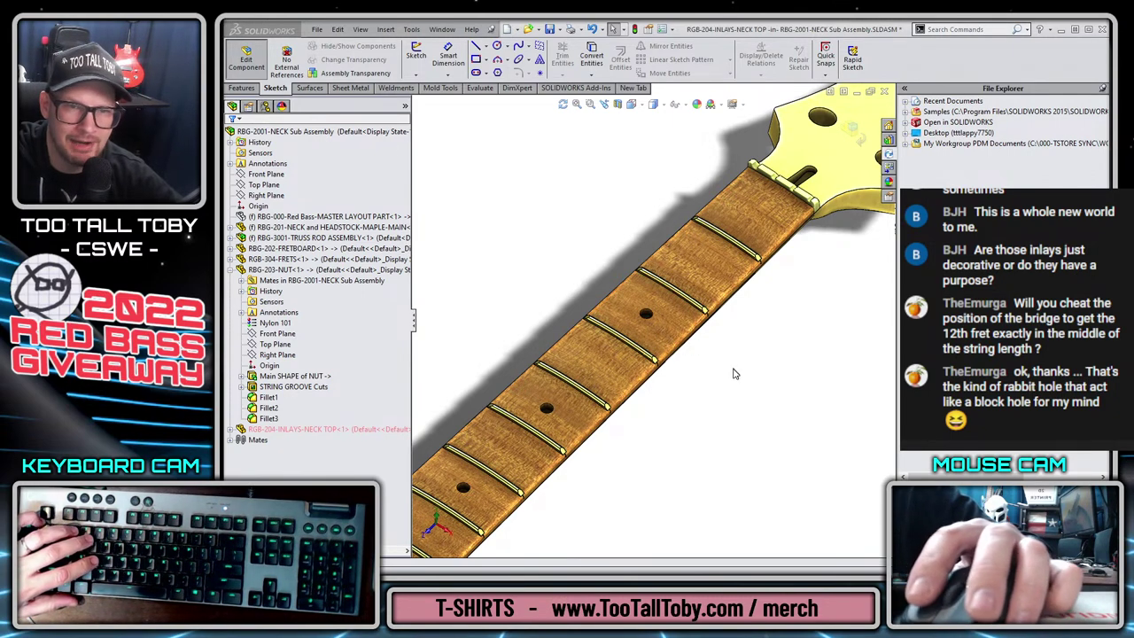
{"action": "left_click", "coordinate": [854, 133]}
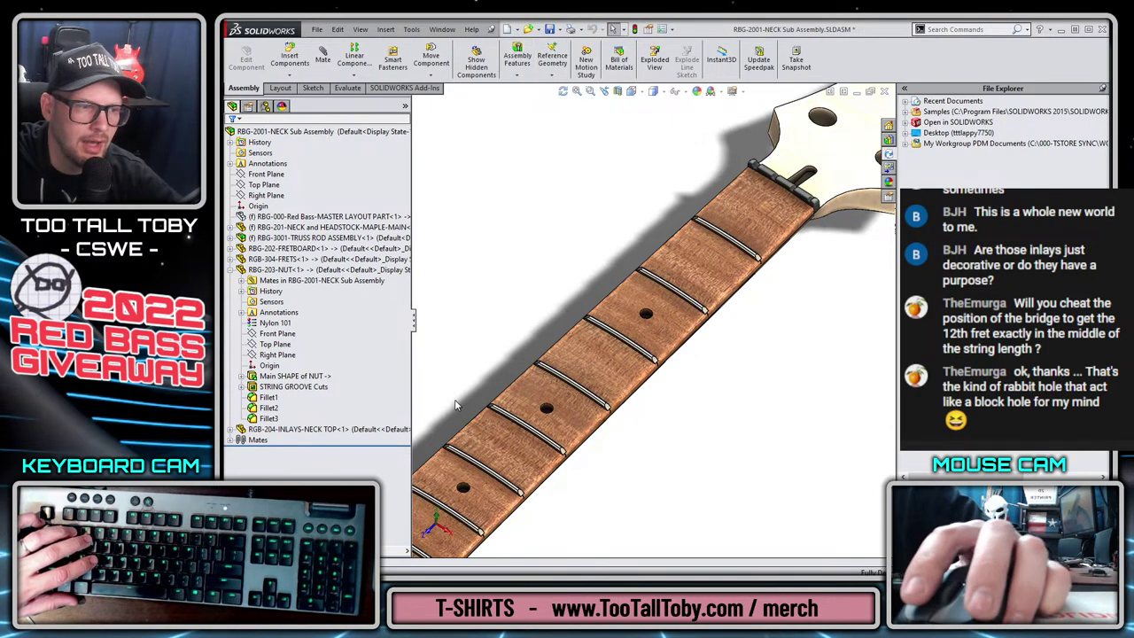
Select the RGB-204-INLAYS-NECK TOP component and zoom around the fretboard.
{"action": "left_click", "coordinate": [325, 429]}
{"action": "left_click", "coordinate": [299, 429]}
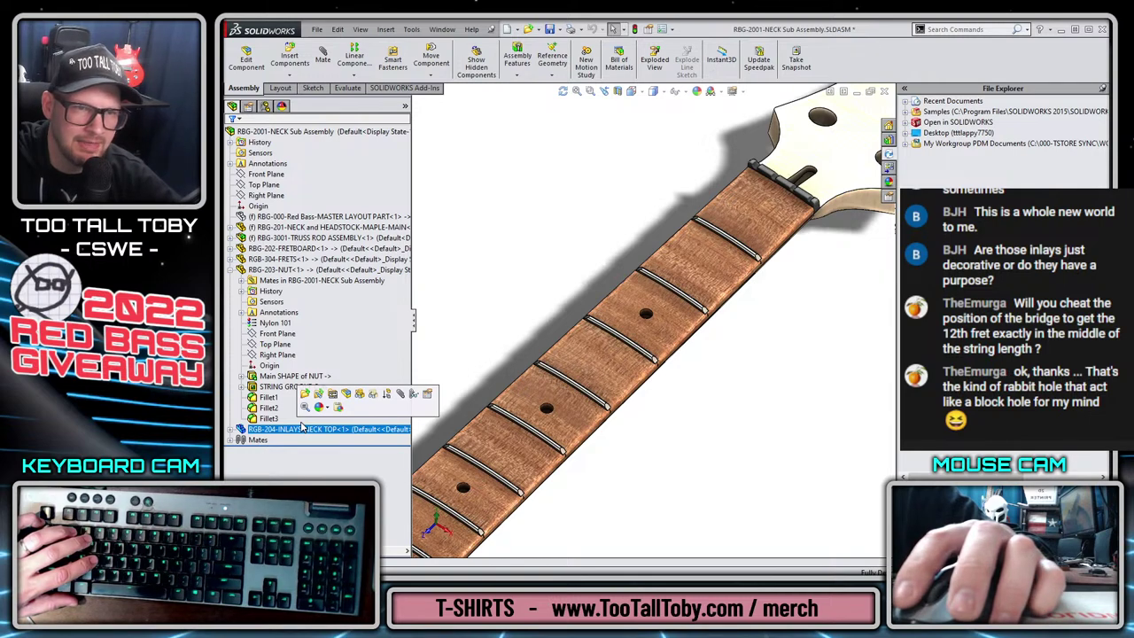
{"action": "left_click", "coordinate": [523, 228]}
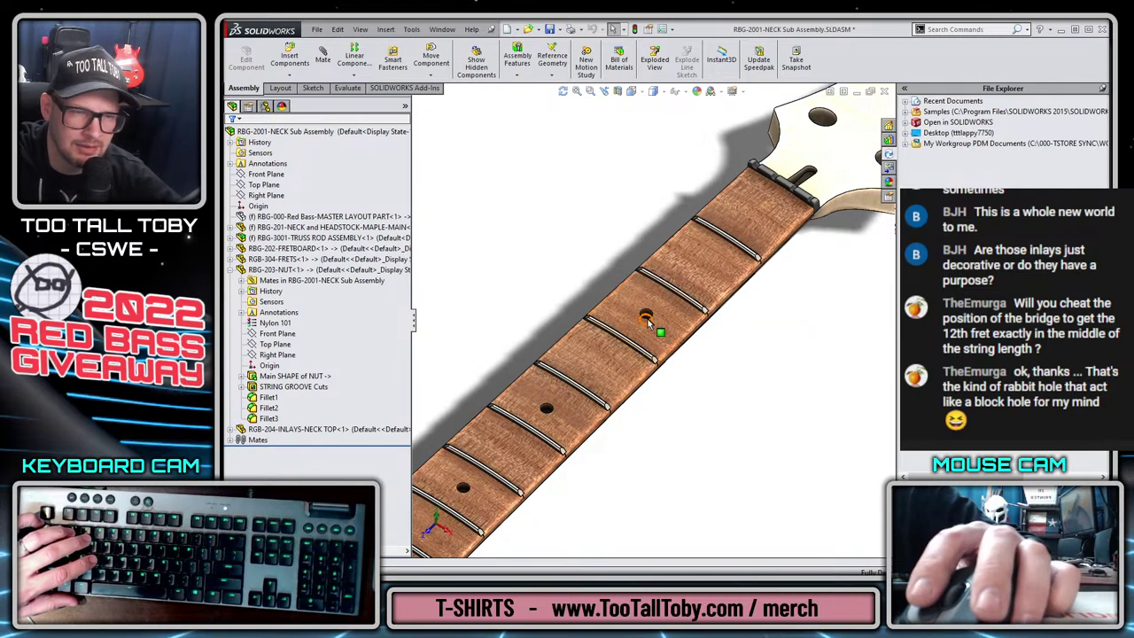
{"action": "scroll", "coordinate": [648, 321], "scroll_direction": "down", "scroll_amount": 3}
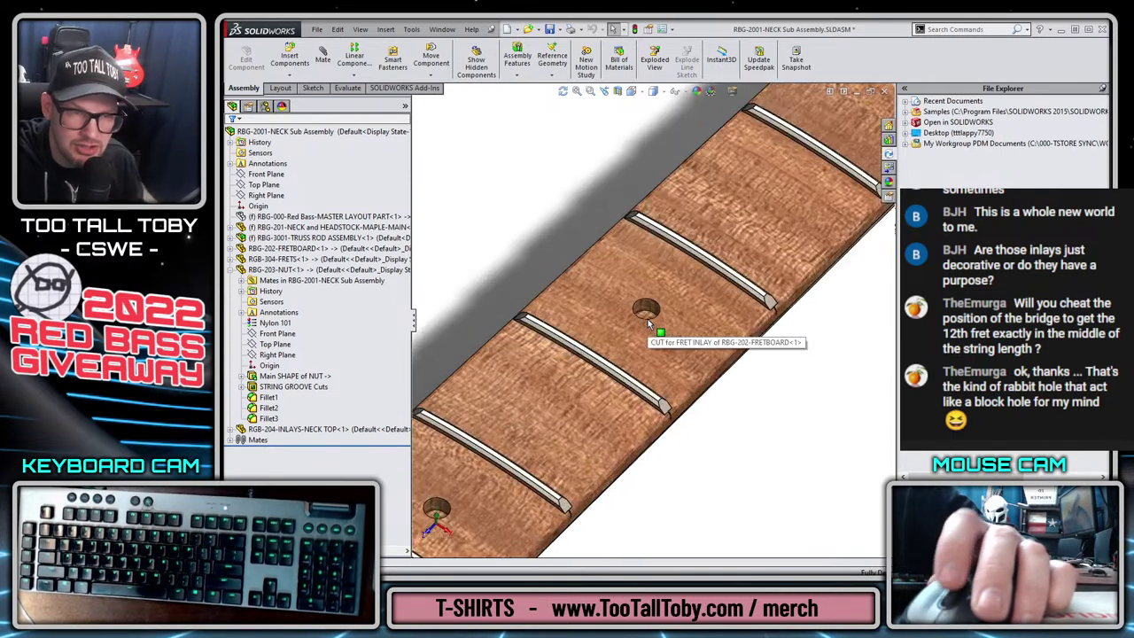
{"action": "scroll", "coordinate": [647, 320], "scroll_direction": "down", "scroll_amount": 3}
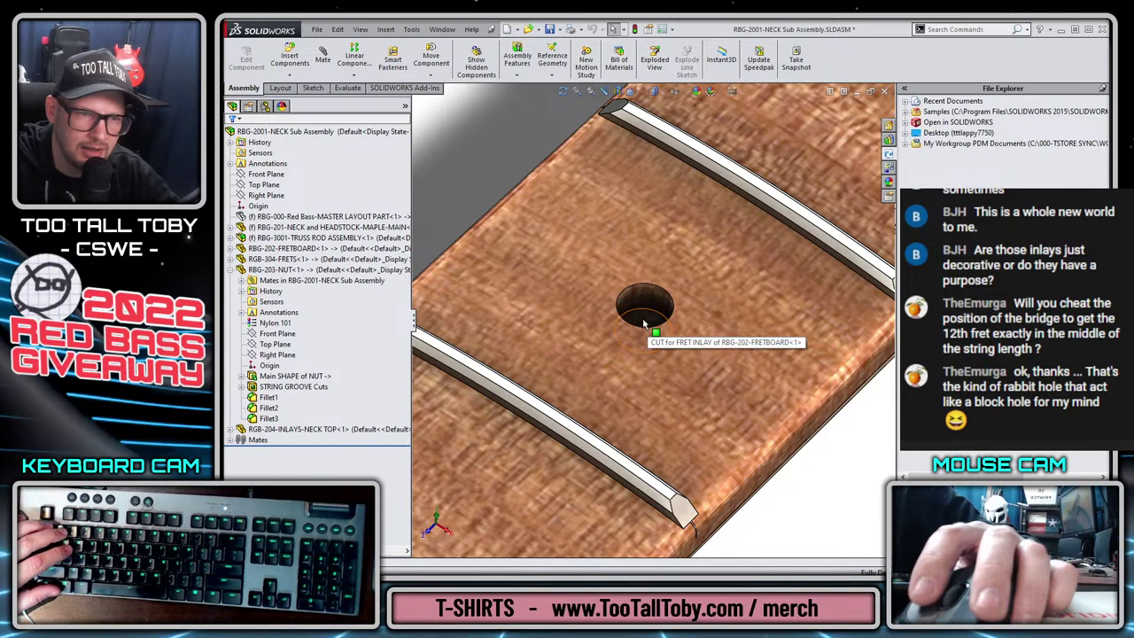
{"action": "scroll", "coordinate": [645, 324], "scroll_direction": "up", "scroll_amount": 3}
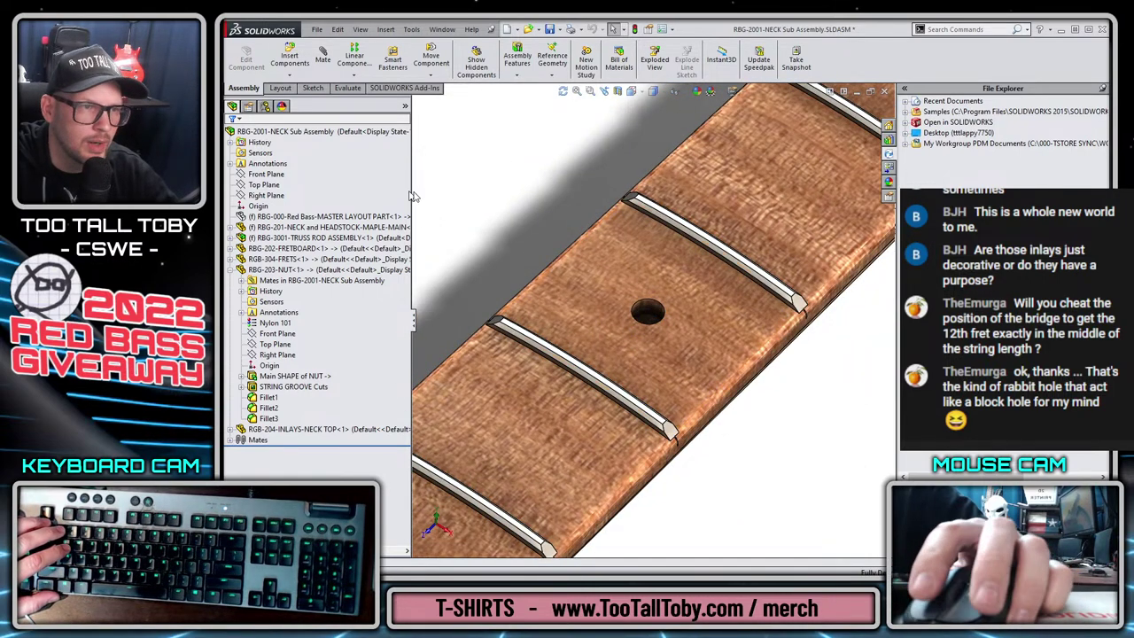
Measure the inlay hole depth, about 0.170 in, from hole face to fretboard top.
{"action": "left_click", "coordinate": [280, 88]}
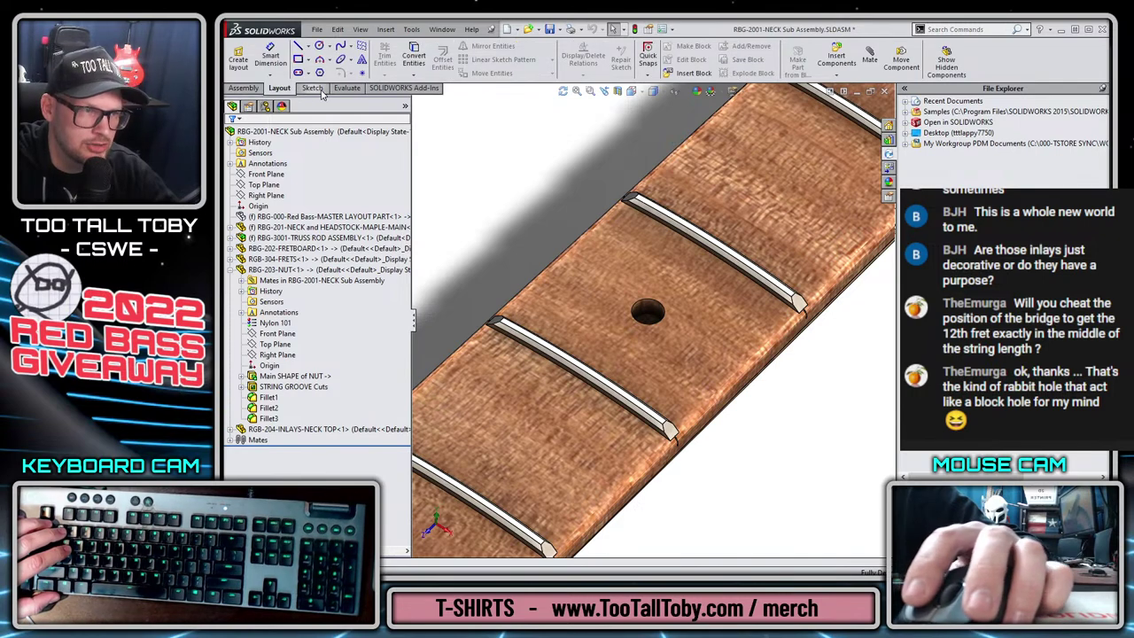
{"action": "left_click", "coordinate": [309, 95]}
{"action": "left_click", "coordinate": [347, 88]}
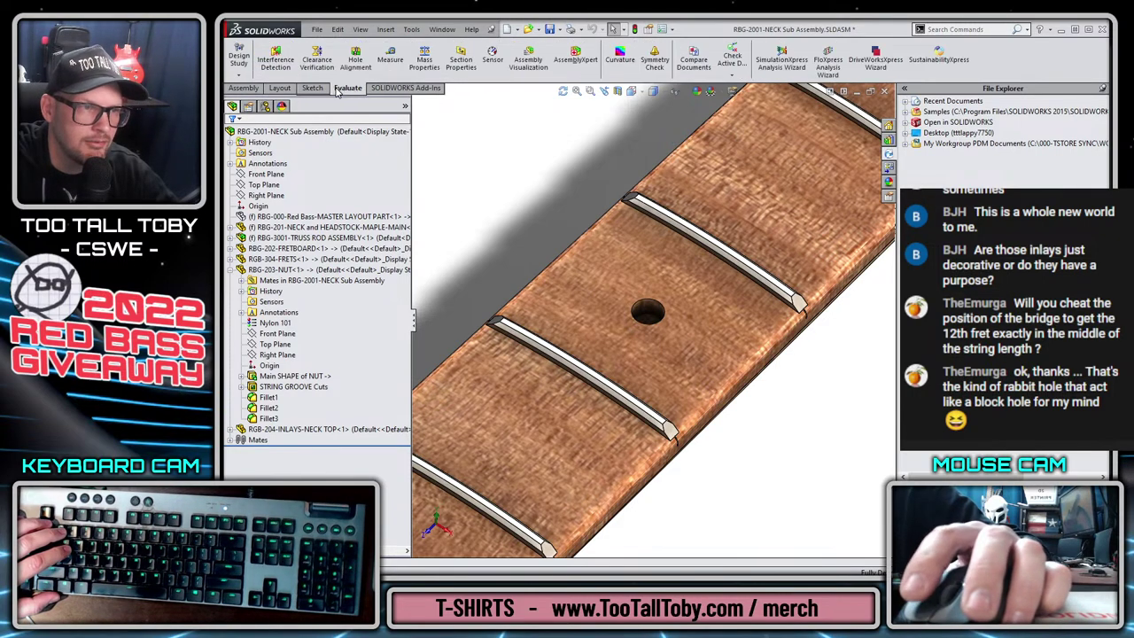
{"action": "left_click", "coordinate": [390, 59]}
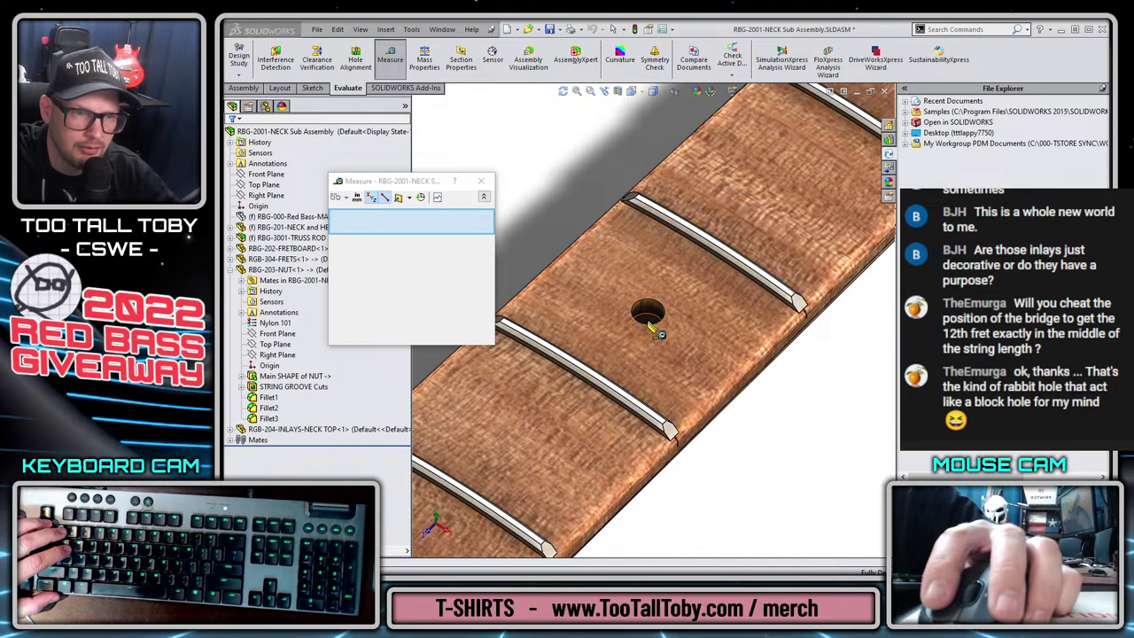
{"action": "left_click", "coordinate": [651, 330]}
{"action": "scroll", "coordinate": [652, 310], "scroll_direction": "down", "scroll_amount": 8}
{"action": "left_click", "coordinate": [651, 293]}
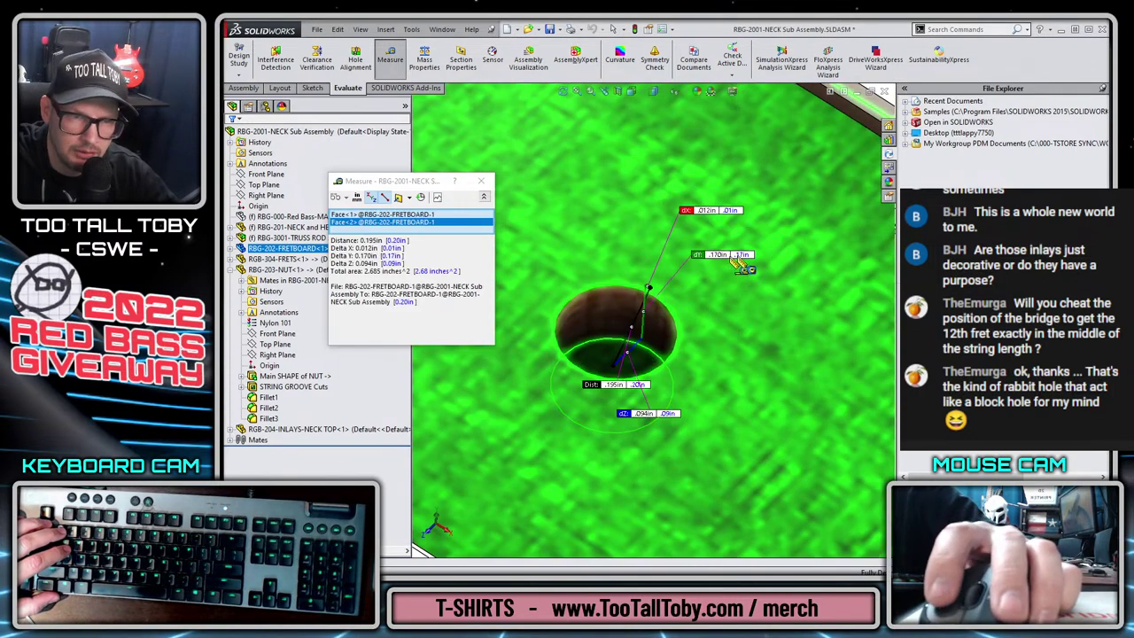
{"action": "key", "text": "Escape"}
Open the RGB-204-INLAYS-NECK TOP part in its own window.
{"action": "scroll", "coordinate": [598, 374], "scroll_direction": "up", "scroll_amount": 8}
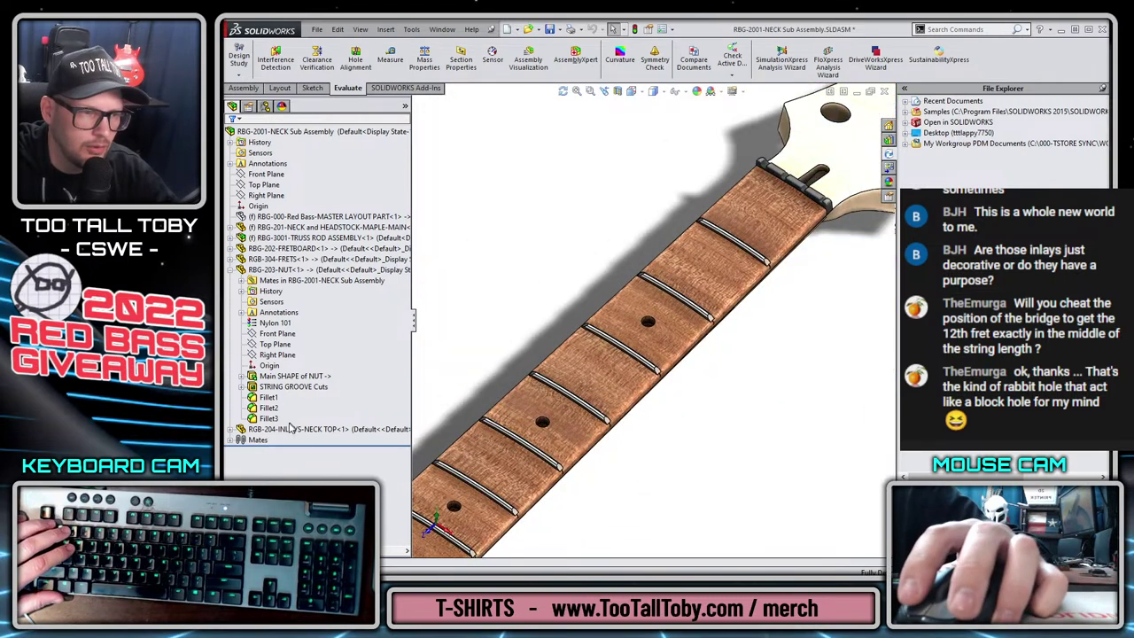
{"action": "left_click", "coordinate": [297, 428]}
{"action": "left_click", "coordinate": [296, 412]}
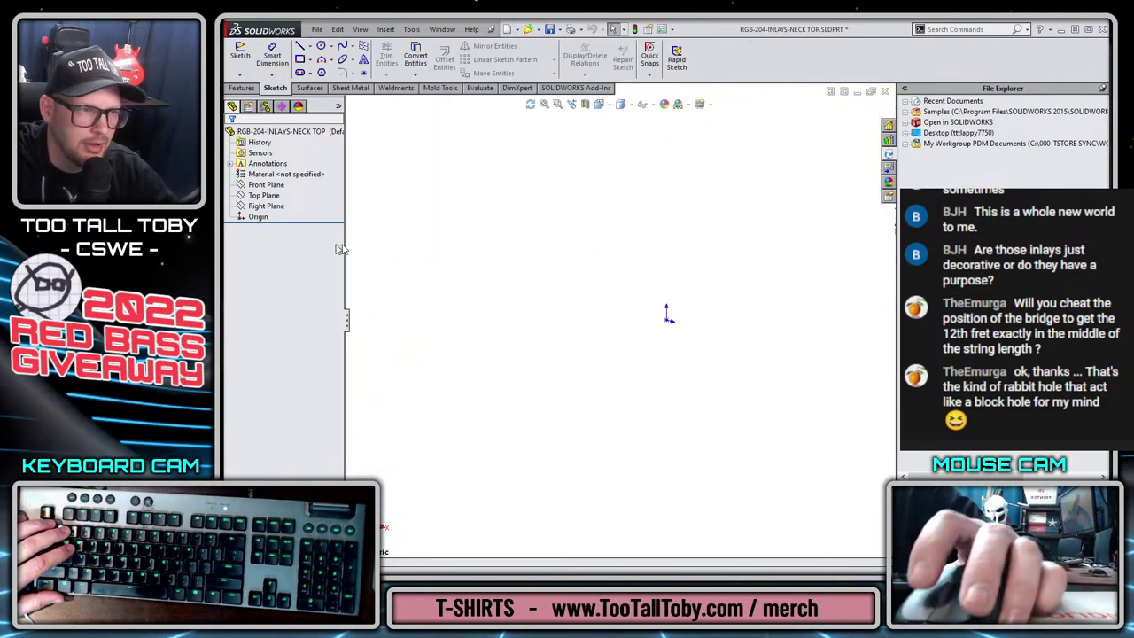
Sketch a 0.25 circle at the origin on the Top Plane and extrude it 0.170 in.
{"action": "left_click", "coordinate": [258, 208]}
{"action": "left_click", "coordinate": [493, 240]}
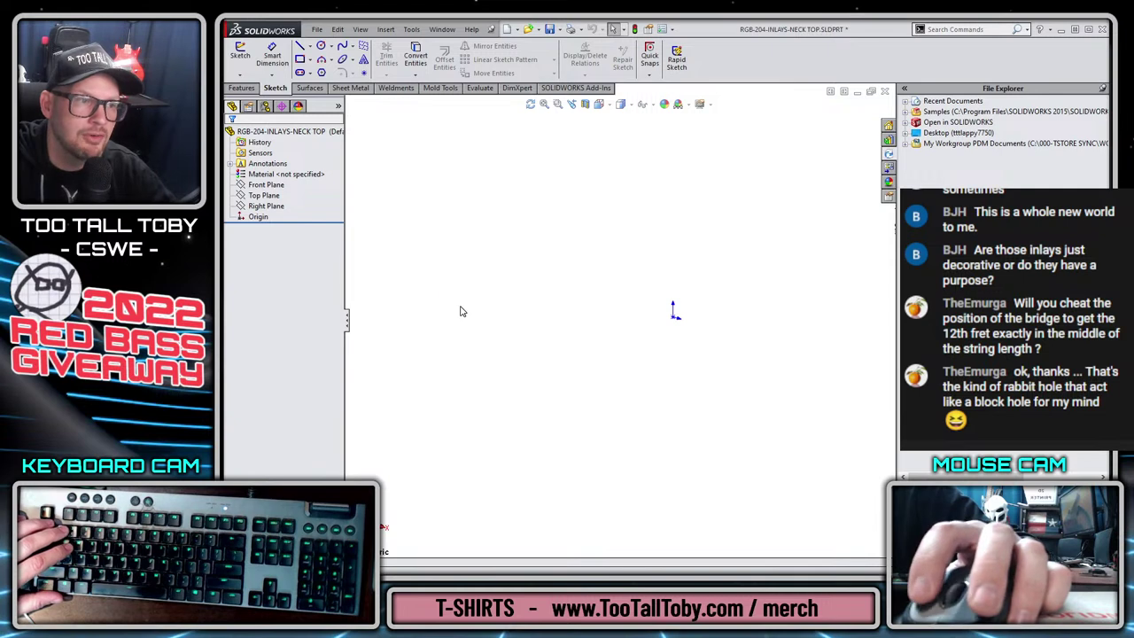
{"action": "left_click", "coordinate": [264, 195]}
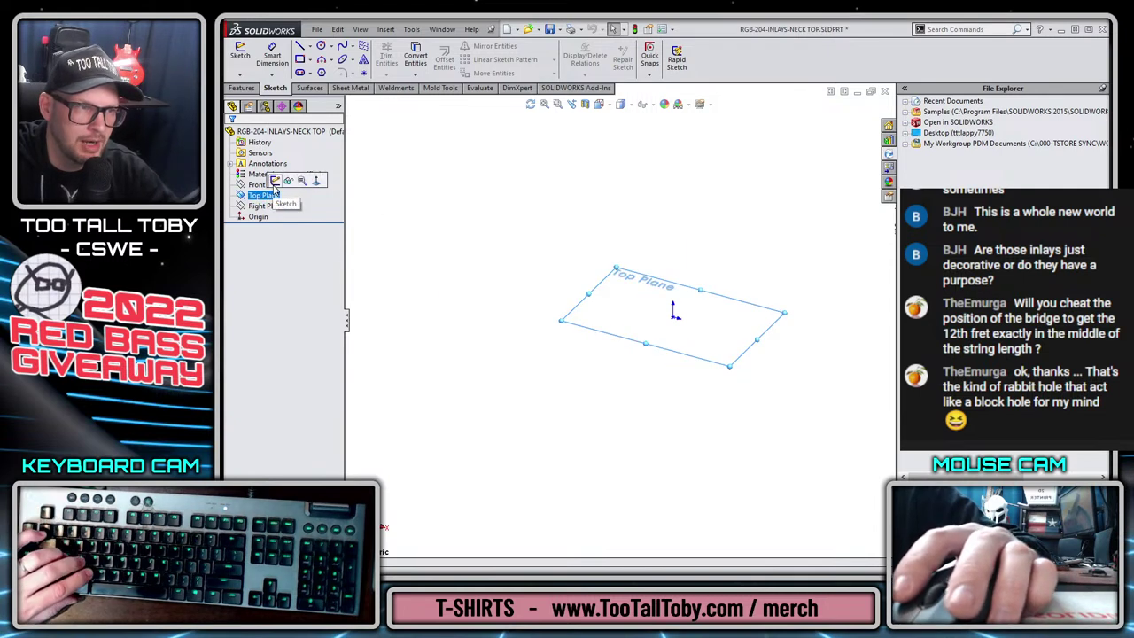
{"action": "left_click", "coordinate": [292, 180]}
{"action": "key", "text": "s"}
{"action": "left_click", "coordinate": [736, 383]}
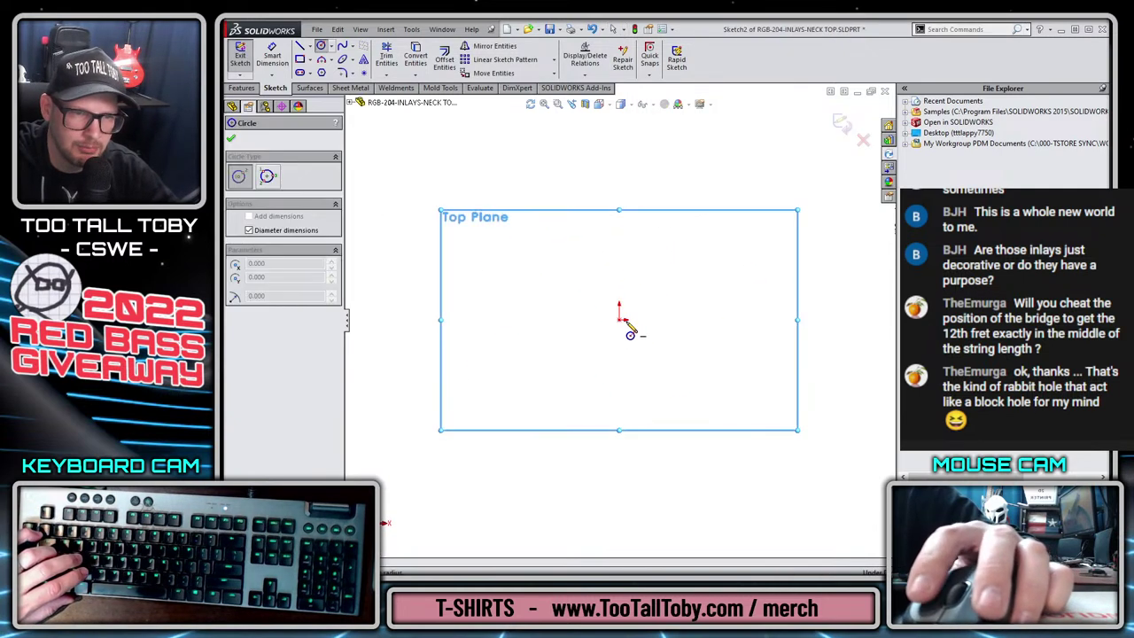
{"action": "left_click", "coordinate": [620, 315]}
{"action": "type", "text": "0.25"}
{"action": "key", "text": "Return"}
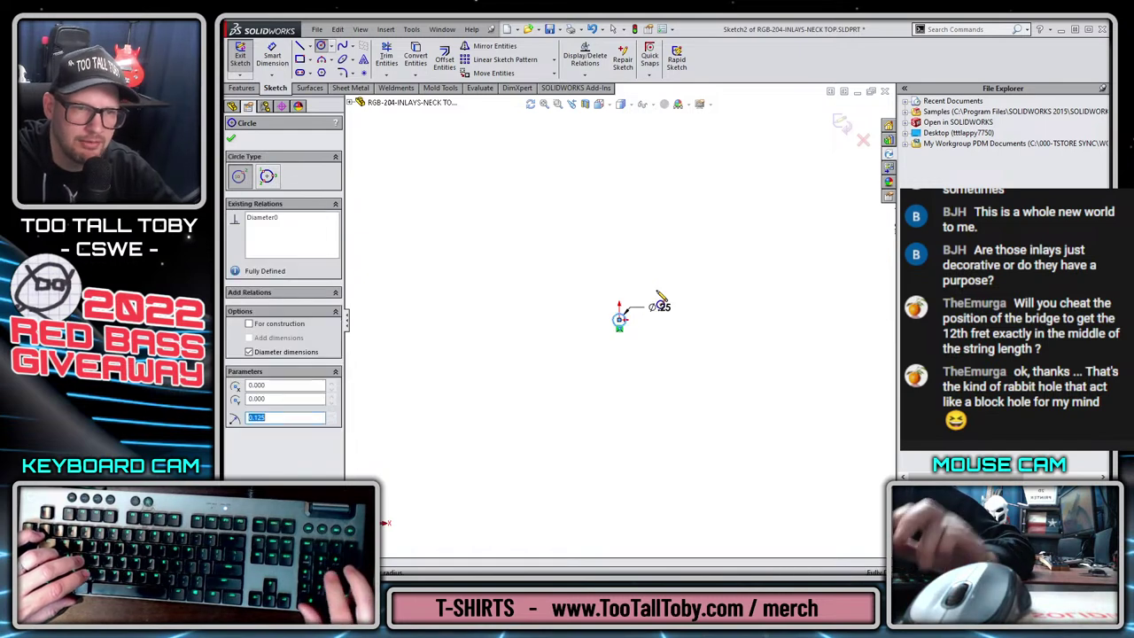
{"action": "key", "text": "Escape"}
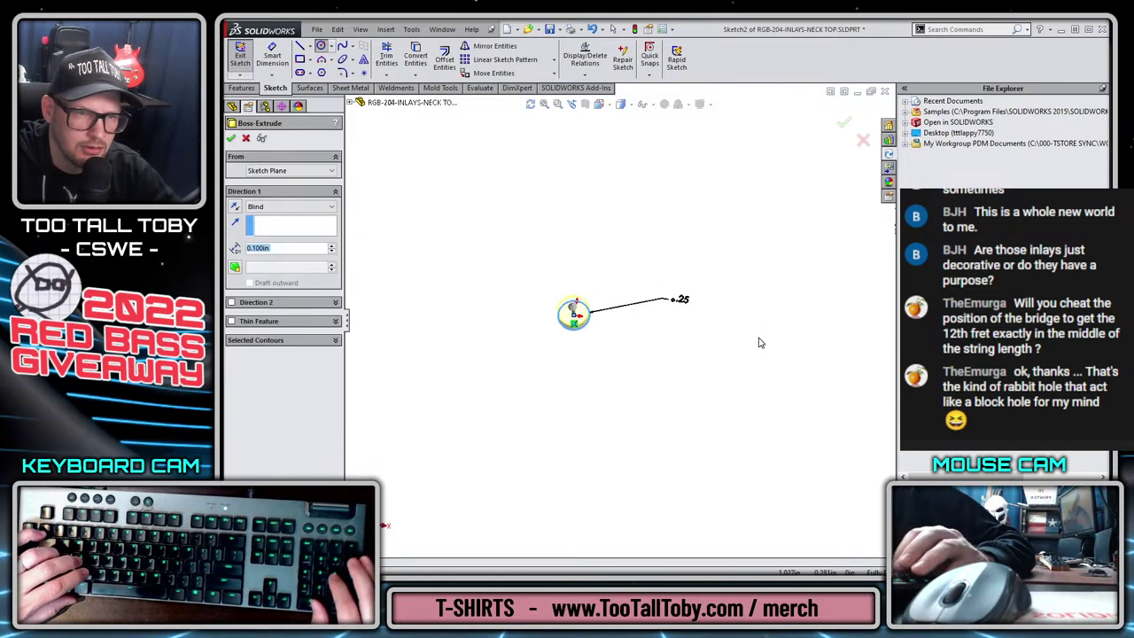
{"action": "type", "text": "0.170"}
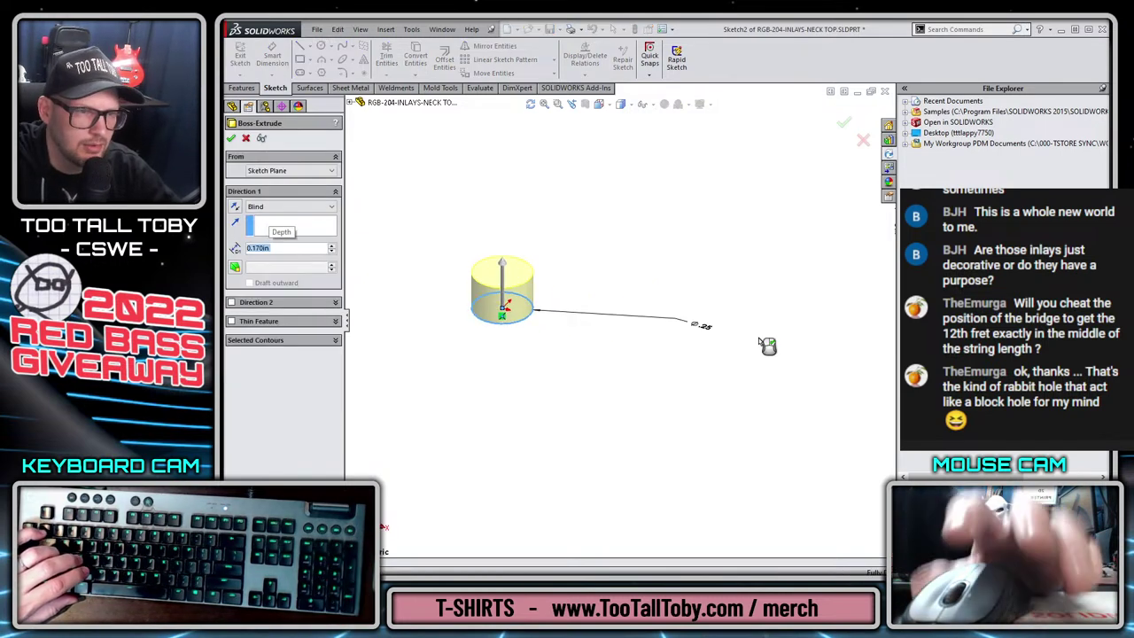
{"action": "key", "text": "Return"}
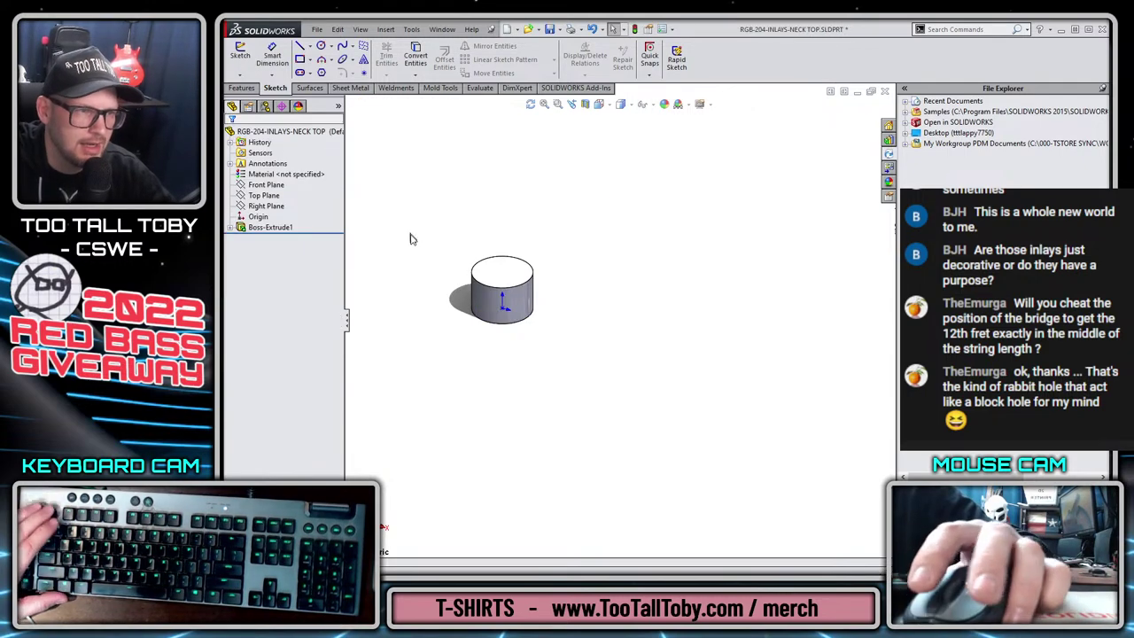
Rename the extrusion to 'MAIN SHAPE -Fret Inlay TOP', correcting a typo.
{"action": "left_click", "coordinate": [266, 226]}
{"action": "key", "text": "F2"}
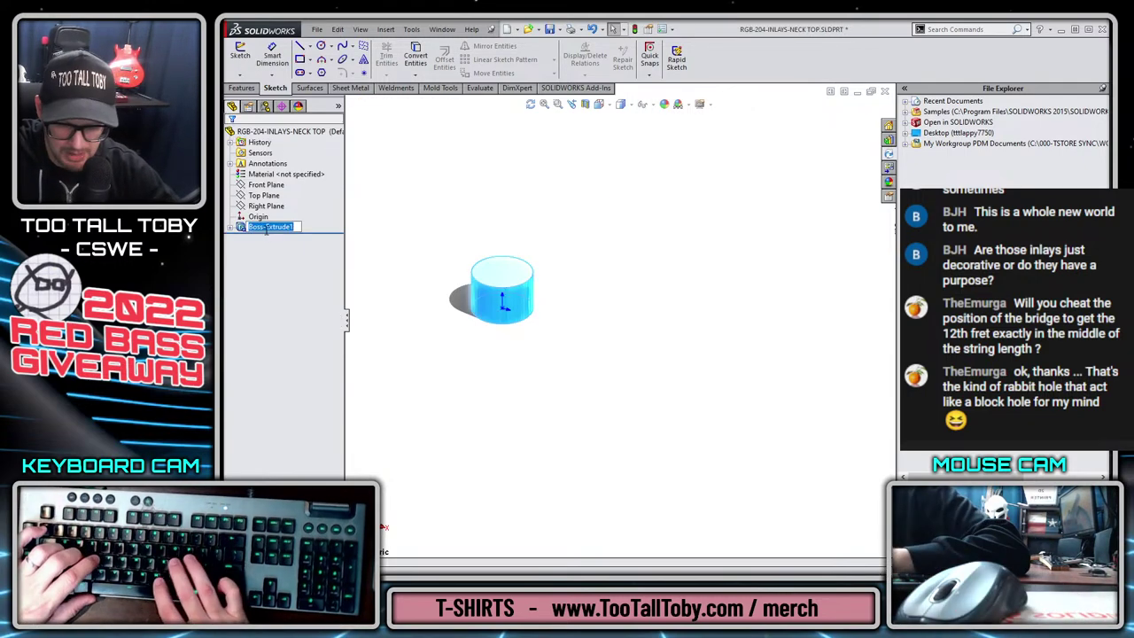
{"action": "type", "text": "MAIN SHAPE -Fre"}
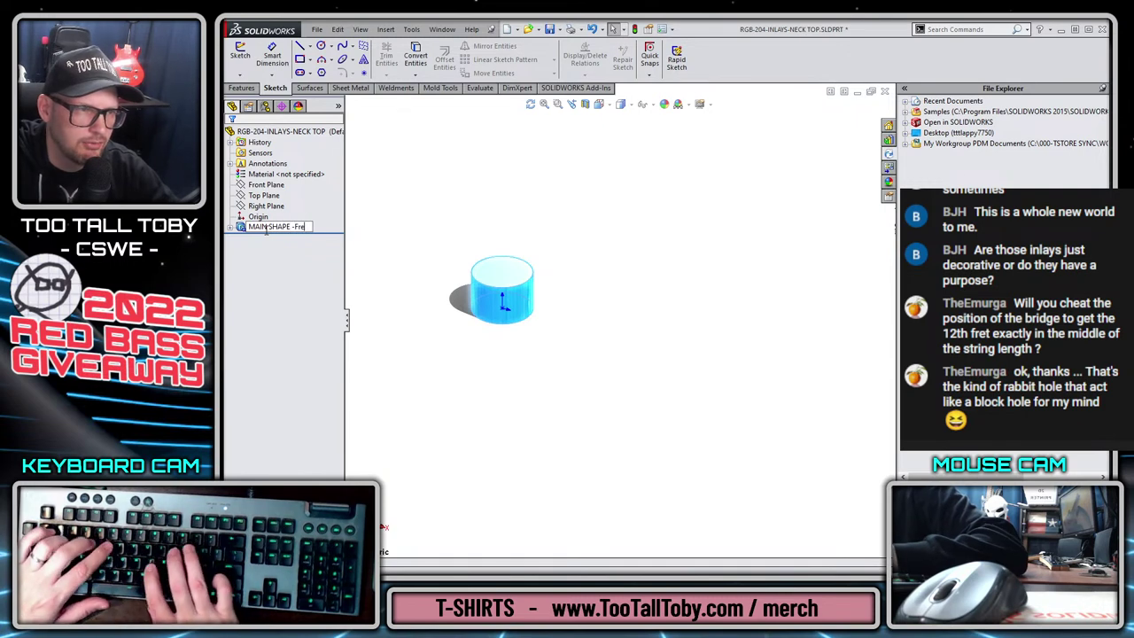
{"action": "type", "text": "t Inlay TGOP"}
{"action": "key", "text": "Return"}
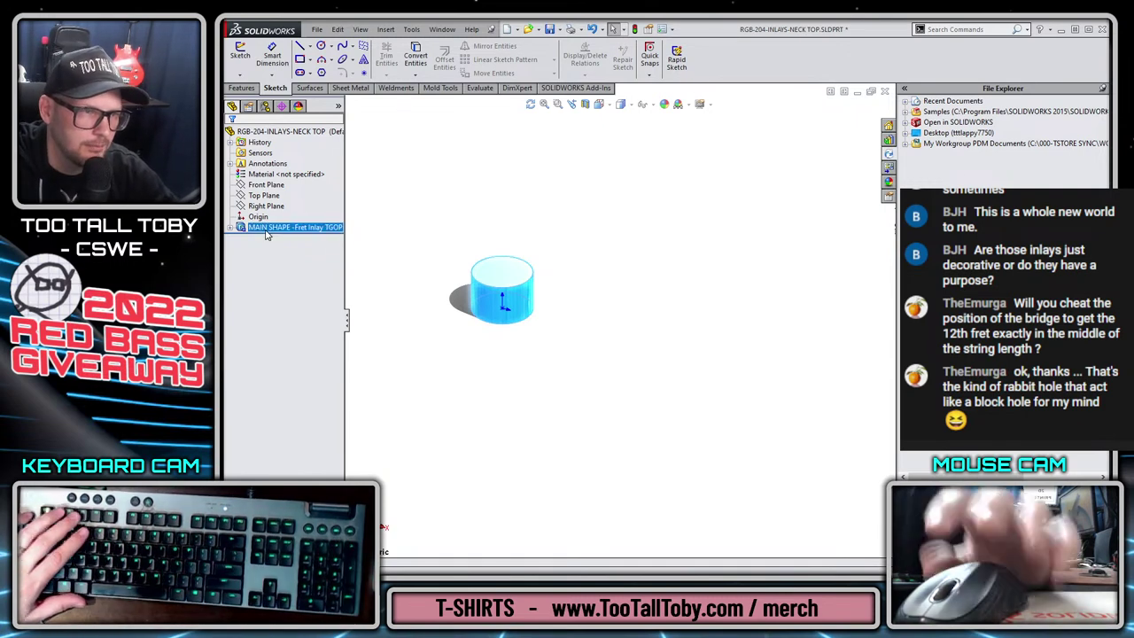
{"action": "left_click", "coordinate": [333, 227]}
{"action": "left_click", "coordinate": [315, 227]}
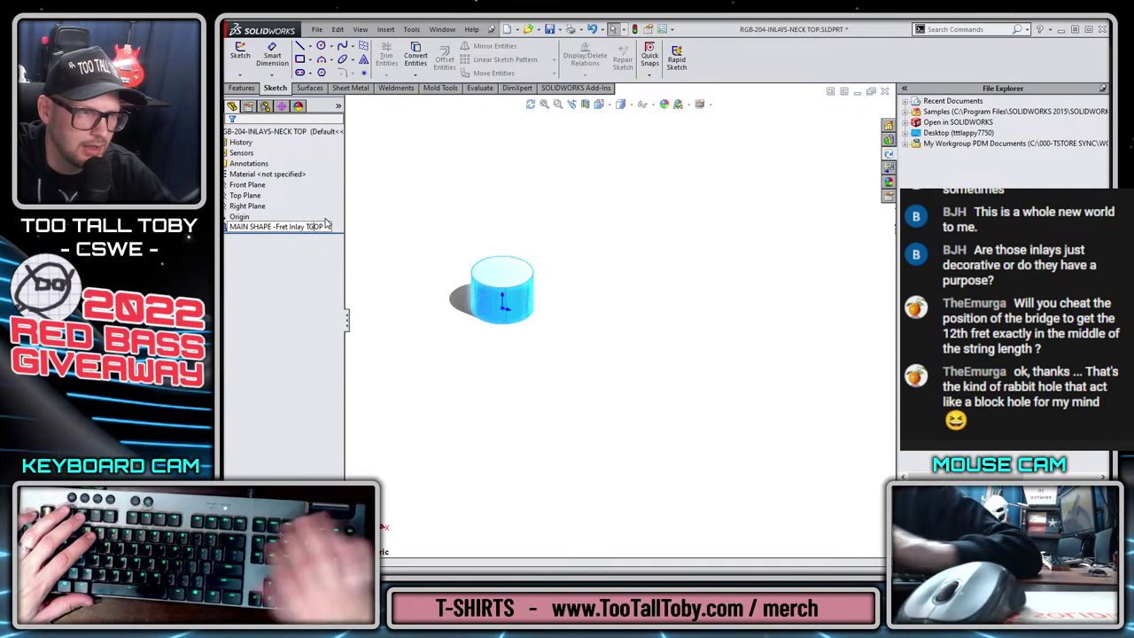
{"action": "key", "text": "BackSpace"}
{"action": "key", "text": "Return"}
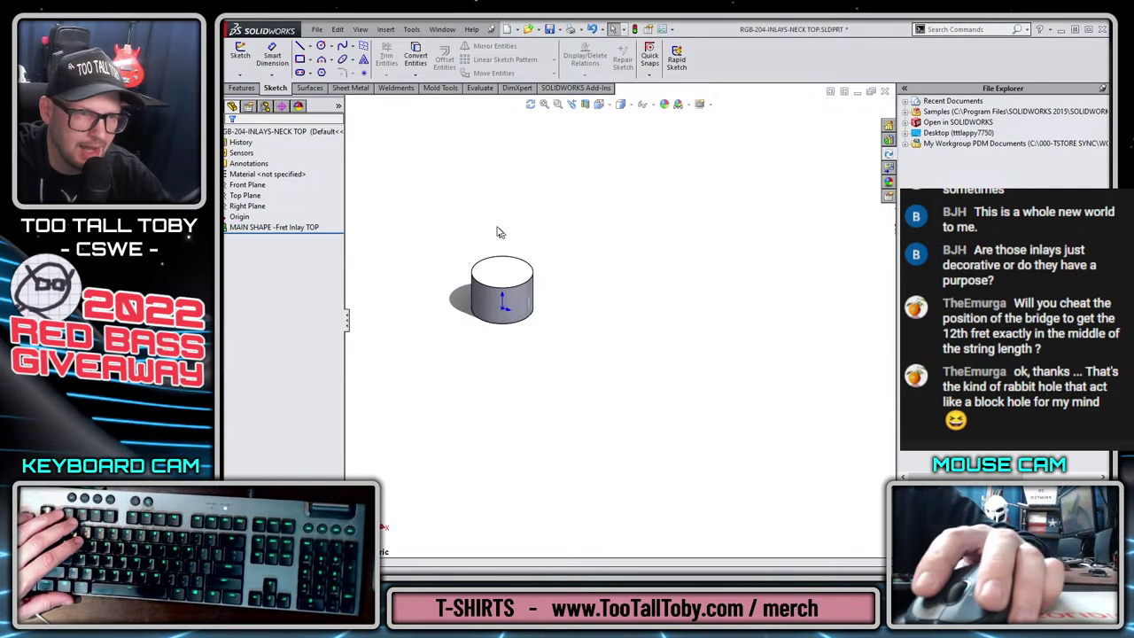
{"action": "key", "text": "z"}
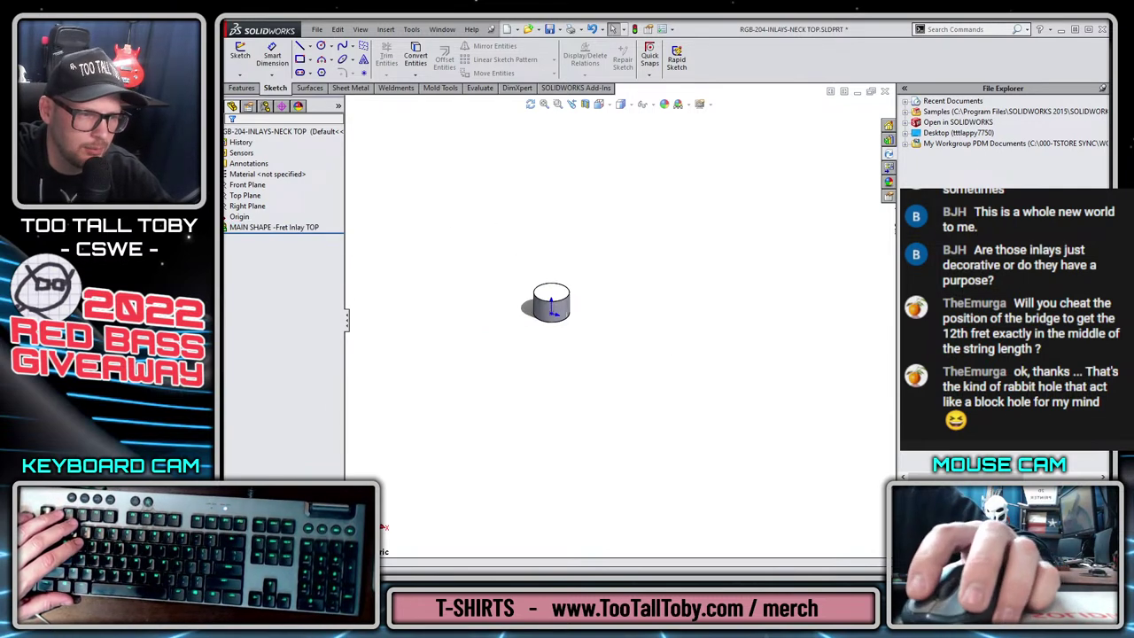
Assign Ceramic Porcelain from the Other Non-metals category as the part material.
{"action": "right_click", "coordinate": [266, 174]}
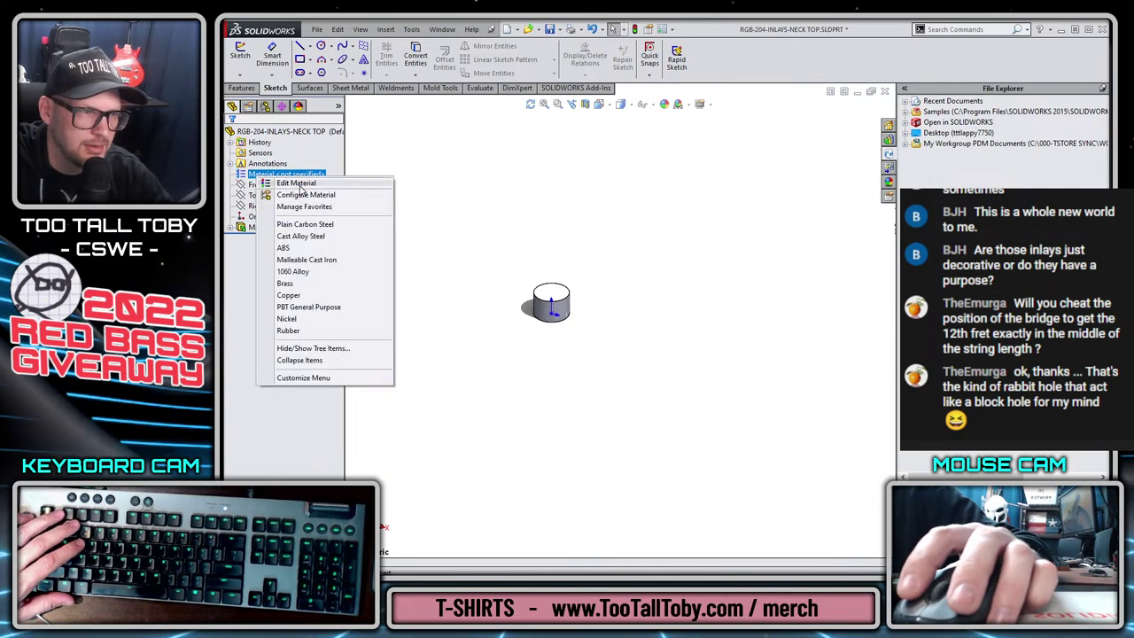
{"action": "left_click", "coordinate": [292, 187]}
{"action": "left_click", "coordinate": [455, 160]}
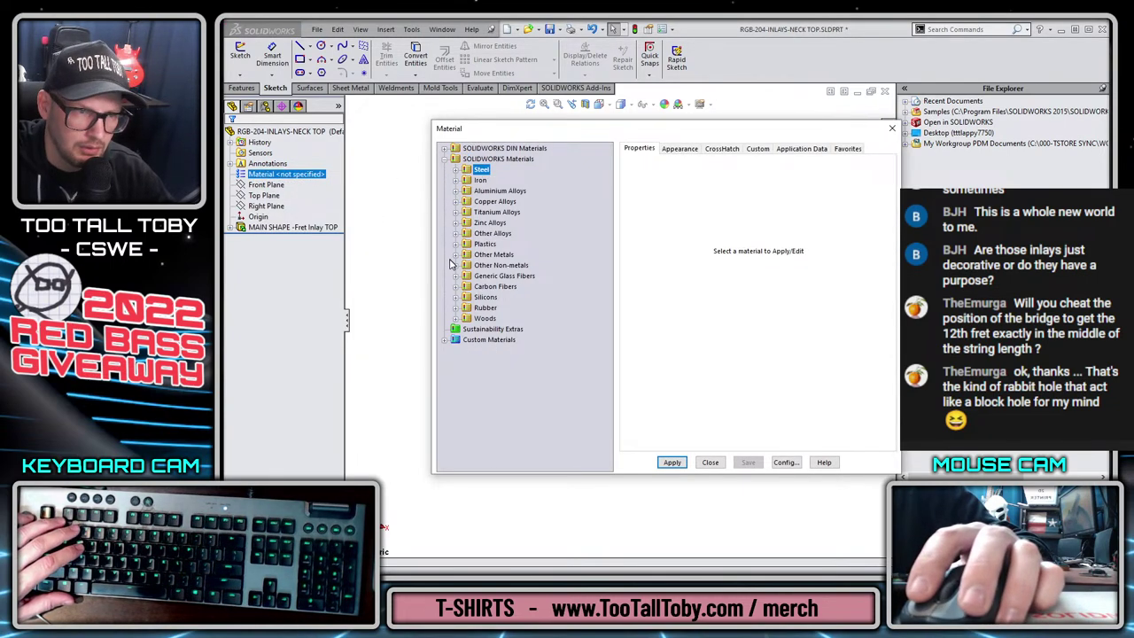
{"action": "left_click", "coordinate": [455, 265]}
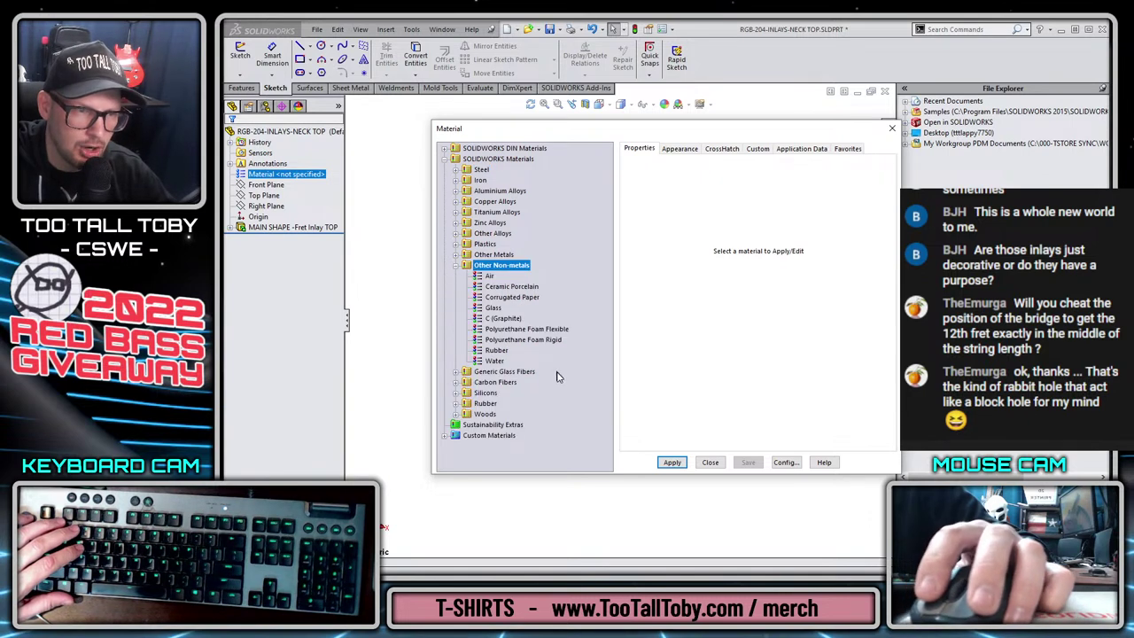
{"action": "left_click", "coordinate": [522, 288]}
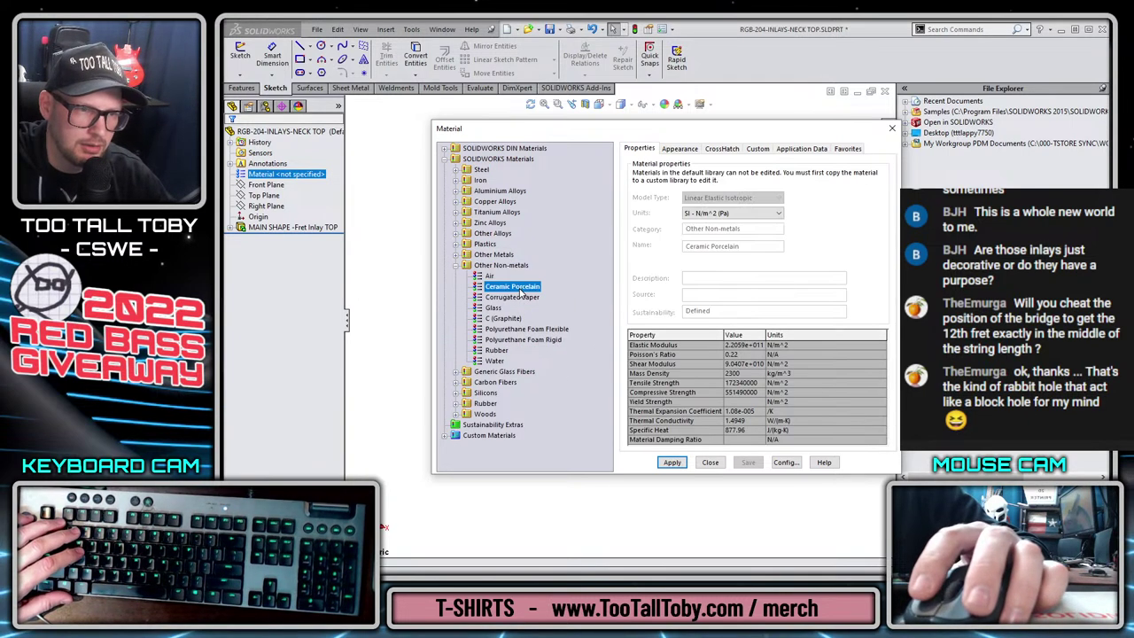
{"action": "left_click", "coordinate": [711, 463]}
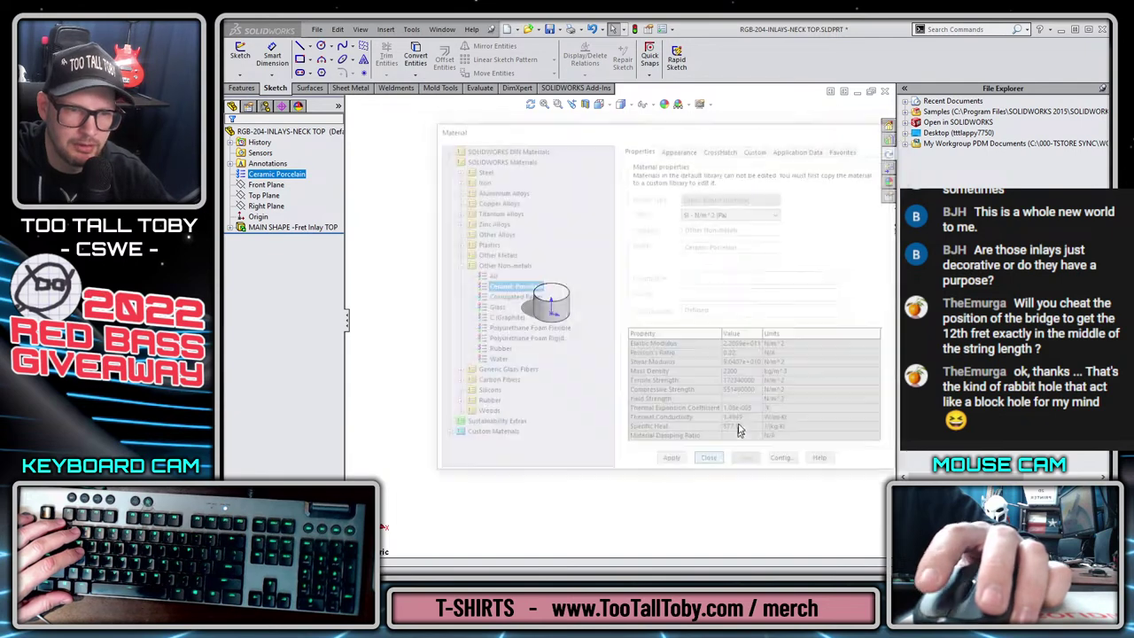
Save the inlay part, then delete its InPlace4 mate in the neck assembly.
{"action": "left_click", "coordinate": [550, 29]}
{"action": "key", "text": "ctrl+Tab"}
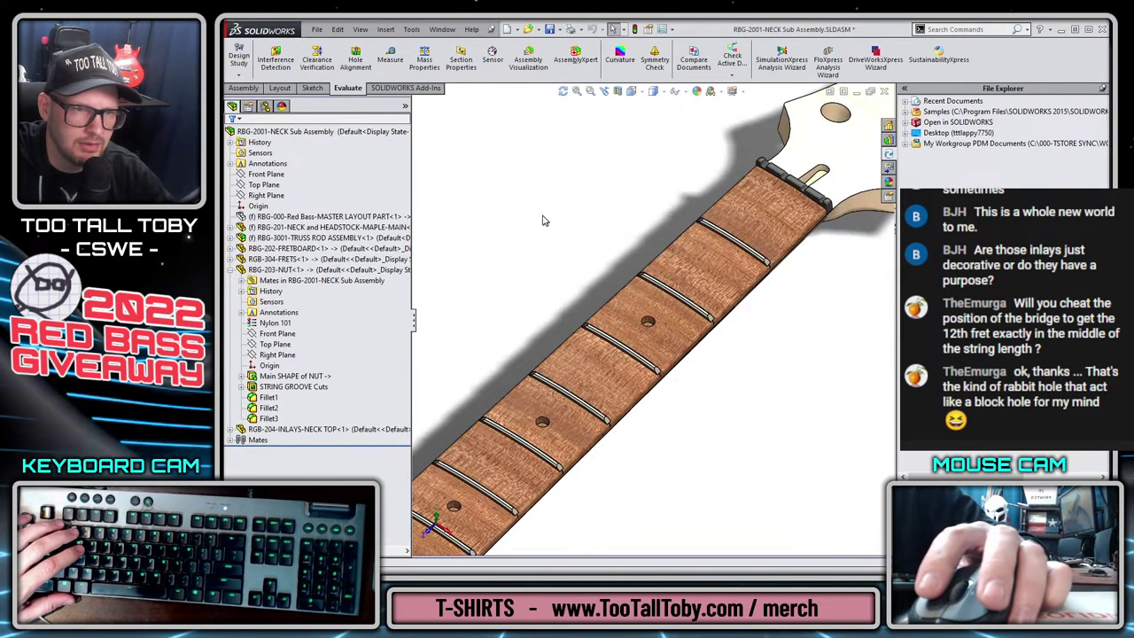
{"action": "left_click", "coordinate": [271, 429]}
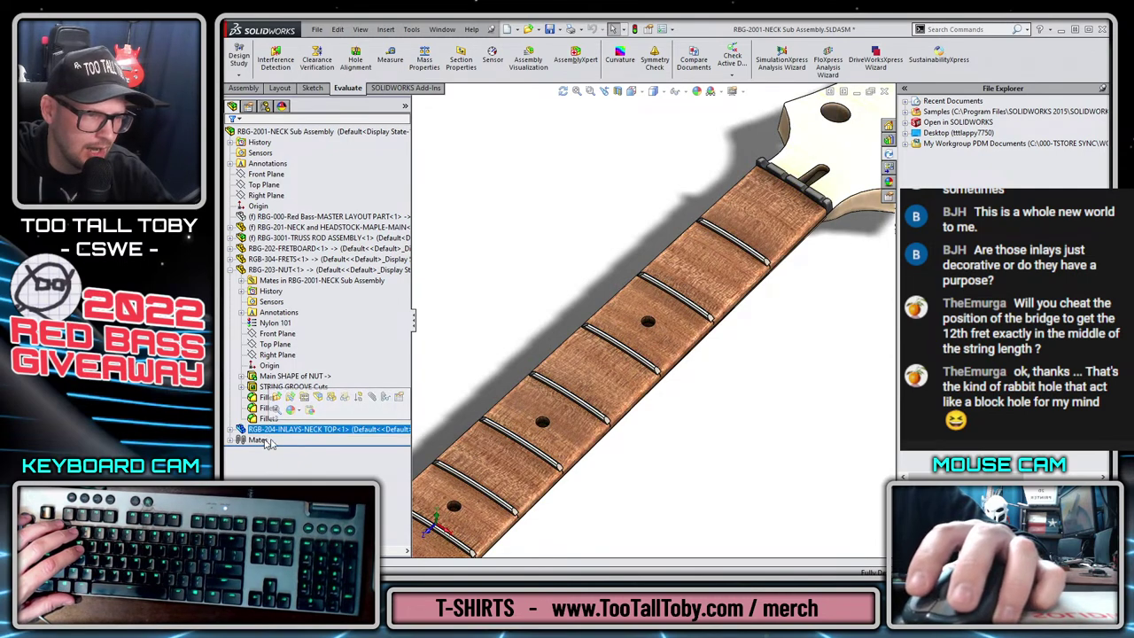
{"action": "left_click", "coordinate": [232, 442]}
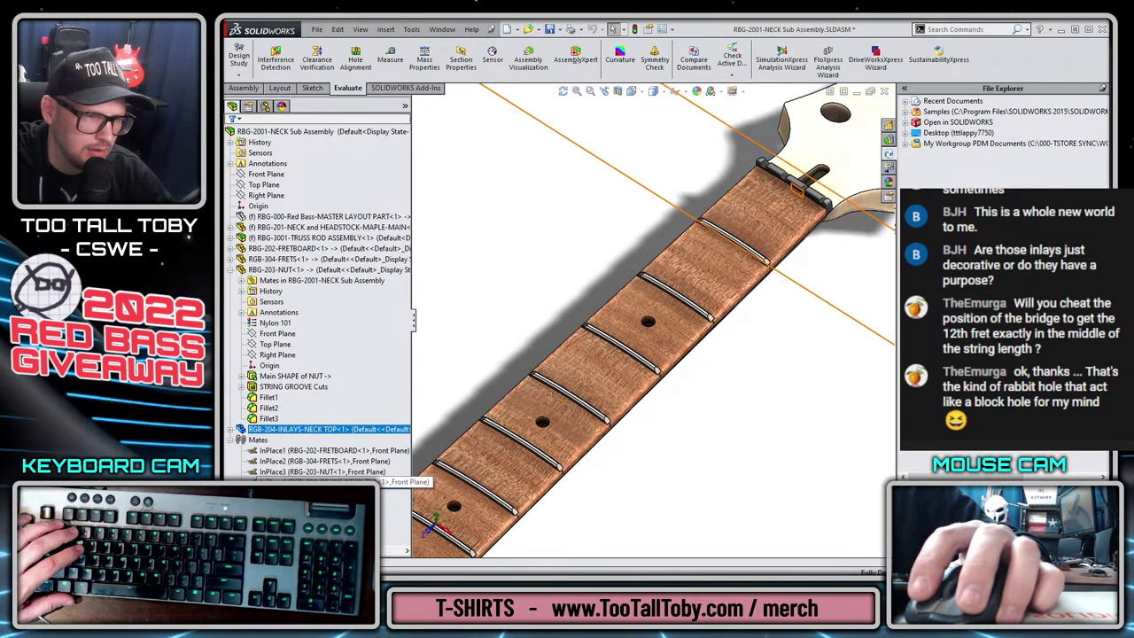
{"action": "left_click", "coordinate": [354, 482]}
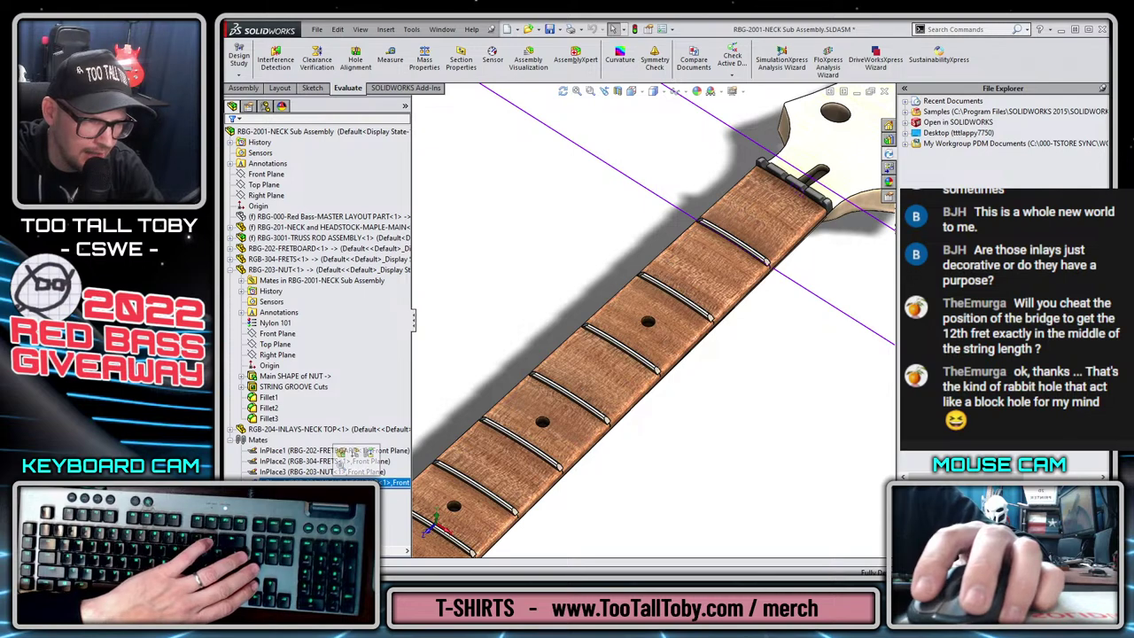
{"action": "key", "text": "Delete"}
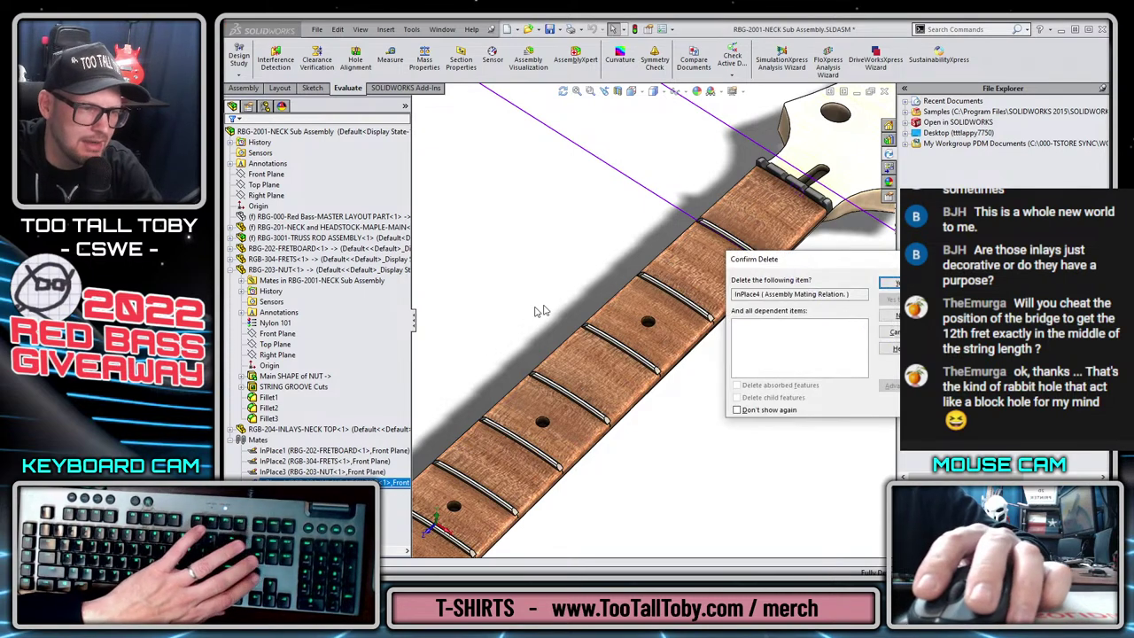
{"action": "key", "text": "Return"}
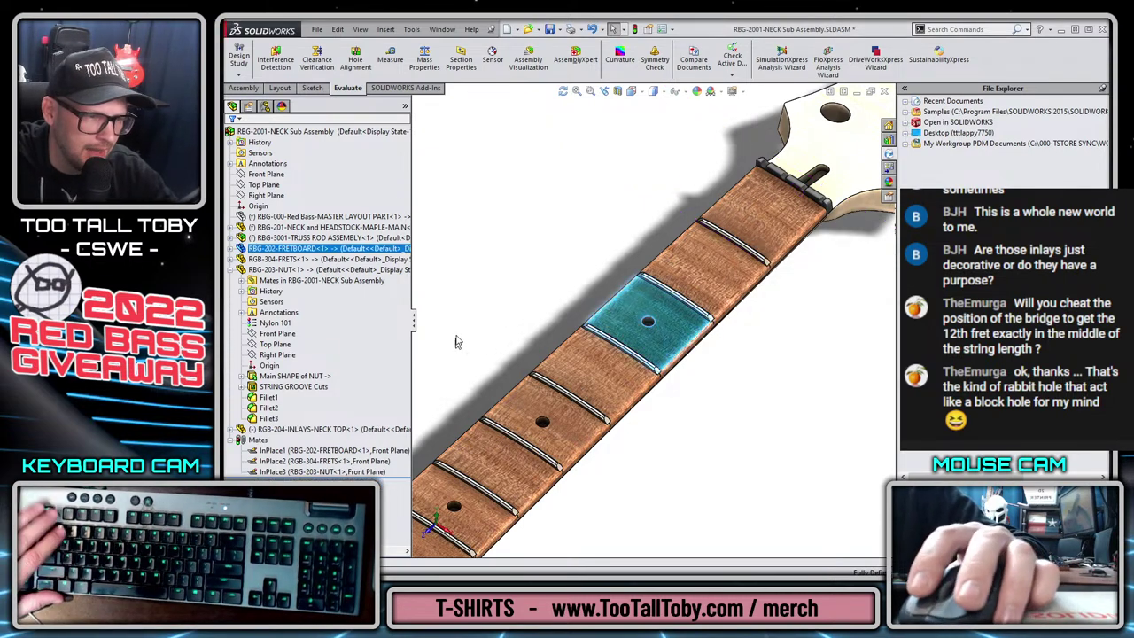
Reselect the neck-top inlay component and bring up the Assembly commands.
{"action": "left_click", "coordinate": [308, 432]}
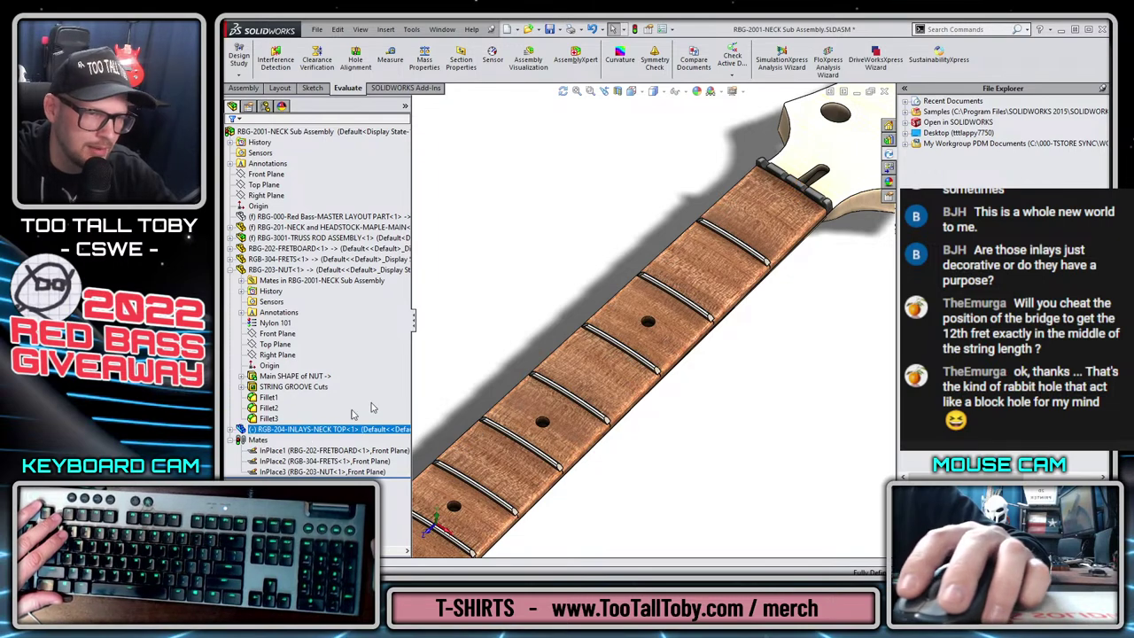
{"action": "scroll", "coordinate": [687, 277], "scroll_direction": "up", "scroll_amount": 4}
{"action": "key", "text": "Escape"}
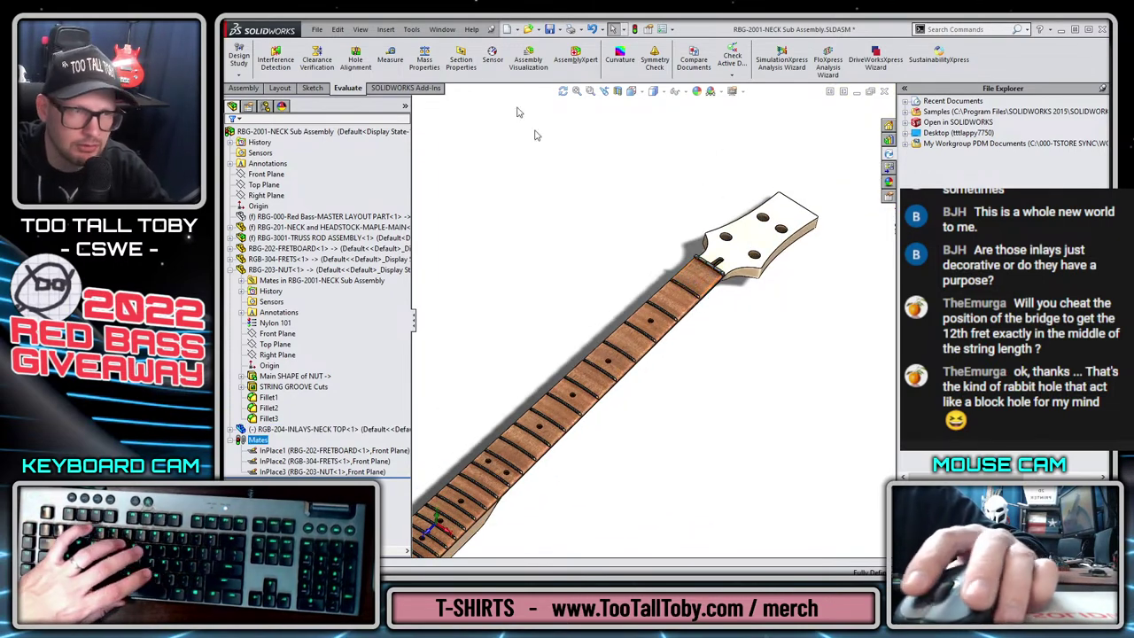
{"action": "left_click", "coordinate": [316, 433]}
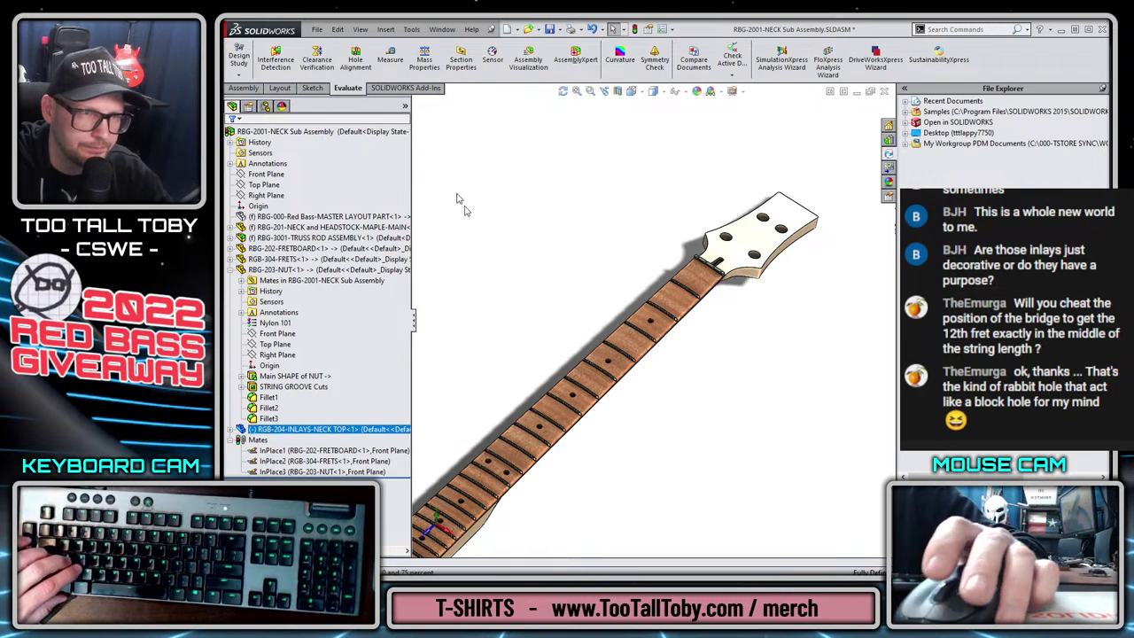
{"action": "left_click", "coordinate": [245, 89]}
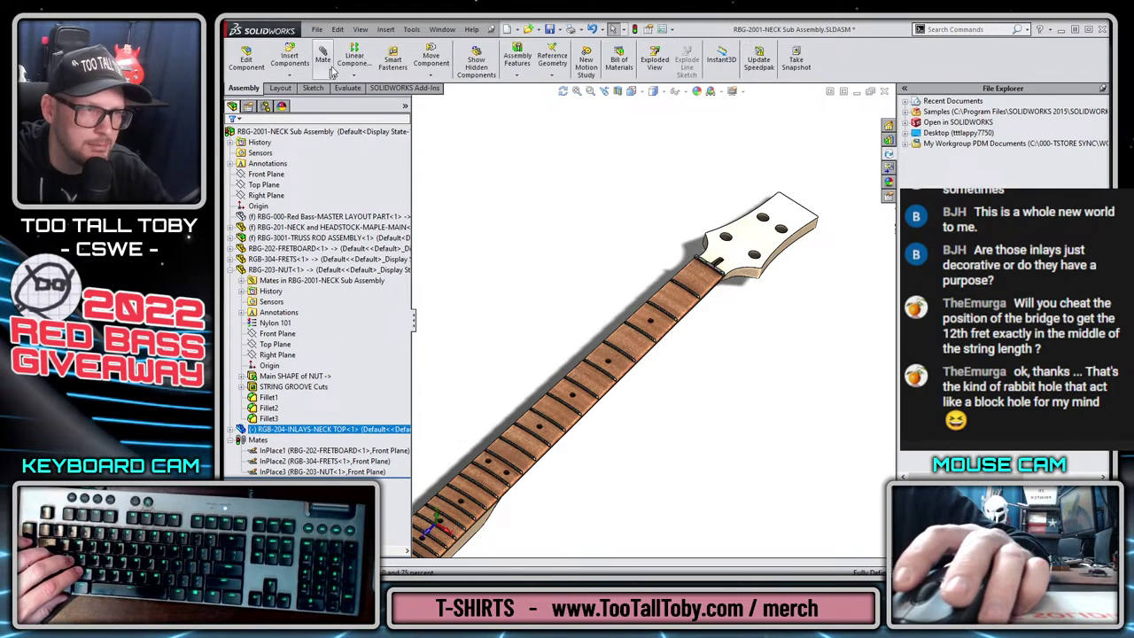
{"action": "left_click", "coordinate": [431, 57]}
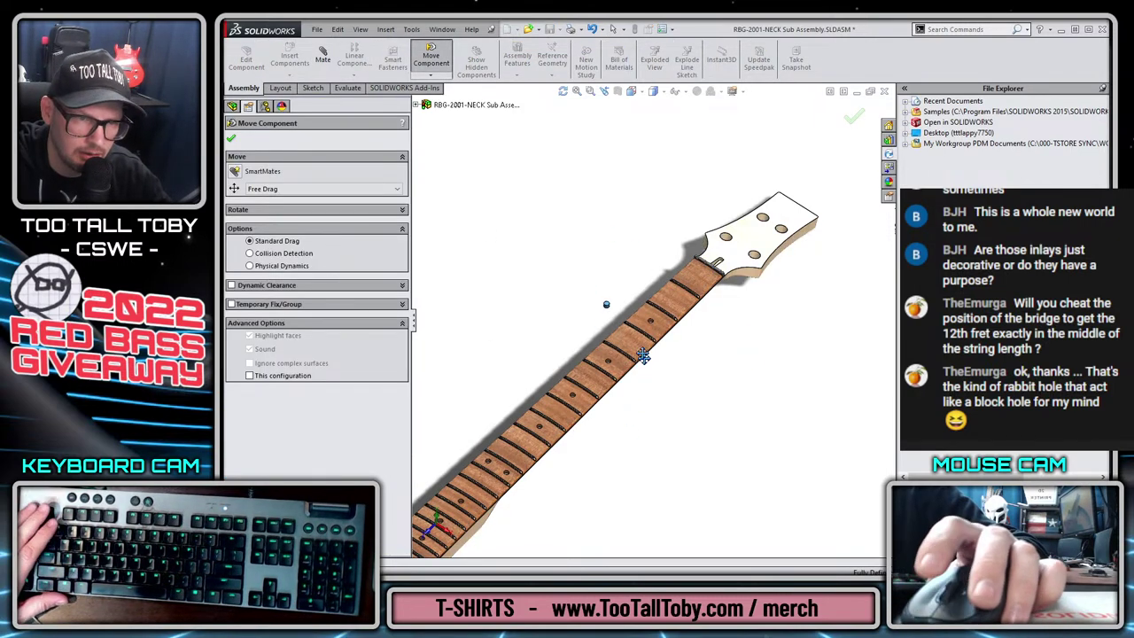
{"action": "key", "text": "Escape"}
{"action": "scroll", "coordinate": [572, 365], "scroll_direction": "down", "scroll_amount": 5}
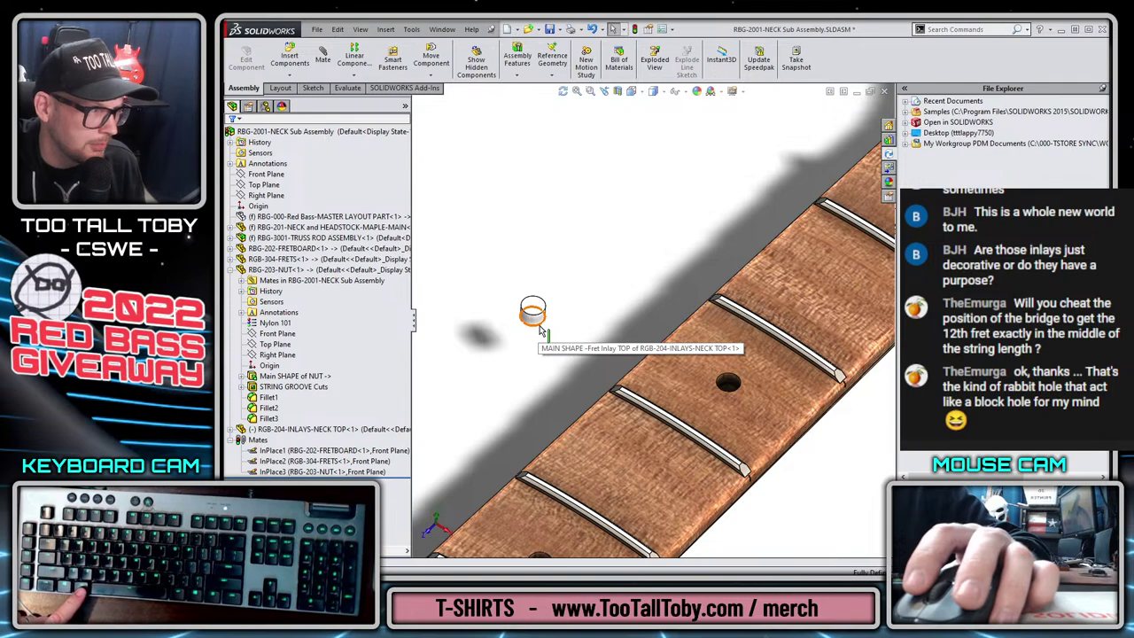
{"action": "scroll", "coordinate": [722, 372], "scroll_direction": "down", "scroll_amount": 3}
{"action": "left_click", "coordinate": [661, 370]}
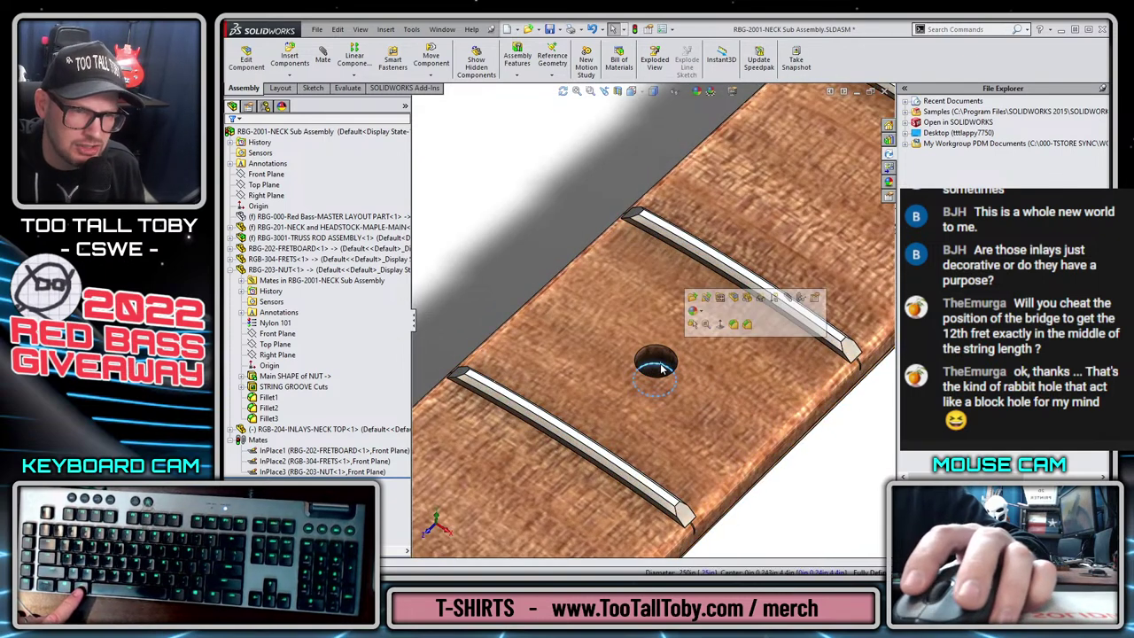
{"action": "left_click", "coordinate": [734, 92]}
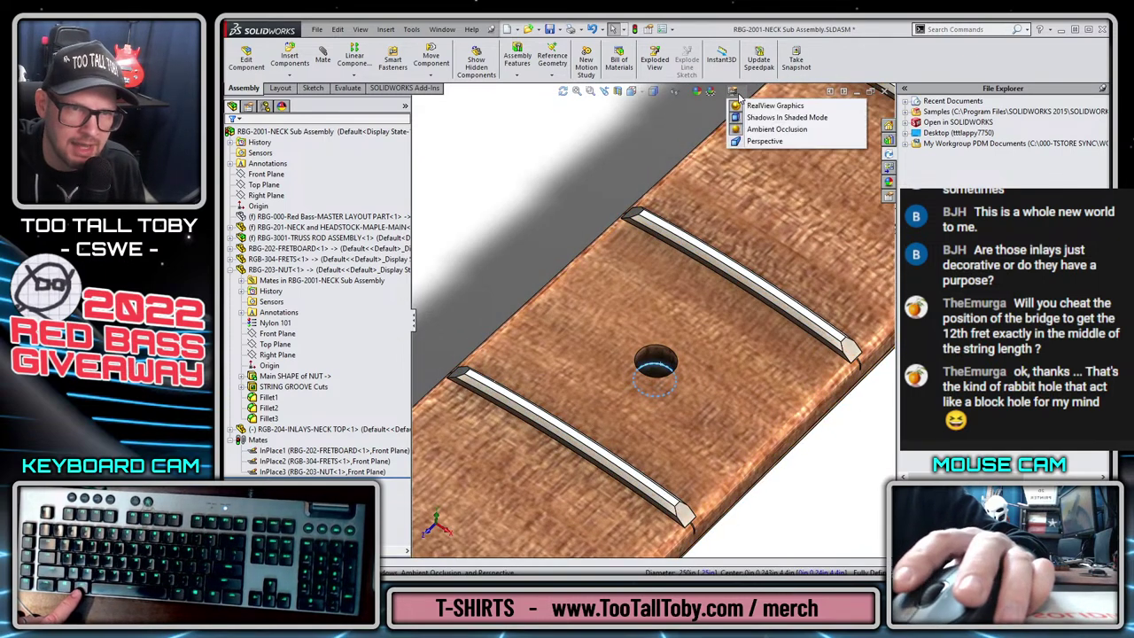
{"action": "left_click", "coordinate": [649, 377]}
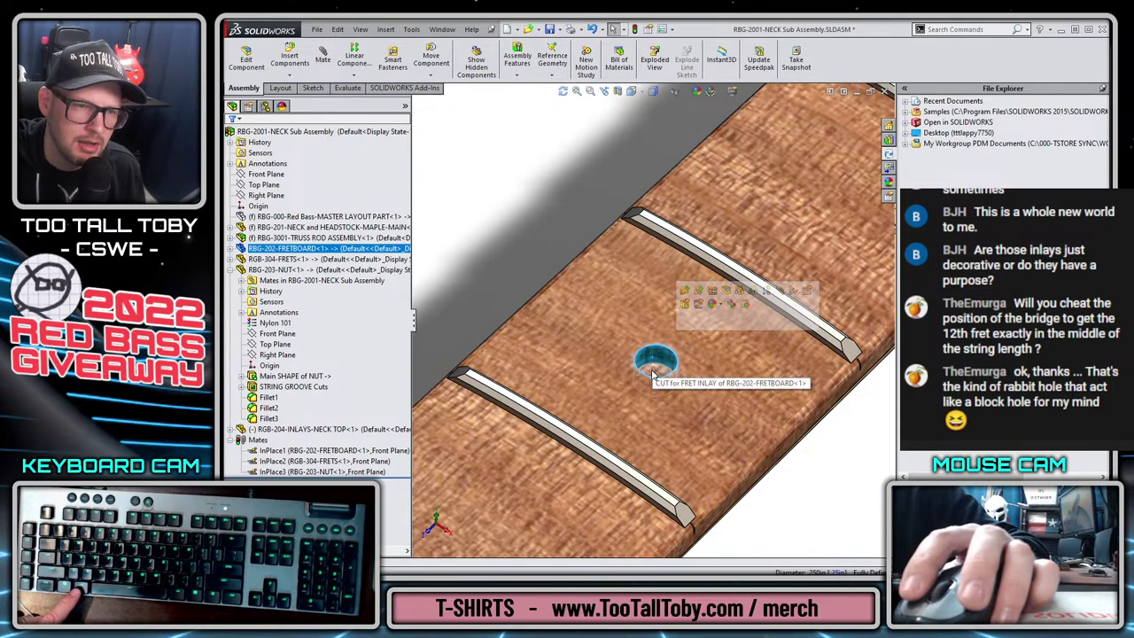
{"action": "scroll", "coordinate": [552, 331], "scroll_direction": "up", "scroll_amount": 3}
{"action": "scroll", "coordinate": [585, 305], "scroll_direction": "down", "scroll_amount": 3}
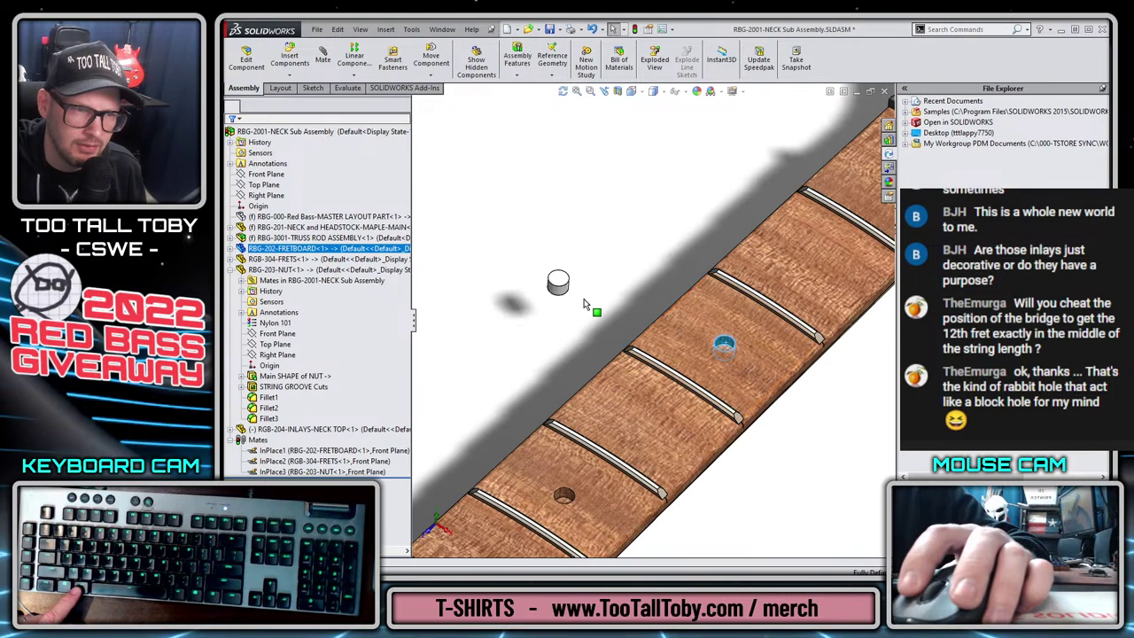
{"action": "left_click", "coordinate": [584, 305]}
{"action": "left_click", "coordinate": [562, 291]}
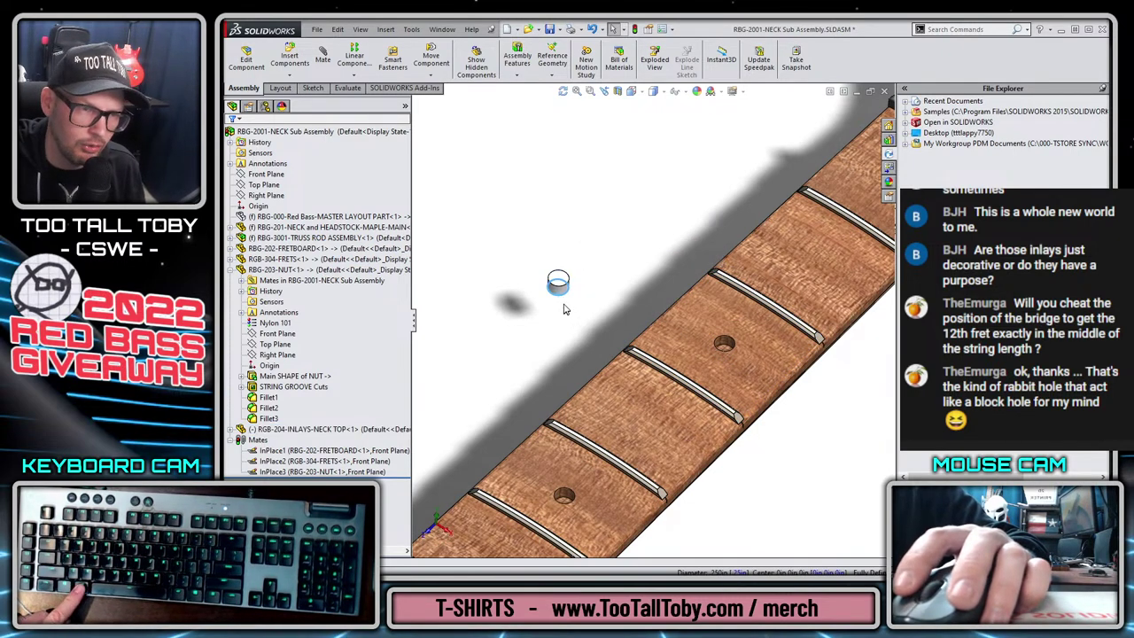
{"action": "left_click_drag", "start_coordinate": [560, 301], "coordinate": [724, 353]}
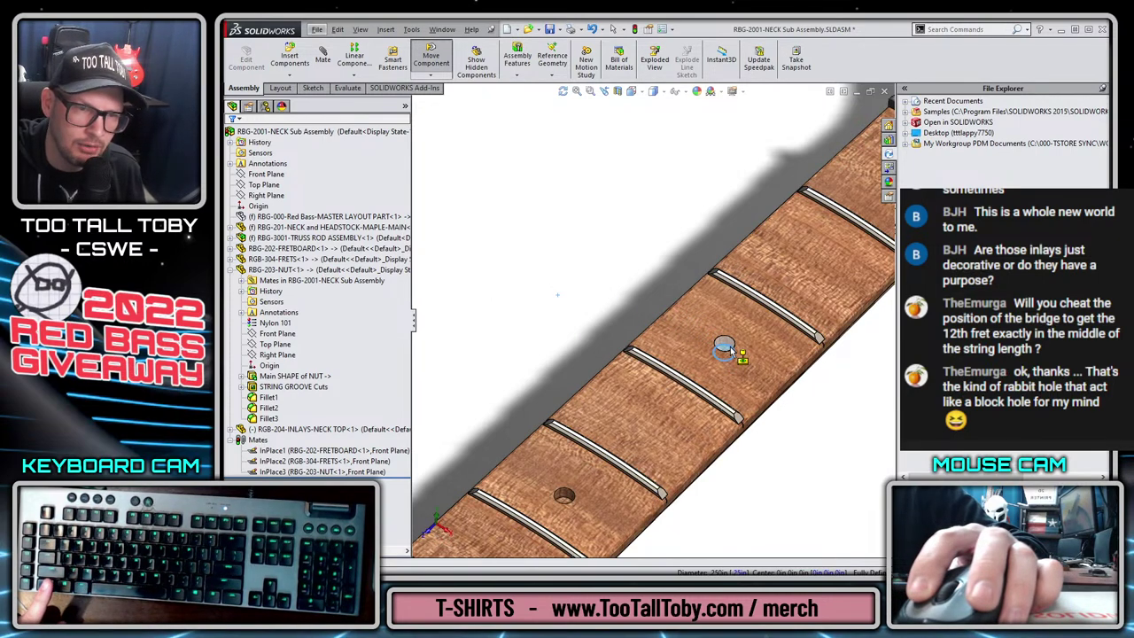
{"action": "left_click_drag", "start_coordinate": [728, 351], "coordinate": [729, 351]}
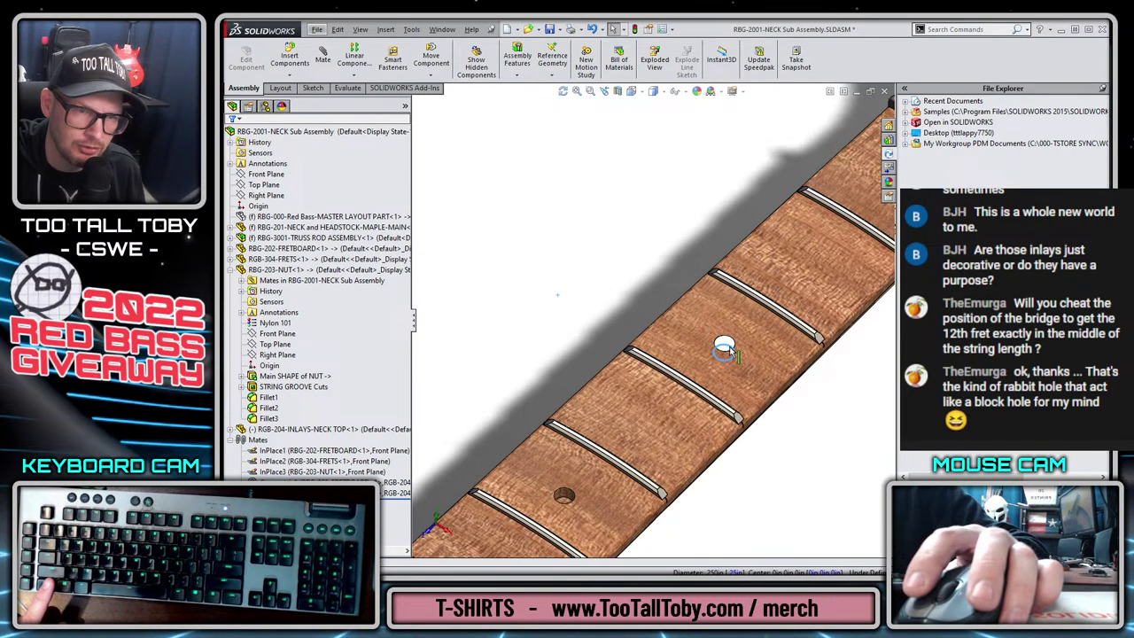
{"action": "left_click", "coordinate": [827, 462]}
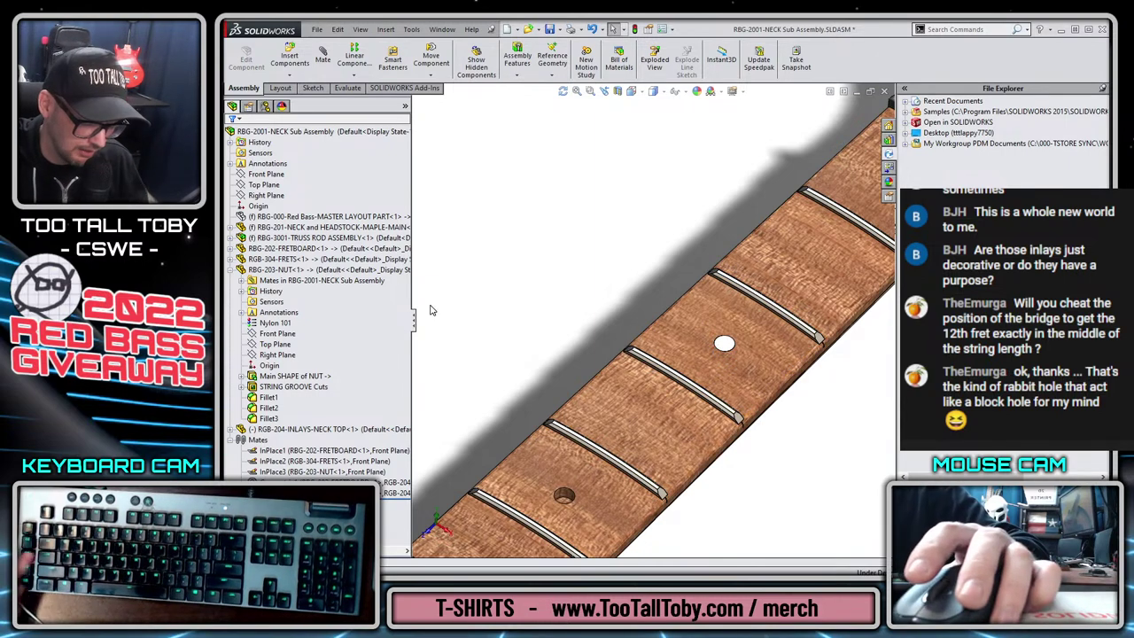
{"action": "key", "text": "ctrl+z"}
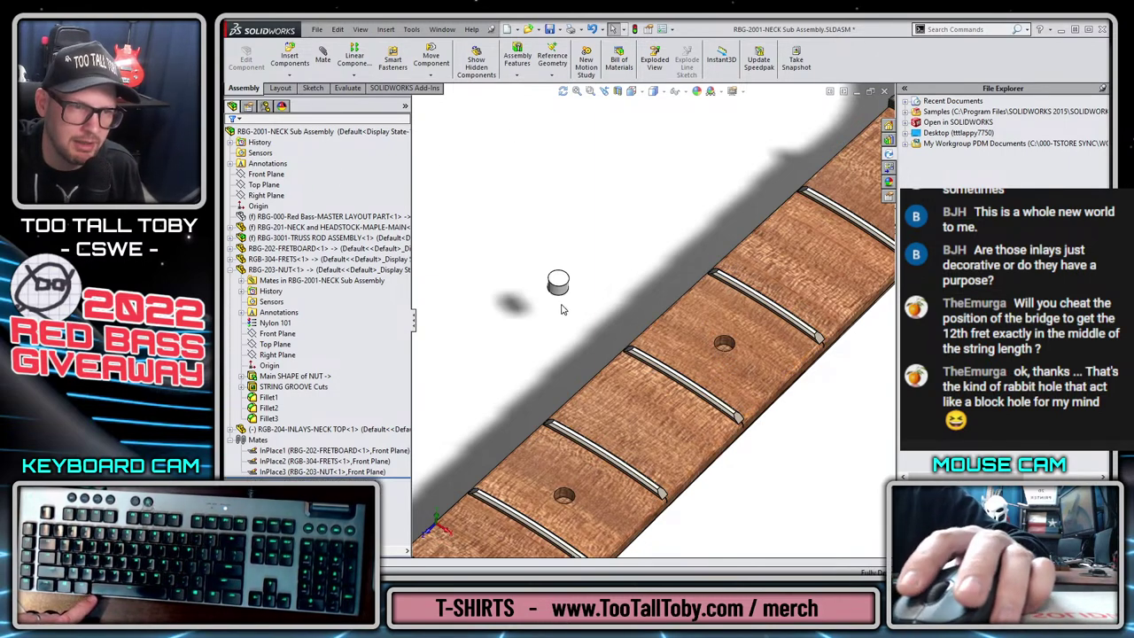
Seat the inlay cylinder in a fretboard hole with SmartMates and review the new mates.
{"action": "left_click_drag", "start_coordinate": [560, 300], "coordinate": [732, 353]}
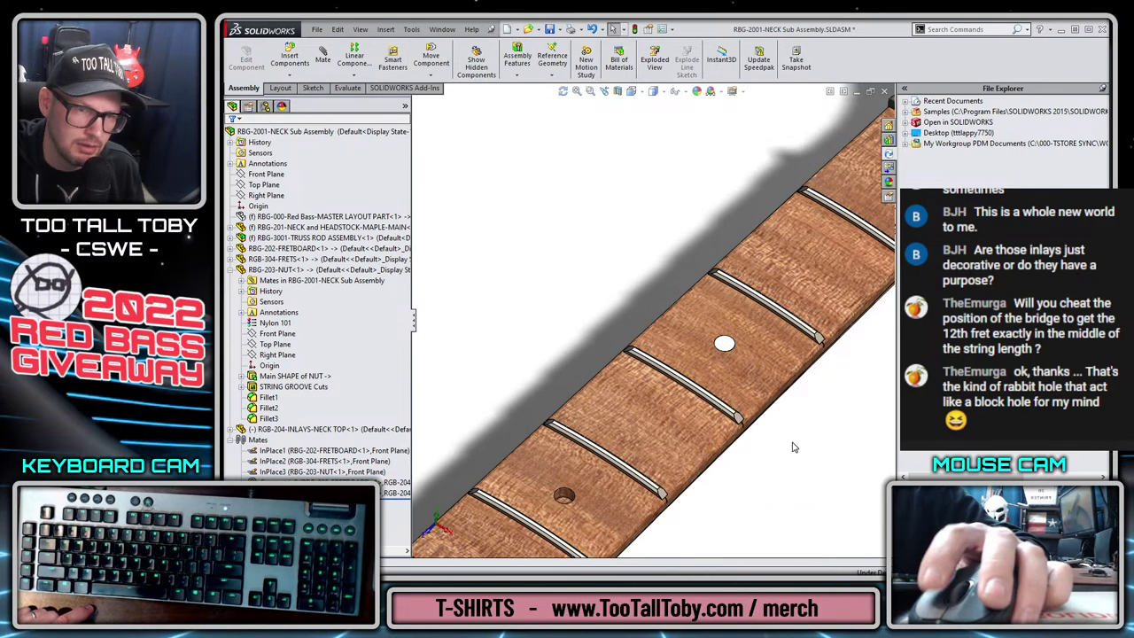
{"action": "left_click", "coordinate": [396, 492]}
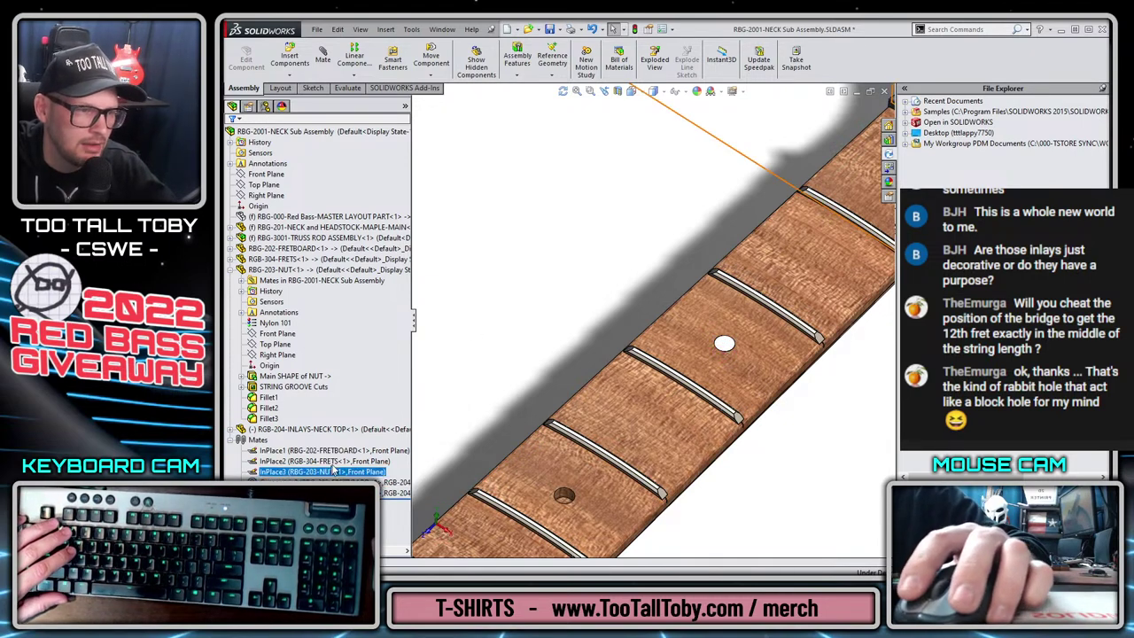
{"action": "left_click", "coordinate": [257, 440]}
{"action": "left_click", "coordinate": [231, 430]}
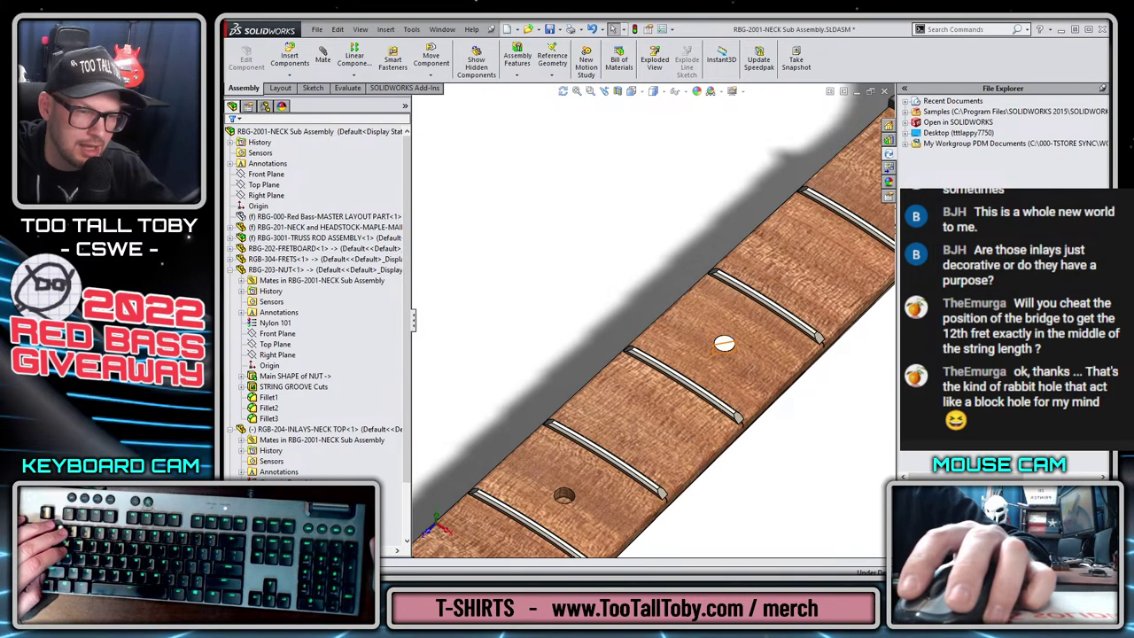
{"action": "left_click", "coordinate": [266, 196]}
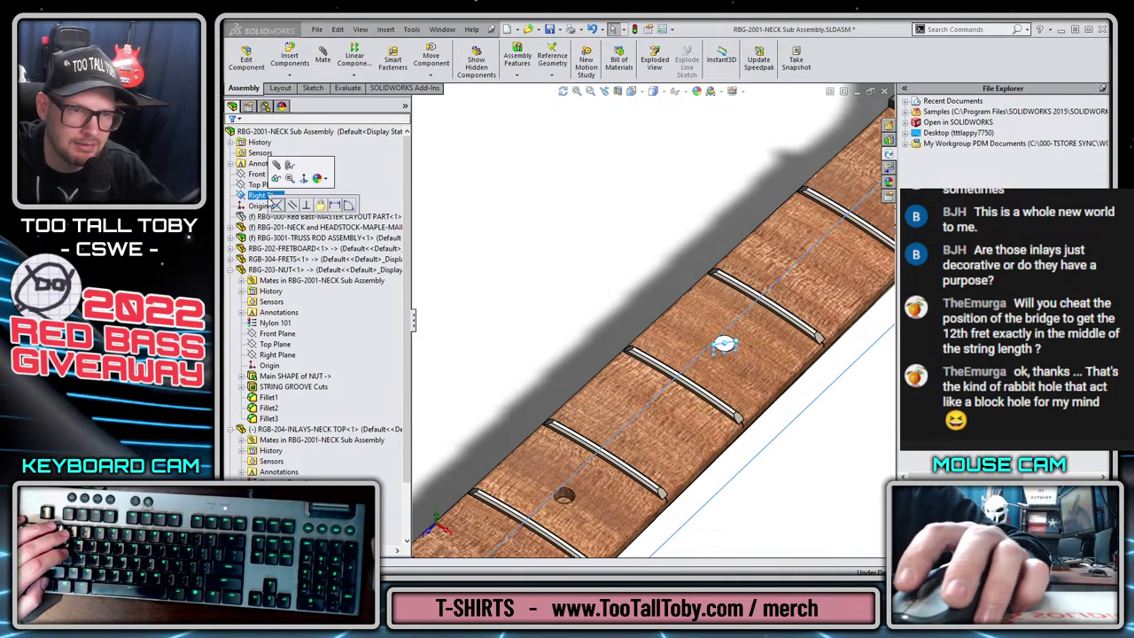
{"action": "key", "text": "Escape"}
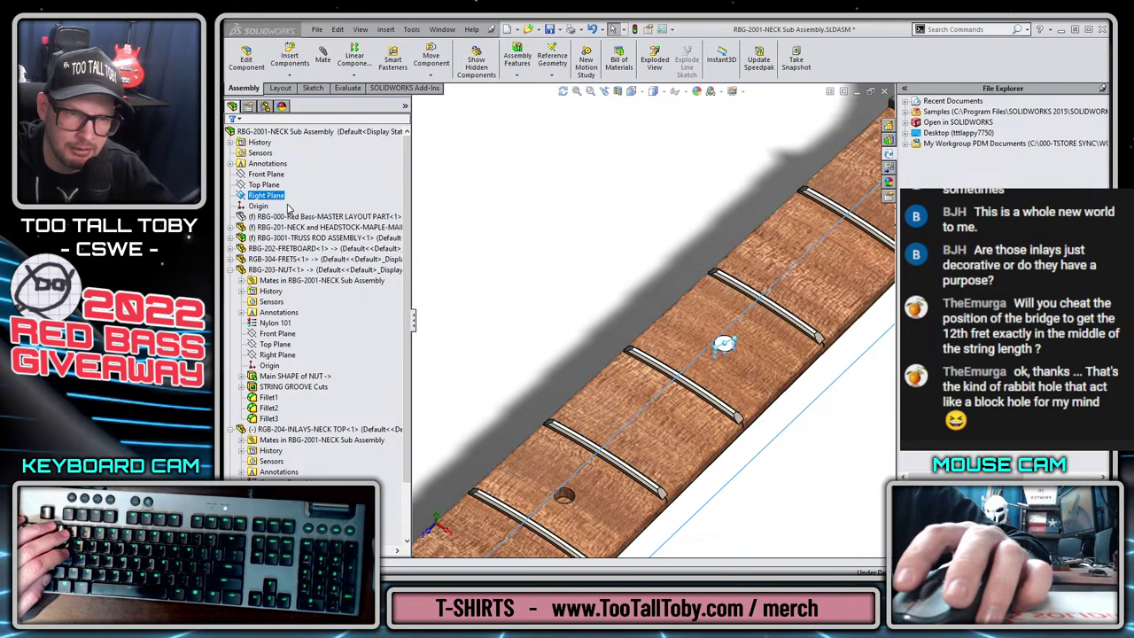
{"action": "left_click", "coordinate": [723, 348]}
{"action": "key", "text": "Escape"}
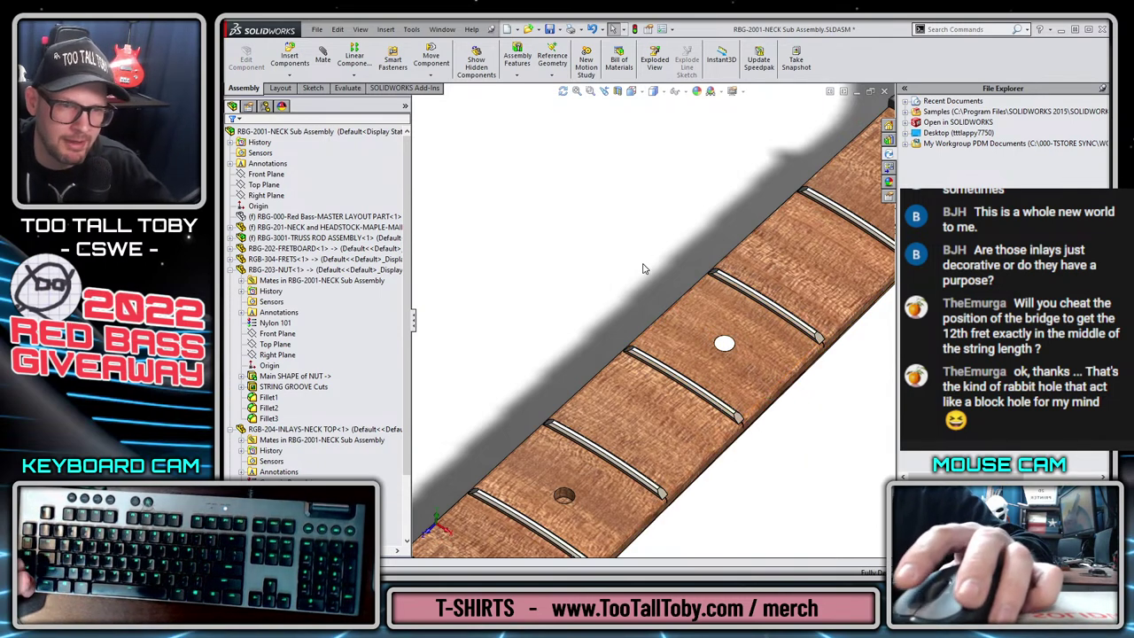
{"action": "scroll", "coordinate": [713, 390], "scroll_direction": "up", "scroll_amount": 5}
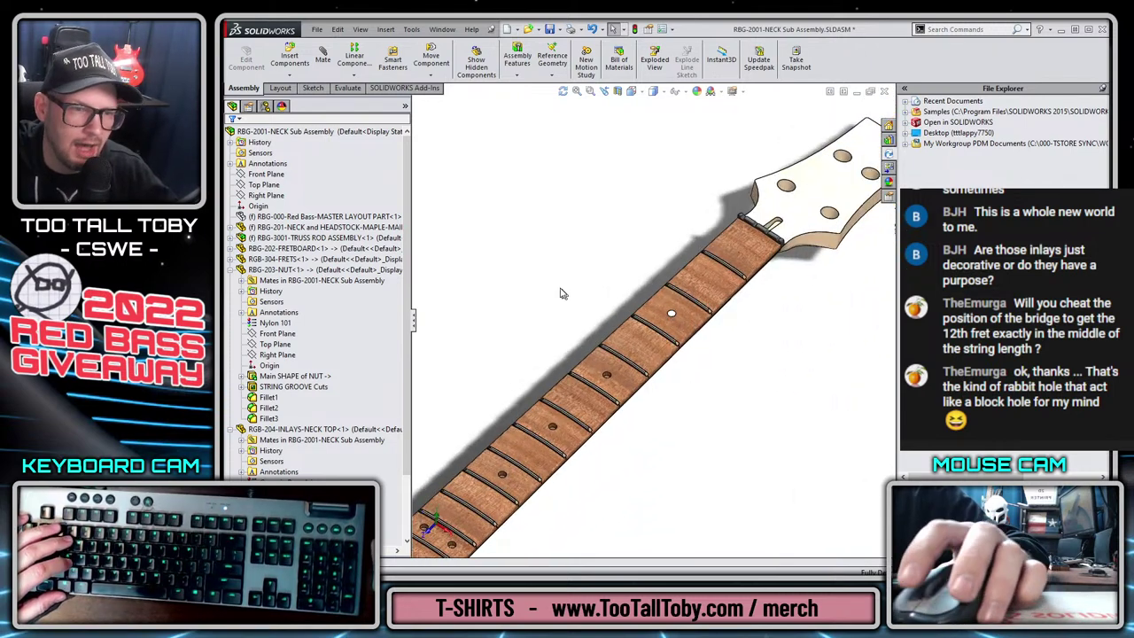
Pattern the inlay using the fretboard's inlay-hole pattern as the driving feature.
{"action": "left_click", "coordinate": [518, 77]}
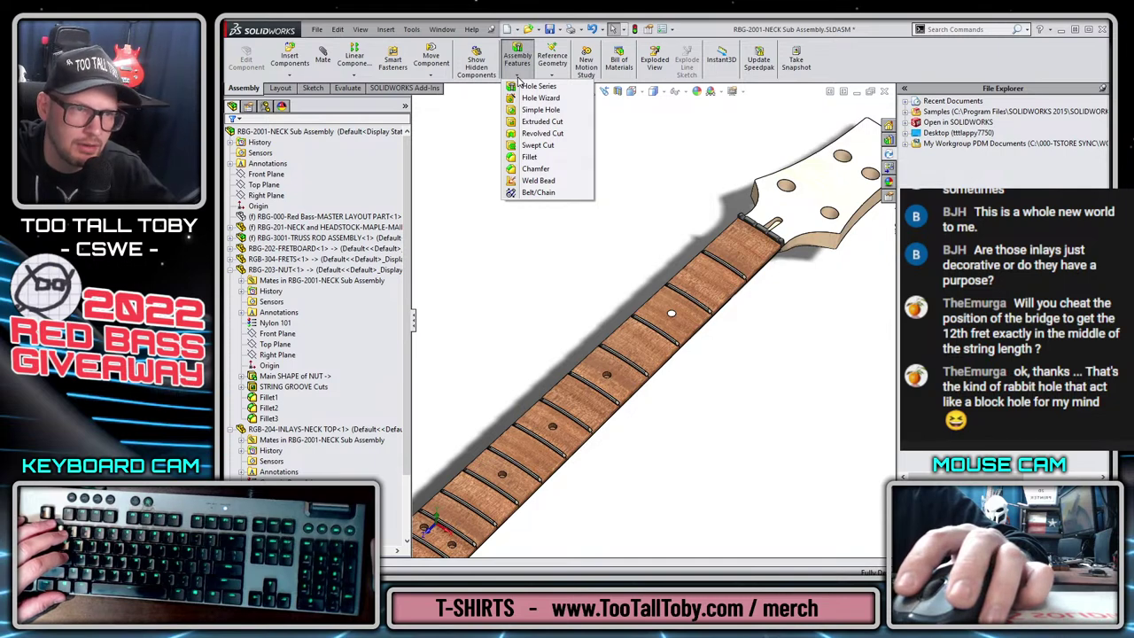
{"action": "left_click", "coordinate": [351, 74]}
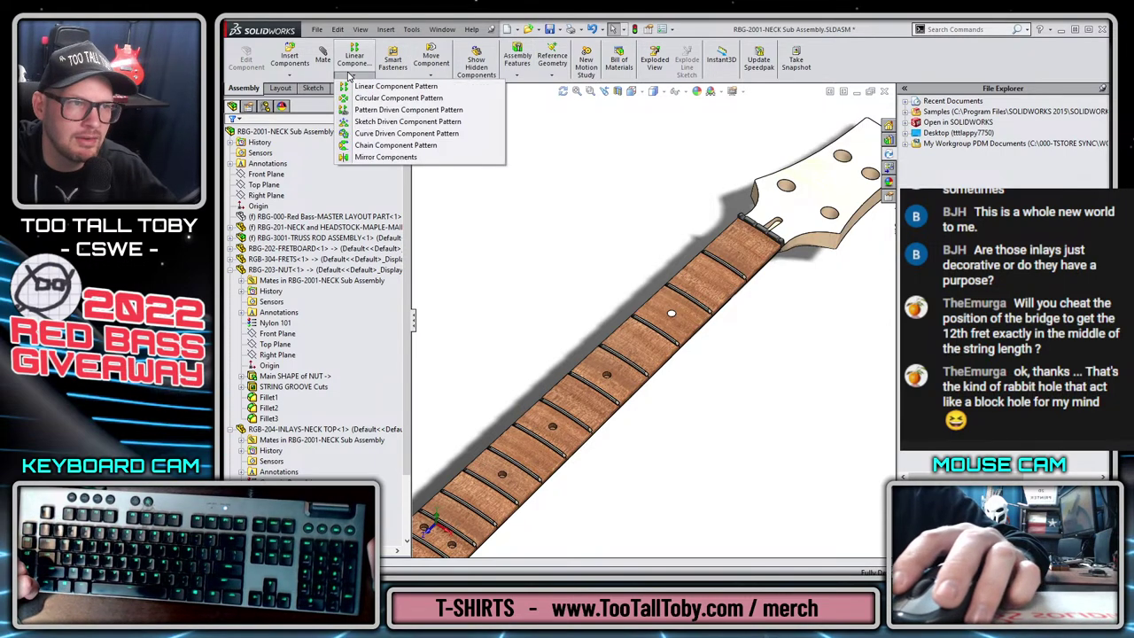
{"action": "left_click", "coordinate": [419, 114]}
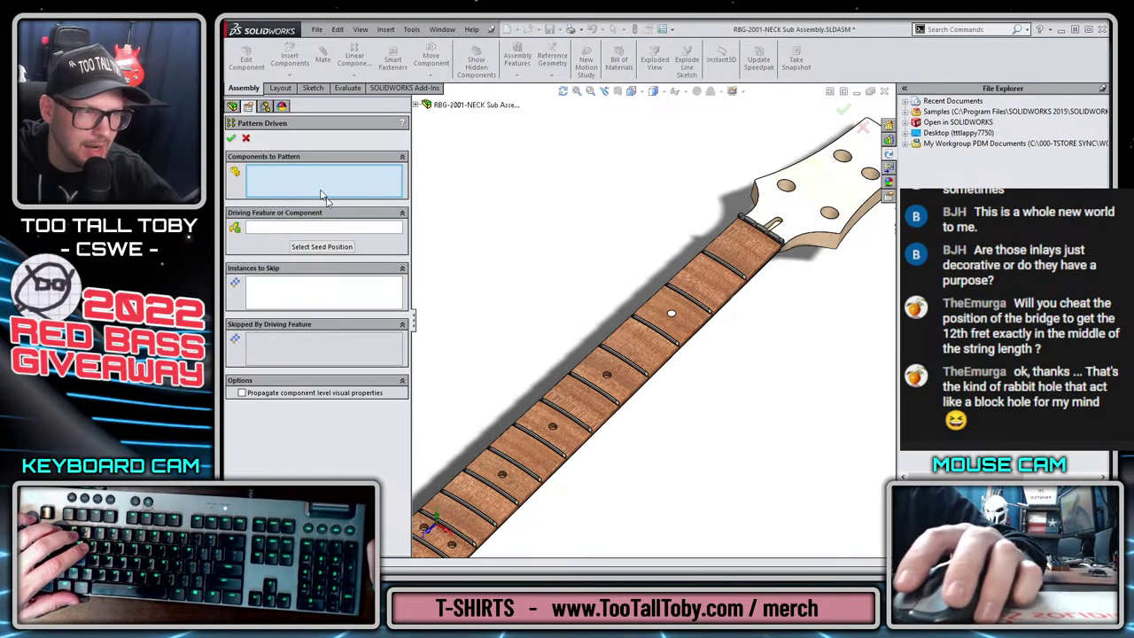
{"action": "scroll", "coordinate": [673, 312], "scroll_direction": "down", "scroll_amount": 5}
{"action": "left_click", "coordinate": [695, 320]}
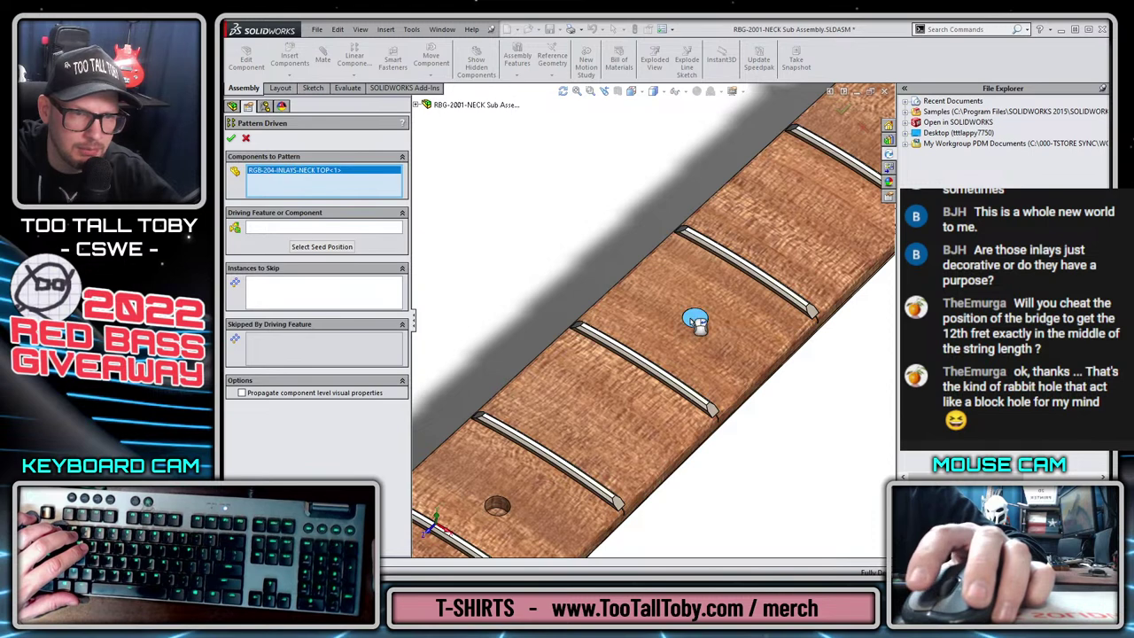
{"action": "left_click", "coordinate": [277, 229]}
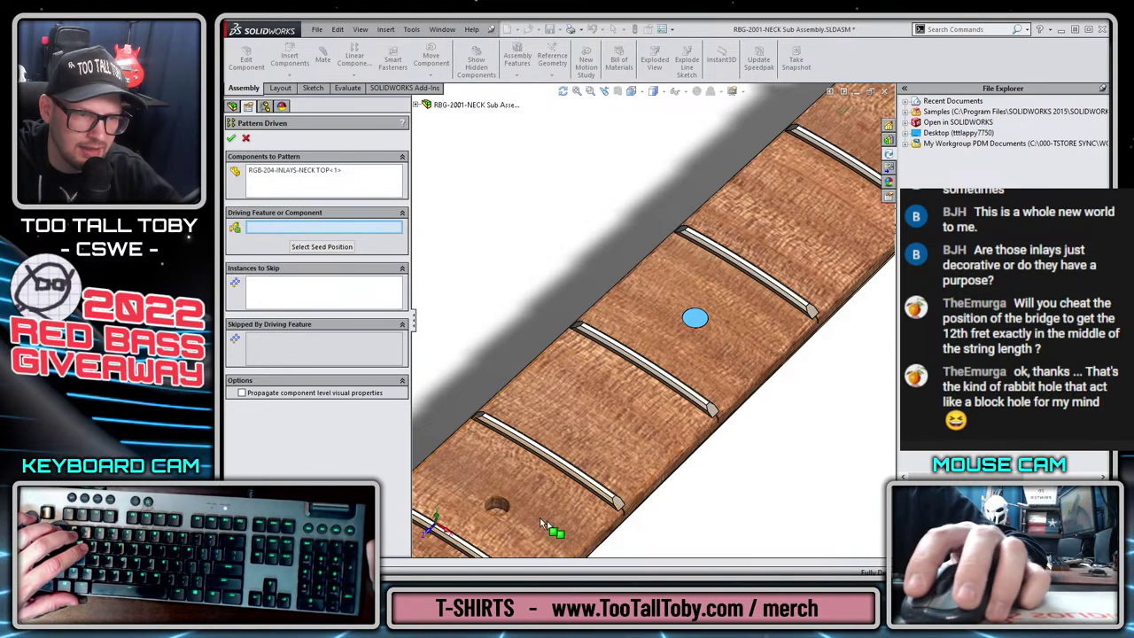
{"action": "left_click", "coordinate": [499, 509]}
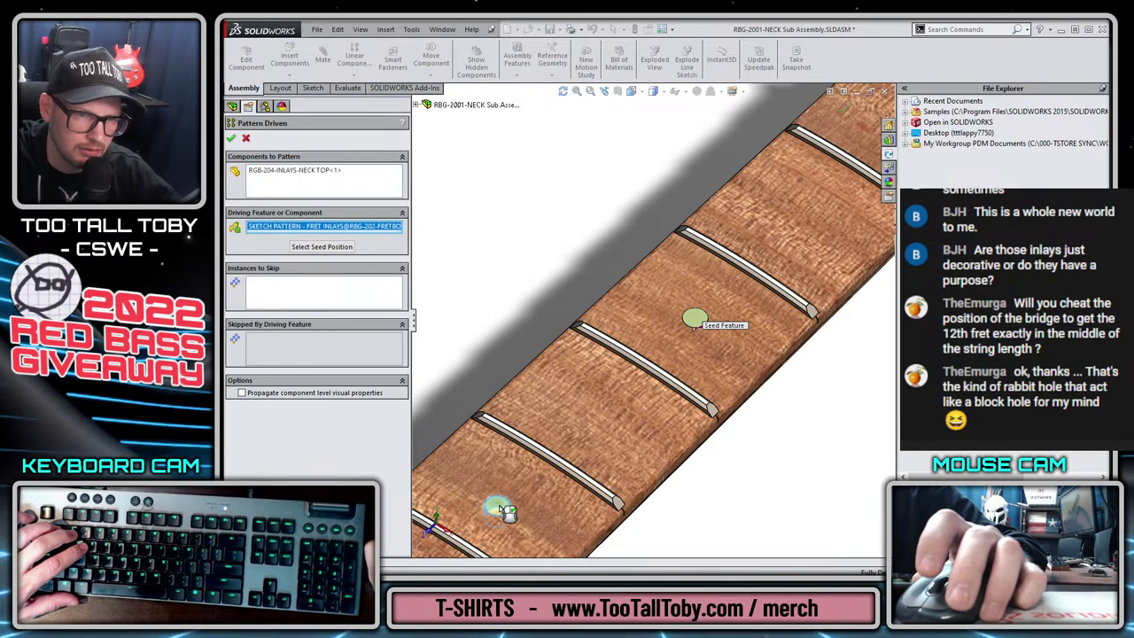
{"action": "scroll", "coordinate": [591, 431], "scroll_direction": "up", "scroll_amount": 10}
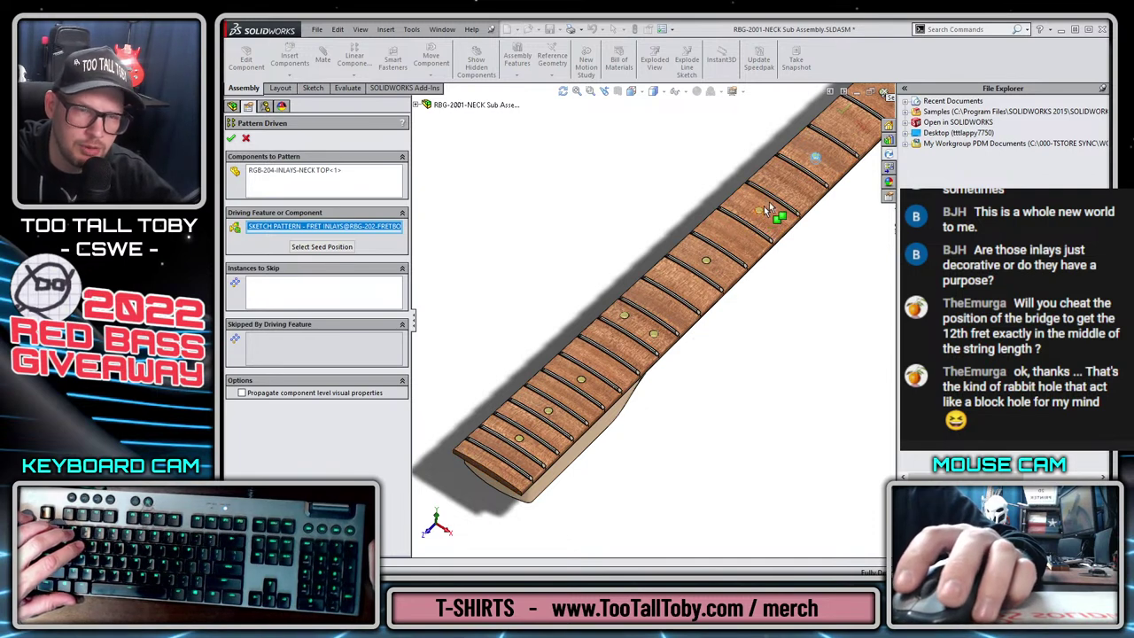
{"action": "left_click", "coordinate": [815, 157]}
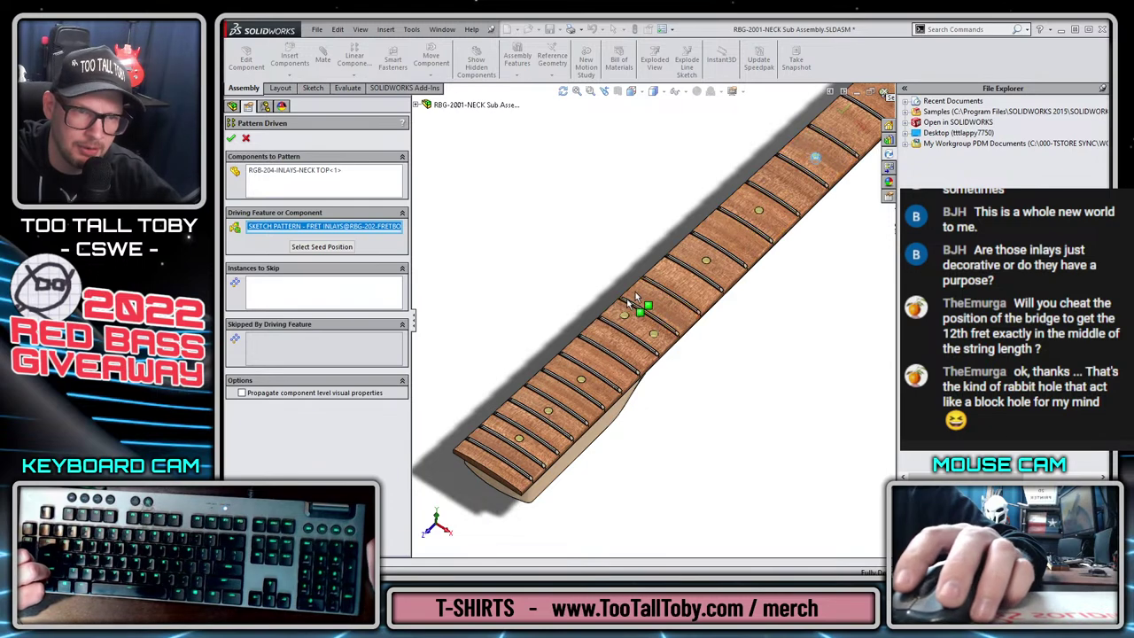
{"action": "left_click", "coordinate": [849, 103]}
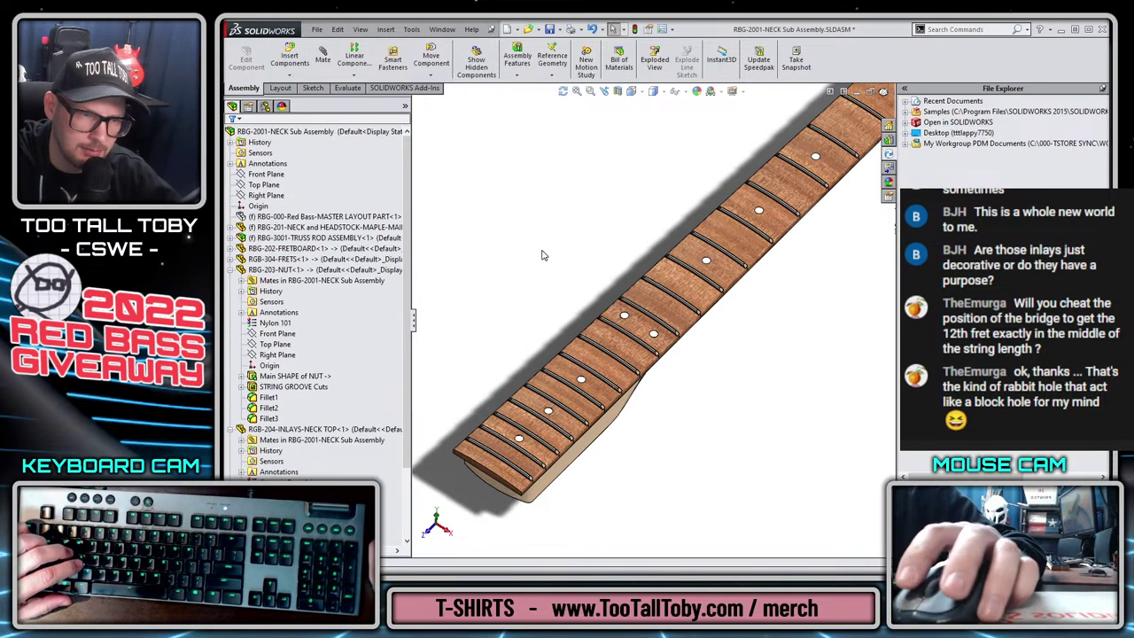
Orbit and zoom along the neck to inspect the patterned inlays.
{"action": "middle_click_drag", "start_coordinate": [663, 389], "coordinate": [476, 394]}
{"action": "scroll", "coordinate": [476, 394], "scroll_direction": "down", "scroll_amount": 8}
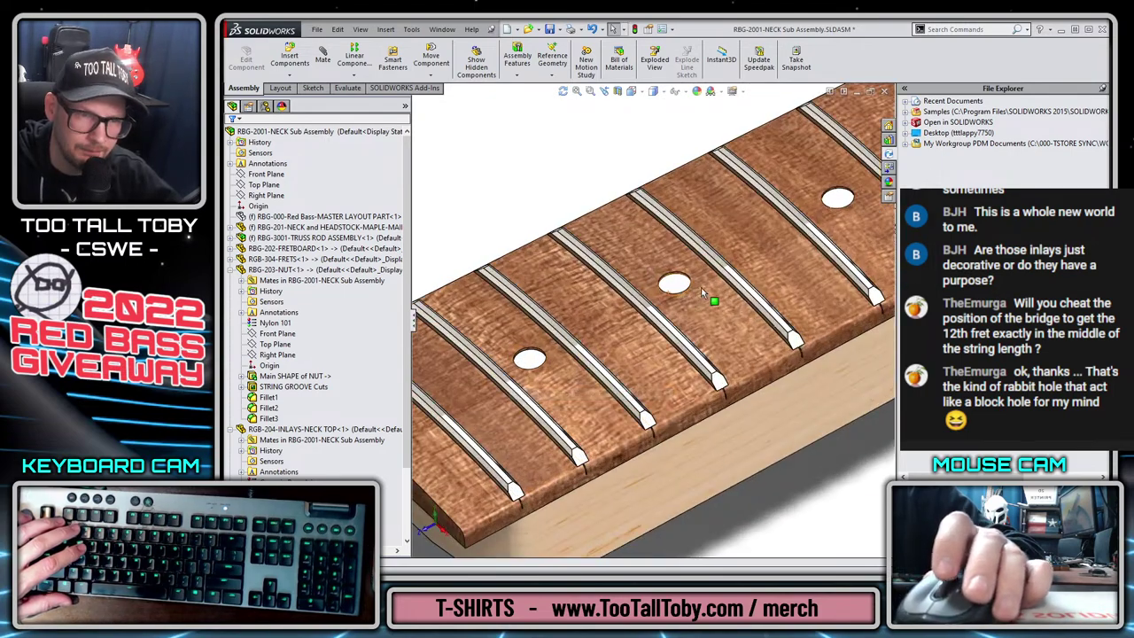
{"action": "scroll", "coordinate": [531, 368], "scroll_direction": "up", "scroll_amount": 3}
{"action": "scroll", "coordinate": [549, 346], "scroll_direction": "down", "scroll_amount": 4}
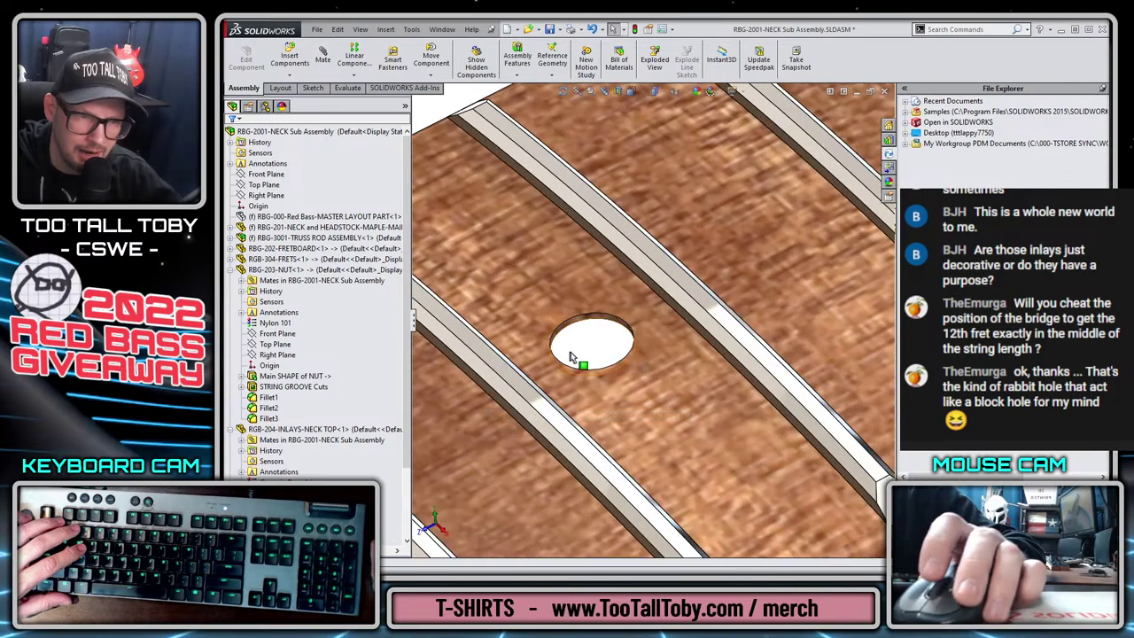
{"action": "scroll", "coordinate": [798, 248], "scroll_direction": "up", "scroll_amount": 6}
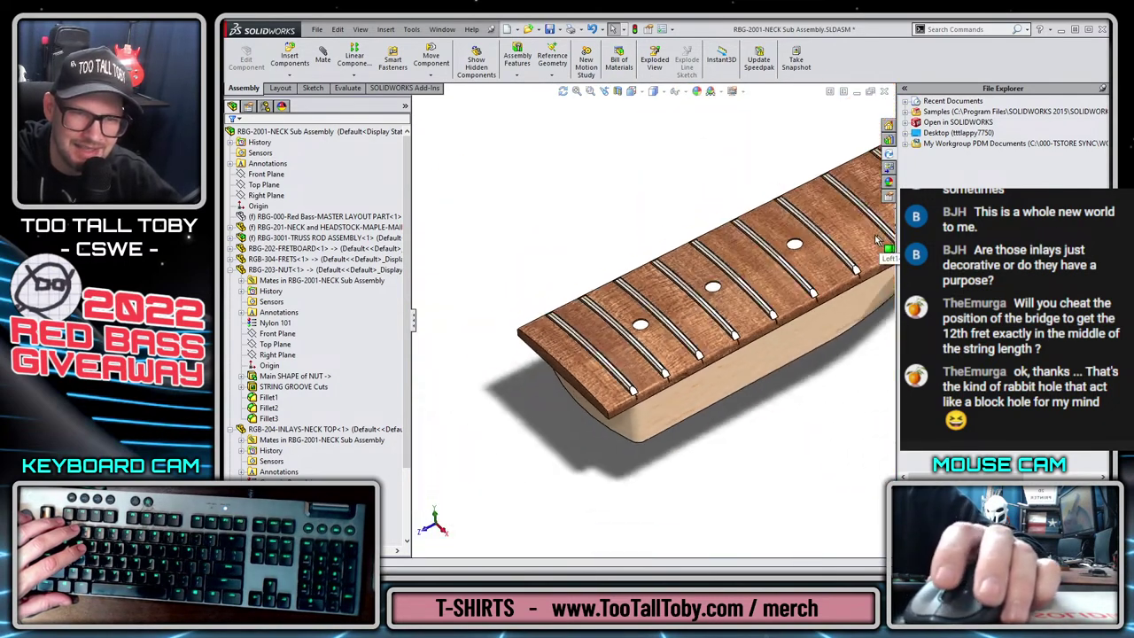
{"action": "scroll", "coordinate": [751, 248], "scroll_direction": "down", "scroll_amount": 3}
{"action": "scroll", "coordinate": [751, 250], "scroll_direction": "down", "scroll_amount": 2}
{"action": "scroll", "coordinate": [754, 280], "scroll_direction": "up", "scroll_amount": 5}
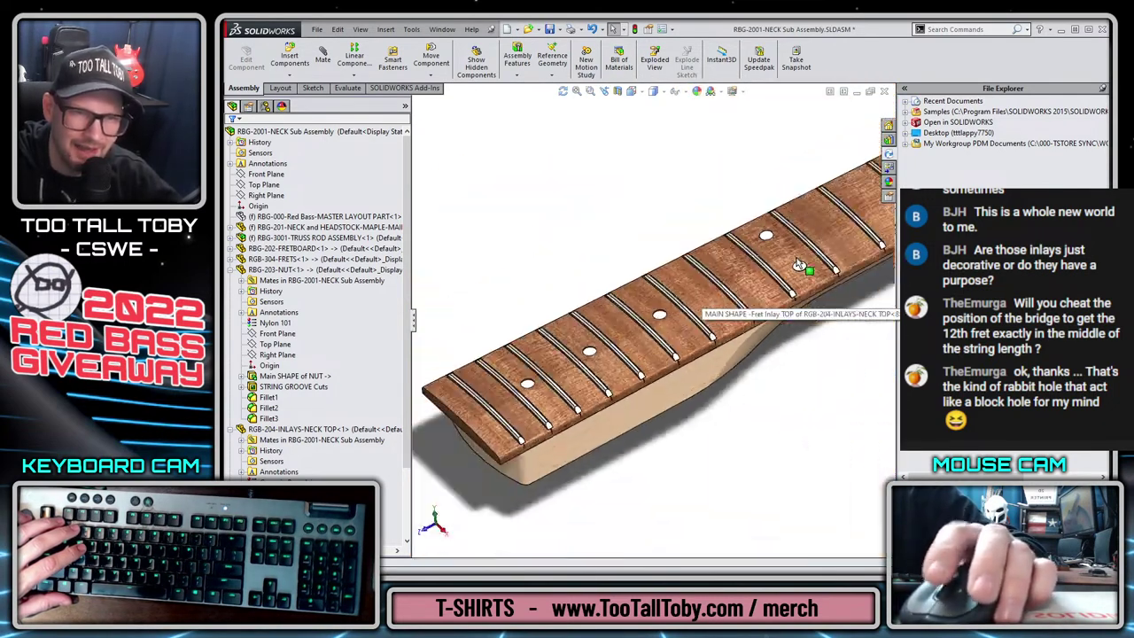
{"action": "scroll", "coordinate": [737, 273], "scroll_direction": "down", "scroll_amount": 4}
{"action": "scroll", "coordinate": [726, 302], "scroll_direction": "down", "scroll_amount": 1}
{"action": "scroll", "coordinate": [776, 316], "scroll_direction": "up", "scroll_amount": 5}
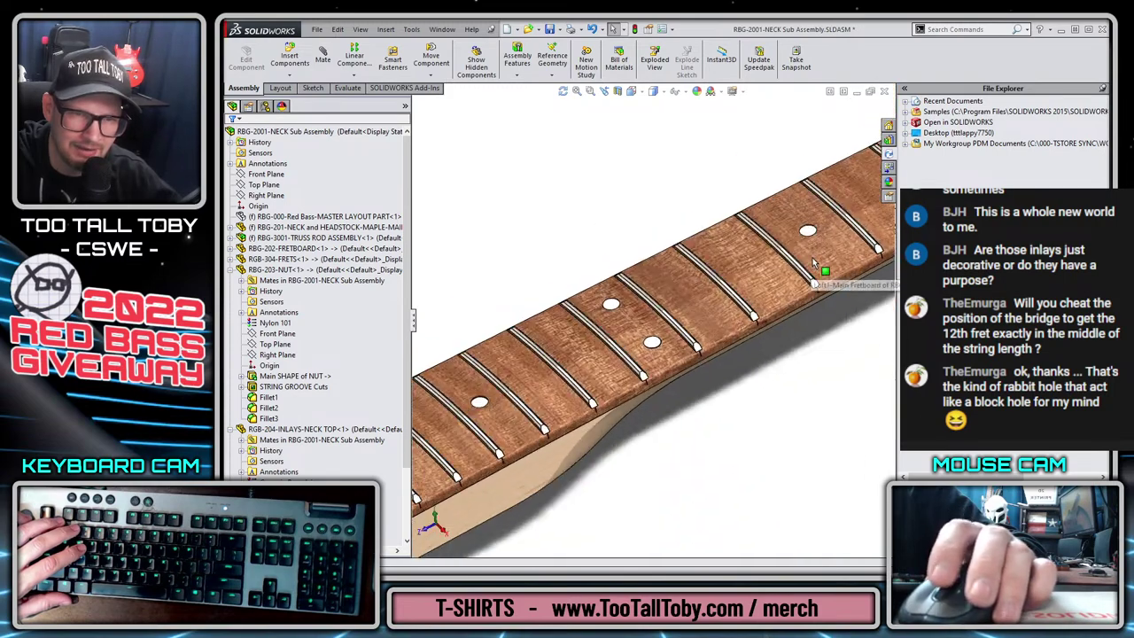
{"action": "scroll", "coordinate": [797, 262], "scroll_direction": "up", "scroll_amount": 4}
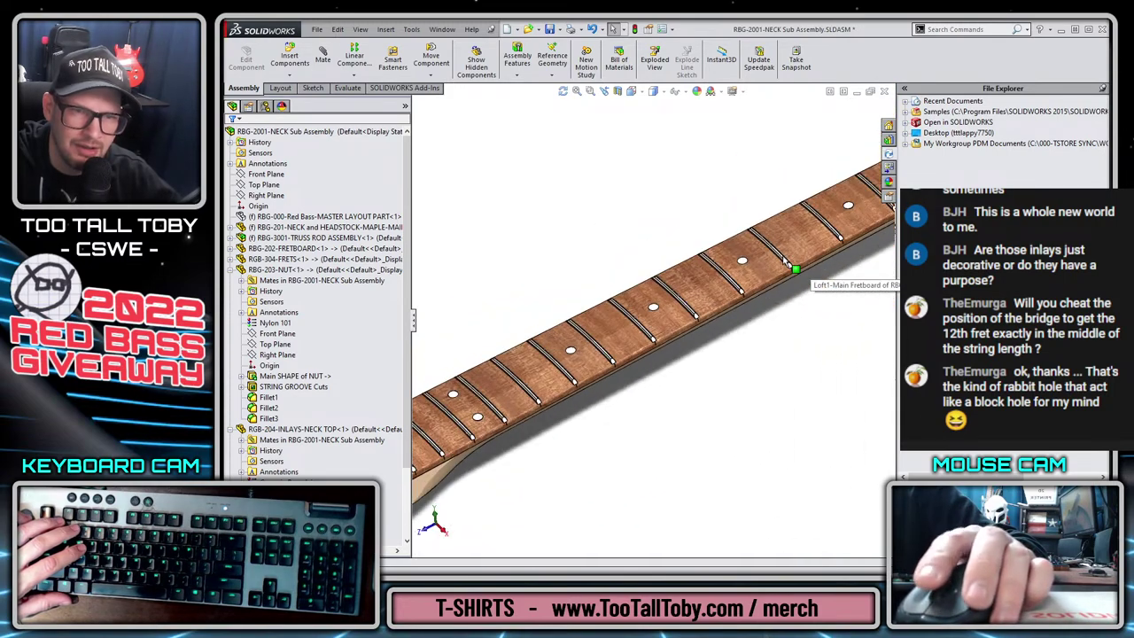
{"action": "scroll", "coordinate": [786, 261], "scroll_direction": "down", "scroll_amount": 4}
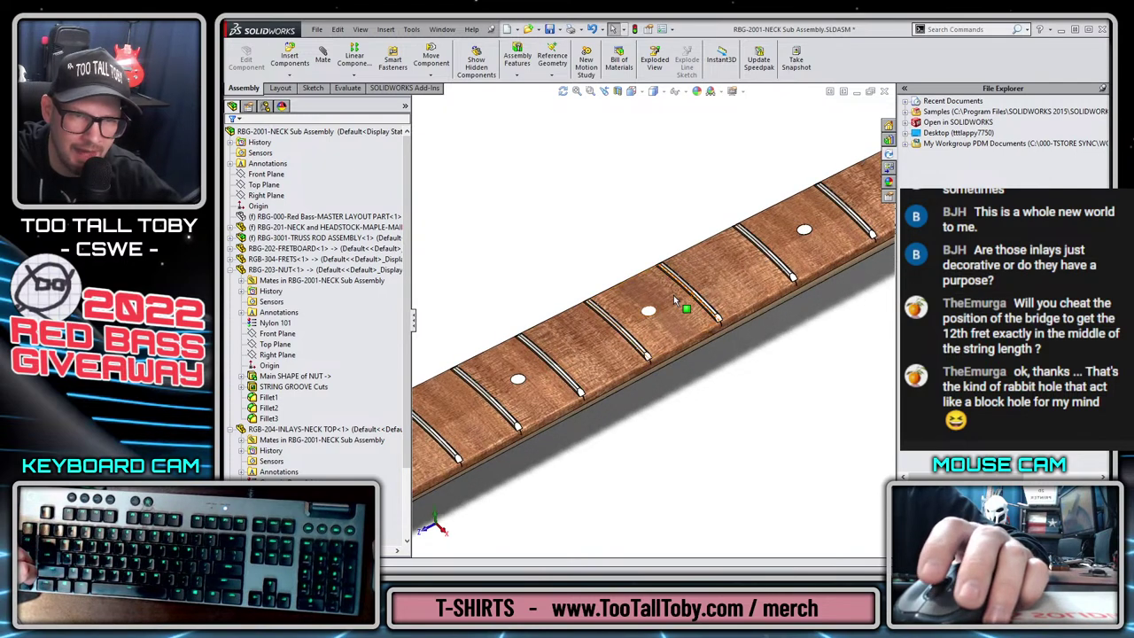
{"action": "scroll", "coordinate": [643, 279], "scroll_direction": "up", "scroll_amount": 2}
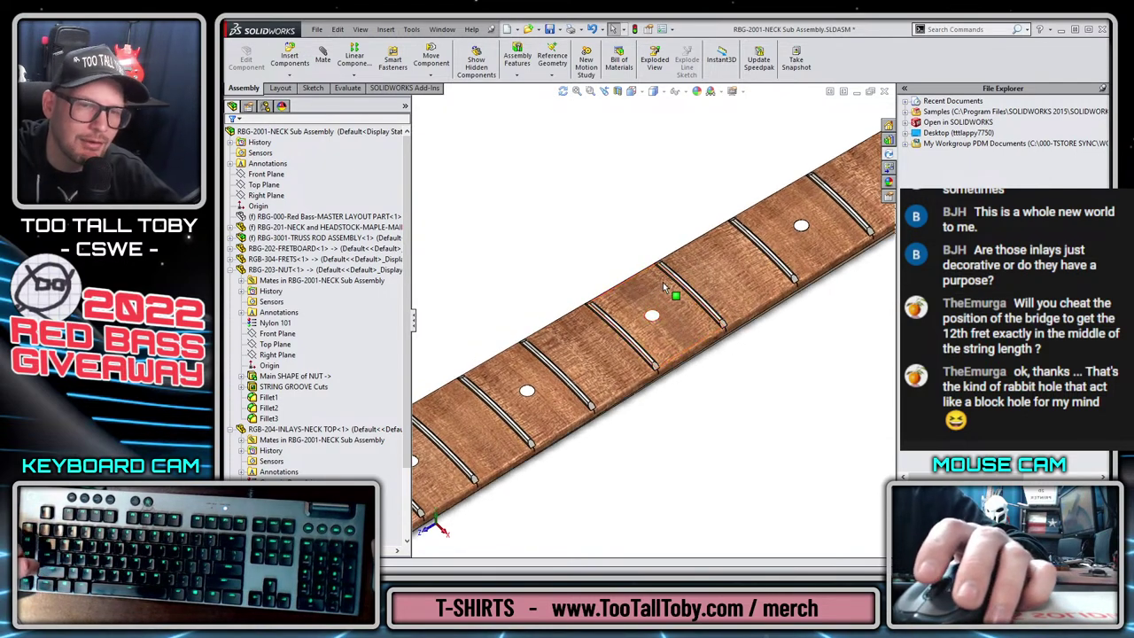
Select one fret inlay and open the RGB-204-INLAYS-NECK TOP part.
{"action": "left_click", "coordinate": [801, 254]}
{"action": "scroll", "coordinate": [615, 361], "scroll_direction": "up", "scroll_amount": 5}
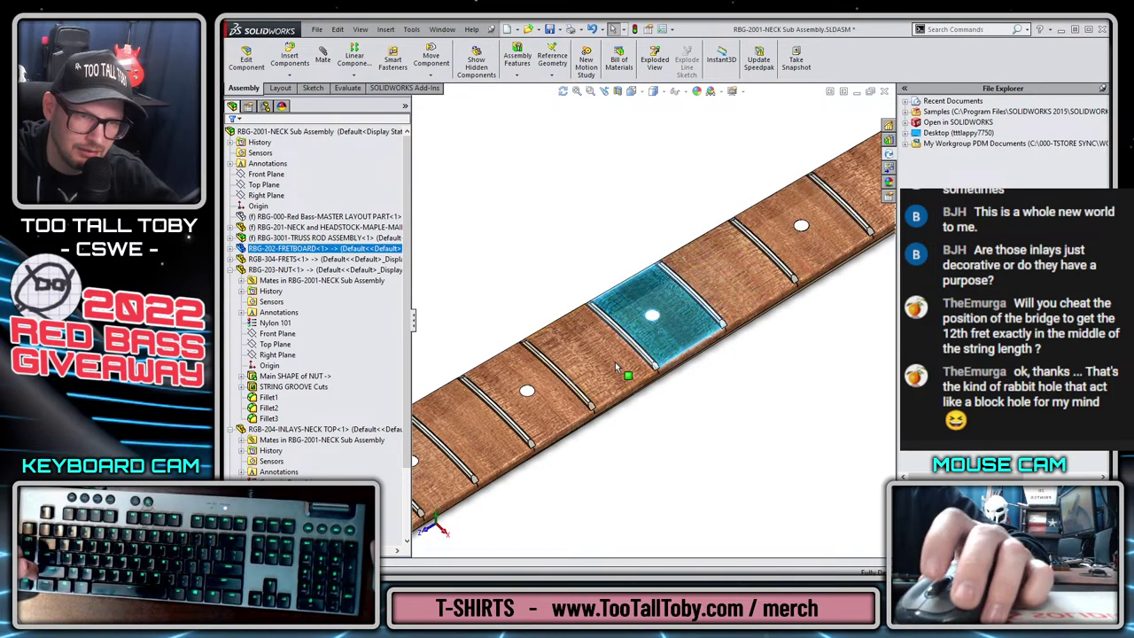
{"action": "left_click", "coordinate": [567, 443]}
{"action": "scroll", "coordinate": [496, 427], "scroll_direction": "down", "scroll_amount": 6}
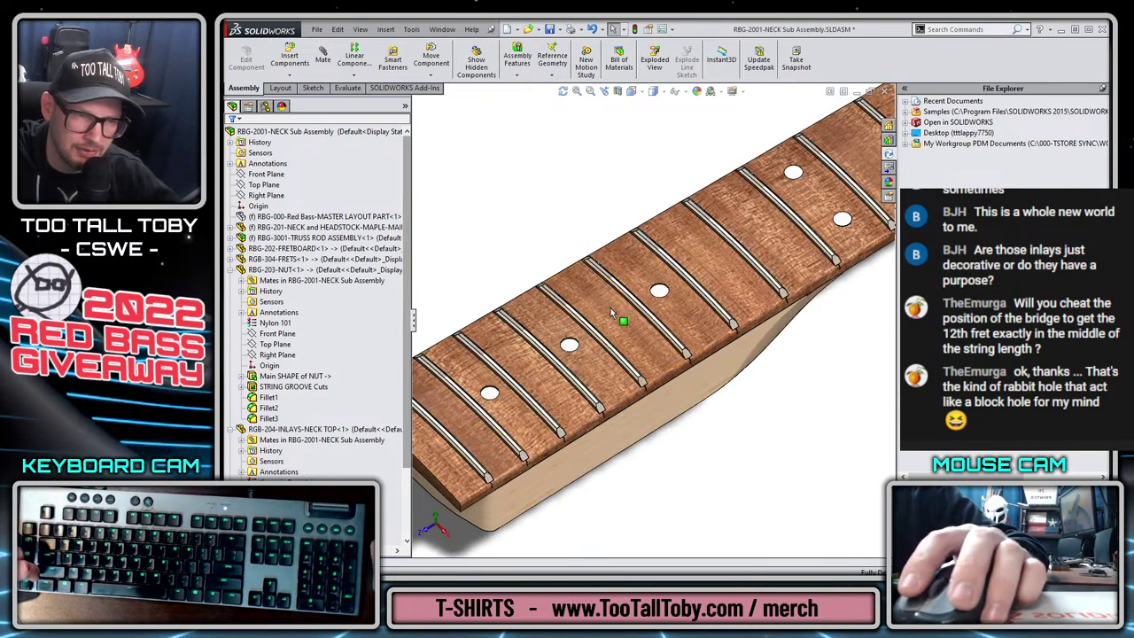
{"action": "scroll", "coordinate": [512, 385], "scroll_direction": "down", "scroll_amount": 2}
{"action": "scroll", "coordinate": [511, 387], "scroll_direction": "down", "scroll_amount": 3}
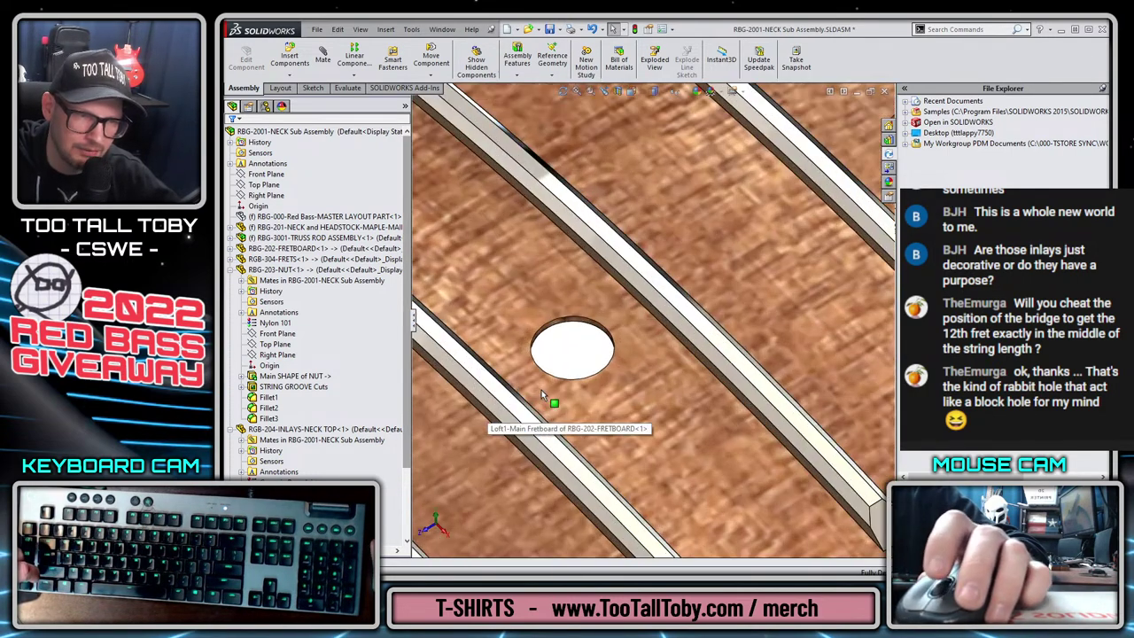
{"action": "scroll", "coordinate": [541, 390], "scroll_direction": "up", "scroll_amount": 8}
{"action": "scroll", "coordinate": [692, 328], "scroll_direction": "up", "scroll_amount": 8}
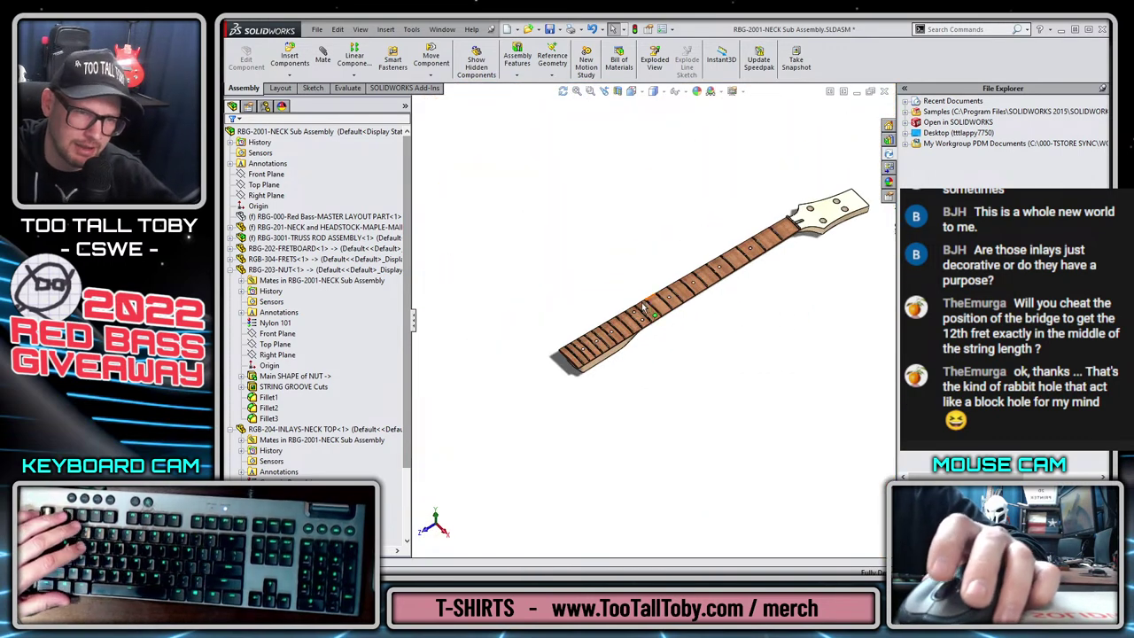
{"action": "scroll", "coordinate": [710, 250], "scroll_direction": "down", "scroll_amount": 3}
{"action": "scroll", "coordinate": [710, 250], "scroll_direction": "down", "scroll_amount": 3}
{"action": "left_click", "coordinate": [723, 257]}
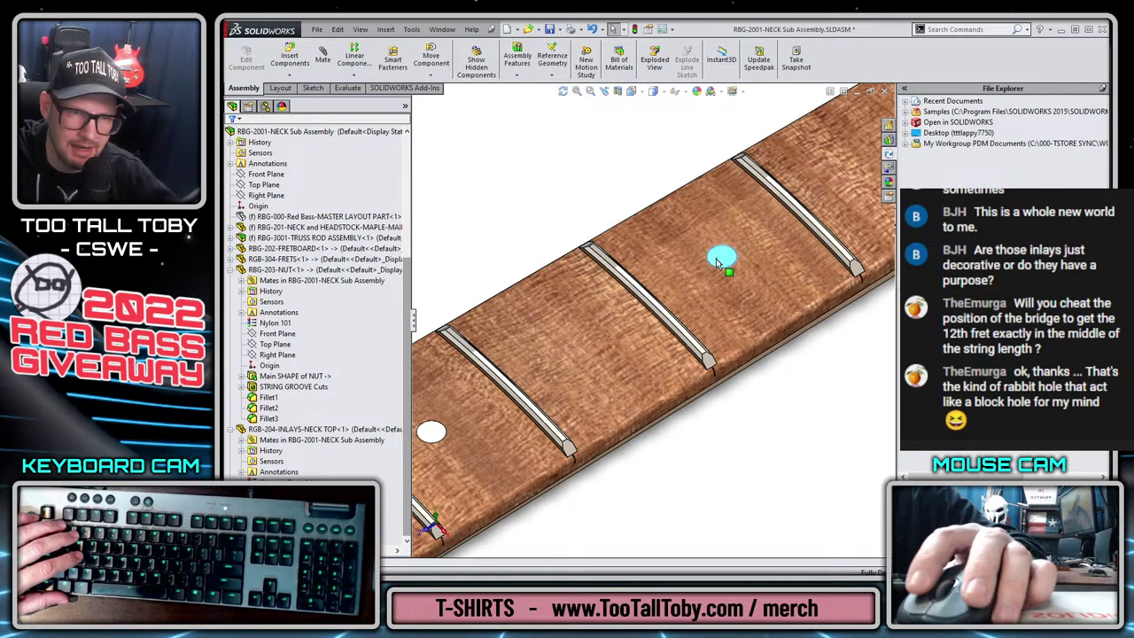
{"action": "left_click", "coordinate": [748, 194]}
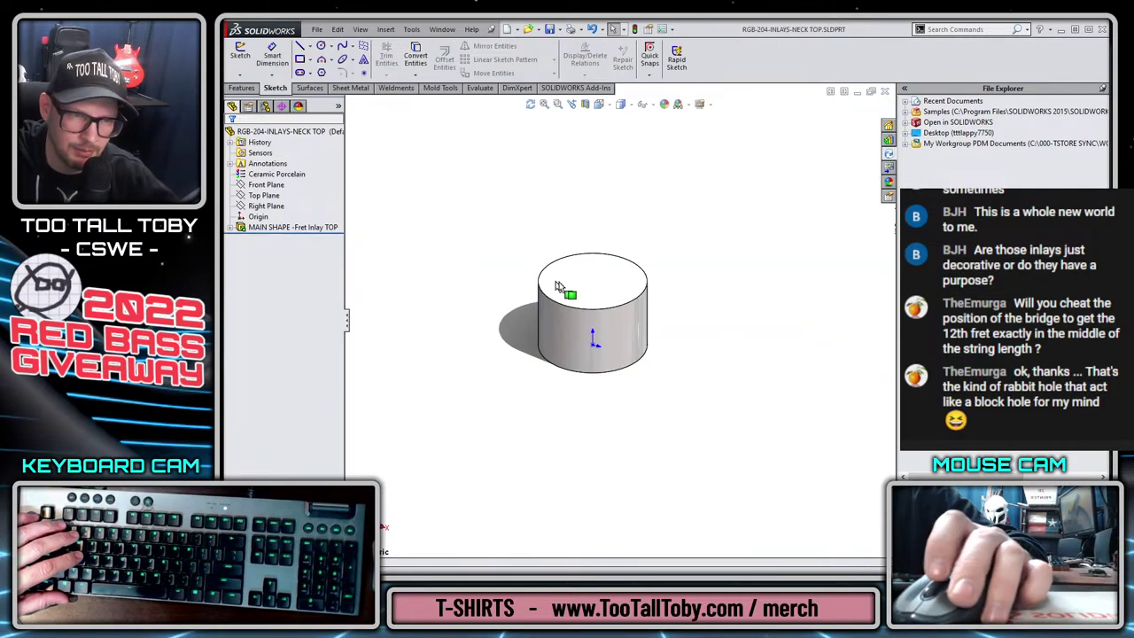
Browse the Stone appearance categories, from Stoneware through Architectural stone and Paving.
{"action": "left_click", "coordinate": [889, 181]}
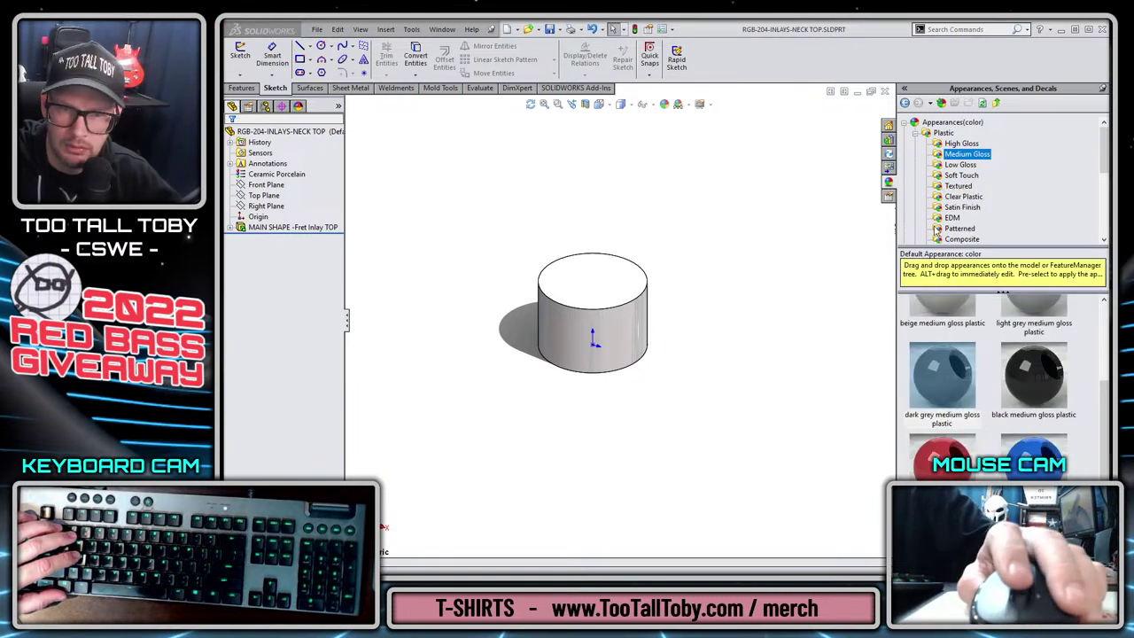
{"action": "scroll", "coordinate": [947, 188], "scroll_direction": "down", "scroll_amount": 2}
{"action": "scroll", "coordinate": [946, 188], "scroll_direction": "down", "scroll_amount": 3}
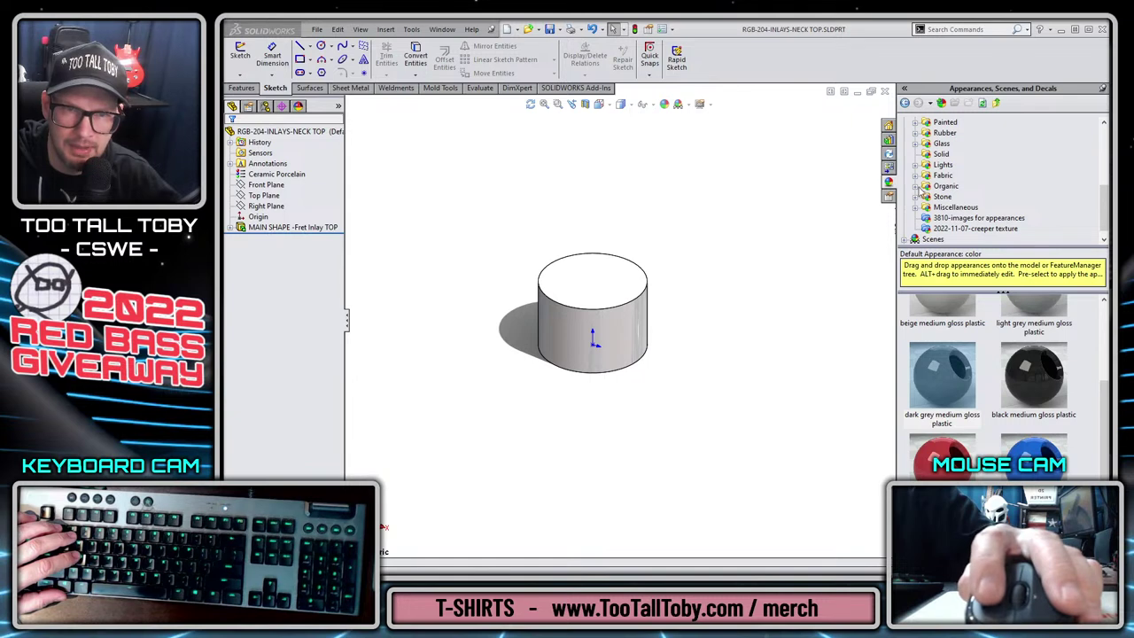
{"action": "left_click", "coordinate": [917, 196]}
{"action": "scroll", "coordinate": [940, 203], "scroll_direction": "down", "scroll_amount": 1}
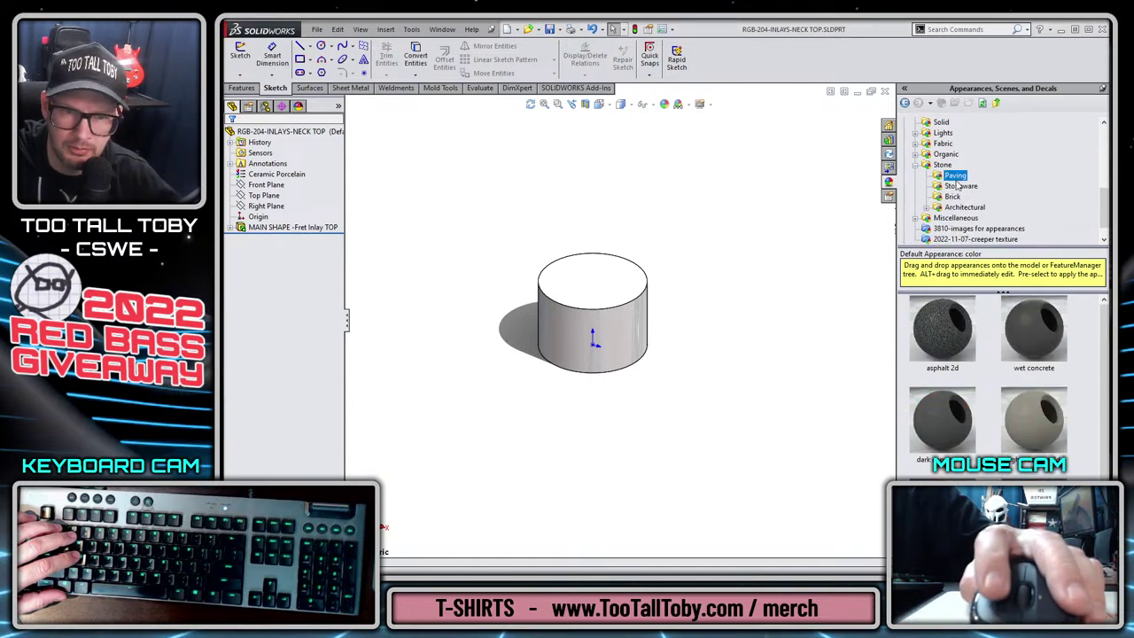
{"action": "left_click", "coordinate": [958, 186]}
{"action": "left_click", "coordinate": [952, 197]}
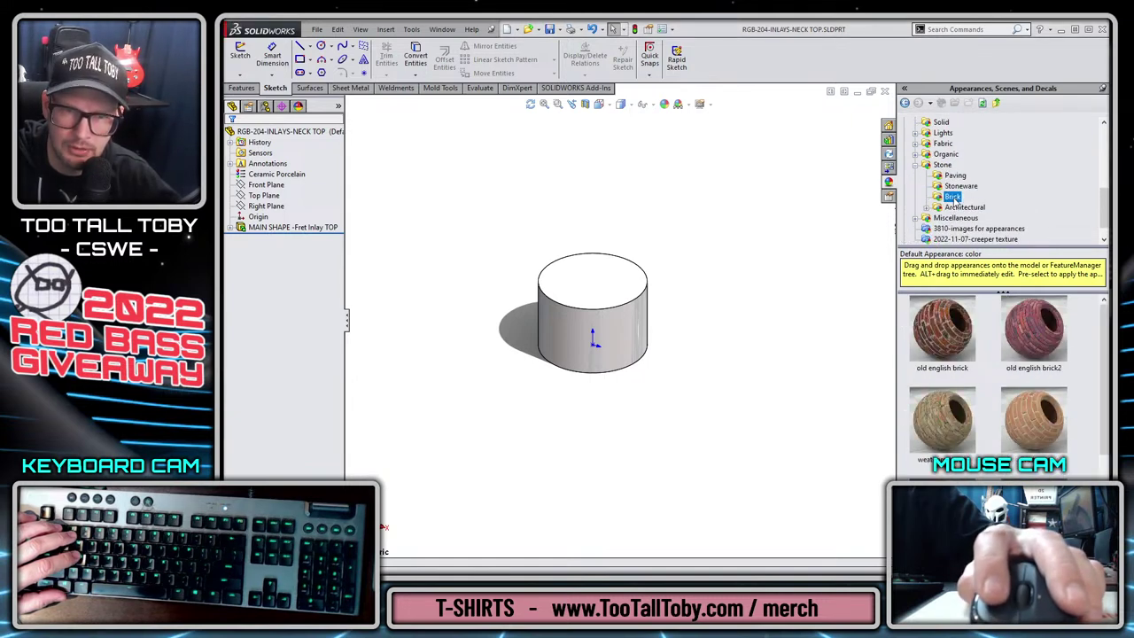
{"action": "left_click", "coordinate": [957, 207]}
{"action": "left_click", "coordinate": [927, 208]}
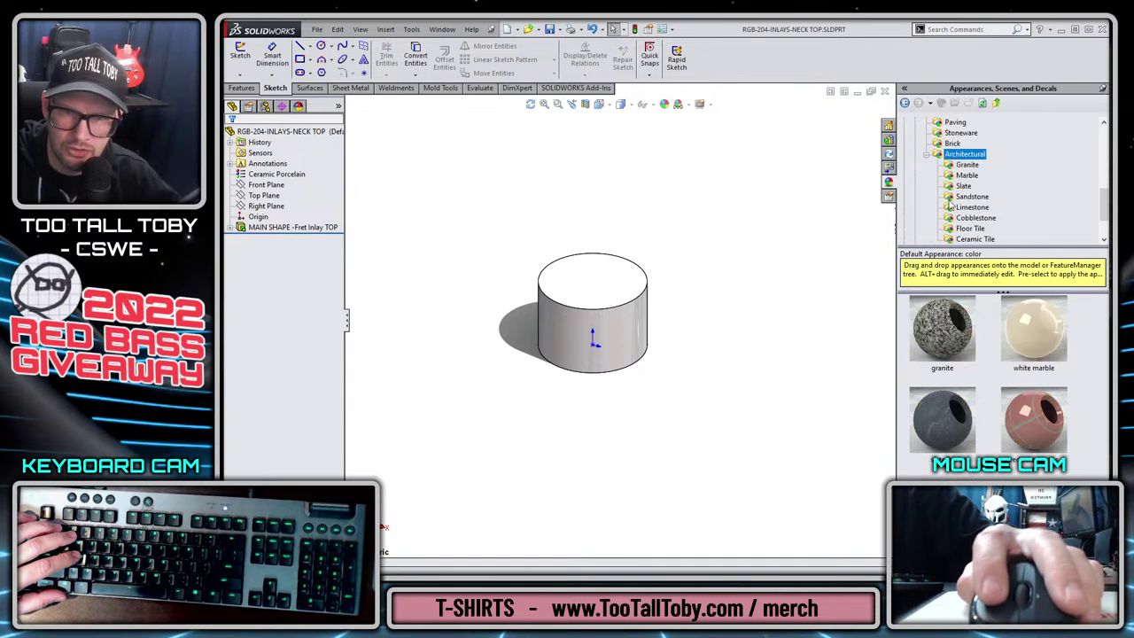
{"action": "left_click", "coordinate": [967, 165]}
{"action": "left_click", "coordinate": [967, 176]}
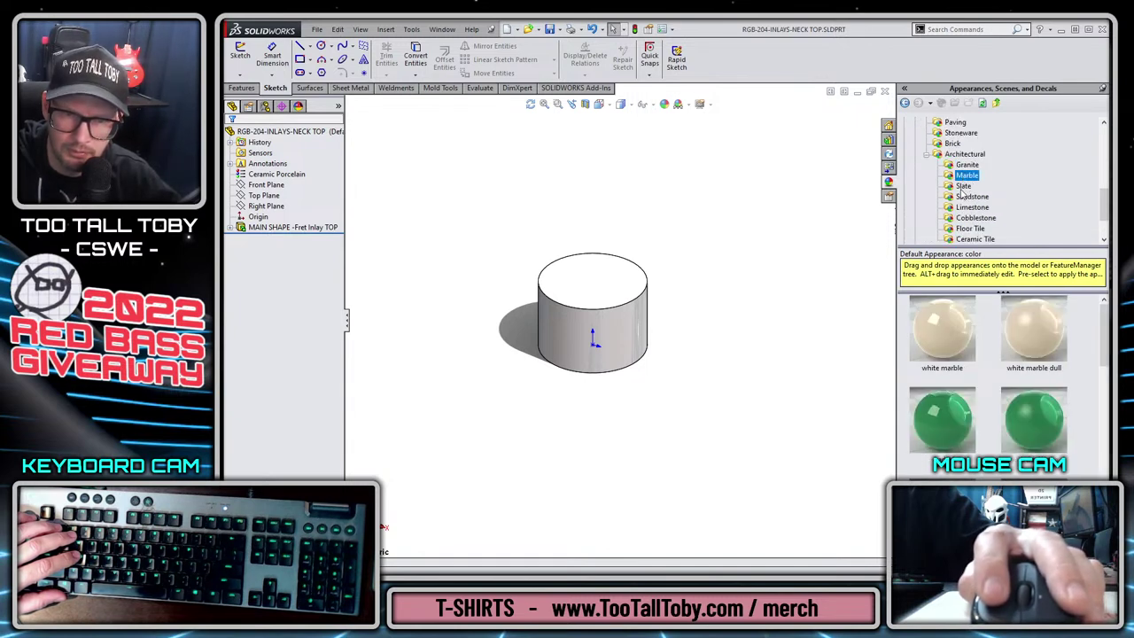
{"action": "left_click", "coordinate": [963, 186]}
{"action": "left_click", "coordinate": [968, 196]}
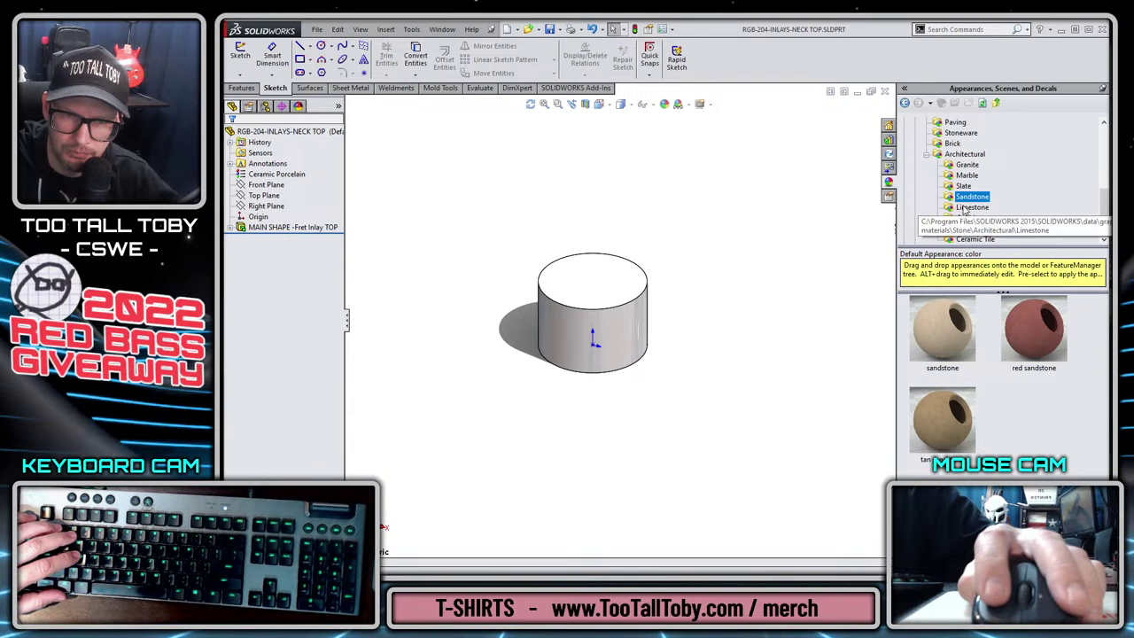
{"action": "left_click", "coordinate": [967, 207]}
{"action": "scroll", "coordinate": [968, 207], "scroll_direction": "down", "scroll_amount": 1}
{"action": "left_click", "coordinate": [975, 186]}
{"action": "left_click", "coordinate": [971, 196]}
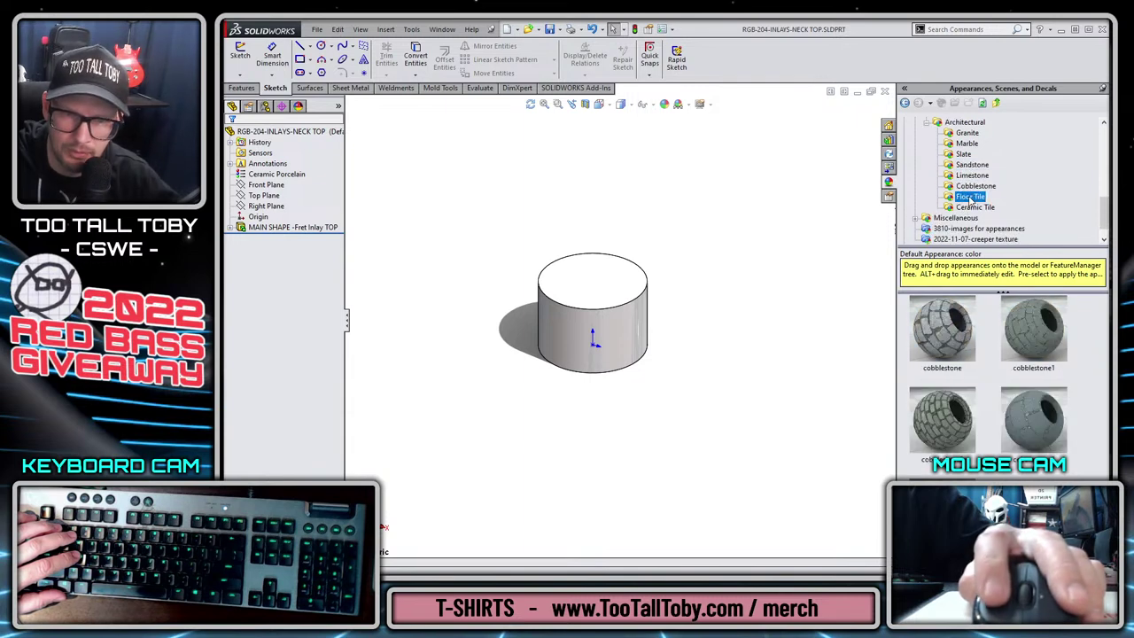
{"action": "left_click", "coordinate": [975, 208]}
{"action": "scroll", "coordinate": [971, 195], "scroll_direction": "up", "scroll_amount": 2}
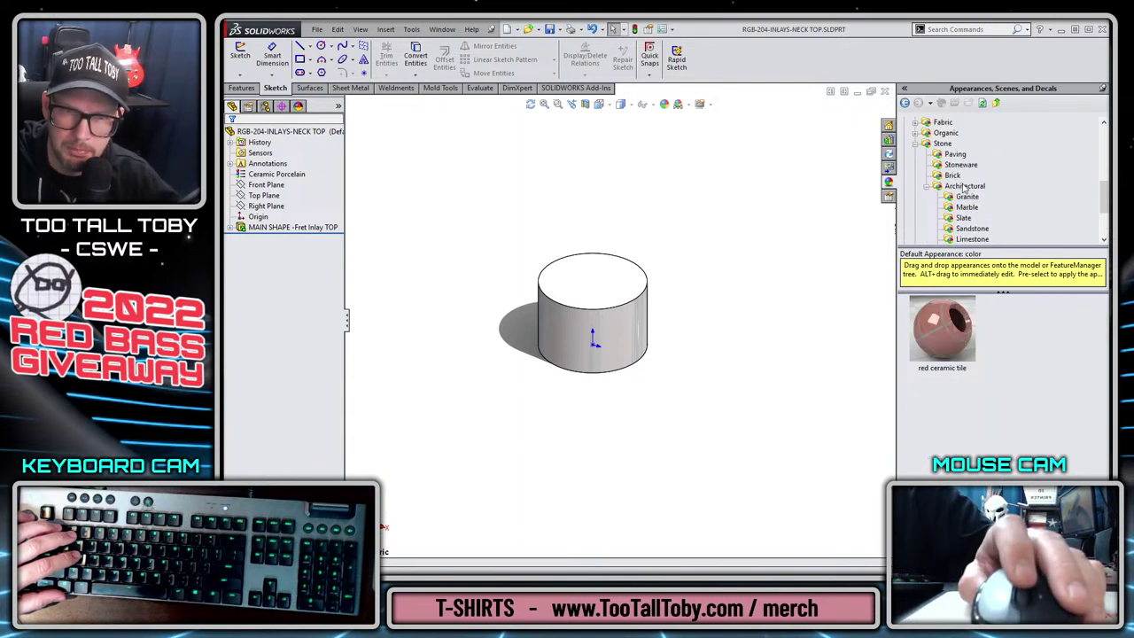
{"action": "left_click", "coordinate": [957, 153]}
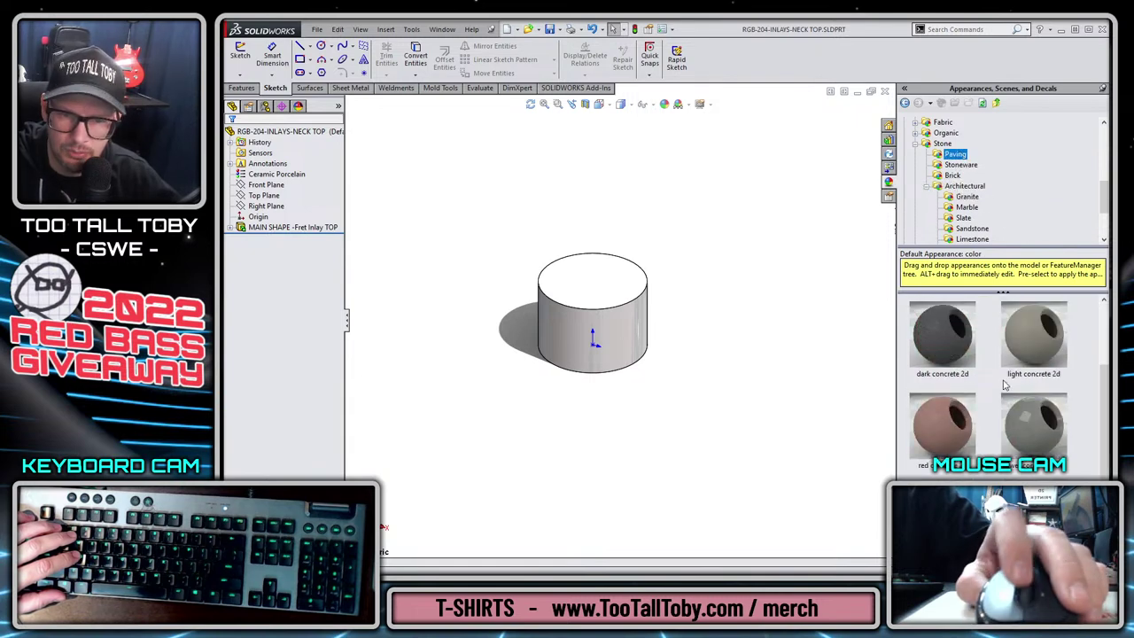
Apply the Stoneware bone china appearance to the inlay cylinder.
{"action": "scroll", "coordinate": [951, 186], "scroll_direction": "up", "scroll_amount": 1}
{"action": "left_click", "coordinate": [955, 198]}
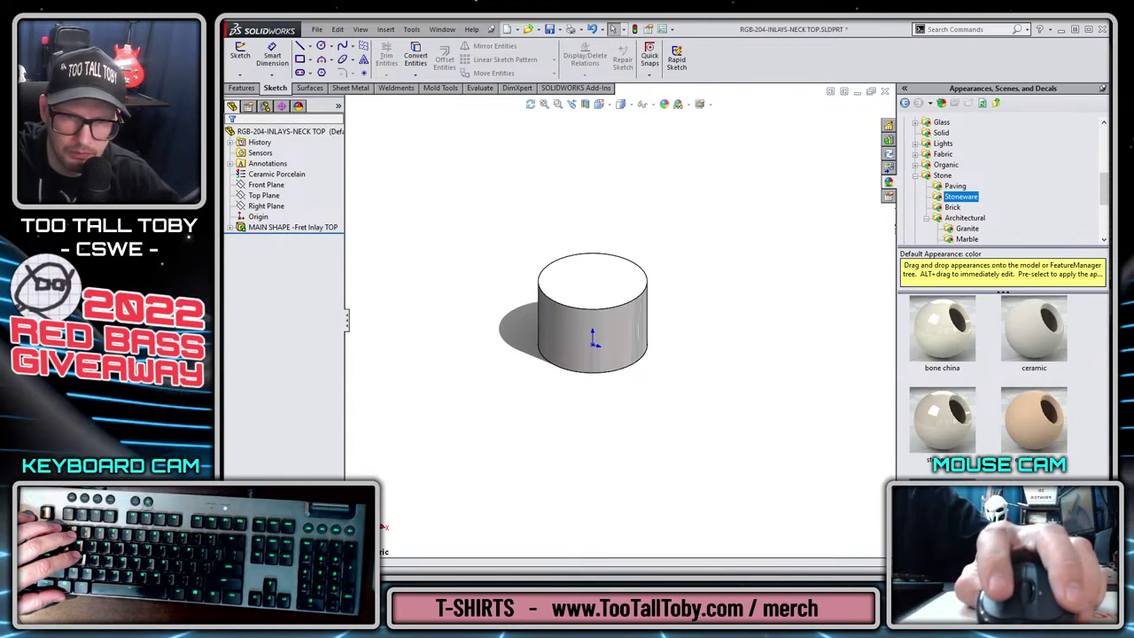
{"action": "left_click", "coordinate": [1042, 337]}
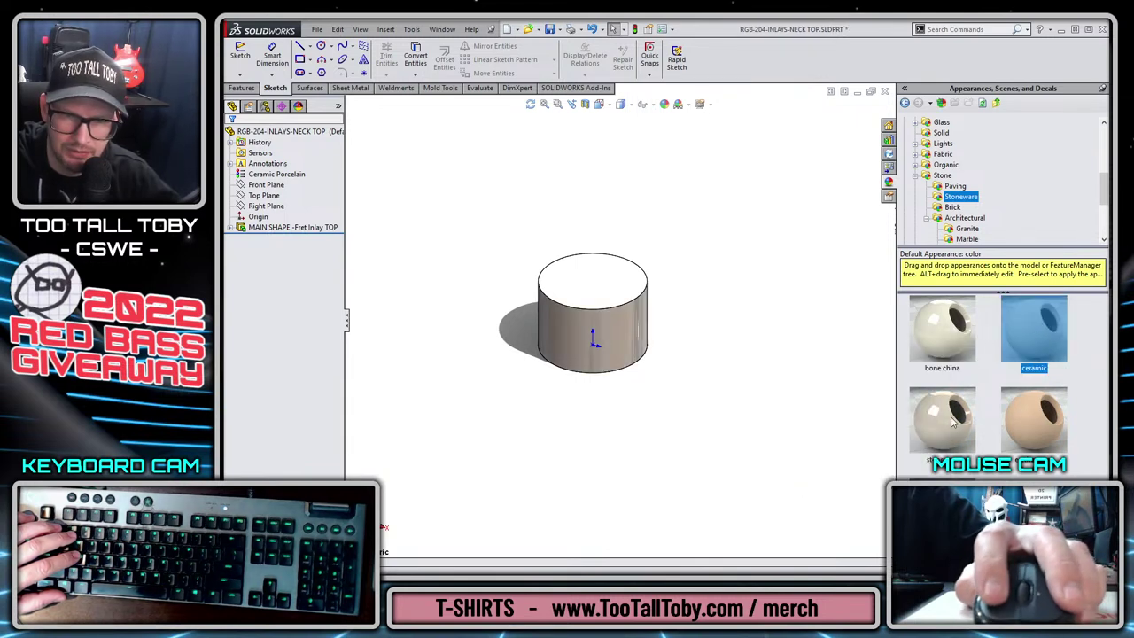
{"action": "left_click", "coordinate": [952, 323]}
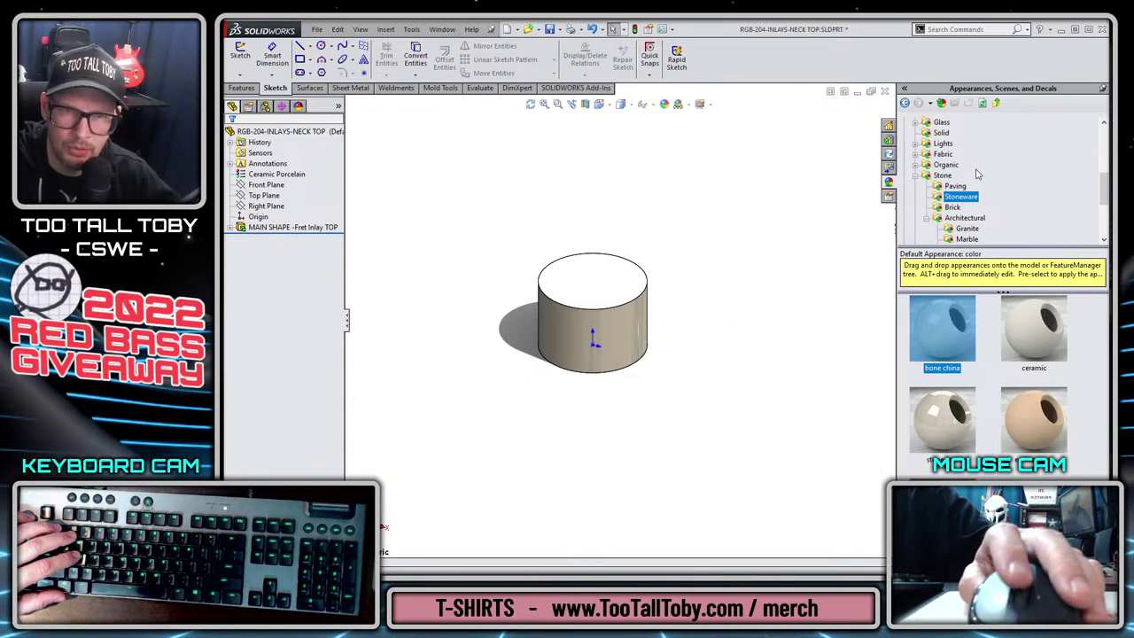
{"action": "key", "text": "Escape"}
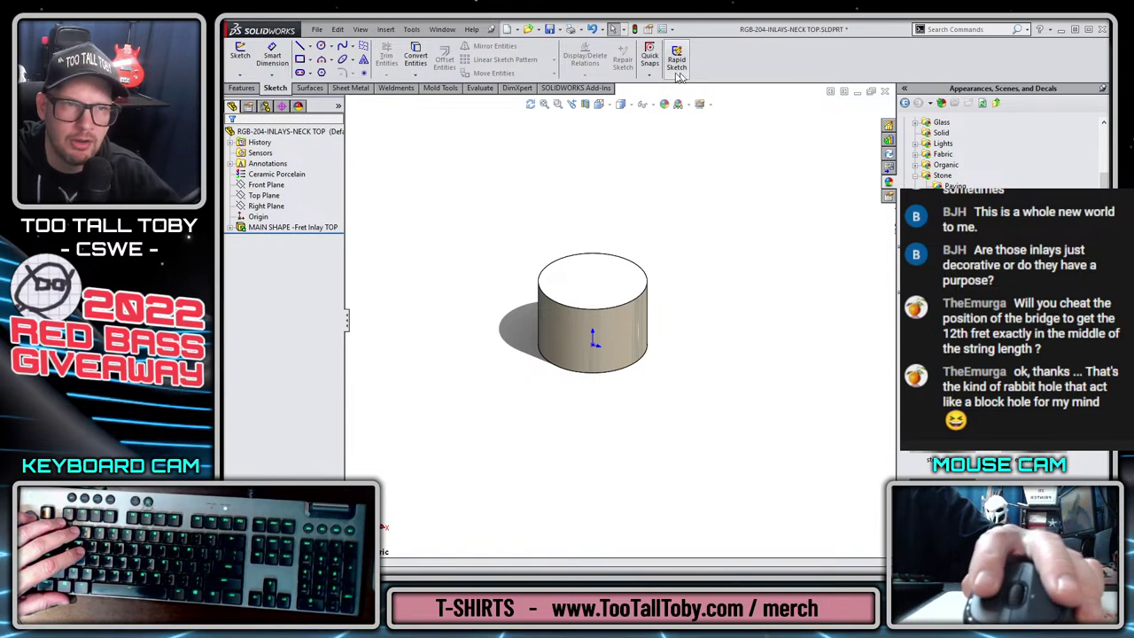
Save and close the inlay part, orbit the neck assembly, and start a new document.
{"action": "left_click", "coordinate": [550, 30]}
{"action": "left_click", "coordinate": [884, 92]}
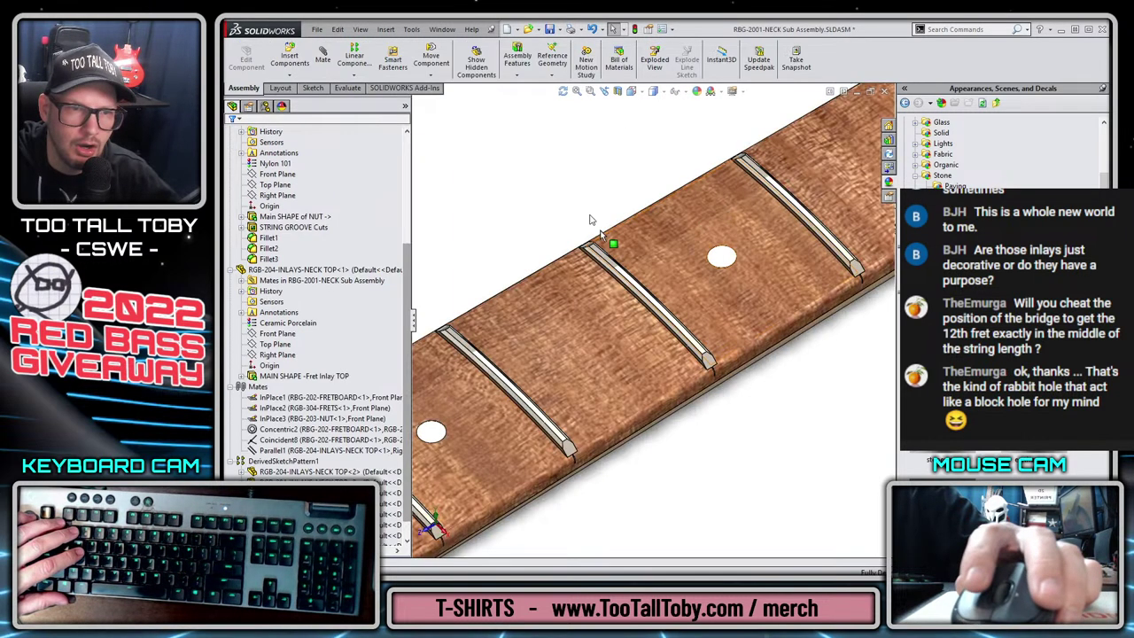
{"action": "scroll", "coordinate": [660, 368], "scroll_direction": "up", "scroll_amount": 5}
{"action": "middle_click_drag", "start_coordinate": [581, 383], "coordinate": [534, 330]}
{"action": "scroll", "coordinate": [534, 330], "scroll_direction": "down", "scroll_amount": 8}
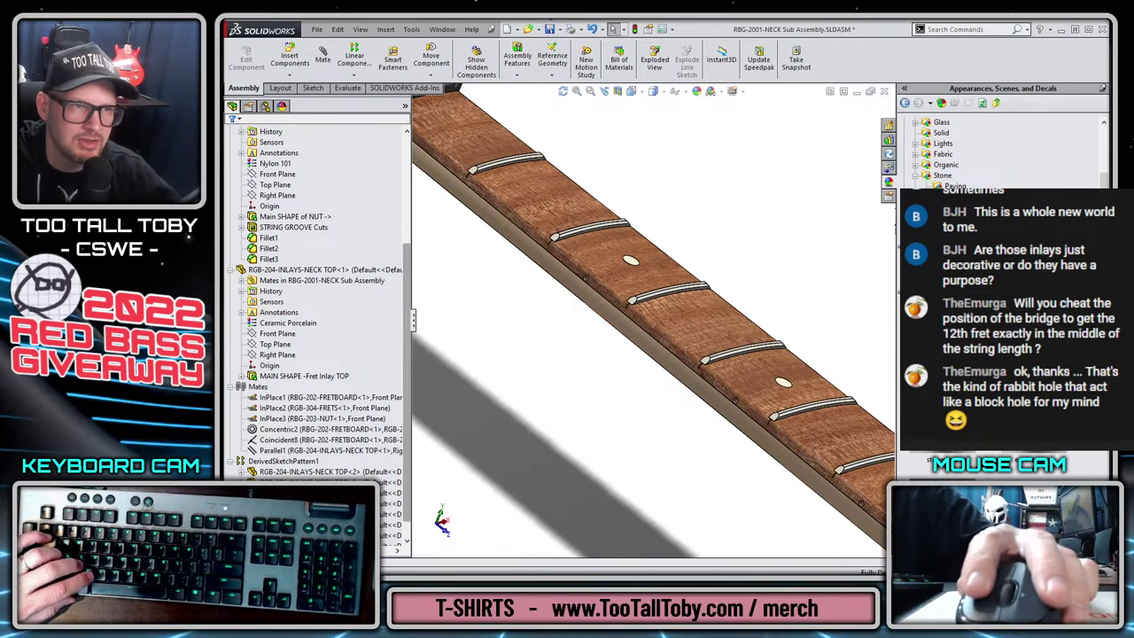
{"action": "left_click", "coordinate": [506, 31]}
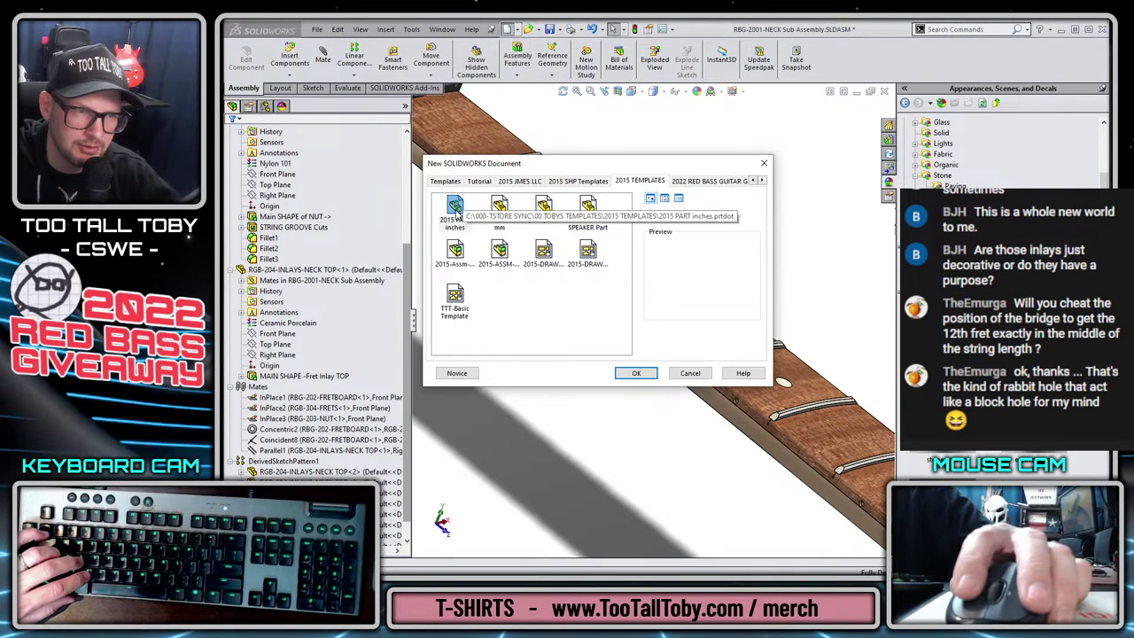
Start a new inch part and sketch a 0.09-diameter circle at the origin on the Right Plane.
{"action": "left_click", "coordinate": [700, 181]}
{"action": "double_click", "coordinate": [453, 208]}
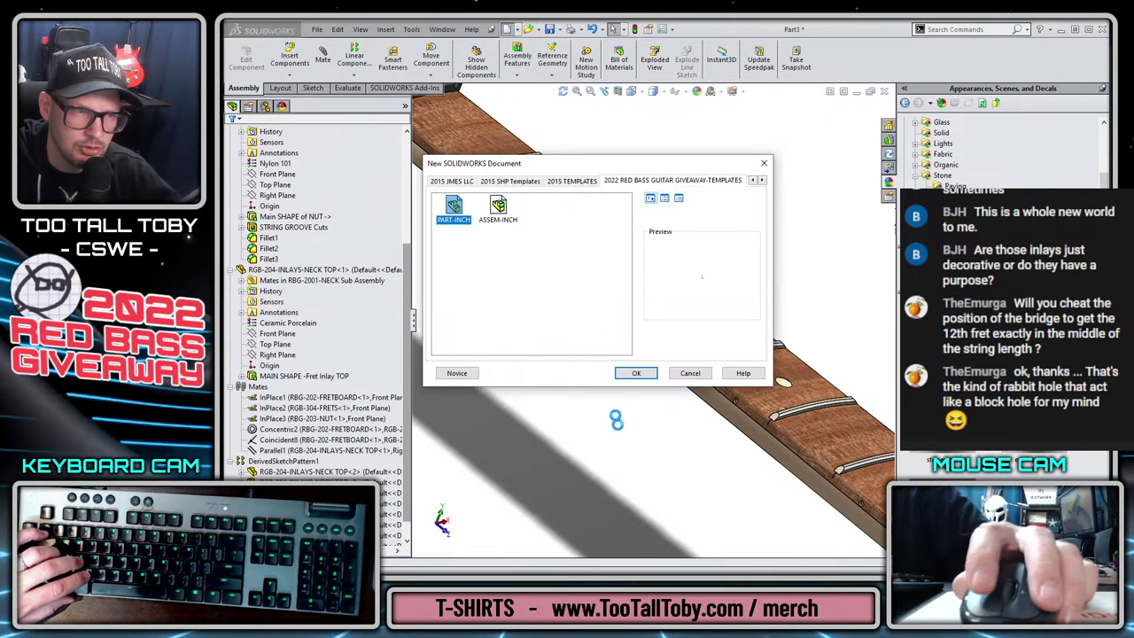
{"action": "left_click", "coordinate": [265, 205]}
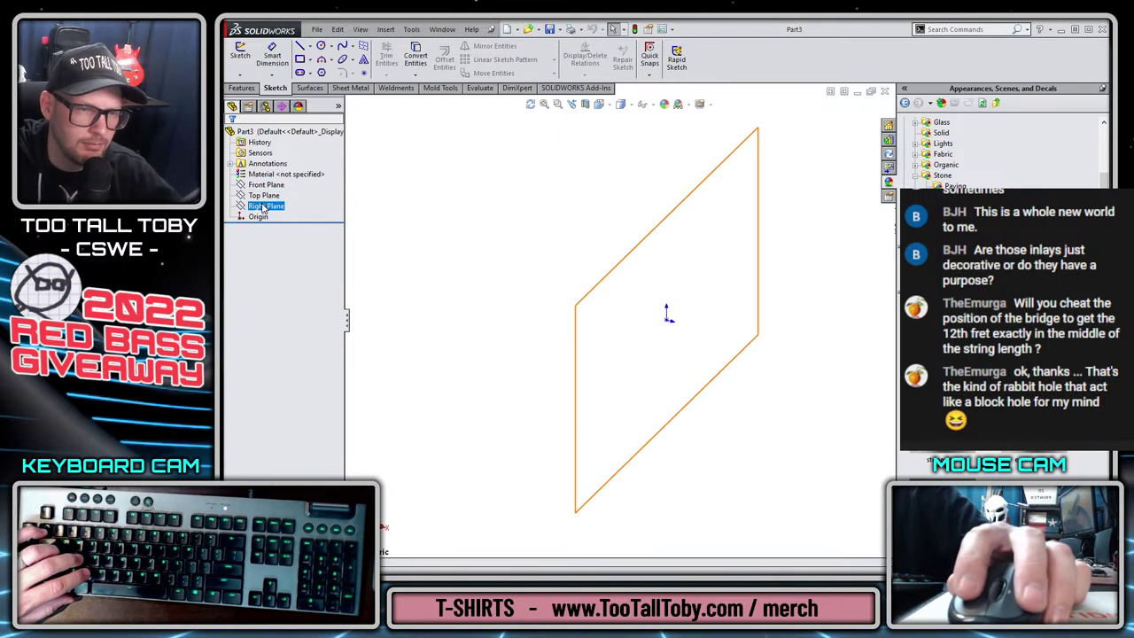
{"action": "left_click", "coordinate": [263, 196]}
{"action": "left_click", "coordinate": [265, 206]}
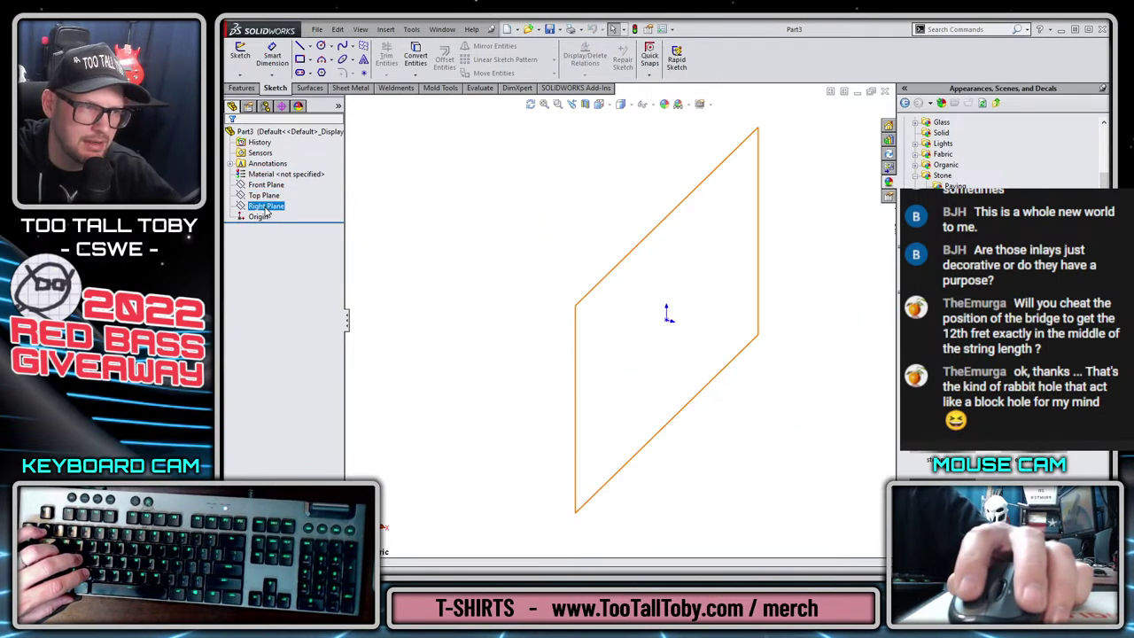
{"action": "left_click", "coordinate": [275, 189]}
{"action": "key", "text": "s"}
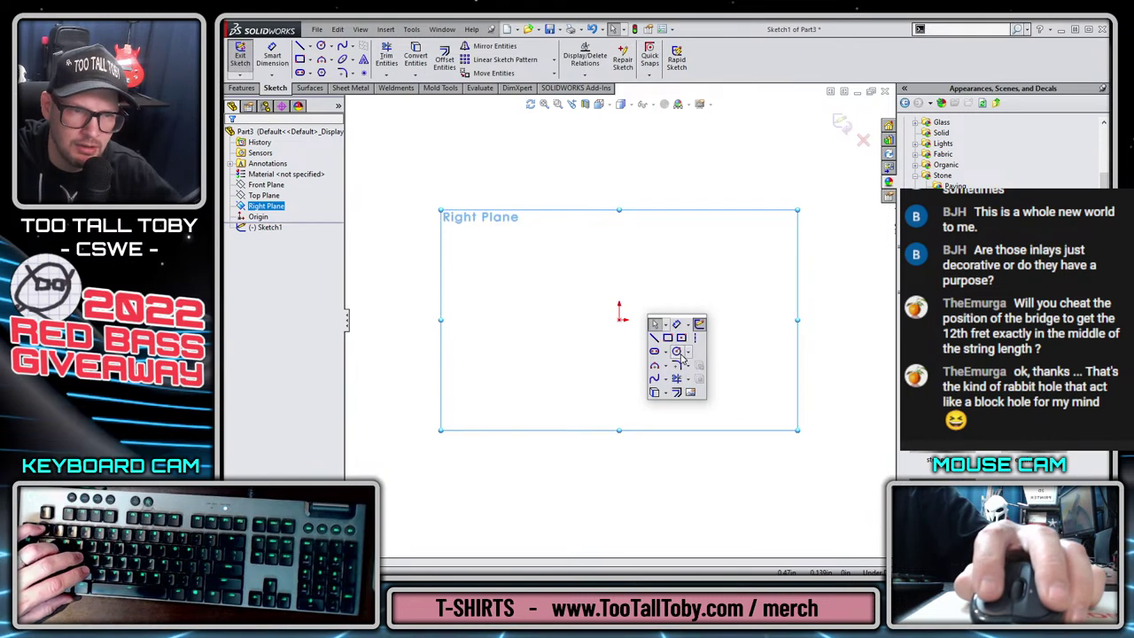
{"action": "left_click", "coordinate": [676, 351]}
{"action": "left_click", "coordinate": [621, 319]}
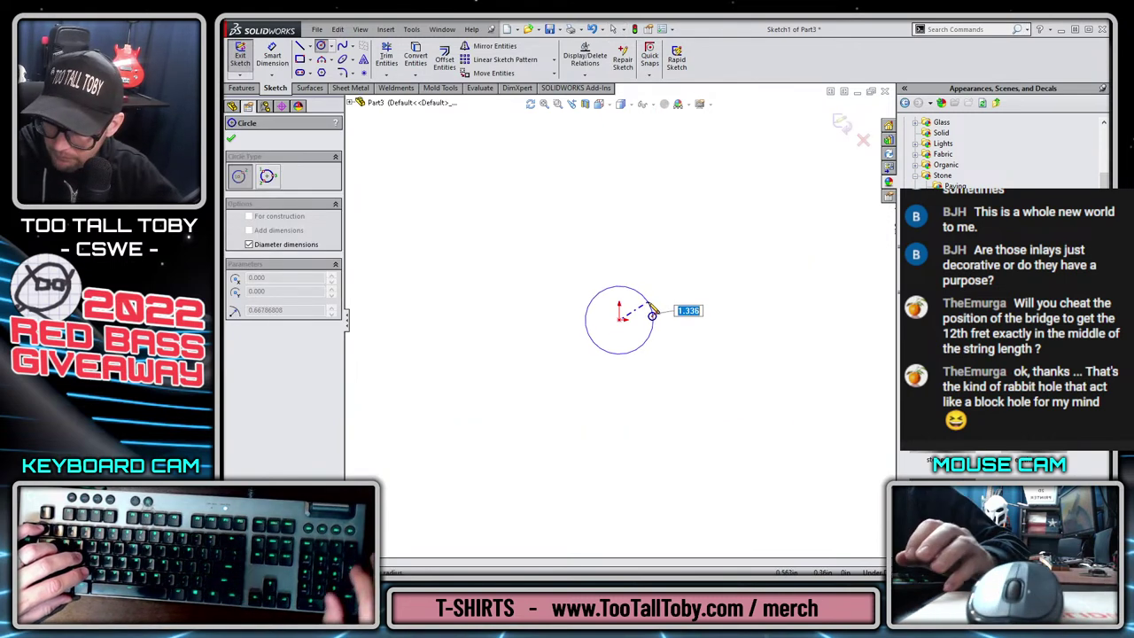
{"action": "type", "text": ".09"}
{"action": "key", "text": "Return"}
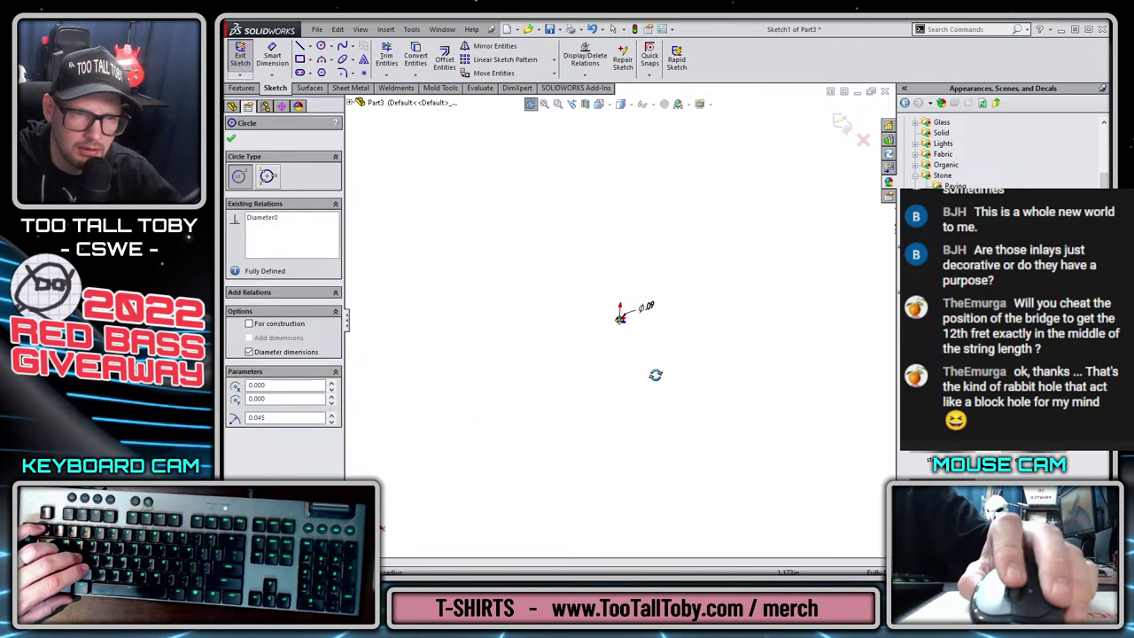
{"action": "left_click_drag", "start_coordinate": [645, 307], "coordinate": [714, 273]}
Extrude the circle 0.05 in, flipped to the other side, into a disc.
{"action": "key", "text": "s"}
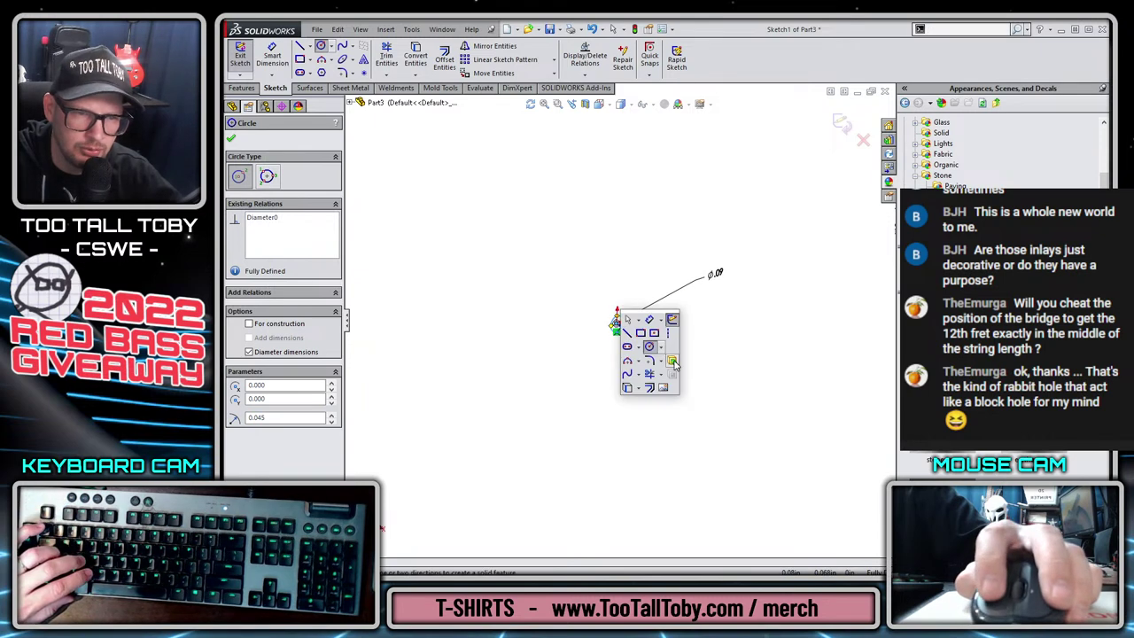
{"action": "left_click", "coordinate": [672, 362]}
{"action": "type", "text": "0"}
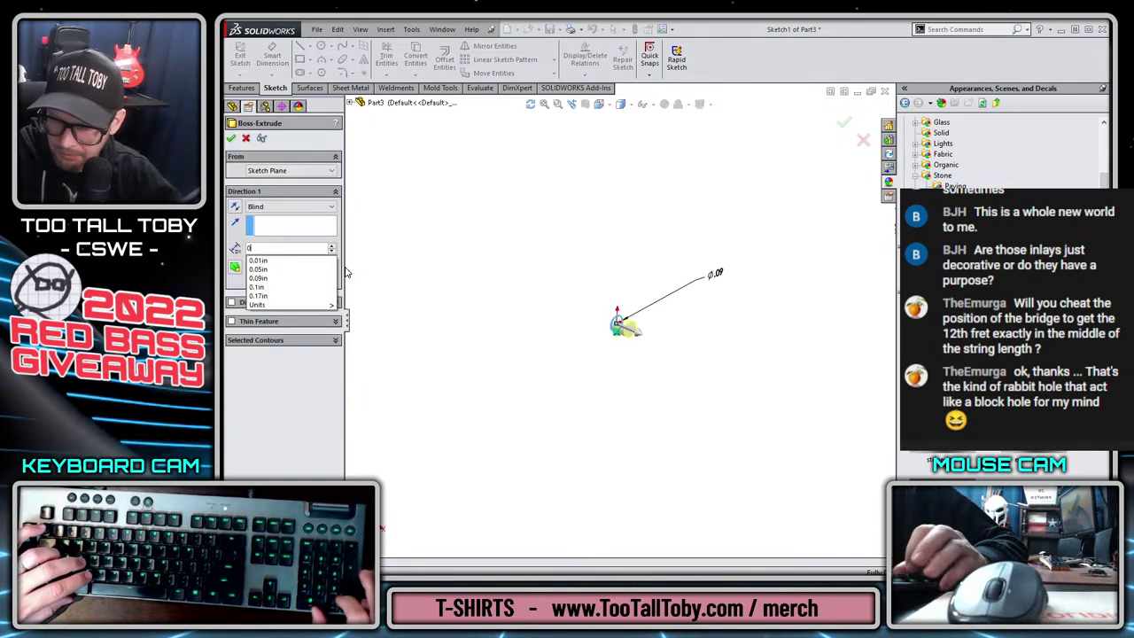
{"action": "type", "text": ".05"}
{"action": "key", "text": "Return"}
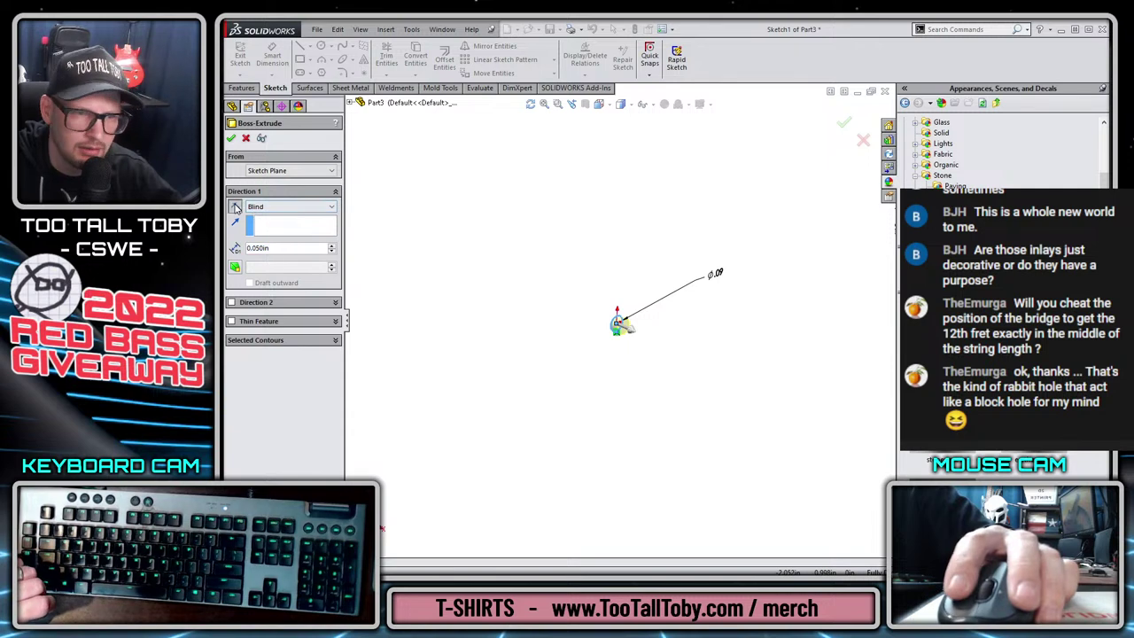
{"action": "left_click", "coordinate": [235, 207]}
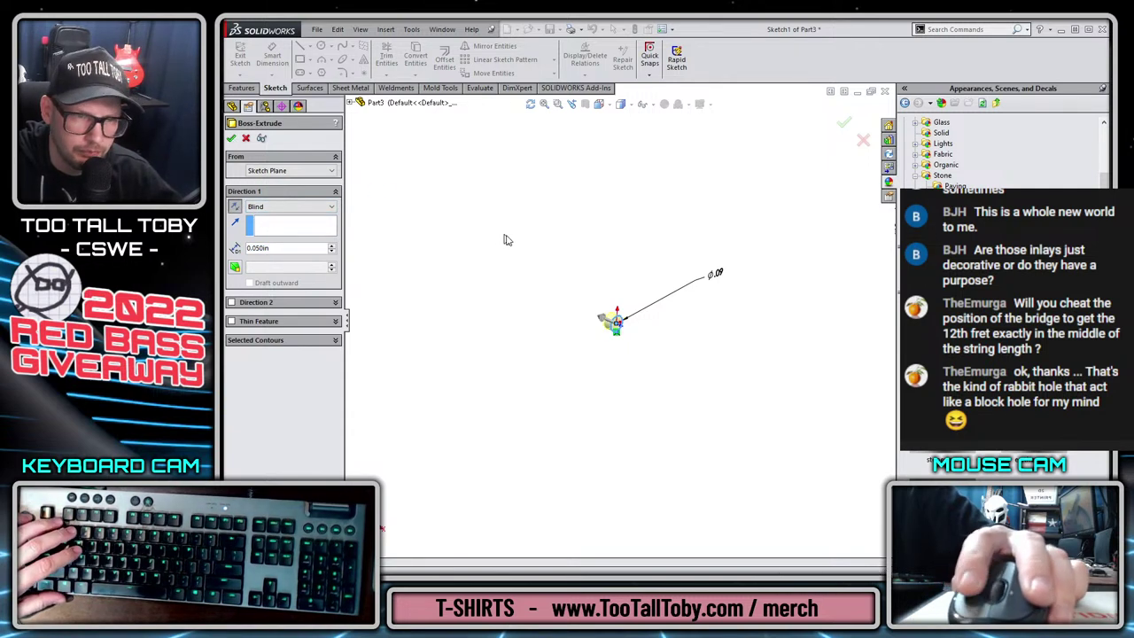
{"action": "key", "text": "Return"}
Apply Ceramic Porcelain from Other Non-metals as the part's material.
{"action": "right_click", "coordinate": [261, 173]}
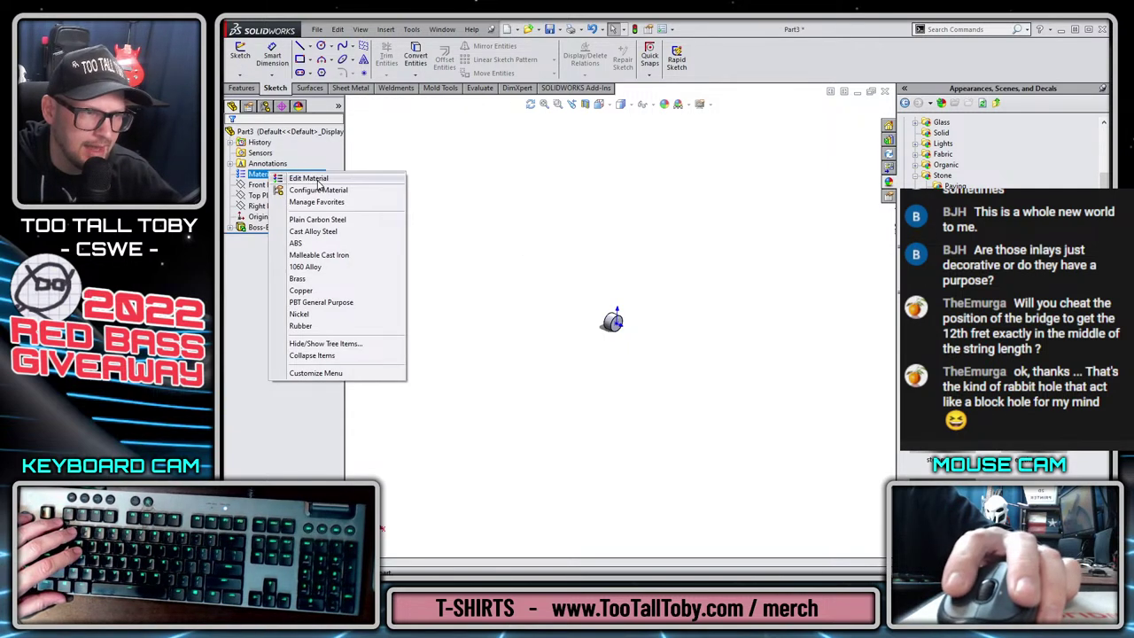
{"action": "left_click", "coordinate": [317, 179]}
{"action": "left_click", "coordinate": [455, 159]}
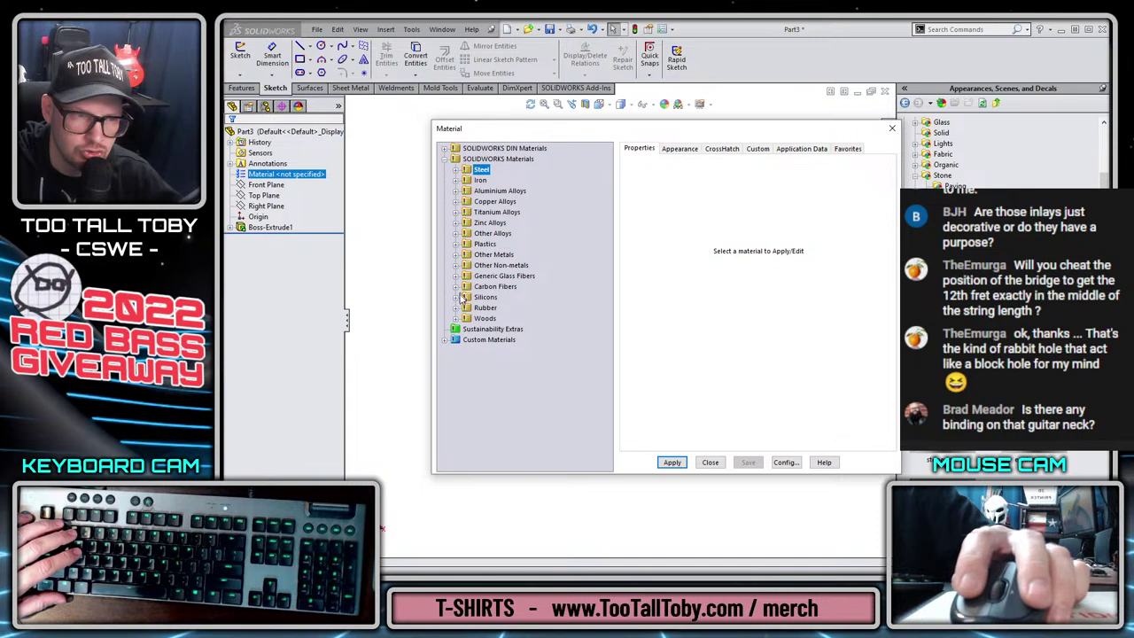
{"action": "left_click", "coordinate": [458, 268]}
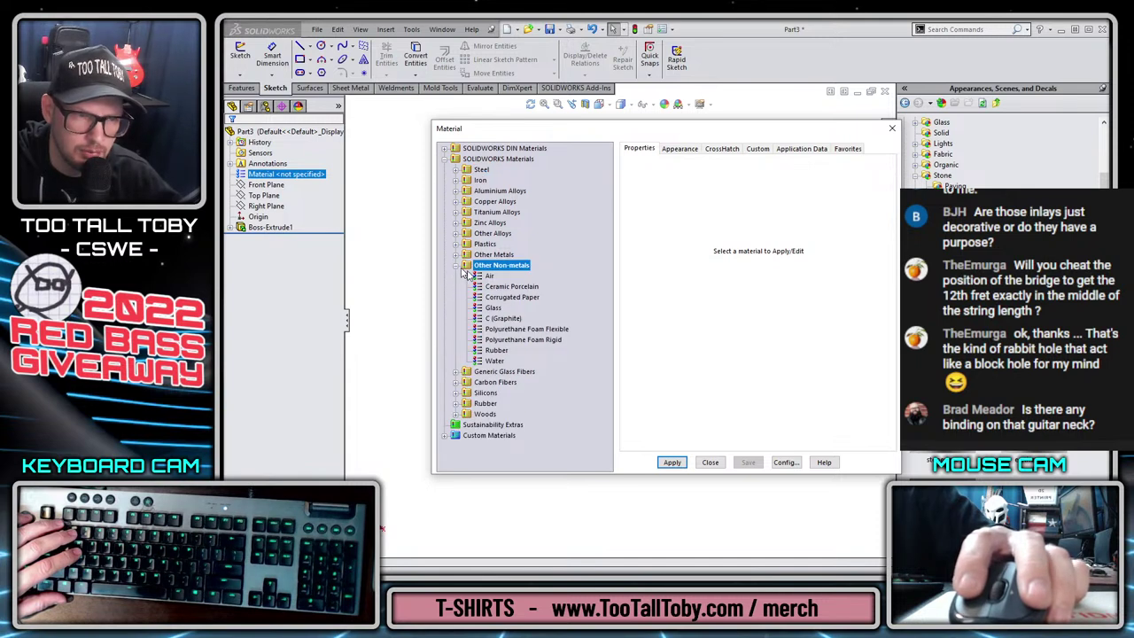
{"action": "left_click", "coordinate": [512, 288]}
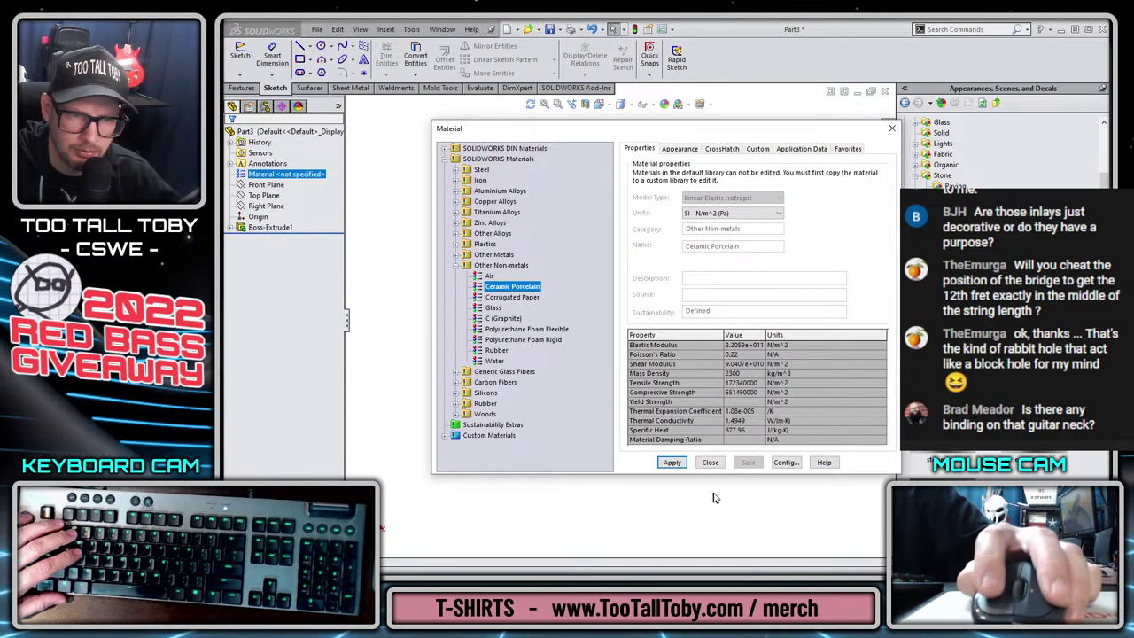
{"action": "left_click", "coordinate": [673, 464]}
{"action": "left_click", "coordinate": [711, 463]}
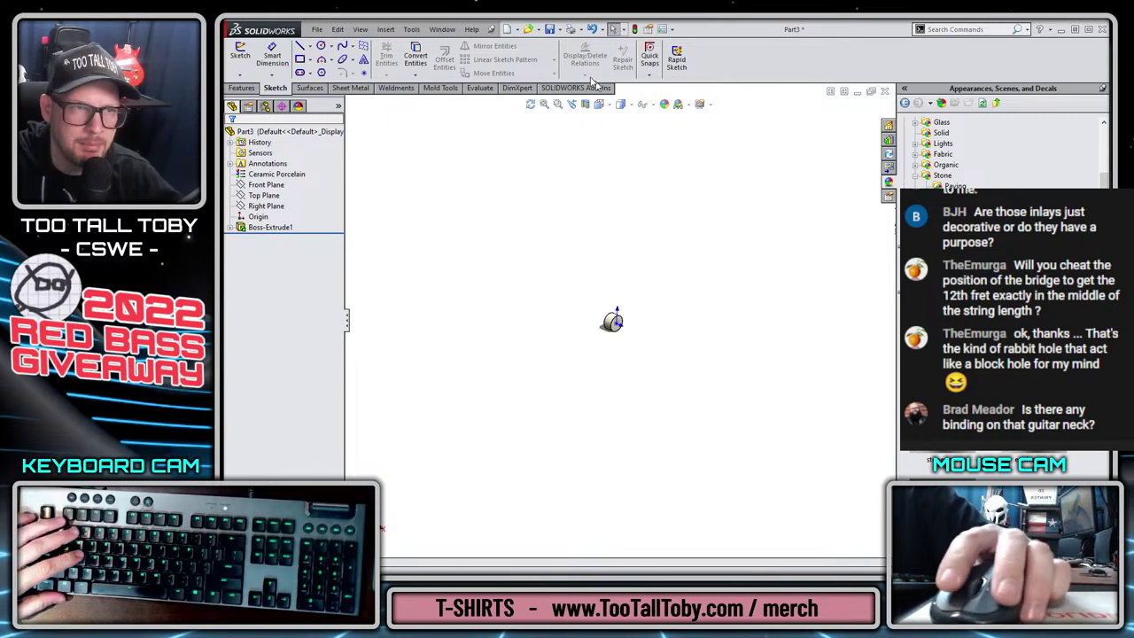
Save the disc part as RBG-205-INLAYS-SIDE of FRETBOARD in the giveaway project folder.
{"action": "left_click", "coordinate": [551, 31]}
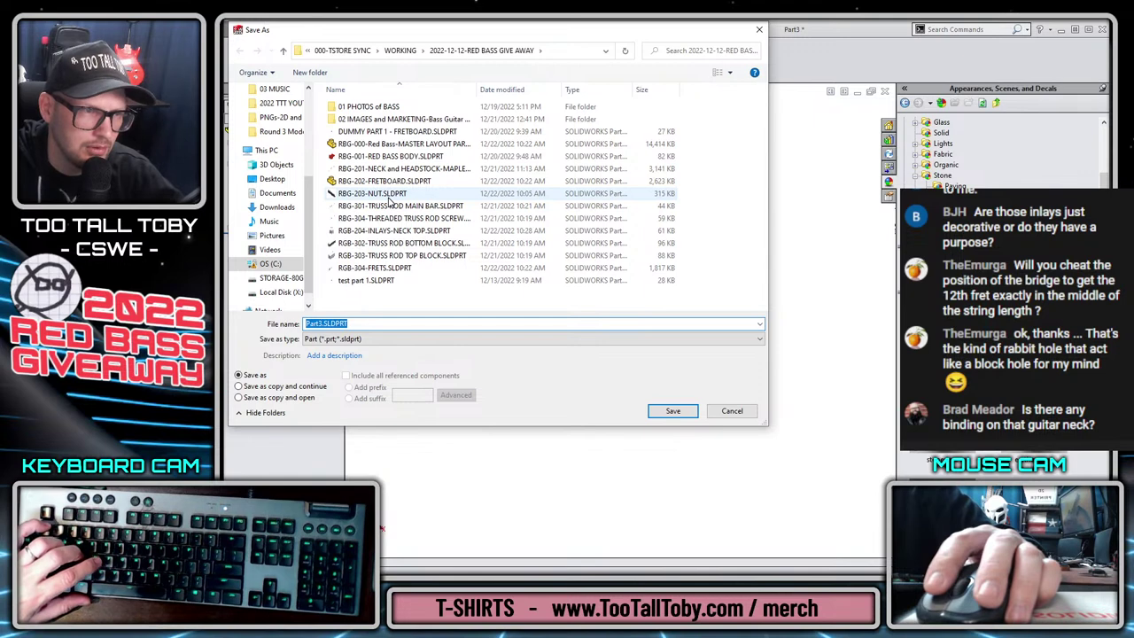
{"action": "left_click", "coordinate": [388, 194]}
{"action": "left_click_drag", "start_coordinate": [376, 324], "coordinate": [329, 324]}
{"action": "type", "text": "4-"}
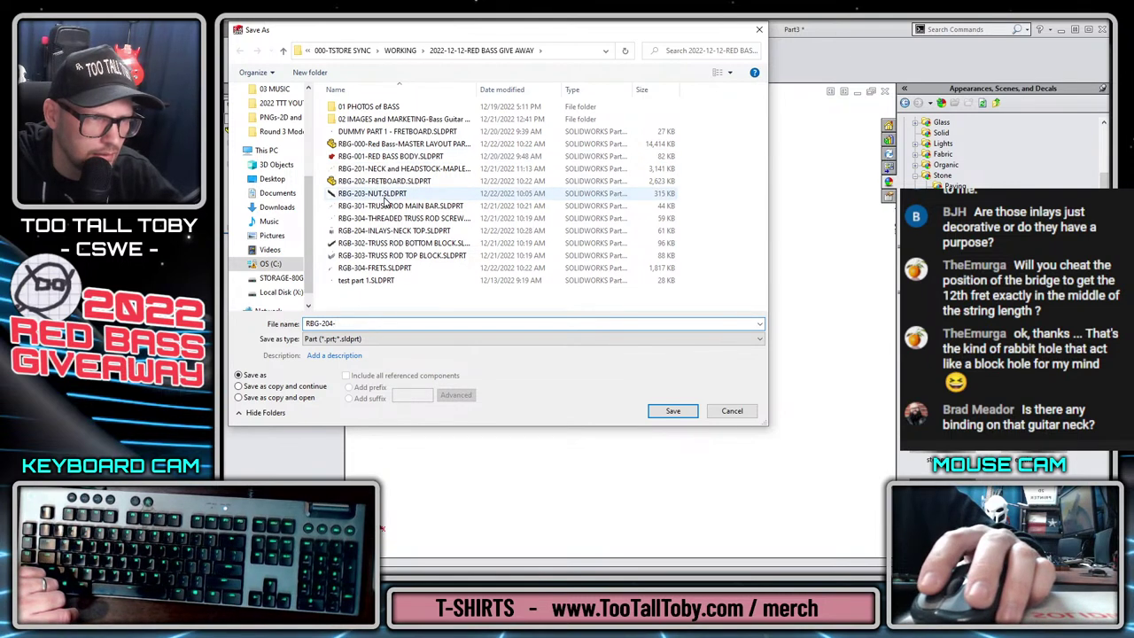
{"action": "key", "text": "BackSpace"}
{"action": "key", "text": "BackSpace"}
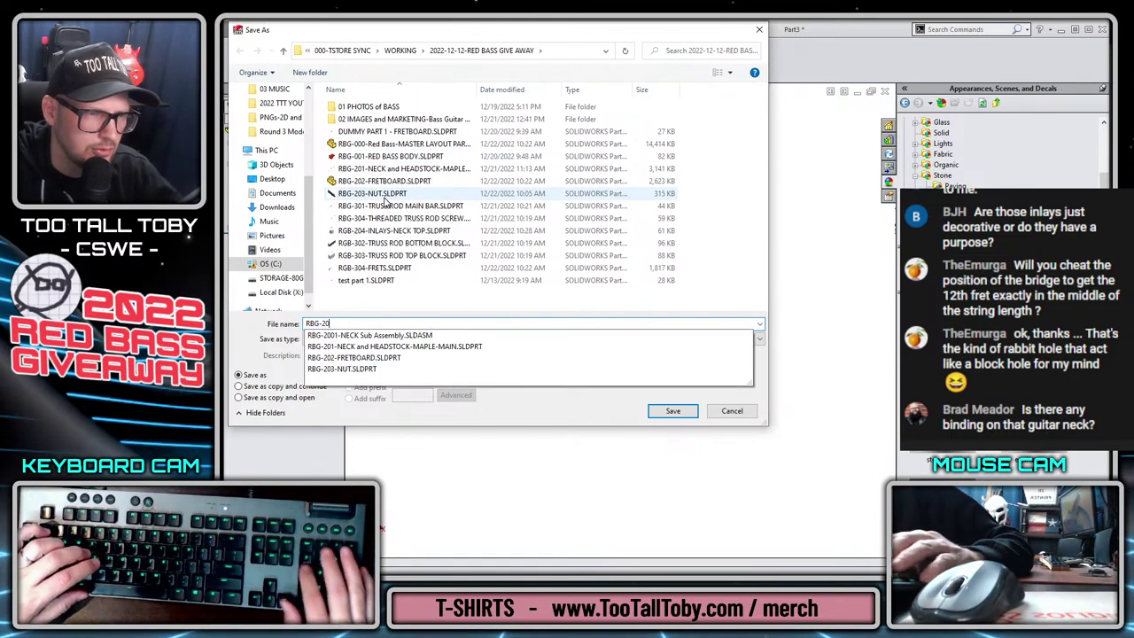
{"action": "type", "text": "5-INLAYS-SIDE of FRETBOARD"}
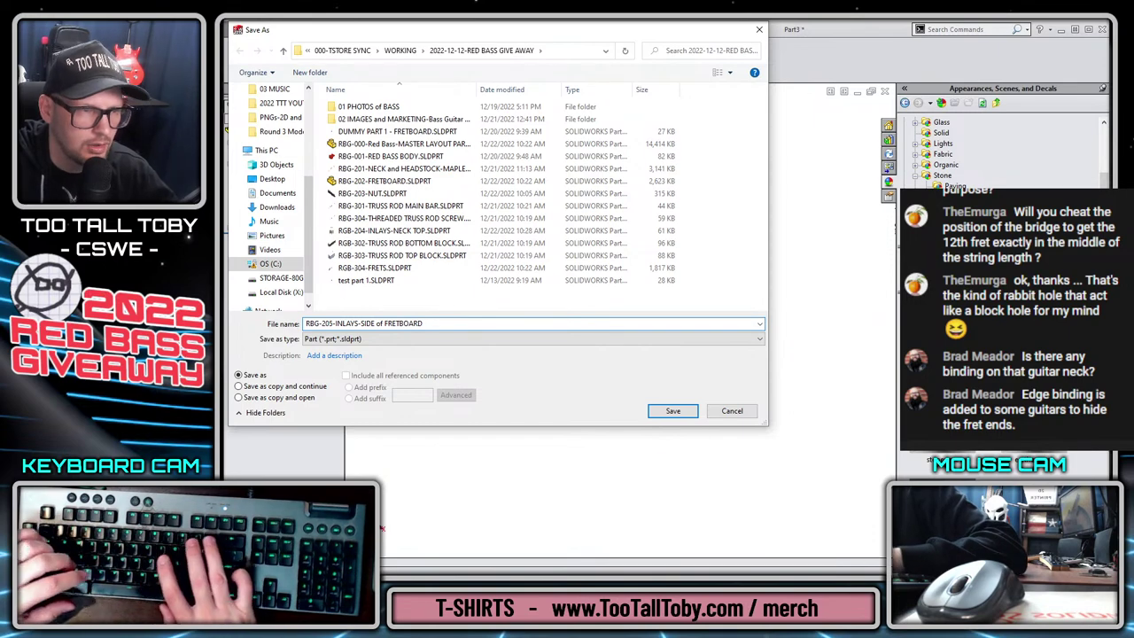
{"action": "key", "text": "Return"}
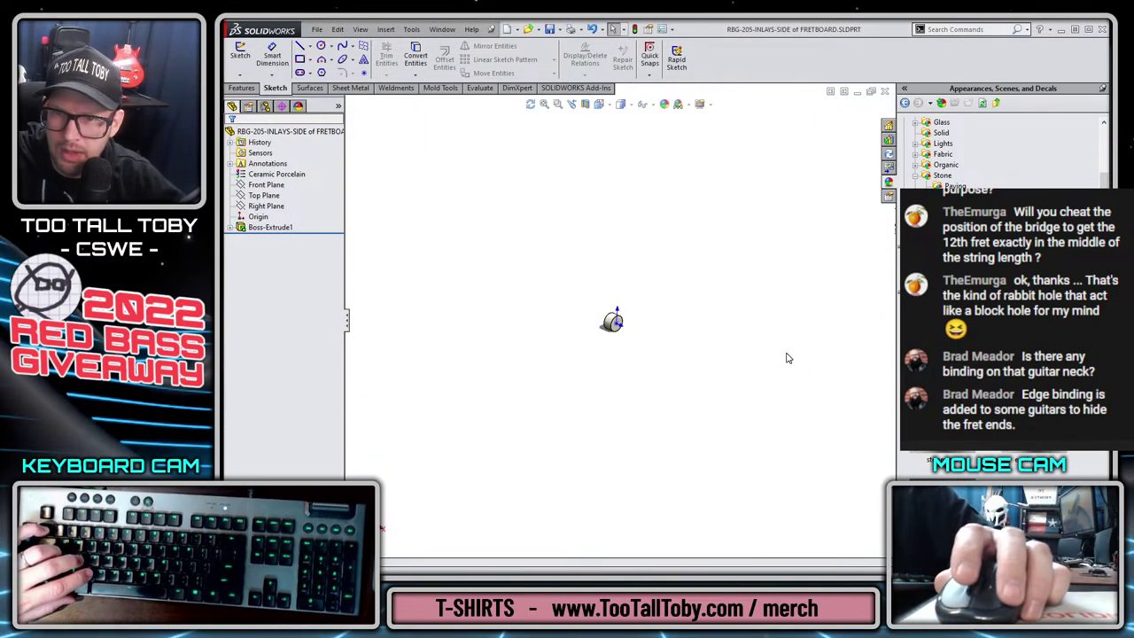
Add a mate reference on the disc's end edge, then return to the RBG-2001-NECK Sub Assembly.
{"action": "scroll", "coordinate": [735, 341], "scroll_direction": "down", "scroll_amount": 3}
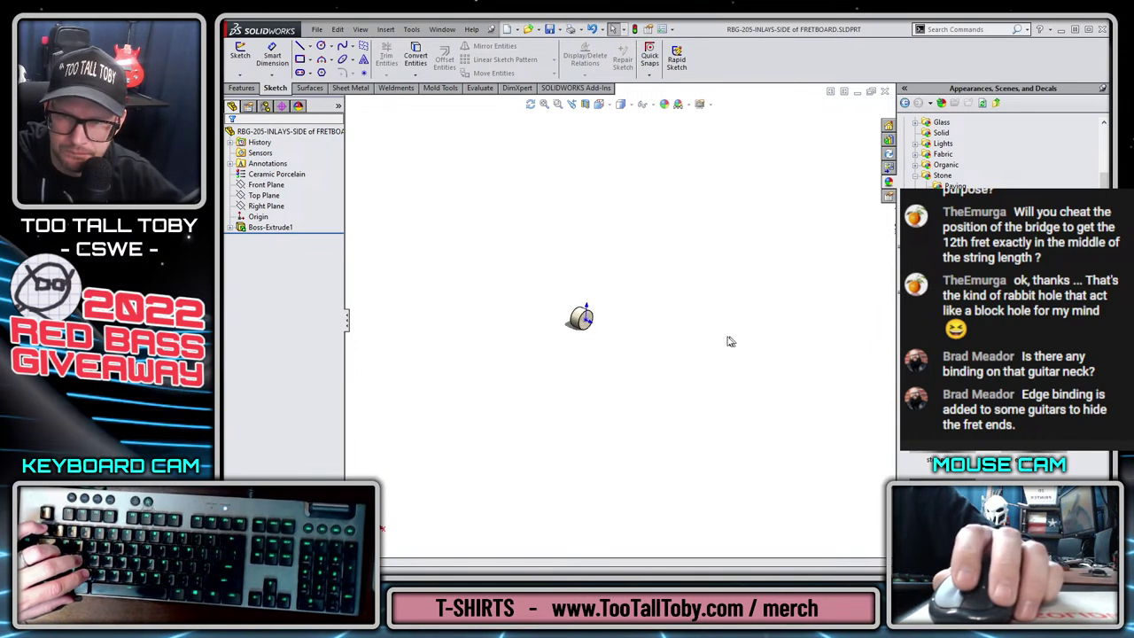
{"action": "scroll", "coordinate": [506, 323], "scroll_direction": "down", "scroll_amount": 2}
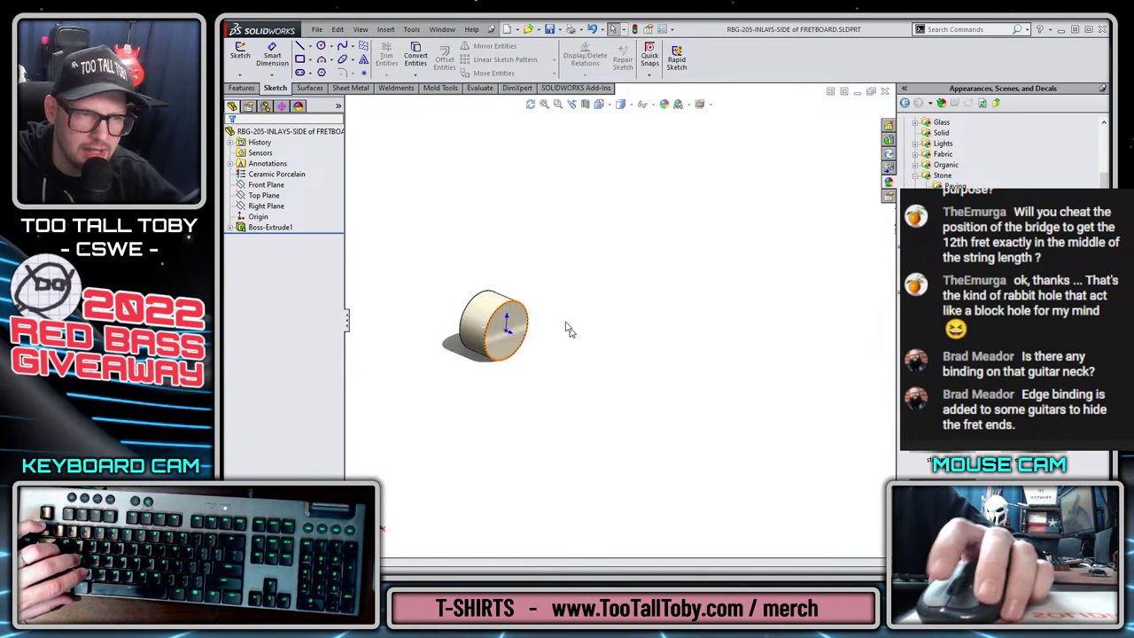
{"action": "left_click", "coordinate": [513, 306]}
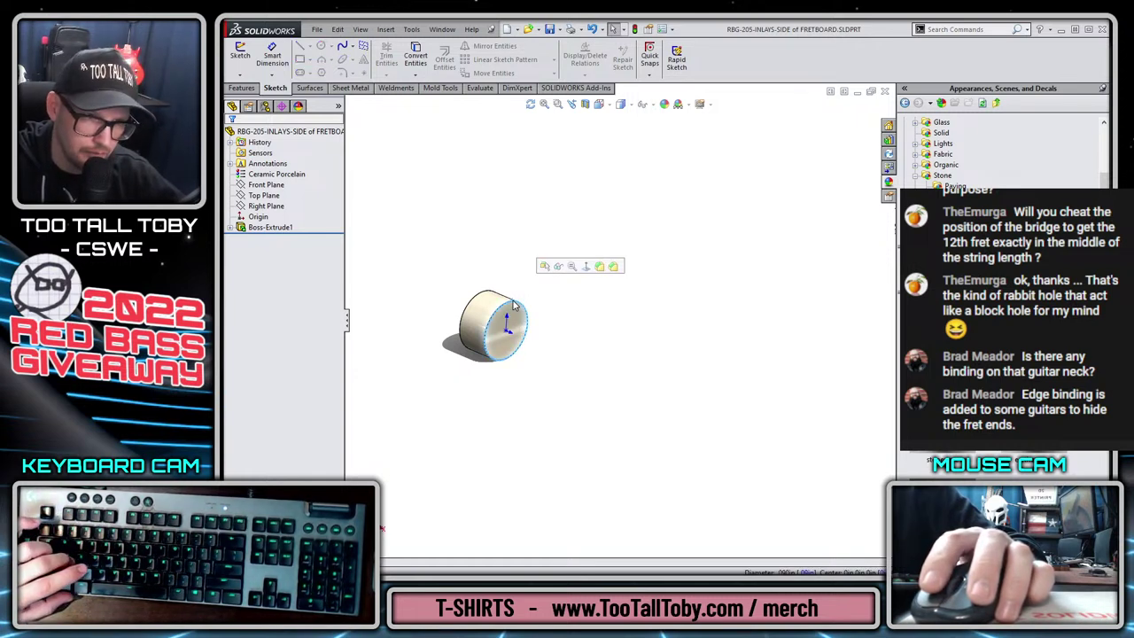
{"action": "key", "text": "s"}
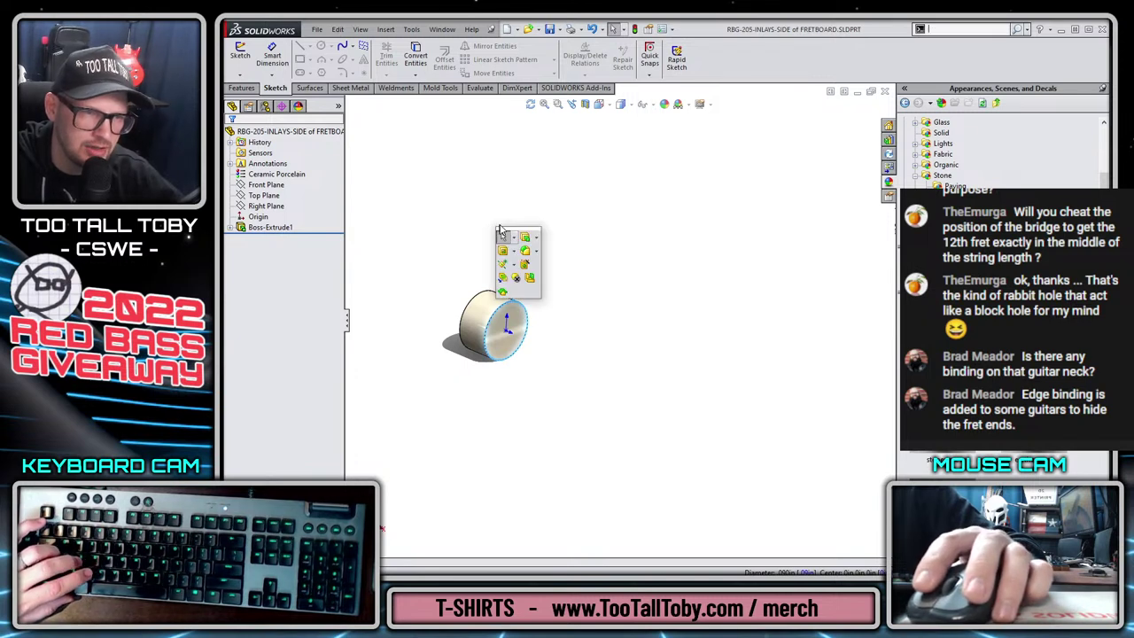
{"action": "left_click", "coordinate": [513, 267]}
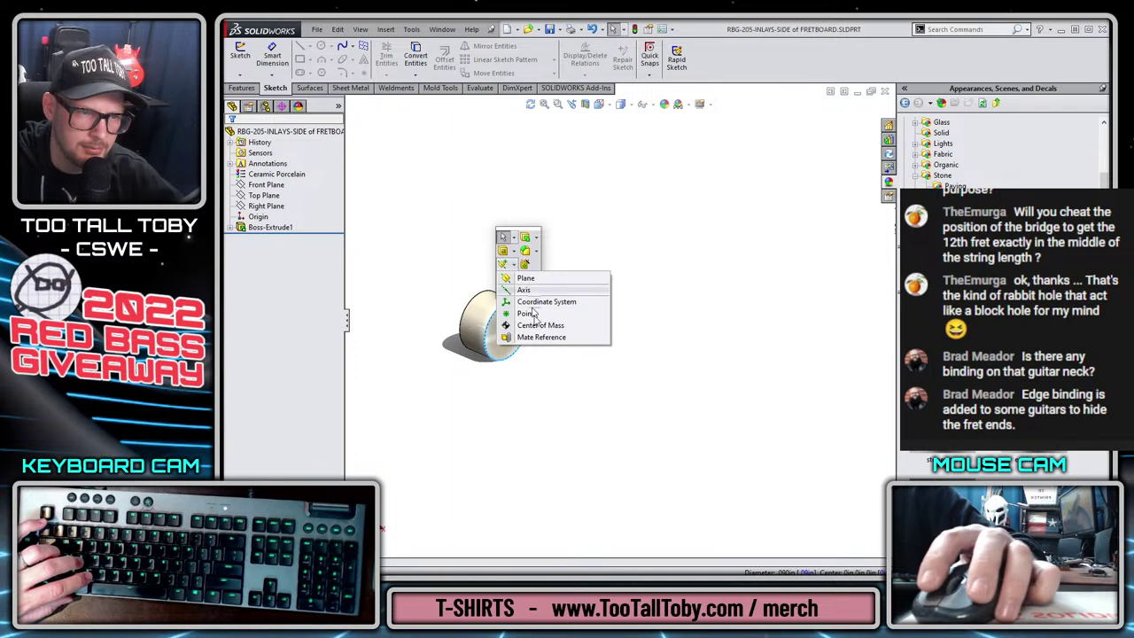
{"action": "left_click", "coordinate": [536, 340]}
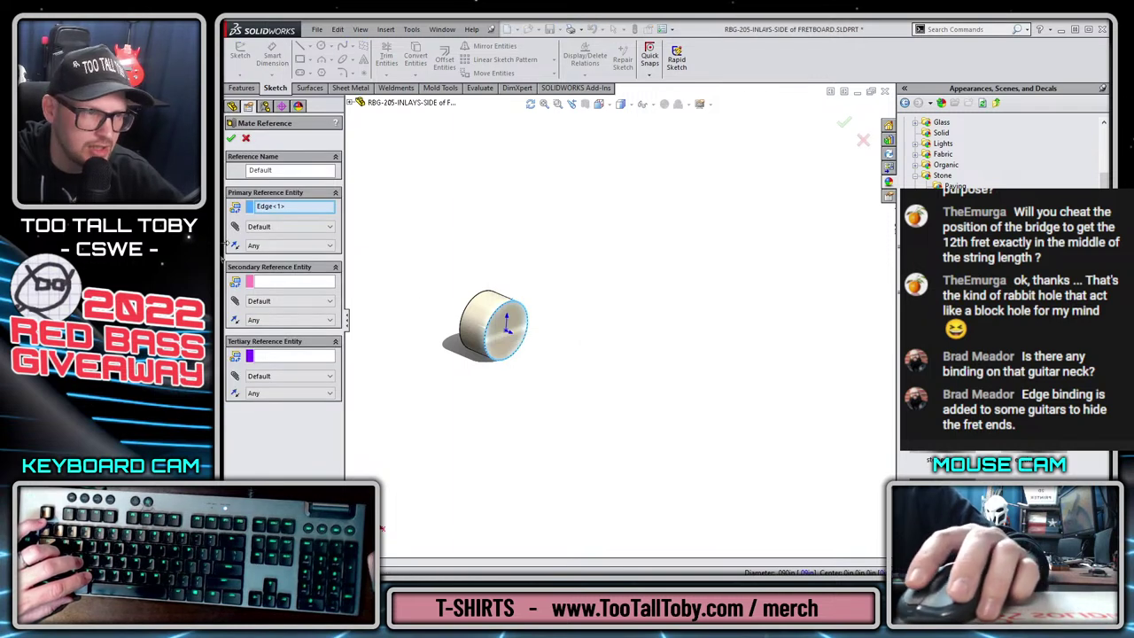
{"action": "left_click", "coordinate": [234, 139]}
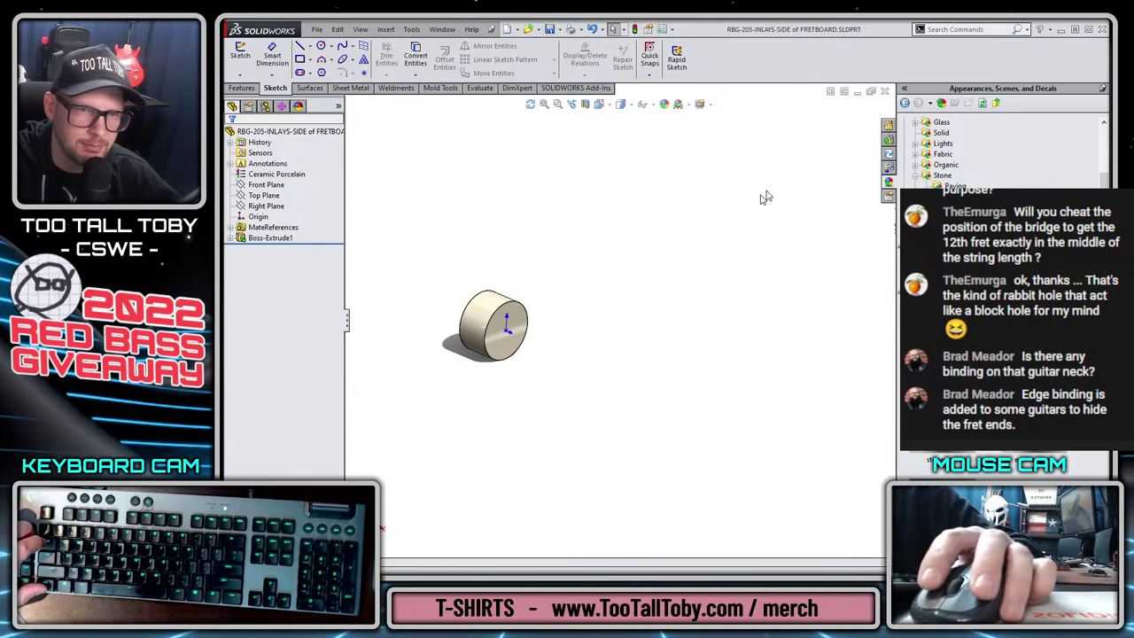
{"action": "key", "text": "ctrl+Tab"}
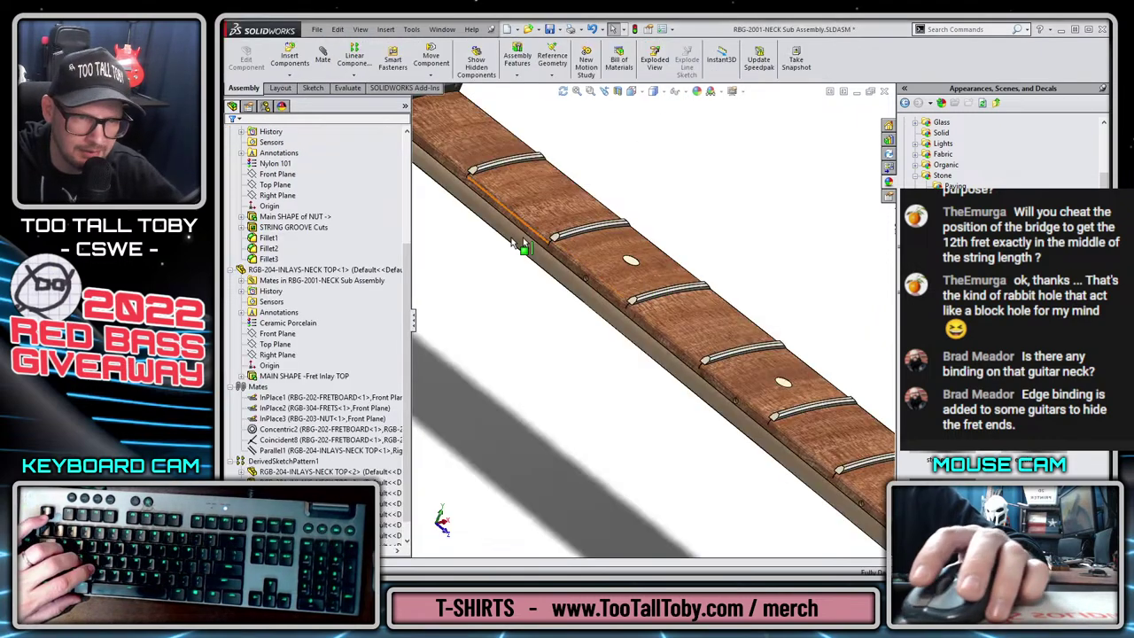
Insert RBG-205-INLAYS-SIDE of FRETBOARD into the neck assembly, placing it on the fretboard's side edge.
{"action": "left_click", "coordinate": [635, 344]}
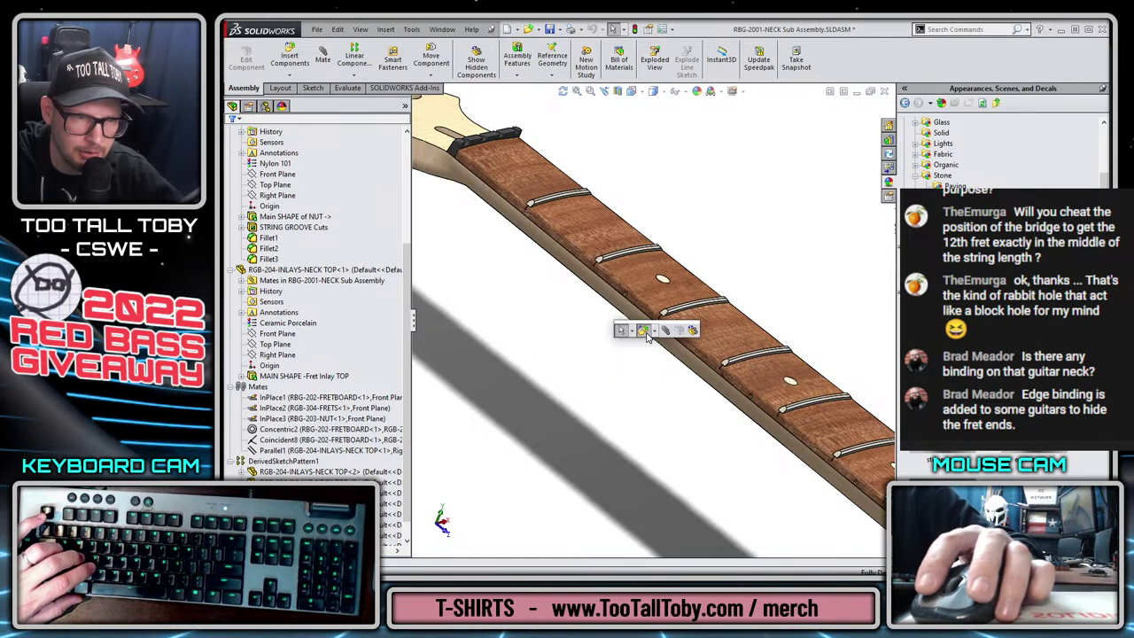
{"action": "key", "text": "i"}
{"action": "left_click", "coordinate": [306, 275]}
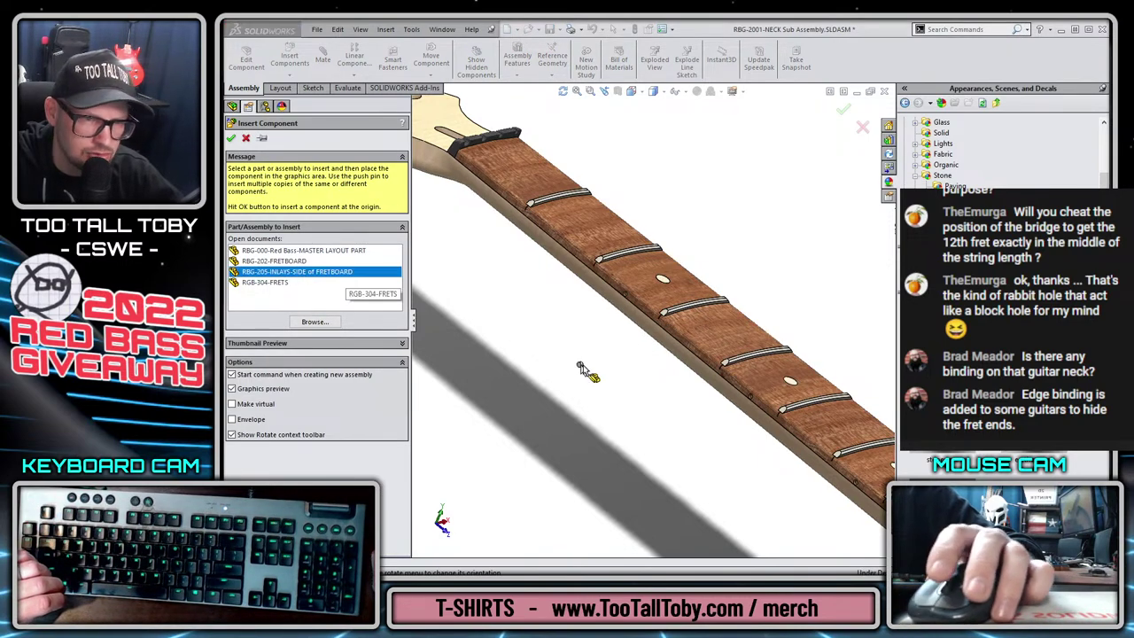
{"action": "scroll", "coordinate": [638, 295], "scroll_direction": "down", "scroll_amount": 6}
{"action": "scroll", "coordinate": [642, 177], "scroll_direction": "down", "scroll_amount": 3}
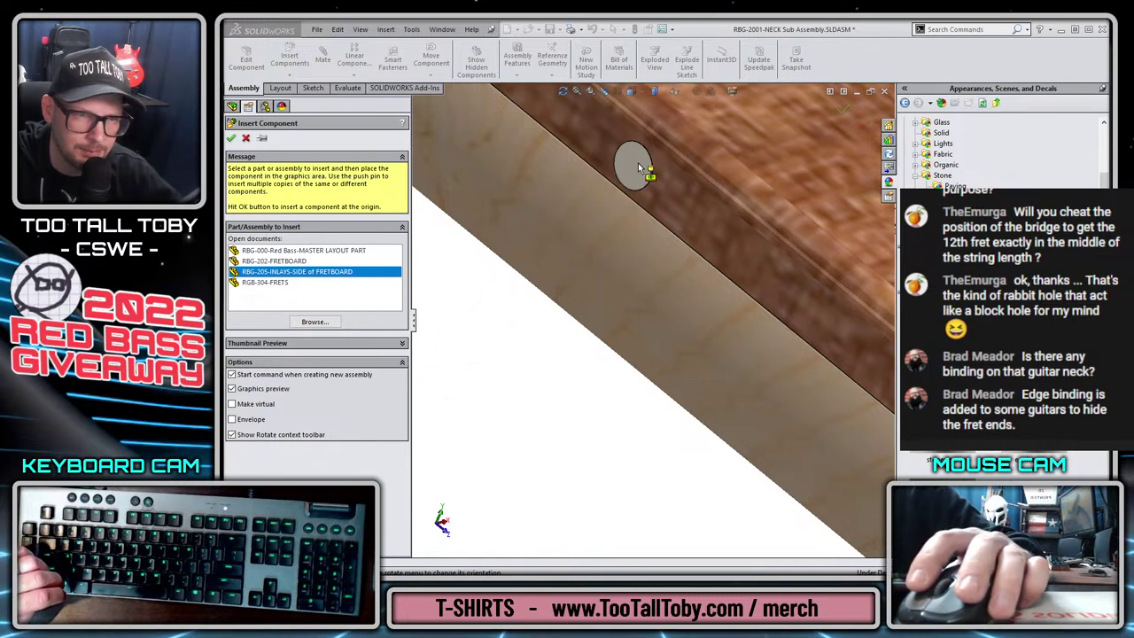
{"action": "left_click", "coordinate": [633, 165]}
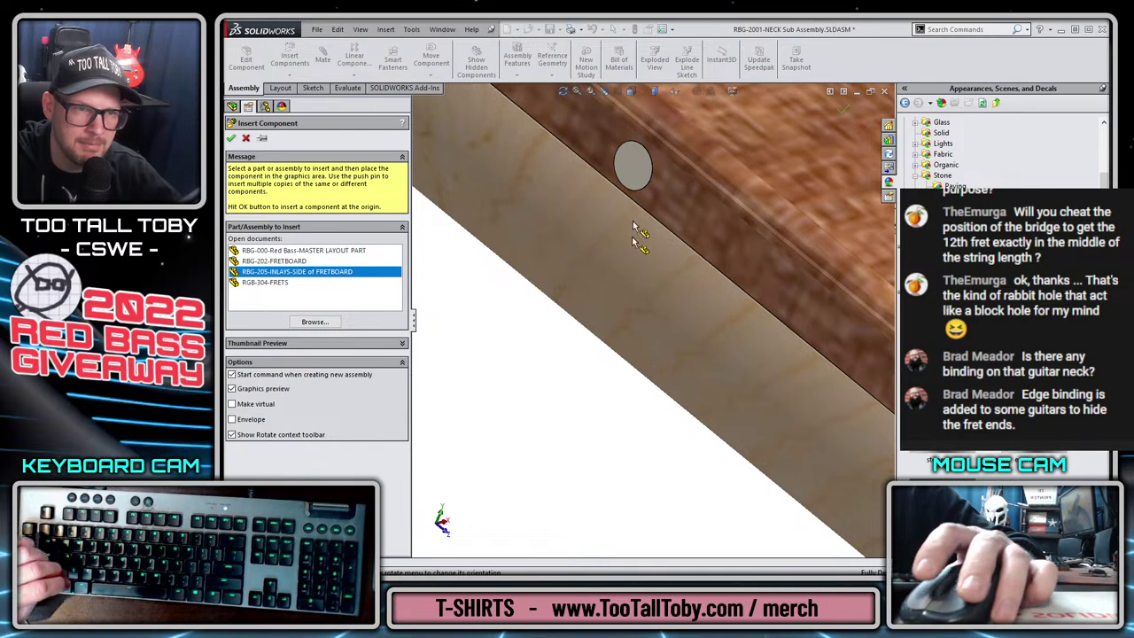
{"action": "scroll", "coordinate": [451, 337], "scroll_direction": "up", "scroll_amount": 5}
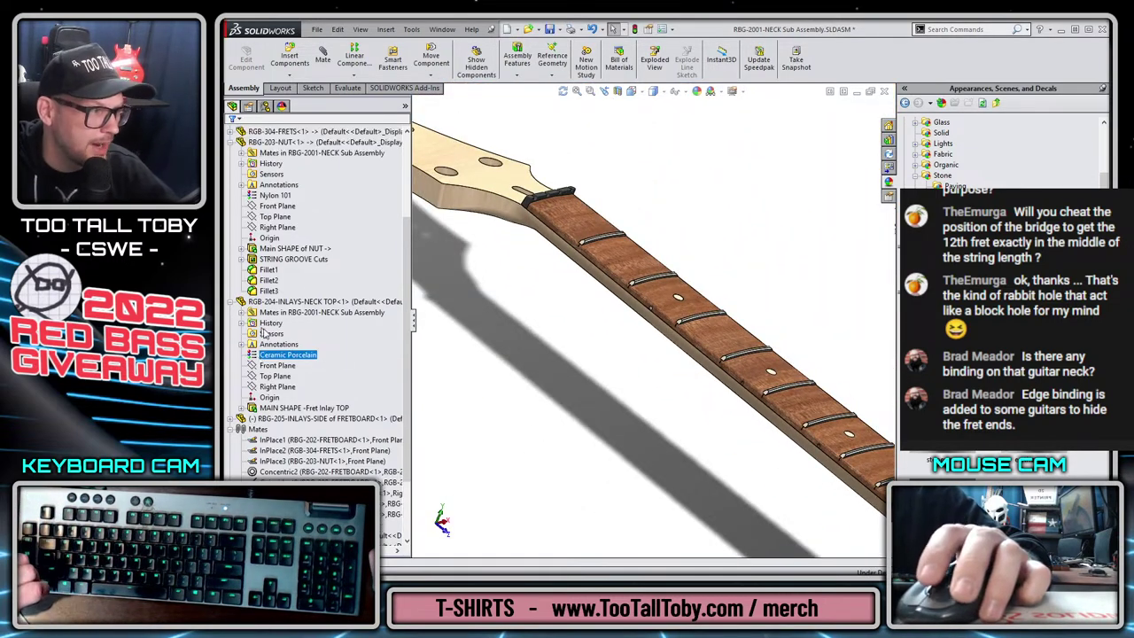
{"action": "scroll", "coordinate": [719, 403], "scroll_direction": "up", "scroll_amount": 4}
{"action": "middle_click_drag", "start_coordinate": [720, 403], "coordinate": [669, 353], "text": "ctrl"}
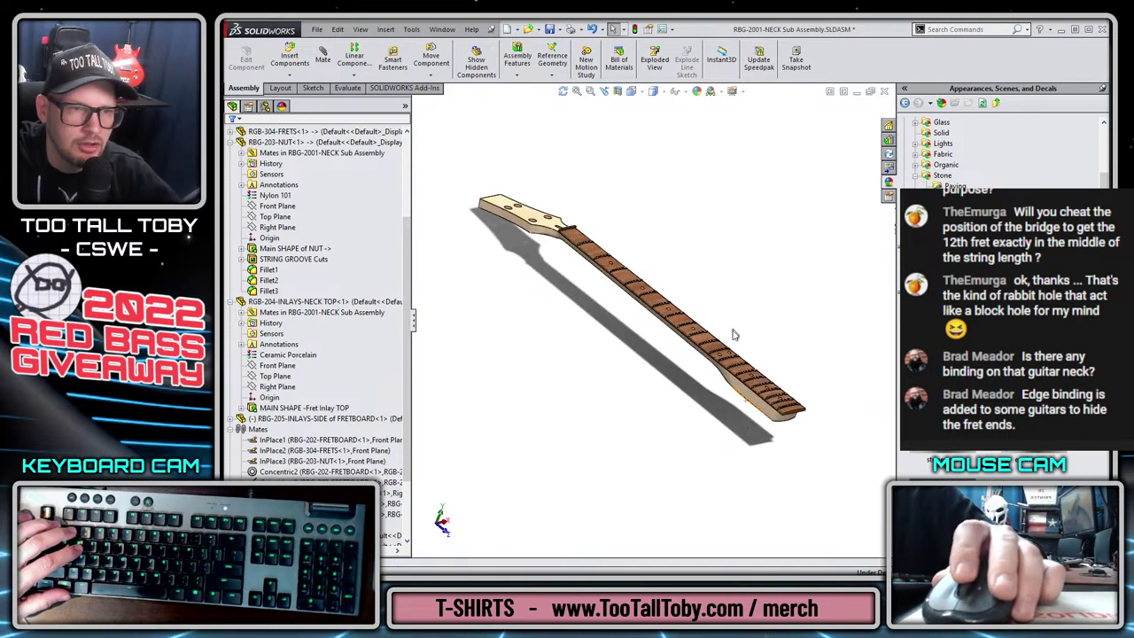
{"action": "scroll", "coordinate": [734, 335], "scroll_direction": "down", "scroll_amount": 5}
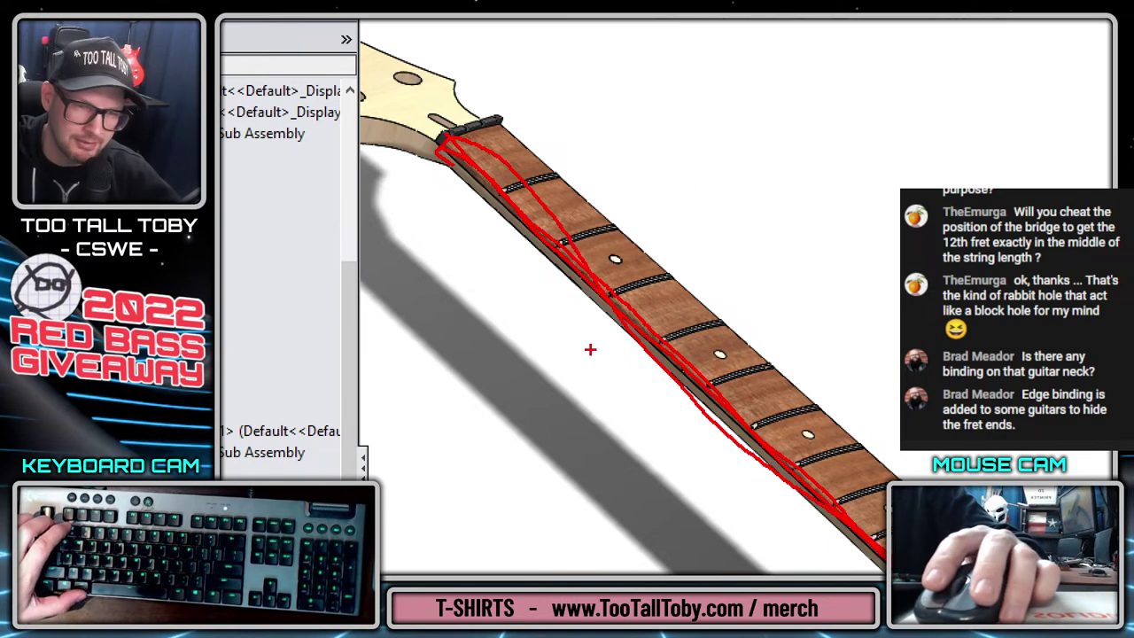
{"action": "key", "text": "Escape"}
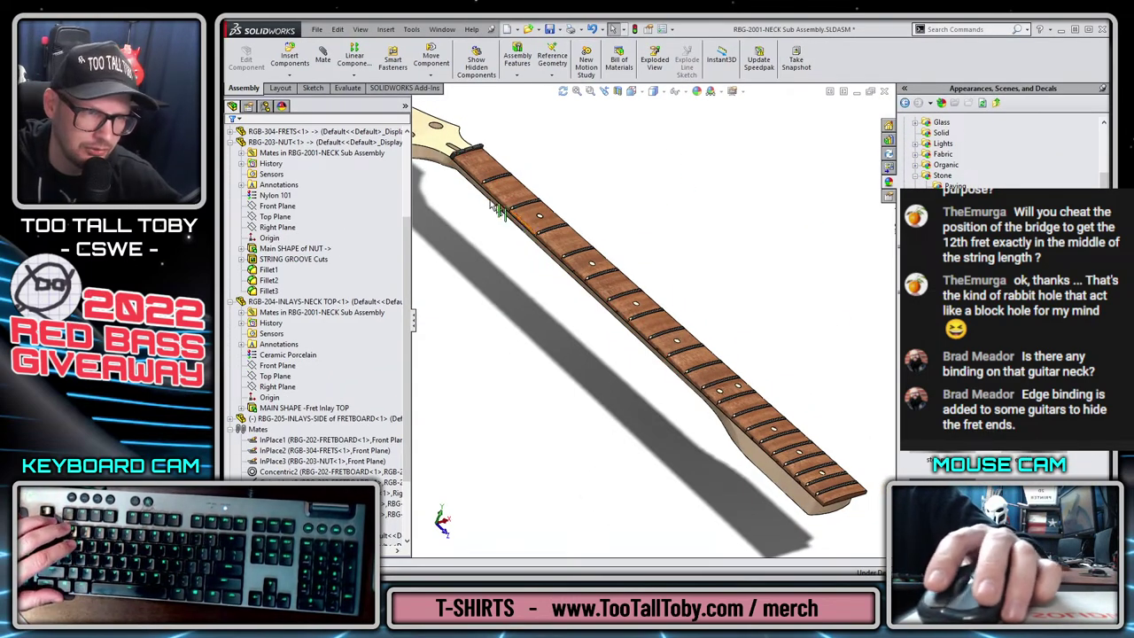
{"action": "scroll", "coordinate": [461, 163], "scroll_direction": "down", "scroll_amount": 10}
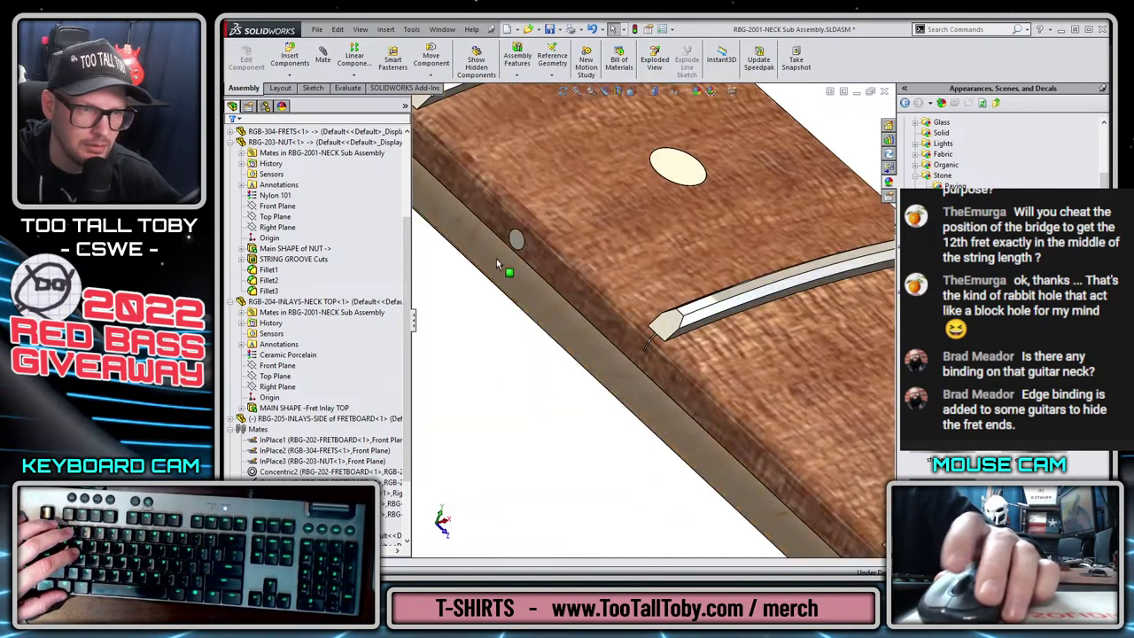
{"action": "left_click", "coordinate": [518, 243]}
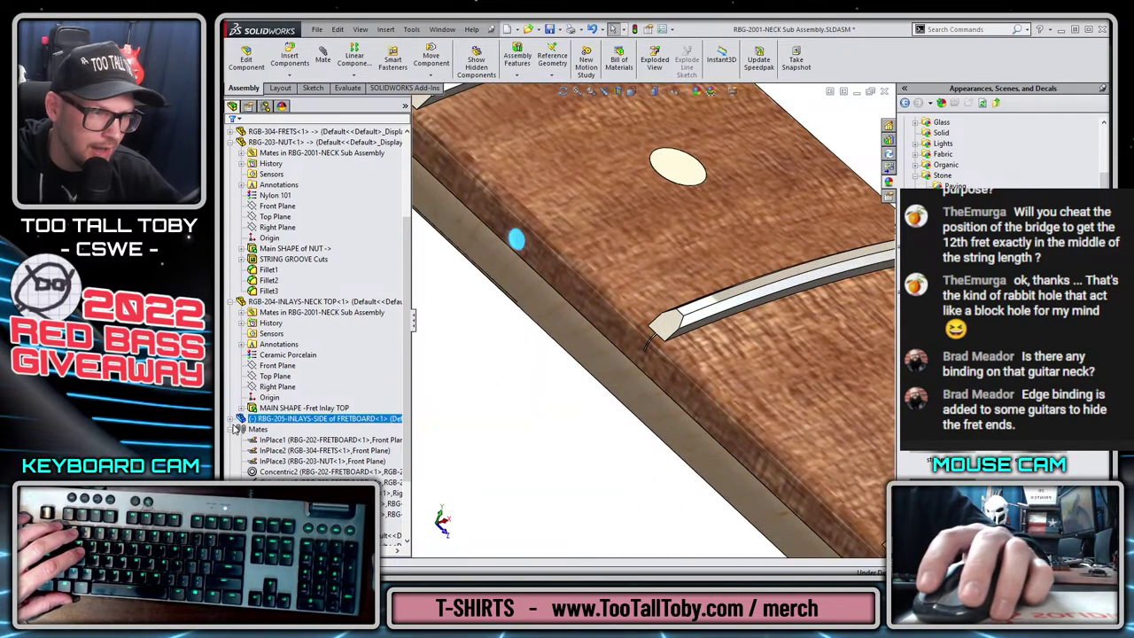
{"action": "left_click", "coordinate": [237, 428]}
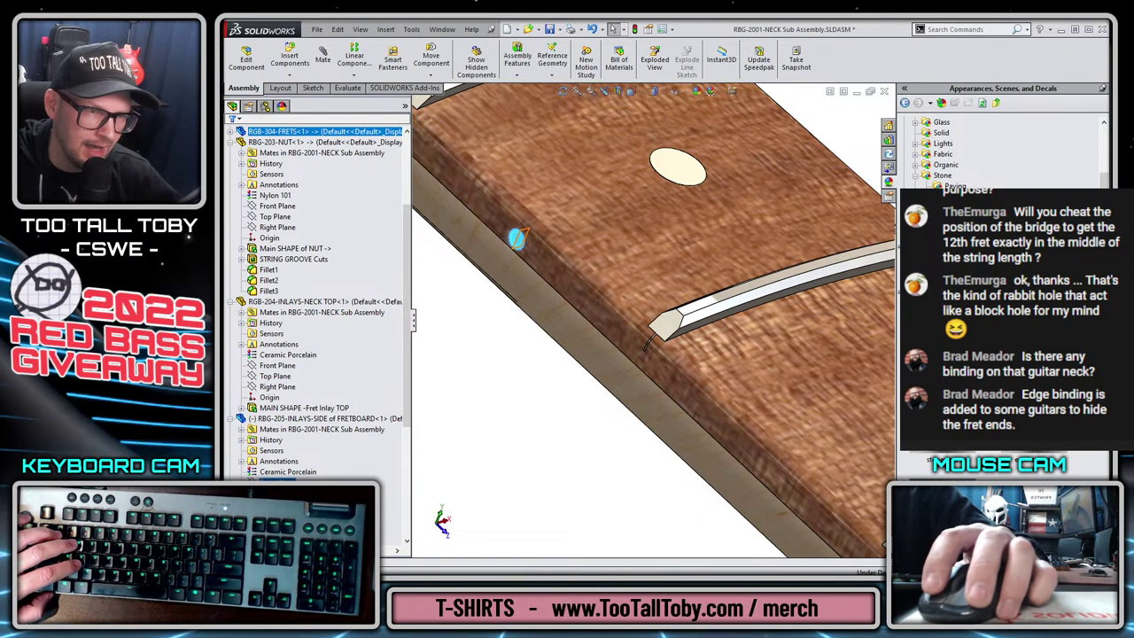
{"action": "left_click", "coordinate": [517, 237]}
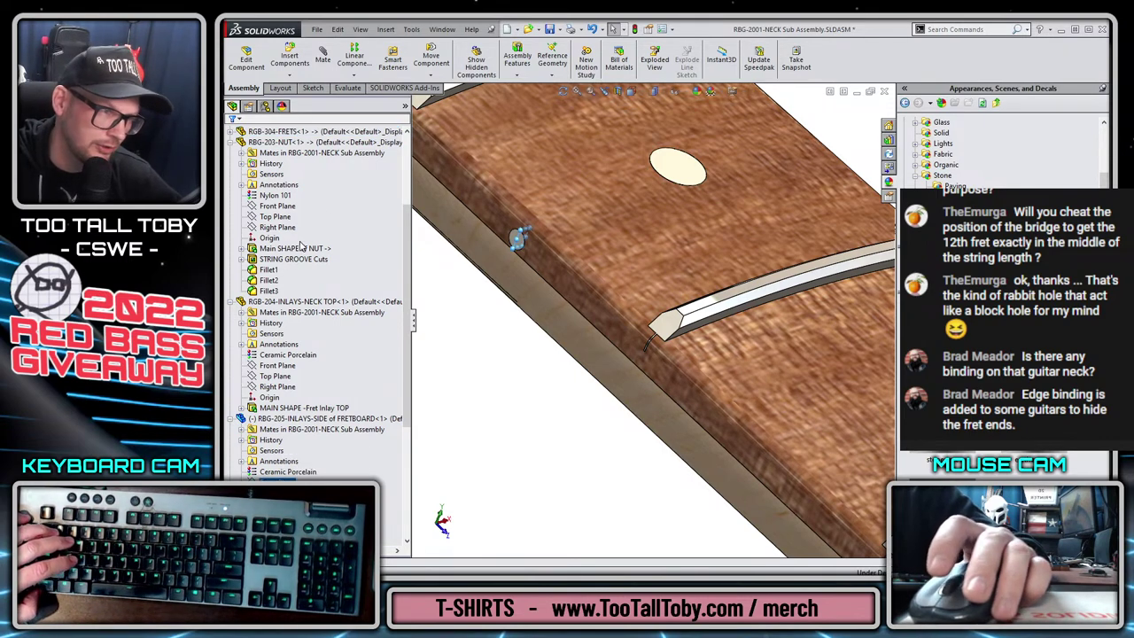
{"action": "left_click", "coordinate": [274, 216], "text": "ctrl"}
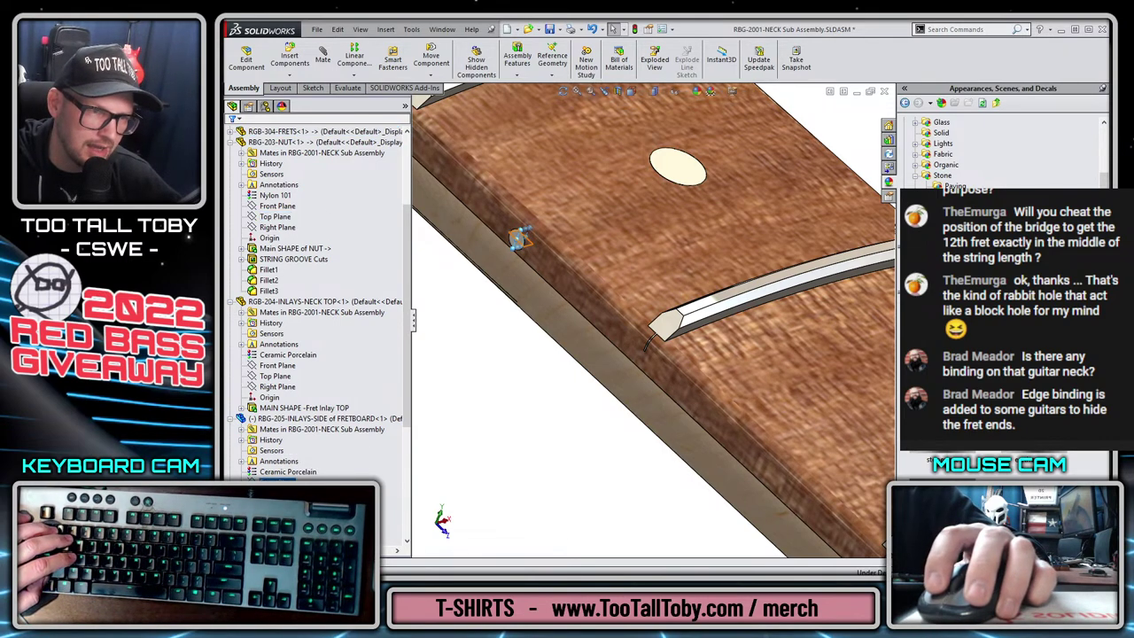
{"action": "scroll", "coordinate": [275, 213], "scroll_direction": "up", "scroll_amount": 4}
{"action": "left_click", "coordinate": [262, 184], "text": "ctrl"}
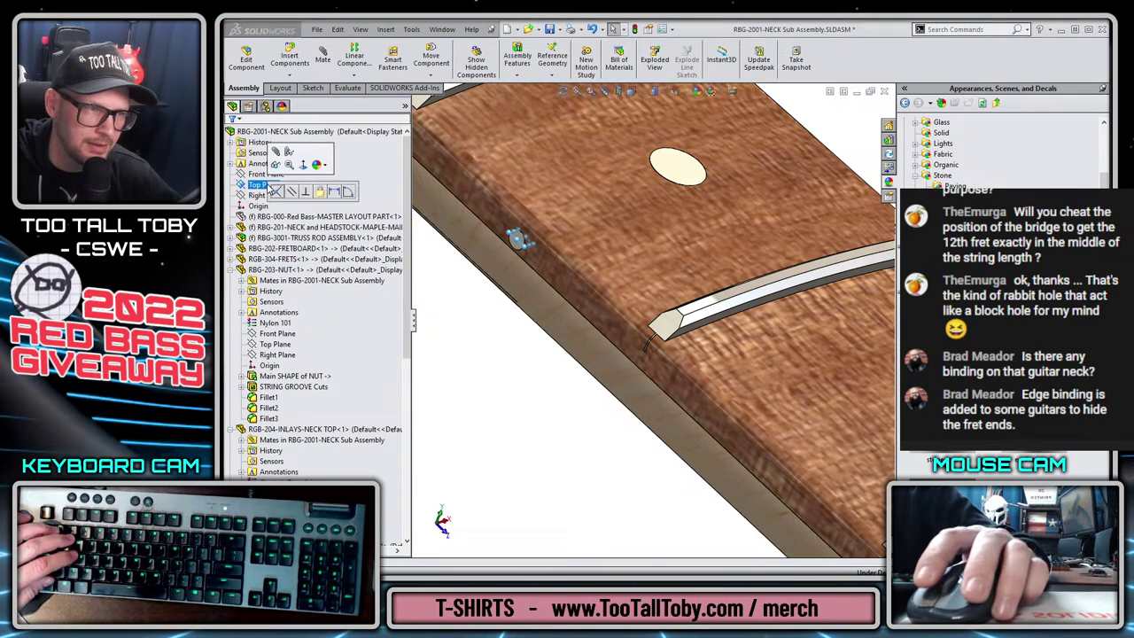
{"action": "left_click", "coordinate": [474, 355]}
{"action": "scroll", "coordinate": [496, 429], "scroll_direction": "up", "scroll_amount": 5}
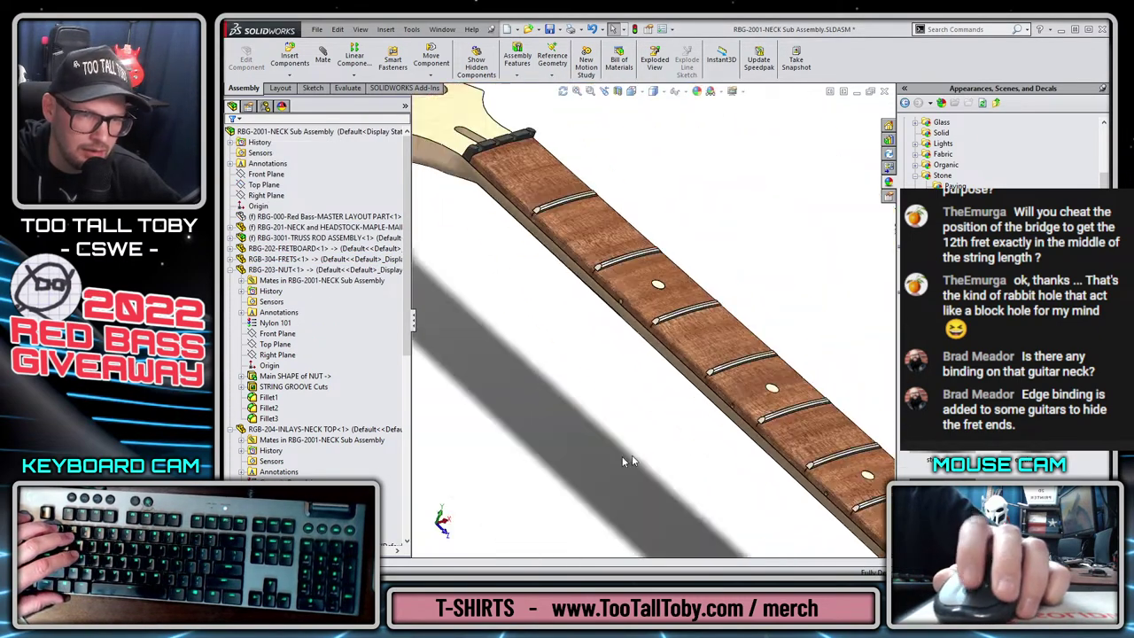
Start a Pattern Driven Component Pattern with the side inlay dot as the component to pattern.
{"action": "left_click", "coordinate": [355, 76]}
{"action": "left_click", "coordinate": [388, 113]}
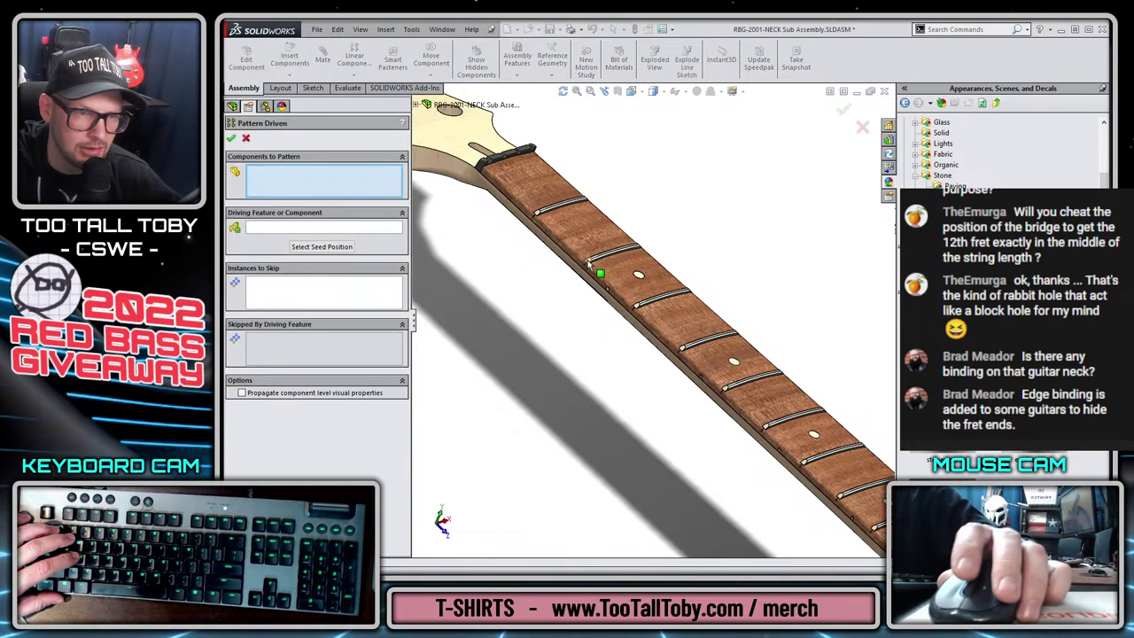
{"action": "scroll", "coordinate": [590, 262], "scroll_direction": "down", "scroll_amount": 3}
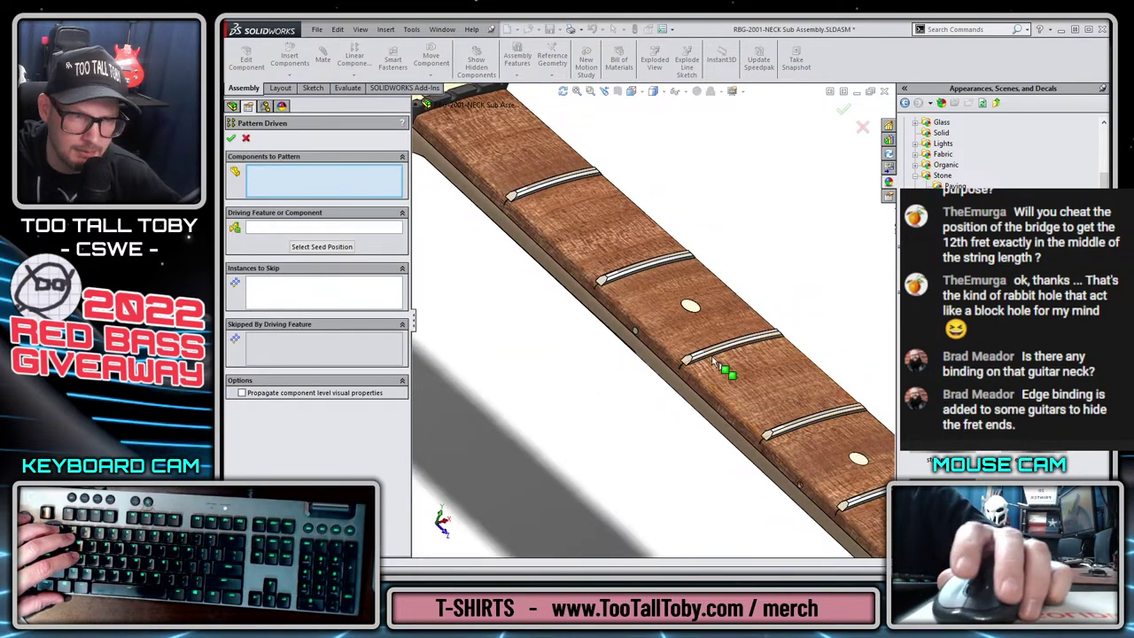
{"action": "scroll", "coordinate": [714, 363], "scroll_direction": "down", "scroll_amount": 3}
{"action": "left_click", "coordinate": [556, 302]}
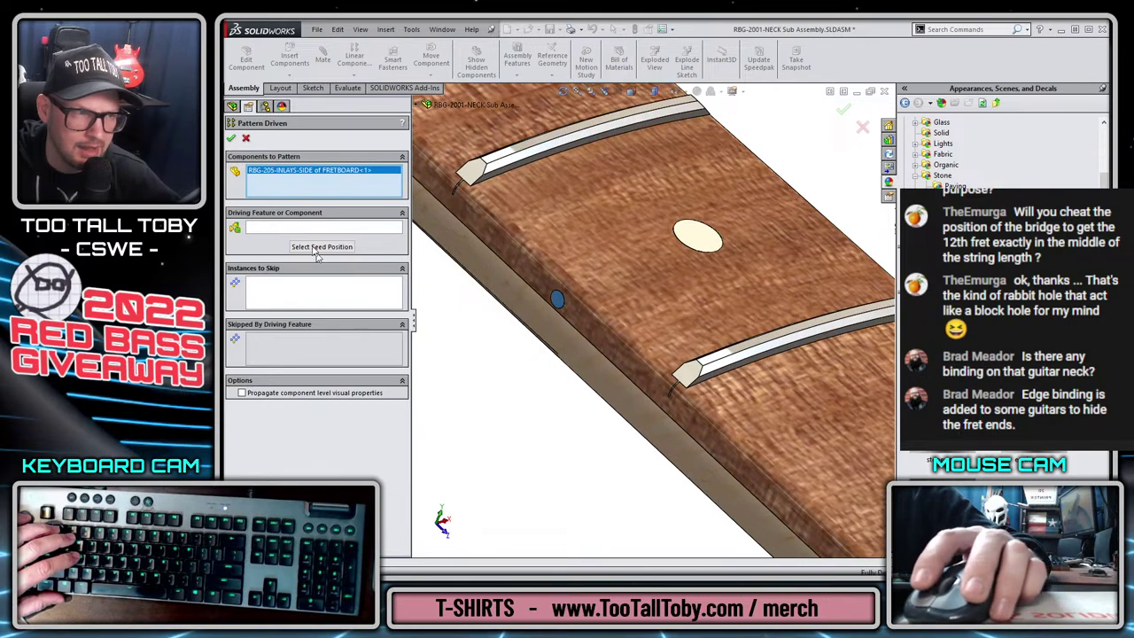
Use the SIDE FRET INLAYS sketch pattern as the driving feature and confirm the pattern.
{"action": "left_click", "coordinate": [294, 227]}
{"action": "scroll", "coordinate": [546, 347], "scroll_direction": "up", "scroll_amount": 3}
{"action": "scroll", "coordinate": [791, 438], "scroll_direction": "down", "scroll_amount": 5}
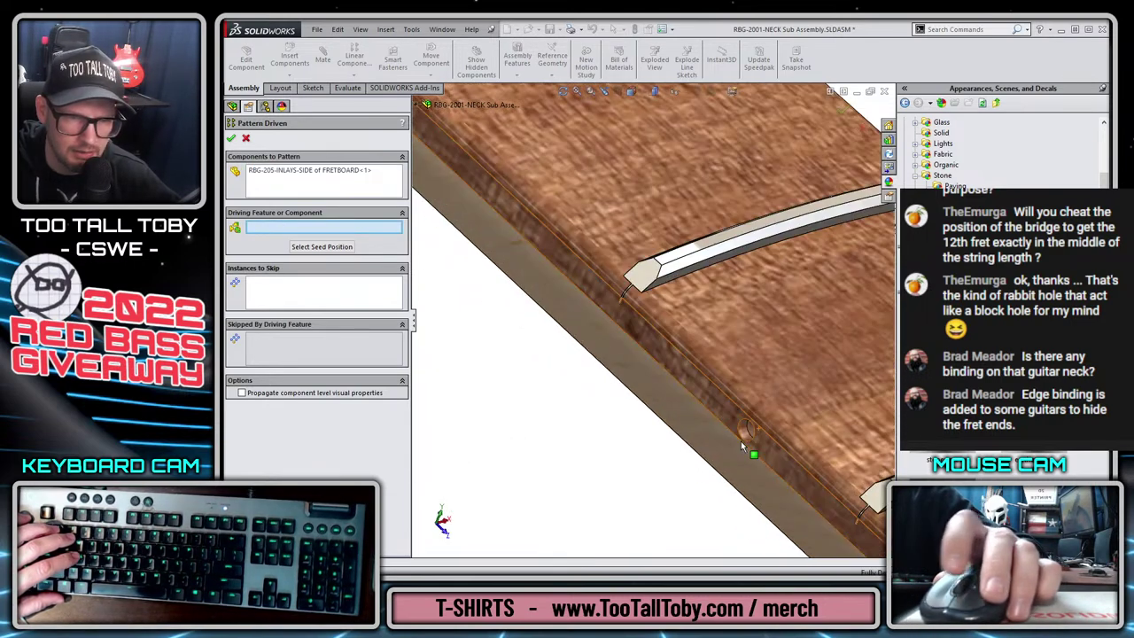
{"action": "left_click", "coordinate": [743, 436]}
{"action": "scroll", "coordinate": [727, 532], "scroll_direction": "up", "scroll_amount": 6}
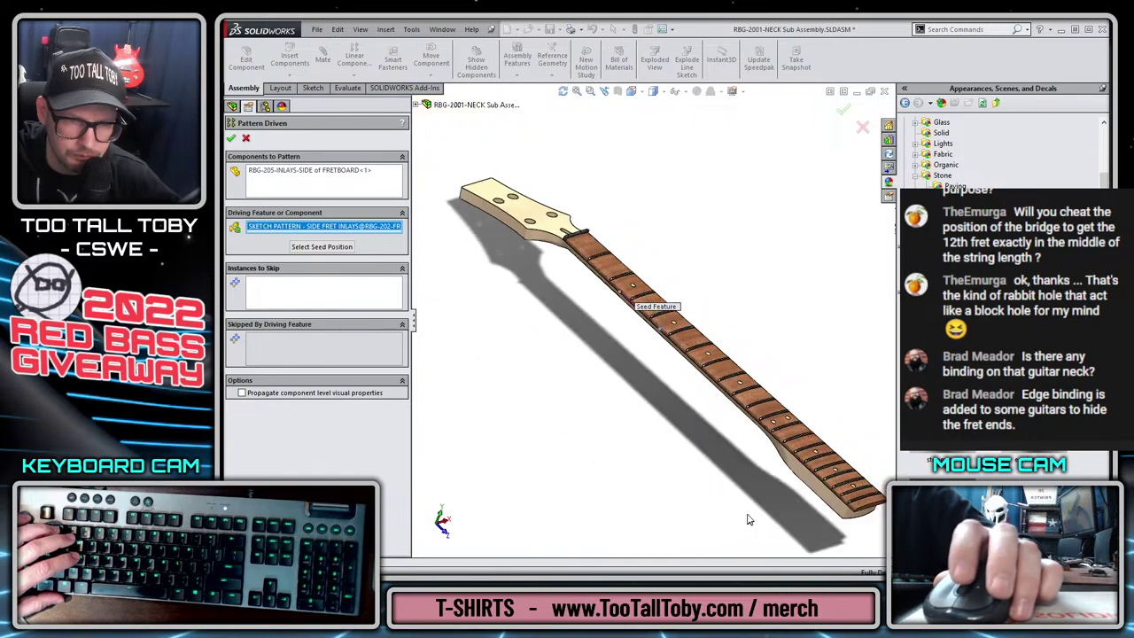
{"action": "scroll", "coordinate": [747, 521], "scroll_direction": "up", "scroll_amount": 2}
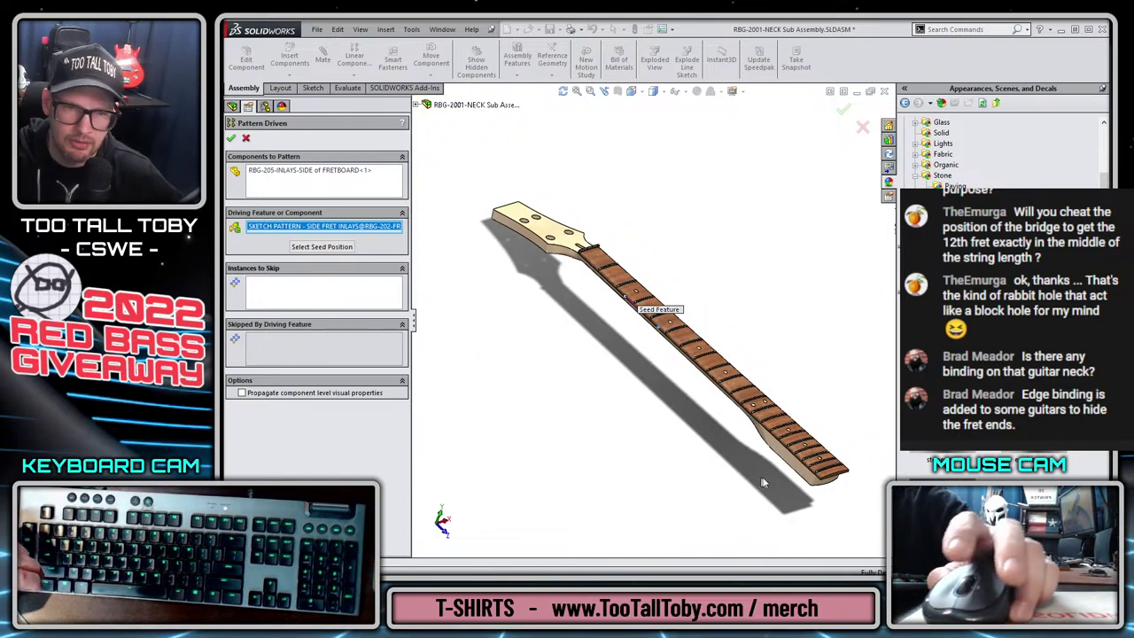
{"action": "scroll", "coordinate": [753, 468], "scroll_direction": "down", "scroll_amount": 10}
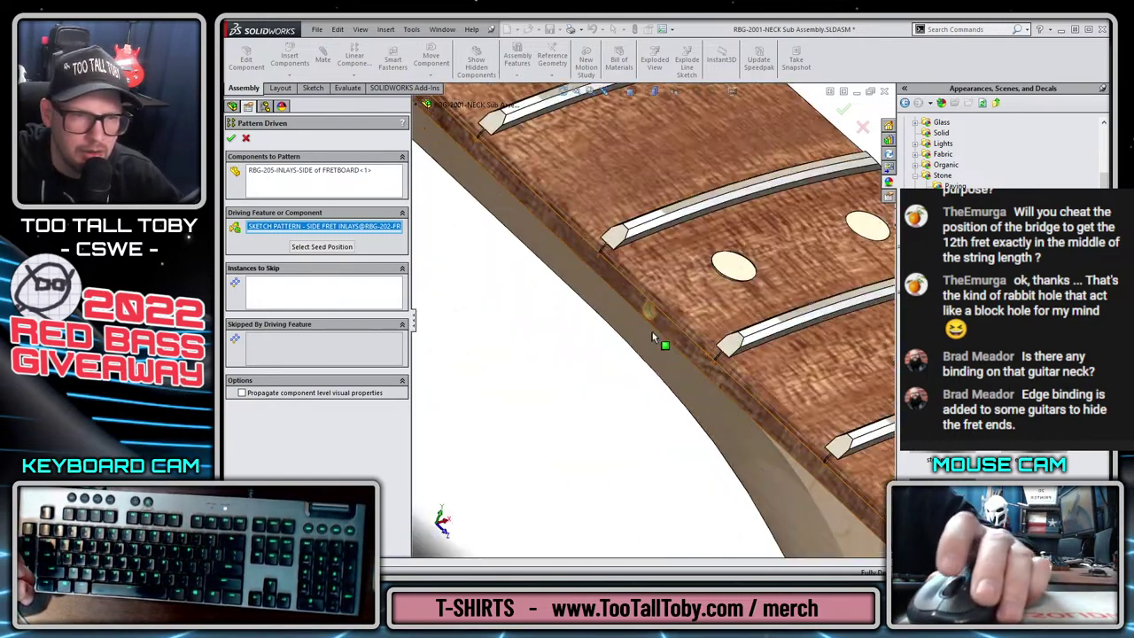
{"action": "scroll", "coordinate": [691, 355], "scroll_direction": "up", "scroll_amount": 3}
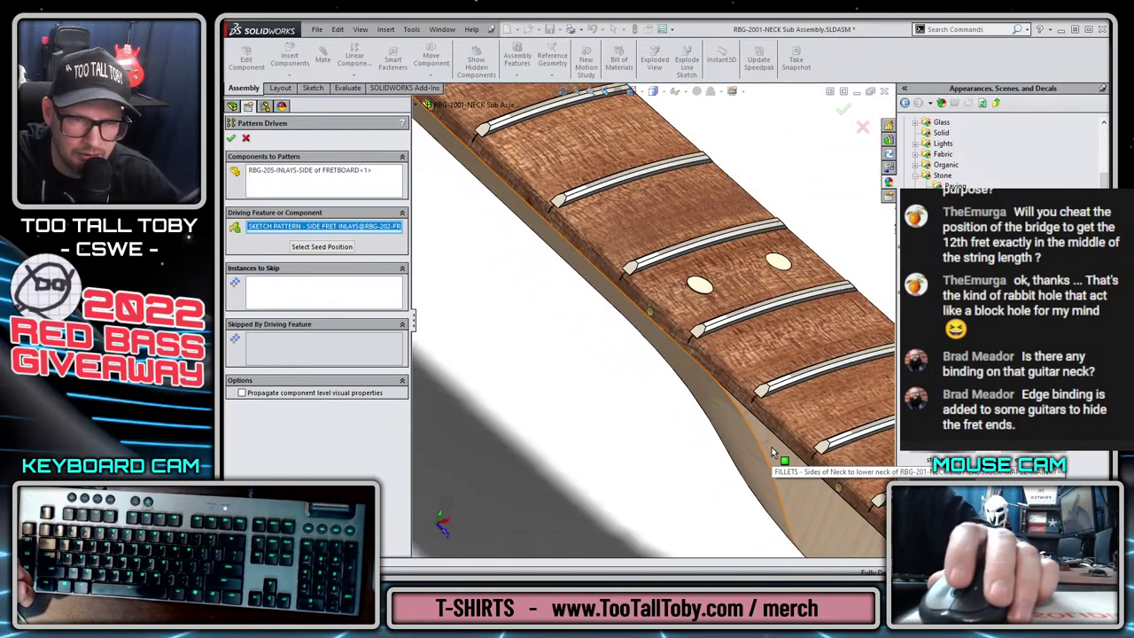
{"action": "scroll", "coordinate": [771, 447], "scroll_direction": "up", "scroll_amount": 3}
{"action": "scroll", "coordinate": [809, 471], "scroll_direction": "down", "scroll_amount": 3}
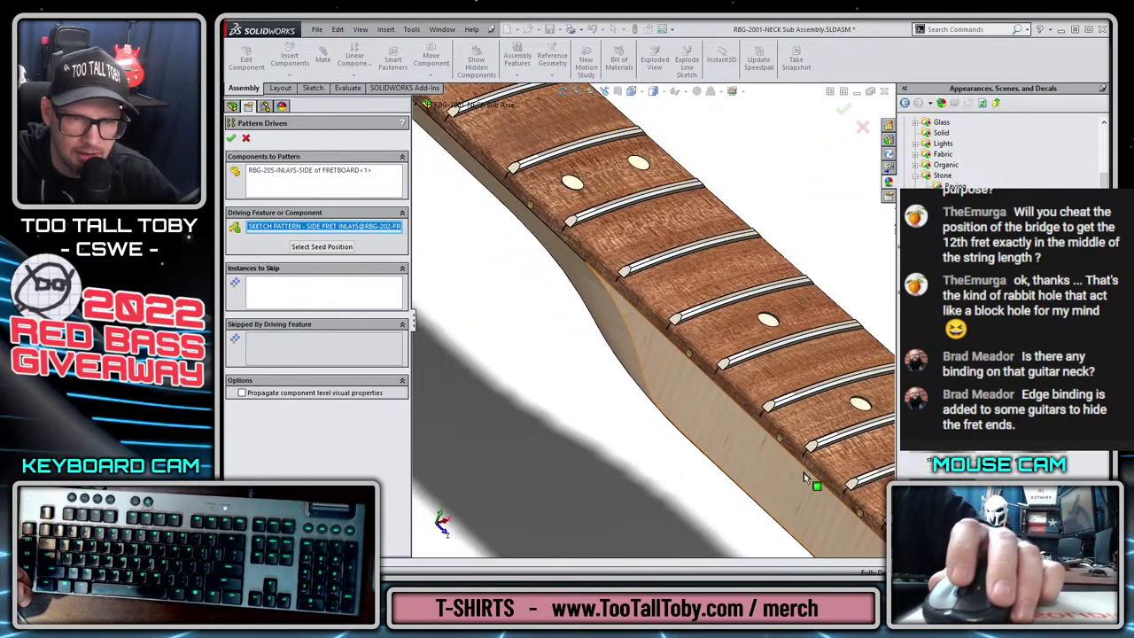
{"action": "middle_click_drag", "start_coordinate": [804, 472], "coordinate": [802, 501]}
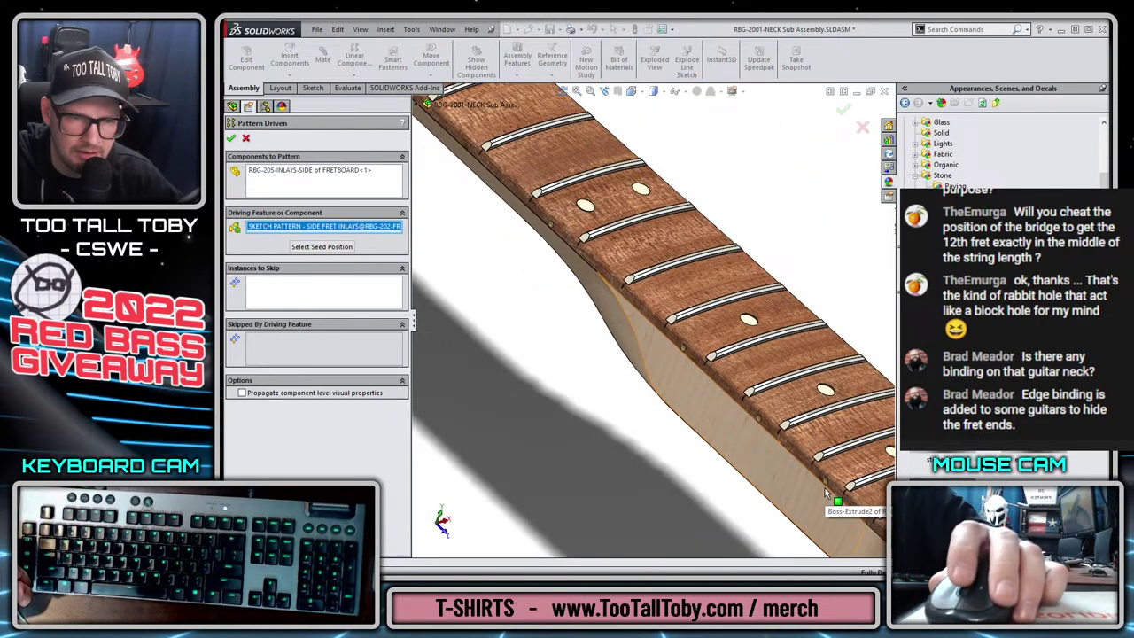
{"action": "left_click", "coordinate": [862, 126]}
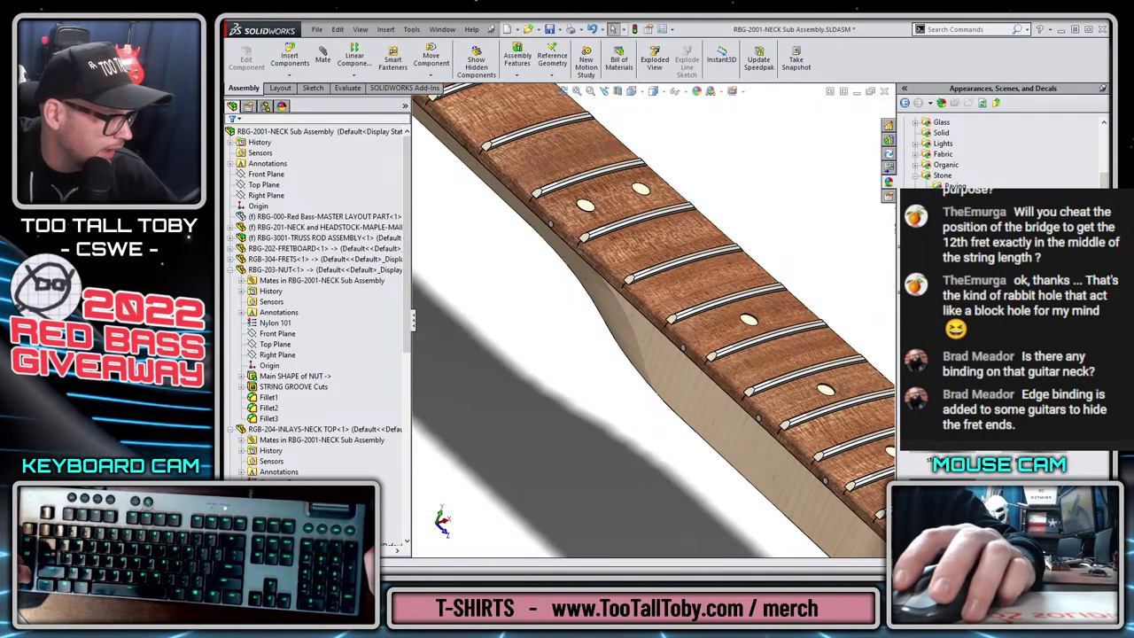
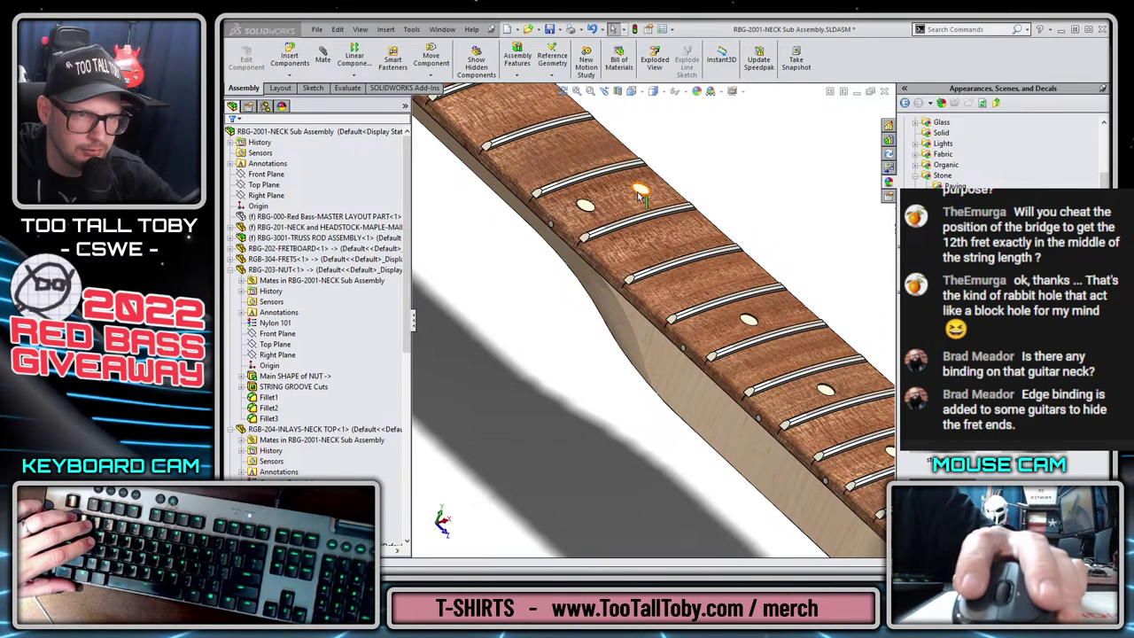
Open the RBG-202-FRETBOARD part from the neck assembly and select POINT SKETCH for PATTERN.
{"action": "left_click", "coordinate": [554, 231]}
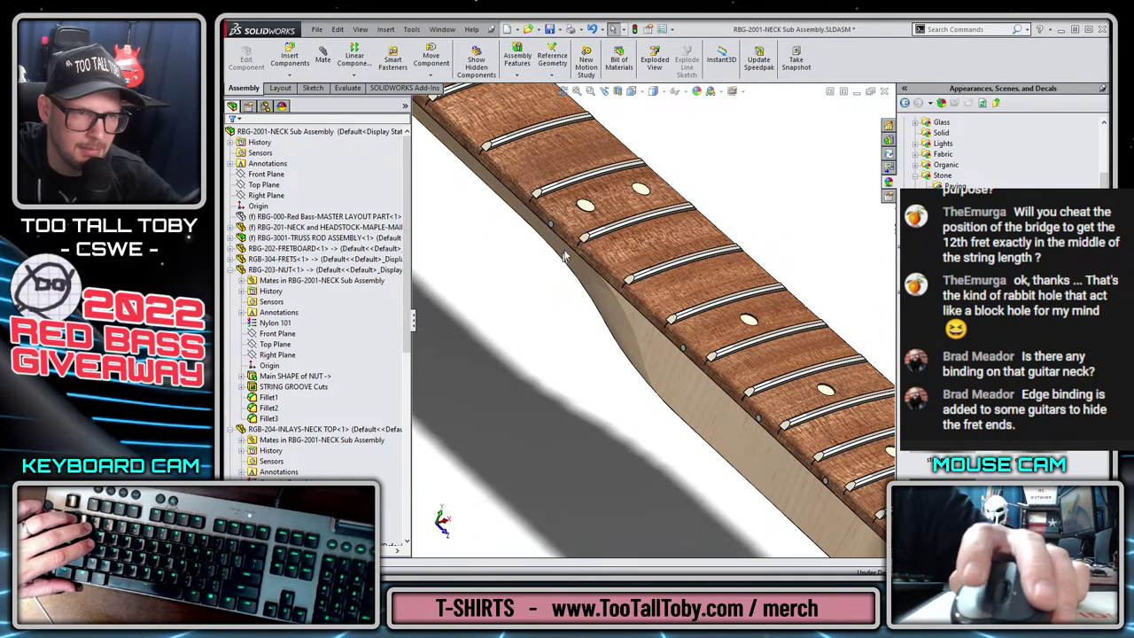
{"action": "left_click", "coordinate": [580, 226]}
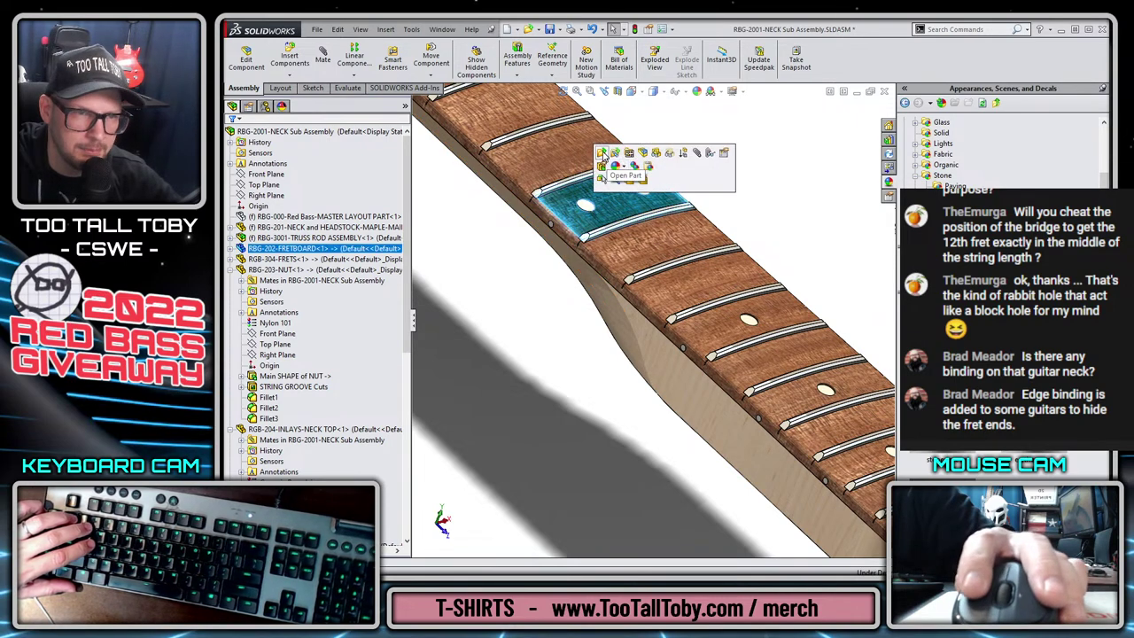
{"action": "left_click", "coordinate": [623, 154]}
{"action": "scroll", "coordinate": [589, 346], "scroll_direction": "down", "scroll_amount": 10}
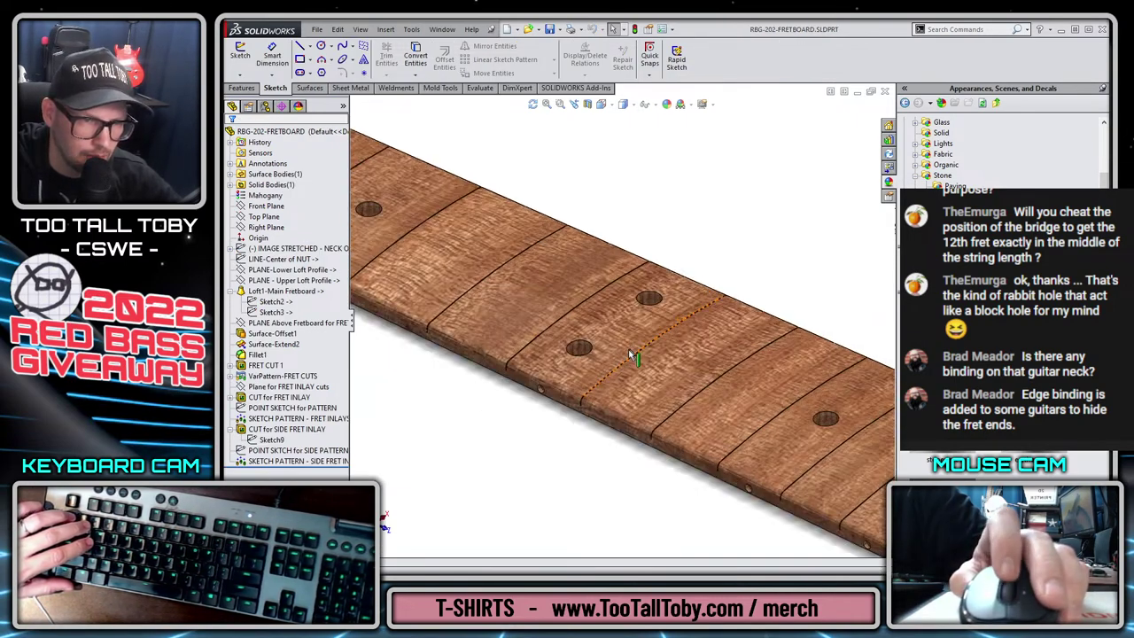
{"action": "left_click", "coordinate": [514, 348]}
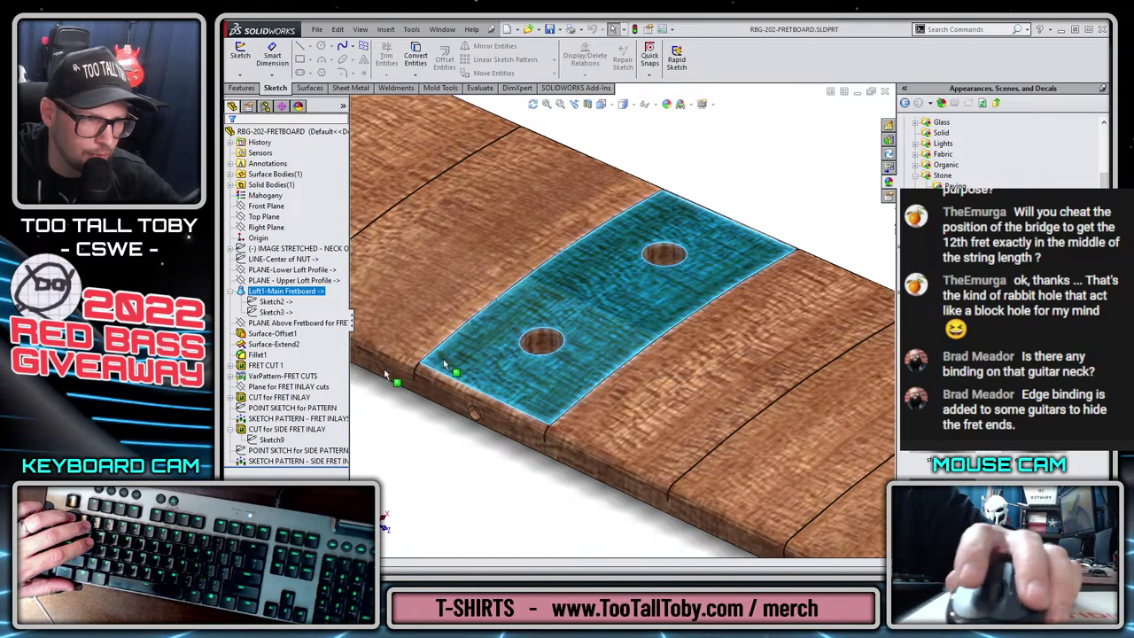
{"action": "left_click", "coordinate": [266, 408]}
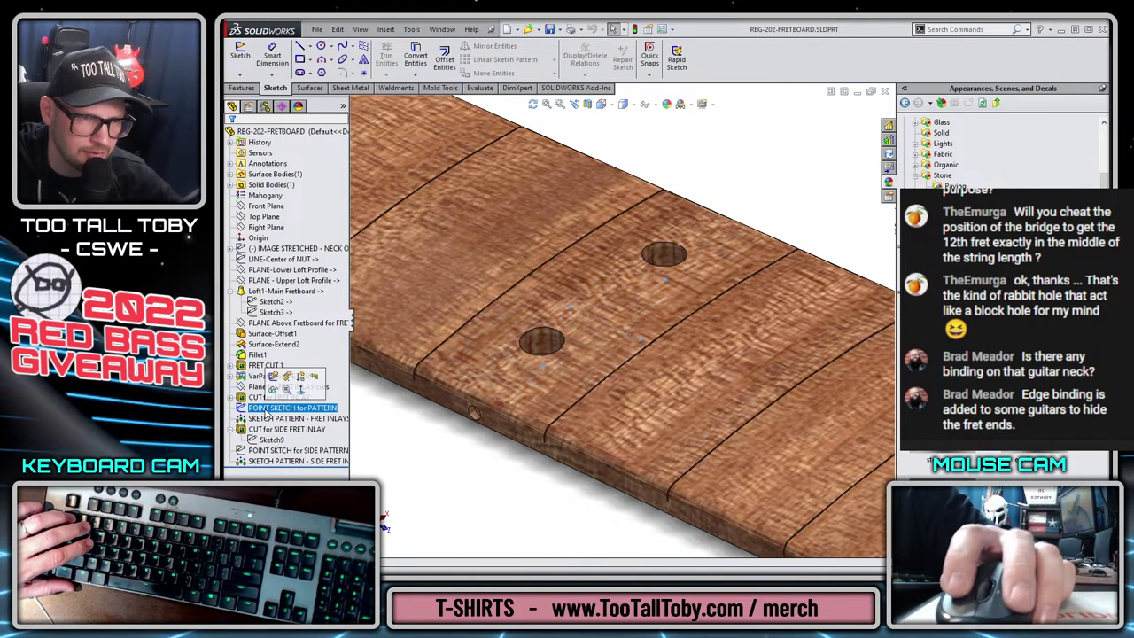
Edit POINT SKETCH for PATTERN and make two inlay points horizontal.
{"action": "left_click", "coordinate": [274, 386]}
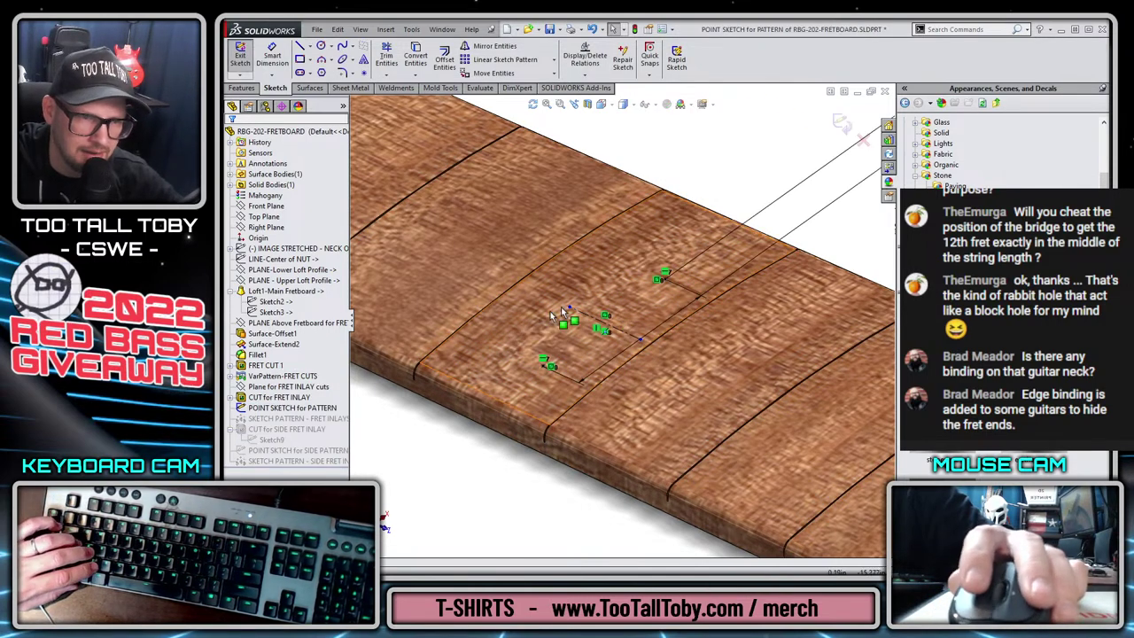
{"action": "scroll", "coordinate": [577, 336], "scroll_direction": "down", "scroll_amount": 1}
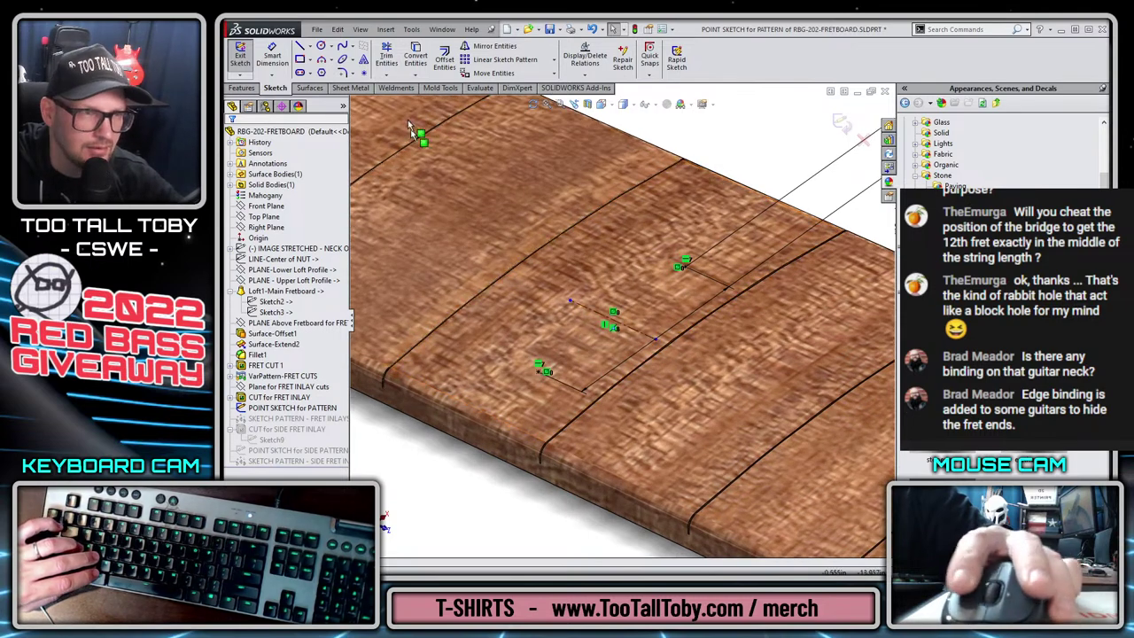
{"action": "left_click", "coordinate": [612, 319]}
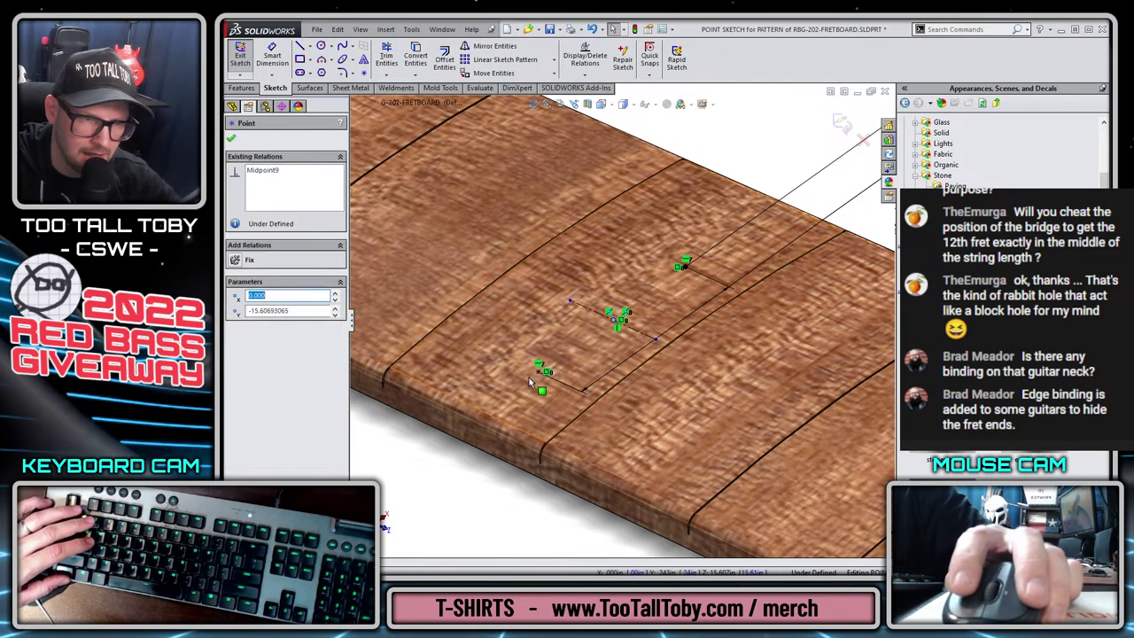
{"action": "left_click", "coordinate": [536, 373], "text": "ctrl"}
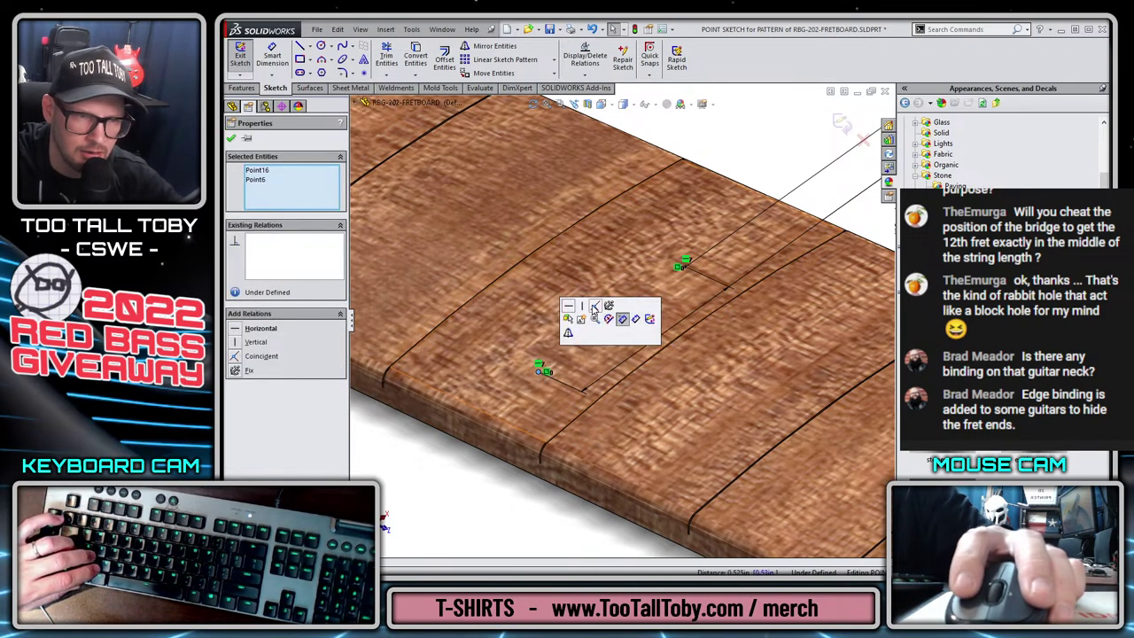
{"action": "left_click", "coordinate": [620, 324]}
{"action": "key", "text": "ctrl+z"}
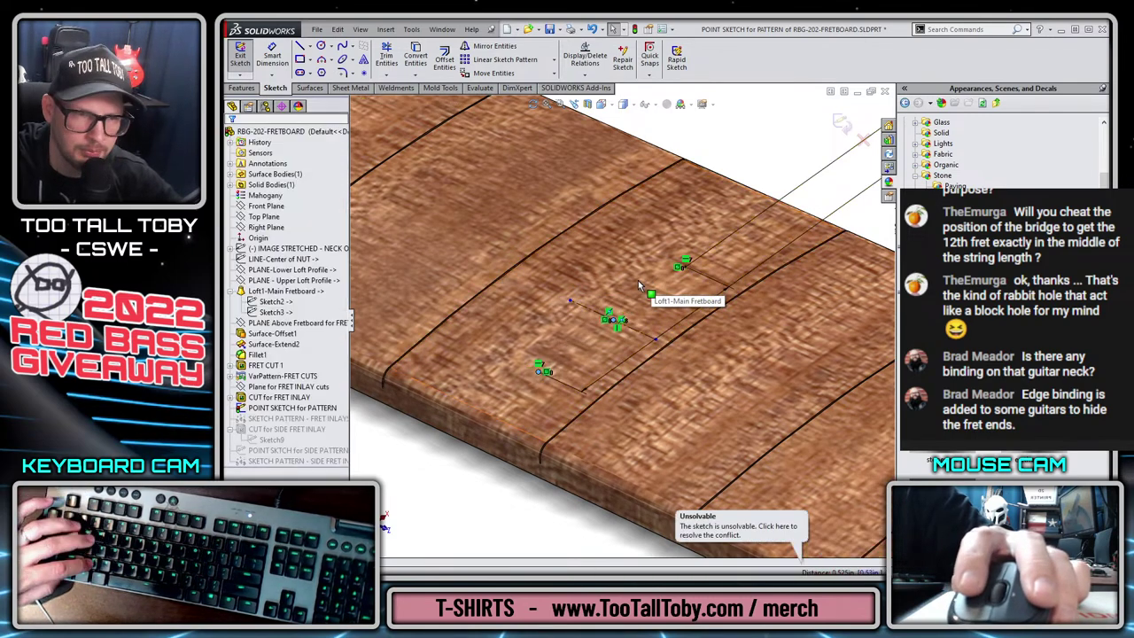
{"action": "left_click", "coordinate": [570, 306]}
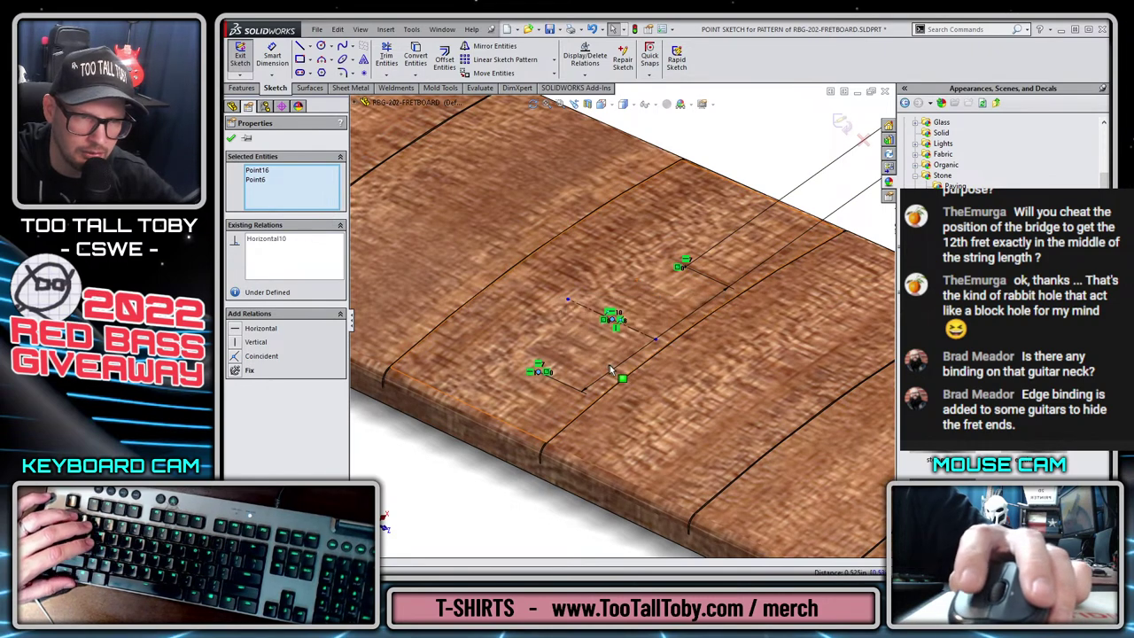
Dimension the two inlay points 0.31in apart and exit the sketch.
{"action": "key", "text": "s"}
{"action": "left_click", "coordinate": [667, 268]}
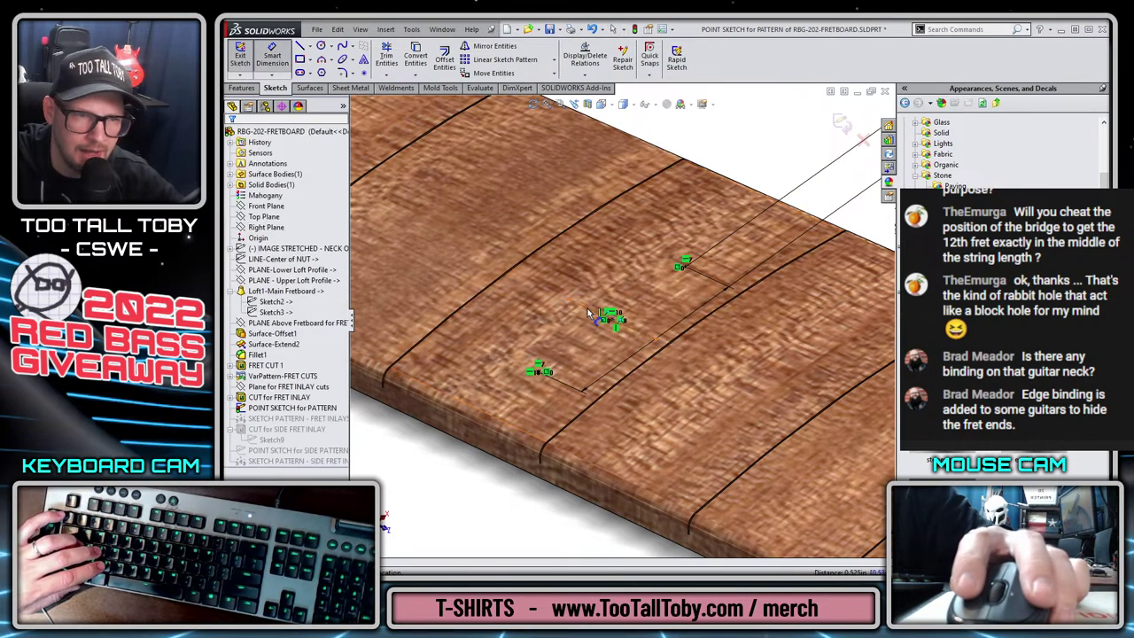
{"action": "left_click", "coordinate": [587, 309]}
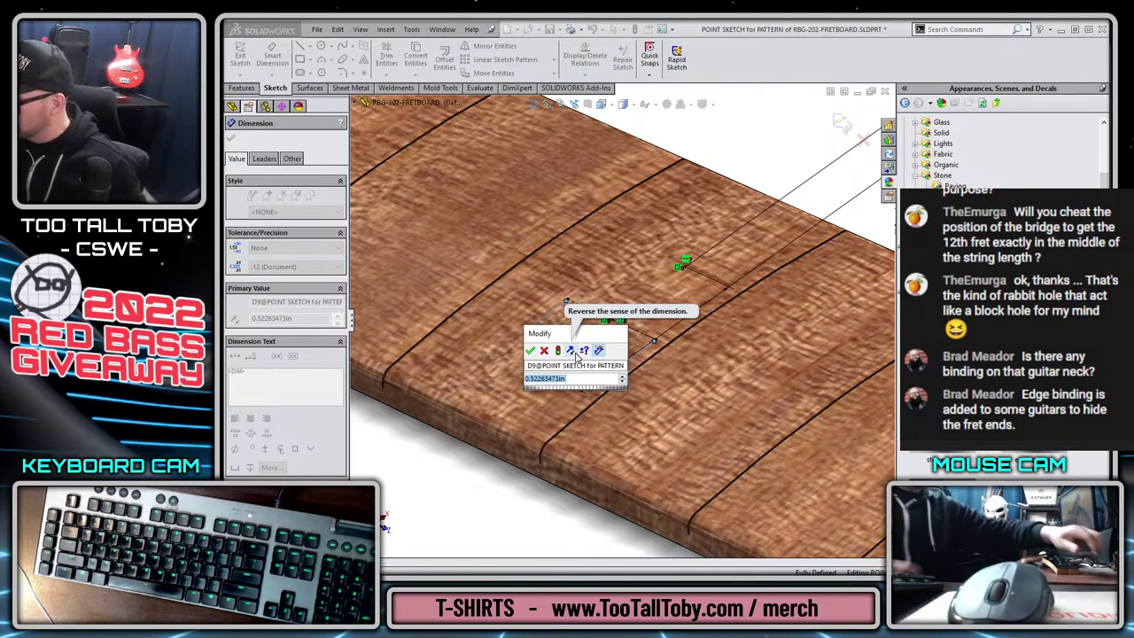
{"action": "type", "text": ".31"}
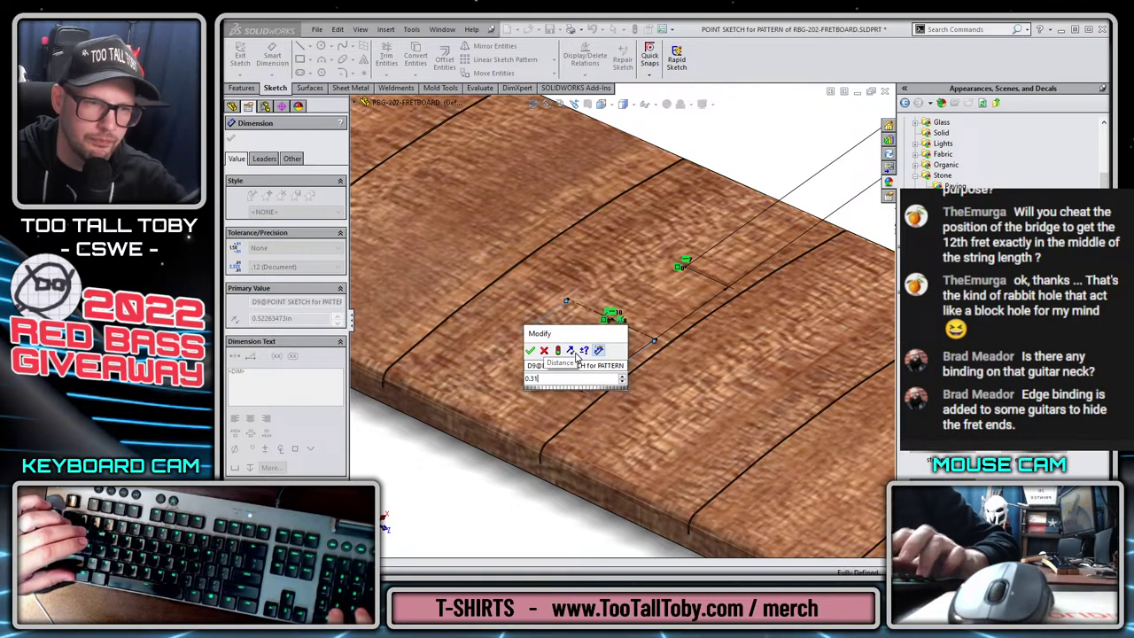
{"action": "key", "text": "Return"}
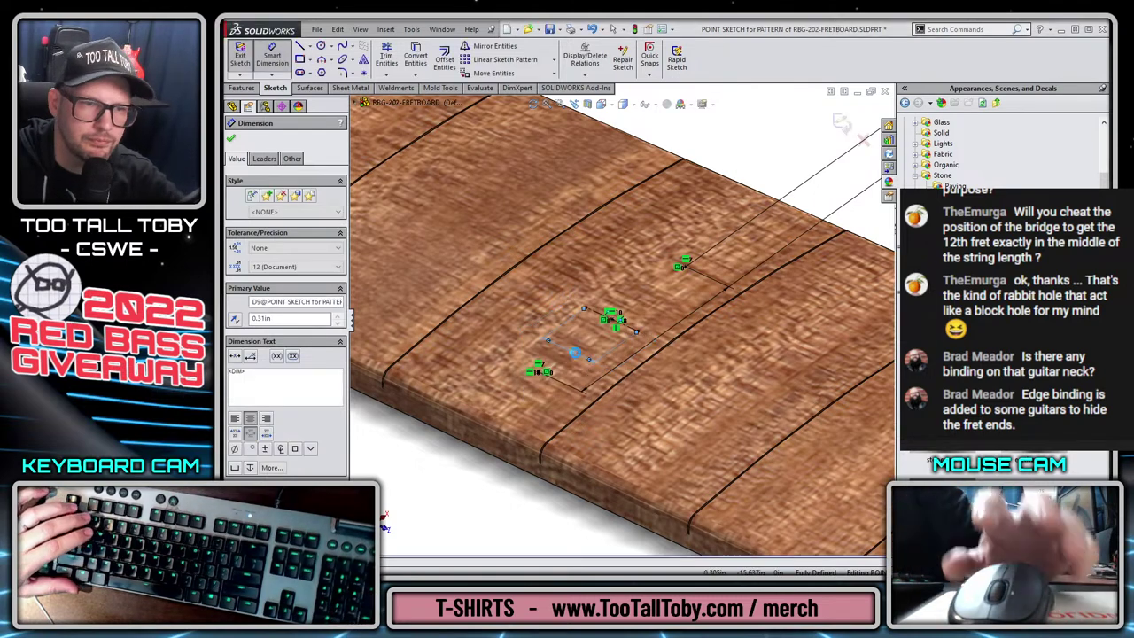
{"action": "left_click", "coordinate": [845, 126]}
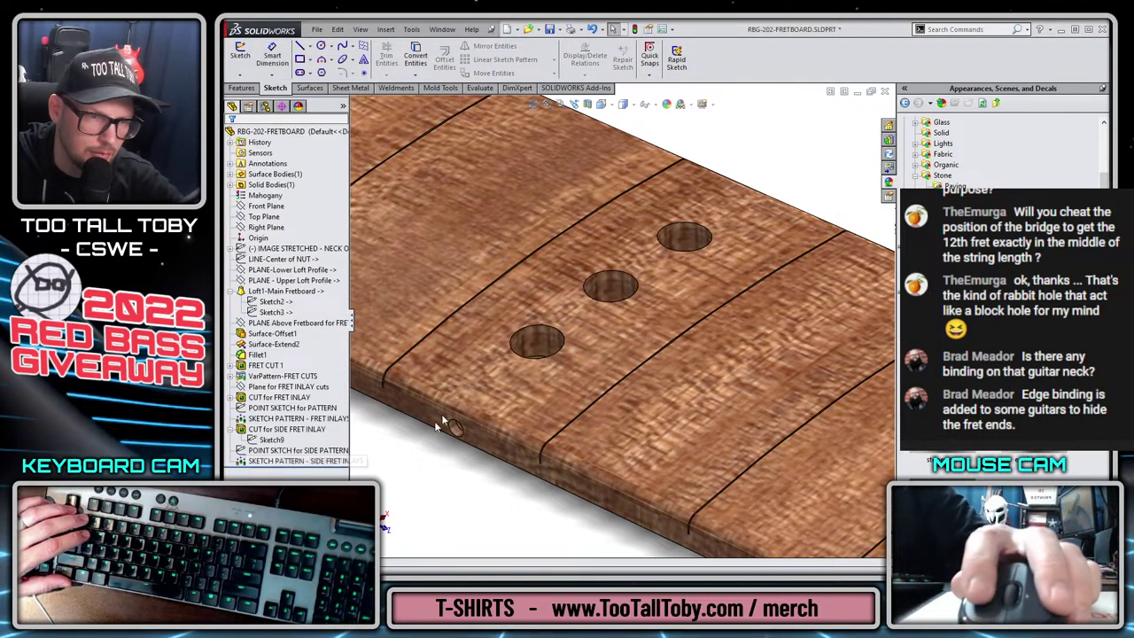
Show the inlay point sketch and inspect the fret inlay sketch pattern settings without changes.
{"action": "left_click", "coordinate": [285, 430]}
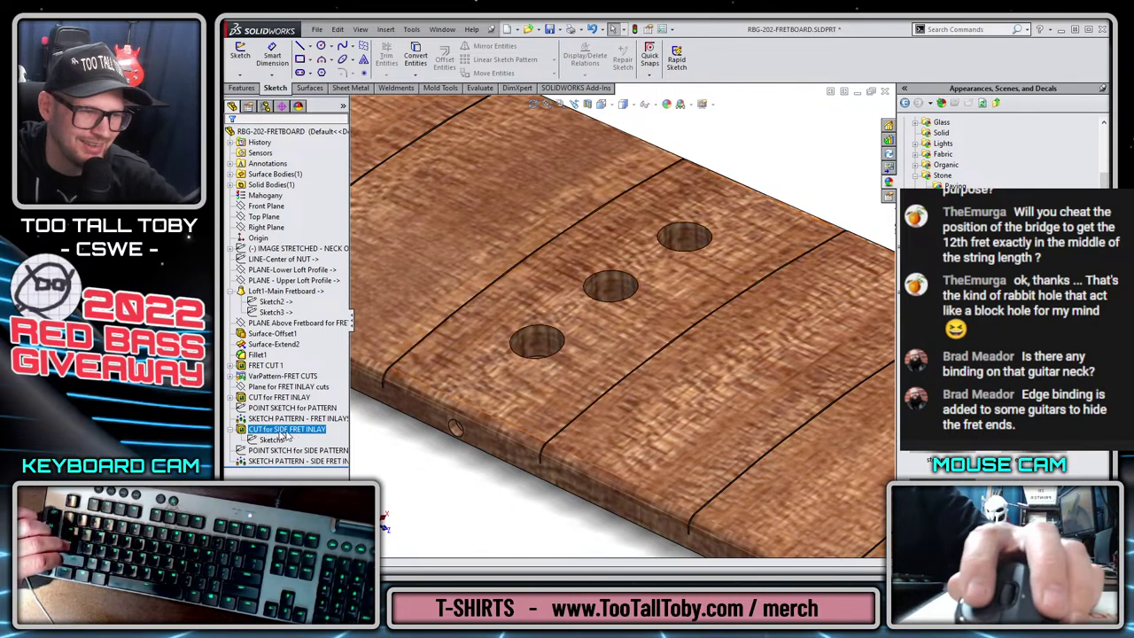
{"action": "left_click", "coordinate": [274, 408]}
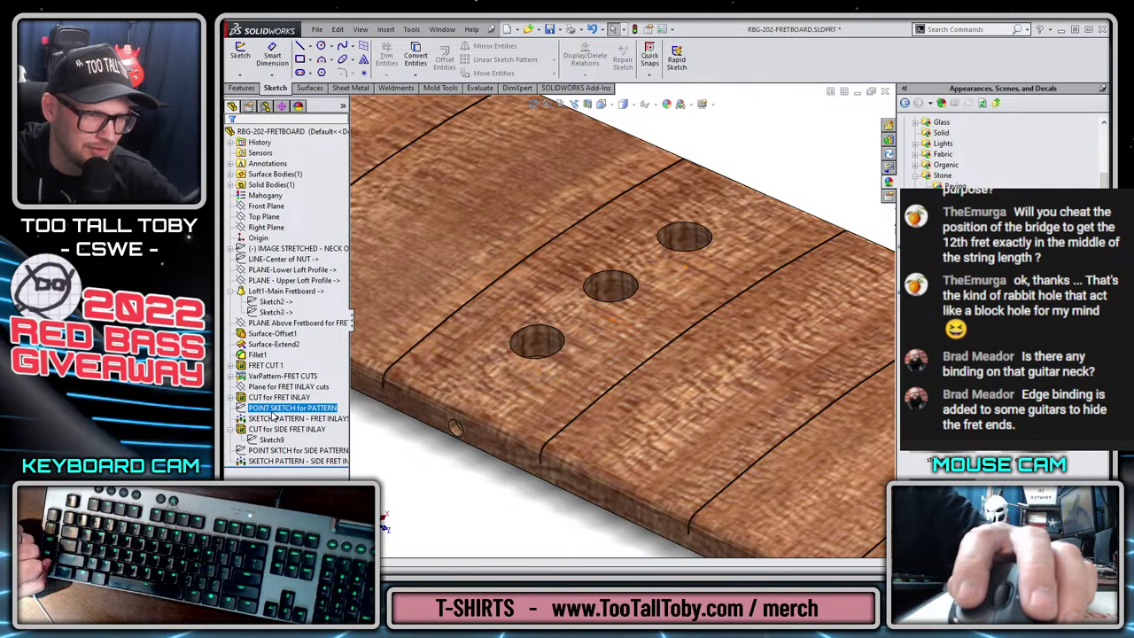
{"action": "left_click", "coordinate": [273, 409]}
{"action": "left_click", "coordinate": [274, 418]}
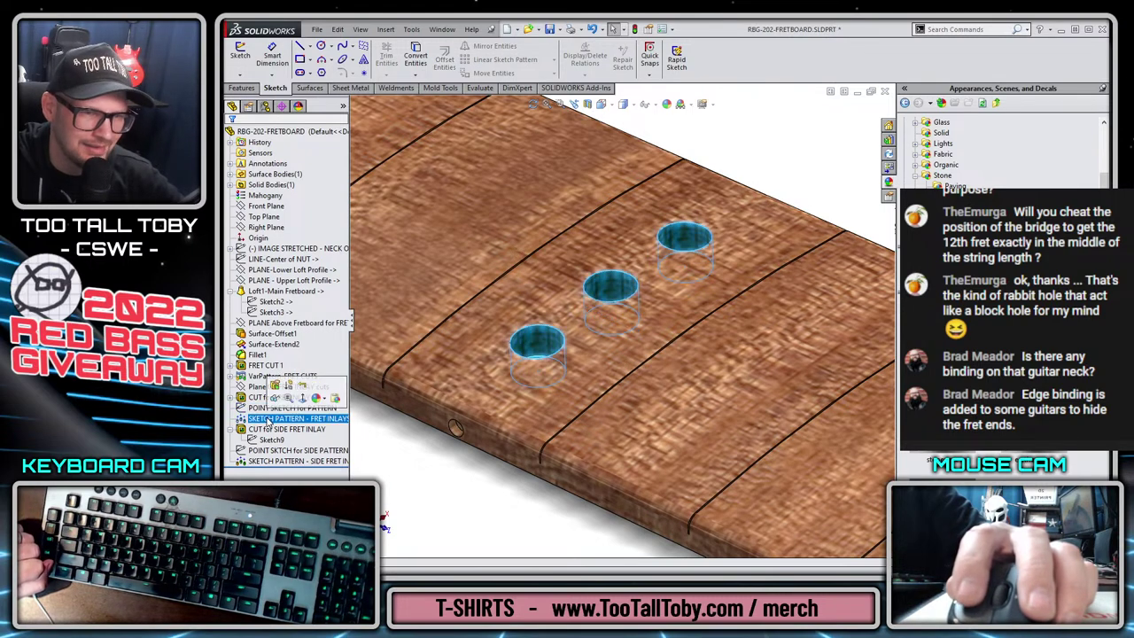
{"action": "left_click", "coordinate": [274, 387]}
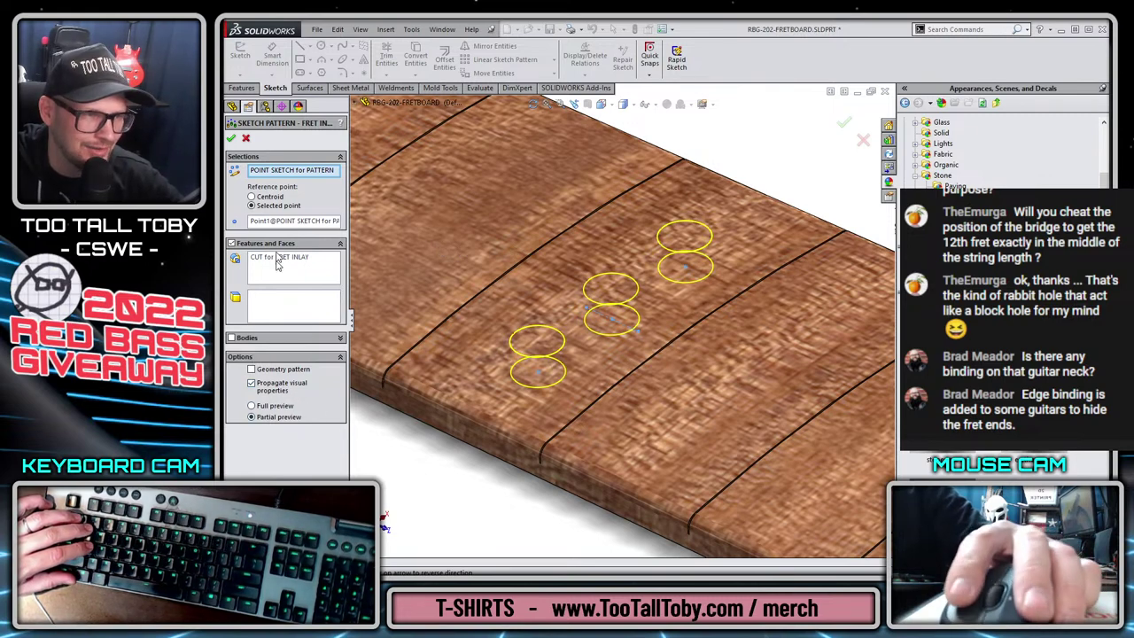
{"action": "key", "text": "Escape"}
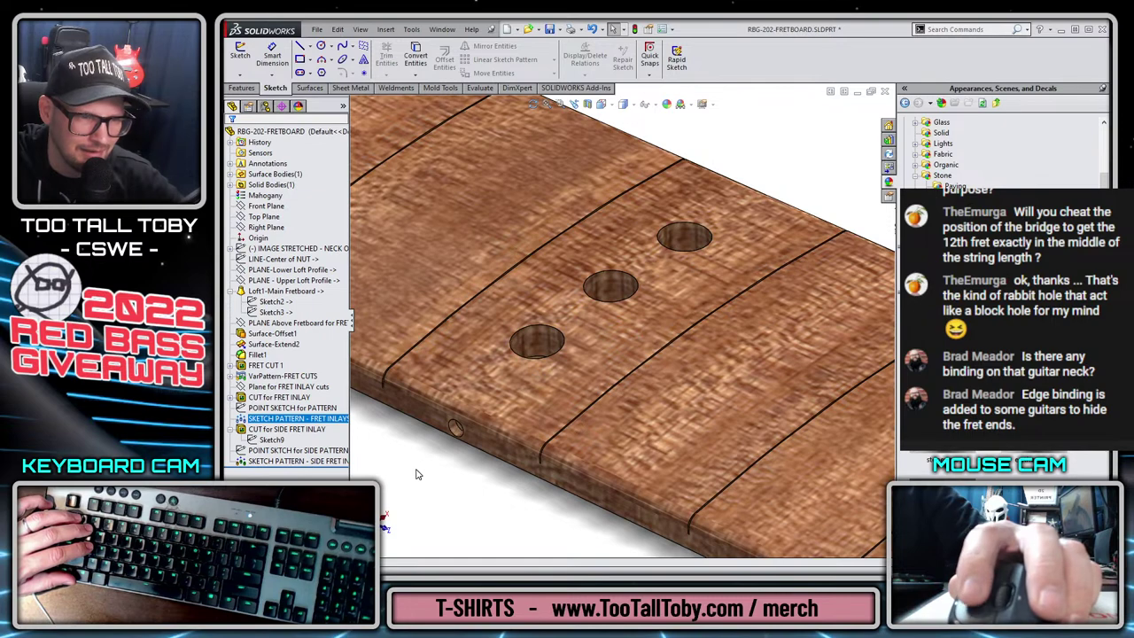
Add a construction line between inlay sketch points and rebuild the part.
{"action": "right_click", "coordinate": [282, 408]}
{"action": "left_click", "coordinate": [275, 390]}
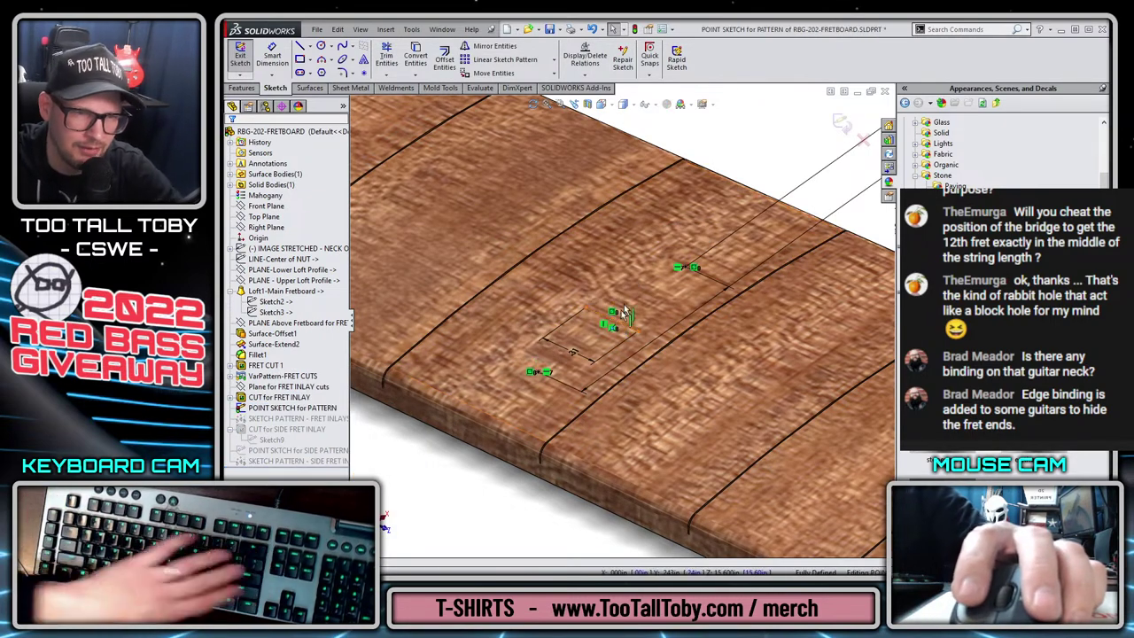
{"action": "key", "text": "s"}
{"action": "left_click", "coordinate": [664, 343]}
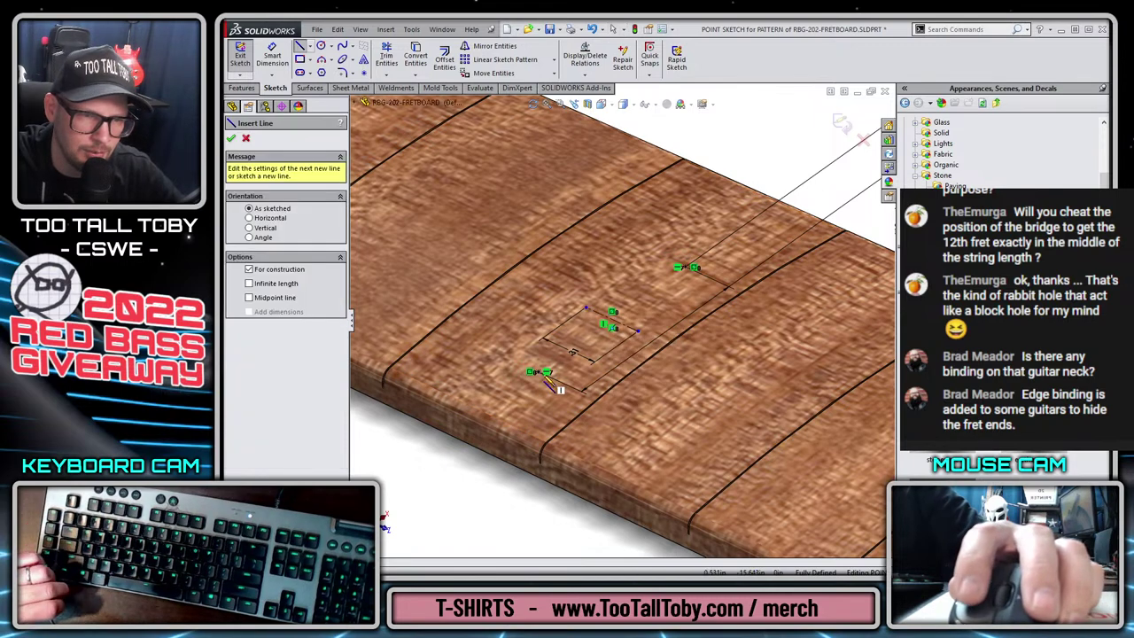
{"action": "left_click", "coordinate": [543, 371]}
{"action": "left_click", "coordinate": [607, 322]}
{"action": "key", "text": "Escape"}
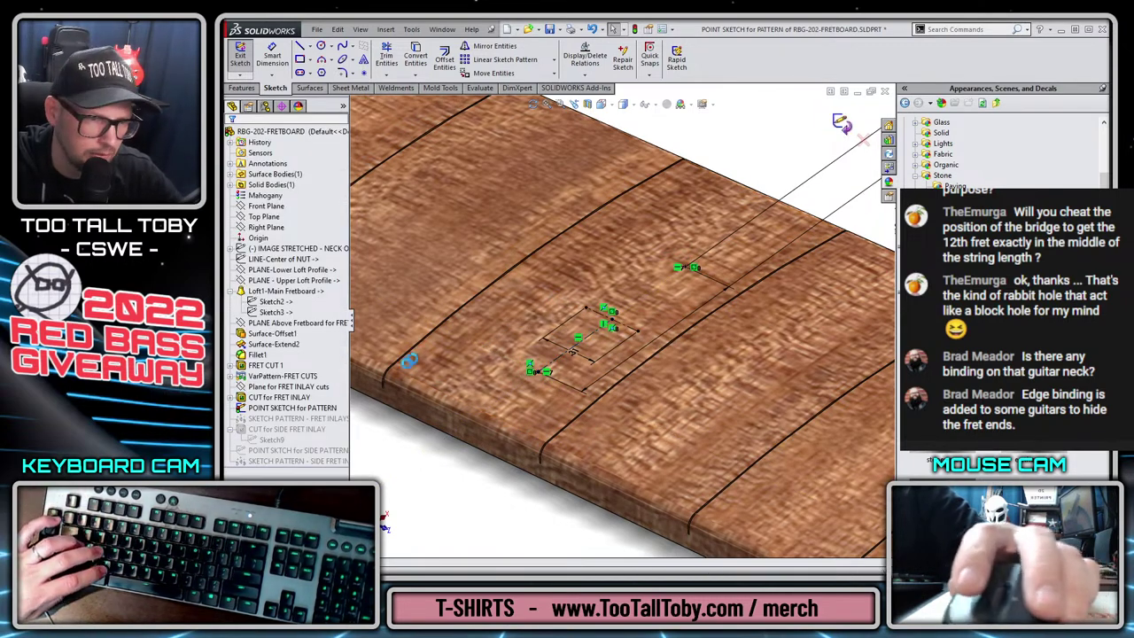
{"action": "key", "text": "ctrl+b"}
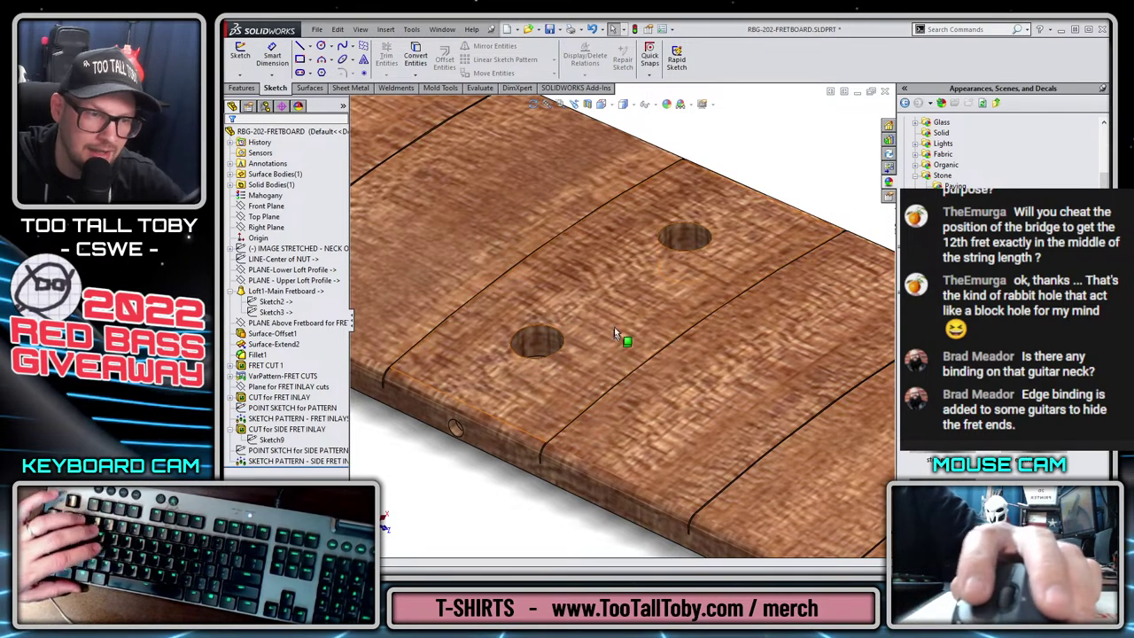
Edit the side-pattern point sketch, viewed normal to its sketch plane.
{"action": "right_click", "coordinate": [274, 450]}
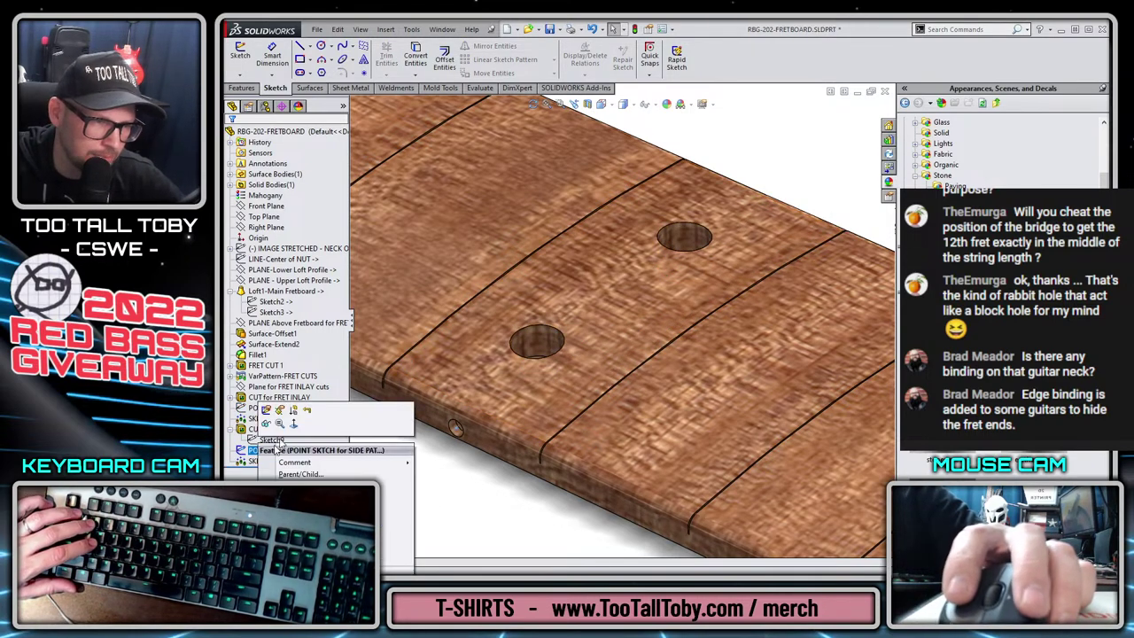
{"action": "left_click", "coordinate": [266, 411]}
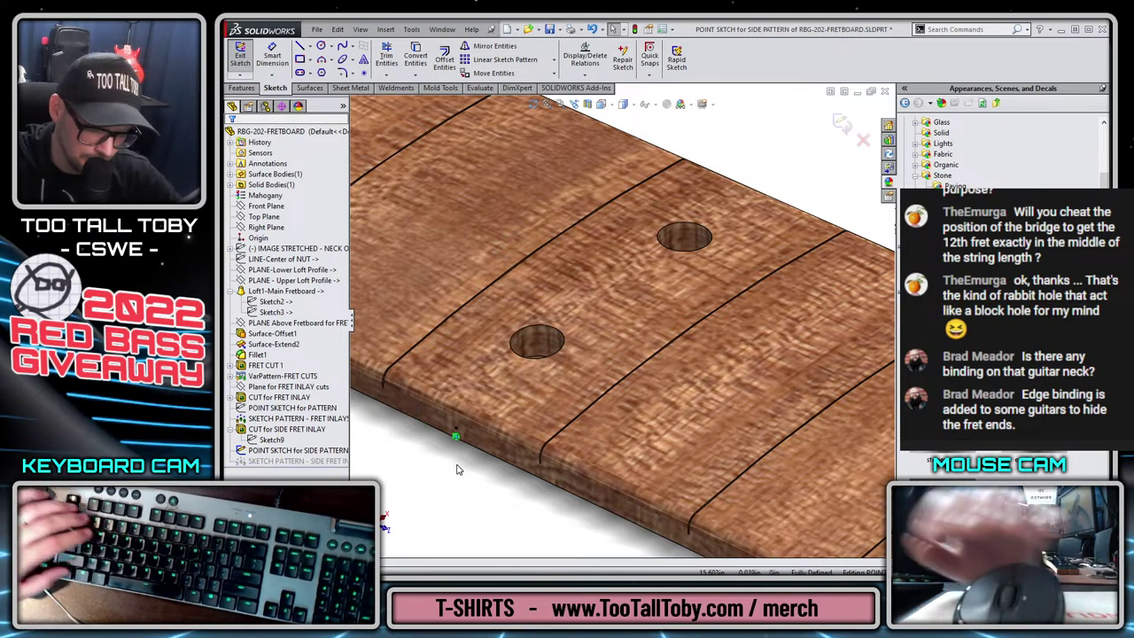
{"action": "key", "text": "ctrl+8"}
{"action": "scroll", "coordinate": [789, 347], "scroll_direction": "down", "scroll_amount": 5}
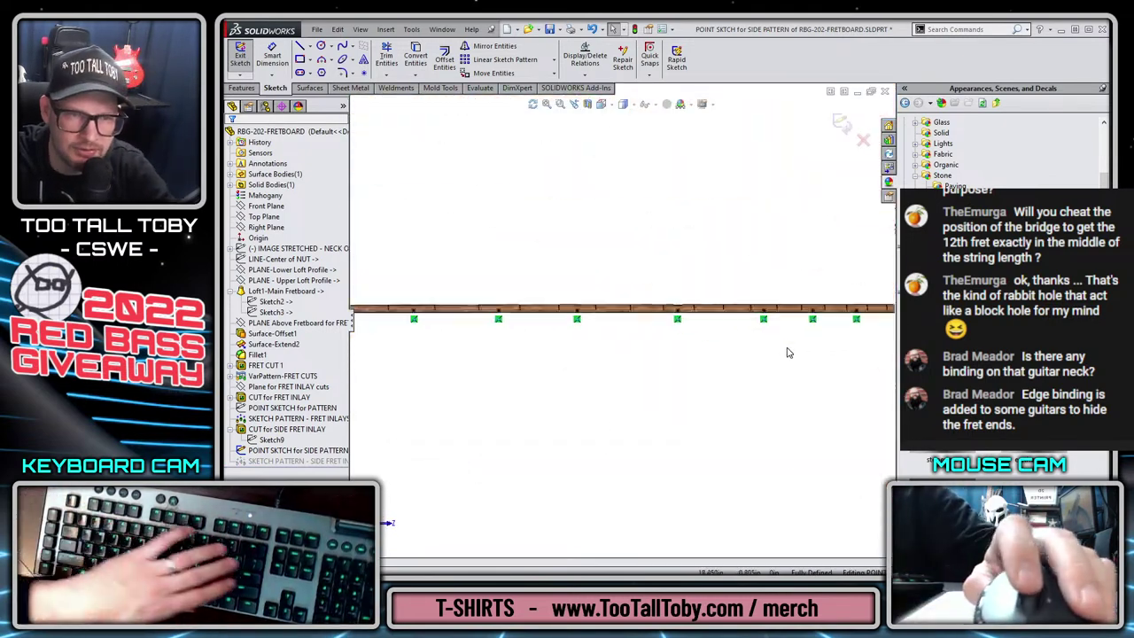
{"action": "scroll", "coordinate": [780, 331], "scroll_direction": "down", "scroll_amount": 2}
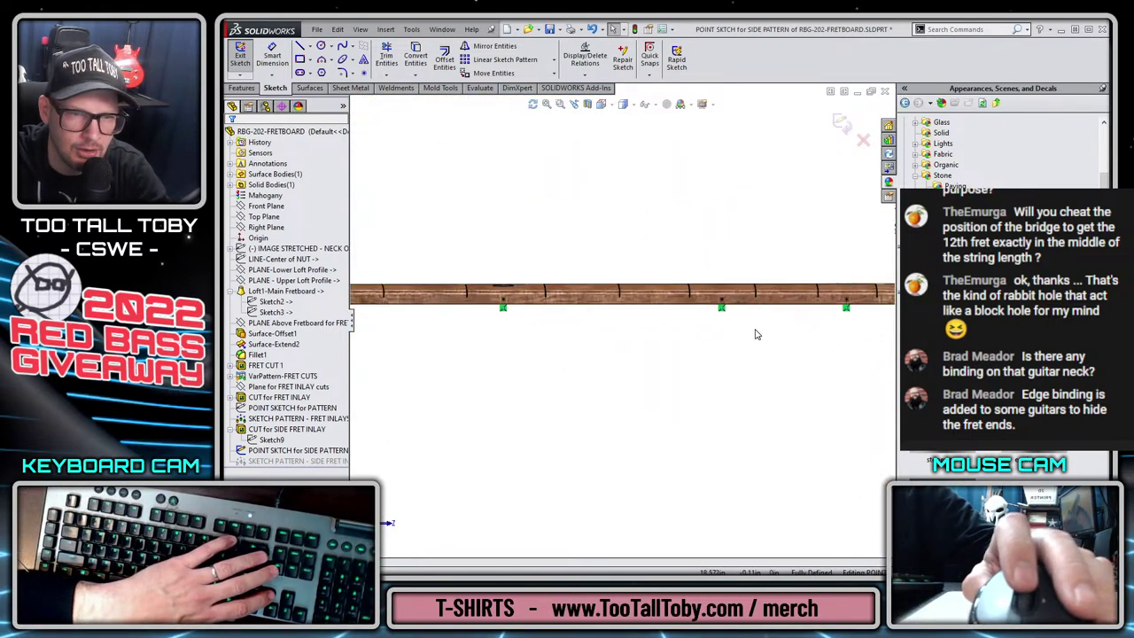
{"action": "scroll", "coordinate": [756, 334], "scroll_direction": "down", "scroll_amount": 2}
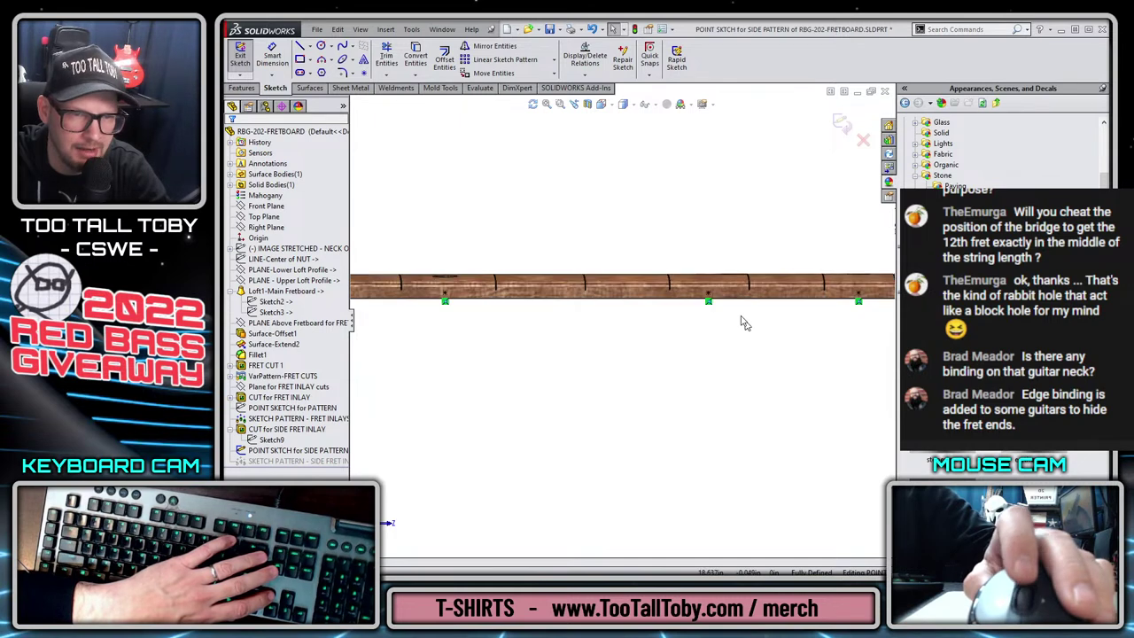
{"action": "left_click", "coordinate": [272, 408]}
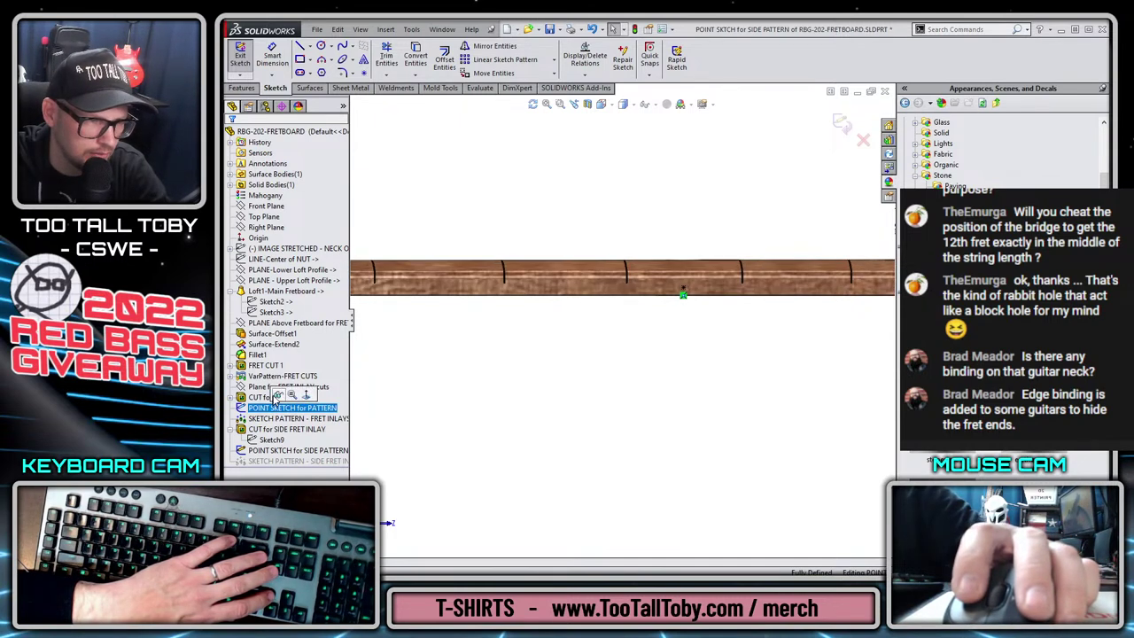
{"action": "key", "text": "Escape"}
{"action": "scroll", "coordinate": [743, 367], "scroll_direction": "up", "scroll_amount": 2}
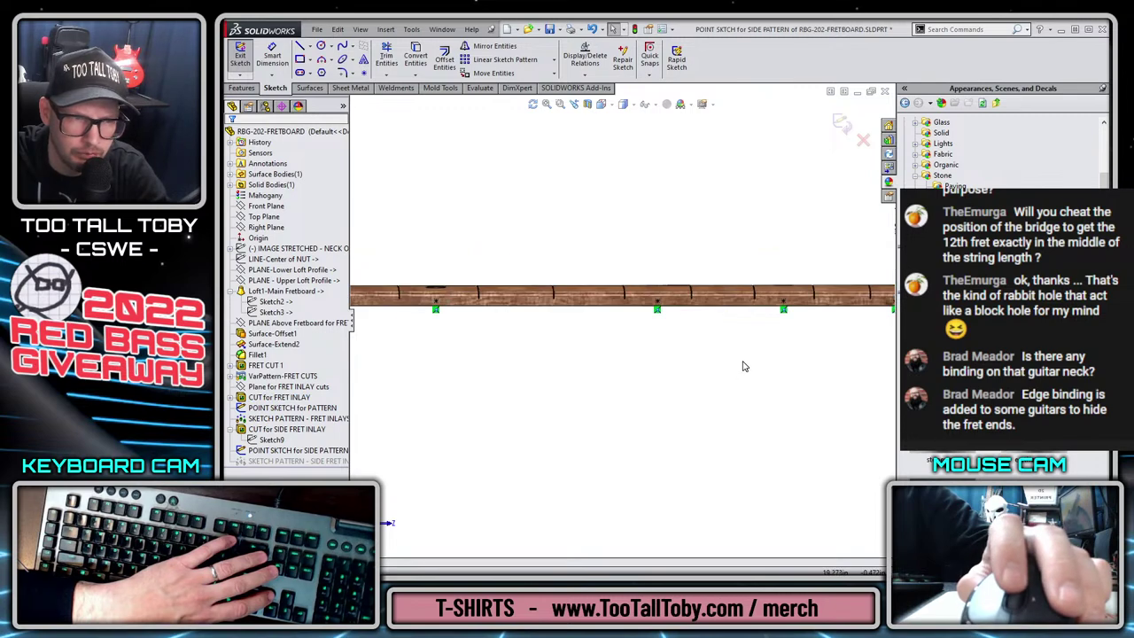
{"action": "scroll", "coordinate": [550, 332], "scroll_direction": "down", "scroll_amount": 4}
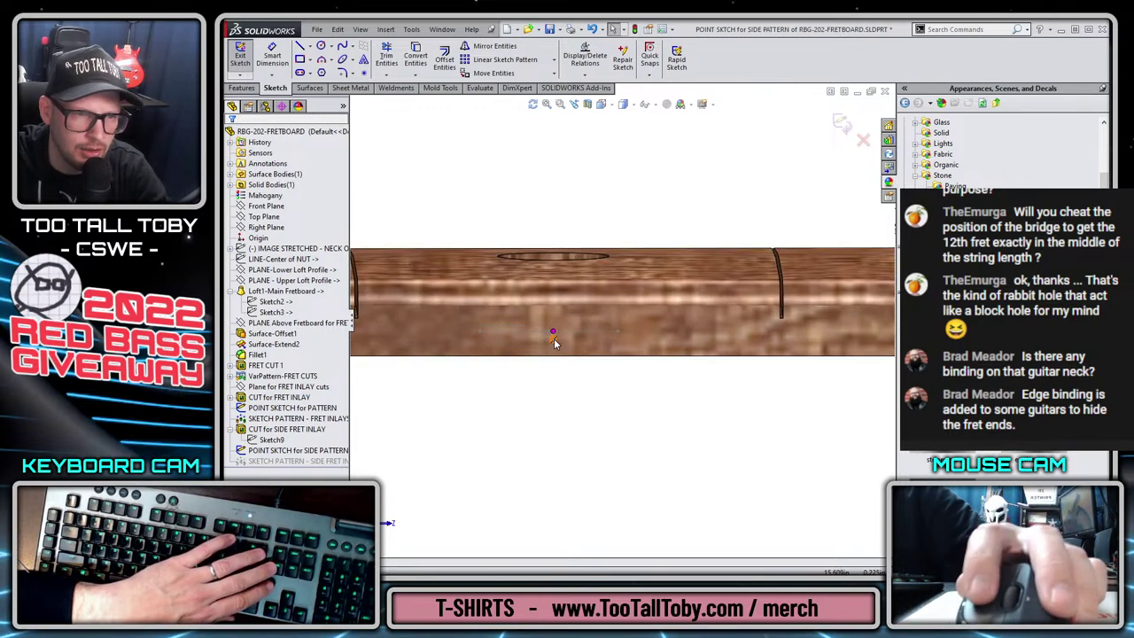
Add a new point along the fretboard side and exit the sketch.
{"action": "left_click", "coordinate": [480, 336]}
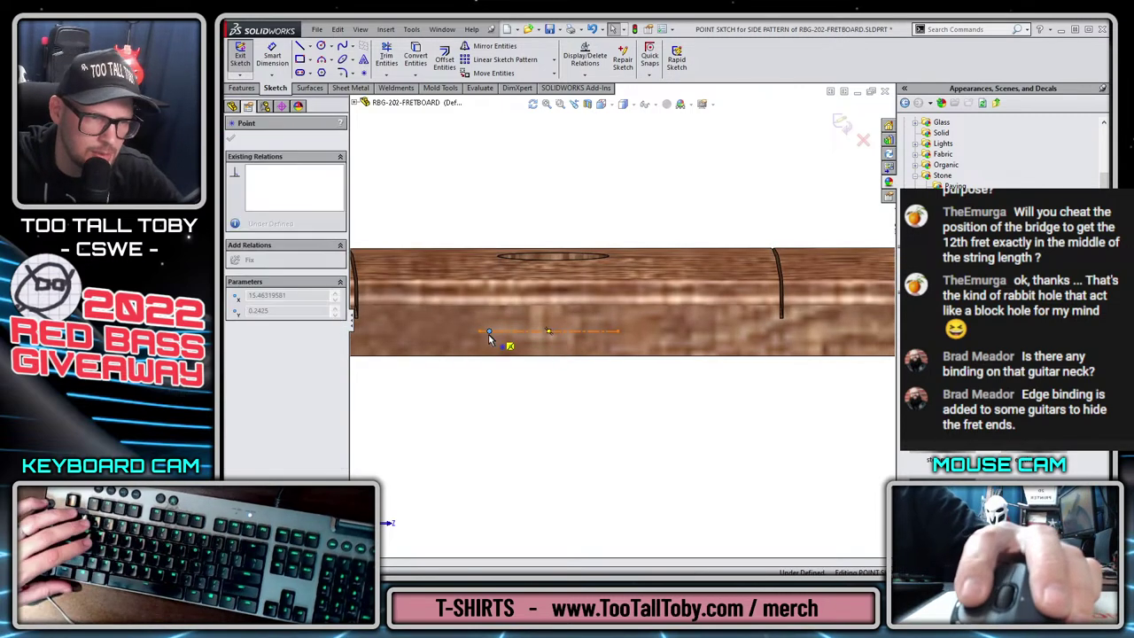
{"action": "left_click", "coordinate": [363, 73]}
{"action": "left_click", "coordinate": [619, 336]}
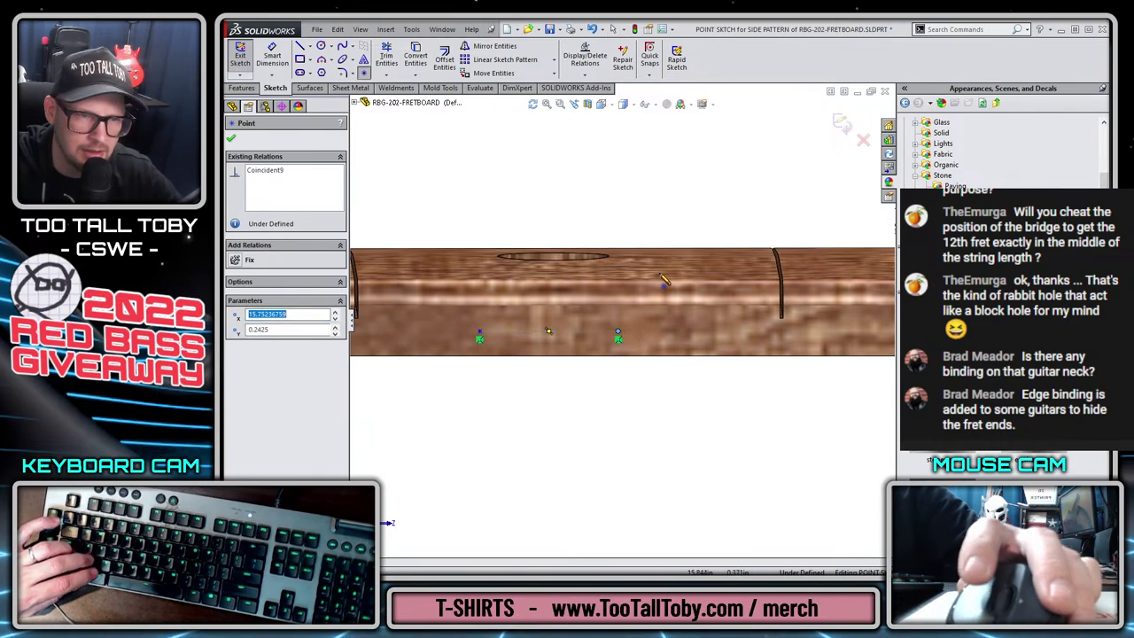
{"action": "scroll", "coordinate": [660, 266], "scroll_direction": "up", "scroll_amount": 2}
{"action": "left_click", "coordinate": [842, 124]}
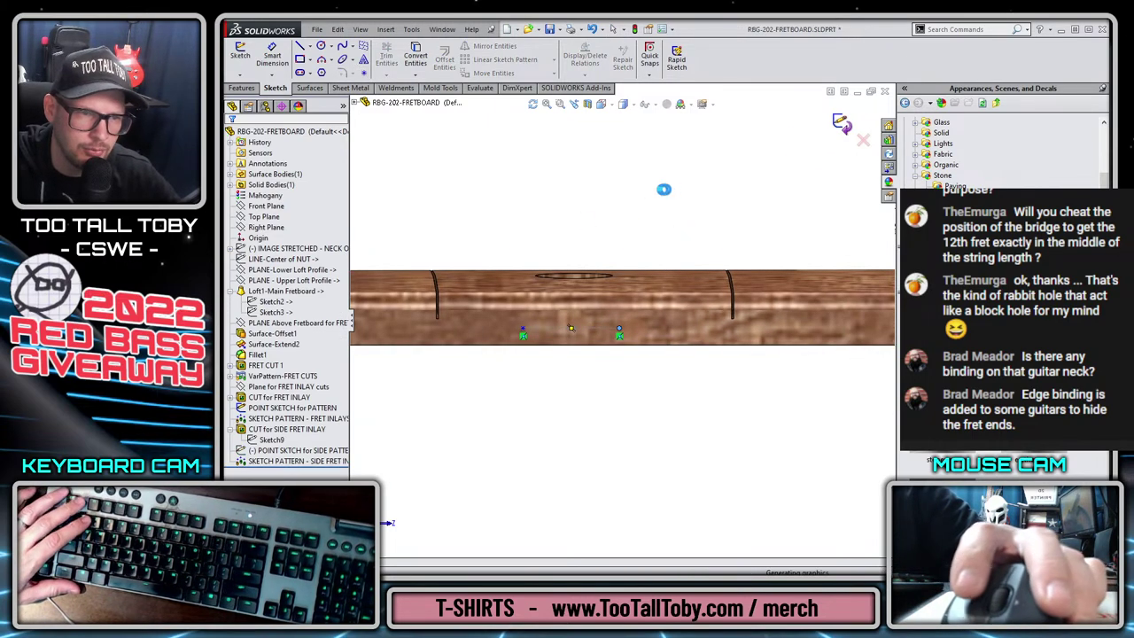
Show the POINT SKETCH for PATTERN points on the edge-on fretboard.
{"action": "mouse_move", "coordinate": [647, 196]}
{"action": "middle_mouse_down"}
{"action": "mouse_move", "coordinate": [658, 284]}
{"action": "mouse_move", "coordinate": [760, 375]}
{"action": "mouse_move", "coordinate": [720, 388]}
{"action": "mouse_move", "coordinate": [678, 428]}
{"action": "middle_mouse_up"}
{"action": "left_click", "coordinate": [278, 408]}
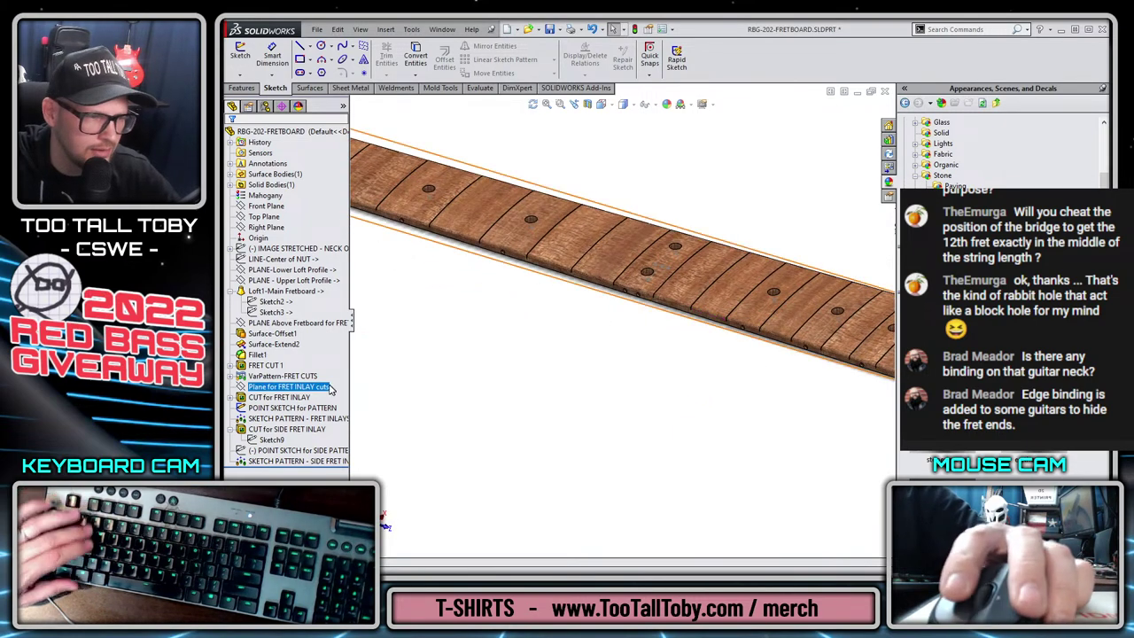
{"action": "left_click", "coordinate": [278, 408]}
{"action": "left_click", "coordinate": [285, 393]}
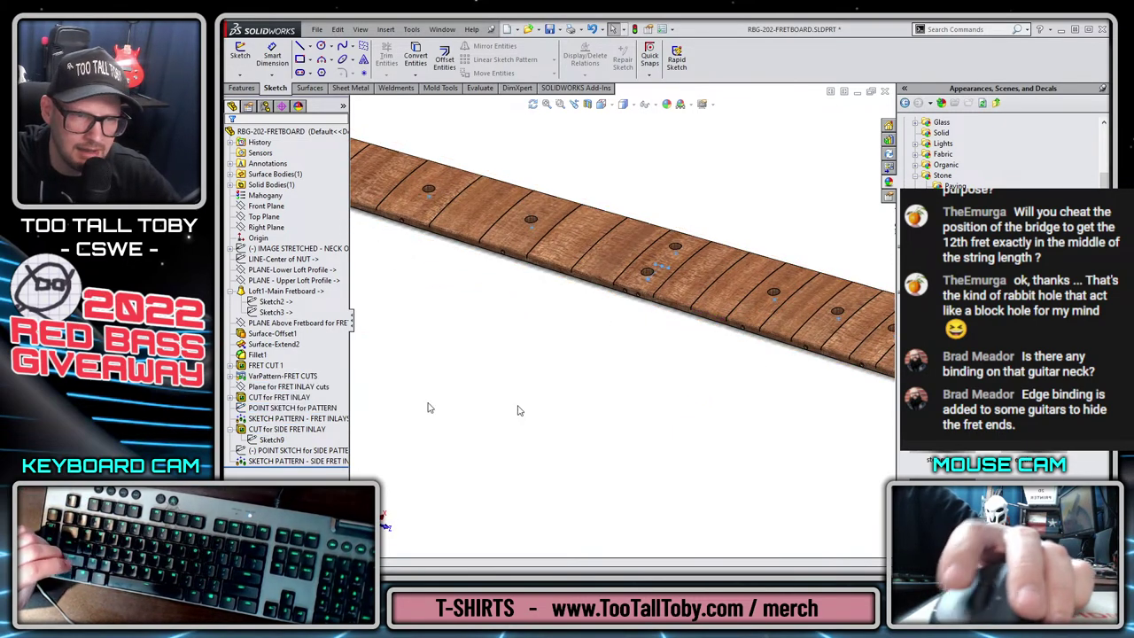
{"action": "scroll", "coordinate": [741, 352], "scroll_direction": "up", "scroll_amount": 5}
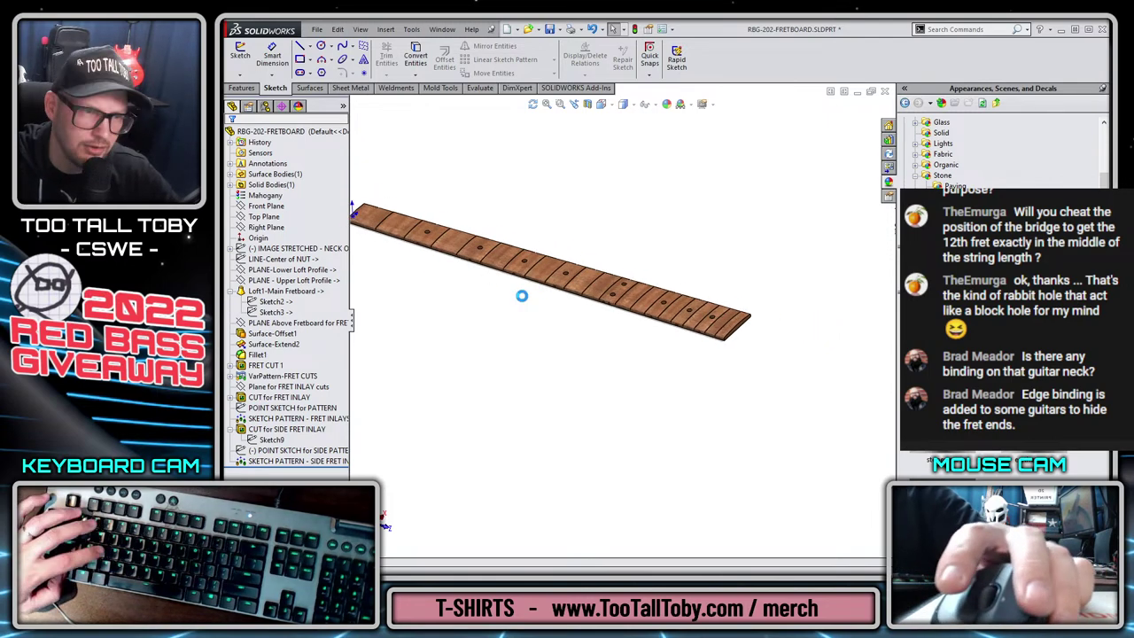
Close the fretboard part and mark the two side fret dots with ZoomIt arrows.
{"action": "left_click", "coordinate": [884, 92]}
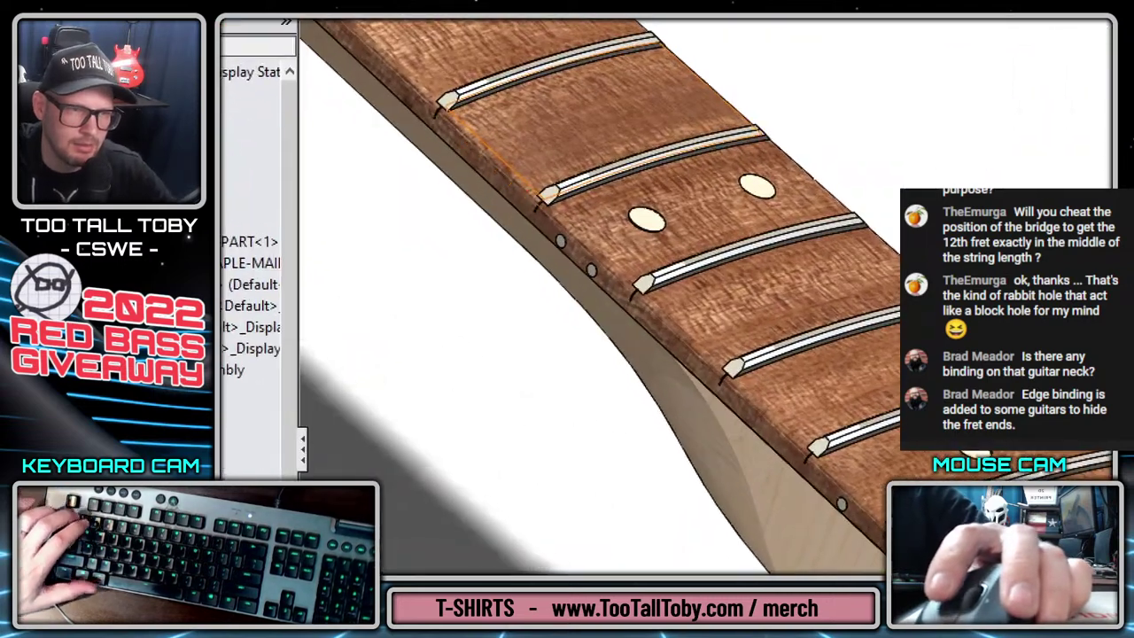
{"action": "left_click_drag", "start_coordinate": [573, 225], "coordinate": [625, 164]}
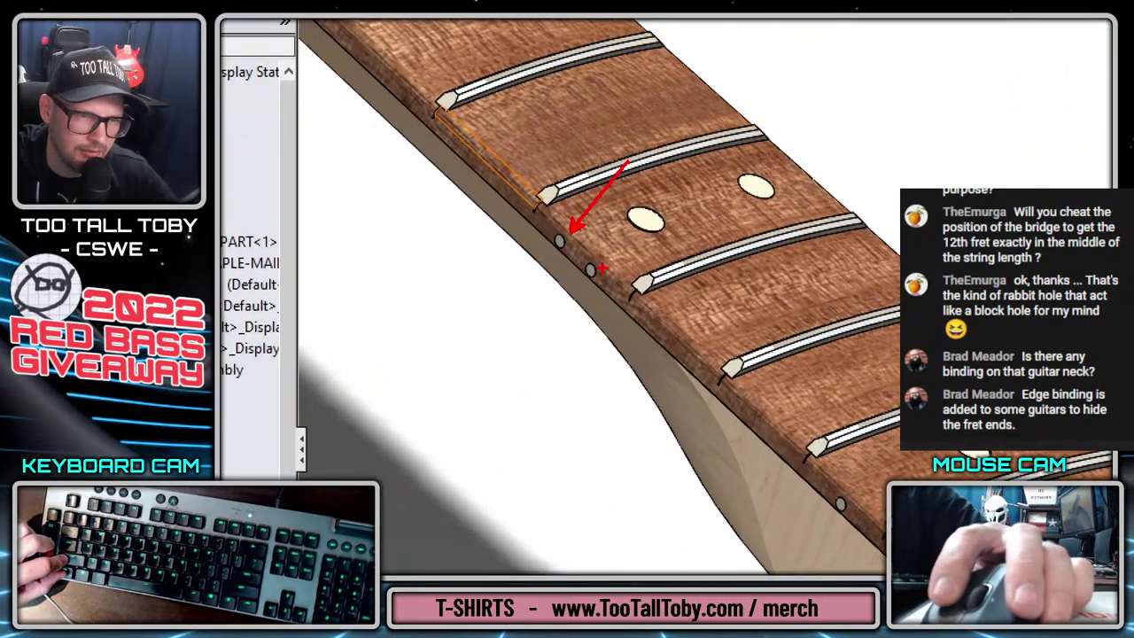
{"action": "left_click_drag", "start_coordinate": [602, 267], "coordinate": [679, 259]}
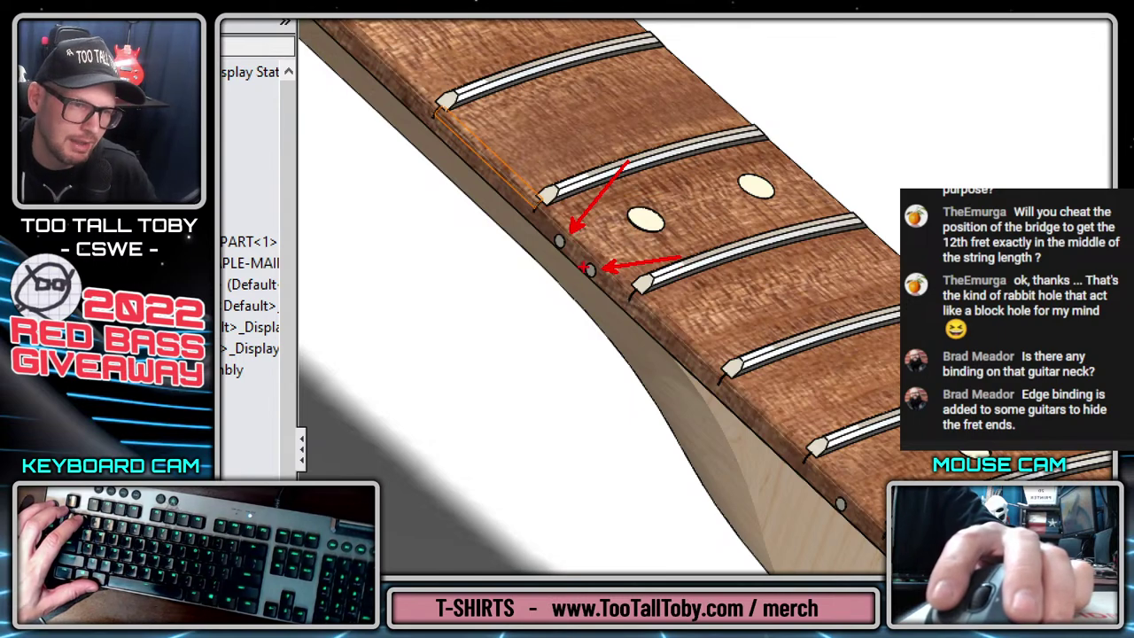
{"action": "key", "text": "Escape"}
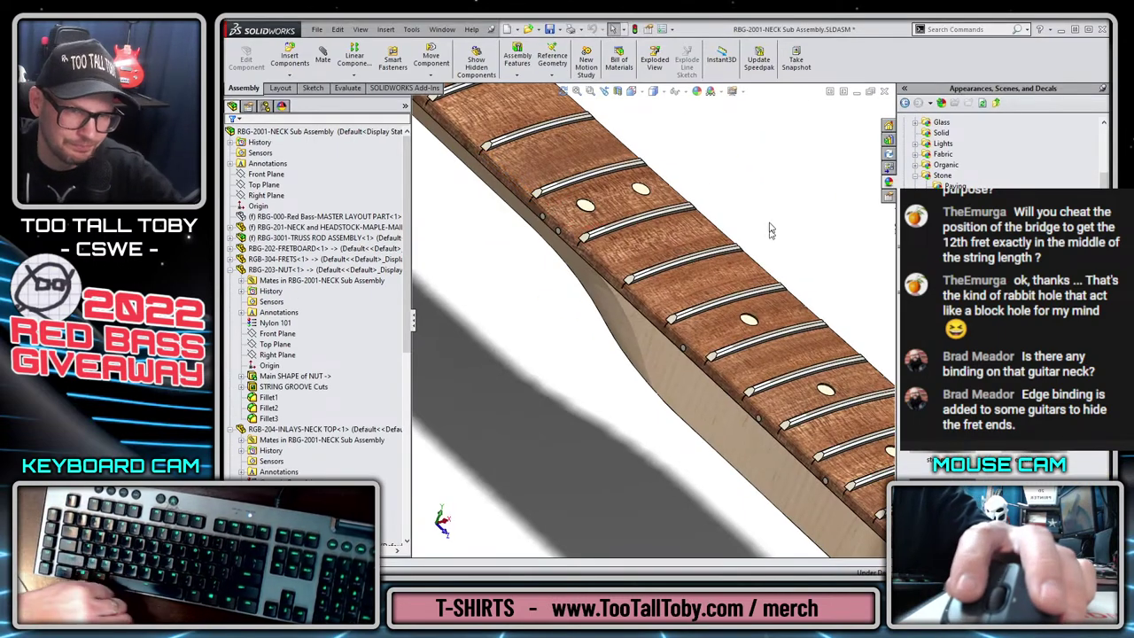
Check the neck sub-assembly and its referenced files into the vault from File Explorer.
{"action": "scroll", "coordinate": [769, 231], "scroll_direction": "up", "scroll_amount": 10}
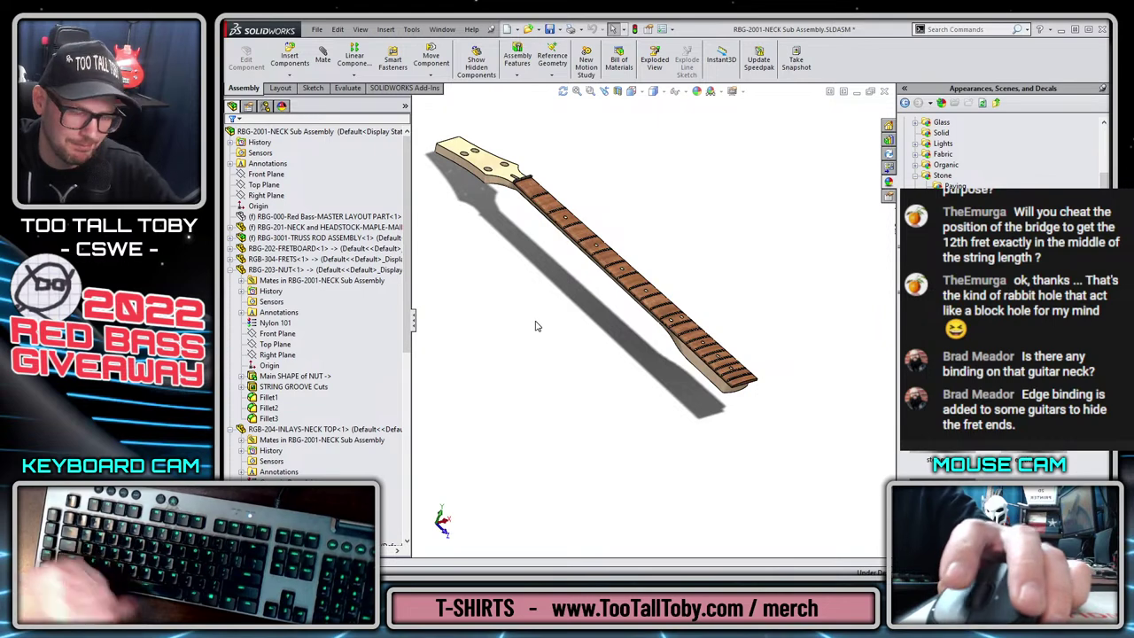
{"action": "left_click", "coordinate": [889, 153]}
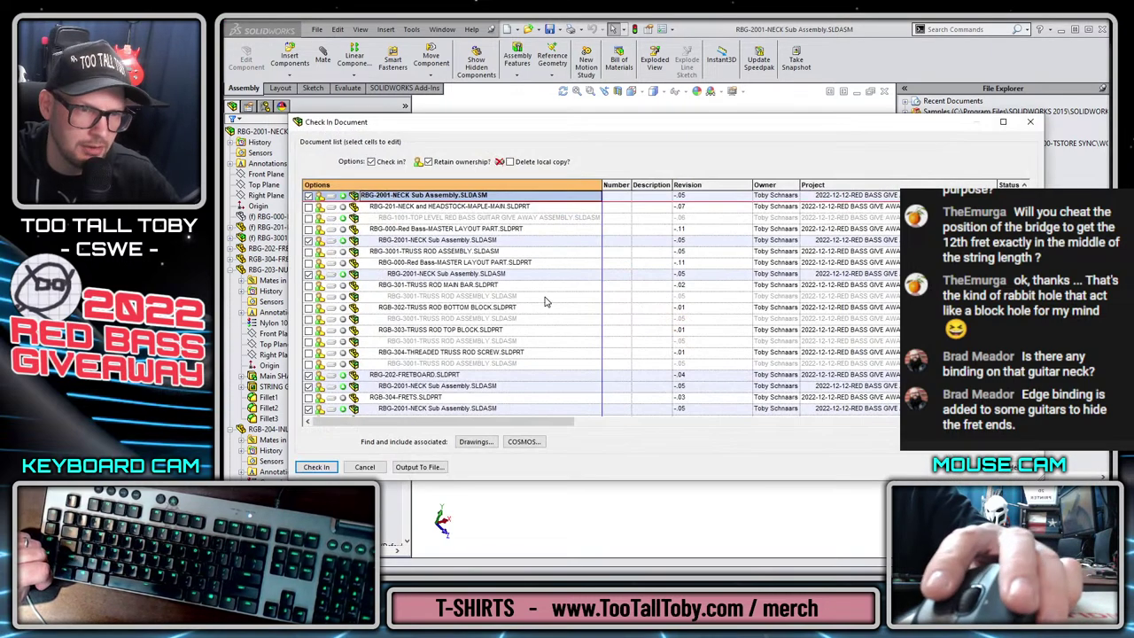
{"action": "left_click", "coordinate": [330, 467]}
Confirm the check-in and turn the neck isometric, tilted toward the headstock.
{"action": "left_click", "coordinate": [713, 363]}
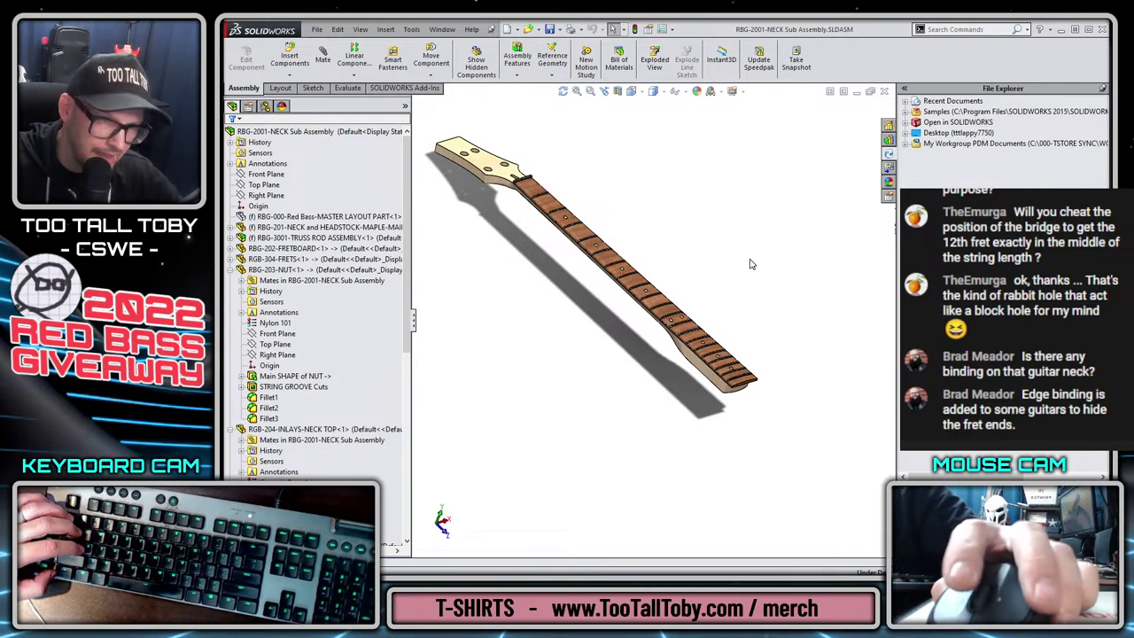
{"action": "key", "text": "ctrl+7"}
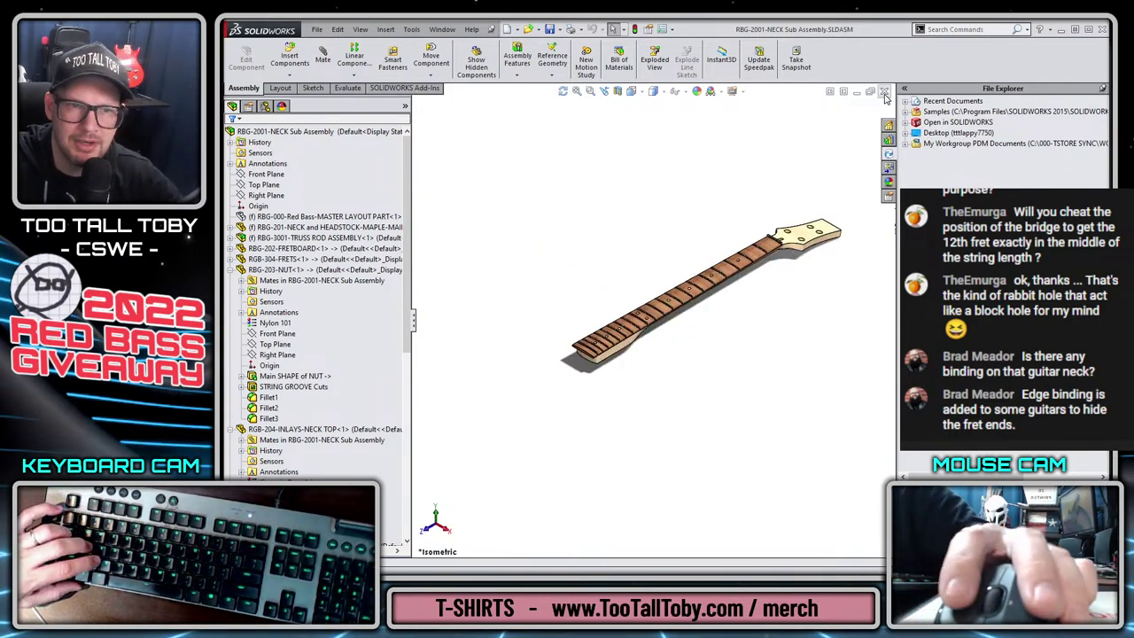
{"action": "scroll", "coordinate": [833, 261], "scroll_direction": "down", "scroll_amount": 5}
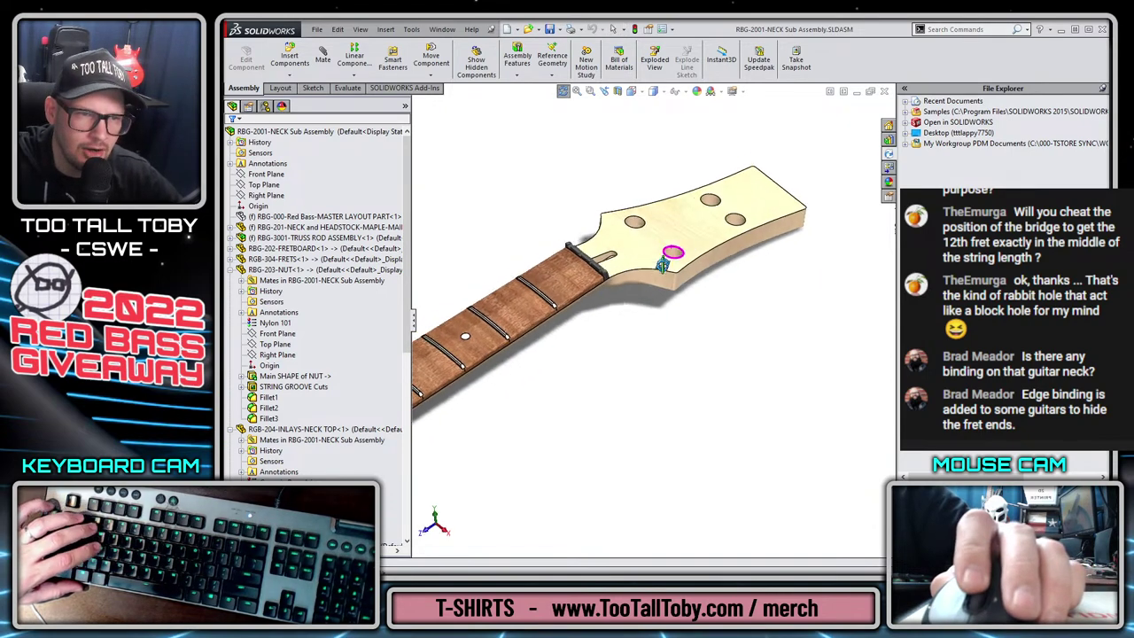
{"action": "middle_click_drag", "start_coordinate": [663, 265], "coordinate": [664, 239]}
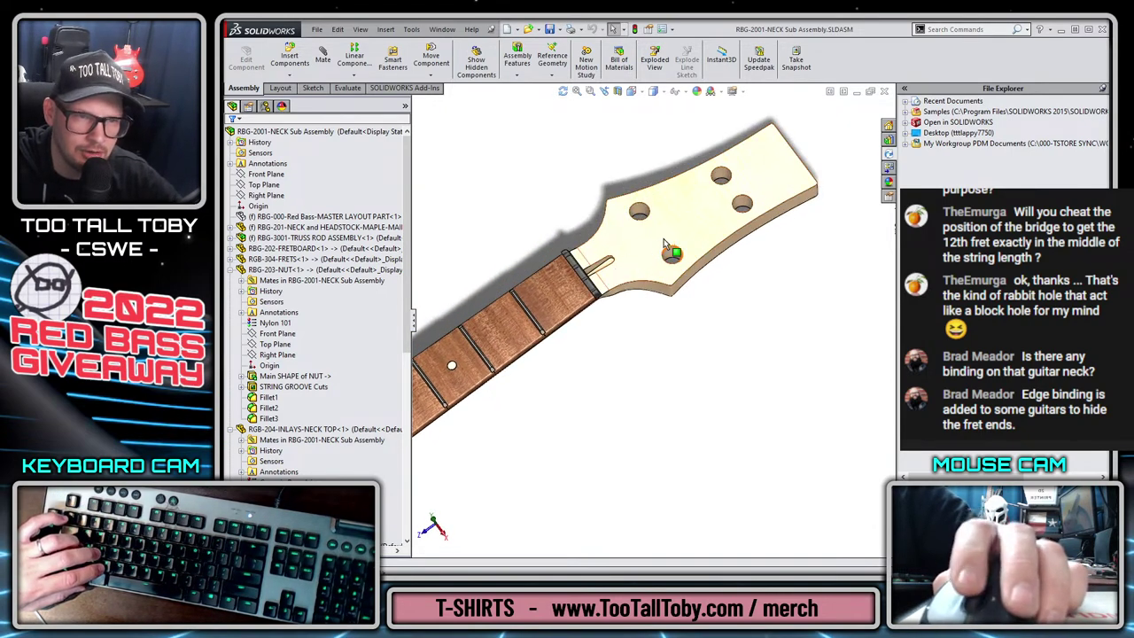
{"action": "scroll", "coordinate": [664, 239], "scroll_direction": "down", "scroll_amount": 2}
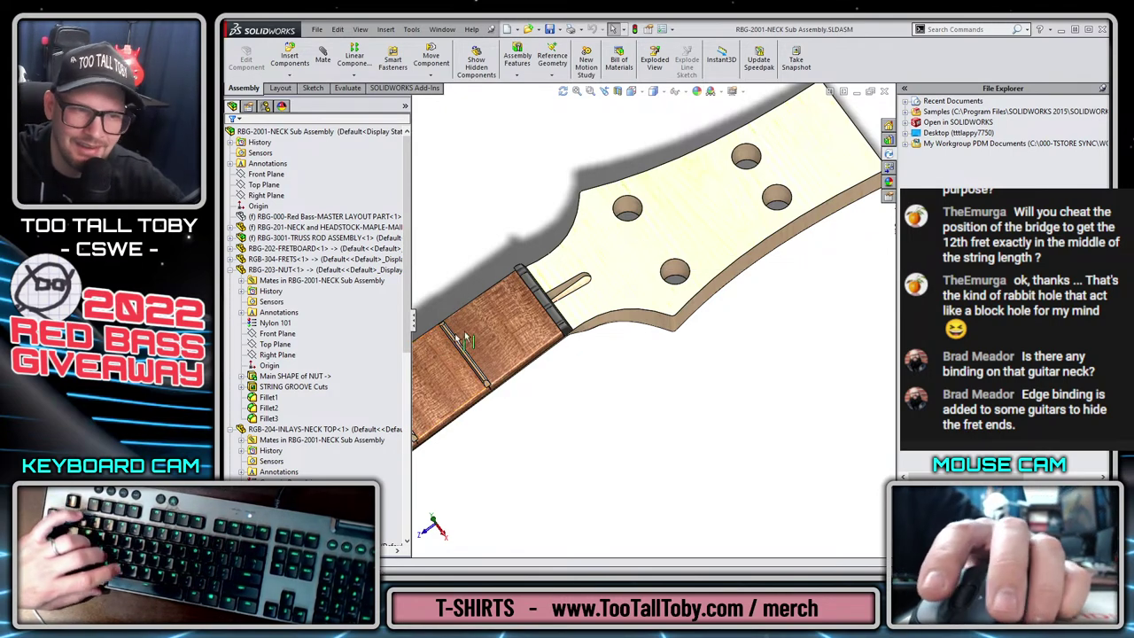
Annotate the headstock tuner holes, fit the neck, and close the neck sub-assembly.
{"action": "key", "text": "F11"}
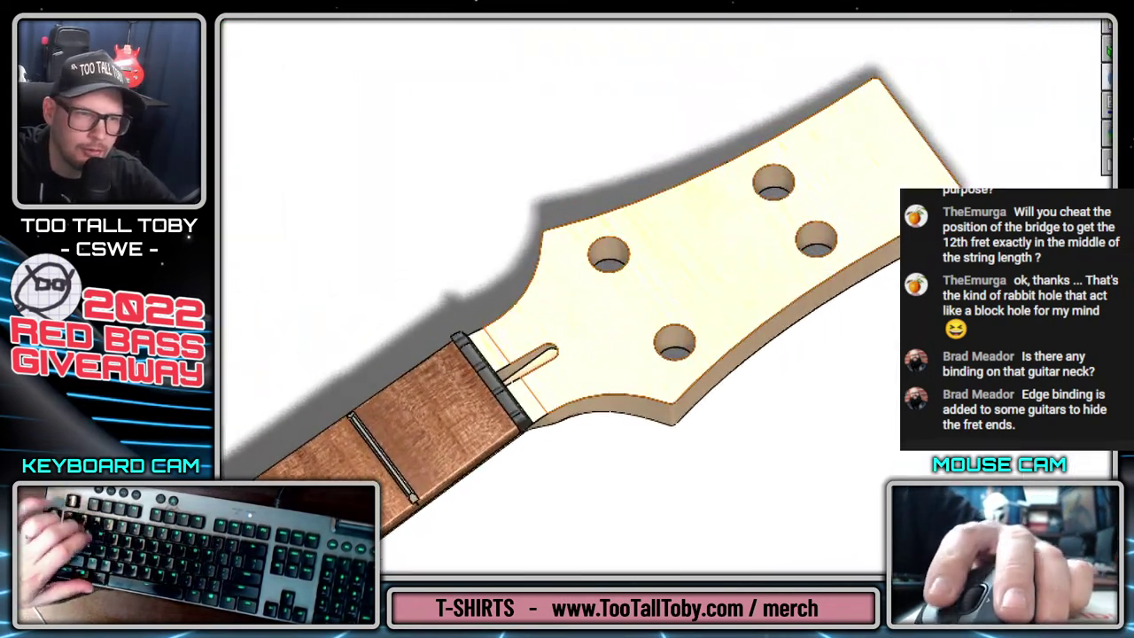
{"action": "mouse_move", "coordinate": [467, 349]}
{"action": "left_mouse_down"}
{"action": "mouse_move", "coordinate": [601, 331]}
{"action": "mouse_move", "coordinate": [525, 393]}
{"action": "mouse_move", "coordinate": [655, 257]}
{"action": "mouse_move", "coordinate": [860, 190]}
{"action": "mouse_move", "coordinate": [926, 155]}
{"action": "left_mouse_up"}
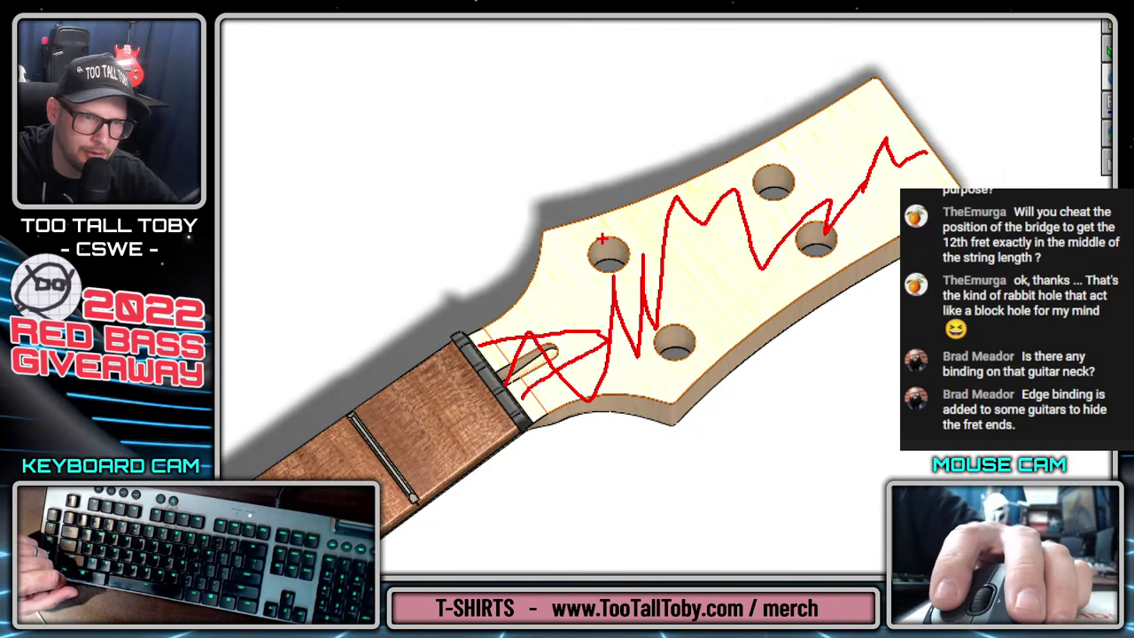
{"action": "mouse_move", "coordinate": [602, 239]}
{"action": "left_mouse_down"}
{"action": "mouse_move", "coordinate": [578, 239]}
{"action": "mouse_move", "coordinate": [534, 148]}
{"action": "mouse_move", "coordinate": [536, 173]}
{"action": "left_mouse_up"}
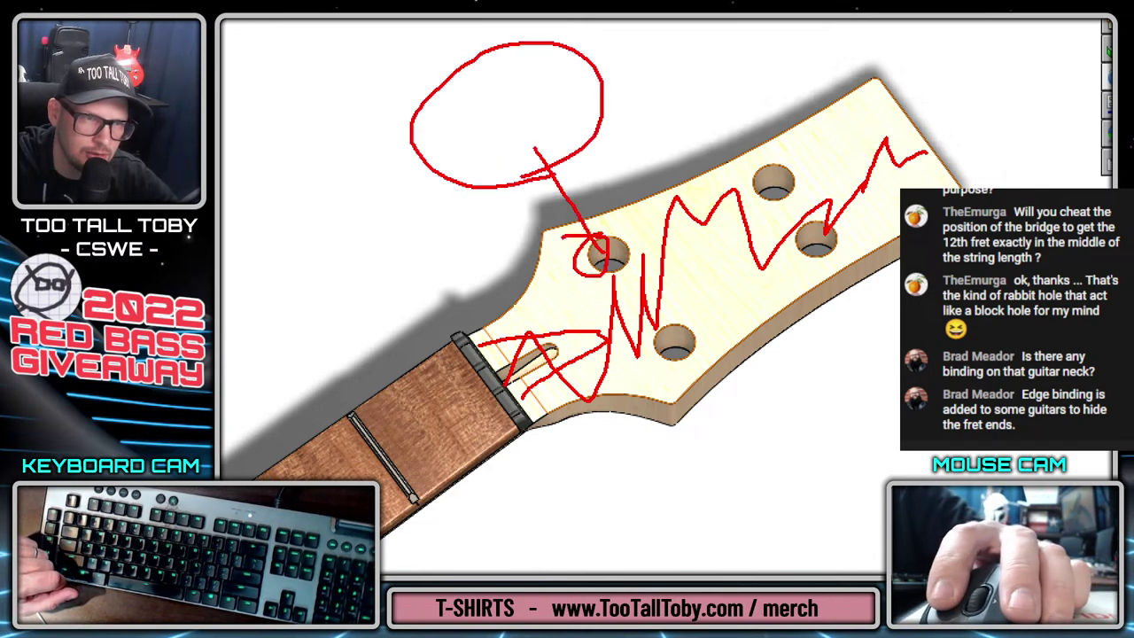
{"action": "mouse_move", "coordinate": [752, 167]}
{"action": "left_mouse_down"}
{"action": "mouse_move", "coordinate": [697, 112]}
{"action": "mouse_move", "coordinate": [672, 117]}
{"action": "mouse_move", "coordinate": [732, 110]}
{"action": "left_mouse_up"}
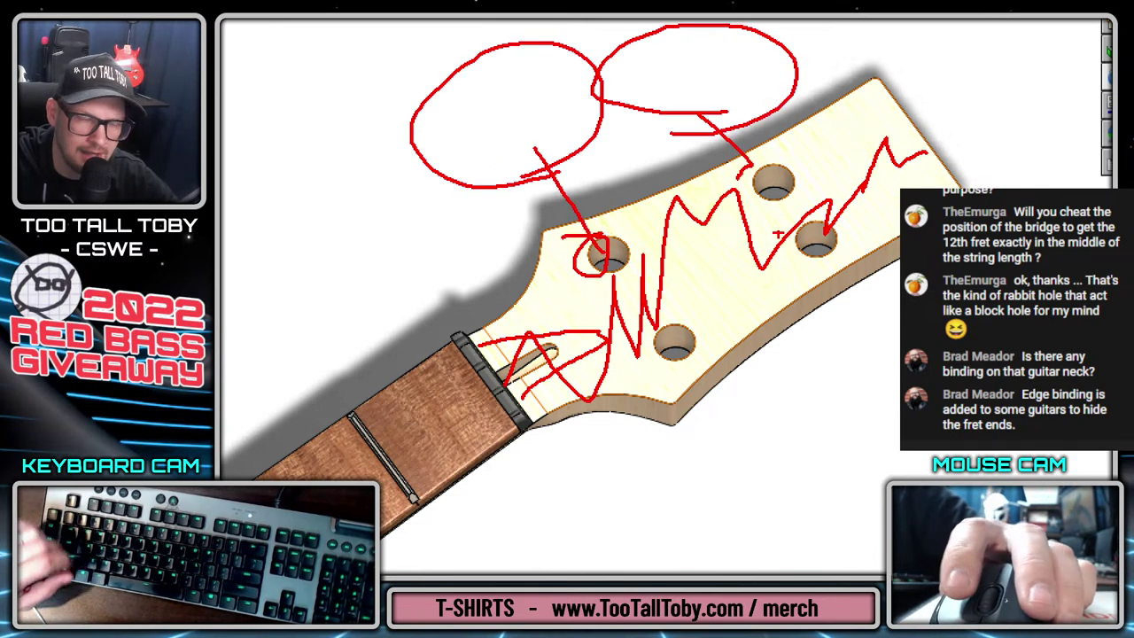
{"action": "key", "text": "Escape"}
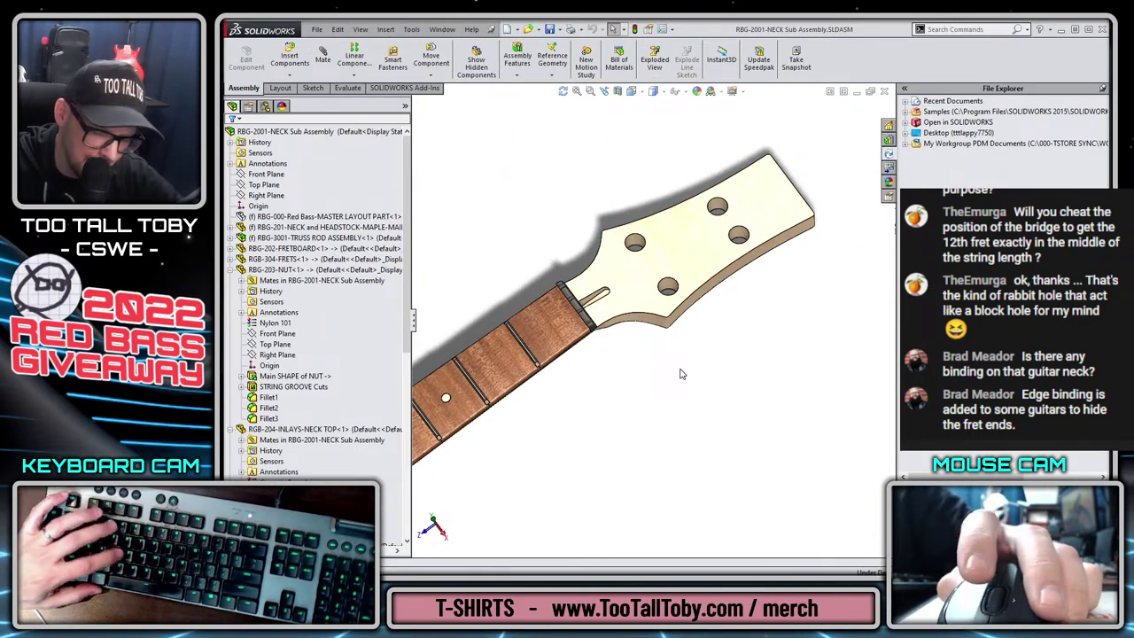
{"action": "key", "text": "f"}
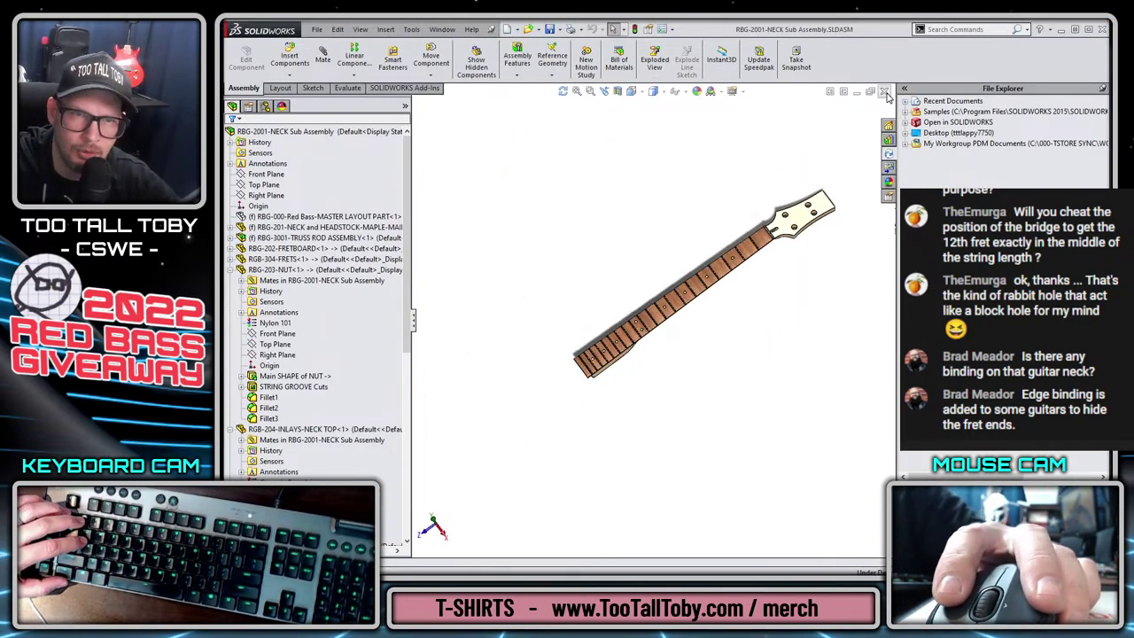
{"action": "left_click", "coordinate": [883, 90]}
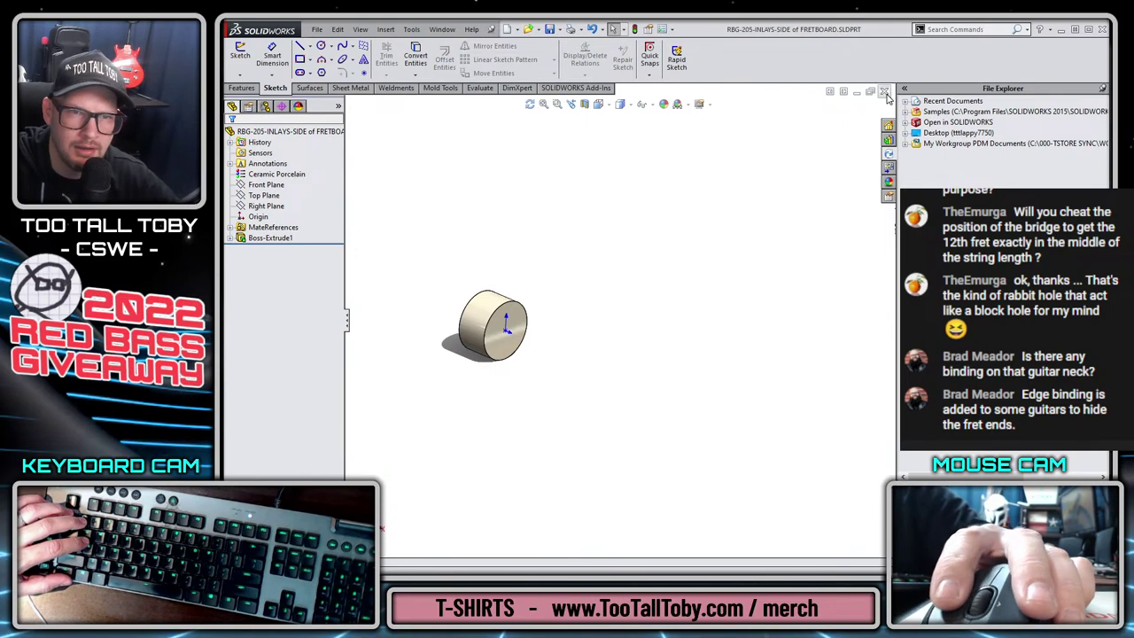
Close the RBG-205 side inlay part and fit the master layout in view.
{"action": "left_click", "coordinate": [884, 91]}
{"action": "key", "text": "f"}
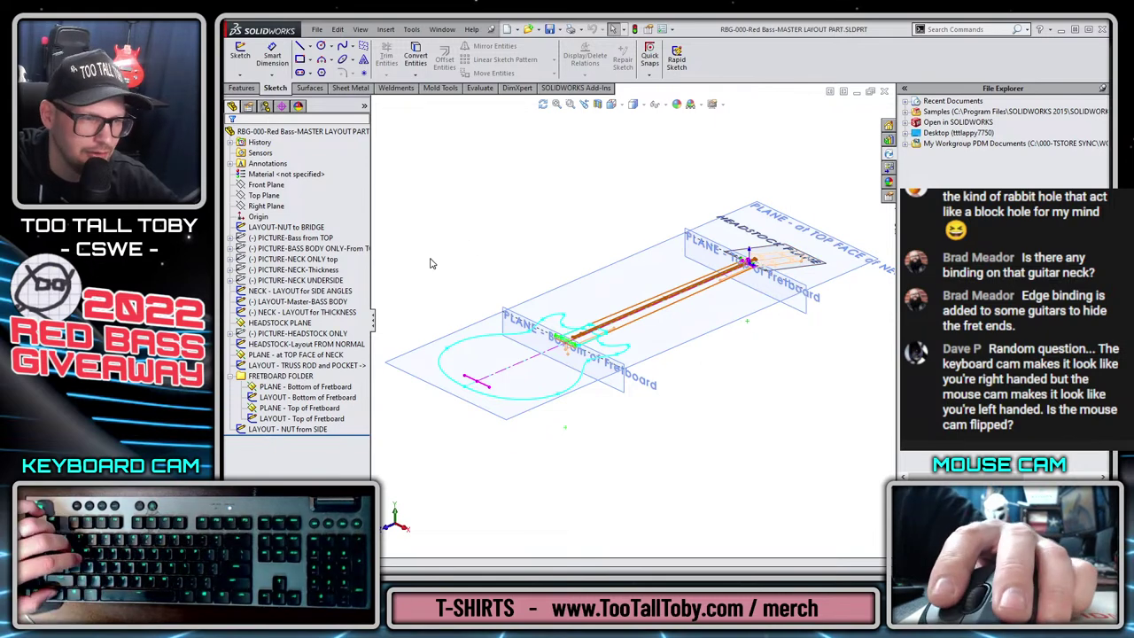
Show the body and neck PICTURE sketches and view the layout from the top.
{"action": "left_click", "coordinate": [283, 238]}
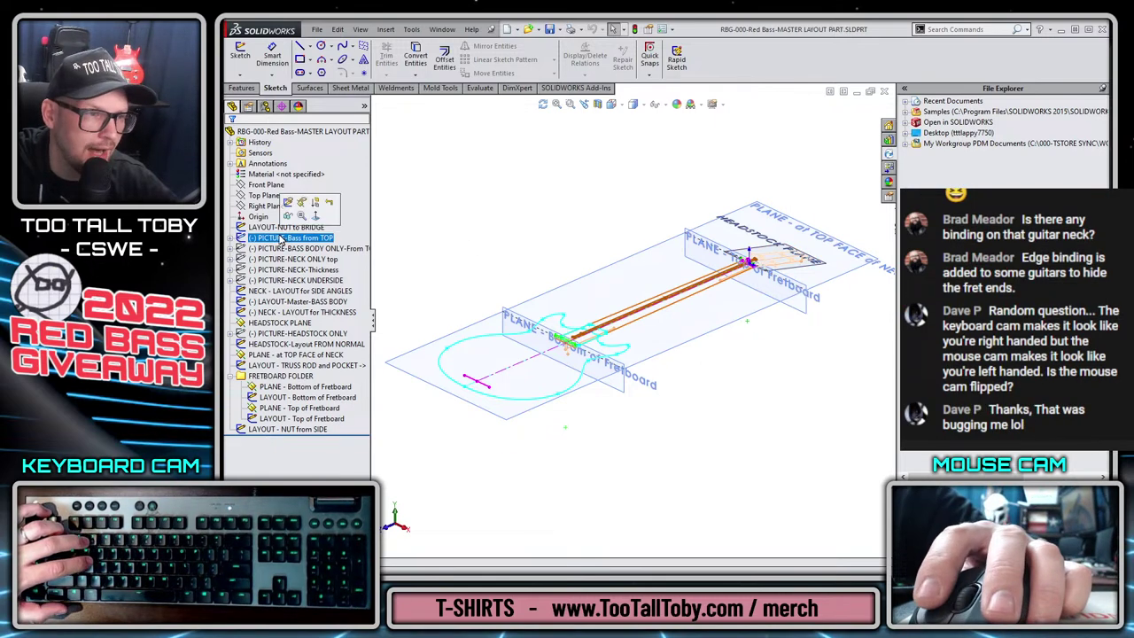
{"action": "left_click", "coordinate": [278, 312], "text": "ctrl"}
{"action": "left_click", "coordinate": [278, 312], "text": "ctrl"}
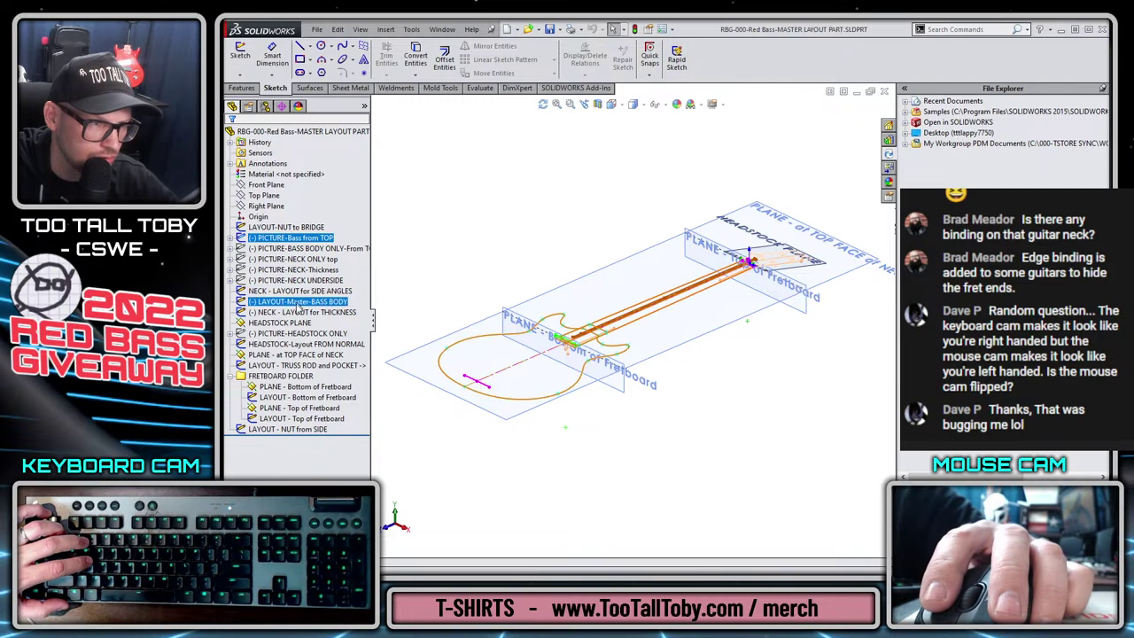
{"action": "left_click", "coordinate": [301, 258], "text": "ctrl"}
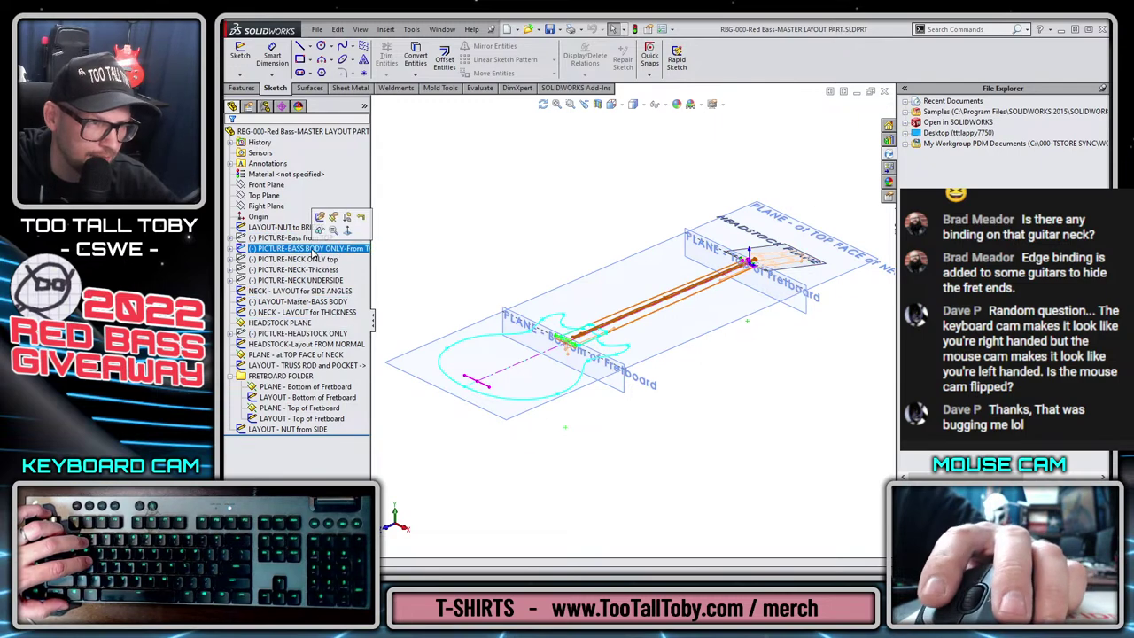
{"action": "left_click", "coordinate": [326, 233]}
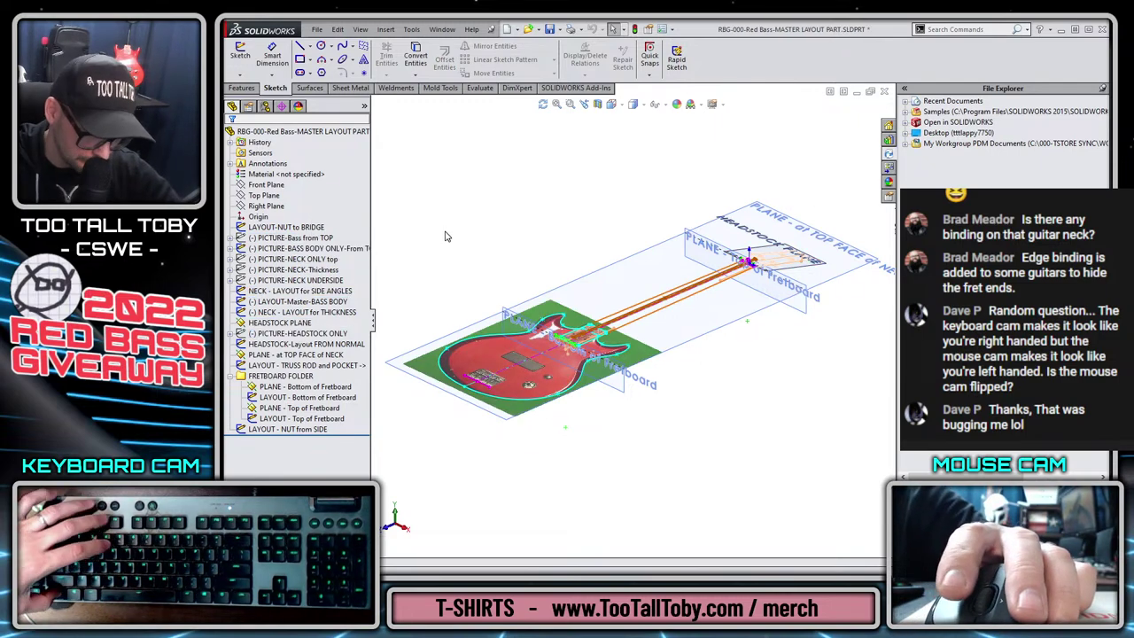
{"action": "key", "text": "ctrl+6"}
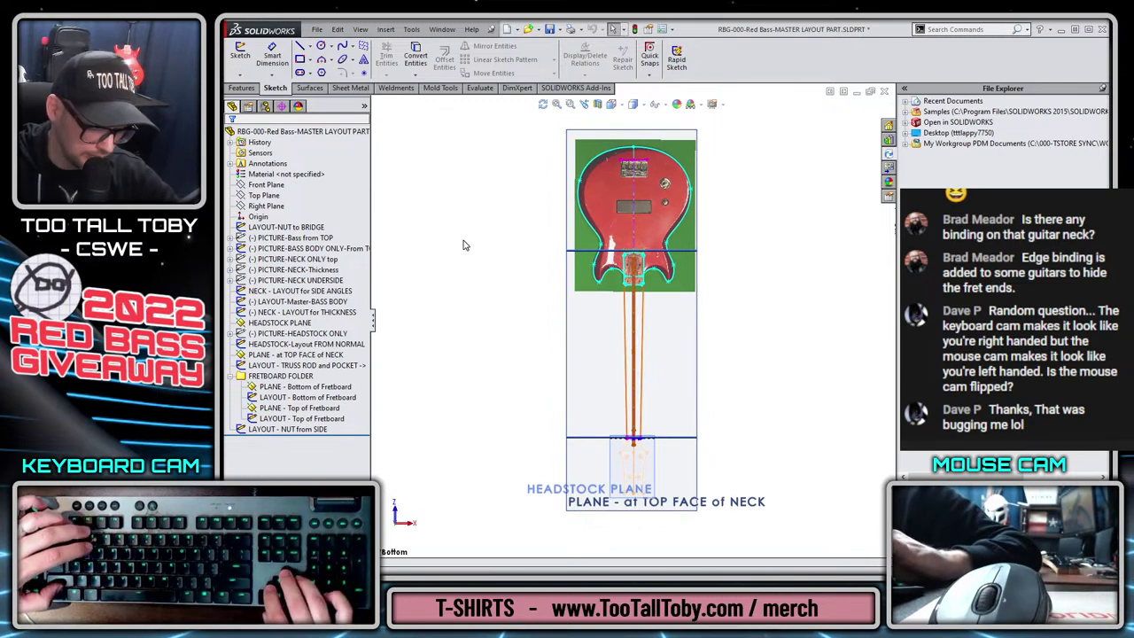
{"action": "key", "text": "ctrl+5"}
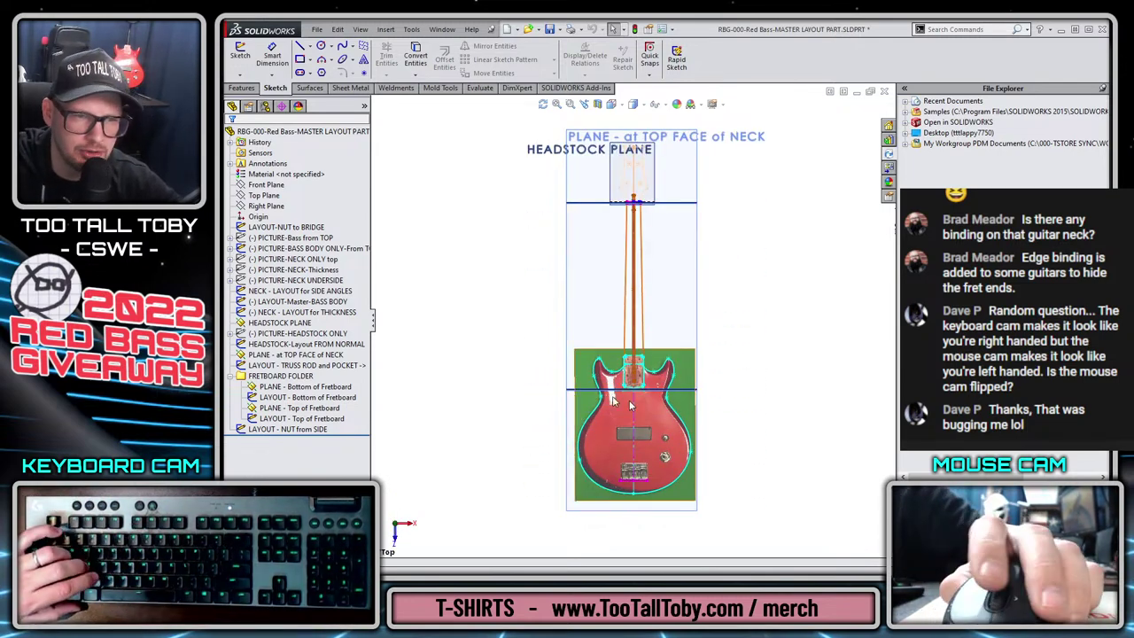
Fit the whole guitar in view and start a new sketch on the Top Plane.
{"action": "scroll", "coordinate": [631, 405], "scroll_direction": "down", "scroll_amount": 8}
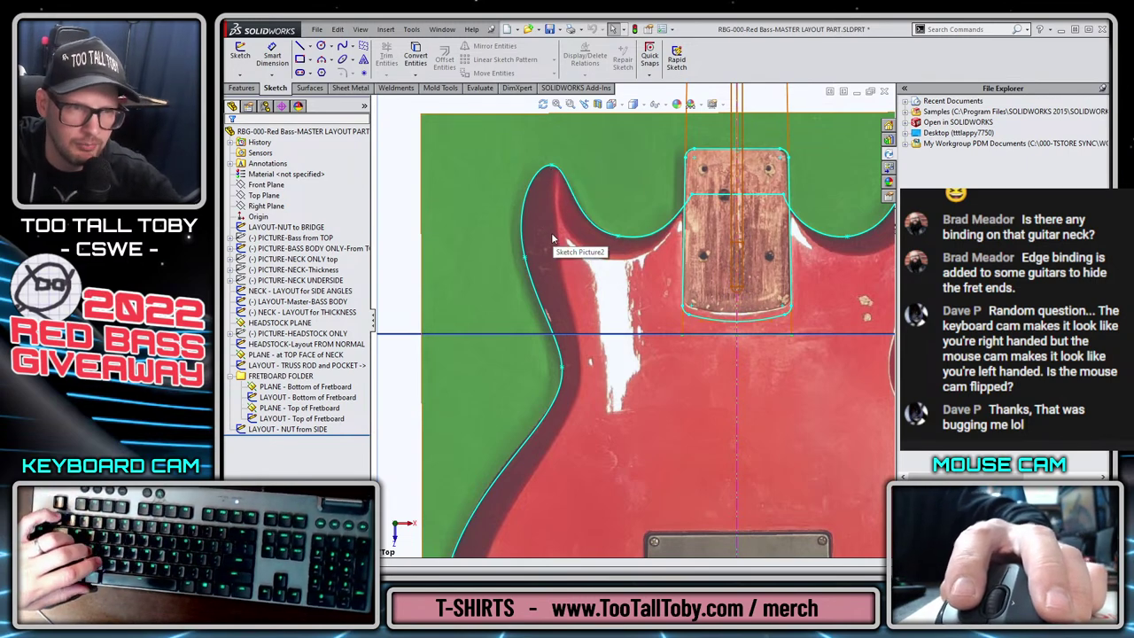
{"action": "key", "text": "f"}
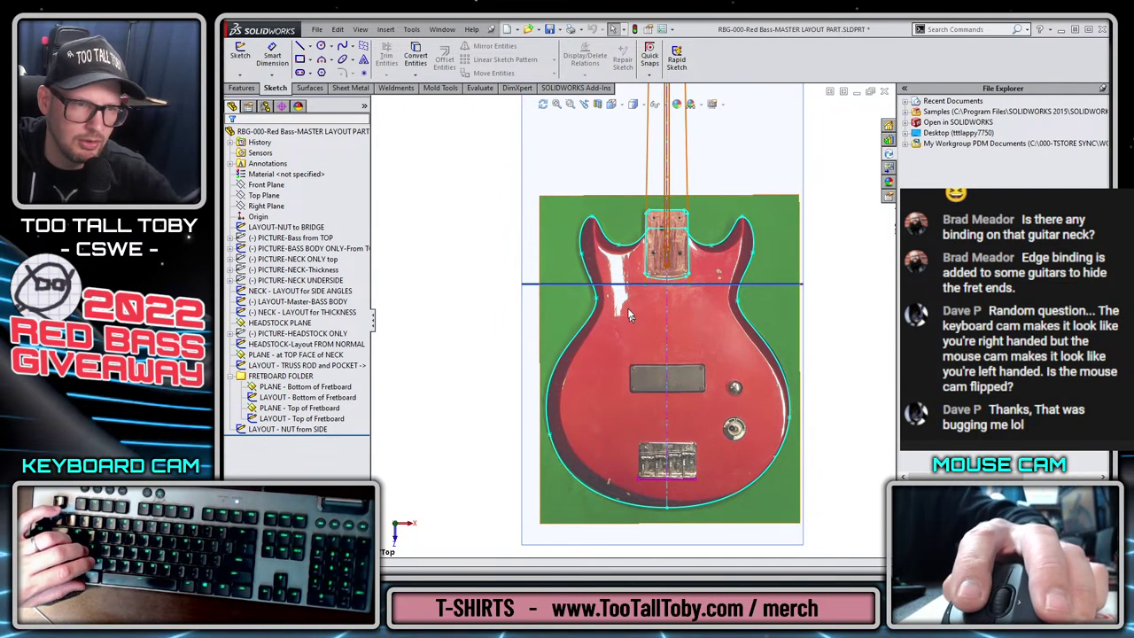
{"action": "left_click", "coordinate": [276, 193]}
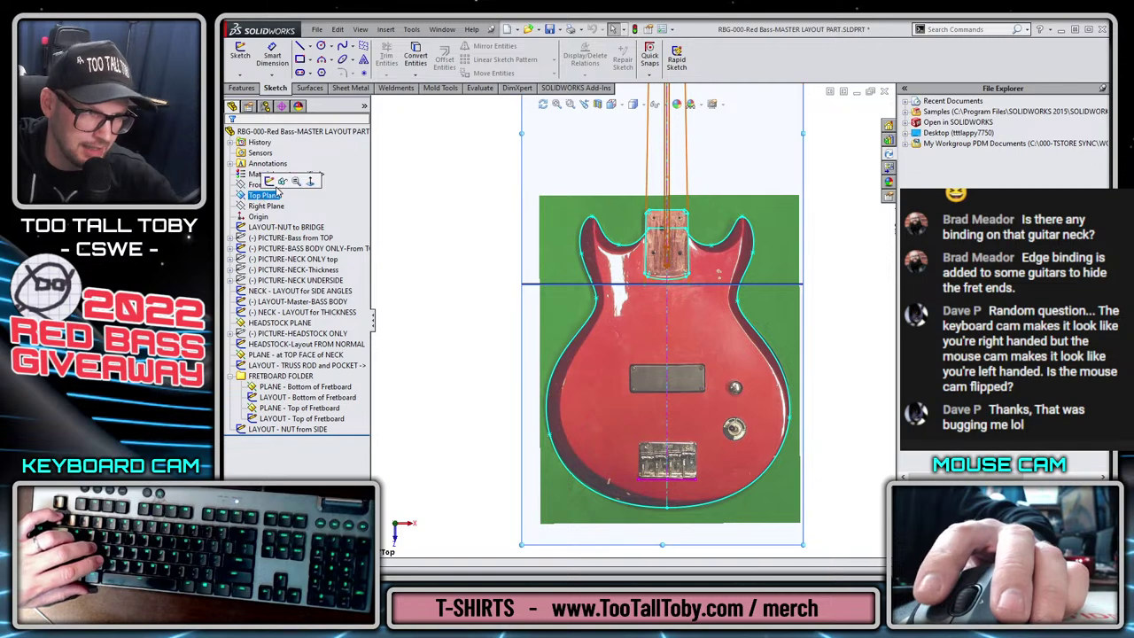
{"action": "left_click", "coordinate": [269, 181]}
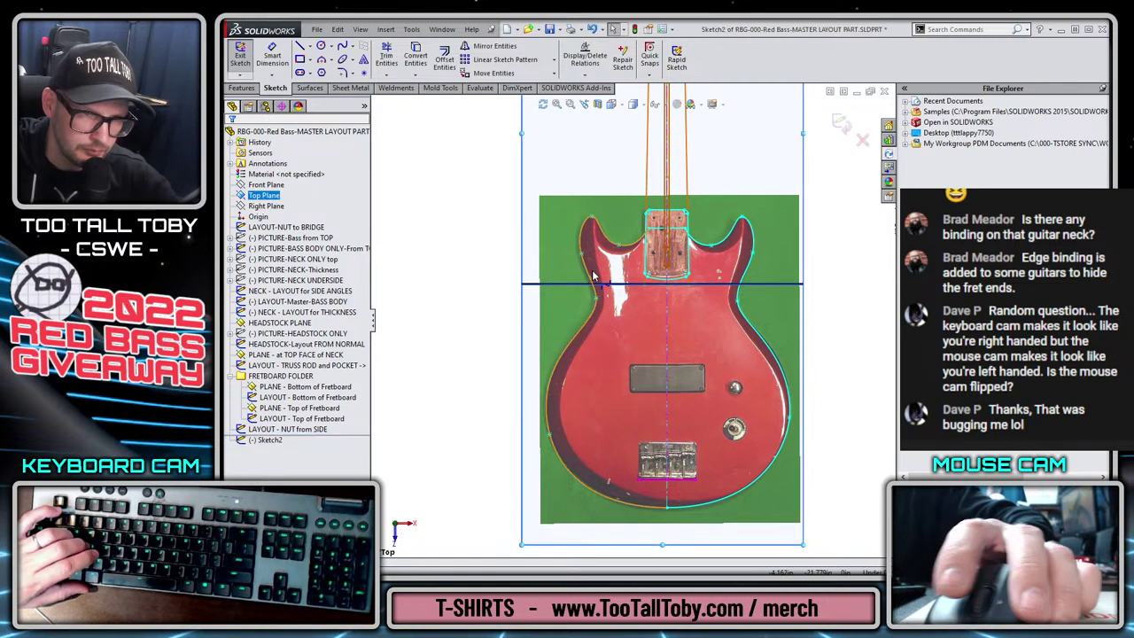
Draw a spline from the upper-left horn tip down the left edge to the lower body edge.
{"action": "left_click", "coordinate": [342, 47]}
{"action": "scroll", "coordinate": [607, 237], "scroll_direction": "down", "scroll_amount": 6}
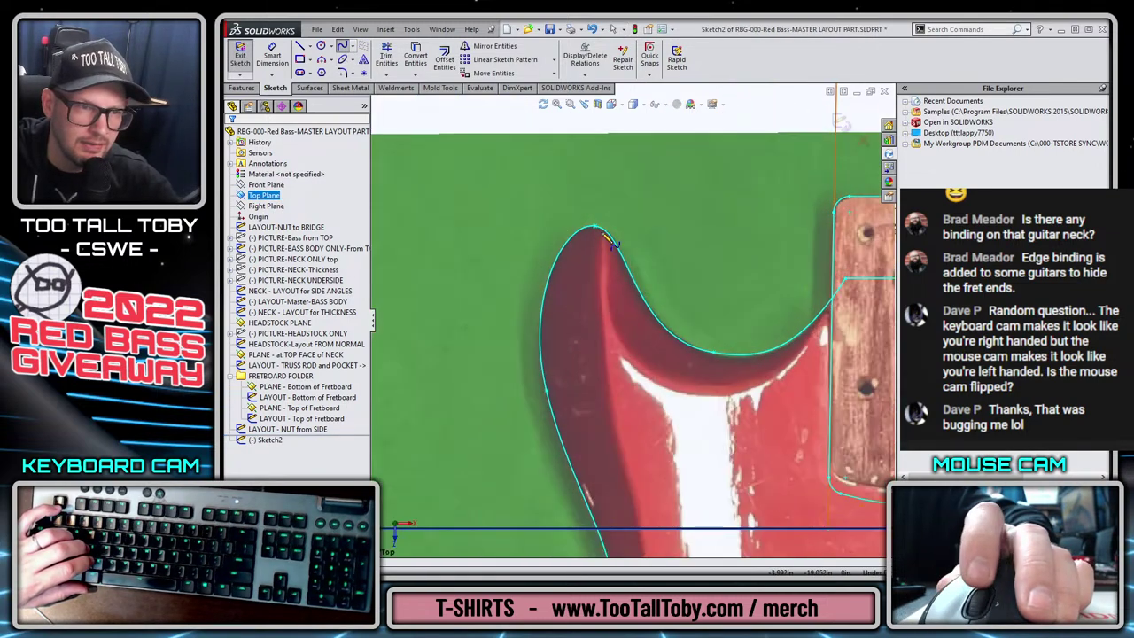
{"action": "scroll", "coordinate": [607, 238], "scroll_direction": "down", "scroll_amount": 3}
{"action": "left_click", "coordinate": [606, 240]}
{"action": "scroll", "coordinate": [605, 240], "scroll_direction": "up", "scroll_amount": 9}
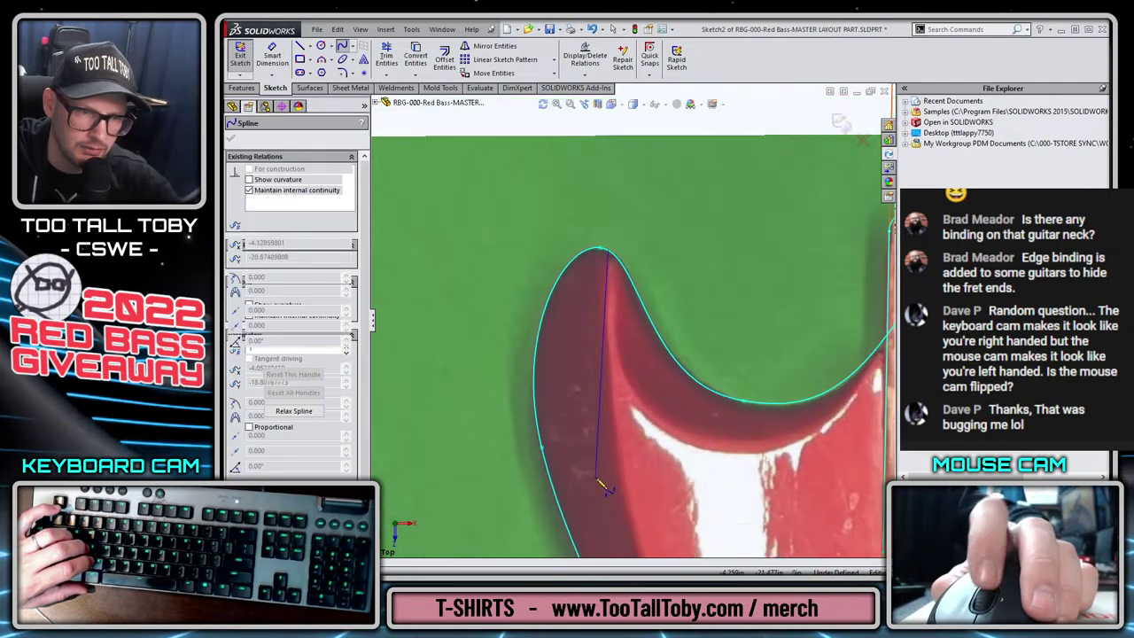
{"action": "left_click", "coordinate": [648, 456]}
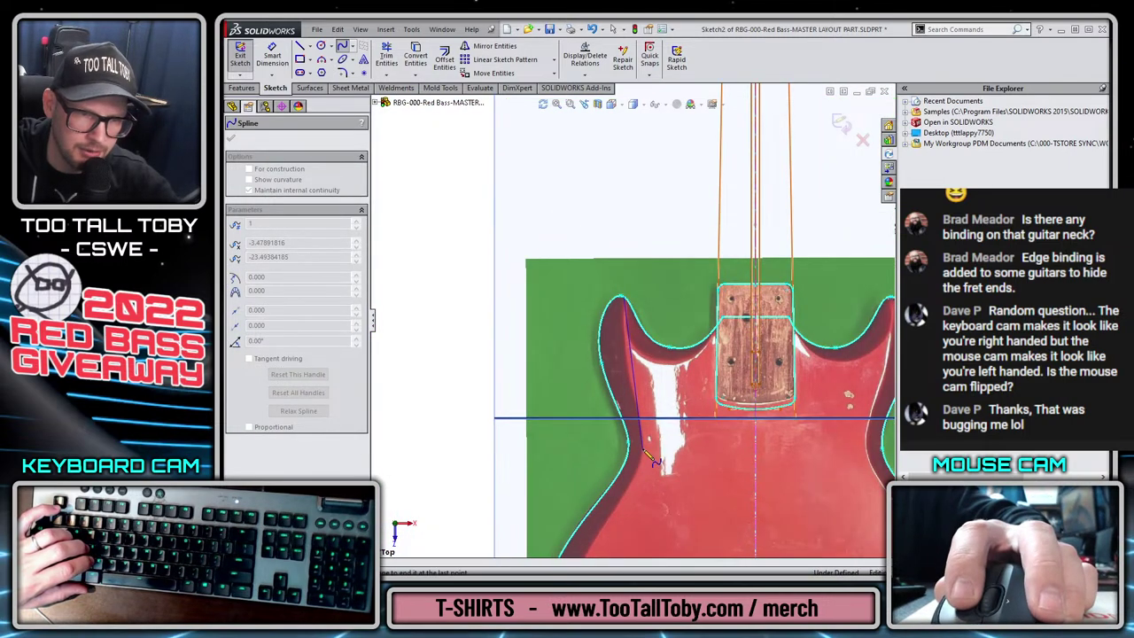
{"action": "scroll", "coordinate": [643, 459], "scroll_direction": "up", "scroll_amount": 5}
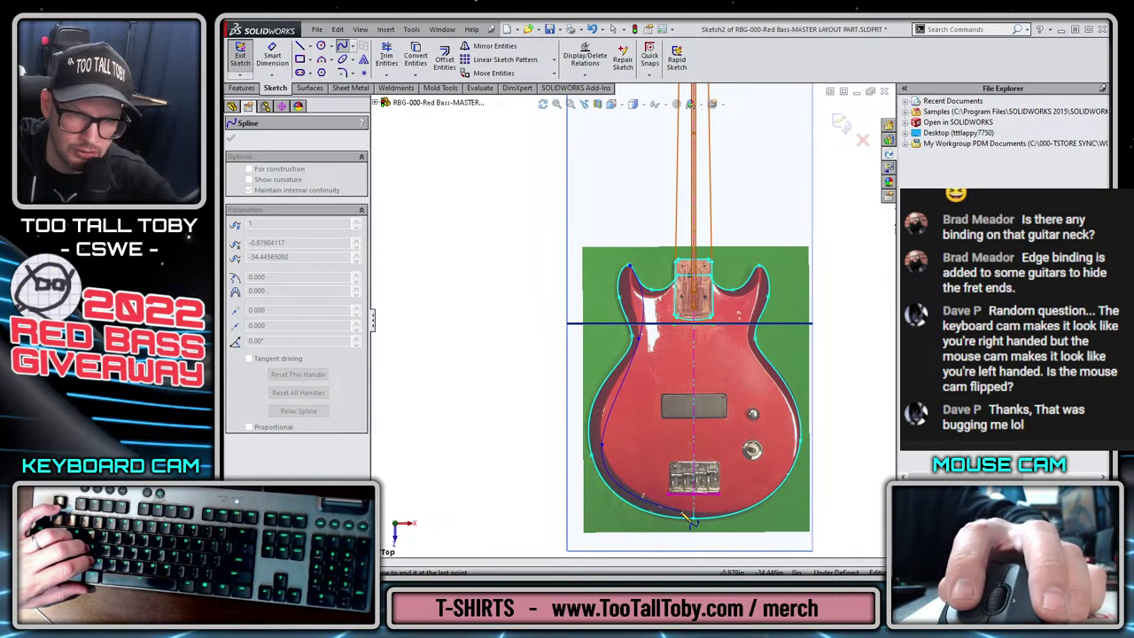
{"action": "double_click", "coordinate": [759, 503]}
Drag spline points and tangents so the spline follows the body's bottom edge.
{"action": "scroll", "coordinate": [773, 493], "scroll_direction": "down", "scroll_amount": 3}
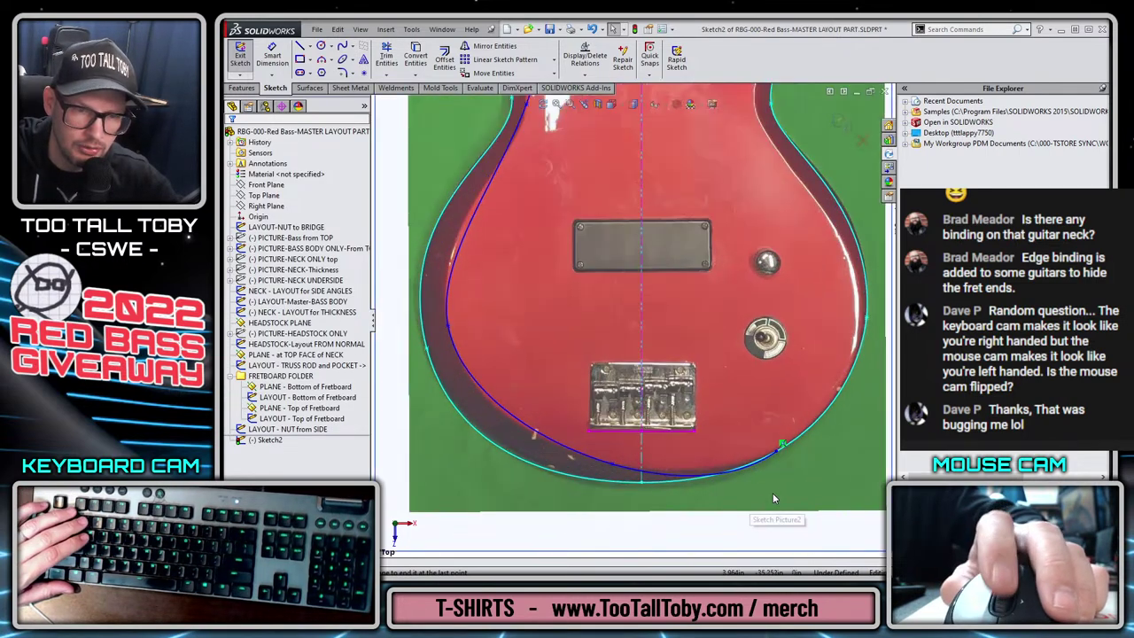
{"action": "scroll", "coordinate": [773, 493], "scroll_direction": "down", "scroll_amount": 3}
{"action": "left_click", "coordinate": [638, 450]}
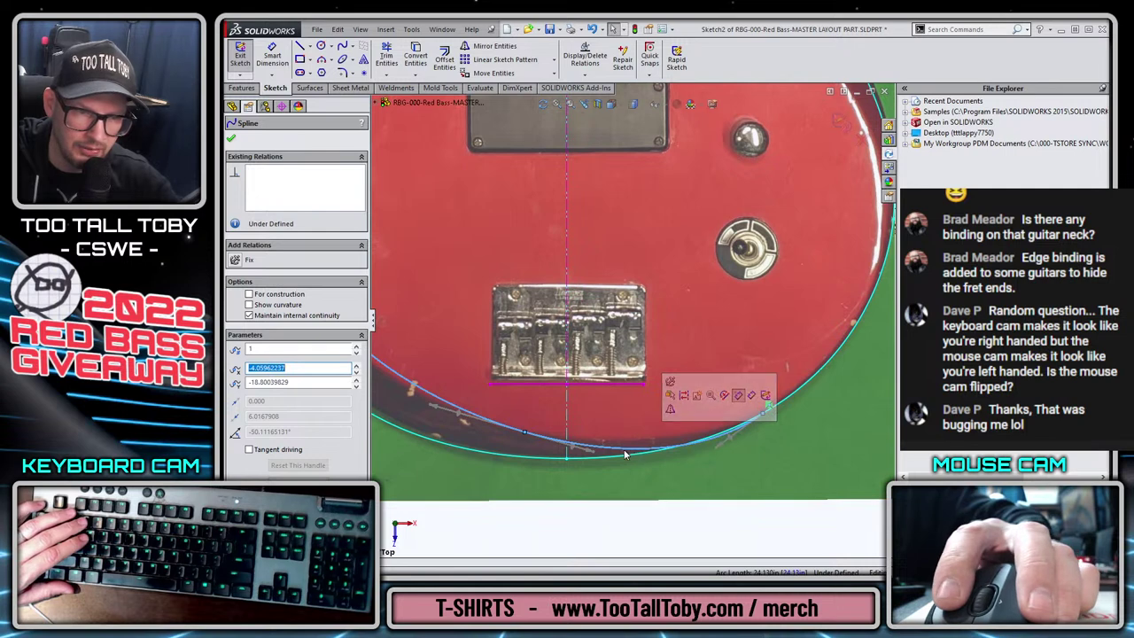
{"action": "left_click_drag", "start_coordinate": [716, 446], "coordinate": [699, 436]}
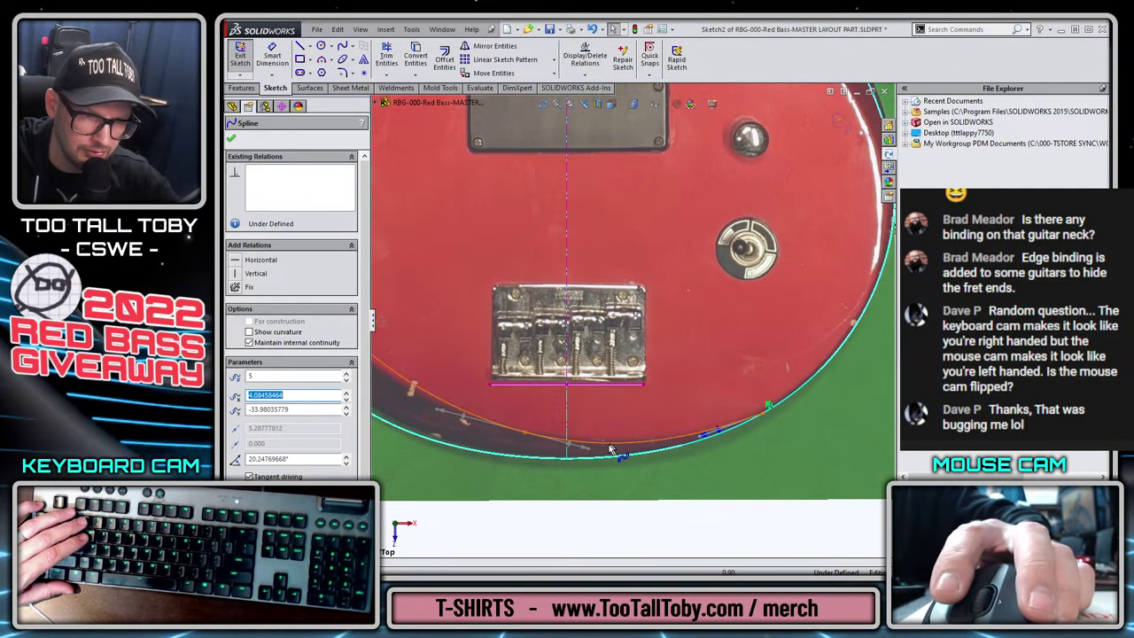
{"action": "left_click_drag", "start_coordinate": [591, 454], "coordinate": [598, 452]}
{"action": "scroll", "coordinate": [546, 407], "scroll_direction": "up", "scroll_amount": 5}
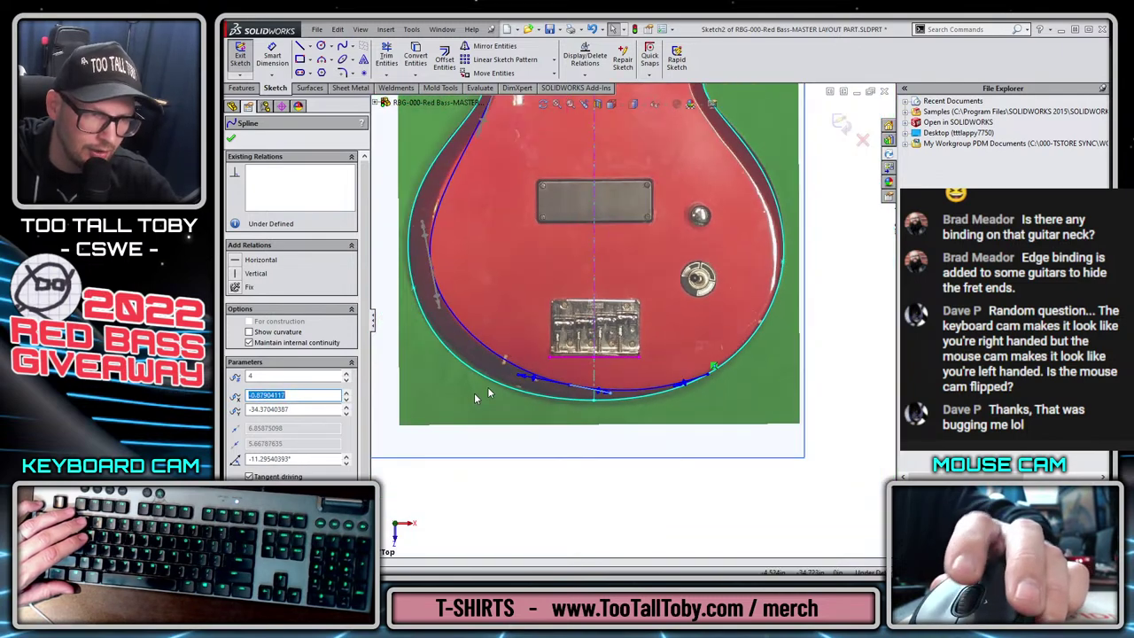
{"action": "scroll", "coordinate": [549, 239], "scroll_direction": "down", "scroll_amount": 3}
{"action": "scroll", "coordinate": [530, 255], "scroll_direction": "down", "scroll_amount": 1}
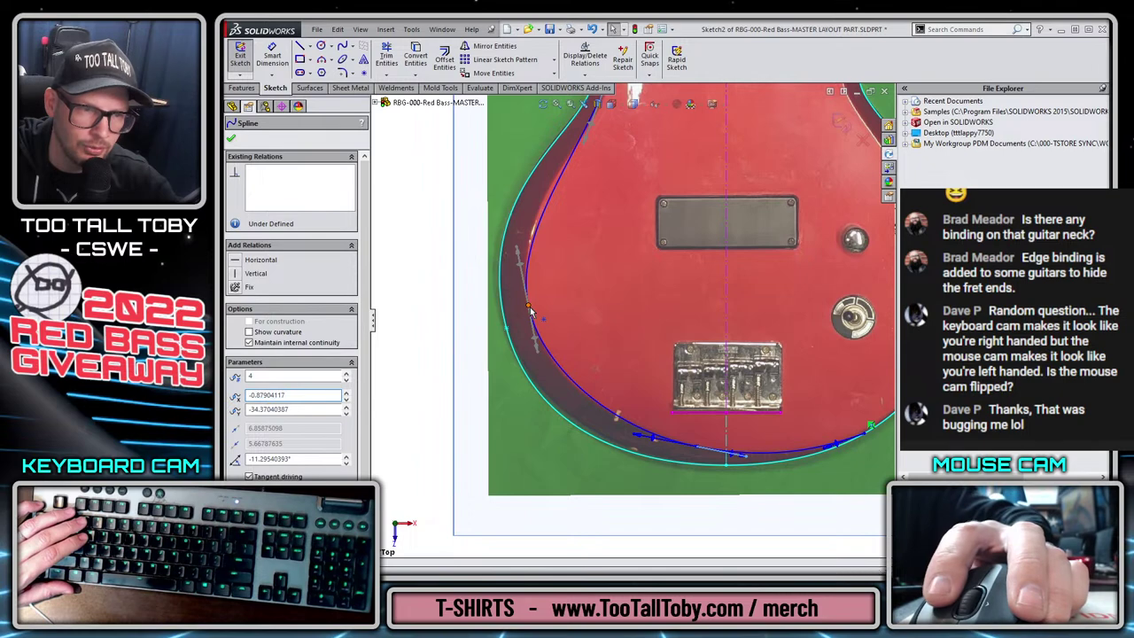
{"action": "left_click", "coordinate": [526, 306]}
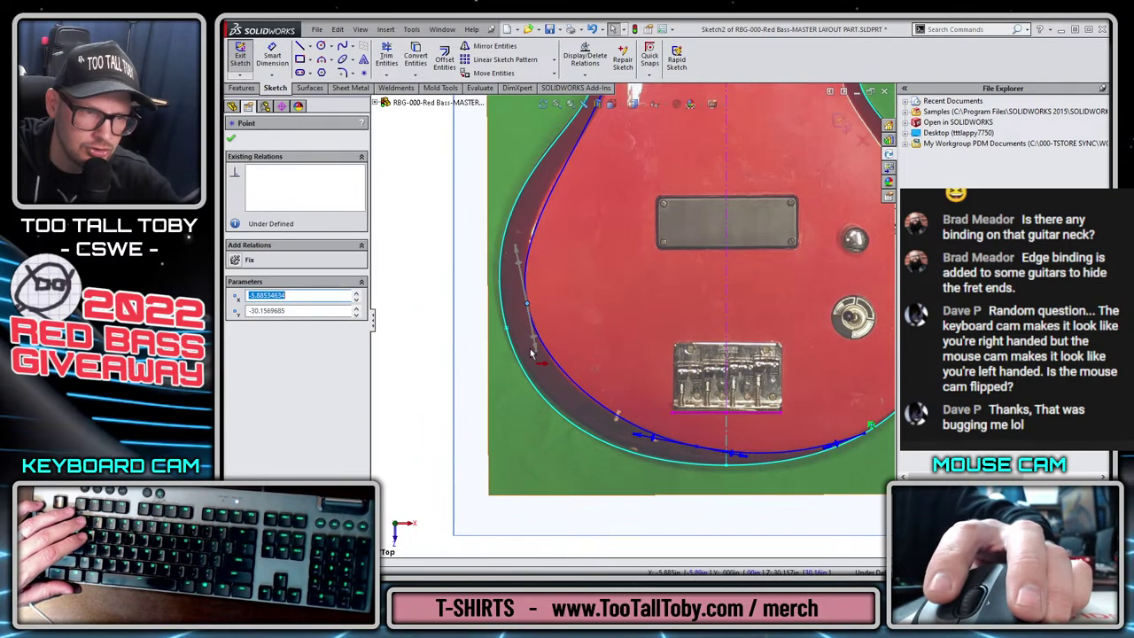
Show curvature combs on the spline with scale 9 and density 119.
{"action": "right_click", "coordinate": [578, 390]}
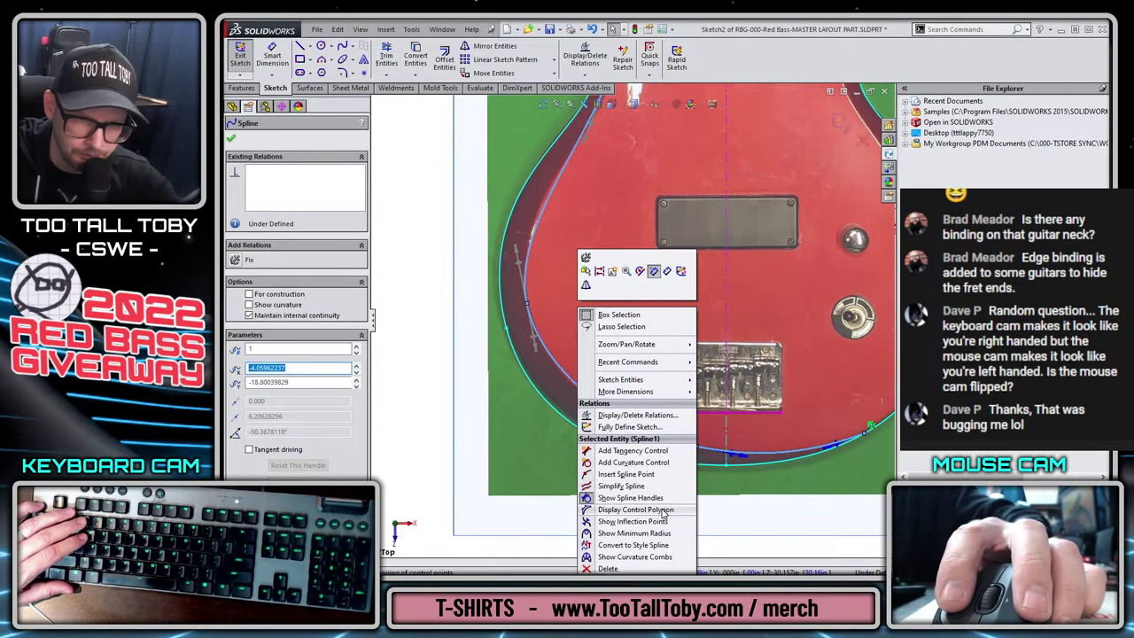
{"action": "left_click", "coordinate": [647, 557]}
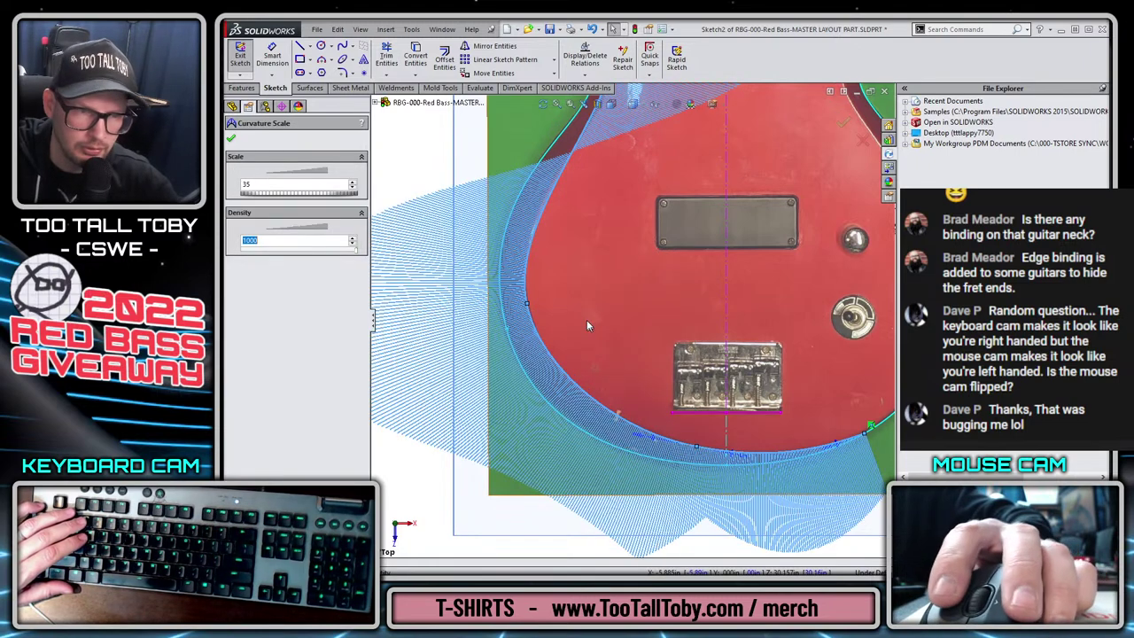
{"action": "left_click_drag", "start_coordinate": [342, 199], "coordinate": [324, 202]}
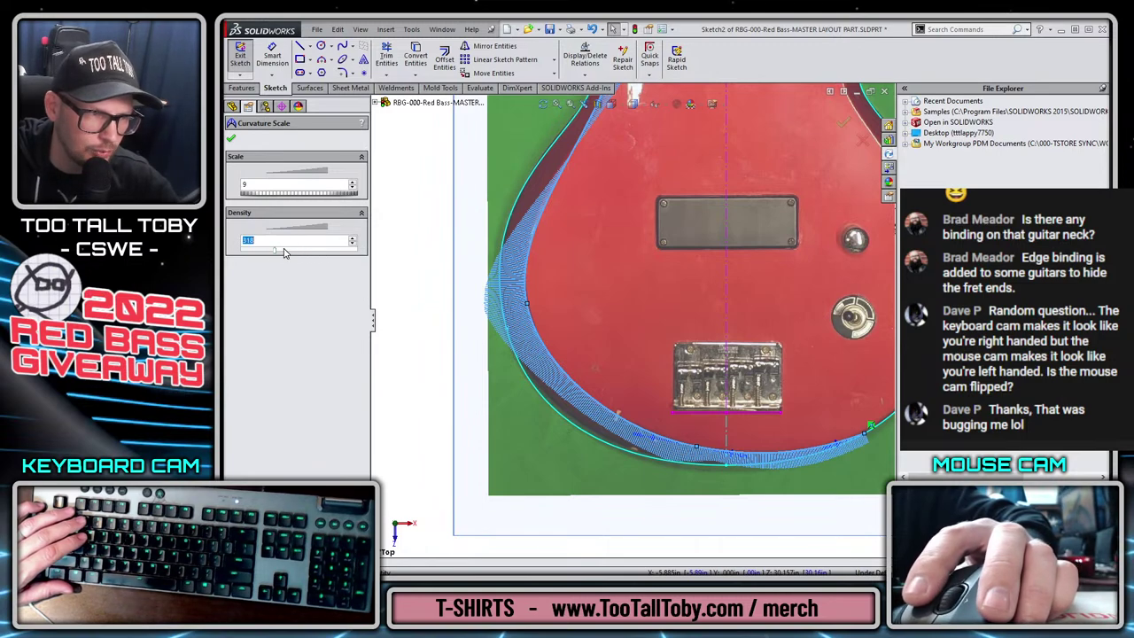
{"action": "left_click_drag", "start_coordinate": [266, 255], "coordinate": [252, 254]}
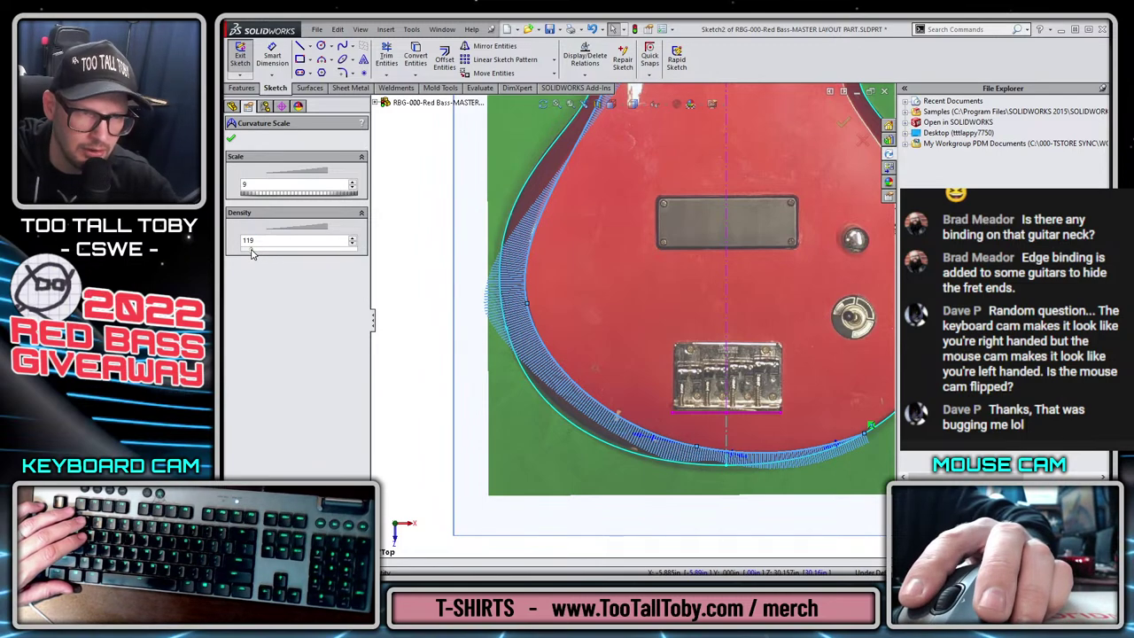
{"action": "scroll", "coordinate": [634, 319], "scroll_direction": "up", "scroll_amount": 4}
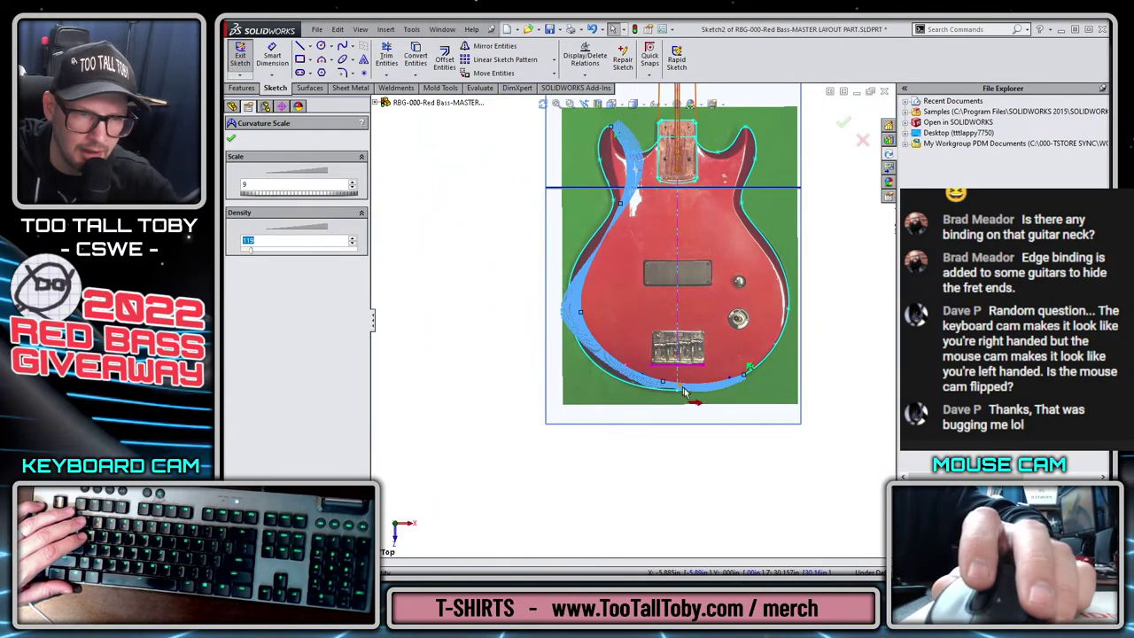
{"action": "left_click", "coordinate": [232, 139]}
{"action": "scroll", "coordinate": [641, 377], "scroll_direction": "down", "scroll_amount": 6}
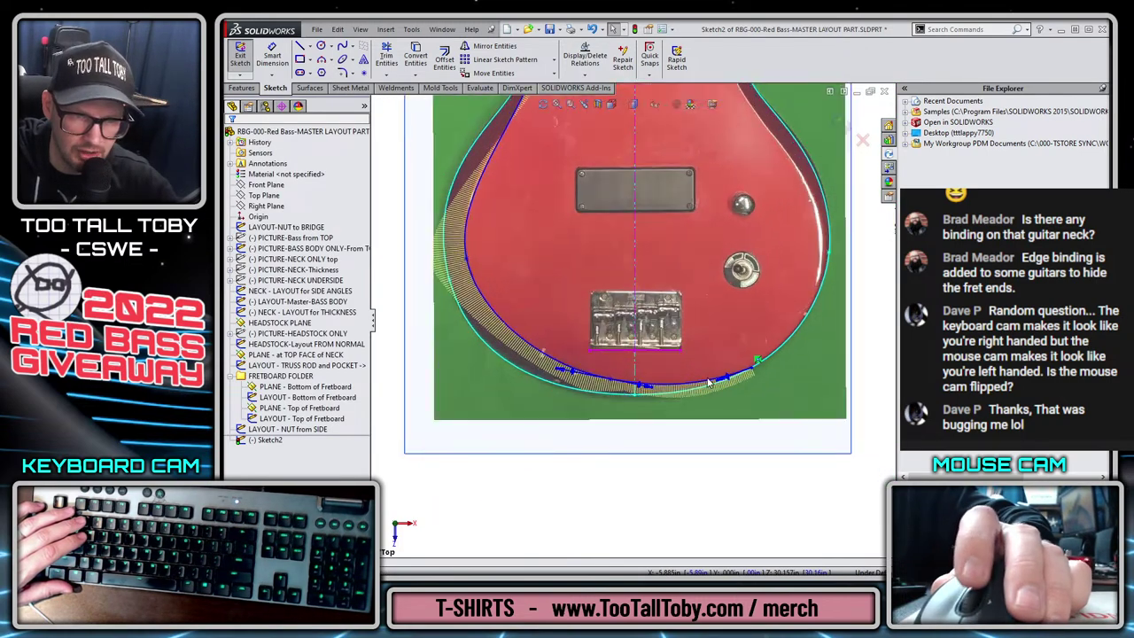
Nudge a bottom point and a left-side point of the spline toward the body edge.
{"action": "left_click", "coordinate": [642, 376]}
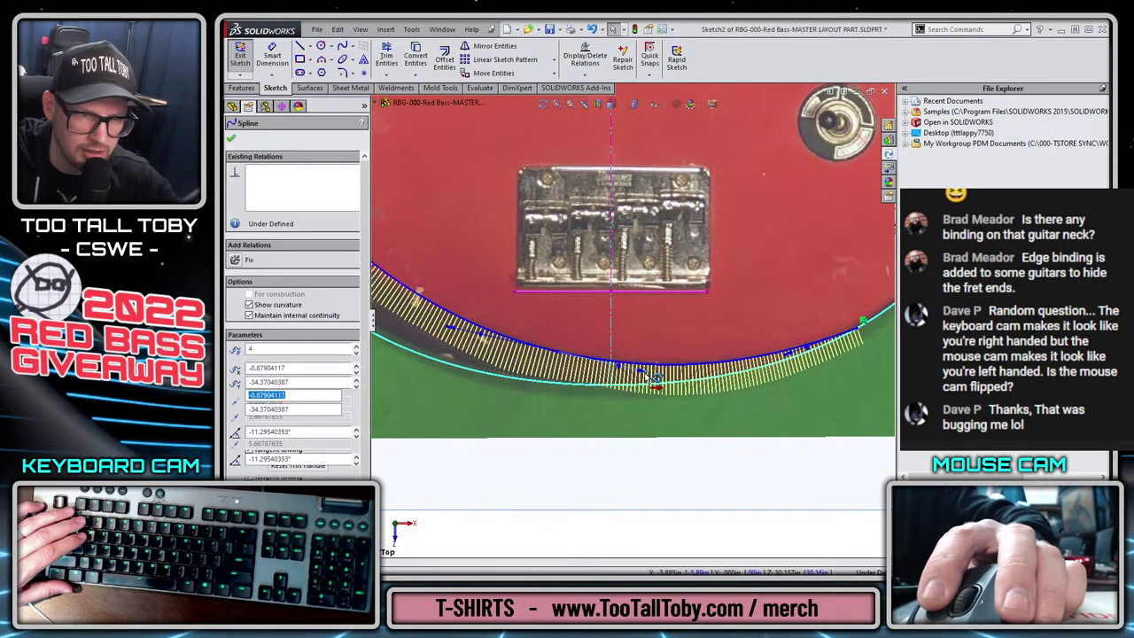
{"action": "left_click_drag", "start_coordinate": [651, 380], "coordinate": [647, 377]}
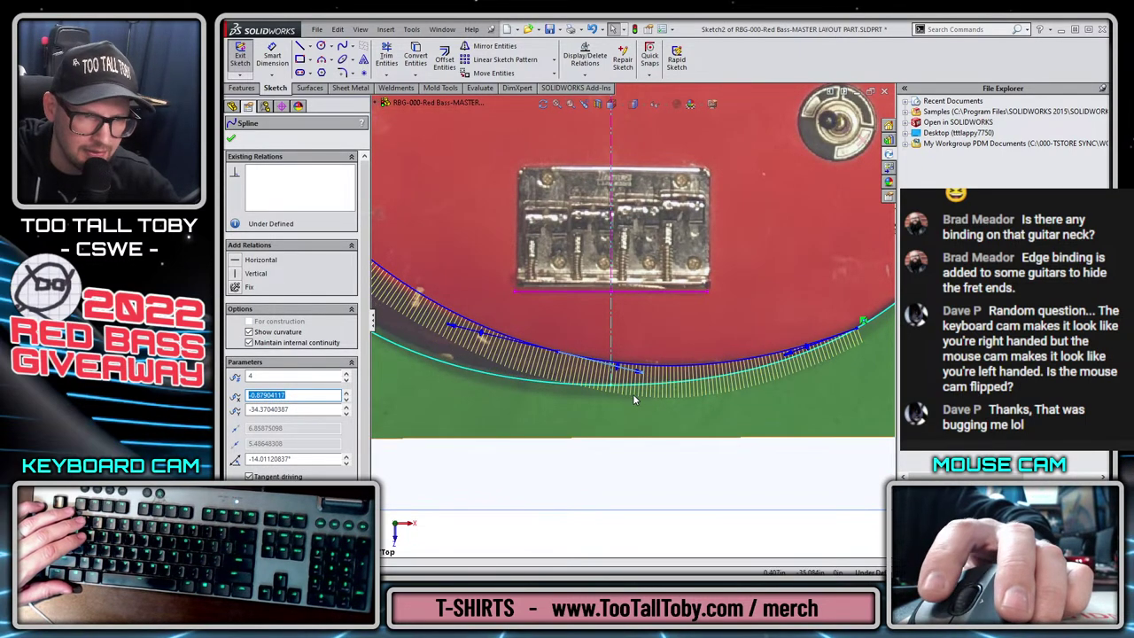
{"action": "scroll", "coordinate": [526, 355], "scroll_direction": "up", "scroll_amount": 5}
{"action": "scroll", "coordinate": [498, 236], "scroll_direction": "down", "scroll_amount": 2}
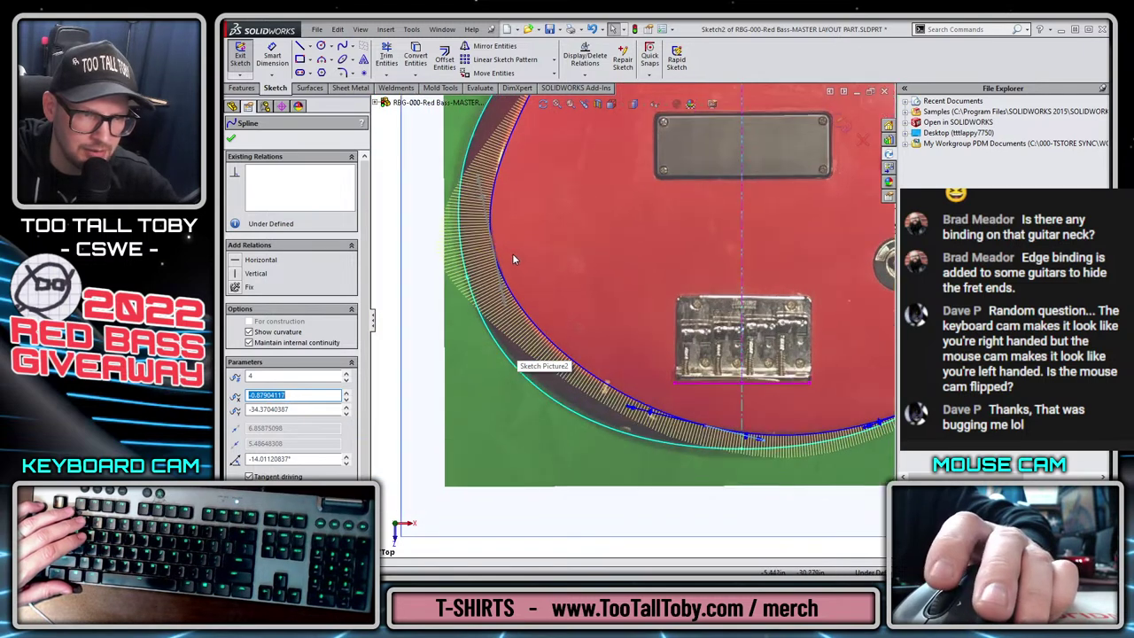
{"action": "left_click_drag", "start_coordinate": [509, 310], "coordinate": [511, 316]}
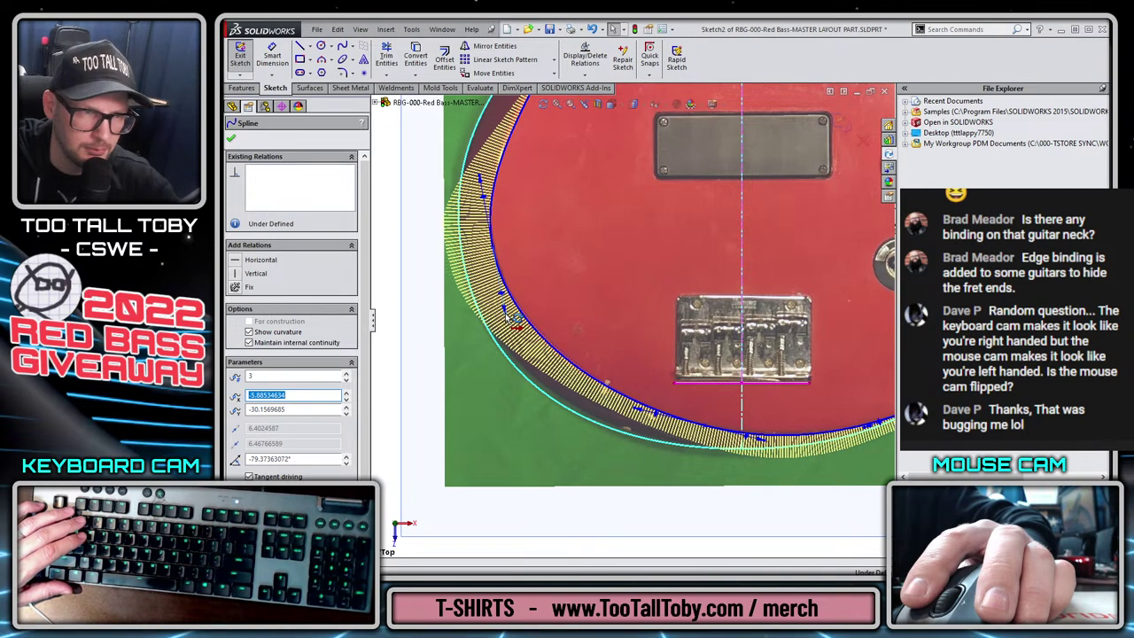
{"action": "scroll", "coordinate": [512, 319], "scroll_direction": "up", "scroll_amount": 5}
{"action": "scroll", "coordinate": [571, 203], "scroll_direction": "down", "scroll_amount": 4}
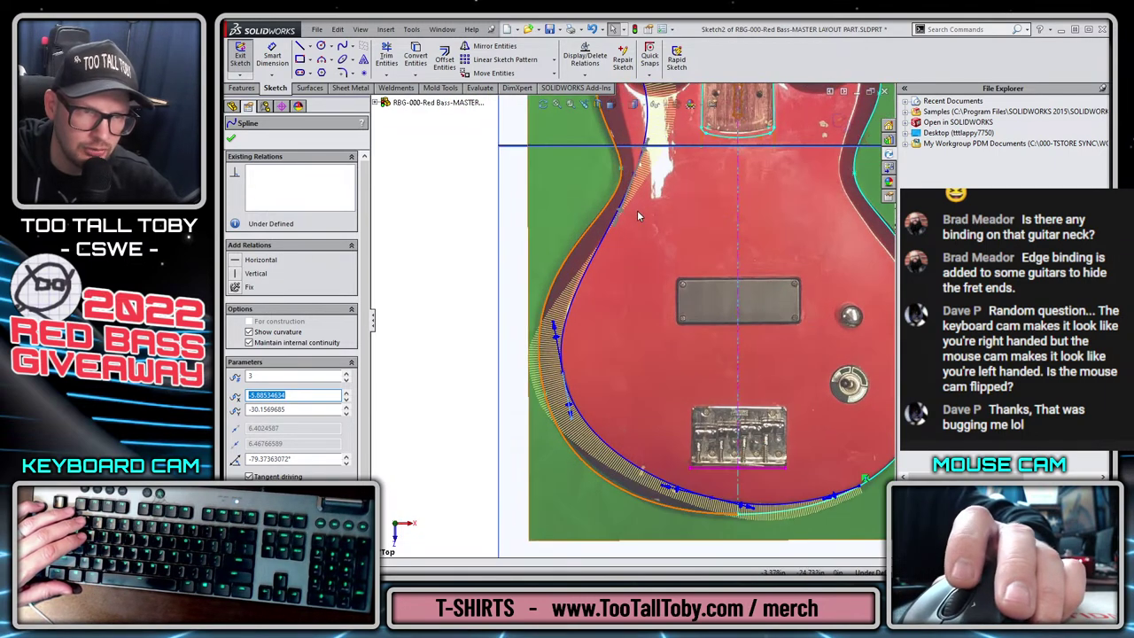
Hide the curvature combs and pull the spline's upper curve toward the horn outline.
{"action": "right_click", "coordinate": [570, 311]}
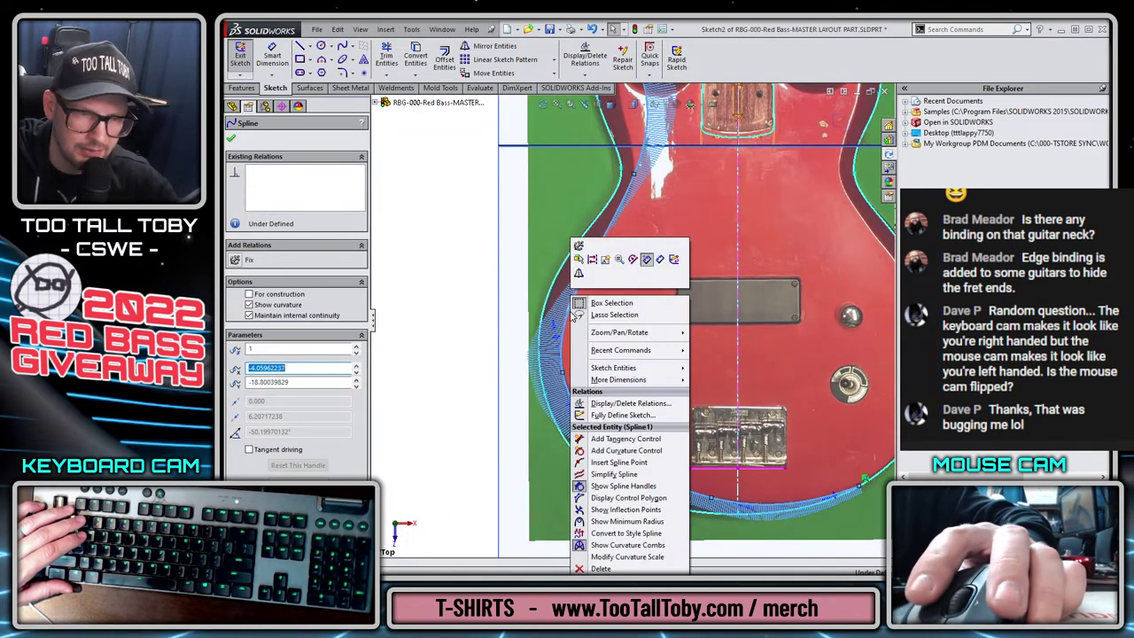
{"action": "left_click", "coordinate": [618, 545]}
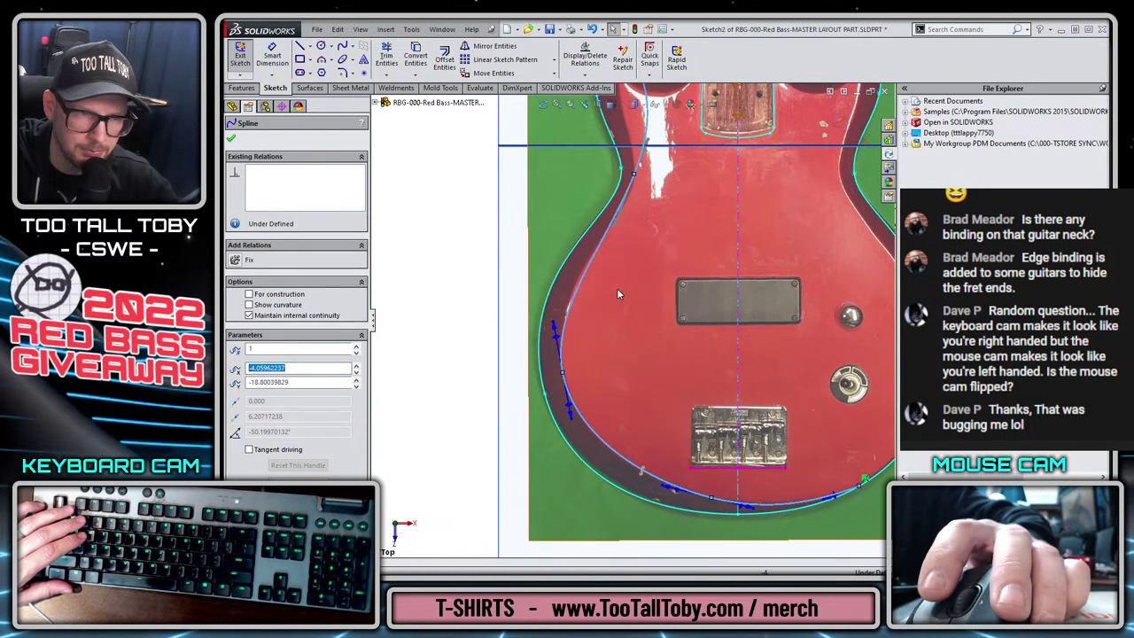
{"action": "left_click_drag", "start_coordinate": [615, 226], "coordinate": [606, 234]}
{"action": "scroll", "coordinate": [620, 239], "scroll_direction": "up", "scroll_amount": 3}
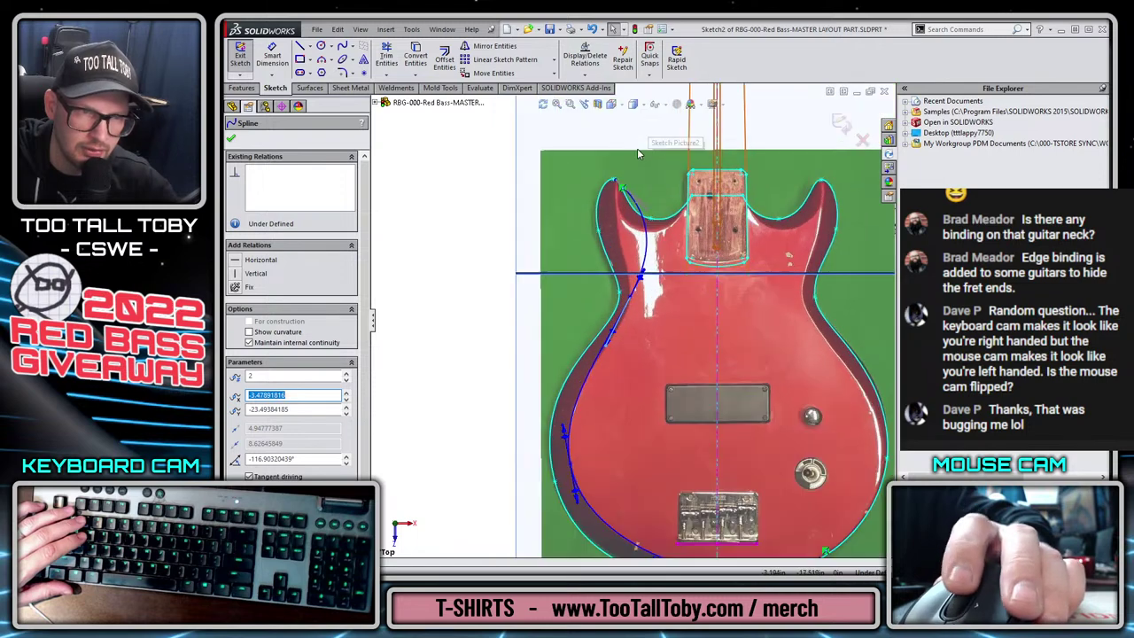
{"action": "scroll", "coordinate": [647, 239], "scroll_direction": "down", "scroll_amount": 5}
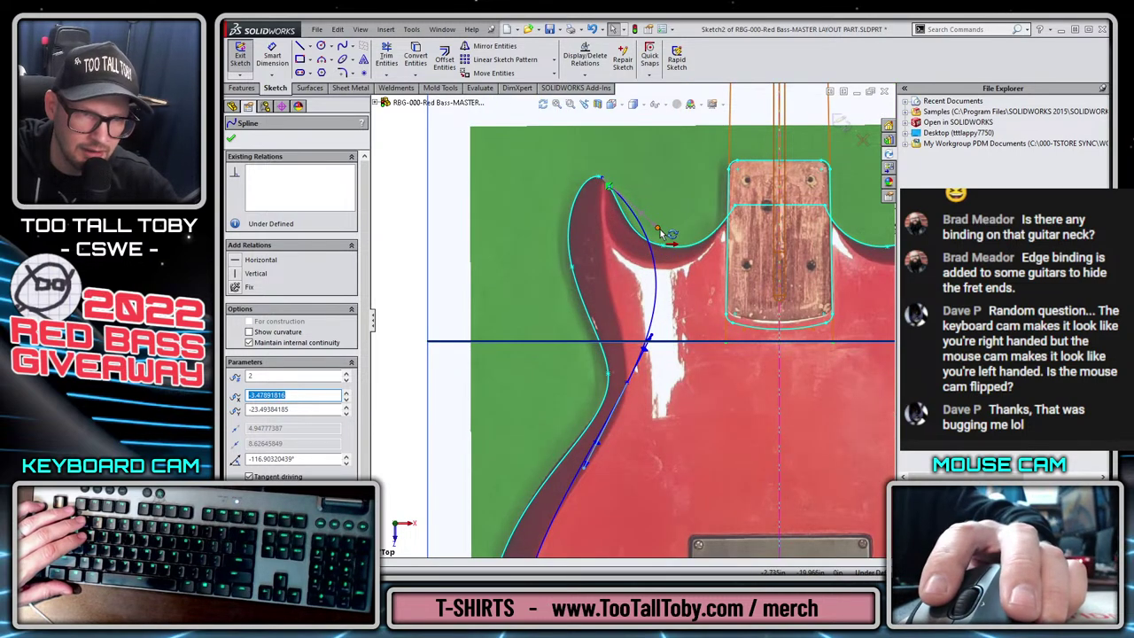
{"action": "left_click_drag", "start_coordinate": [660, 232], "coordinate": [598, 239]}
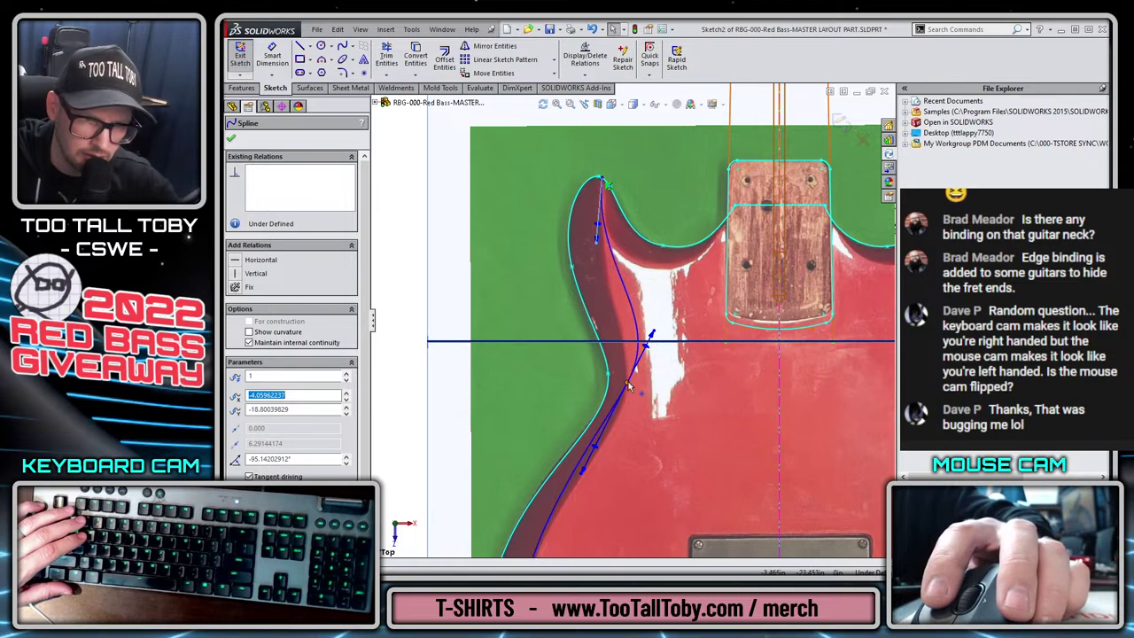
Adjust the waist point's tangents to reshape the spline's lower curve.
{"action": "left_click", "coordinate": [625, 358]}
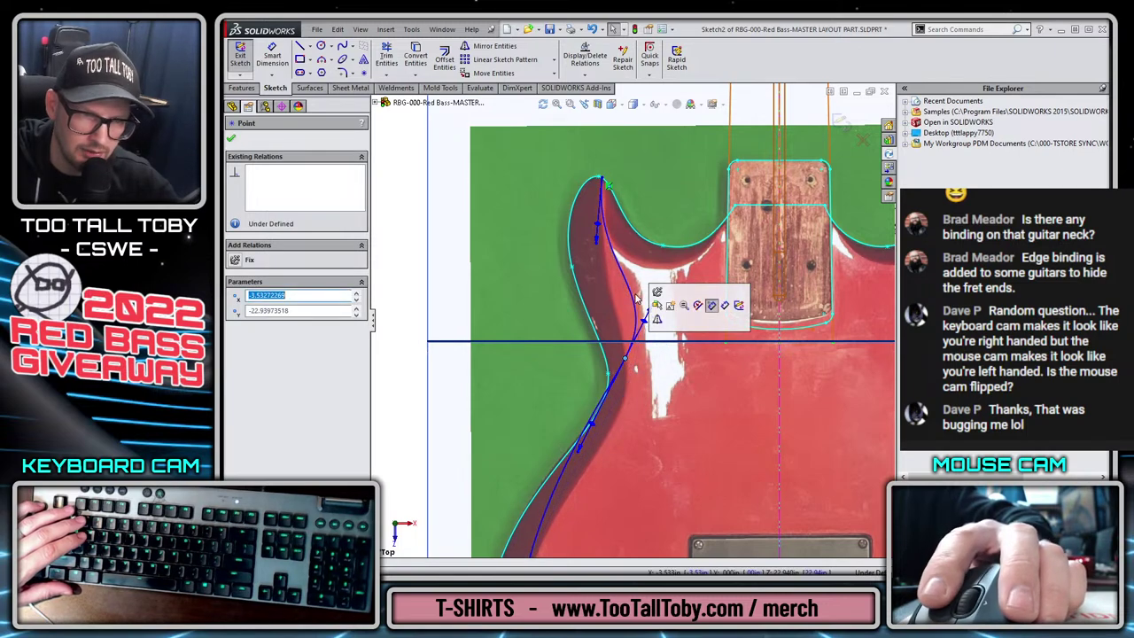
{"action": "left_click_drag", "start_coordinate": [654, 309], "coordinate": [620, 308]}
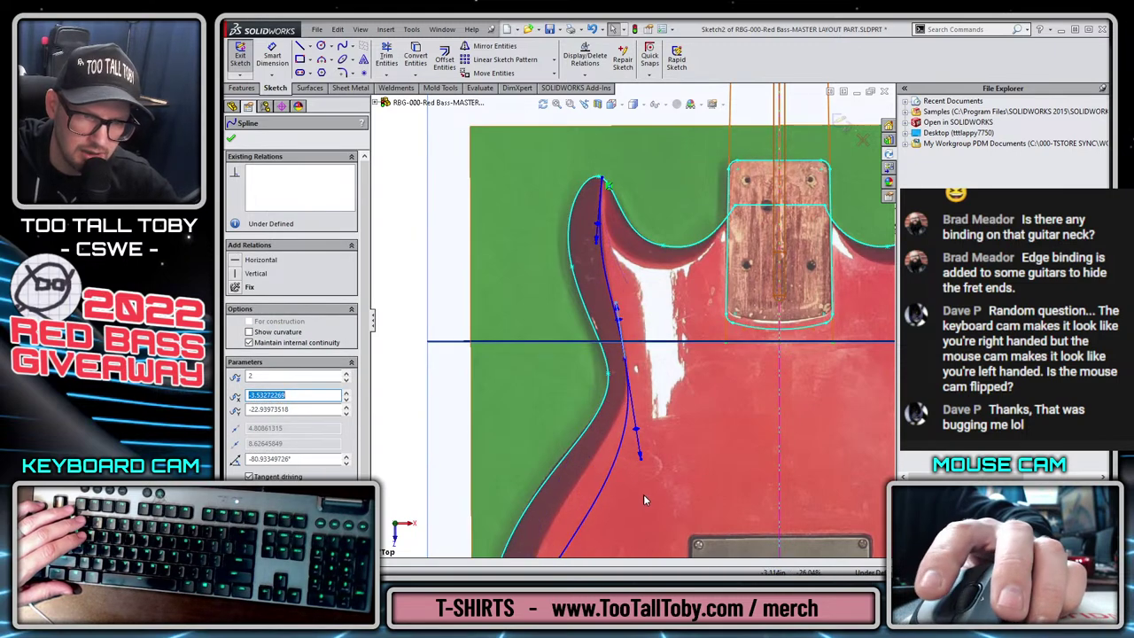
{"action": "left_click_drag", "start_coordinate": [642, 459], "coordinate": [631, 404]}
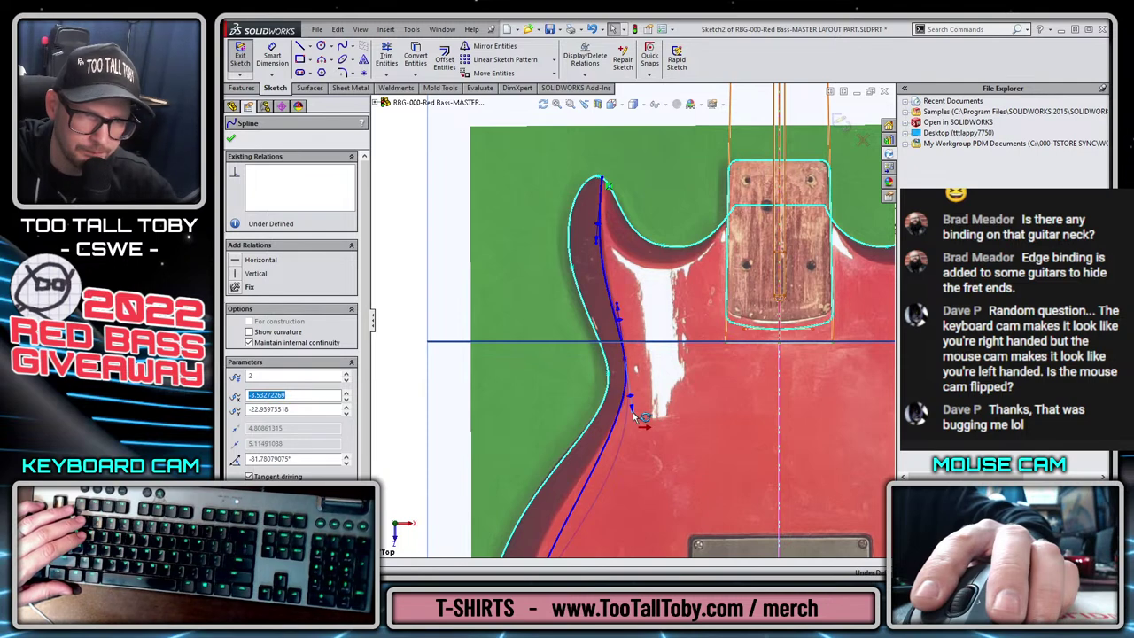
Refine the top and lower-left spline points onto the body edge and finish editing.
{"action": "left_click", "coordinate": [595, 248]}
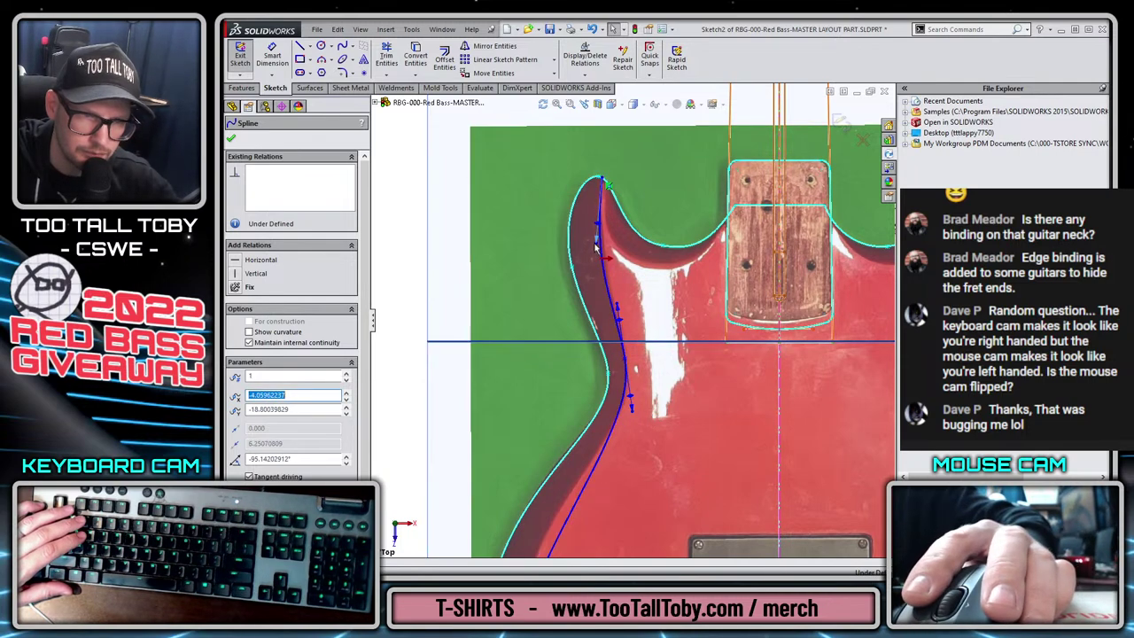
{"action": "left_click_drag", "start_coordinate": [596, 245], "coordinate": [602, 249]}
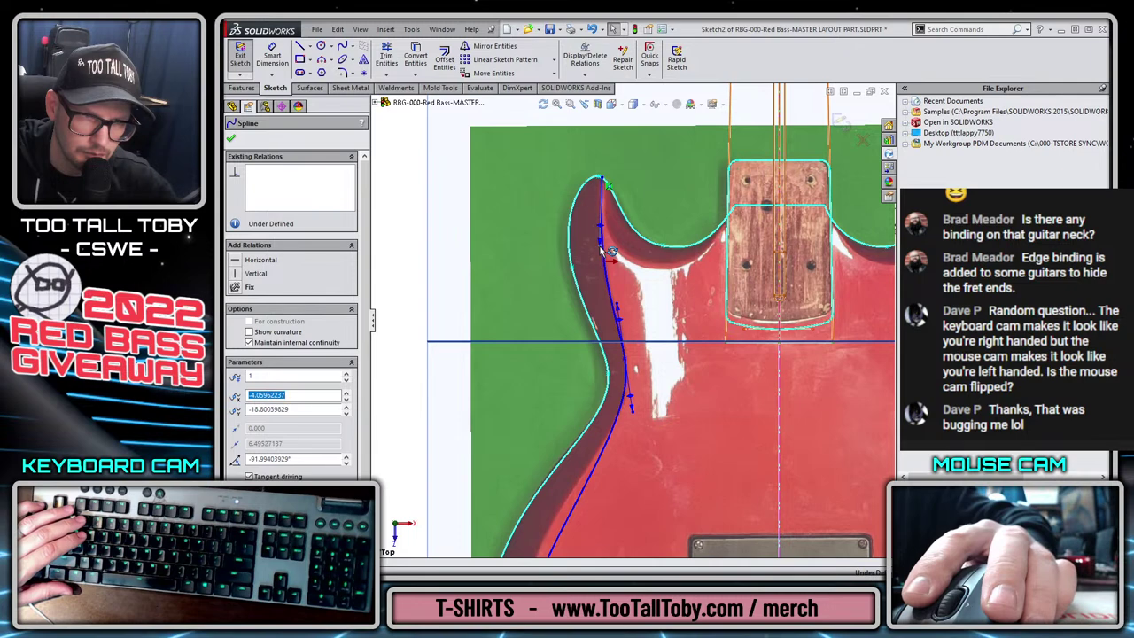
{"action": "scroll", "coordinate": [601, 249], "scroll_direction": "up", "scroll_amount": 3}
{"action": "scroll", "coordinate": [581, 371], "scroll_direction": "down", "scroll_amount": 2}
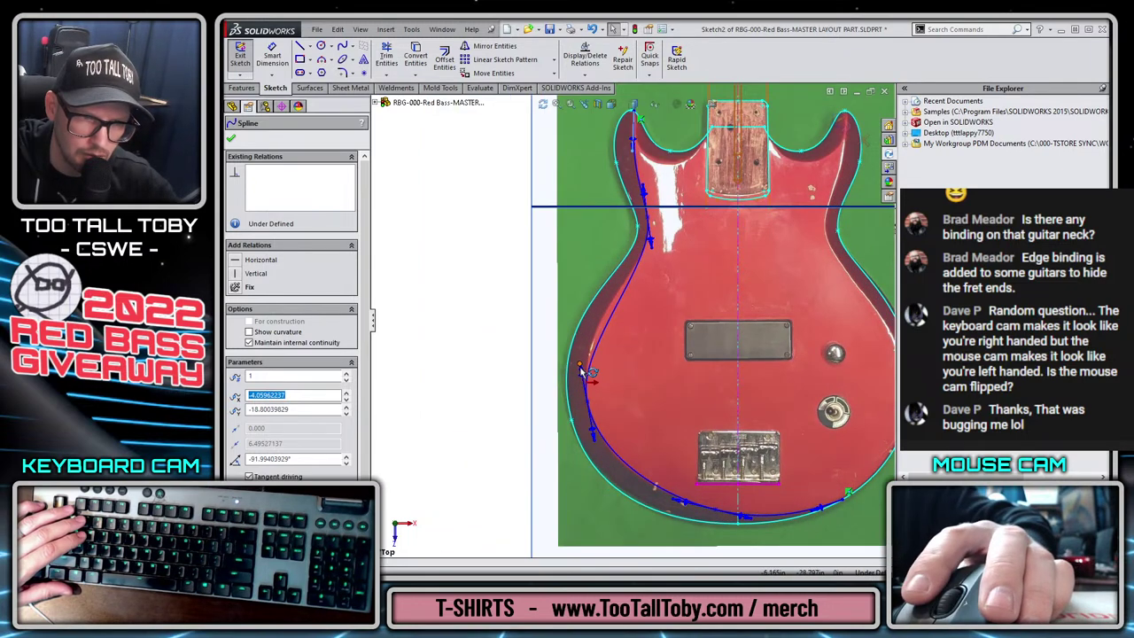
{"action": "left_click_drag", "start_coordinate": [581, 371], "coordinate": [577, 356]}
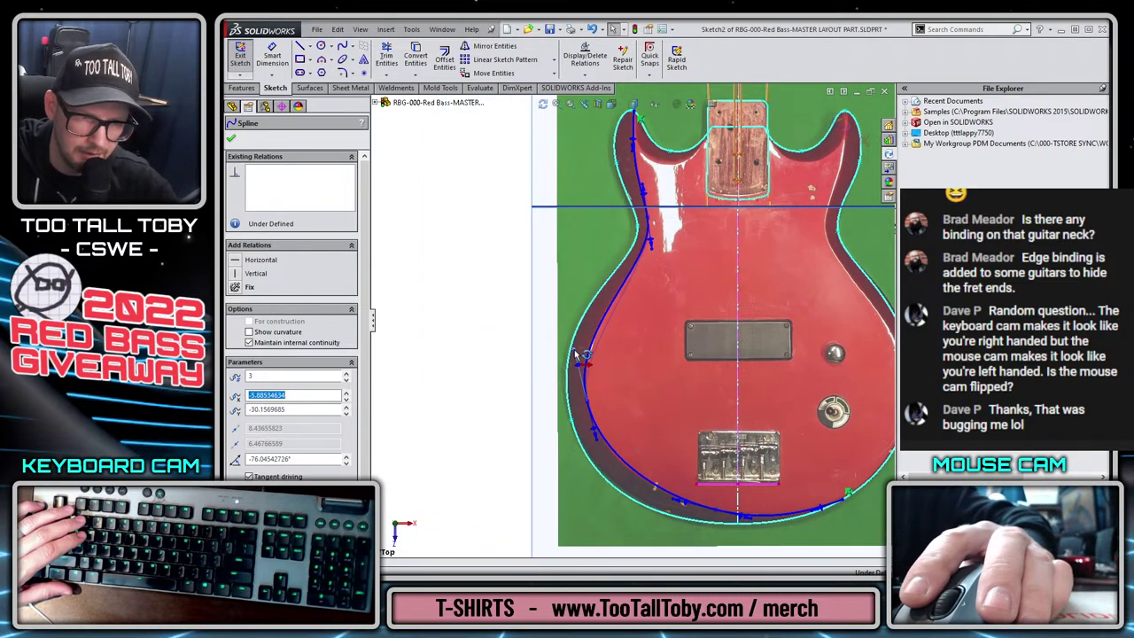
{"action": "left_click", "coordinate": [676, 506]}
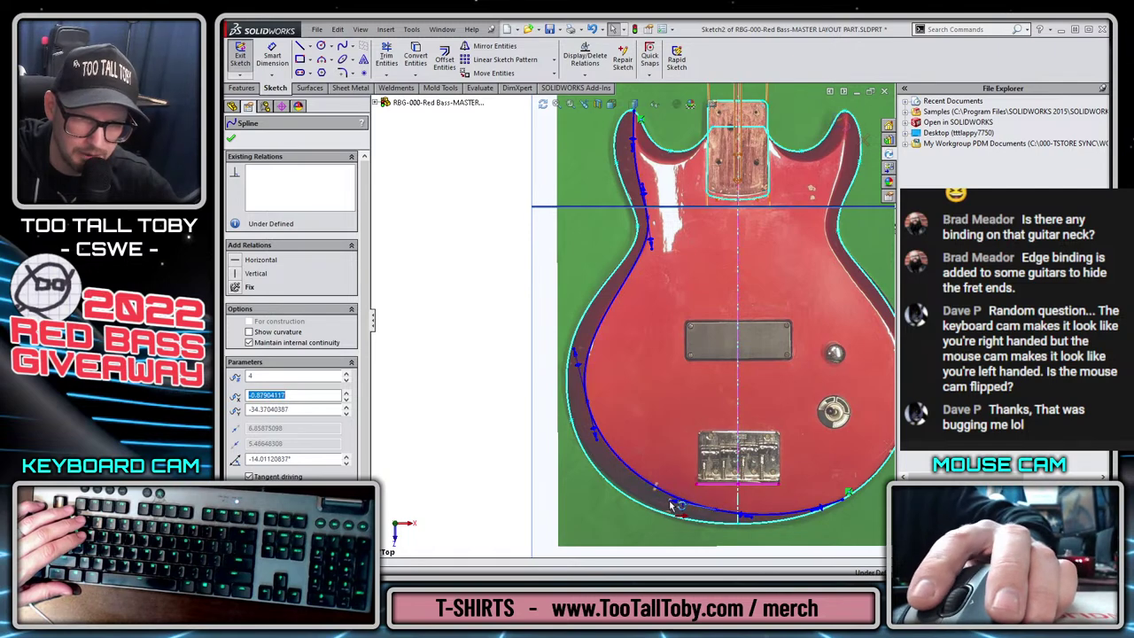
{"action": "scroll", "coordinate": [629, 336], "scroll_direction": "up", "scroll_amount": 4}
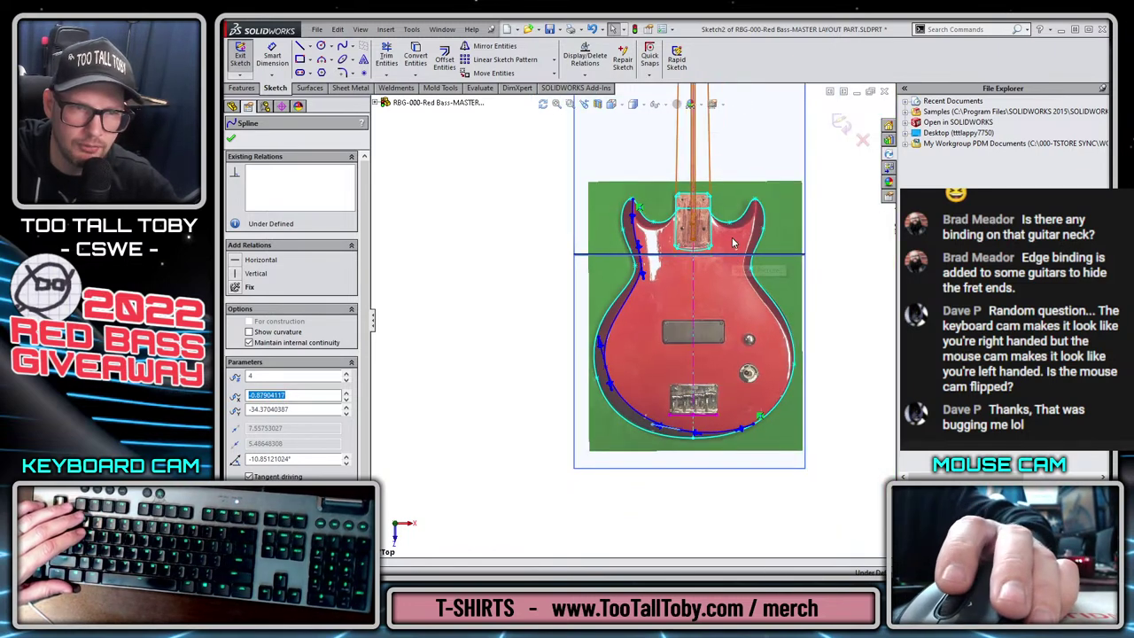
{"action": "left_click", "coordinate": [530, 203]}
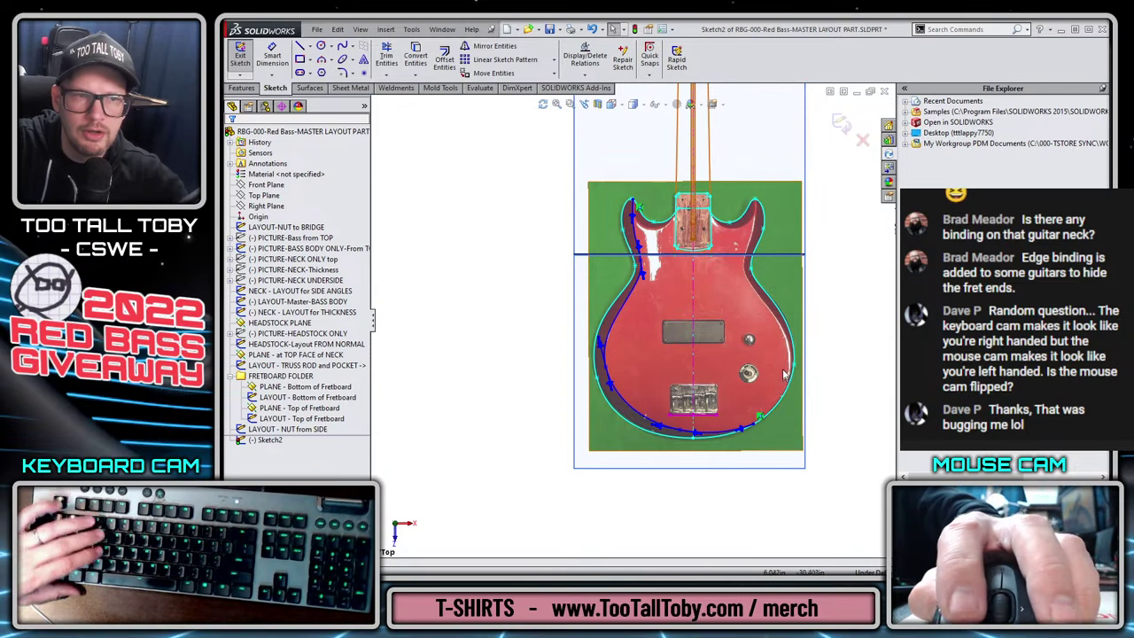
Exit Sketch2, leaving the spline-traced body outline over the bass photo.
{"action": "scroll", "coordinate": [665, 226], "scroll_direction": "down", "scroll_amount": 3}
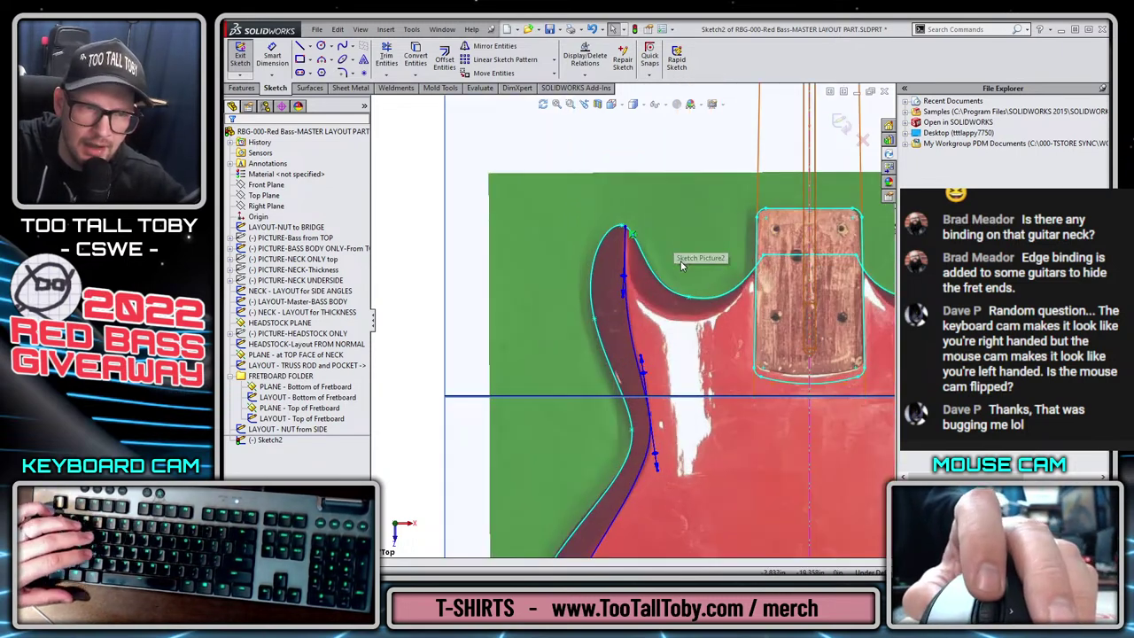
{"action": "scroll", "coordinate": [674, 241], "scroll_direction": "up", "scroll_amount": 3}
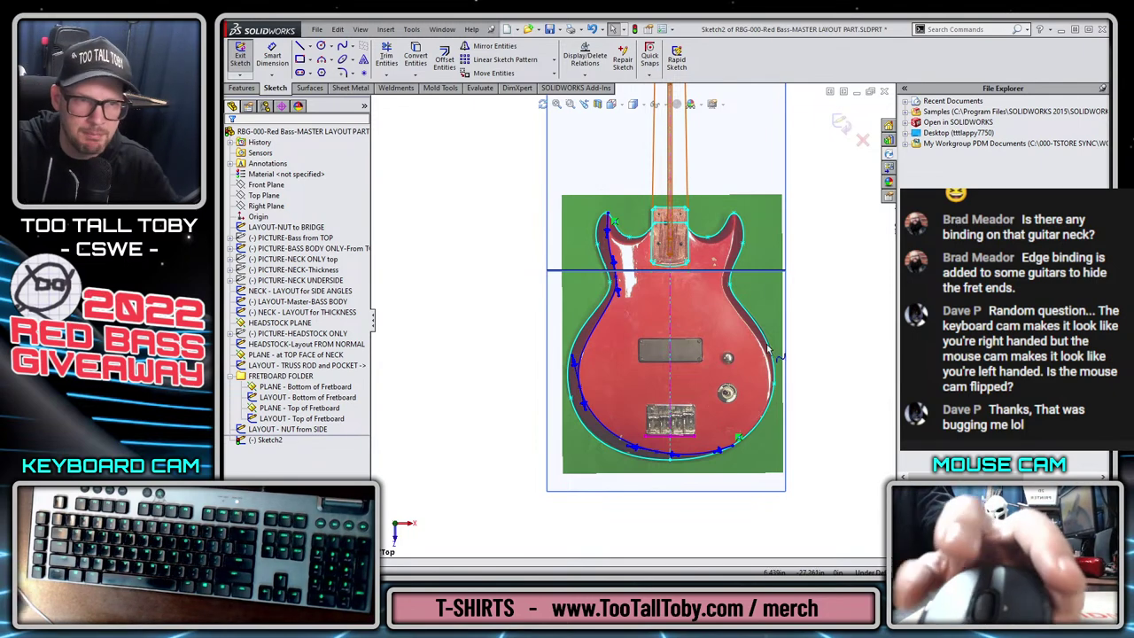
{"action": "left_click", "coordinate": [841, 130]}
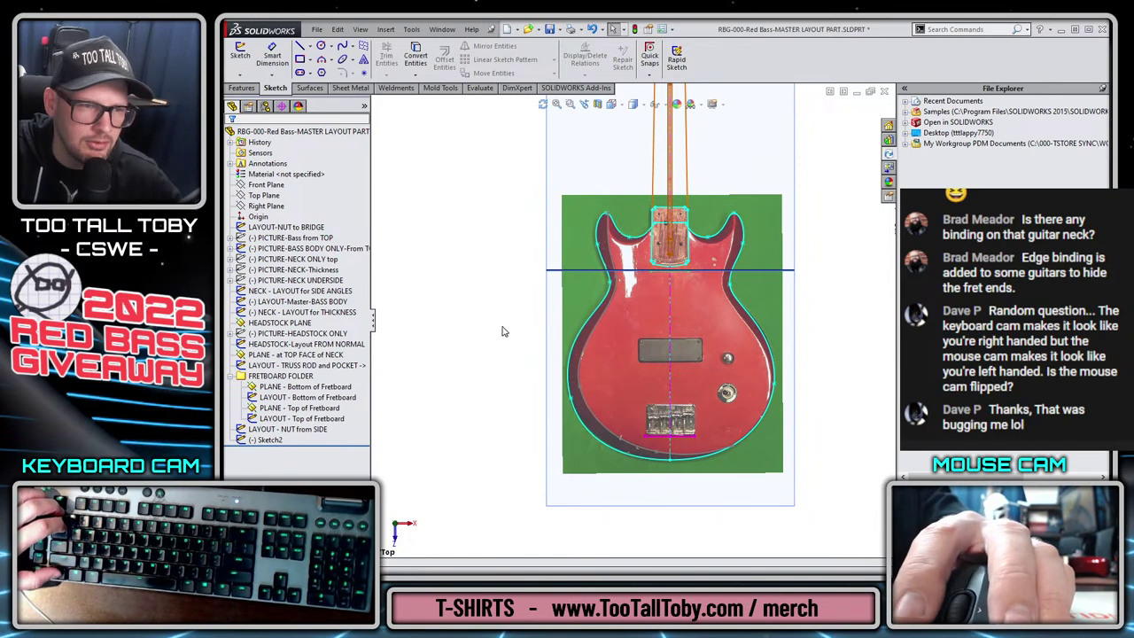
Open the guitar body part in its own window, then return to the top-level assembly.
{"action": "key", "text": "ctrl+Tab"}
{"action": "key", "text": "ctrl+Tab"}
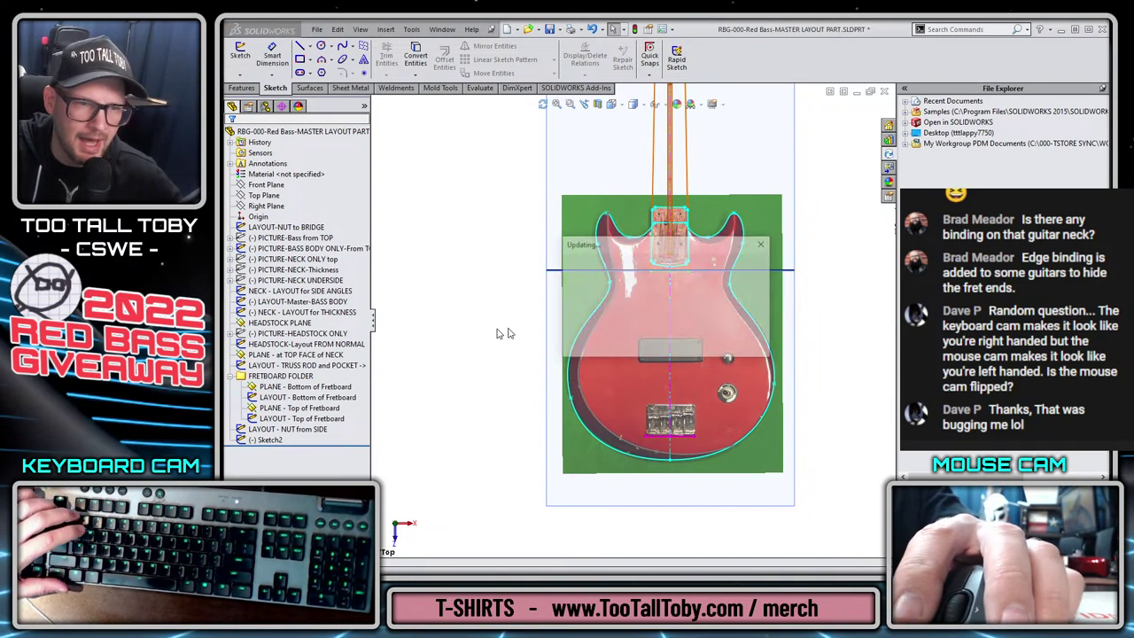
{"action": "scroll", "coordinate": [618, 425], "scroll_direction": "up", "scroll_amount": 5}
{"action": "scroll", "coordinate": [517, 299], "scroll_direction": "down", "scroll_amount": 3}
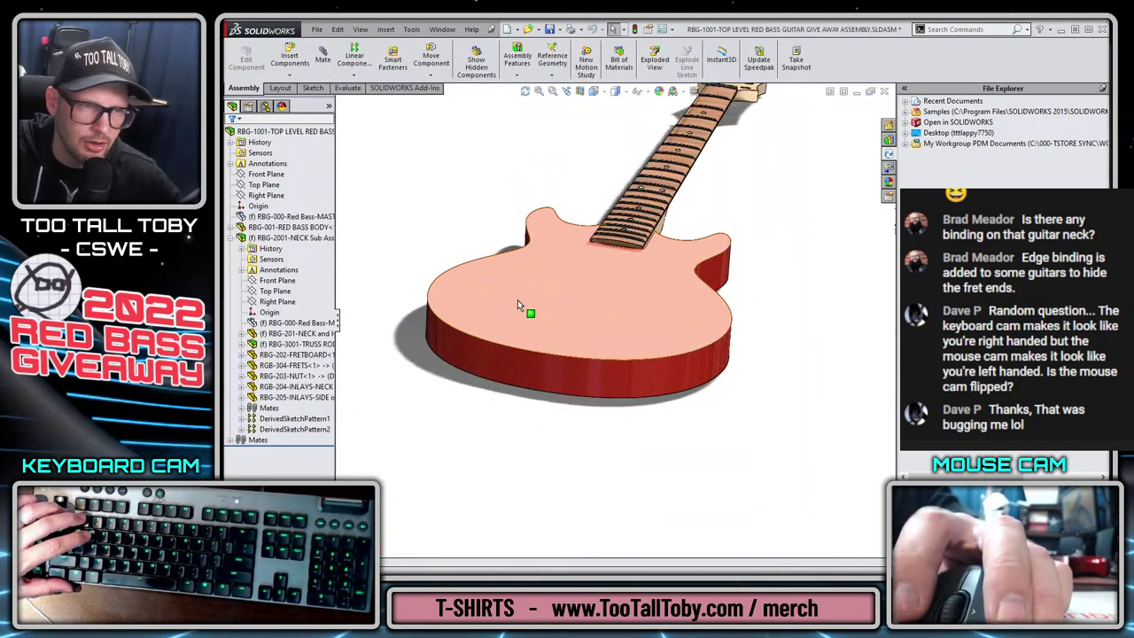
{"action": "left_click", "coordinate": [518, 299]}
{"action": "left_click", "coordinate": [458, 218]}
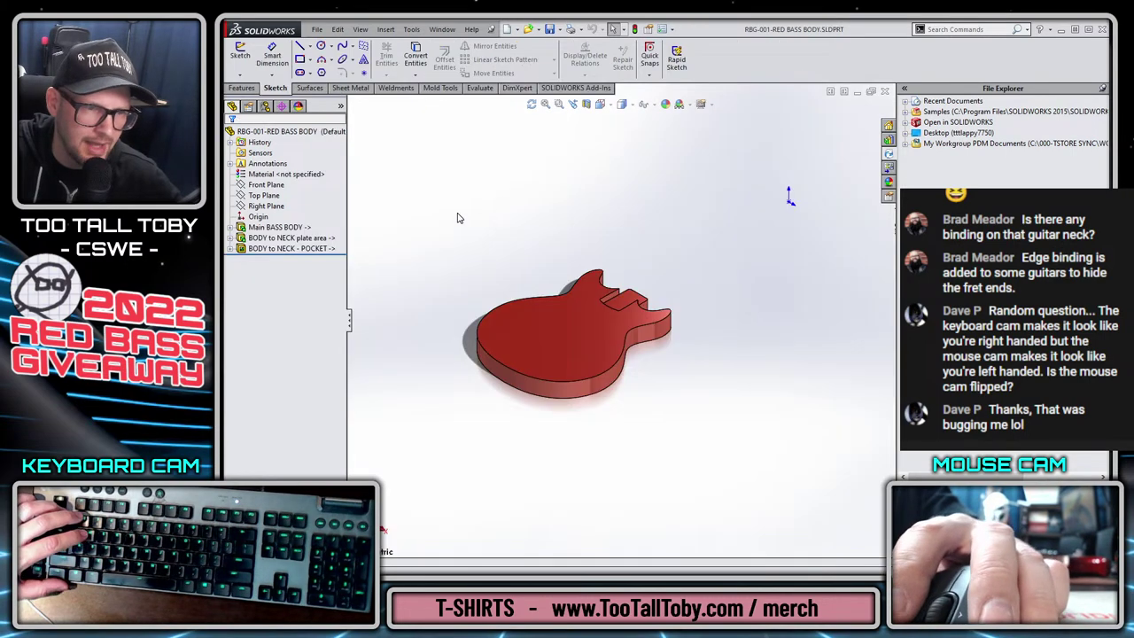
{"action": "key", "text": "ctrl+Tab"}
{"action": "key", "text": "ctrl+Tab"}
{"action": "key", "text": "ctrl+Tab"}
{"action": "key", "text": "ctrl+Tab"}
{"action": "key", "text": "ctrl+Tab"}
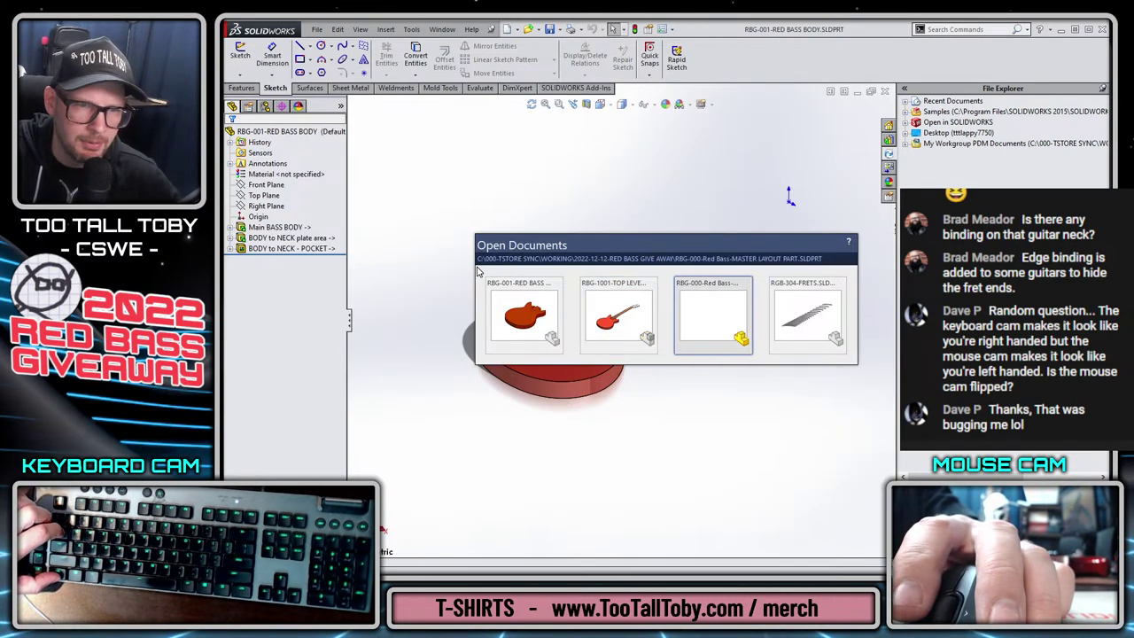
{"action": "key", "text": "ctrl+Tab"}
{"action": "key", "text": "ctrl+Tab"}
{"action": "key", "text": "ctrl+Tab"}
{"action": "key", "text": "ctrl+Tab"}
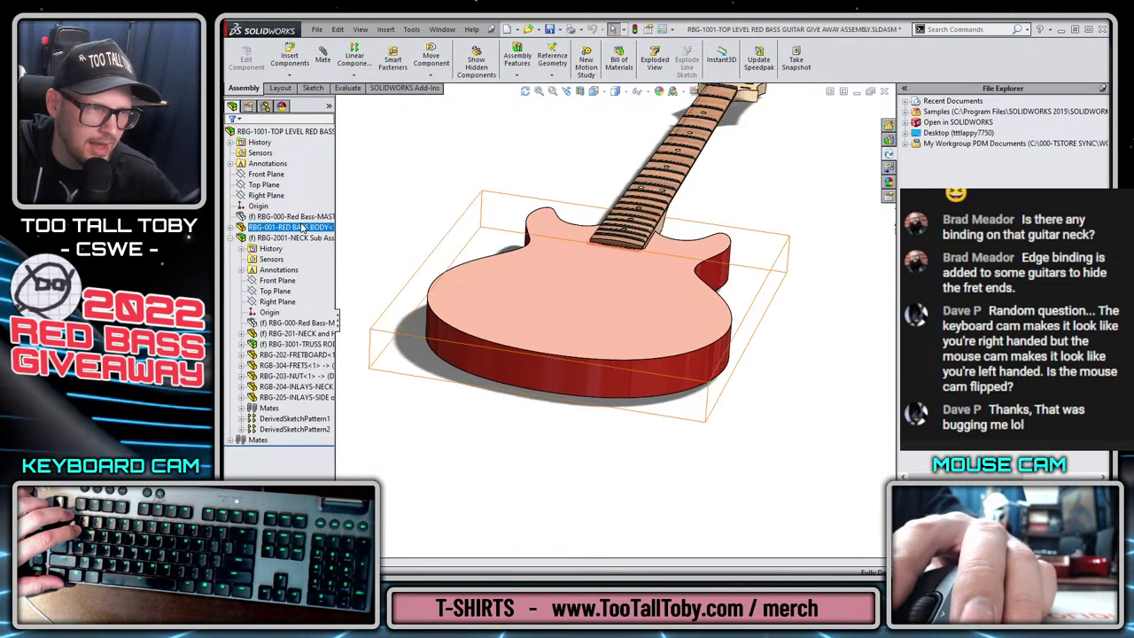
Show the master layout components, set Perspective view, and select the guitar body.
{"action": "right_click", "coordinate": [306, 217]}
{"action": "left_click", "coordinate": [356, 188]}
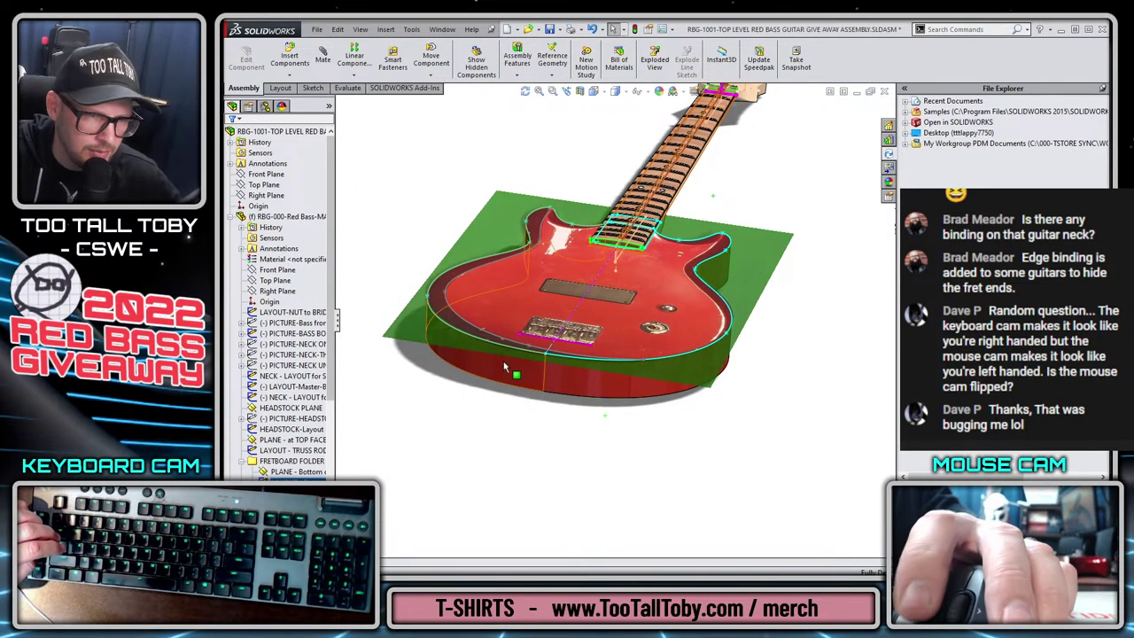
{"action": "left_click", "coordinate": [532, 295]}
{"action": "left_click", "coordinate": [589, 297]}
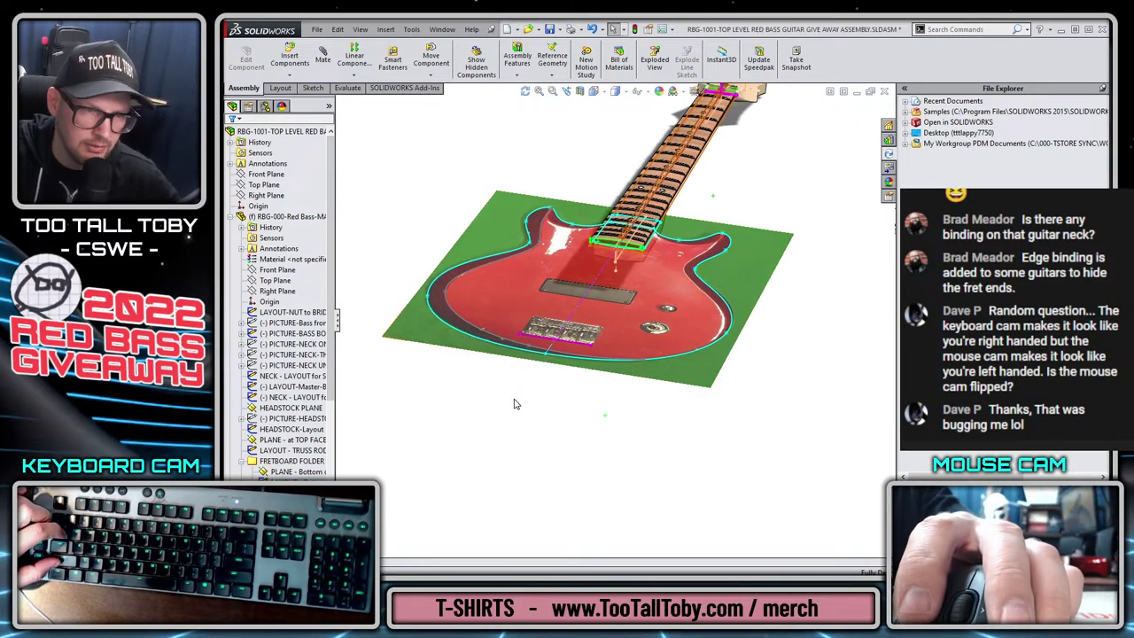
{"action": "key", "text": "ctrl+z"}
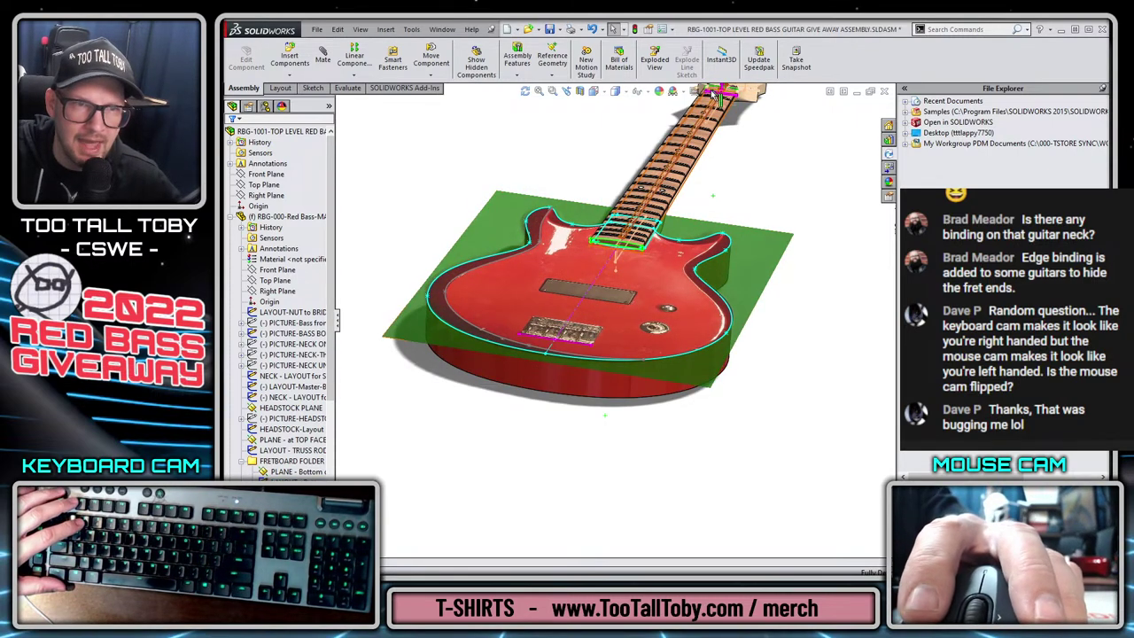
{"action": "left_click", "coordinate": [713, 93]}
{"action": "left_click", "coordinate": [713, 138]}
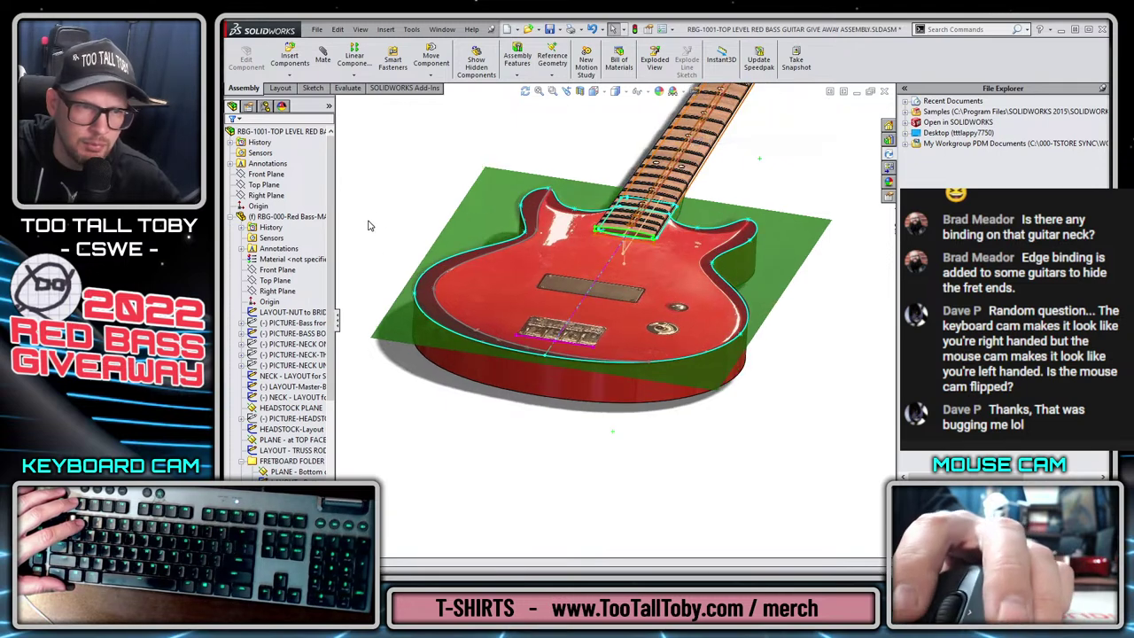
{"action": "left_click", "coordinate": [519, 296]}
Edit the body part in context, hide the PICTURE-Bass front image, and check the body sketch.
{"action": "left_click", "coordinate": [525, 312]}
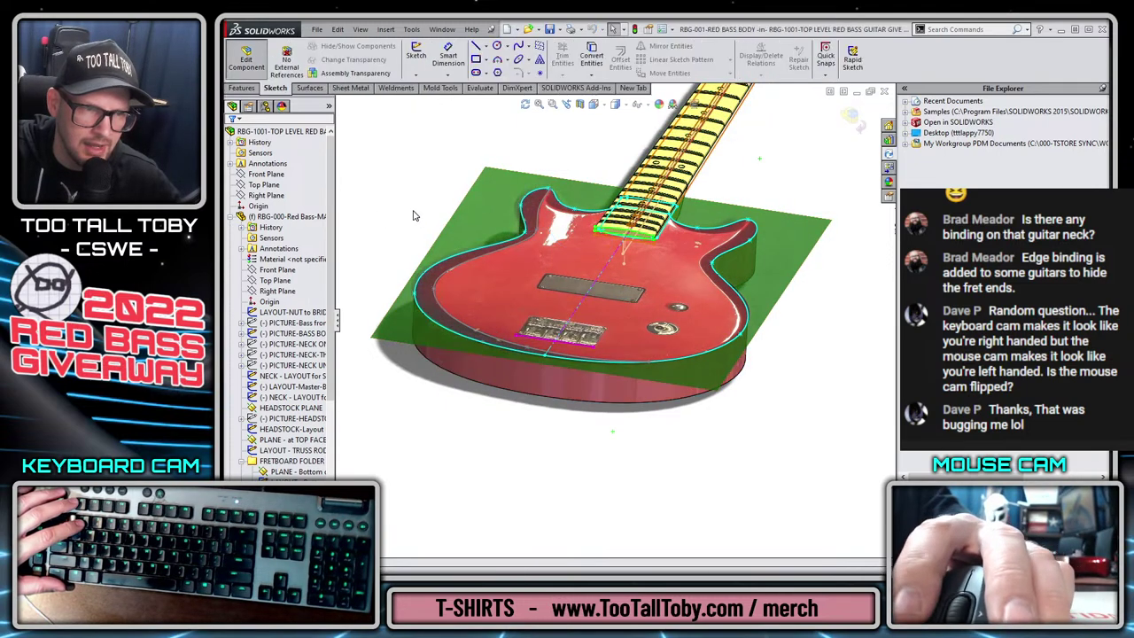
{"action": "key", "text": "ctrl+1"}
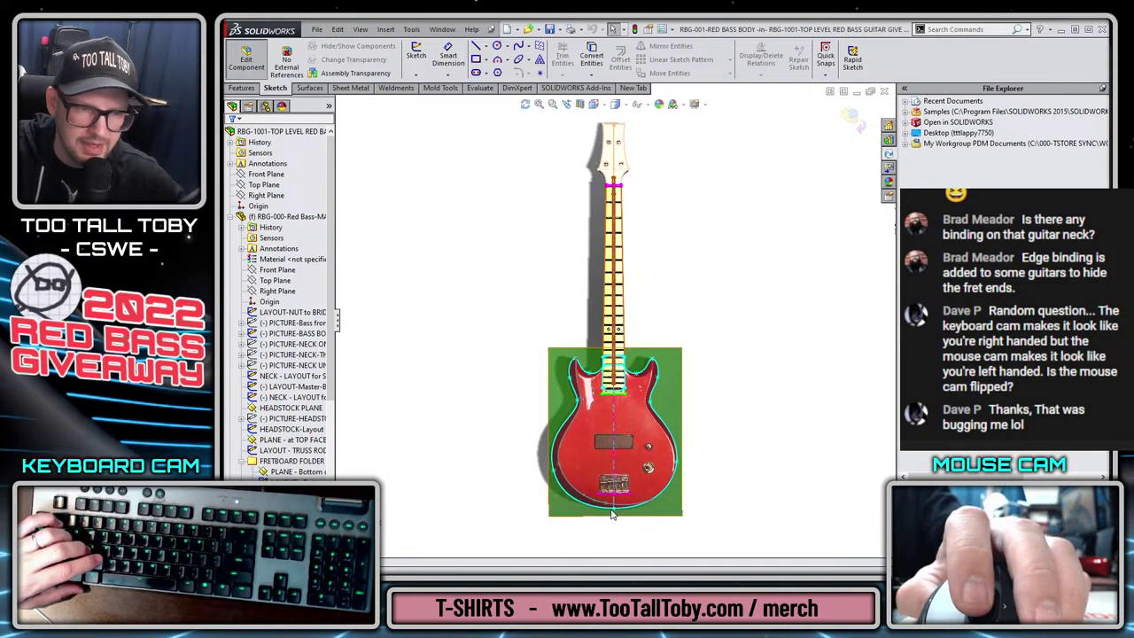
{"action": "scroll", "coordinate": [576, 525], "scroll_direction": "down", "scroll_amount": 5}
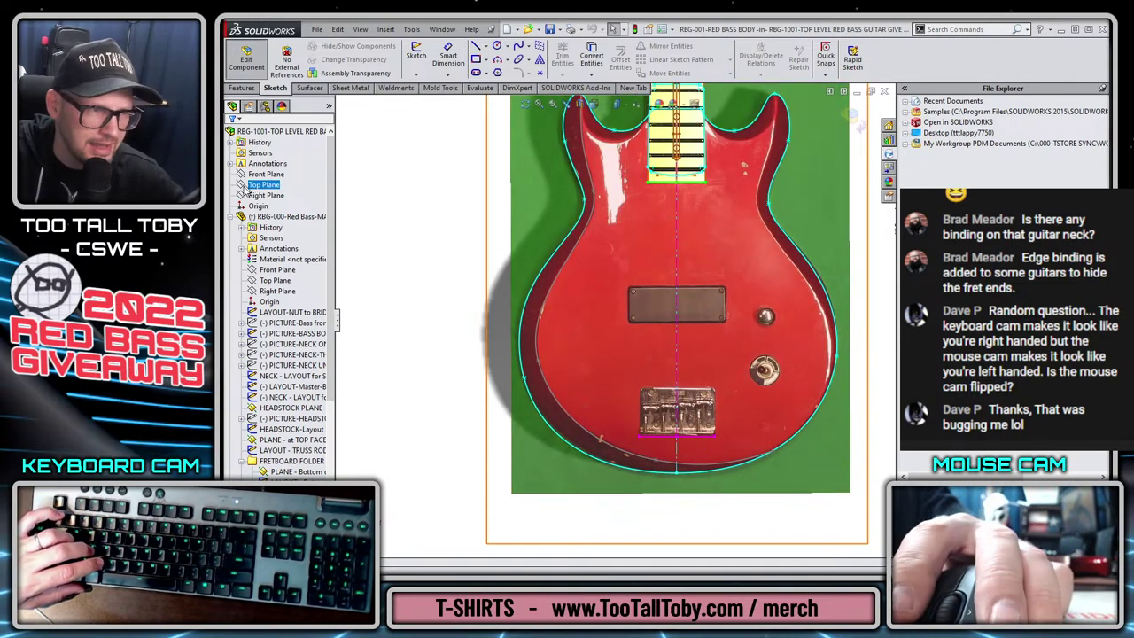
{"action": "left_click", "coordinate": [294, 322]}
{"action": "left_click", "coordinate": [312, 304]}
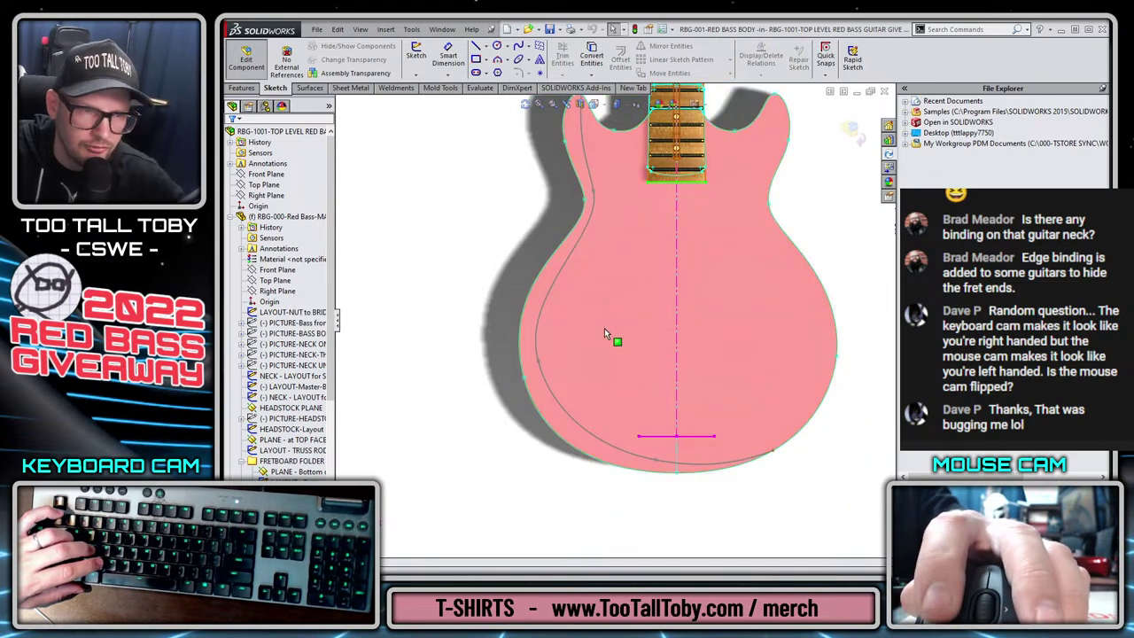
{"action": "left_click", "coordinate": [585, 325]}
{"action": "left_click", "coordinate": [608, 283]}
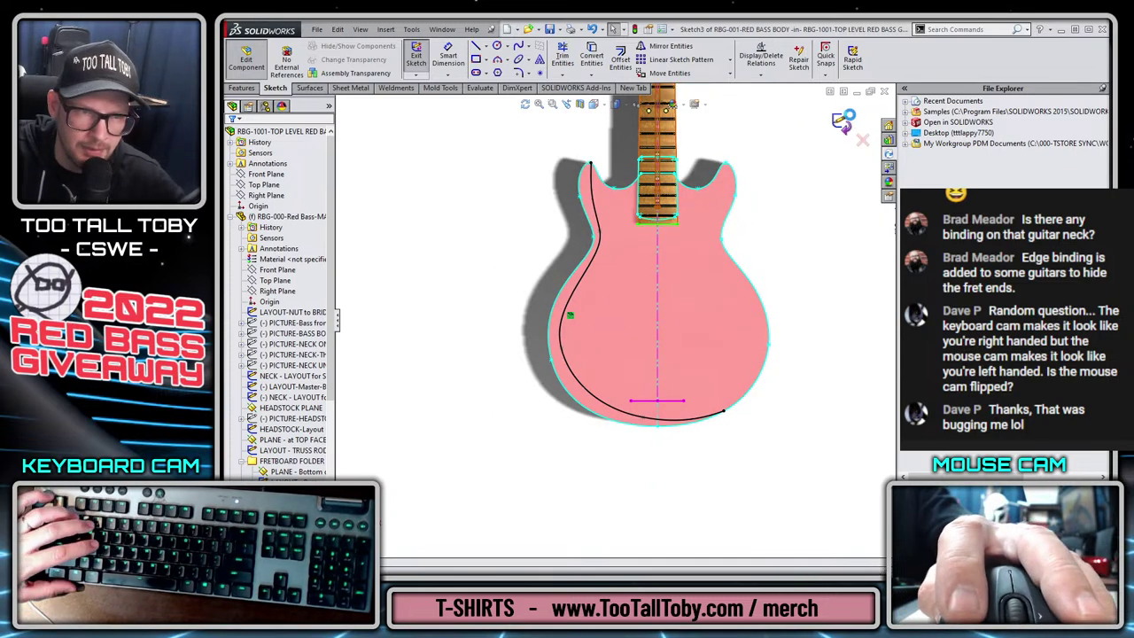
{"action": "left_click", "coordinate": [844, 120]}
{"action": "left_click", "coordinate": [778, 256]}
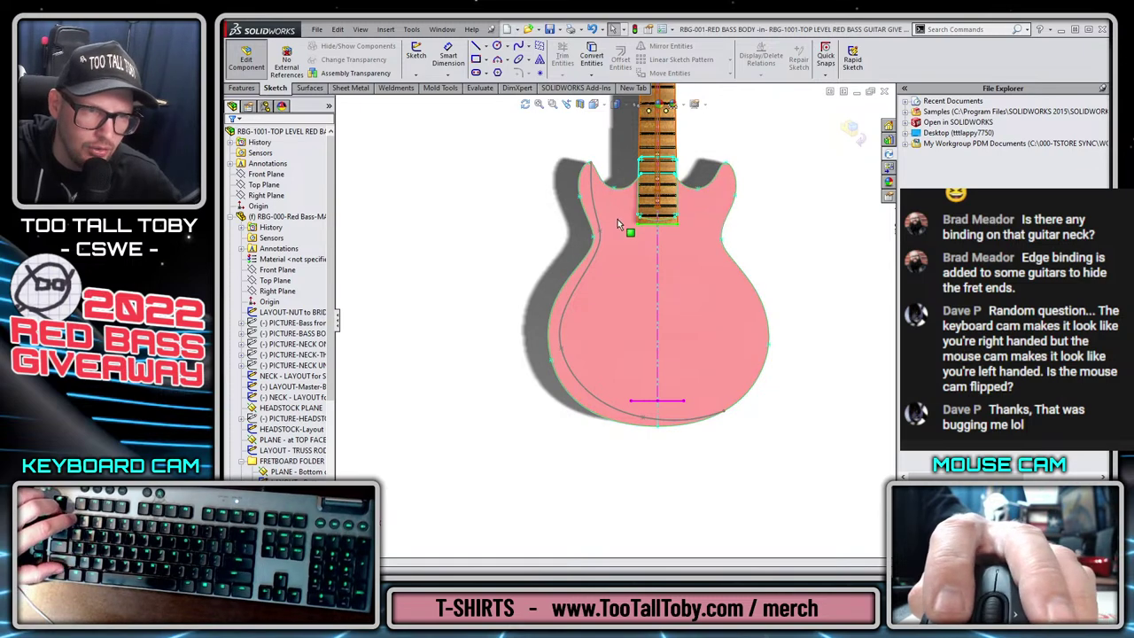
Switch between top, front and isometric views to inspect the body's side face edge-on.
{"action": "key", "text": "ctrl+5"}
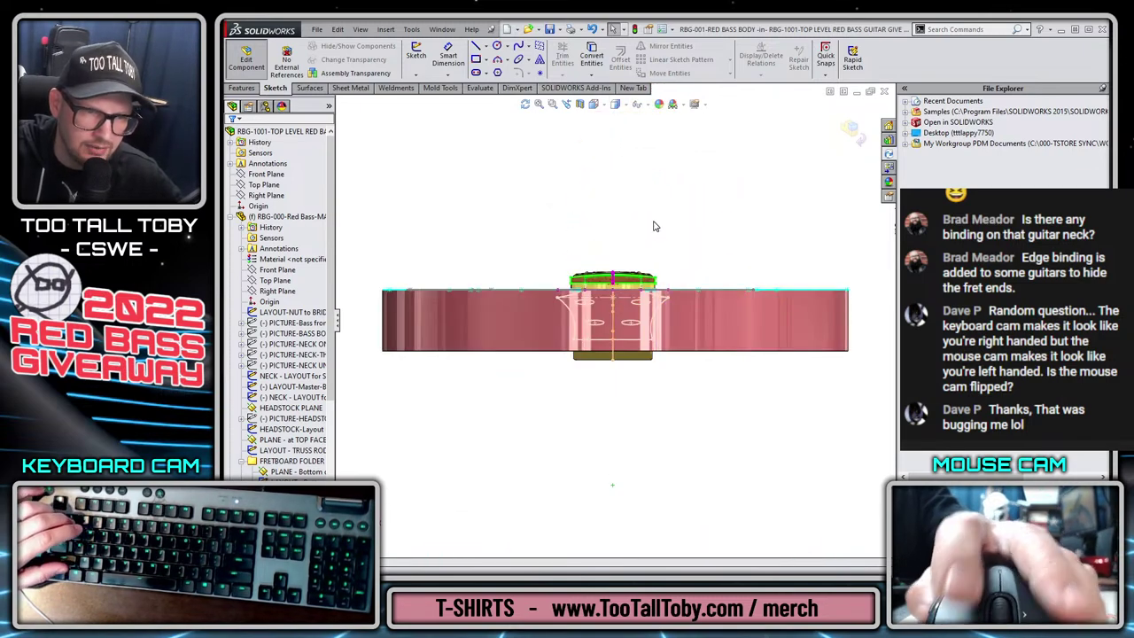
{"action": "key", "text": "Left"}
{"action": "key", "text": "Left"}
{"action": "key", "text": "Left"}
{"action": "key", "text": "Left"}
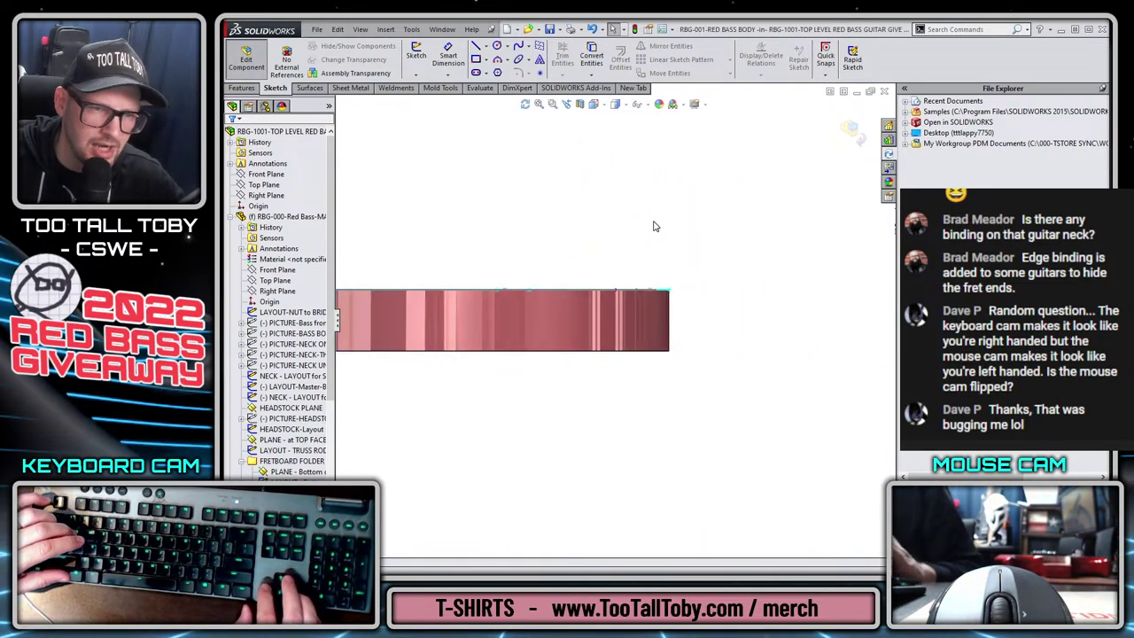
{"action": "middle_click_drag", "start_coordinate": [536, 363], "coordinate": [437, 286]}
{"action": "scroll", "coordinate": [437, 286], "scroll_direction": "down", "scroll_amount": 5}
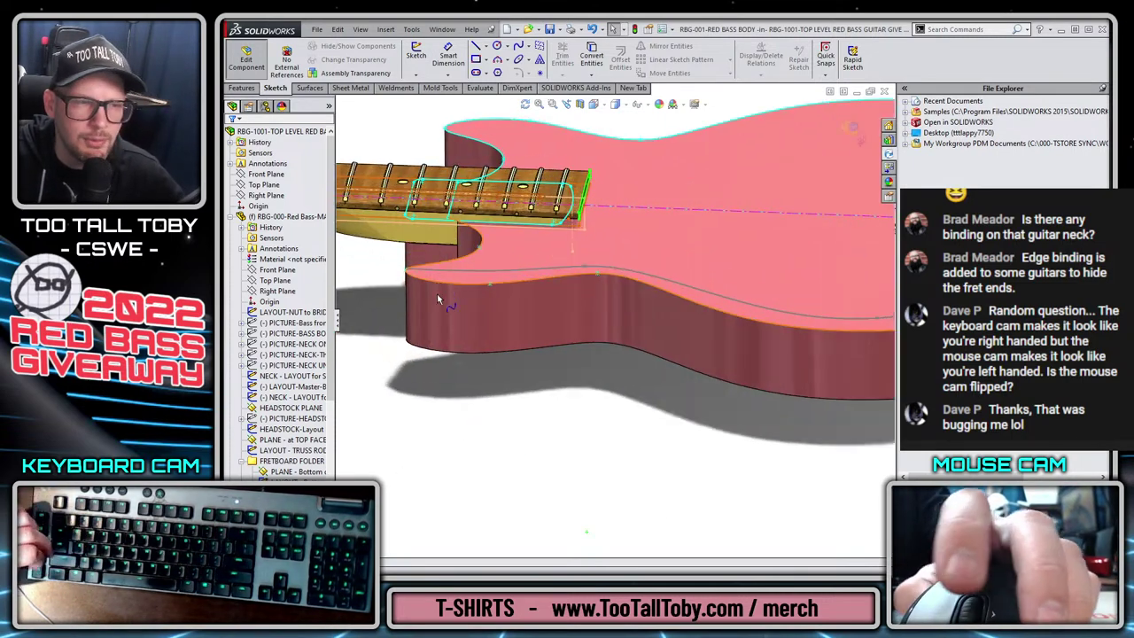
{"action": "scroll", "coordinate": [655, 344], "scroll_direction": "up", "scroll_amount": 5}
{"action": "left_click", "coordinate": [632, 311]}
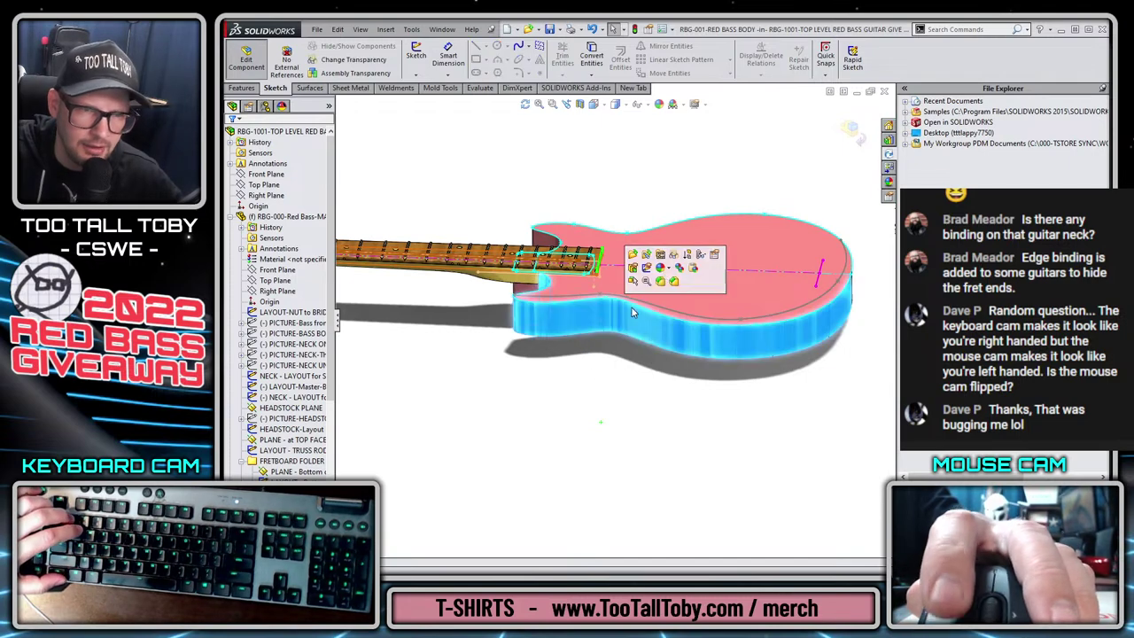
{"action": "left_click", "coordinate": [852, 132]}
{"action": "left_click", "coordinate": [746, 280]}
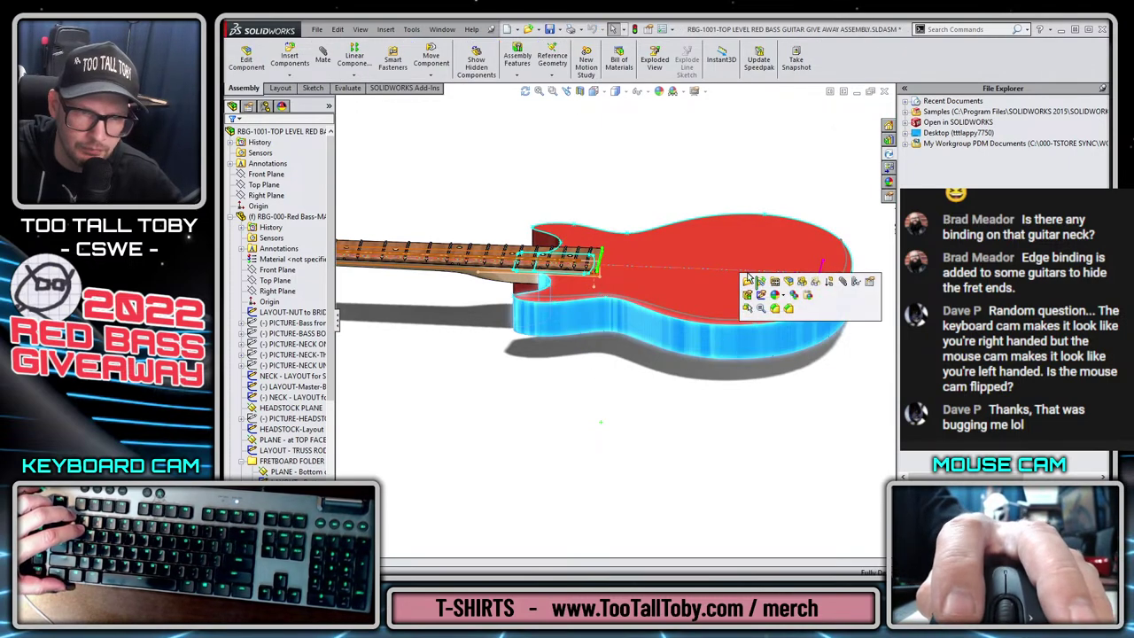
{"action": "left_click", "coordinate": [716, 336]}
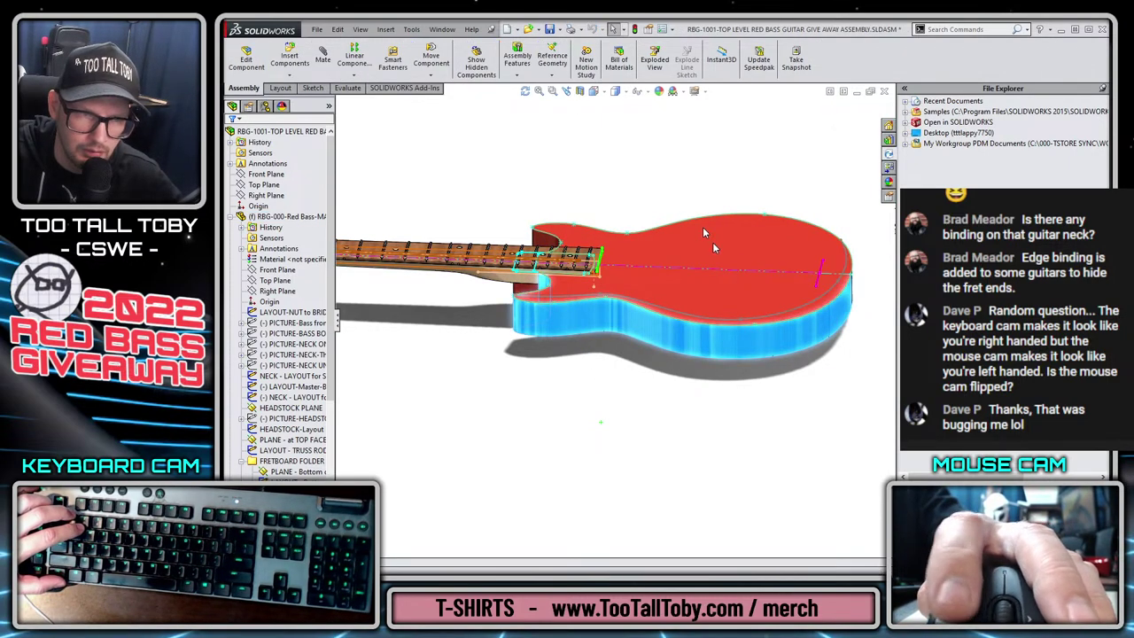
{"action": "key", "text": "ctrl+1"}
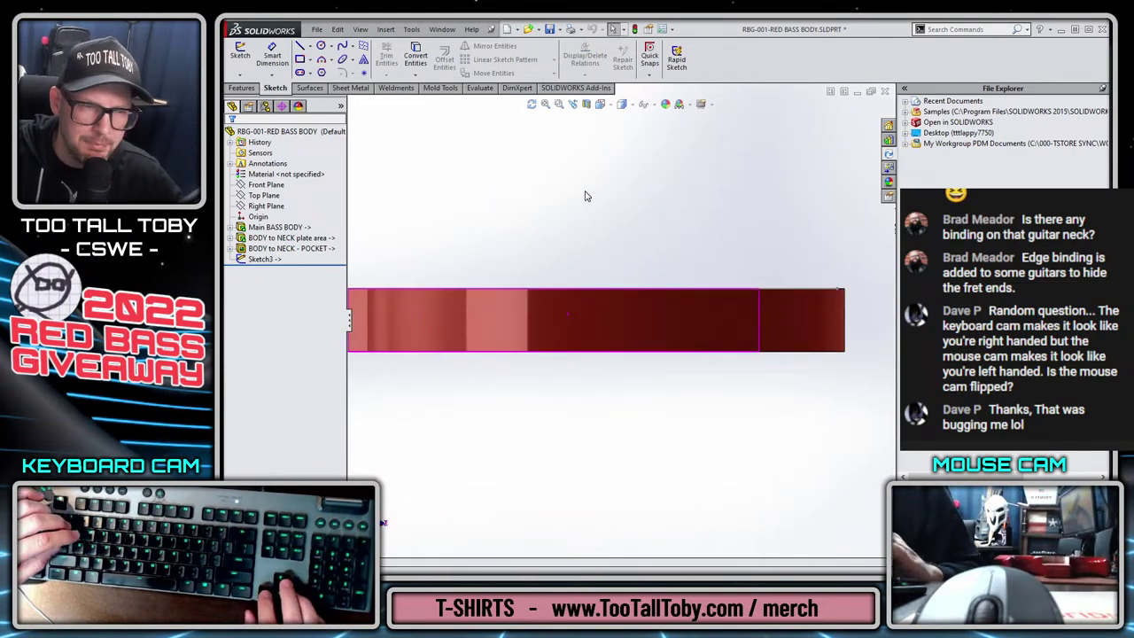
{"action": "key", "text": "ctrl+7"}
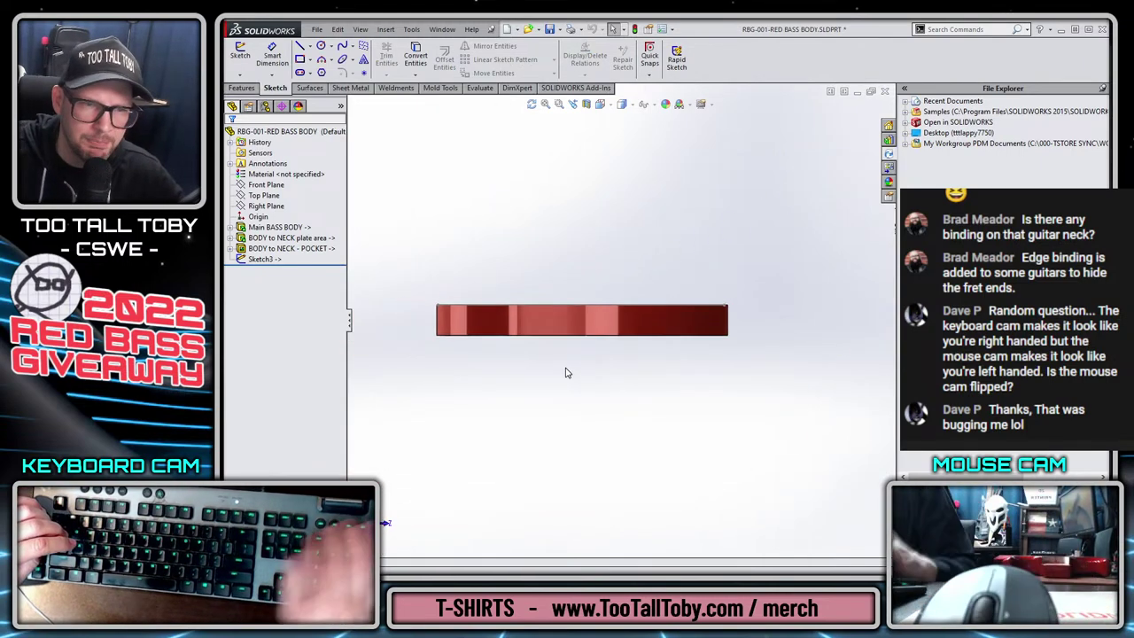
Select the Right Plane and set the view Normal To it, with the body edge-on.
{"action": "key", "text": "ctrl+1"}
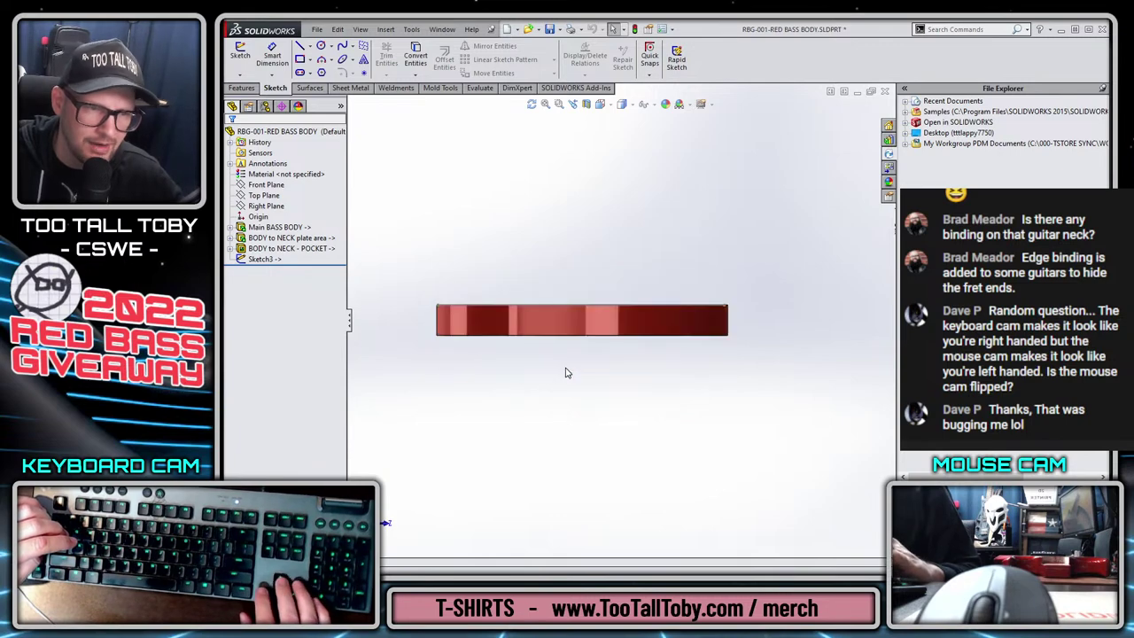
{"action": "key", "text": "Down"}
{"action": "key", "text": "Down"}
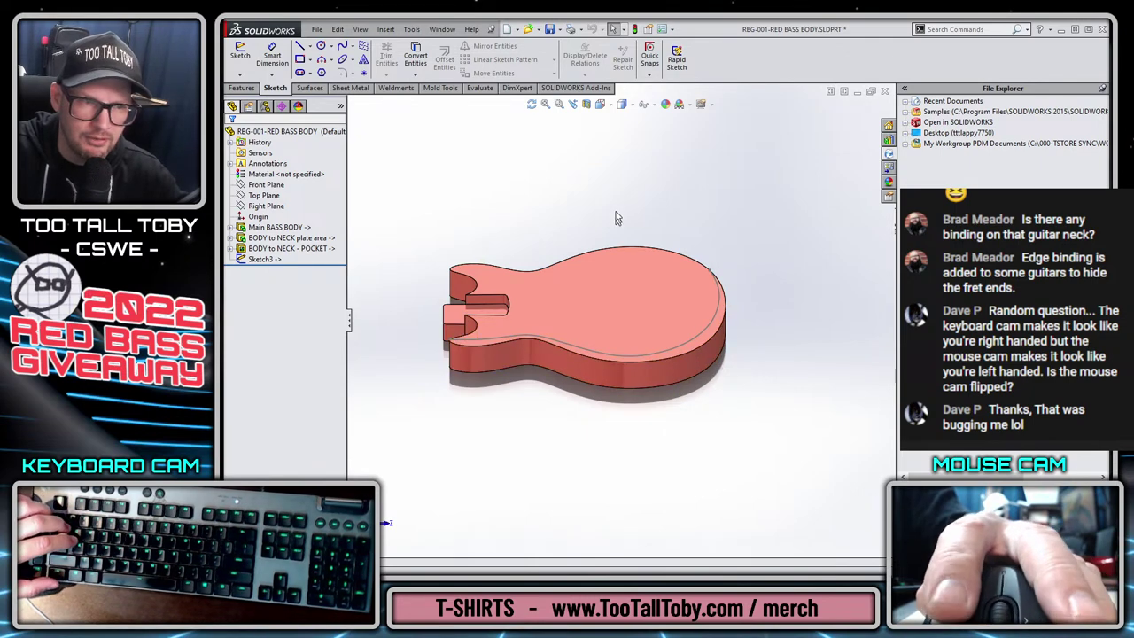
{"action": "key", "text": "ctrl+1"}
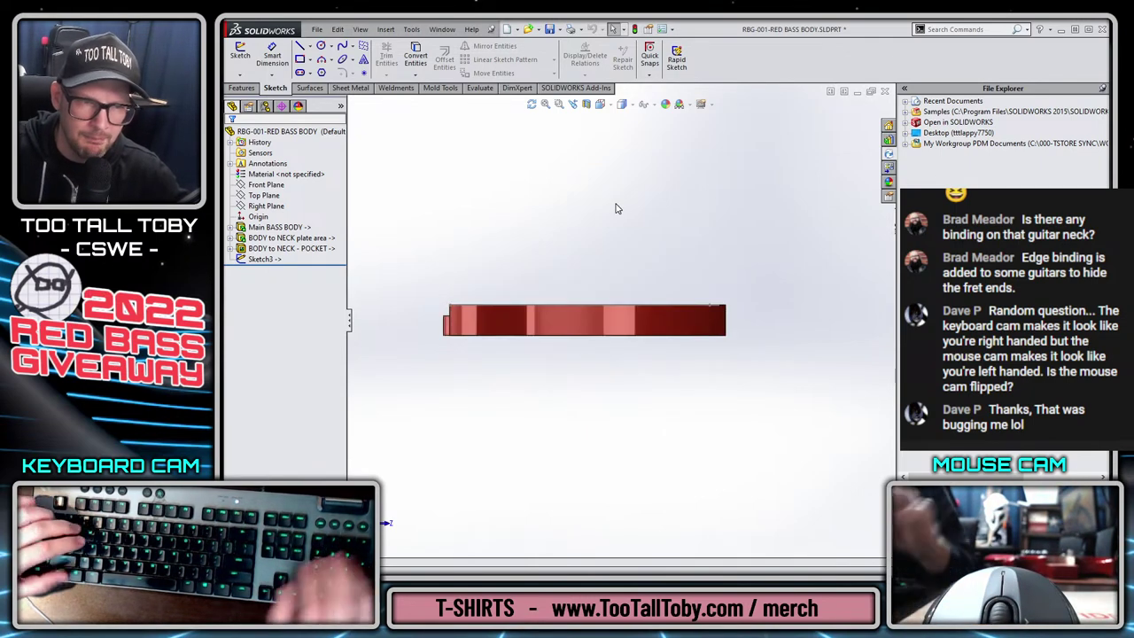
{"action": "scroll", "coordinate": [506, 324], "scroll_direction": "down", "scroll_amount": 2}
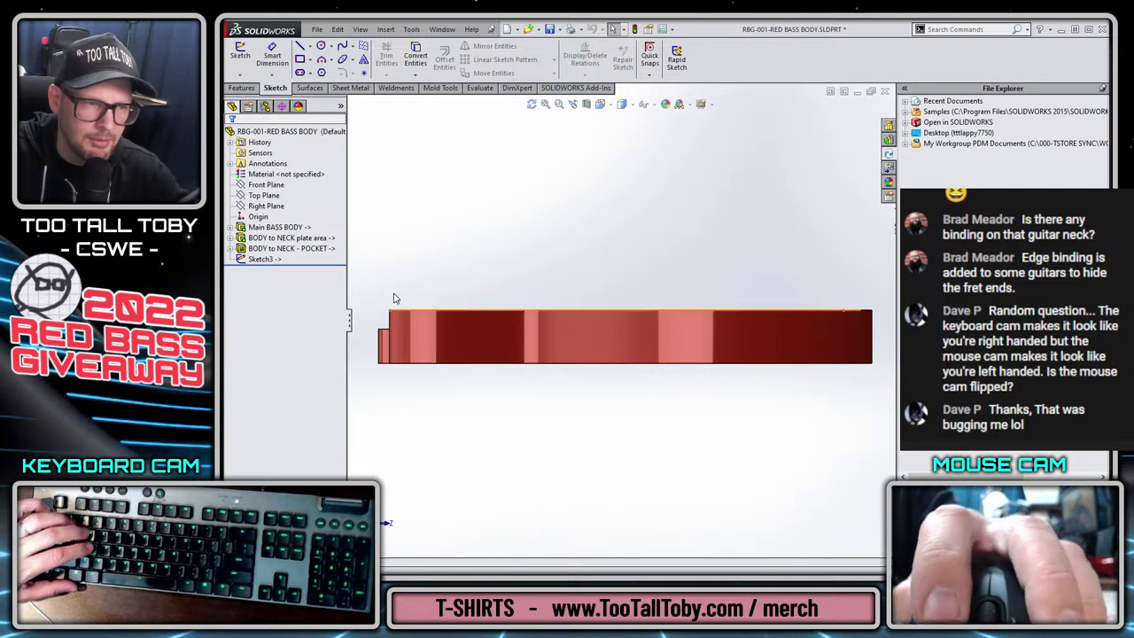
{"action": "left_click", "coordinate": [266, 207]}
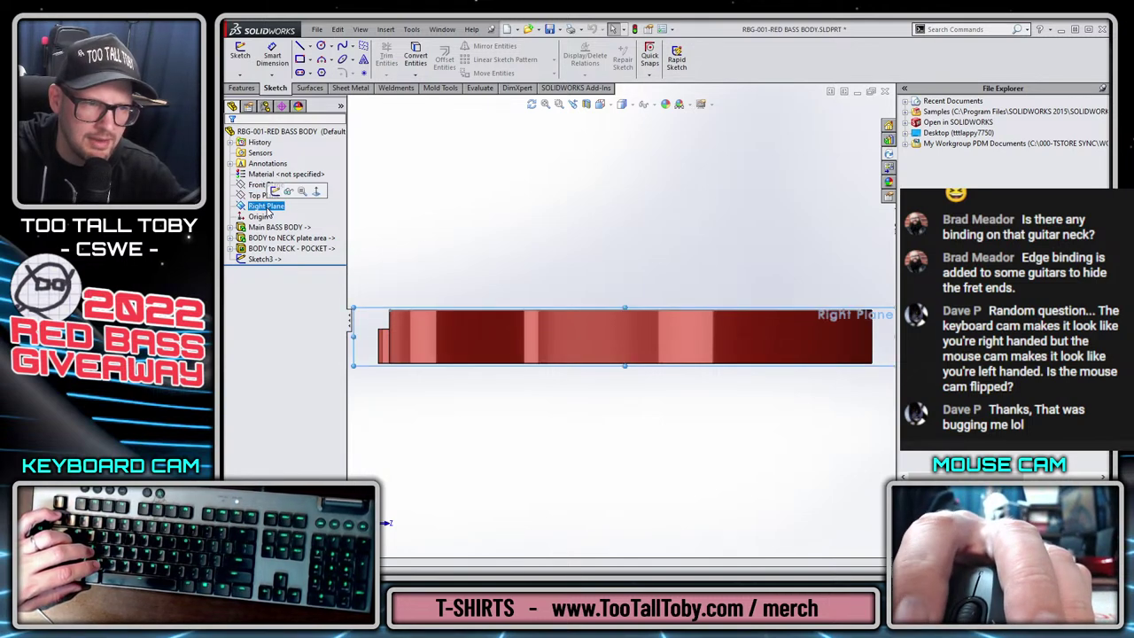
{"action": "key", "text": "ctrl+8"}
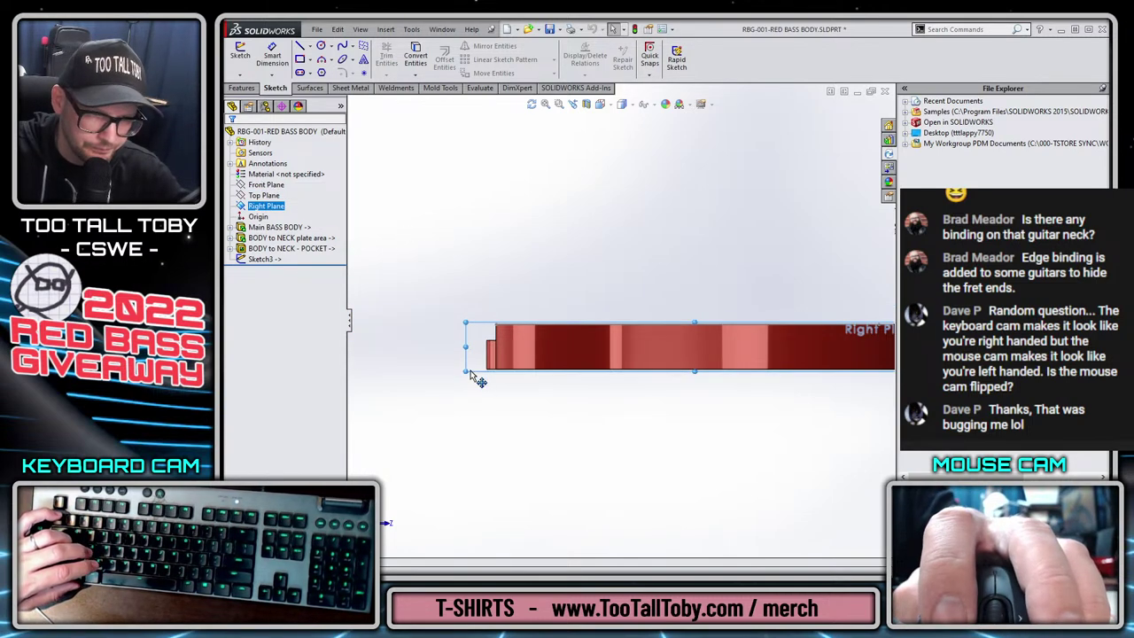
{"action": "left_click", "coordinate": [508, 345]}
Sketch on the Right Plane a wavy spline along the body side from its top-left corner.
{"action": "left_click", "coordinate": [517, 339]}
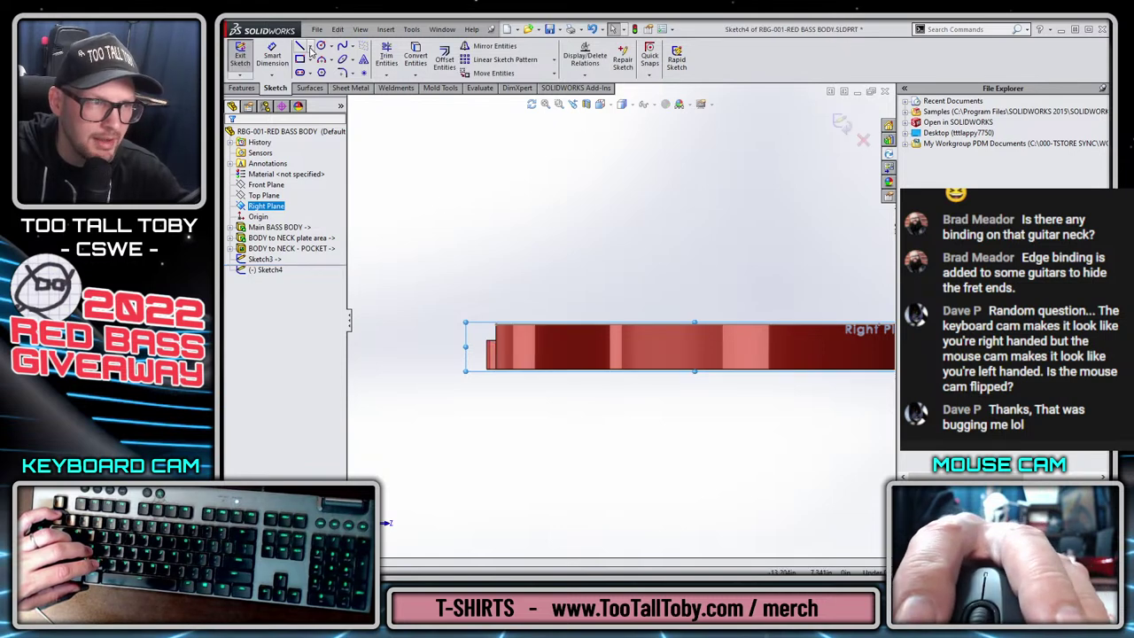
{"action": "left_click", "coordinate": [342, 48]}
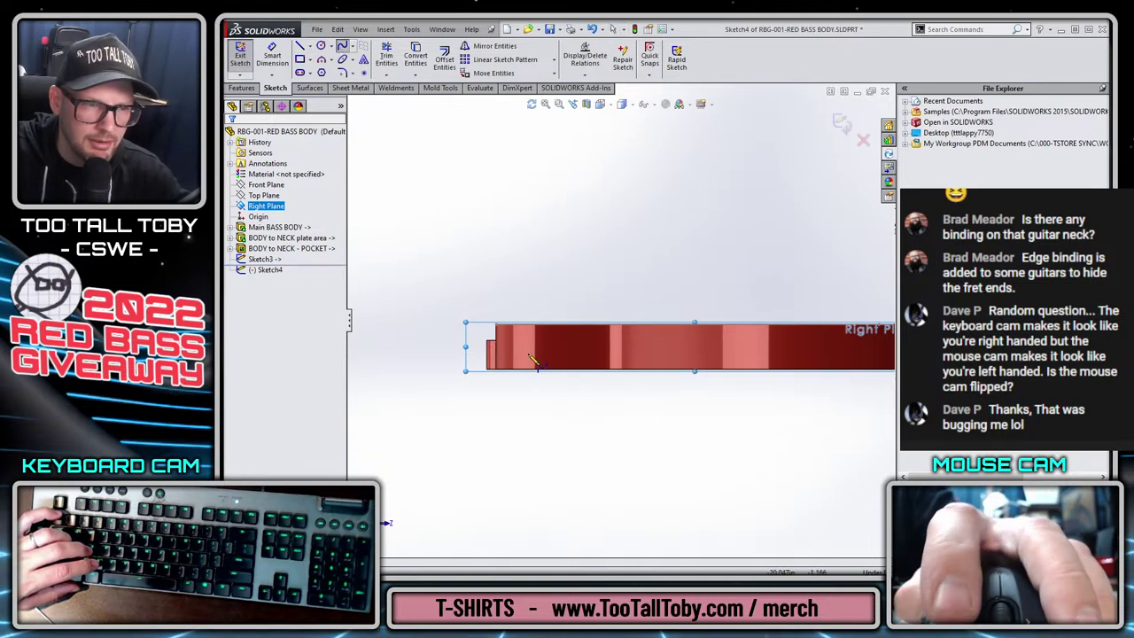
{"action": "left_click", "coordinate": [497, 326]}
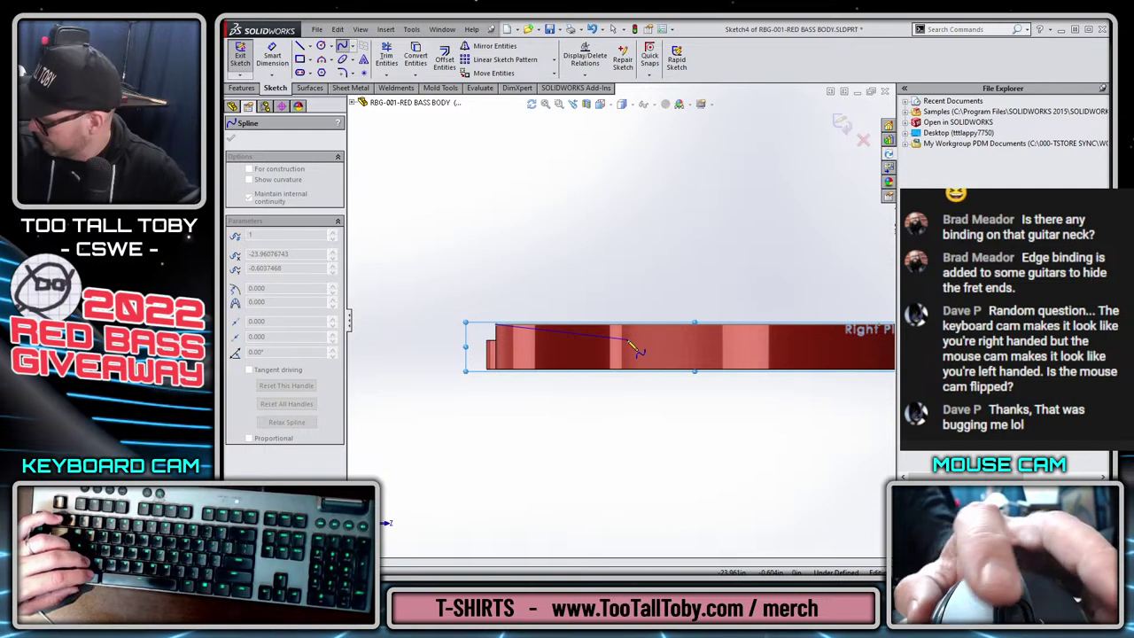
{"action": "left_click", "coordinate": [573, 341]}
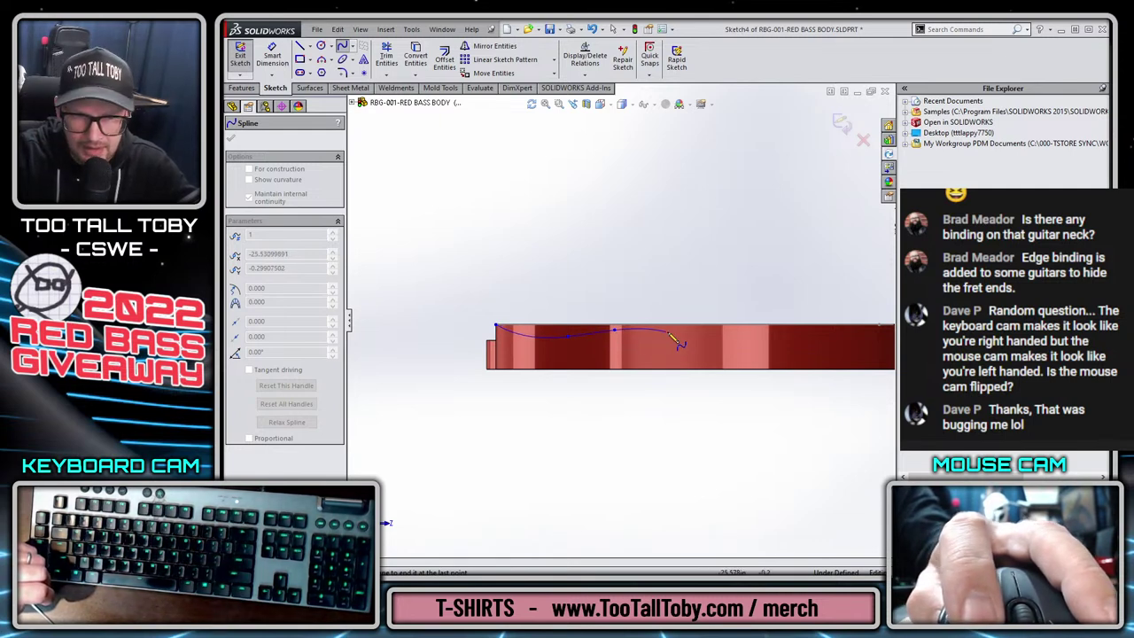
{"action": "left_click", "coordinate": [616, 332]}
{"action": "left_click", "coordinate": [783, 346]}
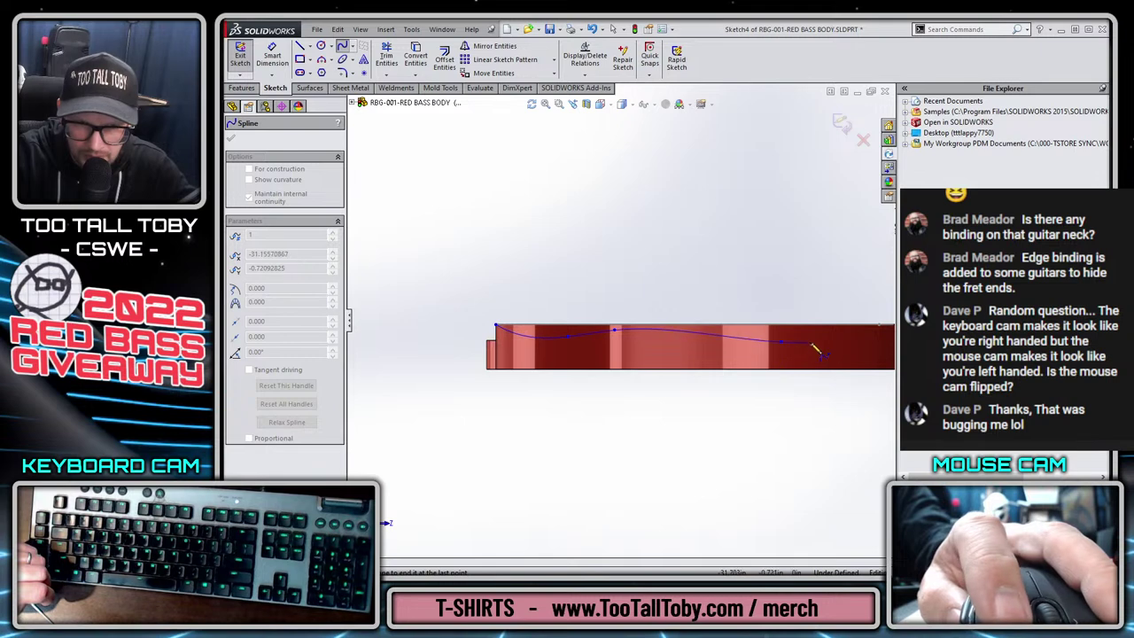
{"action": "scroll", "coordinate": [831, 353], "scroll_direction": "up", "scroll_amount": 1}
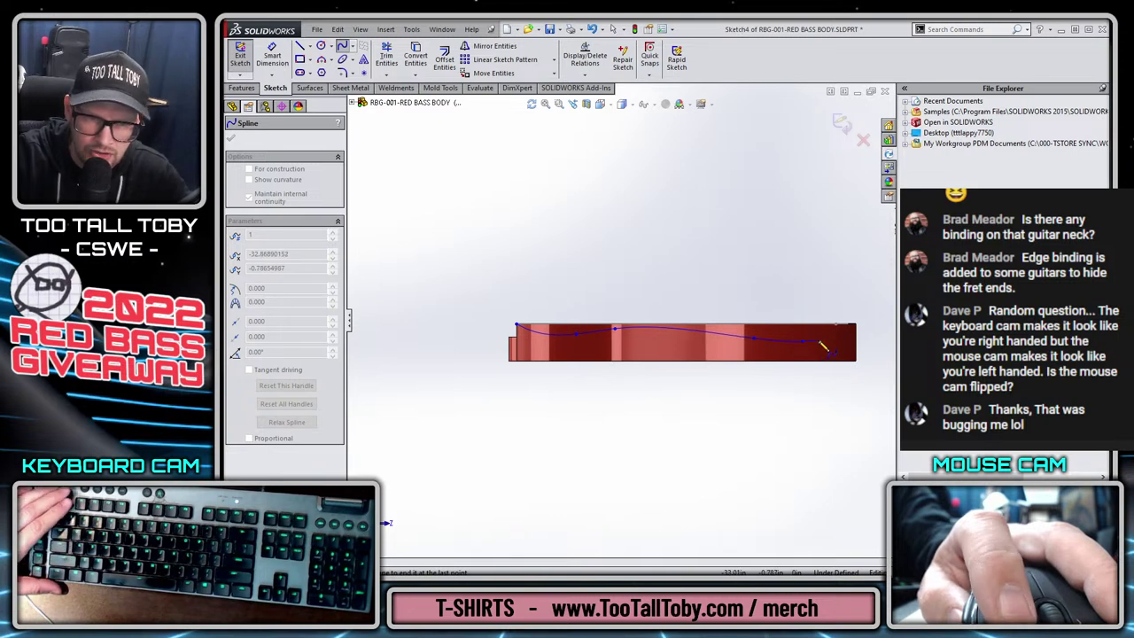
{"action": "double_click", "coordinate": [823, 347]}
Start a line from the S quick tools, cancel it, and clear the point selection.
{"action": "key", "text": "s"}
{"action": "left_click", "coordinate": [821, 357]}
{"action": "scroll", "coordinate": [815, 355], "scroll_direction": "down", "scroll_amount": 3}
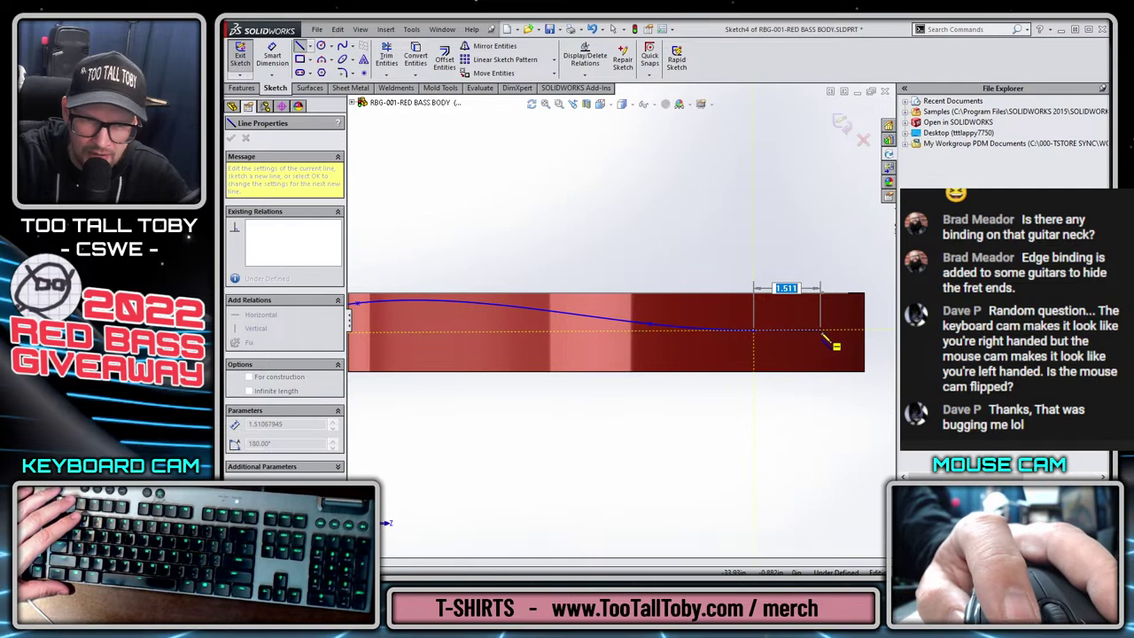
{"action": "key", "text": "Escape"}
{"action": "scroll", "coordinate": [742, 361], "scroll_direction": "down", "scroll_amount": 1}
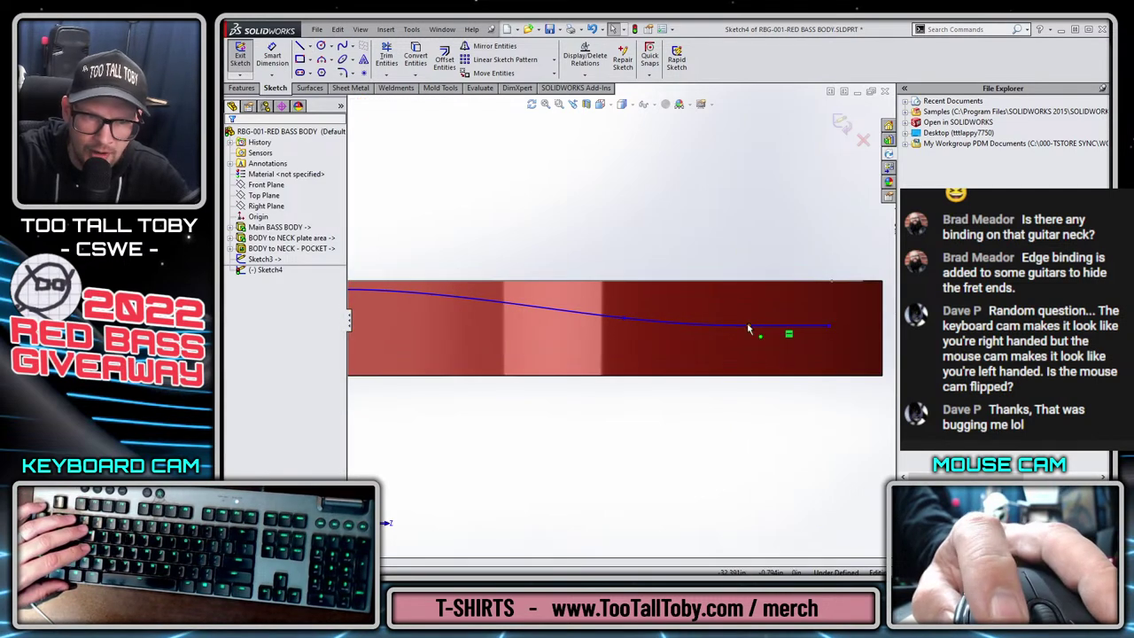
{"action": "left_click", "coordinate": [747, 322]}
{"action": "left_click", "coordinate": [719, 243]}
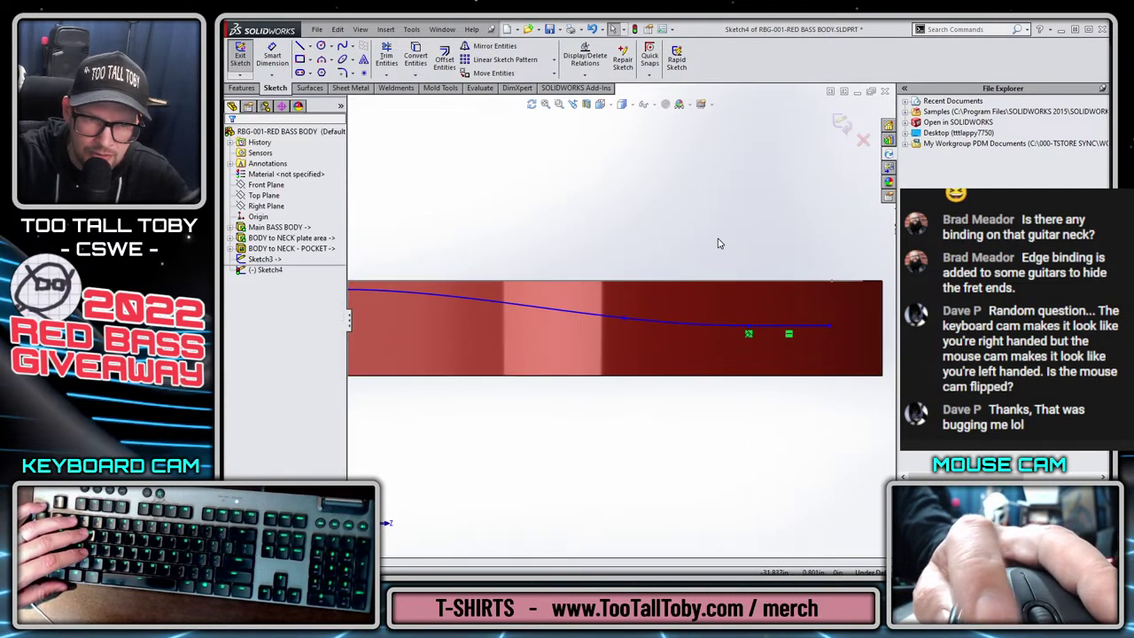
{"action": "scroll", "coordinate": [505, 320], "scroll_direction": "up", "scroll_amount": 3}
{"action": "scroll", "coordinate": [460, 308], "scroll_direction": "down", "scroll_amount": 2}
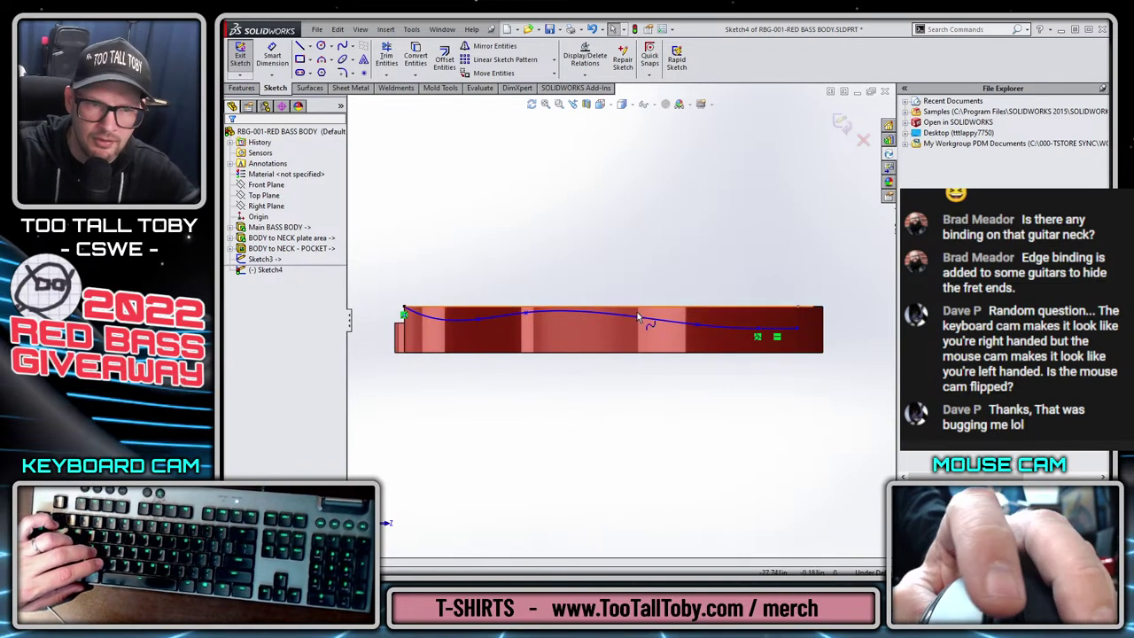
Project Sketch4 onto the body's side face with Reverse projection, creating Curve2.
{"action": "left_click", "coordinate": [242, 89]}
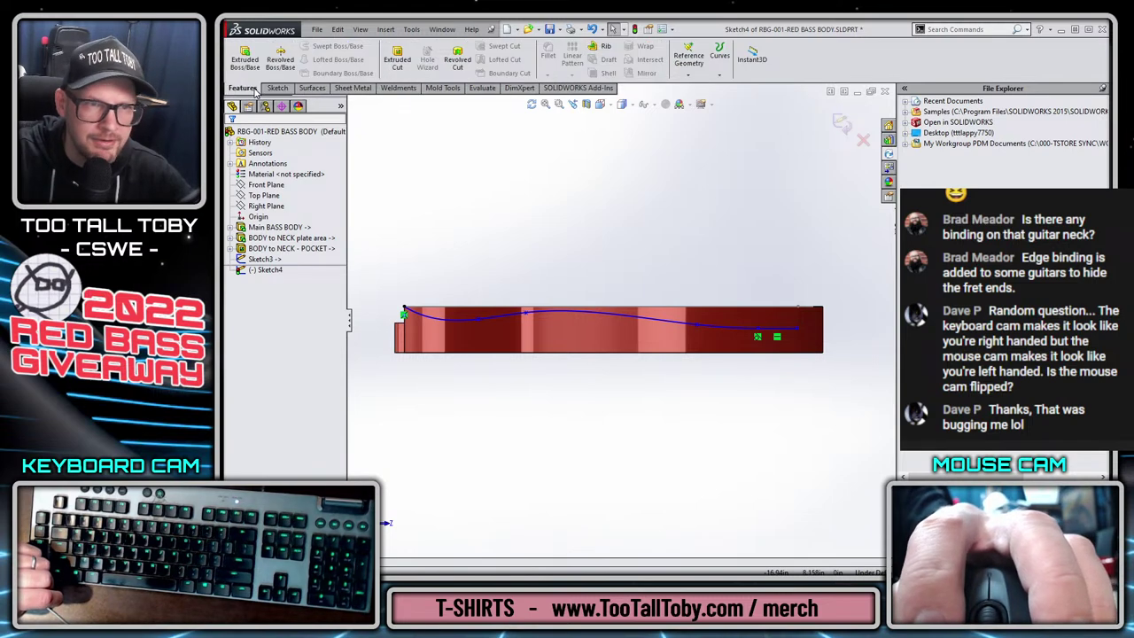
{"action": "left_click", "coordinate": [721, 55]}
{"action": "left_click", "coordinate": [842, 124]}
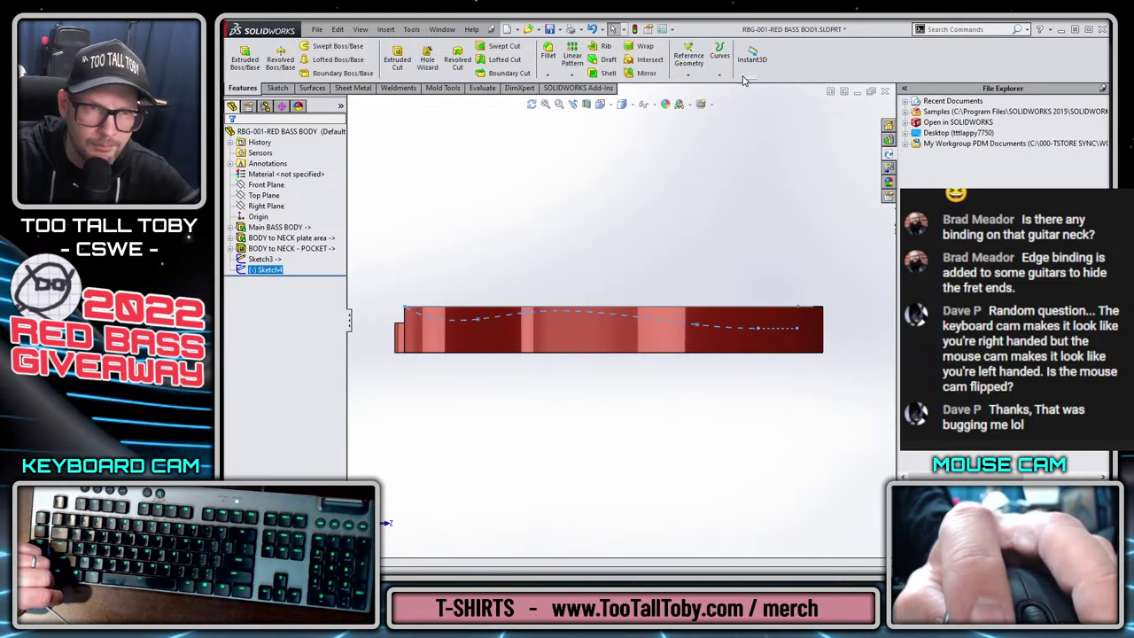
{"action": "left_click", "coordinate": [720, 71]}
{"action": "left_click", "coordinate": [742, 104]}
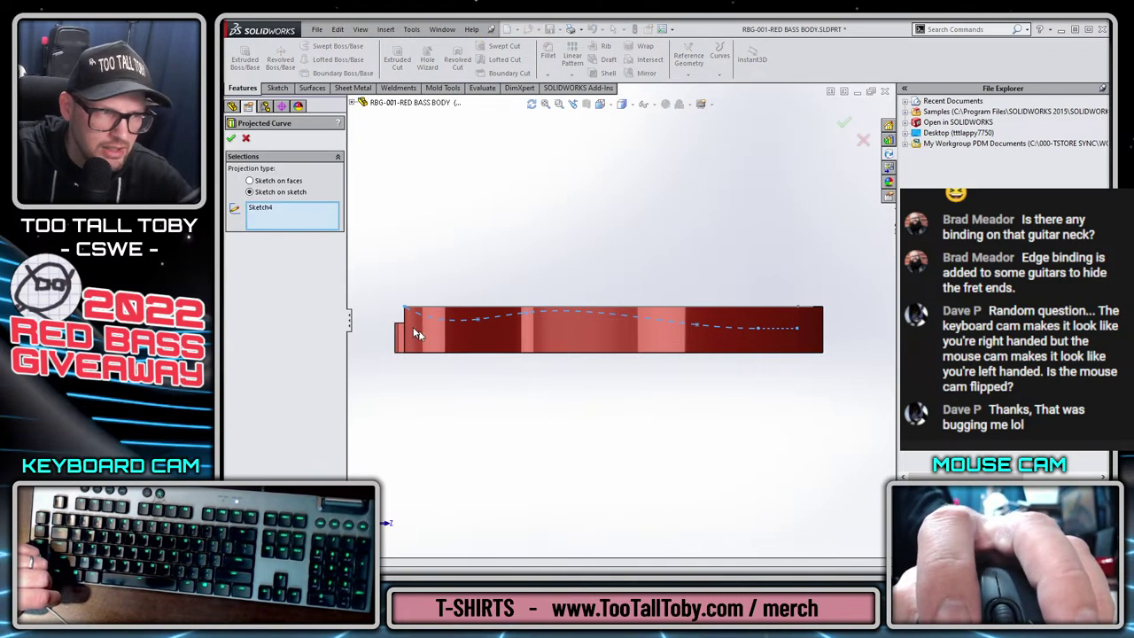
{"action": "left_click", "coordinate": [266, 182]}
{"action": "left_click", "coordinate": [523, 352]}
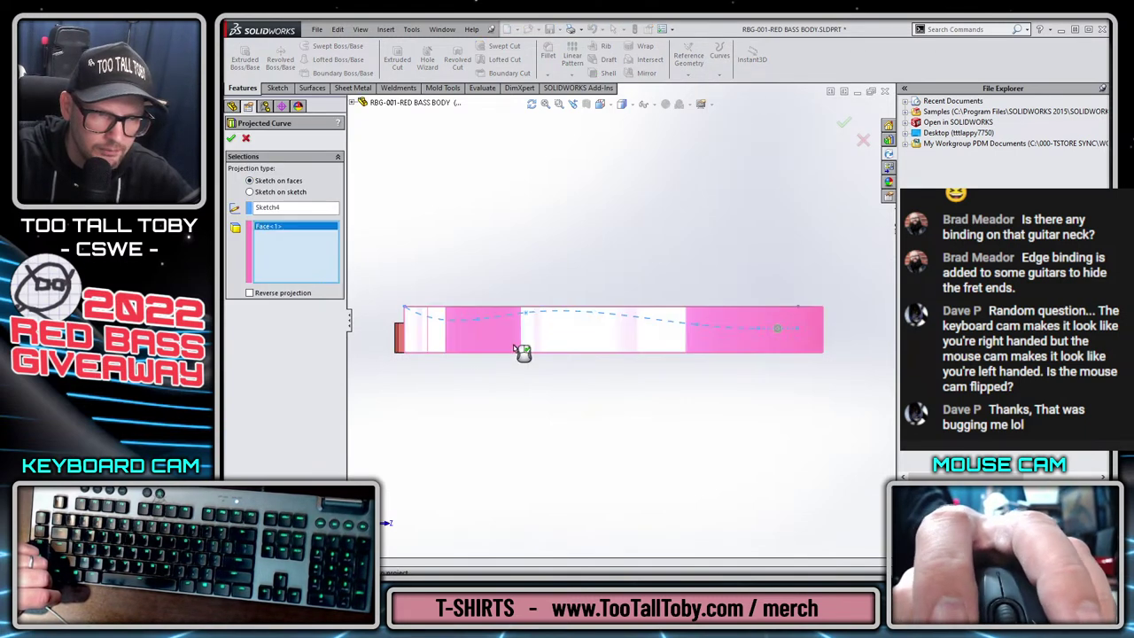
{"action": "key", "text": "ctrl+7"}
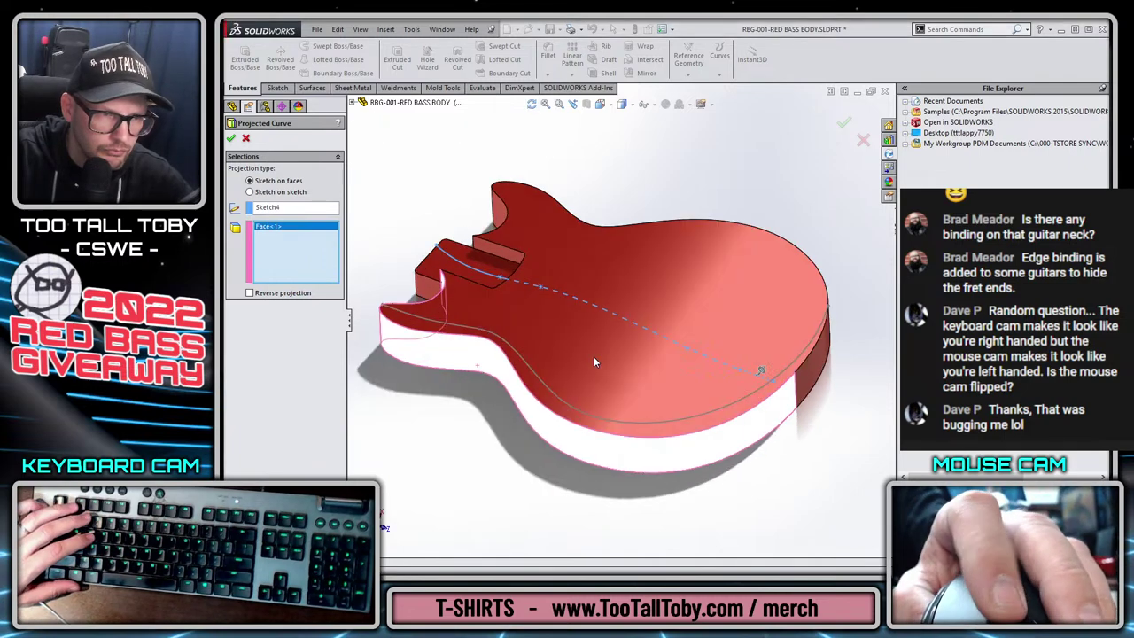
{"action": "left_click", "coordinate": [275, 294]}
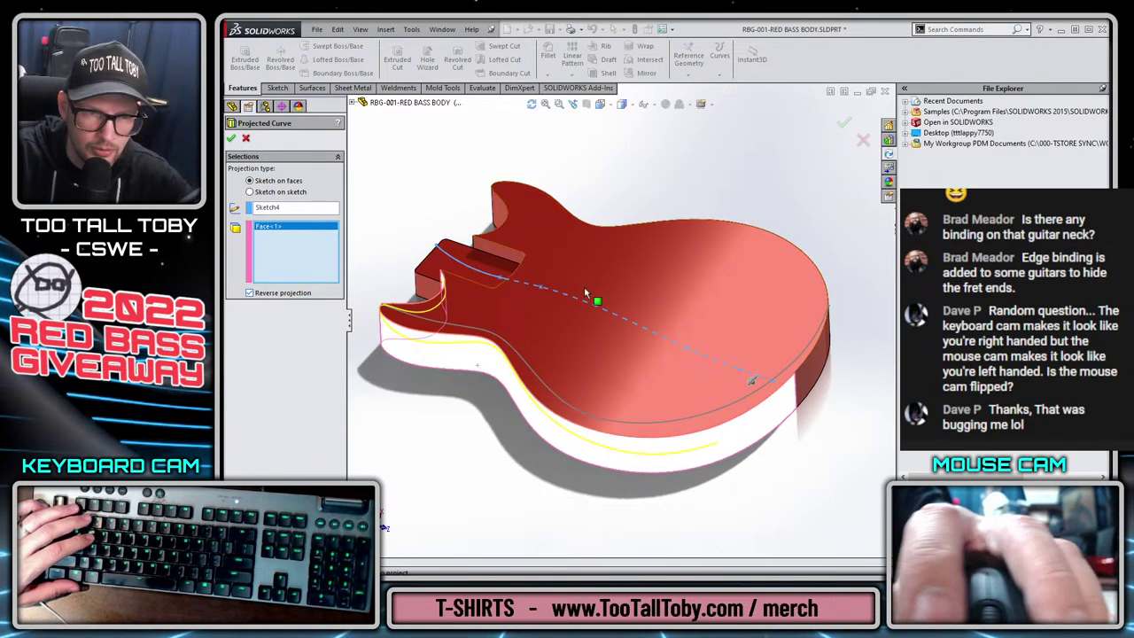
{"action": "left_click", "coordinate": [844, 126]}
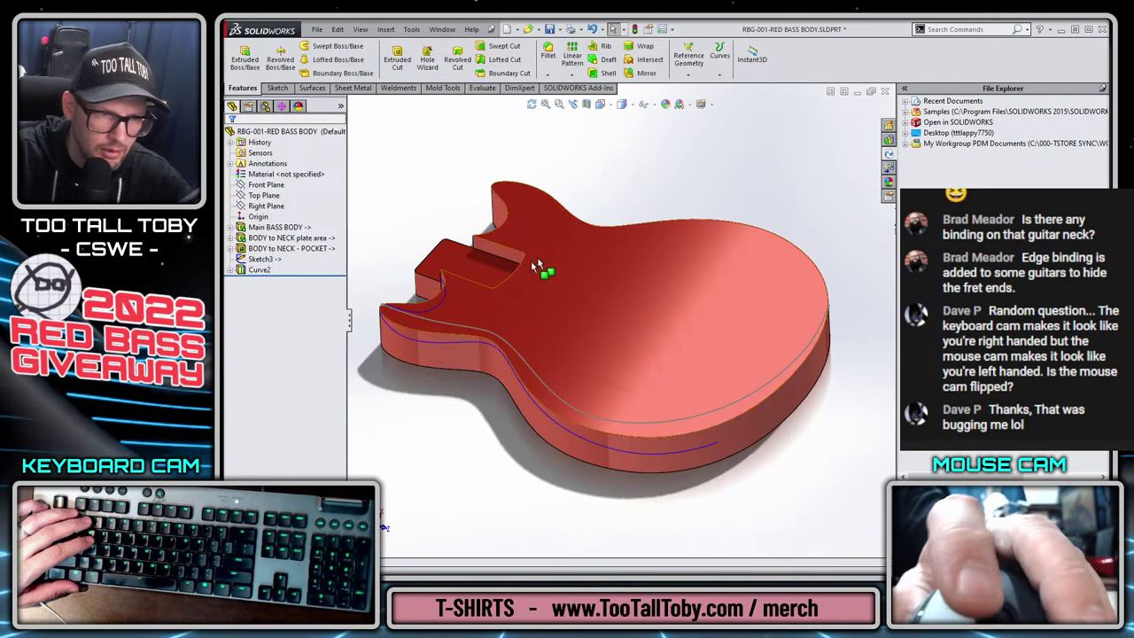
Orbit to inspect Curve2, then drag the rollback bar above it.
{"action": "scroll", "coordinate": [452, 351], "scroll_direction": "down", "scroll_amount": 5}
{"action": "scroll", "coordinate": [421, 299], "scroll_direction": "up", "scroll_amount": 3}
{"action": "scroll", "coordinate": [430, 293], "scroll_direction": "down", "scroll_amount": 3}
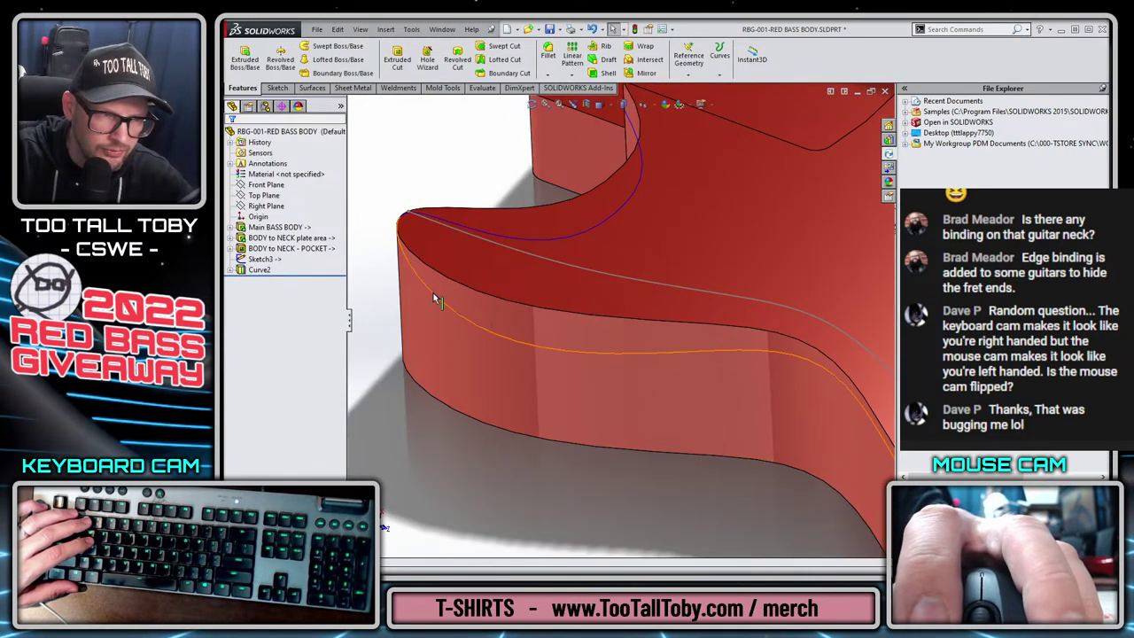
{"action": "scroll", "coordinate": [480, 235], "scroll_direction": "up", "scroll_amount": 2}
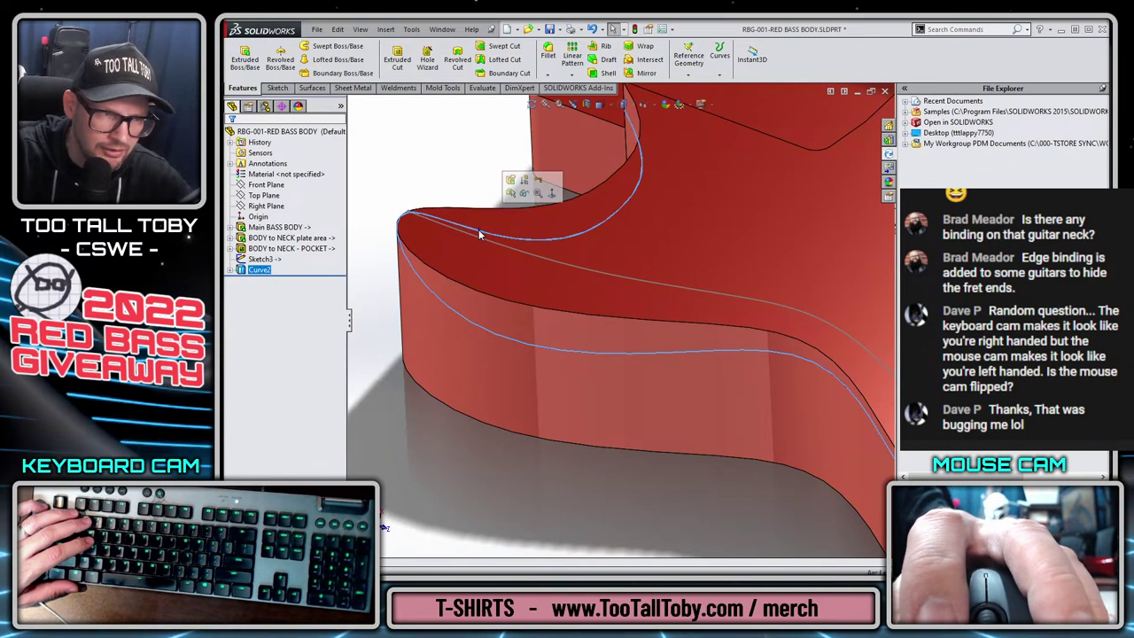
{"action": "left_click", "coordinate": [629, 165]}
{"action": "middle_click_drag", "start_coordinate": [631, 164], "coordinate": [502, 251]}
{"action": "key", "text": "Escape"}
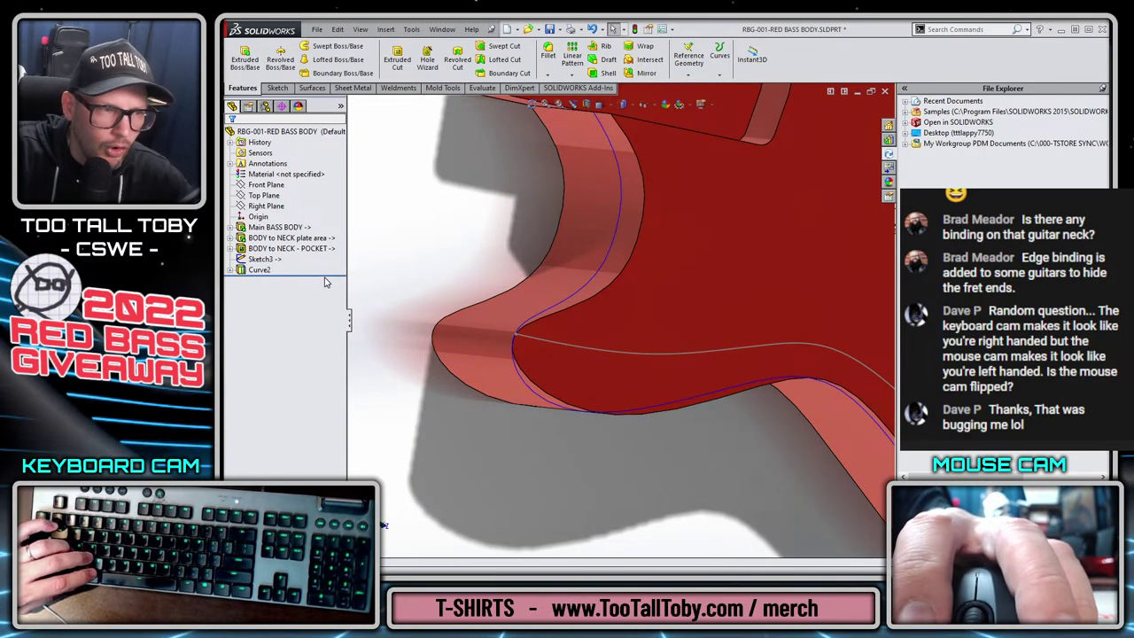
{"action": "left_click", "coordinate": [333, 274]}
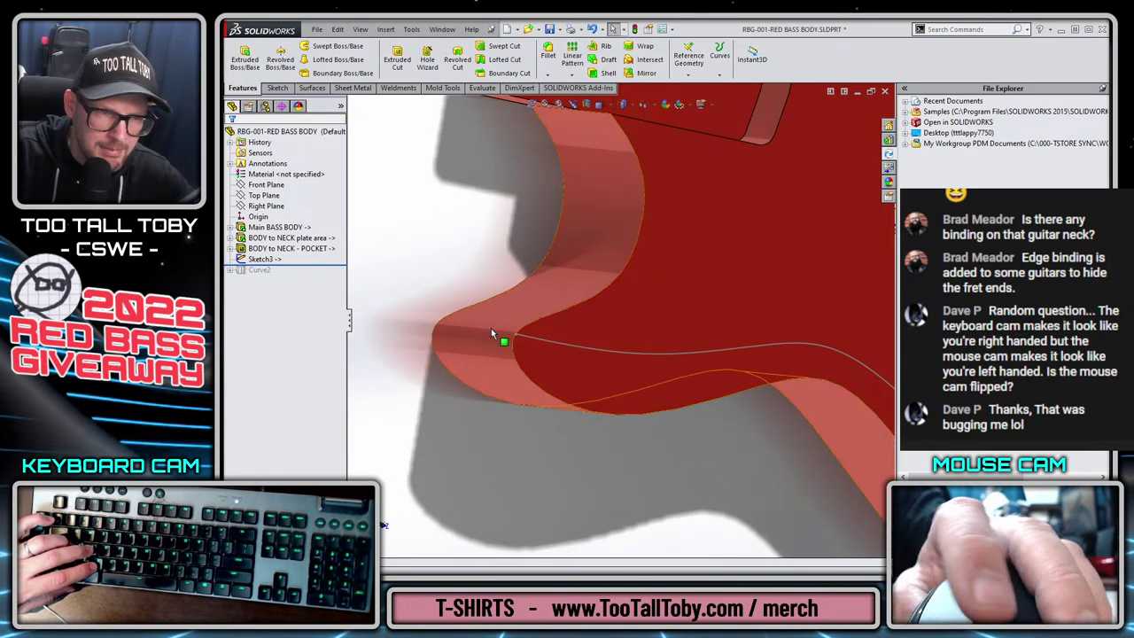
{"action": "middle_click_drag", "start_coordinate": [491, 328], "coordinate": [467, 337]}
Locate the Right Plane, orbit to an oblique top view, and keep the rollback before Curve2.
{"action": "left_click", "coordinate": [265, 206]}
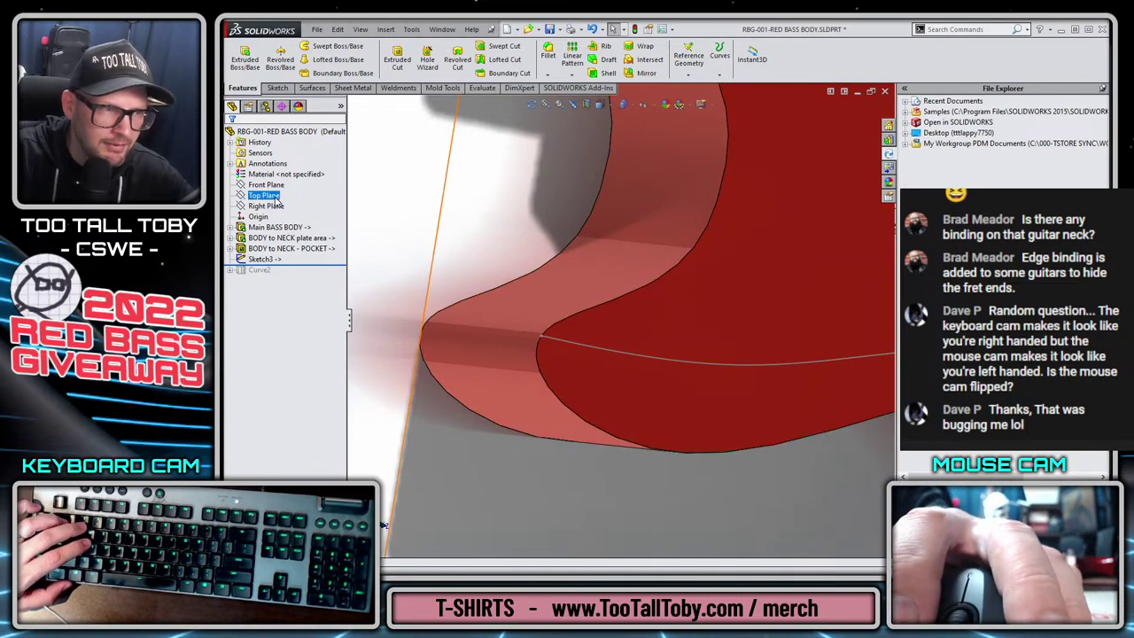
{"action": "key", "text": "f"}
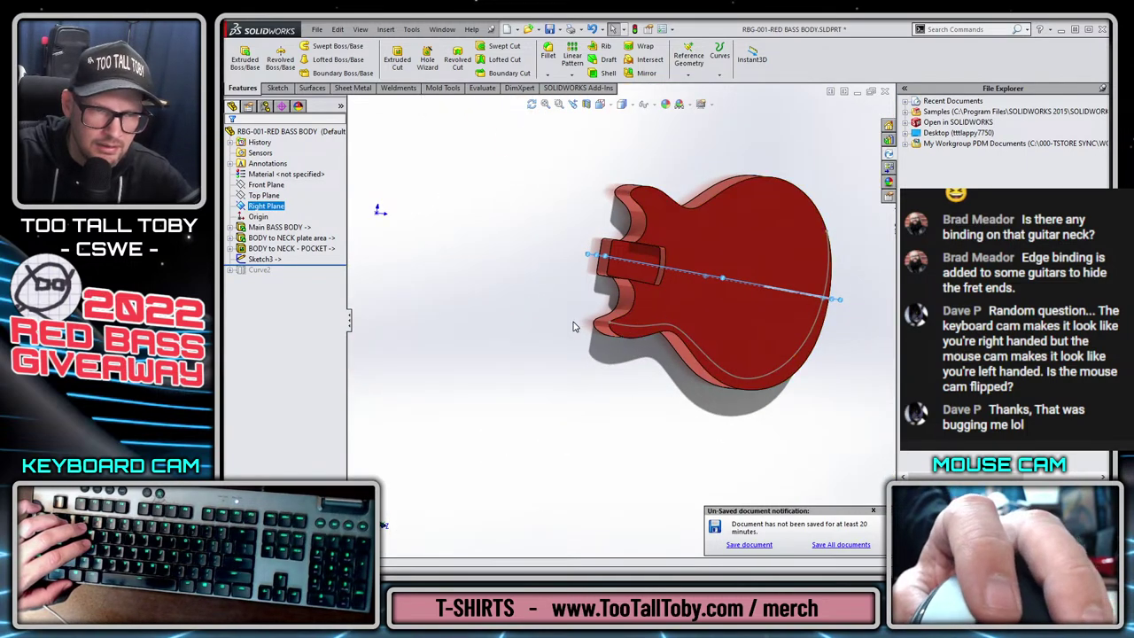
{"action": "scroll", "coordinate": [652, 319], "scroll_direction": "down", "scroll_amount": 5}
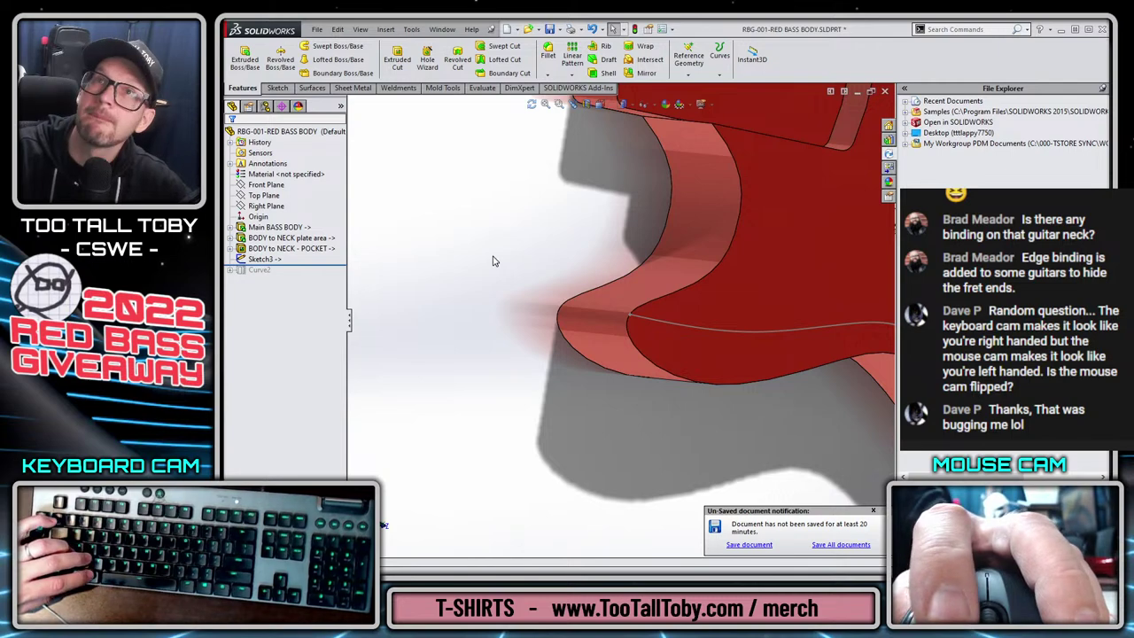
{"action": "scroll", "coordinate": [539, 266], "scroll_direction": "up", "scroll_amount": 5}
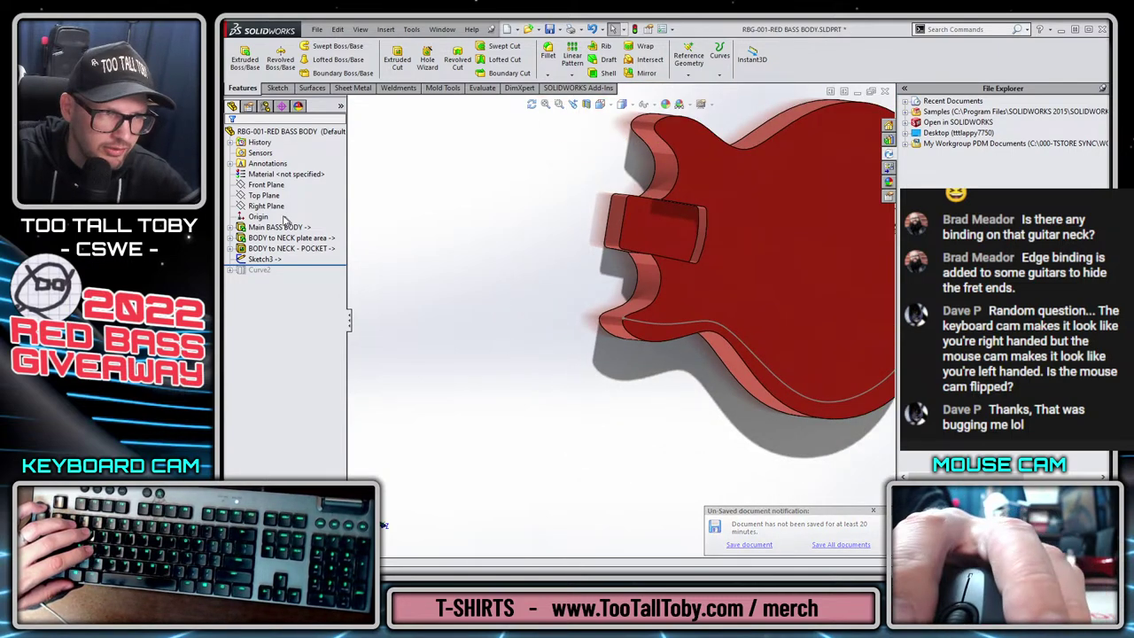
{"action": "left_click", "coordinate": [267, 205]}
{"action": "left_click", "coordinate": [422, 222]}
{"action": "scroll", "coordinate": [422, 222], "scroll_direction": "up", "scroll_amount": 3}
{"action": "mouse_move", "coordinate": [422, 221]}
{"action": "middle_mouse_down"}
{"action": "mouse_move", "coordinate": [783, 372]}
{"action": "mouse_move", "coordinate": [716, 276]}
{"action": "mouse_move", "coordinate": [763, 284]}
{"action": "mouse_move", "coordinate": [718, 279]}
{"action": "middle_mouse_up"}
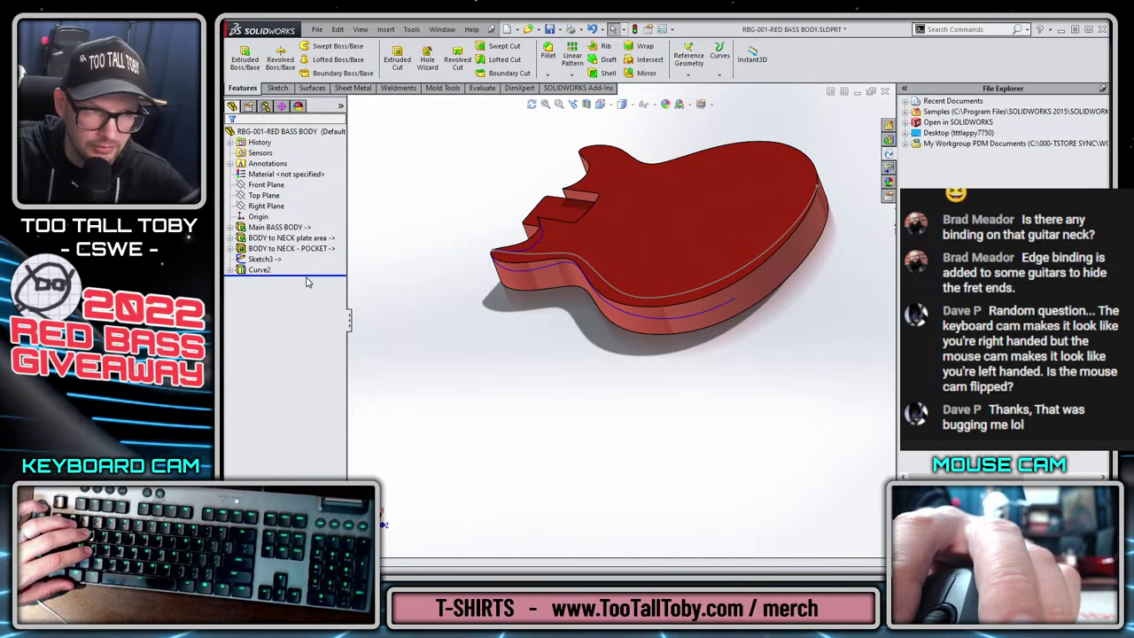
{"action": "left_click_drag", "start_coordinate": [314, 274], "coordinate": [310, 268]}
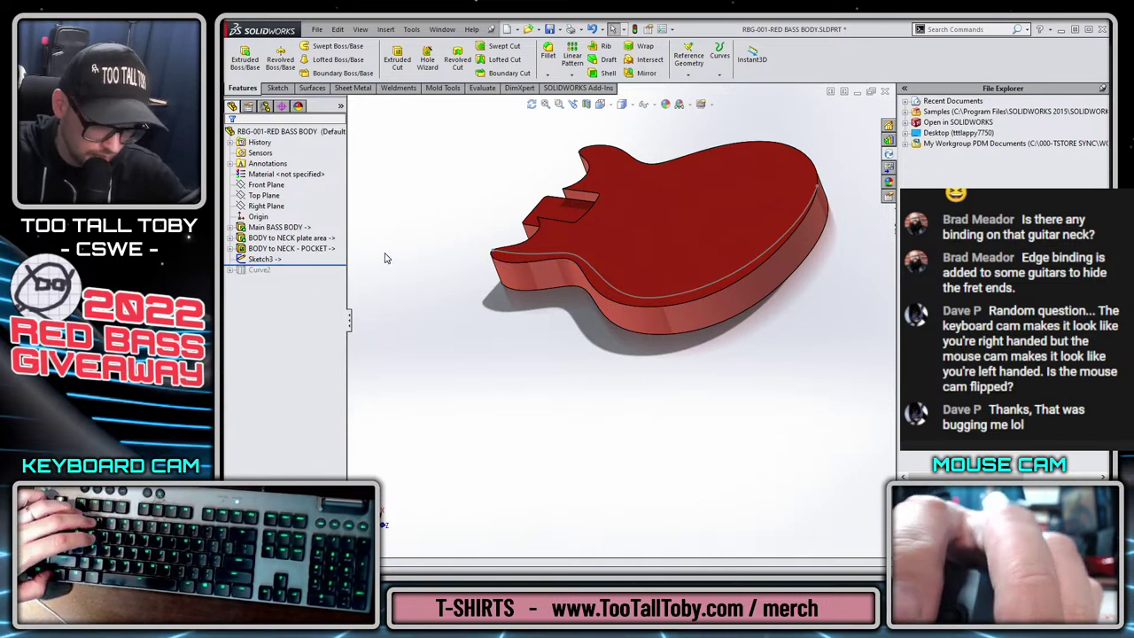
Create Plane1 parallel to the Front Plane.
{"action": "left_click", "coordinate": [266, 205]}
{"action": "left_click", "coordinate": [266, 185]}
{"action": "key", "text": "ctrl+8"}
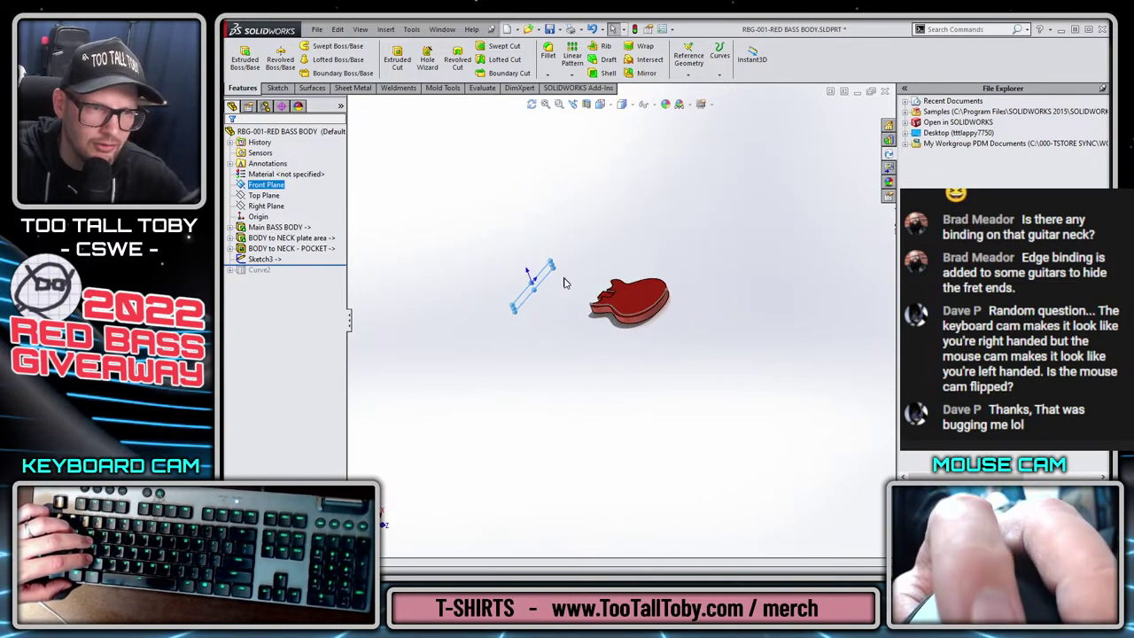
{"action": "key", "text": "p"}
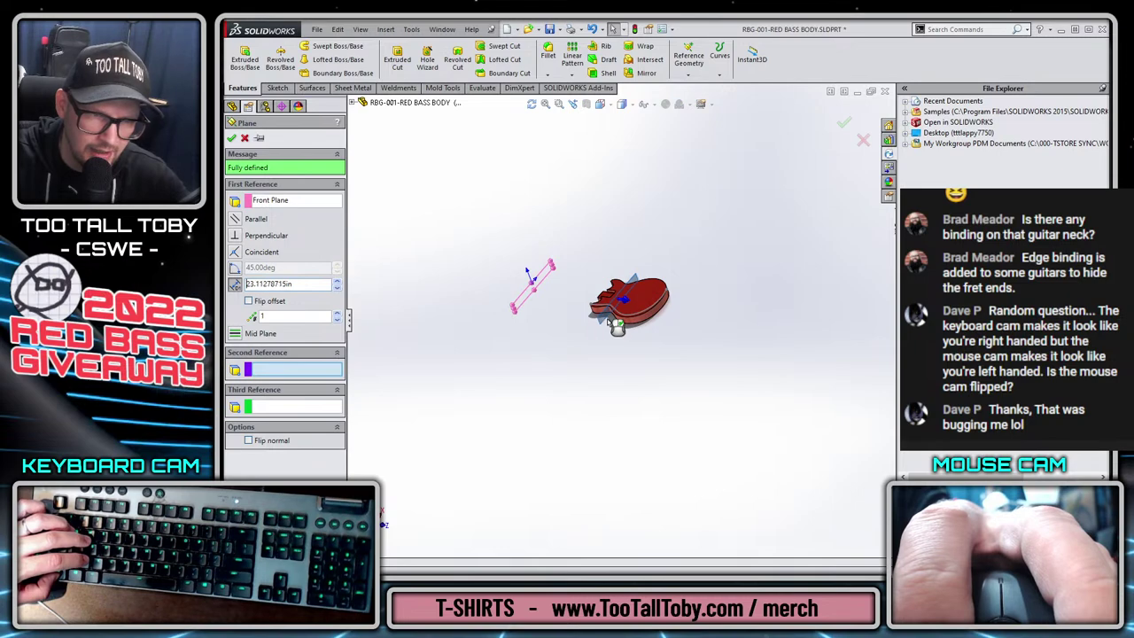
{"action": "left_click", "coordinate": [845, 124]}
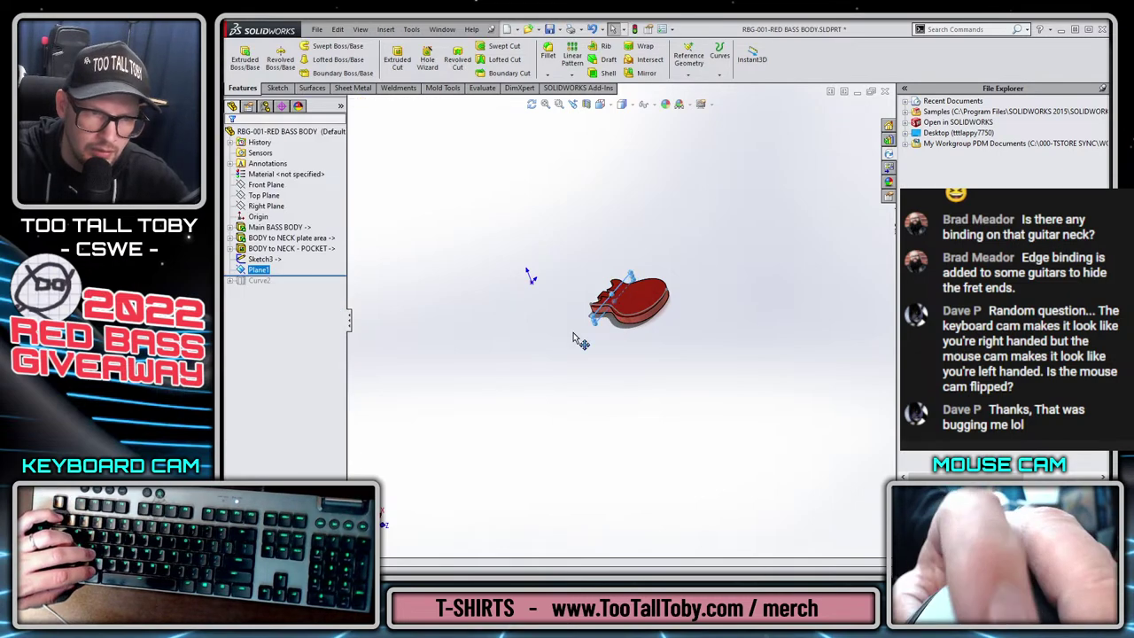
{"action": "scroll", "coordinate": [621, 346], "scroll_direction": "down", "scroll_amount": 5}
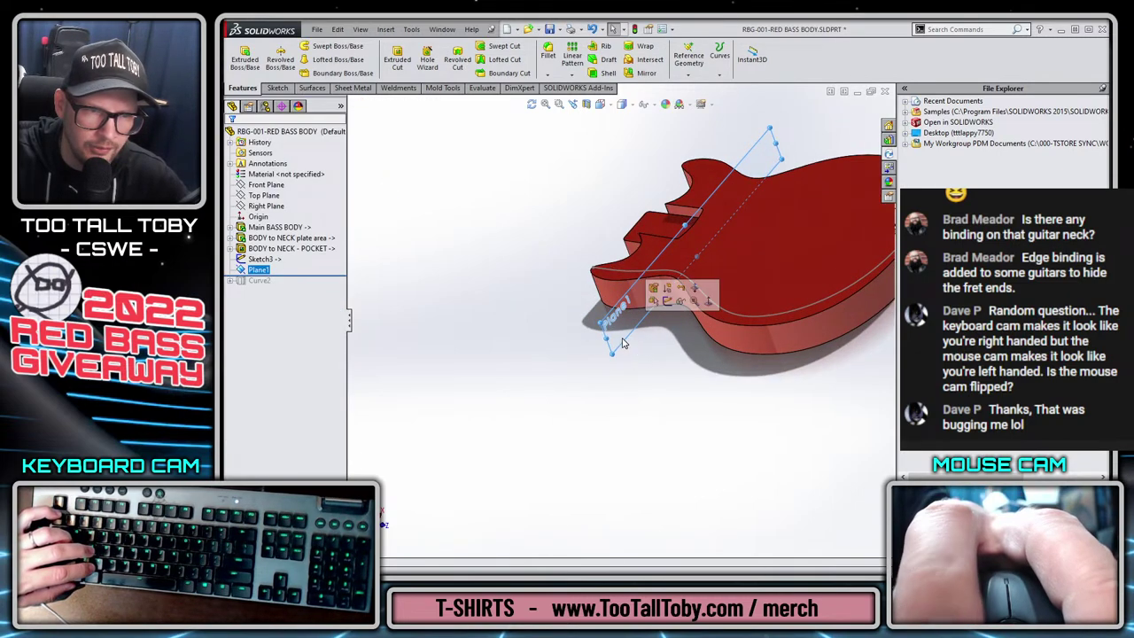
On Plane1, sketch a vertical line from the guitar body's edge downward.
{"action": "left_click", "coordinate": [671, 302]}
{"action": "left_click", "coordinate": [302, 46]}
{"action": "scroll", "coordinate": [618, 250], "scroll_direction": "down", "scroll_amount": 1}
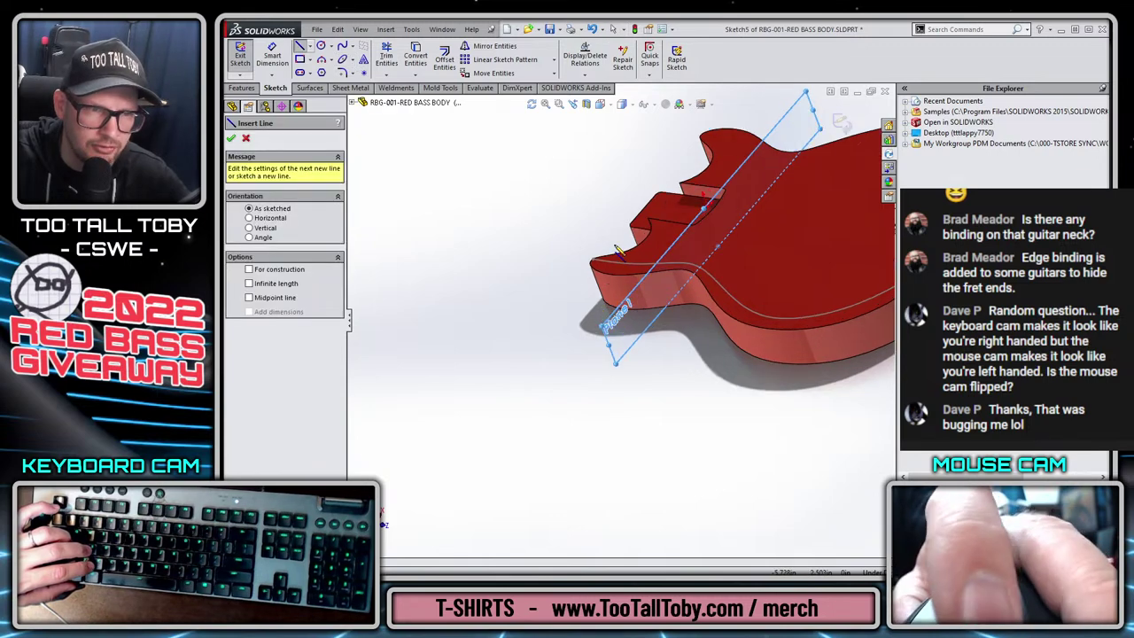
{"action": "left_click", "coordinate": [595, 264]}
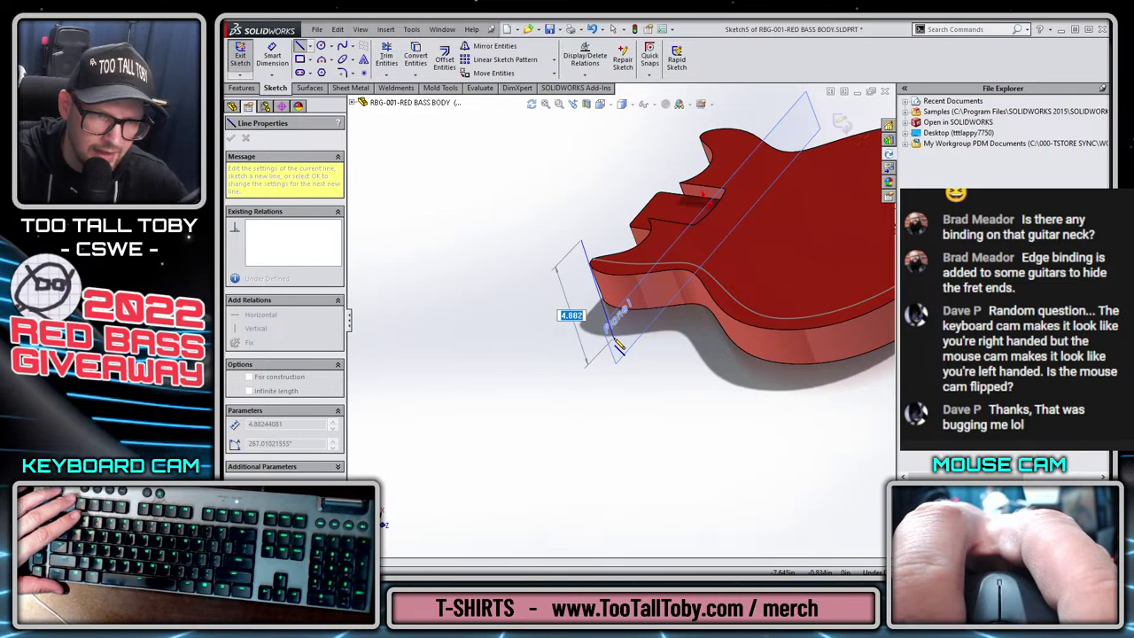
{"action": "left_click", "coordinate": [621, 345]}
{"action": "key", "text": "Escape"}
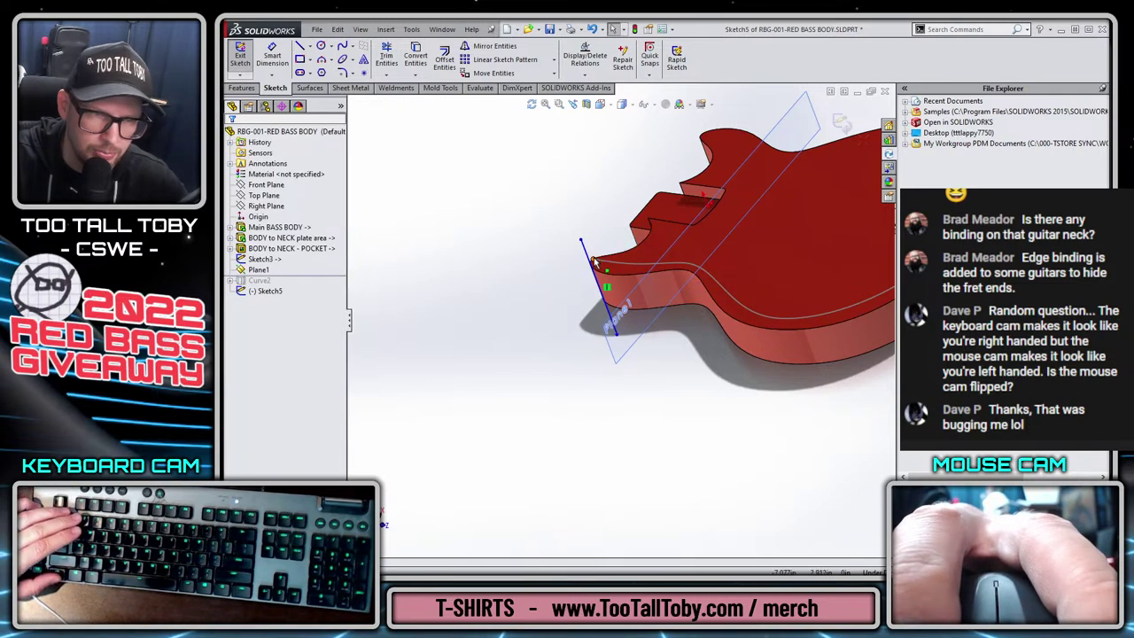
Attach the line's endpoint to the Sketch3 body-edge curve.
{"action": "left_click", "coordinate": [580, 242], "text": "ctrl"}
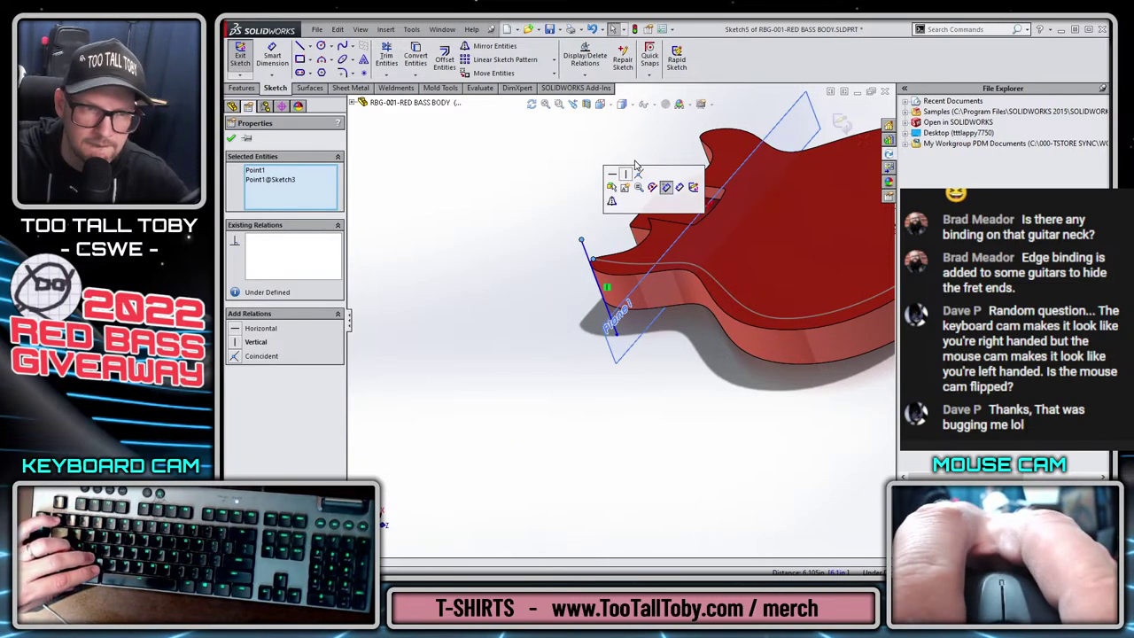
{"action": "left_click", "coordinate": [630, 177]}
{"action": "left_click", "coordinate": [561, 189]}
{"action": "key", "text": "s"}
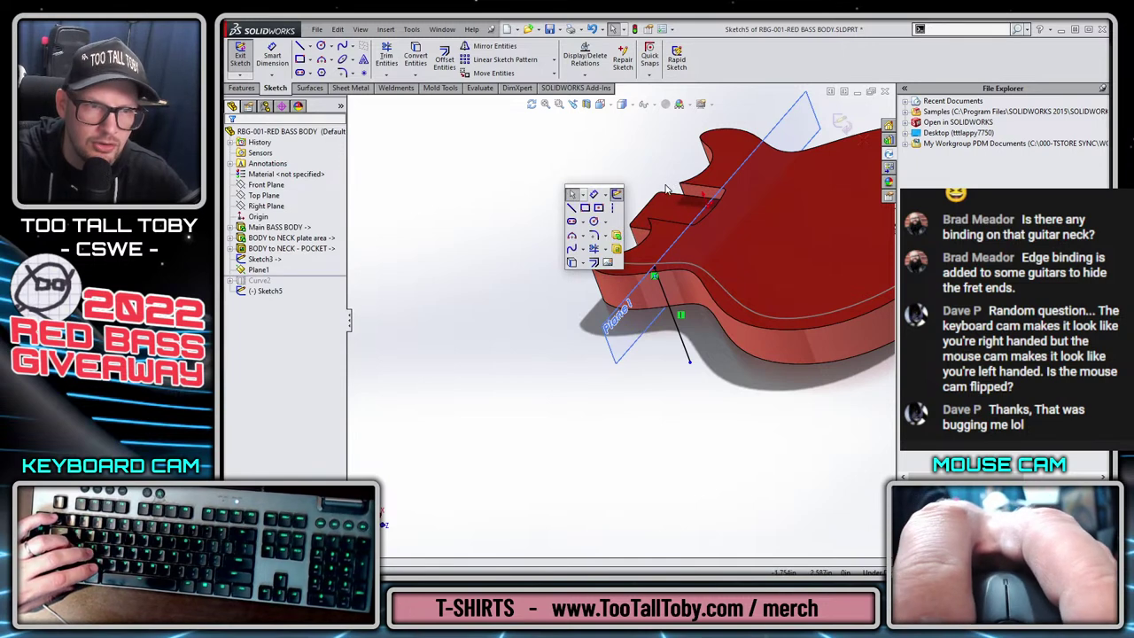
Split the body's side face with a Split Line projected from the Plane1 line.
{"action": "left_click", "coordinate": [241, 89]}
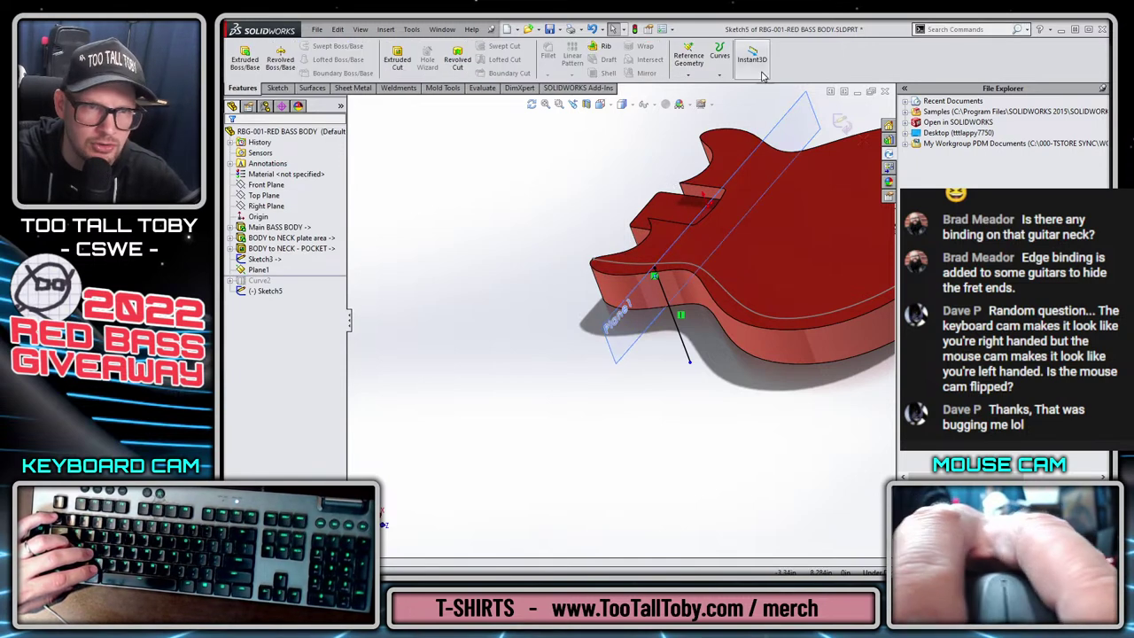
{"action": "left_click", "coordinate": [720, 55]}
{"action": "left_click", "coordinate": [732, 88]}
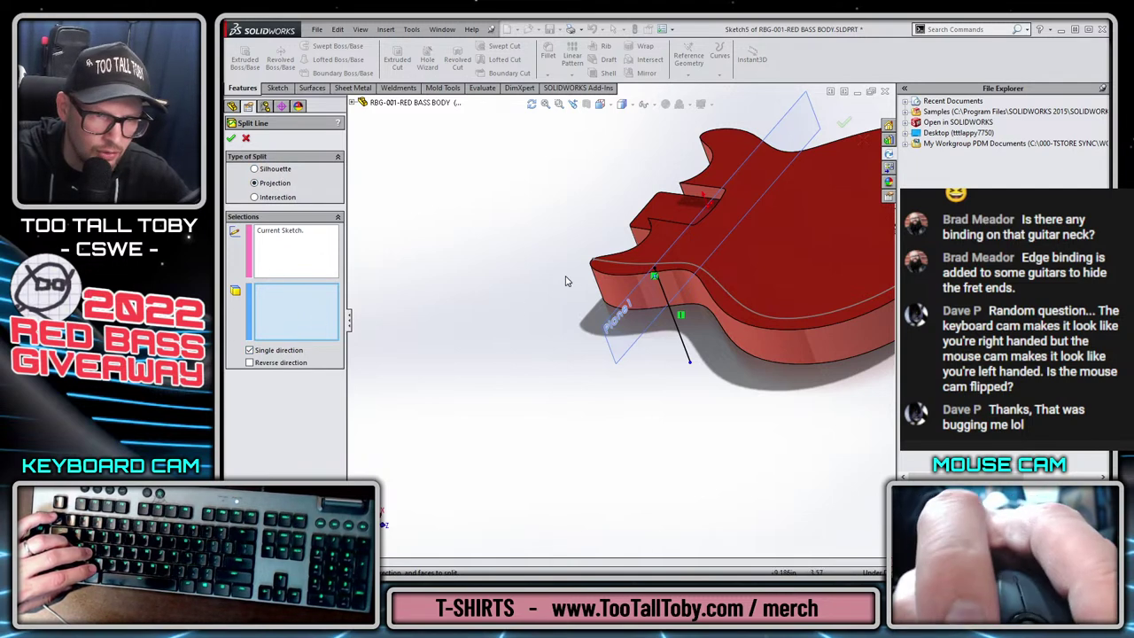
{"action": "left_click", "coordinate": [603, 284]}
Orbit around the body and roll the feature tree forward to include Curve2.
{"action": "middle_click_drag", "start_coordinate": [611, 306], "coordinate": [459, 349]}
{"action": "scroll", "coordinate": [459, 349], "scroll_direction": "down", "scroll_amount": 3}
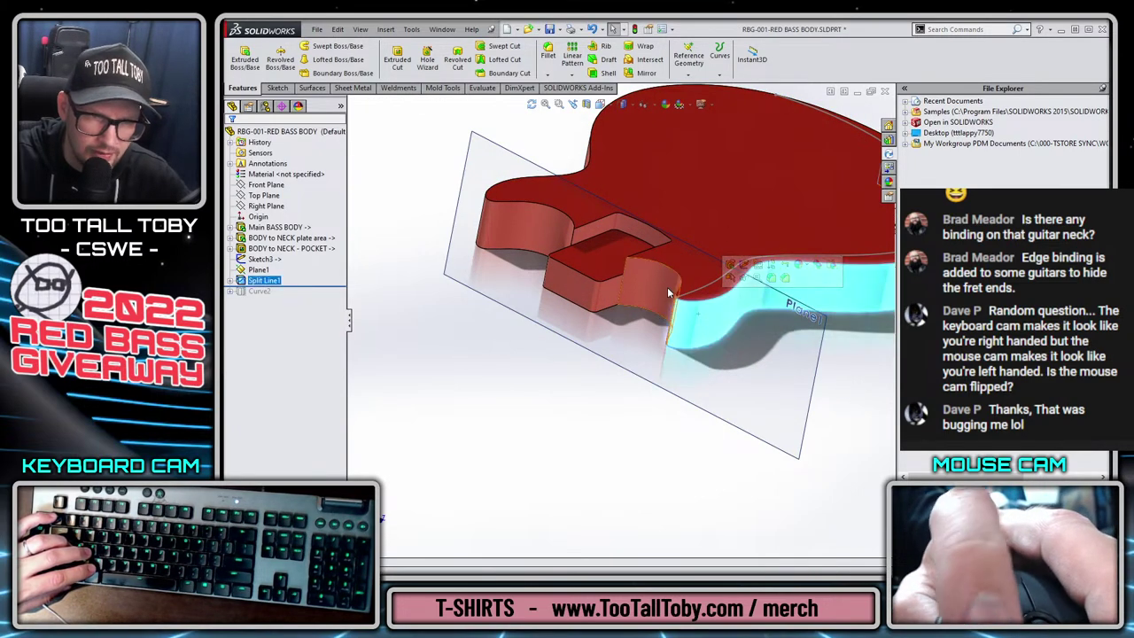
{"action": "scroll", "coordinate": [669, 292], "scroll_direction": "up", "scroll_amount": 3}
{"action": "middle_click_drag", "start_coordinate": [673, 306], "coordinate": [768, 287]}
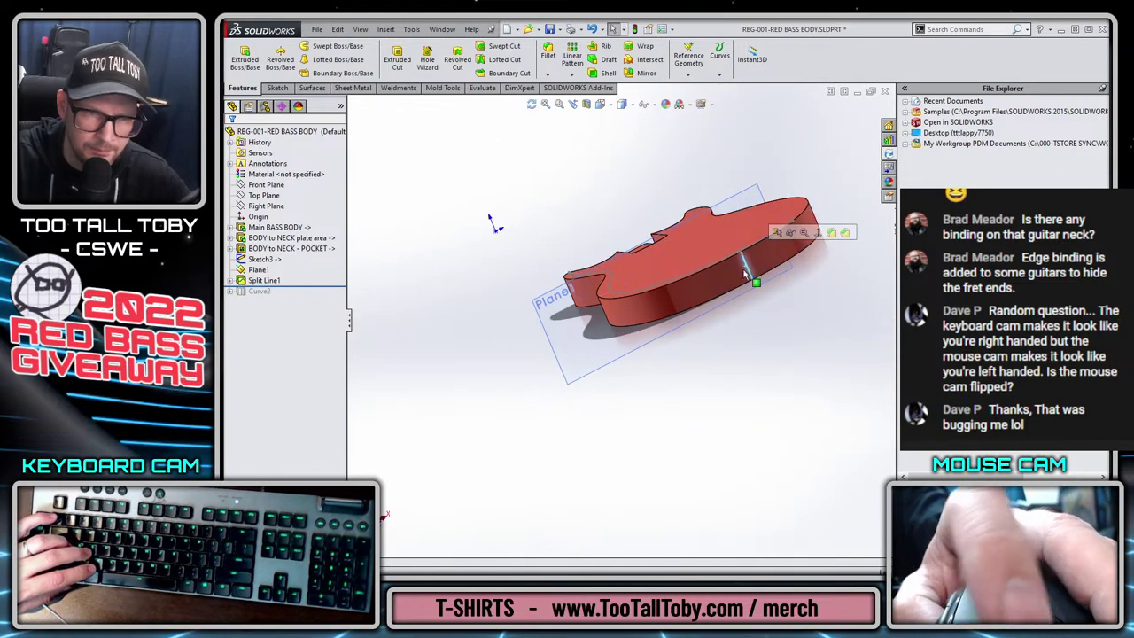
{"action": "middle_click_drag", "start_coordinate": [654, 304], "coordinate": [544, 375]}
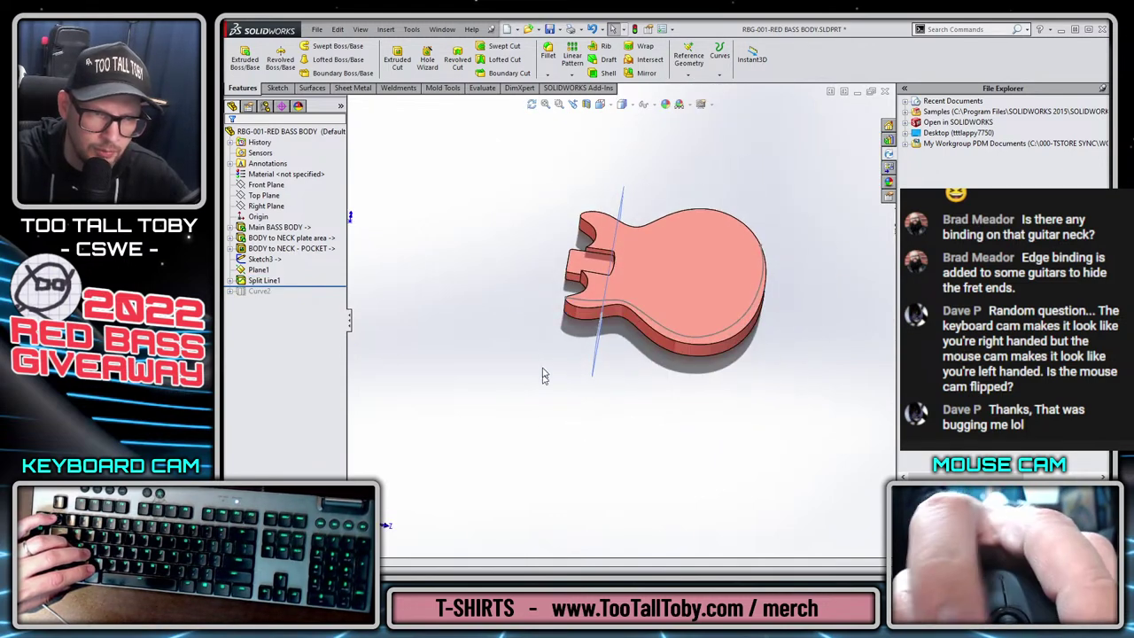
{"action": "left_click_drag", "start_coordinate": [301, 286], "coordinate": [302, 297]}
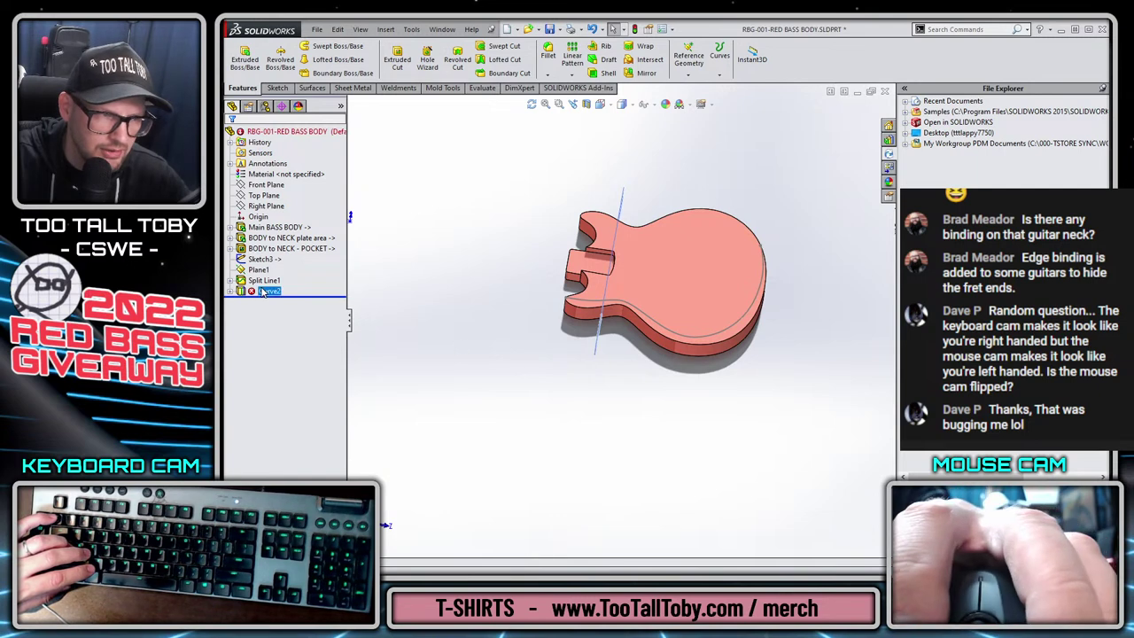
Redefine Curve2 to project onto the newly split side face.
{"action": "left_click", "coordinate": [263, 292]}
{"action": "left_click", "coordinate": [269, 253]}
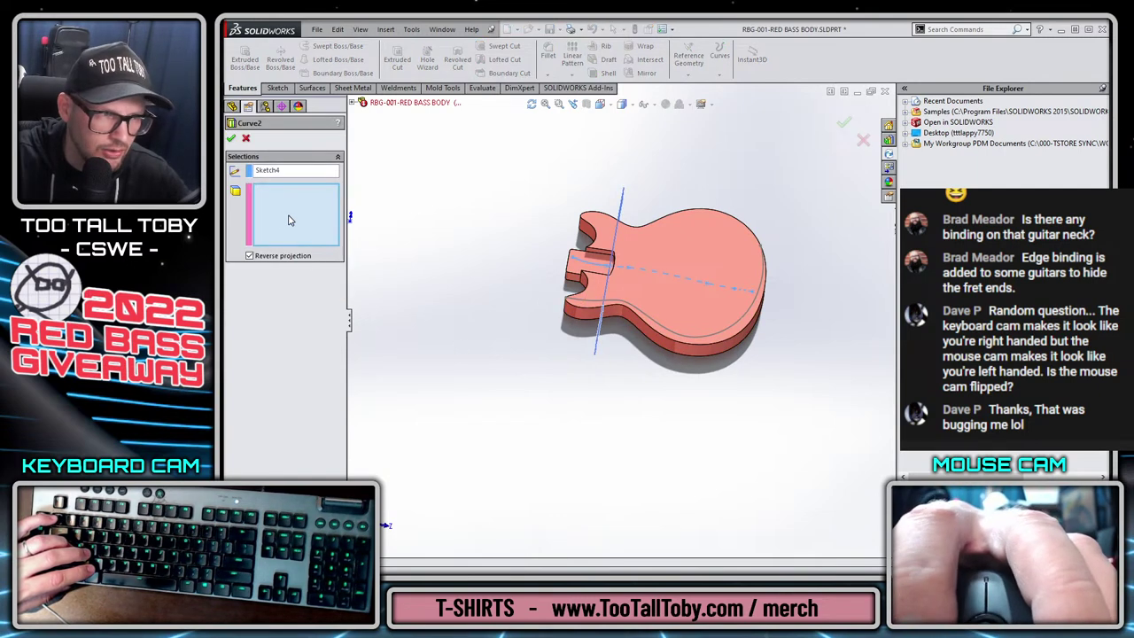
{"action": "left_click", "coordinate": [658, 344]}
{"action": "key", "text": "Return"}
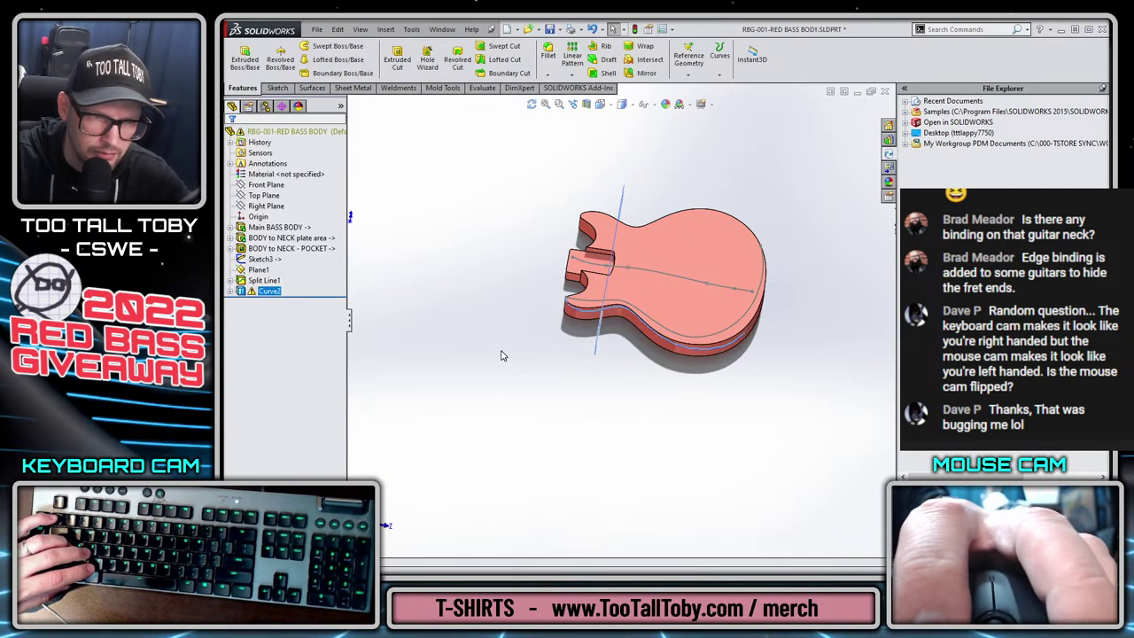
{"action": "scroll", "coordinate": [570, 304], "scroll_direction": "down", "scroll_amount": 5}
{"action": "scroll", "coordinate": [519, 304], "scroll_direction": "down", "scroll_amount": 8}
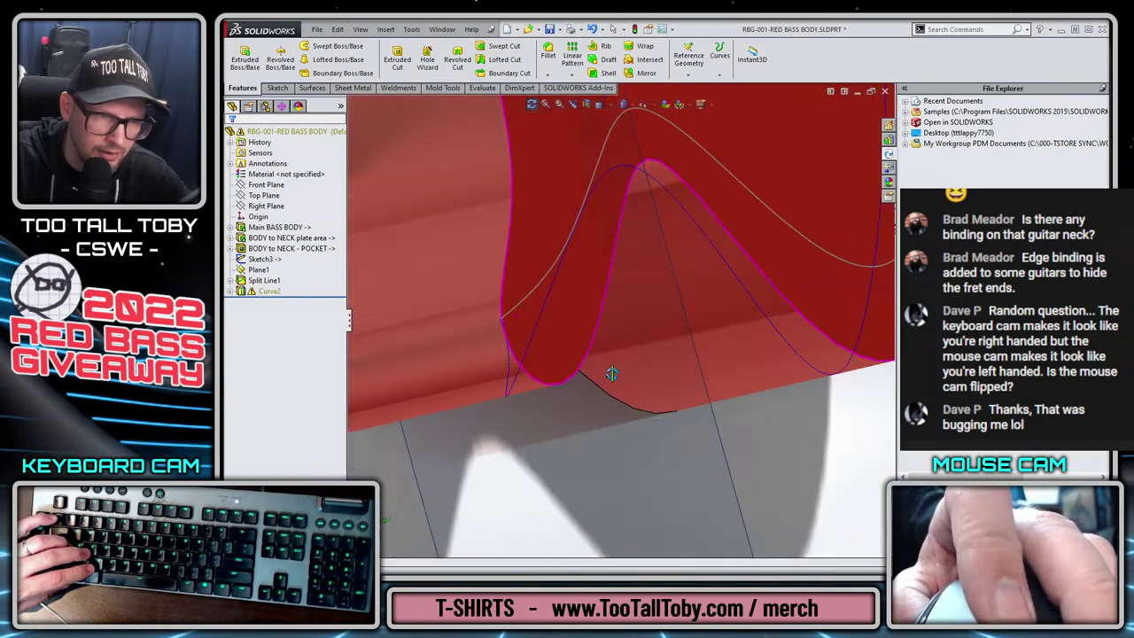
{"action": "middle_click_drag", "start_coordinate": [611, 374], "coordinate": [543, 282]}
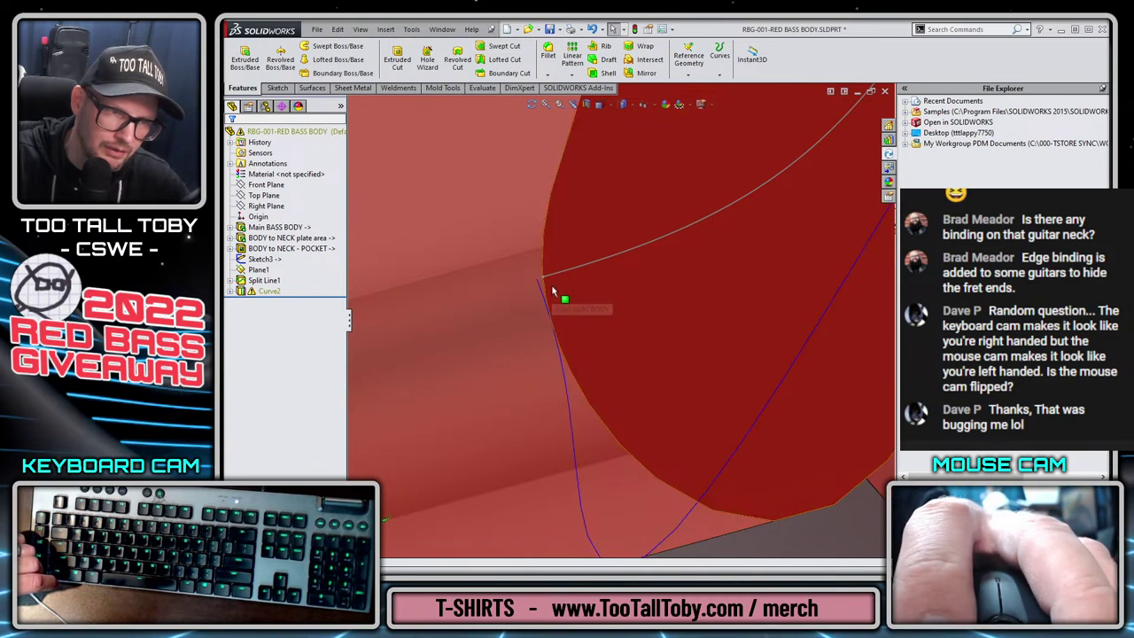
Edit and close Sketch3, then return to the top-level red bass guitar assembly.
{"action": "left_click", "coordinate": [567, 261]}
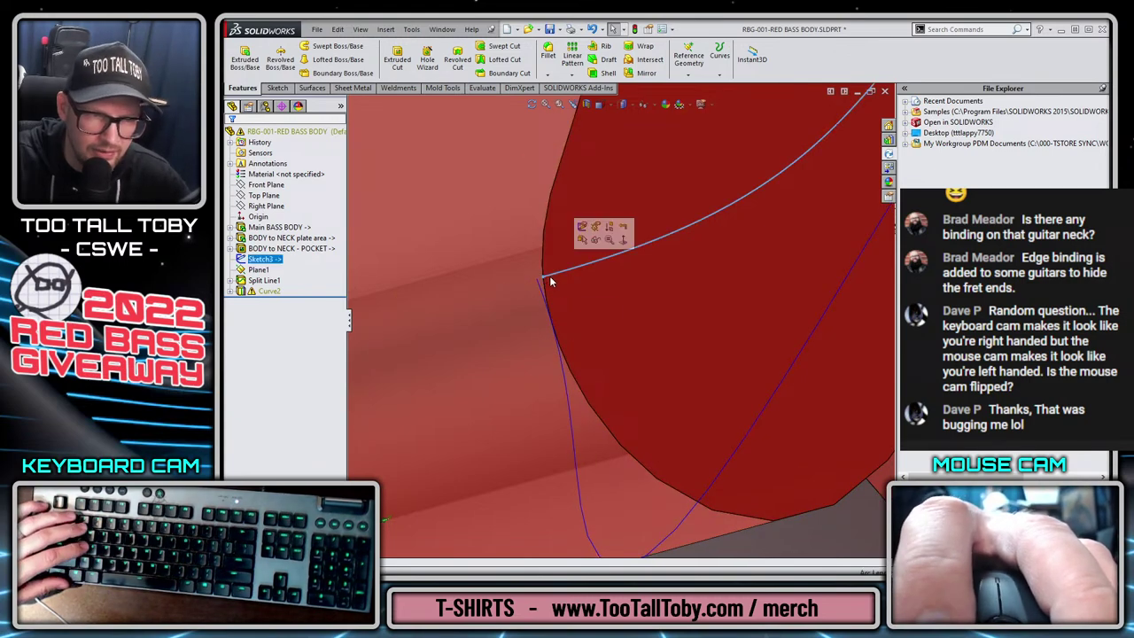
{"action": "left_click", "coordinate": [582, 228]}
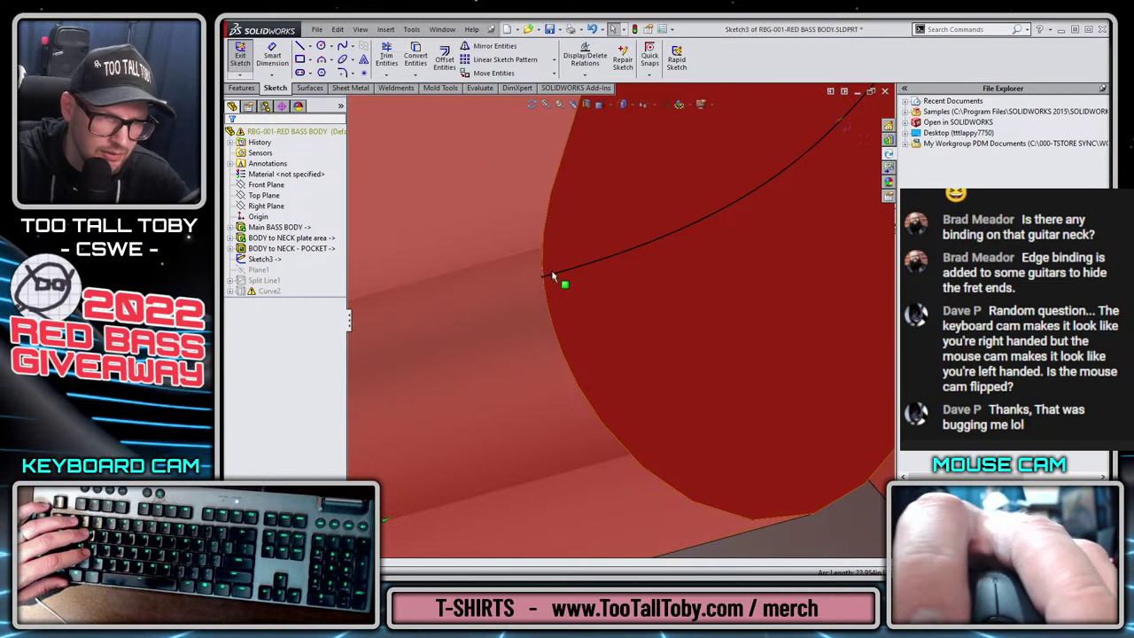
{"action": "scroll", "coordinate": [709, 257], "scroll_direction": "up", "scroll_amount": 3}
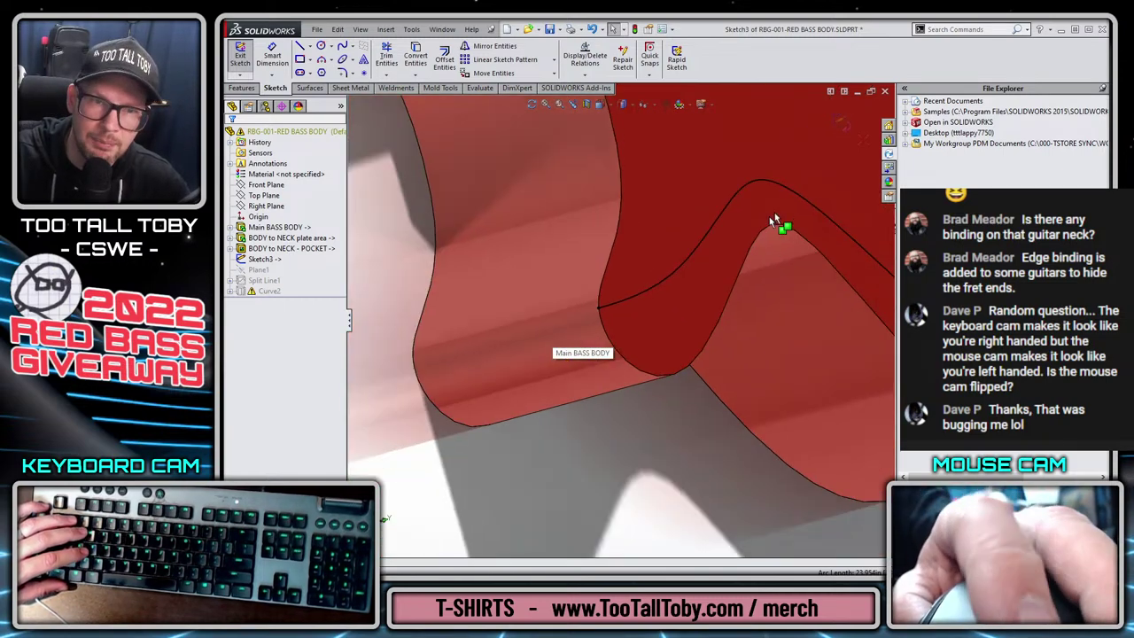
{"action": "left_click", "coordinate": [838, 125]}
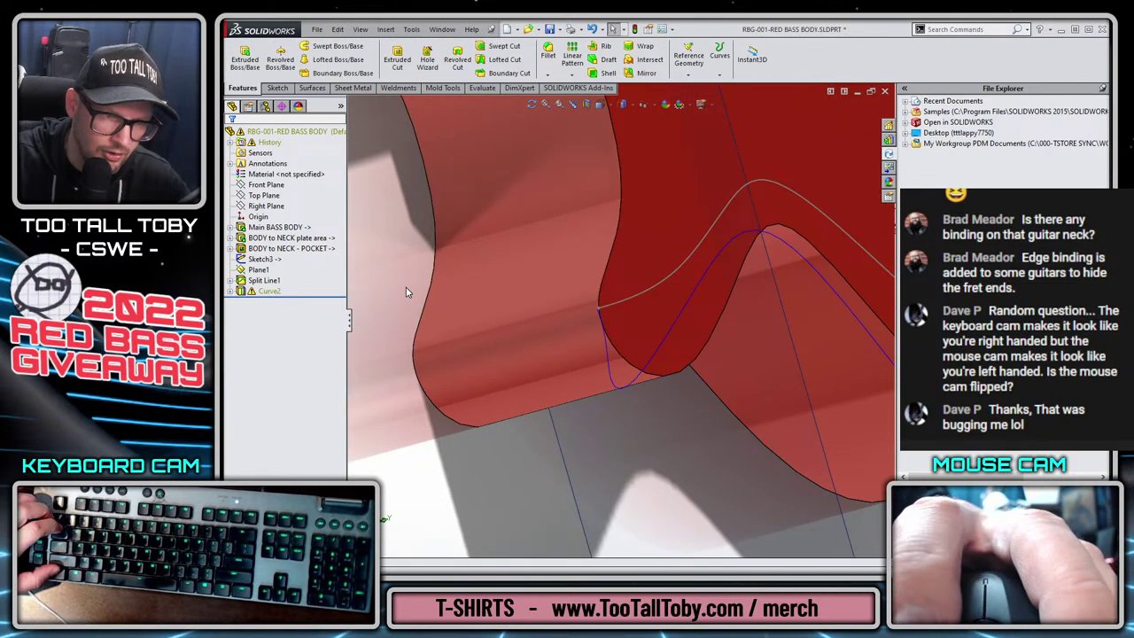
{"action": "key", "text": "ctrl+Tab"}
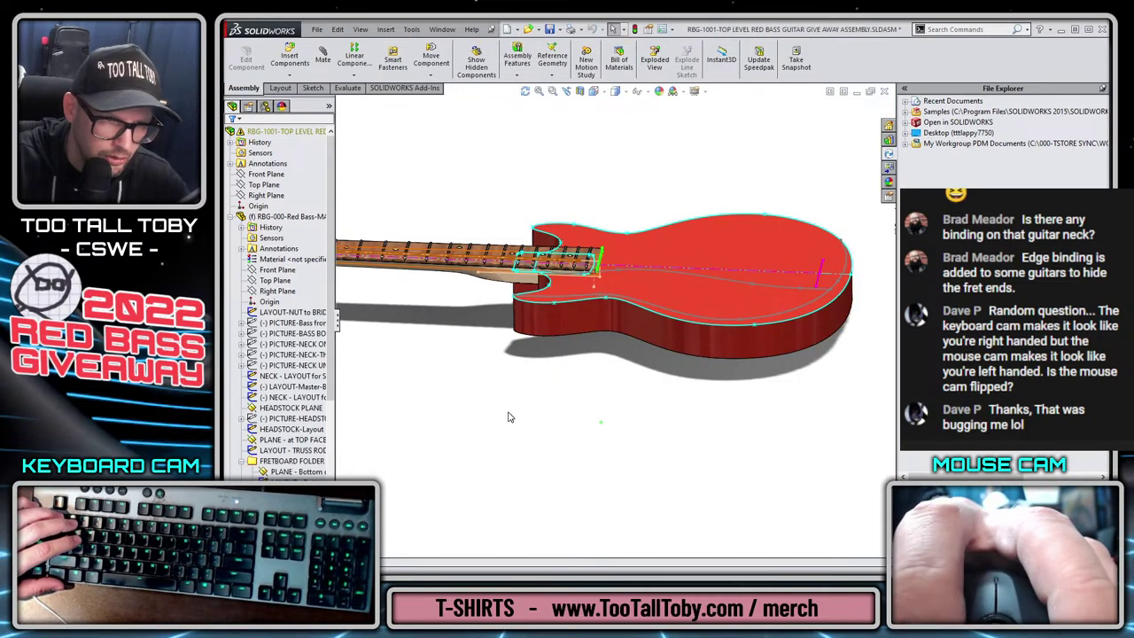
Edit the layout sketch containing the vertical cutaway line within the assembly.
{"action": "left_click", "coordinate": [293, 451]}
{"action": "left_click", "coordinate": [498, 403]}
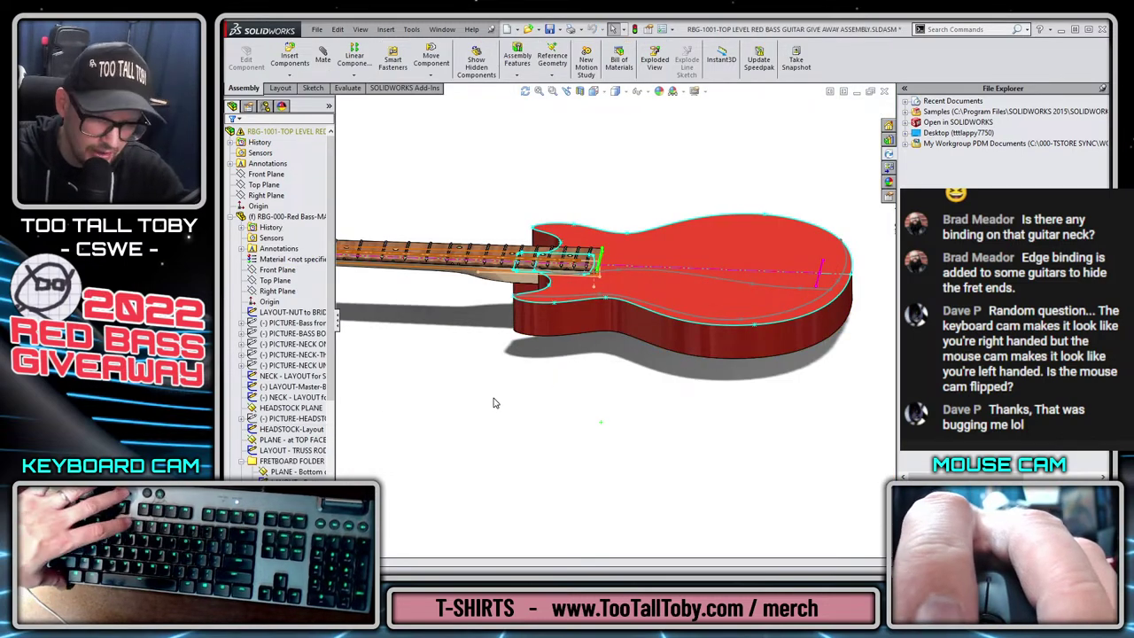
{"action": "key", "text": "ctrl+1"}
{"action": "scroll", "coordinate": [535, 405], "scroll_direction": "down", "scroll_amount": 8}
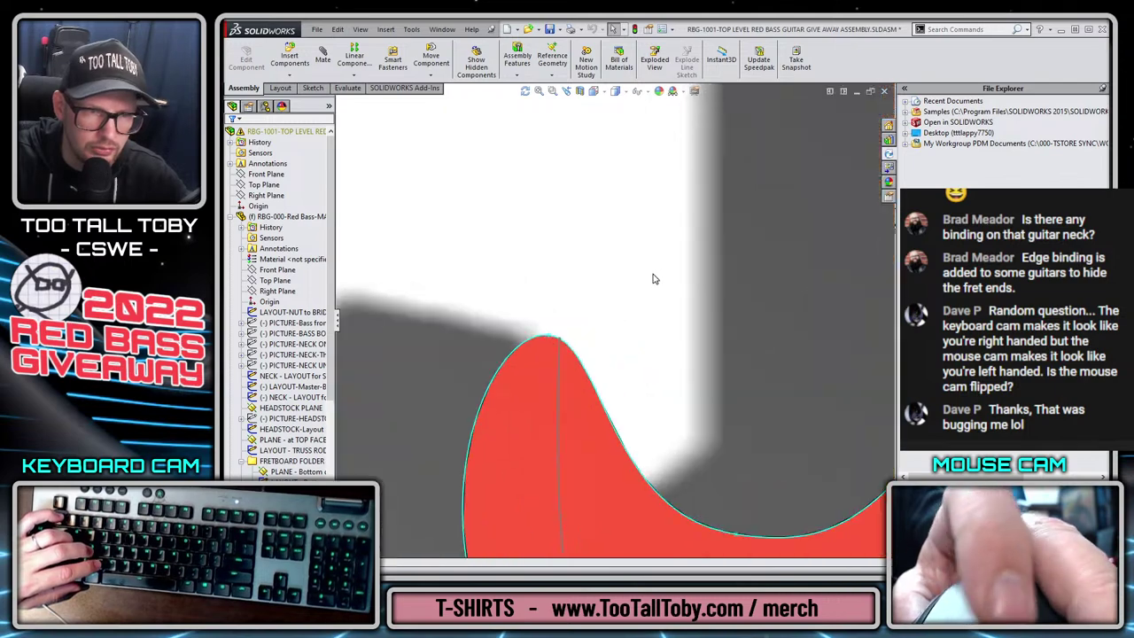
{"action": "left_click", "coordinate": [560, 368]}
{"action": "left_click", "coordinate": [588, 317]}
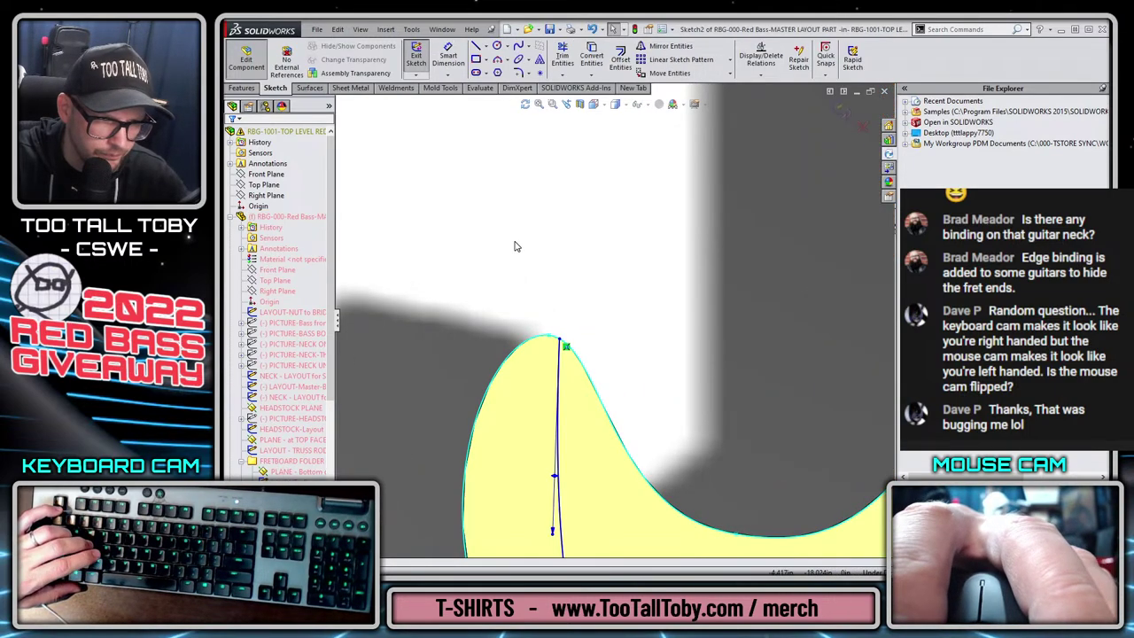
Draw a horizontal centerline above the cutaway peak and make it tangent to the spline.
{"action": "key", "text": "s"}
{"action": "left_click", "coordinate": [566, 266]}
{"action": "left_click", "coordinate": [467, 315]}
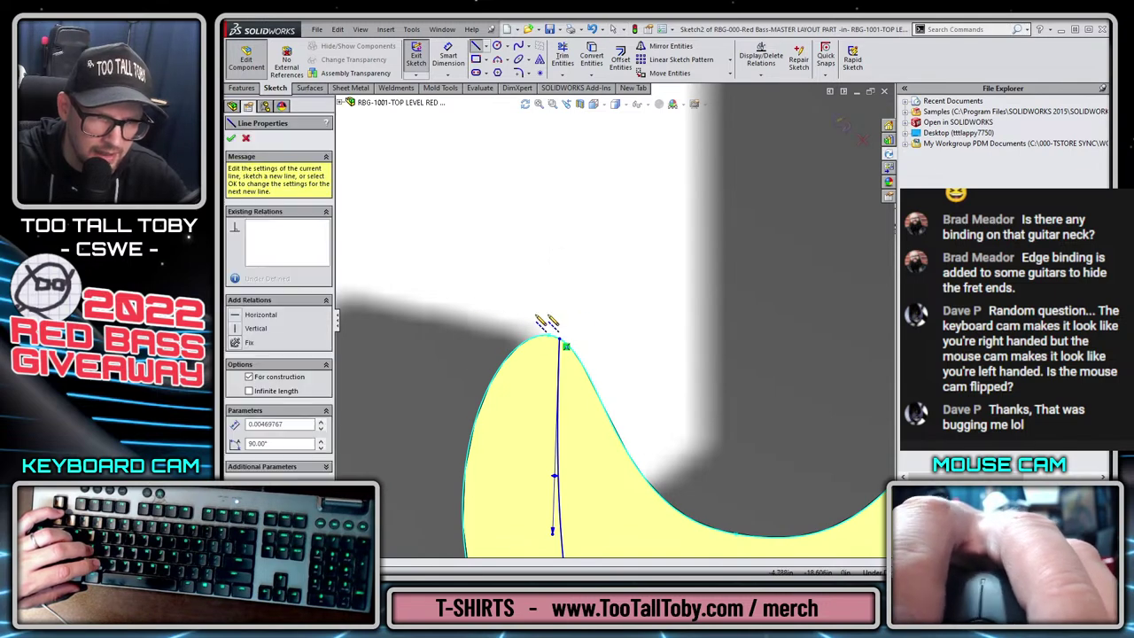
{"action": "left_click", "coordinate": [593, 315]}
{"action": "key", "text": "Escape"}
{"action": "left_click", "coordinate": [536, 315]}
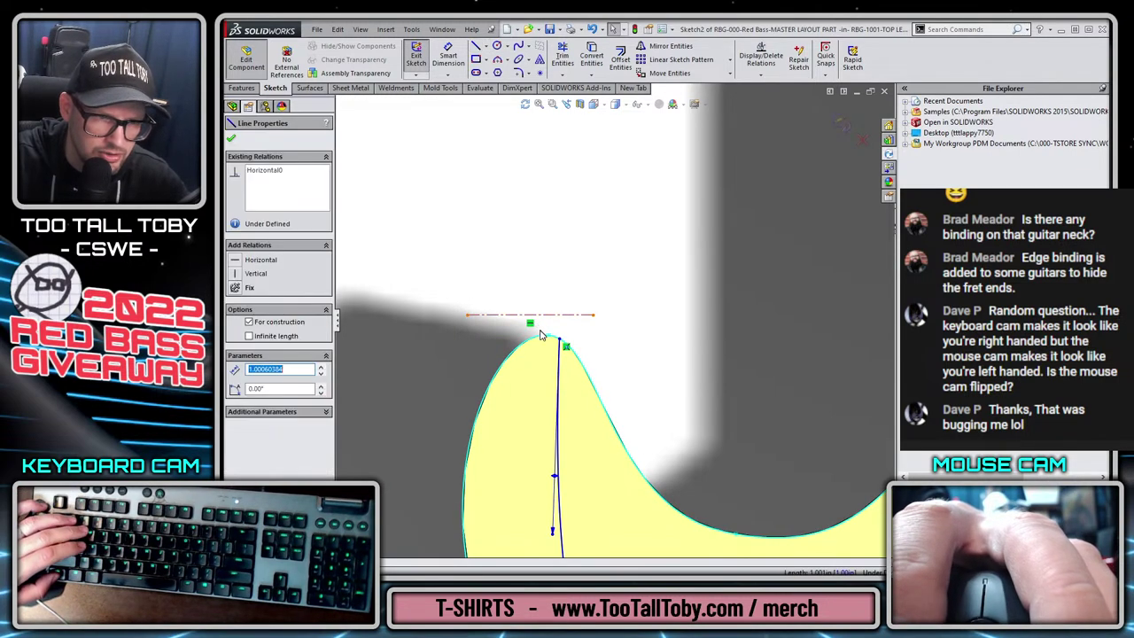
{"action": "left_click", "coordinate": [545, 338], "text": "ctrl"}
{"action": "left_click", "coordinate": [586, 269]}
{"action": "key", "text": "Escape"}
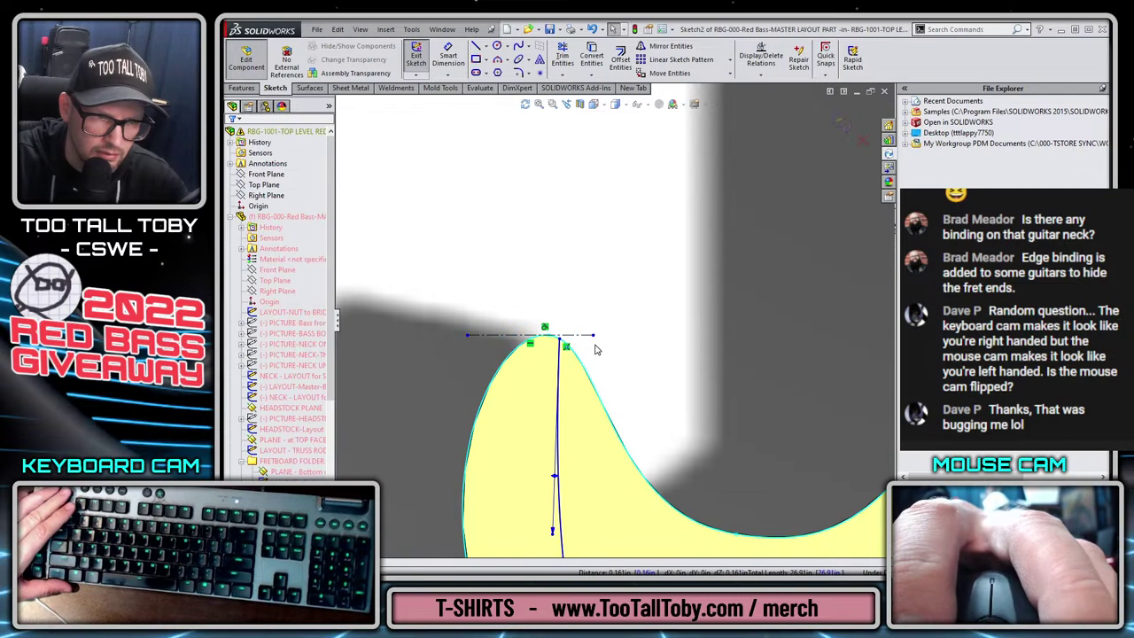
Extend the centerline's right end and relate a point to the centerline.
{"action": "left_click", "coordinate": [537, 333]}
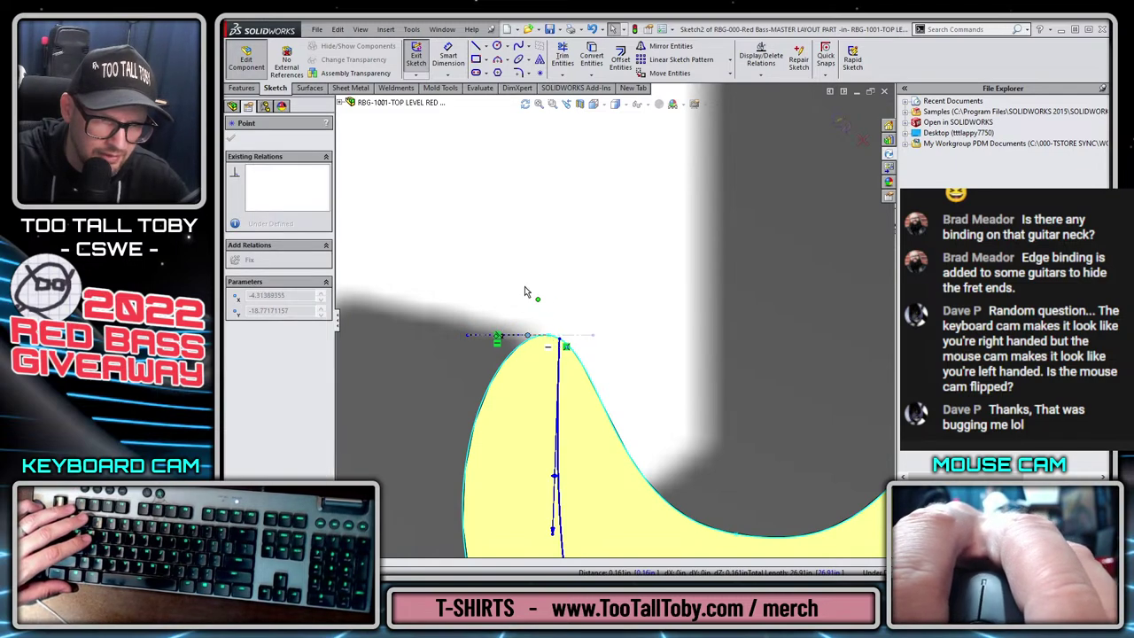
{"action": "left_click_drag", "start_coordinate": [593, 335], "coordinate": [647, 335]}
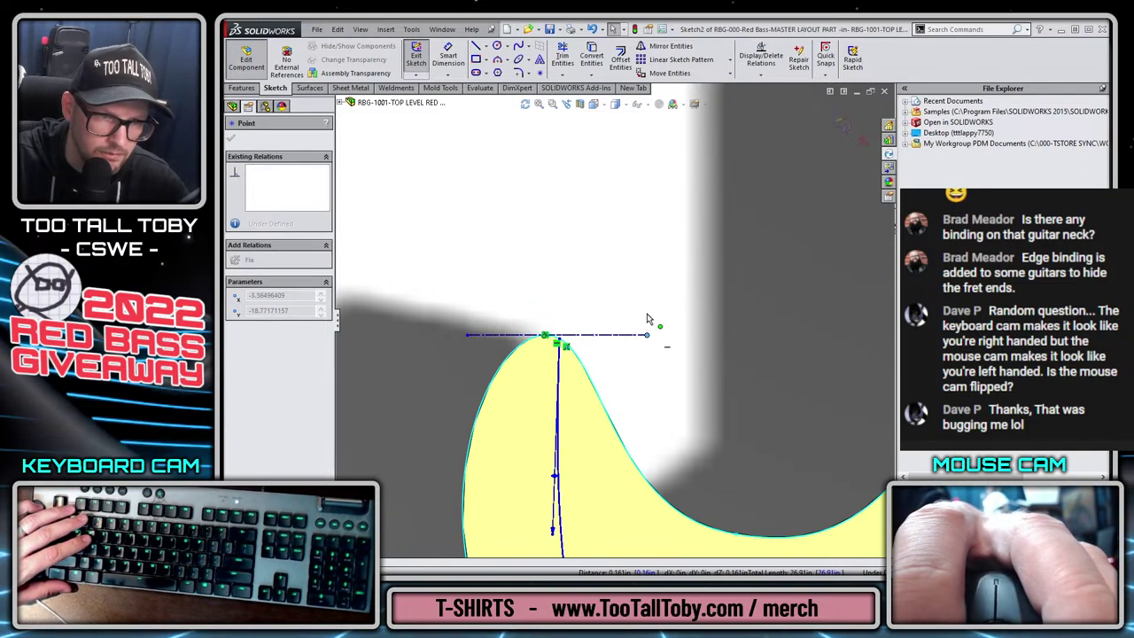
{"action": "scroll", "coordinate": [552, 370], "scroll_direction": "down", "scroll_amount": 2}
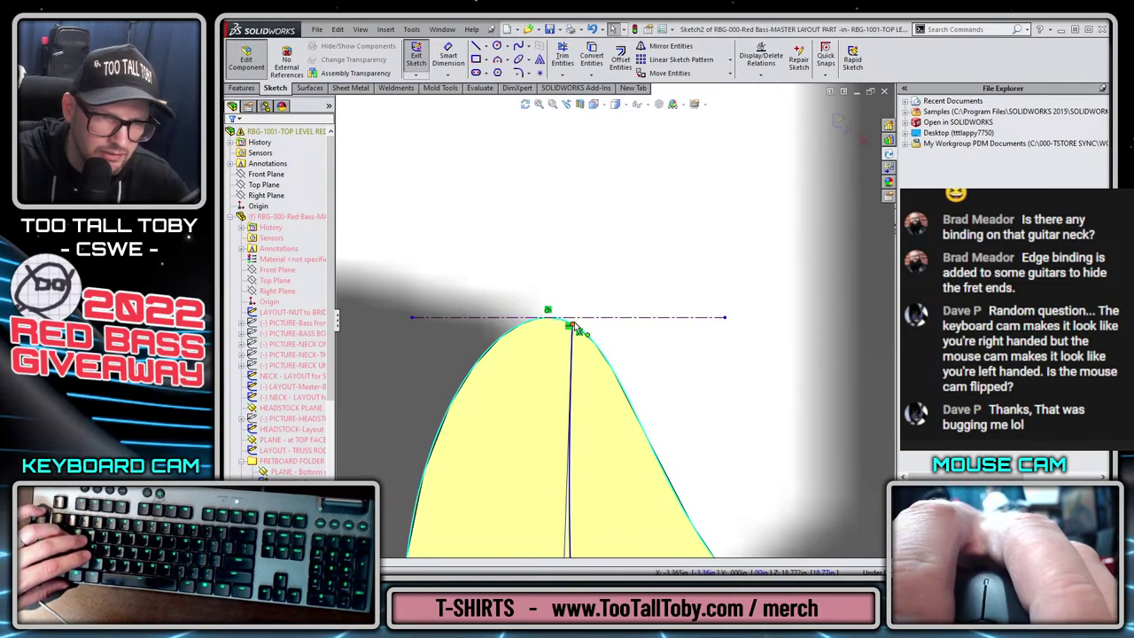
{"action": "left_click", "coordinate": [574, 326]}
{"action": "left_click", "coordinate": [519, 317], "text": "ctrl"}
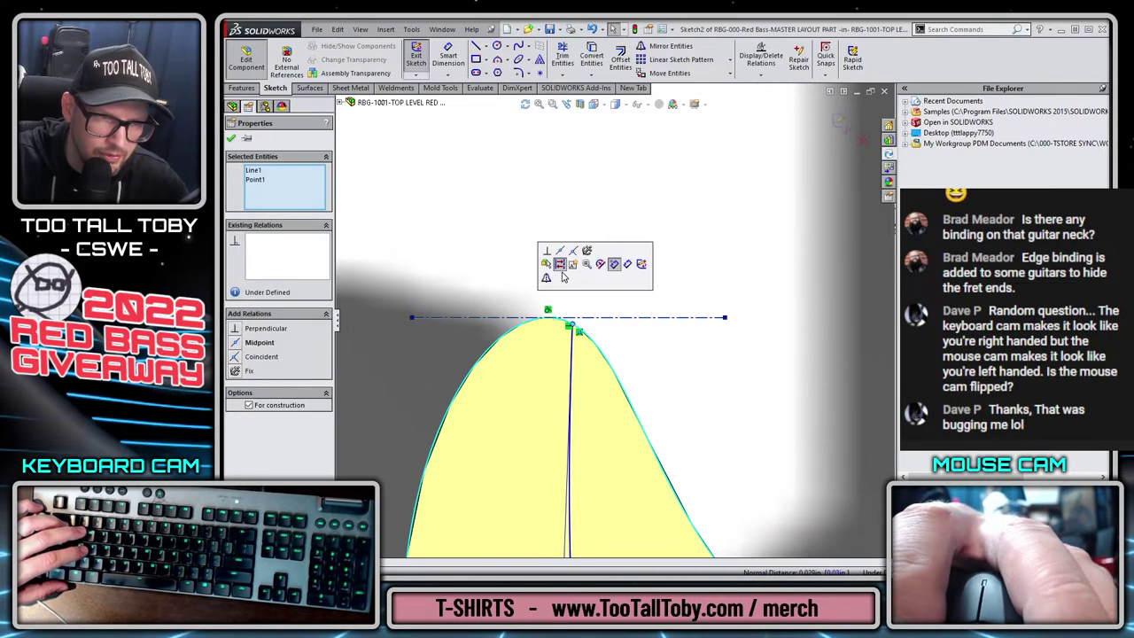
{"action": "left_click", "coordinate": [559, 265]}
Exit the layout sketch and component edit, then switch to the RED BASS BODY part.
{"action": "scroll", "coordinate": [678, 373], "scroll_direction": "up", "scroll_amount": 4}
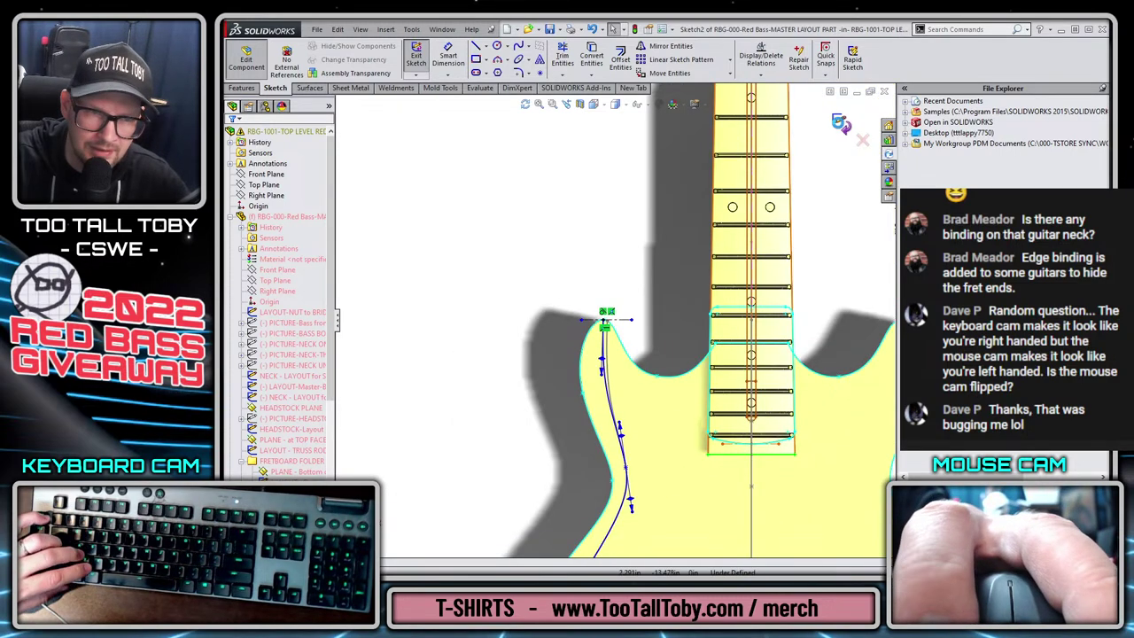
{"action": "key", "text": "ctrl+b"}
{"action": "scroll", "coordinate": [604, 319], "scroll_direction": "up", "scroll_amount": 2}
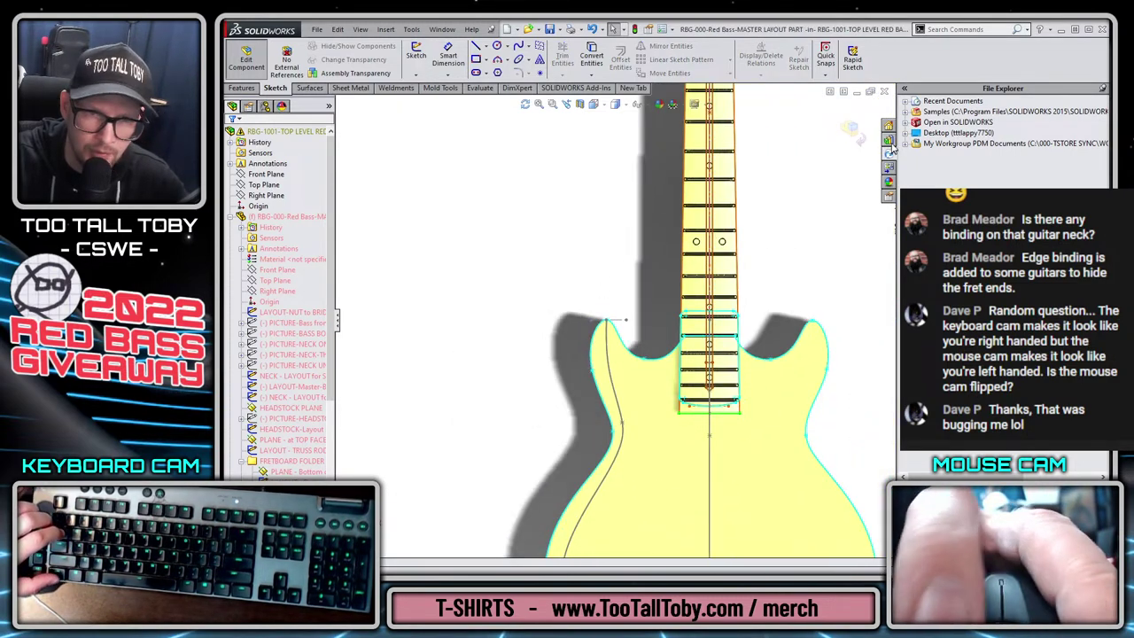
{"action": "left_click", "coordinate": [841, 133]}
{"action": "key", "text": "ctrl+Tab"}
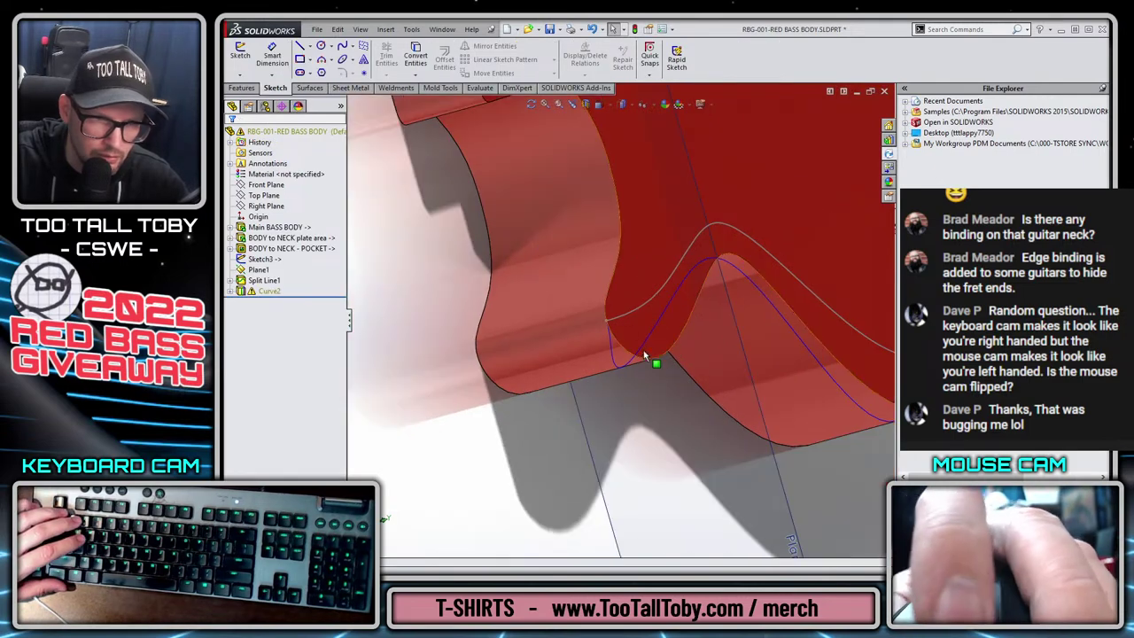
Reopen Curve2's definition and accept it to rebuild the curve.
{"action": "middle_click_drag", "start_coordinate": [618, 364], "coordinate": [706, 276]}
{"action": "scroll", "coordinate": [846, 390], "scroll_direction": "up", "scroll_amount": 4}
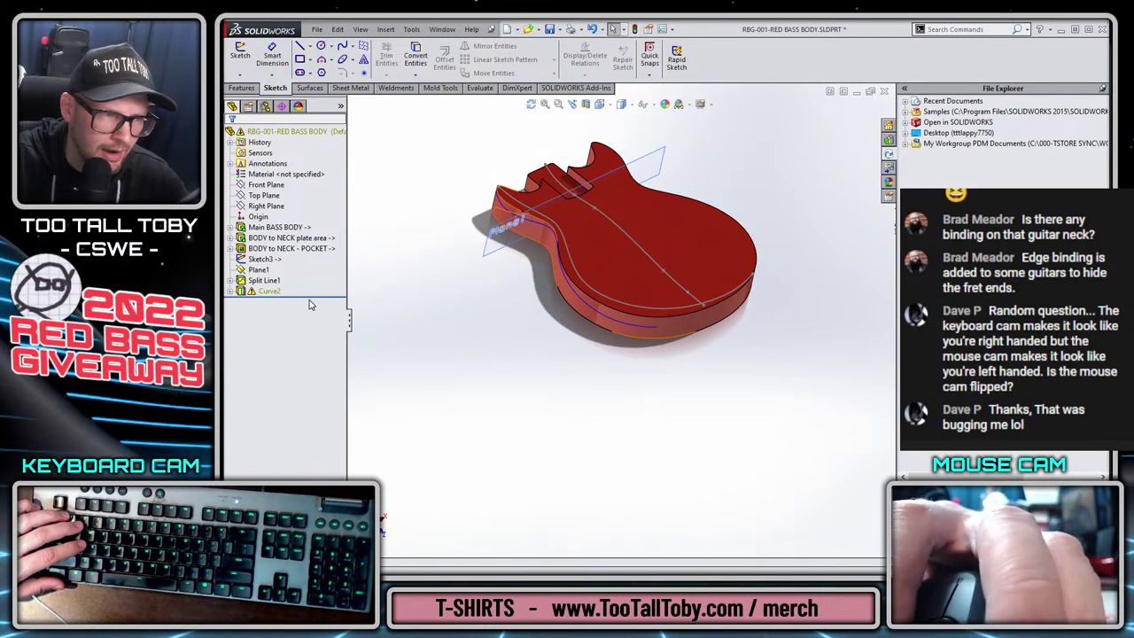
{"action": "right_click", "coordinate": [255, 293]}
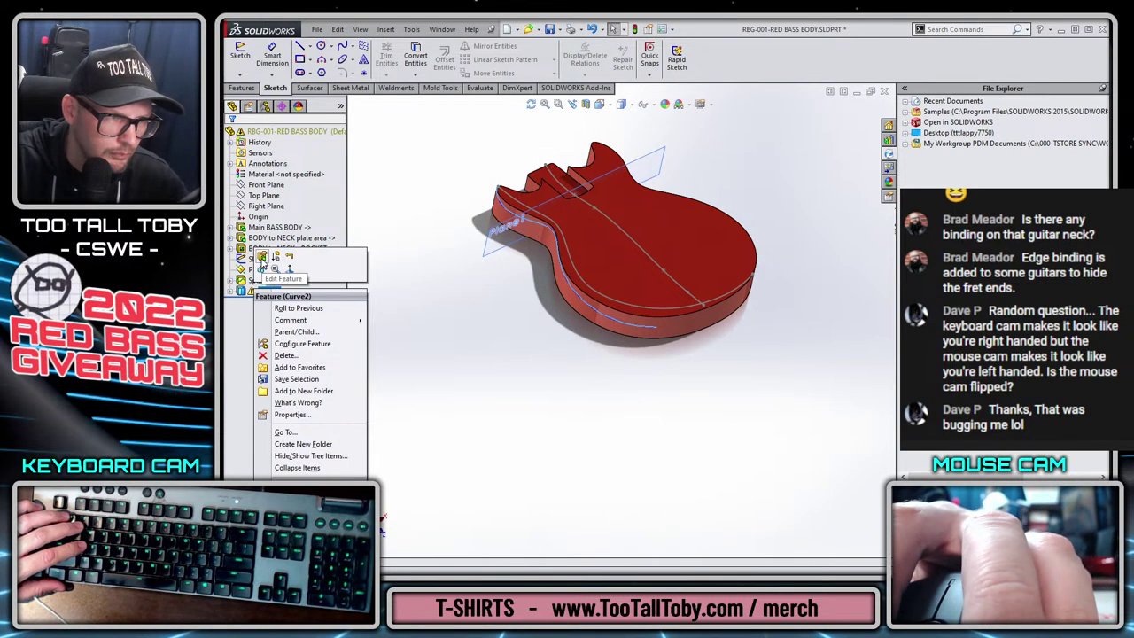
{"action": "left_click", "coordinate": [265, 259]}
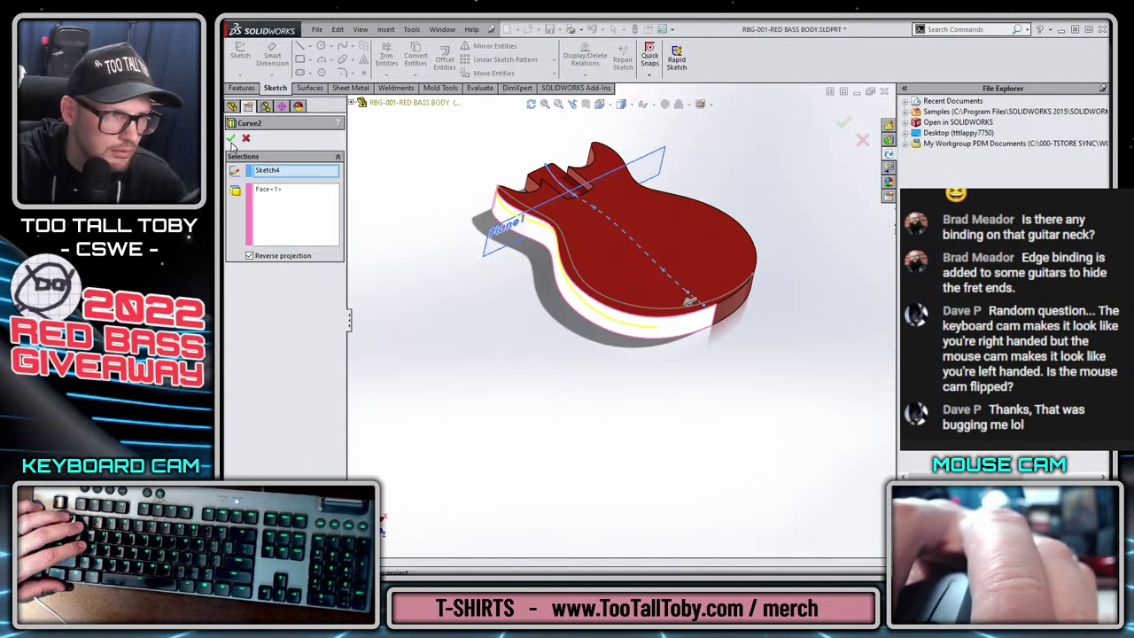
{"action": "left_click", "coordinate": [230, 140]}
Make Sketch4's line endpoint coincident with the body vertex and exit Sketch4.
{"action": "left_click", "coordinate": [231, 292]}
{"action": "left_click", "coordinate": [286, 303]}
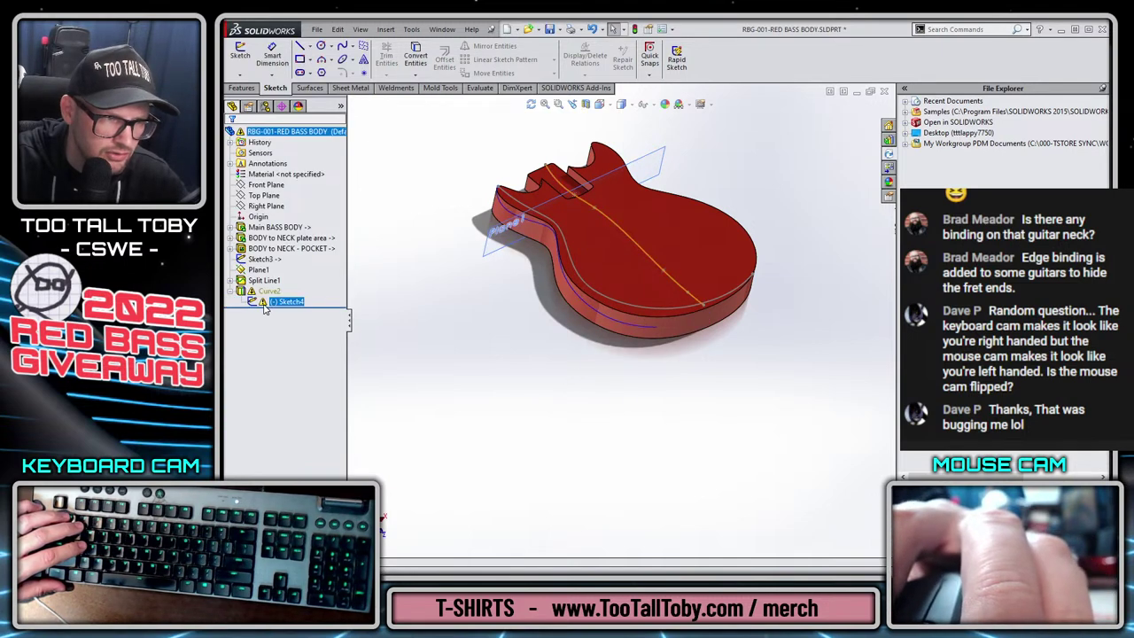
{"action": "left_click", "coordinate": [273, 276]}
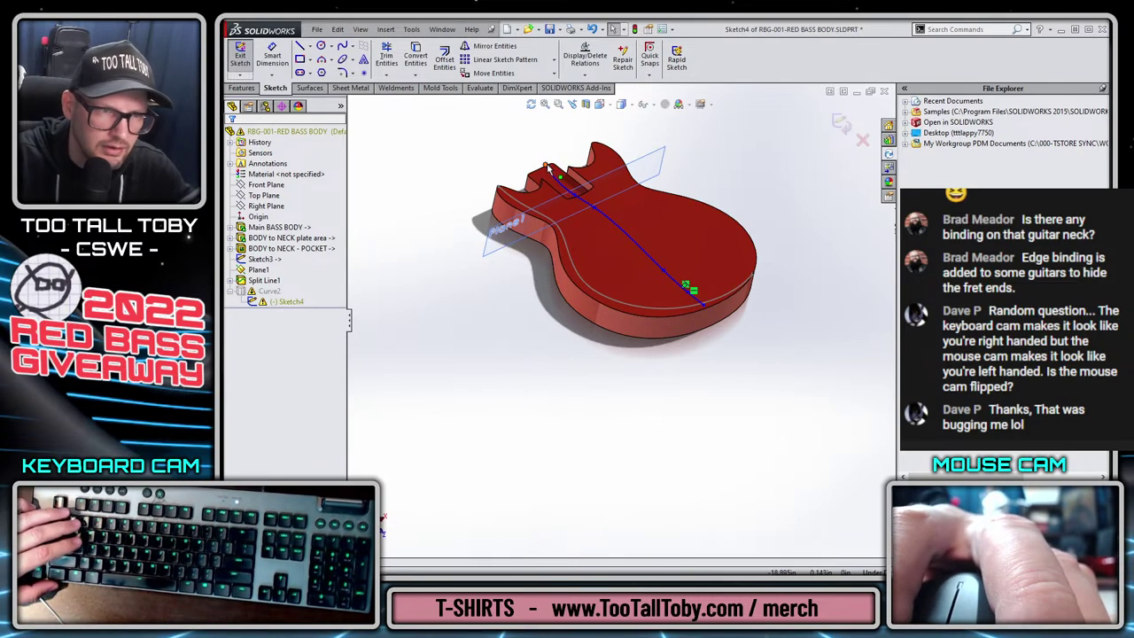
{"action": "left_click", "coordinate": [547, 167]}
{"action": "left_click", "coordinate": [499, 188], "text": "ctrl"}
{"action": "left_click", "coordinate": [556, 121]}
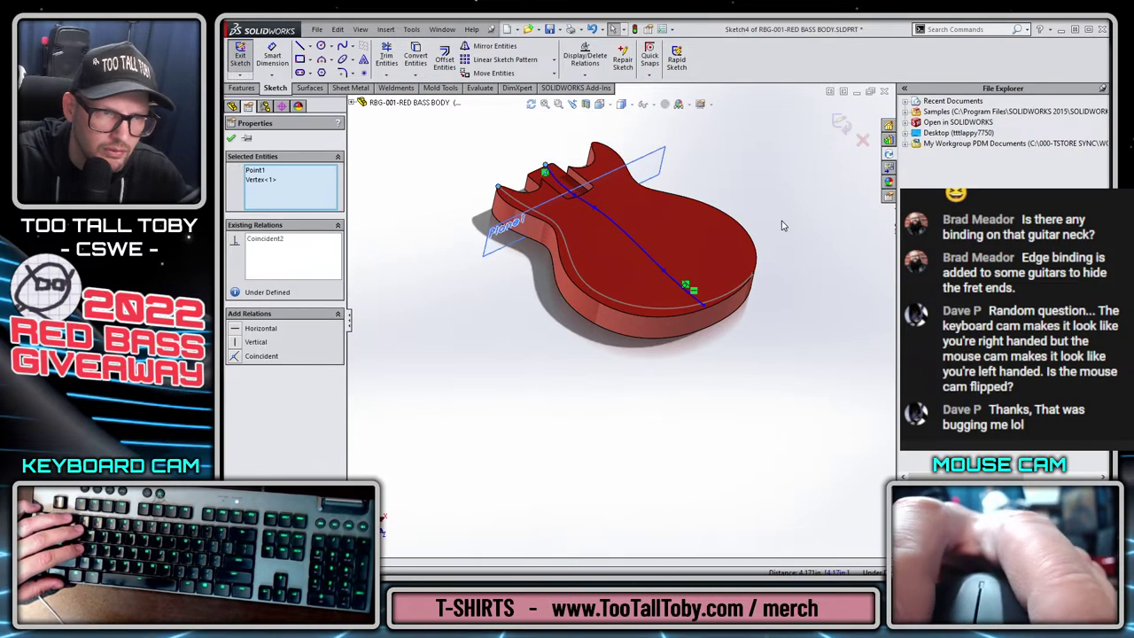
{"action": "left_click", "coordinate": [831, 139]}
{"action": "left_click", "coordinate": [841, 123]}
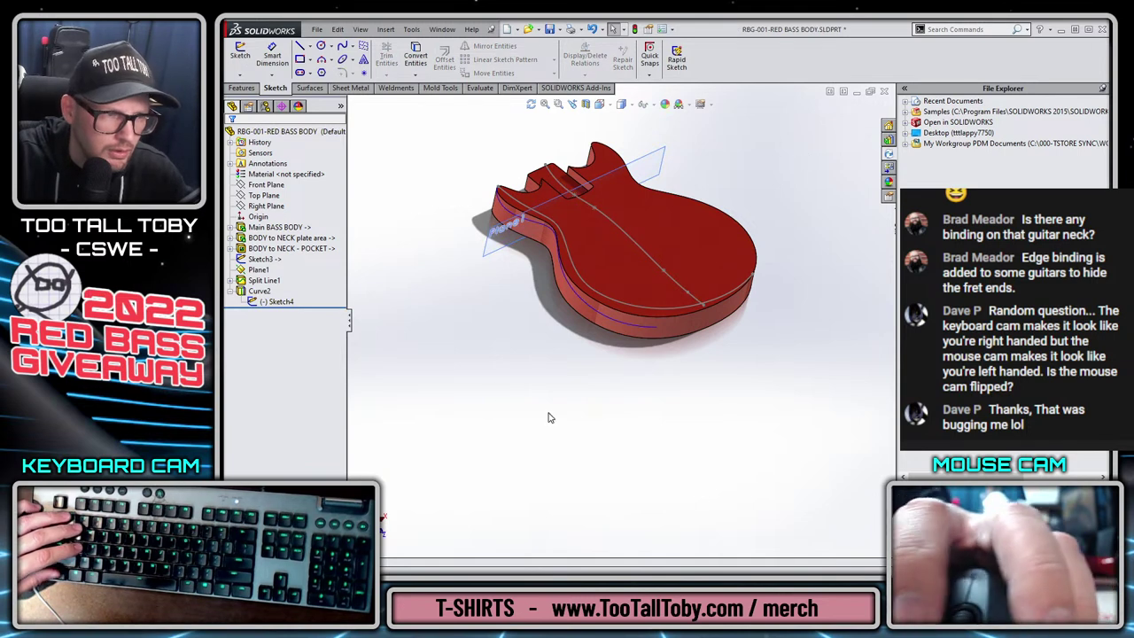
Create Plane2 offset from the Front Plane.
{"action": "left_click", "coordinate": [270, 185]}
{"action": "scroll", "coordinate": [460, 258], "scroll_direction": "up", "scroll_amount": 5}
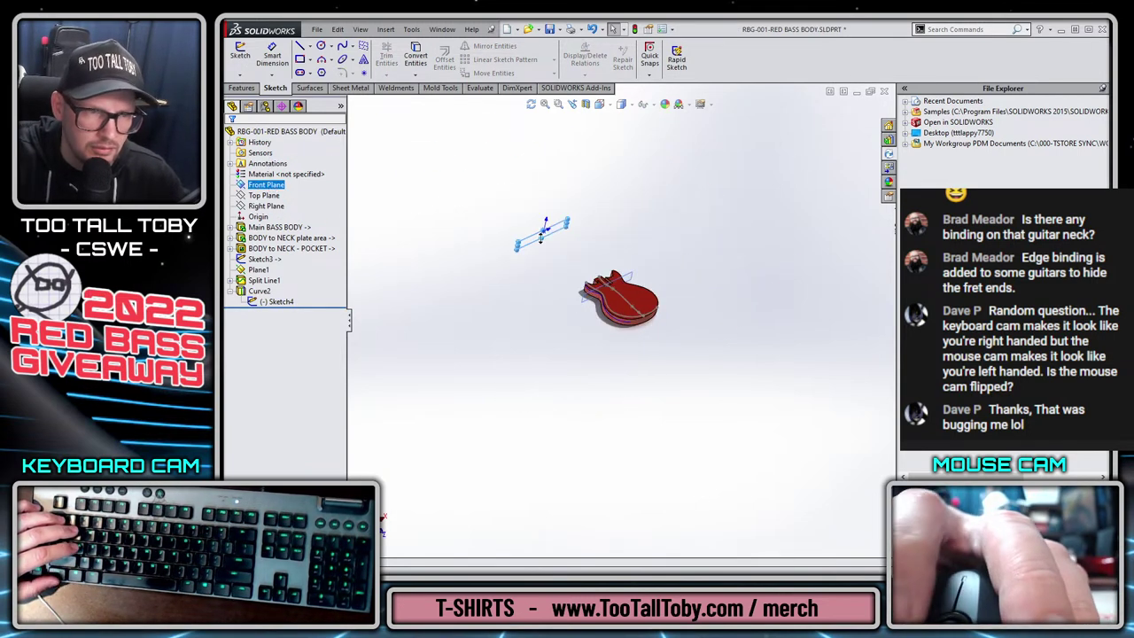
{"action": "left_click_drag", "start_coordinate": [534, 251], "coordinate": [661, 332], "text": "ctrl"}
{"action": "left_click", "coordinate": [844, 122]}
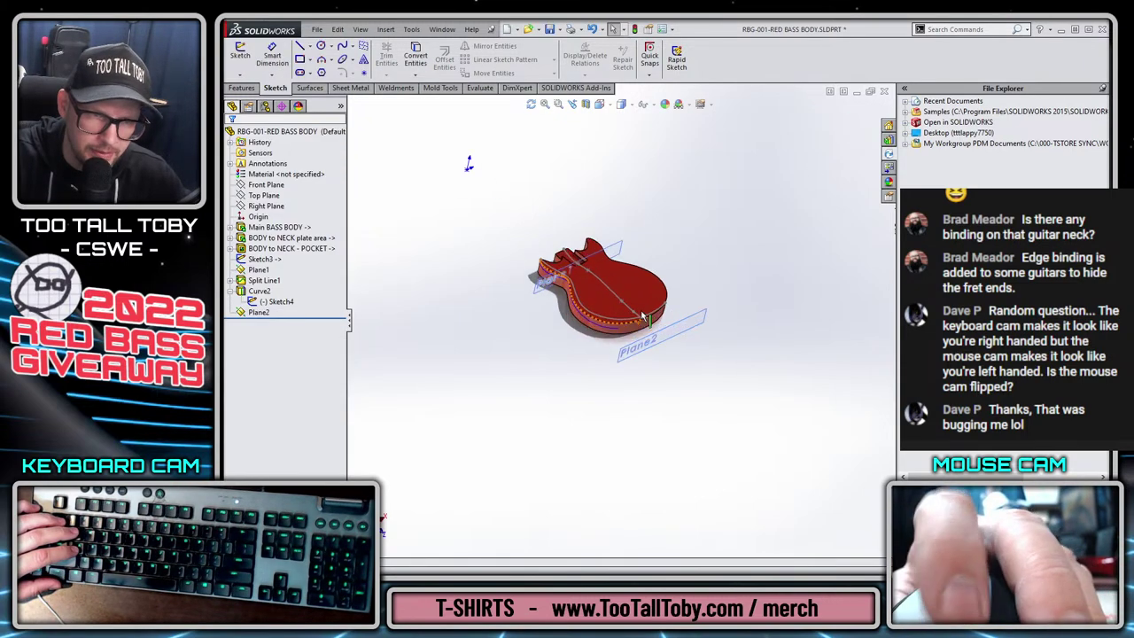
{"action": "scroll", "coordinate": [669, 344], "scroll_direction": "down", "scroll_amount": 5}
On Plane2, sketch a line from the split line's end point into a tangent arc.
{"action": "left_click", "coordinate": [679, 320]}
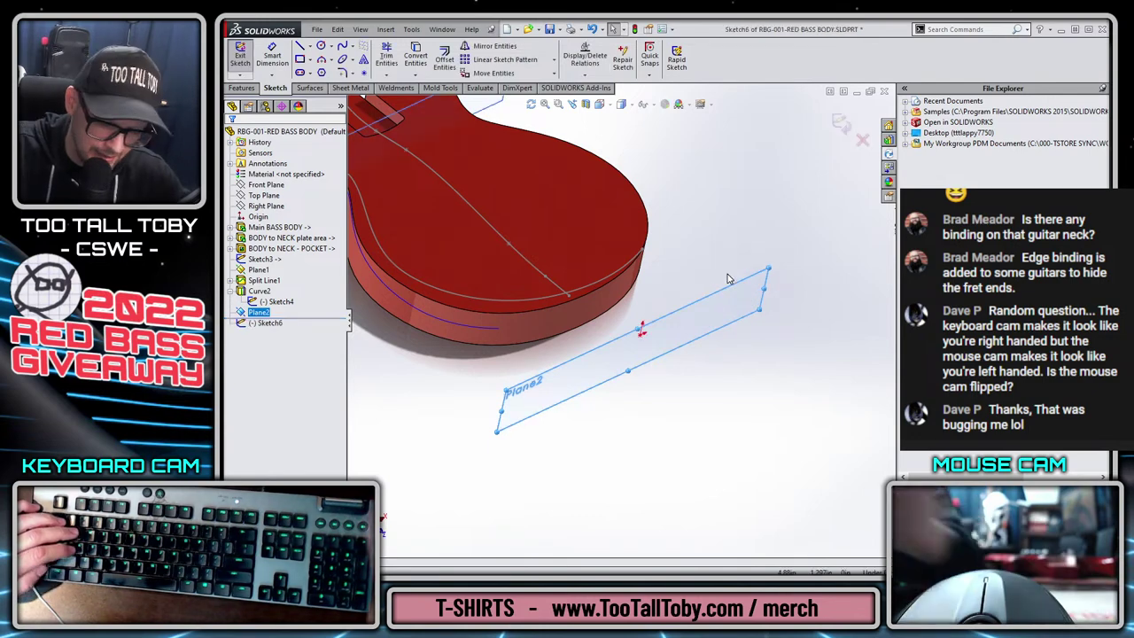
{"action": "left_click", "coordinate": [727, 274]}
{"action": "key", "text": "s"}
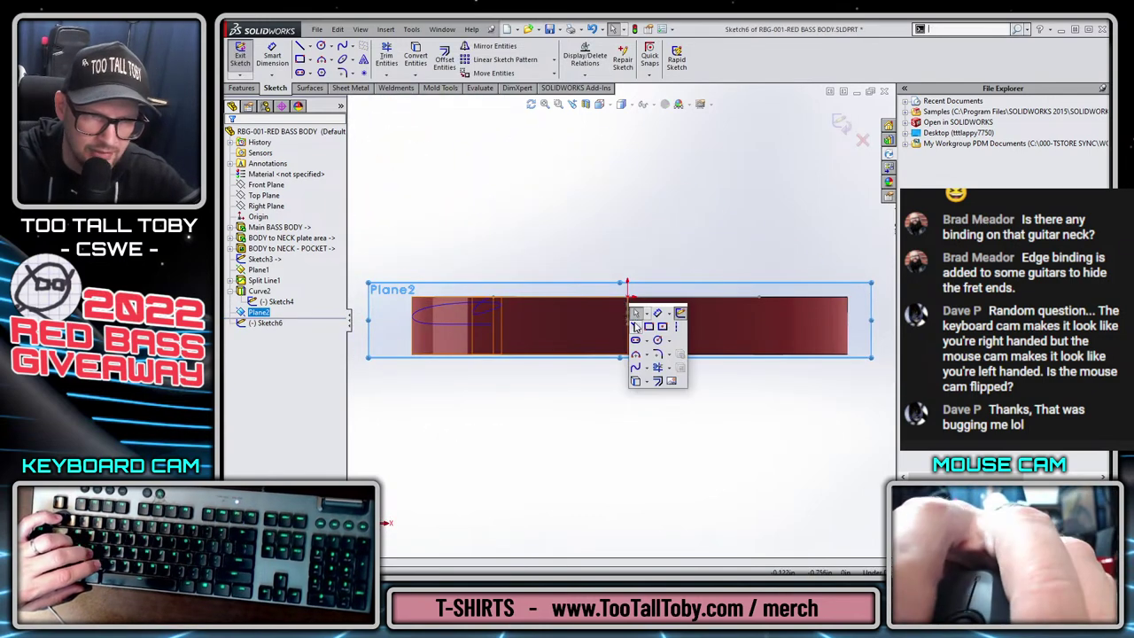
{"action": "left_click", "coordinate": [645, 317]}
{"action": "scroll", "coordinate": [520, 339], "scroll_direction": "down", "scroll_amount": 1}
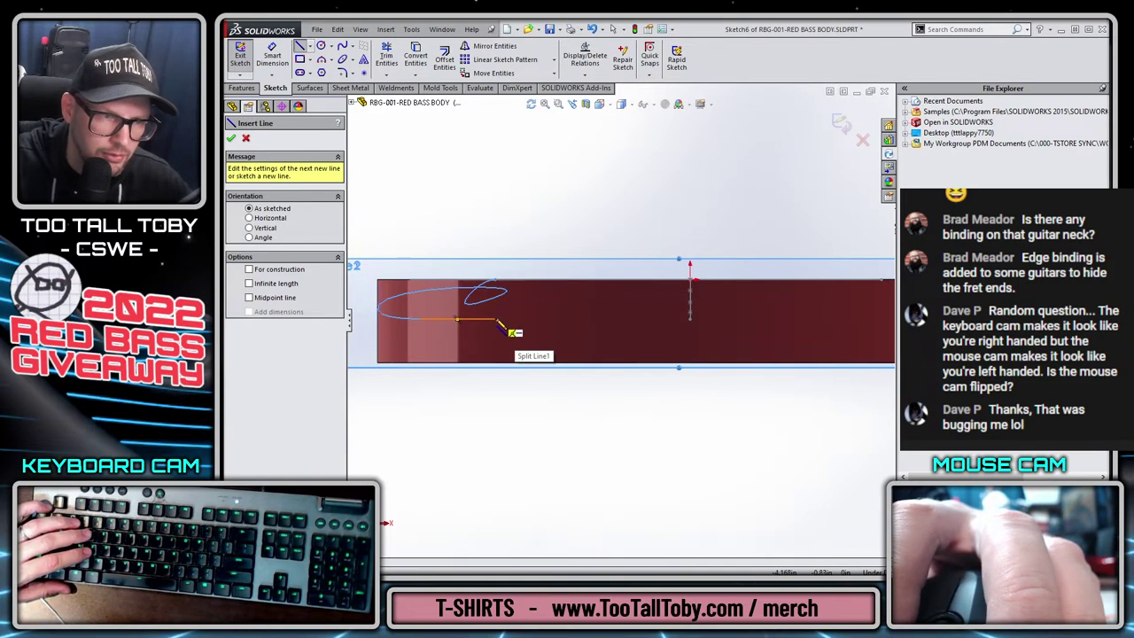
{"action": "left_click", "coordinate": [496, 319]}
{"action": "scroll", "coordinate": [621, 321], "scroll_direction": "up", "scroll_amount": 2}
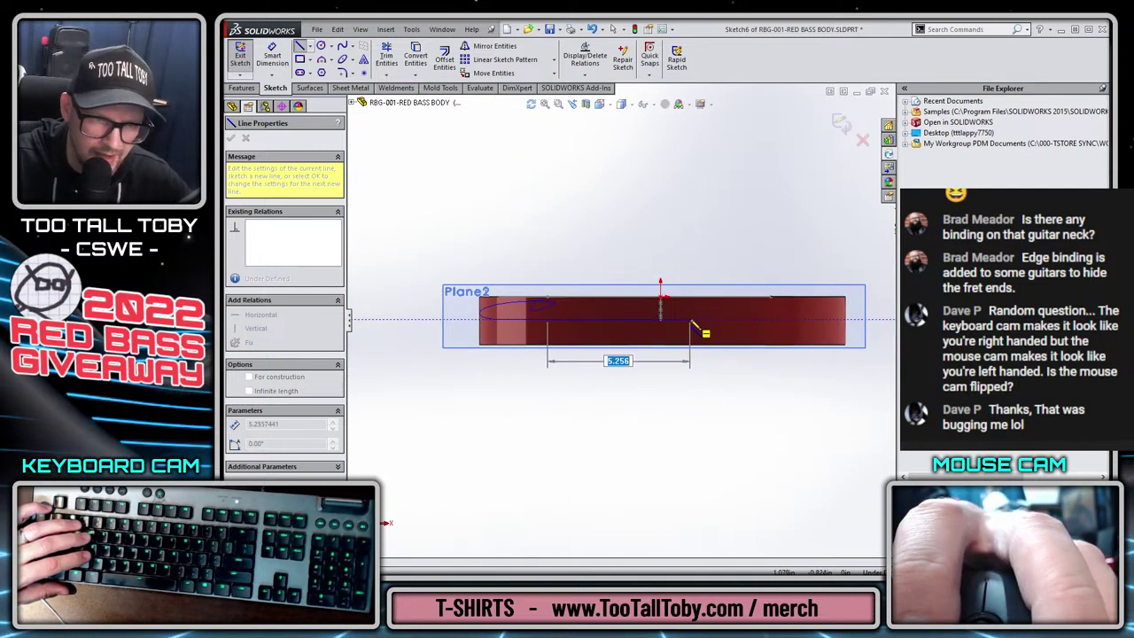
{"action": "left_click", "coordinate": [693, 325]}
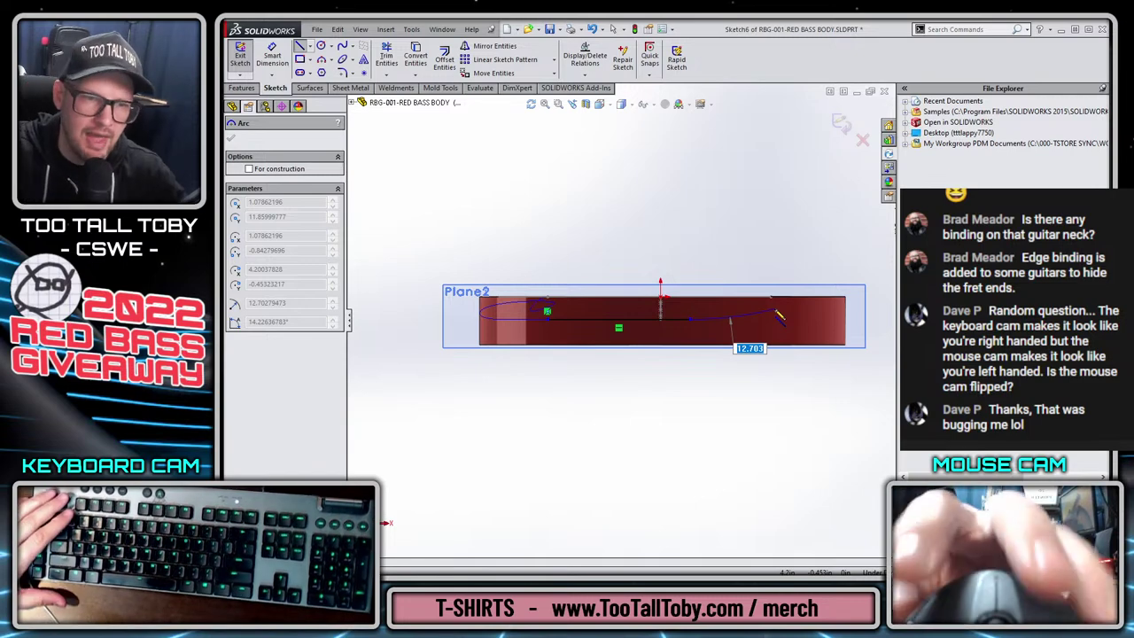
{"action": "key", "text": "Escape"}
Drag the line's start point onto its target so it becomes coincident.
{"action": "left_click", "coordinate": [576, 322]}
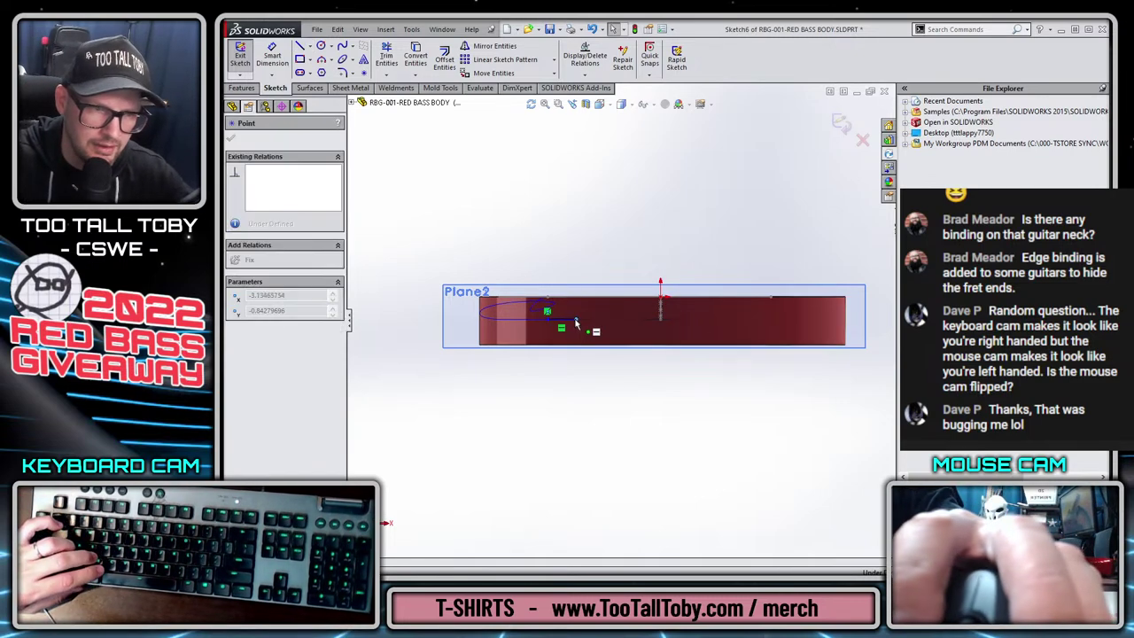
{"action": "scroll", "coordinate": [567, 328], "scroll_direction": "down", "scroll_amount": 5}
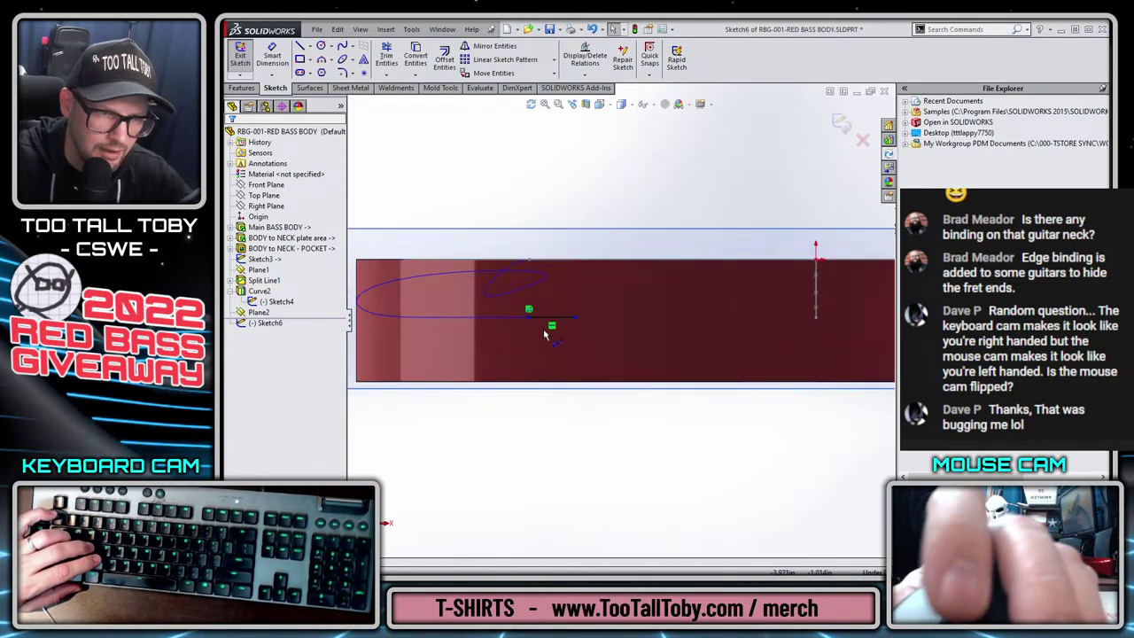
{"action": "left_click_drag", "start_coordinate": [531, 307], "coordinate": [558, 312]}
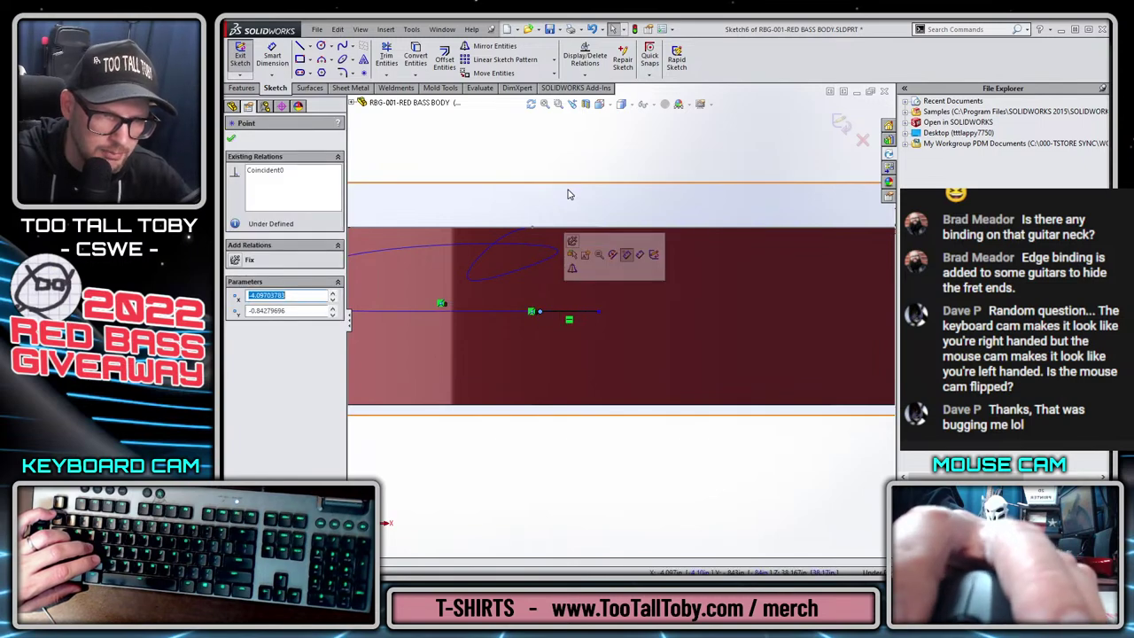
{"action": "key", "text": "Escape"}
{"action": "scroll", "coordinate": [558, 314], "scroll_direction": "down", "scroll_amount": 2}
{"action": "scroll", "coordinate": [594, 304], "scroll_direction": "up", "scroll_amount": 6}
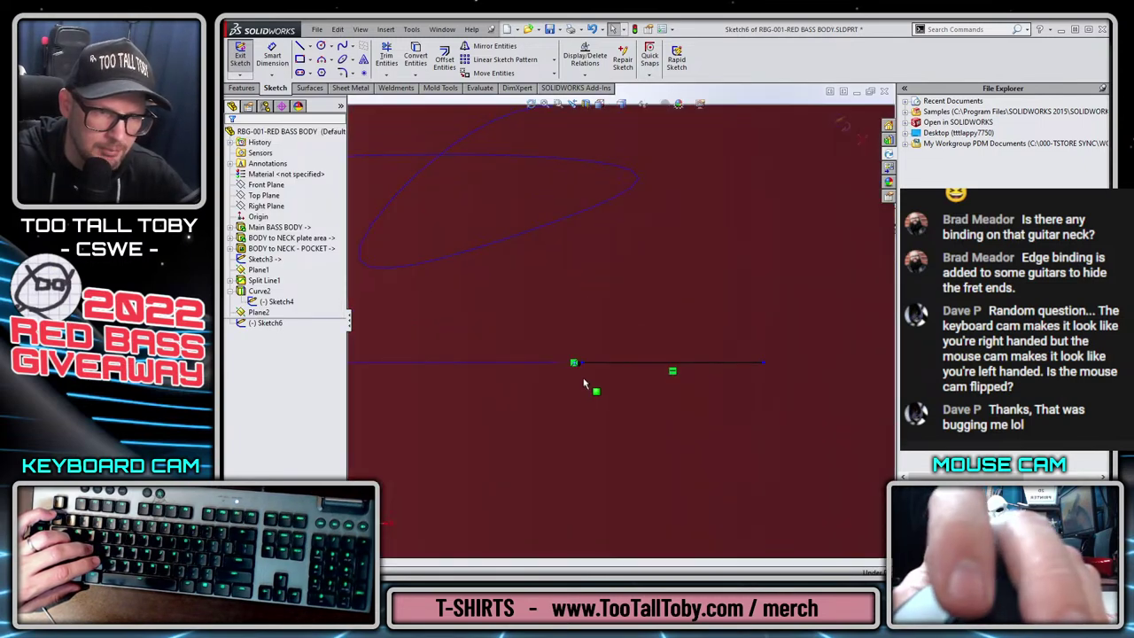
Draw another line from the existing point continuing into a tangent arc.
{"action": "key", "text": "s"}
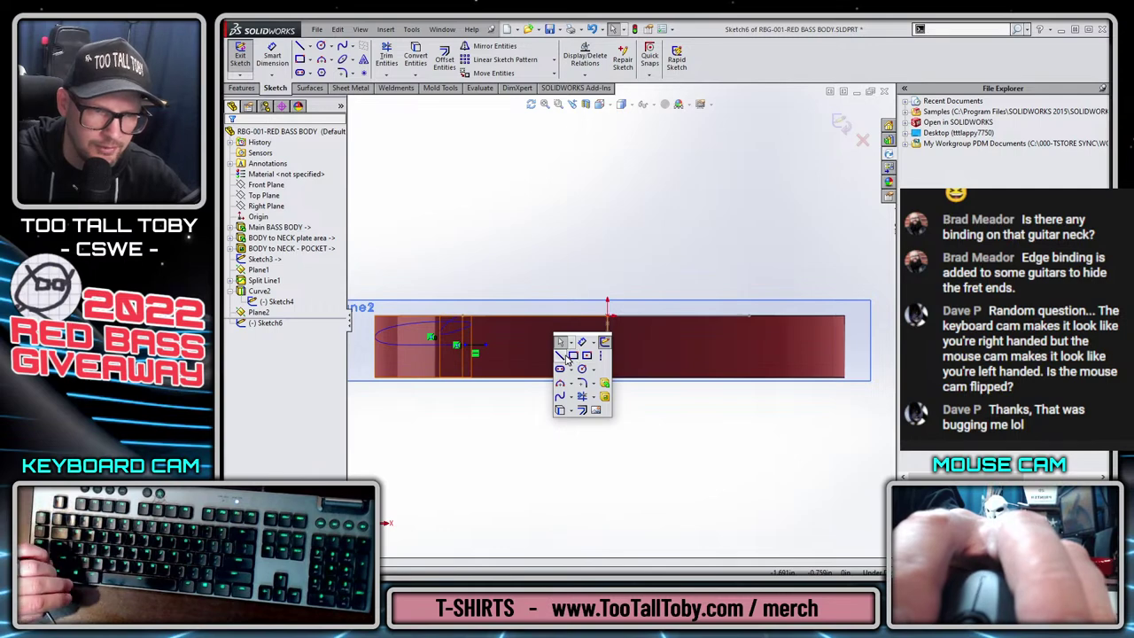
{"action": "left_click", "coordinate": [561, 355]}
{"action": "left_click", "coordinate": [486, 347]}
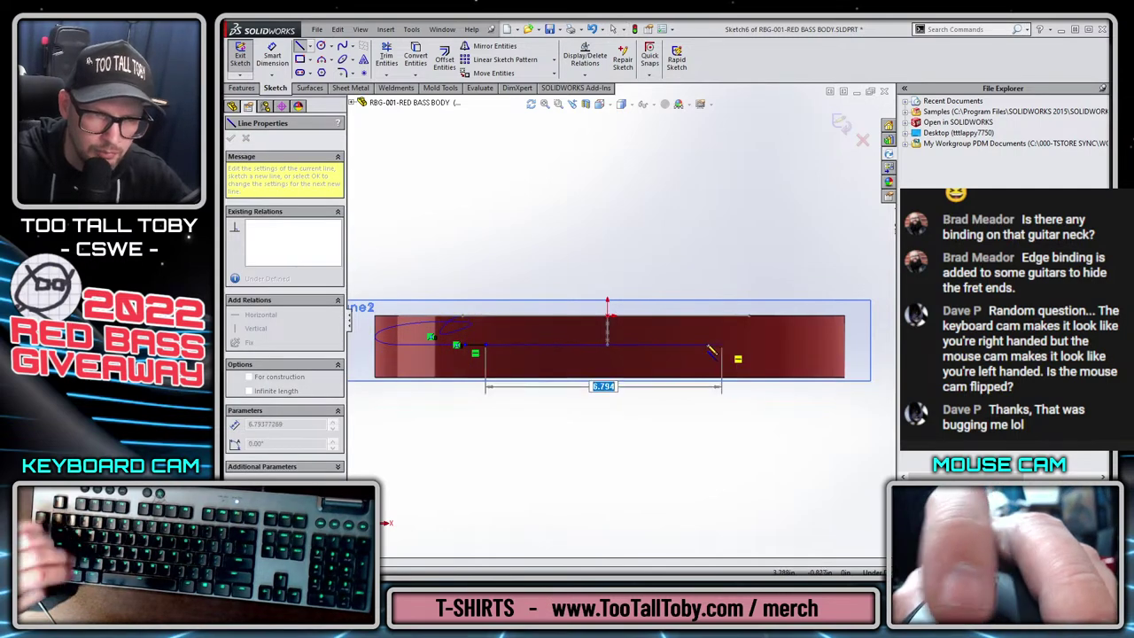
{"action": "key", "text": "a"}
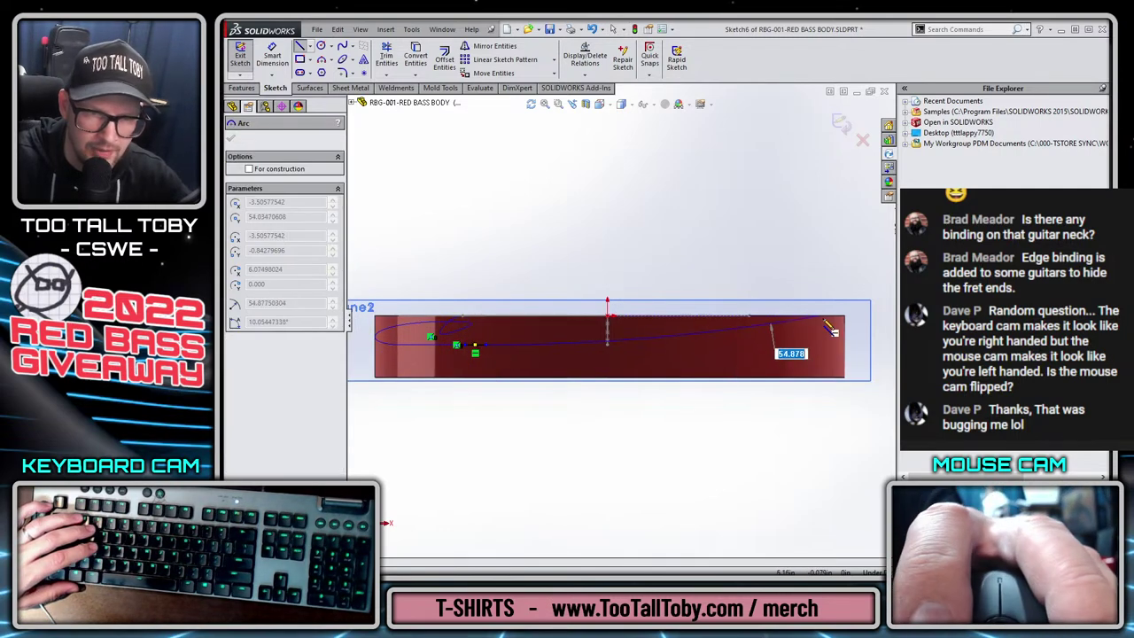
{"action": "left_click", "coordinate": [725, 315]}
{"action": "key", "text": "Escape"}
{"action": "middle_click_drag", "start_coordinate": [725, 315], "coordinate": [671, 541]}
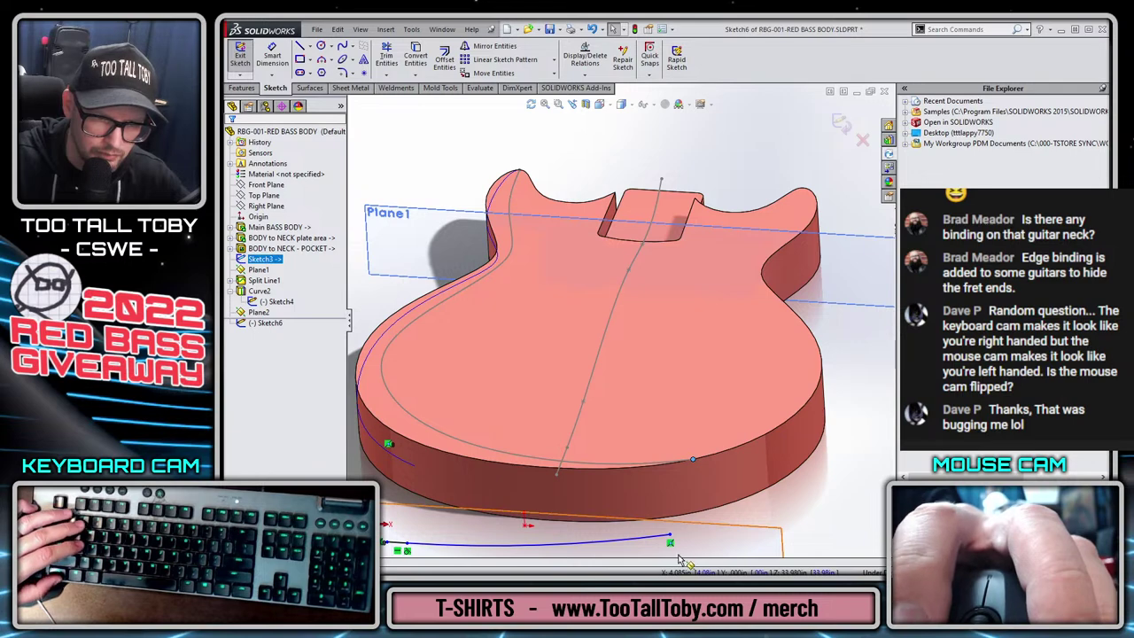
Make the arc's end point coincident with Sketch3's point.
{"action": "left_click", "coordinate": [670, 536]}
{"action": "left_click", "coordinate": [693, 460], "text": "ctrl"}
{"action": "left_click", "coordinate": [729, 471]}
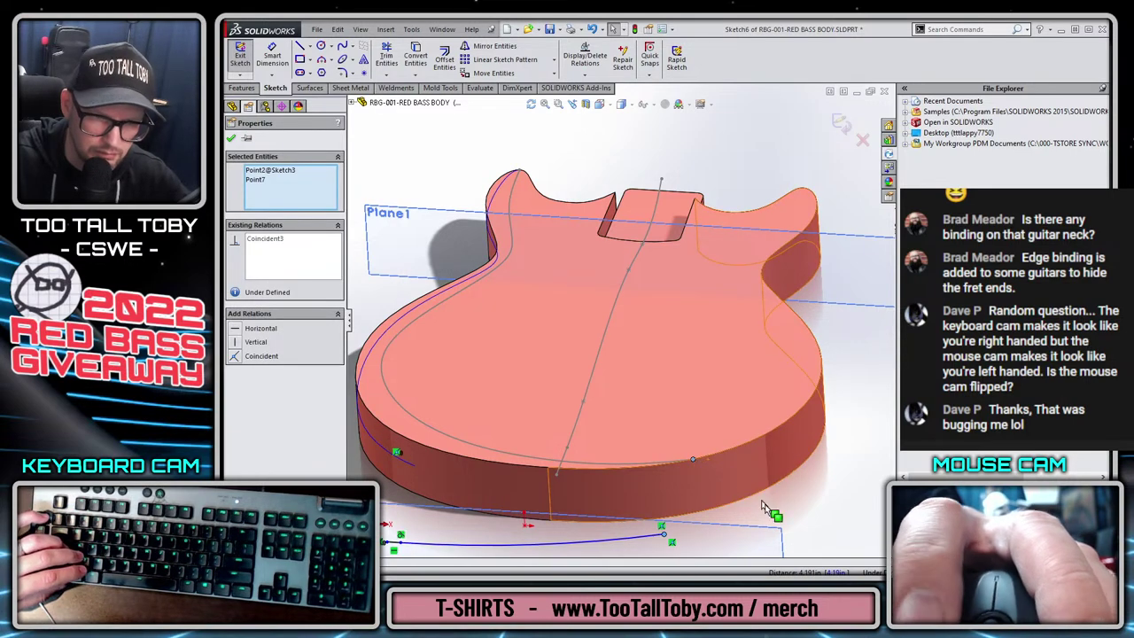
{"action": "key", "text": "Escape"}
{"action": "scroll", "coordinate": [706, 307], "scroll_direction": "up", "scroll_amount": 3}
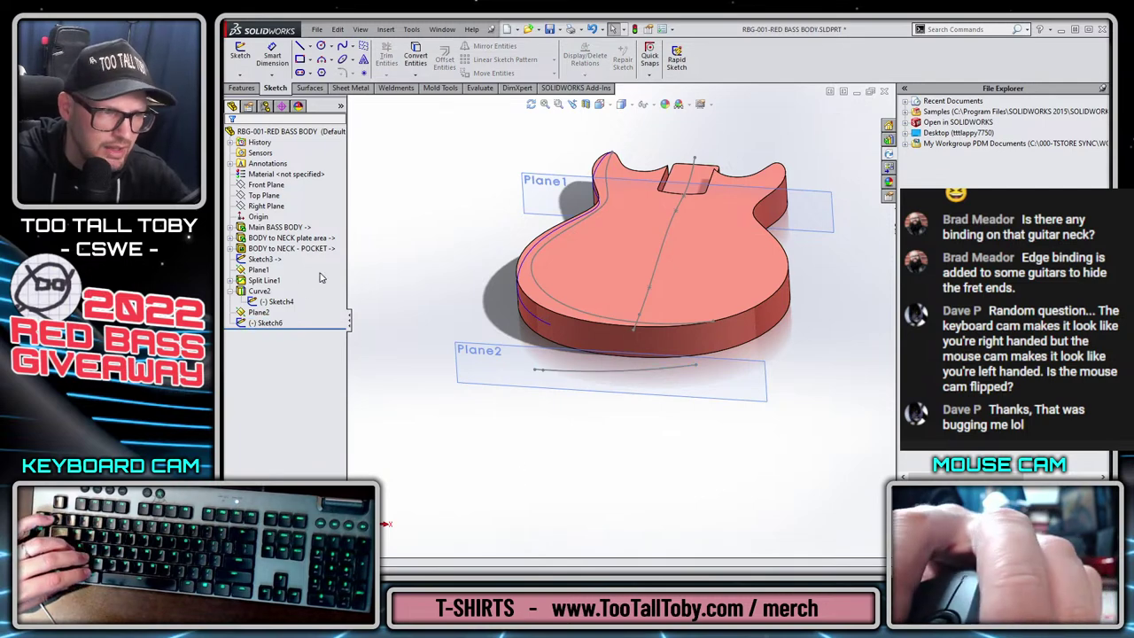
Project Sketch6 onto two body side faces as a Sketch-on-faces projected curve.
{"action": "left_click", "coordinate": [251, 90]}
{"action": "left_click", "coordinate": [719, 55]}
{"action": "left_click", "coordinate": [753, 101]}
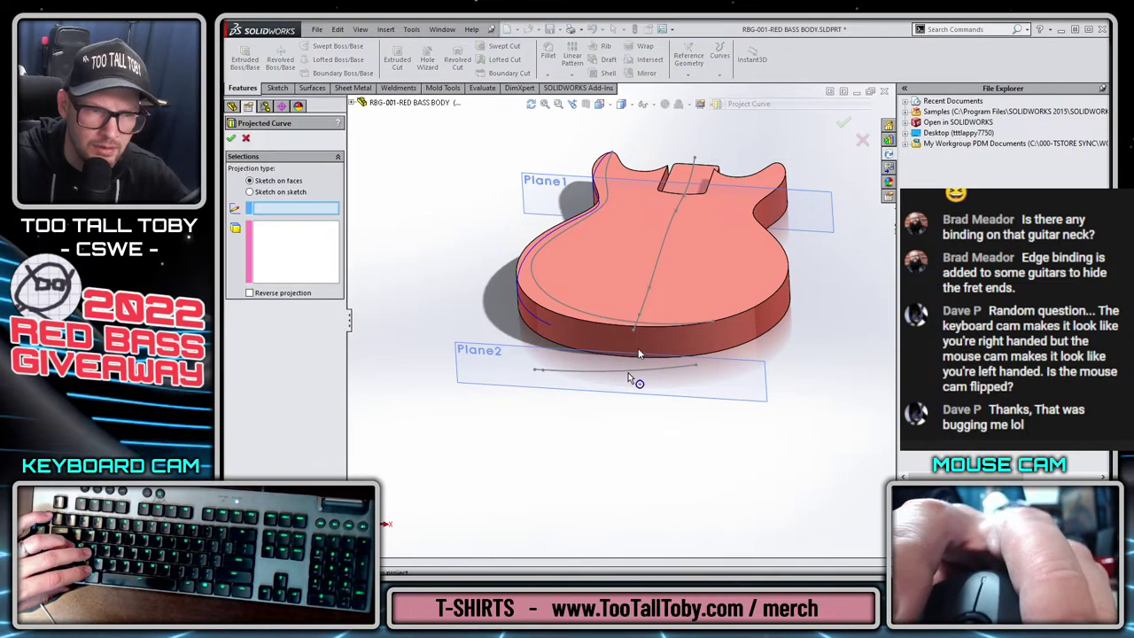
{"action": "left_click", "coordinate": [562, 373]}
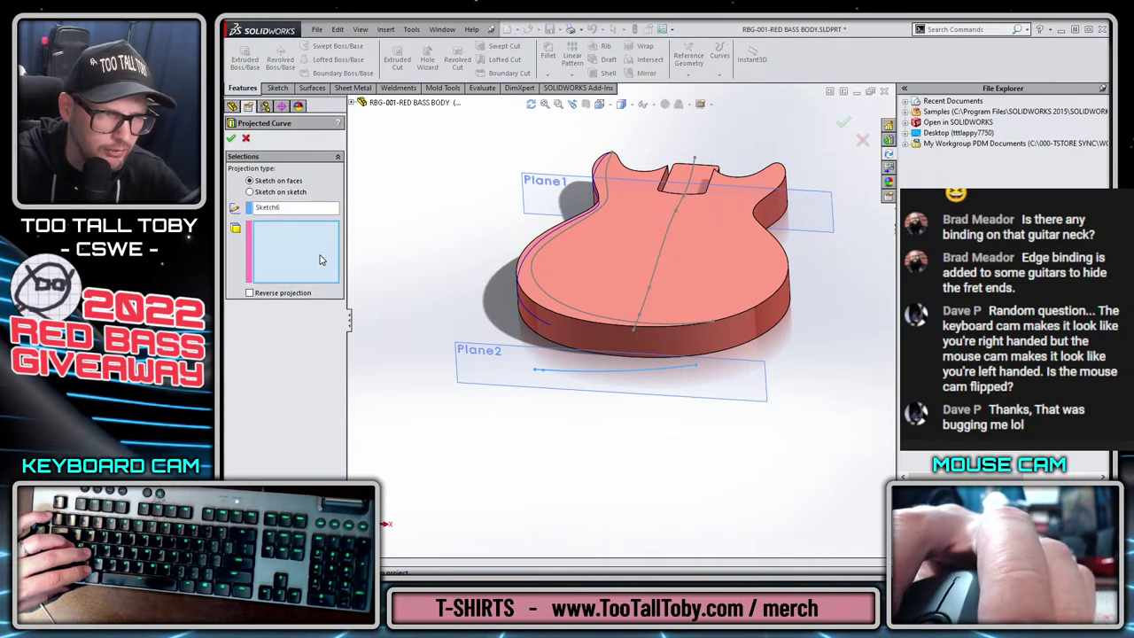
{"action": "left_click", "coordinate": [709, 334]}
{"action": "left_click", "coordinate": [614, 338]}
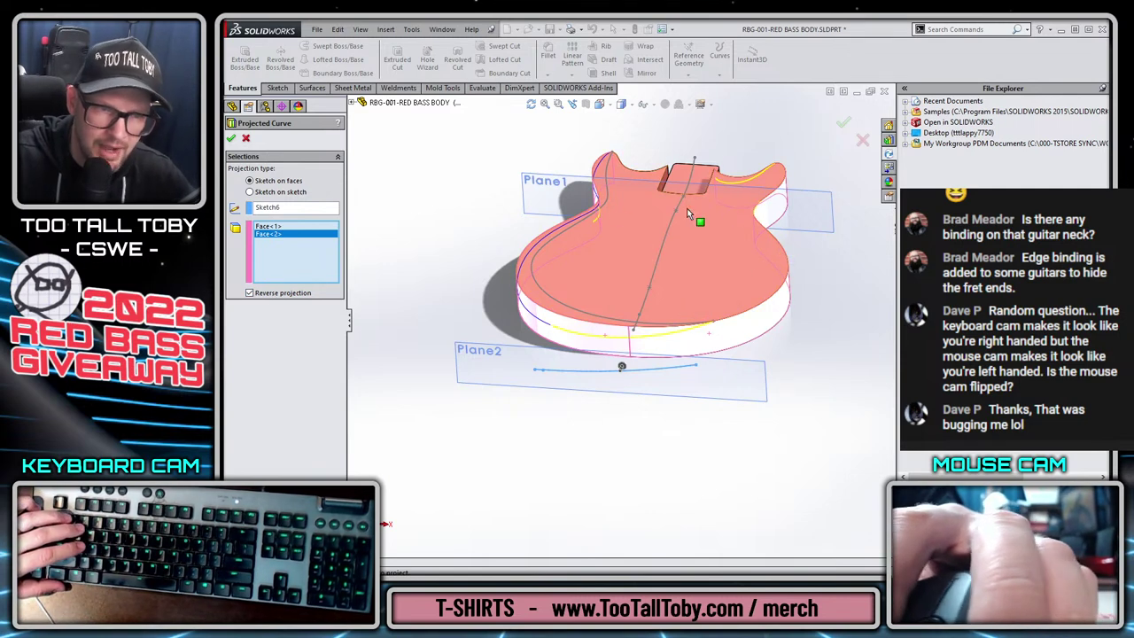
{"action": "left_click", "coordinate": [843, 122]}
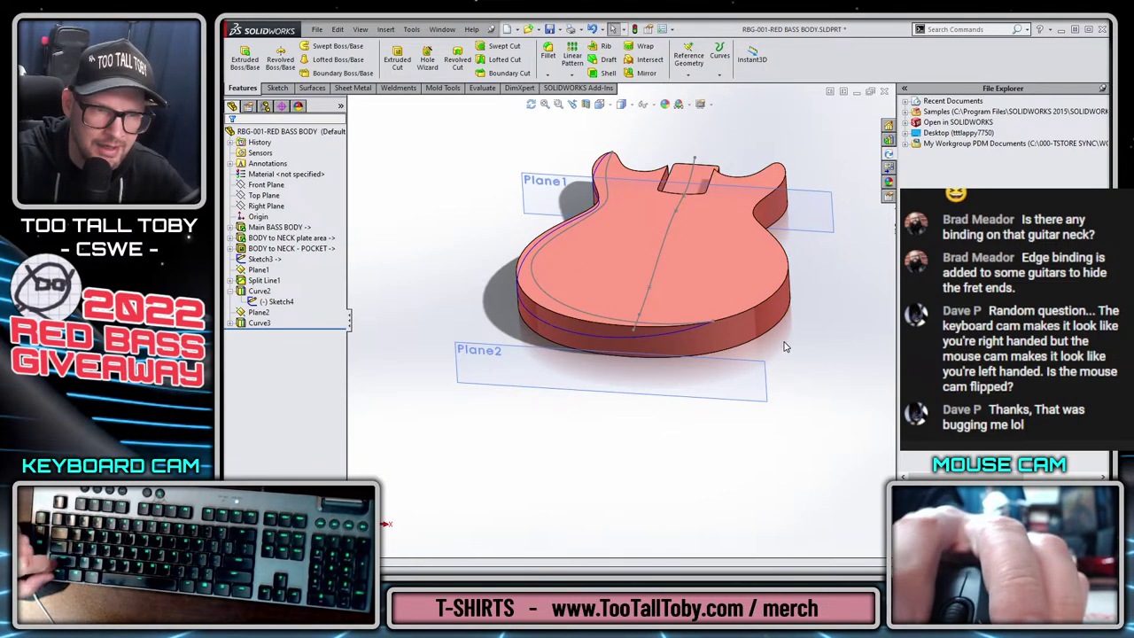
Start a new 3D sketch and begin an open Fit Spline, with Closed spline unchecked.
{"action": "left_click", "coordinate": [291, 87]}
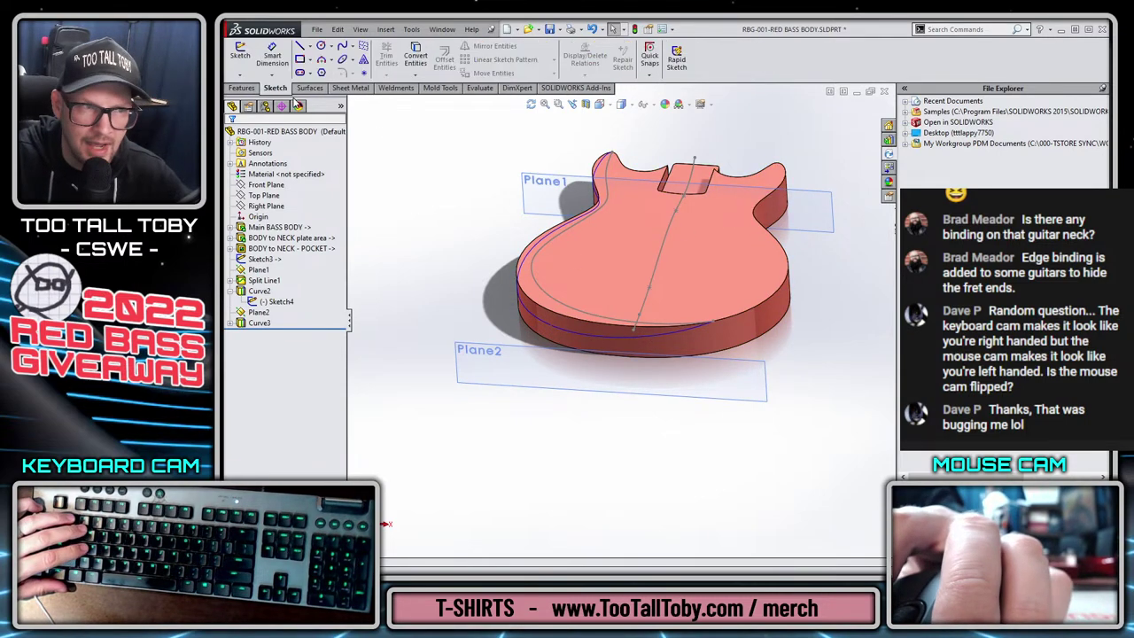
{"action": "left_click", "coordinate": [353, 50]}
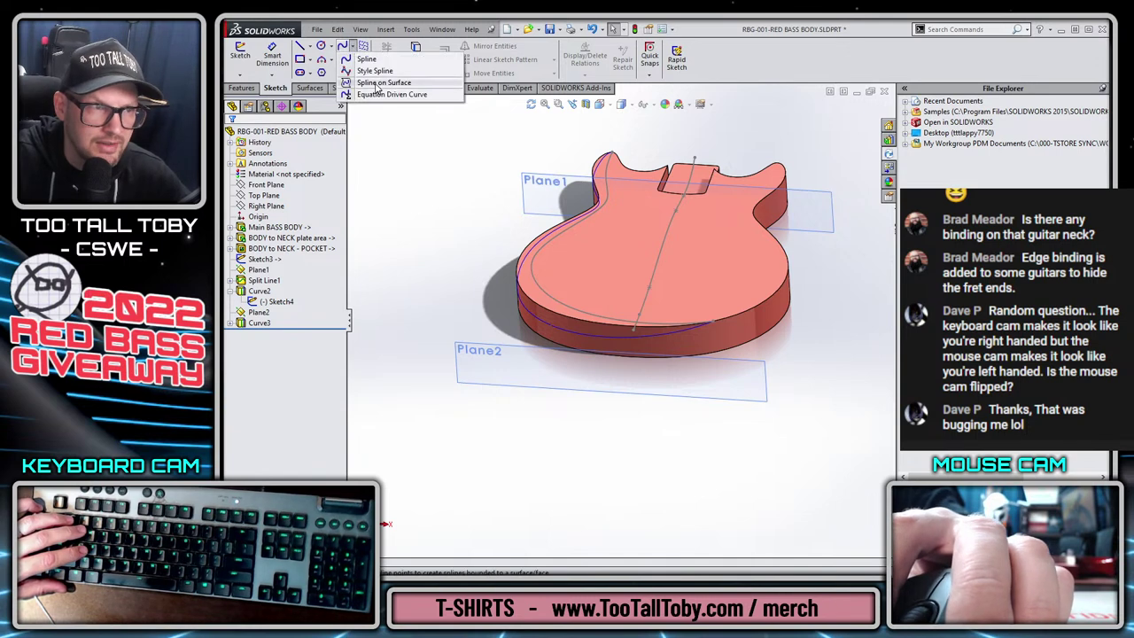
{"action": "left_click", "coordinate": [240, 74]}
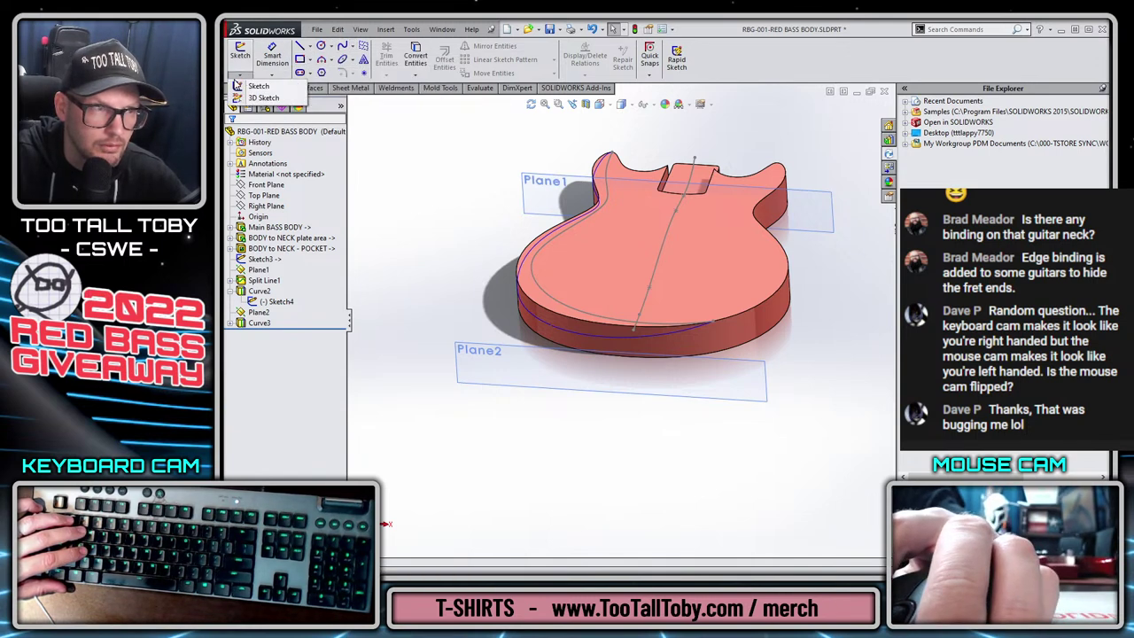
{"action": "left_click", "coordinate": [270, 99]}
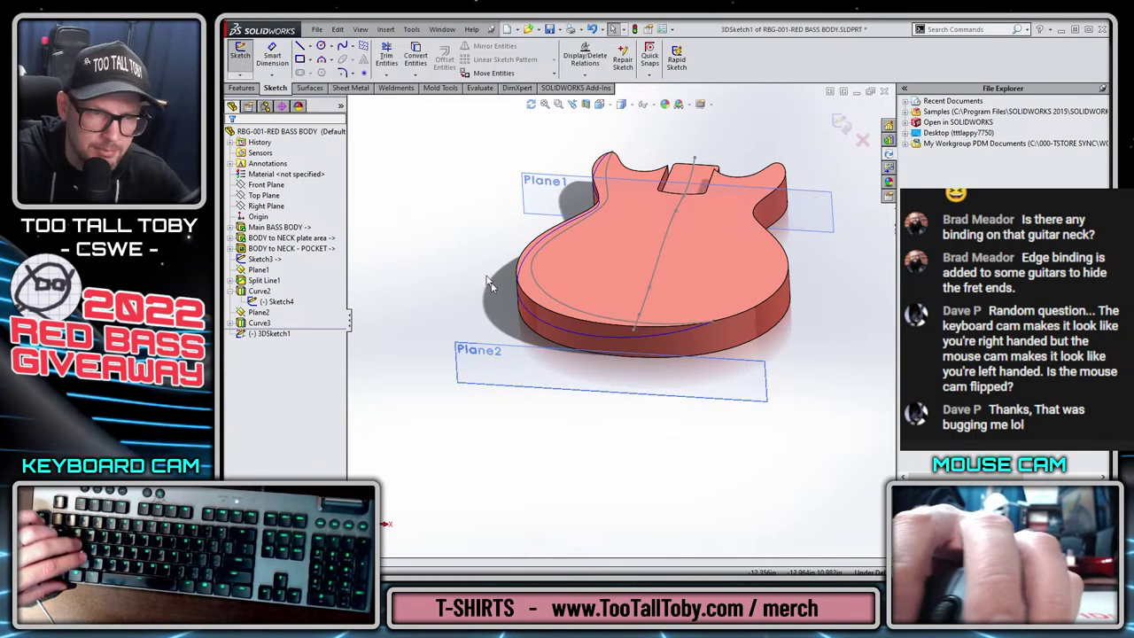
{"action": "left_click", "coordinate": [411, 29]}
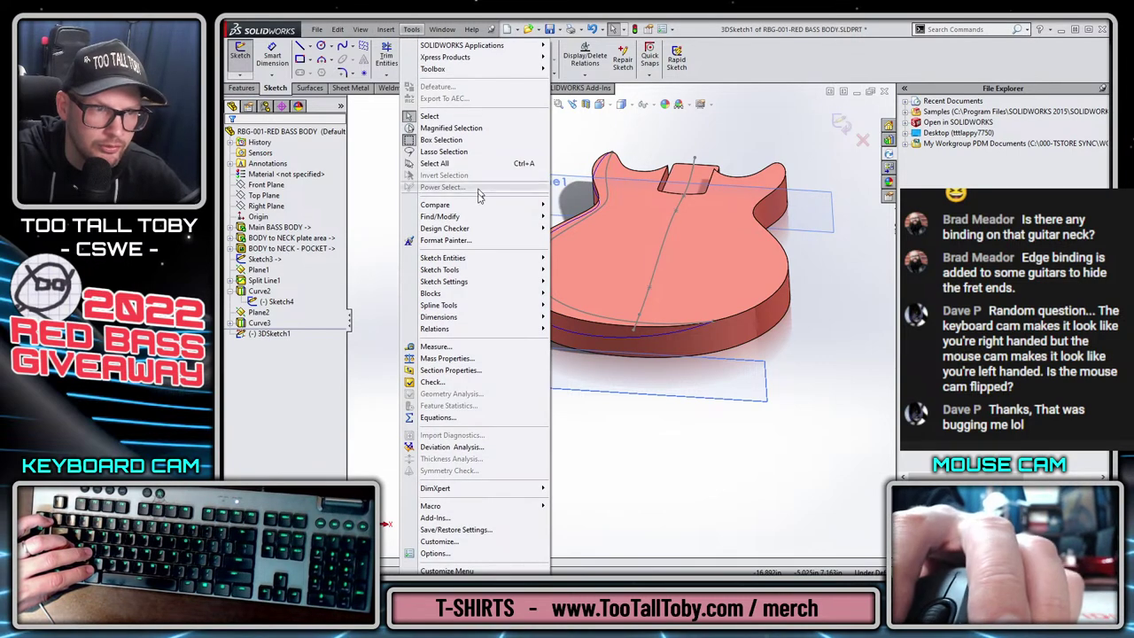
{"action": "mouse_move", "coordinate": [470, 307]}
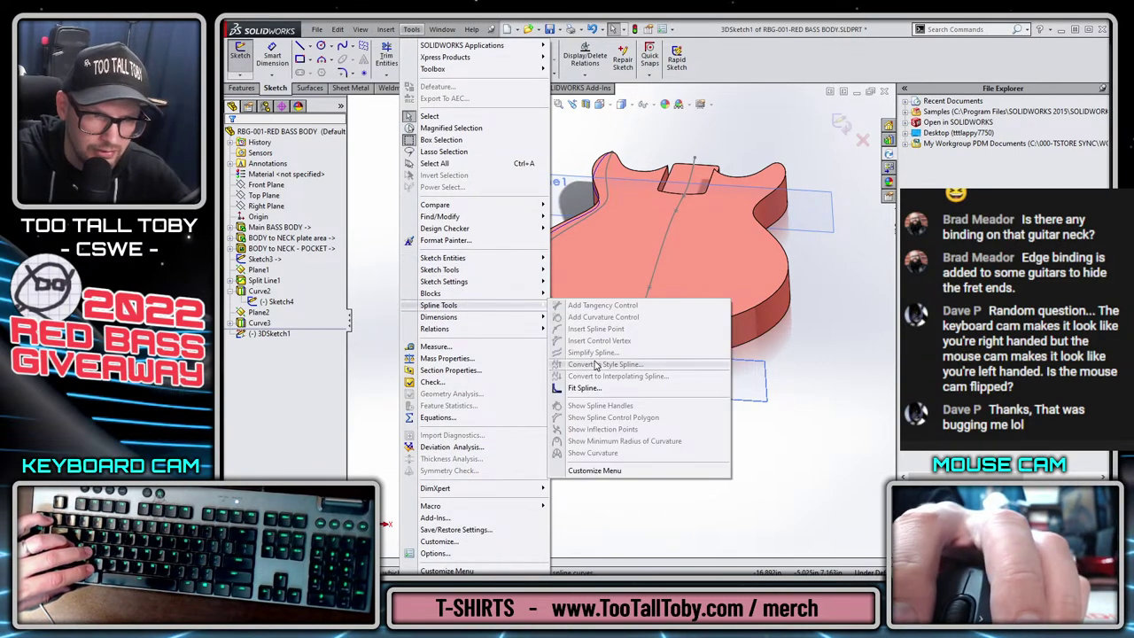
{"action": "left_click", "coordinate": [584, 389]}
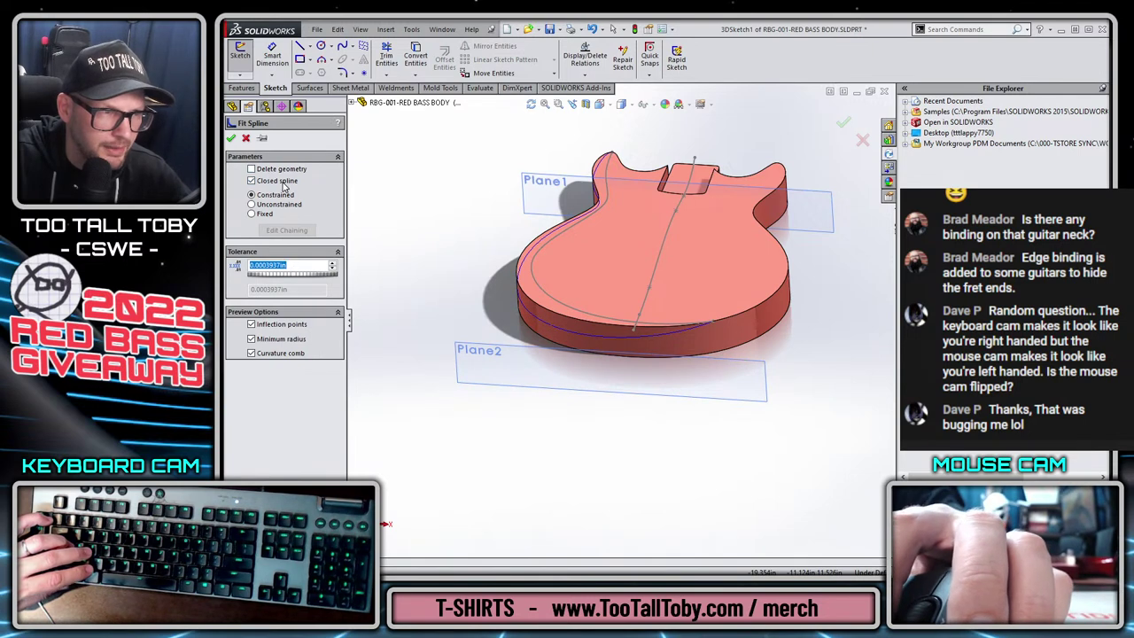
{"action": "left_click", "coordinate": [283, 178]}
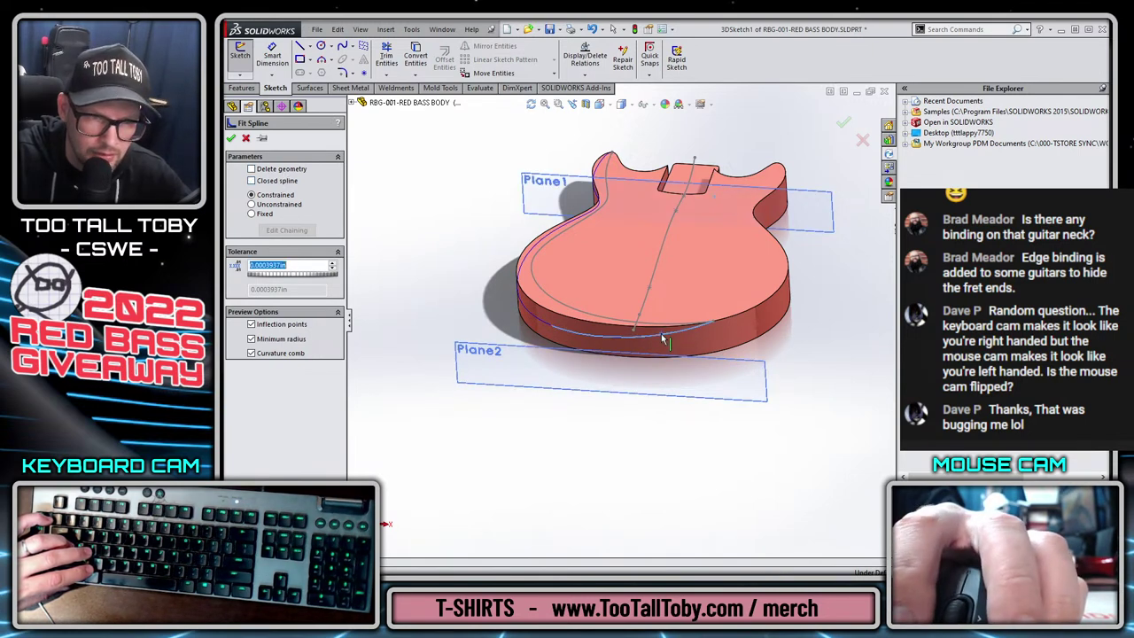
Fit the spline to the projected curve edges around the body, then accept it.
{"action": "left_click", "coordinate": [576, 340]}
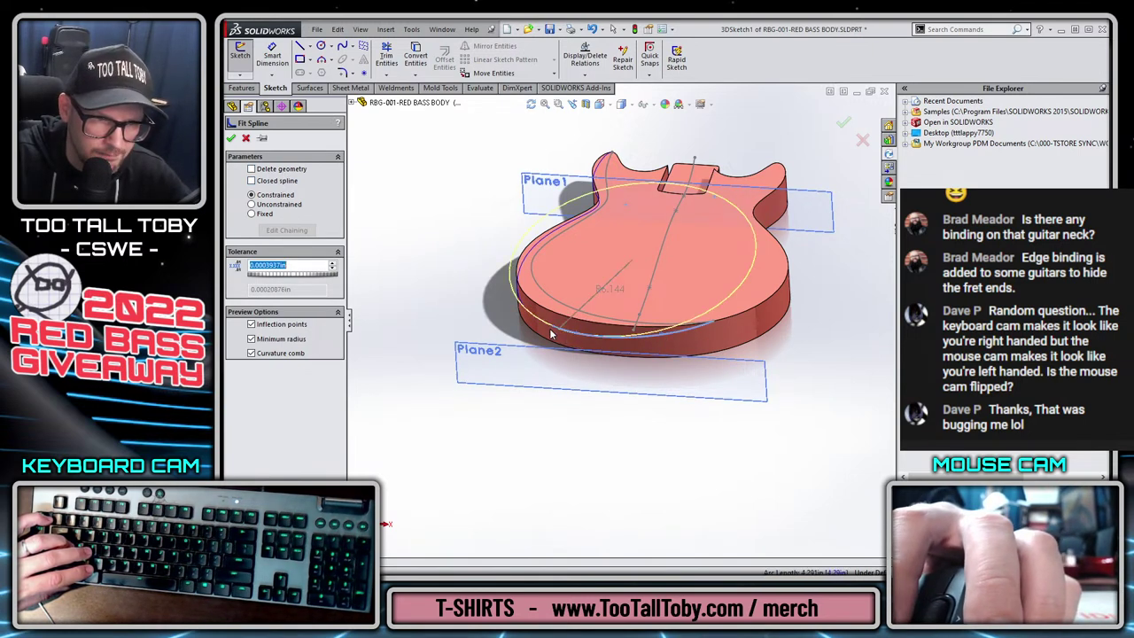
{"action": "scroll", "coordinate": [567, 331], "scroll_direction": "down", "scroll_amount": 5}
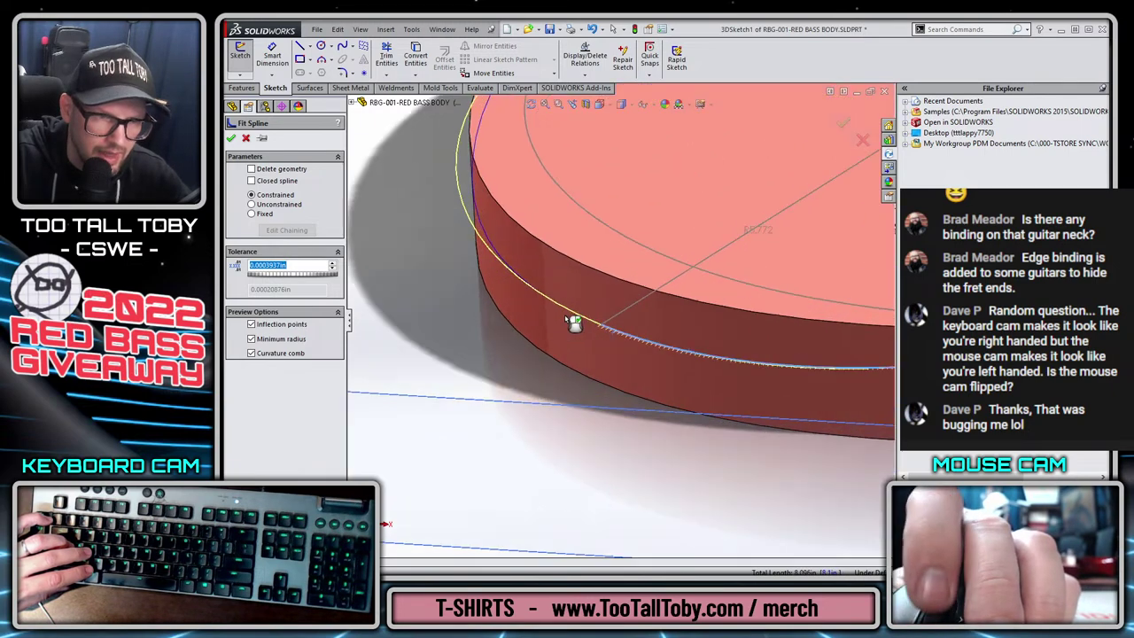
{"action": "left_click", "coordinate": [586, 316]}
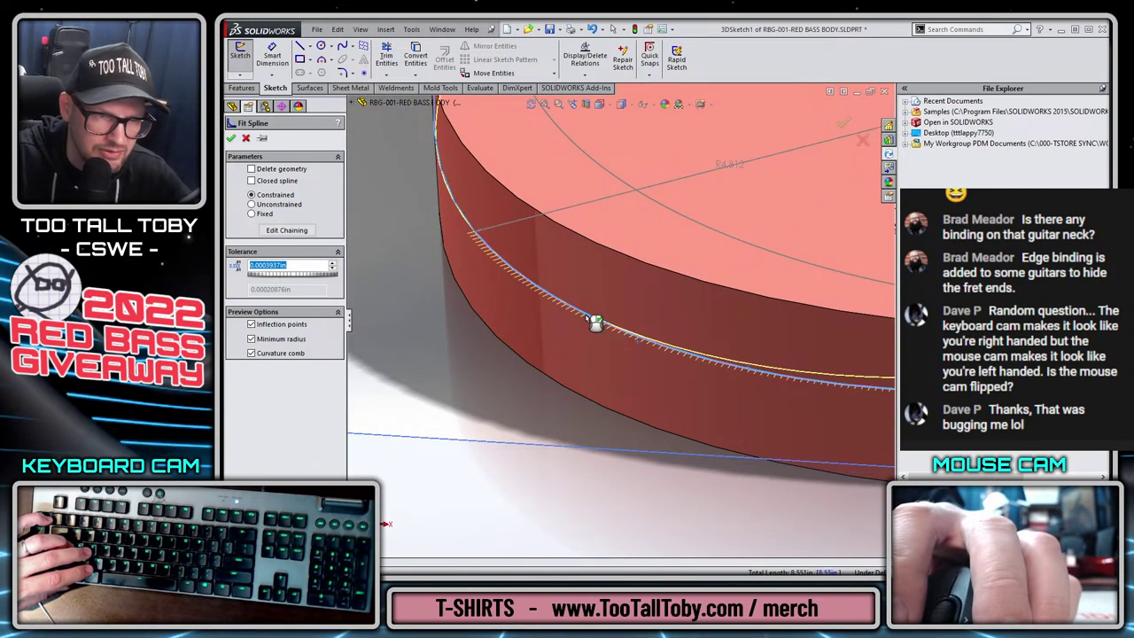
{"action": "scroll", "coordinate": [459, 207], "scroll_direction": "up", "scroll_amount": 5}
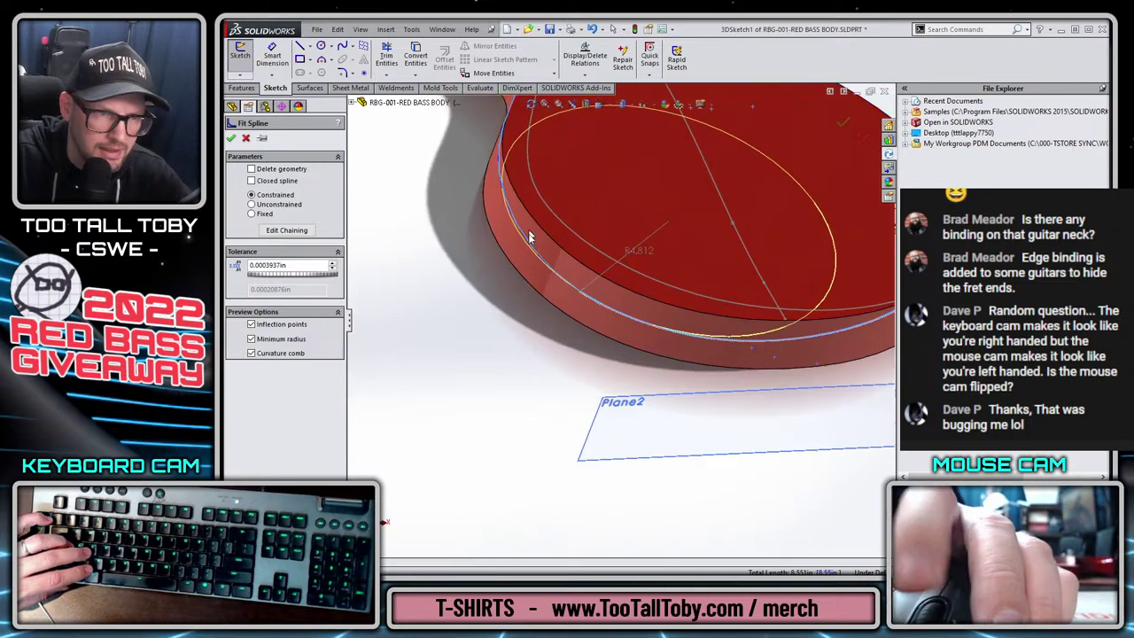
{"action": "scroll", "coordinate": [542, 204], "scroll_direction": "up", "scroll_amount": 5}
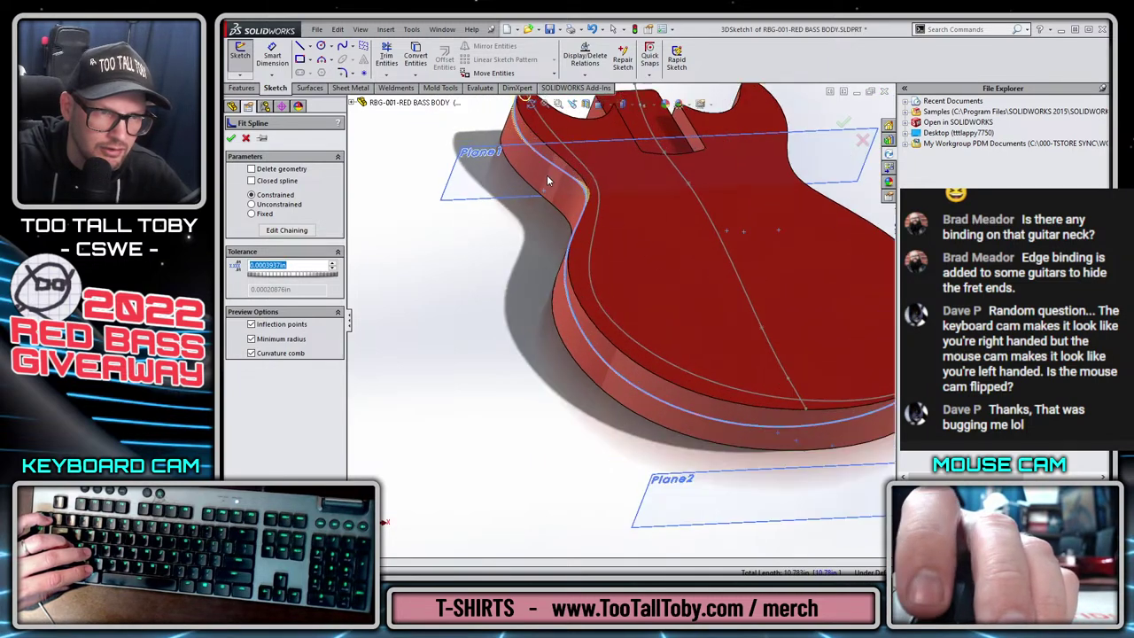
{"action": "scroll", "coordinate": [591, 206], "scroll_direction": "down", "scroll_amount": 8}
{"action": "scroll", "coordinate": [539, 173], "scroll_direction": "up", "scroll_amount": 5}
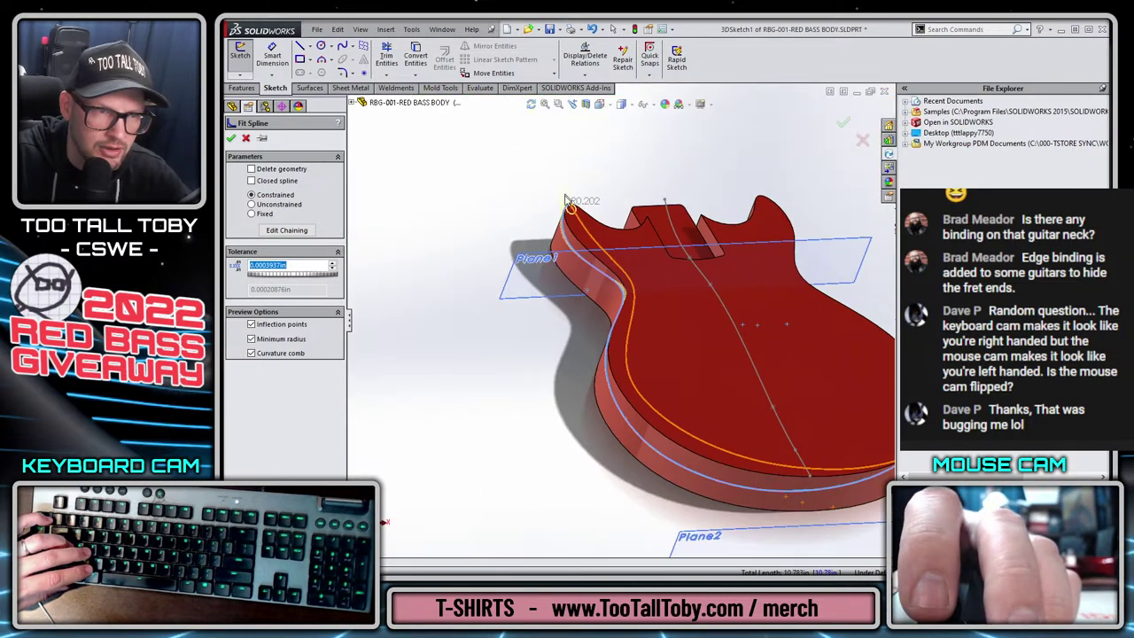
{"action": "scroll", "coordinate": [585, 248], "scroll_direction": "down", "scroll_amount": 6}
{"action": "middle_click_drag", "start_coordinate": [585, 248], "coordinate": [620, 294]}
{"action": "scroll", "coordinate": [619, 294], "scroll_direction": "up", "scroll_amount": 6}
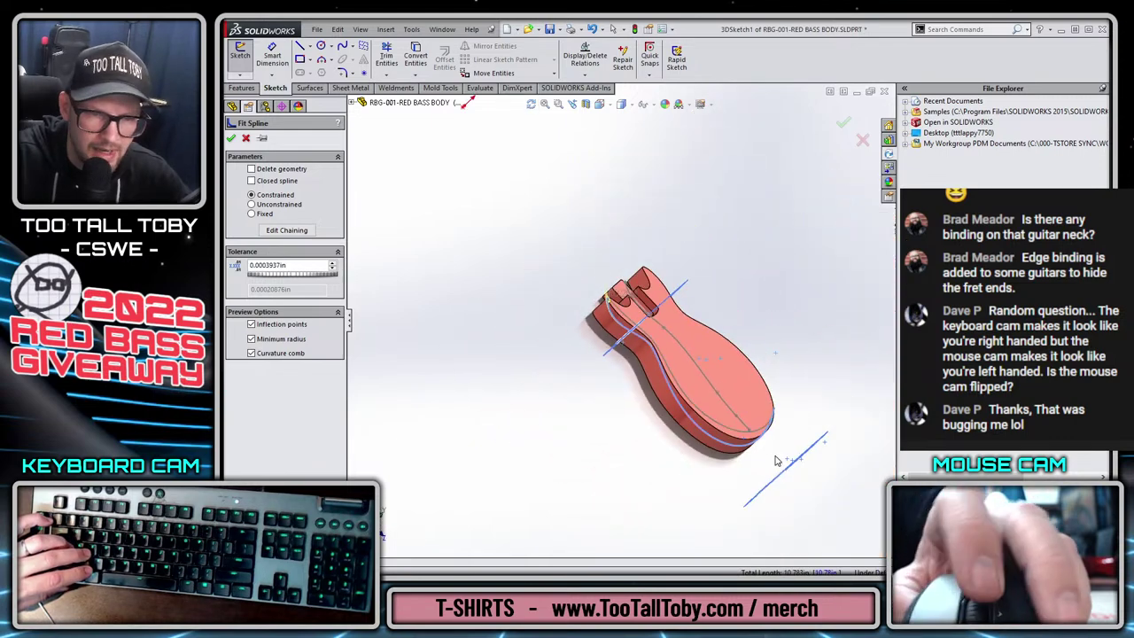
{"action": "left_click", "coordinate": [845, 130]}
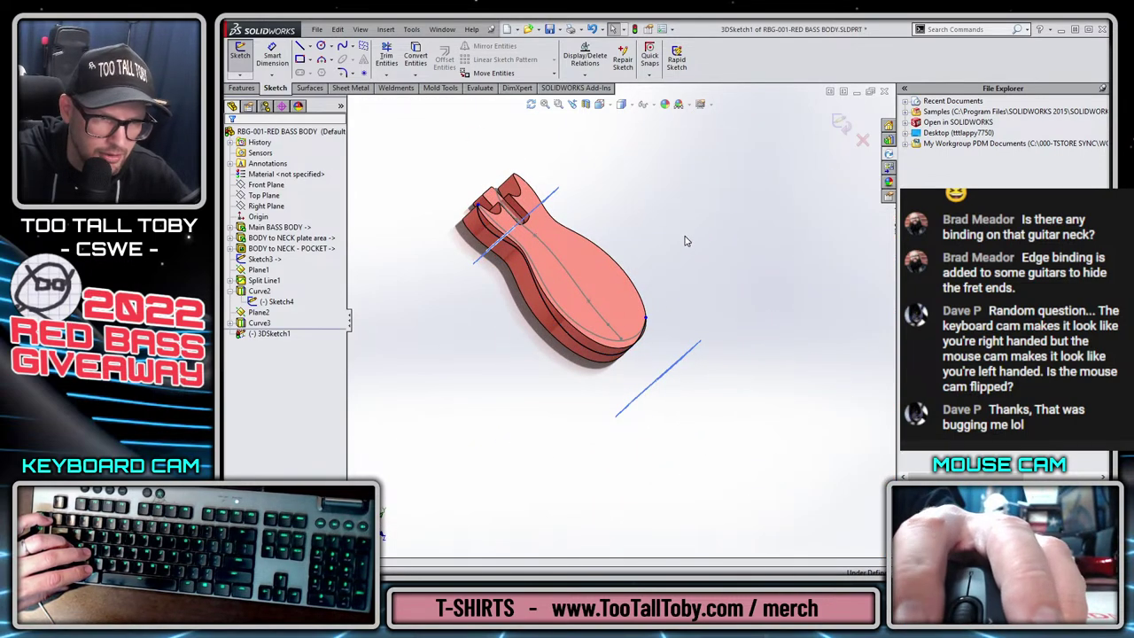
Inspect the new spline, then exit 3DSketch1 and clear the selection.
{"action": "middle_click_drag", "start_coordinate": [666, 319], "coordinate": [602, 162]}
{"action": "scroll", "coordinate": [588, 304], "scroll_direction": "down", "scroll_amount": 5}
{"action": "scroll", "coordinate": [586, 301], "scroll_direction": "up", "scroll_amount": 5}
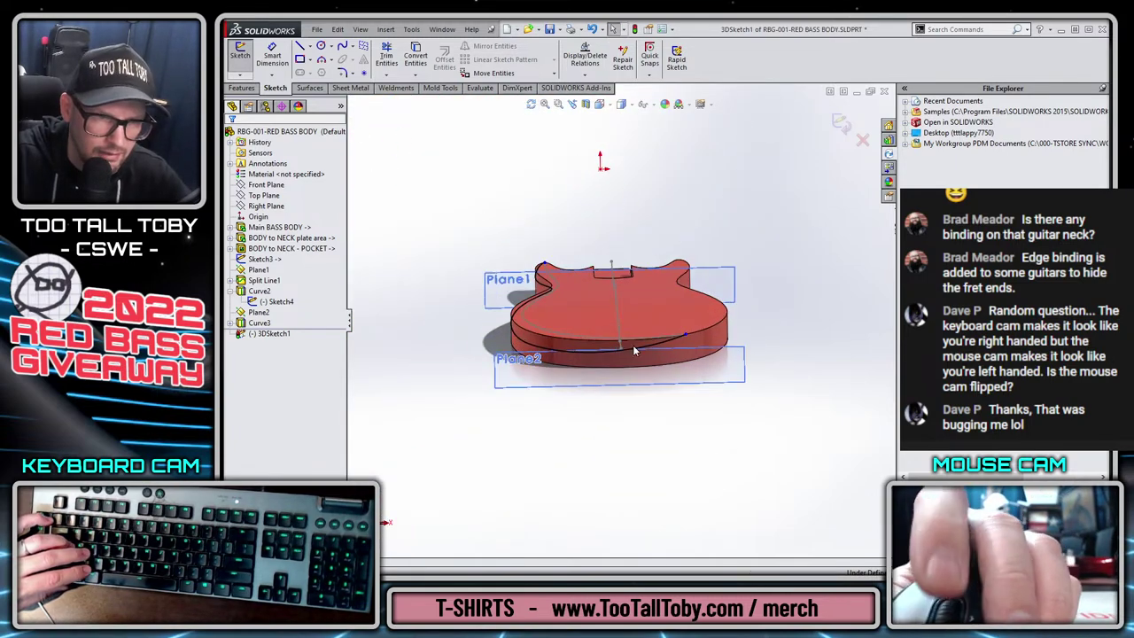
{"action": "scroll", "coordinate": [712, 346], "scroll_direction": "down", "scroll_amount": 2}
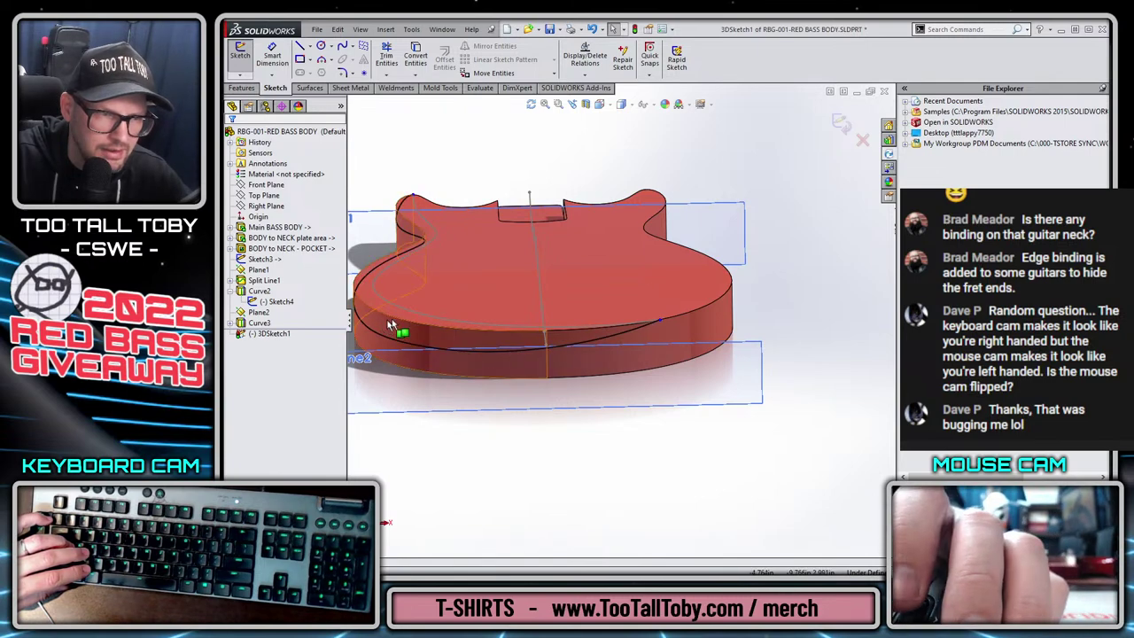
{"action": "scroll", "coordinate": [461, 301], "scroll_direction": "up", "scroll_amount": 2}
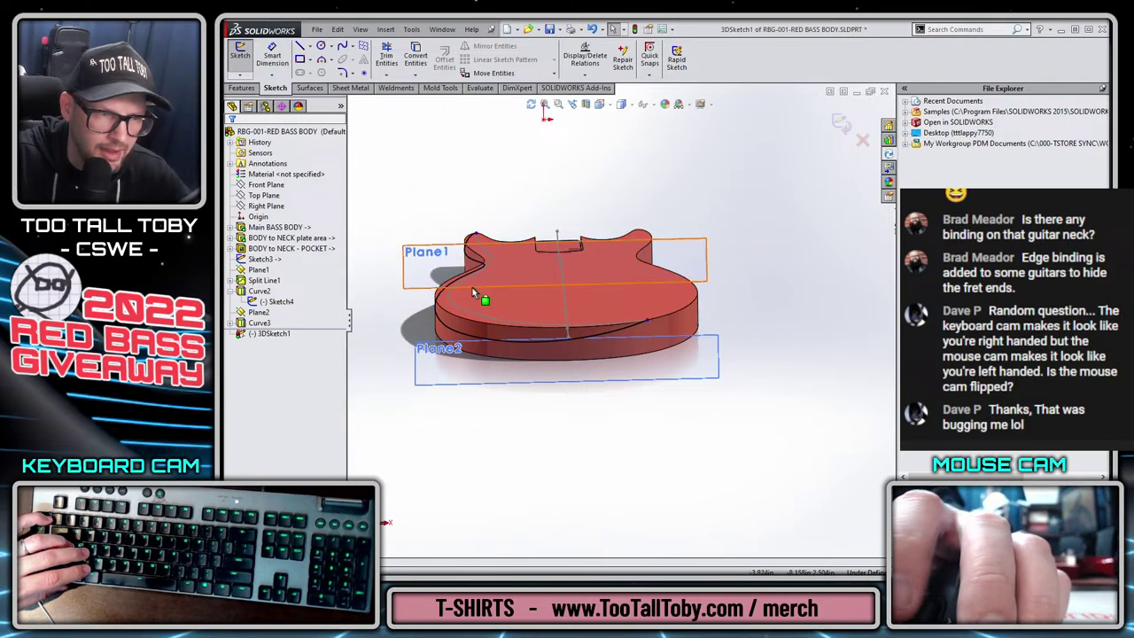
{"action": "left_click", "coordinate": [842, 124]}
{"action": "left_click", "coordinate": [784, 206]}
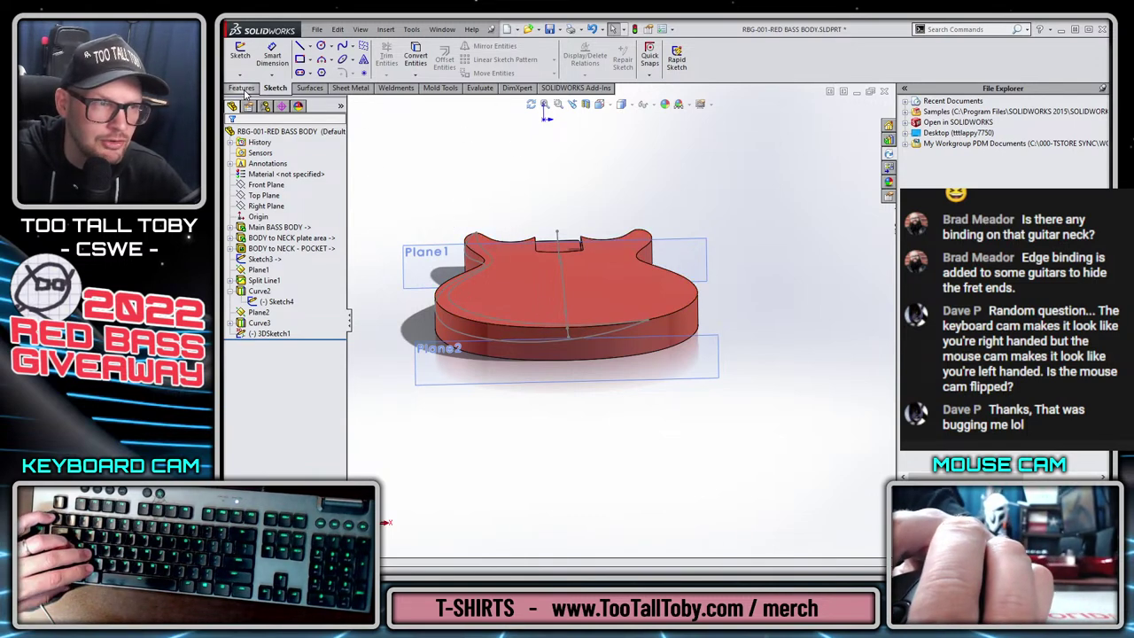
Create a lofted surface using Sketch3 and 3DSketch1 as its two profiles.
{"action": "left_click", "coordinate": [242, 89]}
{"action": "left_click", "coordinate": [310, 88]}
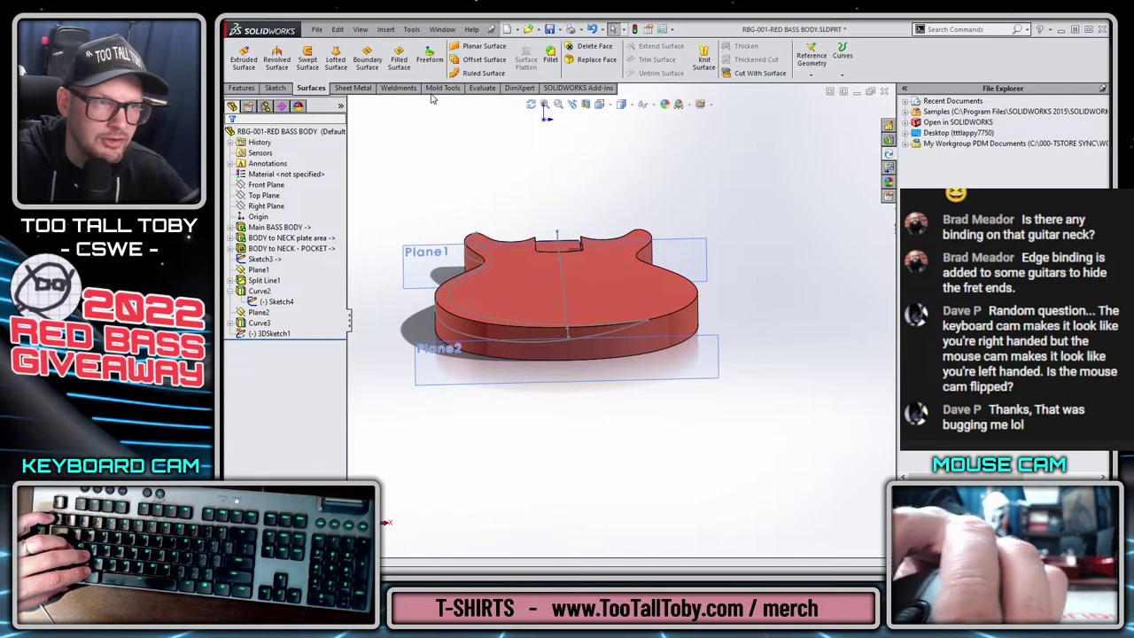
{"action": "left_click", "coordinate": [336, 58]}
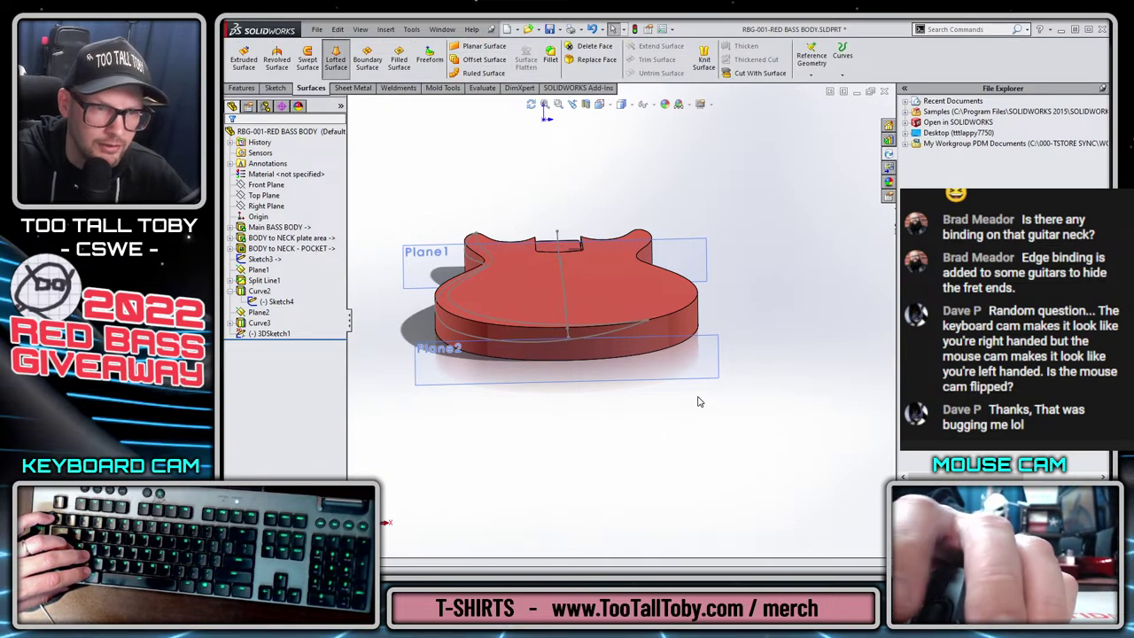
{"action": "left_click", "coordinate": [622, 321]}
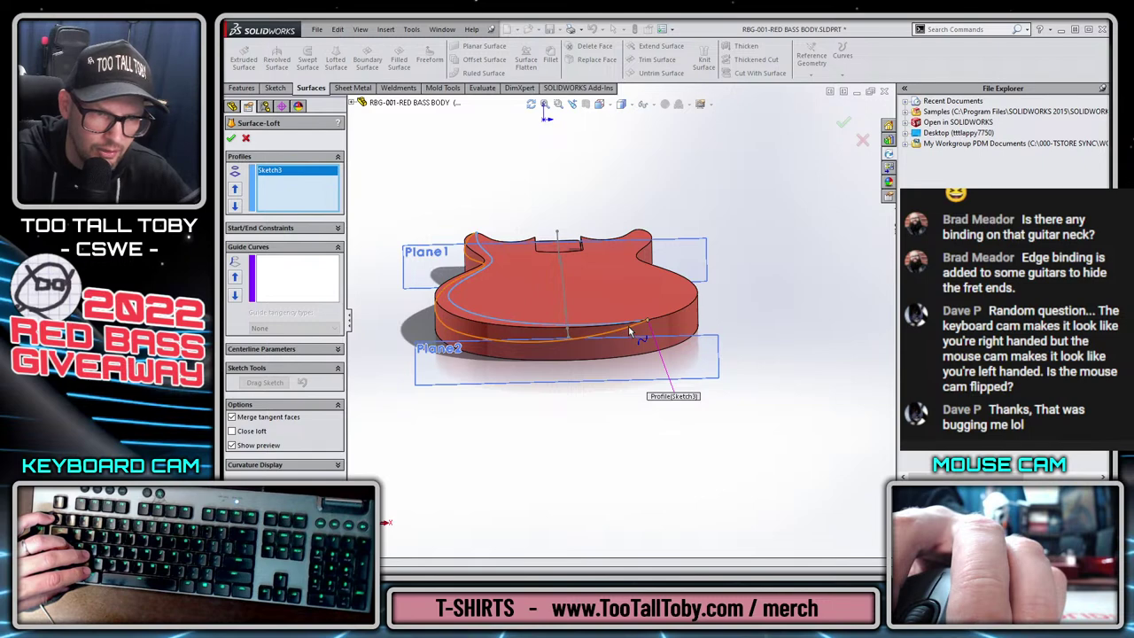
{"action": "left_click", "coordinate": [634, 330]}
{"action": "right_click", "coordinate": [635, 331]}
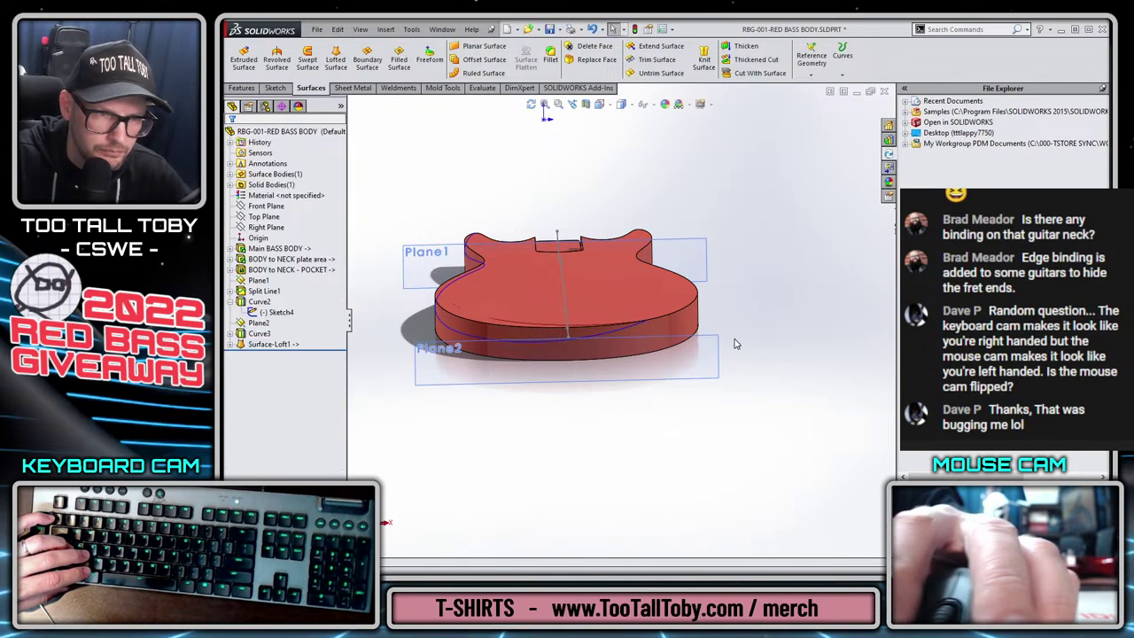
Hide the solid guitar body and Curve2 so only the surface strip shows.
{"action": "left_click", "coordinate": [687, 292]}
{"action": "left_click", "coordinate": [676, 253]}
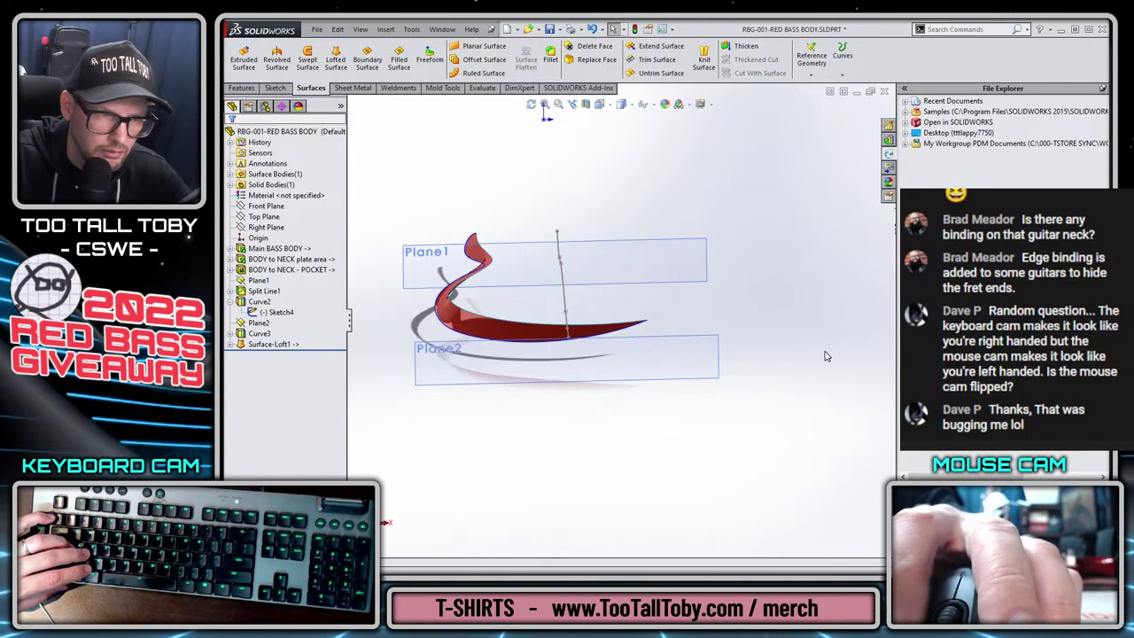
{"action": "middle_click_drag", "start_coordinate": [519, 374], "coordinate": [526, 278]}
{"action": "scroll", "coordinate": [532, 215], "scroll_direction": "down", "scroll_amount": 3}
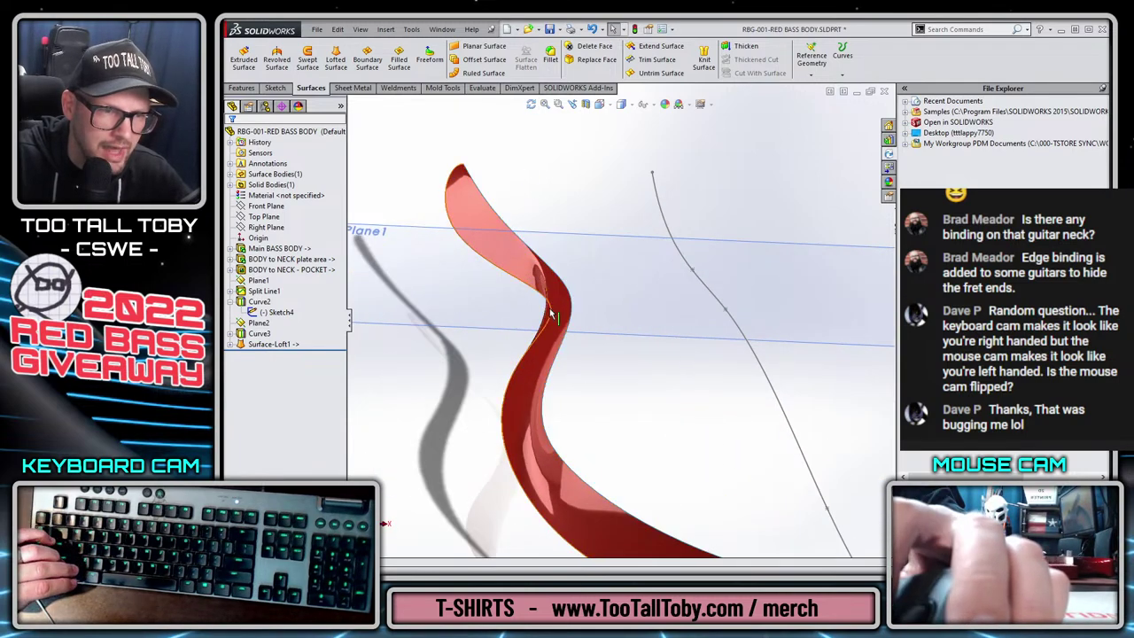
{"action": "left_click", "coordinate": [570, 308]}
{"action": "left_click", "coordinate": [594, 273]}
{"action": "middle_click_drag", "start_coordinate": [595, 275], "coordinate": [503, 150]}
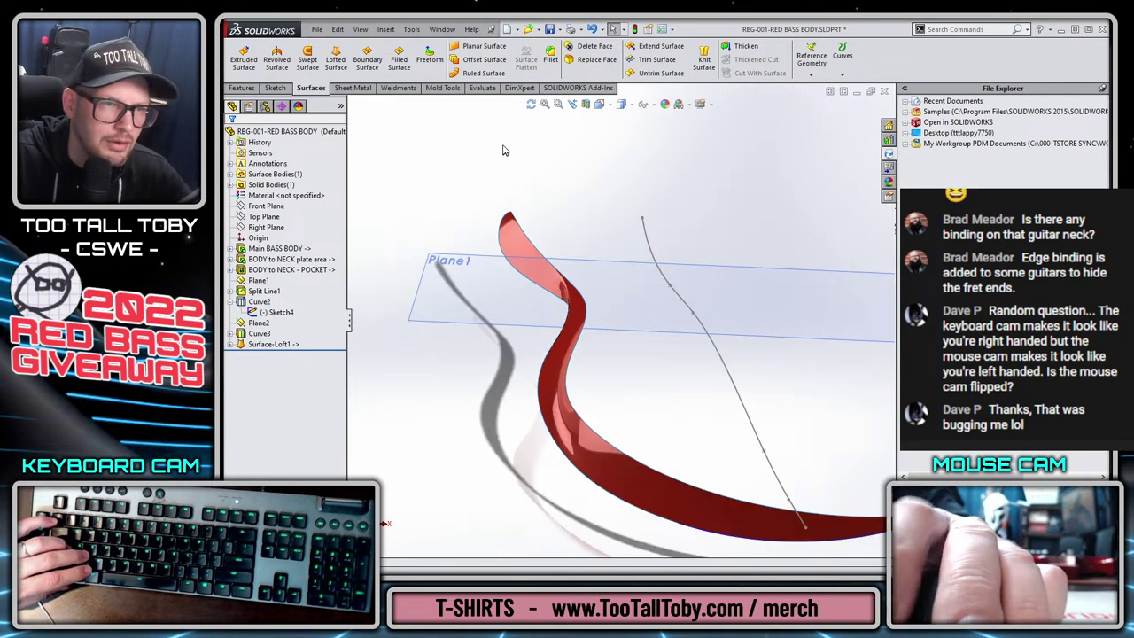
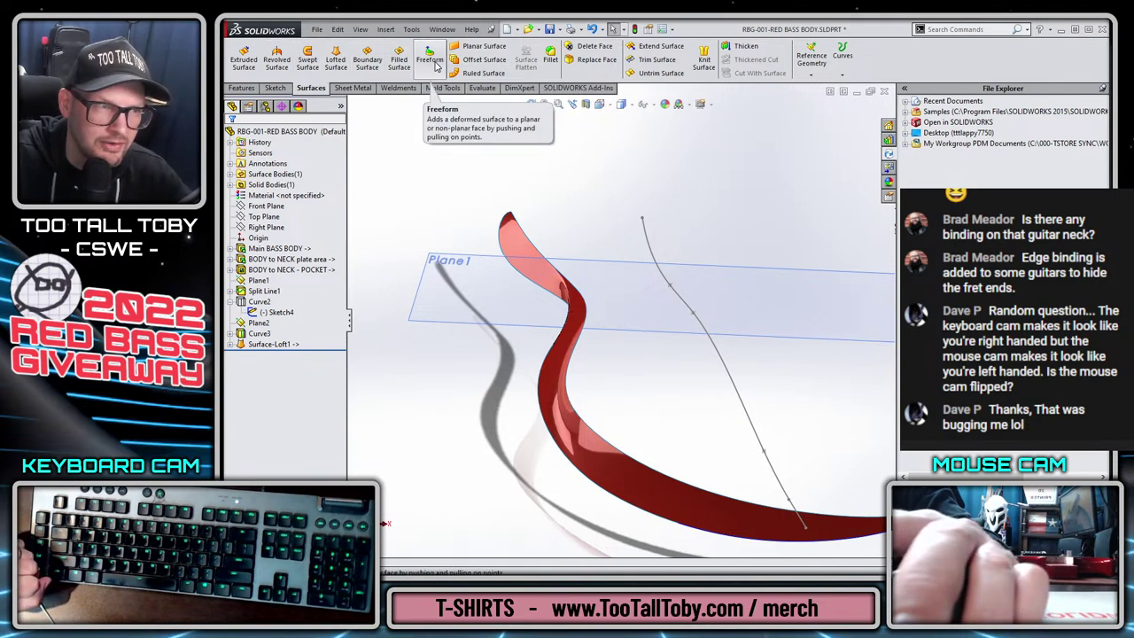
Extend the lofted surface face by 0.090in to create Surface-Extend1.
{"action": "left_click", "coordinate": [656, 46]}
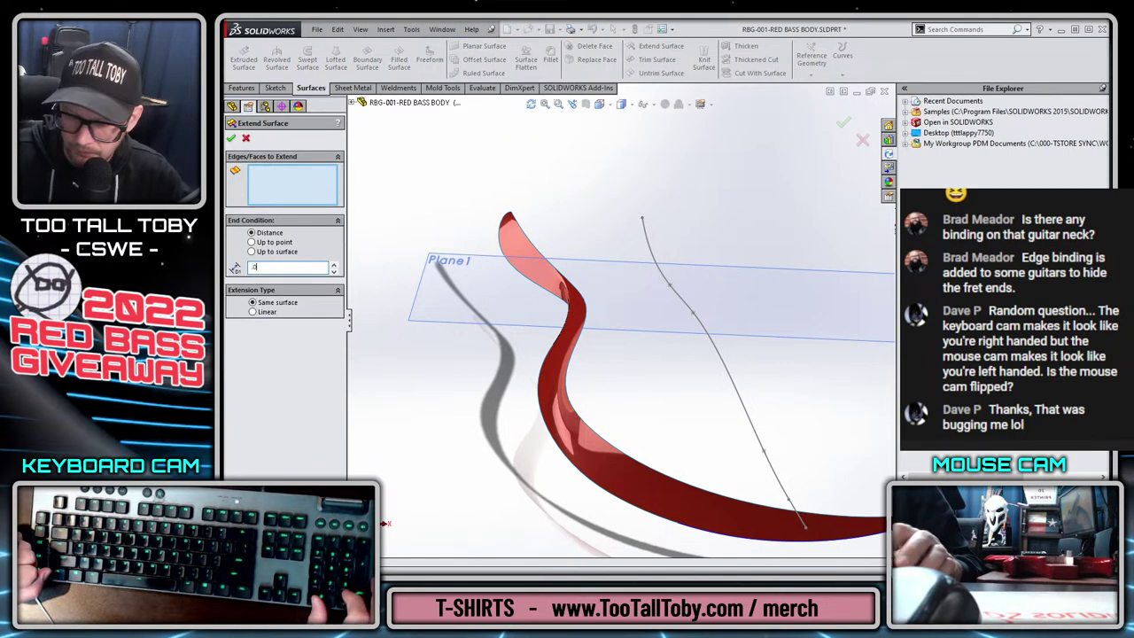
{"action": "type", "text": ".090"}
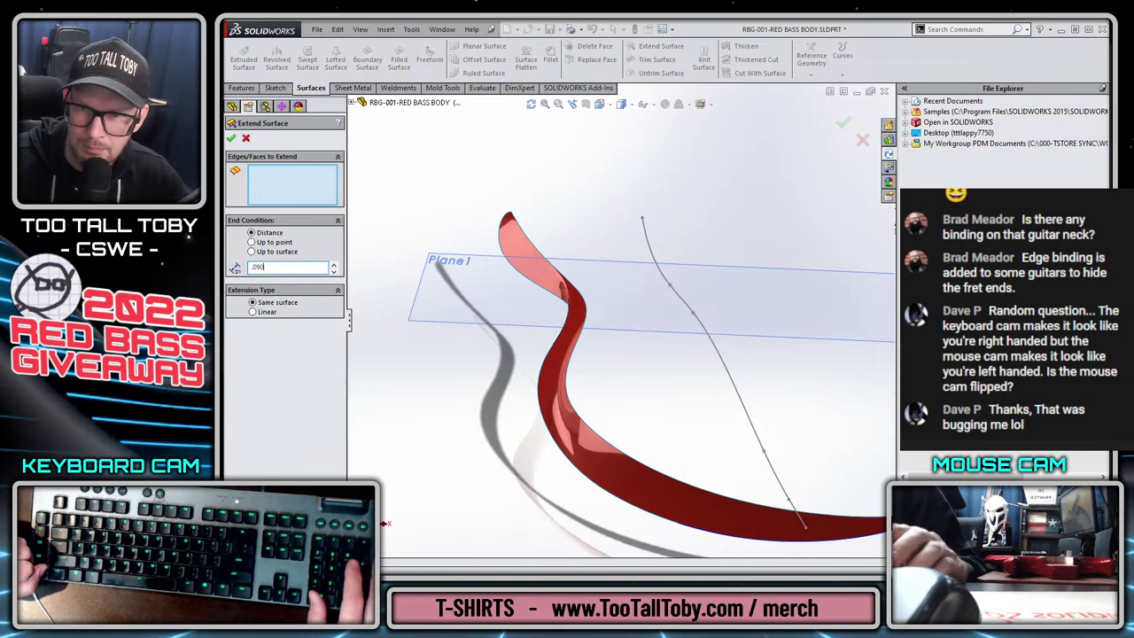
{"action": "key", "text": "Return"}
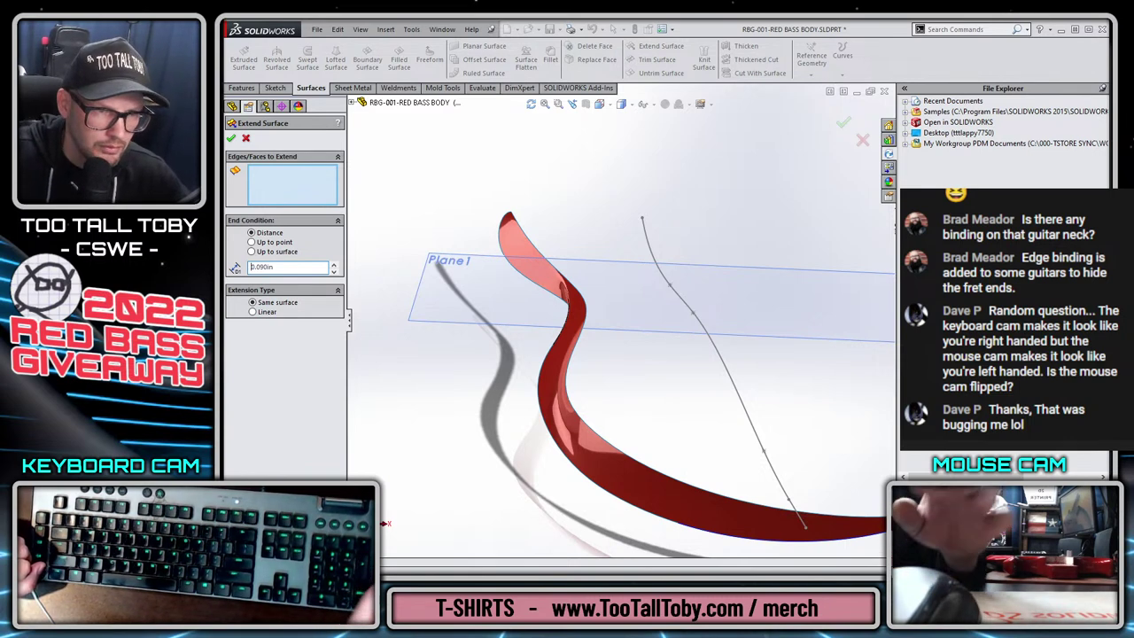
{"action": "left_click", "coordinate": [518, 232]}
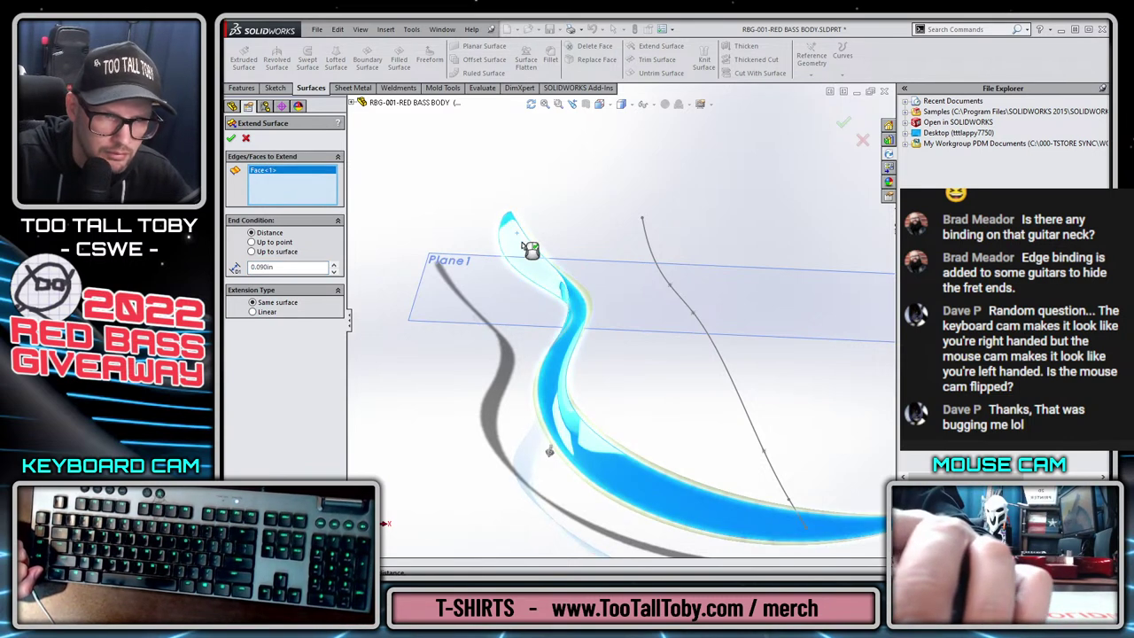
{"action": "scroll", "coordinate": [519, 244], "scroll_direction": "down", "scroll_amount": 5}
{"action": "middle_click_drag", "start_coordinate": [478, 145], "coordinate": [620, 319]}
{"action": "left_click", "coordinate": [842, 125]}
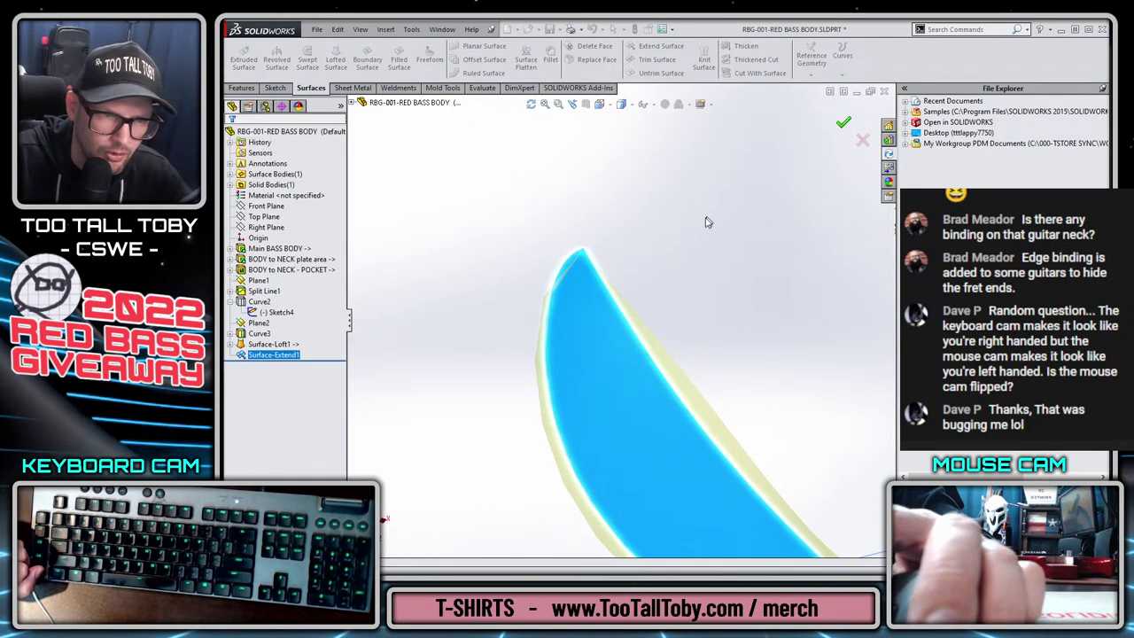
{"action": "middle_click_drag", "start_coordinate": [798, 266], "coordinate": [781, 443]}
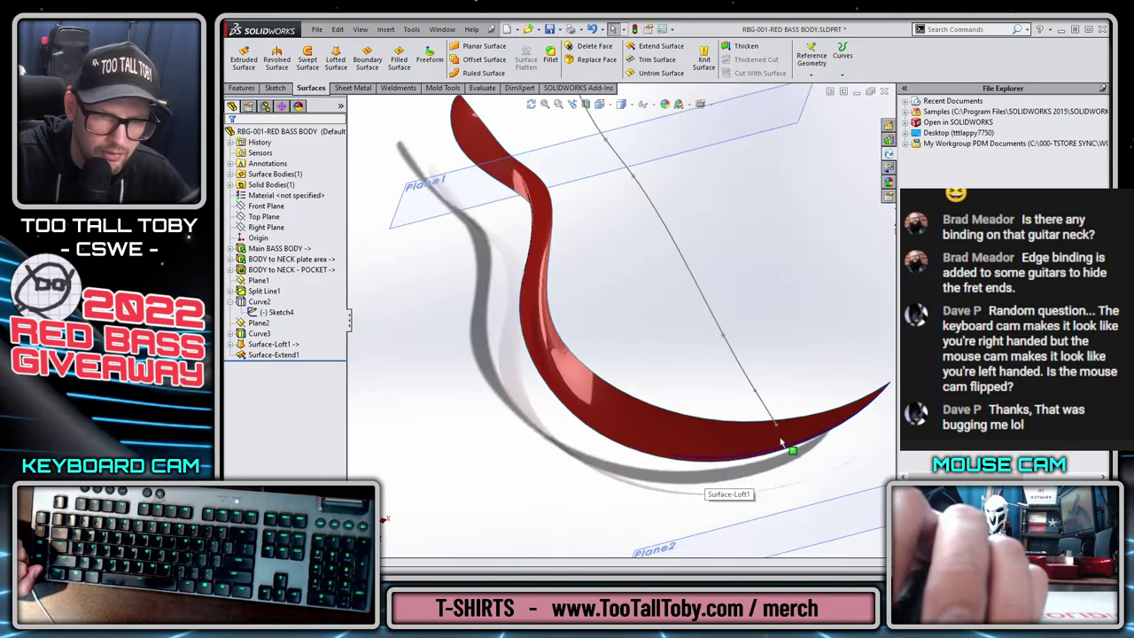
Apply the Plastic High Gloss appearance to the whole extended surface body.
{"action": "left_click", "coordinate": [889, 182]}
{"action": "left_click", "coordinate": [926, 132]}
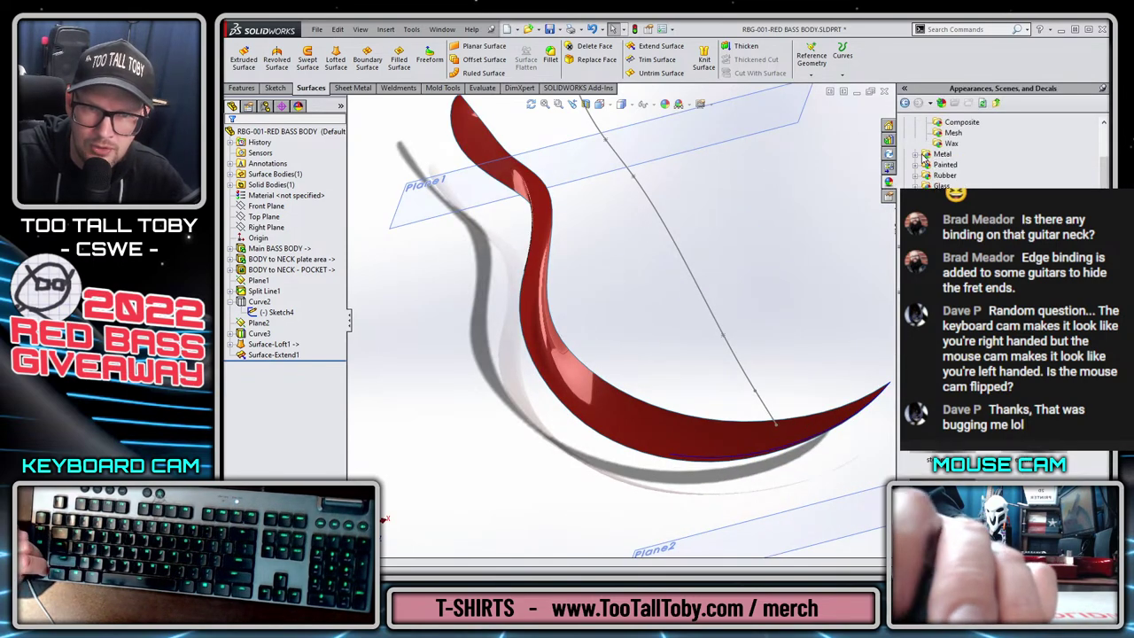
{"action": "left_click", "coordinate": [957, 144]}
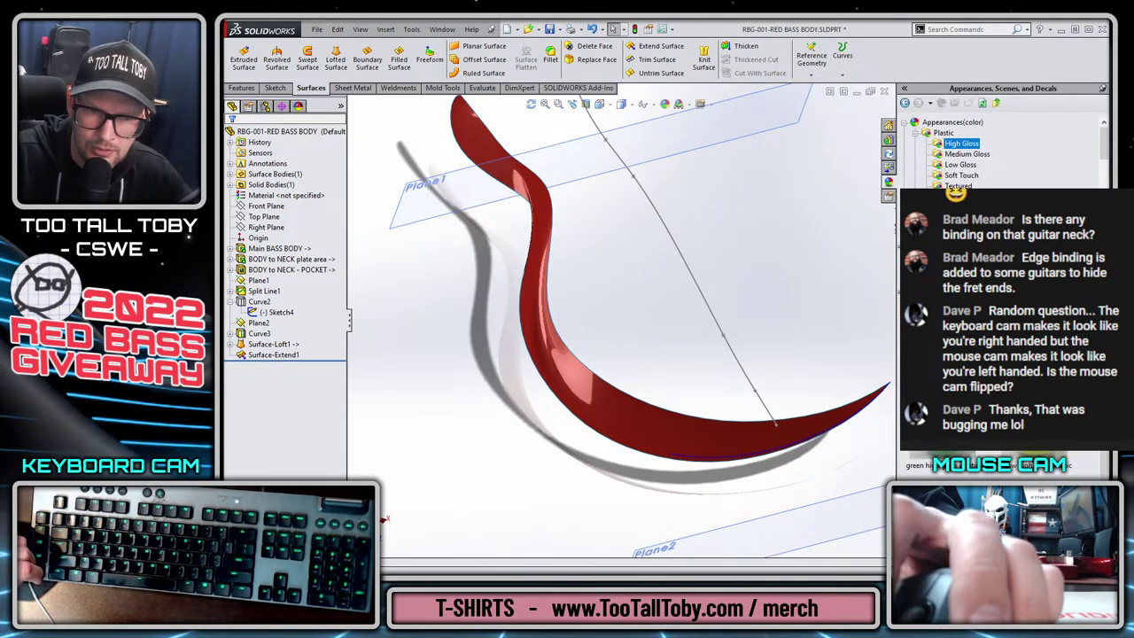
{"action": "left_click_drag", "start_coordinate": [961, 144], "coordinate": [647, 423]}
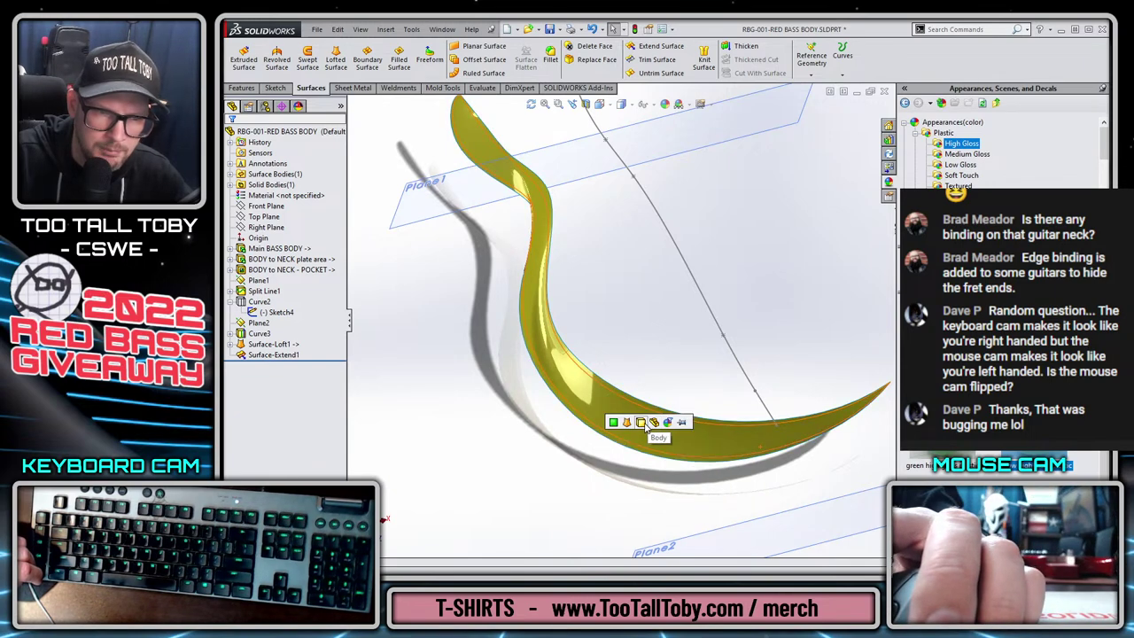
{"action": "left_click", "coordinate": [653, 423]}
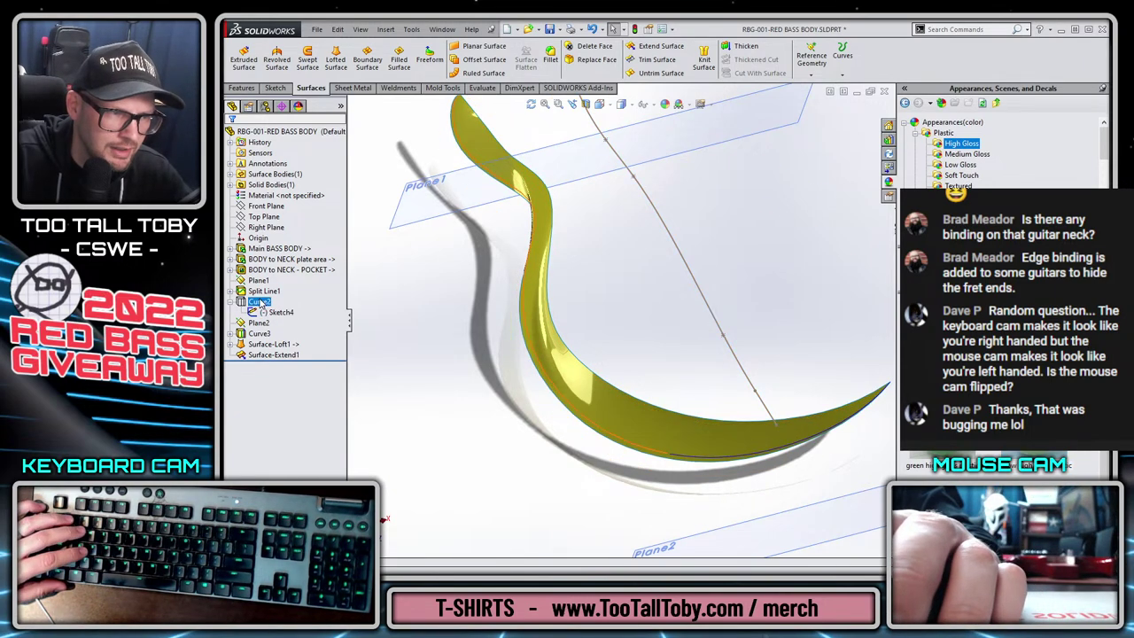
Show the Split Line1 solid body again and inspect its edge around the surface.
{"action": "left_click", "coordinate": [252, 154]}
{"action": "left_click", "coordinate": [230, 183]}
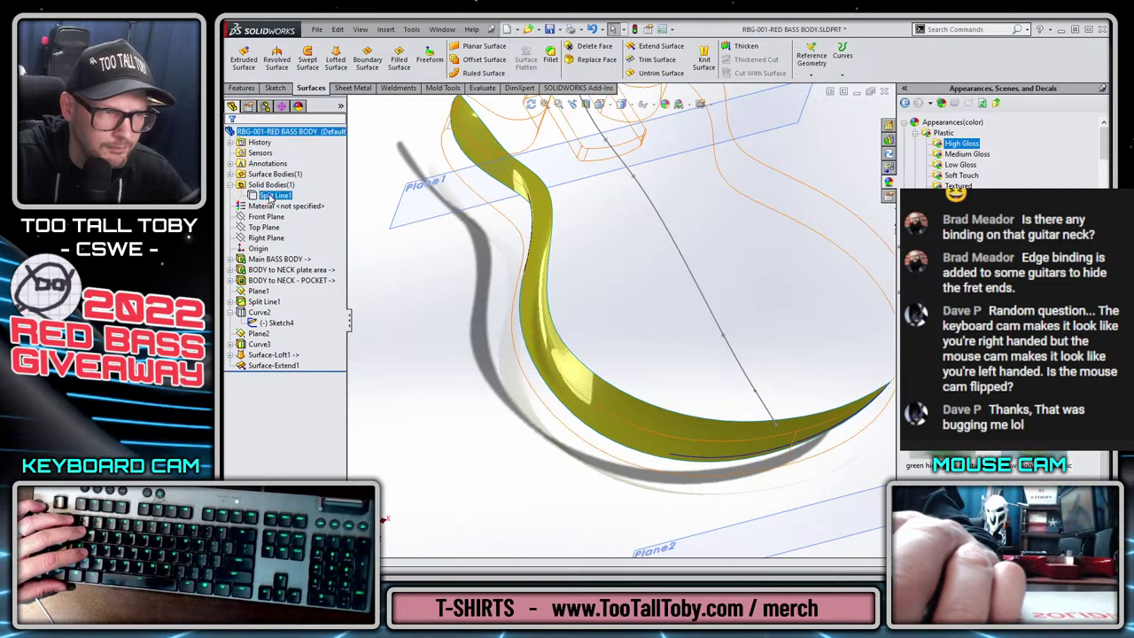
{"action": "left_click", "coordinate": [276, 194]}
{"action": "key", "text": "Escape"}
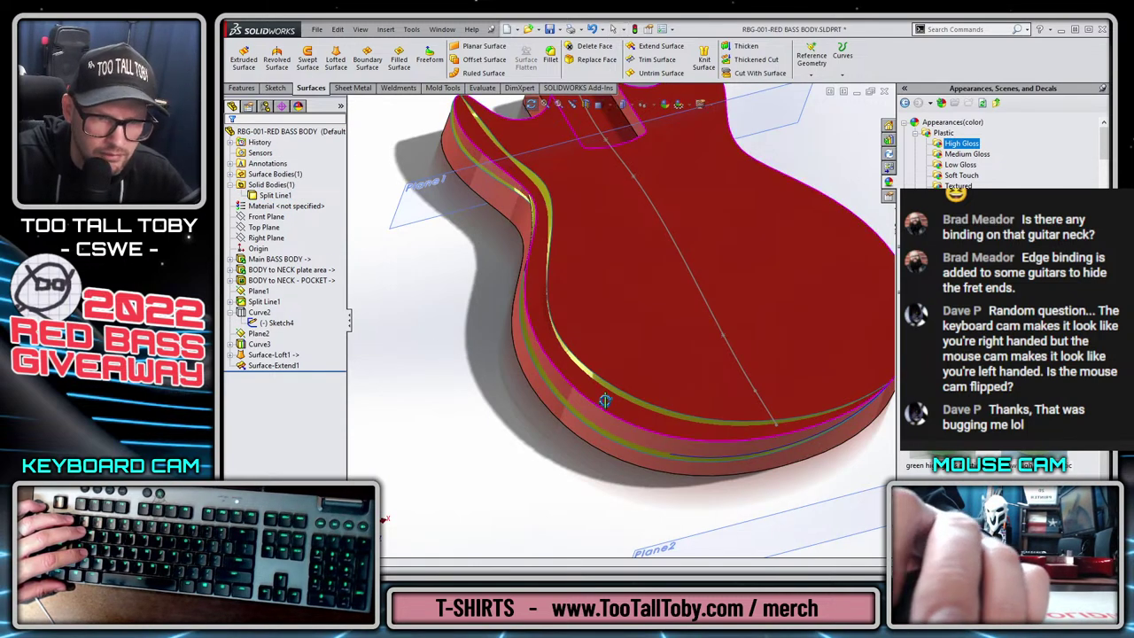
{"action": "middle_click_drag", "start_coordinate": [709, 337], "coordinate": [882, 412]}
{"action": "scroll", "coordinate": [882, 412], "scroll_direction": "down", "scroll_amount": 10}
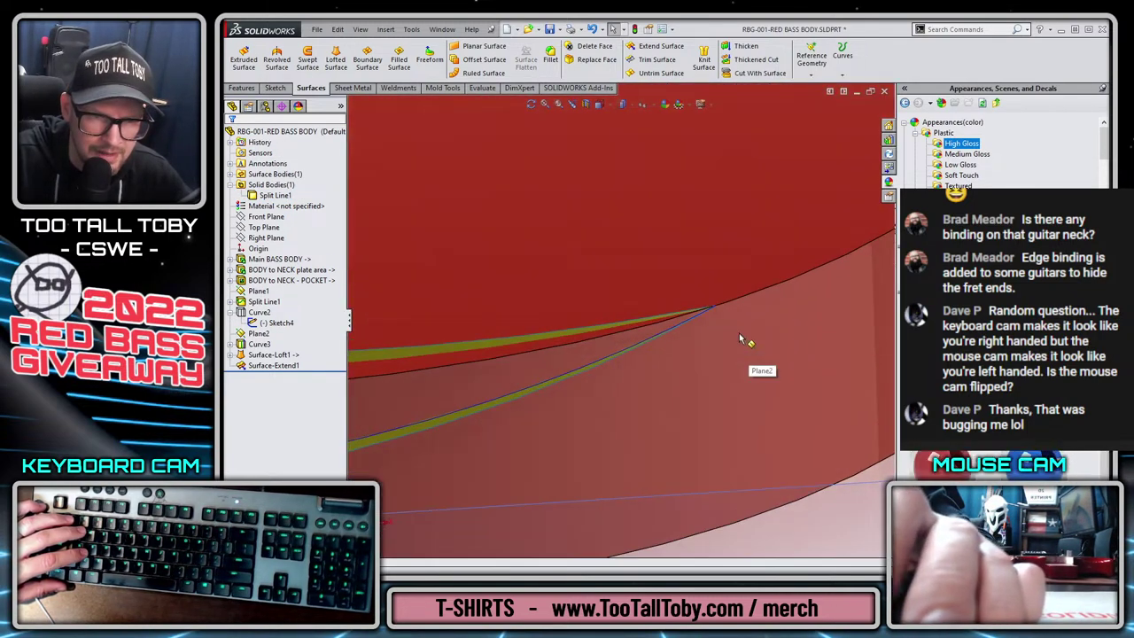
{"action": "scroll", "coordinate": [687, 346], "scroll_direction": "up", "scroll_amount": 10}
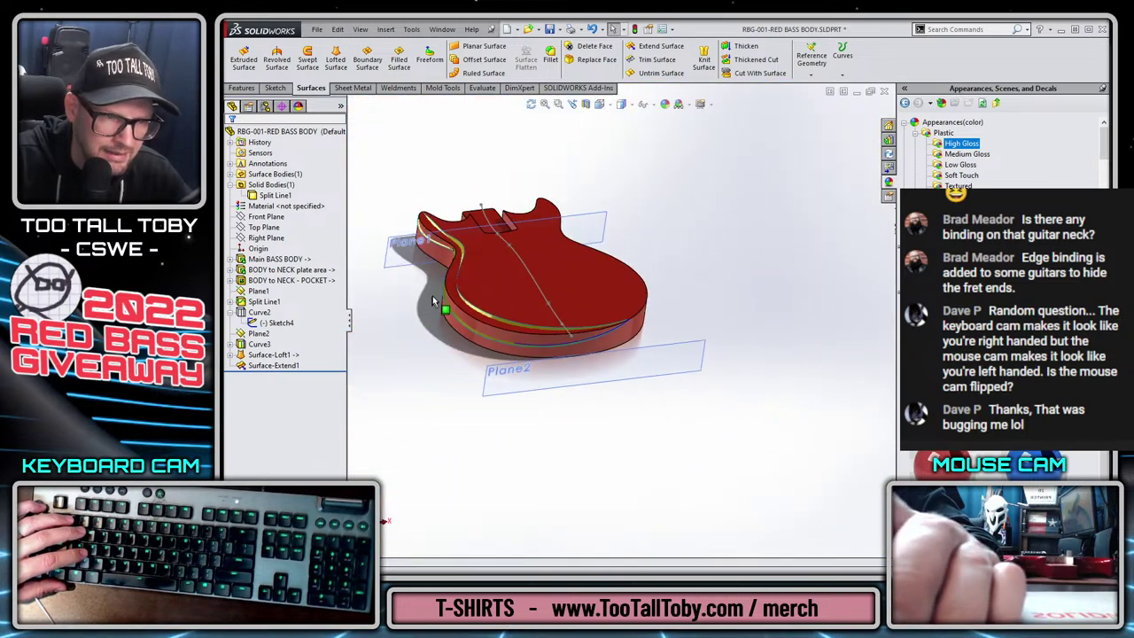
{"action": "middle_click_drag", "start_coordinate": [673, 345], "coordinate": [574, 280]}
{"action": "scroll", "coordinate": [596, 320], "scroll_direction": "down", "scroll_amount": 10}
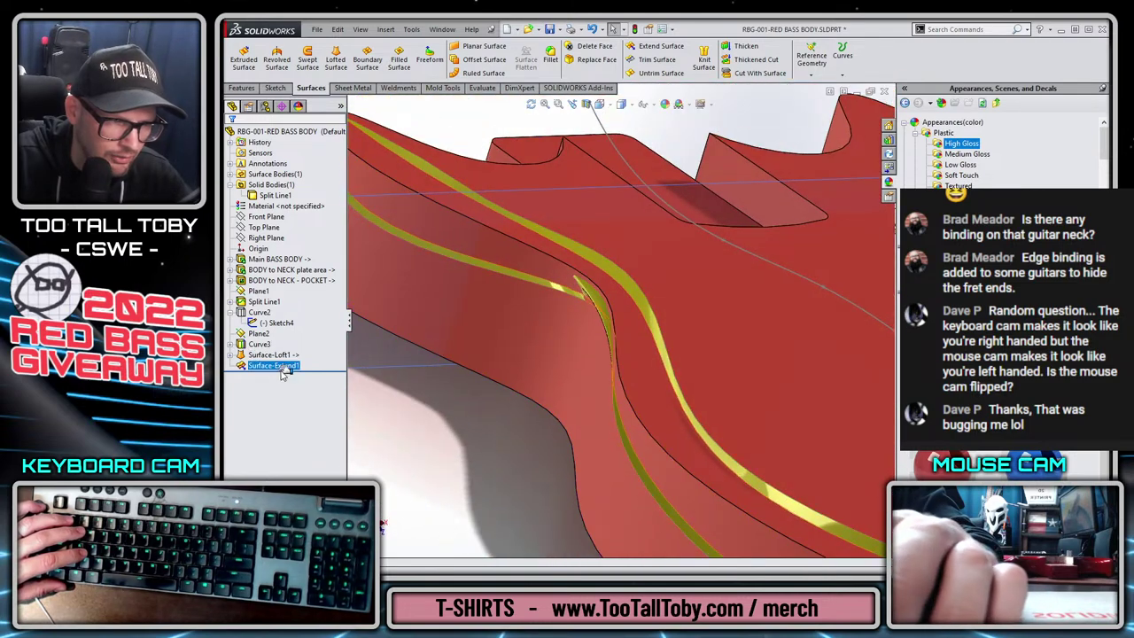
Roll the history back above Surface-Extend1 and hide the bass solid body.
{"action": "left_click_drag", "start_coordinate": [321, 373], "coordinate": [320, 361]}
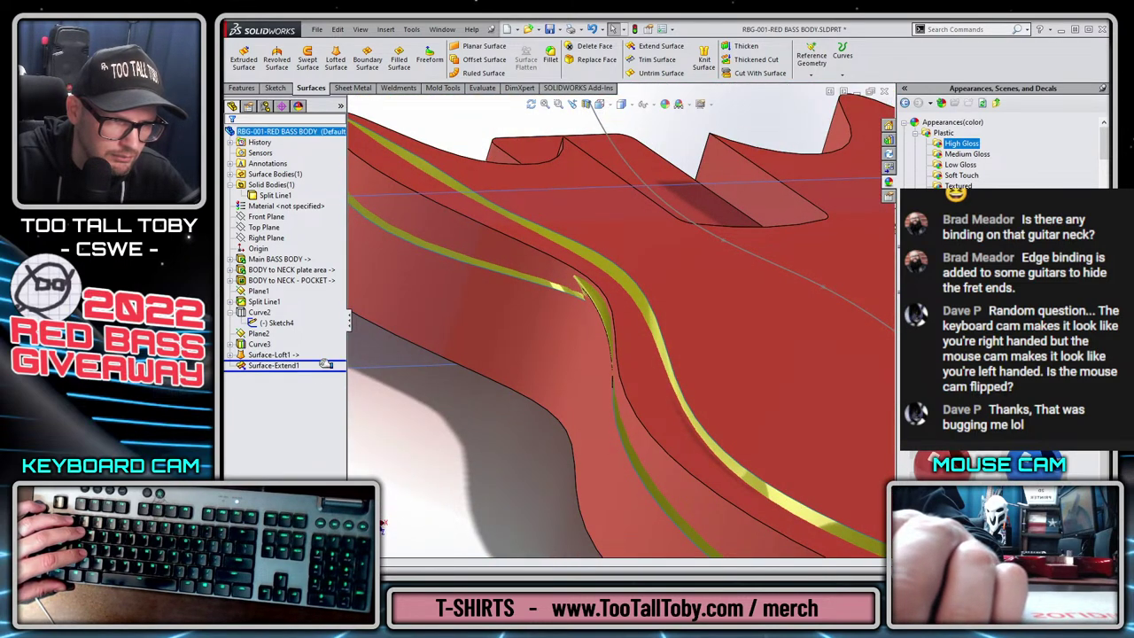
{"action": "scroll", "coordinate": [609, 316], "scroll_direction": "down", "scroll_amount": 5}
{"action": "scroll", "coordinate": [610, 317], "scroll_direction": "up", "scroll_amount": 5}
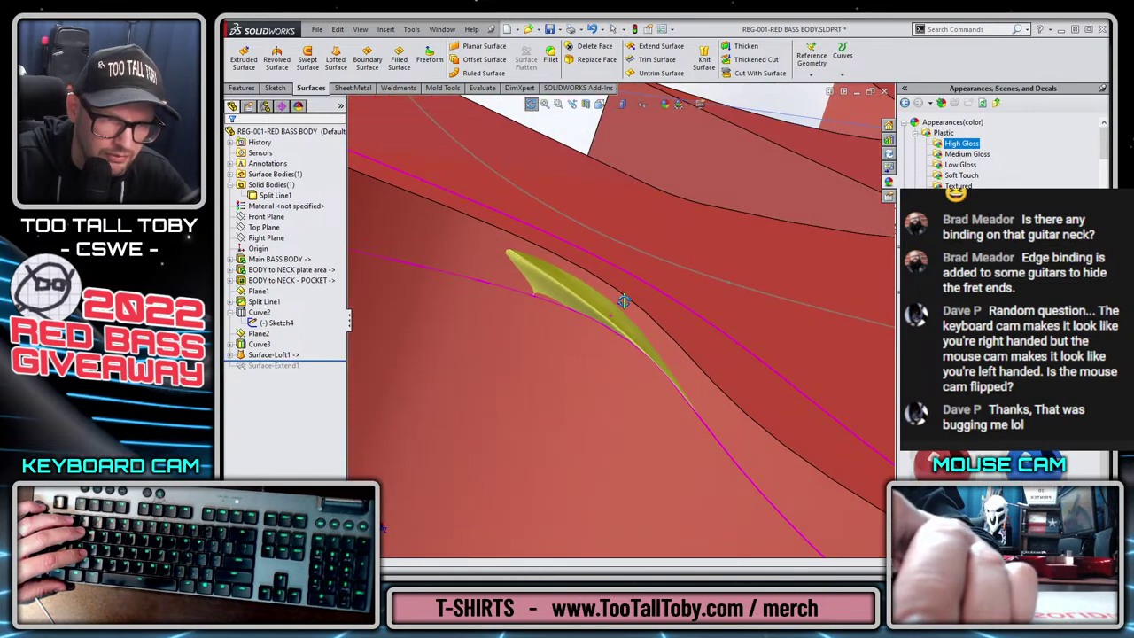
{"action": "left_click", "coordinate": [278, 366]}
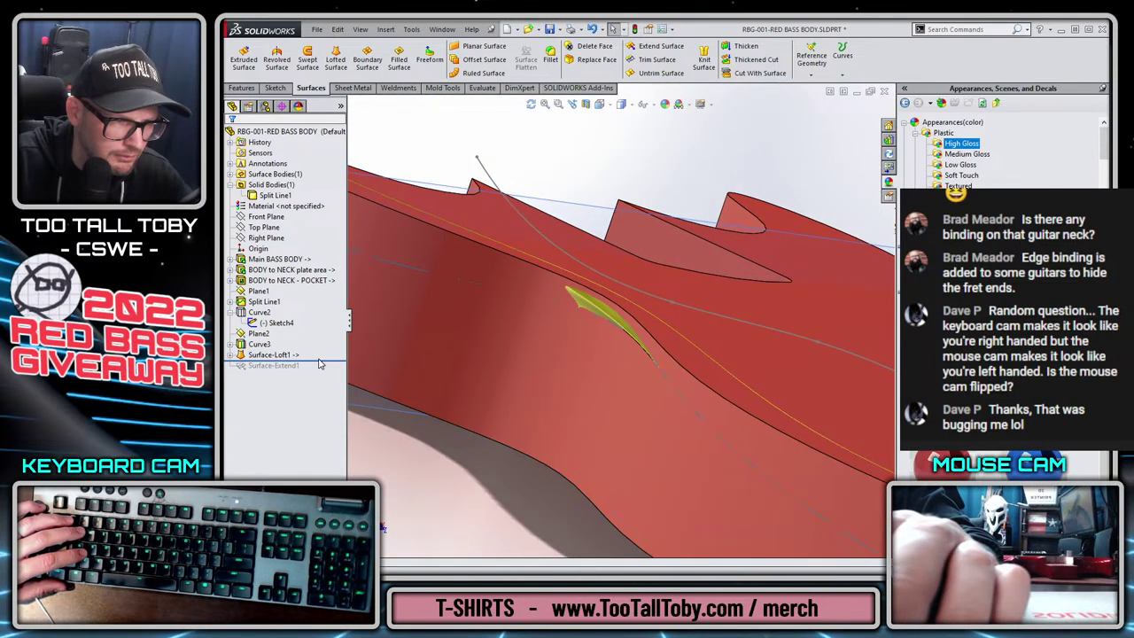
{"action": "left_click", "coordinate": [271, 354]}
{"action": "left_click", "coordinate": [521, 362]}
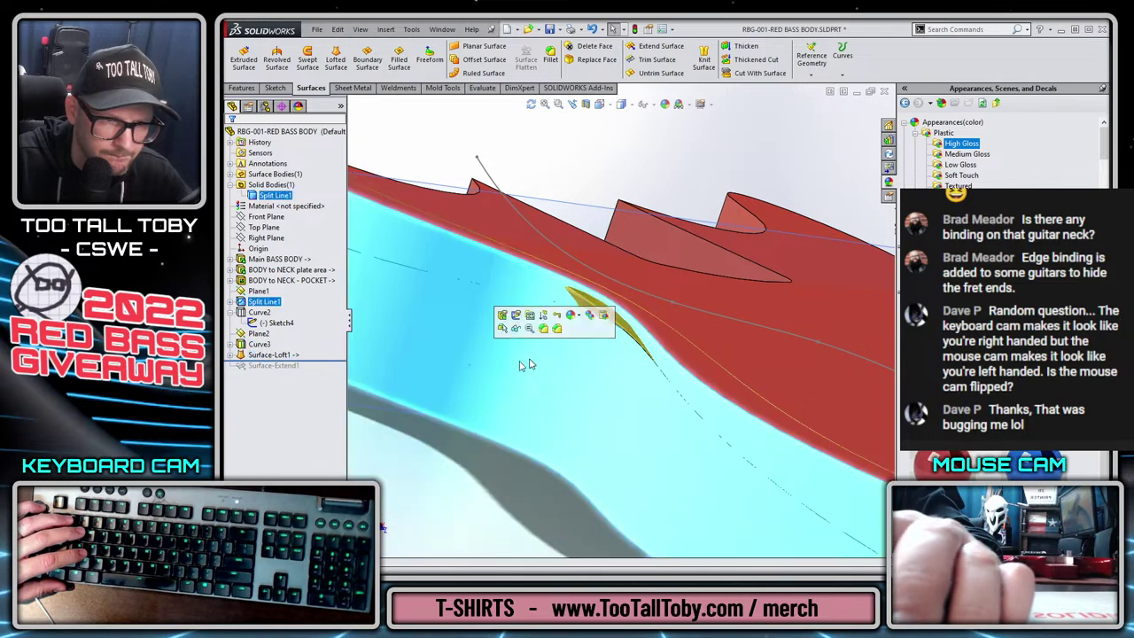
{"action": "left_click", "coordinate": [589, 314]}
{"action": "middle_click_drag", "start_coordinate": [455, 505], "coordinate": [602, 307]}
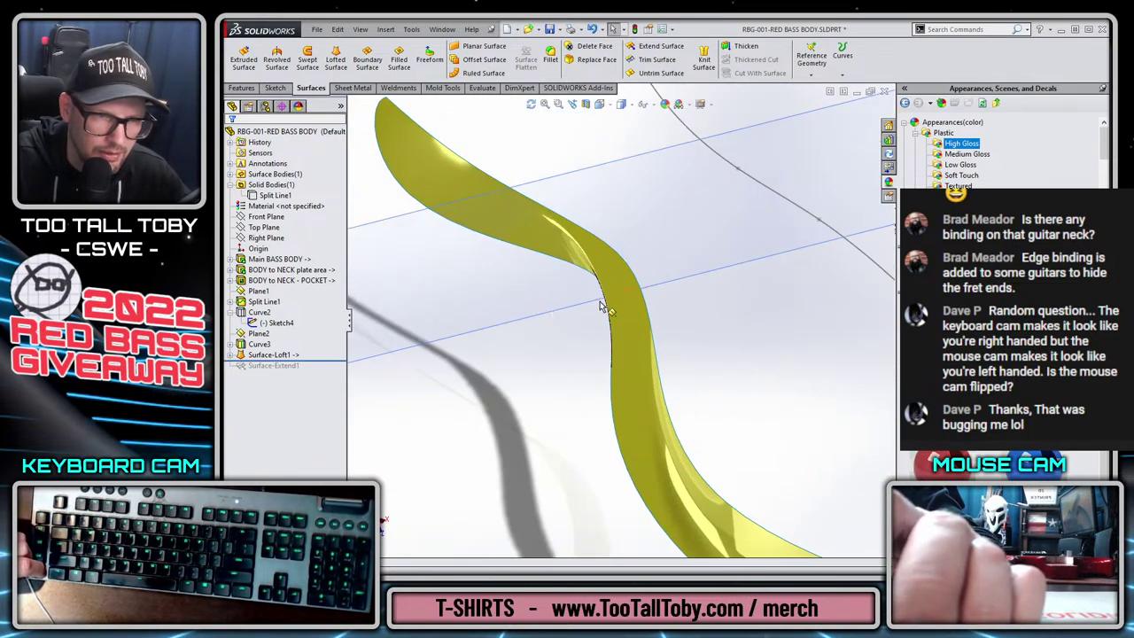
Expand Surface-Loft1 and select its Sketch1 and Sketch3 profiles.
{"action": "left_click", "coordinate": [268, 355]}
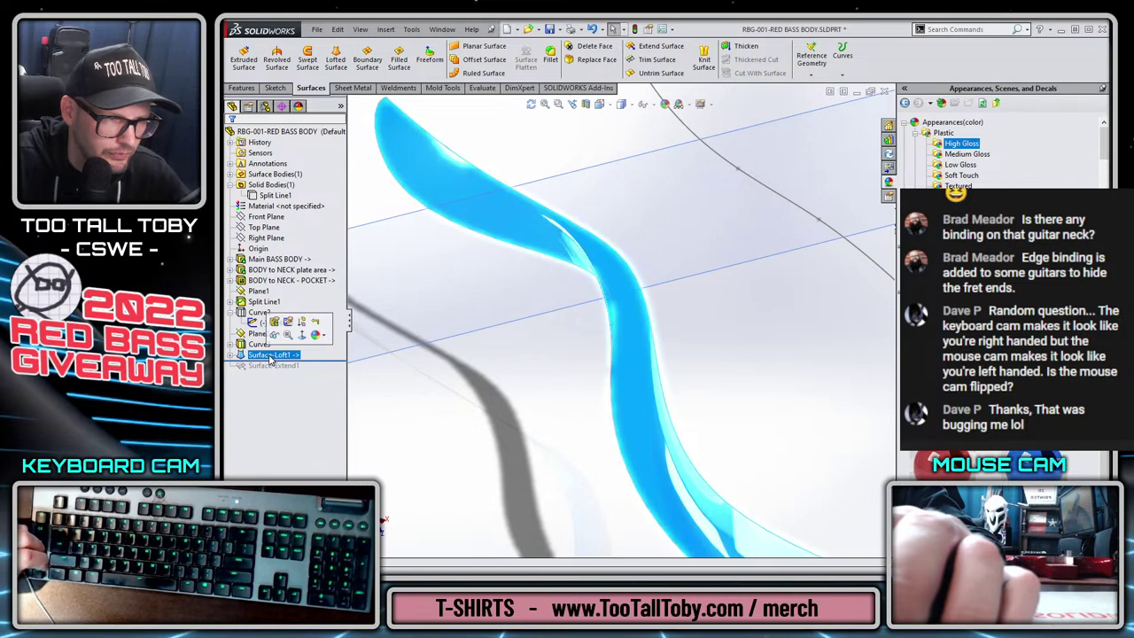
{"action": "left_click", "coordinate": [235, 355]}
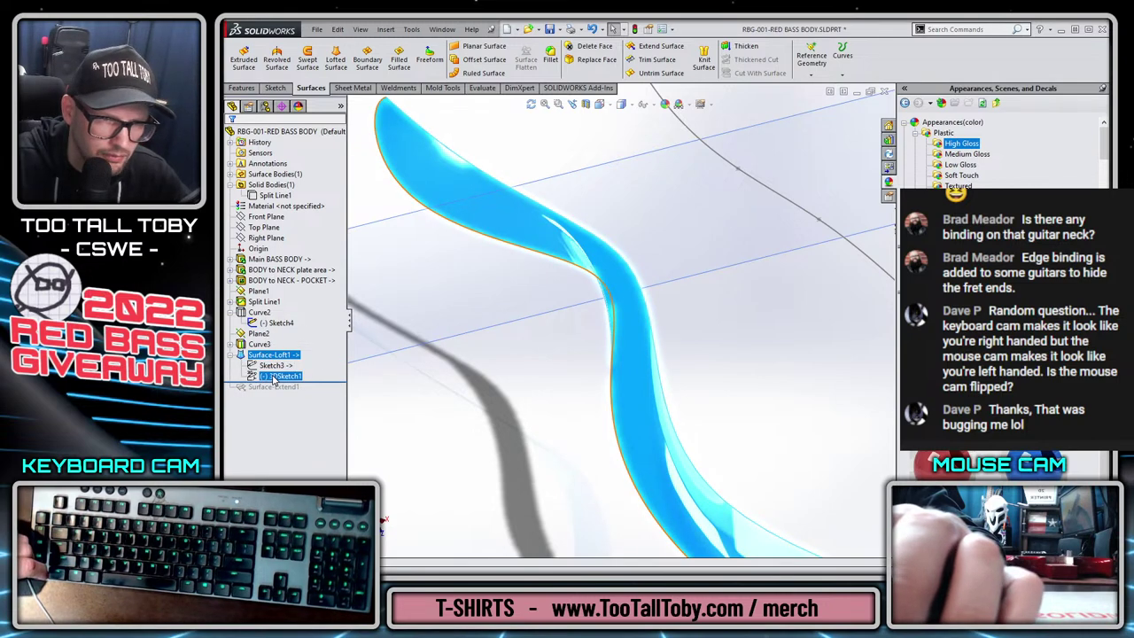
{"action": "left_click", "coordinate": [274, 377]}
{"action": "left_click", "coordinate": [273, 365]}
{"action": "mouse_move", "coordinate": [543, 295]}
{"action": "middle_mouse_down"}
{"action": "mouse_move", "coordinate": [590, 233]}
{"action": "mouse_move", "coordinate": [516, 304]}
{"action": "mouse_move", "coordinate": [540, 274]}
{"action": "mouse_move", "coordinate": [644, 292]}
{"action": "mouse_move", "coordinate": [574, 212]}
{"action": "mouse_move", "coordinate": [519, 241]}
{"action": "mouse_move", "coordinate": [532, 102]}
{"action": "mouse_move", "coordinate": [567, 266]}
{"action": "mouse_move", "coordinate": [537, 309]}
{"action": "mouse_move", "coordinate": [598, 398]}
{"action": "mouse_move", "coordinate": [603, 344]}
{"action": "mouse_move", "coordinate": [630, 345]}
{"action": "mouse_move", "coordinate": [576, 456]}
{"action": "mouse_move", "coordinate": [630, 308]}
{"action": "middle_mouse_up"}
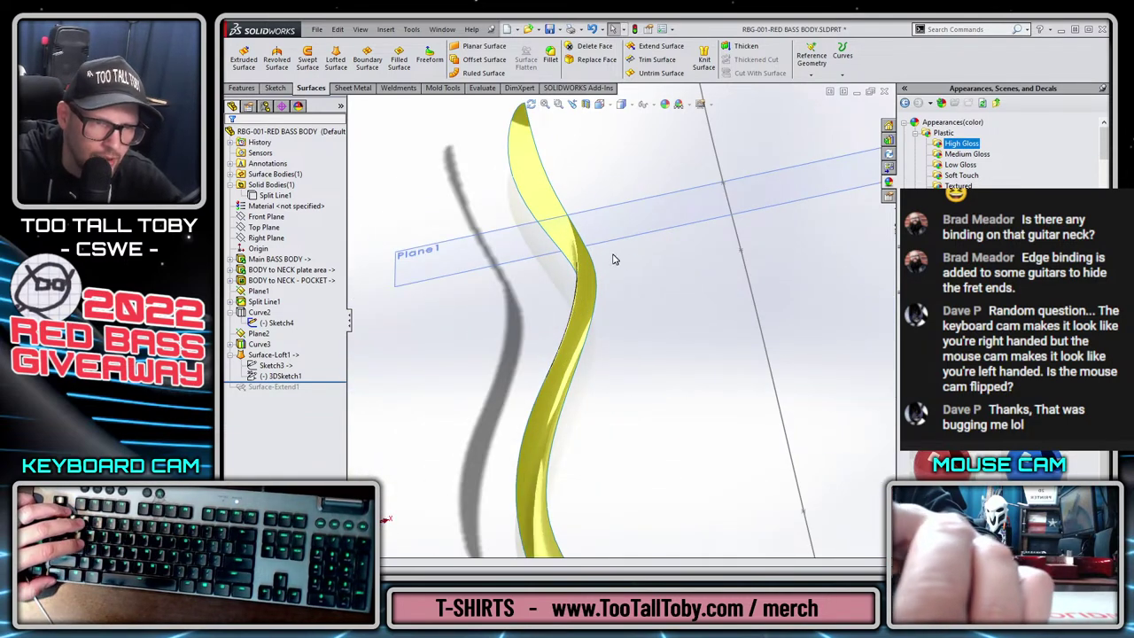
Create a new plane offset from the Front Plane.
{"action": "middle_click_drag", "start_coordinate": [630, 256], "coordinate": [652, 226]}
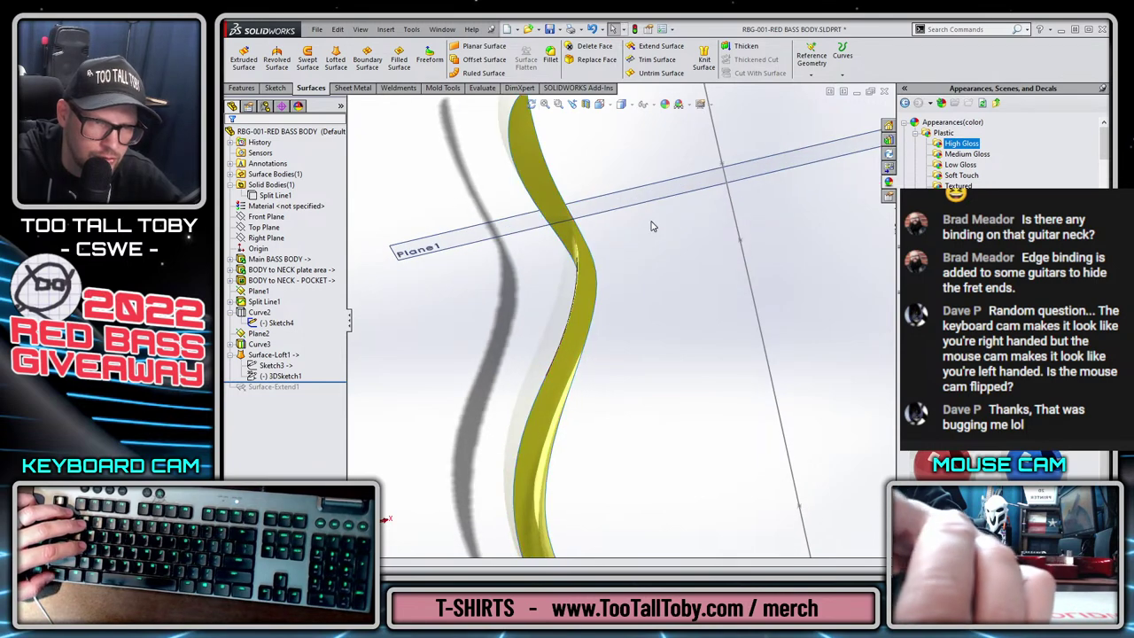
{"action": "left_click_drag", "start_coordinate": [632, 213], "coordinate": [653, 344], "text": "ctrl"}
{"action": "key", "text": "Escape"}
{"action": "scroll", "coordinate": [633, 317], "scroll_direction": "up", "scroll_amount": 5}
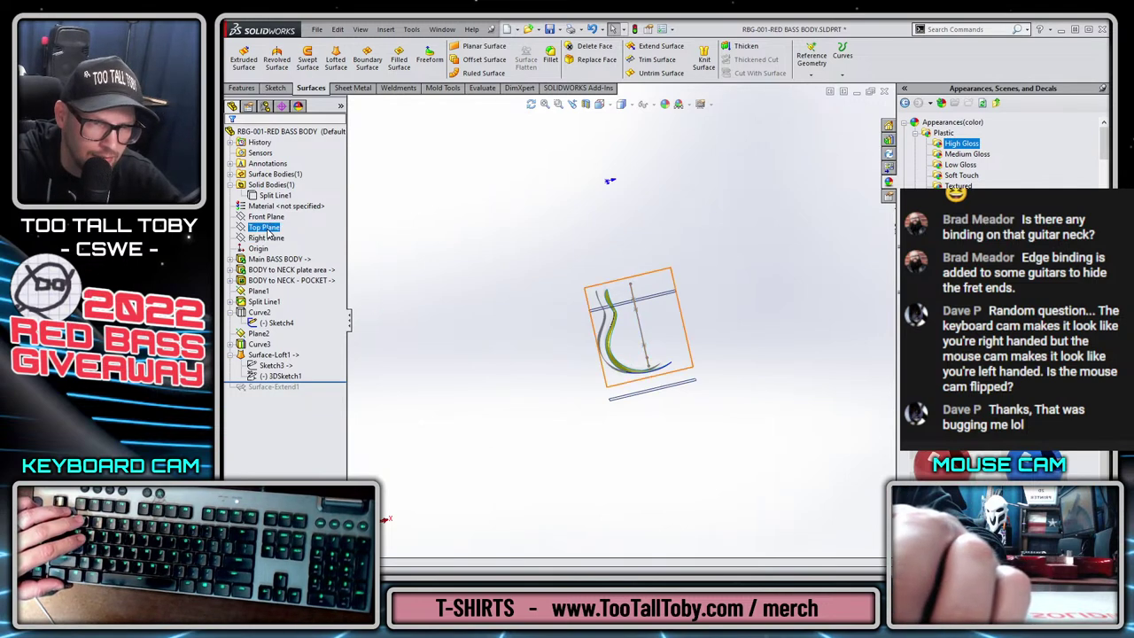
{"action": "left_click", "coordinate": [276, 218]}
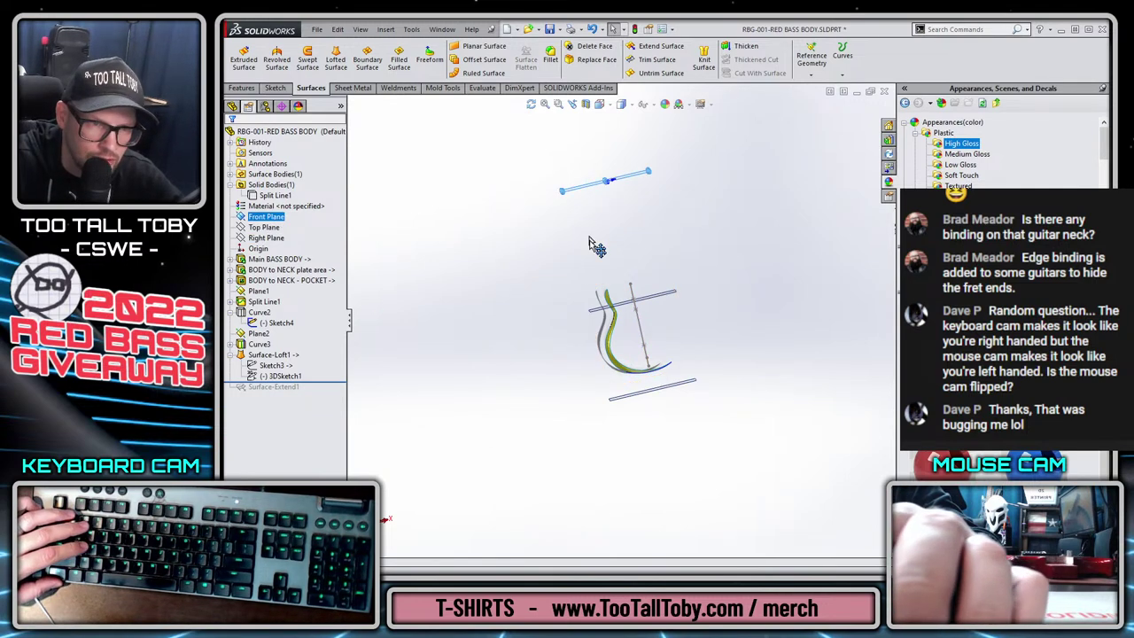
{"action": "left_click_drag", "start_coordinate": [596, 248], "coordinate": [628, 326], "text": "ctrl"}
{"action": "left_click", "coordinate": [842, 124]}
Move Plane3 up to sit right after Curve3 and roll the history back.
{"action": "key", "text": "ctrl+7"}
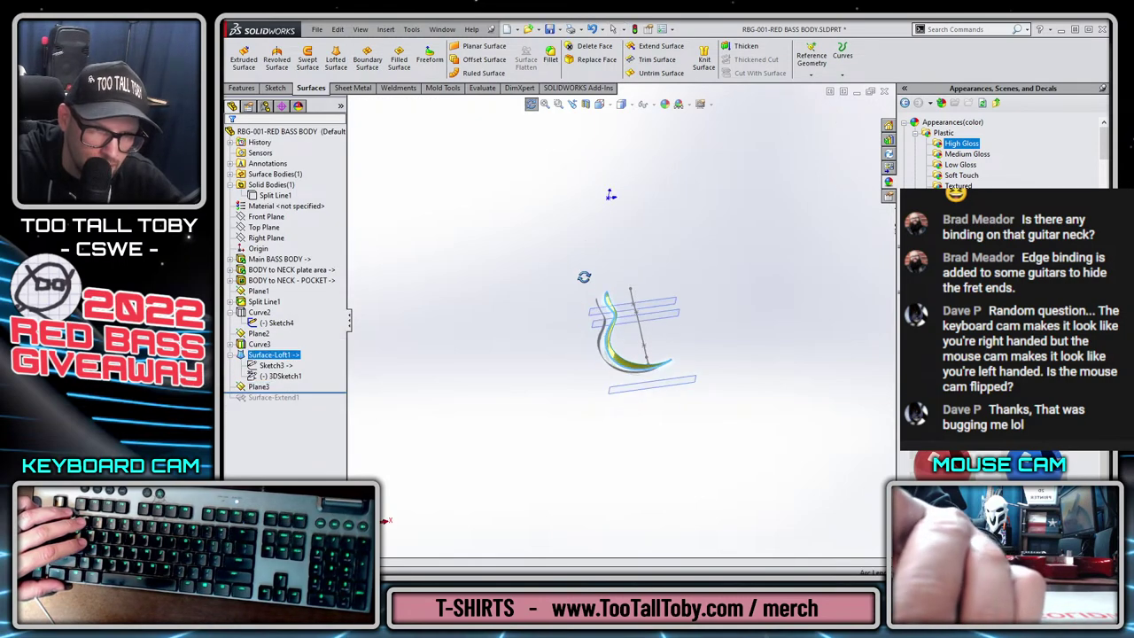
{"action": "middle_click_drag", "start_coordinate": [533, 210], "coordinate": [591, 259]}
{"action": "scroll", "coordinate": [591, 260], "scroll_direction": "up", "scroll_amount": 3}
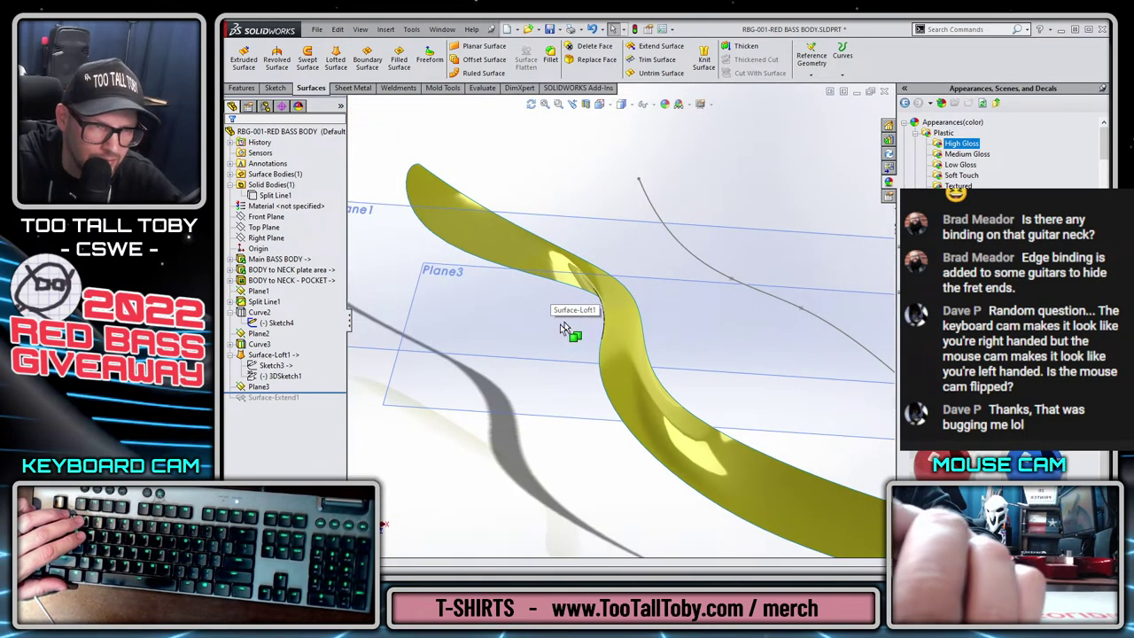
{"action": "left_click", "coordinate": [462, 280]}
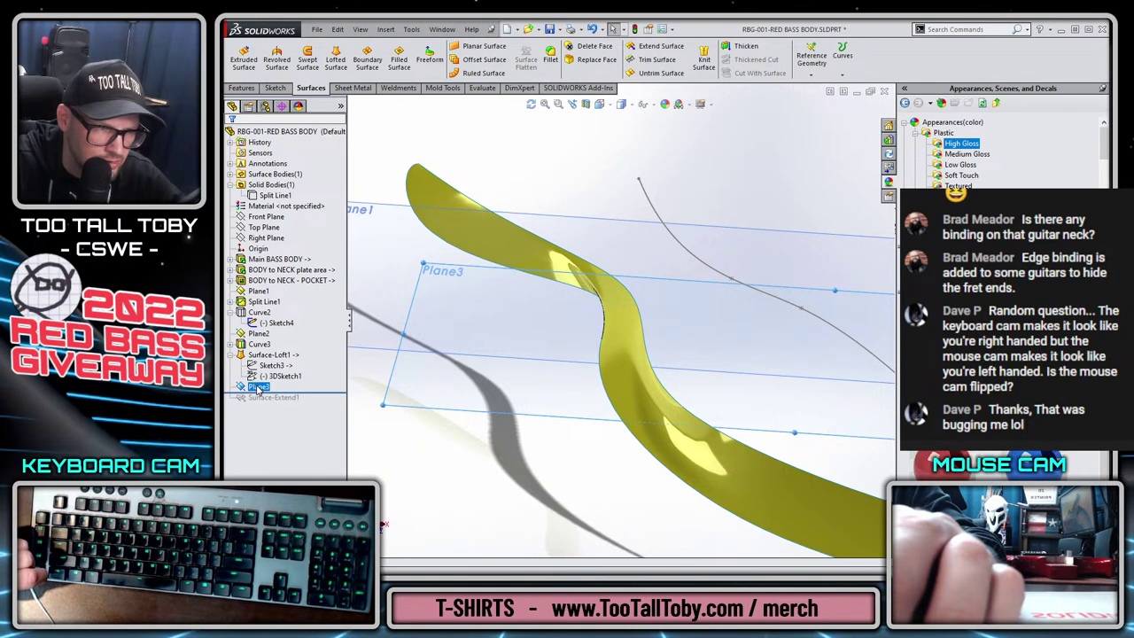
{"action": "left_click_drag", "start_coordinate": [259, 386], "coordinate": [259, 345]}
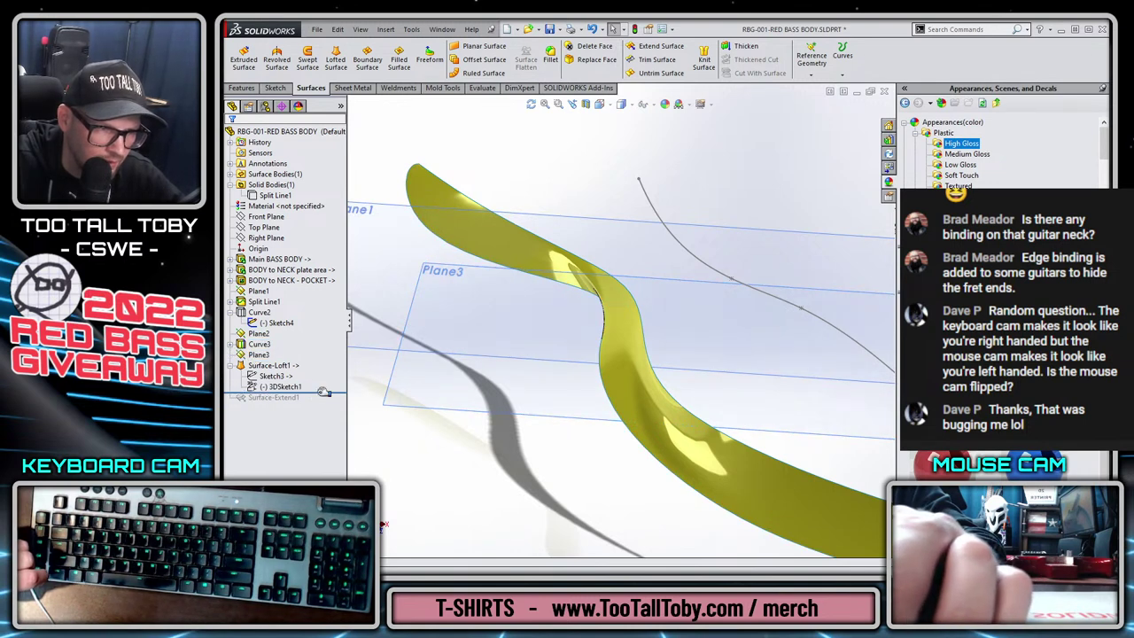
{"action": "left_click_drag", "start_coordinate": [323, 393], "coordinate": [311, 362]}
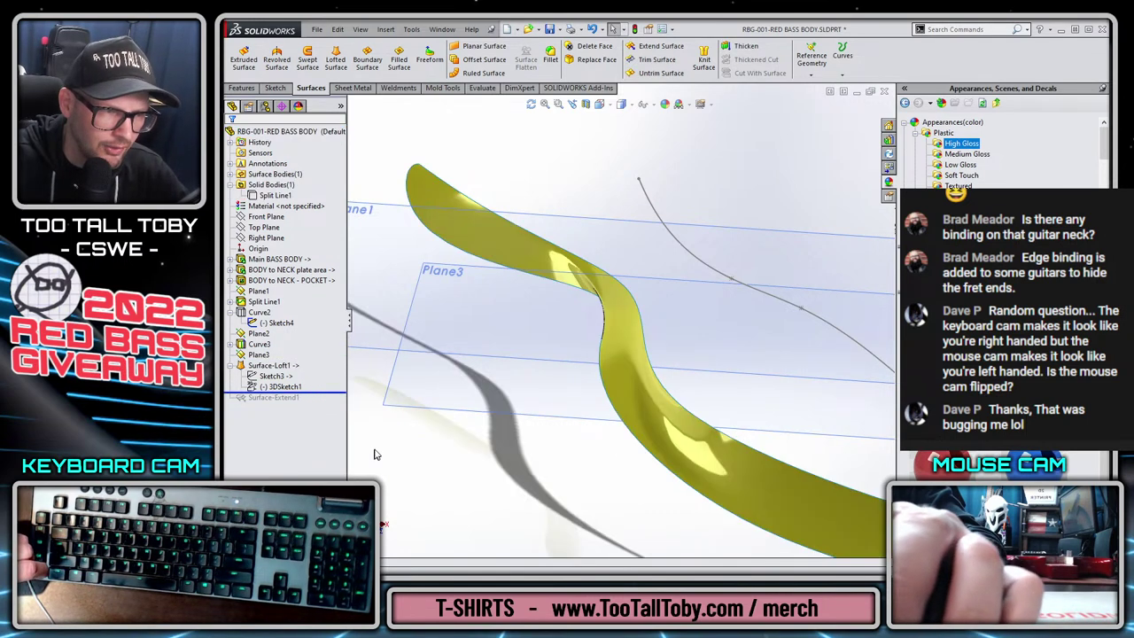
Switch the feature tree to Show Flat Tree View.
{"action": "right_click", "coordinate": [279, 129]}
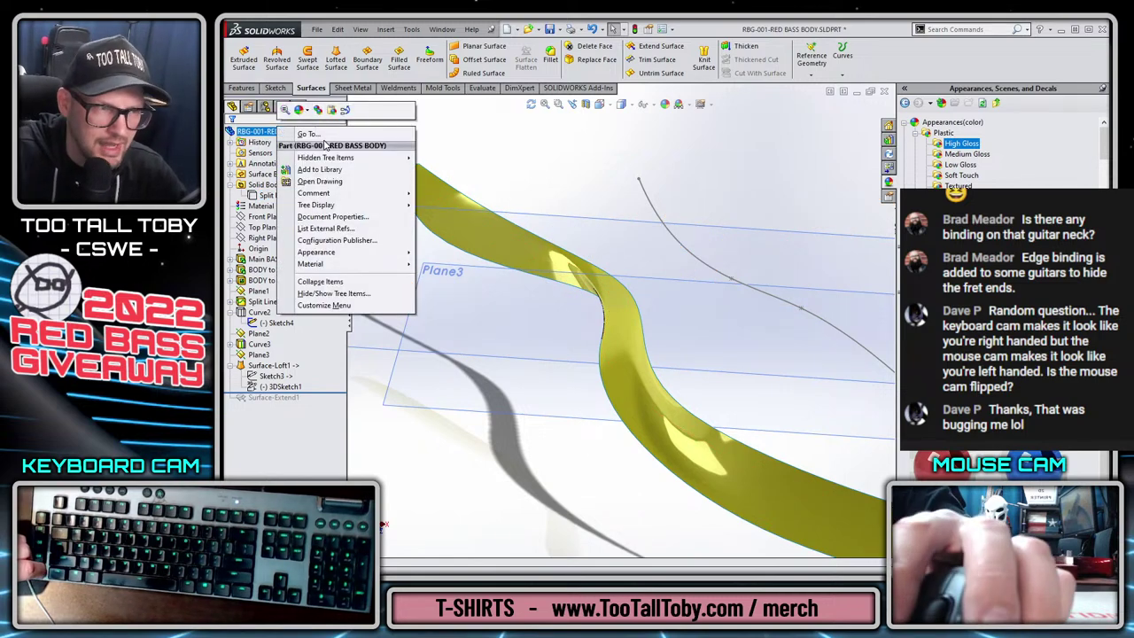
{"action": "mouse_move", "coordinate": [357, 207]}
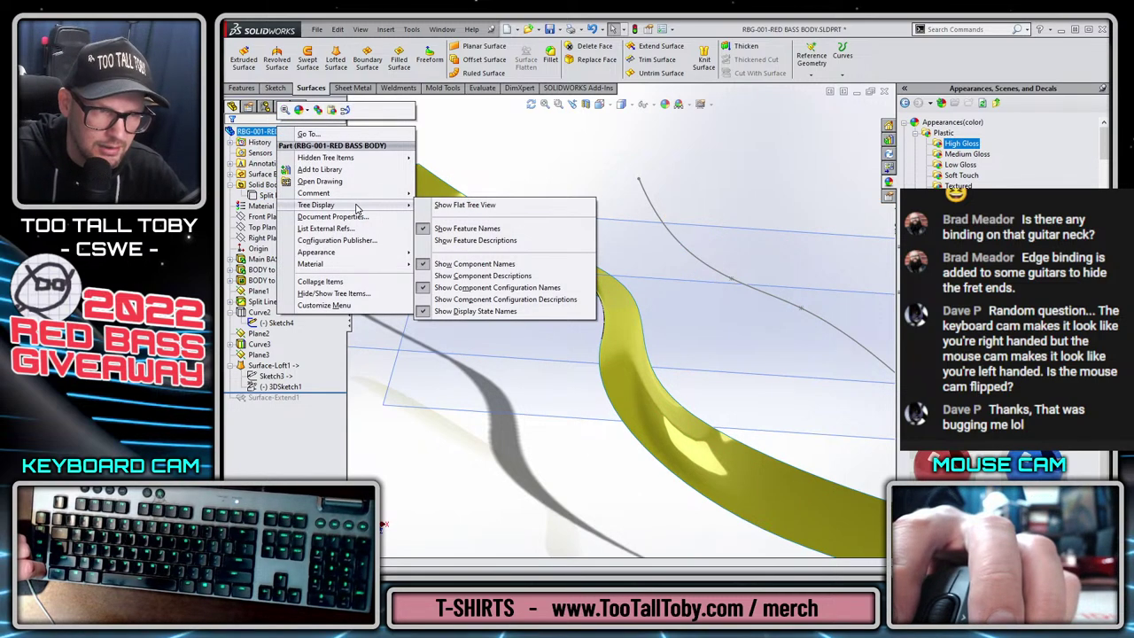
{"action": "left_click", "coordinate": [465, 204]}
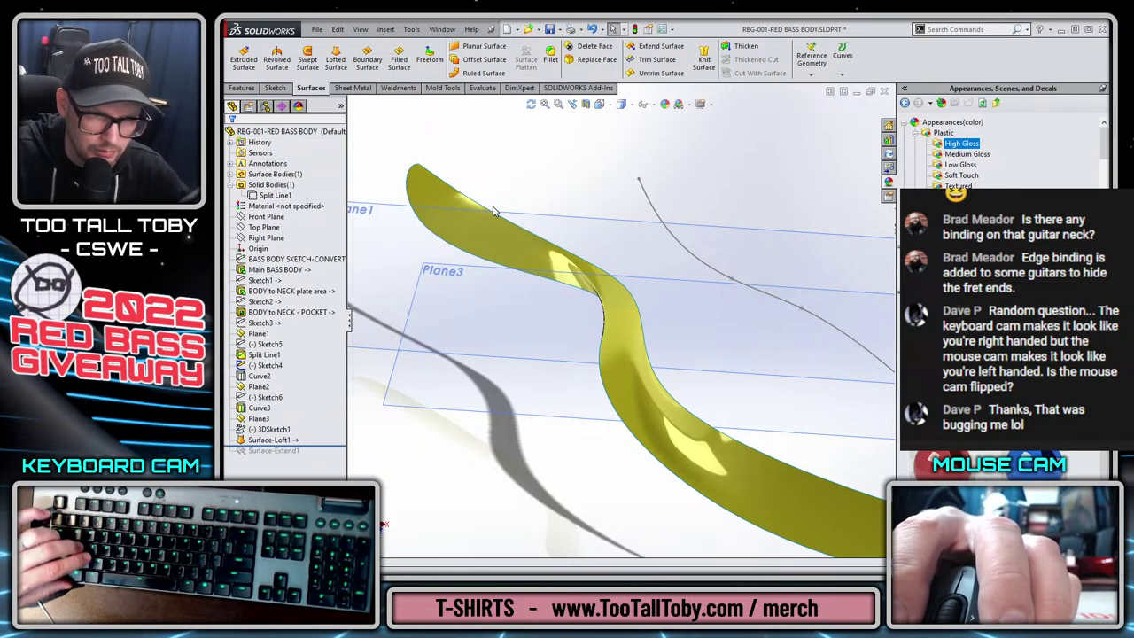
{"action": "key", "text": "Escape"}
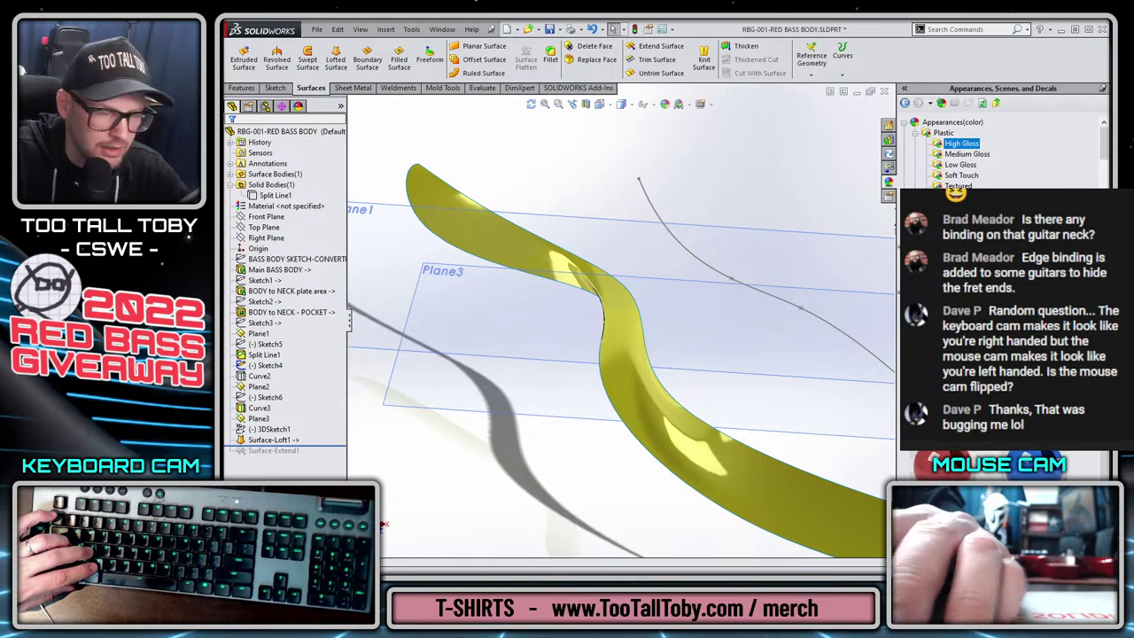
{"action": "right_click", "coordinate": [285, 133]}
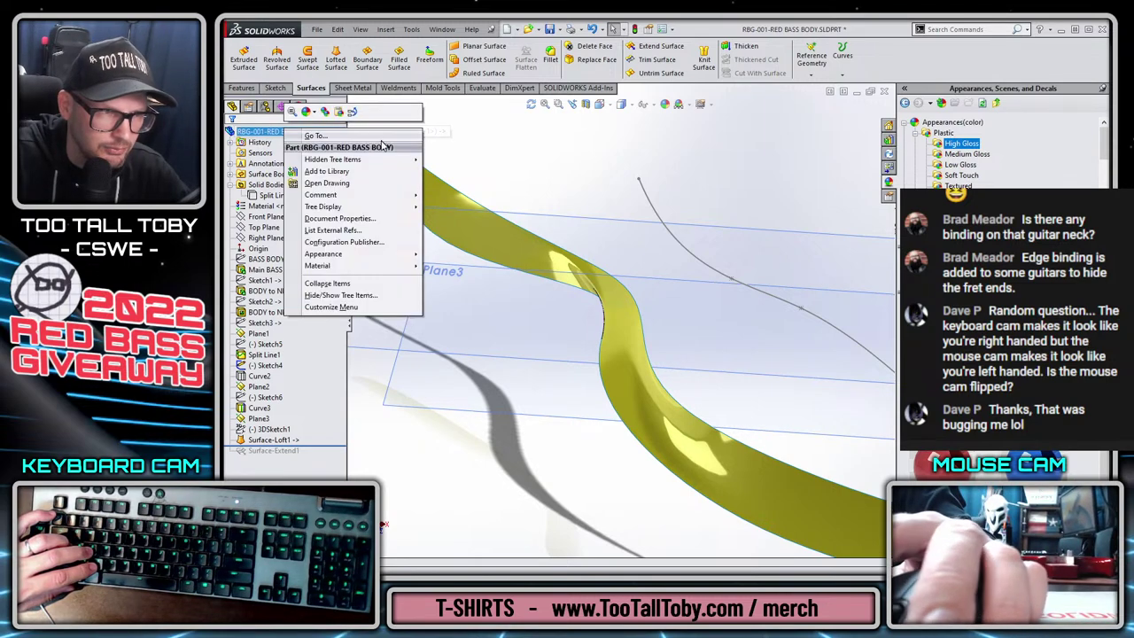
{"action": "mouse_move", "coordinate": [382, 206]}
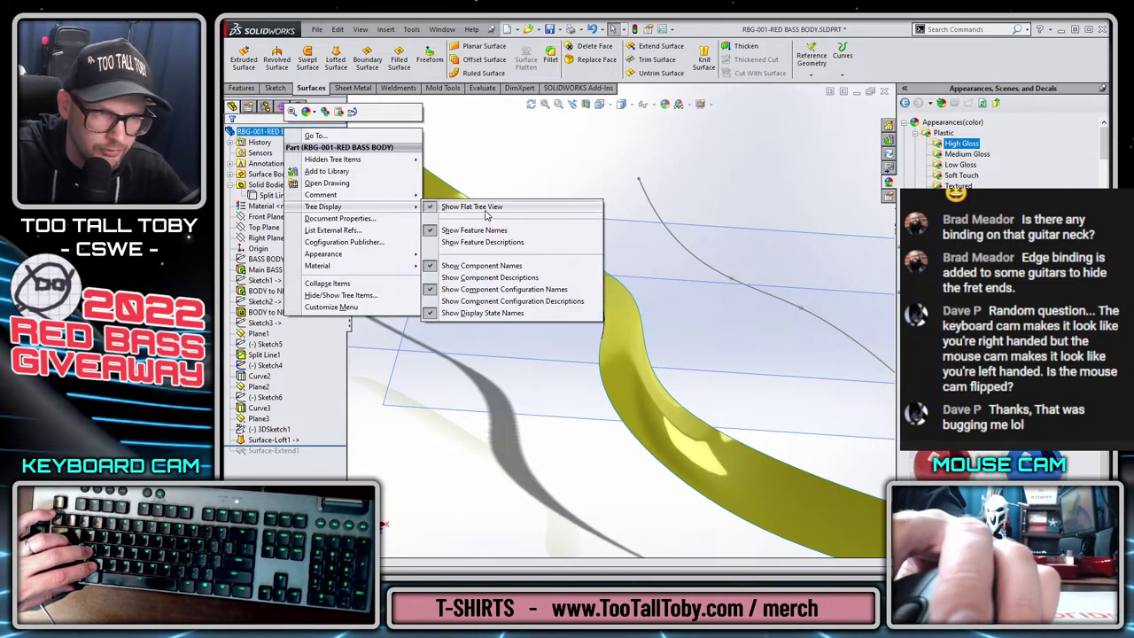
{"action": "left_click", "coordinate": [452, 208]}
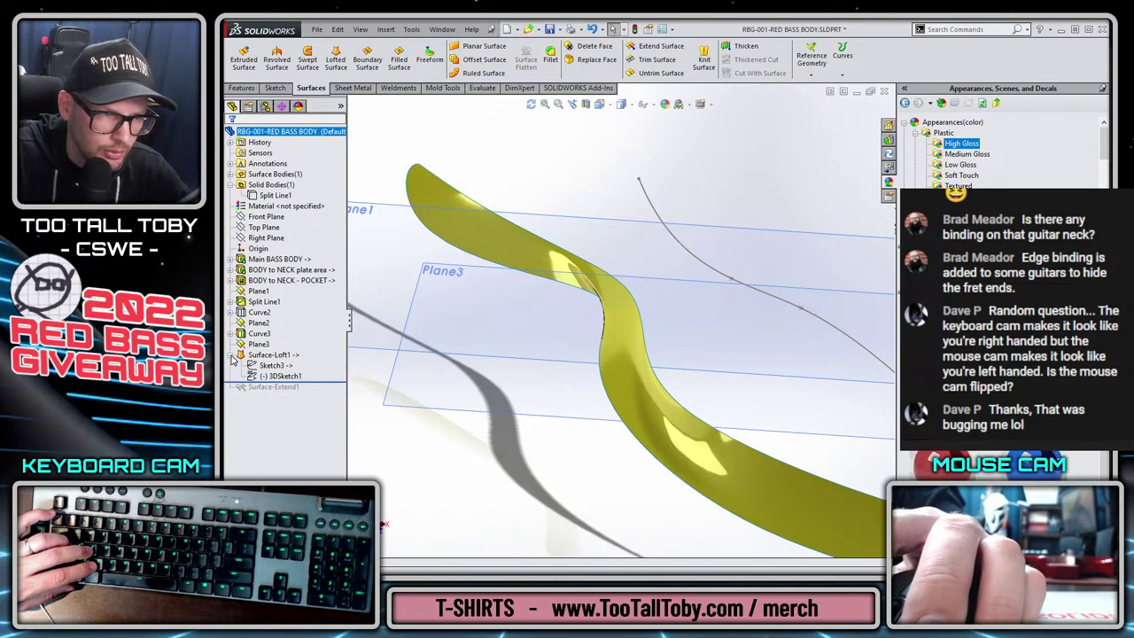
{"action": "right_click", "coordinate": [311, 141]}
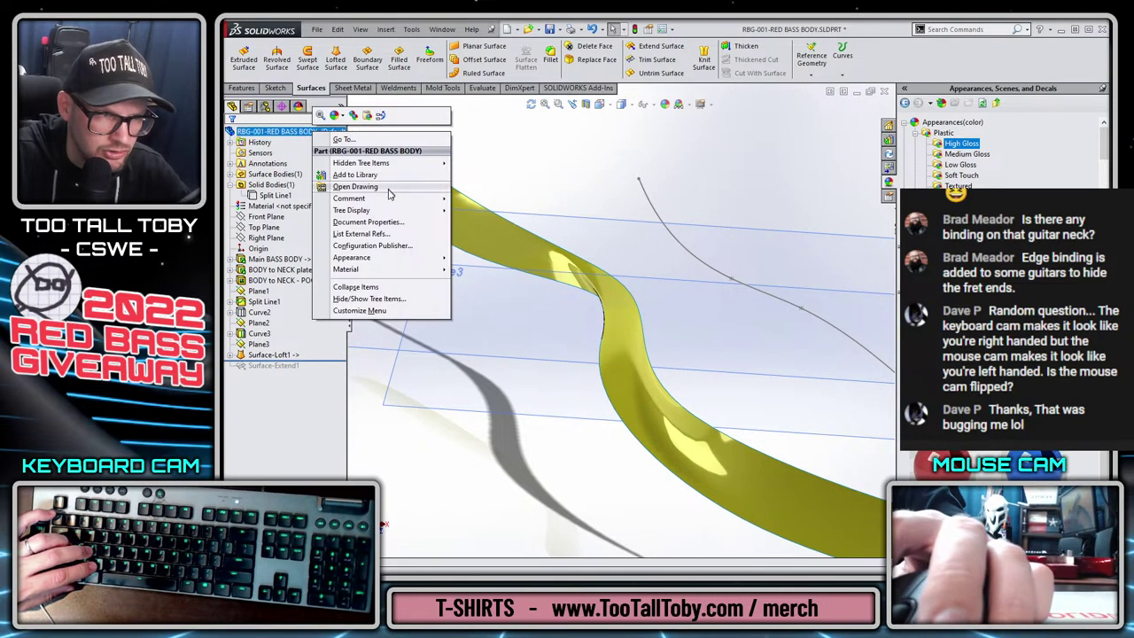
{"action": "mouse_move", "coordinate": [399, 210]}
{"action": "left_click", "coordinate": [504, 211]}
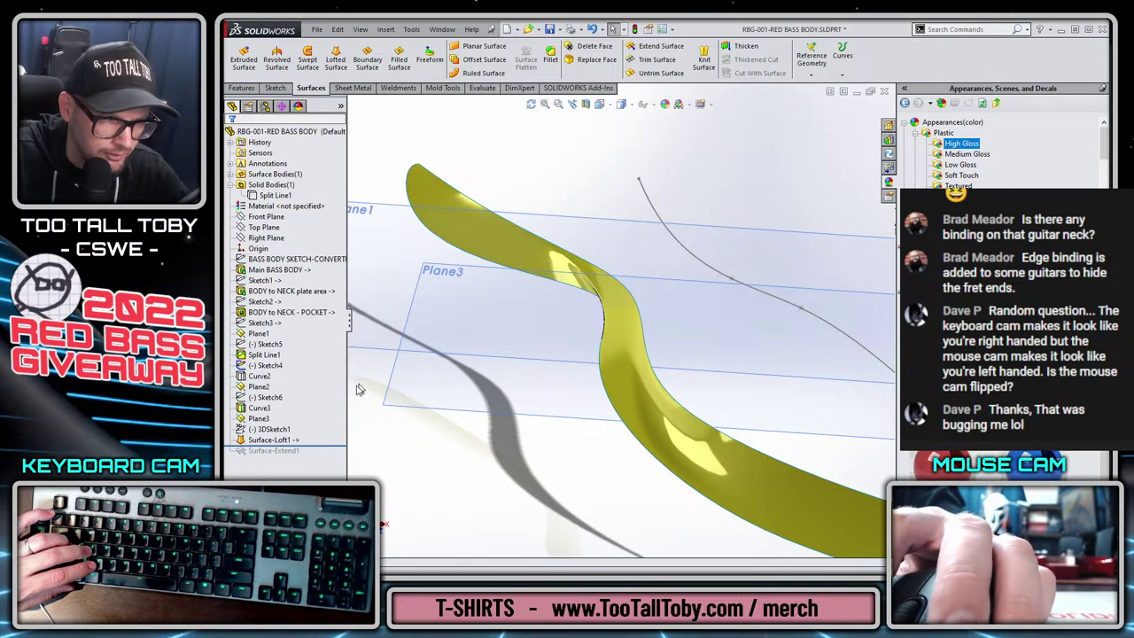
Roll back before Surface-Loft1, make 3DSketch1 visible, and identify Sketch6 and Curve2.
{"action": "left_click_drag", "start_coordinate": [327, 446], "coordinate": [322, 435]}
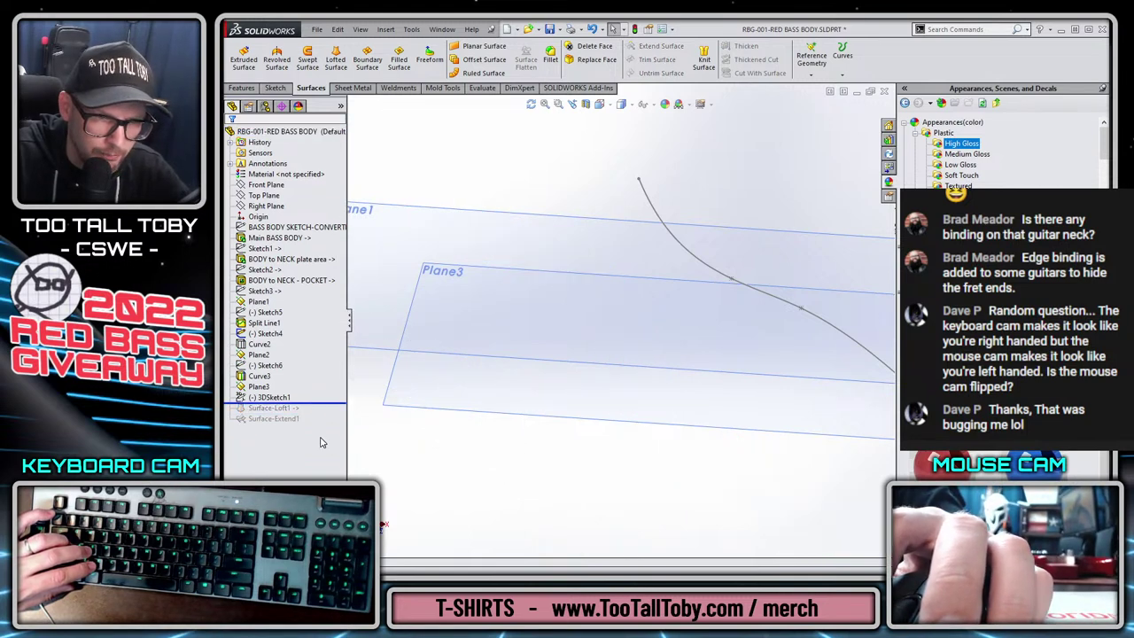
{"action": "left_click", "coordinate": [268, 397]}
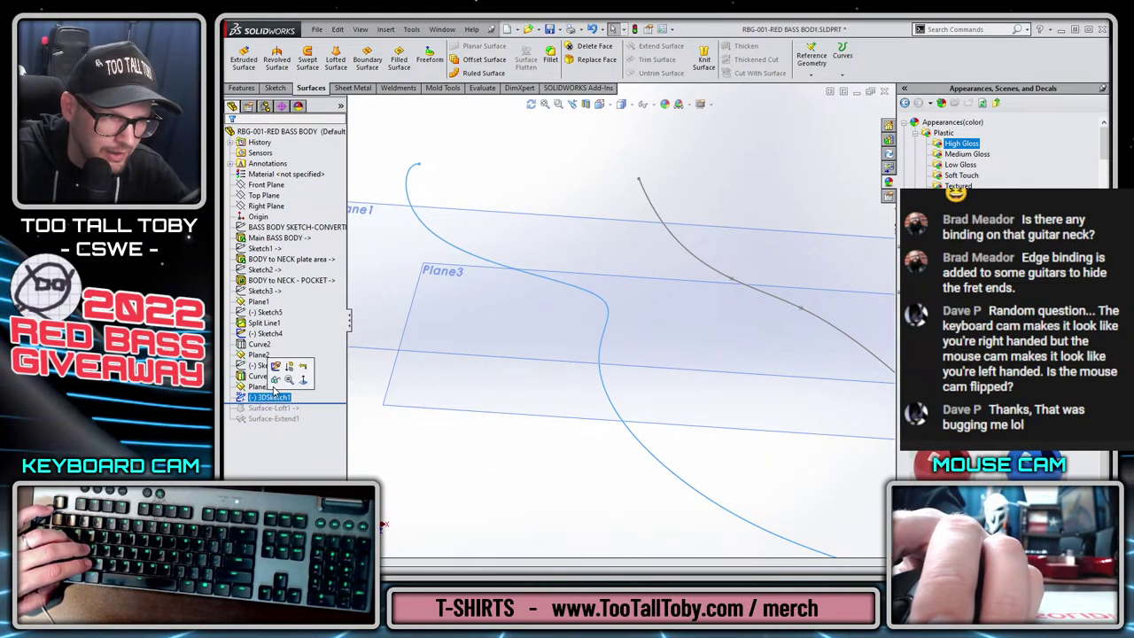
{"action": "left_click", "coordinate": [270, 383]}
{"action": "left_click", "coordinate": [266, 366]}
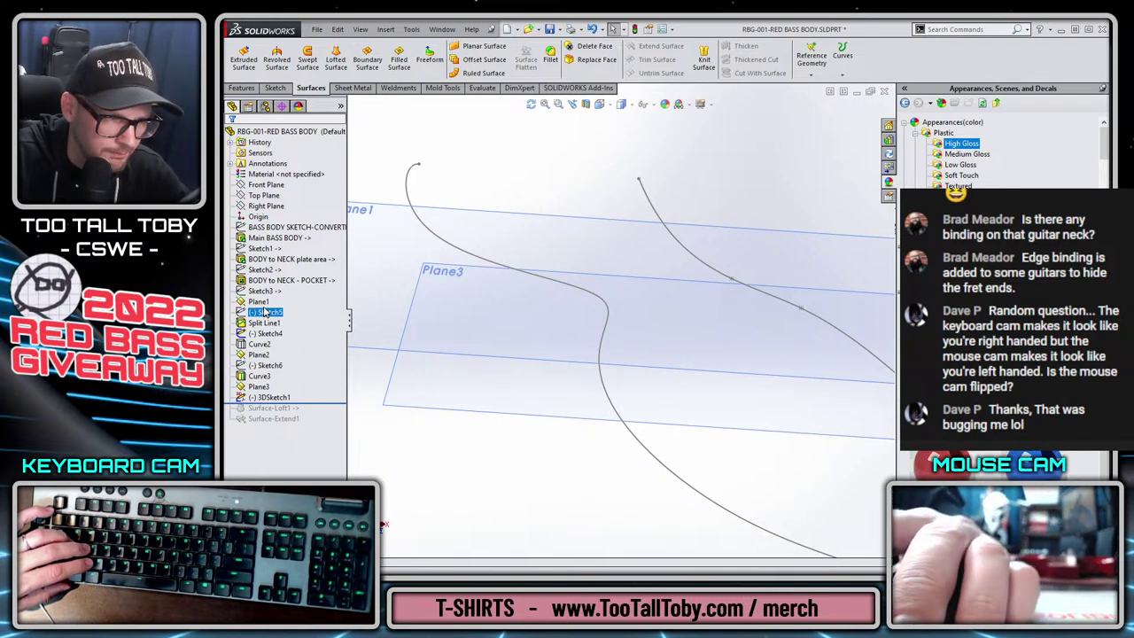
{"action": "left_click", "coordinate": [262, 345]}
{"action": "left_click", "coordinate": [431, 461]}
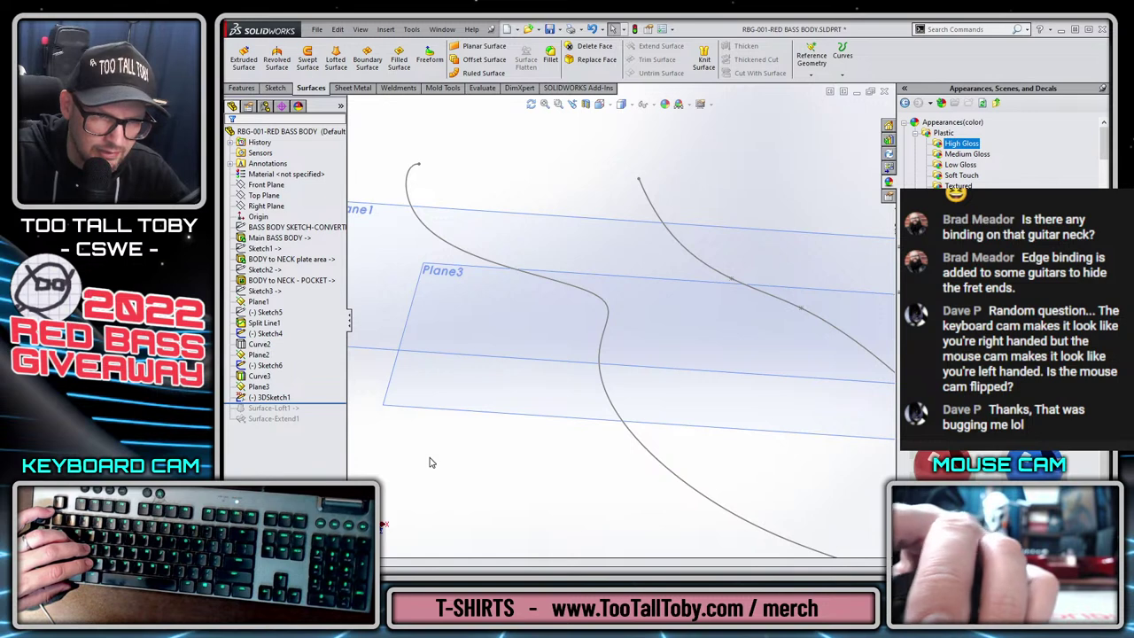
Review Sketch6, Sketch5, Sketch4 and Sketch3 geometry, then pick Plane3.
{"action": "left_click", "coordinate": [287, 368]}
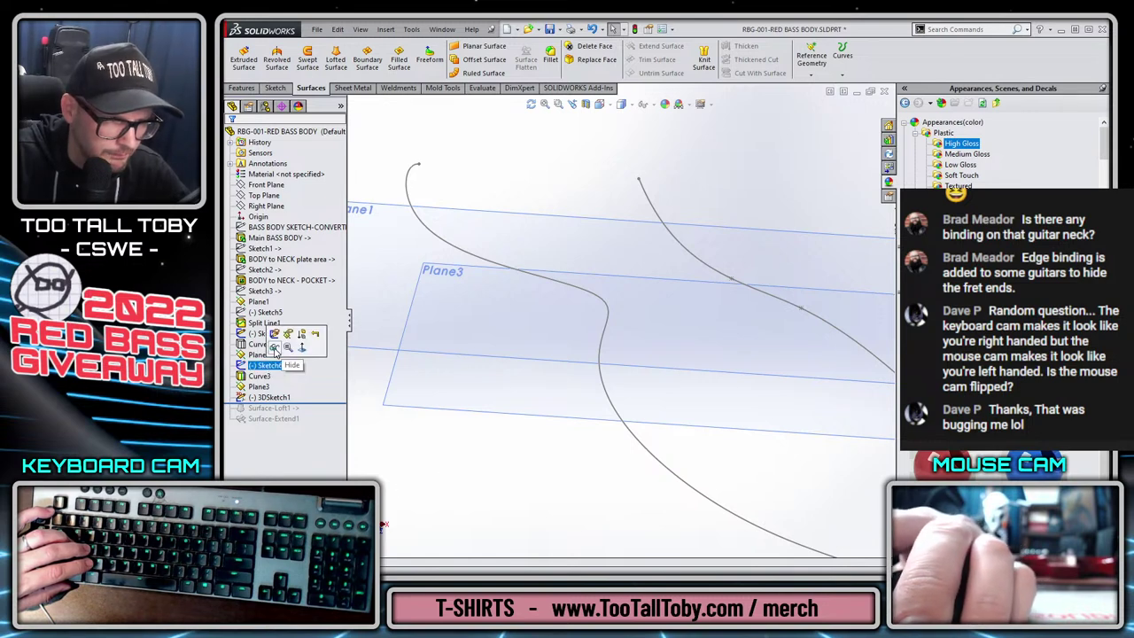
{"action": "left_click", "coordinate": [265, 312]}
{"action": "left_click", "coordinate": [277, 334], "text": "ctrl"}
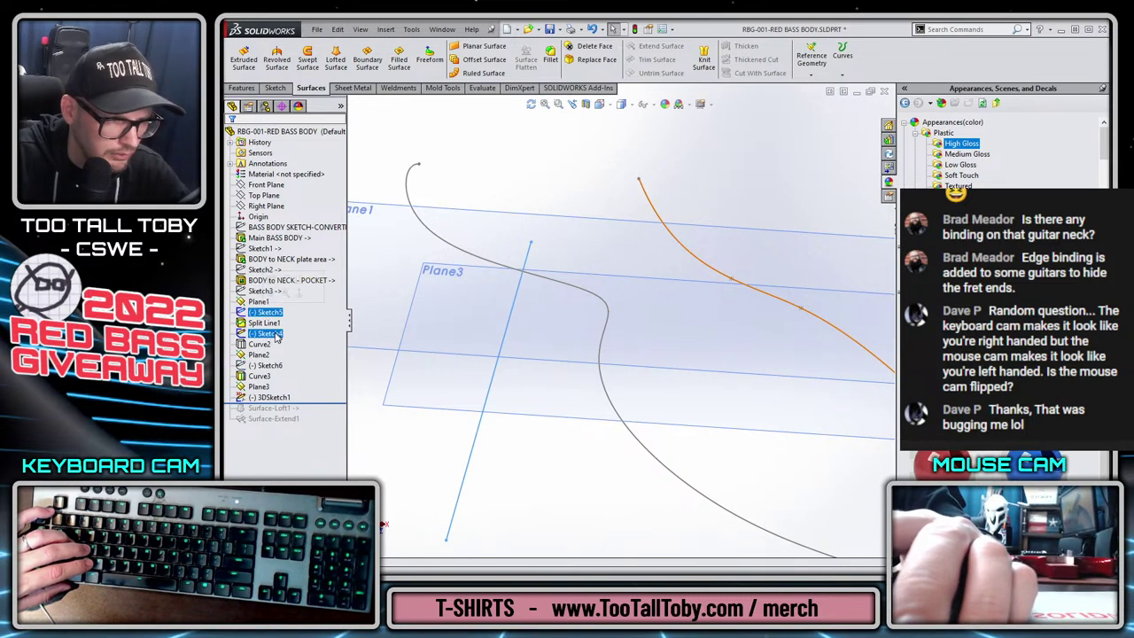
{"action": "left_click", "coordinate": [265, 291]}
{"action": "left_click", "coordinate": [264, 280], "text": "ctrl"}
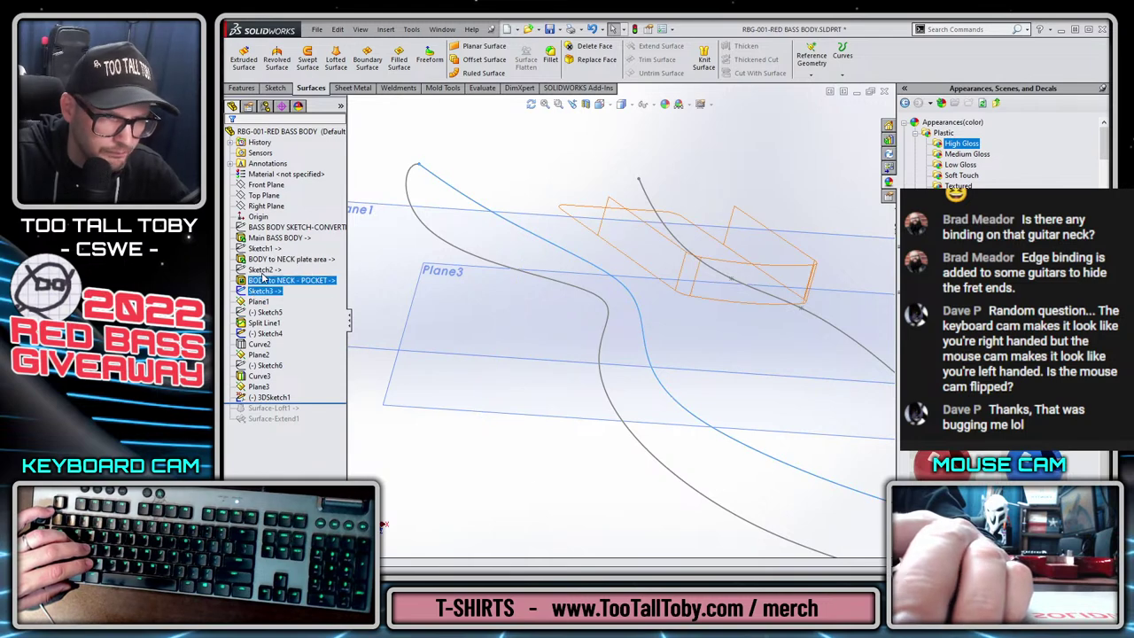
{"action": "key", "text": "Escape"}
{"action": "left_click", "coordinate": [469, 277]}
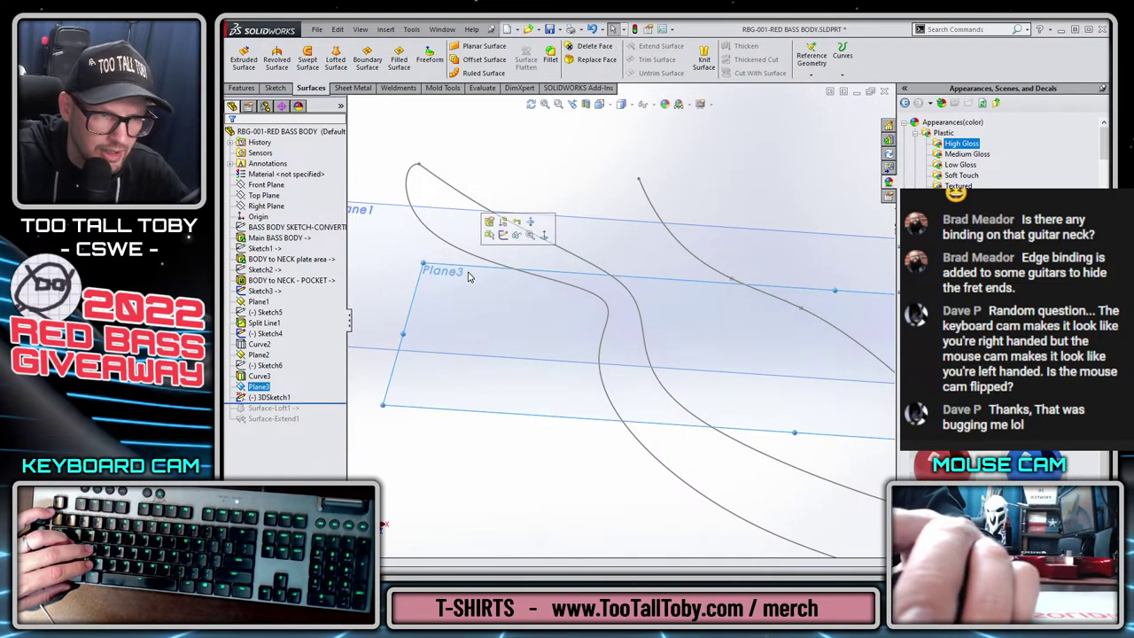
Start a sketch on Plane3 and draw a short spline between the two S-curves.
{"action": "left_click", "coordinate": [503, 236]}
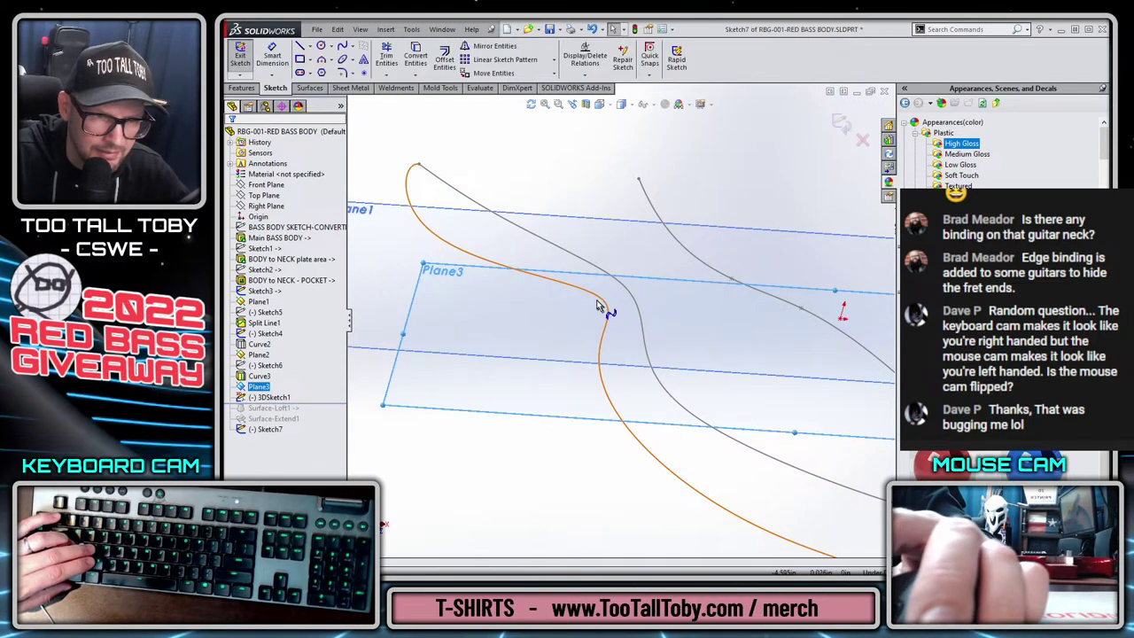
{"action": "key", "text": "s"}
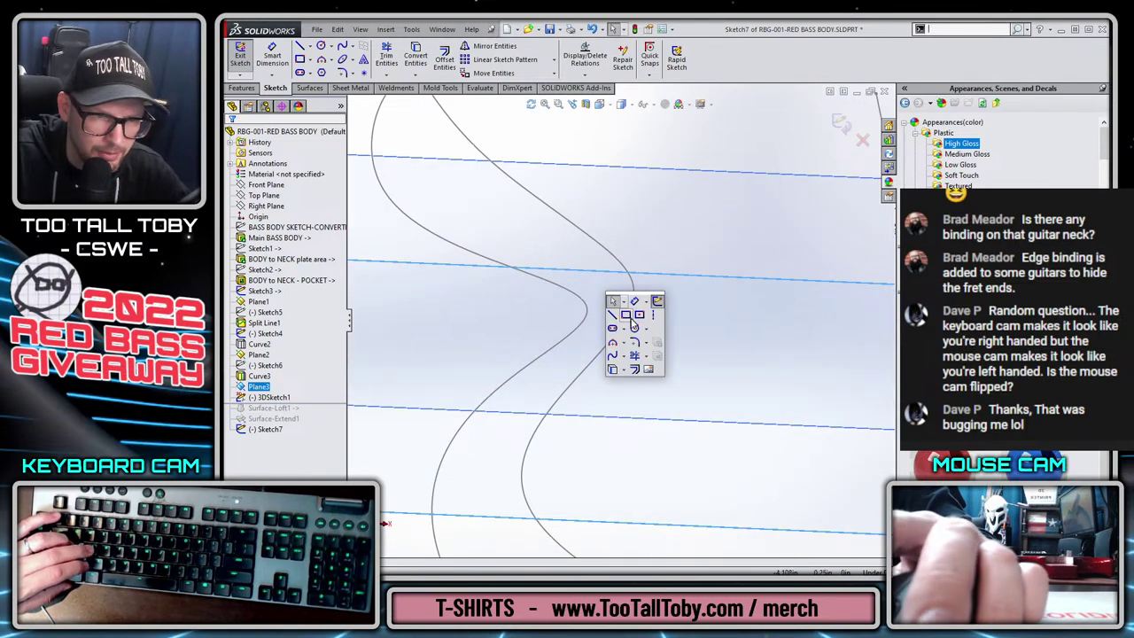
{"action": "left_click", "coordinate": [613, 355]}
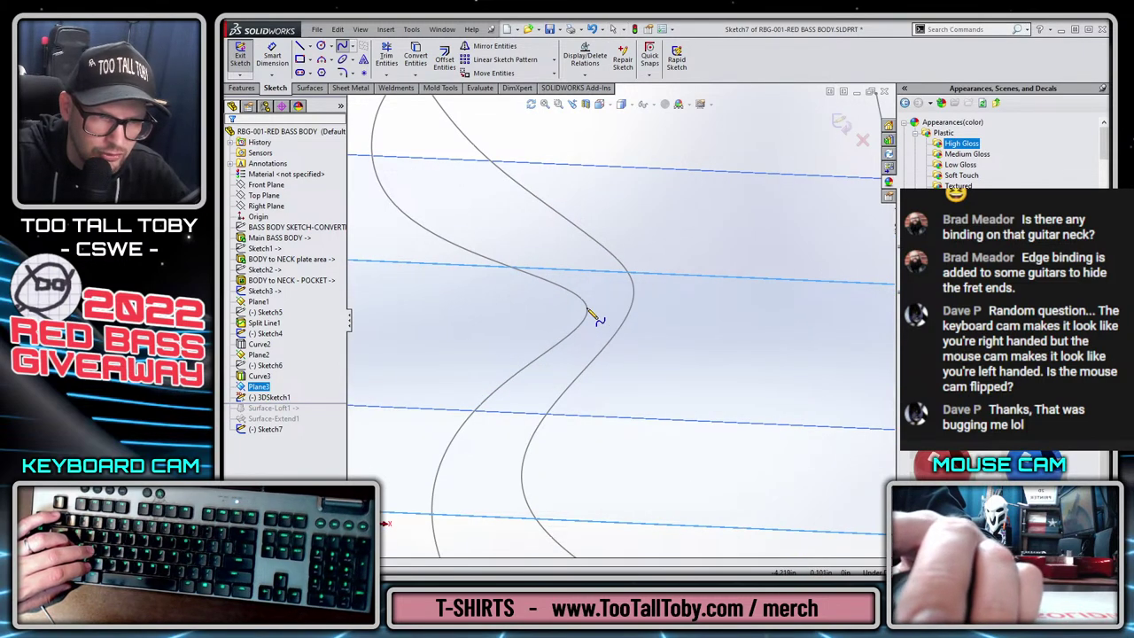
{"action": "left_click", "coordinate": [588, 304]}
{"action": "left_click", "coordinate": [633, 267]}
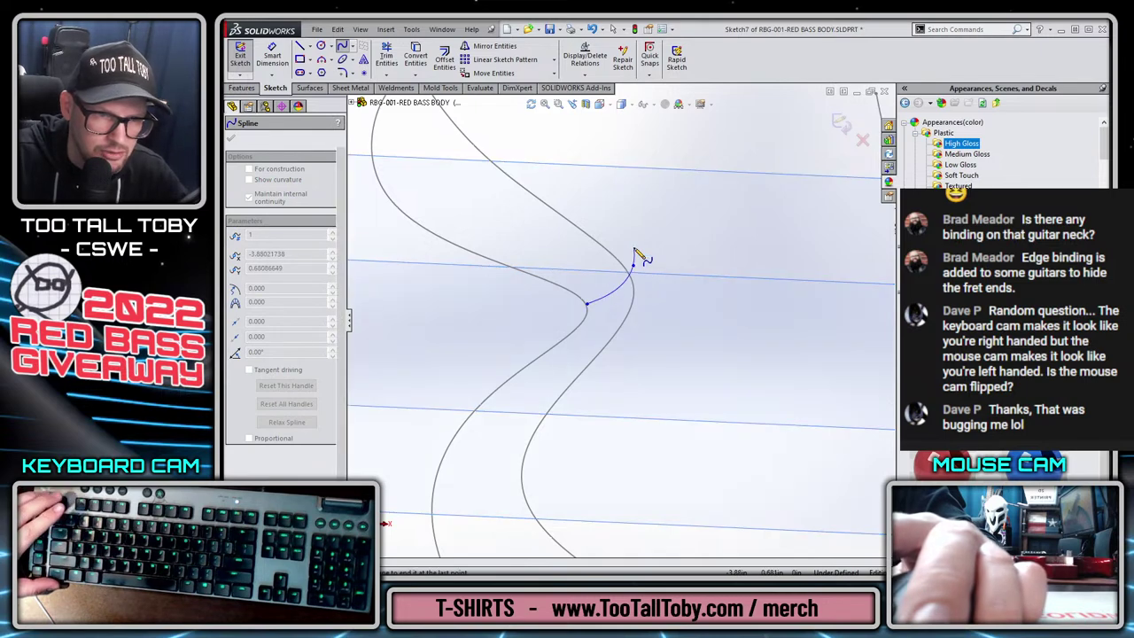
{"action": "key", "text": "Escape"}
Add Pierce relations tying each spline endpoint to its S-curve, then exit the sketch.
{"action": "left_click", "coordinate": [588, 304]}
{"action": "left_click", "coordinate": [585, 317], "text": "ctrl"}
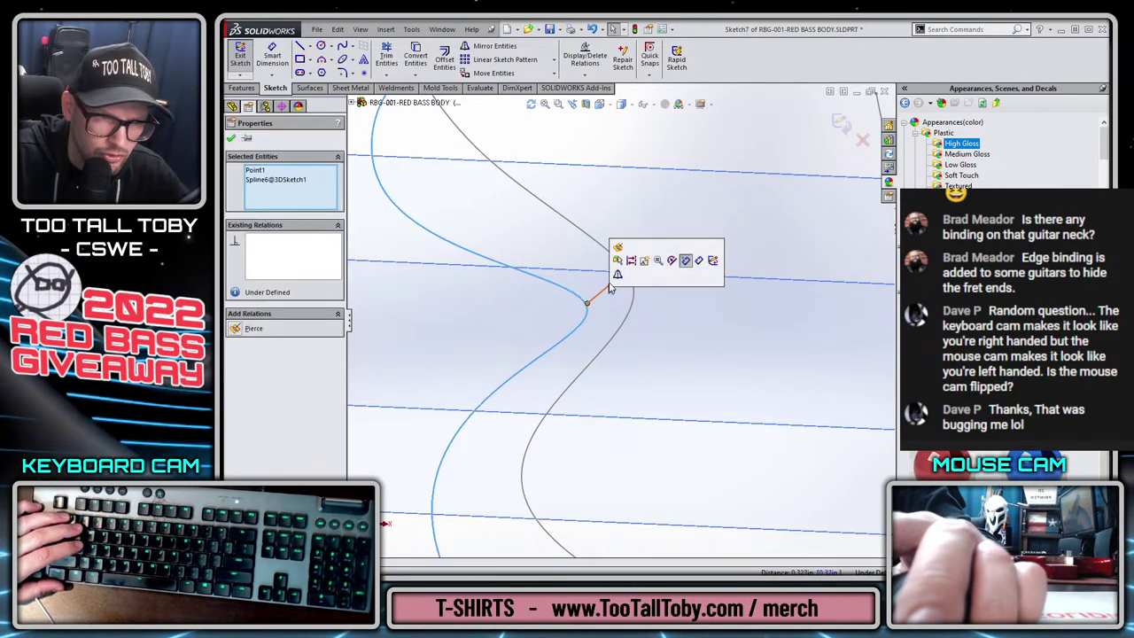
{"action": "left_click", "coordinate": [618, 257]}
{"action": "left_click", "coordinate": [634, 269]}
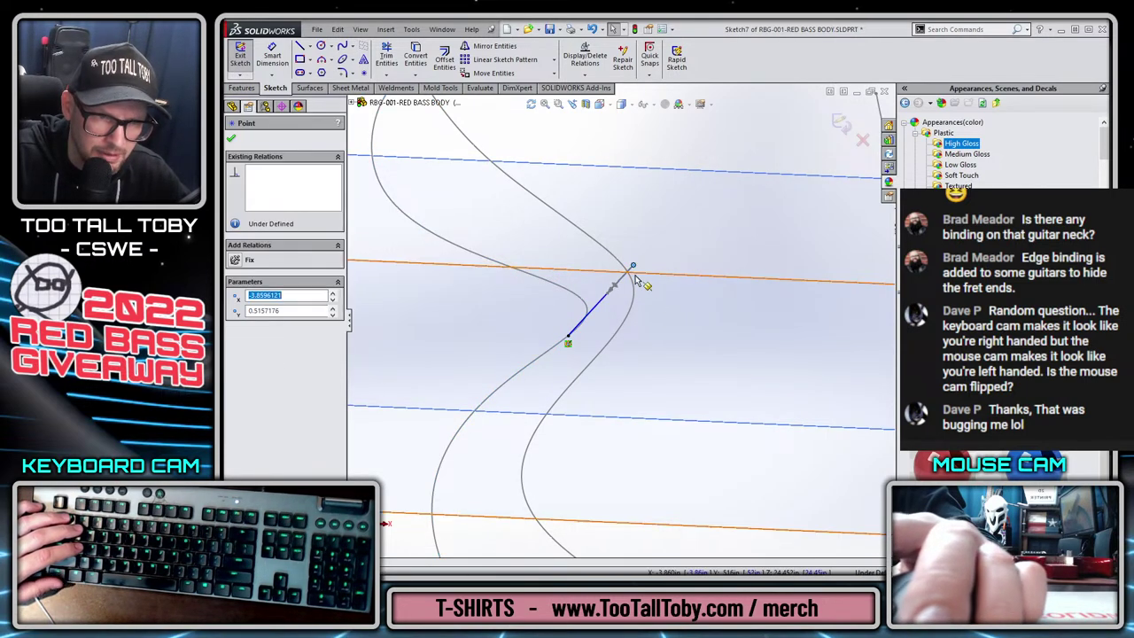
{"action": "left_click", "coordinate": [636, 296], "text": "ctrl"}
{"action": "left_click", "coordinate": [718, 230]}
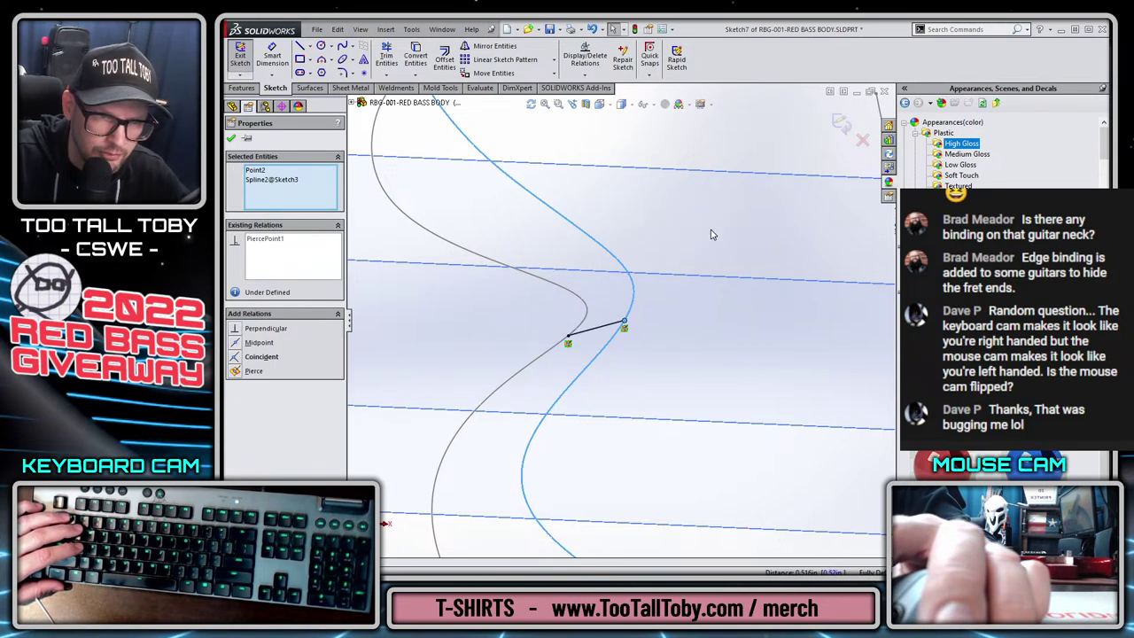
{"action": "mouse_move", "coordinate": [688, 336]}
{"action": "middle_mouse_down"}
{"action": "mouse_move", "coordinate": [647, 365]}
{"action": "mouse_move", "coordinate": [499, 400]}
{"action": "mouse_move", "coordinate": [473, 367]}
{"action": "middle_mouse_up"}
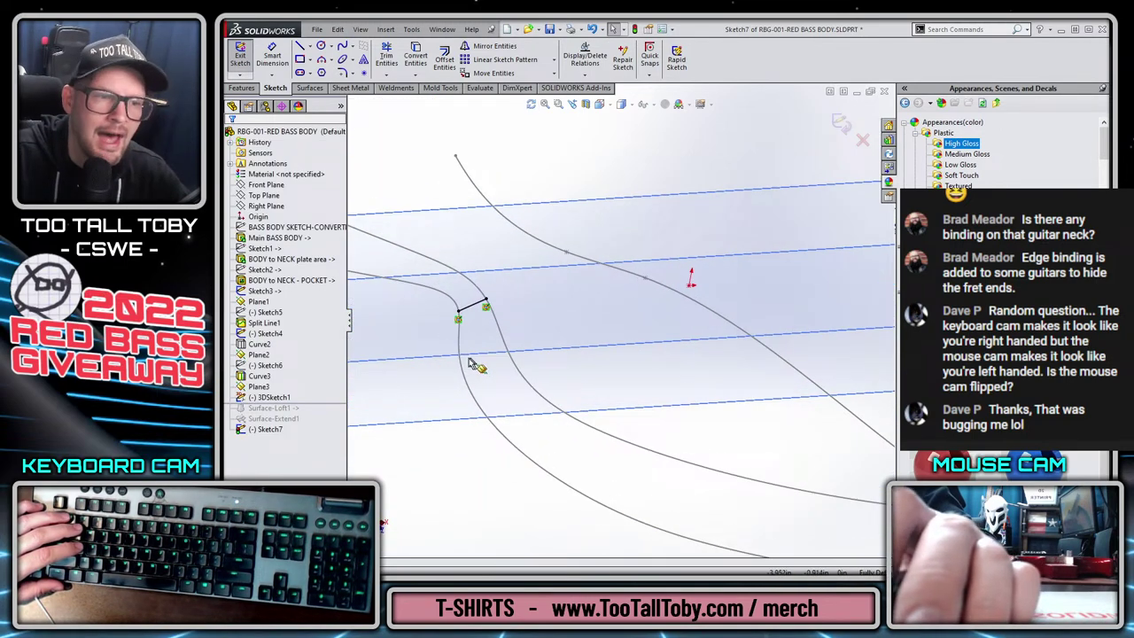
{"action": "left_click", "coordinate": [835, 123]}
Edit Surface-Loft1 to use Sketch7 as its guide curve.
{"action": "left_click", "coordinate": [328, 416]}
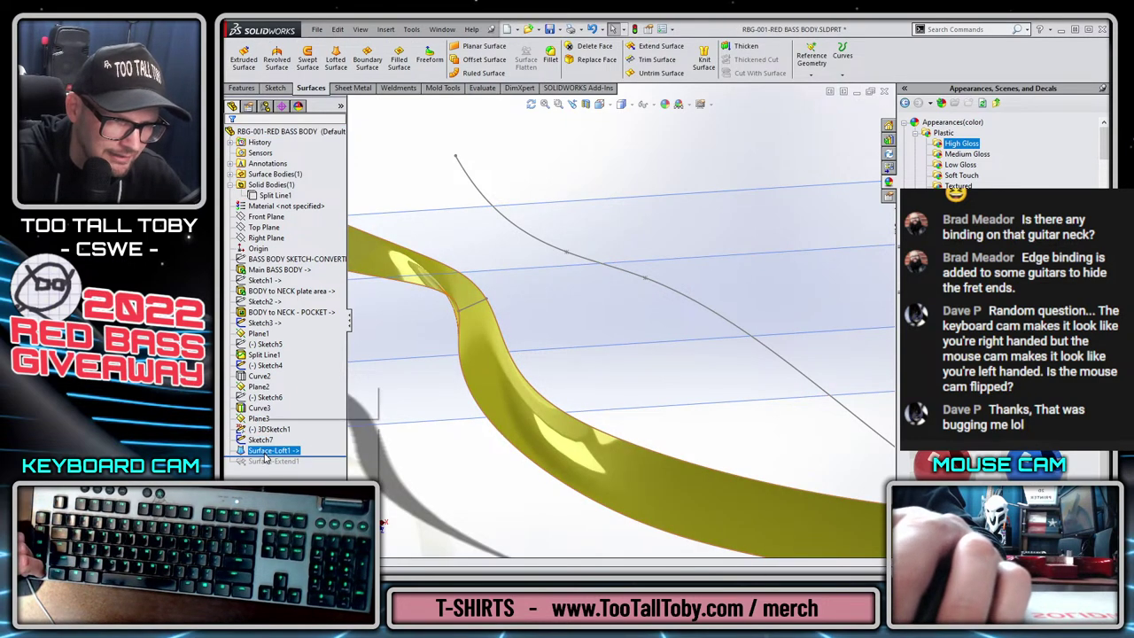
{"action": "right_click", "coordinate": [266, 452]}
{"action": "left_click", "coordinate": [272, 393]}
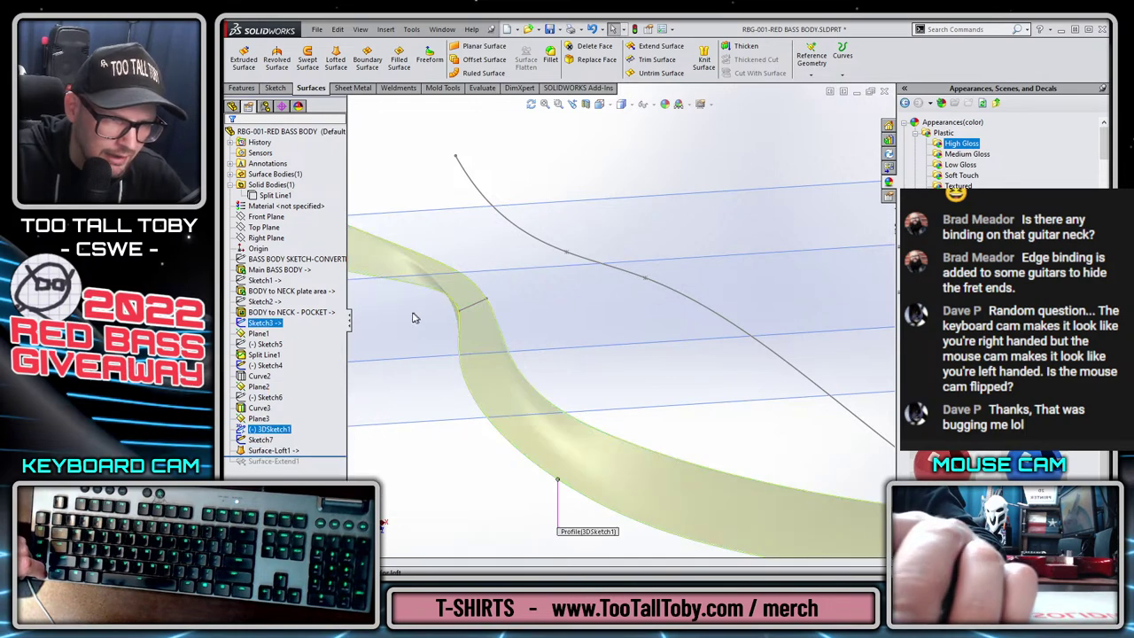
{"action": "left_click", "coordinate": [468, 304]}
{"action": "scroll", "coordinate": [496, 320], "scroll_direction": "down", "scroll_amount": 5}
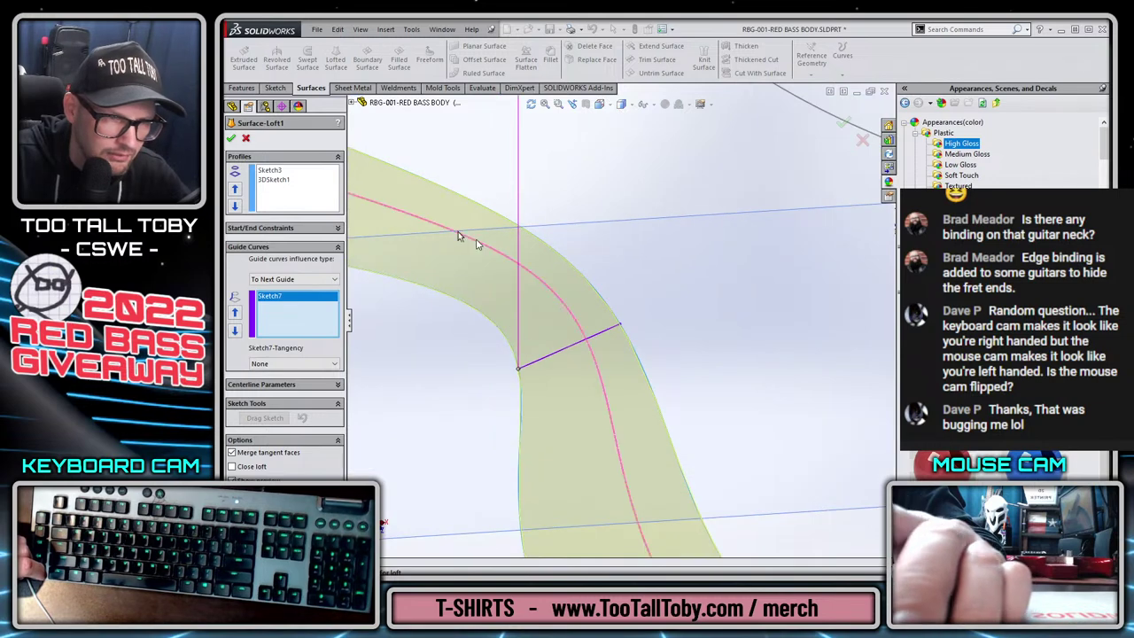
{"action": "mouse_move", "coordinate": [521, 353]}
{"action": "middle_mouse_down"}
{"action": "mouse_move", "coordinate": [521, 316]}
{"action": "mouse_move", "coordinate": [529, 322]}
{"action": "mouse_move", "coordinate": [518, 327]}
{"action": "mouse_move", "coordinate": [504, 286]}
{"action": "middle_mouse_up"}
{"action": "key", "text": "Delete"}
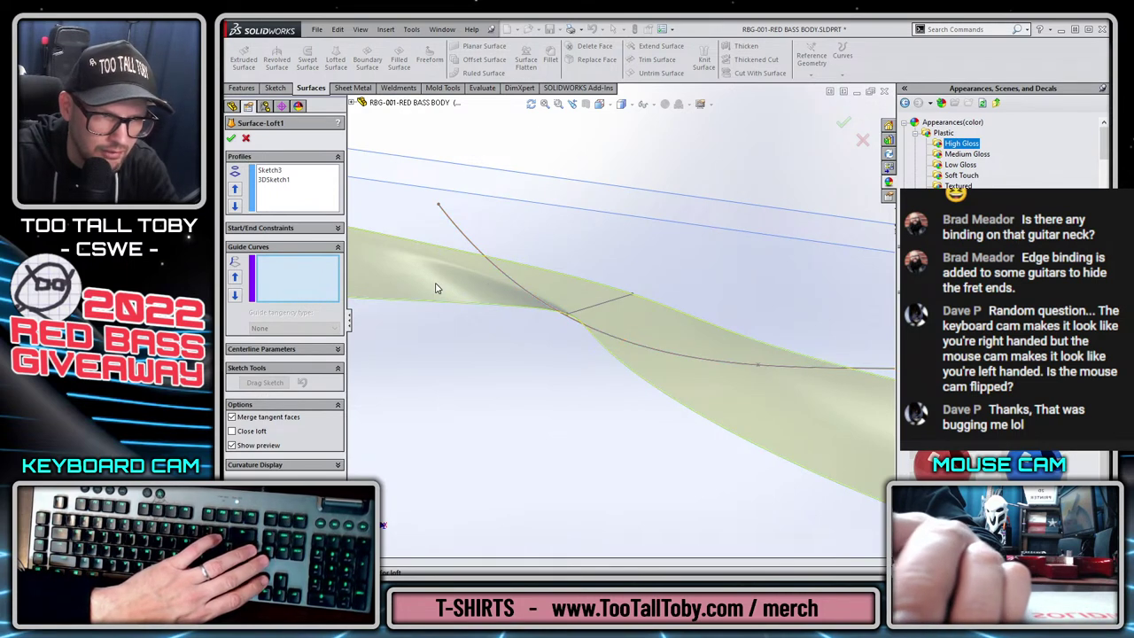
{"action": "left_click", "coordinate": [606, 307]}
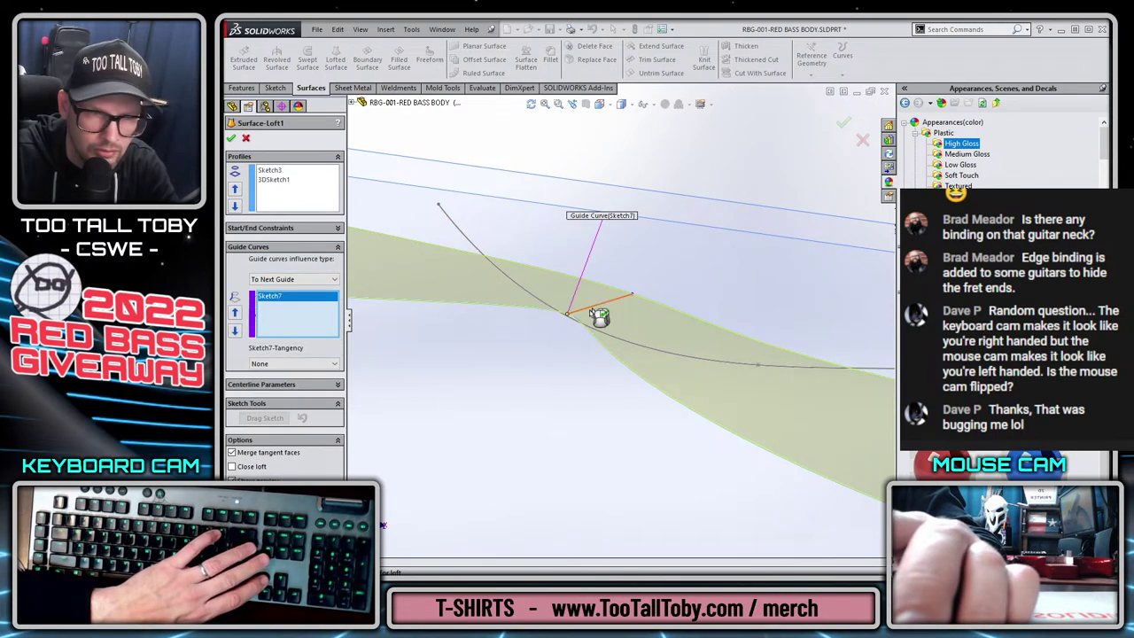
{"action": "scroll", "coordinate": [808, 187], "scroll_direction": "up", "scroll_amount": 3}
{"action": "left_click", "coordinate": [844, 125]}
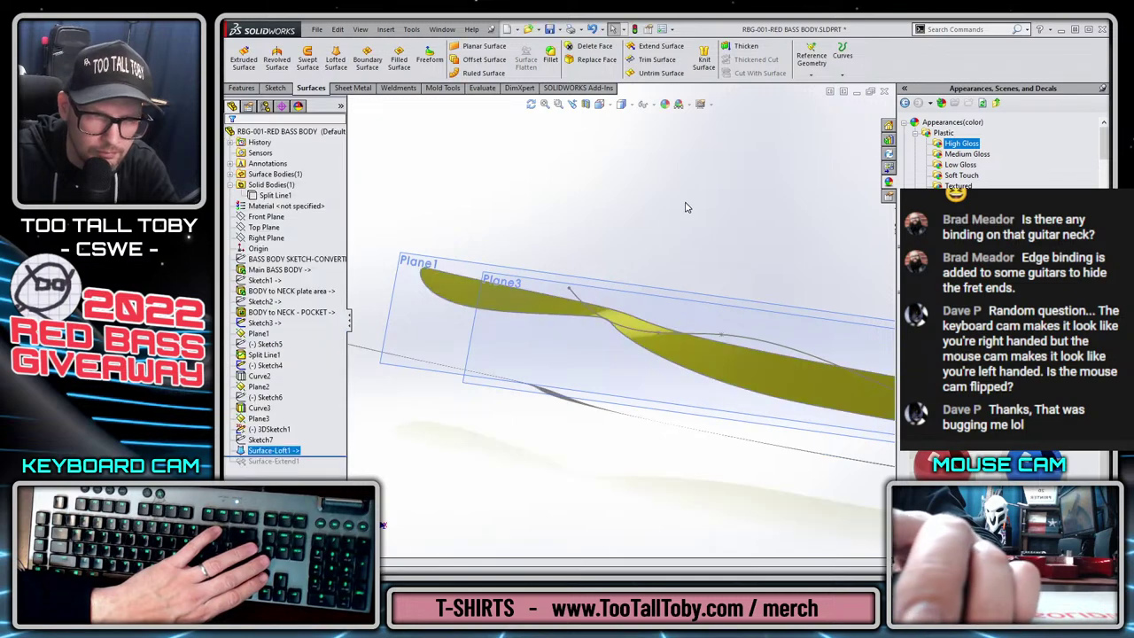
Inspect the finished loft and select the Surface-Extend1 feature.
{"action": "middle_click_drag", "start_coordinate": [684, 203], "coordinate": [496, 337]}
{"action": "left_click", "coordinate": [300, 465]}
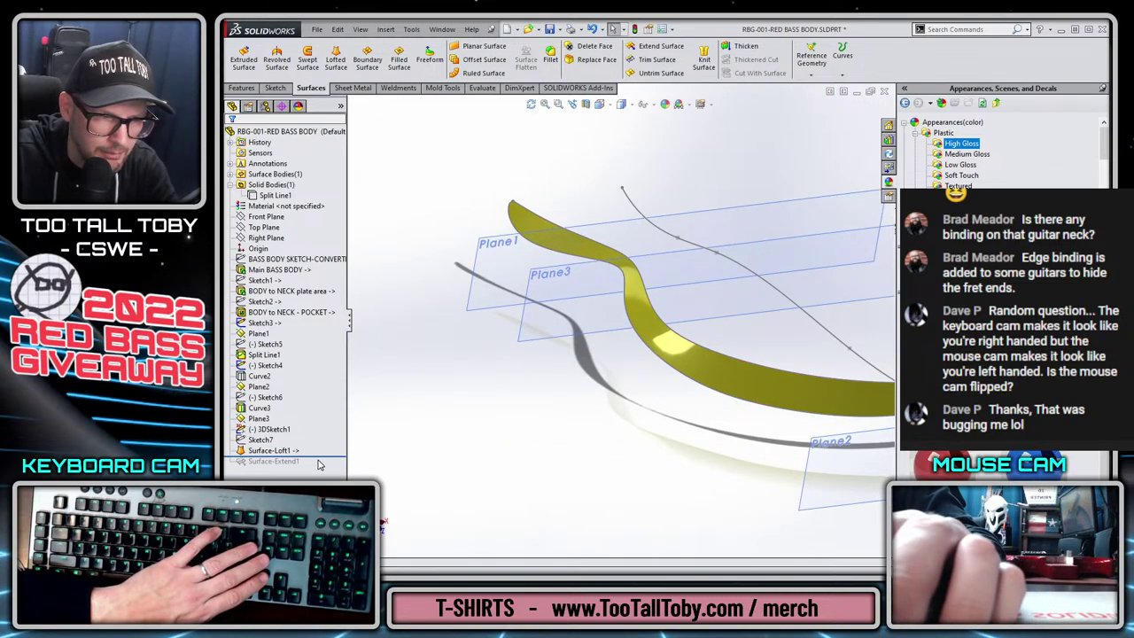
{"action": "left_click", "coordinate": [326, 457]}
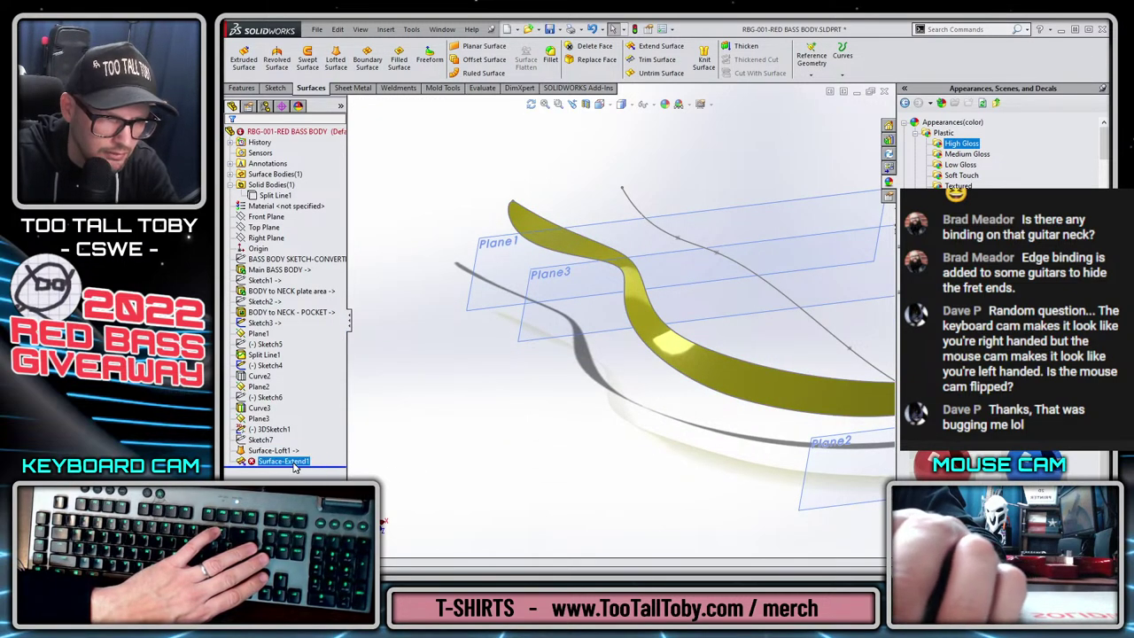
{"action": "left_click", "coordinate": [295, 464]}
Edit Surface-Extend1 to extend the lofted face by 0.09in.
{"action": "left_click", "coordinate": [294, 432]}
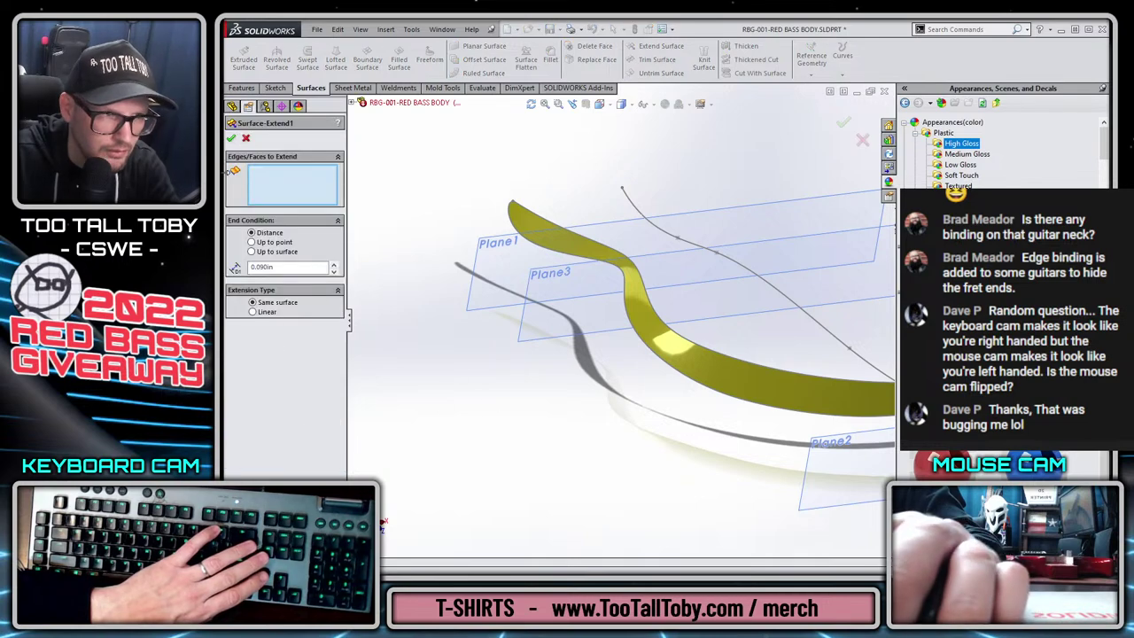
{"action": "left_click", "coordinate": [697, 365]}
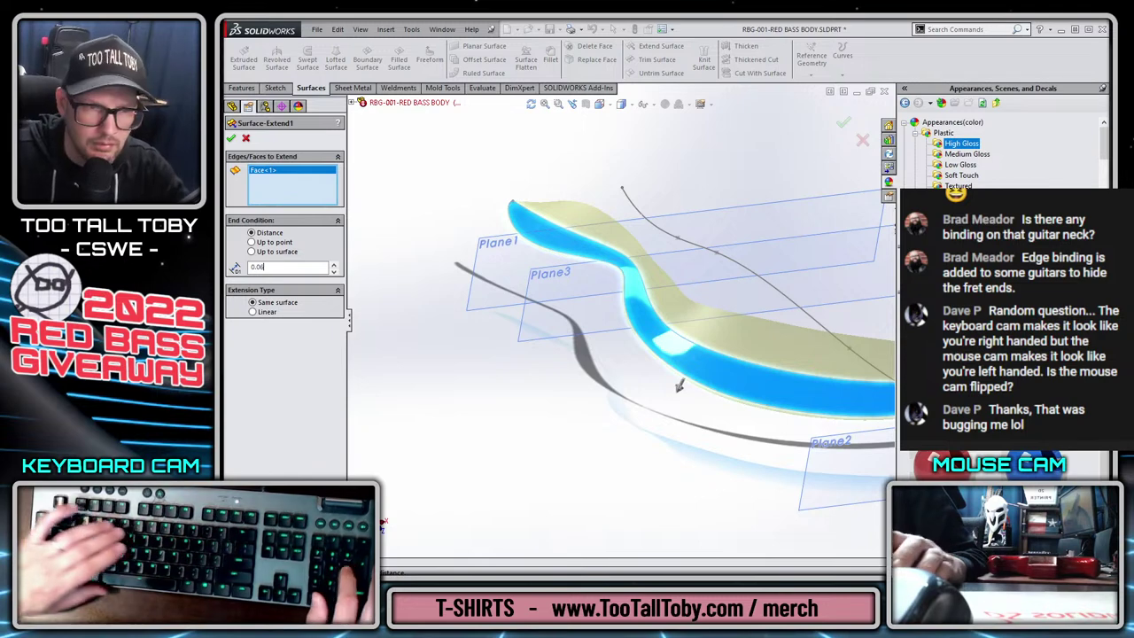
{"action": "type", "text": "0.090"}
{"action": "key", "text": "Return"}
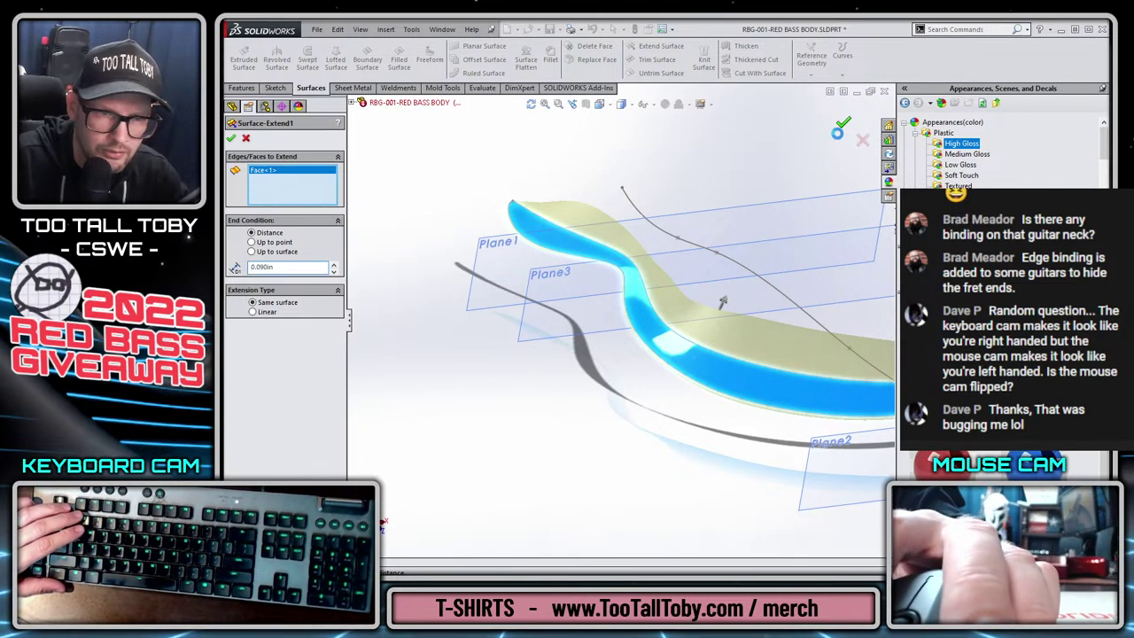
{"action": "left_click", "coordinate": [841, 123]}
{"action": "key", "text": "ctrl+7"}
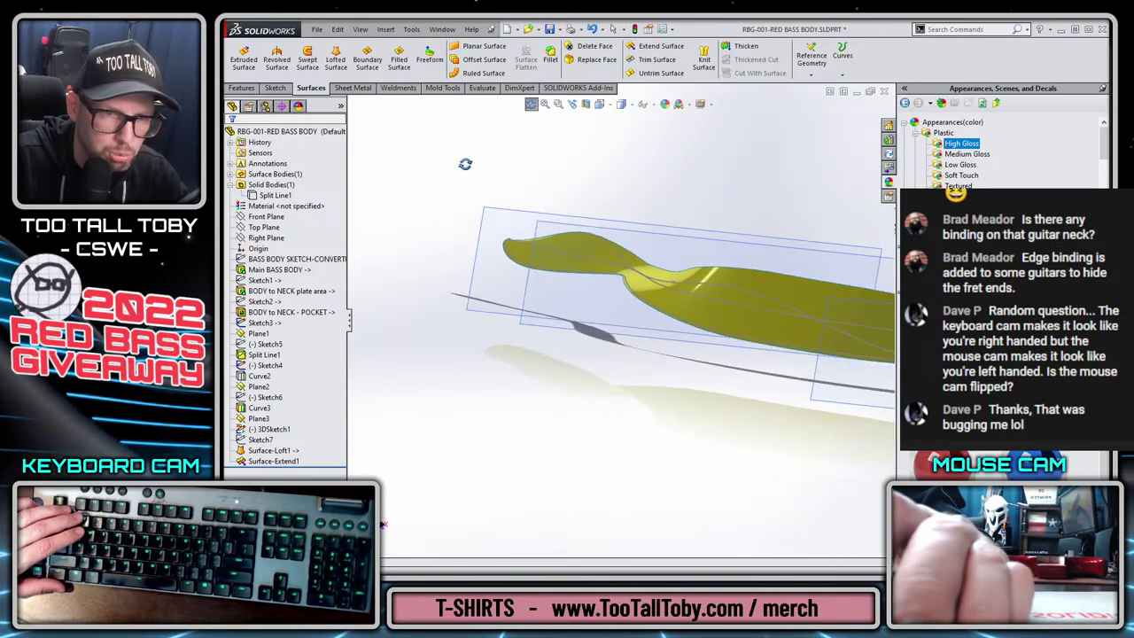
Cut the guitar body with the extended surface using Cut With Surface.
{"action": "left_click", "coordinate": [276, 195]}
{"action": "left_click", "coordinate": [470, 355]}
{"action": "middle_click_drag", "start_coordinate": [471, 356], "coordinate": [549, 394]}
{"action": "left_click", "coordinate": [634, 261]}
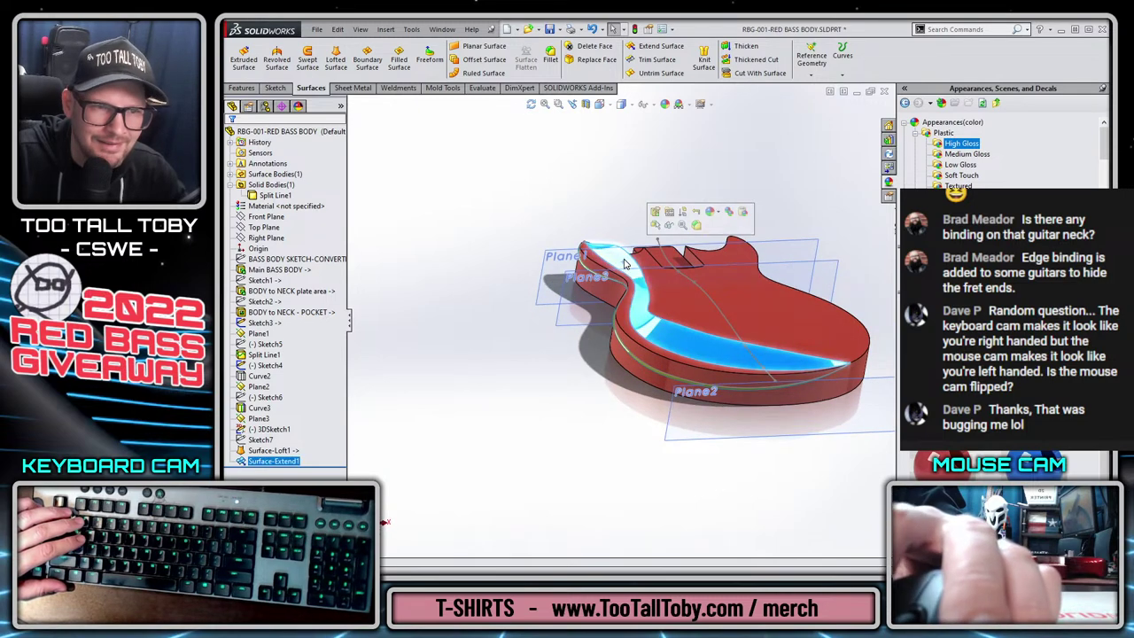
{"action": "left_click", "coordinate": [745, 72]}
{"action": "middle_click_drag", "start_coordinate": [486, 284], "coordinate": [620, 230]}
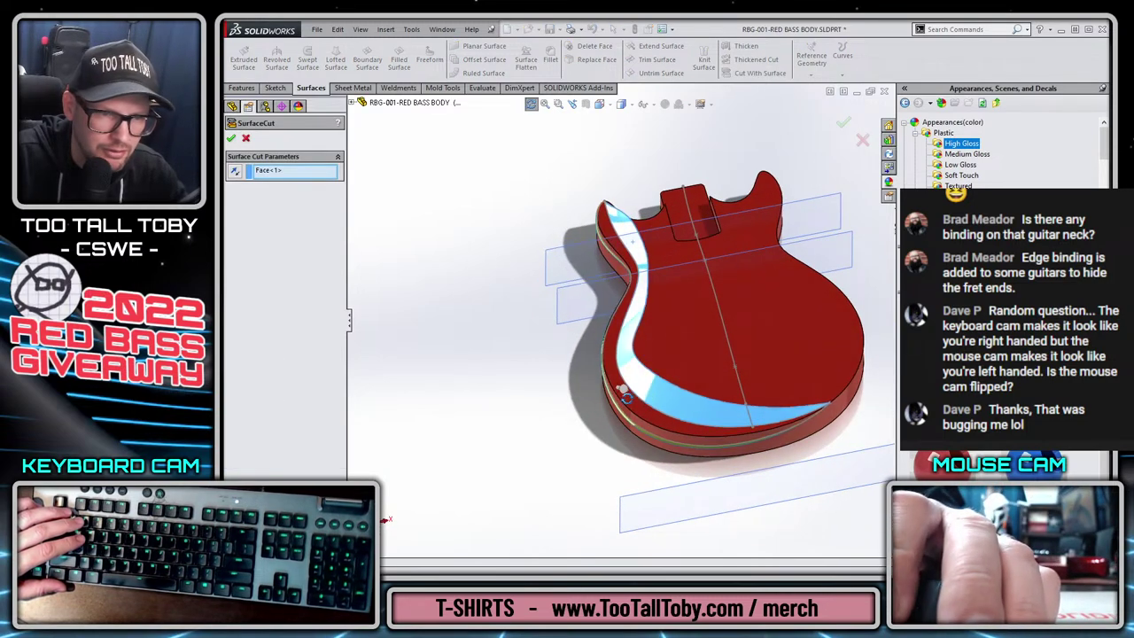
{"action": "left_click", "coordinate": [843, 122]}
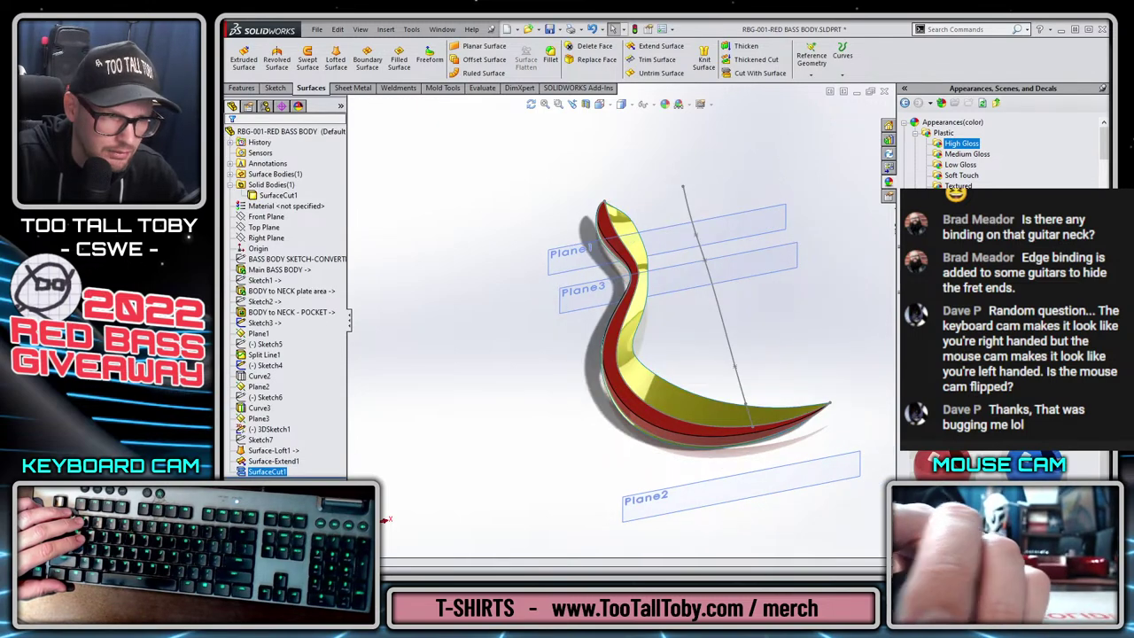
Re-edit SurfaceCut1 to correct the cut side, then delete the leftover surface body.
{"action": "right_click", "coordinate": [268, 472]}
{"action": "left_click", "coordinate": [280, 413]}
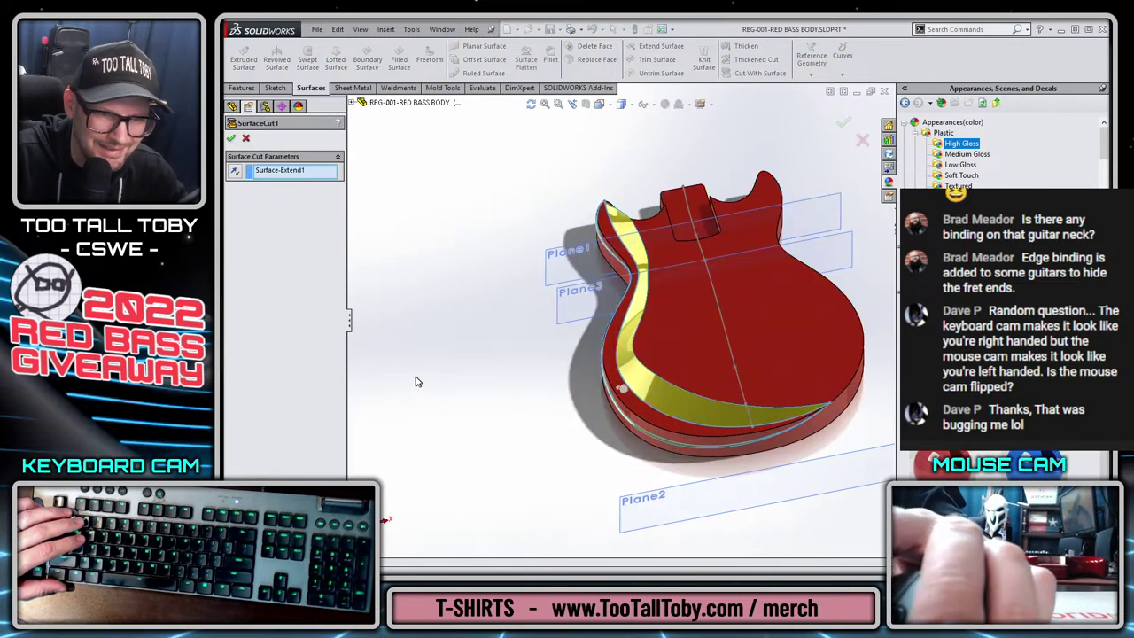
{"action": "key", "text": "Return"}
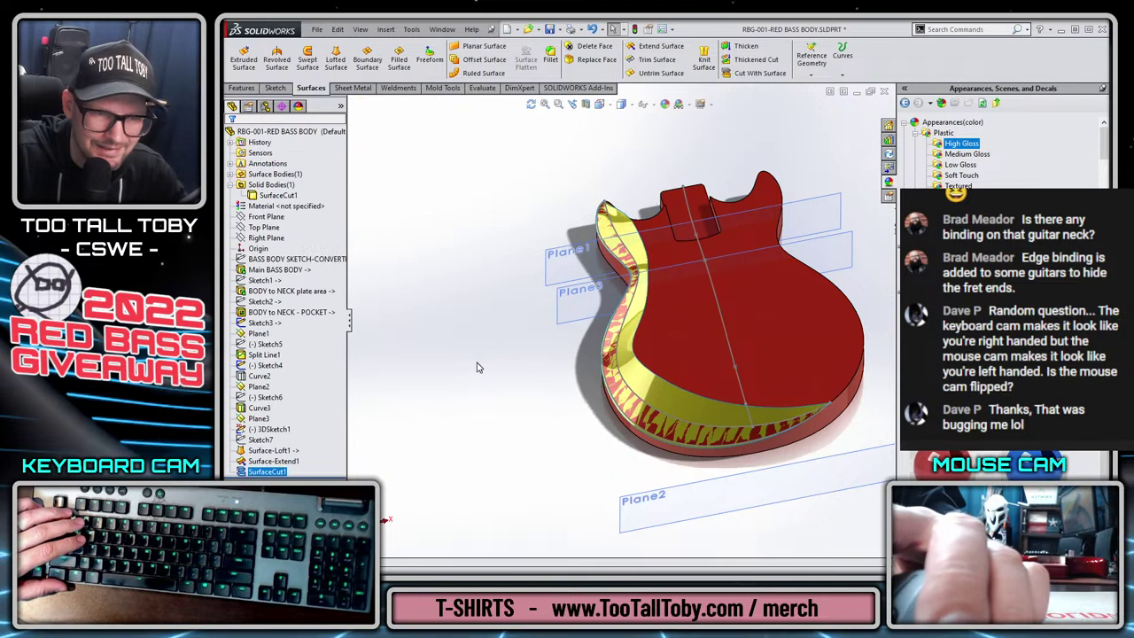
{"action": "left_click", "coordinate": [275, 173]}
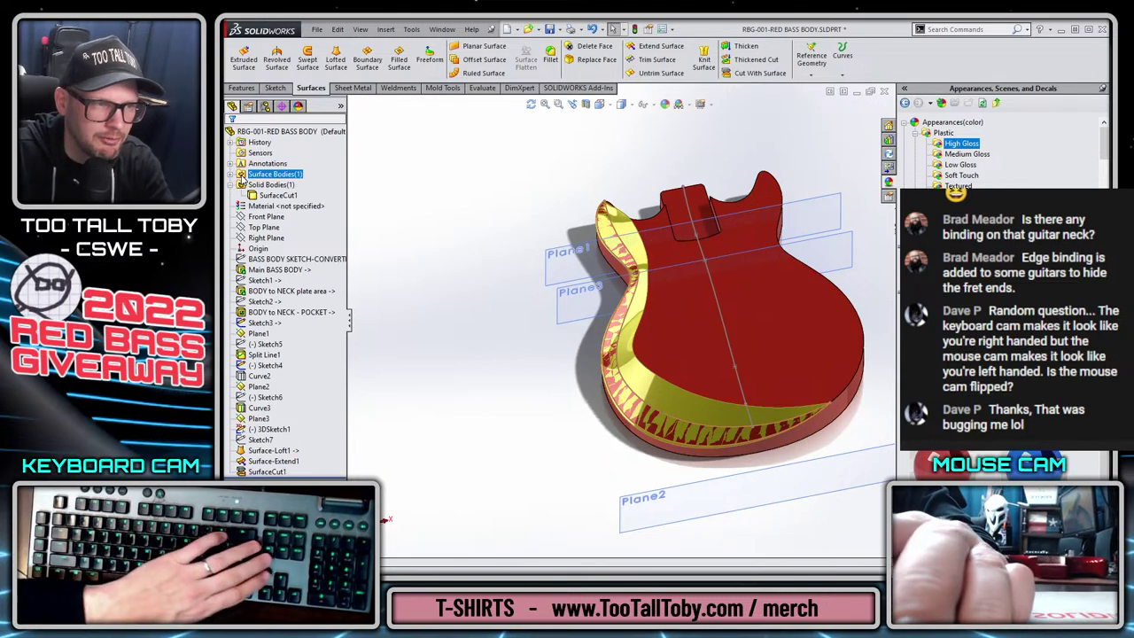
{"action": "key", "text": "Delete"}
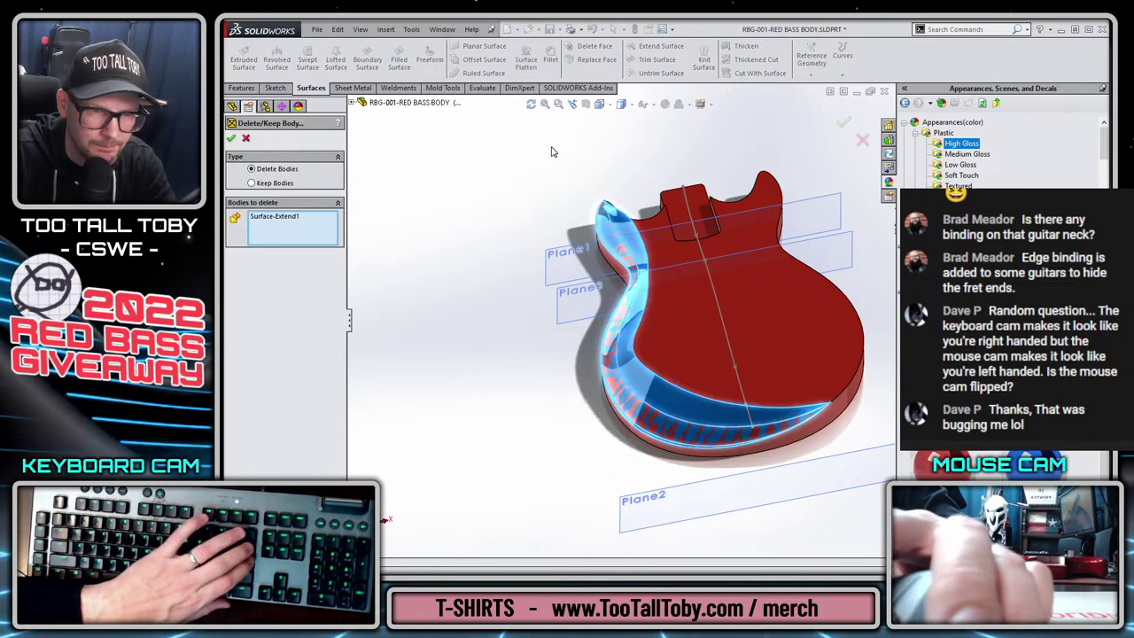
{"action": "key", "text": "Return"}
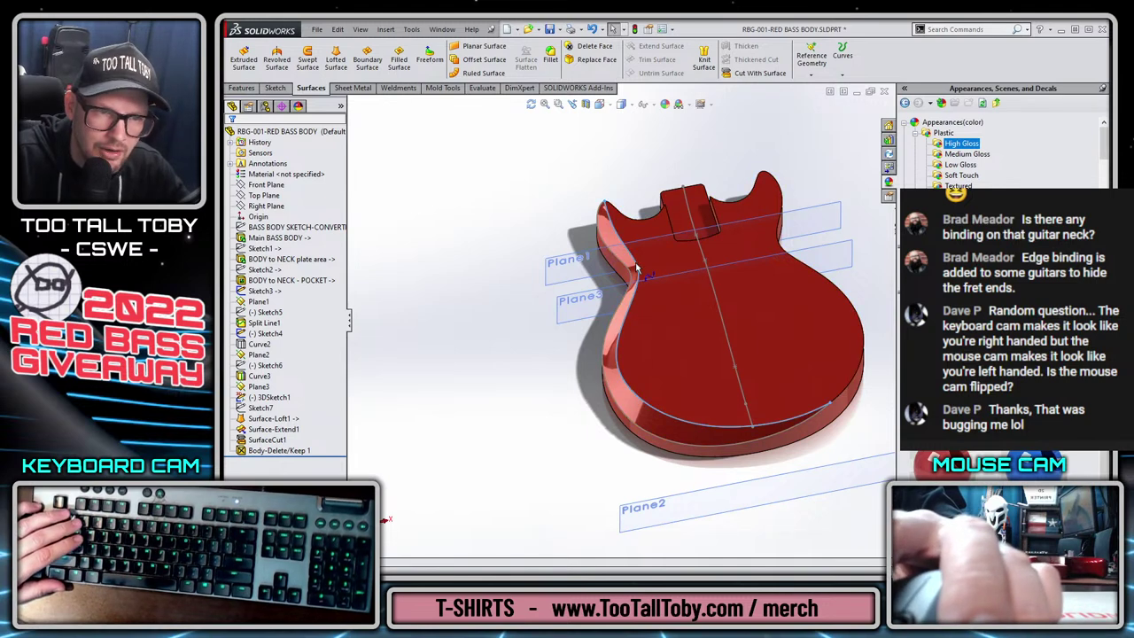
Hide Plane1, Plane3, Plane2 and the centre line sketch to unclutter the body.
{"action": "left_click", "coordinate": [675, 228]}
{"action": "left_click", "coordinate": [660, 240]}
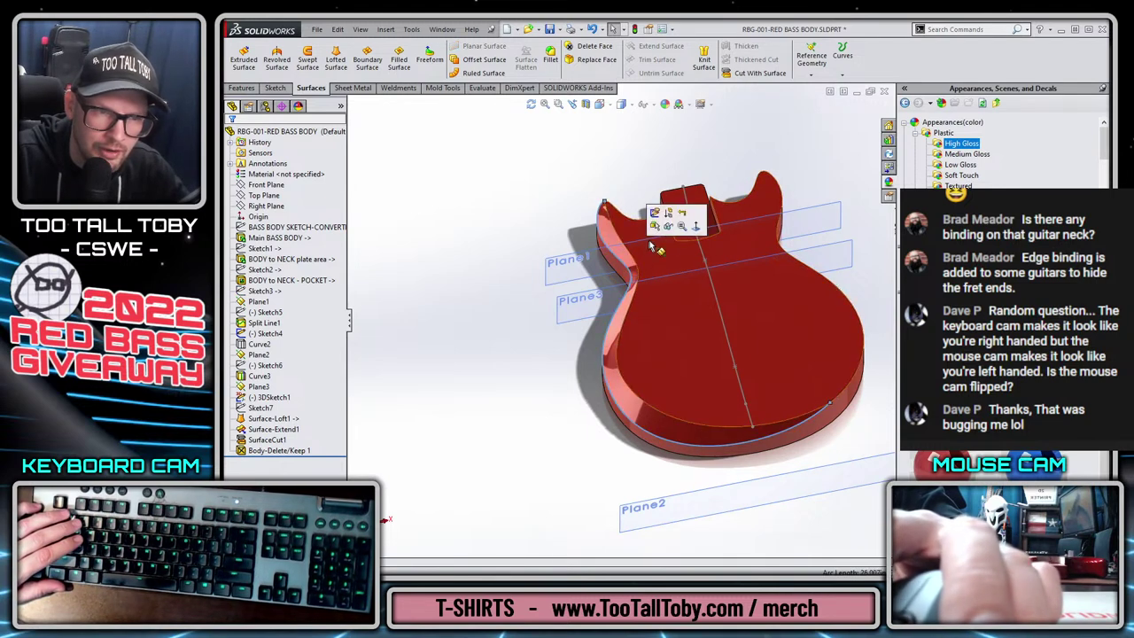
{"action": "left_click", "coordinate": [667, 228]}
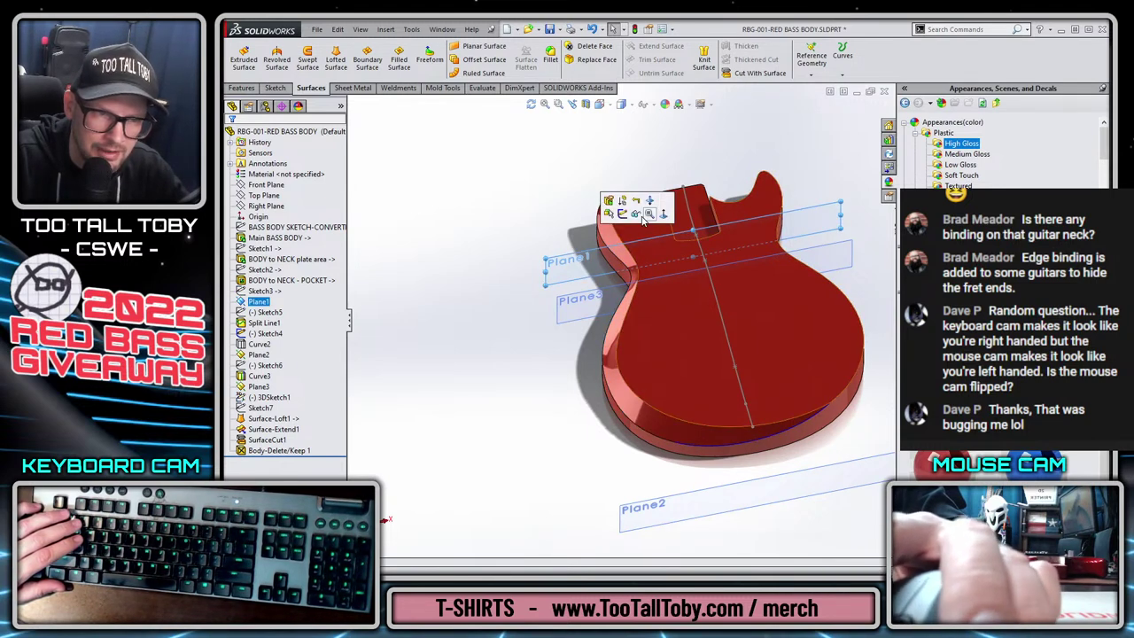
{"action": "left_click", "coordinate": [606, 295]}
{"action": "left_click", "coordinate": [646, 256]}
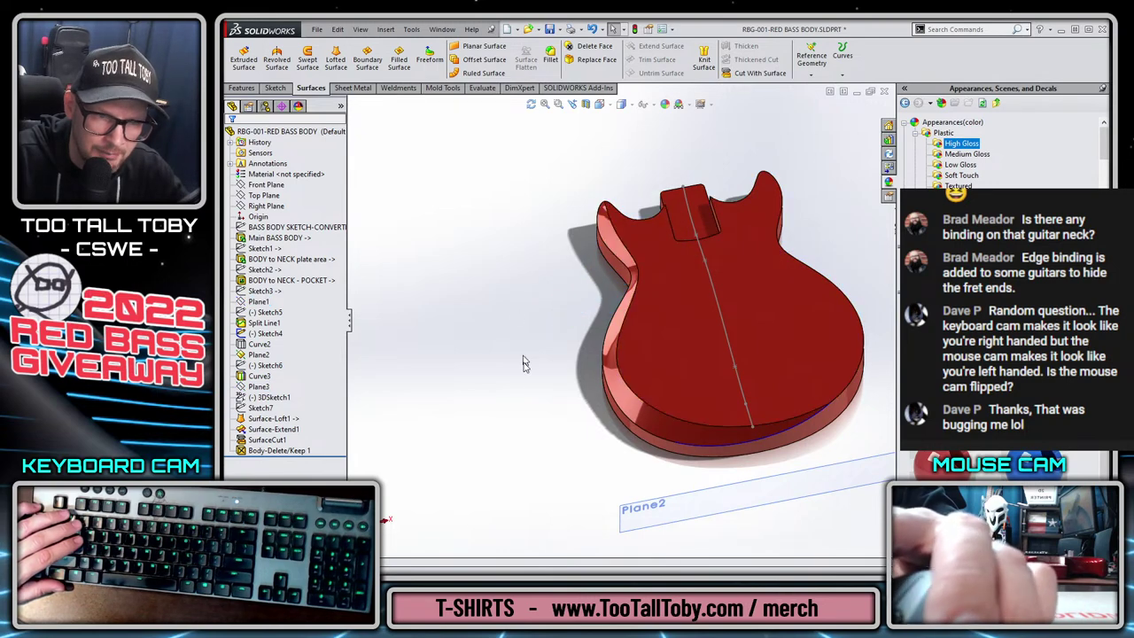
{"action": "middle_click_drag", "start_coordinate": [524, 359], "coordinate": [726, 454]}
{"action": "left_click", "coordinate": [681, 301]}
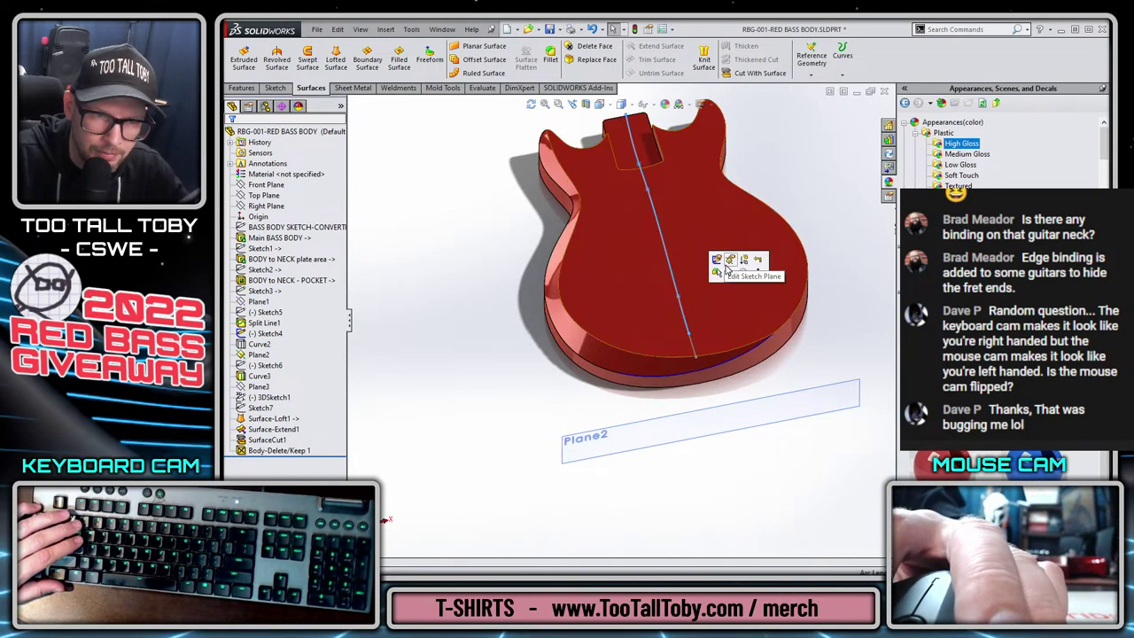
{"action": "left_click", "coordinate": [730, 272]}
{"action": "left_click", "coordinate": [697, 421]}
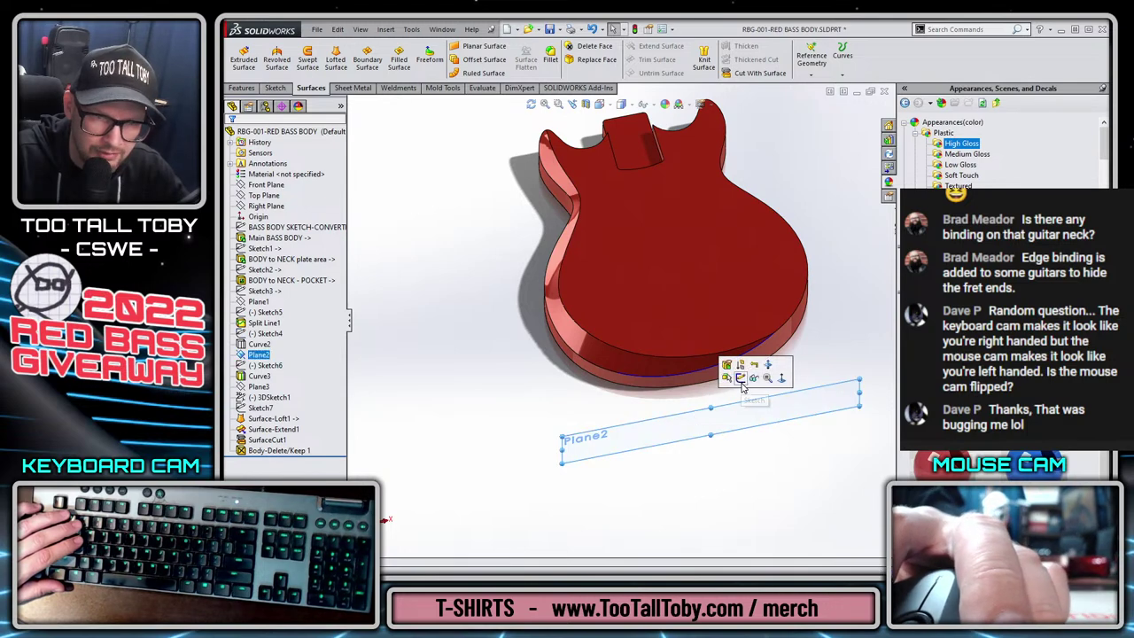
{"action": "left_click", "coordinate": [754, 379]}
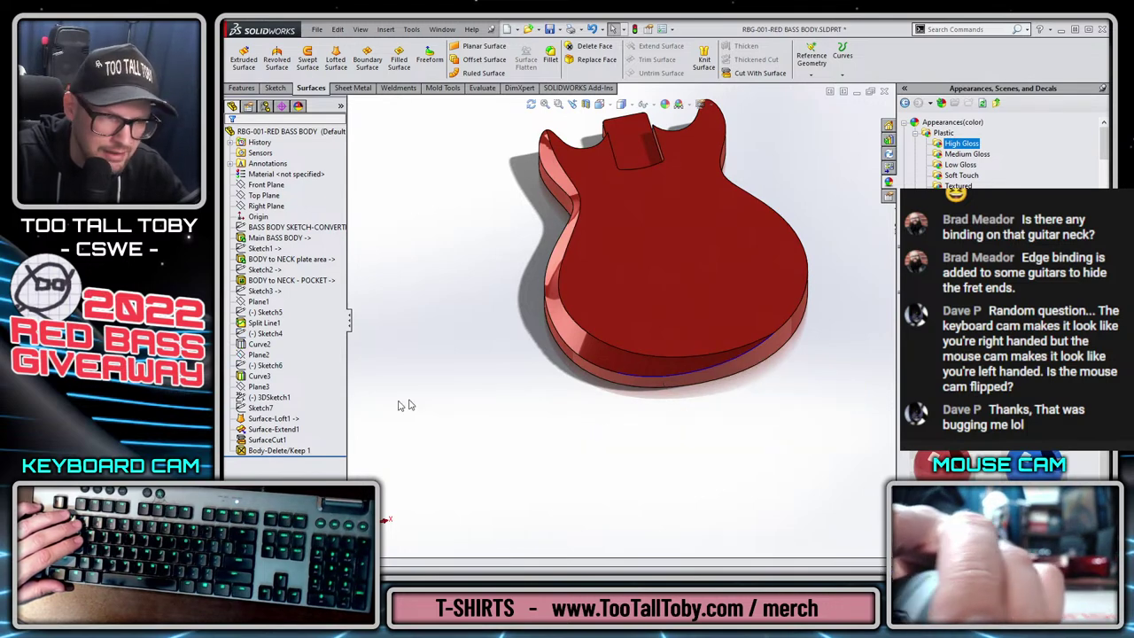
Zoom in to inspect the trimmed side face along the cut edge.
{"action": "middle_click_drag", "start_coordinate": [525, 431], "coordinate": [582, 247]}
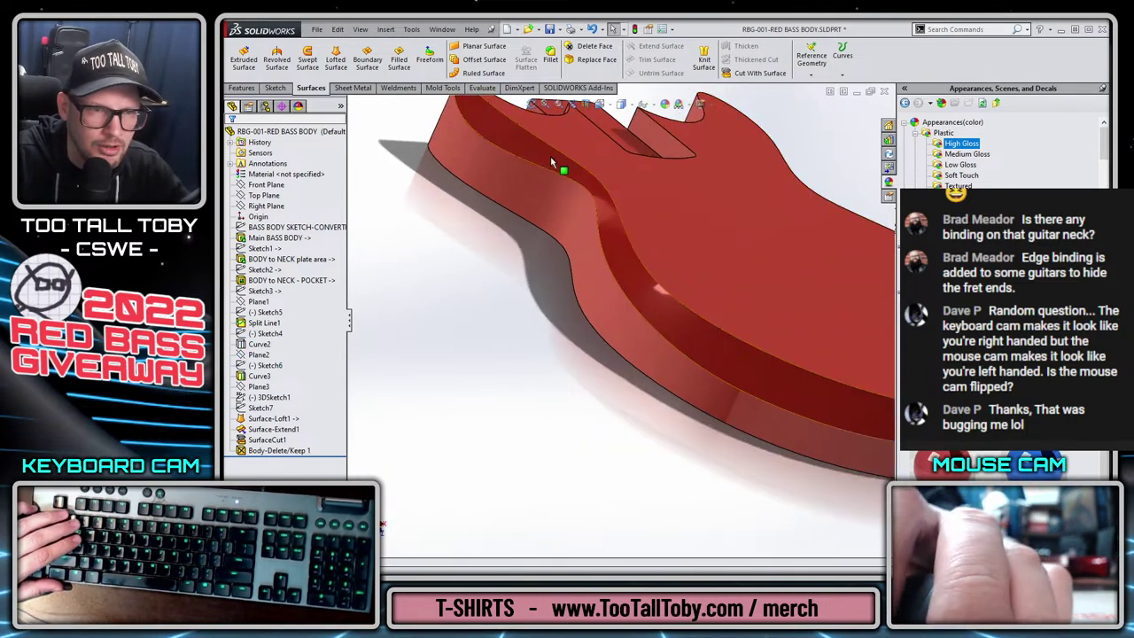
{"action": "scroll", "coordinate": [780, 381], "scroll_direction": "up", "scroll_amount": 3}
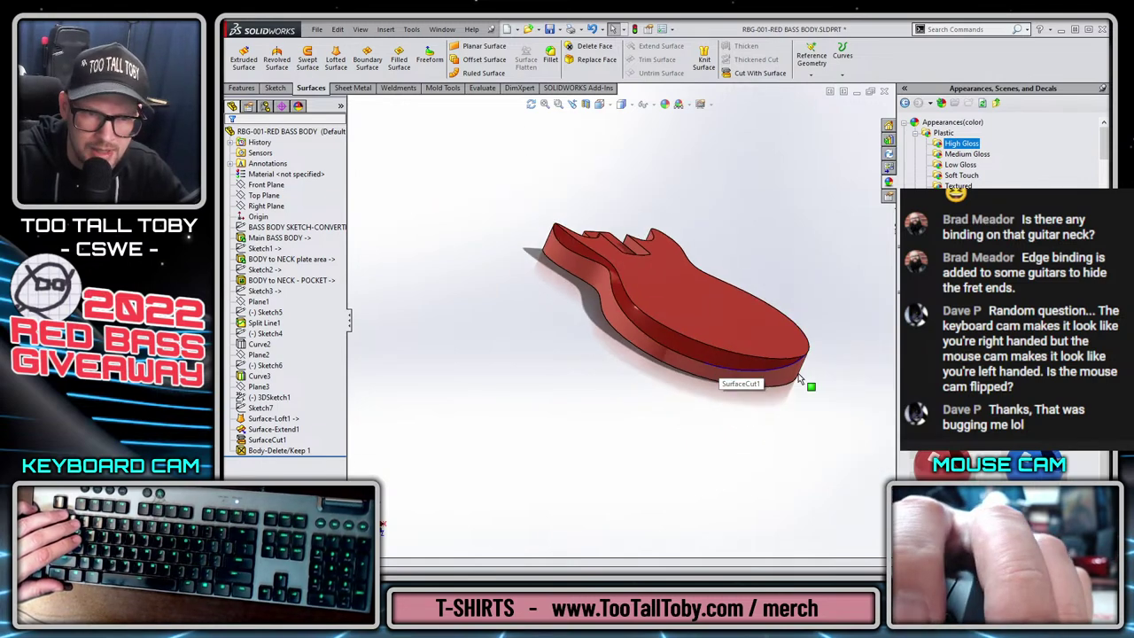
{"action": "scroll", "coordinate": [737, 342], "scroll_direction": "down", "scroll_amount": 6}
{"action": "scroll", "coordinate": [626, 360], "scroll_direction": "down", "scroll_amount": 2}
{"action": "left_click", "coordinate": [448, 316]}
{"action": "scroll", "coordinate": [506, 198], "scroll_direction": "up", "scroll_amount": 3}
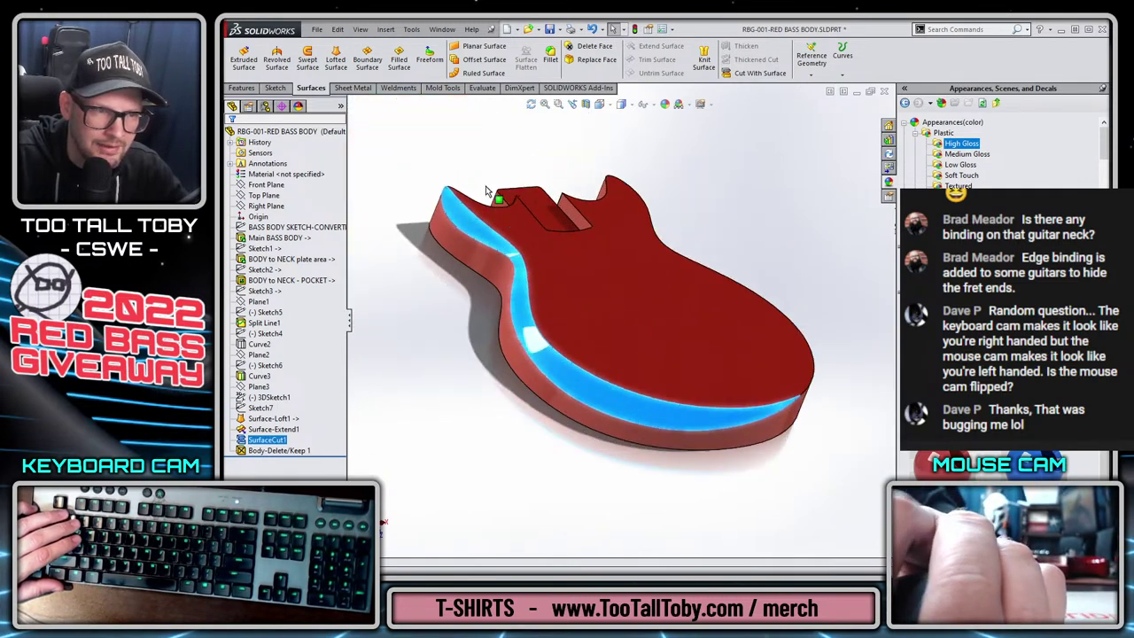
{"action": "scroll", "coordinate": [502, 262], "scroll_direction": "down", "scroll_amount": 2}
{"action": "scroll", "coordinate": [503, 260], "scroll_direction": "down", "scroll_amount": 3}
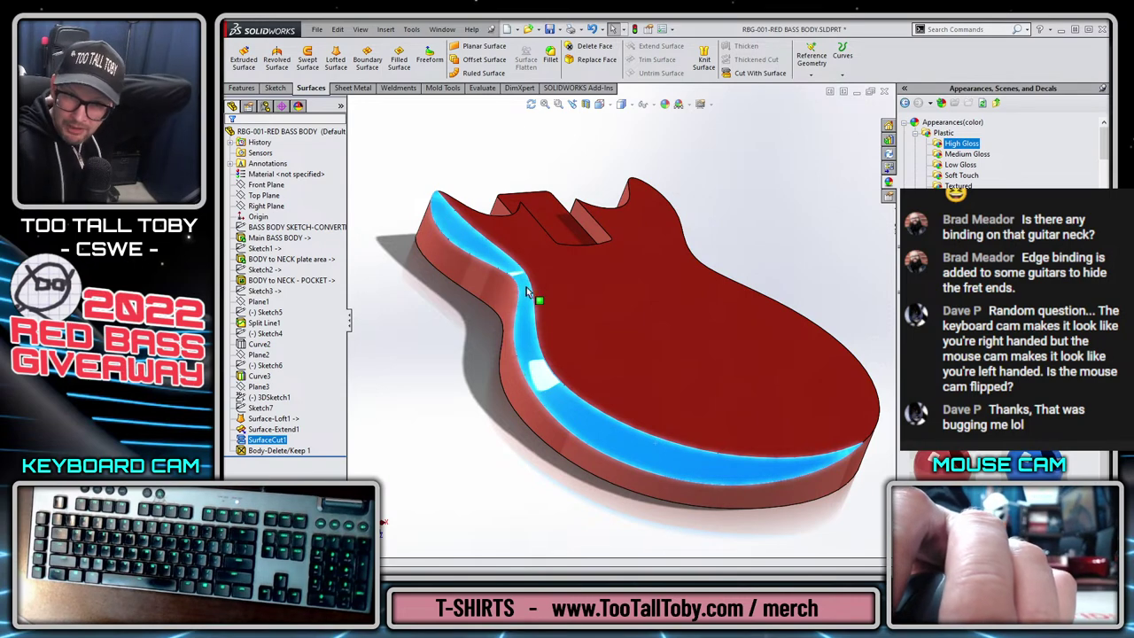
{"action": "scroll", "coordinate": [532, 288], "scroll_direction": "up", "scroll_amount": 3}
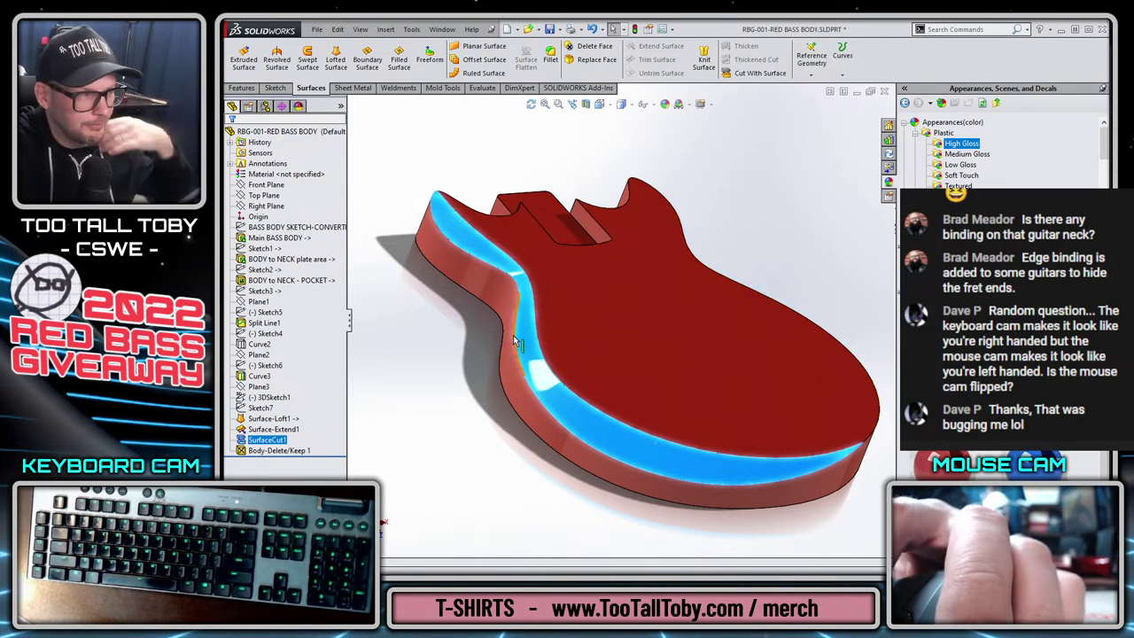
{"action": "middle_click_drag", "start_coordinate": [657, 486], "coordinate": [516, 401]}
{"action": "key", "text": "Escape"}
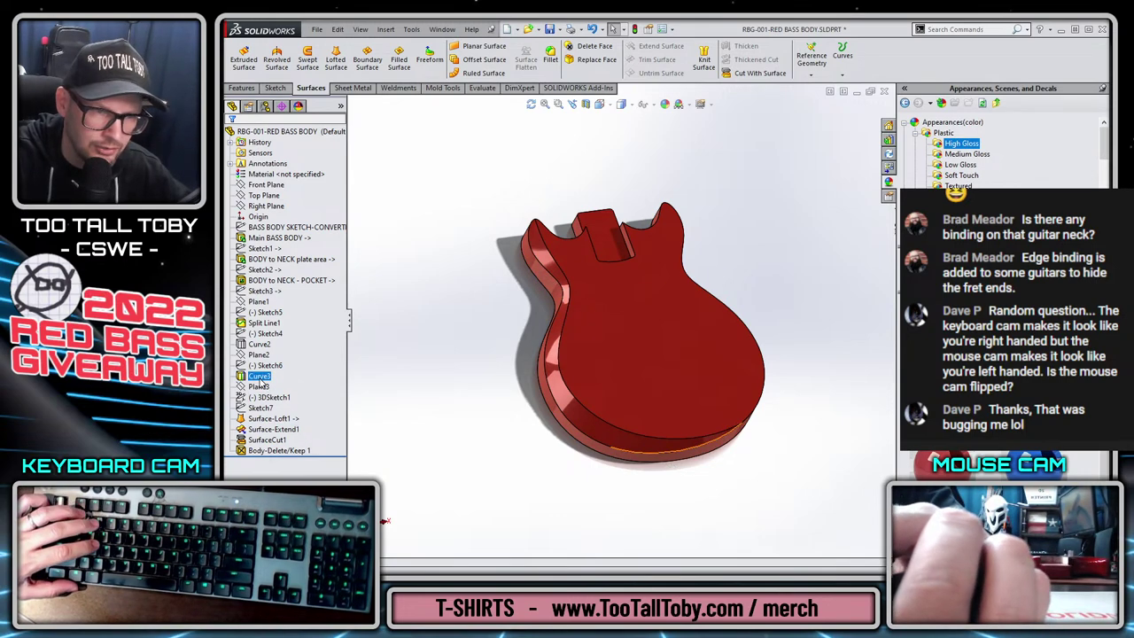
Check Curve3 and the trimmed side faces from an edge-on view.
{"action": "left_click", "coordinate": [262, 378]}
{"action": "left_click", "coordinate": [363, 381]}
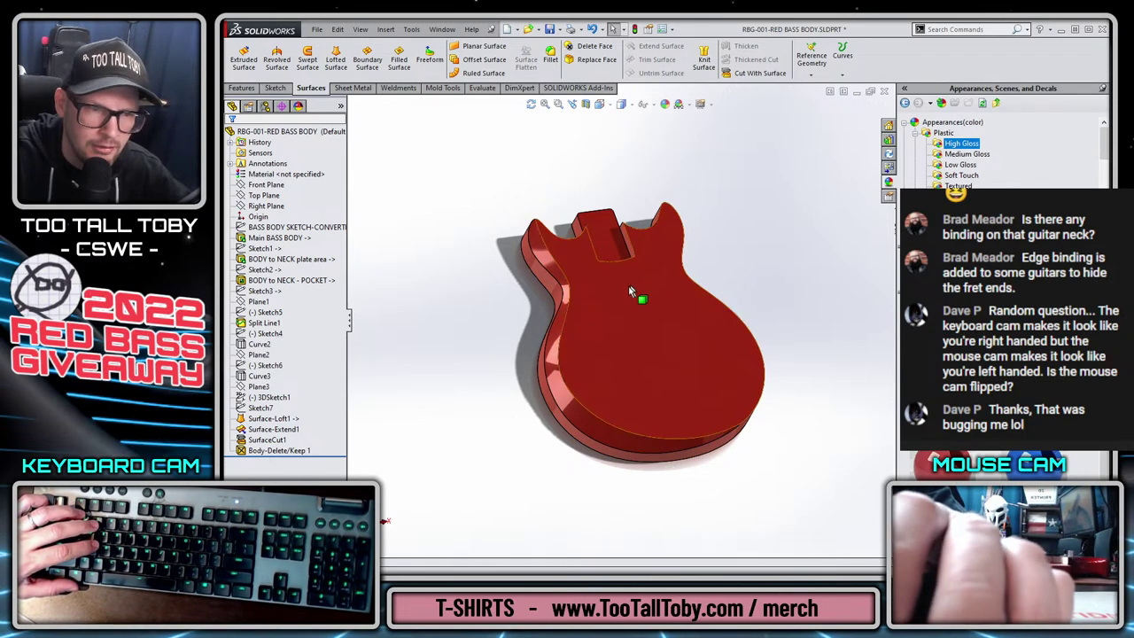
{"action": "scroll", "coordinate": [551, 257], "scroll_direction": "down", "scroll_amount": 5}
{"action": "left_click", "coordinate": [564, 239]}
{"action": "mouse_move", "coordinate": [598, 375]}
{"action": "middle_mouse_down"}
{"action": "mouse_move", "coordinate": [651, 325]}
{"action": "mouse_move", "coordinate": [663, 331]}
{"action": "mouse_move", "coordinate": [562, 321]}
{"action": "mouse_move", "coordinate": [607, 379]}
{"action": "middle_mouse_up"}
{"action": "left_click", "coordinate": [536, 364]}
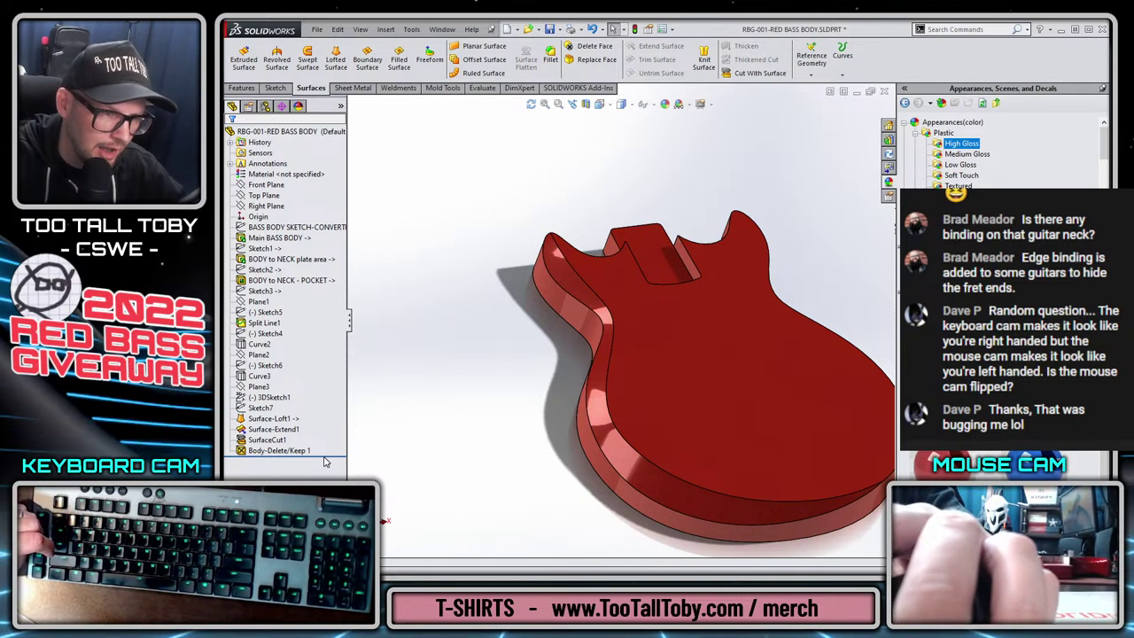
Roll back to just after the loft and remove Sketch7 from Surface-Loft1's guide curves.
{"action": "left_click_drag", "start_coordinate": [337, 427], "coordinate": [337, 425]}
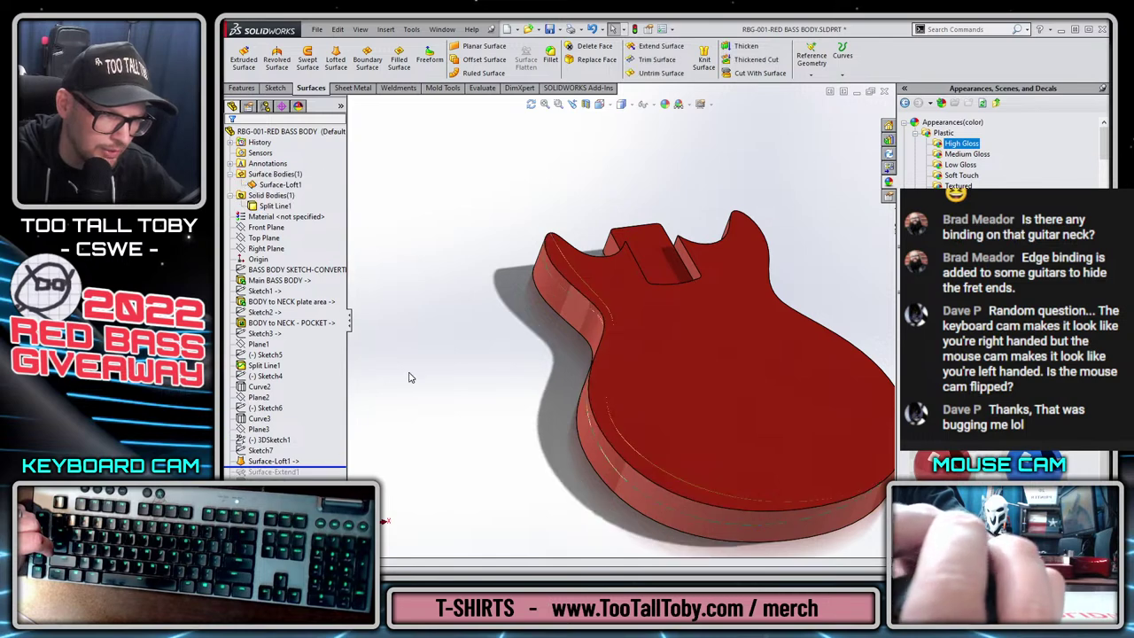
{"action": "right_click", "coordinate": [264, 462]}
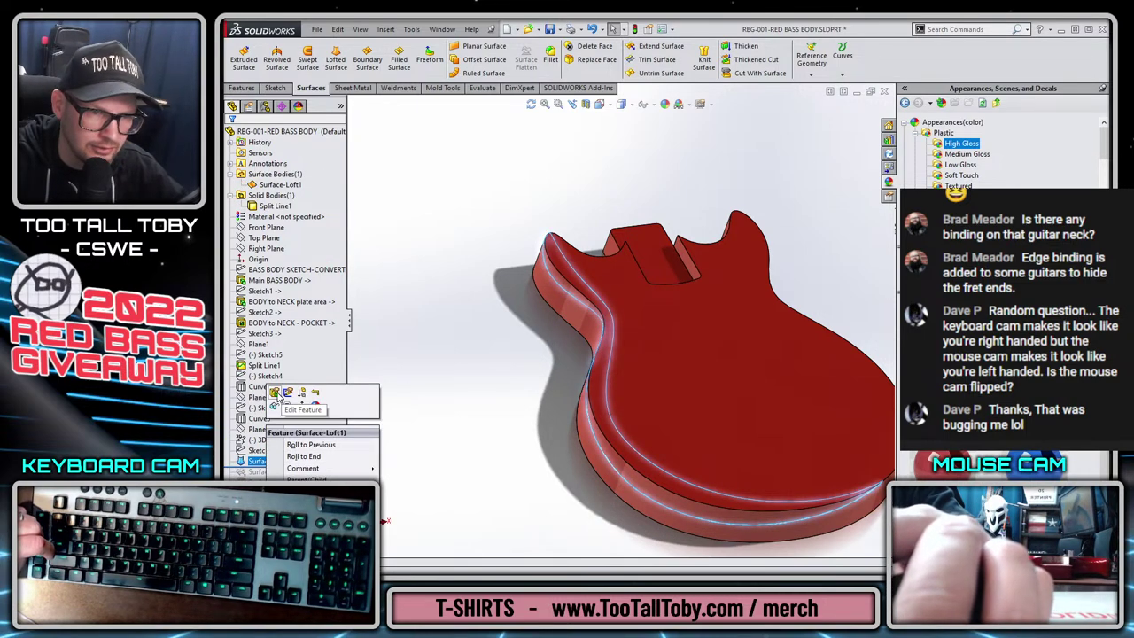
{"action": "left_click", "coordinate": [275, 392]}
{"action": "left_click", "coordinate": [272, 298]}
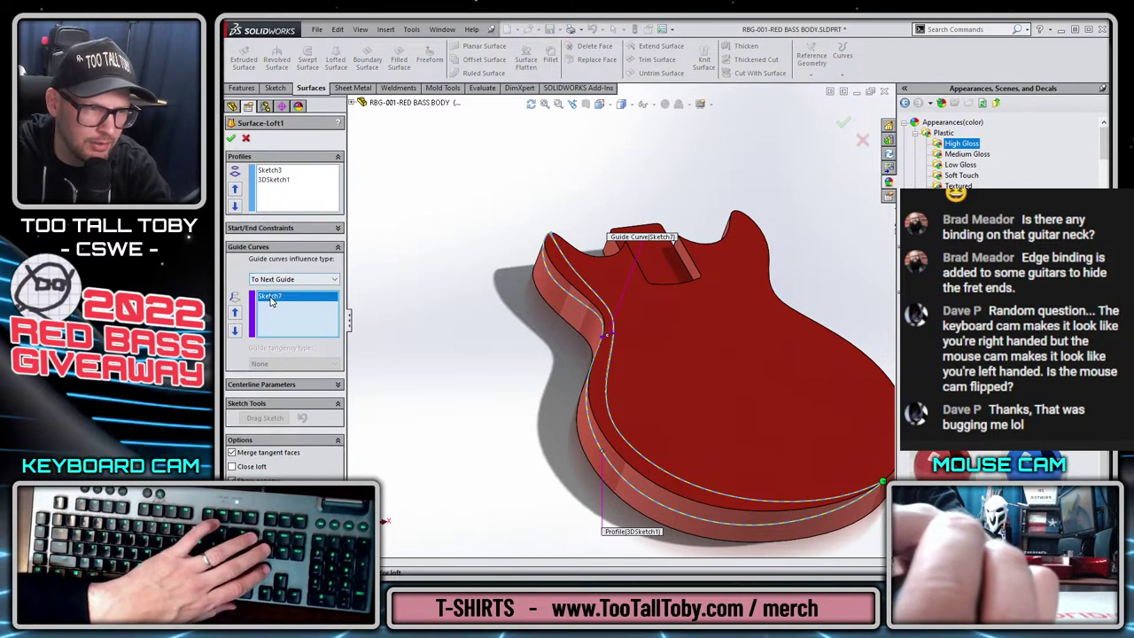
{"action": "key", "text": "Delete"}
{"action": "key", "text": "Return"}
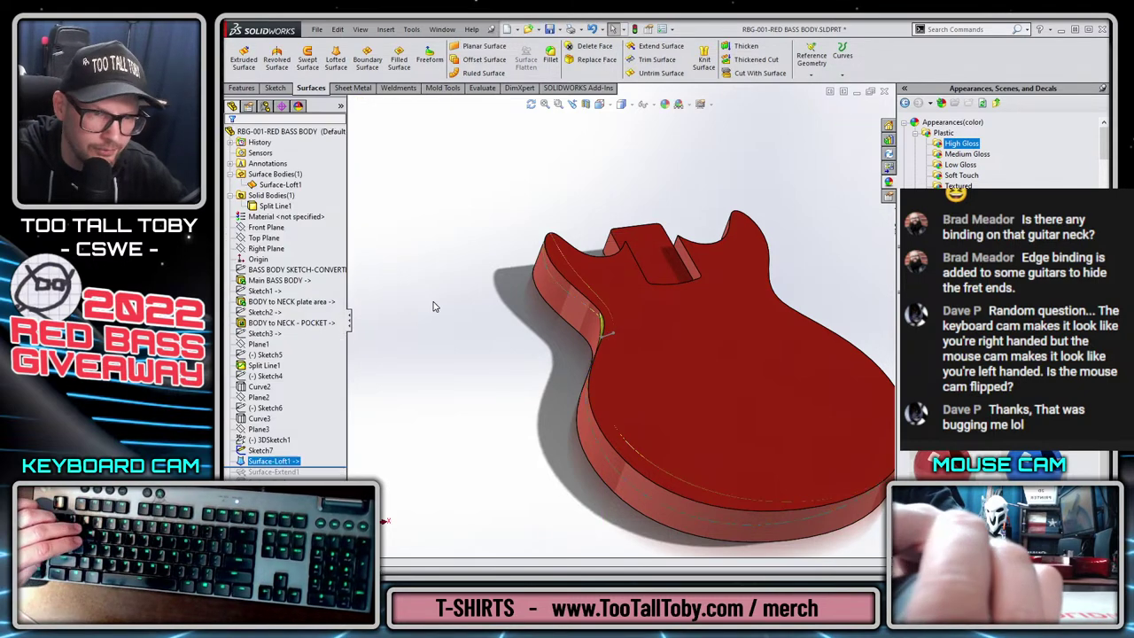
Hide the Split Line1 solid body and nest sketches under their parent features in the tree.
{"action": "left_click", "coordinate": [277, 206]}
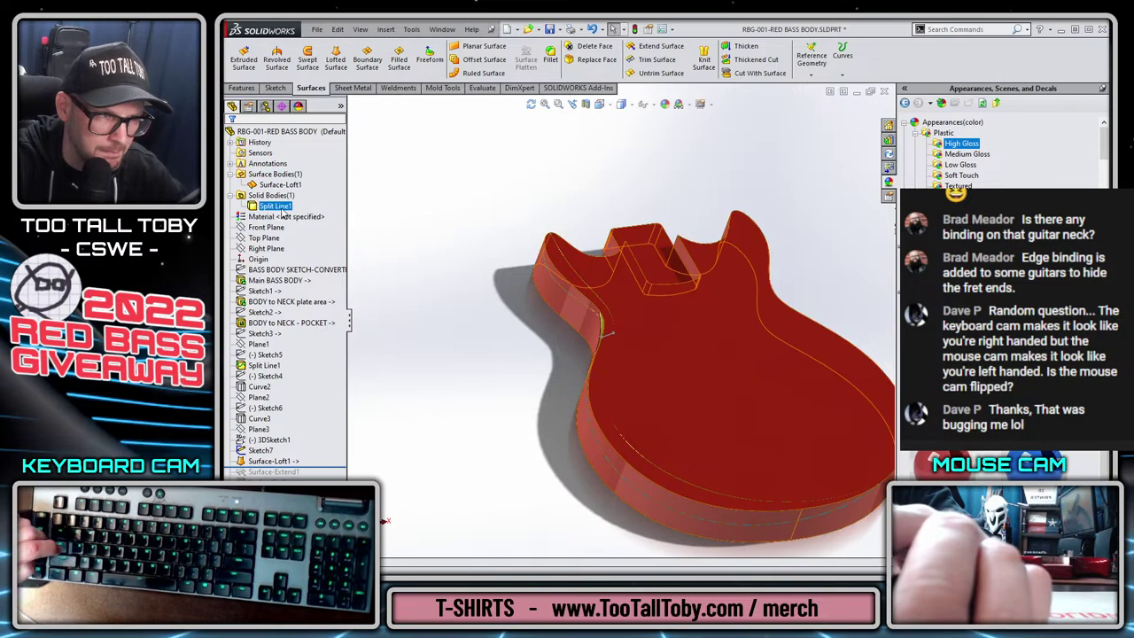
{"action": "left_click", "coordinate": [285, 189]}
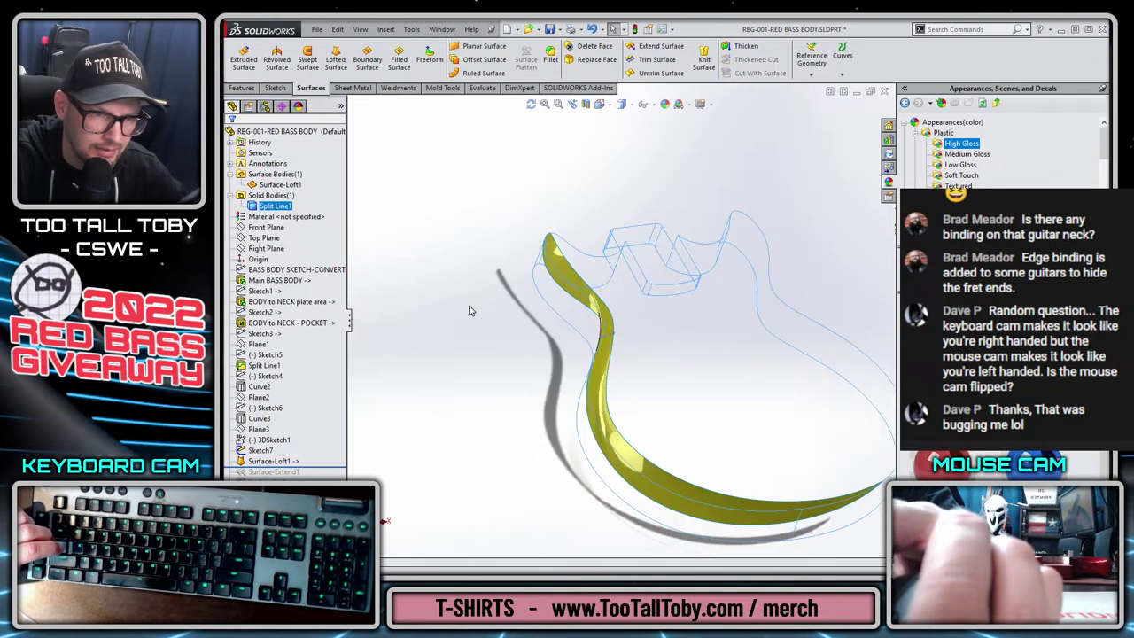
{"action": "right_click", "coordinate": [275, 132]}
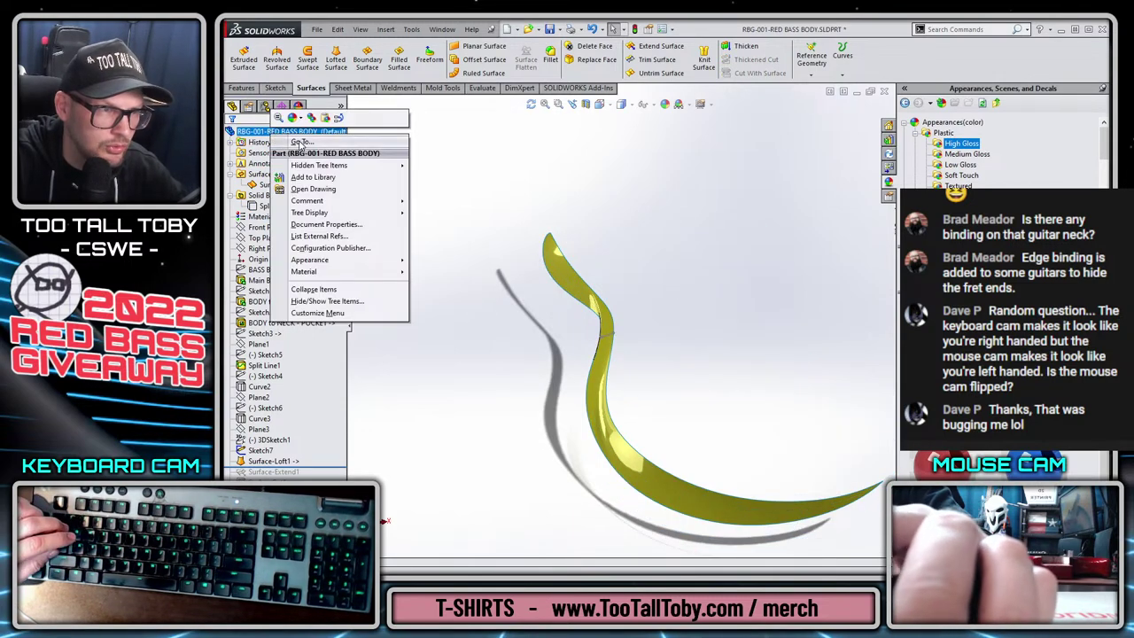
{"action": "mouse_move", "coordinate": [334, 216]}
{"action": "left_click", "coordinate": [450, 216]}
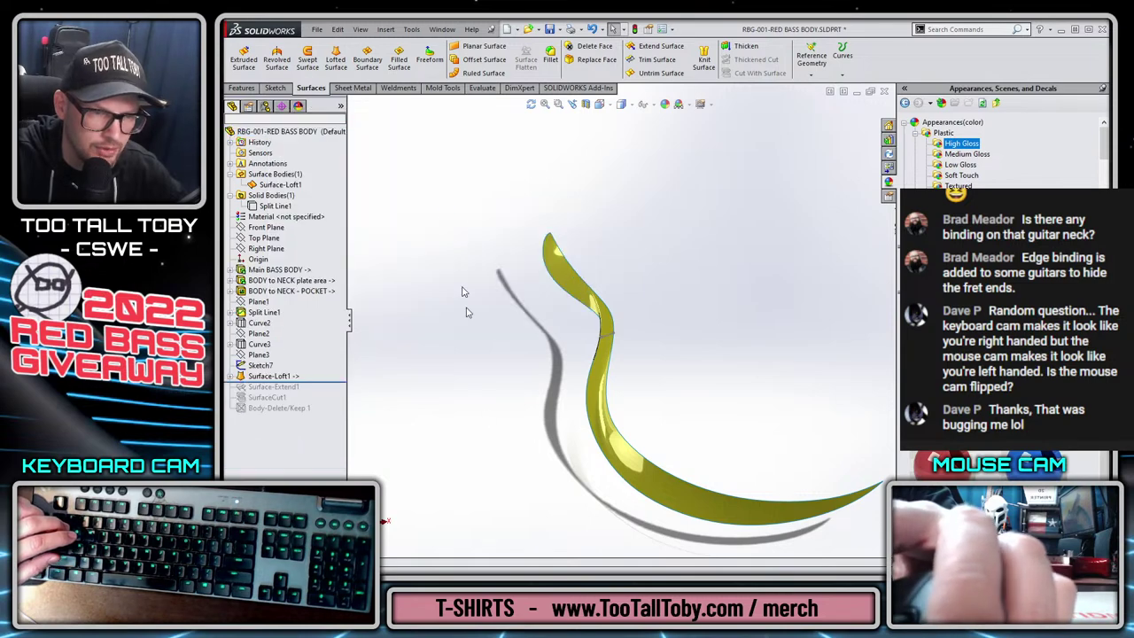
{"action": "scroll", "coordinate": [589, 327], "scroll_direction": "up", "scroll_amount": 5}
{"action": "middle_click_drag", "start_coordinate": [610, 357], "coordinate": [608, 308]}
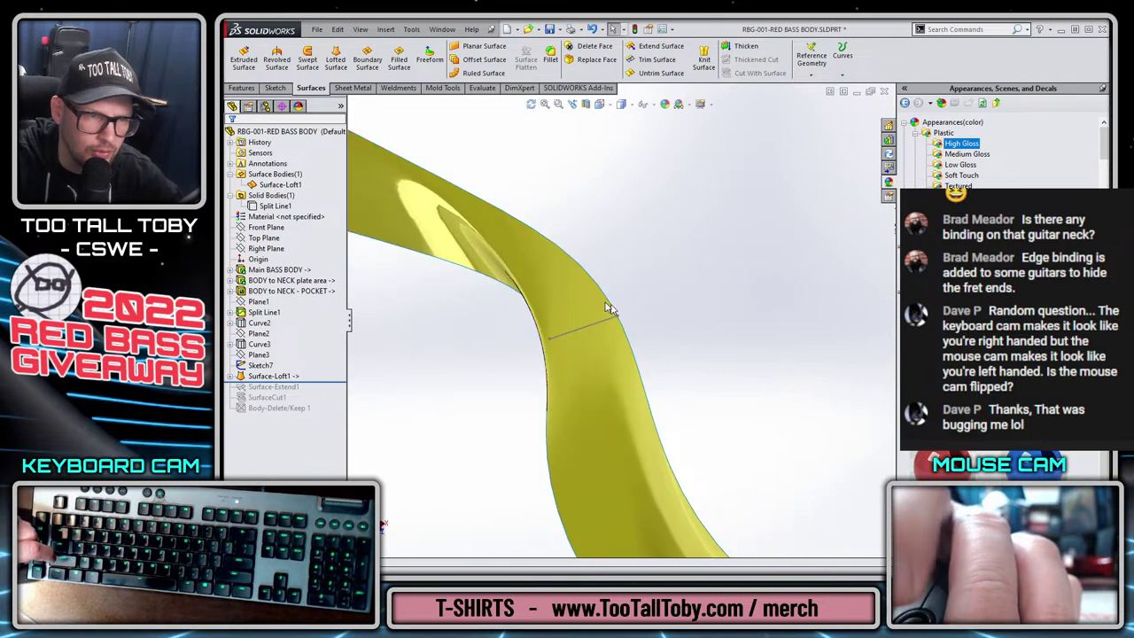
{"action": "right_click", "coordinate": [269, 377]}
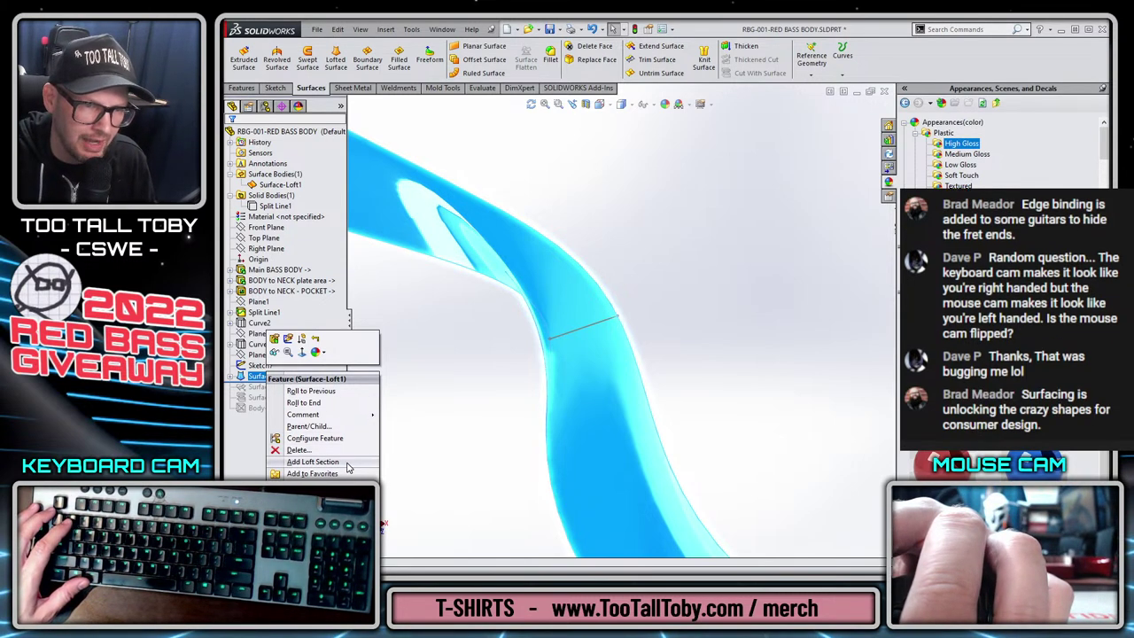
{"action": "left_click", "coordinate": [315, 462]}
{"action": "scroll", "coordinate": [524, 365], "scroll_direction": "up", "scroll_amount": 5}
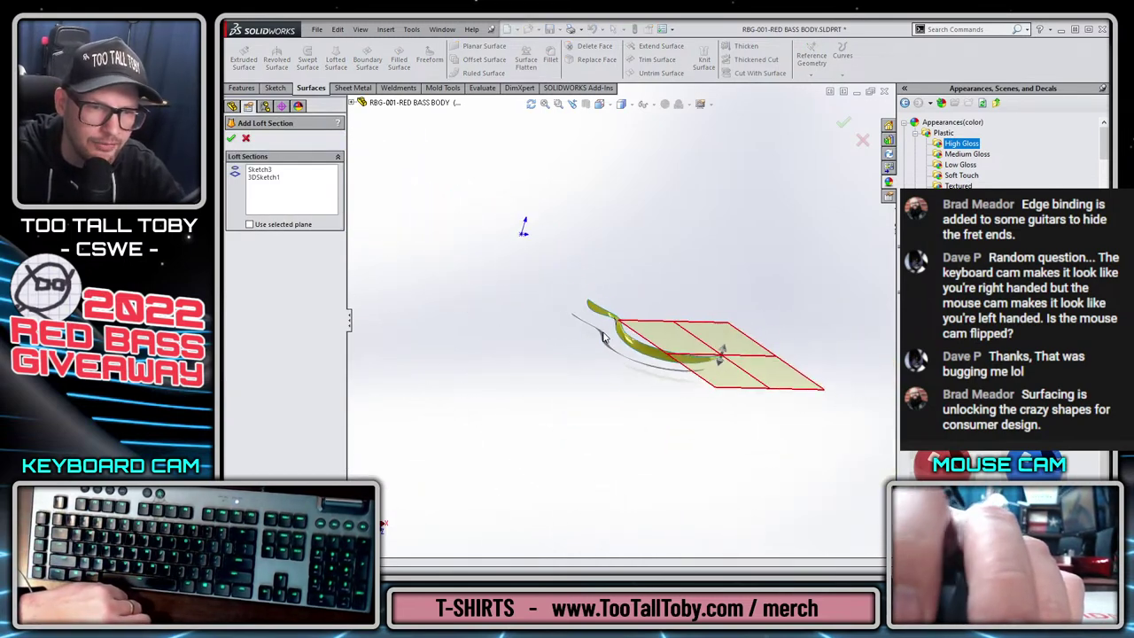
{"action": "scroll", "coordinate": [677, 338], "scroll_direction": "down", "scroll_amount": 3}
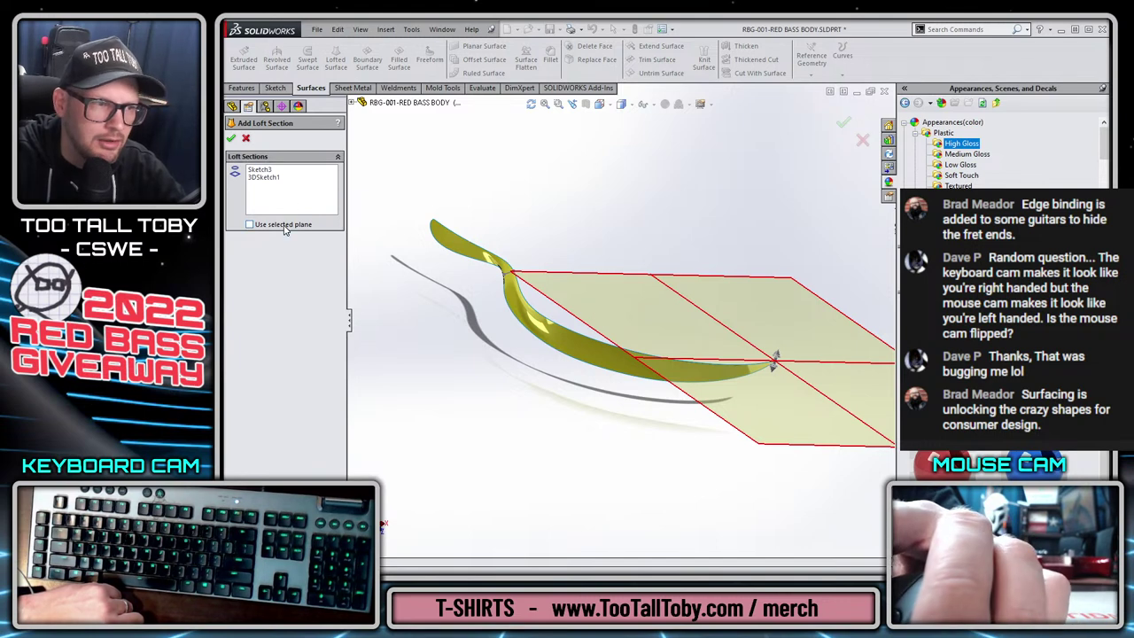
{"action": "left_click", "coordinate": [249, 226]}
{"action": "left_click", "coordinate": [352, 104]}
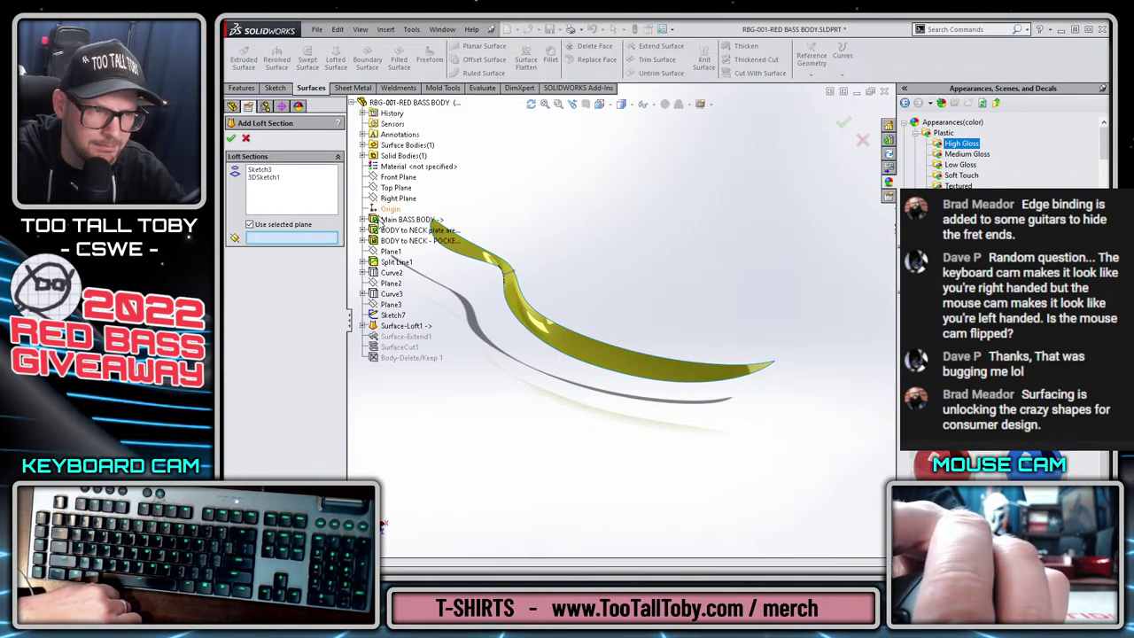
{"action": "left_click", "coordinate": [392, 305]}
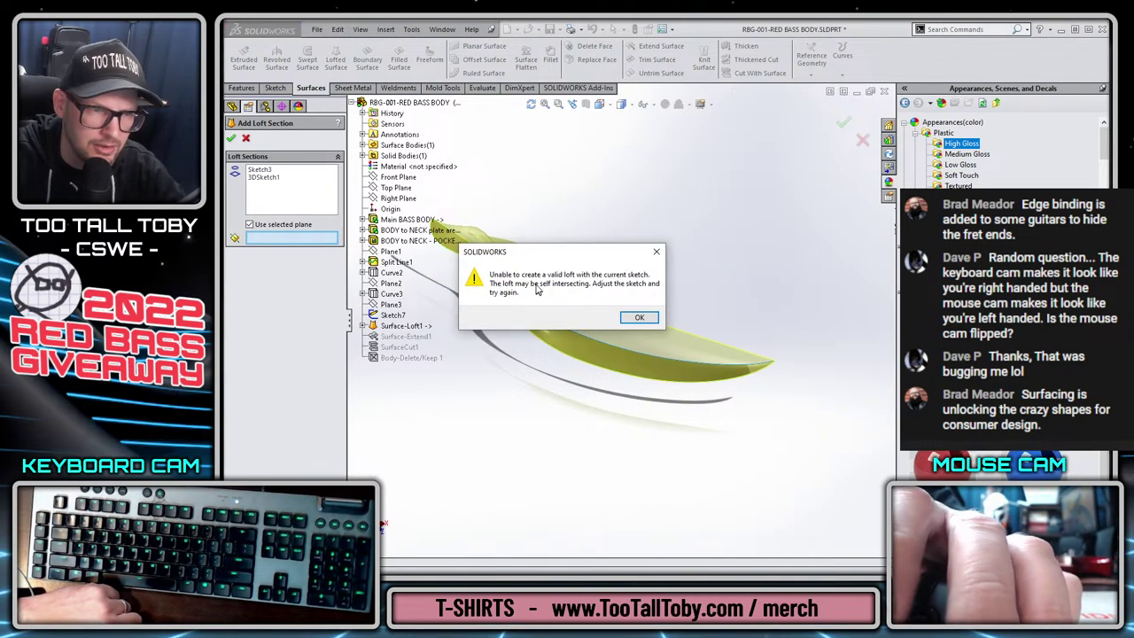
{"action": "left_click", "coordinate": [637, 318]}
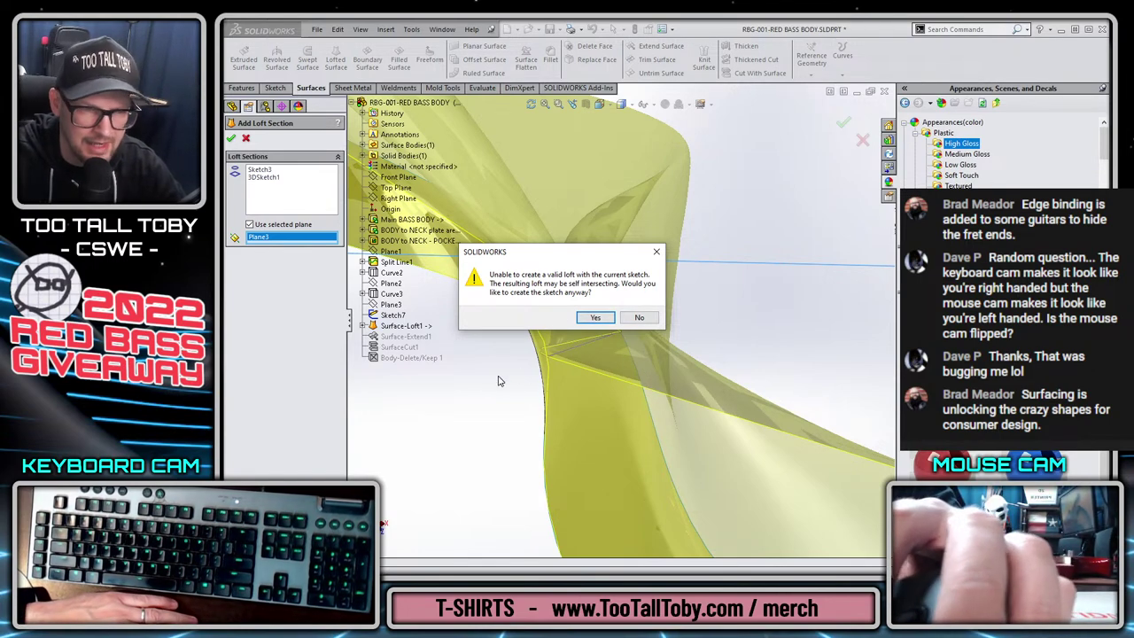
{"action": "left_click", "coordinate": [650, 320]}
Abandon the section edit and re-add Sketch7 as Surface-Loft1's guide curve.
{"action": "key", "text": "Return"}
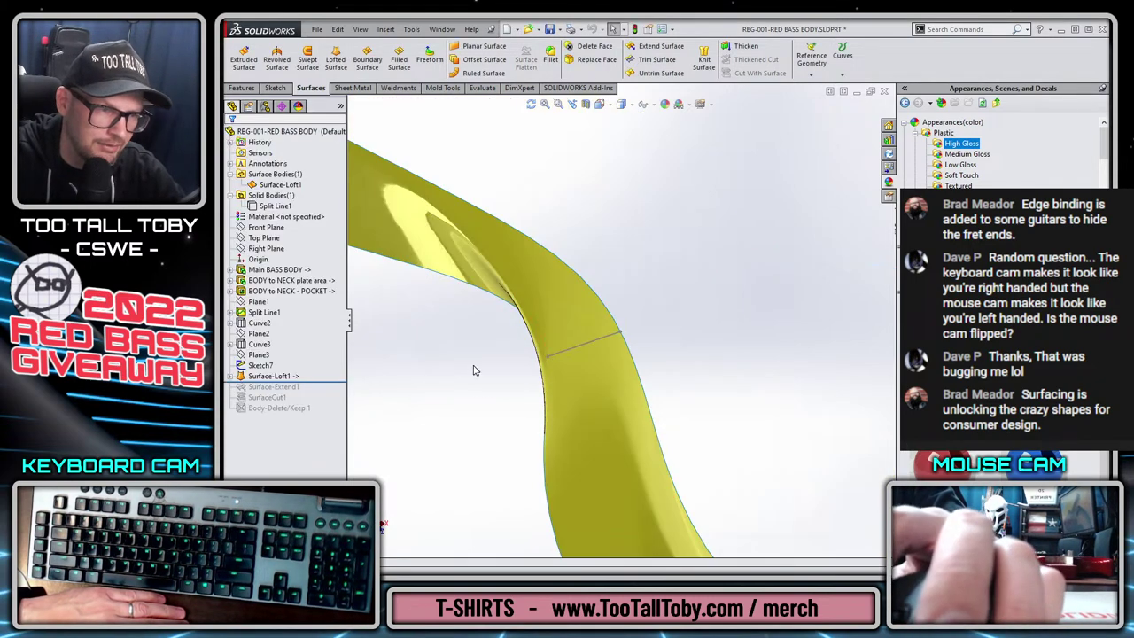
{"action": "middle_click_drag", "start_coordinate": [445, 390], "coordinate": [399, 420]}
{"action": "right_click", "coordinate": [280, 380]}
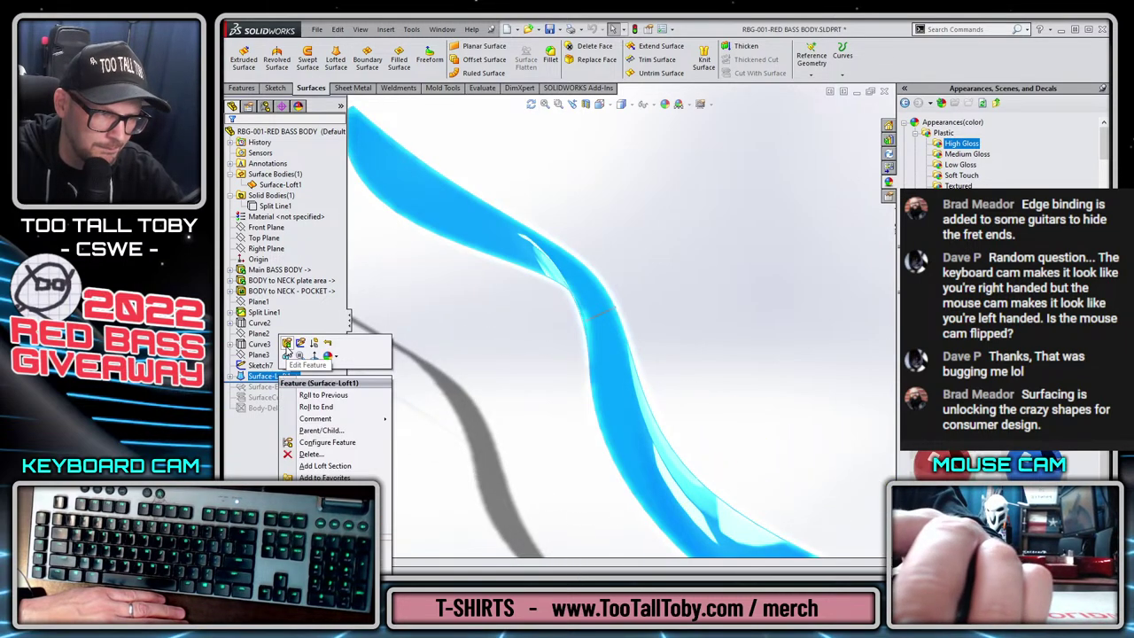
{"action": "left_click", "coordinate": [288, 345]}
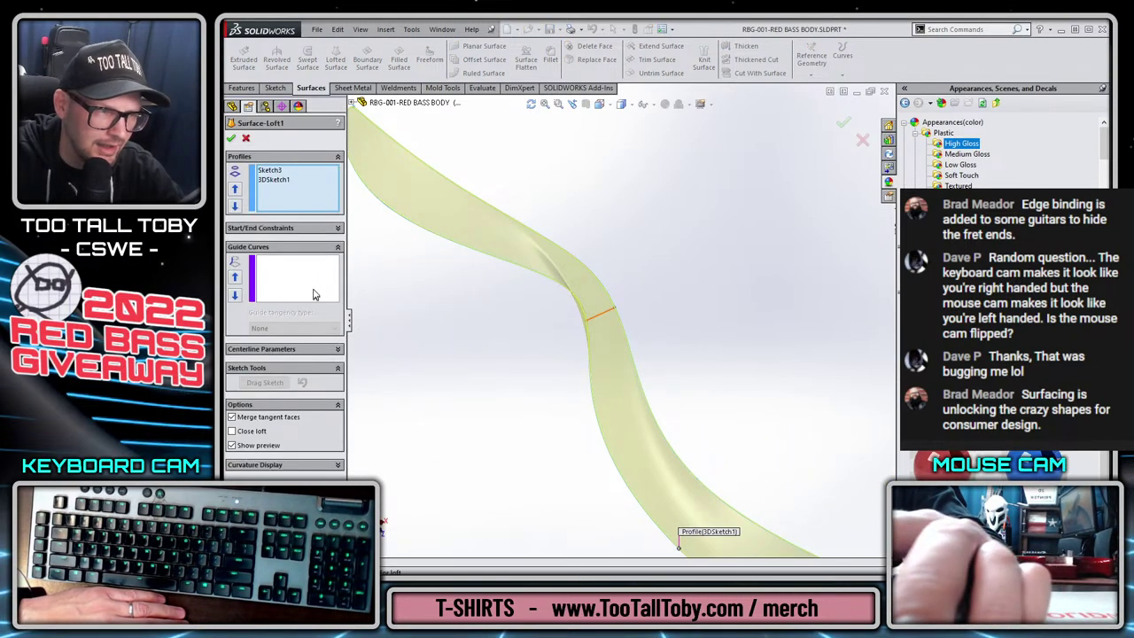
{"action": "left_click", "coordinate": [314, 296]}
{"action": "left_click", "coordinate": [601, 312]}
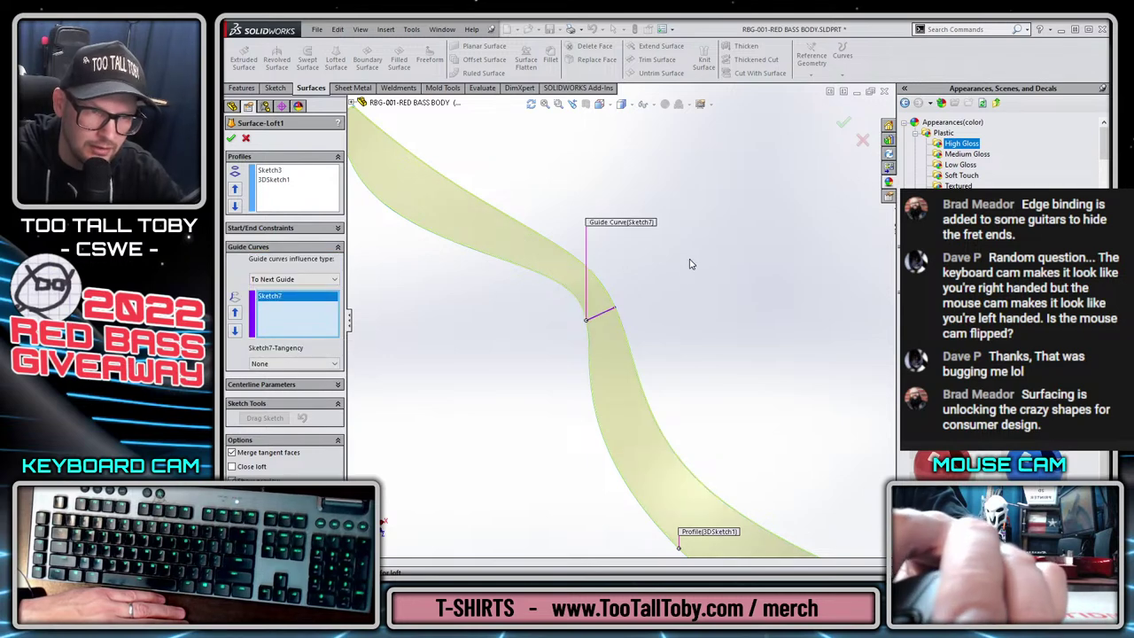
{"action": "scroll", "coordinate": [640, 292], "scroll_direction": "down", "scroll_amount": 1}
{"action": "left_click", "coordinate": [842, 120]}
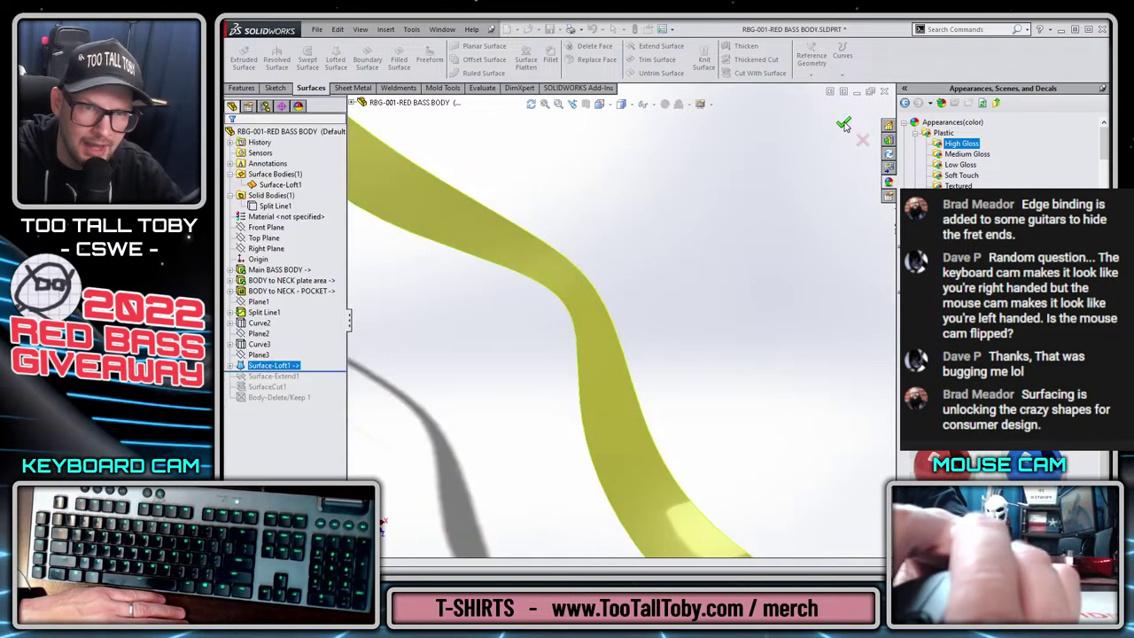
Expand Surface-Loft1 and open the Sketch7 guide curve for editing.
{"action": "left_click", "coordinate": [230, 366]}
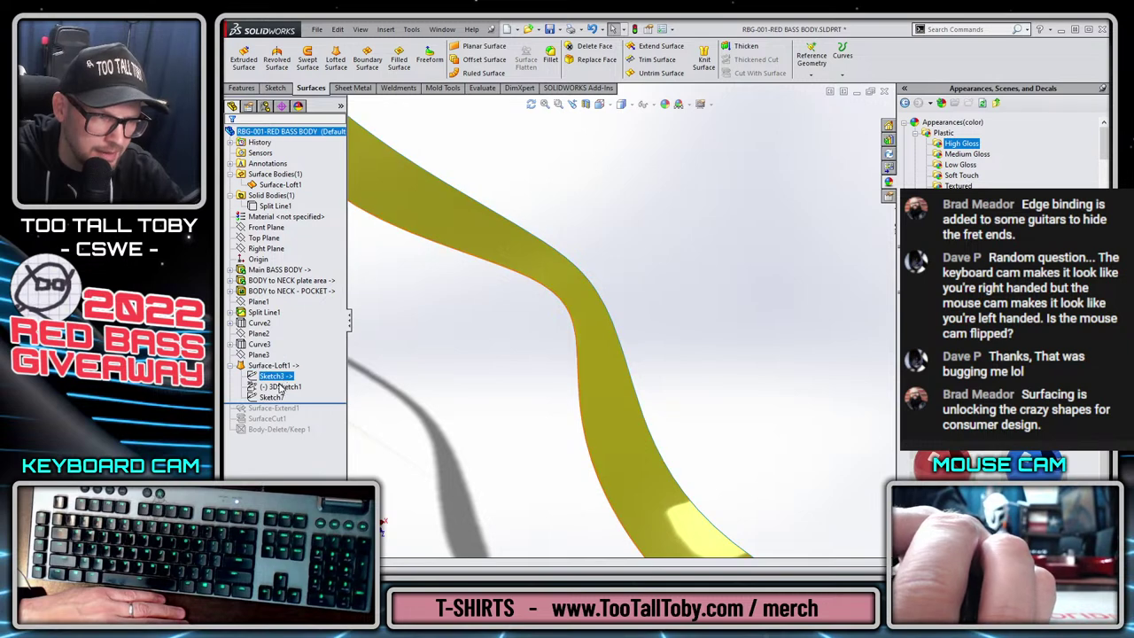
{"action": "left_click", "coordinate": [280, 387]}
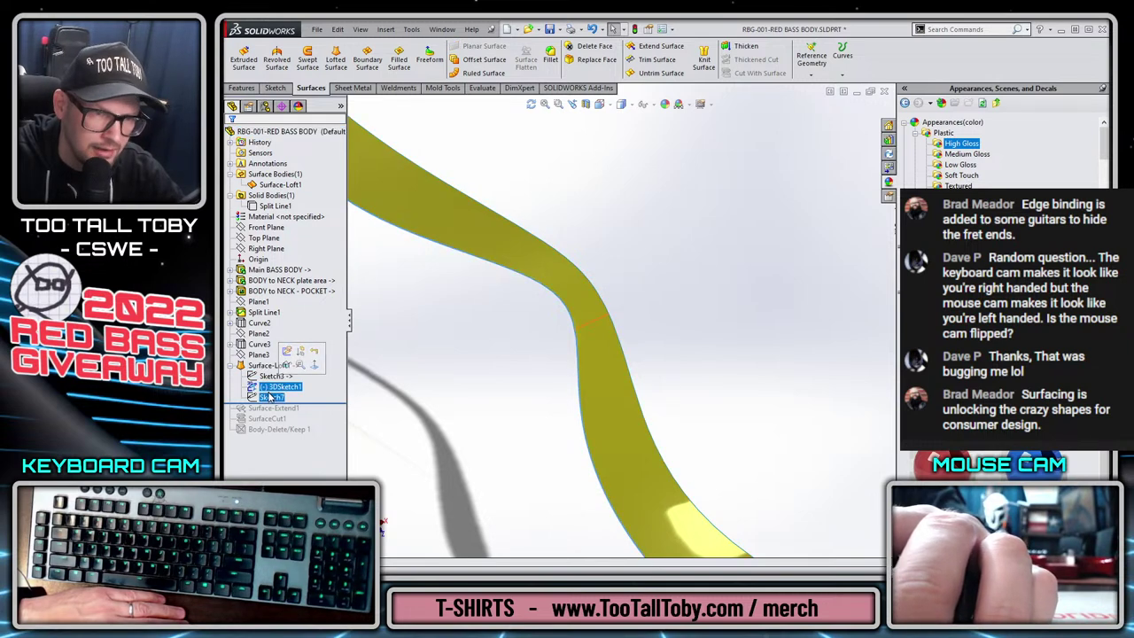
{"action": "left_click", "coordinate": [270, 398]}
{"action": "left_click", "coordinate": [286, 362]}
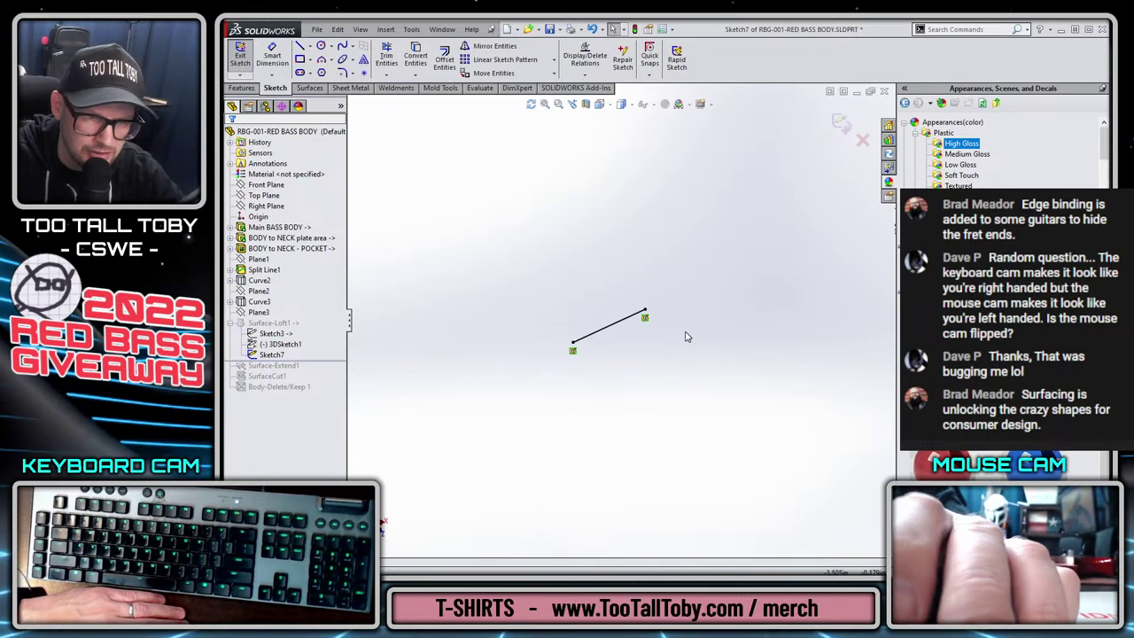
Bend the straight Sketch7 spline into a gentle curve and exit the sketch to rebuild the loft.
{"action": "left_click", "coordinate": [607, 334]}
{"action": "scroll", "coordinate": [613, 335], "scroll_direction": "down", "scroll_amount": 3}
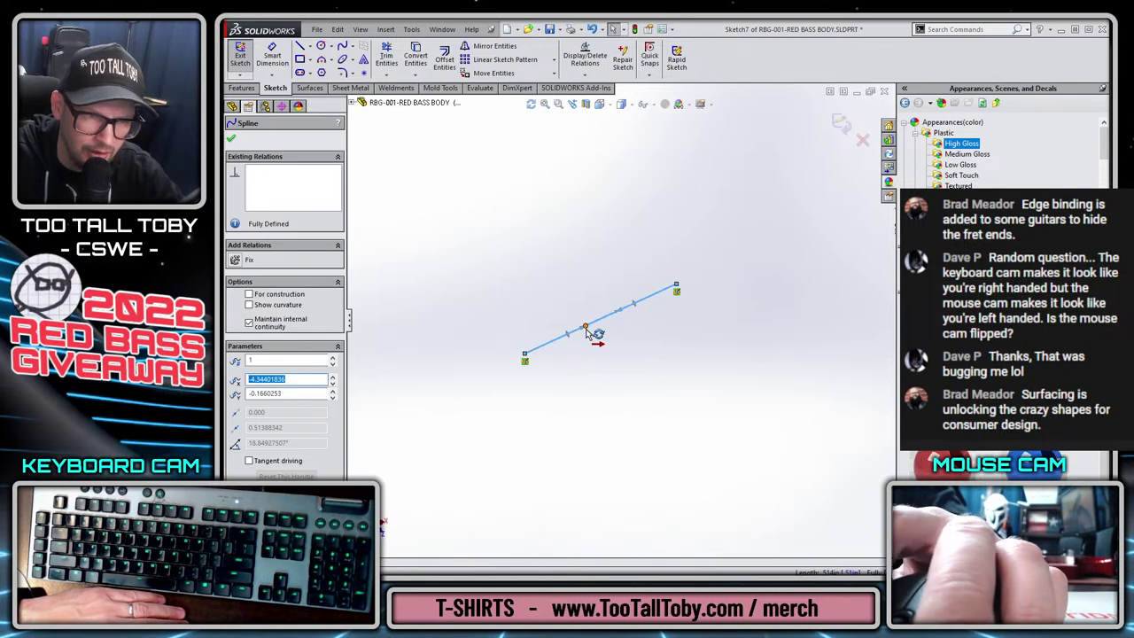
{"action": "left_click_drag", "start_coordinate": [586, 329], "coordinate": [634, 292]}
{"action": "left_click", "coordinate": [633, 300]}
{"action": "left_click", "coordinate": [562, 335]}
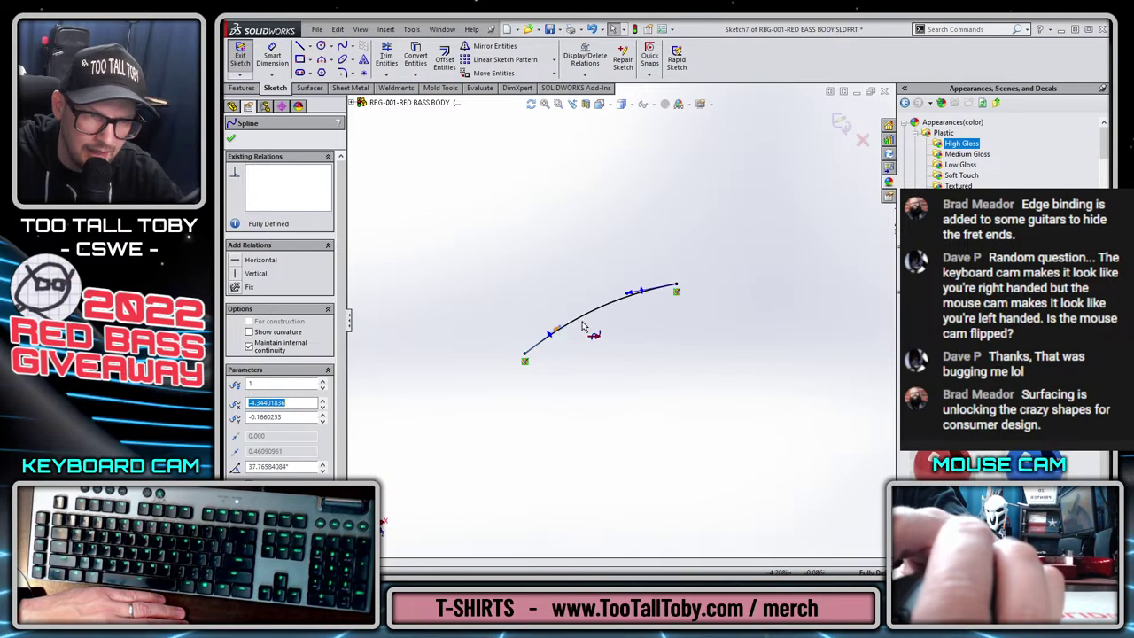
{"action": "left_click", "coordinate": [841, 124]}
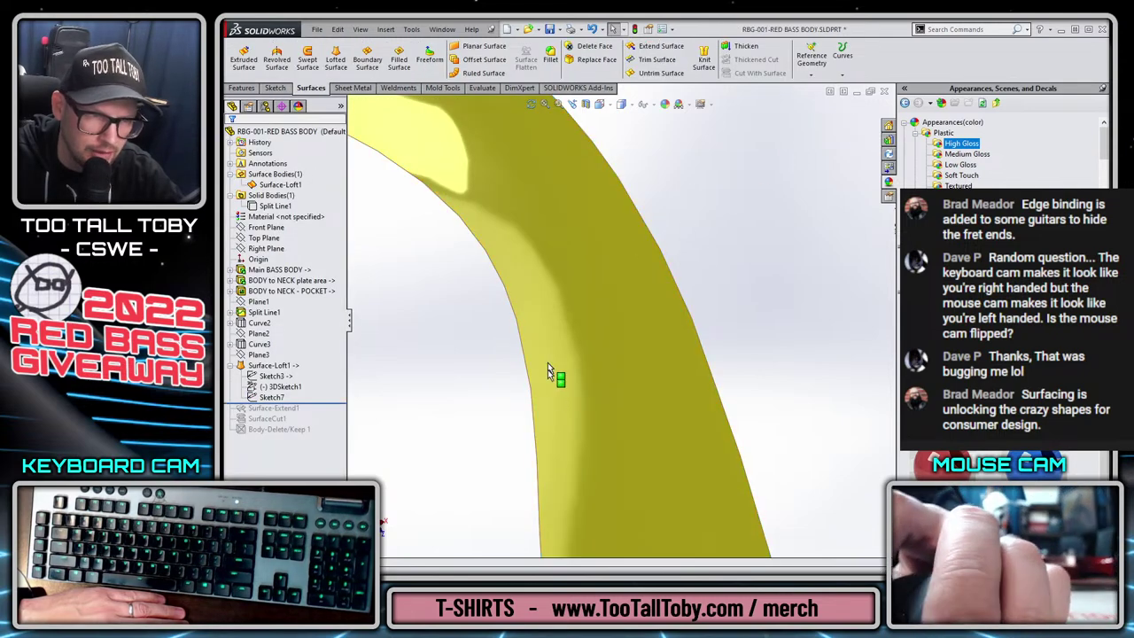
Inspect the rebuilt lofted surface and roll history forward past all features.
{"action": "middle_click_drag", "start_coordinate": [548, 362], "coordinate": [641, 393]}
{"action": "left_click", "coordinate": [547, 263]}
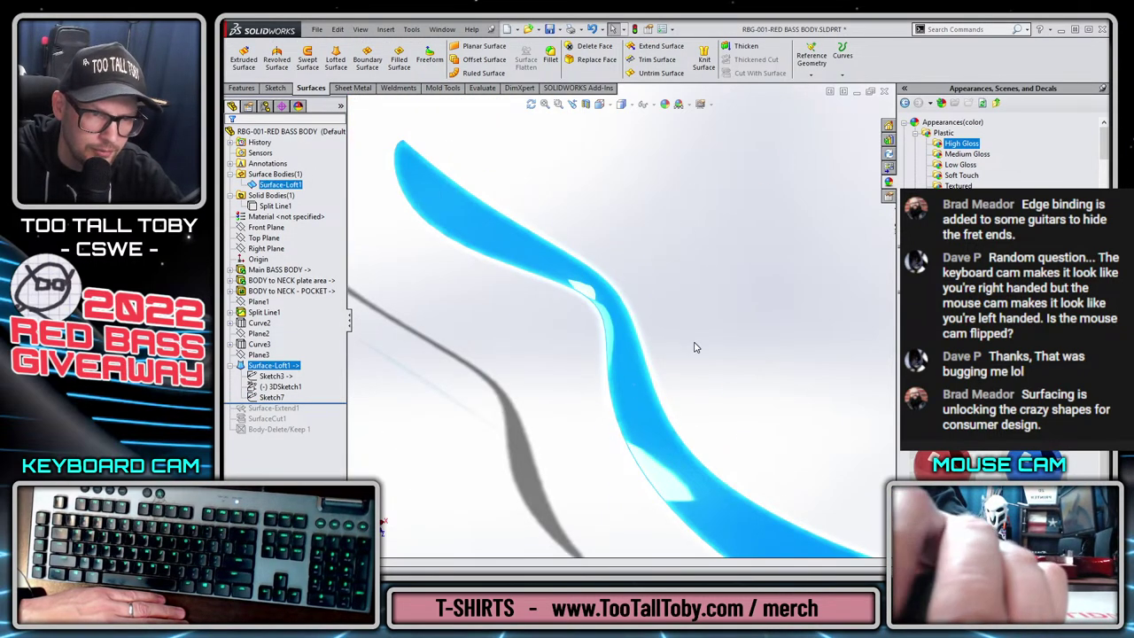
{"action": "middle_click_drag", "start_coordinate": [695, 348], "coordinate": [615, 351]}
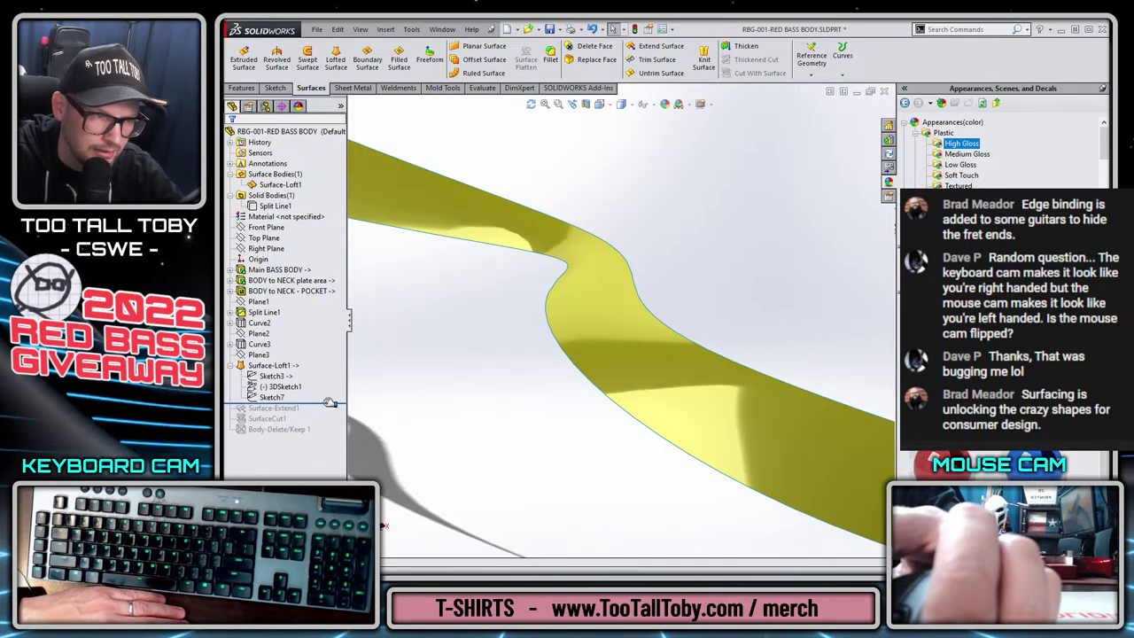
{"action": "left_click_drag", "start_coordinate": [329, 402], "coordinate": [325, 429]}
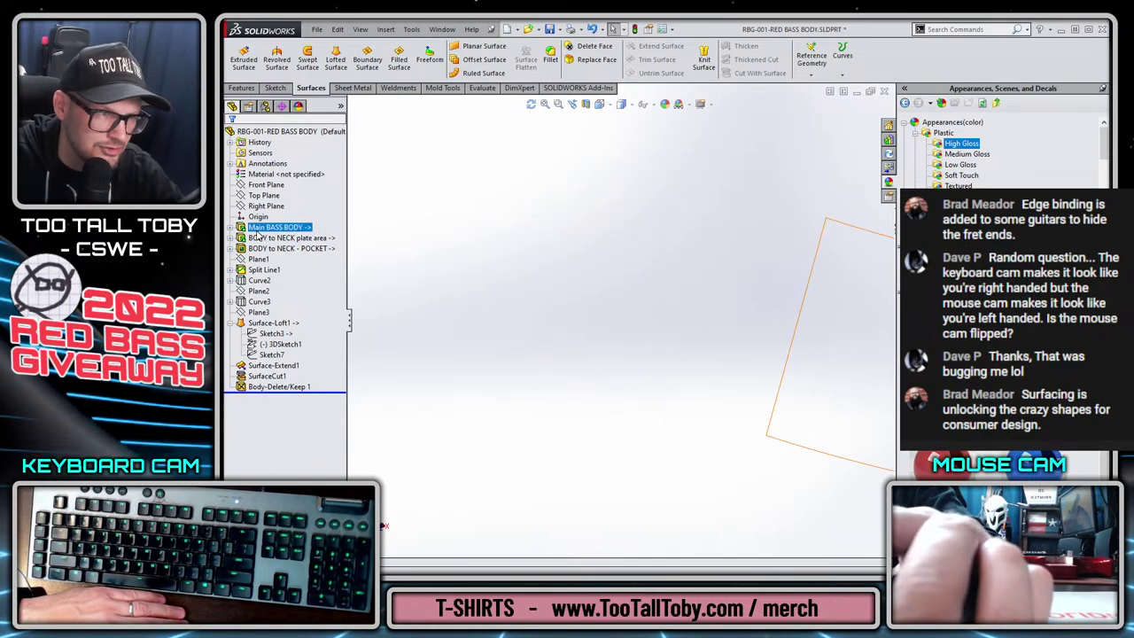
{"action": "middle_click_drag", "start_coordinate": [363, 257], "coordinate": [436, 403]}
{"action": "scroll", "coordinate": [600, 306], "scroll_direction": "down", "scroll_amount": 10}
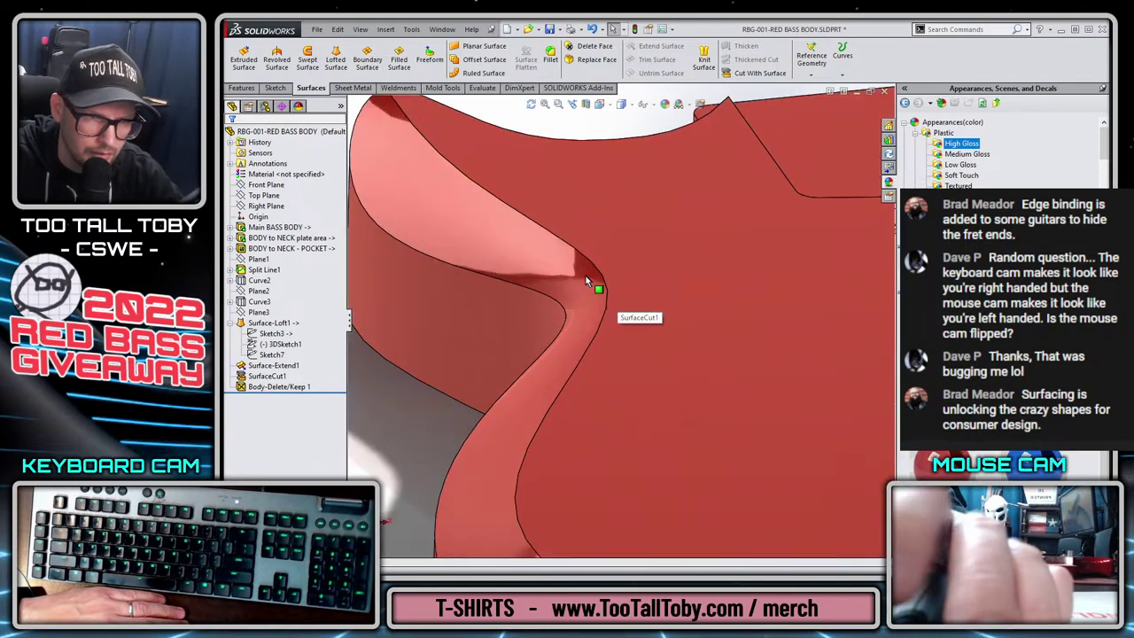
{"action": "scroll", "coordinate": [600, 306], "scroll_direction": "up", "scroll_amount": 10}
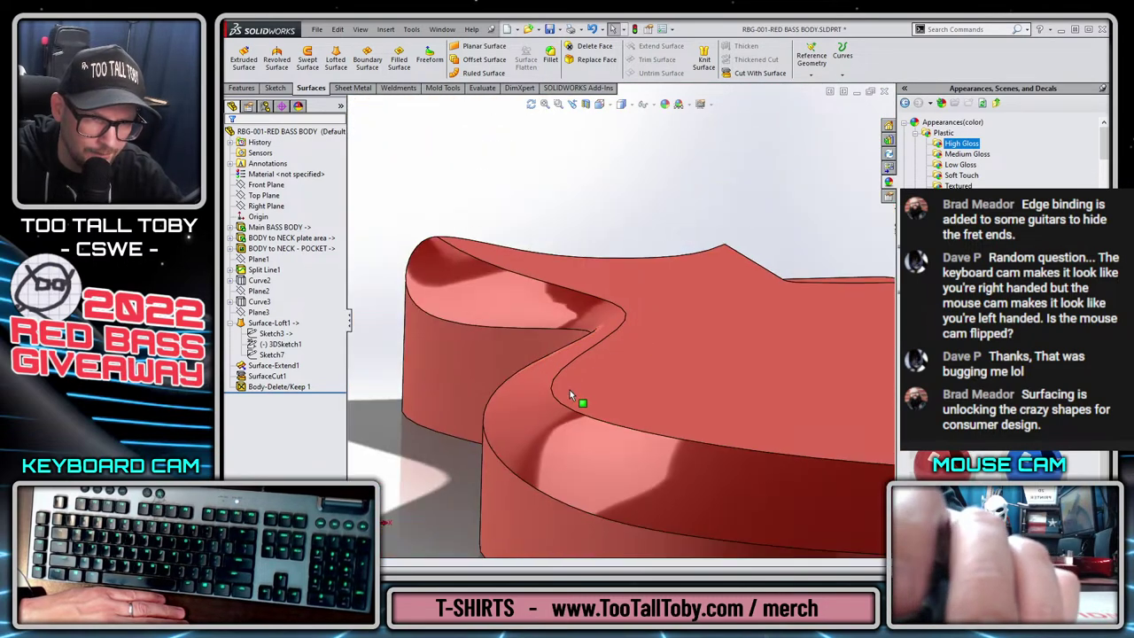
Reopen Sketch7, reposition the spline's upper point 2, and close the sketch.
{"action": "left_click", "coordinate": [271, 354]}
{"action": "left_click", "coordinate": [279, 322]}
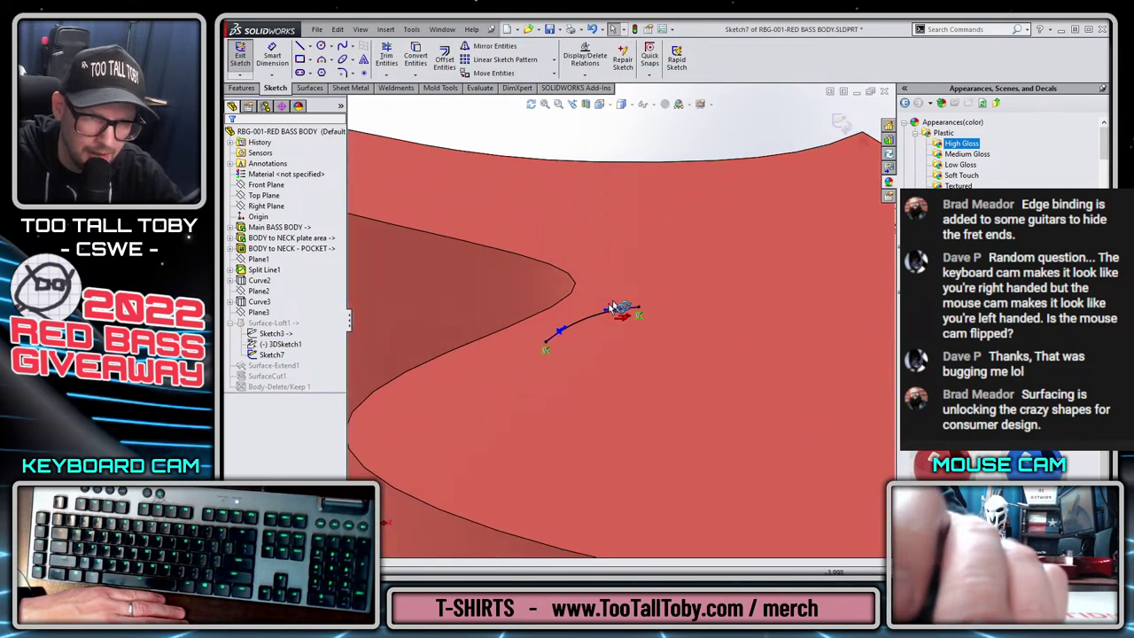
{"action": "left_click", "coordinate": [565, 319]}
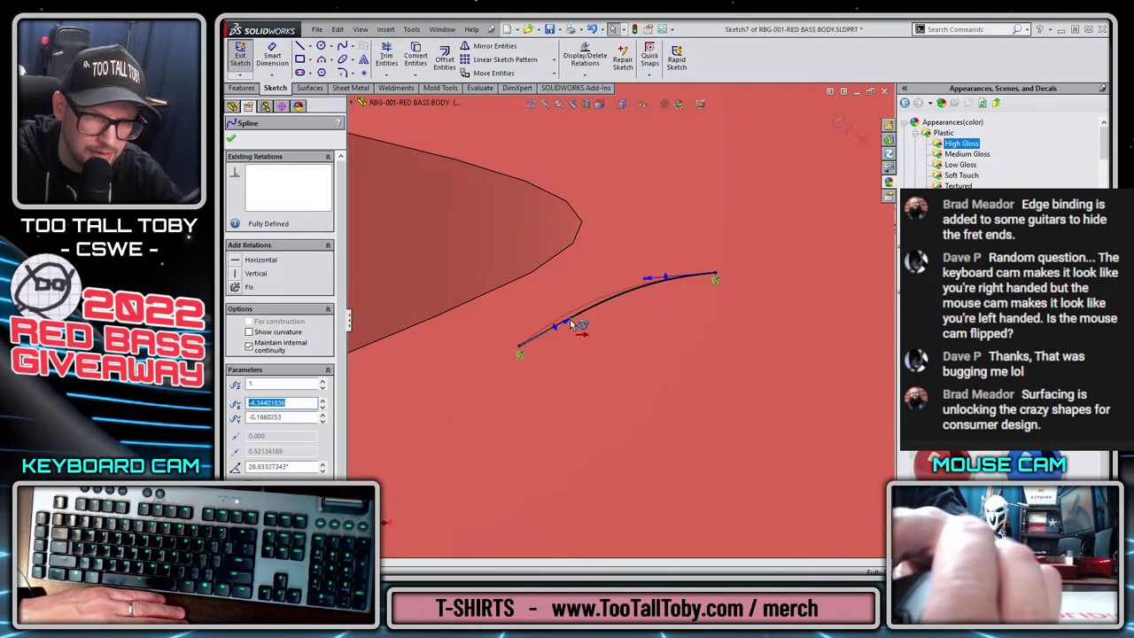
{"action": "left_click", "coordinate": [643, 280]}
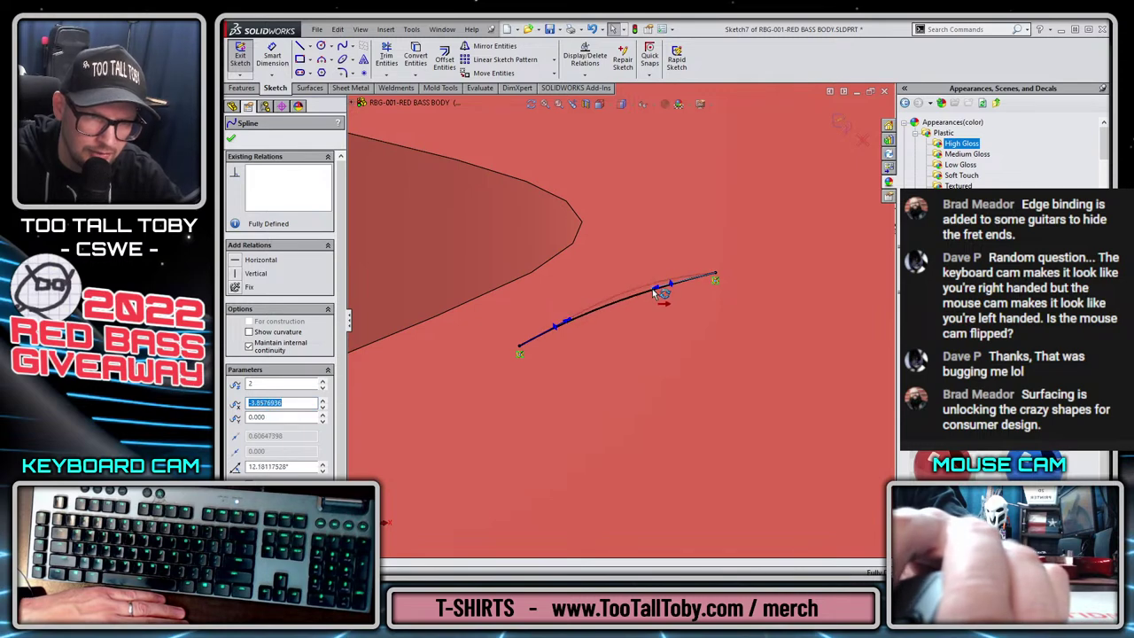
{"action": "left_click", "coordinate": [846, 126]}
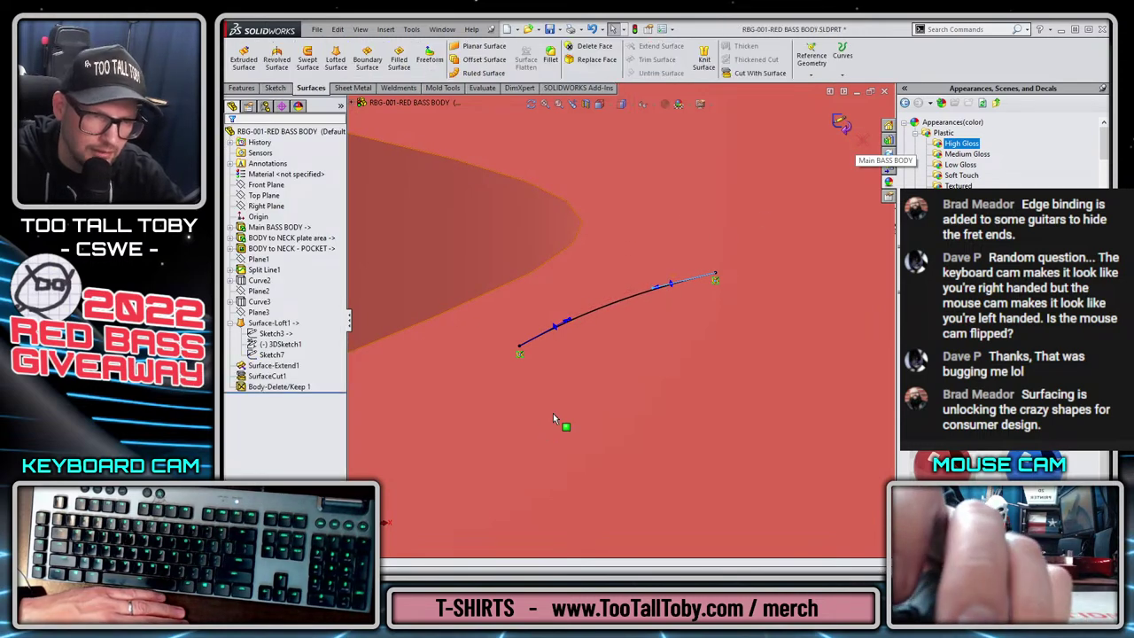
Save the bass body part, check it into the PDM vault, and return to the guitar assembly.
{"action": "scroll", "coordinate": [545, 368], "scroll_direction": "up", "scroll_amount": 5}
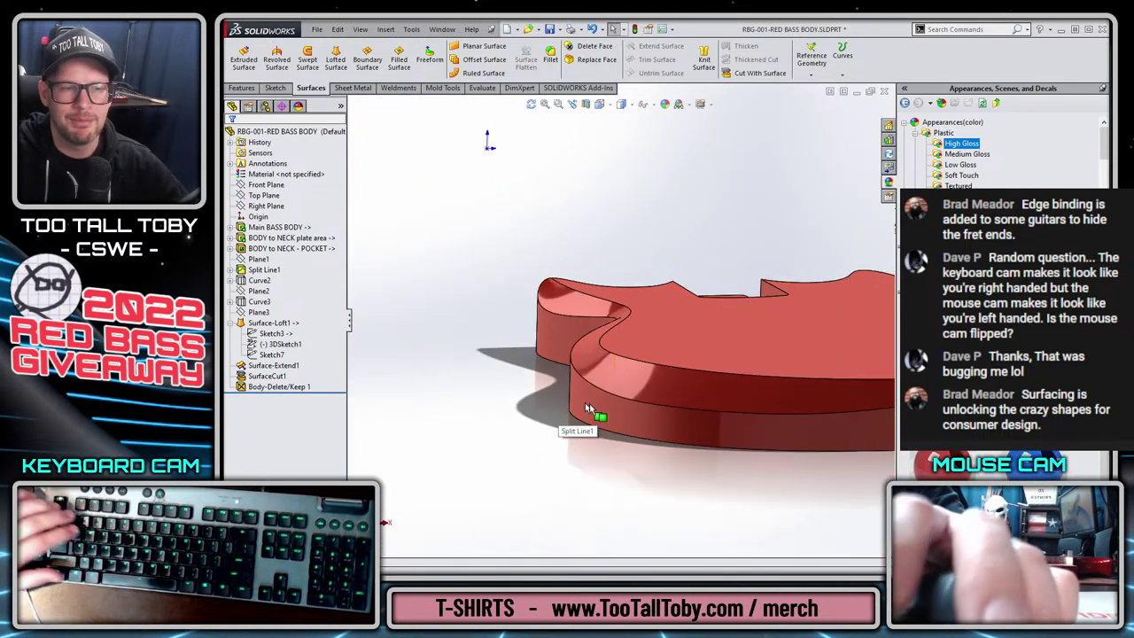
{"action": "middle_click_drag", "start_coordinate": [566, 384], "coordinate": [560, 419]}
{"action": "key", "text": "ctrl+s"}
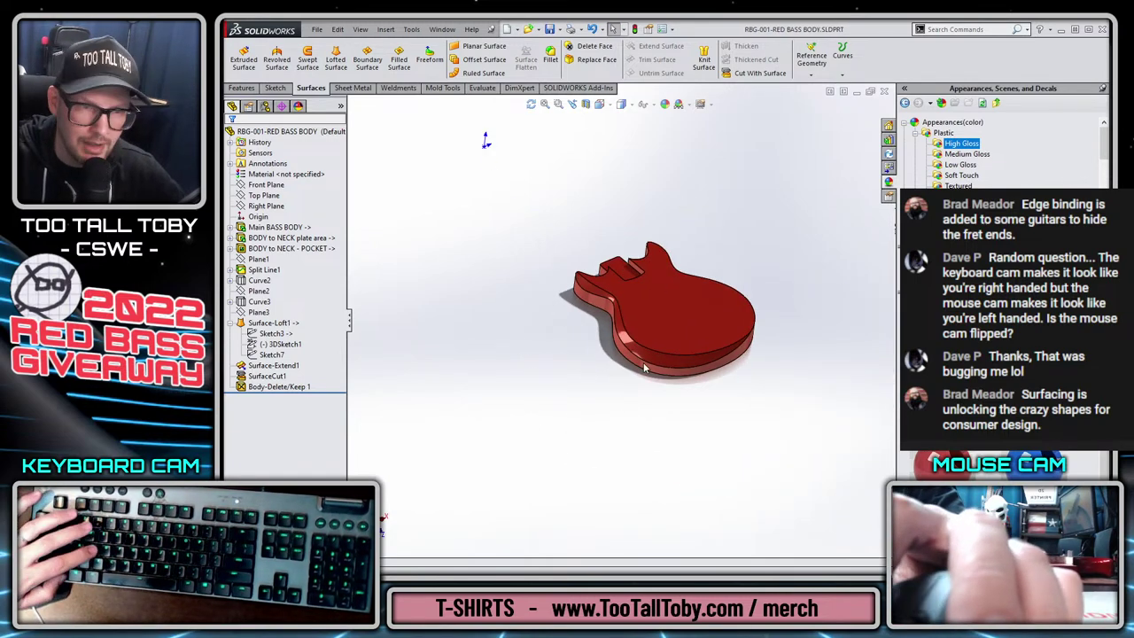
{"action": "left_click", "coordinate": [888, 154]}
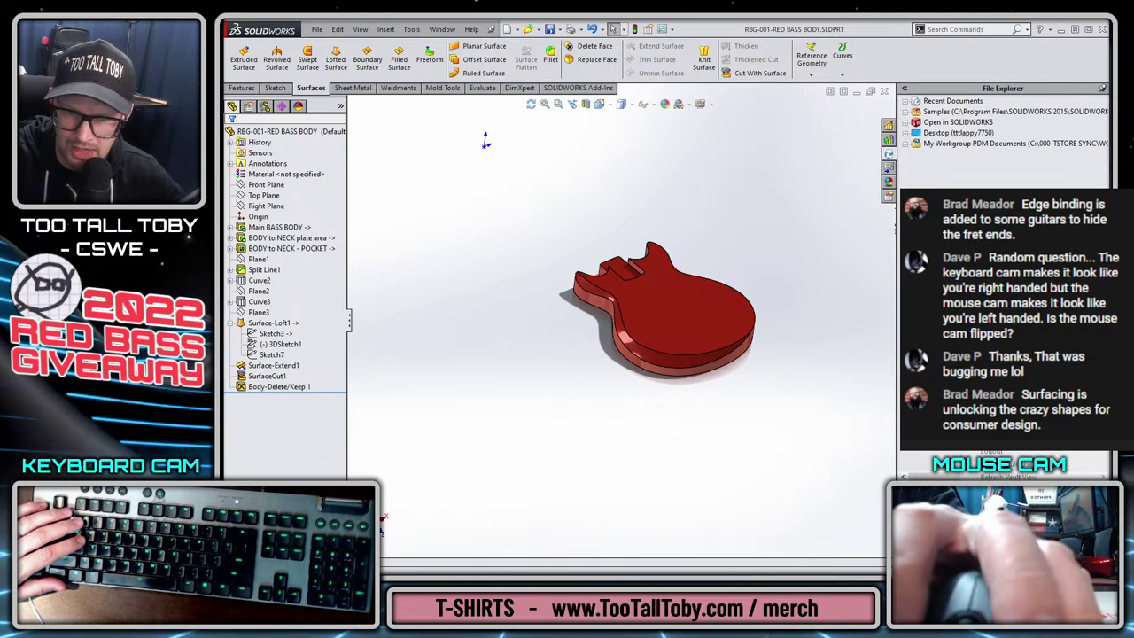
{"action": "key", "text": "ctrl+i"}
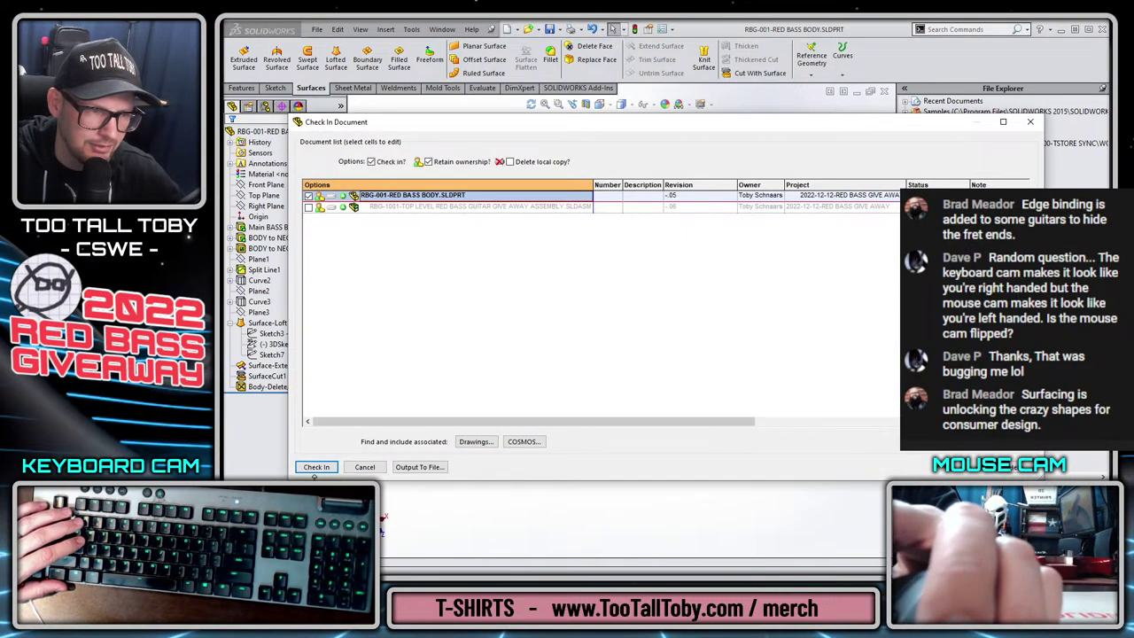
{"action": "left_click", "coordinate": [315, 469]}
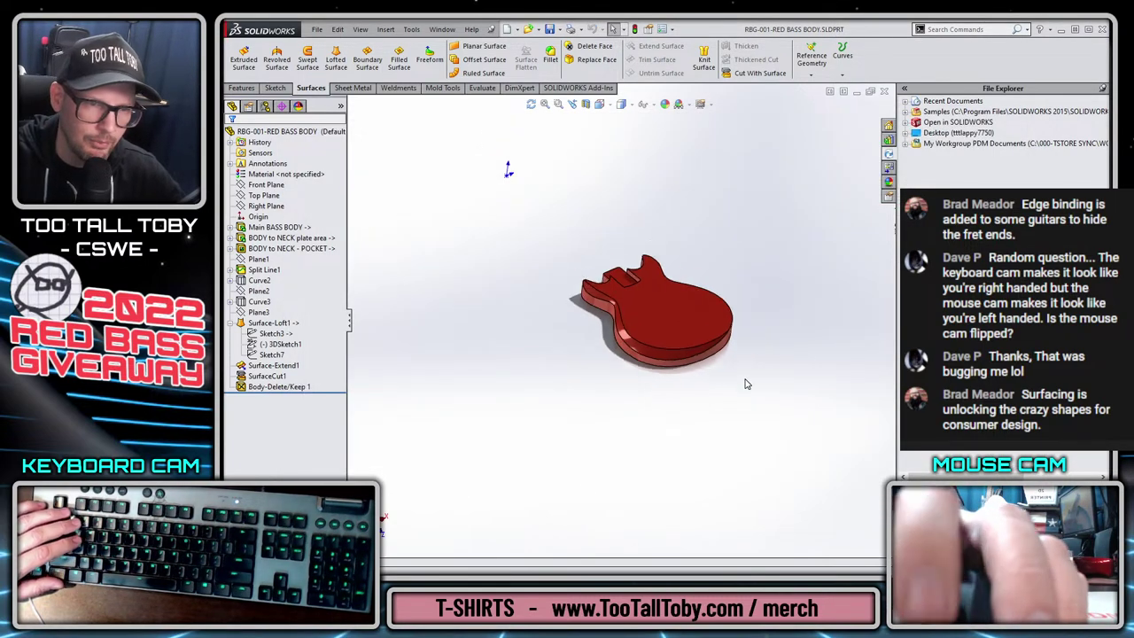
{"action": "scroll", "coordinate": [747, 384], "scroll_direction": "down", "scroll_amount": 3}
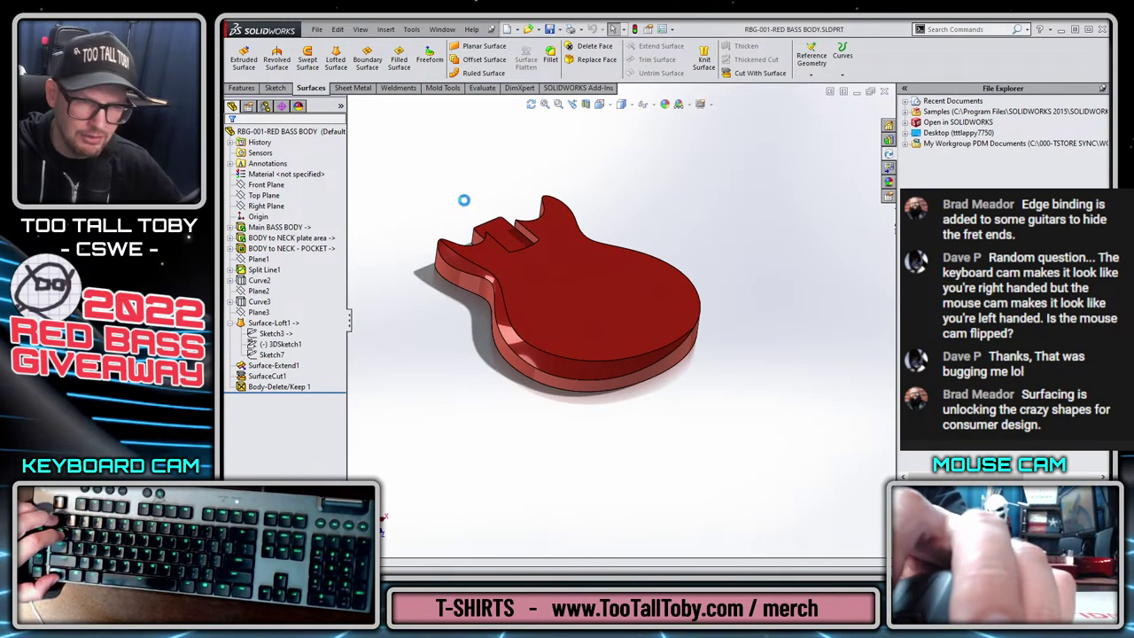
{"action": "key", "text": "ctrl+Tab"}
{"action": "key", "text": "f"}
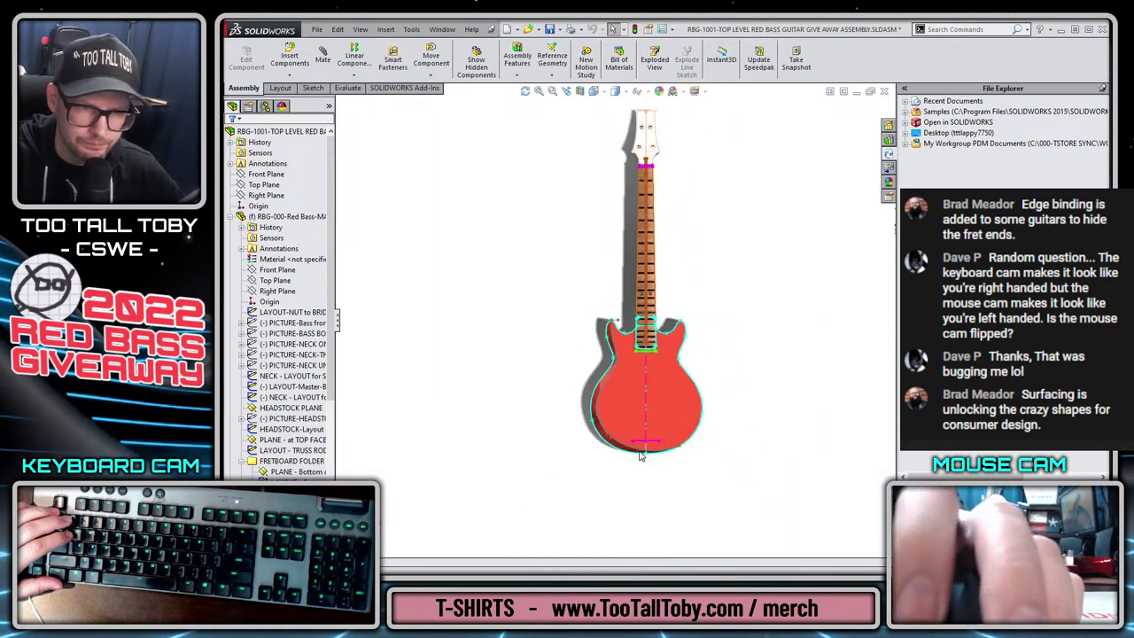
{"action": "middle_click_drag", "start_coordinate": [488, 355], "coordinate": [528, 394]}
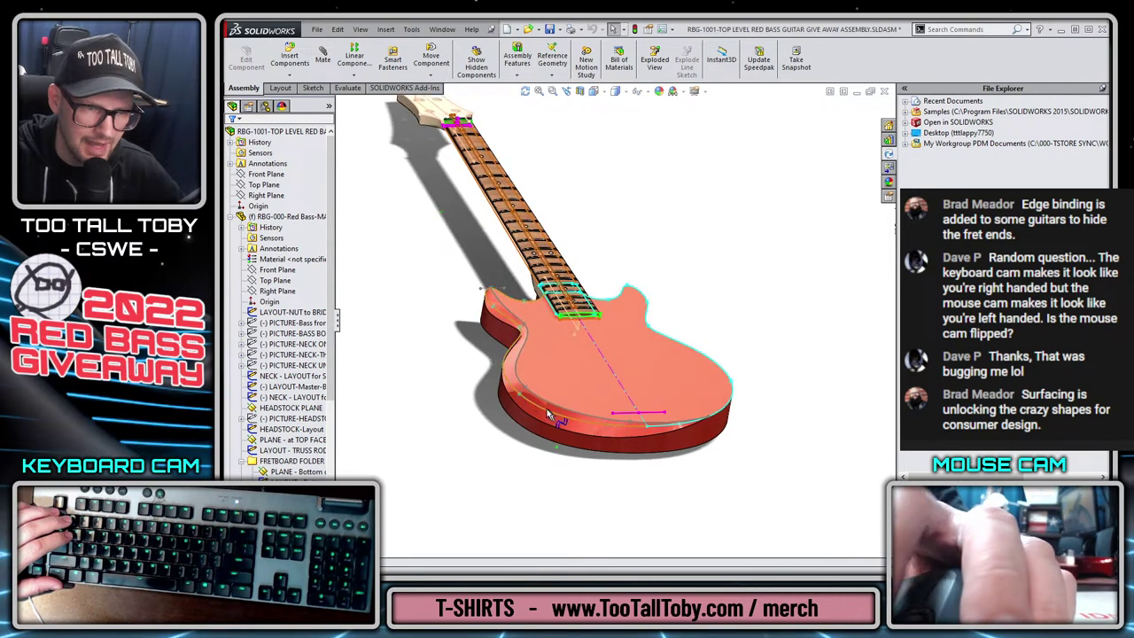
{"action": "left_click", "coordinate": [535, 380]}
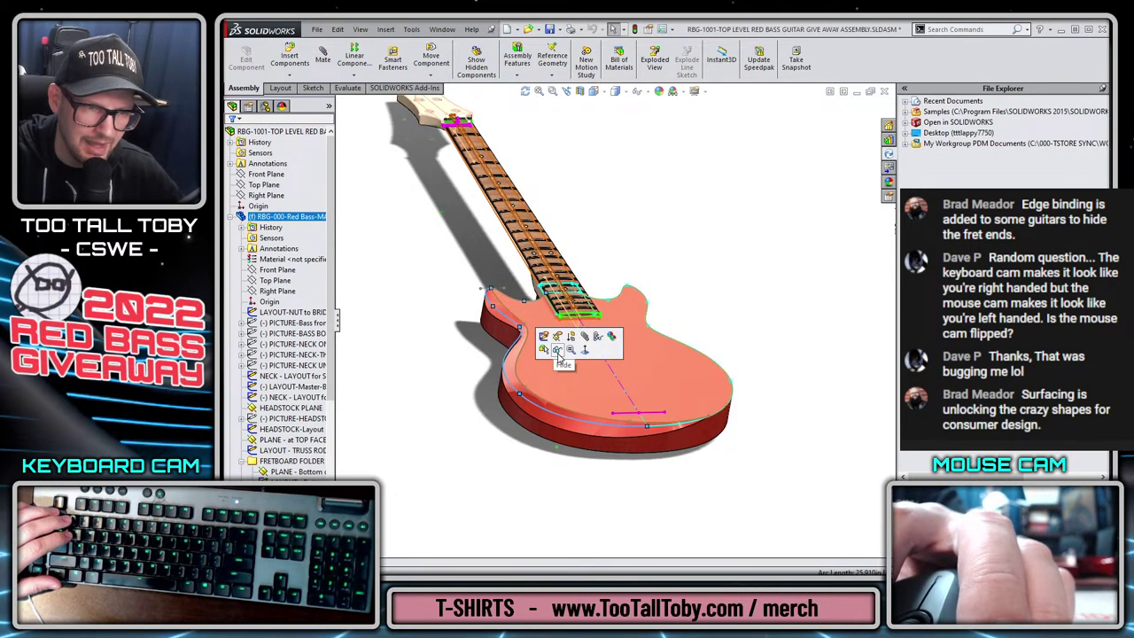
{"action": "left_click", "coordinate": [286, 216]}
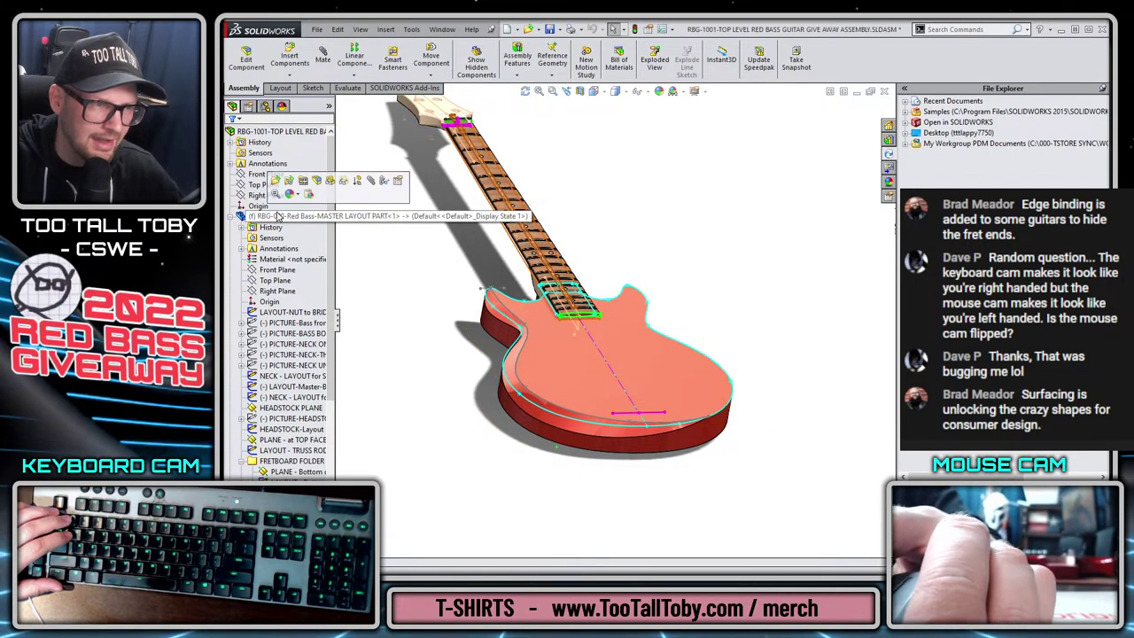
{"action": "left_click", "coordinate": [448, 256]}
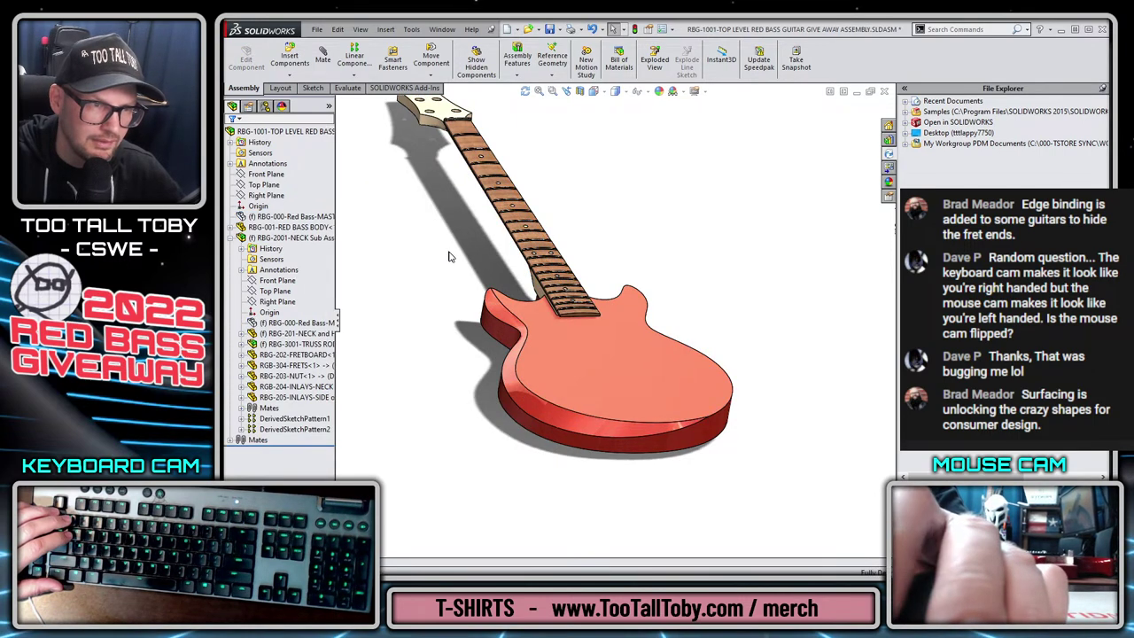
{"action": "middle_click_drag", "start_coordinate": [452, 257], "coordinate": [502, 361]}
{"action": "scroll", "coordinate": [501, 361], "scroll_direction": "up", "scroll_amount": 3}
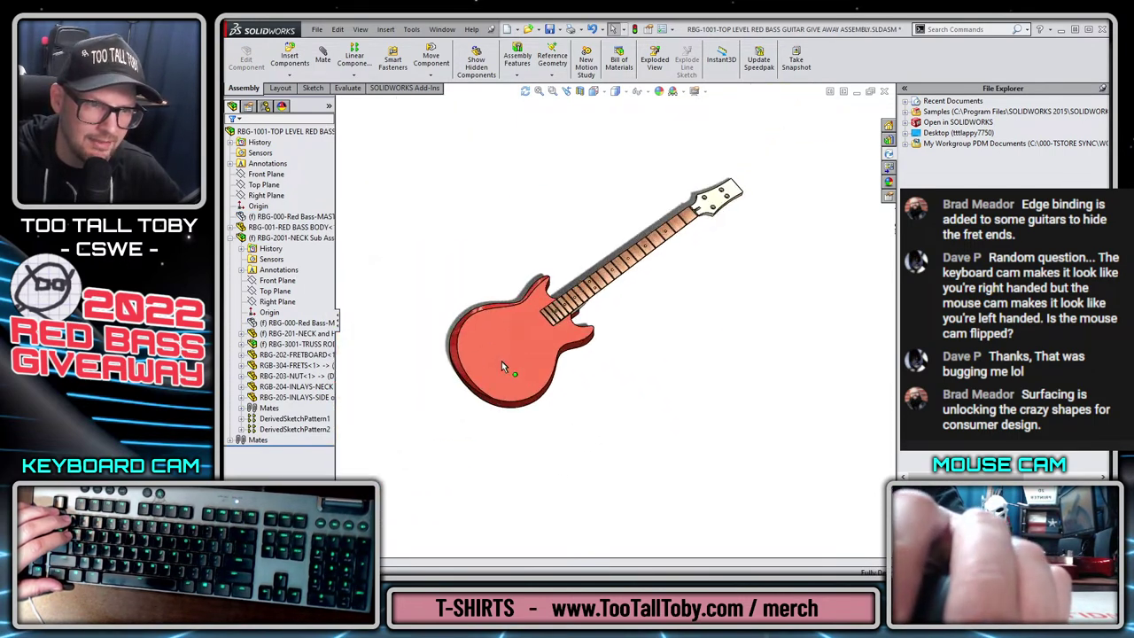
{"action": "scroll", "coordinate": [483, 312], "scroll_direction": "down", "scroll_amount": 2}
{"action": "middle_click_drag", "start_coordinate": [483, 312], "coordinate": [502, 276]}
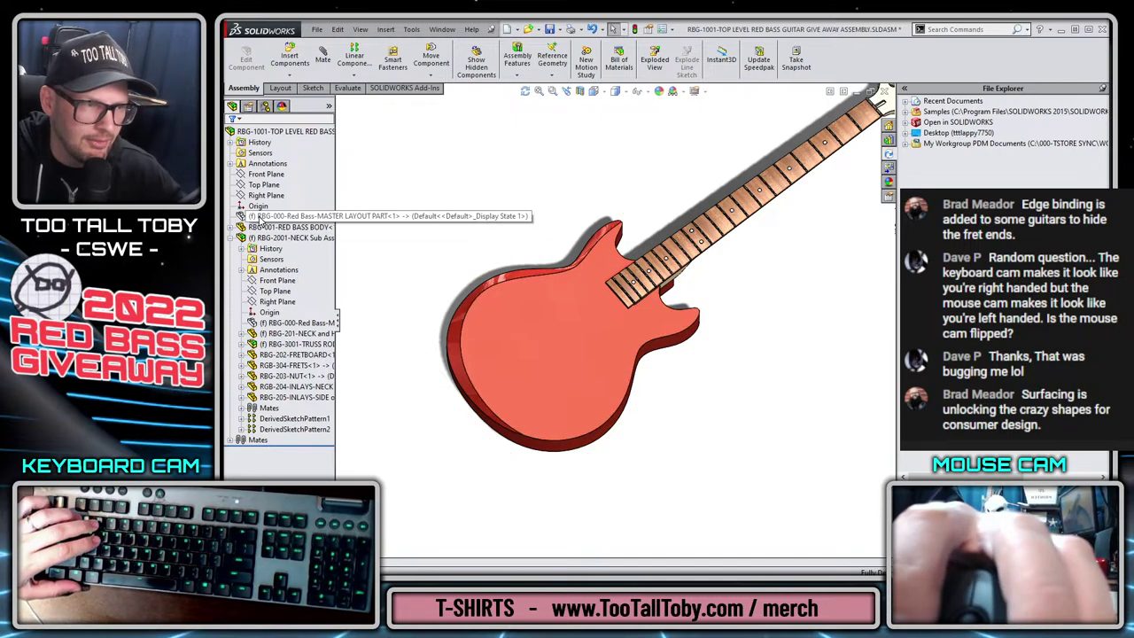
{"action": "left_click", "coordinate": [260, 218]}
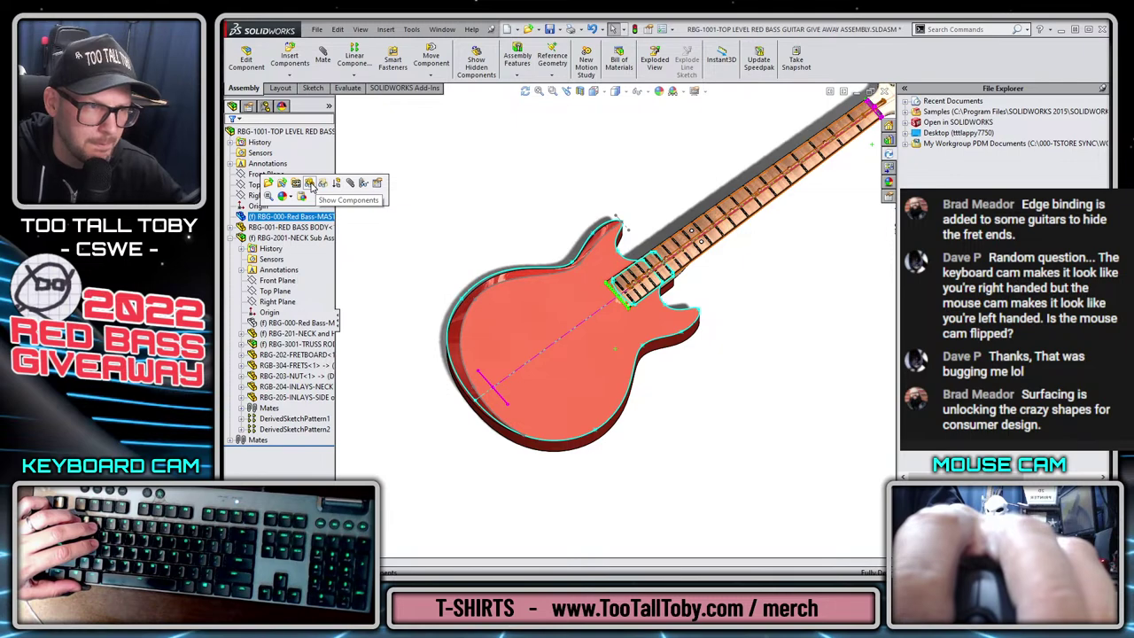
{"action": "left_click", "coordinate": [426, 185]}
{"action": "key", "text": "ctrl+1"}
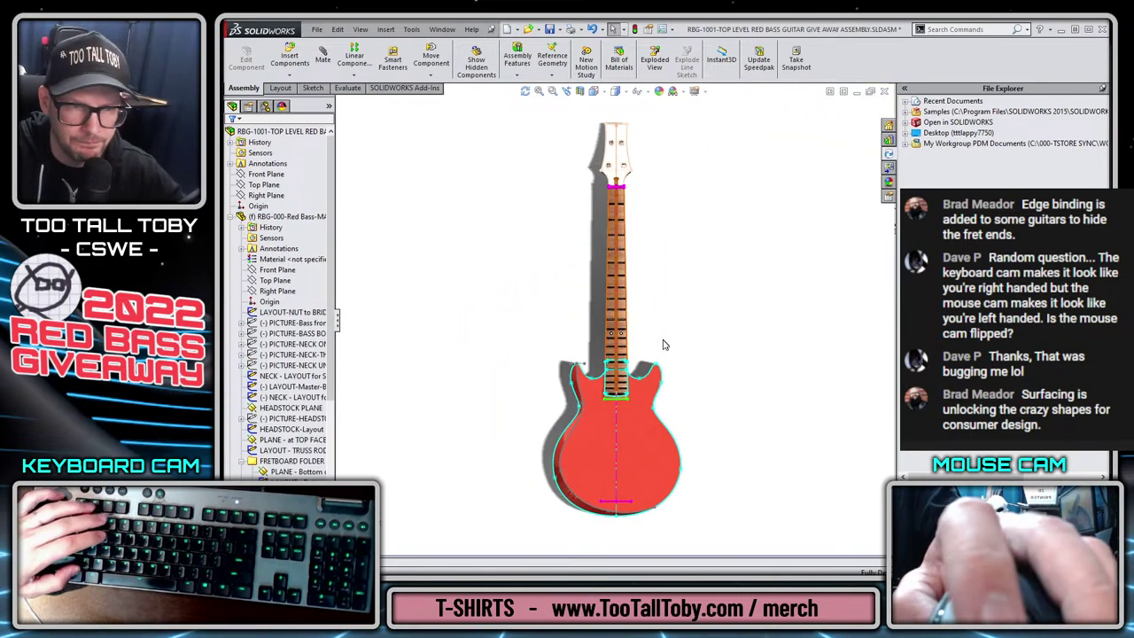
Show the PICTURE-Bass front and PICTURE-BASS BODY reference sketches behind the model.
{"action": "scroll", "coordinate": [665, 345], "scroll_direction": "down", "scroll_amount": 6}
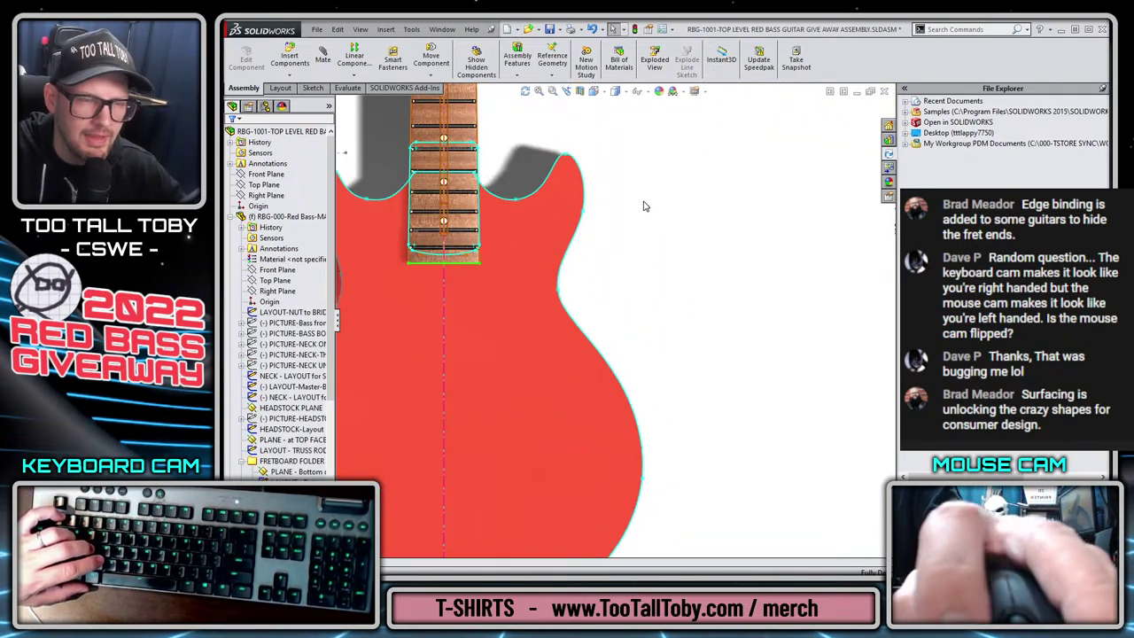
{"action": "left_click", "coordinate": [289, 334]}
{"action": "left_click", "coordinate": [299, 324], "text": "ctrl"}
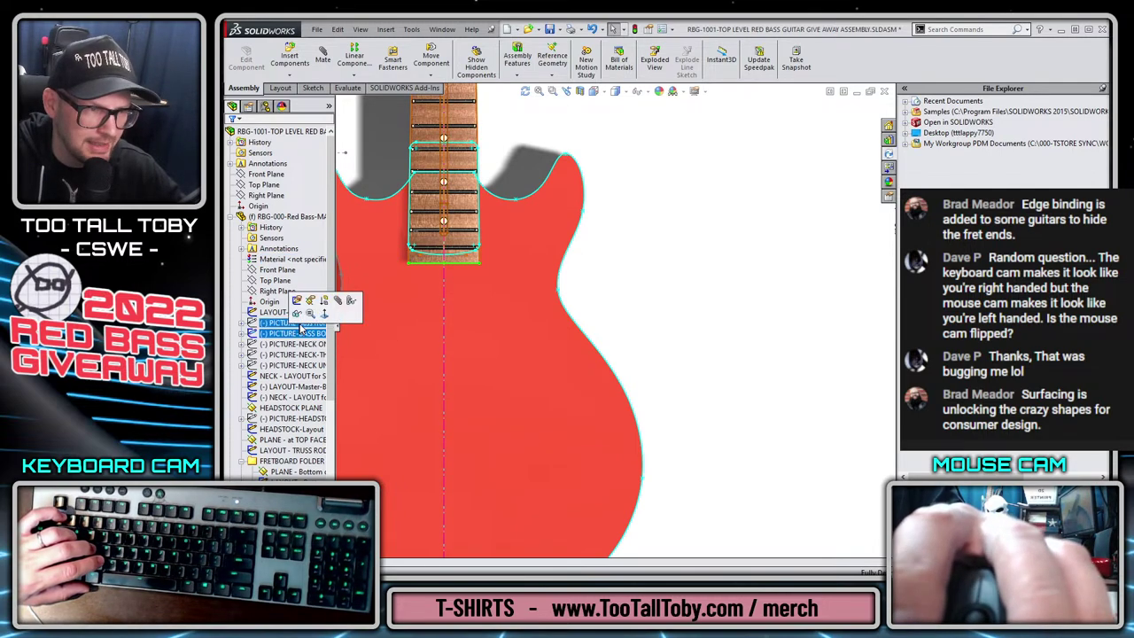
{"action": "left_click", "coordinate": [298, 316]}
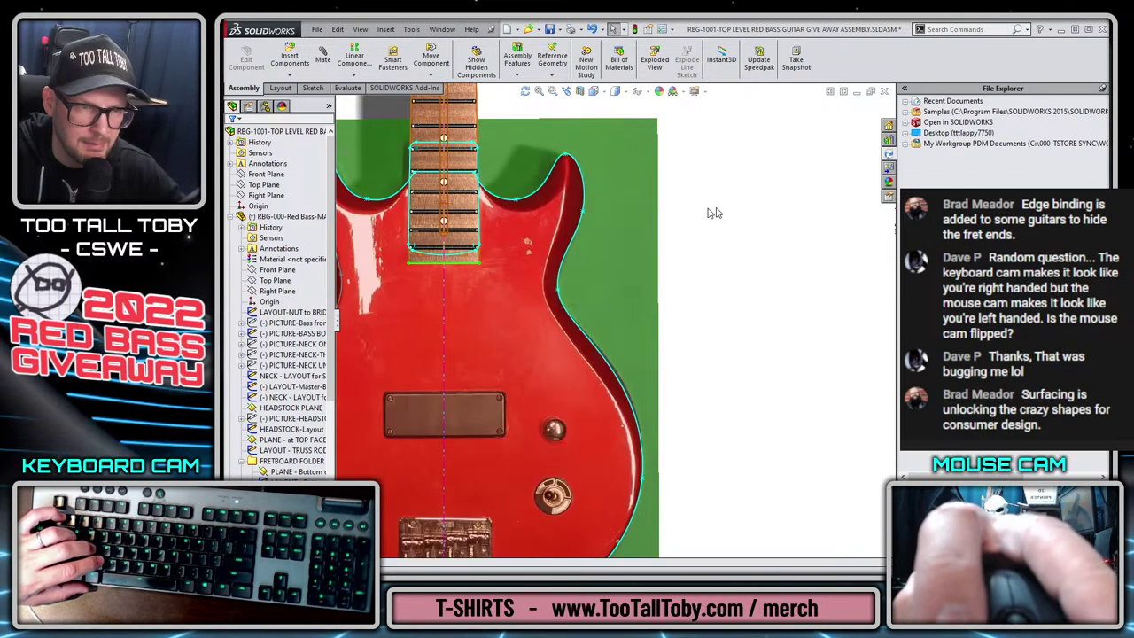
{"action": "left_click", "coordinate": [289, 333]}
{"action": "left_click", "coordinate": [293, 323], "text": "ctrl"}
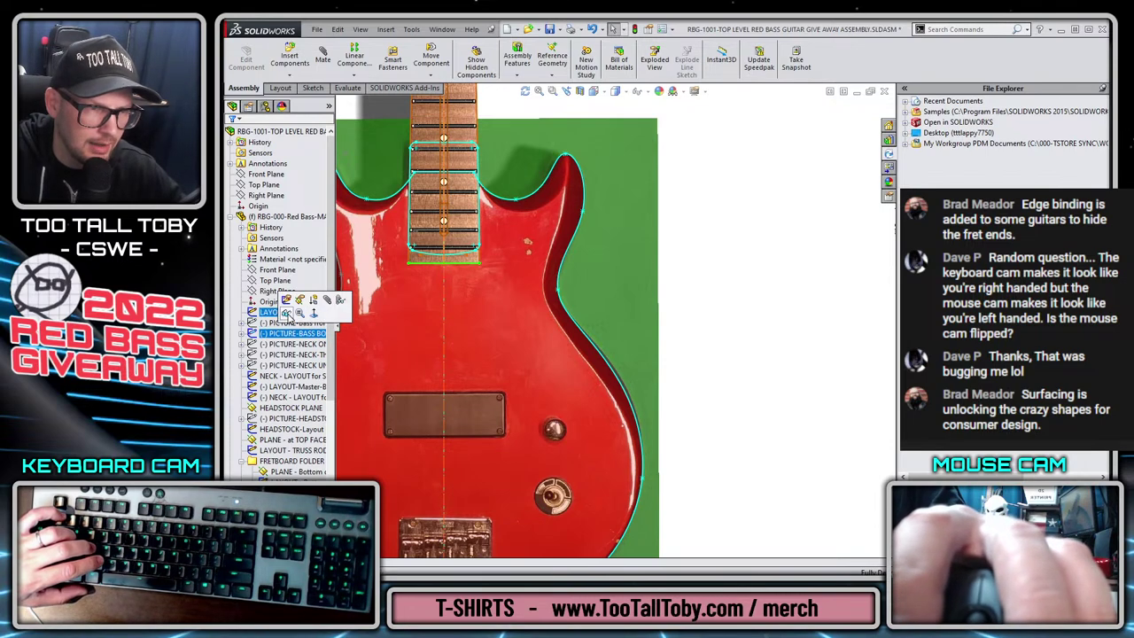
Edit the RBG-000 Red Bass layout part in context and select its Top Plane.
{"action": "left_click", "coordinate": [275, 280]}
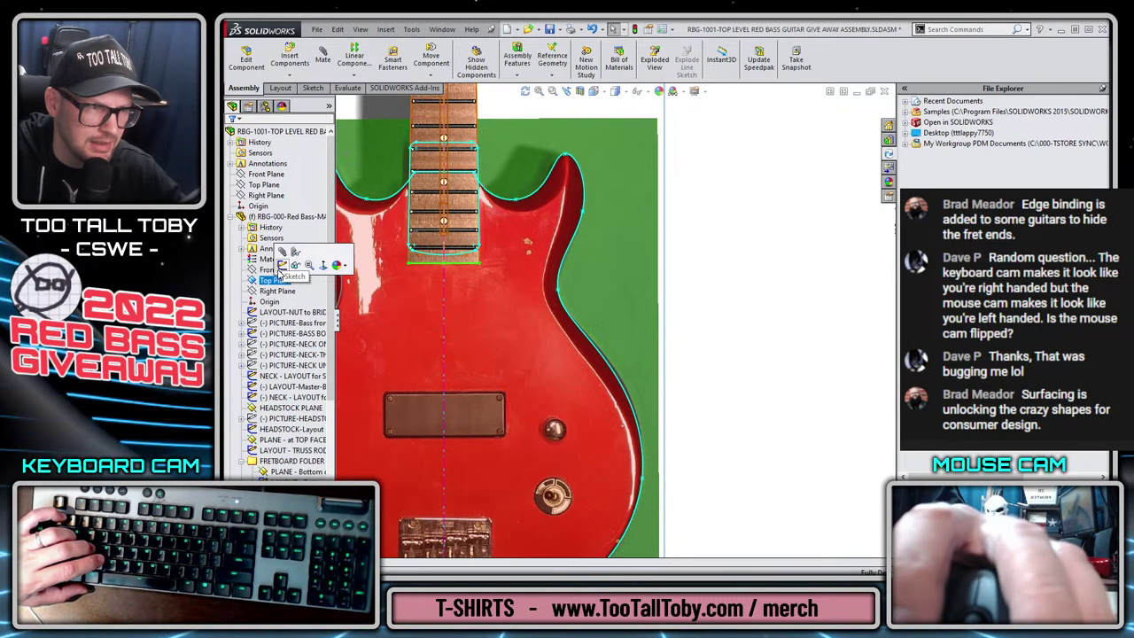
{"action": "left_click", "coordinate": [282, 265]}
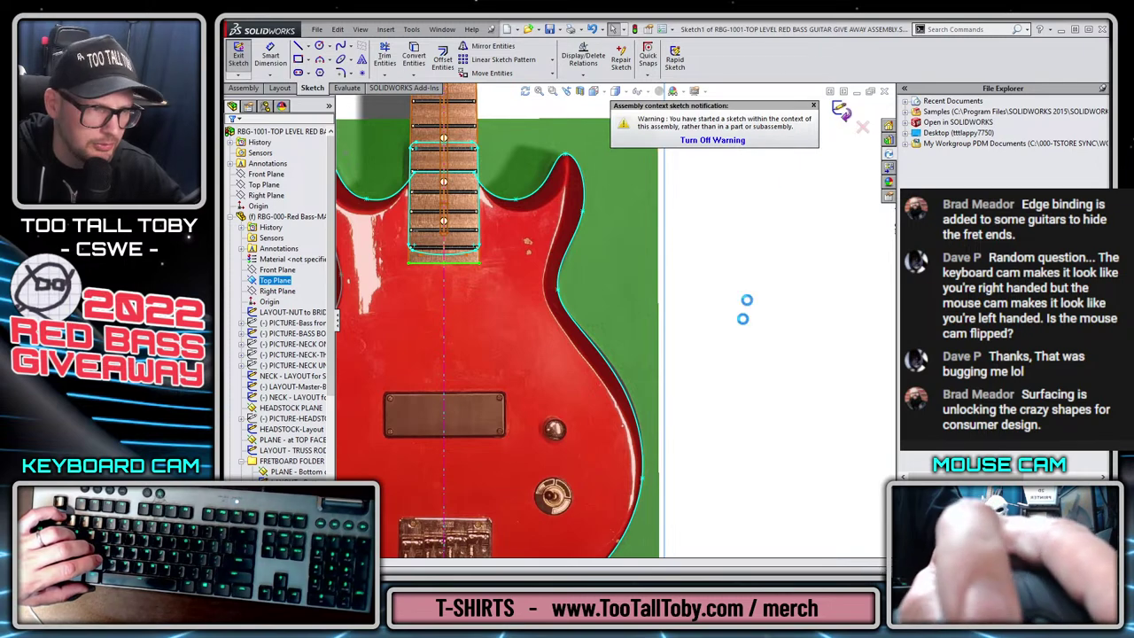
{"action": "right_click", "coordinate": [291, 218]}
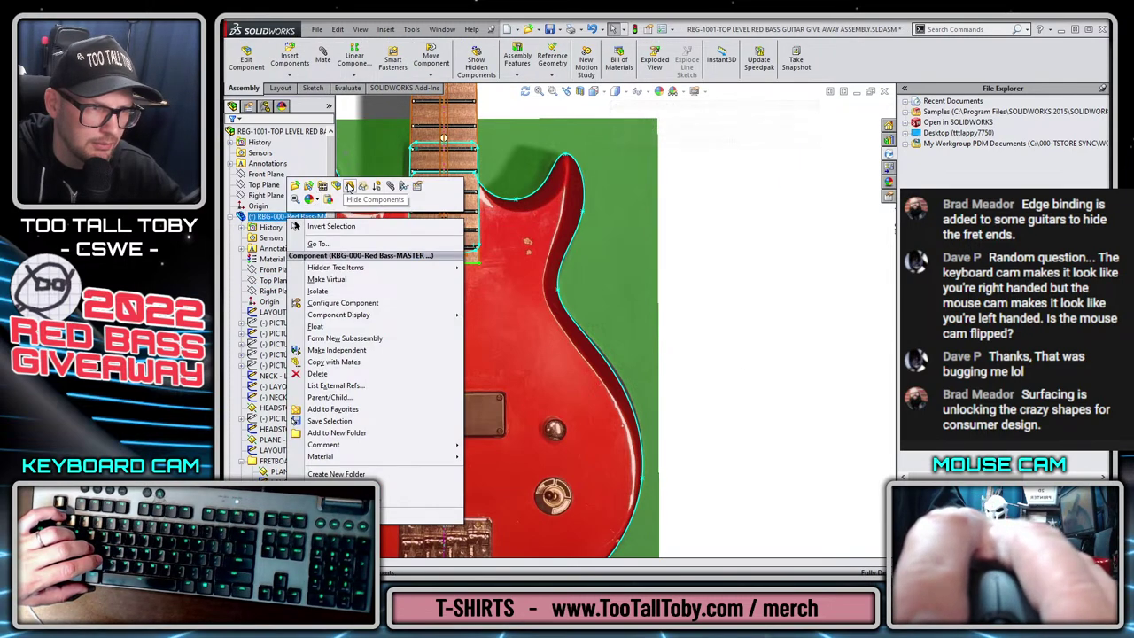
{"action": "left_click", "coordinate": [295, 186]}
{"action": "left_click", "coordinate": [275, 280]}
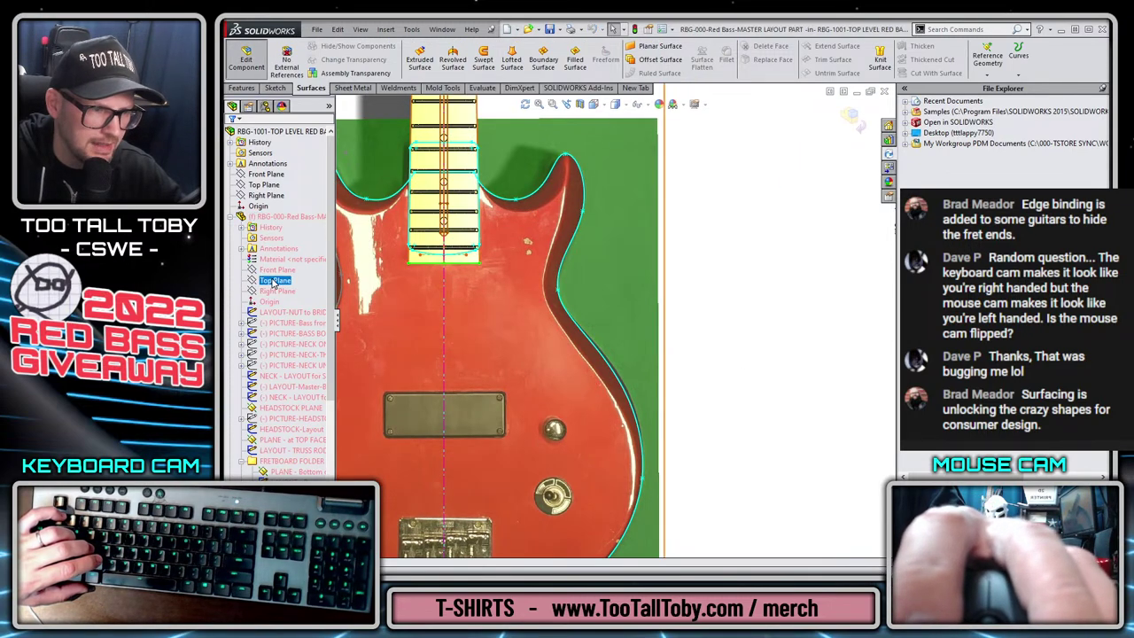
Start a sketch on Top Plane and draw a horizontal line at the upper horn's tip.
{"action": "left_click", "coordinate": [280, 259]}
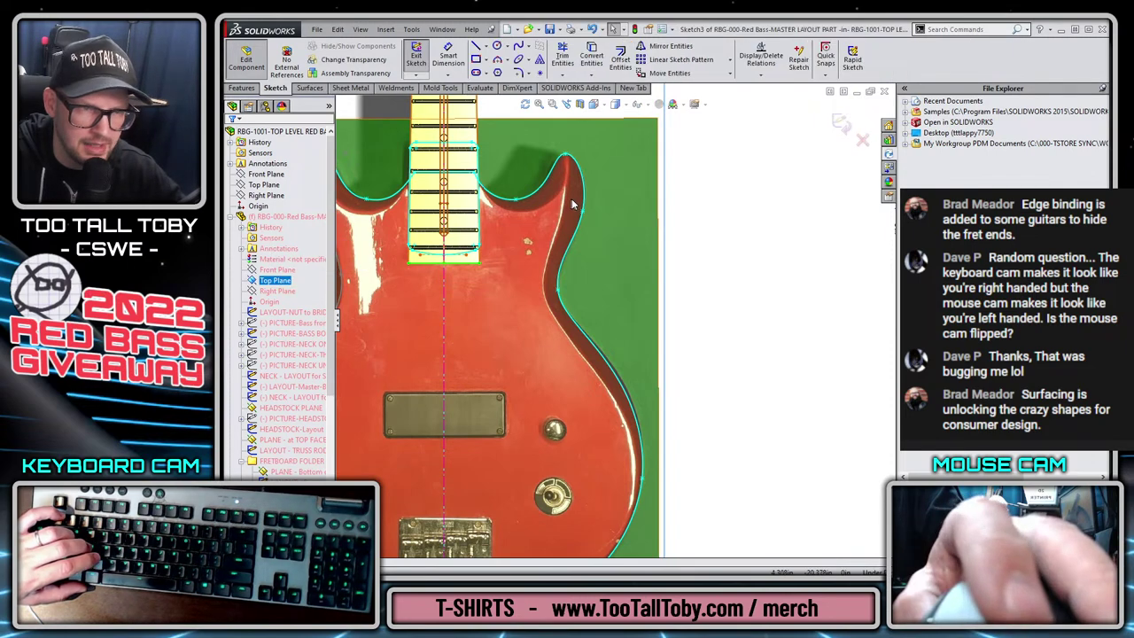
{"action": "key", "text": "s"}
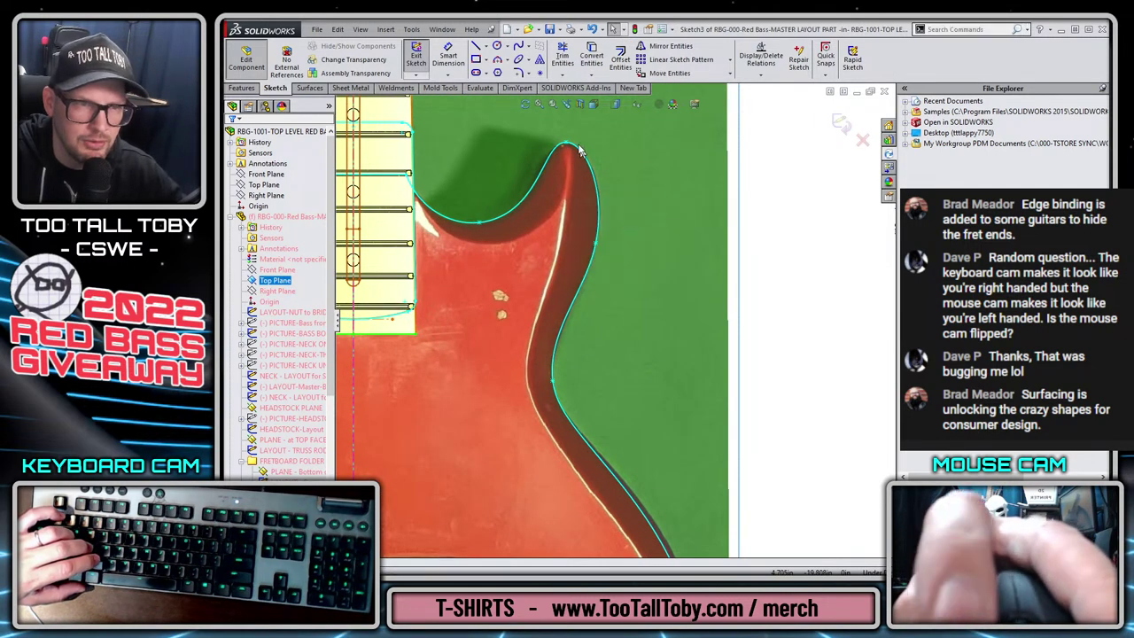
{"action": "key", "text": "l"}
{"action": "left_click", "coordinate": [563, 135]}
{"action": "left_click", "coordinate": [632, 132]}
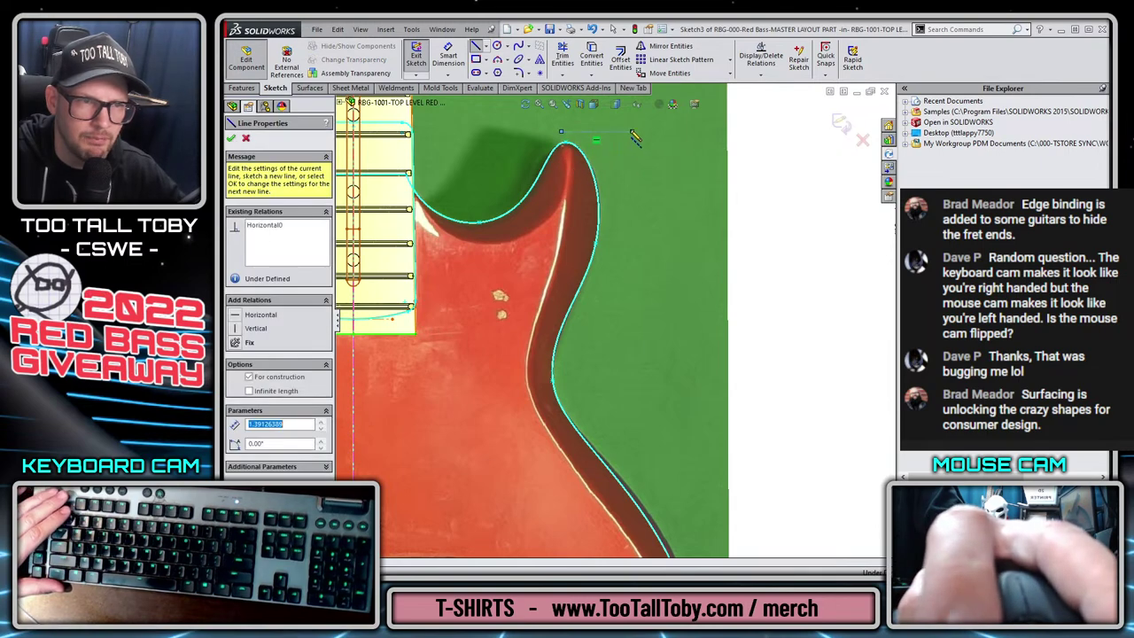
{"action": "key", "text": "Escape"}
{"action": "left_click", "coordinate": [596, 132]}
{"action": "left_click", "coordinate": [582, 157], "text": "ctrl"}
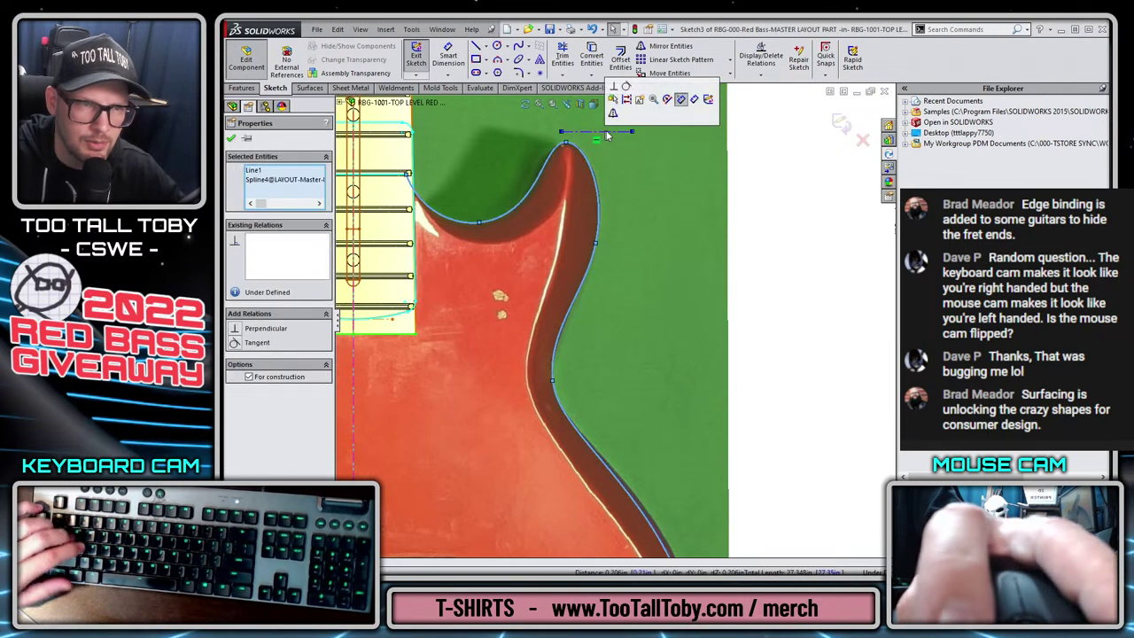
Trace a spline from the horn tip down the body's right edge to its lower end.
{"action": "key", "text": "s"}
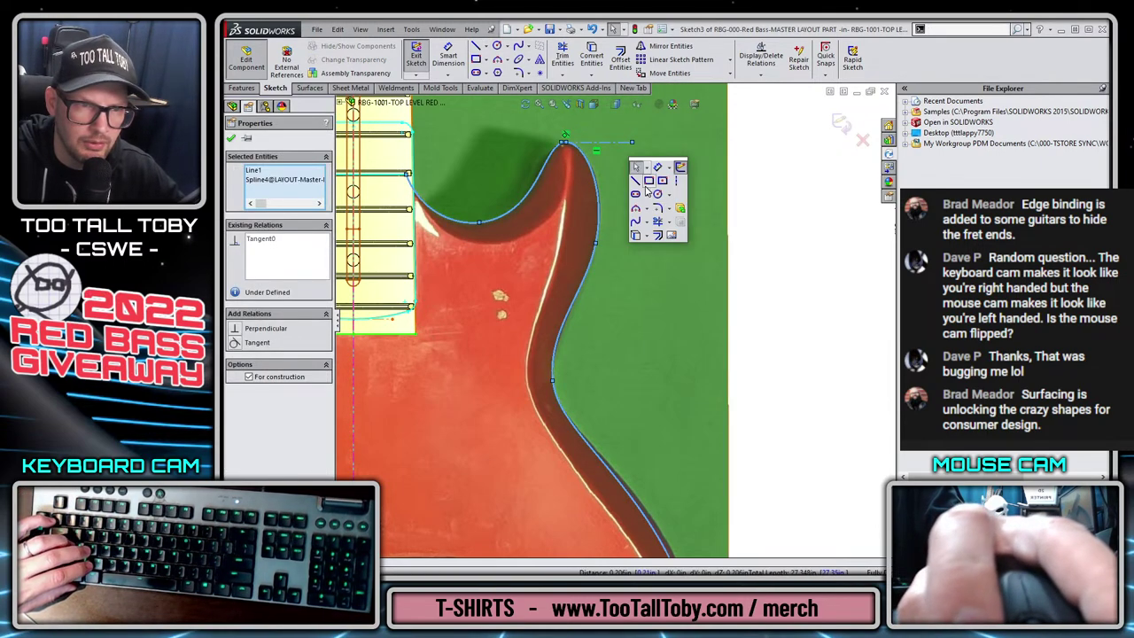
{"action": "left_click", "coordinate": [636, 221]}
{"action": "scroll", "coordinate": [612, 191], "scroll_direction": "down", "scroll_amount": 3}
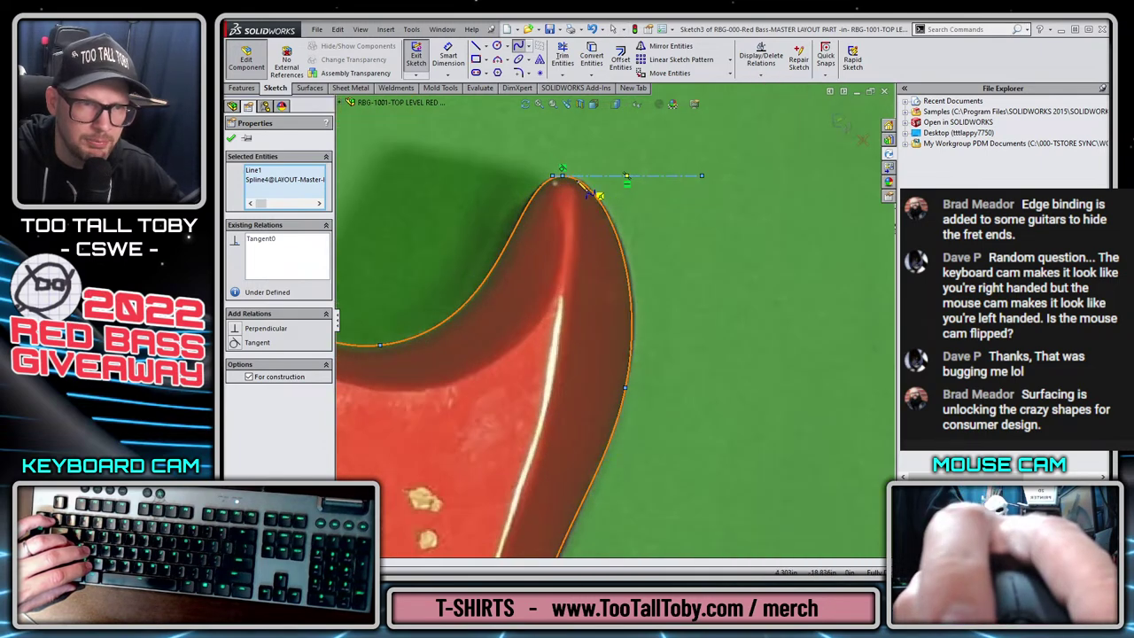
{"action": "left_click", "coordinate": [584, 188]}
{"action": "scroll", "coordinate": [589, 192], "scroll_direction": "up", "scroll_amount": 5}
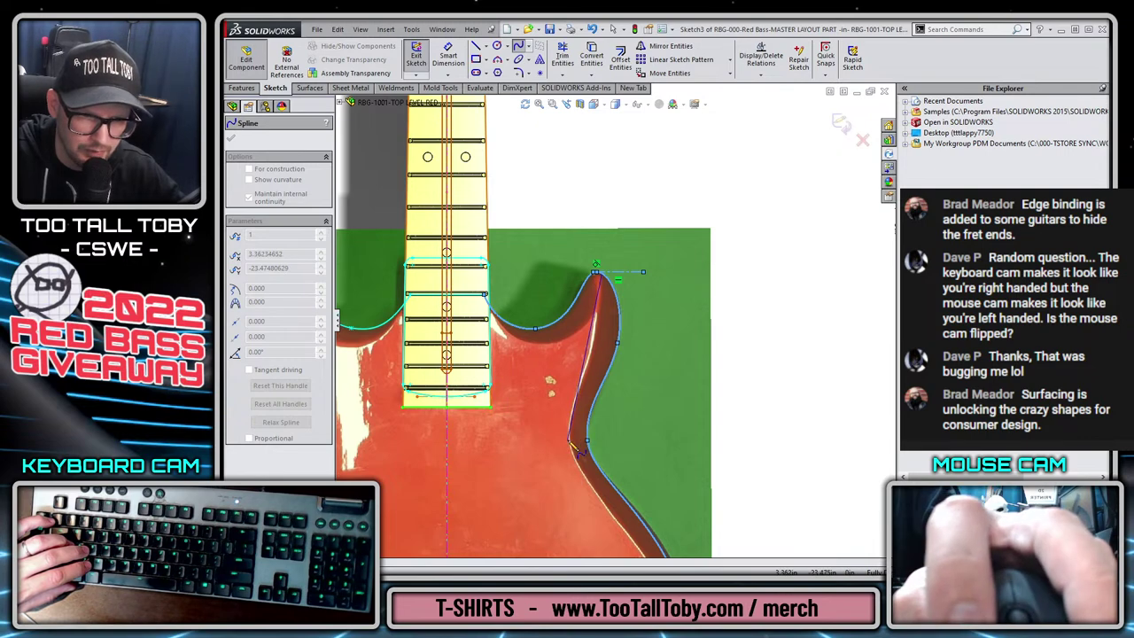
{"action": "scroll", "coordinate": [645, 489], "scroll_direction": "up", "scroll_amount": 4}
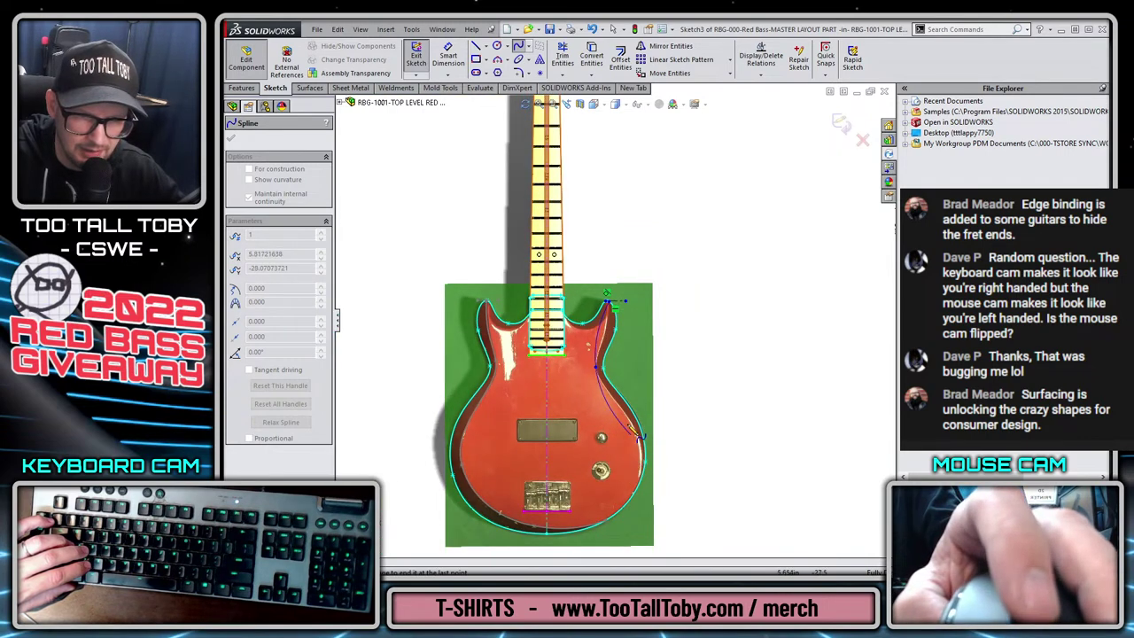
{"action": "scroll", "coordinate": [640, 436], "scroll_direction": "down", "scroll_amount": 2}
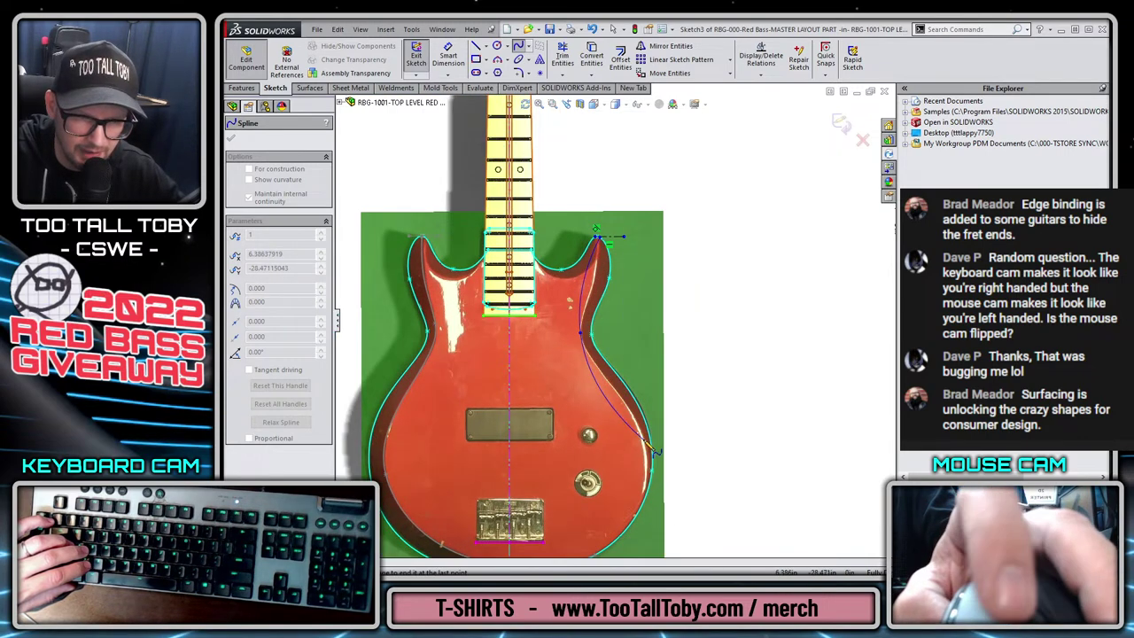
{"action": "double_click", "coordinate": [654, 526]}
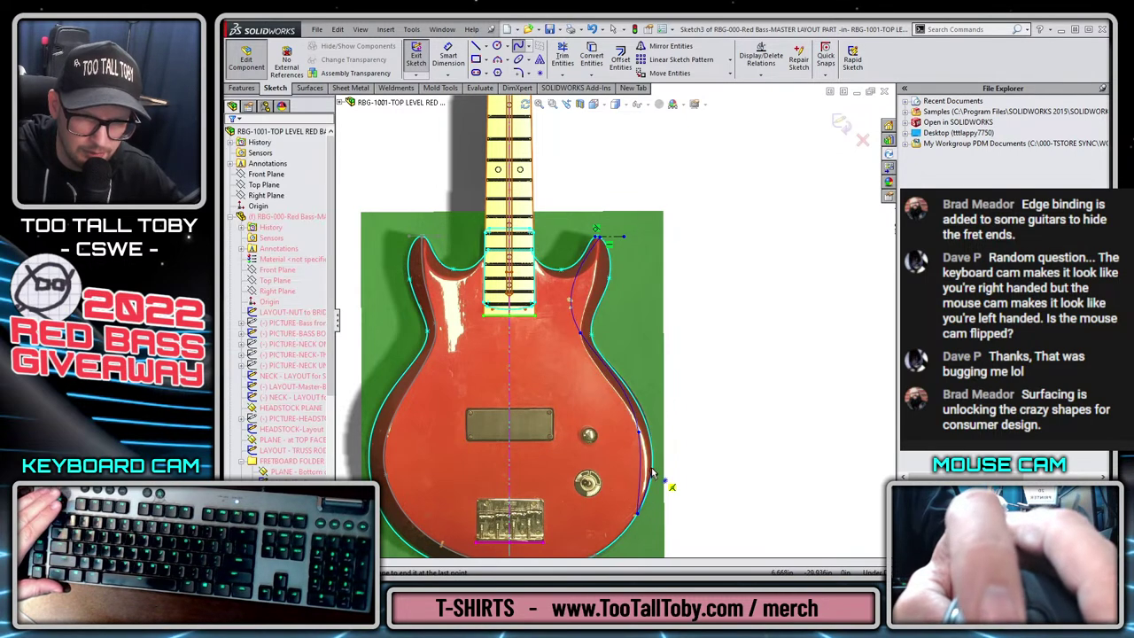
{"action": "scroll", "coordinate": [636, 523], "scroll_direction": "down", "scroll_amount": 2}
{"action": "scroll", "coordinate": [634, 523], "scroll_direction": "down", "scroll_amount": 1}
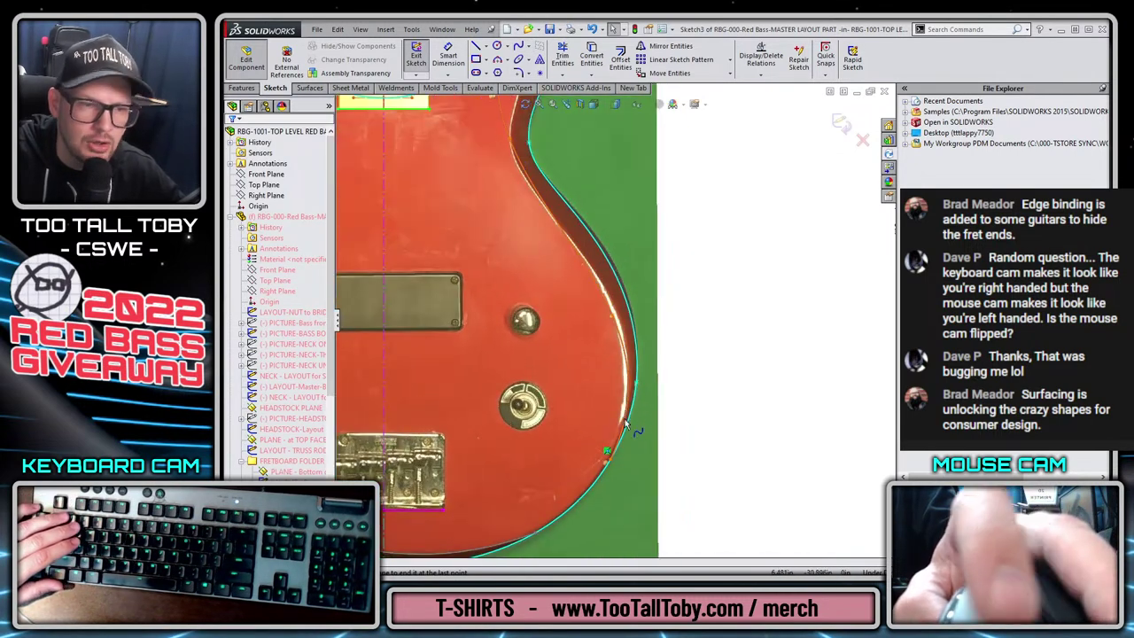
{"action": "left_click", "coordinate": [626, 421]}
{"action": "left_click", "coordinate": [656, 359]}
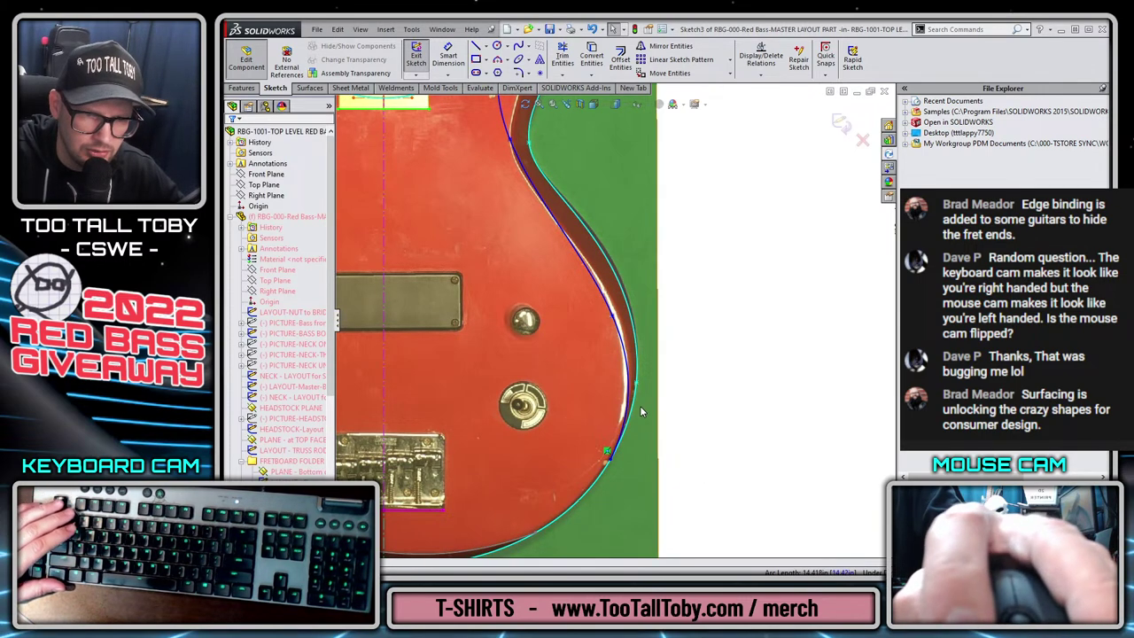
Make Spline2 tangent to the body outline and adjust its direction near the lower end.
{"action": "left_click", "coordinate": [625, 415], "text": "ctrl"}
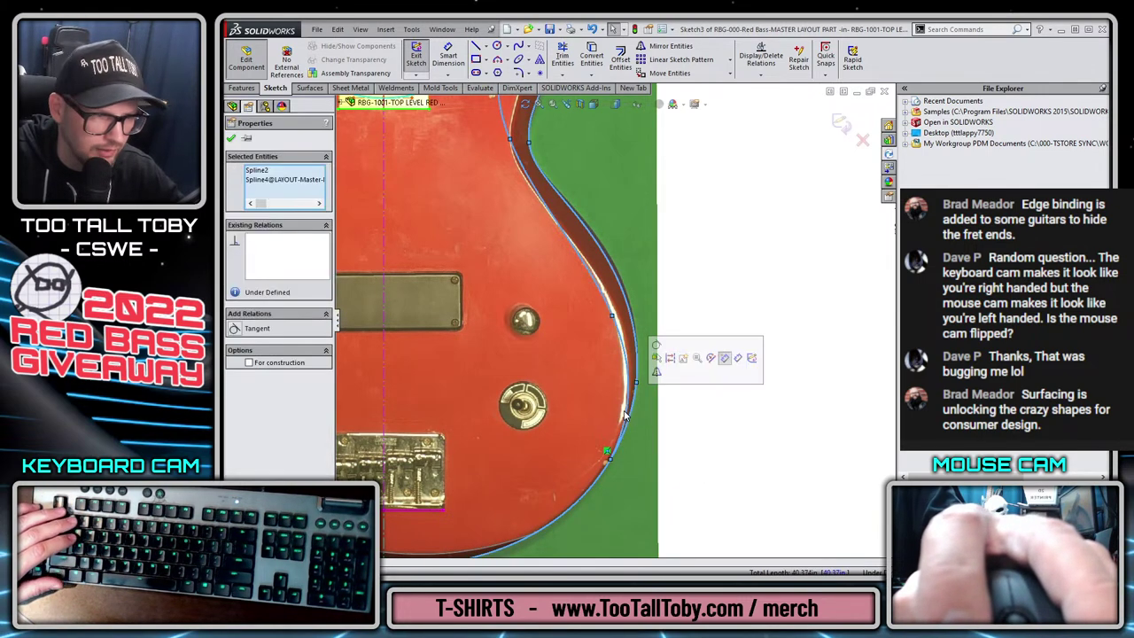
{"action": "left_click", "coordinate": [234, 329]}
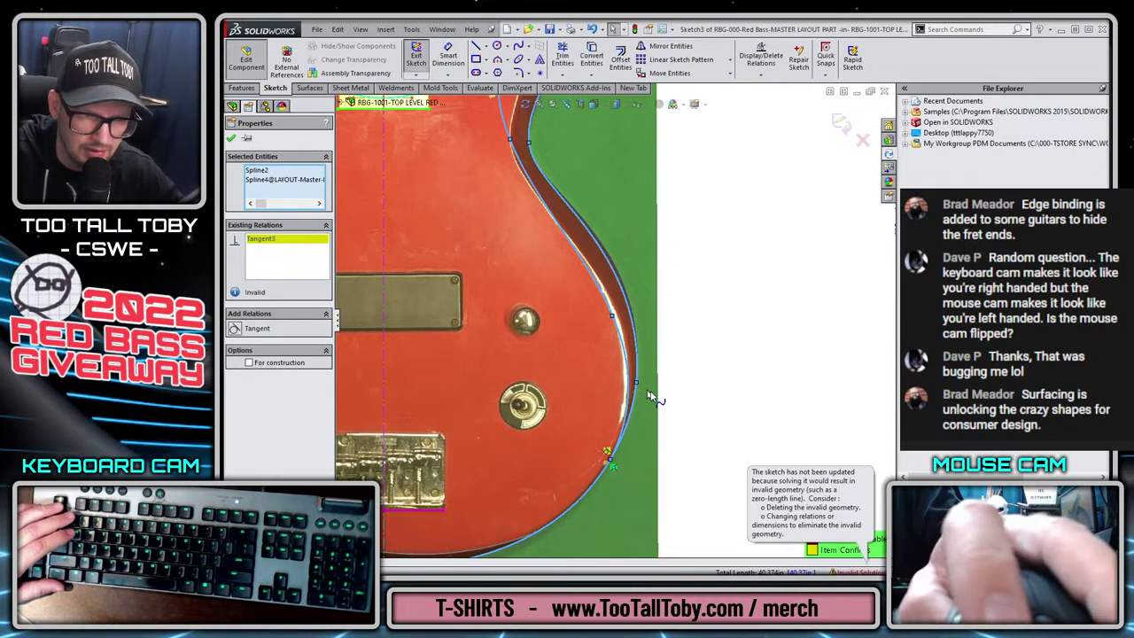
{"action": "key", "text": "Escape"}
{"action": "left_click", "coordinate": [625, 444]}
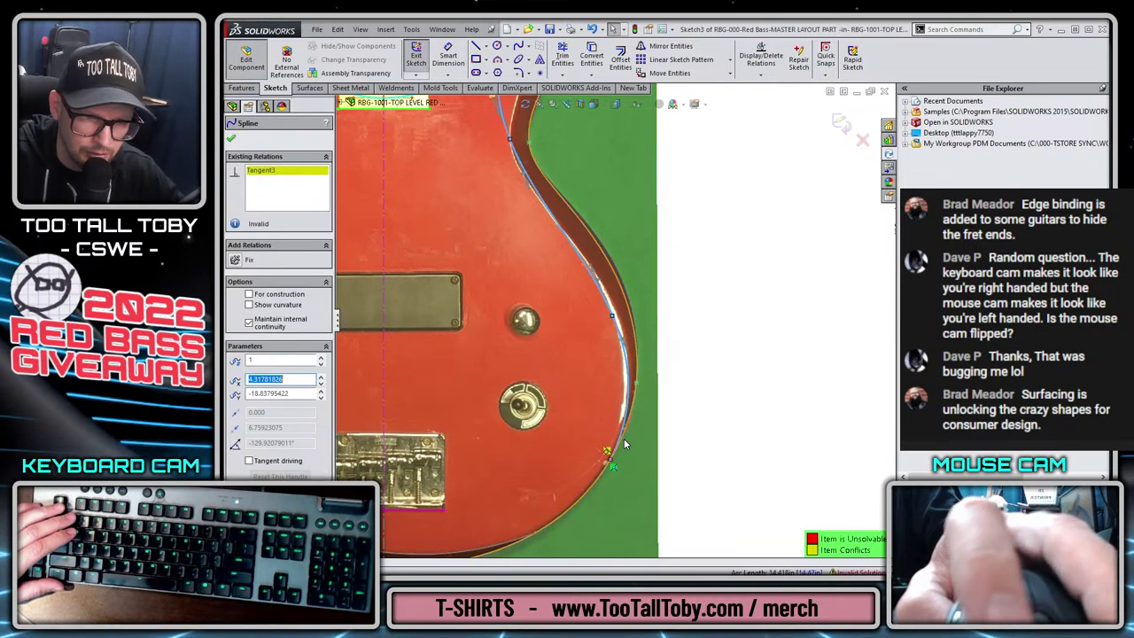
{"action": "left_click_drag", "start_coordinate": [631, 355], "coordinate": [623, 413]}
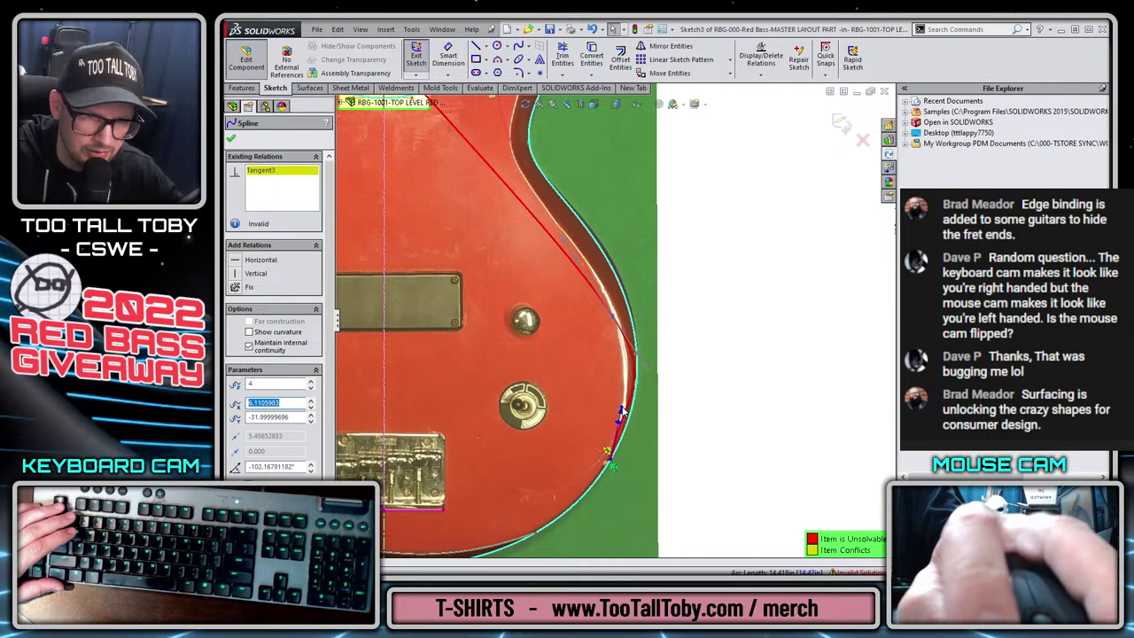
{"action": "key", "text": "Escape"}
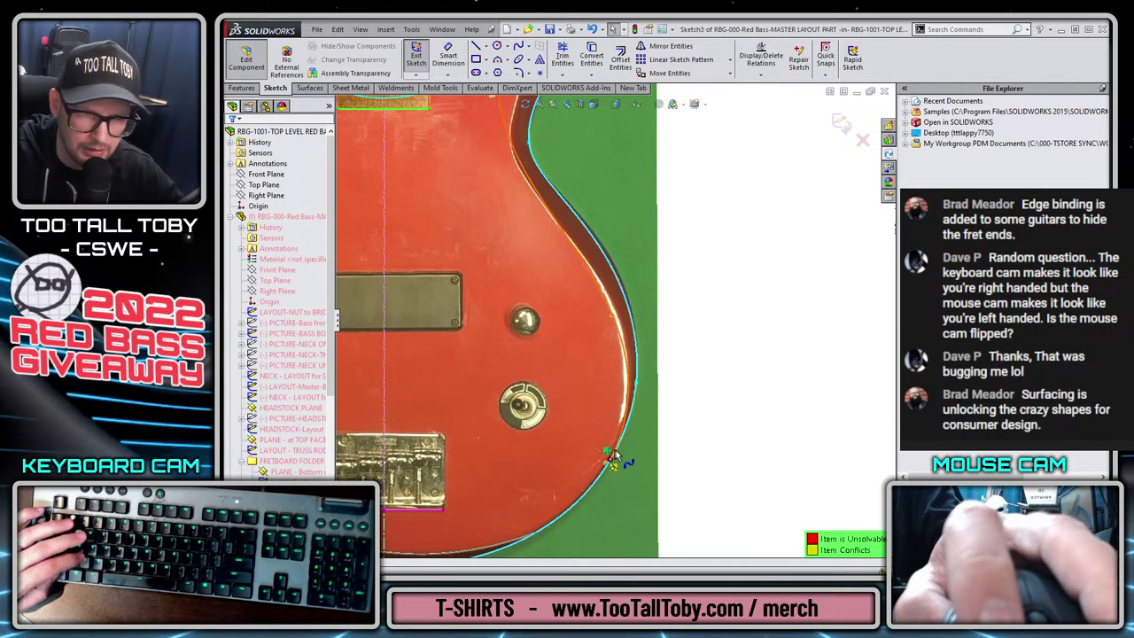
{"action": "left_click", "coordinate": [645, 377]}
{"action": "key", "text": "Escape"}
{"action": "scroll", "coordinate": [674, 340], "scroll_direction": "up", "scroll_amount": 5}
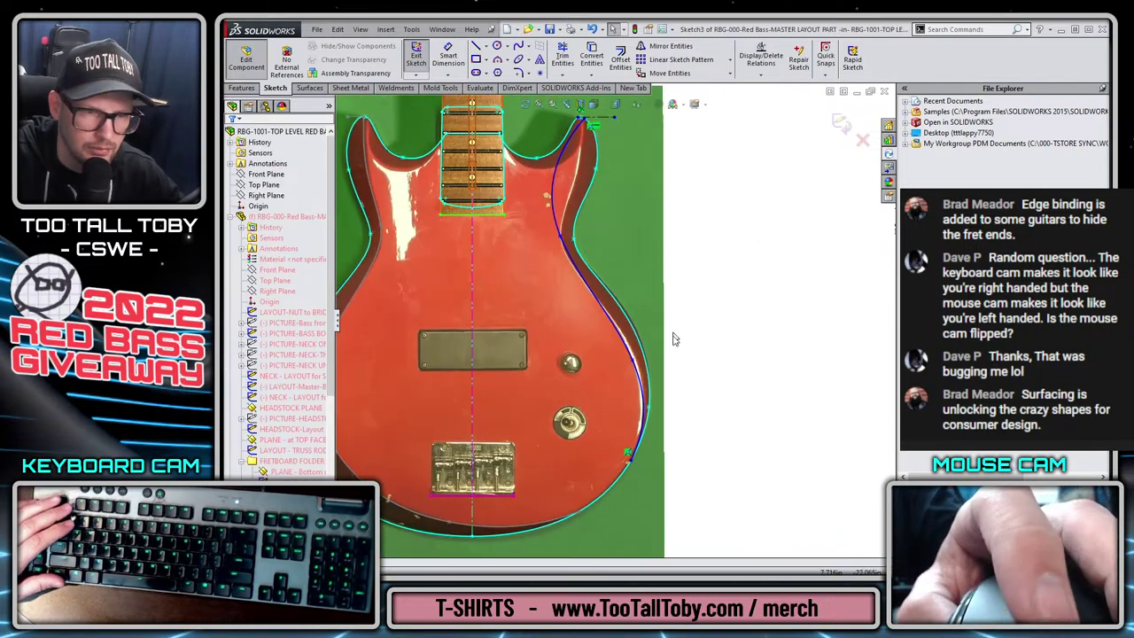
{"action": "scroll", "coordinate": [620, 292], "scroll_direction": "up", "scroll_amount": 2}
{"action": "scroll", "coordinate": [592, 299], "scroll_direction": "down", "scroll_amount": 8}
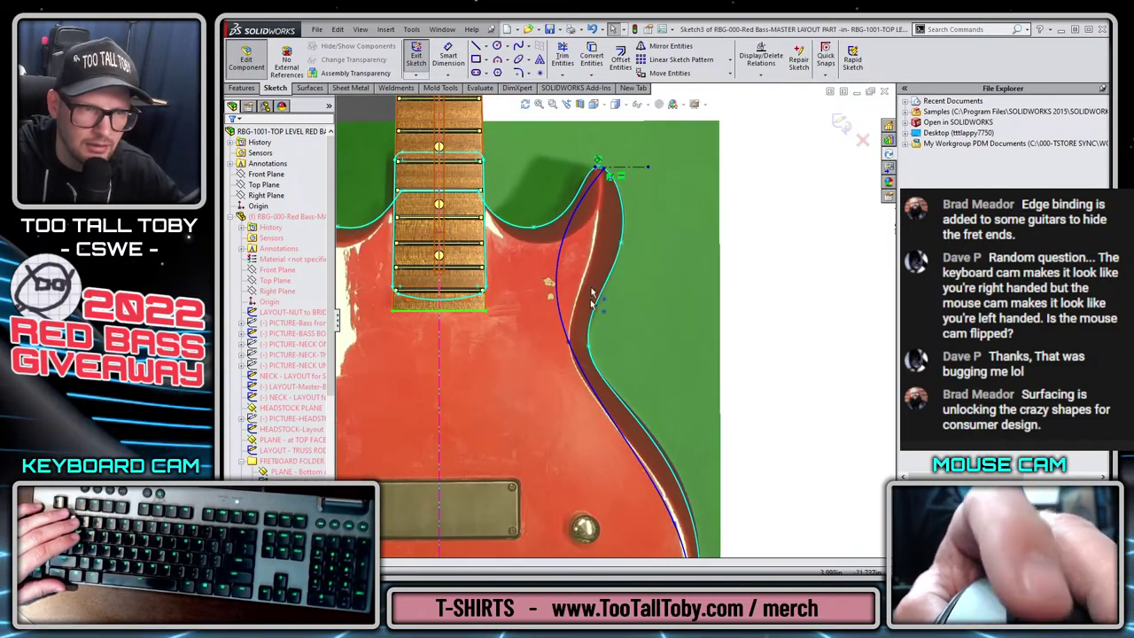
Make Spline2 leave the horn tip heading straight down.
{"action": "left_click", "coordinate": [553, 307]}
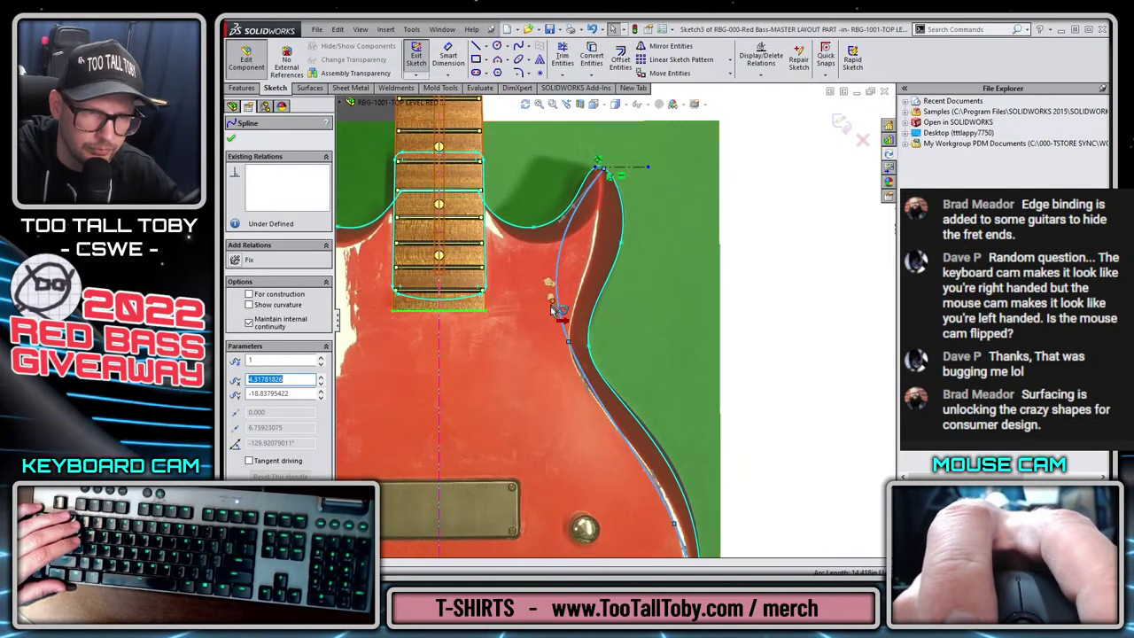
{"action": "left_click_drag", "start_coordinate": [562, 227], "coordinate": [608, 246]}
{"action": "scroll", "coordinate": [608, 247], "scroll_direction": "down", "scroll_amount": 4}
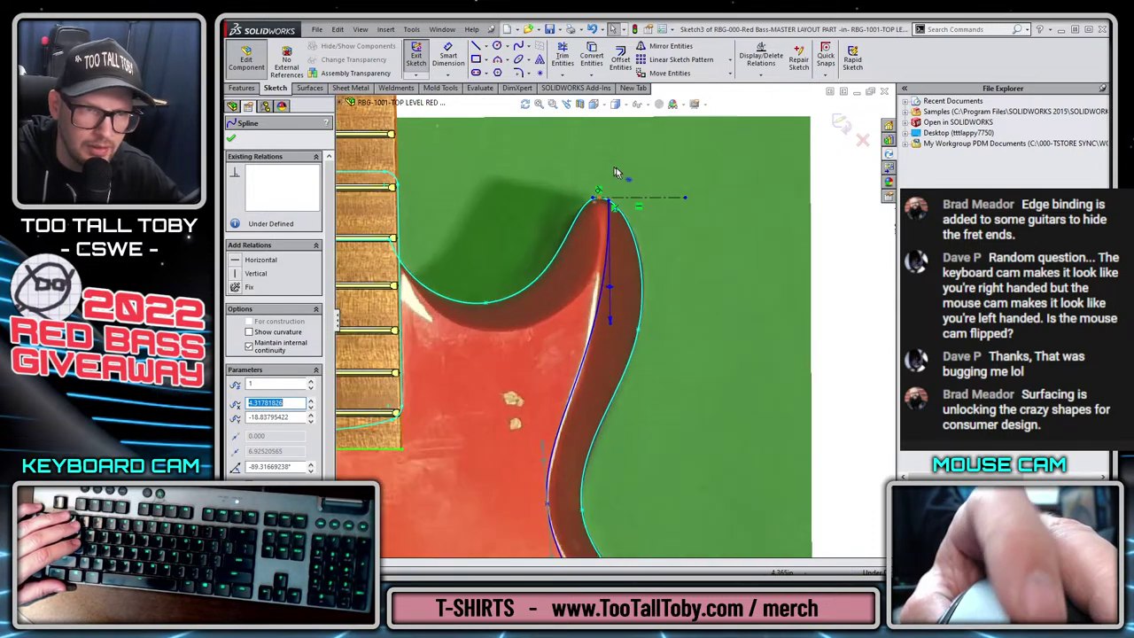
{"action": "scroll", "coordinate": [568, 233], "scroll_direction": "up", "scroll_amount": 4}
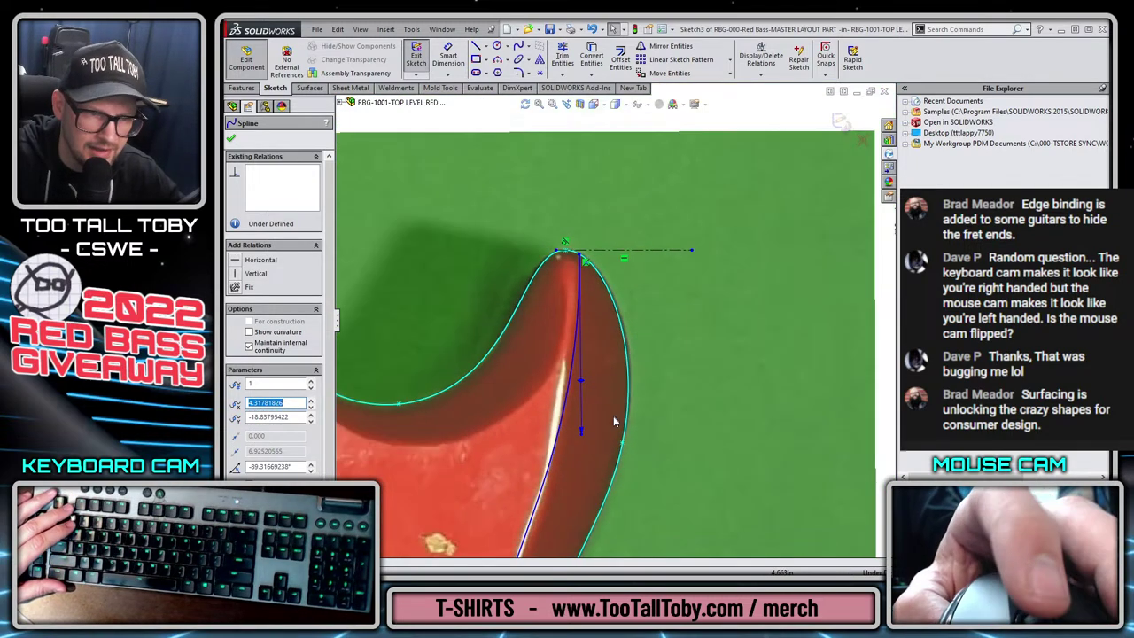
{"action": "scroll", "coordinate": [567, 430], "scroll_direction": "down", "scroll_amount": 3}
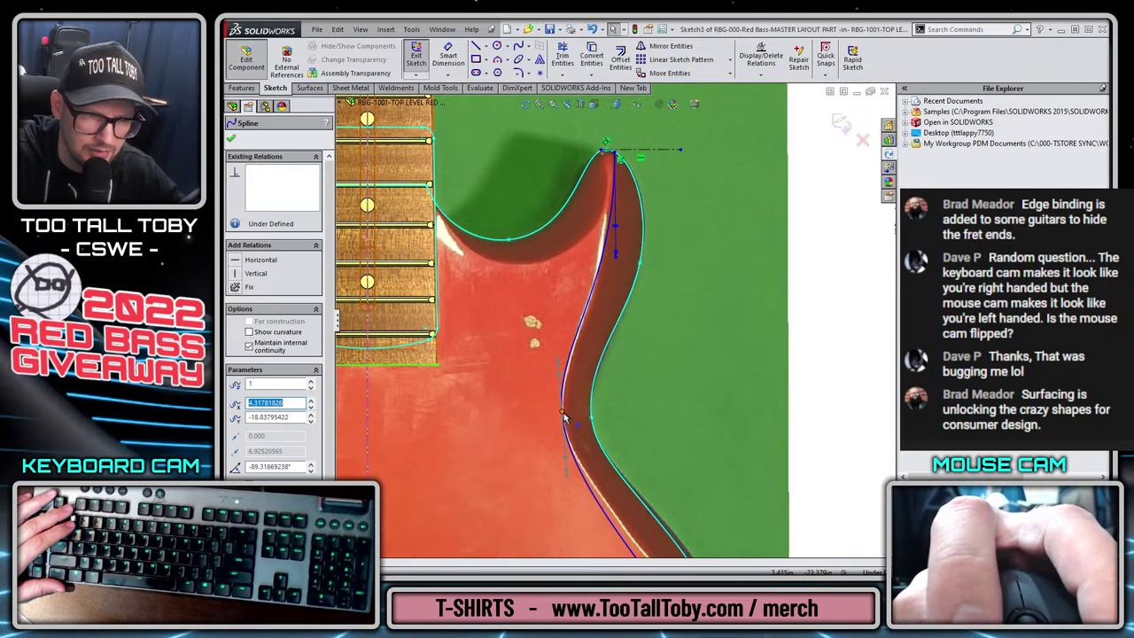
Move Spline2's third point so the curve follows the lower body edge.
{"action": "left_click", "coordinate": [563, 413]}
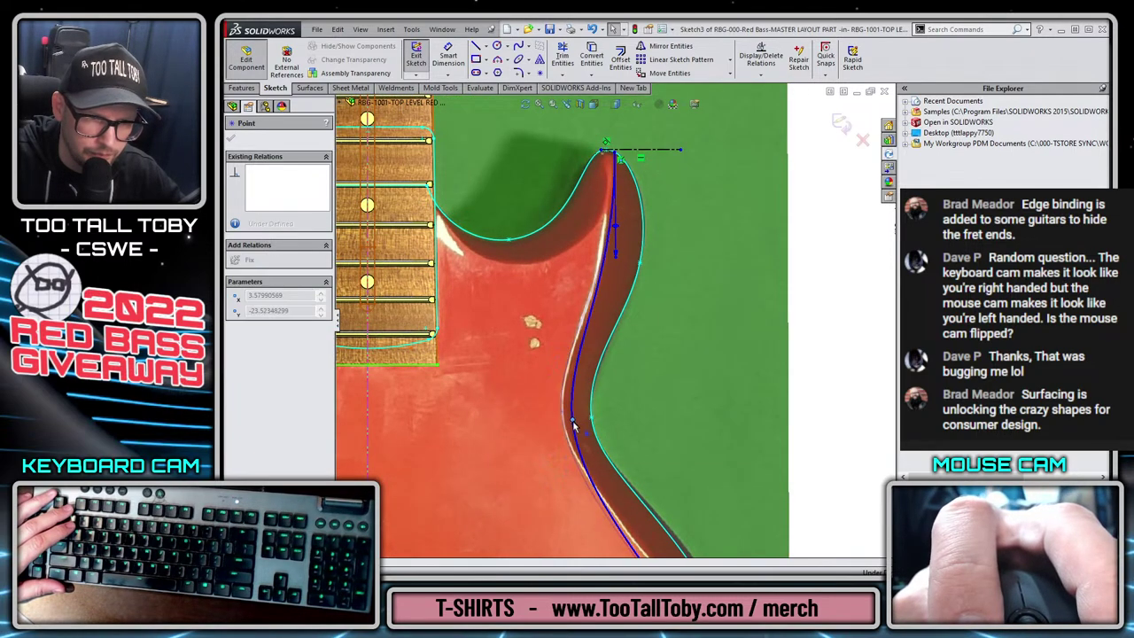
{"action": "scroll", "coordinate": [565, 416], "scroll_direction": "up", "scroll_amount": 4}
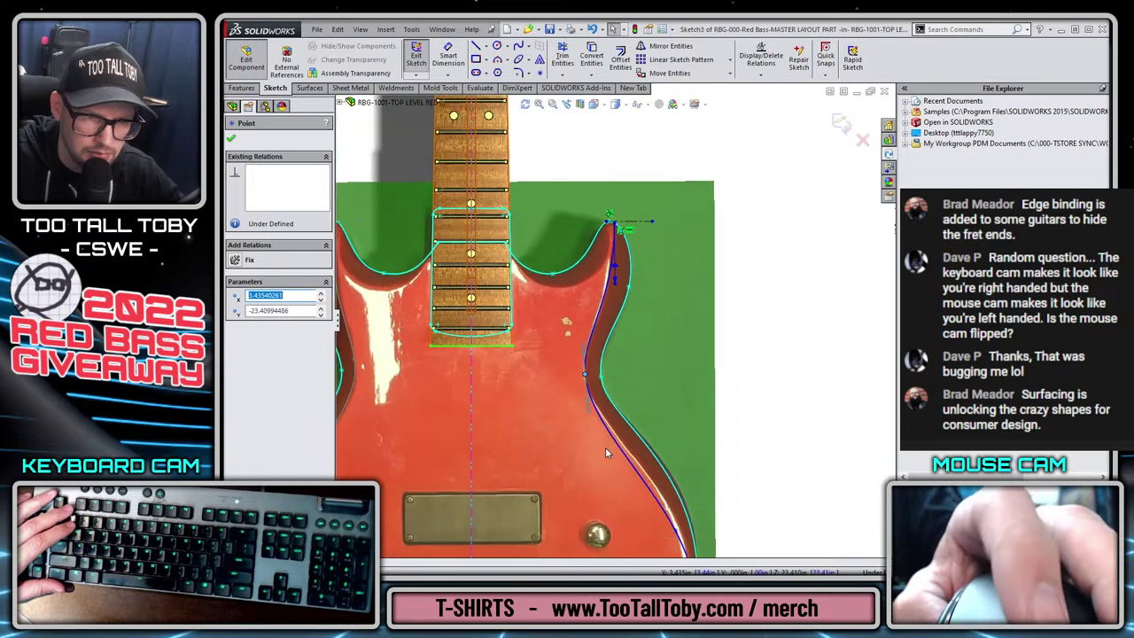
{"action": "scroll", "coordinate": [570, 456], "scroll_direction": "down", "scroll_amount": 3}
{"action": "scroll", "coordinate": [700, 529], "scroll_direction": "up", "scroll_amount": 2}
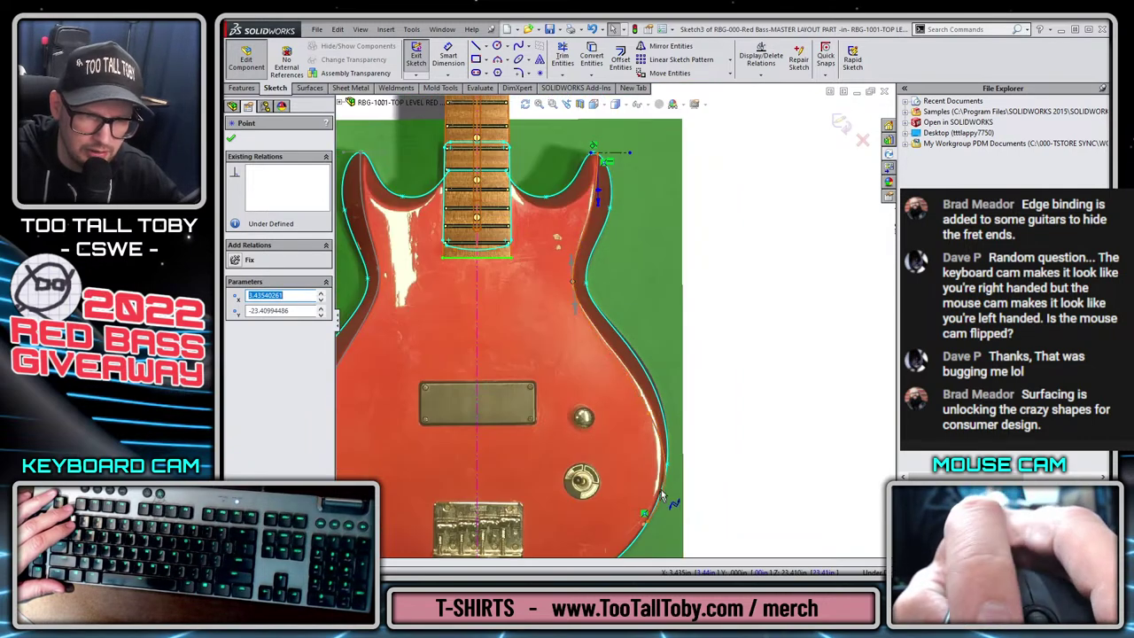
{"action": "scroll", "coordinate": [666, 494], "scroll_direction": "down", "scroll_amount": 2}
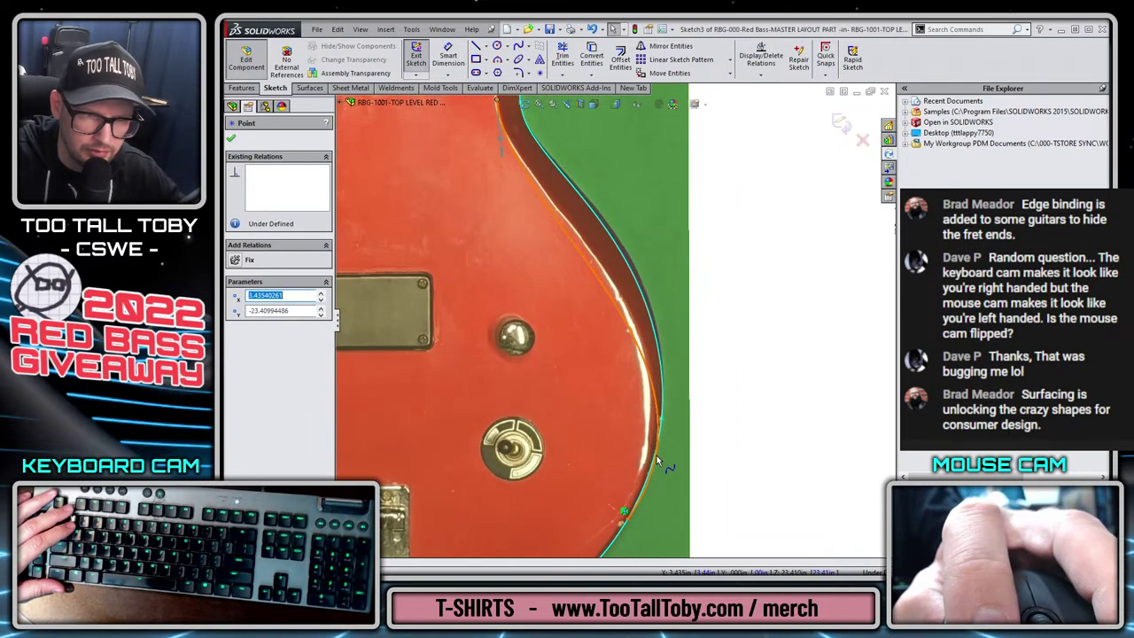
{"action": "left_click", "coordinate": [618, 310]}
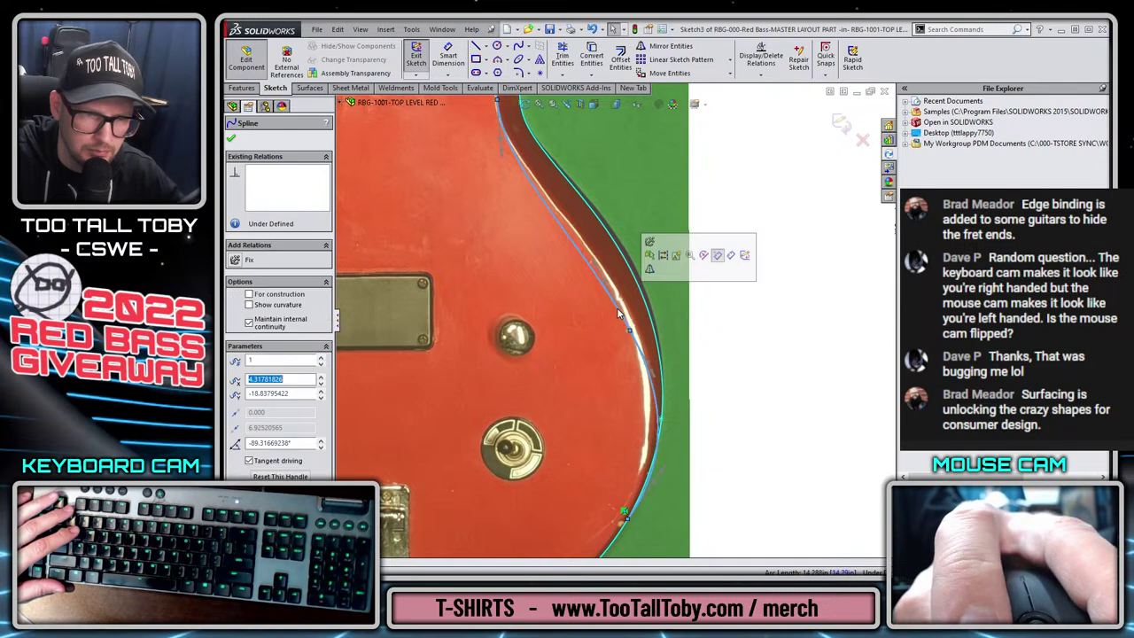
{"action": "left_click", "coordinate": [661, 383]}
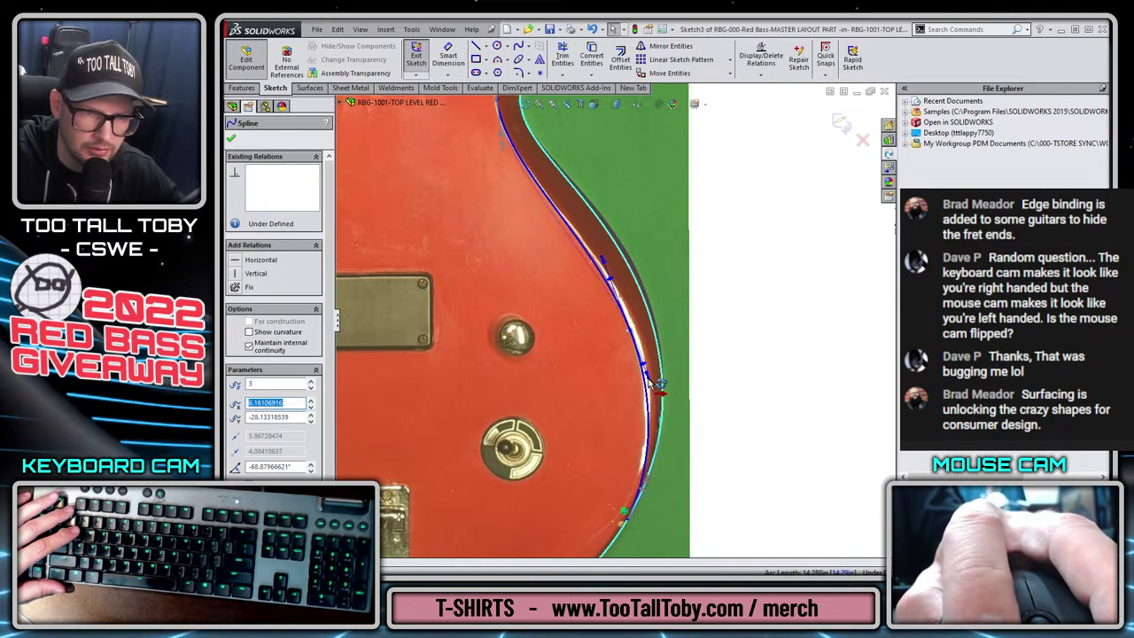
{"action": "left_click_drag", "start_coordinate": [634, 338], "coordinate": [631, 331]}
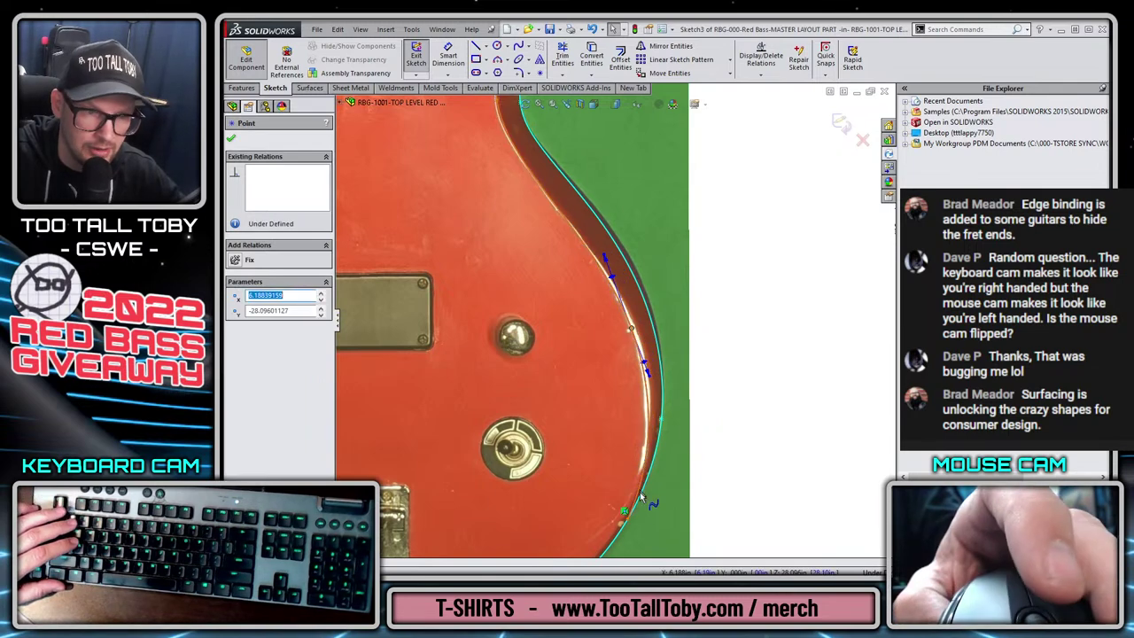
{"action": "scroll", "coordinate": [642, 489], "scroll_direction": "down", "scroll_amount": 2}
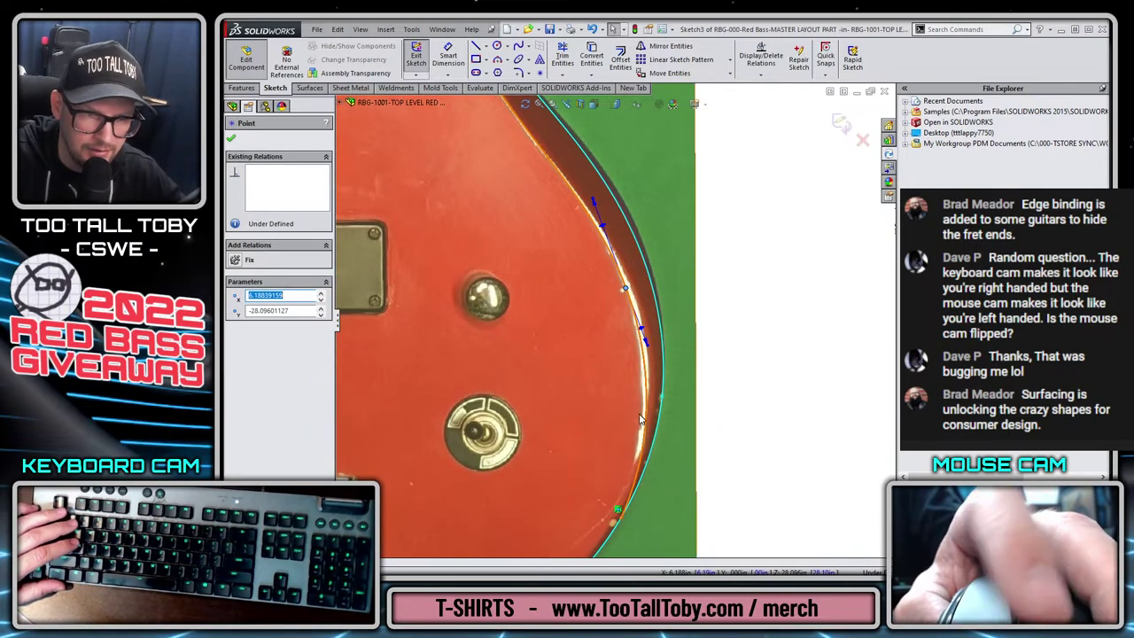
{"action": "scroll", "coordinate": [613, 319], "scroll_direction": "up", "scroll_amount": 5}
{"action": "left_click", "coordinate": [750, 238]}
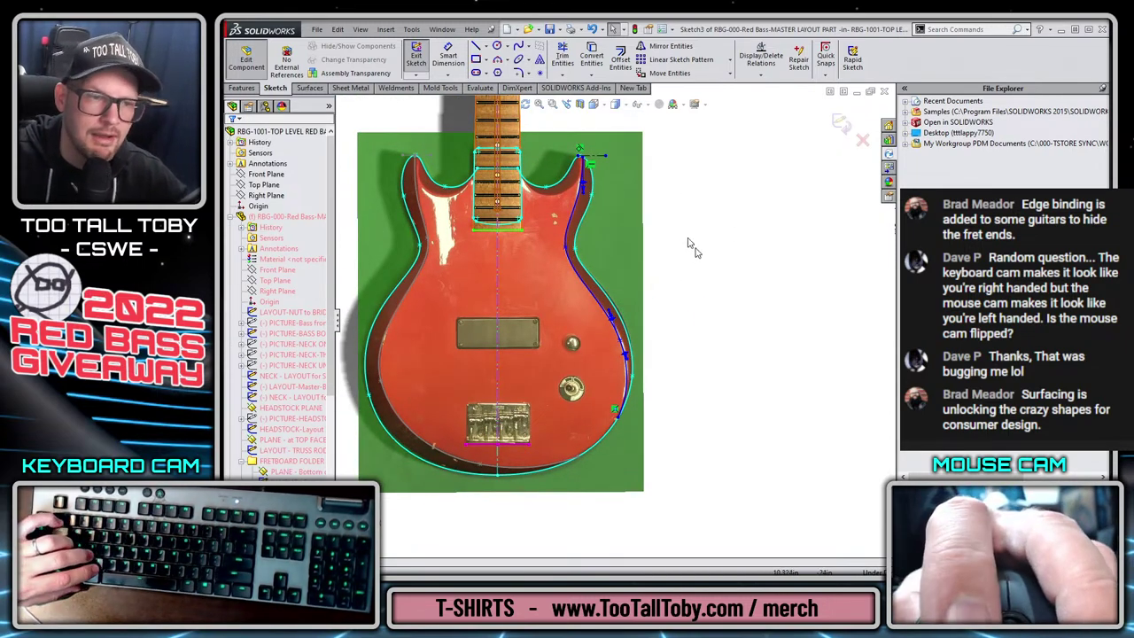
Exit the layout sketch and edit the RBG-001-RED BASS BODY part in place.
{"action": "left_click", "coordinate": [841, 122]}
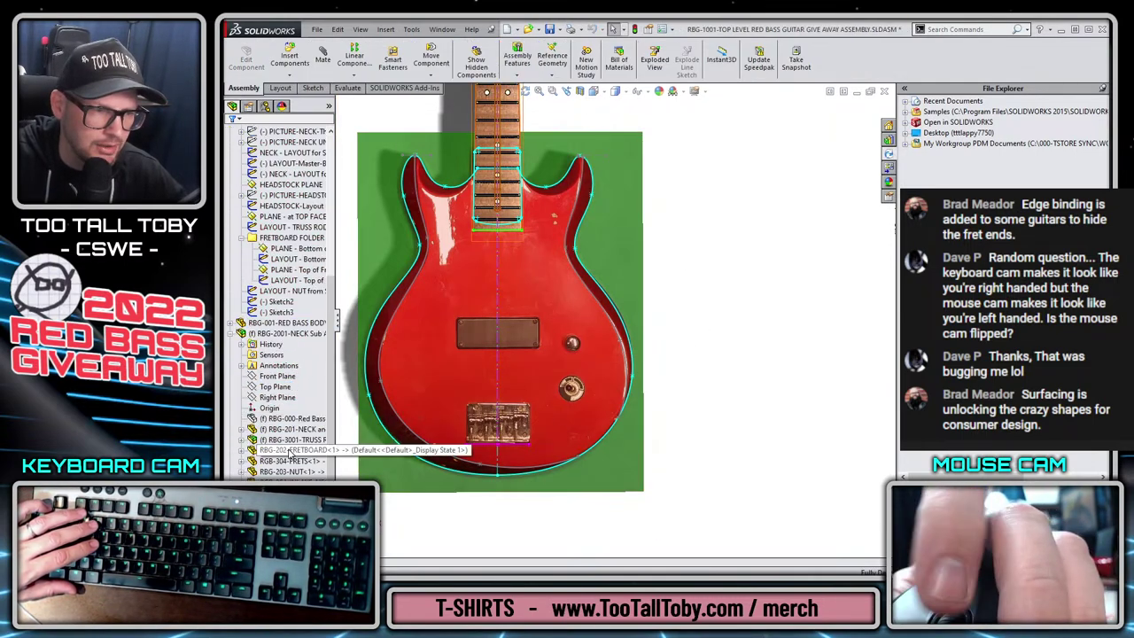
{"action": "left_click", "coordinate": [278, 376]}
{"action": "right_click", "coordinate": [266, 322]}
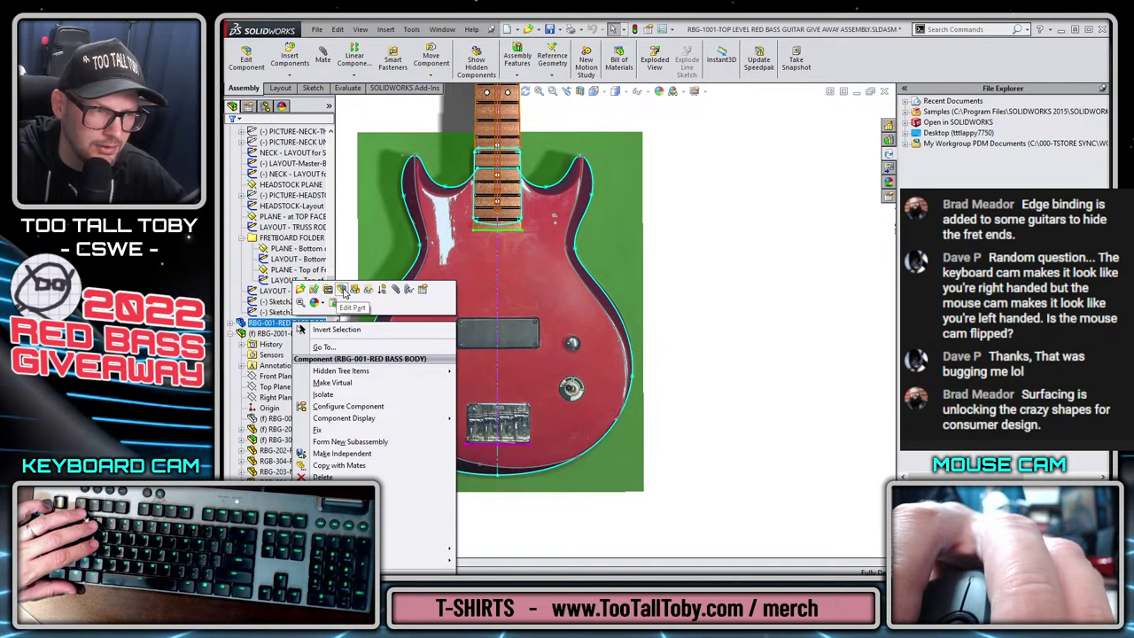
{"action": "left_click", "coordinate": [257, 309]}
Hide the guitar pictures and create Sketch9 on the top face from the converted right-side edges.
{"action": "scroll", "coordinate": [288, 266], "scroll_direction": "up", "scroll_amount": 5}
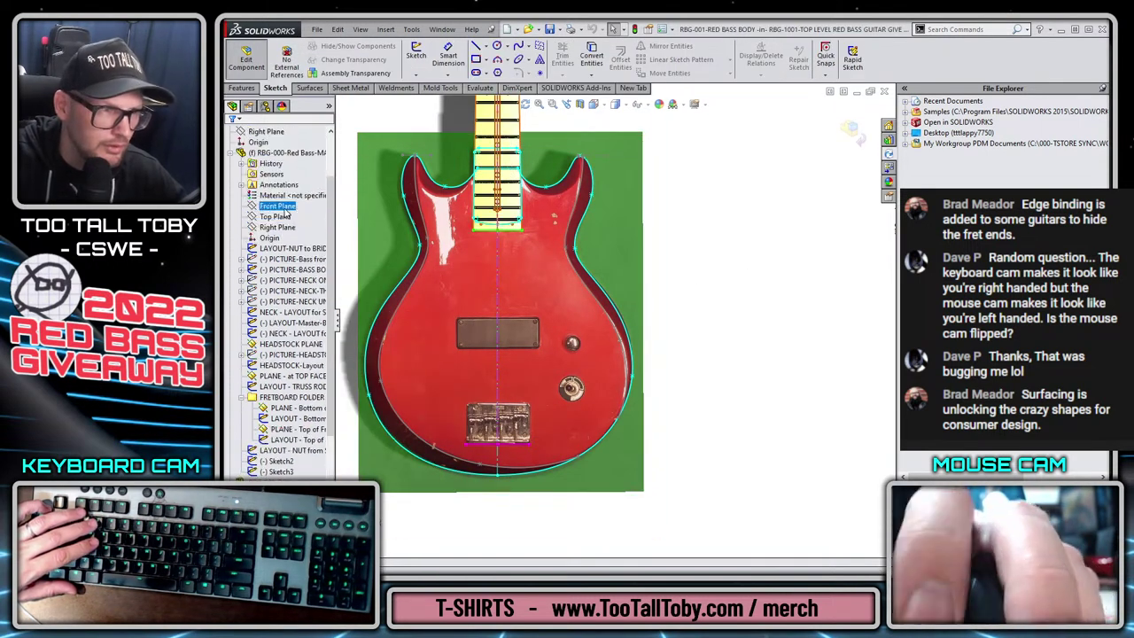
{"action": "left_click", "coordinate": [289, 279]}
{"action": "left_click", "coordinate": [302, 252]}
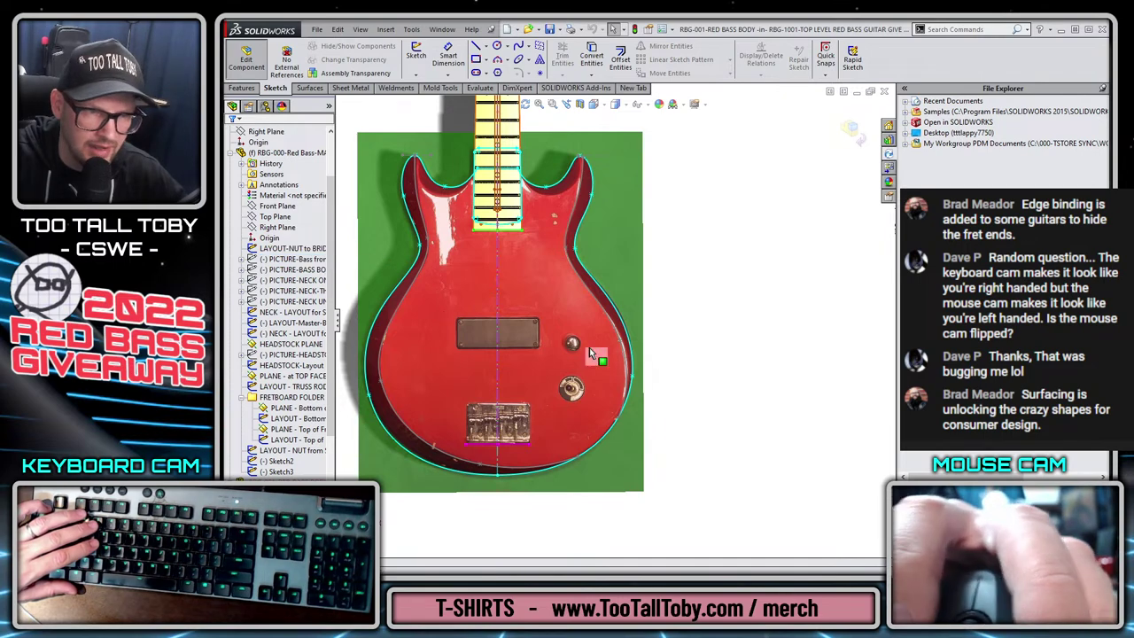
{"action": "left_click", "coordinate": [567, 289]}
{"action": "left_click", "coordinate": [608, 255]}
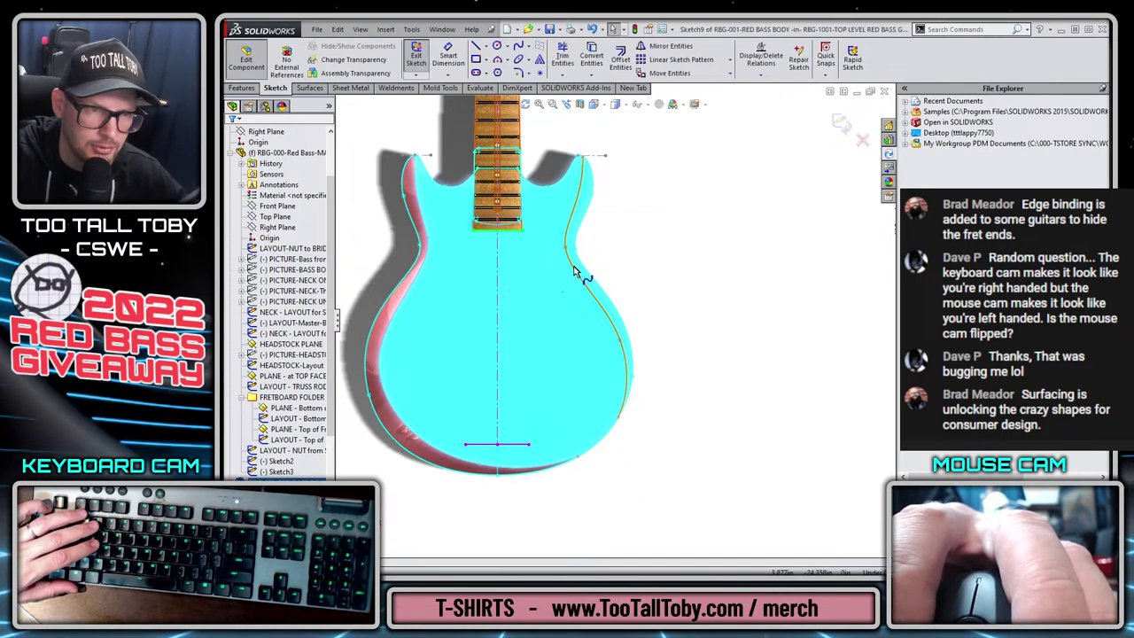
{"action": "left_click", "coordinate": [593, 56]}
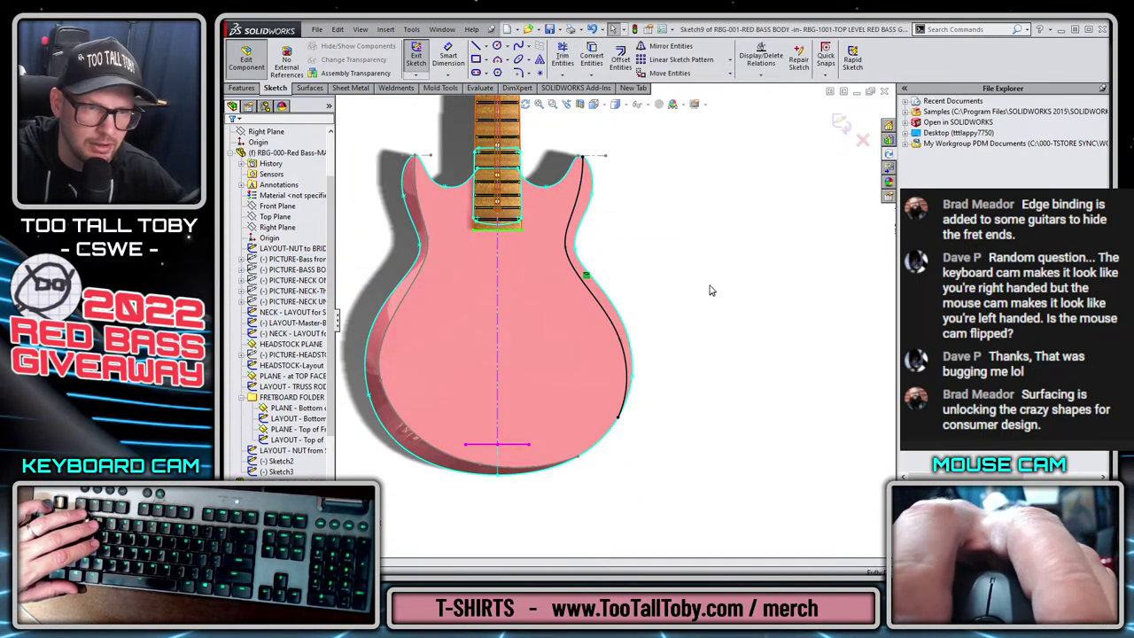
{"action": "left_click", "coordinate": [844, 124]}
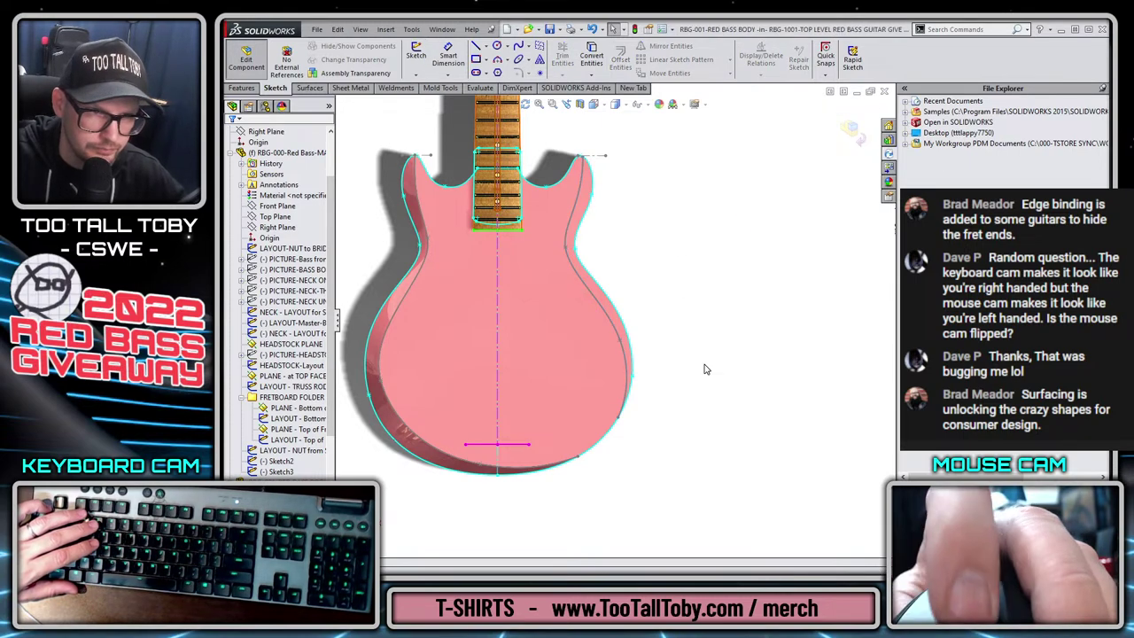
Return to the top-level assembly and select the guitar body.
{"action": "scroll", "coordinate": [685, 412], "scroll_direction": "up", "scroll_amount": 2}
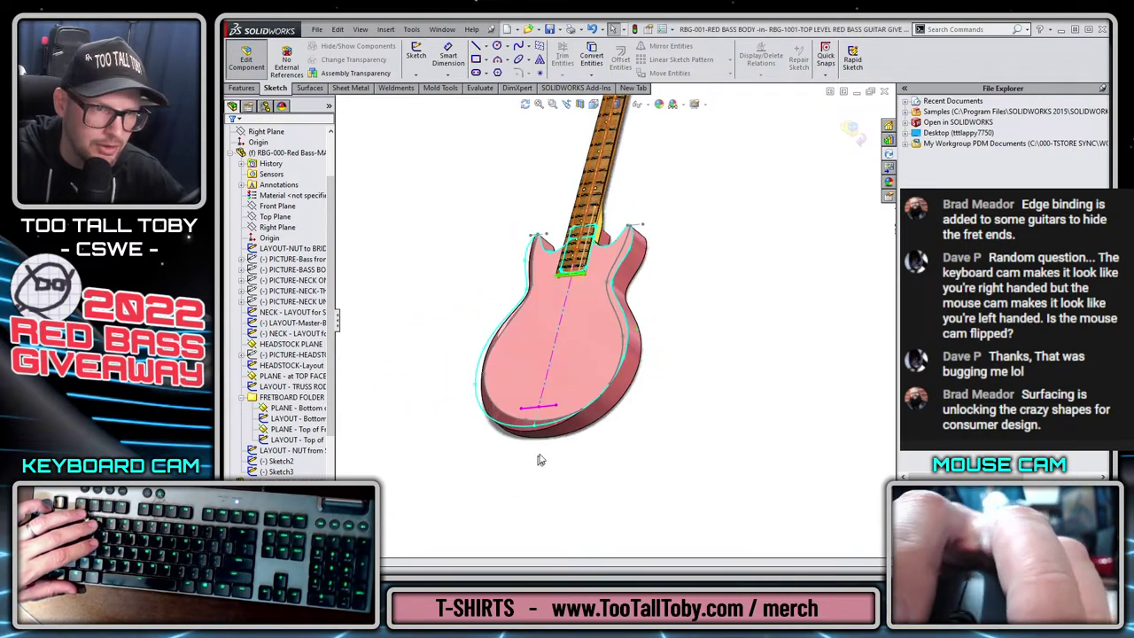
{"action": "left_click", "coordinate": [865, 136]}
{"action": "left_click", "coordinate": [574, 346]}
Open the body part alone and add Plane4 offset from Right Plane.
{"action": "left_click", "coordinate": [747, 282]}
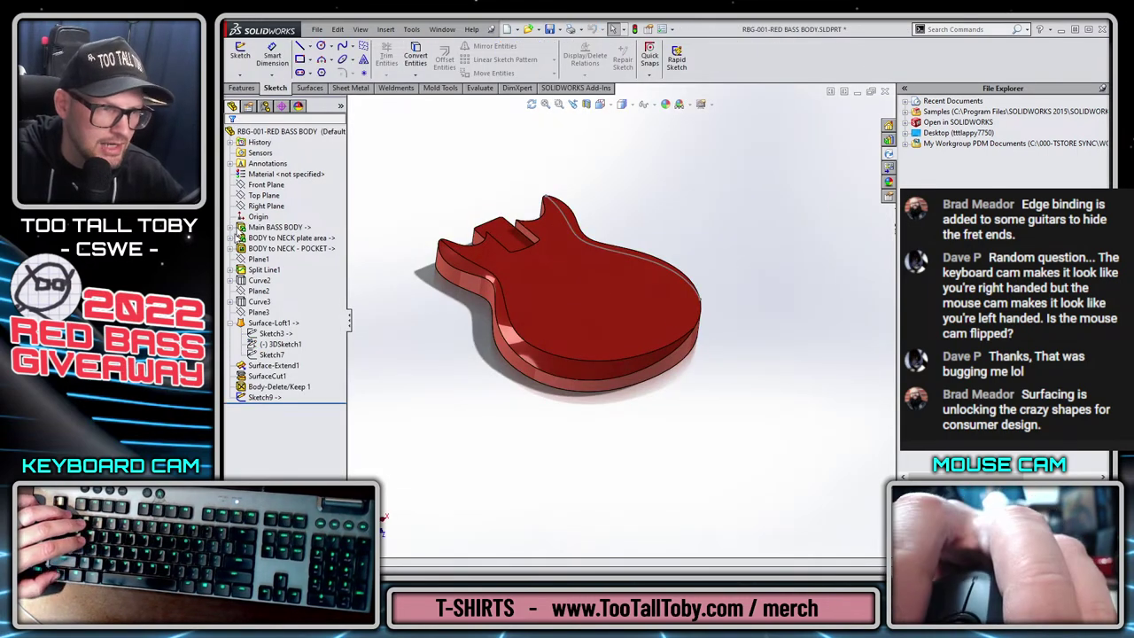
{"action": "left_click", "coordinate": [266, 206]}
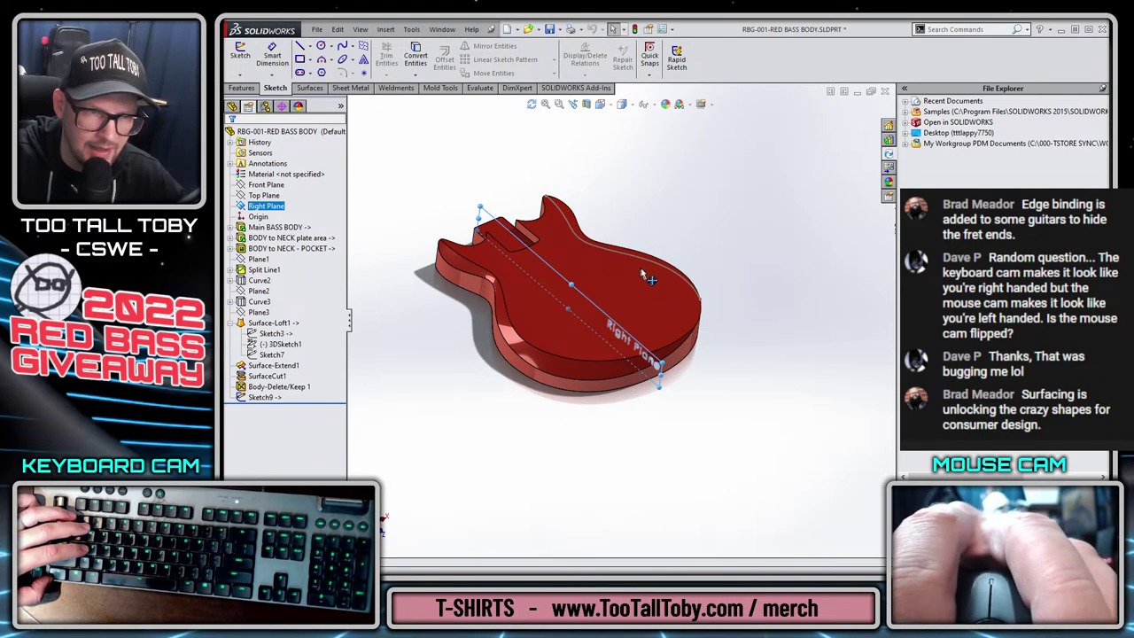
{"action": "key", "text": "p"}
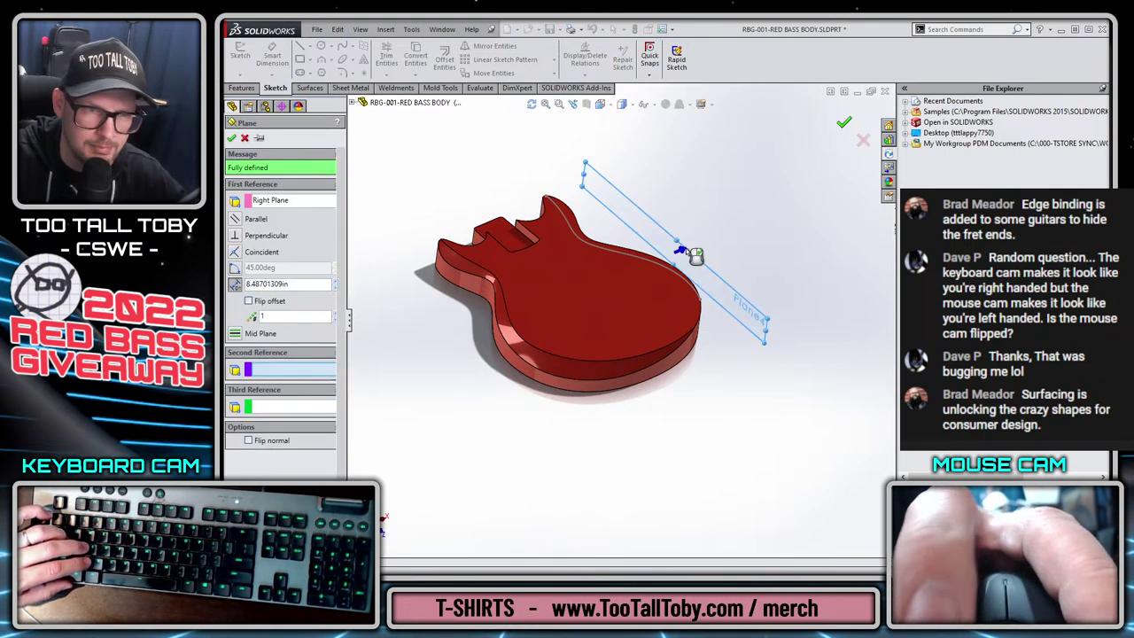
{"action": "key", "text": "Return"}
Start Sketch10 on Plane4, viewed normal to the plane.
{"action": "key", "text": "ctrl+8"}
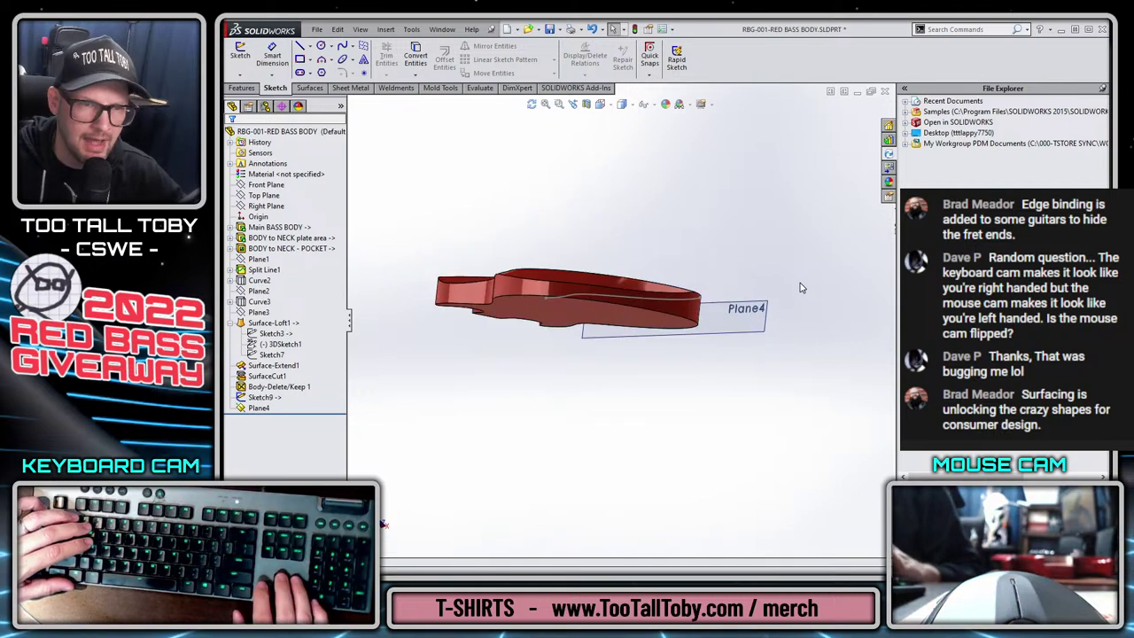
{"action": "left_click", "coordinate": [766, 303]}
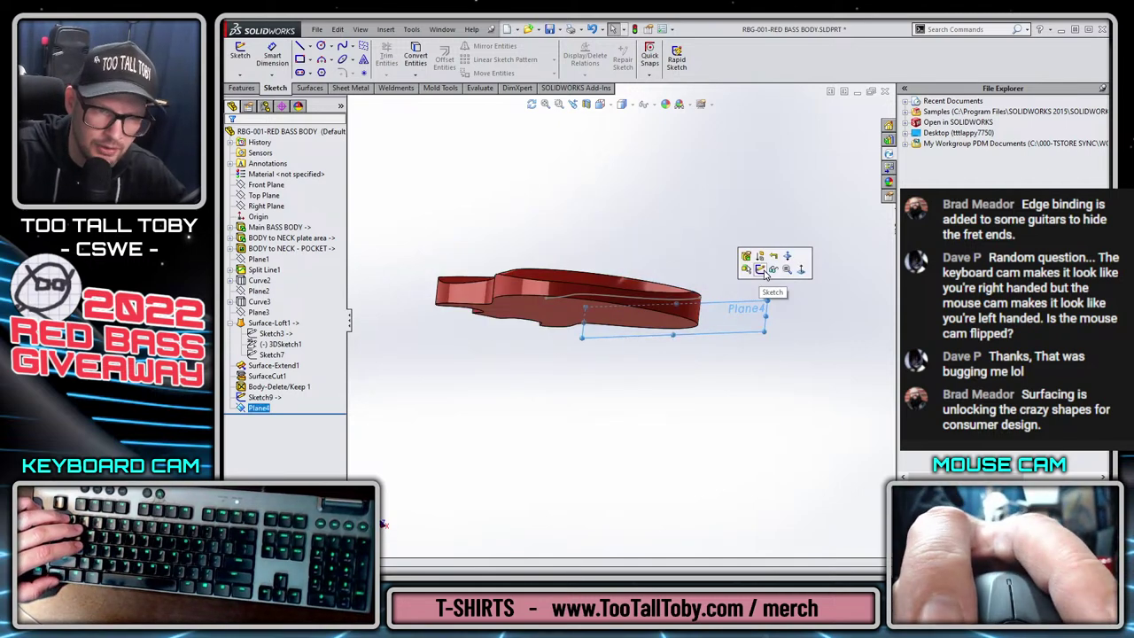
{"action": "left_click", "coordinate": [761, 271]}
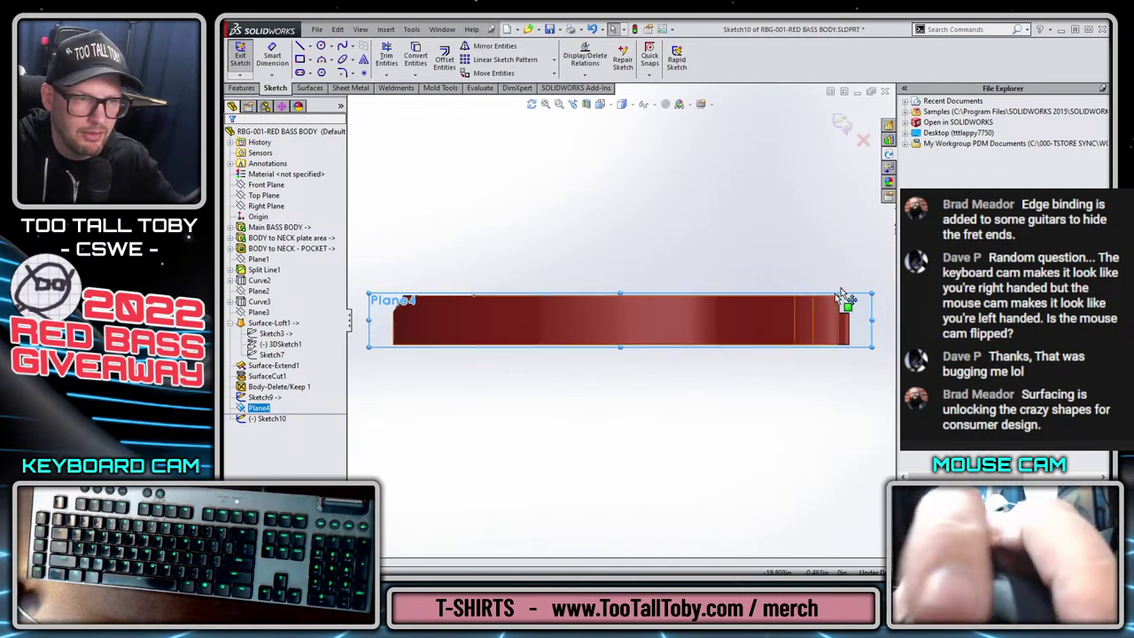
Draw a three-point spline across the body's side from the left top edge to the top corner.
{"action": "left_click", "coordinate": [342, 47]}
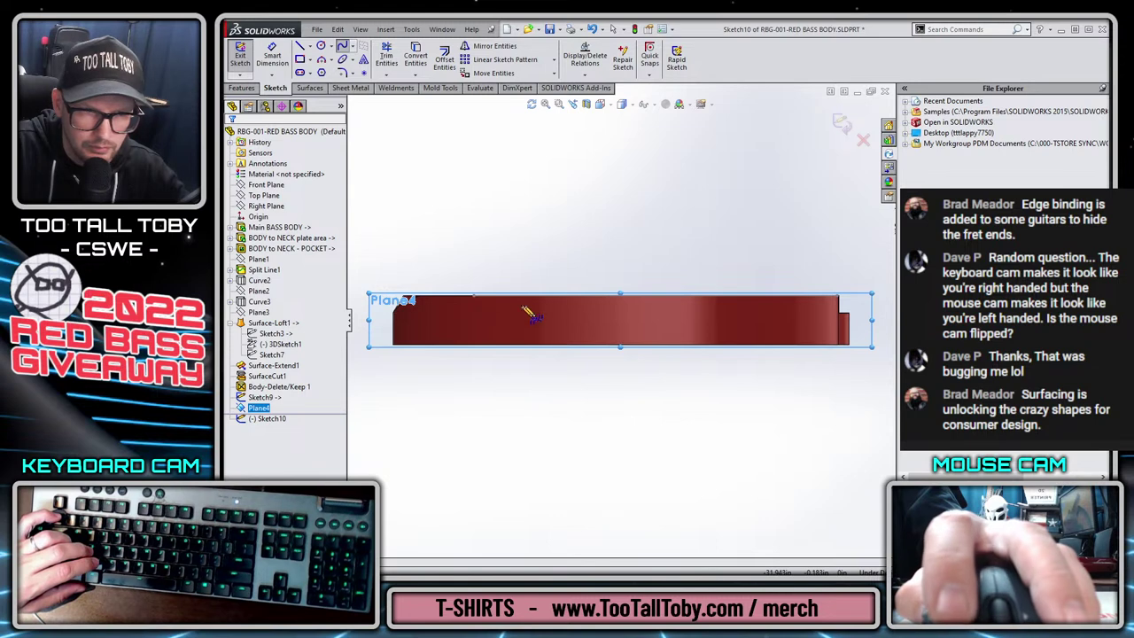
{"action": "left_click", "coordinate": [476, 302]}
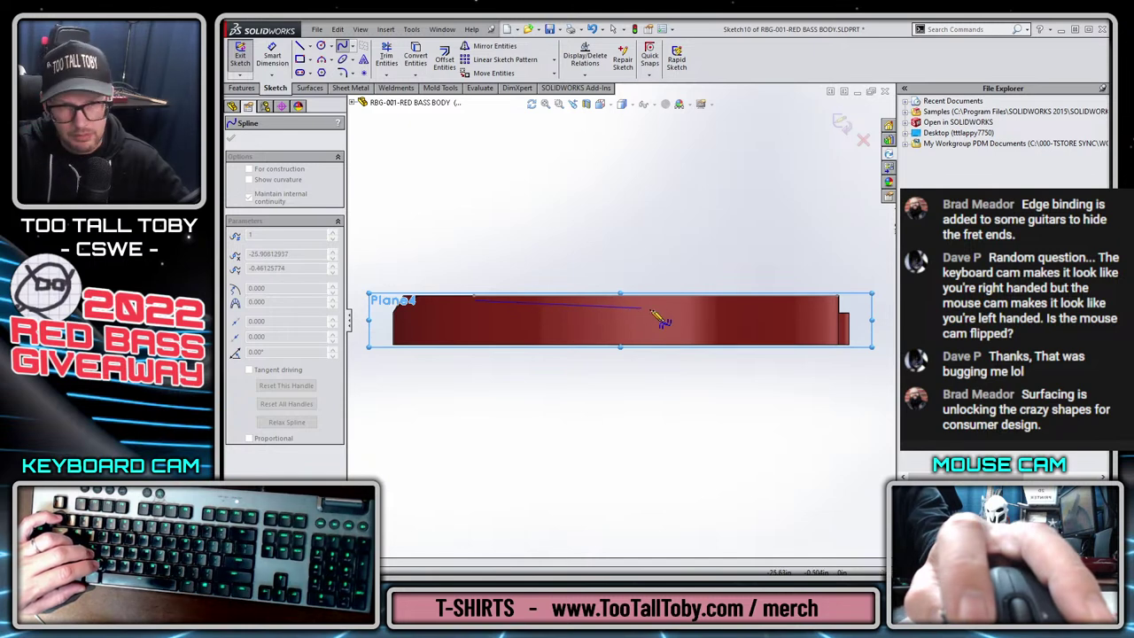
{"action": "left_click", "coordinate": [686, 312]}
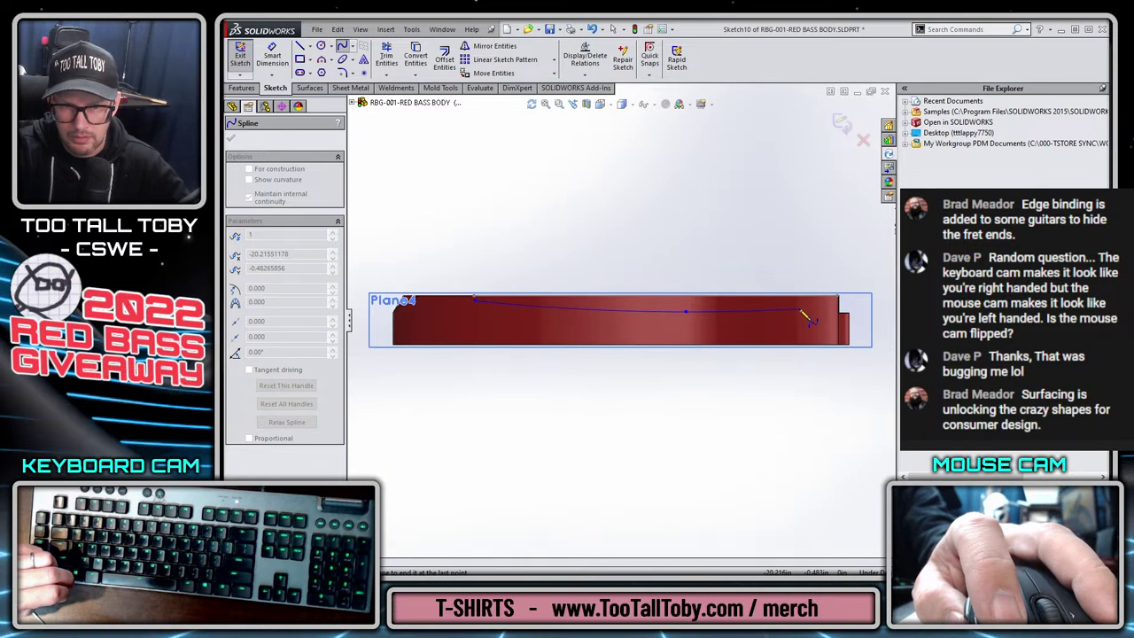
{"action": "left_click", "coordinate": [802, 310]}
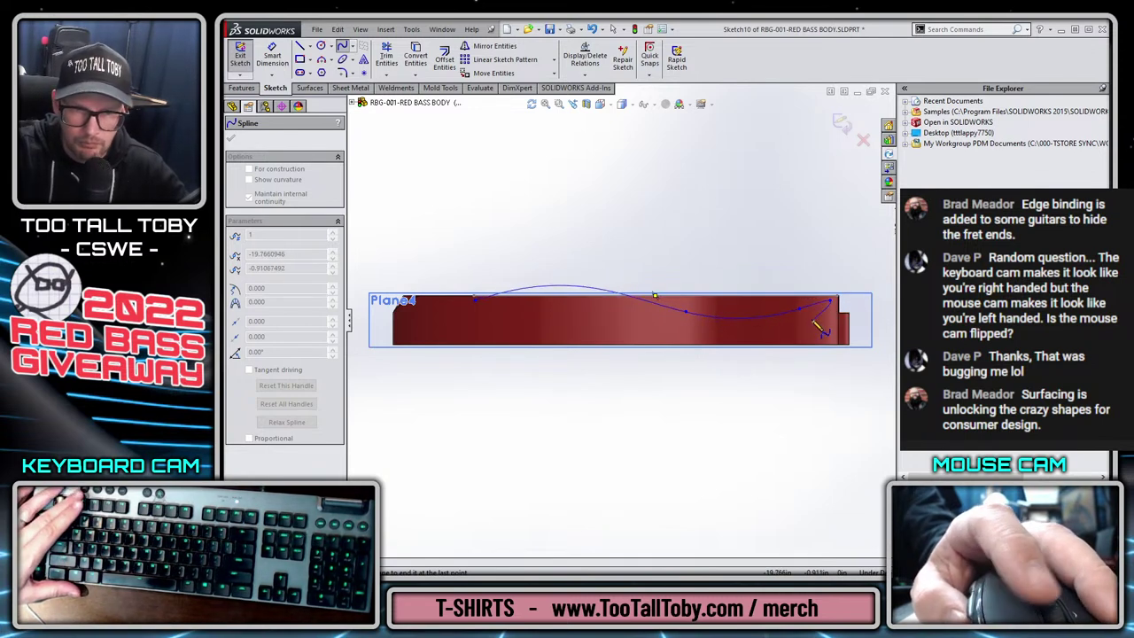
{"action": "double_click", "coordinate": [847, 313]}
{"action": "key", "text": "Escape"}
Make both spline endpoints coincident with Sketch9's outline points.
{"action": "mouse_move", "coordinate": [846, 313]}
{"action": "middle_mouse_down"}
{"action": "mouse_move", "coordinate": [800, 388]}
{"action": "mouse_move", "coordinate": [772, 358]}
{"action": "middle_mouse_up"}
{"action": "left_click", "coordinate": [761, 360]}
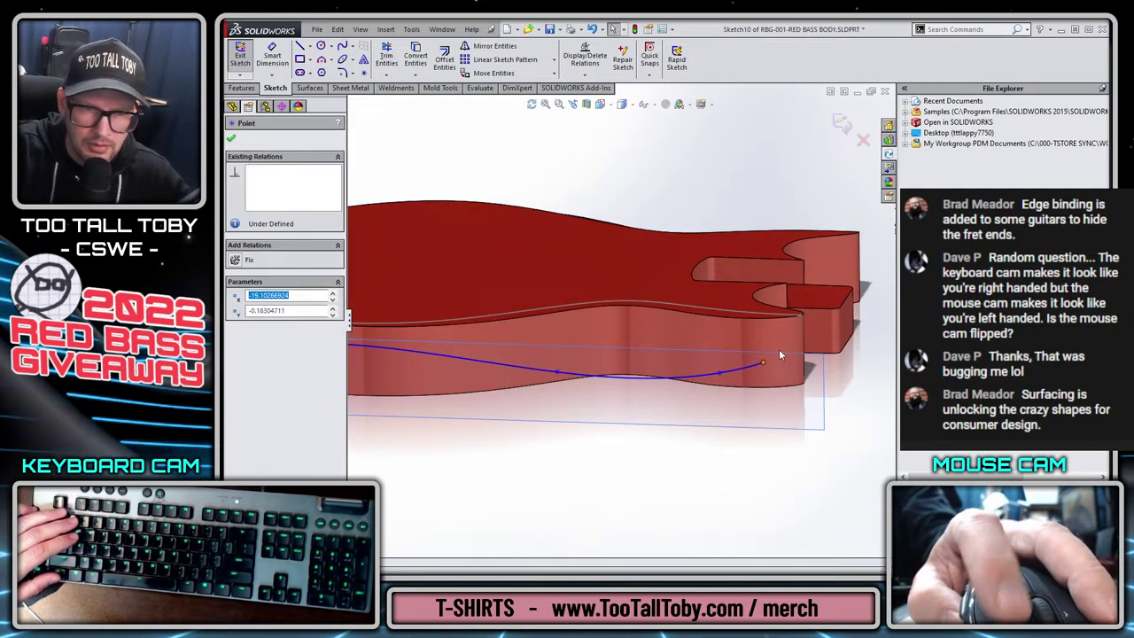
{"action": "left_click", "coordinate": [801, 315], "text": "ctrl"}
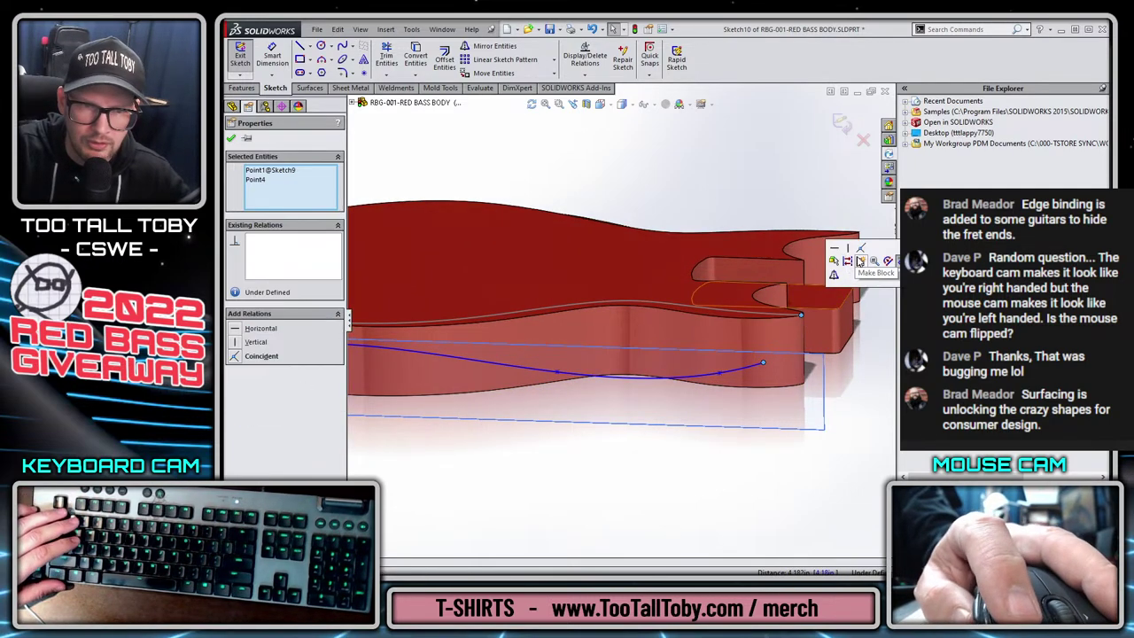
{"action": "left_click", "coordinate": [861, 254]}
{"action": "middle_click_drag", "start_coordinate": [862, 254], "coordinate": [444, 334]}
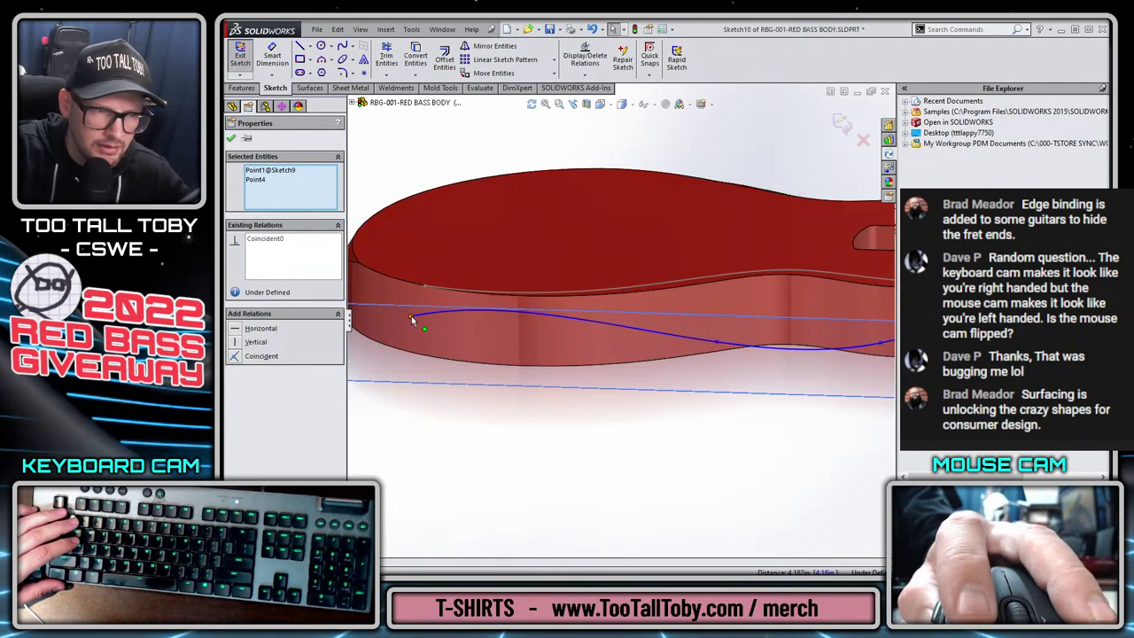
{"action": "left_click", "coordinate": [411, 316]}
{"action": "left_click", "coordinate": [426, 285], "text": "ctrl"}
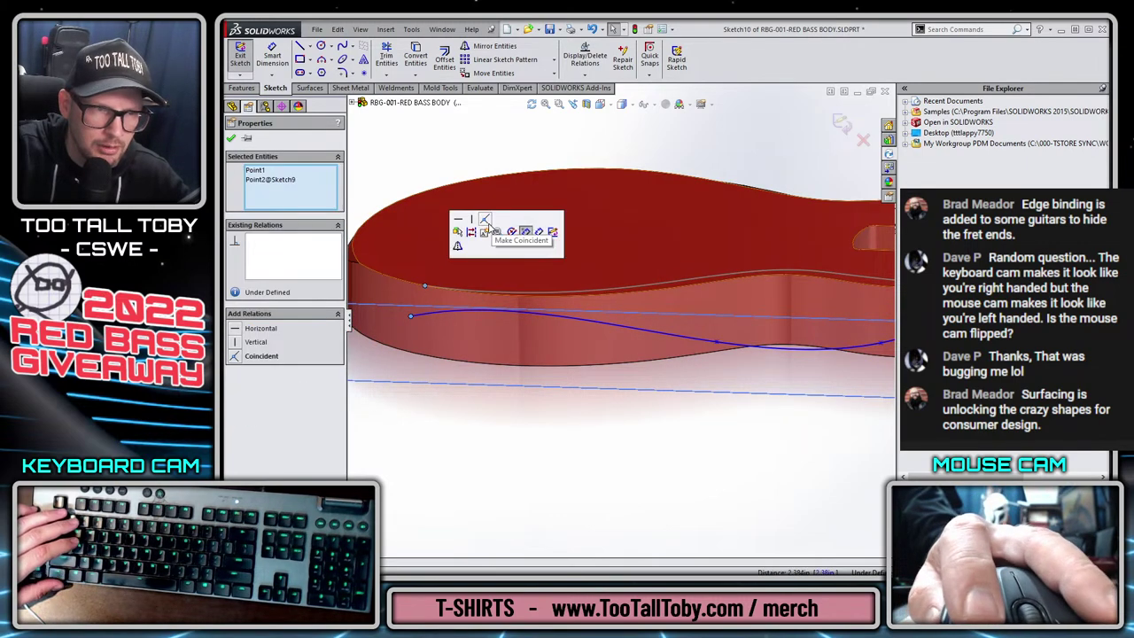
{"action": "key", "text": "Escape"}
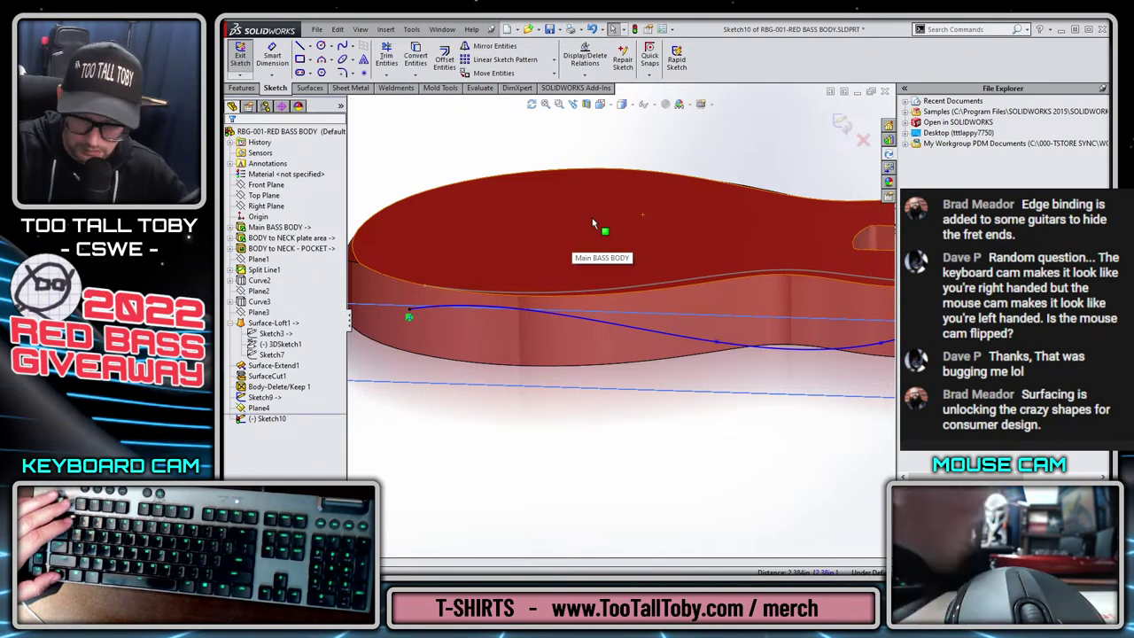
{"action": "key", "text": "ctrl+8"}
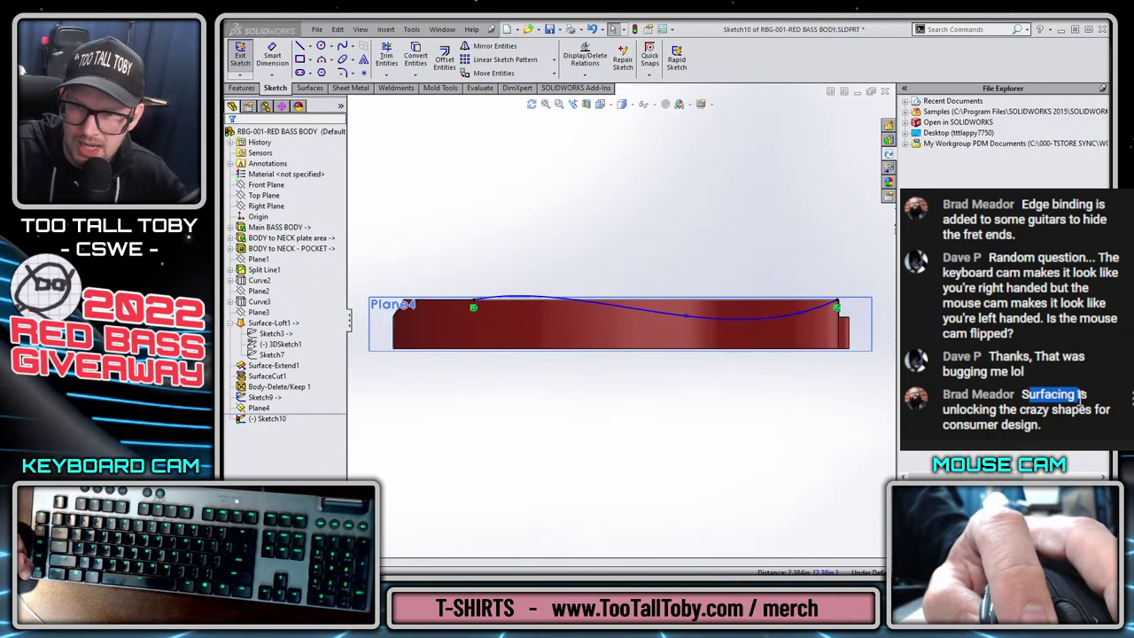
Flatten the spline's end tangent to nearly horizontal.
{"action": "scroll", "coordinate": [489, 320], "scroll_direction": "down", "scroll_amount": 5}
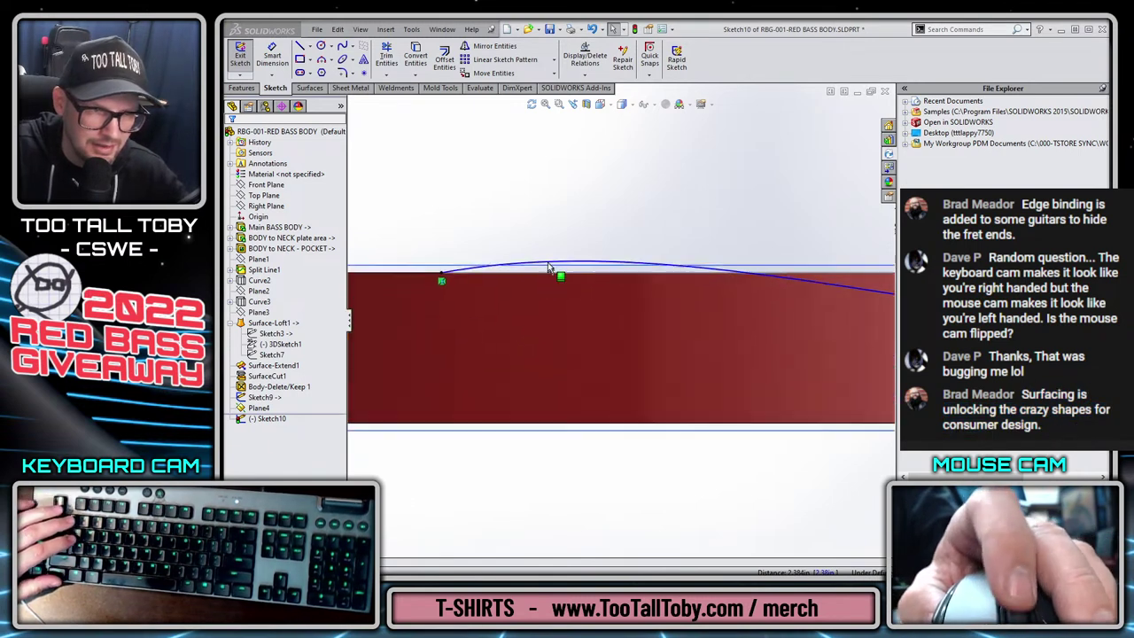
{"action": "left_click", "coordinate": [612, 261]}
{"action": "left_click_drag", "start_coordinate": [601, 245], "coordinate": [617, 285]}
{"action": "mouse_move", "coordinate": [649, 320]}
{"action": "middle_mouse_down"}
{"action": "mouse_move", "coordinate": [822, 317]}
{"action": "mouse_move", "coordinate": [843, 341]}
{"action": "mouse_move", "coordinate": [829, 332]}
{"action": "middle_mouse_up"}
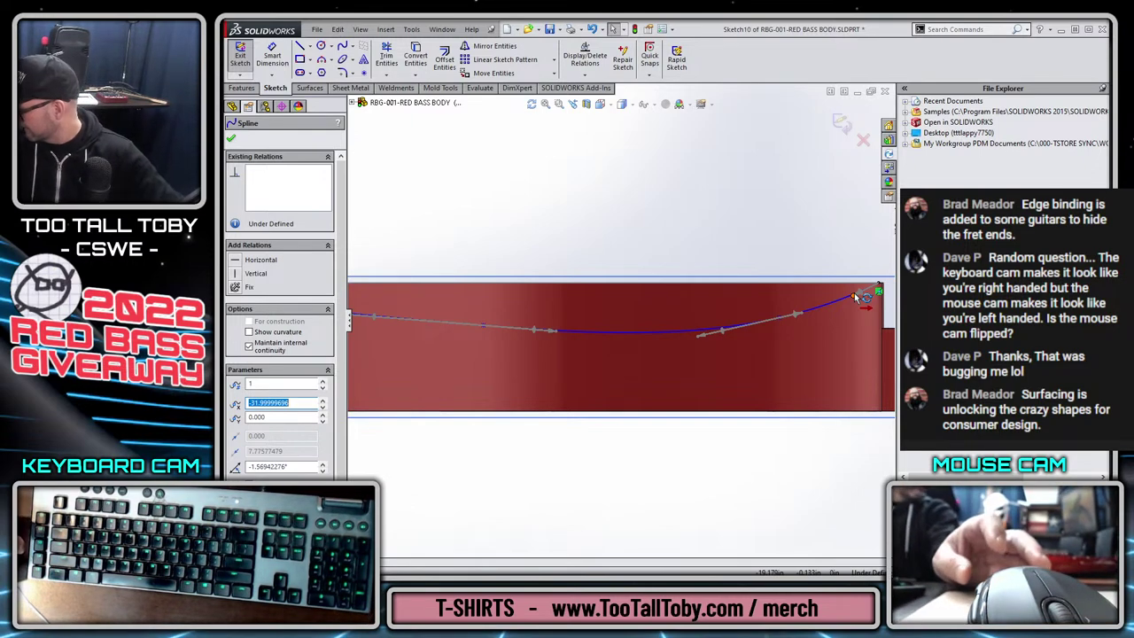
{"action": "mouse_move", "coordinate": [615, 387]}
{"action": "middle_mouse_down"}
{"action": "mouse_move", "coordinate": [580, 350]}
{"action": "mouse_move", "coordinate": [676, 348]}
{"action": "mouse_move", "coordinate": [585, 323]}
{"action": "middle_mouse_up"}
Nudge two spline points left to reshape the curve, then exit Sketch10.
{"action": "left_click", "coordinate": [556, 315]}
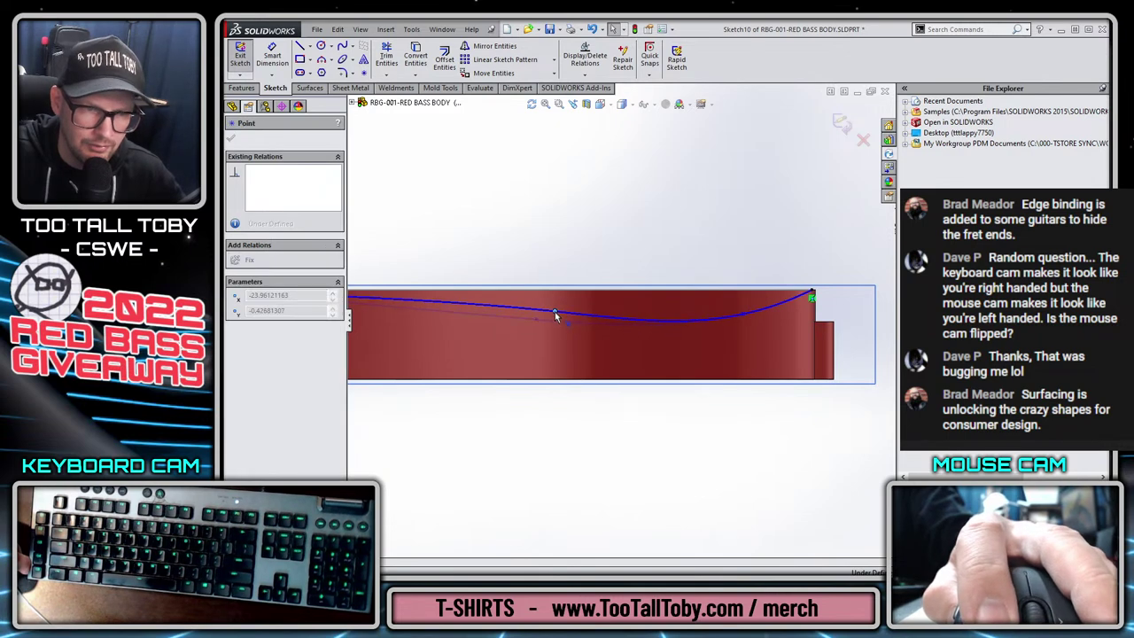
{"action": "left_click_drag", "start_coordinate": [556, 315], "coordinate": [548, 317]}
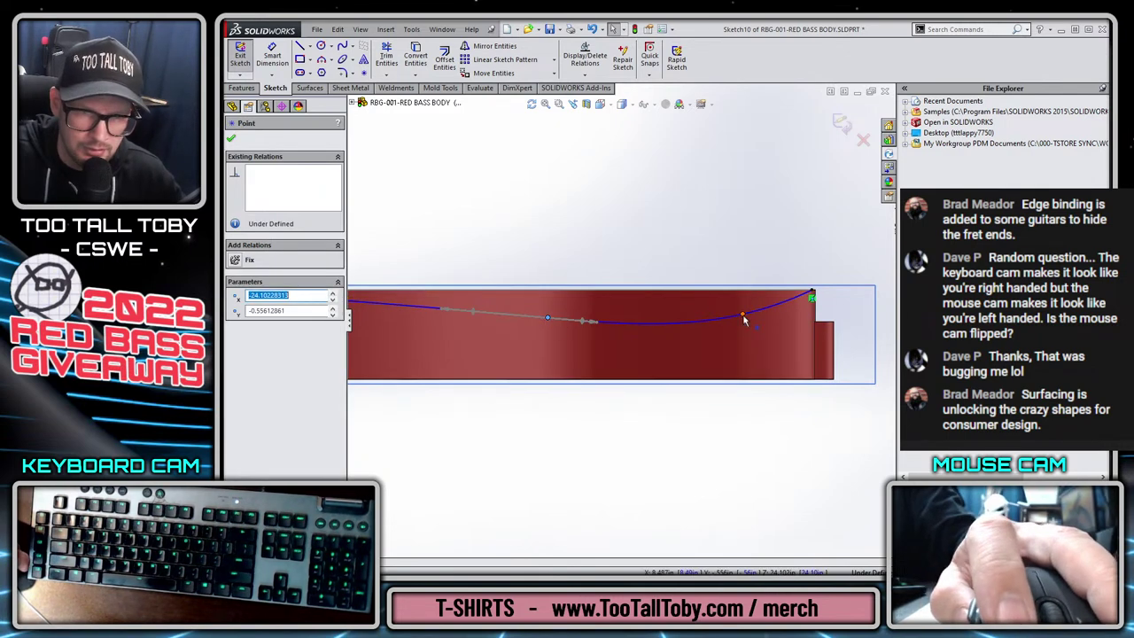
{"action": "mouse_move", "coordinate": [743, 316]}
{"action": "left_mouse_down"}
{"action": "mouse_move", "coordinate": [725, 313]}
{"action": "mouse_move", "coordinate": [736, 314]}
{"action": "left_mouse_up"}
{"action": "key", "text": "Escape"}
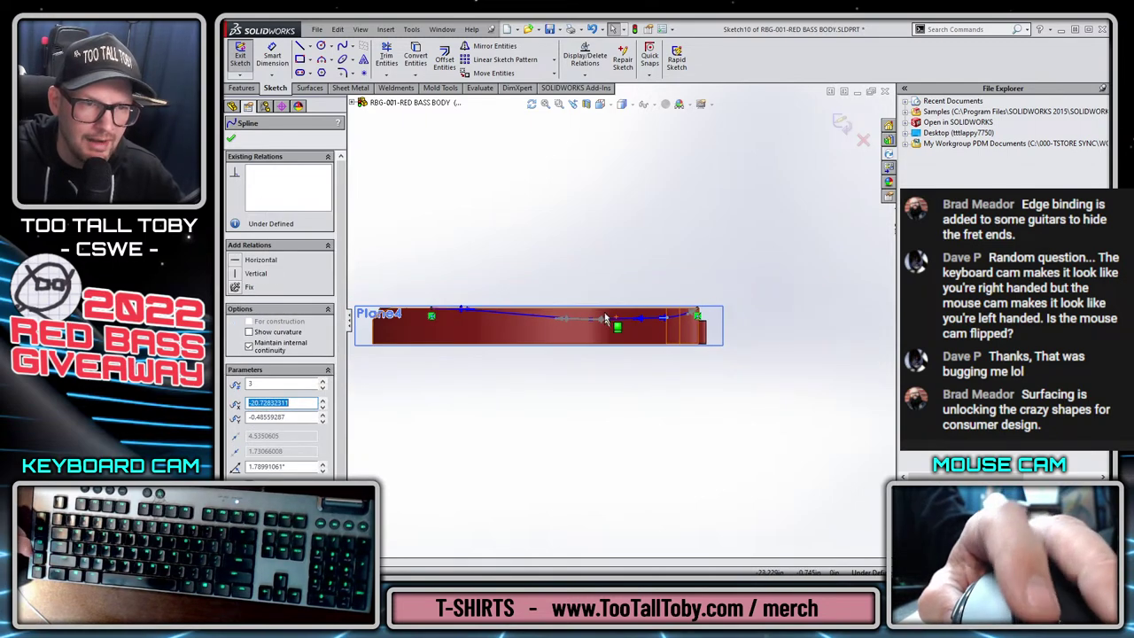
{"action": "middle_click_drag", "start_coordinate": [576, 266], "coordinate": [639, 324]}
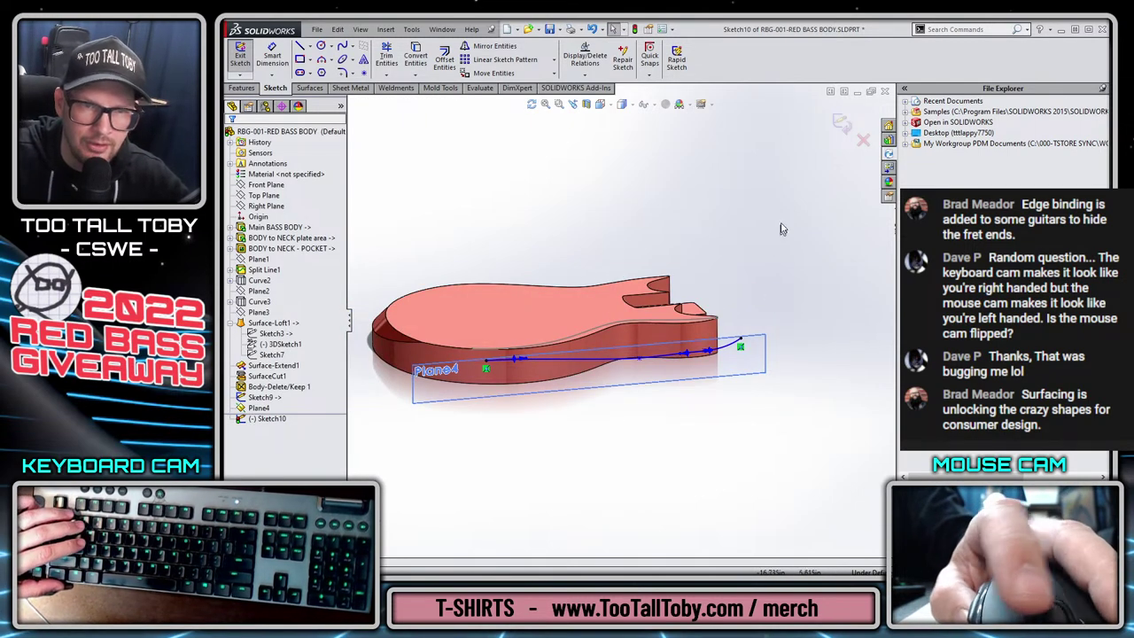
{"action": "key", "text": "ctrl+b"}
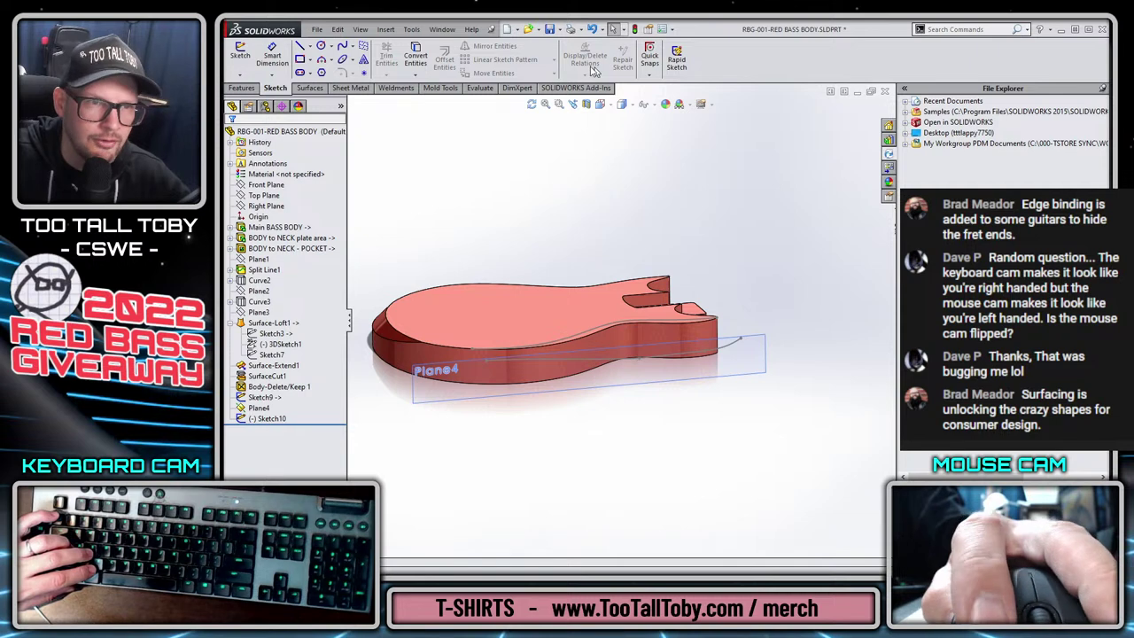
Project Sketch10 onto the body's side face, creating Curve4.
{"action": "left_click", "coordinate": [241, 89]}
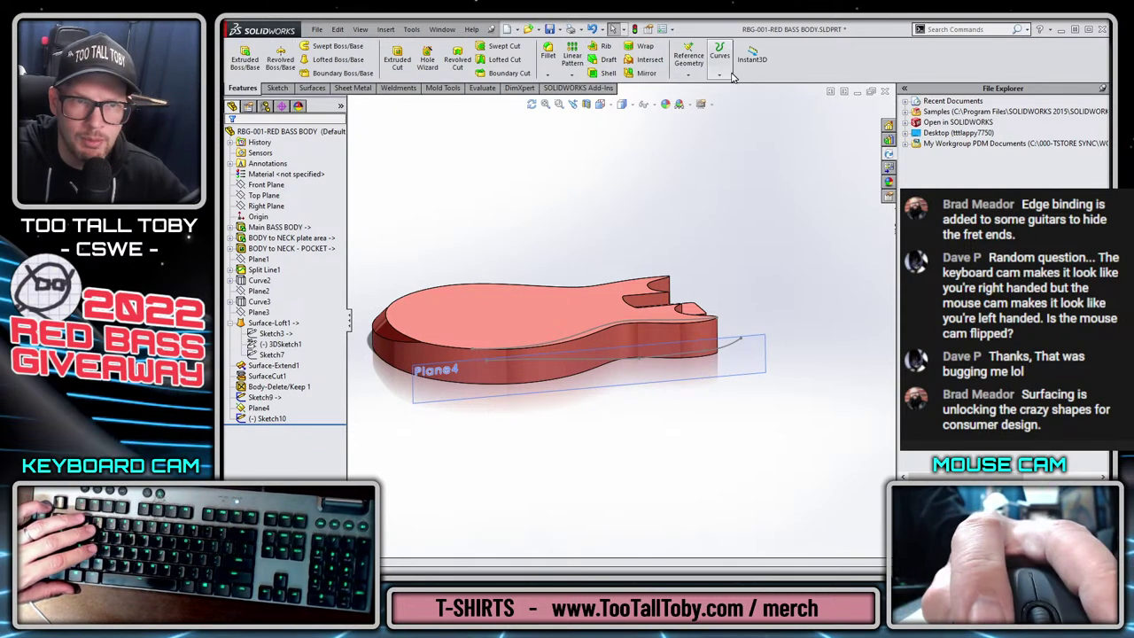
{"action": "left_click", "coordinate": [719, 55]}
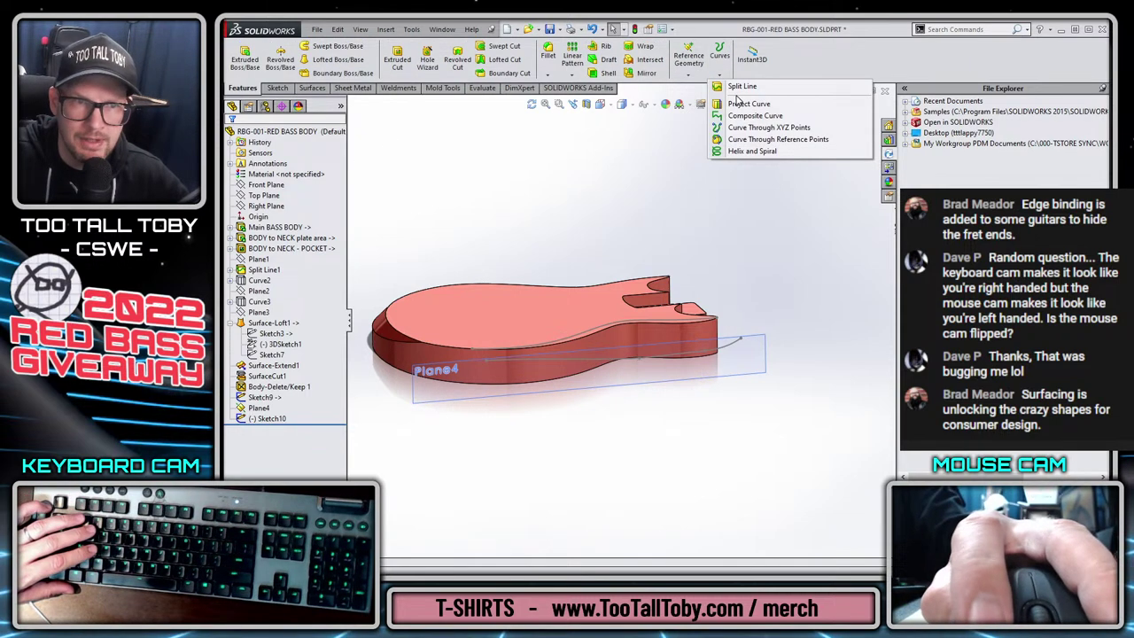
{"action": "left_click", "coordinate": [670, 356]}
{"action": "left_click", "coordinate": [645, 335]}
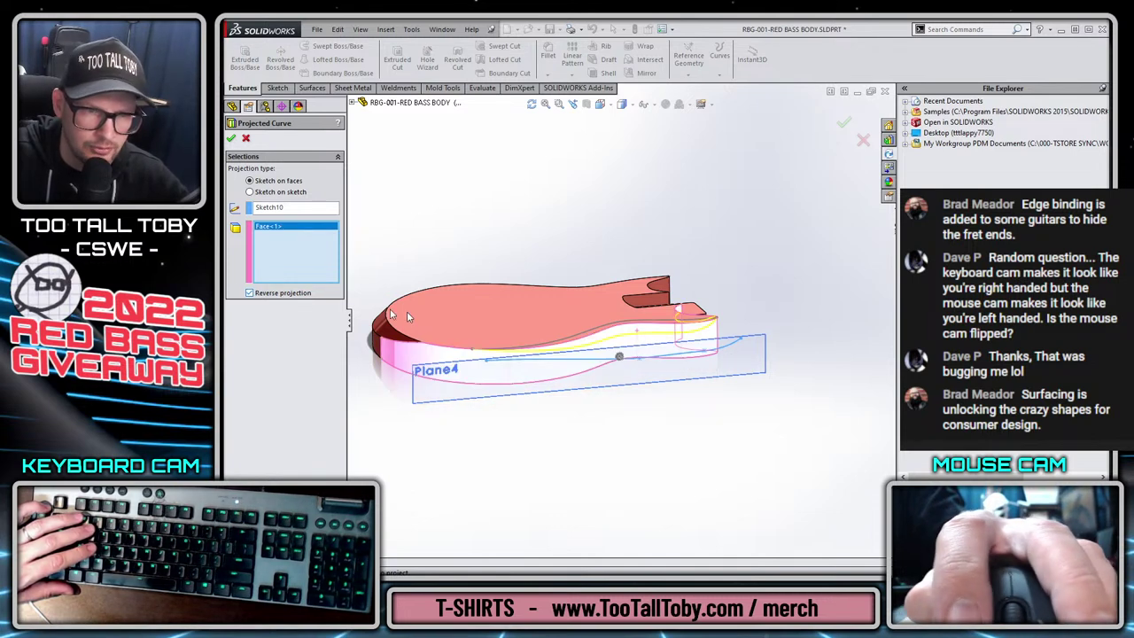
{"action": "scroll", "coordinate": [713, 337], "scroll_direction": "down", "scroll_amount": 3}
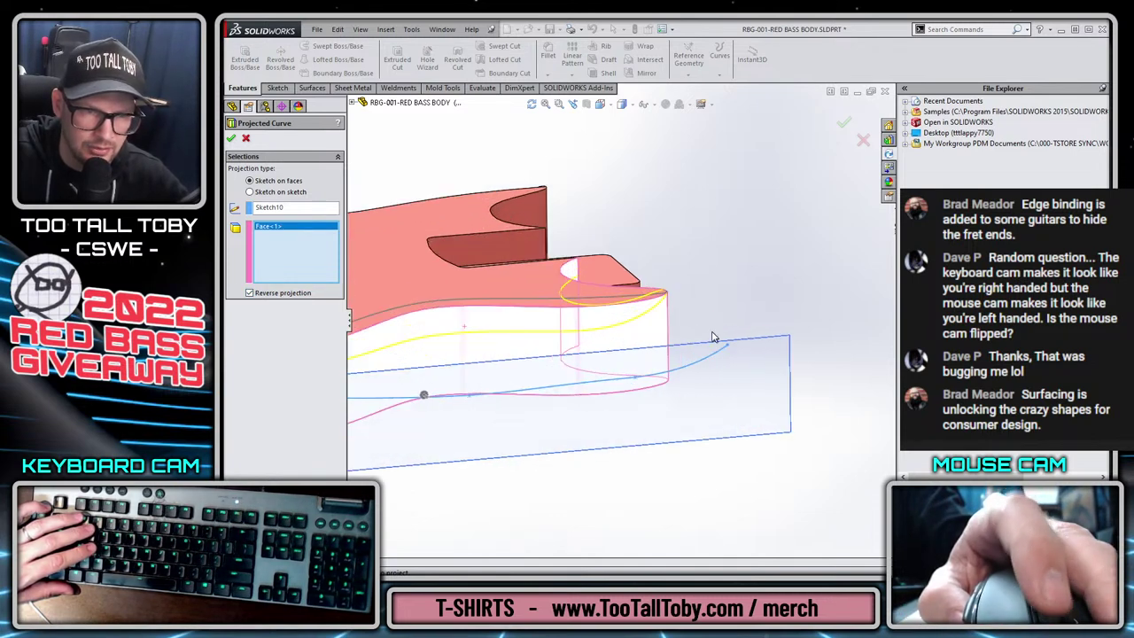
{"action": "left_click", "coordinate": [845, 126]}
{"action": "scroll", "coordinate": [660, 319], "scroll_direction": "down", "scroll_amount": 4}
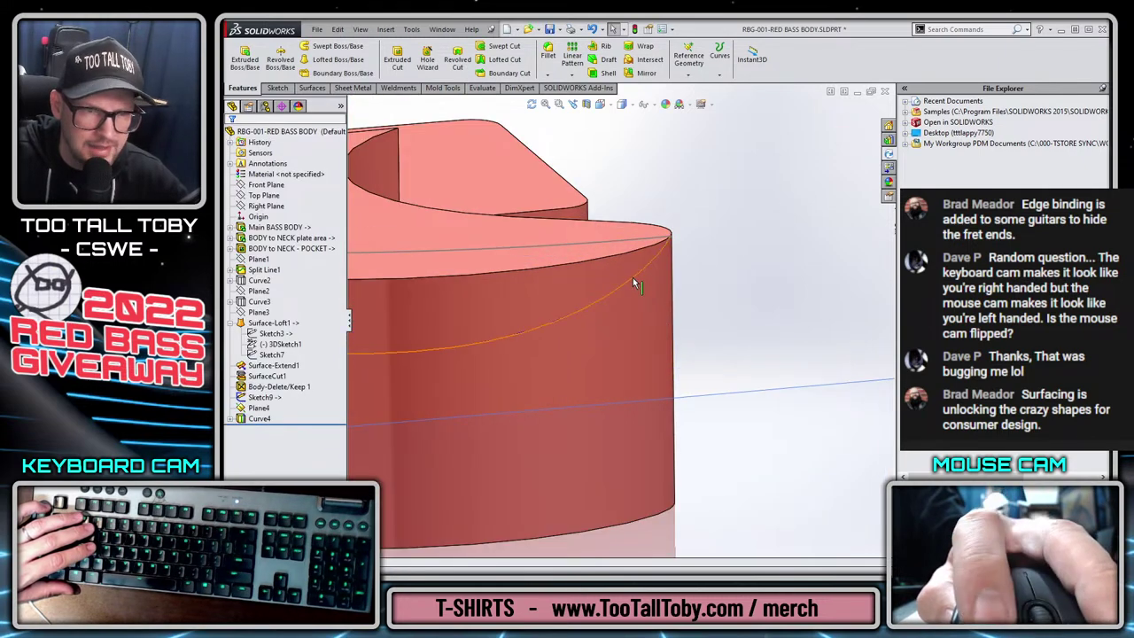
{"action": "scroll", "coordinate": [635, 283], "scroll_direction": "up", "scroll_amount": 6}
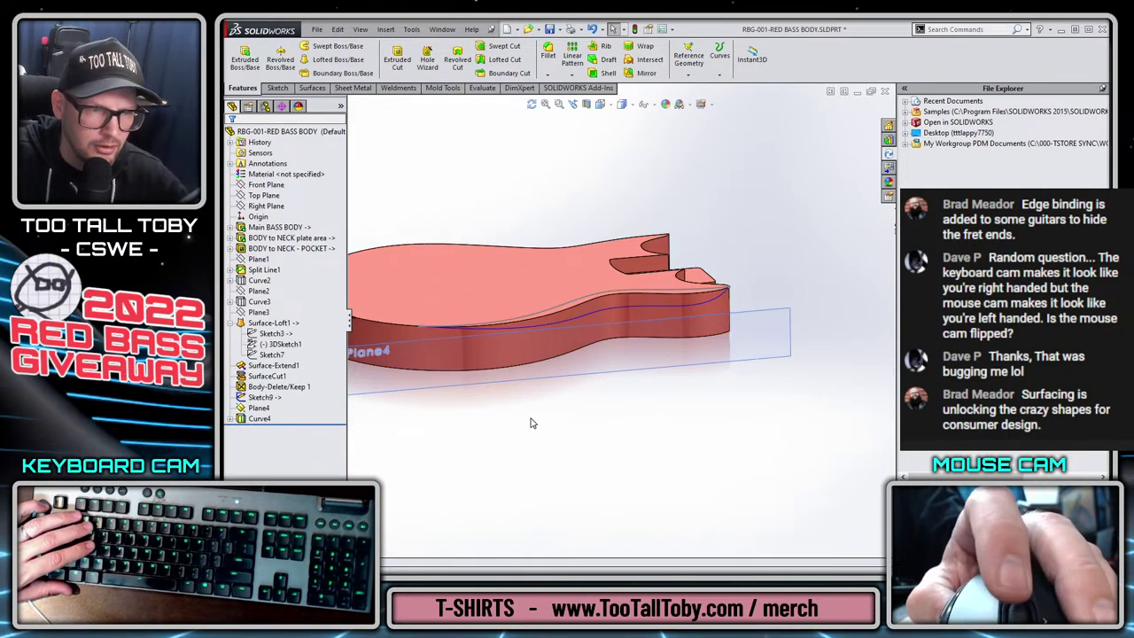
{"action": "middle_click_drag", "start_coordinate": [403, 430], "coordinate": [596, 278]}
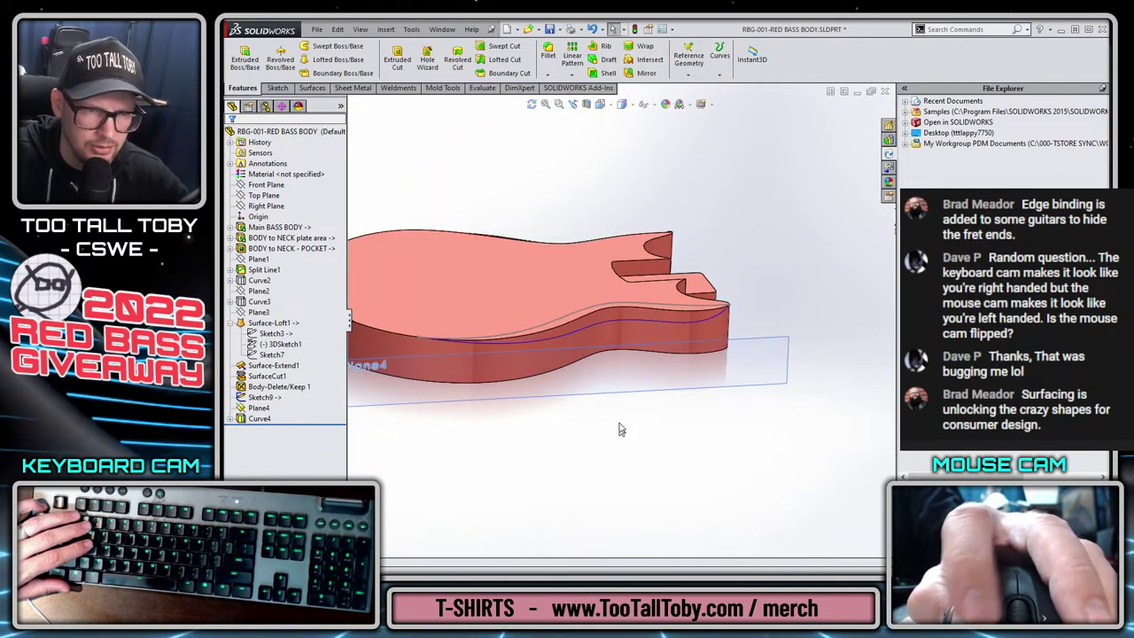
{"action": "scroll", "coordinate": [620, 430], "scroll_direction": "down", "scroll_amount": 2}
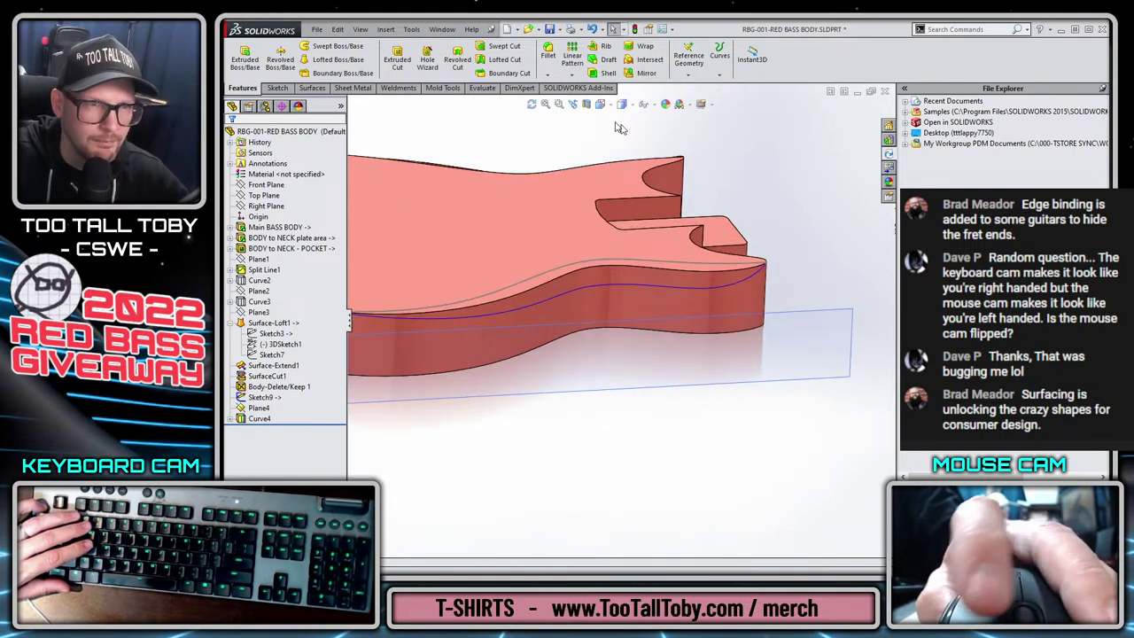
{"action": "left_click", "coordinate": [312, 88]}
Create Surface-Loft2 between Curve4 and Sketch9.
{"action": "left_click", "coordinate": [335, 60]}
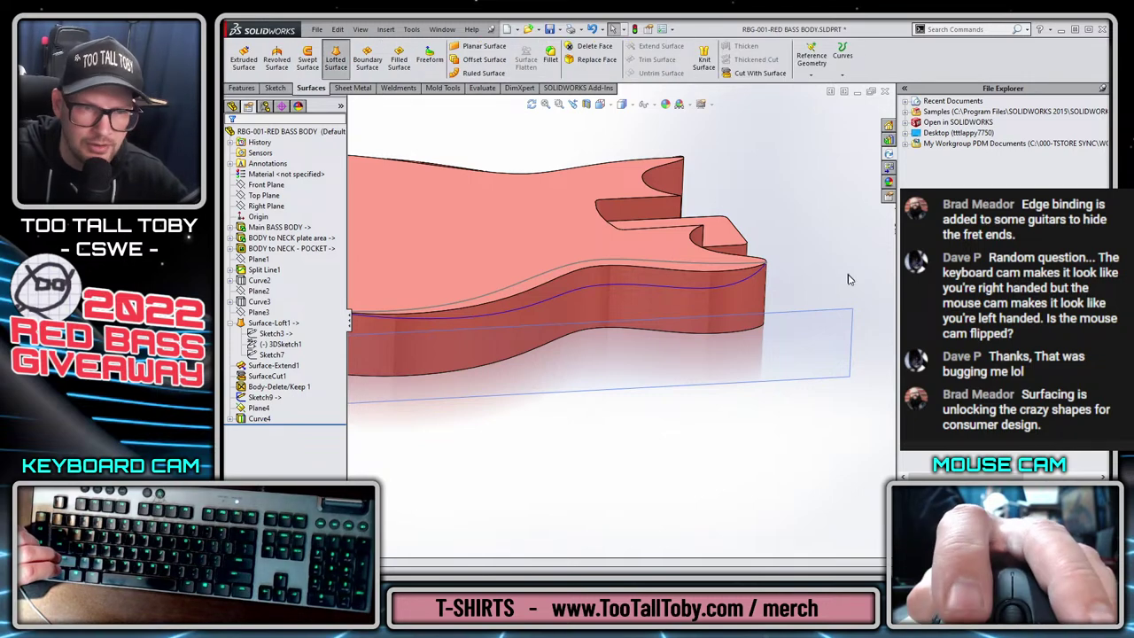
{"action": "left_click", "coordinate": [750, 266]}
{"action": "left_click", "coordinate": [753, 266]}
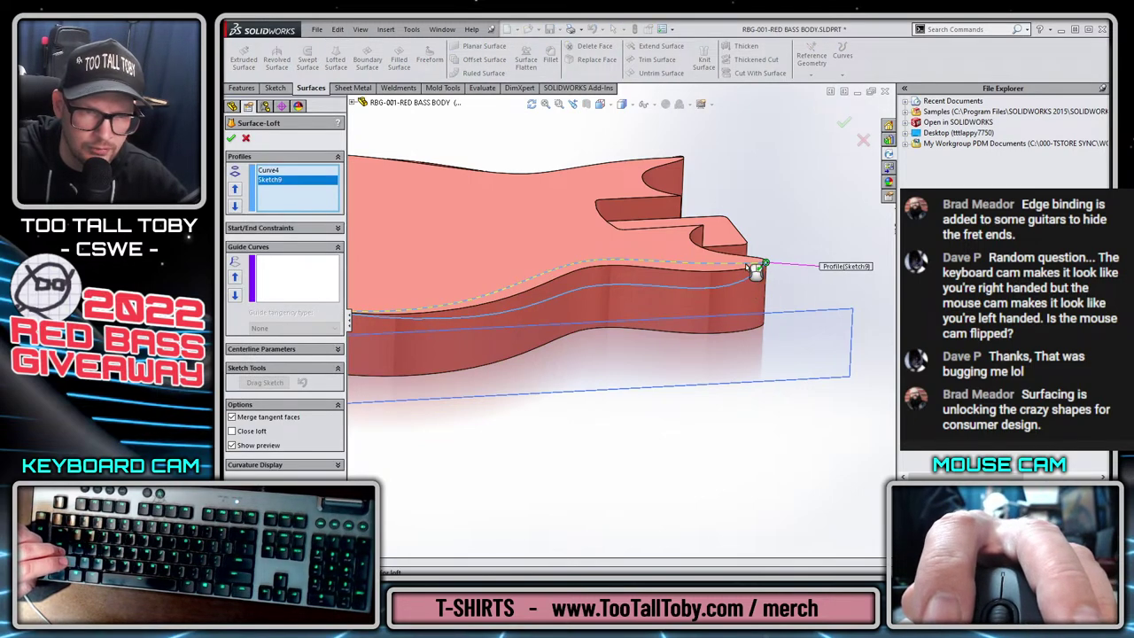
{"action": "right_click", "coordinate": [700, 301]}
Inspect the loft with the body hidden, then trim the body with it as SurfaceCut2.
{"action": "left_click", "coordinate": [654, 317]}
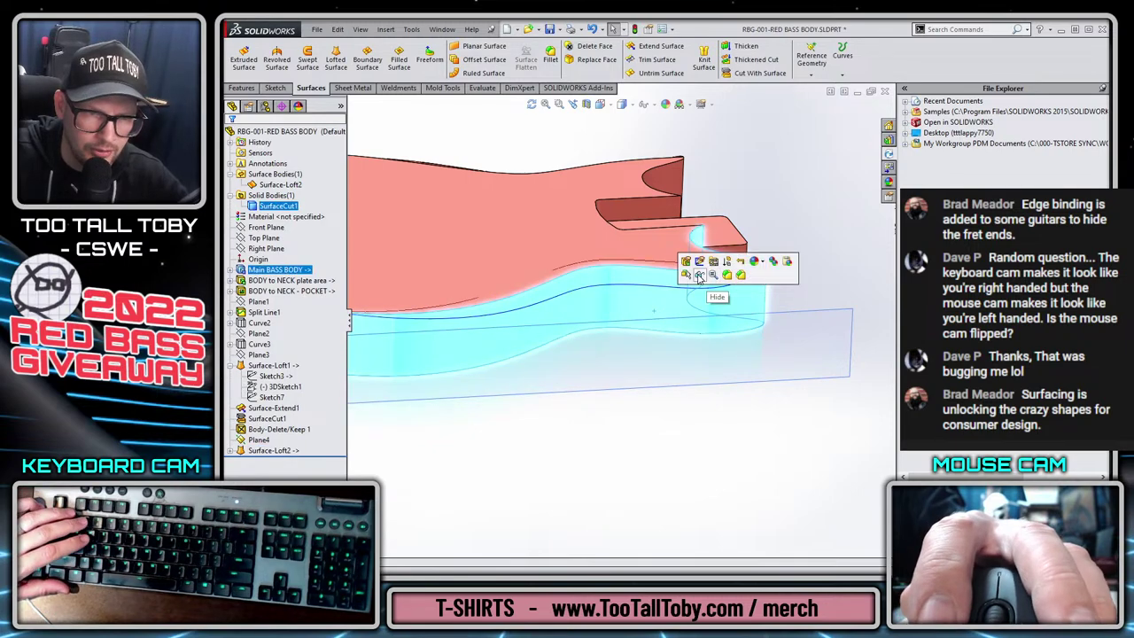
{"action": "left_click", "coordinate": [704, 266]}
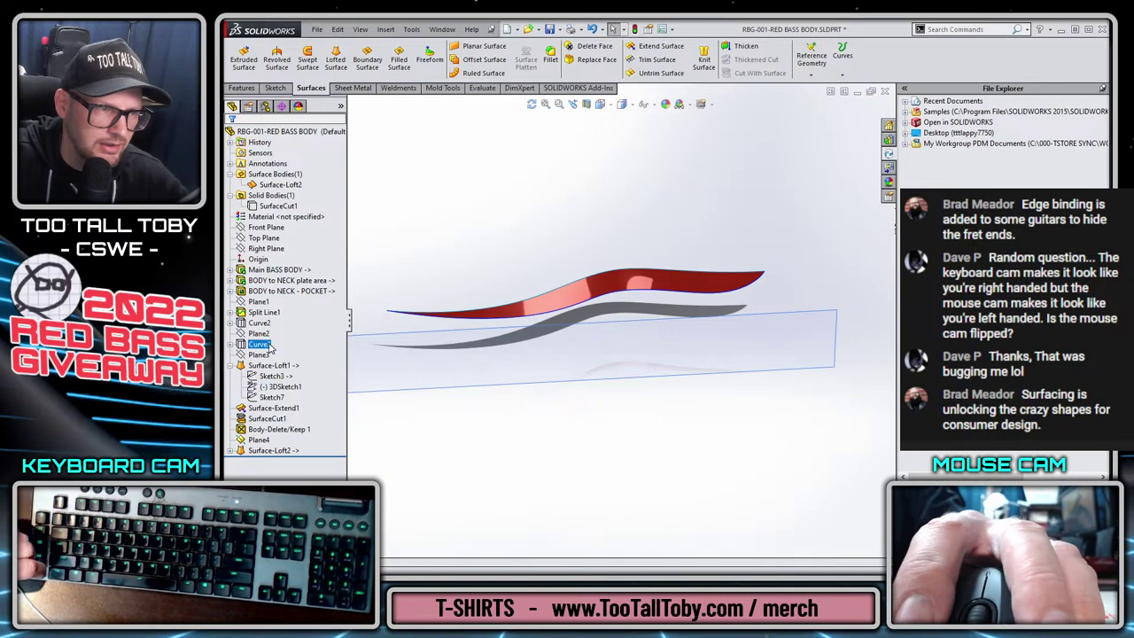
{"action": "left_click", "coordinate": [266, 228]}
{"action": "left_click", "coordinate": [277, 206]}
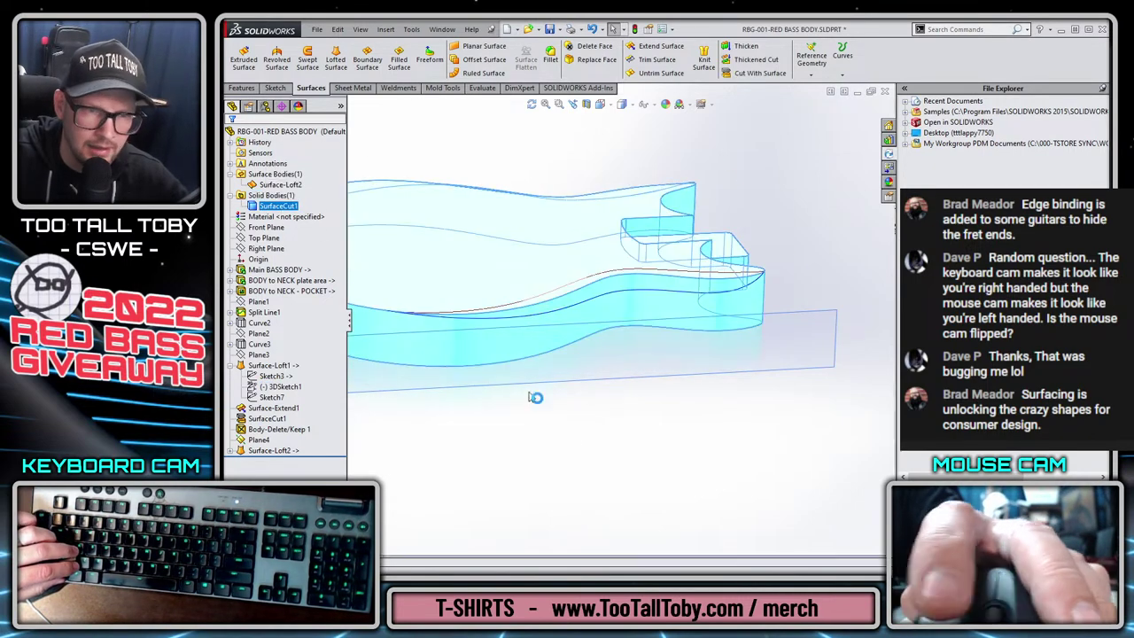
{"action": "left_click", "coordinate": [282, 190]}
{"action": "left_click", "coordinate": [585, 381]}
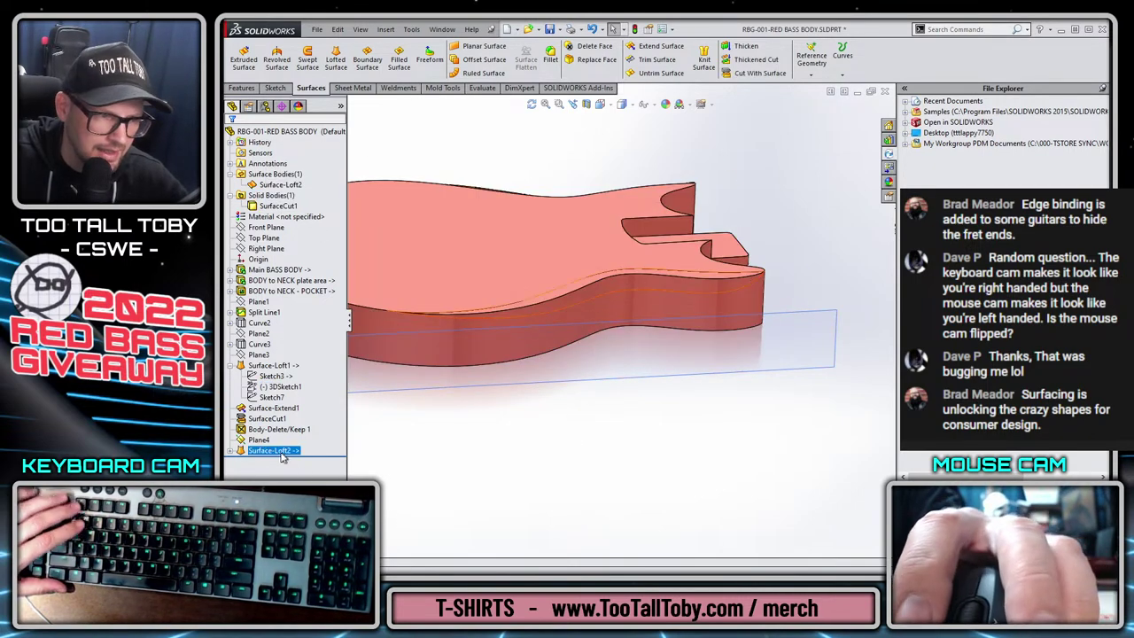
{"action": "left_click", "coordinate": [760, 73]}
{"action": "middle_click_drag", "start_coordinate": [549, 292], "coordinate": [783, 221]}
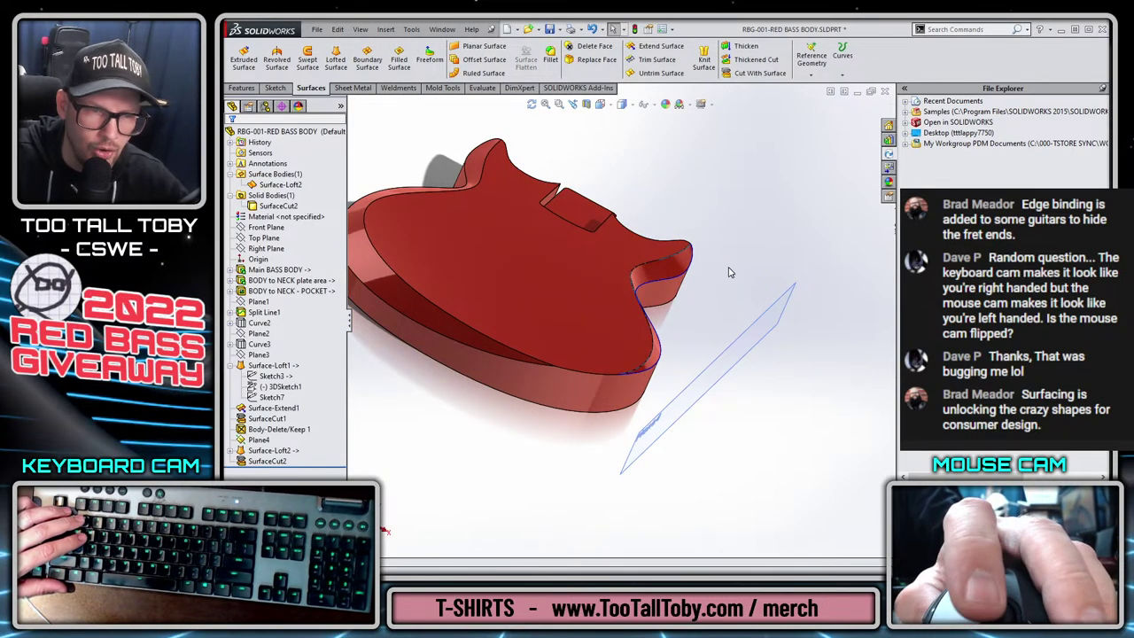
Delete the leftover Surface-Loft2 body with Delete/Keep Body.
{"action": "left_click", "coordinate": [261, 451]}
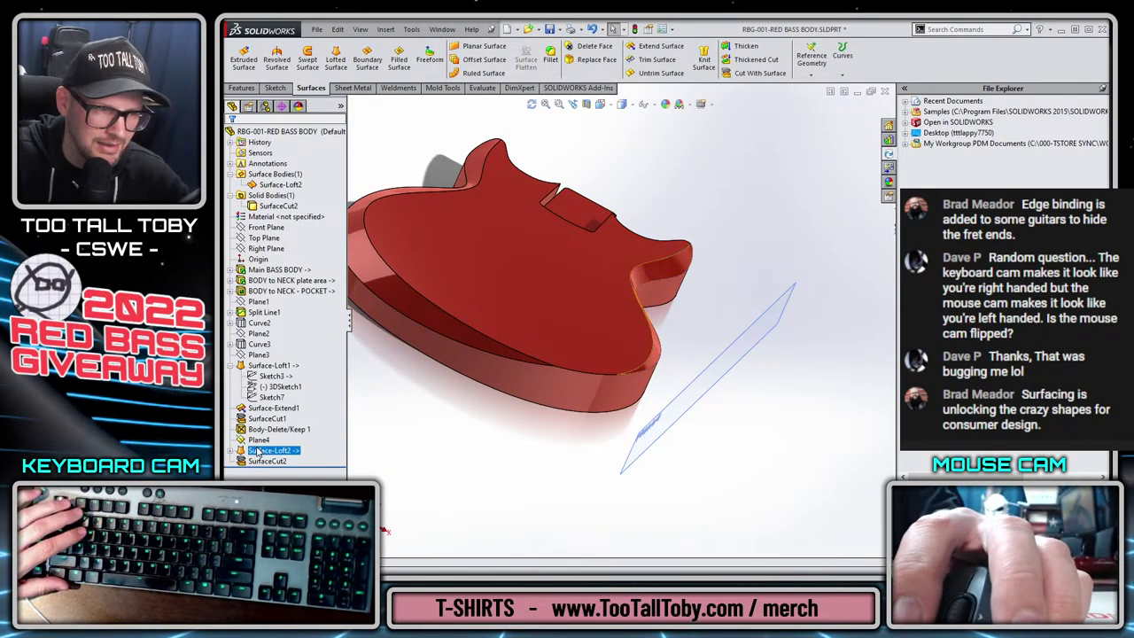
{"action": "left_click", "coordinate": [376, 380]}
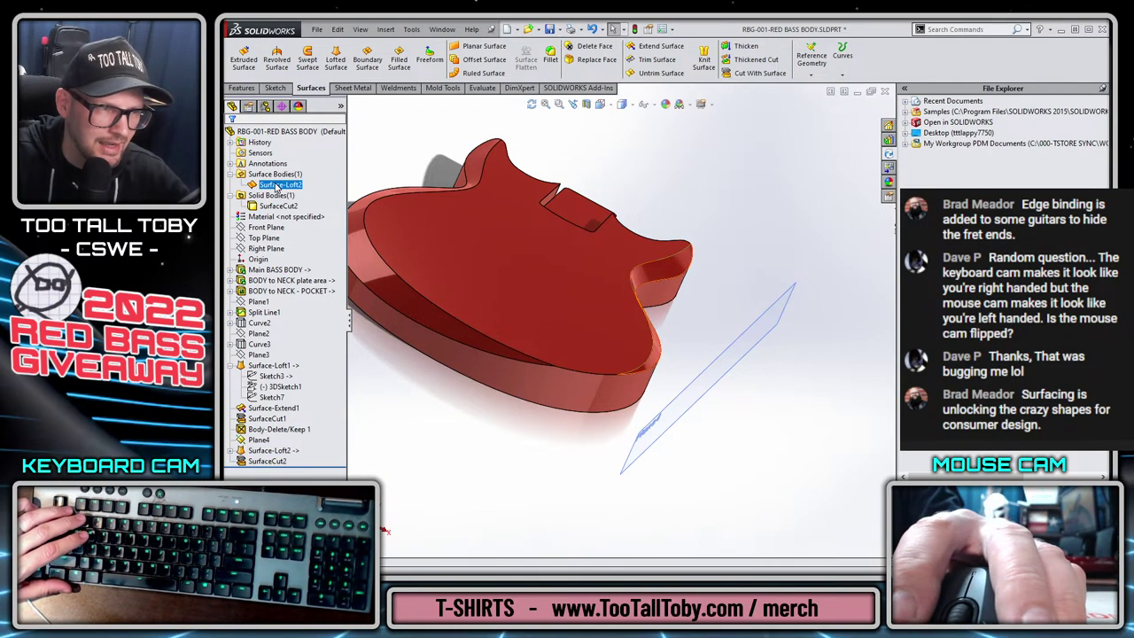
{"action": "key", "text": "Delete"}
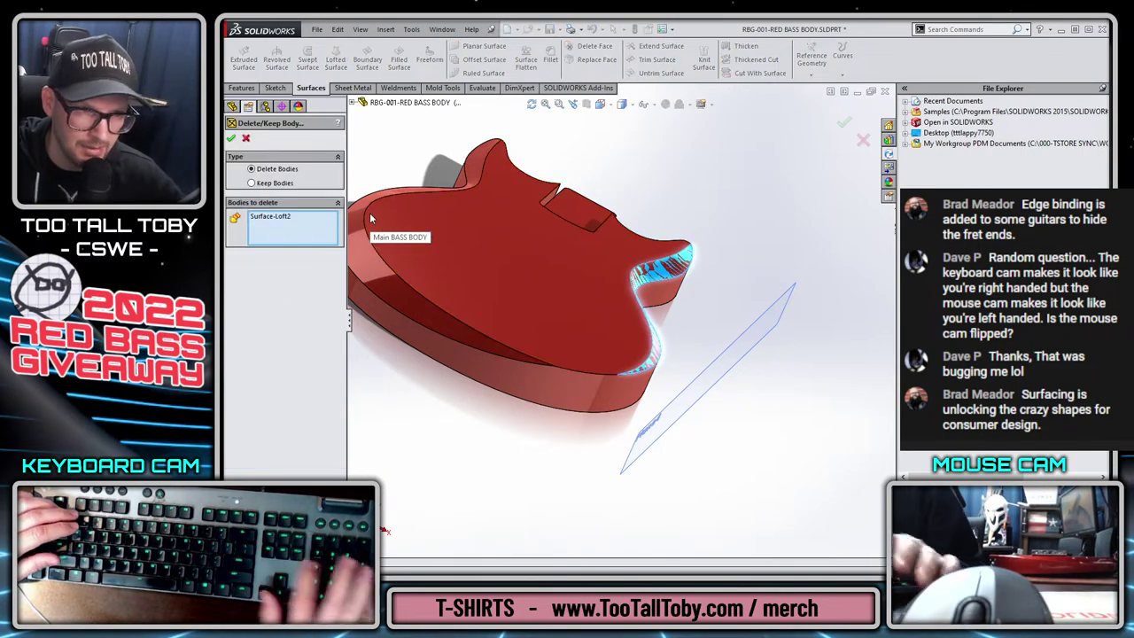
{"action": "key", "text": "Return"}
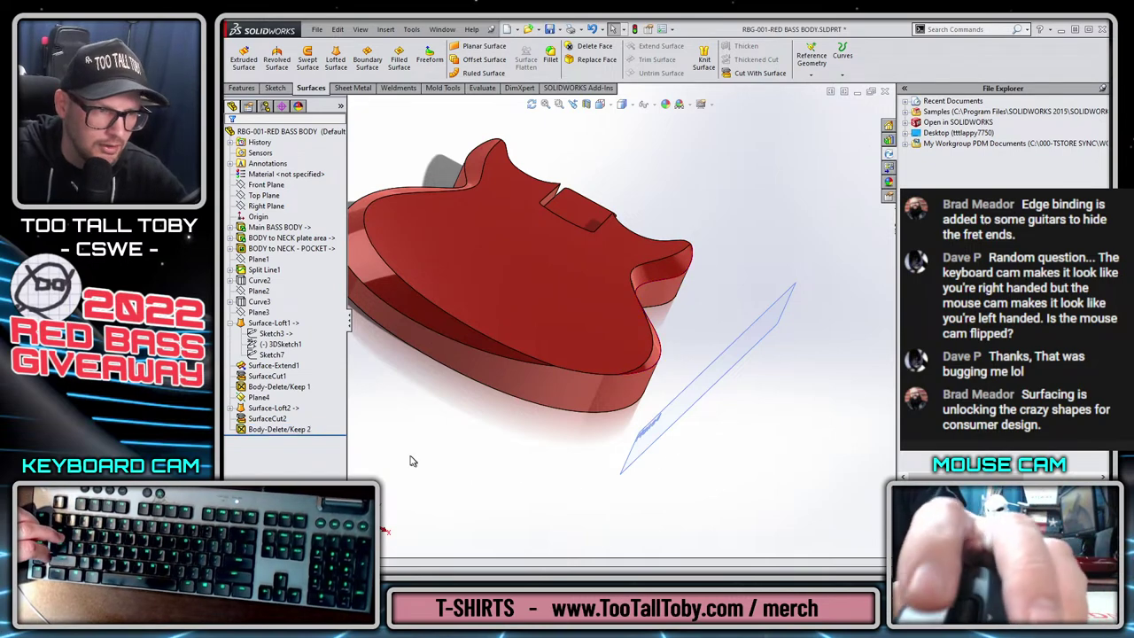
Hide Plane4 and select the body's top outer edge in a face-on view.
{"action": "left_click", "coordinate": [270, 366]}
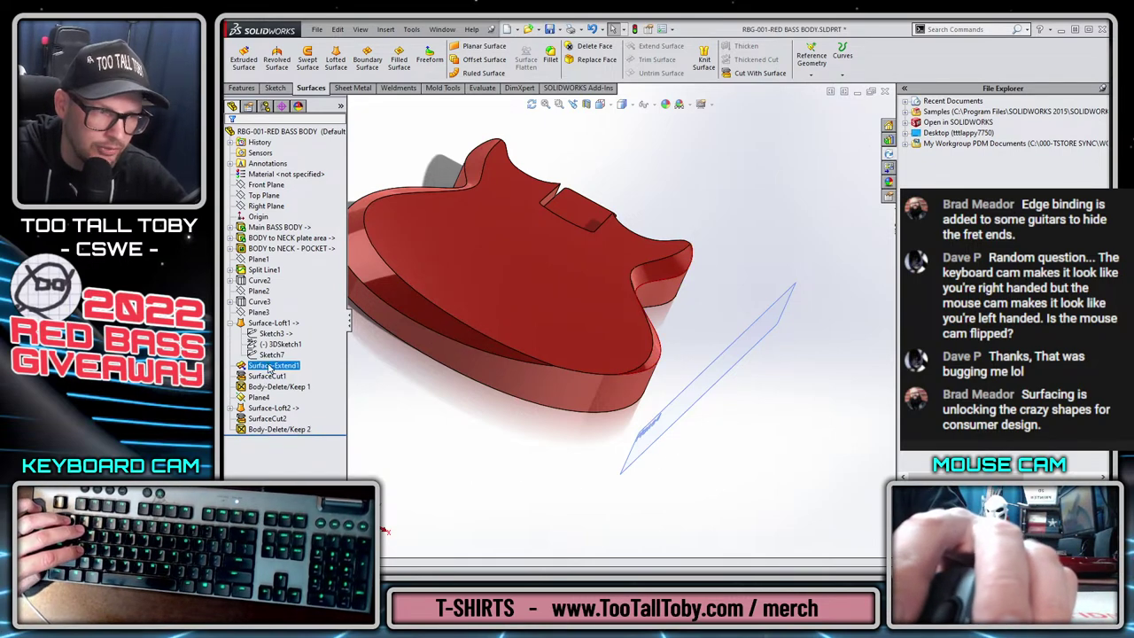
{"action": "left_click", "coordinate": [230, 409]}
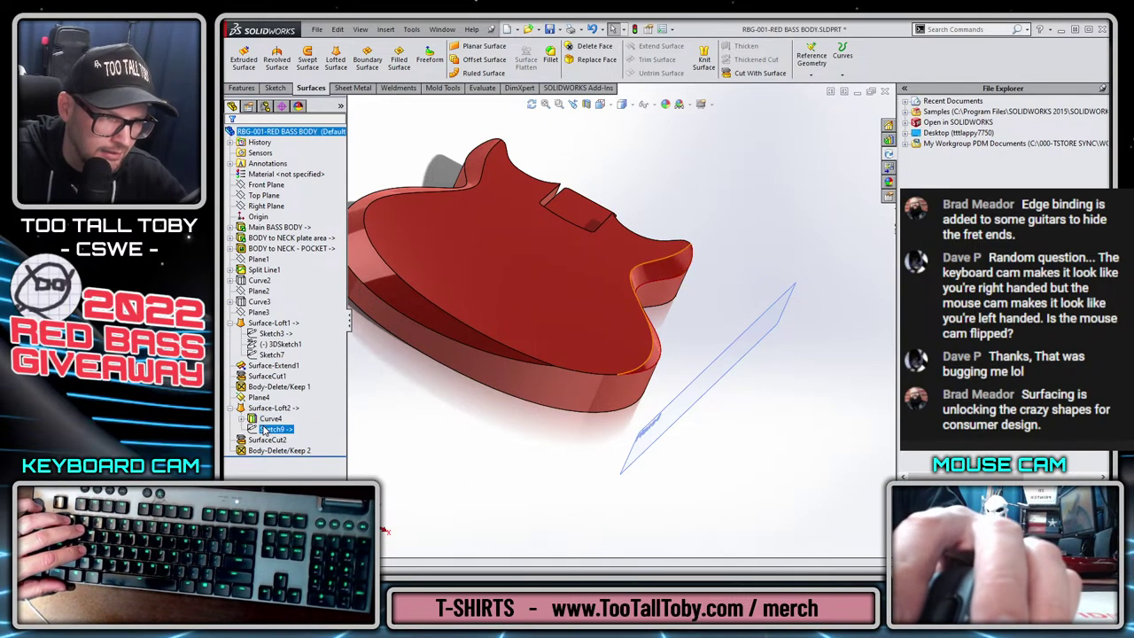
{"action": "left_click", "coordinate": [273, 418]}
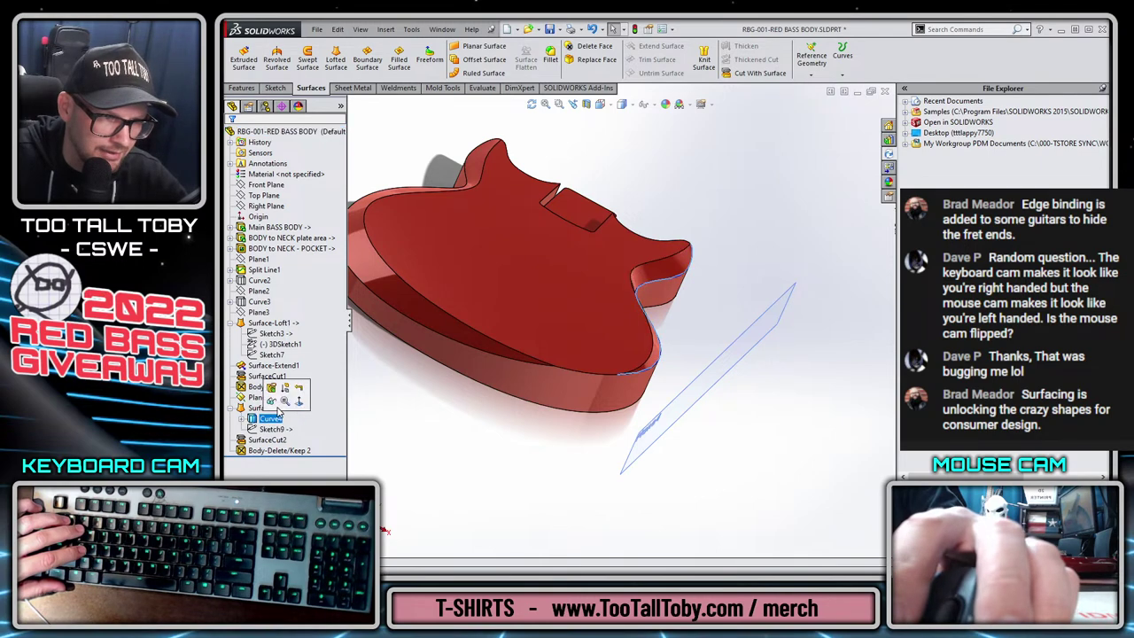
{"action": "left_click", "coordinate": [738, 355]}
{"action": "left_click", "coordinate": [767, 336]}
{"action": "middle_click_drag", "start_coordinate": [734, 253], "coordinate": [632, 316]}
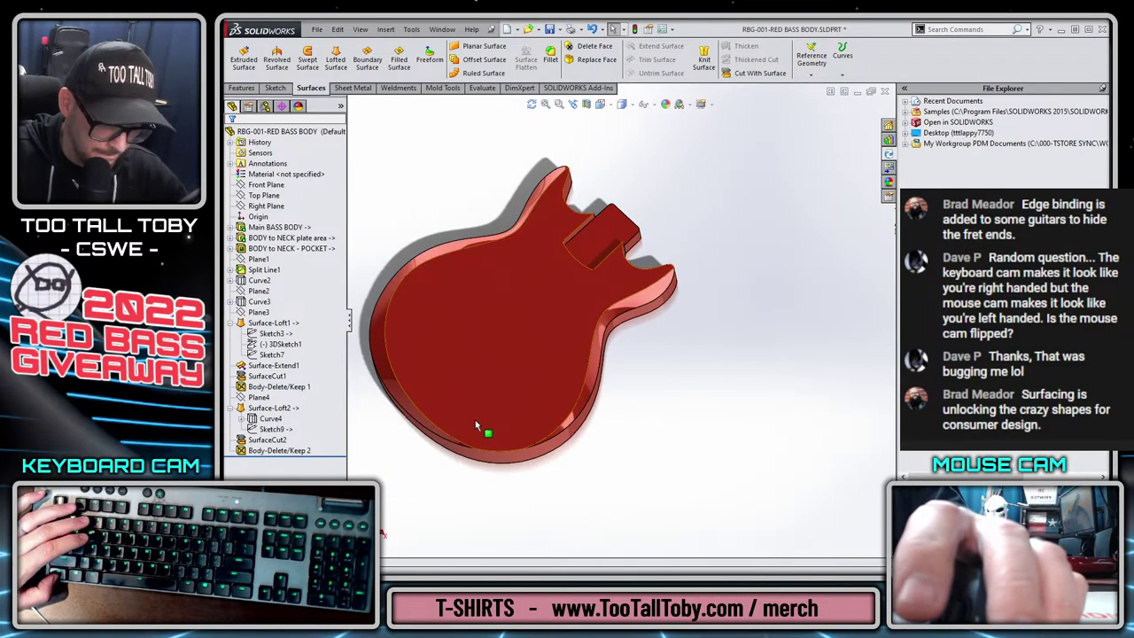
{"action": "left_click", "coordinate": [482, 217]}
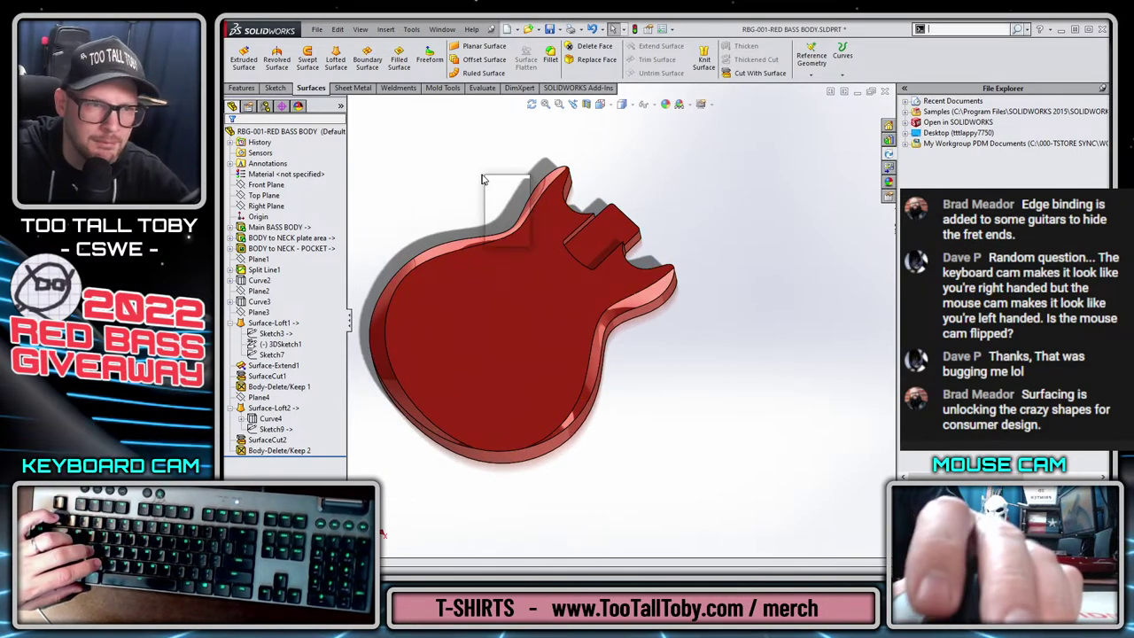
Start a fillet on the top rim, then switch to Face Fillet with top and side faces.
{"action": "left_click", "coordinate": [516, 202]}
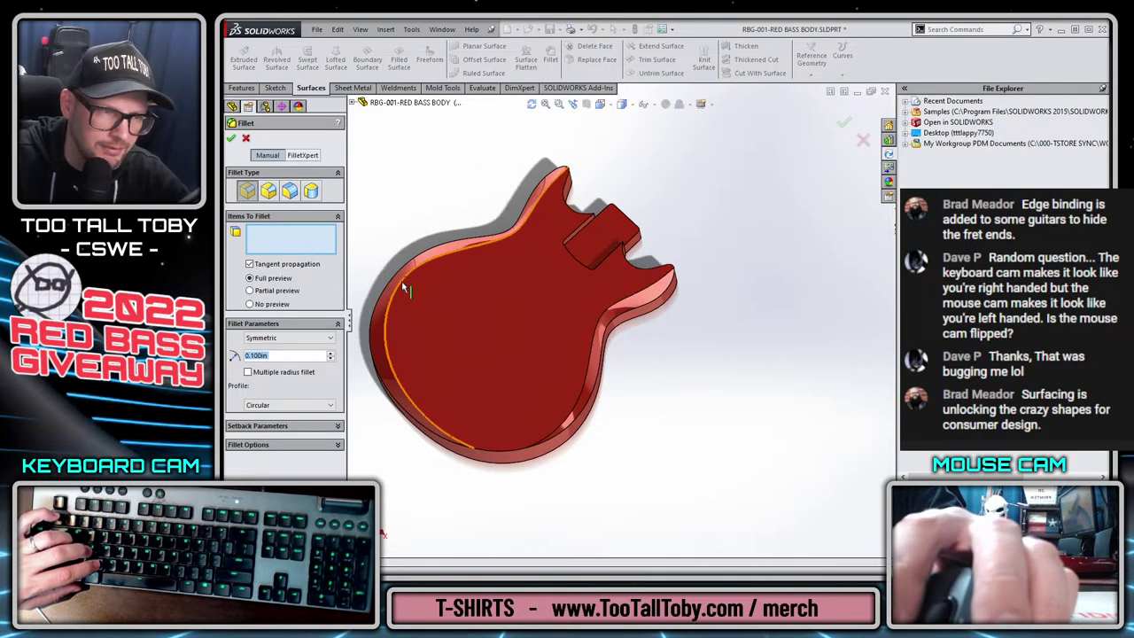
{"action": "left_click", "coordinate": [569, 438]}
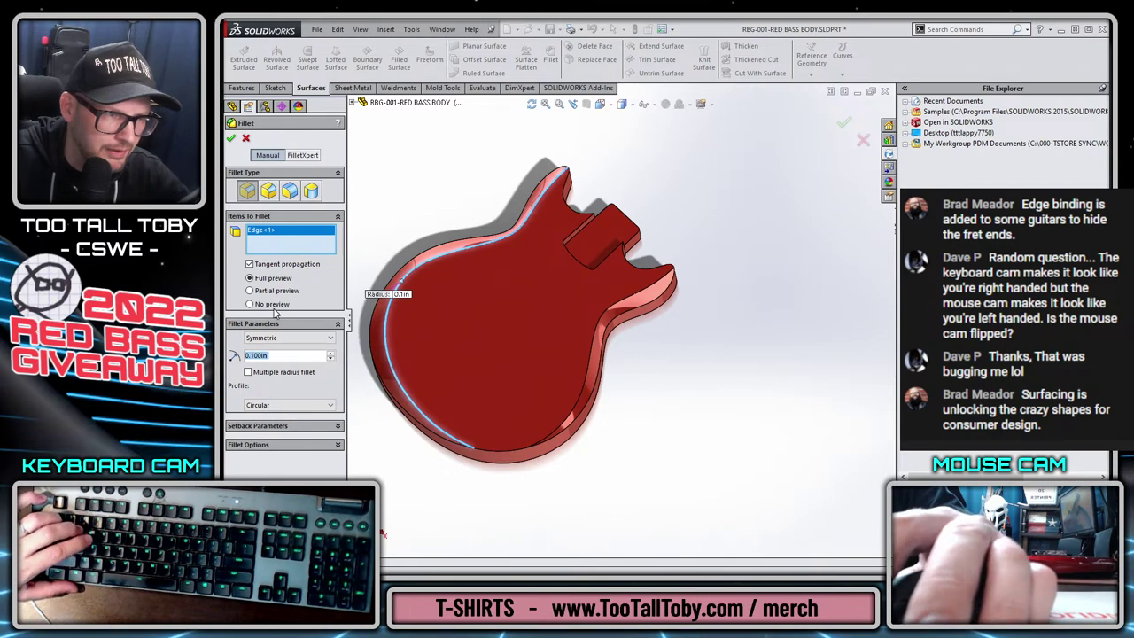
{"action": "middle_click_drag", "start_coordinate": [446, 286], "coordinate": [470, 364]}
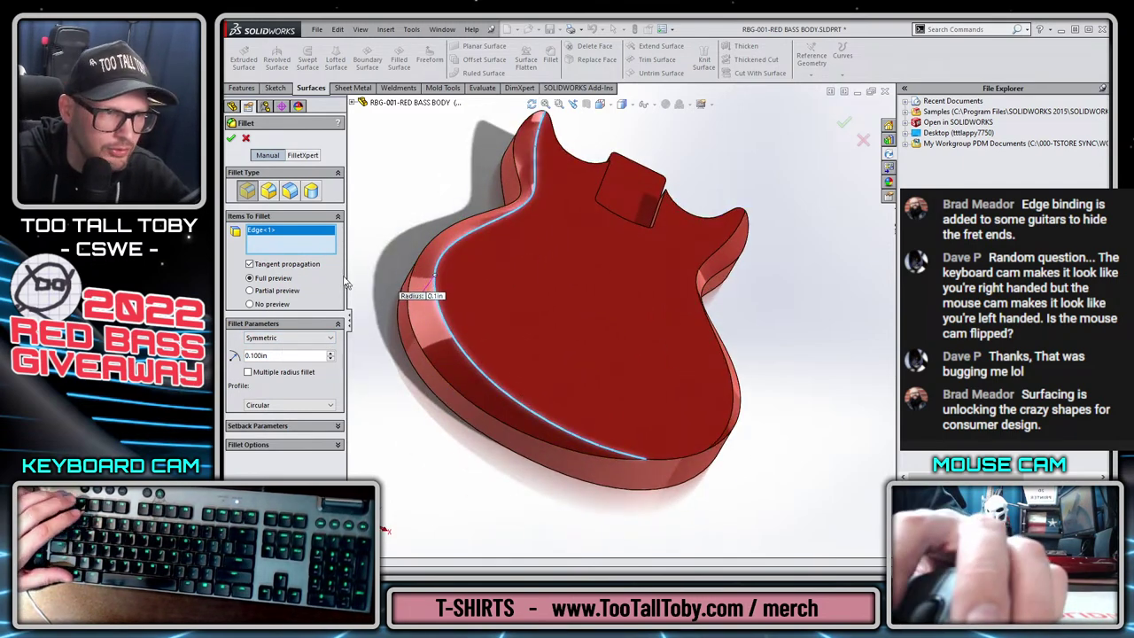
{"action": "left_click", "coordinate": [290, 192]}
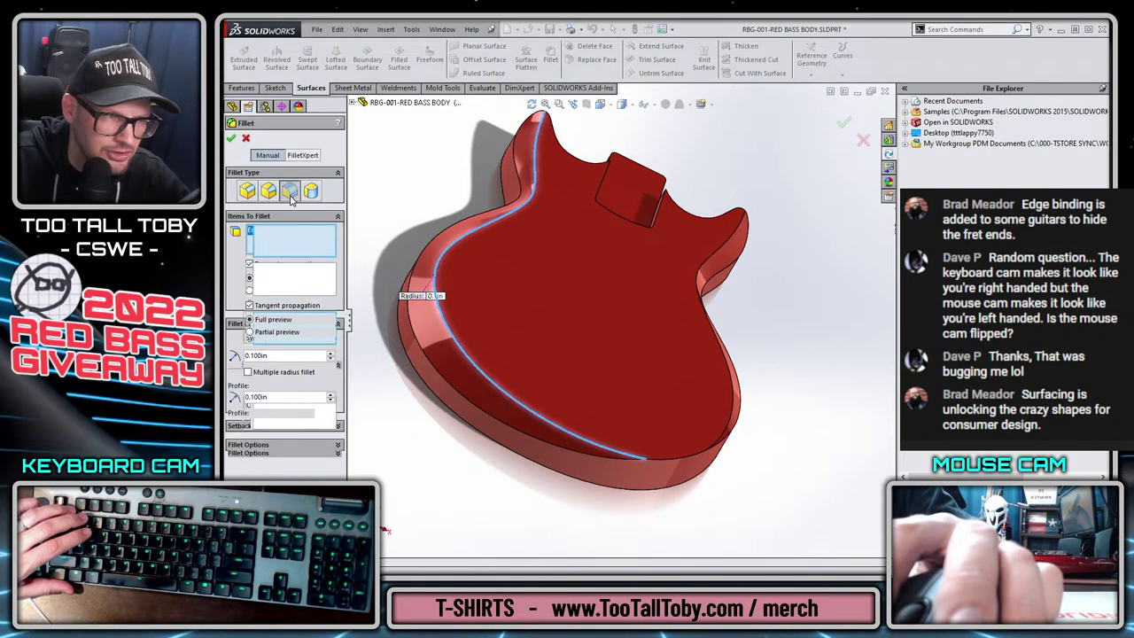
{"action": "right_click", "coordinate": [281, 238]}
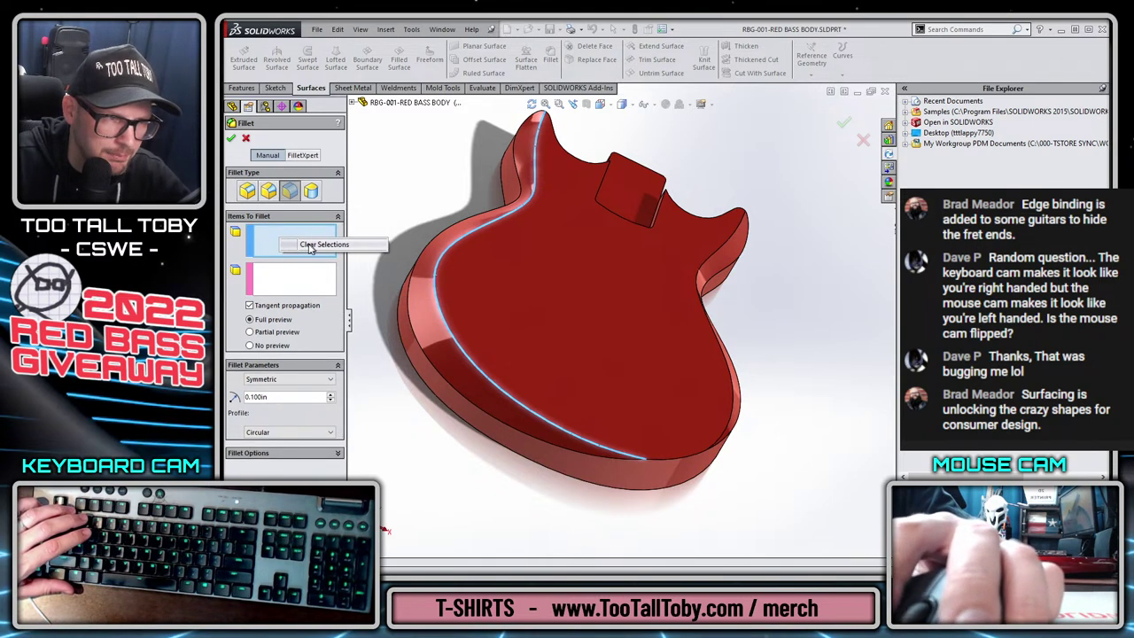
{"action": "left_click", "coordinate": [309, 245]}
{"action": "left_click", "coordinate": [479, 314]}
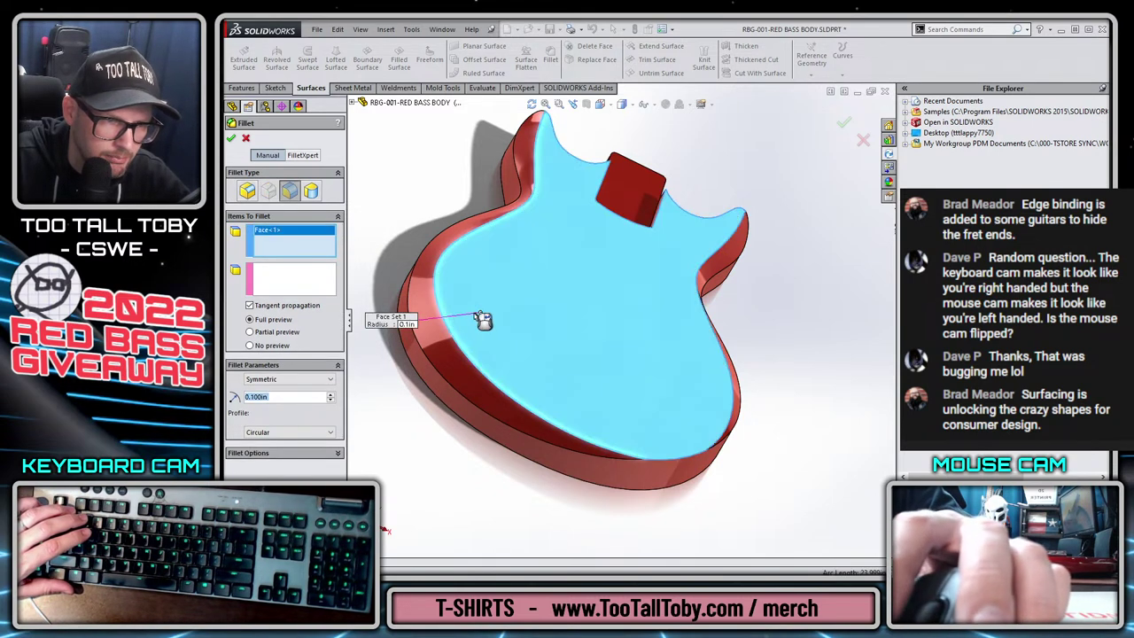
{"action": "left_click", "coordinate": [431, 339]}
{"action": "left_click", "coordinate": [580, 467]}
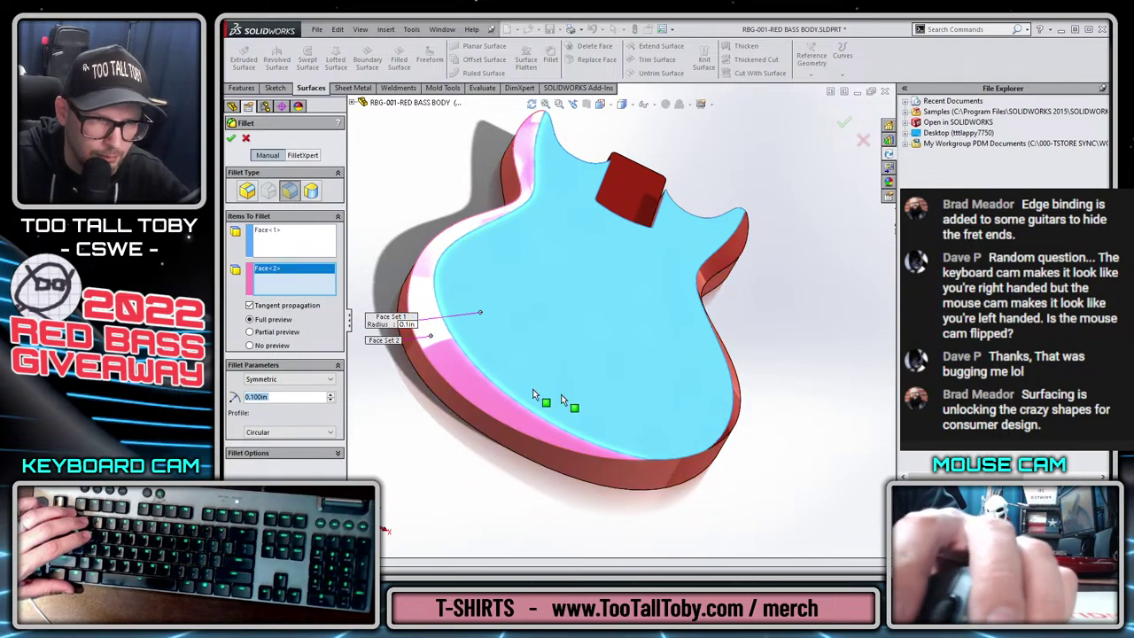
Clear both face sets and reselect the side and top faces.
{"action": "scroll", "coordinate": [642, 443], "scroll_direction": "down", "scroll_amount": 10}
{"action": "scroll", "coordinate": [682, 392], "scroll_direction": "up", "scroll_amount": 10}
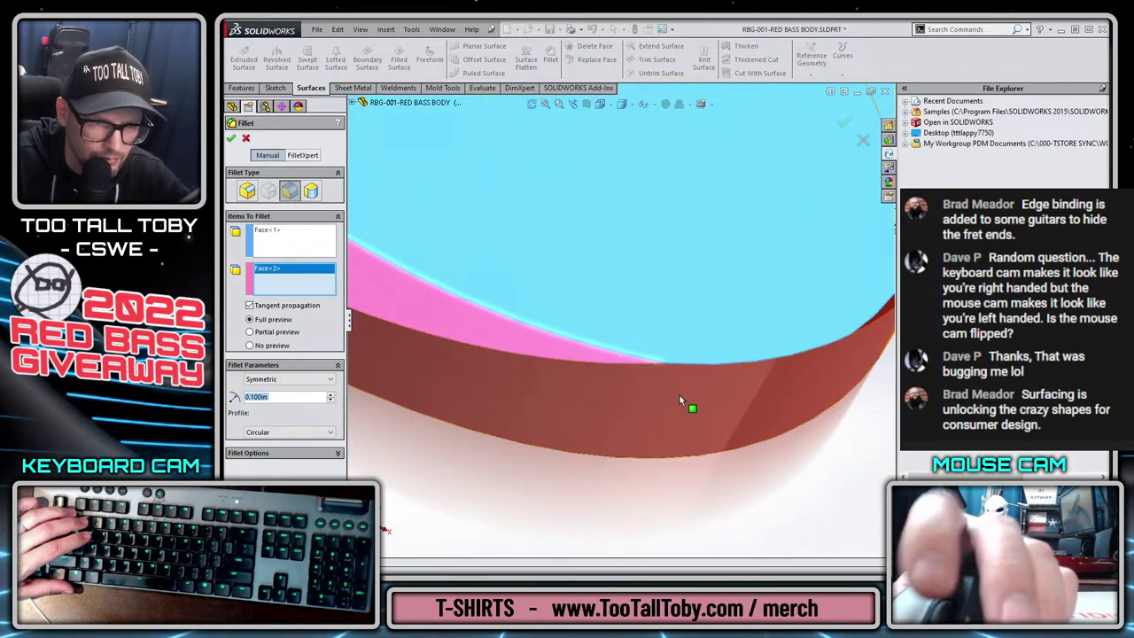
{"action": "middle_click_drag", "start_coordinate": [587, 327], "coordinate": [580, 293]}
{"action": "scroll", "coordinate": [580, 298], "scroll_direction": "down", "scroll_amount": 3}
{"action": "scroll", "coordinate": [581, 298], "scroll_direction": "down", "scroll_amount": 4}
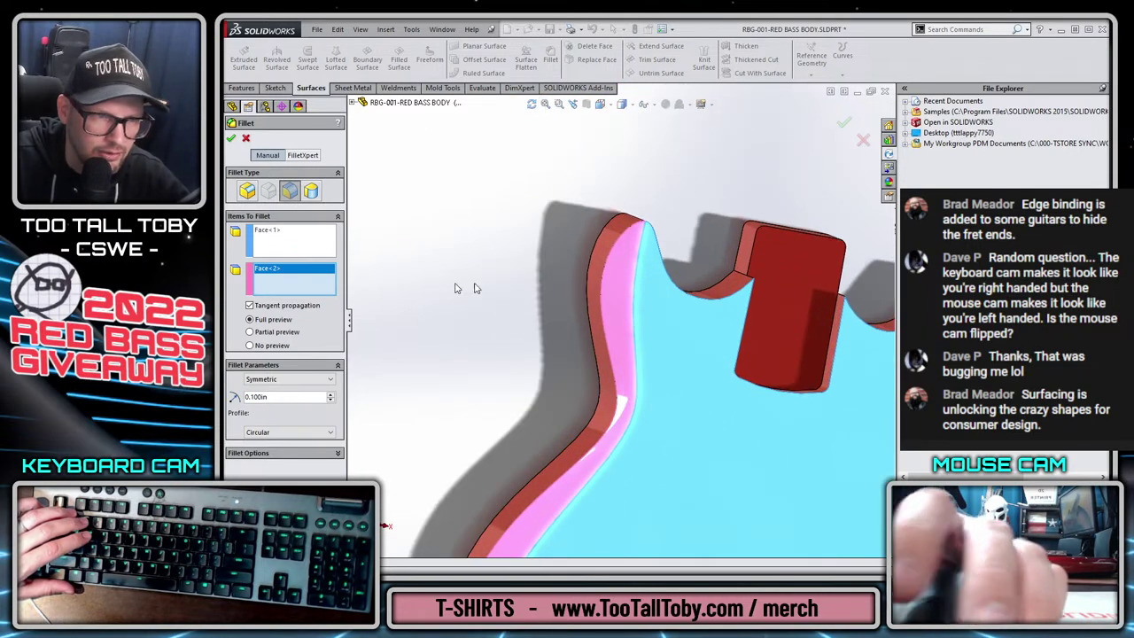
{"action": "right_click", "coordinate": [279, 255]}
{"action": "left_click", "coordinate": [335, 257]}
{"action": "right_click", "coordinate": [289, 279]}
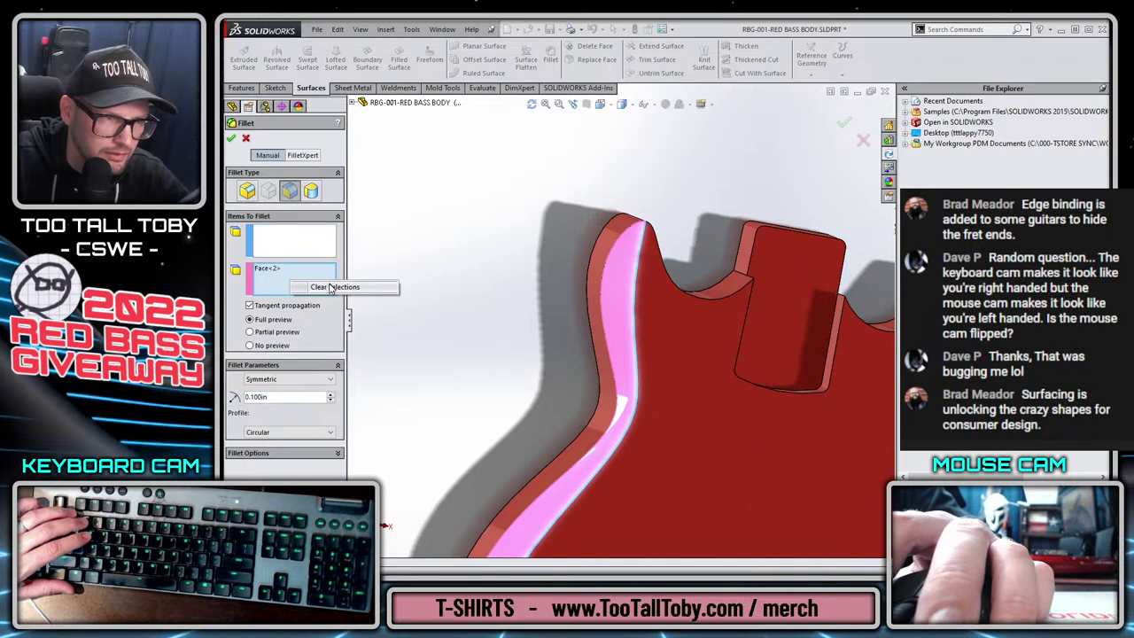
{"action": "left_click", "coordinate": [341, 289]}
{"action": "left_click", "coordinate": [619, 266]}
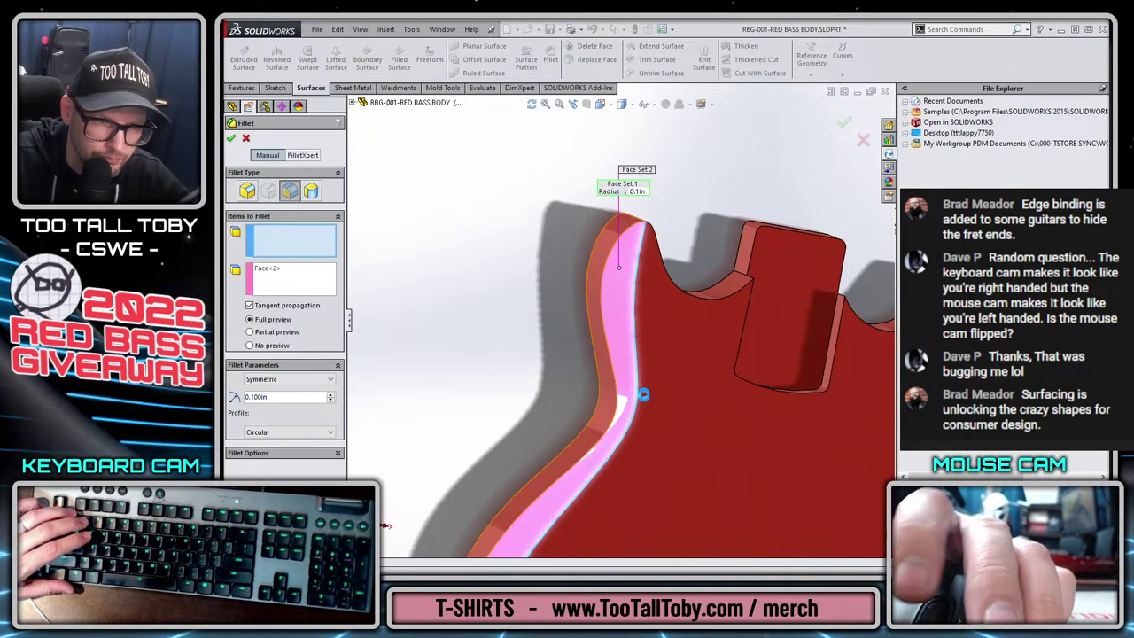
{"action": "left_click", "coordinate": [634, 390]}
{"action": "scroll", "coordinate": [651, 301], "scroll_direction": "down", "scroll_amount": 3}
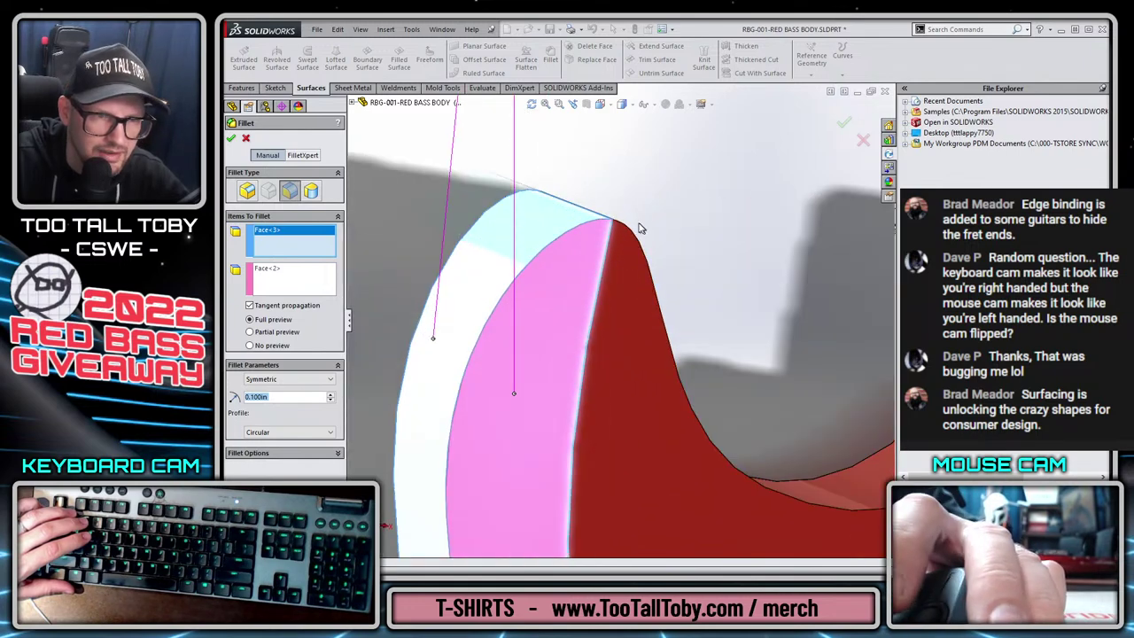
{"action": "scroll", "coordinate": [638, 228], "scroll_direction": "up", "scroll_amount": 5}
{"action": "middle_click_drag", "start_coordinate": [653, 496], "coordinate": [593, 350]}
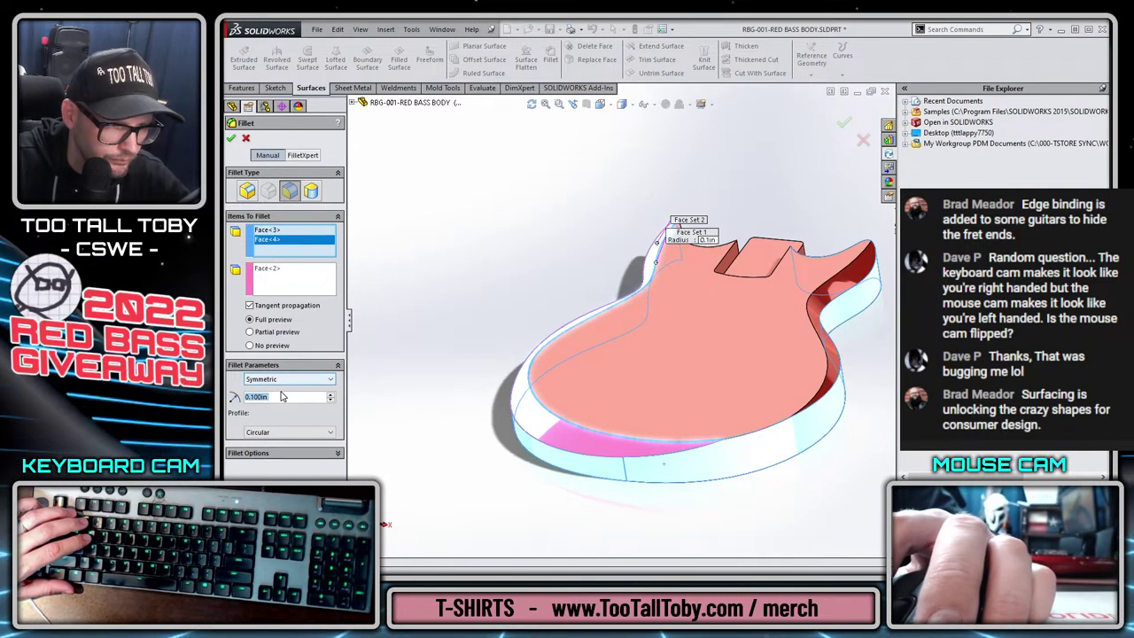
Set the face fillet radius to 0.060in, then cancel without adding it.
{"action": "type", "text": "0.060"}
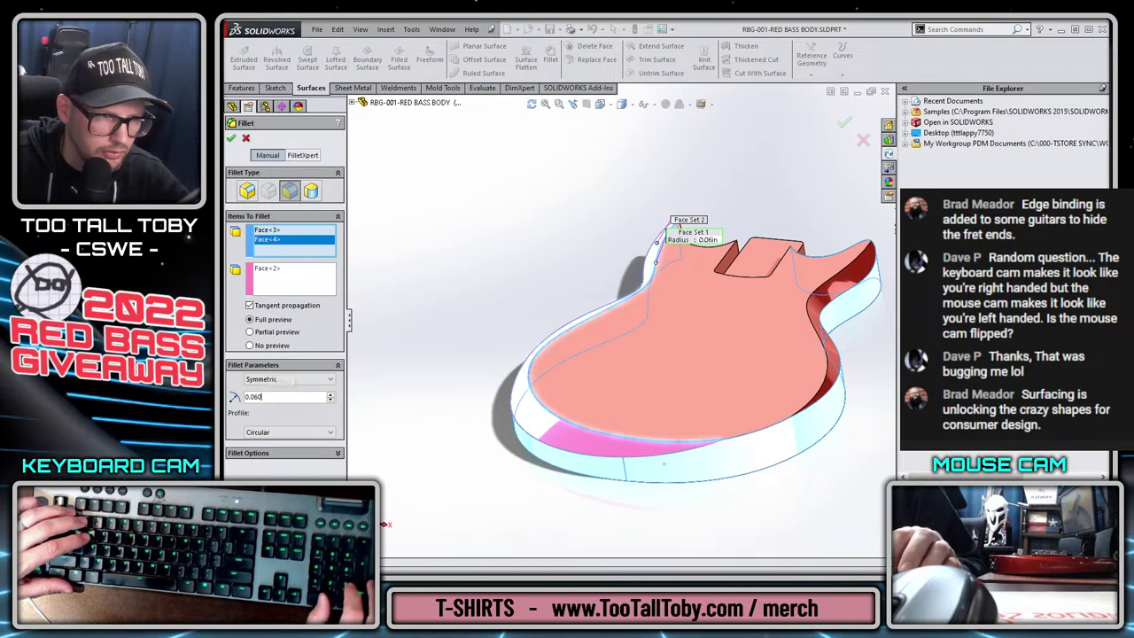
{"action": "key", "text": "Return"}
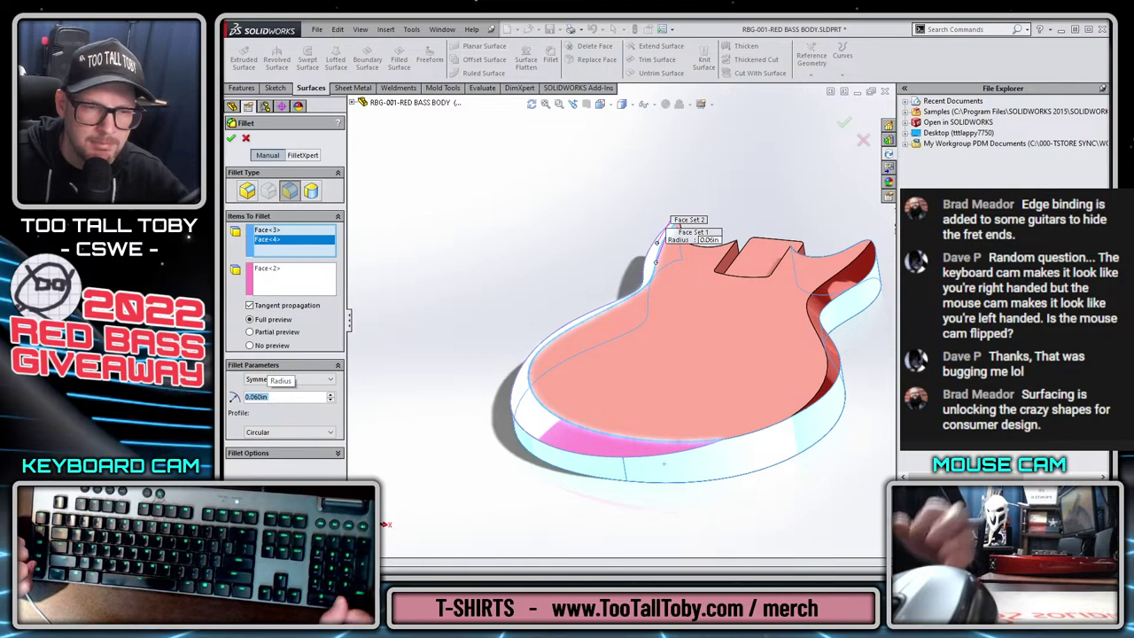
{"action": "scroll", "coordinate": [709, 439], "scroll_direction": "down", "scroll_amount": 5}
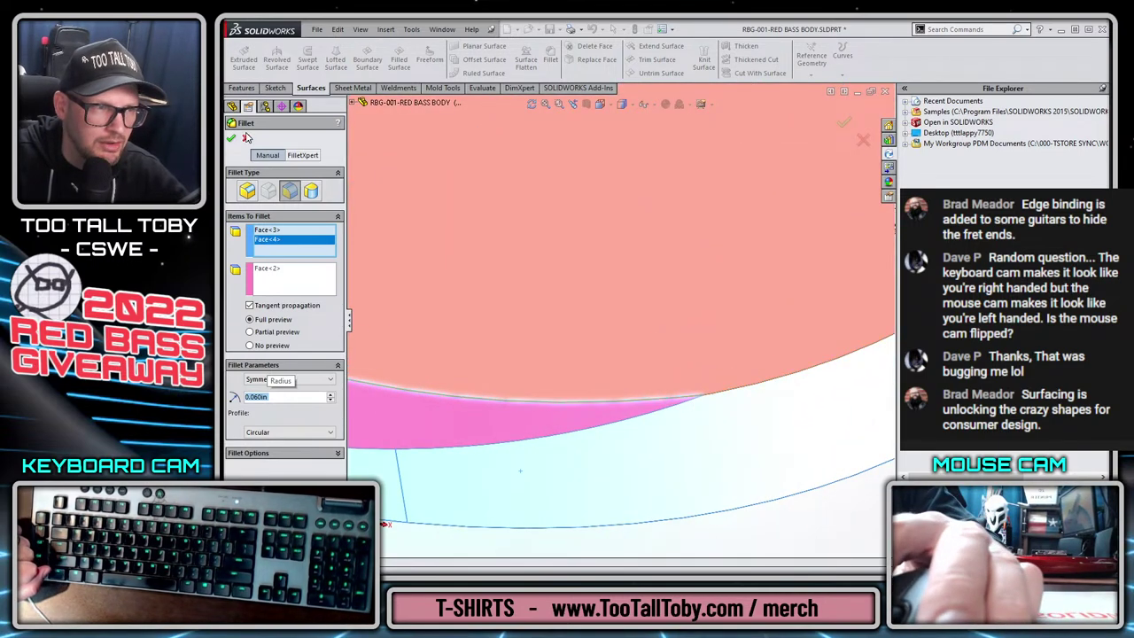
{"action": "left_click", "coordinate": [246, 138]}
{"action": "left_click", "coordinate": [709, 314]}
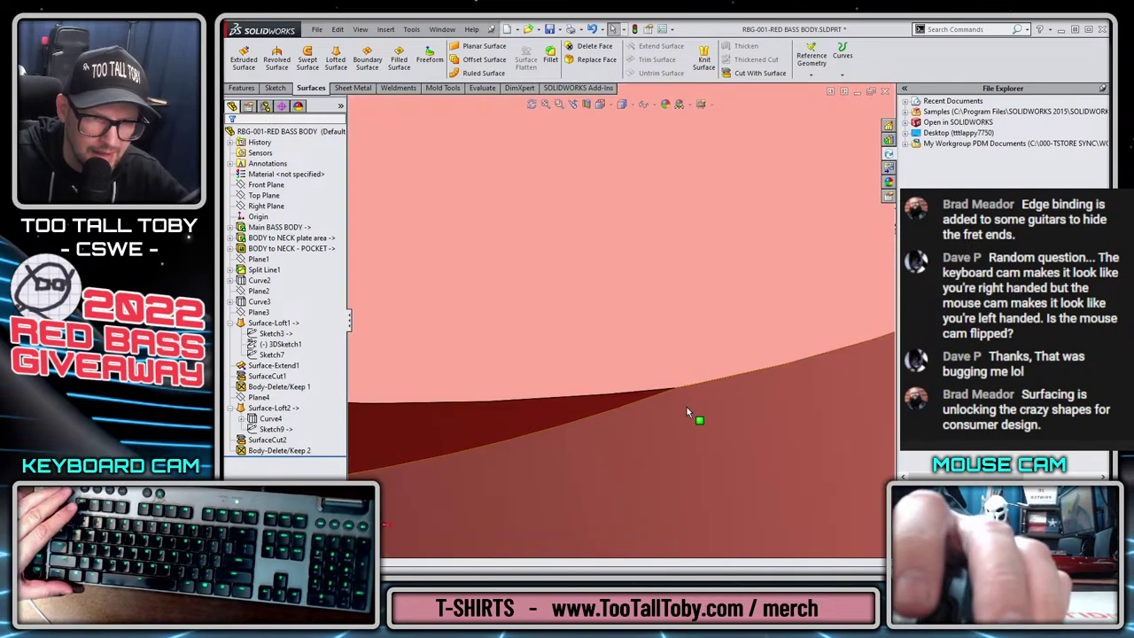
Start a sketch on the top face and draw a circle centred on the body edge.
{"action": "scroll", "coordinate": [685, 409], "scroll_direction": "up", "scroll_amount": 5}
{"action": "scroll", "coordinate": [634, 350], "scroll_direction": "down", "scroll_amount": 3}
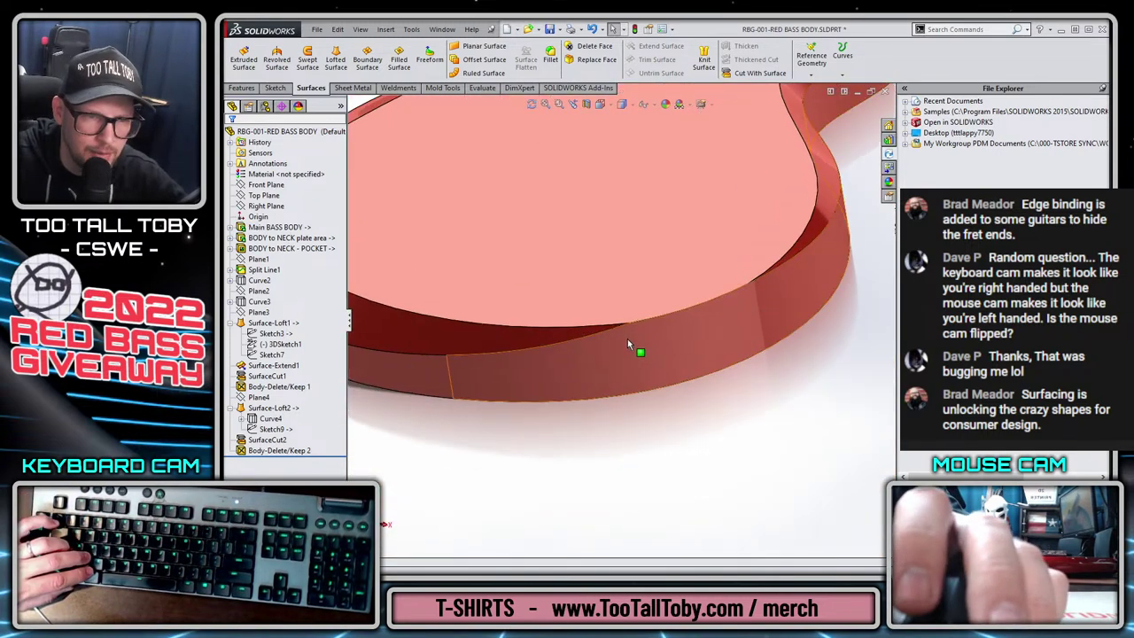
{"action": "scroll", "coordinate": [630, 346], "scroll_direction": "down", "scroll_amount": 2}
{"action": "scroll", "coordinate": [607, 324], "scroll_direction": "up", "scroll_amount": 1}
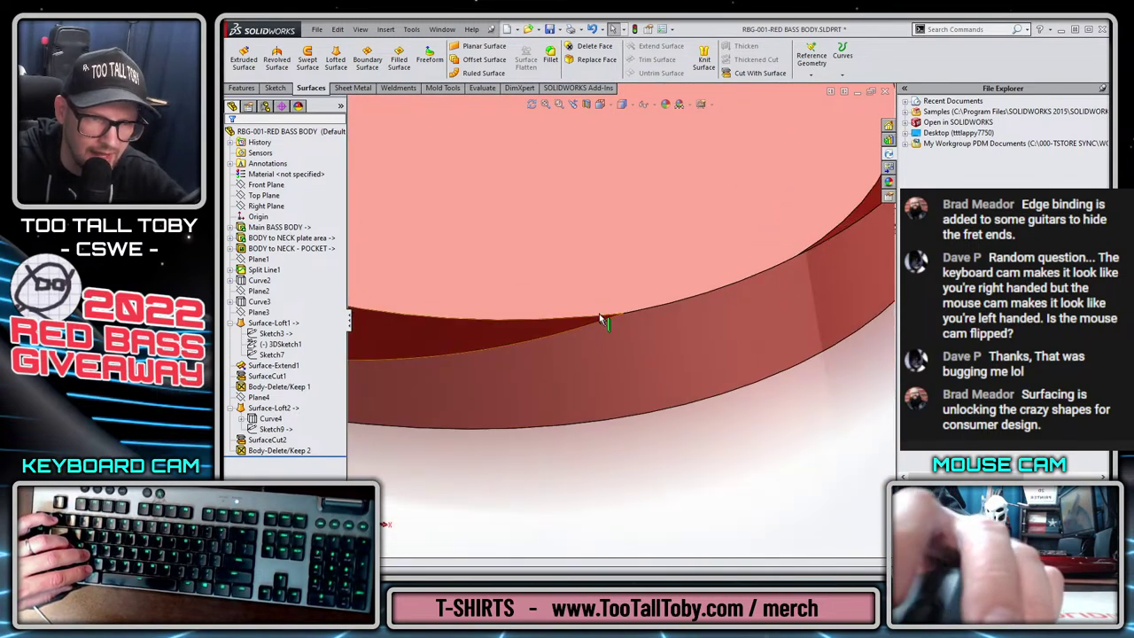
{"action": "left_click", "coordinate": [601, 321]}
{"action": "left_click", "coordinate": [671, 276]}
{"action": "key", "text": "s"}
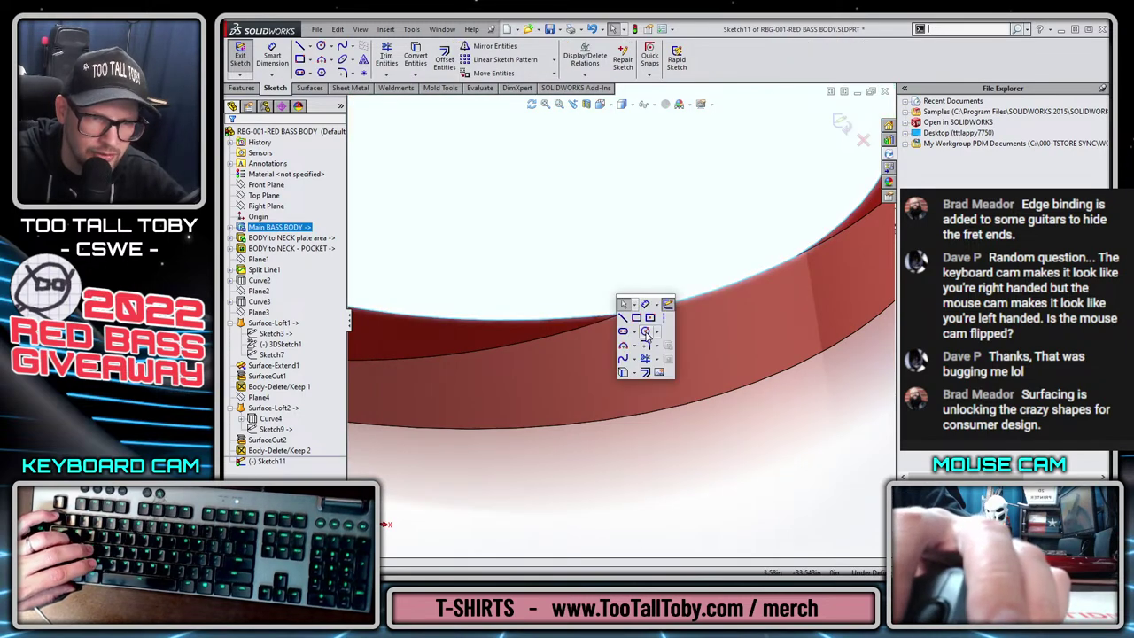
{"action": "left_click", "coordinate": [646, 332]}
{"action": "left_click", "coordinate": [624, 316]}
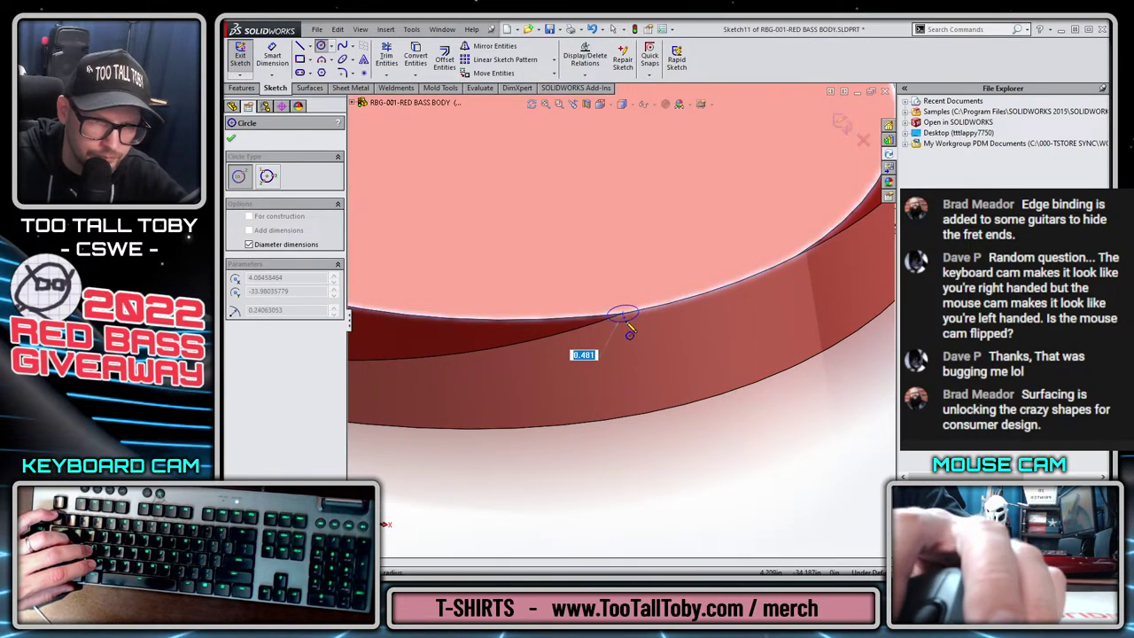
{"action": "left_click", "coordinate": [629, 332]}
Draw a small circle at the upper horn tip edge.
{"action": "middle_click_drag", "start_coordinate": [630, 332], "coordinate": [574, 239]}
{"action": "scroll", "coordinate": [590, 177], "scroll_direction": "down", "scroll_amount": 3}
{"action": "left_click", "coordinate": [575, 247]}
{"action": "left_click", "coordinate": [578, 258]}
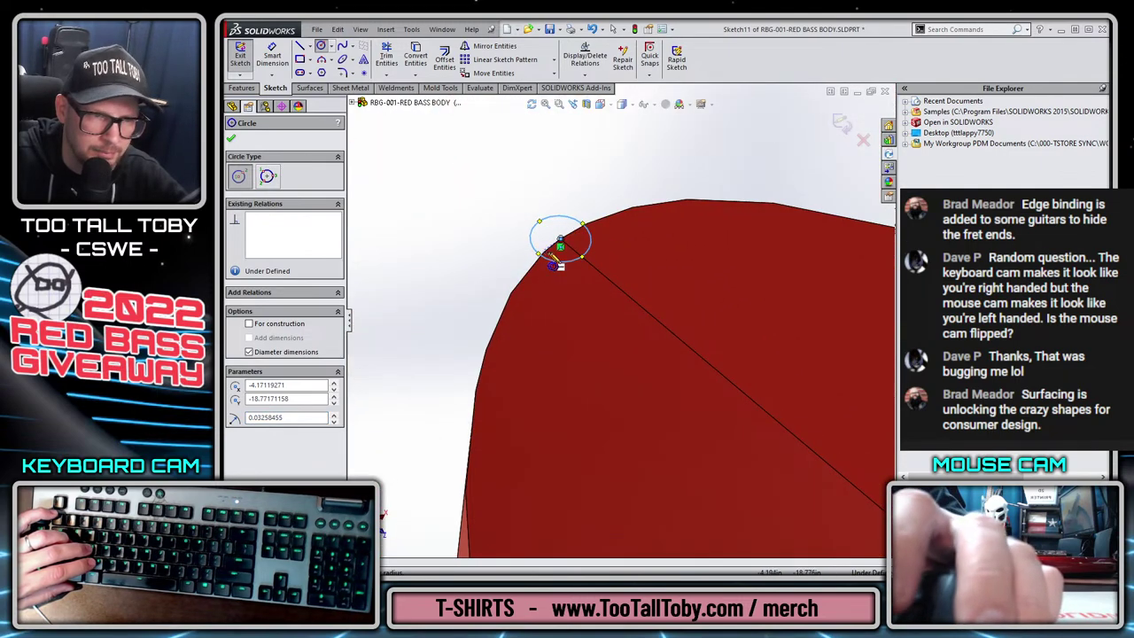
{"action": "key", "text": "Escape"}
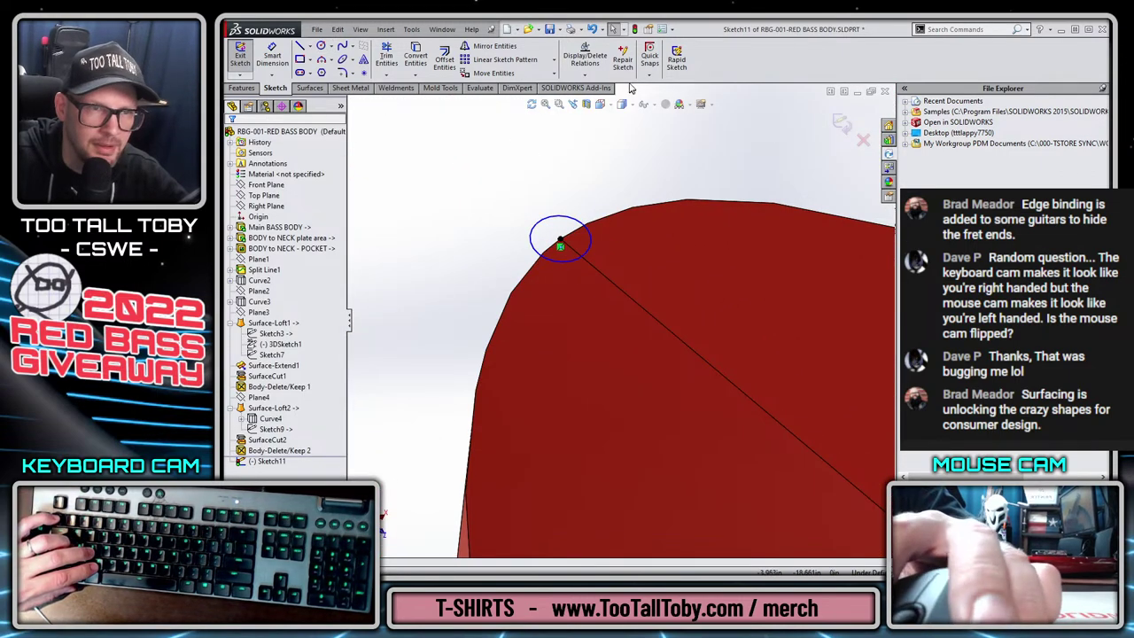
Start a projection Split Line from the Curves list.
{"action": "left_click", "coordinate": [237, 88]}
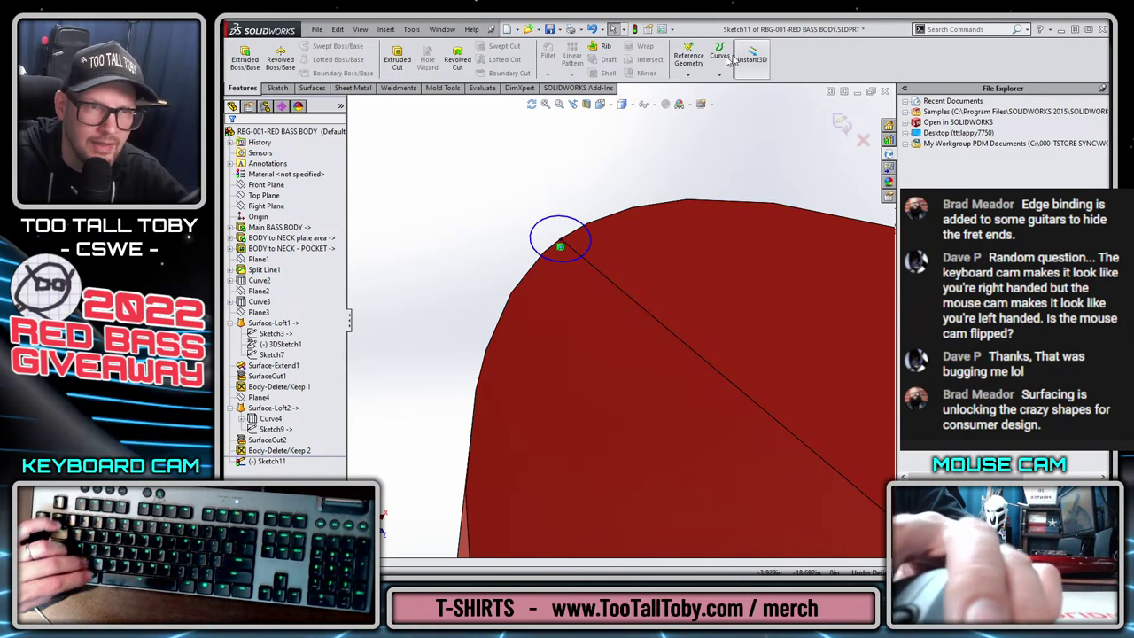
{"action": "middle_click_drag", "start_coordinate": [532, 310], "coordinate": [593, 227]}
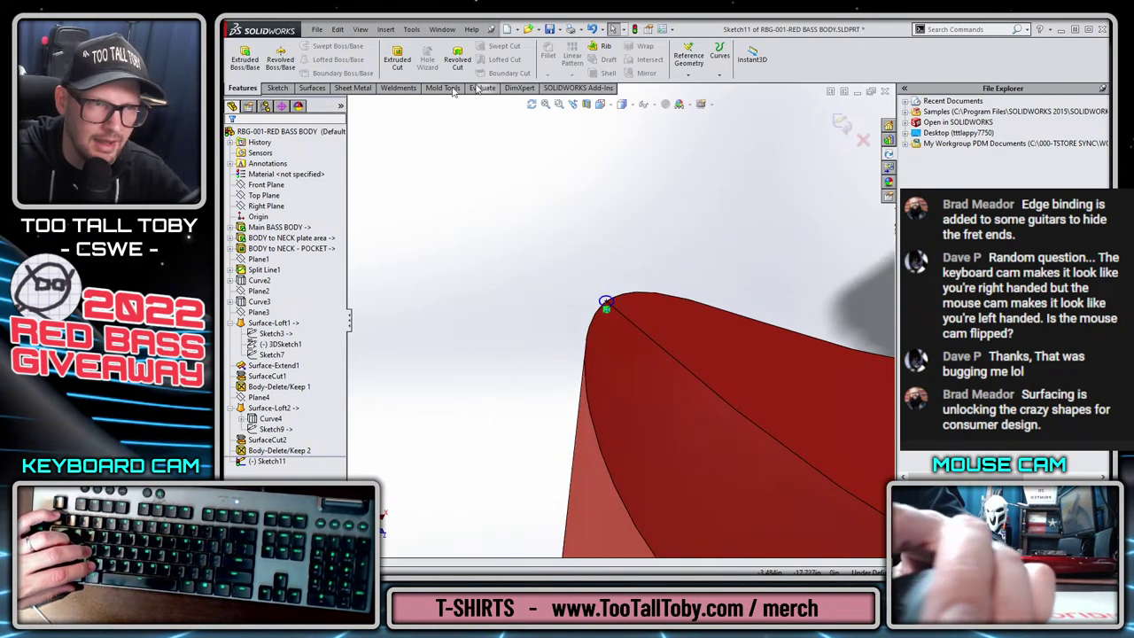
{"action": "left_click", "coordinate": [311, 89]}
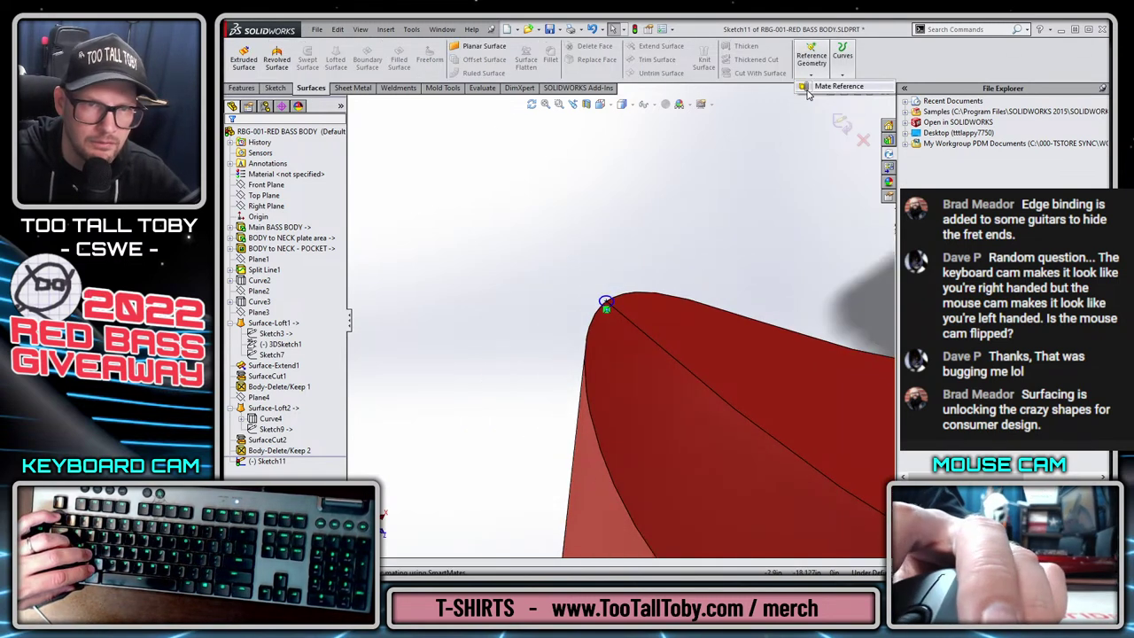
{"action": "left_click", "coordinate": [843, 62]}
Start a projected split line from the horn-tip circle onto the two top faces.
{"action": "left_click", "coordinate": [864, 87]}
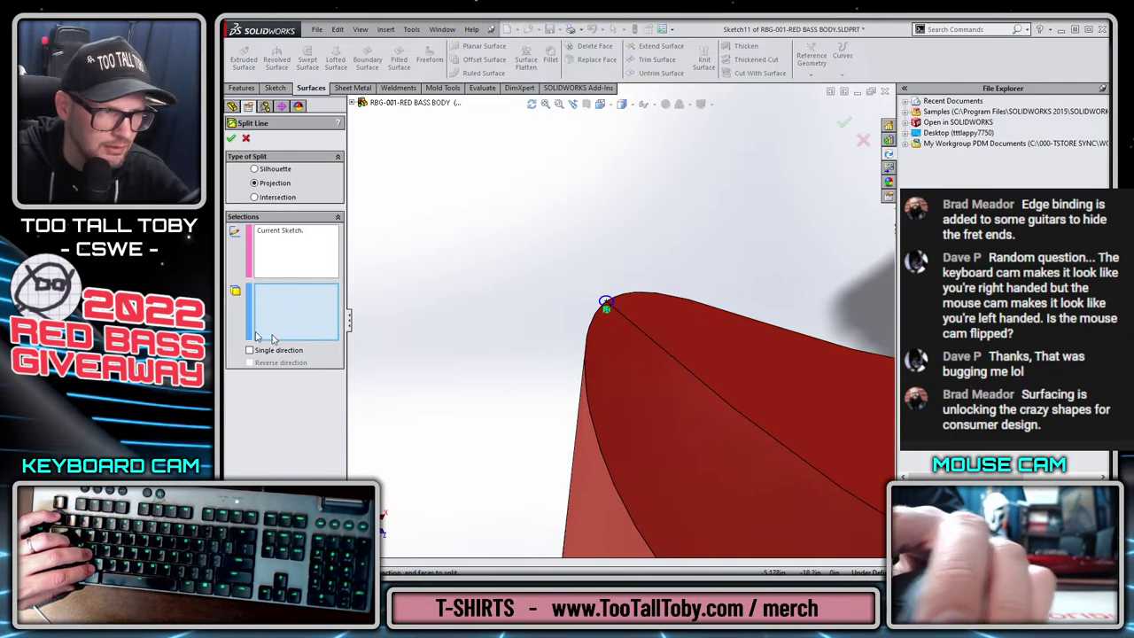
{"action": "left_click", "coordinate": [653, 344]}
{"action": "left_click", "coordinate": [664, 422]}
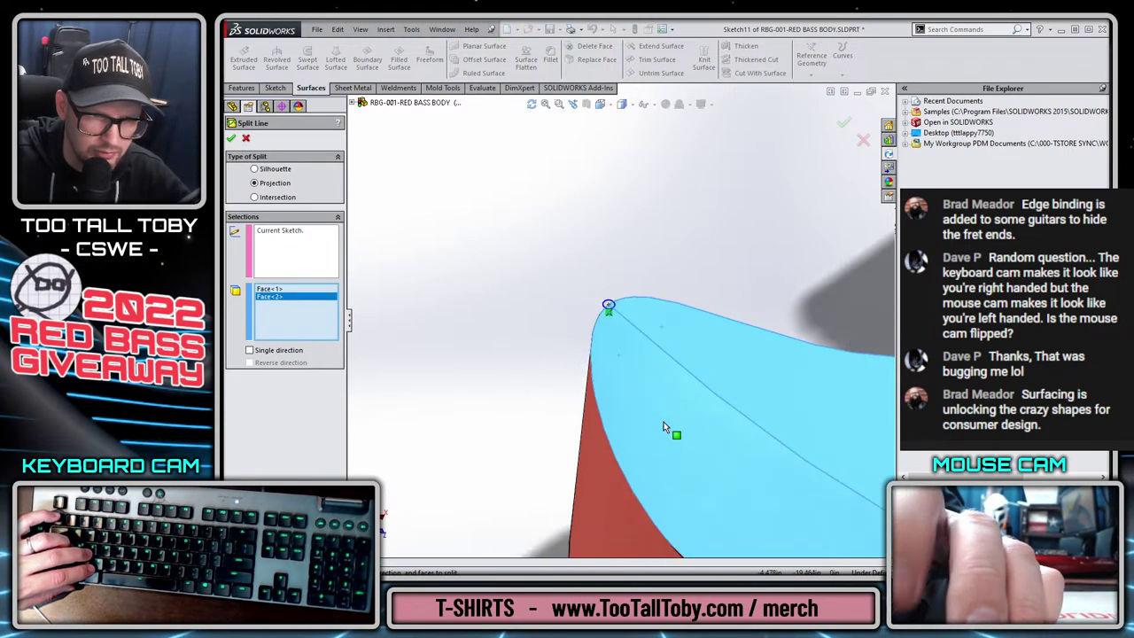
{"action": "scroll", "coordinate": [793, 439], "scroll_direction": "up", "scroll_amount": 3}
{"action": "scroll", "coordinate": [793, 432], "scroll_direction": "down", "scroll_amount": 10}
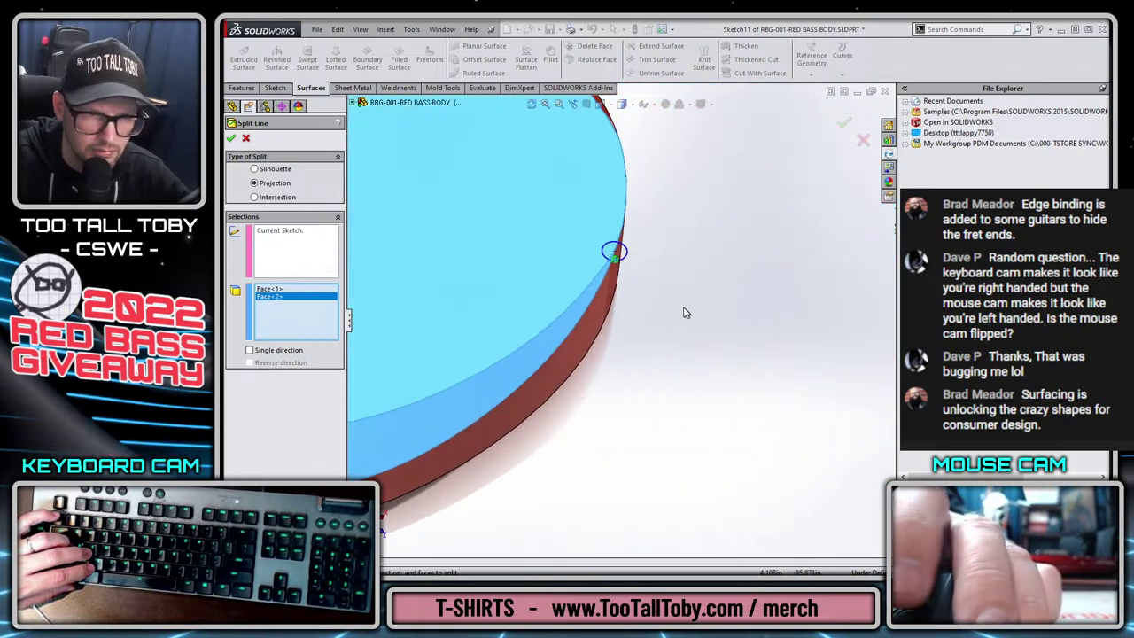
Add the three side faces at the upper horn and confirm Split Line2.
{"action": "middle_click_drag", "start_coordinate": [630, 286], "coordinate": [602, 284]}
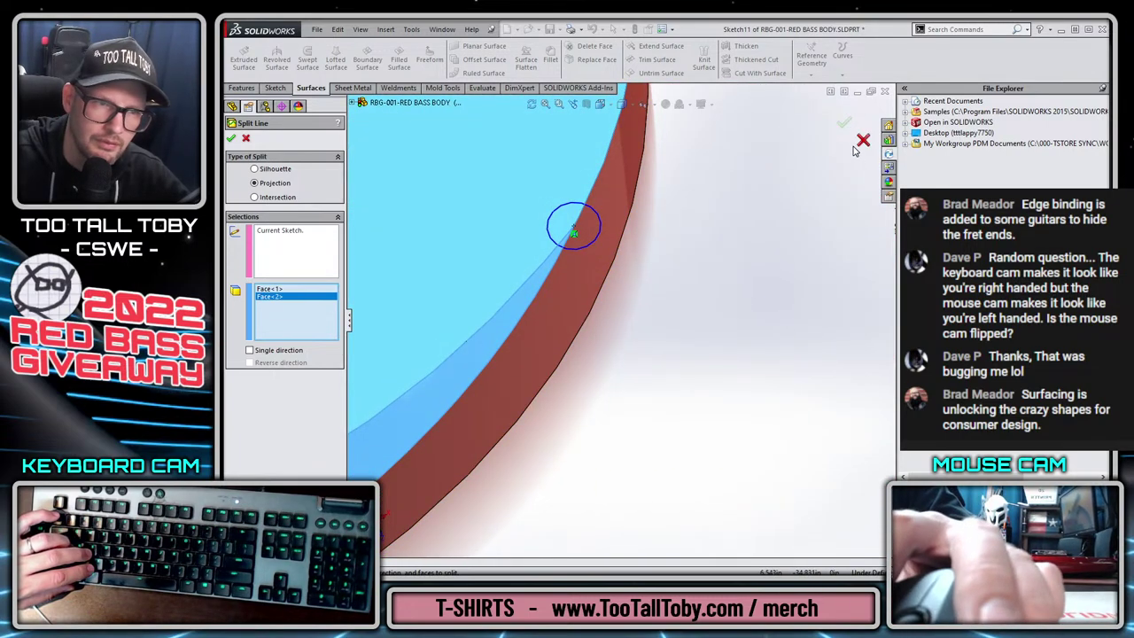
{"action": "left_click", "coordinate": [579, 276]}
{"action": "scroll", "coordinate": [578, 277], "scroll_direction": "up", "scroll_amount": 10}
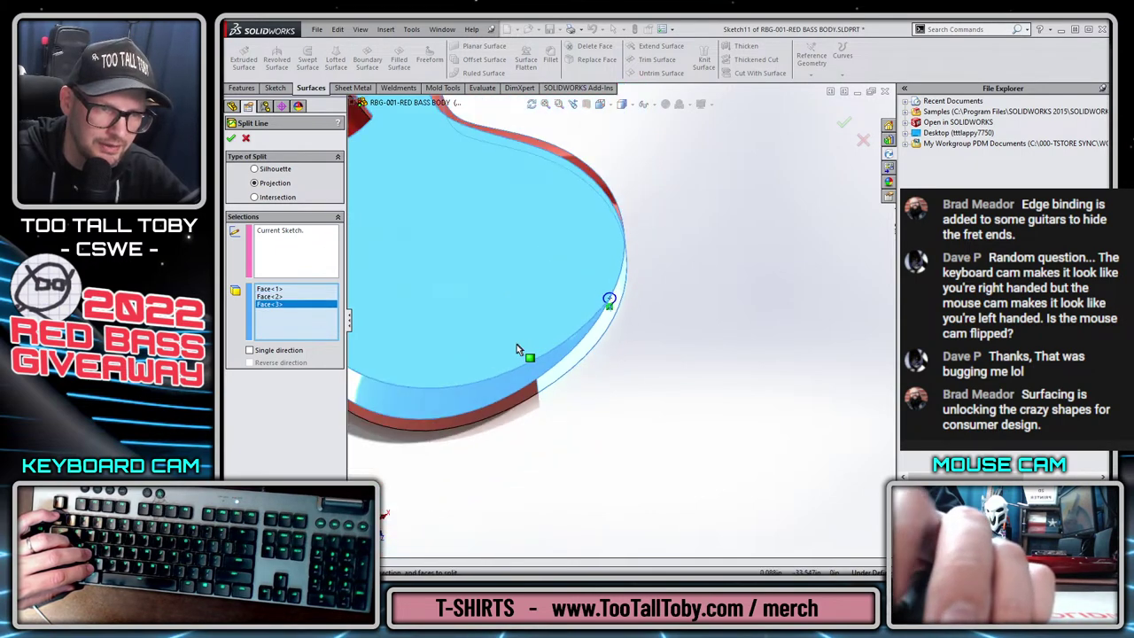
{"action": "middle_click_drag", "start_coordinate": [488, 266], "coordinate": [480, 246]}
{"action": "scroll", "coordinate": [481, 245], "scroll_direction": "down", "scroll_amount": 8}
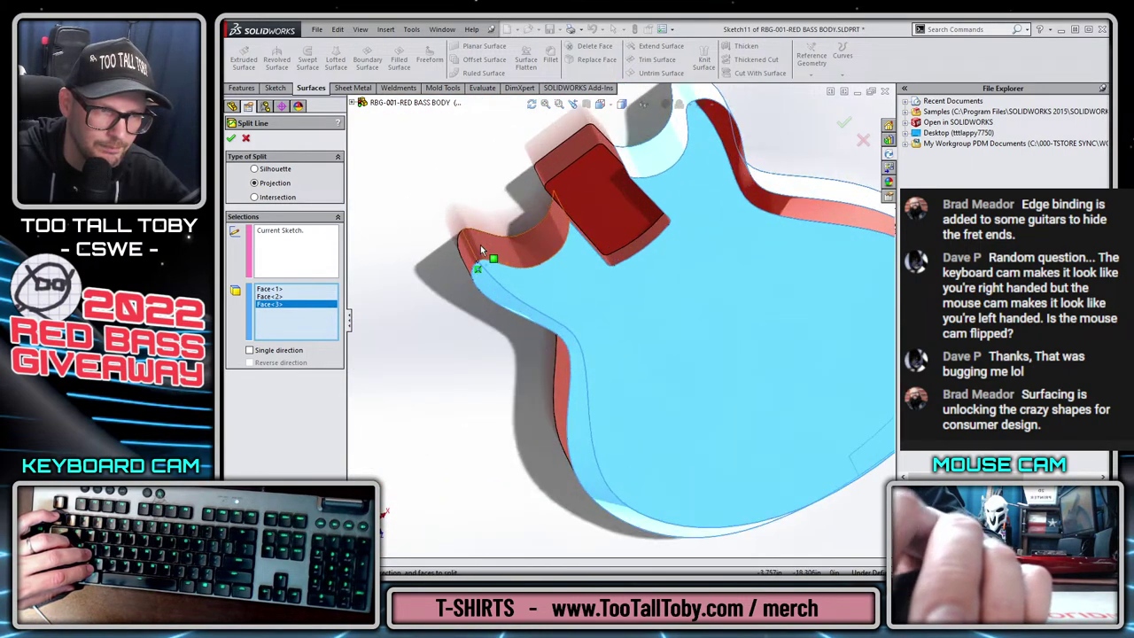
{"action": "left_click", "coordinate": [508, 267]}
{"action": "left_click", "coordinate": [495, 277]}
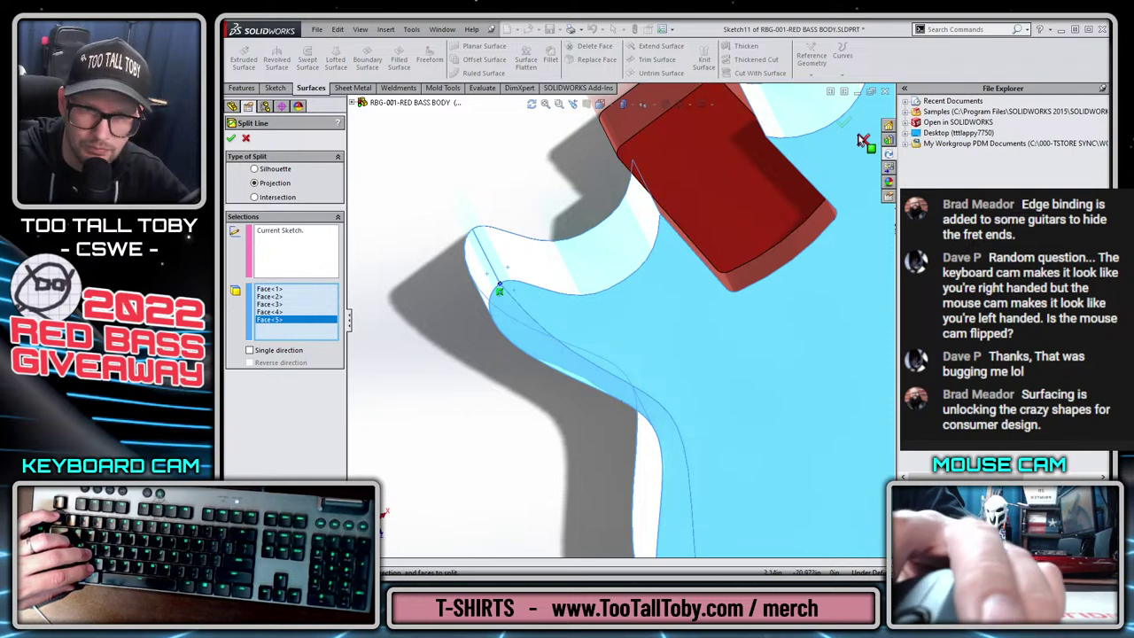
{"action": "key", "text": "Return"}
{"action": "scroll", "coordinate": [520, 266], "scroll_direction": "down", "scroll_amount": 10}
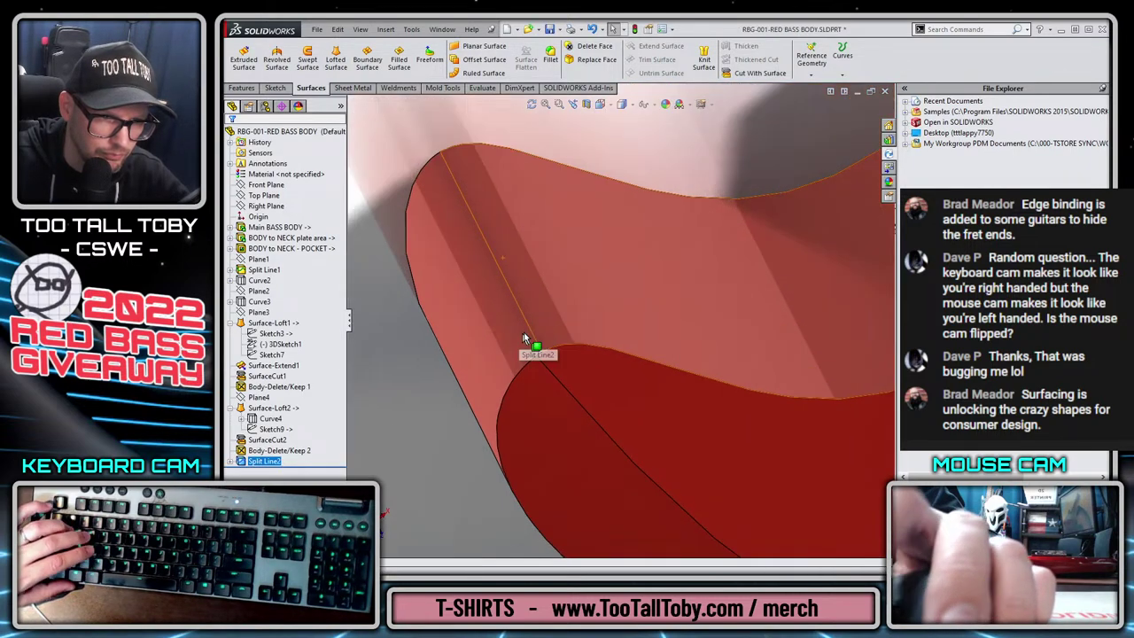
{"action": "scroll", "coordinate": [525, 334], "scroll_direction": "down", "scroll_amount": 6}
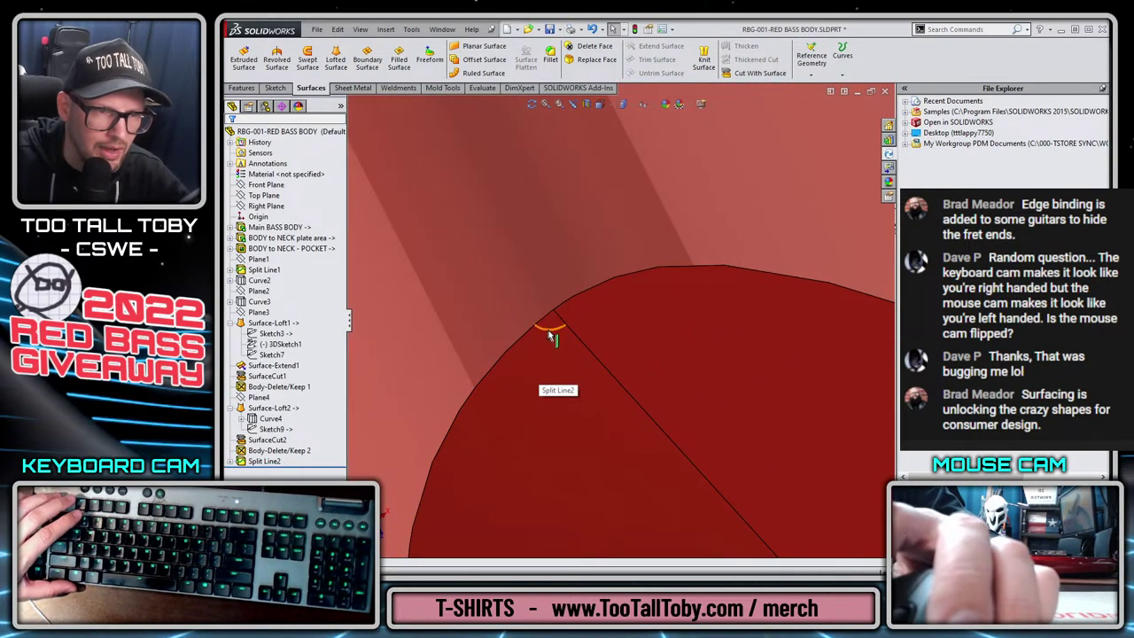
Delete the six split-line band faces at the horn tip, including the rounded end and long strip.
{"action": "left_click", "coordinate": [550, 325]}
{"action": "left_click", "coordinate": [479, 75]}
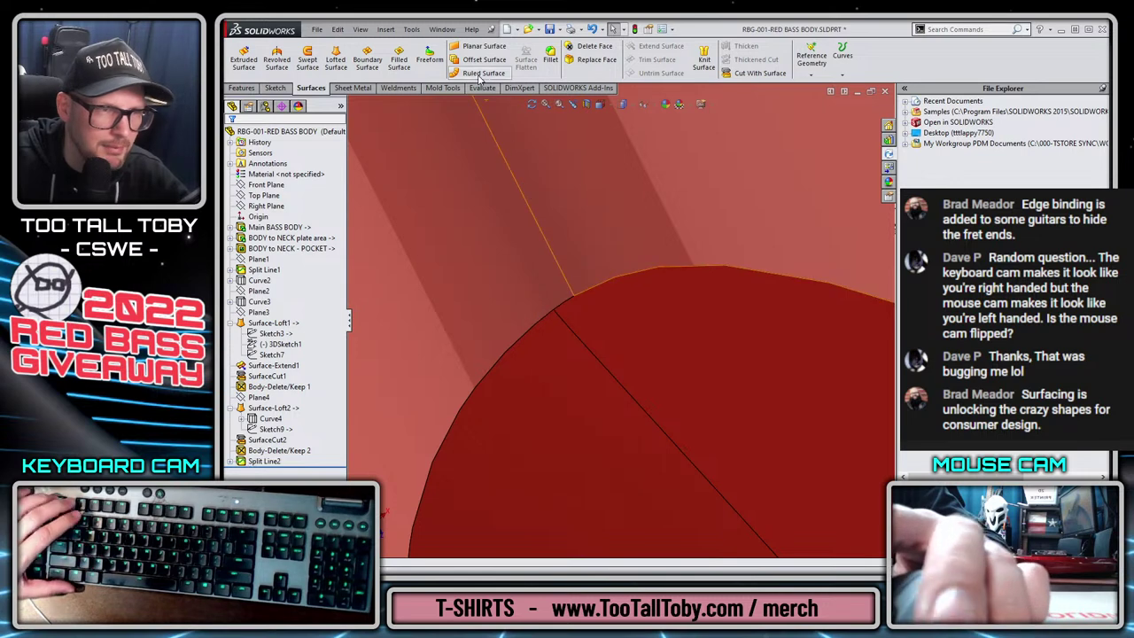
{"action": "left_click", "coordinate": [592, 49]}
{"action": "left_click", "coordinate": [548, 317]}
{"action": "left_click", "coordinate": [545, 312]}
{"action": "left_click", "coordinate": [541, 310]}
{"action": "left_click", "coordinate": [536, 310]}
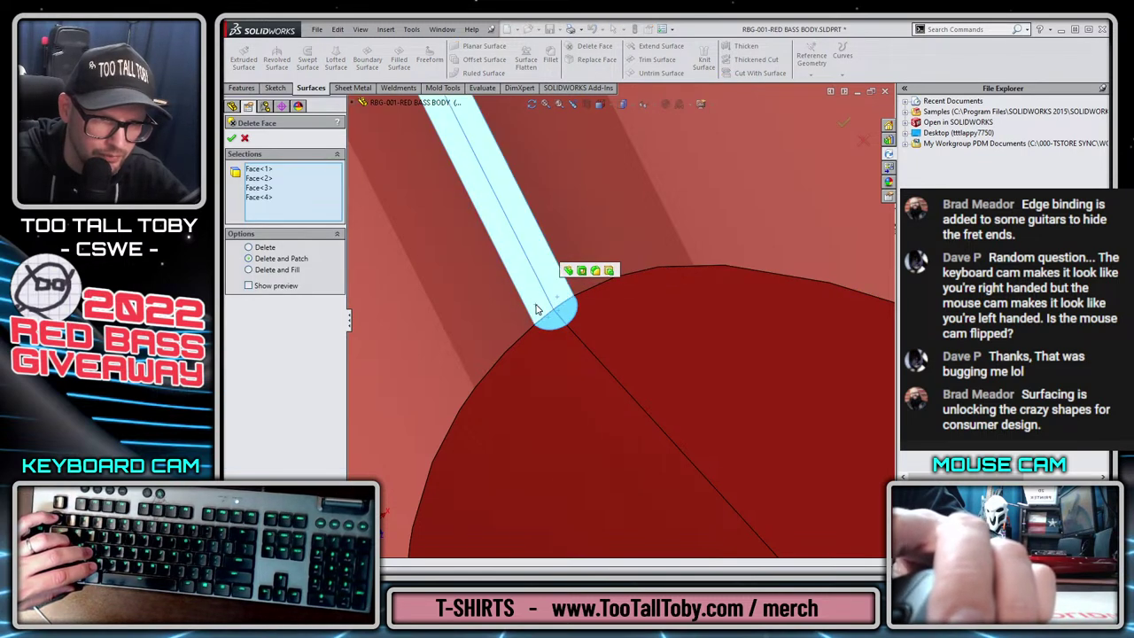
{"action": "scroll", "coordinate": [780, 441], "scroll_direction": "up", "scroll_amount": 10}
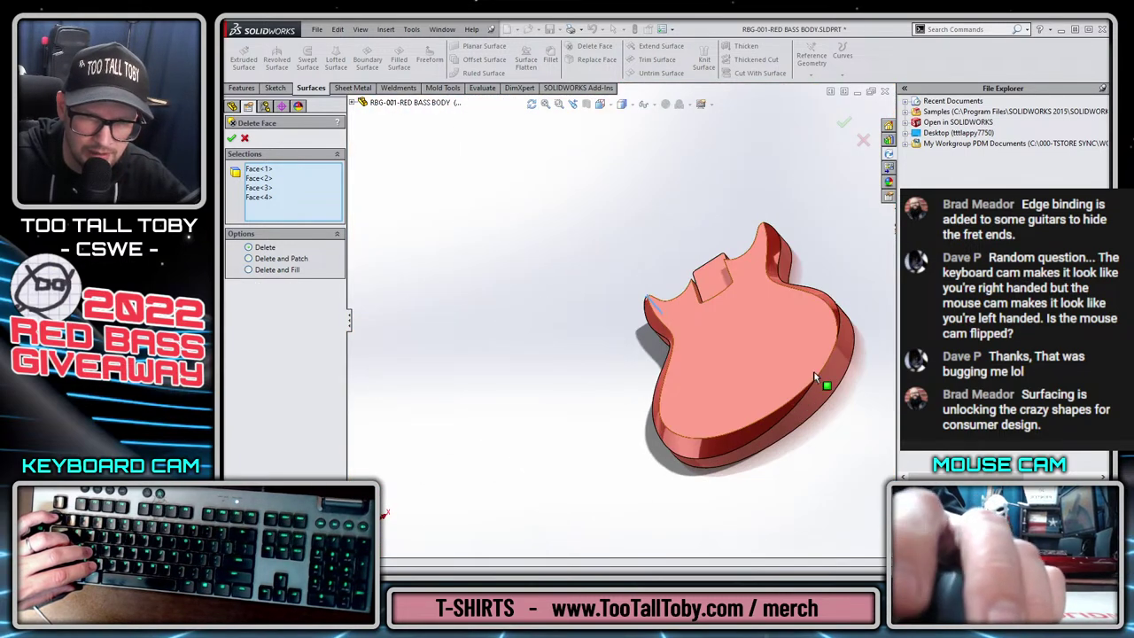
{"action": "scroll", "coordinate": [823, 380], "scroll_direction": "down", "scroll_amount": 10}
{"action": "left_click", "coordinate": [580, 294]}
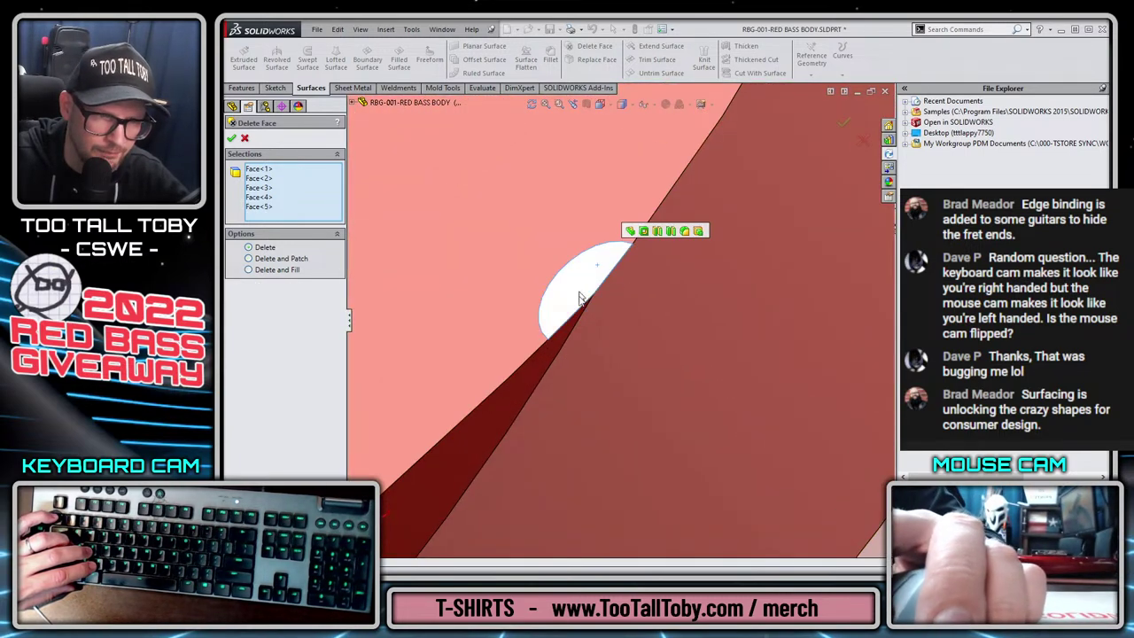
{"action": "left_click", "coordinate": [603, 322]}
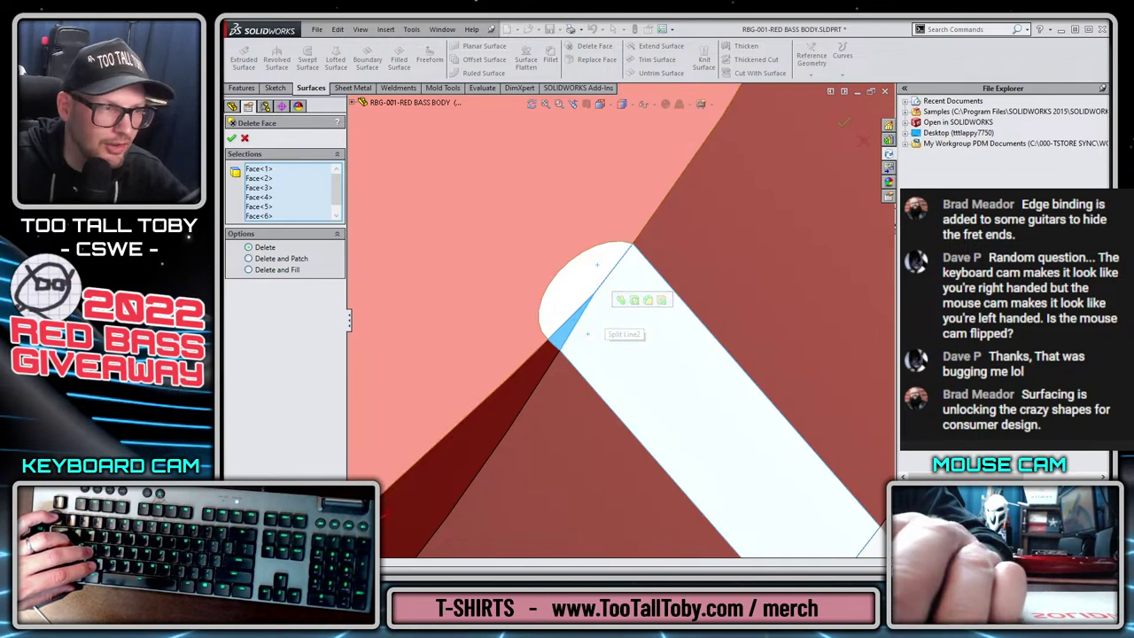
{"action": "left_click", "coordinate": [233, 139]}
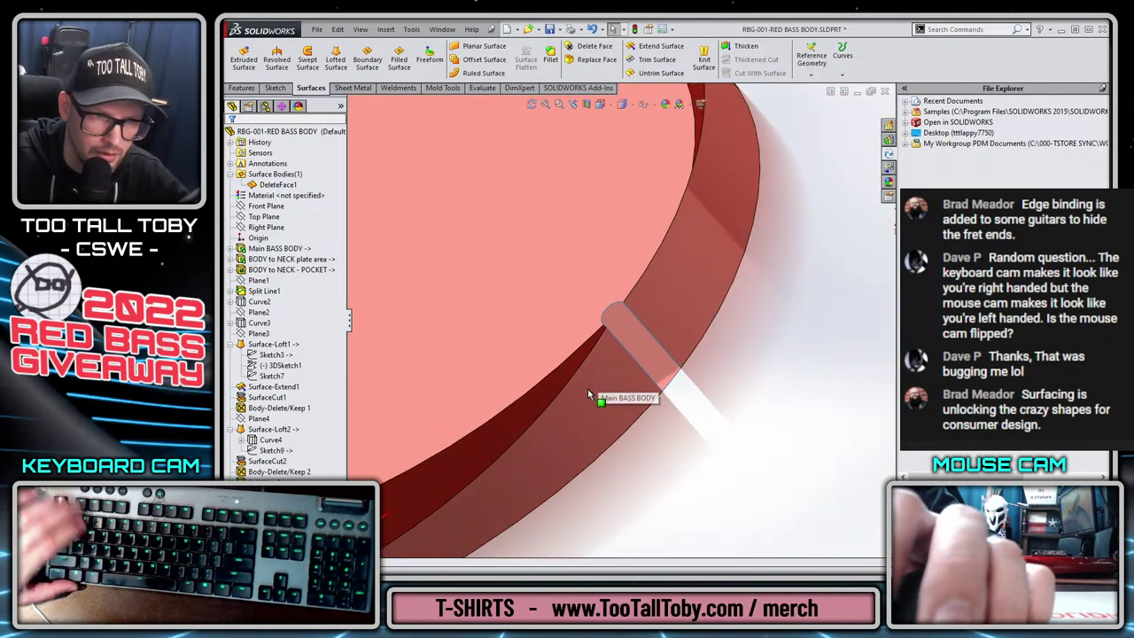
Try constant-size fillet radii of 1, 0.5 and 0.25 in on a body edge.
{"action": "left_click", "coordinate": [600, 357]}
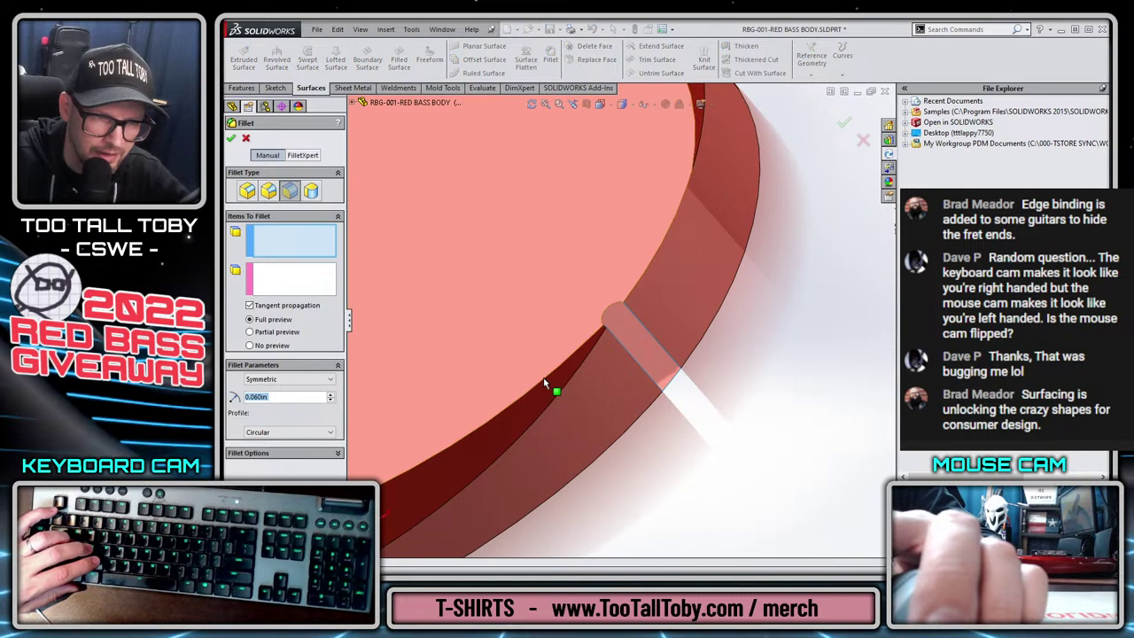
{"action": "left_click", "coordinate": [248, 193]}
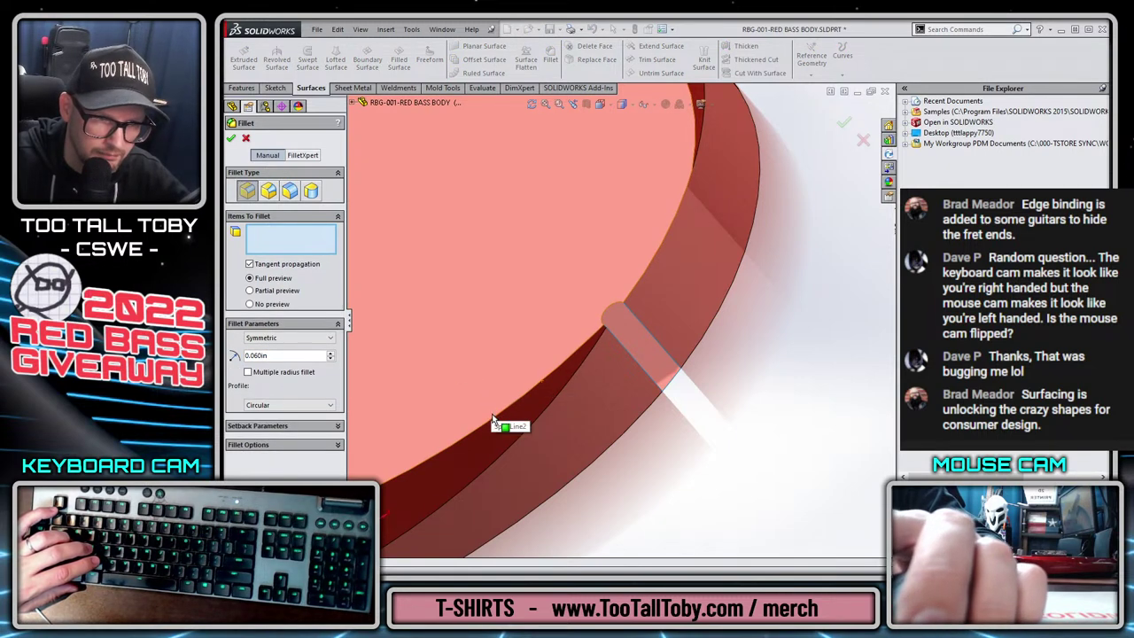
{"action": "left_click", "coordinate": [492, 420]}
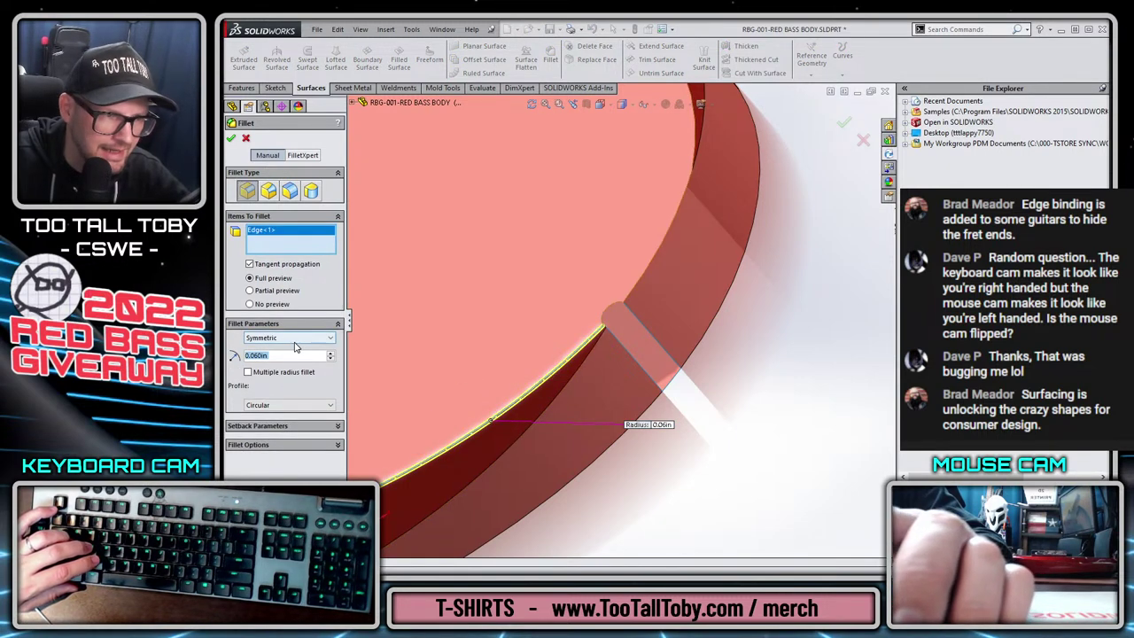
{"action": "type", "text": "1"}
{"action": "key", "text": "Return"}
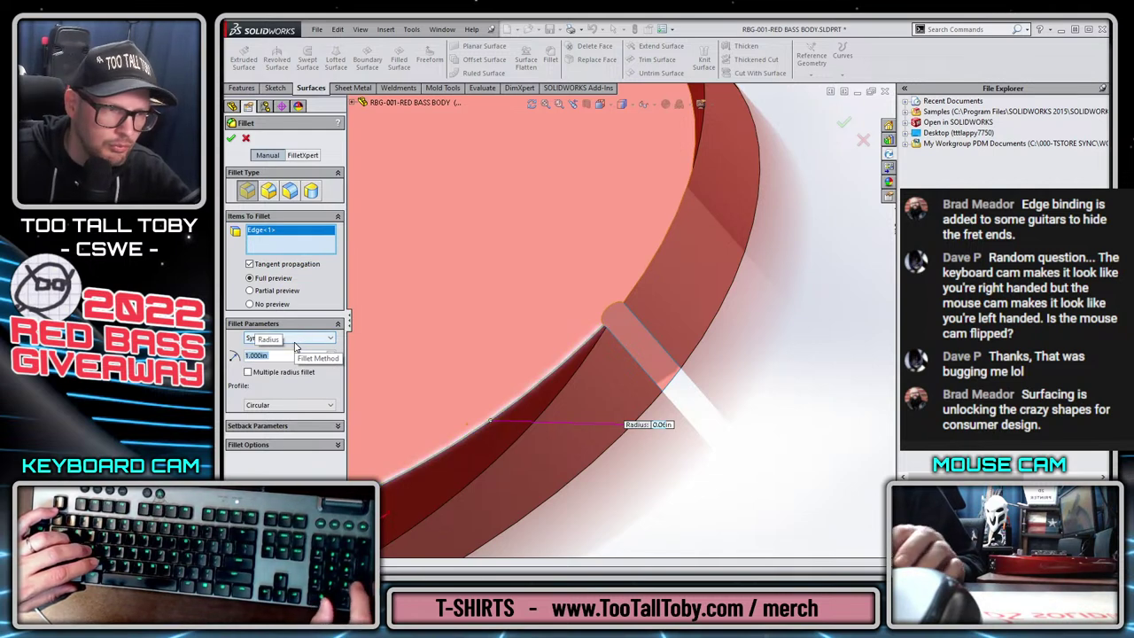
{"action": "type", "text": ".5"}
{"action": "key", "text": "Return"}
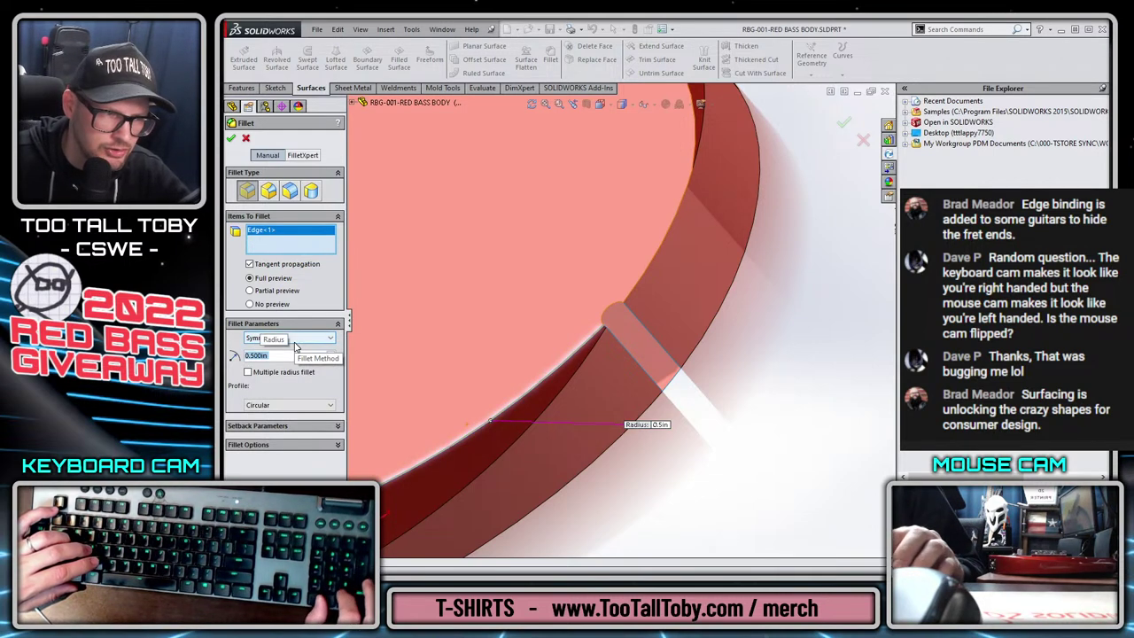
{"action": "type", "text": ".25"}
{"action": "key", "text": "Return"}
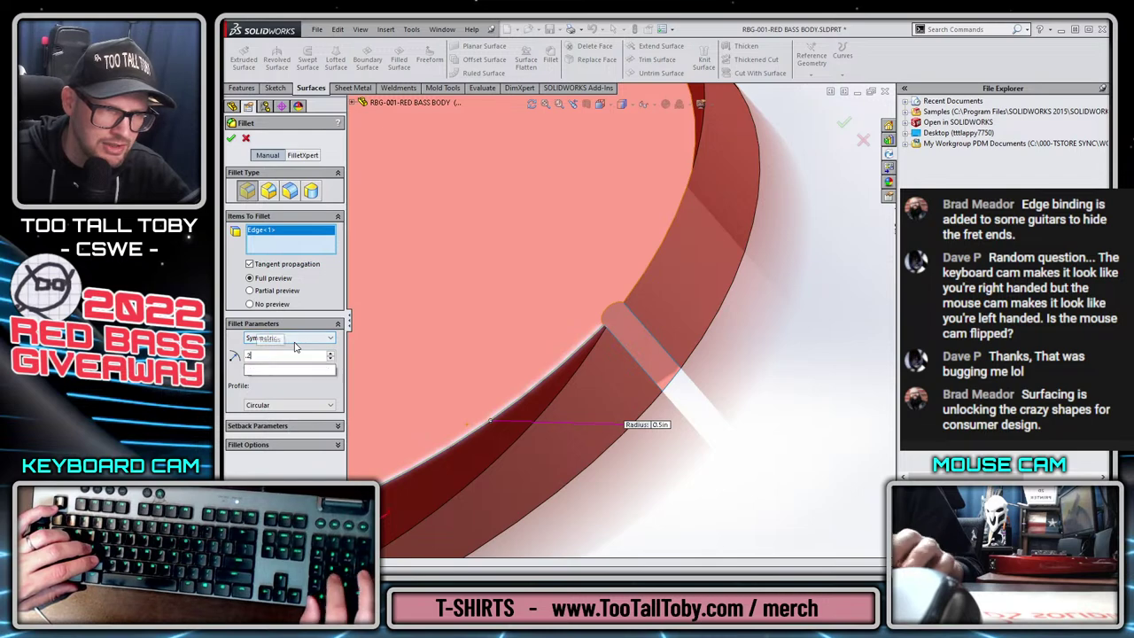
{"action": "left_click", "coordinate": [843, 124]}
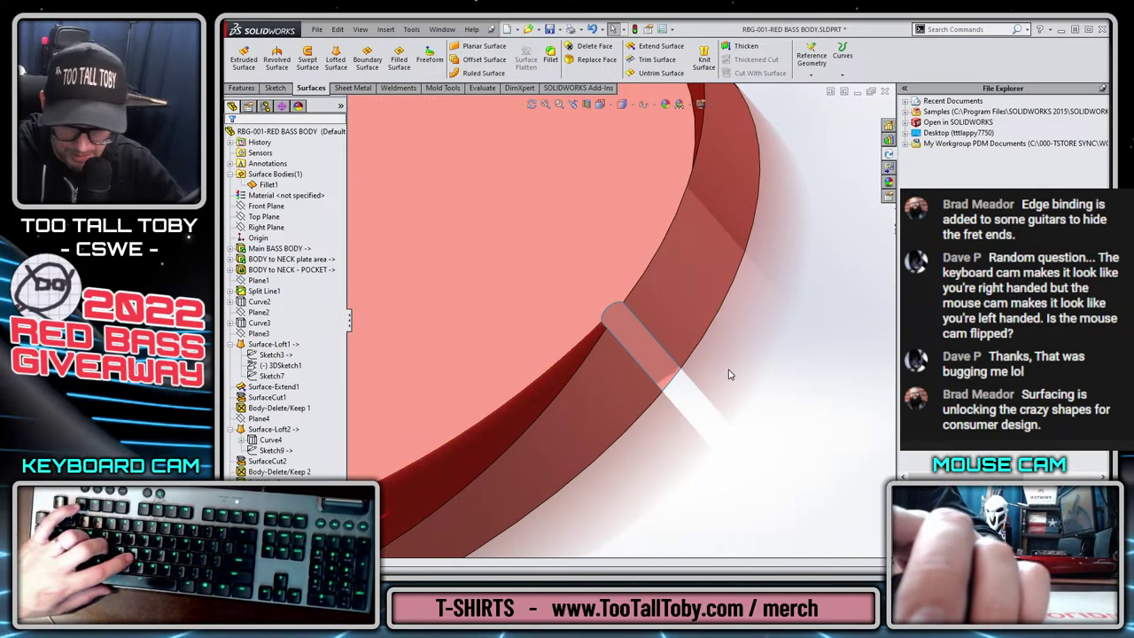
Round the body's side edge with a 0.9 in constant-radius fillet.
{"action": "left_click", "coordinate": [700, 381]}
{"action": "key", "text": "Return"}
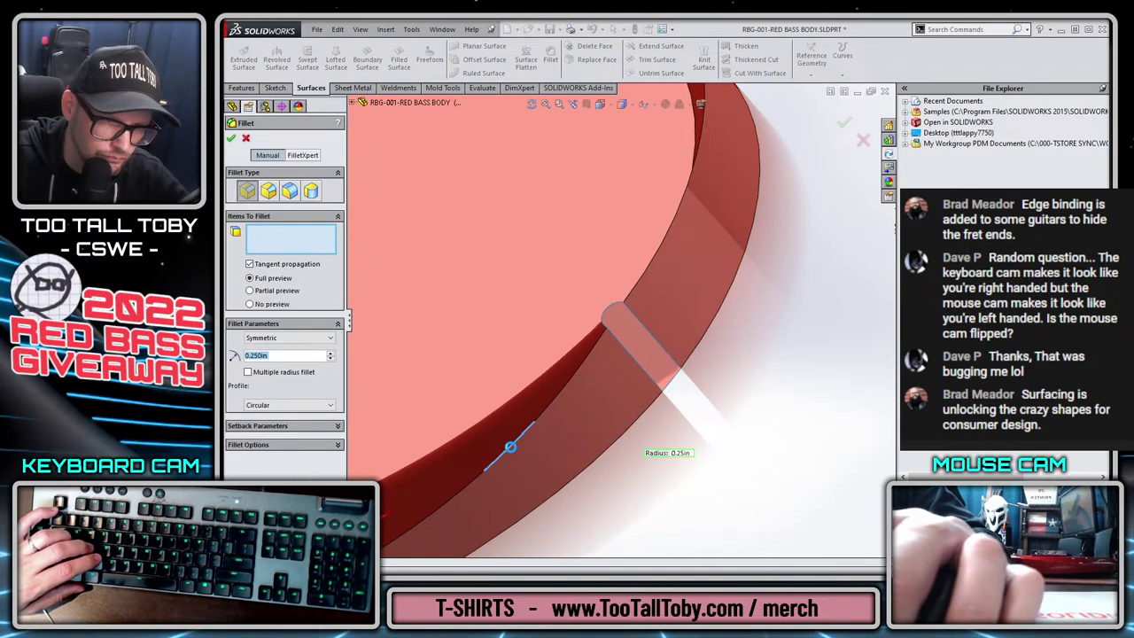
{"action": "left_click", "coordinate": [569, 417]}
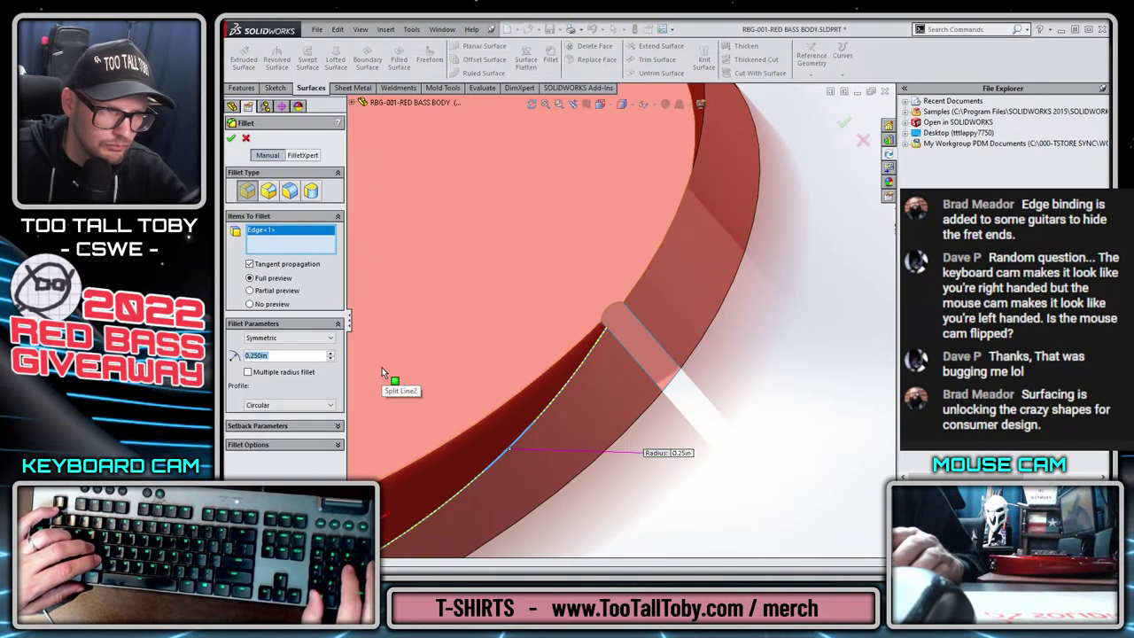
{"action": "type", "text": "0.90"}
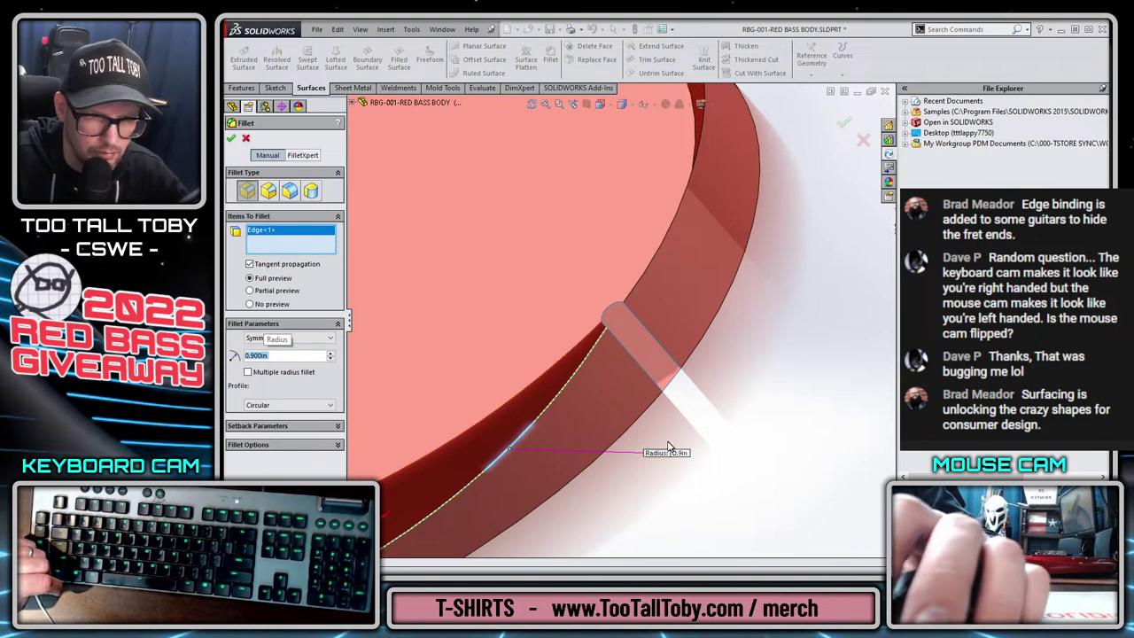
{"action": "type", "text": "f"}
{"action": "scroll", "coordinate": [530, 310], "scroll_direction": "down", "scroll_amount": 3}
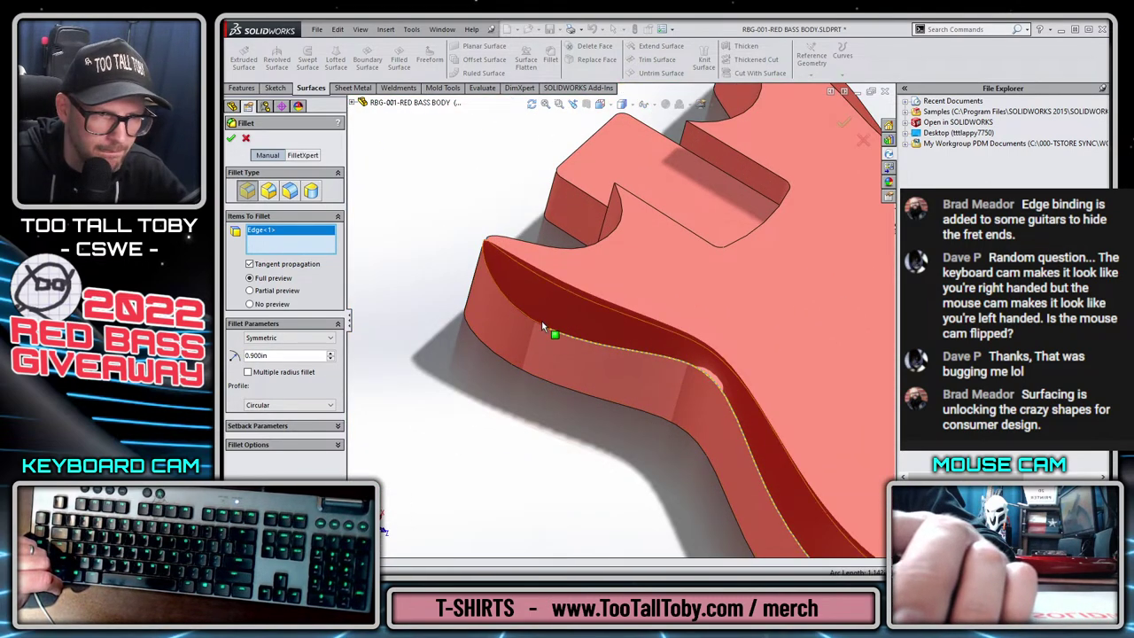
{"action": "scroll", "coordinate": [550, 329], "scroll_direction": "down", "scroll_amount": 6}
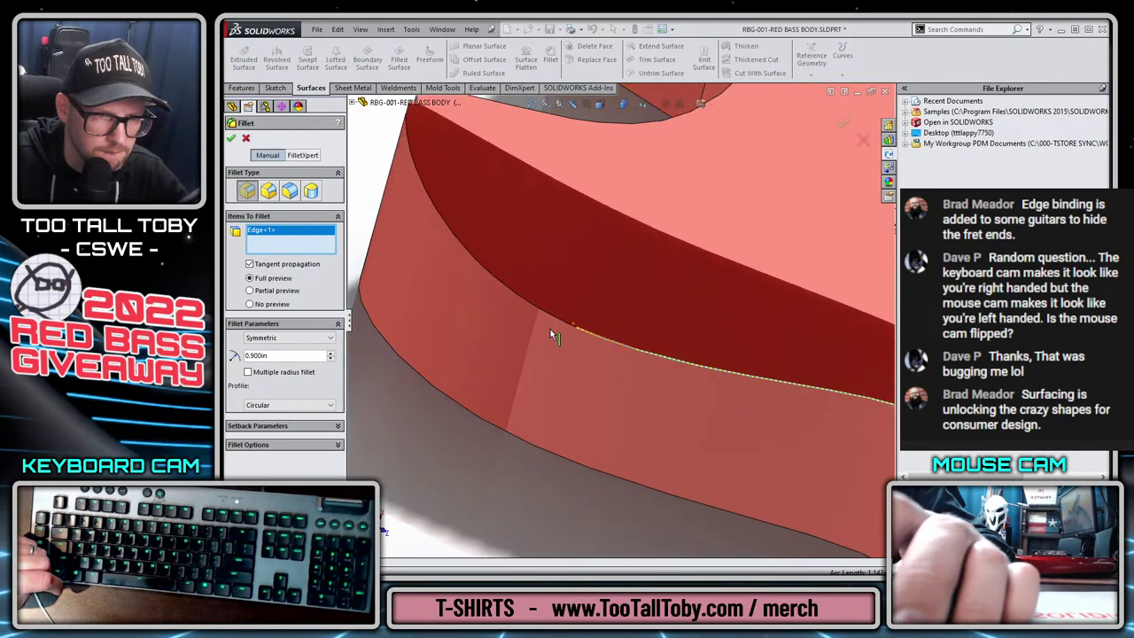
{"action": "middle_click_drag", "start_coordinate": [527, 306], "coordinate": [557, 244]}
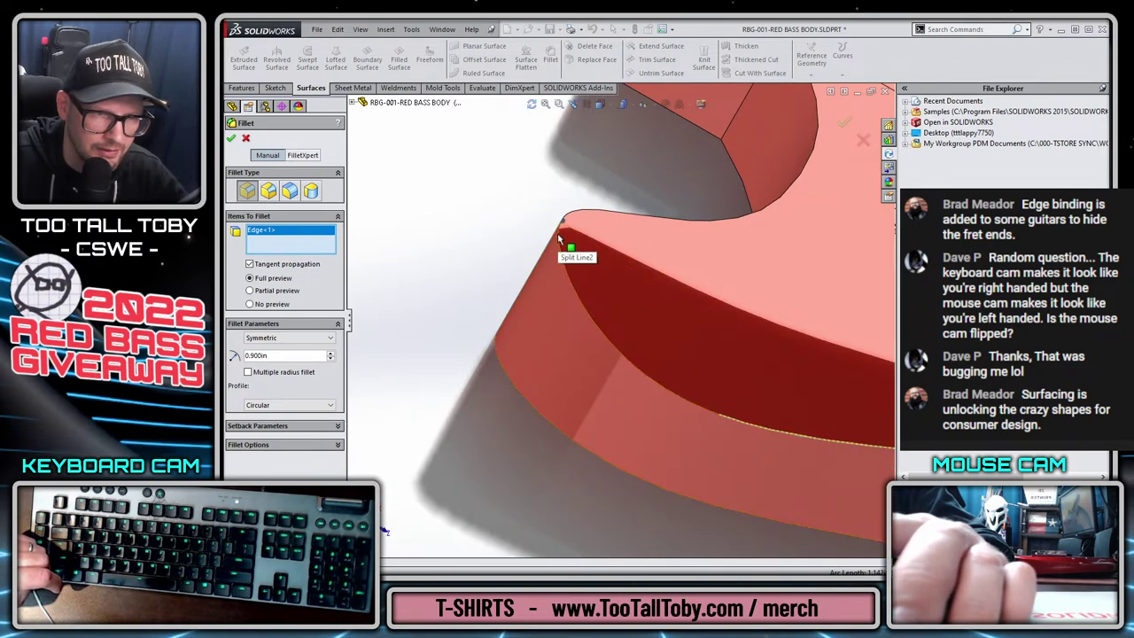
{"action": "scroll", "coordinate": [630, 384], "scroll_direction": "up", "scroll_amount": 8}
{"action": "key", "text": "Return"}
{"action": "scroll", "coordinate": [819, 372], "scroll_direction": "down", "scroll_amount": 10}
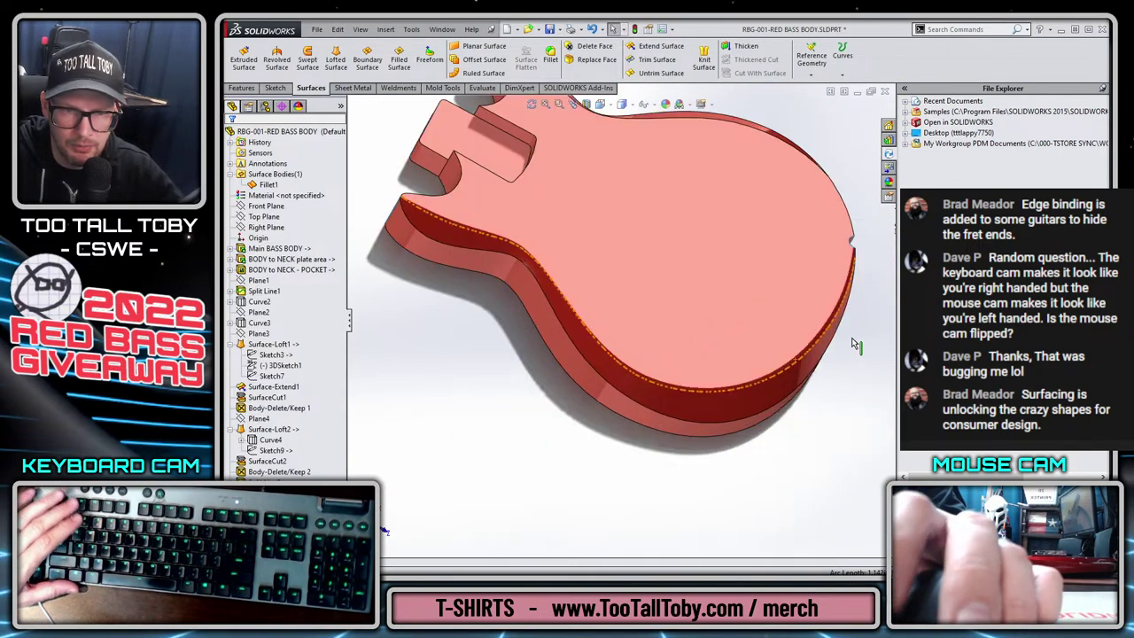
{"action": "scroll", "coordinate": [718, 266], "scroll_direction": "down", "scroll_amount": 3}
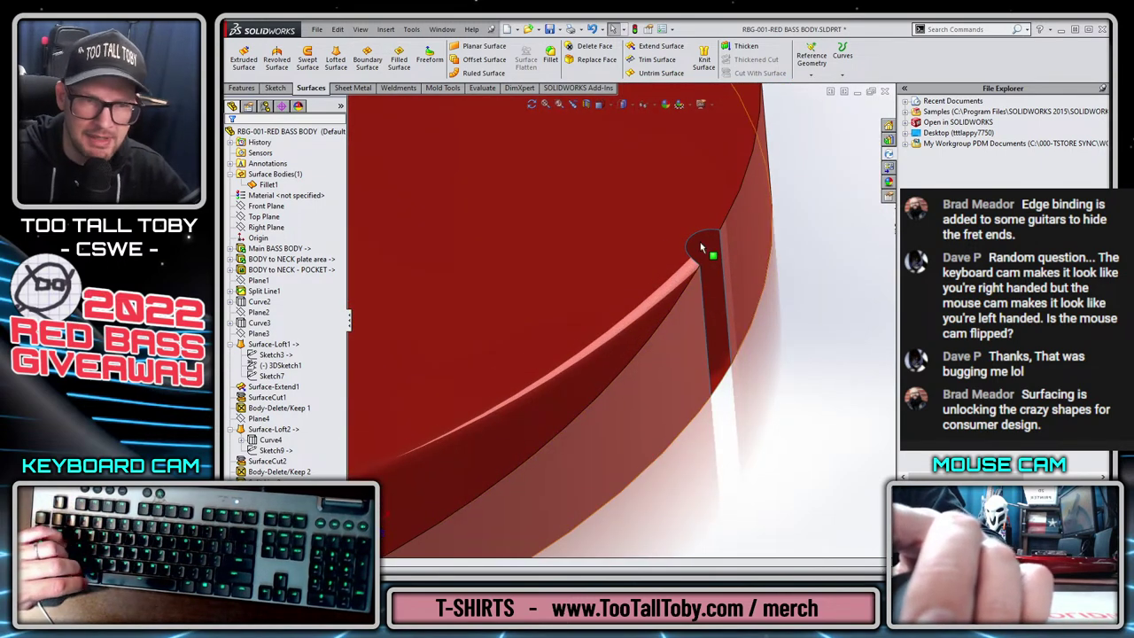
{"action": "scroll", "coordinate": [713, 261], "scroll_direction": "up", "scroll_amount": 10}
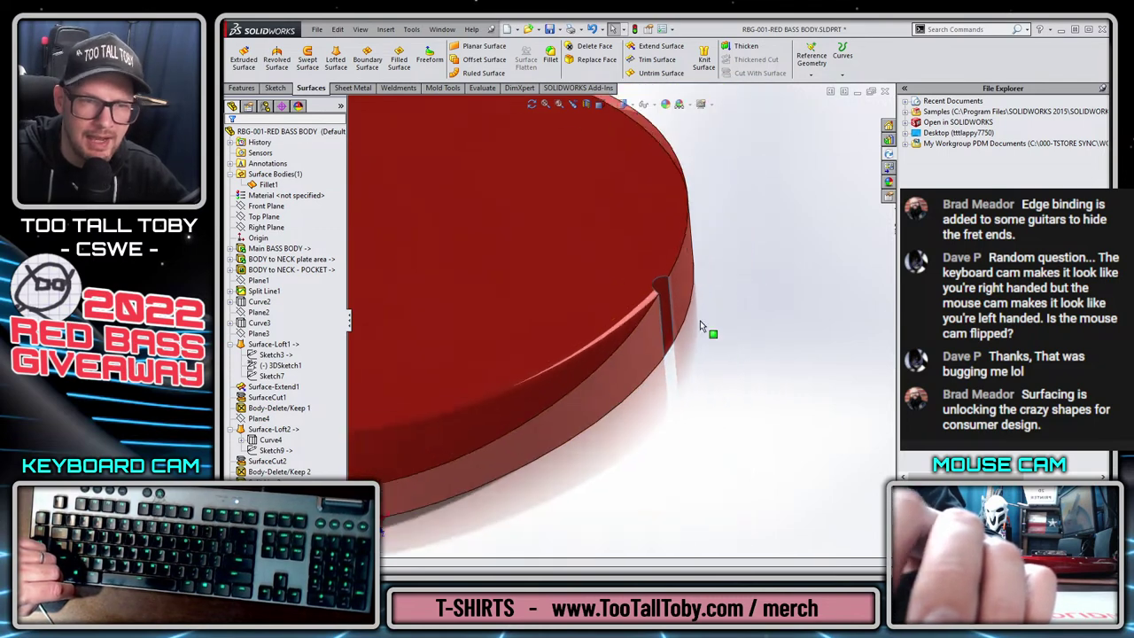
{"action": "middle_click_drag", "start_coordinate": [594, 351], "coordinate": [519, 332]}
{"action": "scroll", "coordinate": [532, 284], "scroll_direction": "down", "scroll_amount": 6}
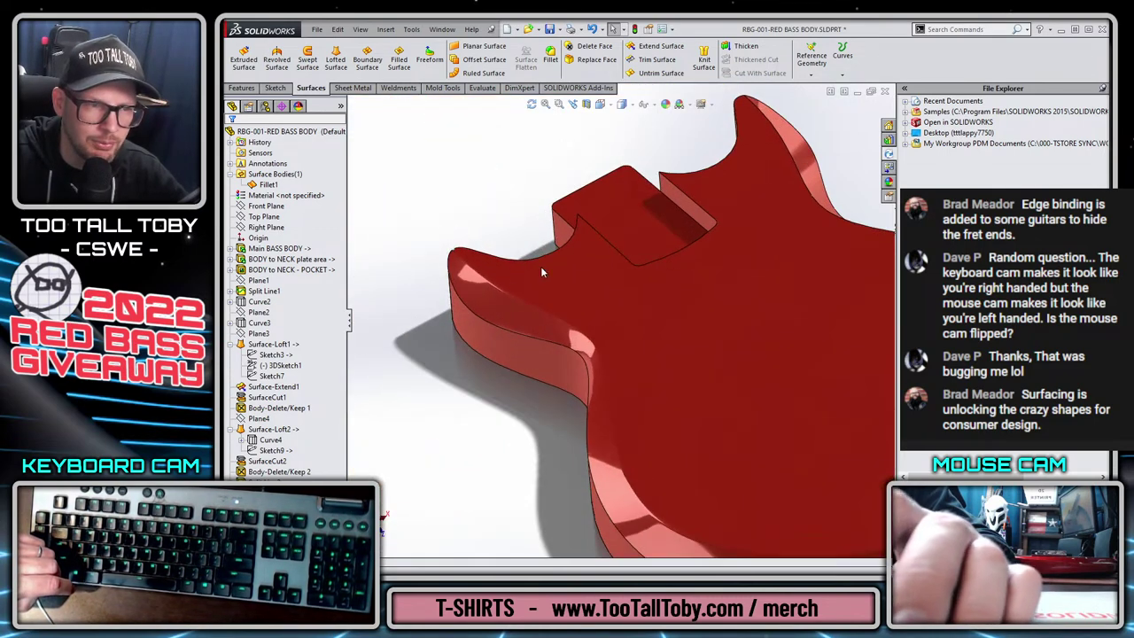
{"action": "scroll", "coordinate": [512, 304], "scroll_direction": "down", "scroll_amount": 5}
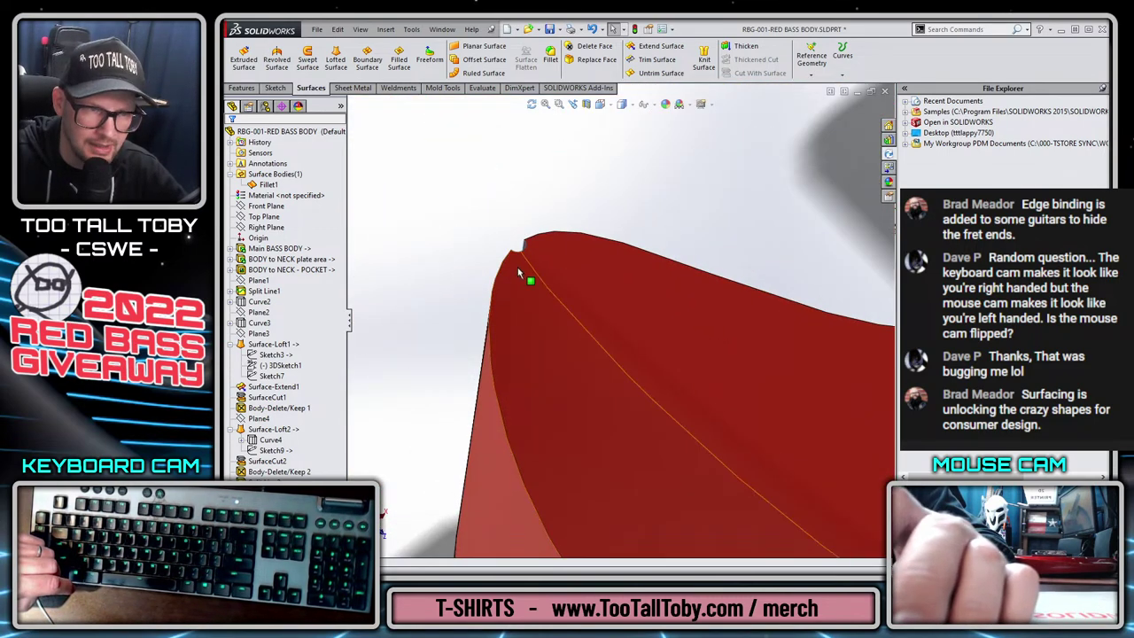
{"action": "scroll", "coordinate": [526, 279], "scroll_direction": "up", "scroll_amount": 5}
{"action": "scroll", "coordinate": [727, 430], "scroll_direction": "up", "scroll_amount": 8}
{"action": "scroll", "coordinate": [762, 412], "scroll_direction": "down", "scroll_amount": 3}
{"action": "middle_click_drag", "start_coordinate": [772, 387], "coordinate": [680, 322]}
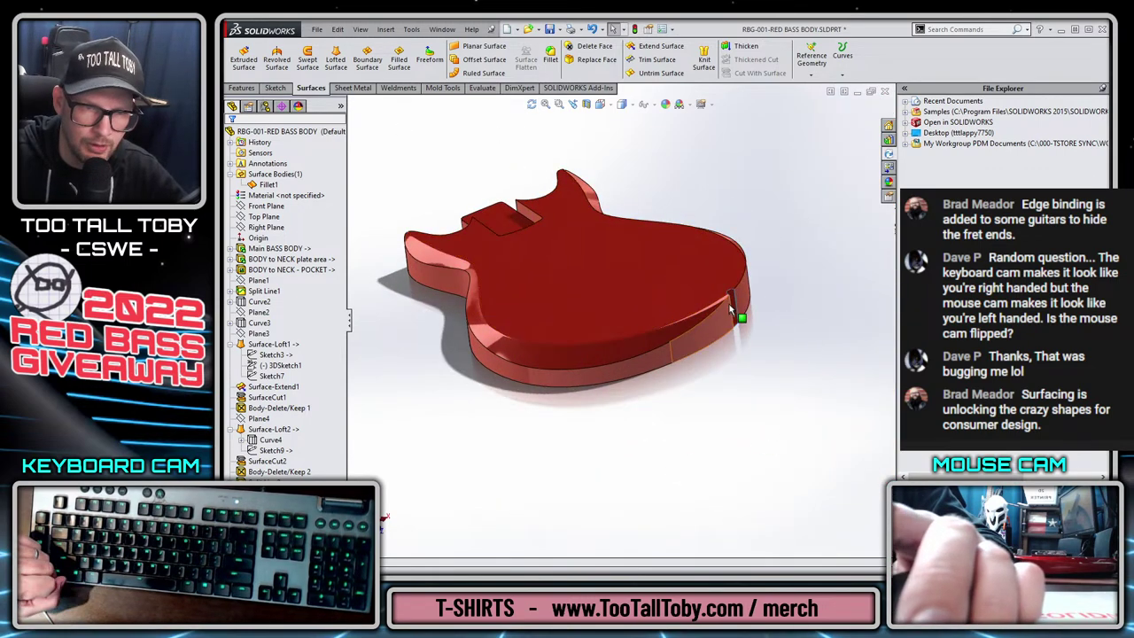
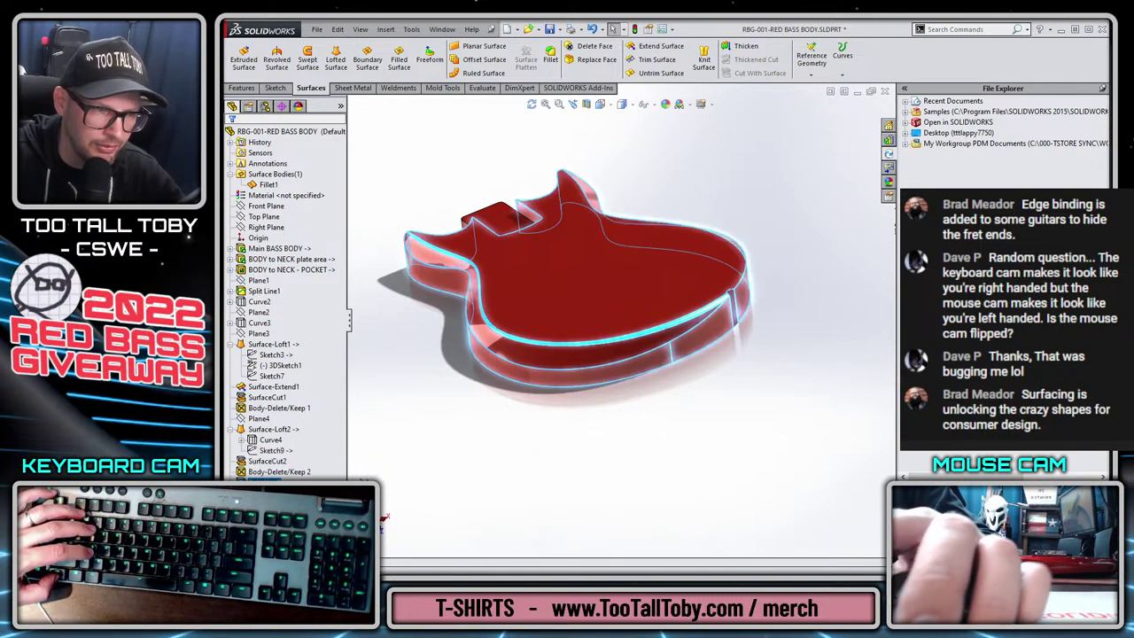
Delete Split Line2 together with its dependent DeleteFace1 and Fillet1 features.
{"action": "key", "text": "Delete"}
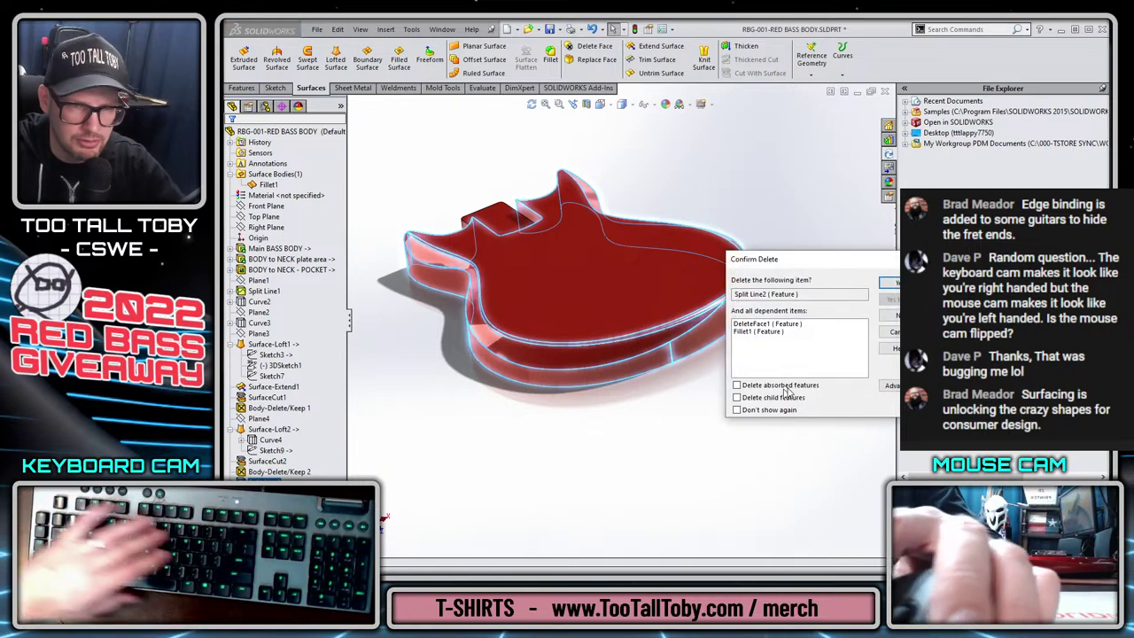
{"action": "left_click", "coordinate": [889, 282]}
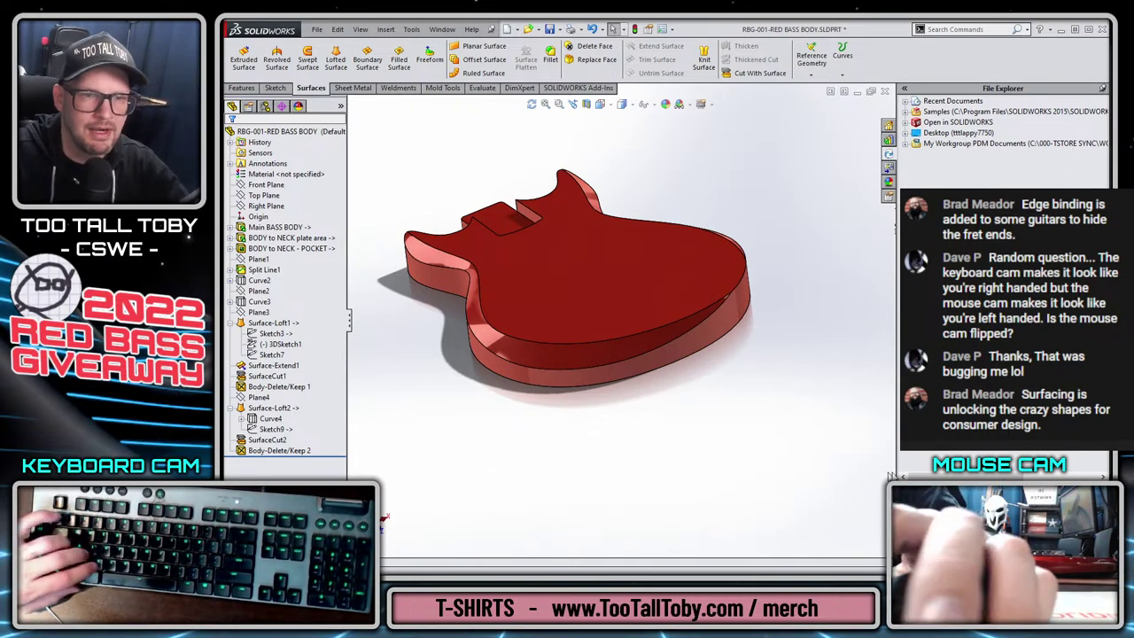
{"action": "left_click", "coordinate": [415, 233]}
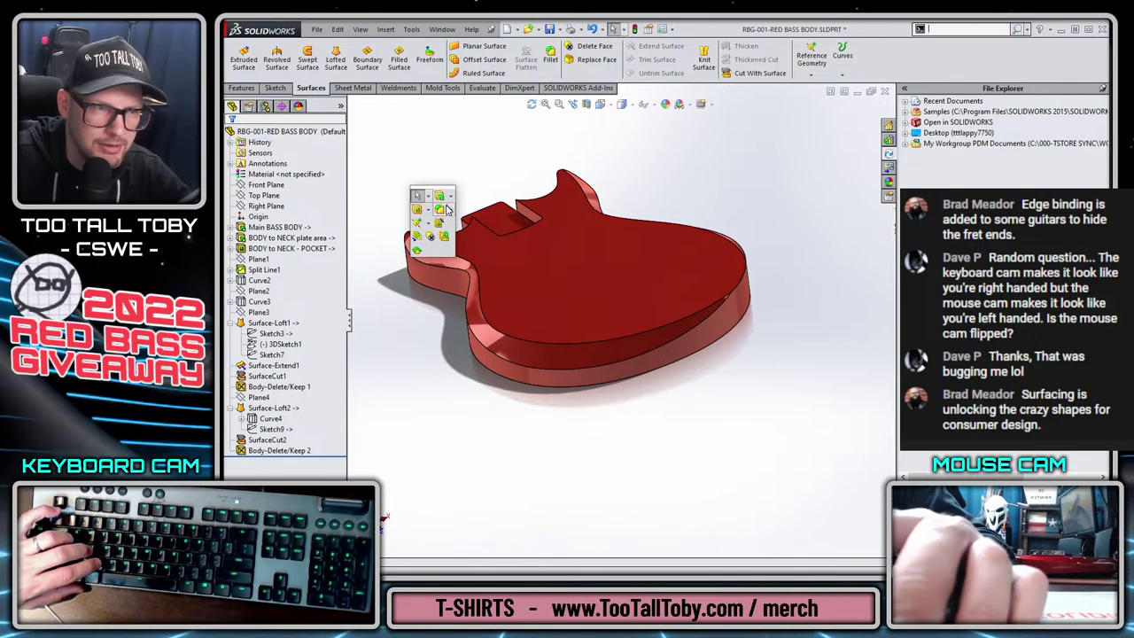
Create VarFillet1 on the body's outer edge: 0in at both ends, 0.25in at a midpoint control point.
{"action": "left_click", "coordinate": [428, 238]}
{"action": "left_click", "coordinate": [269, 191]}
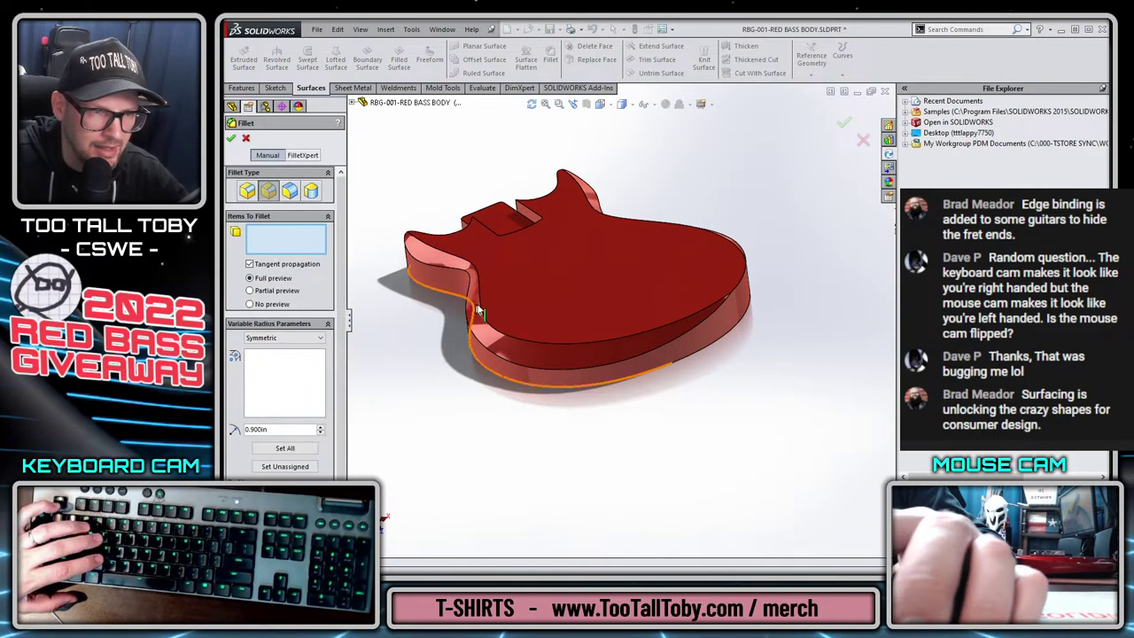
{"action": "left_click", "coordinate": [483, 305]}
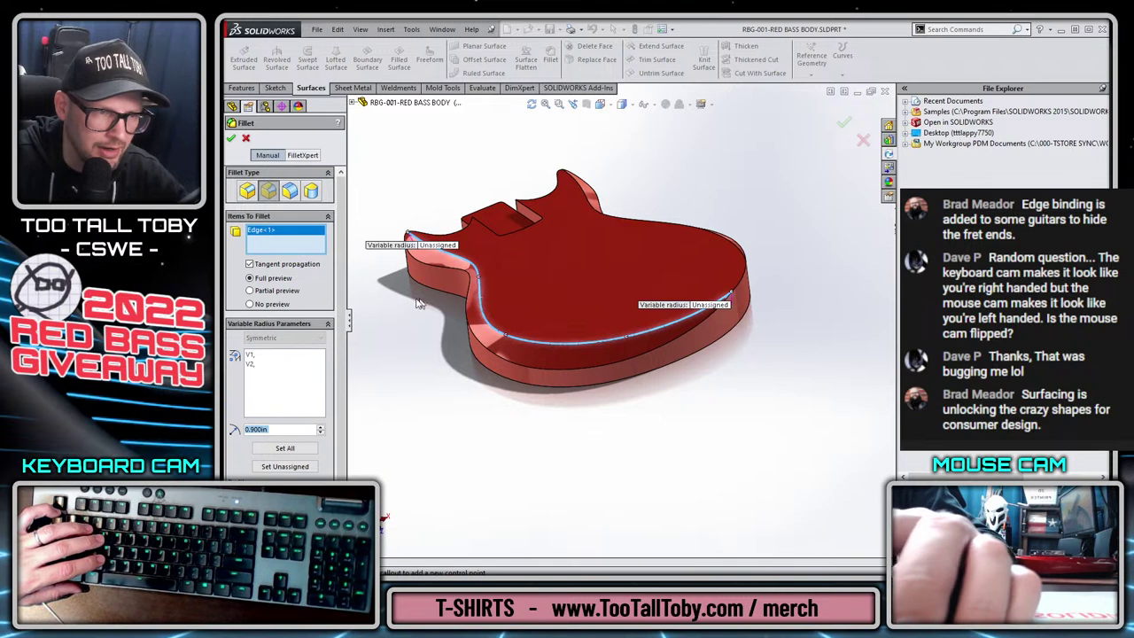
{"action": "left_click", "coordinate": [447, 247]}
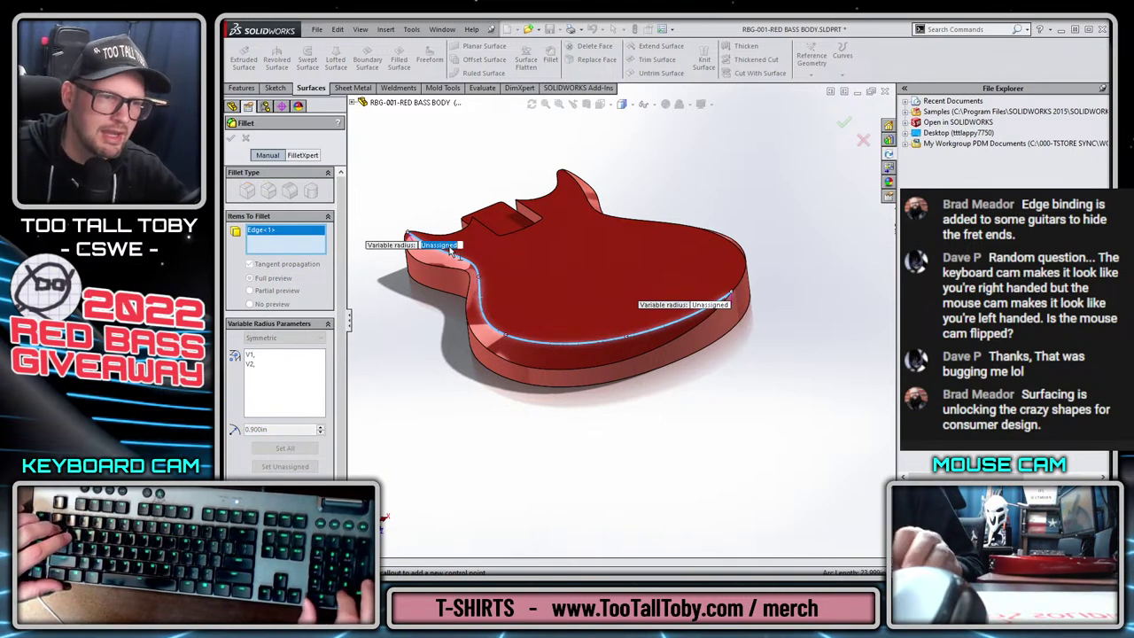
{"action": "key", "text": "Return"}
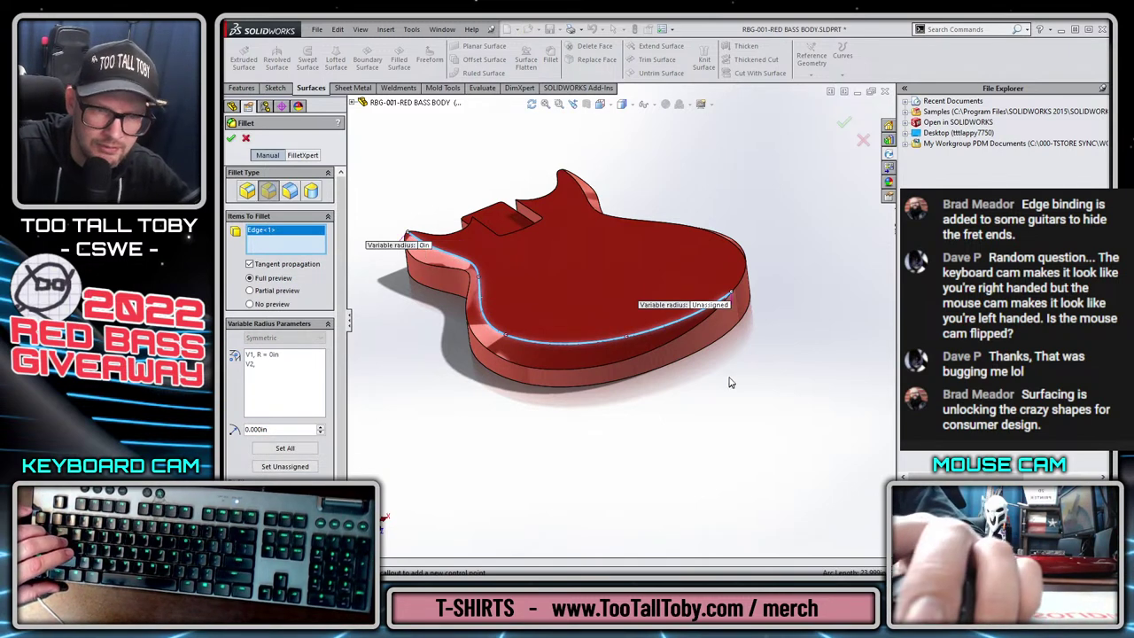
{"action": "left_click", "coordinate": [709, 305]}
{"action": "key", "text": "Return"}
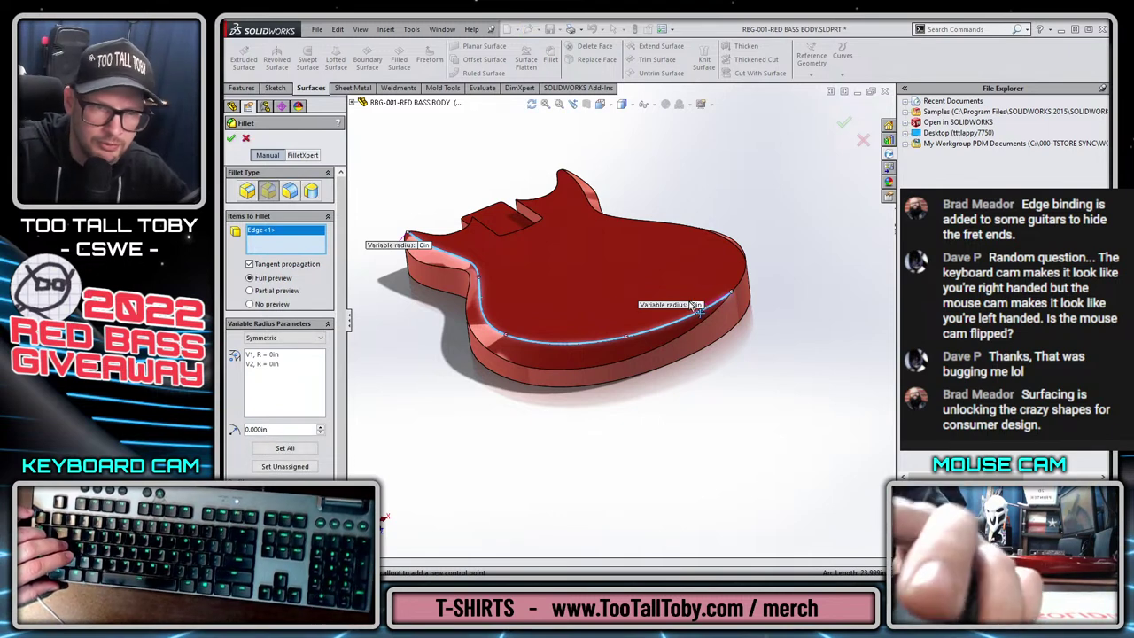
{"action": "left_click", "coordinate": [506, 337]}
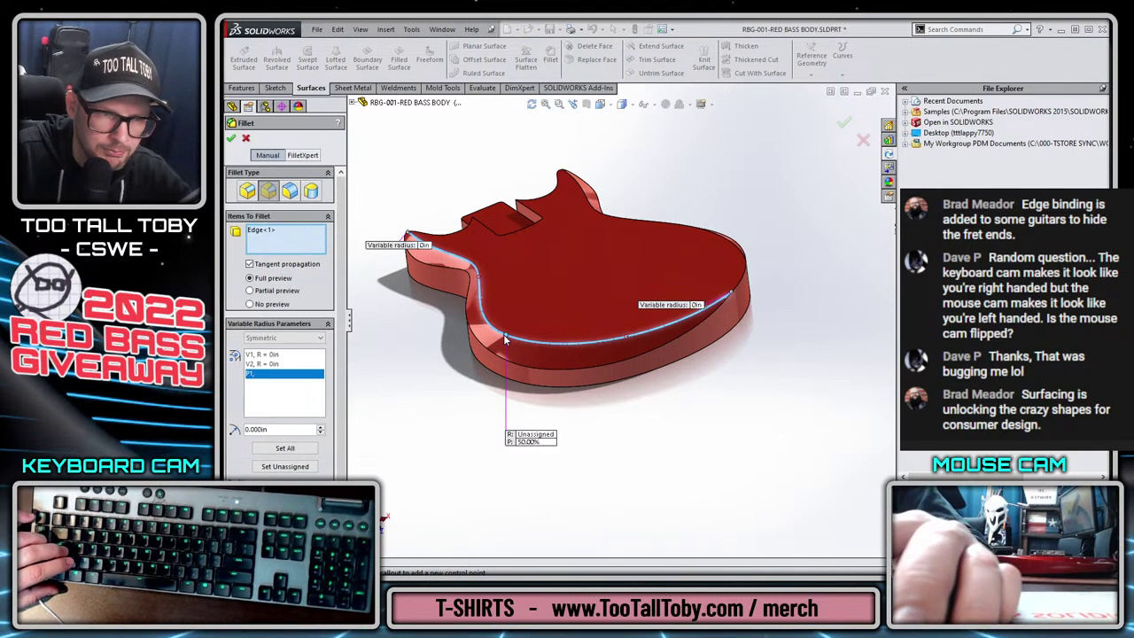
{"action": "left_click", "coordinate": [532, 438]}
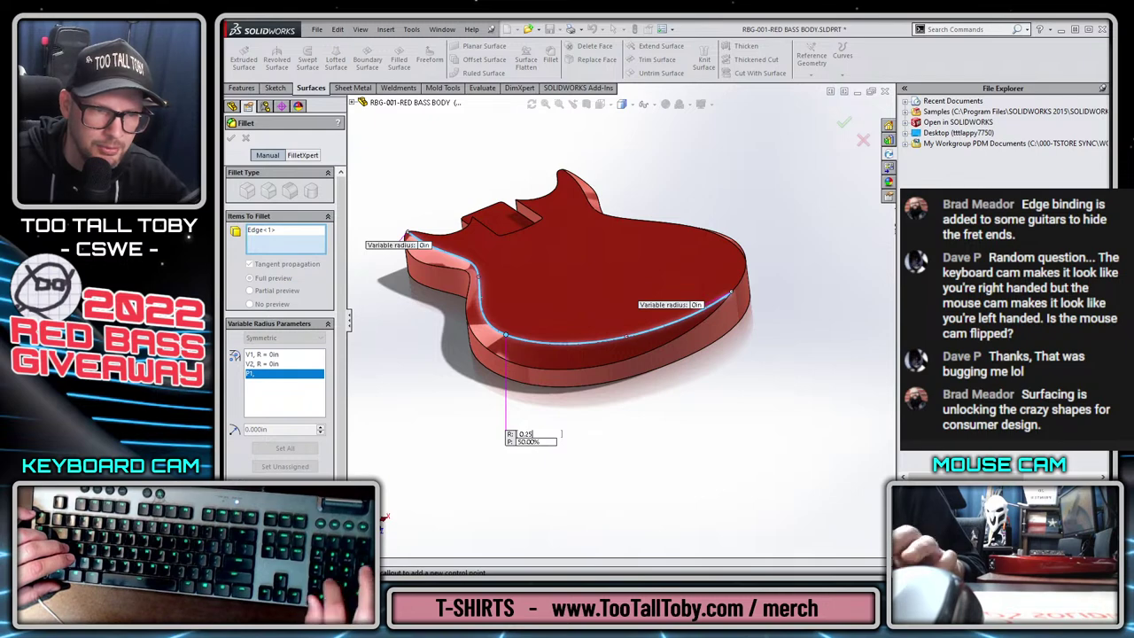
{"action": "key", "text": "Return"}
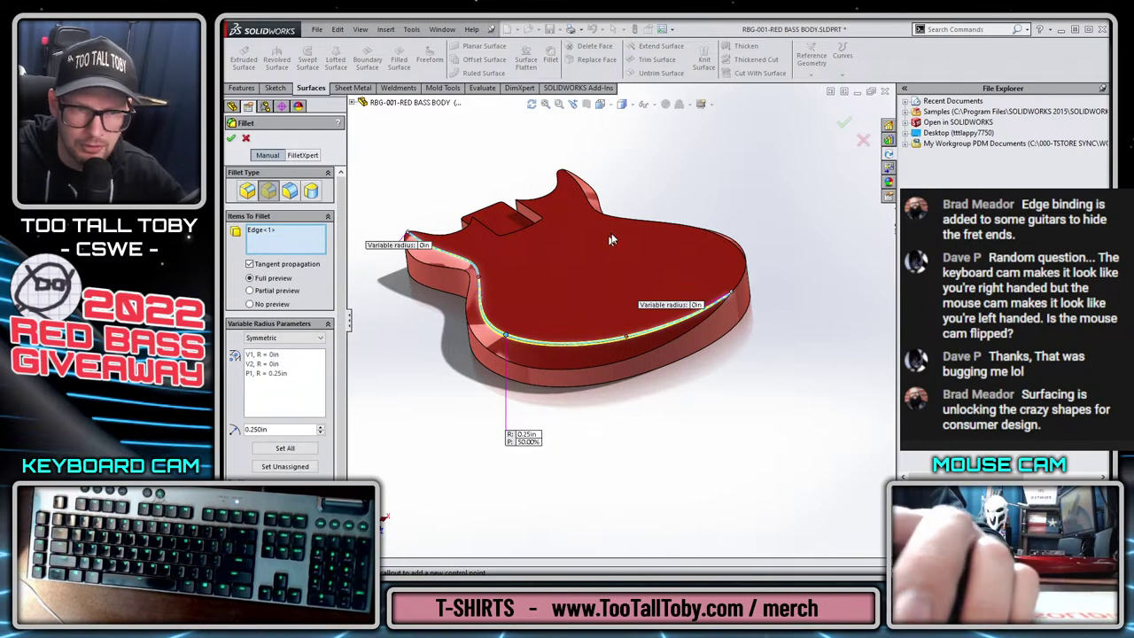
{"action": "key", "text": "Return"}
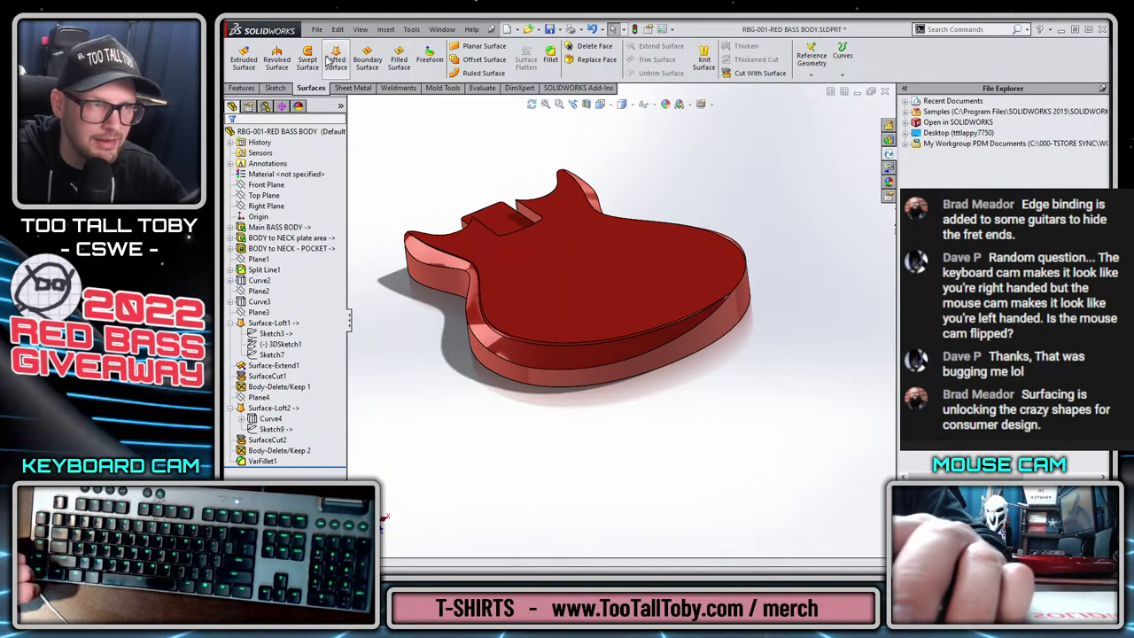
Start a new variable-size fillet and select three body edges, including Edge<3> at the horn tip.
{"action": "left_click", "coordinate": [551, 55]}
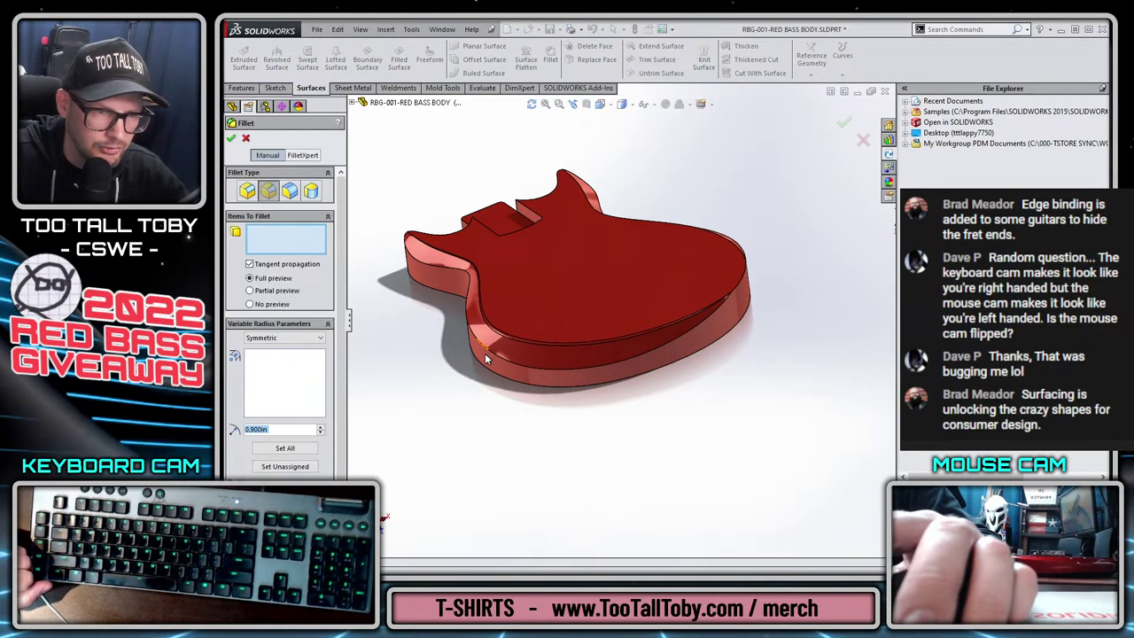
{"action": "left_click", "coordinate": [719, 316]}
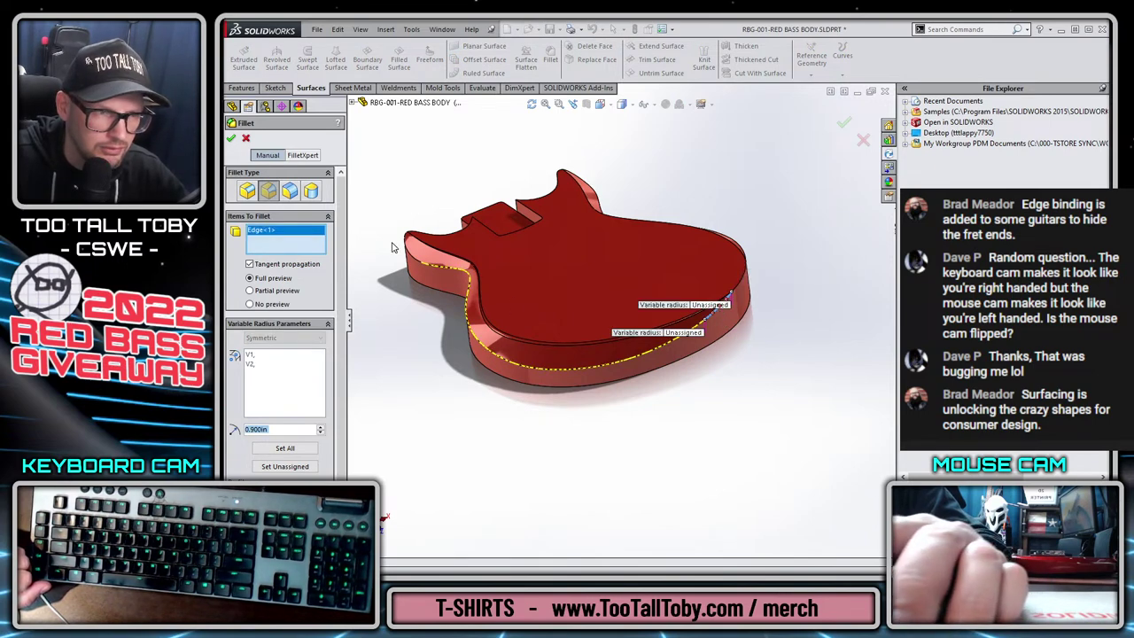
{"action": "scroll", "coordinate": [410, 257], "scroll_direction": "down", "scroll_amount": 5}
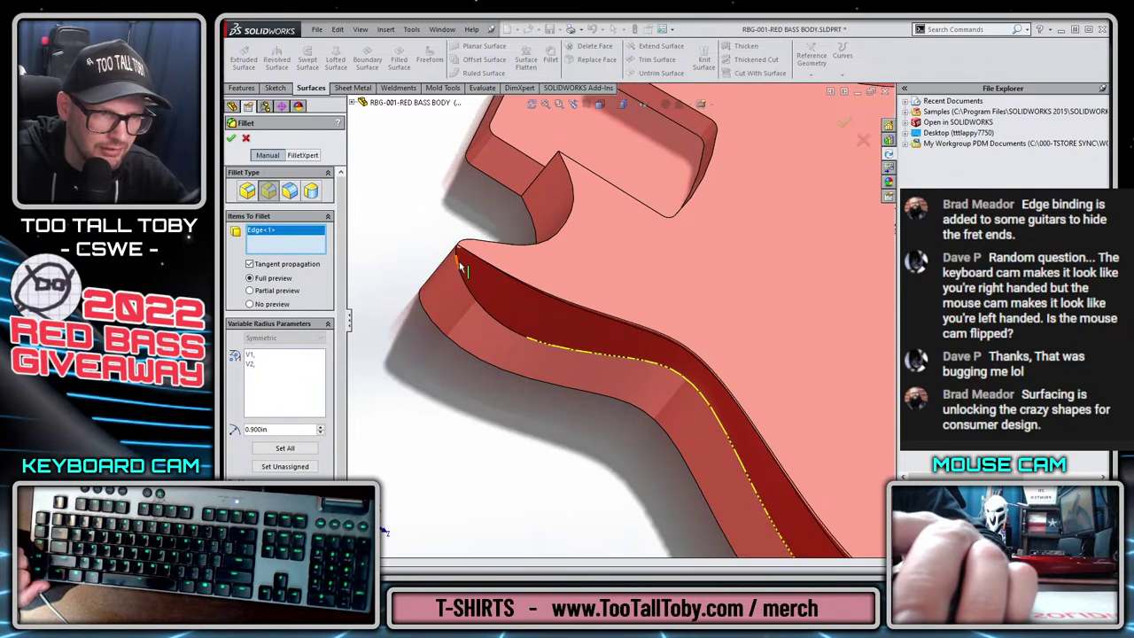
{"action": "scroll", "coordinate": [460, 256], "scroll_direction": "down", "scroll_amount": 4}
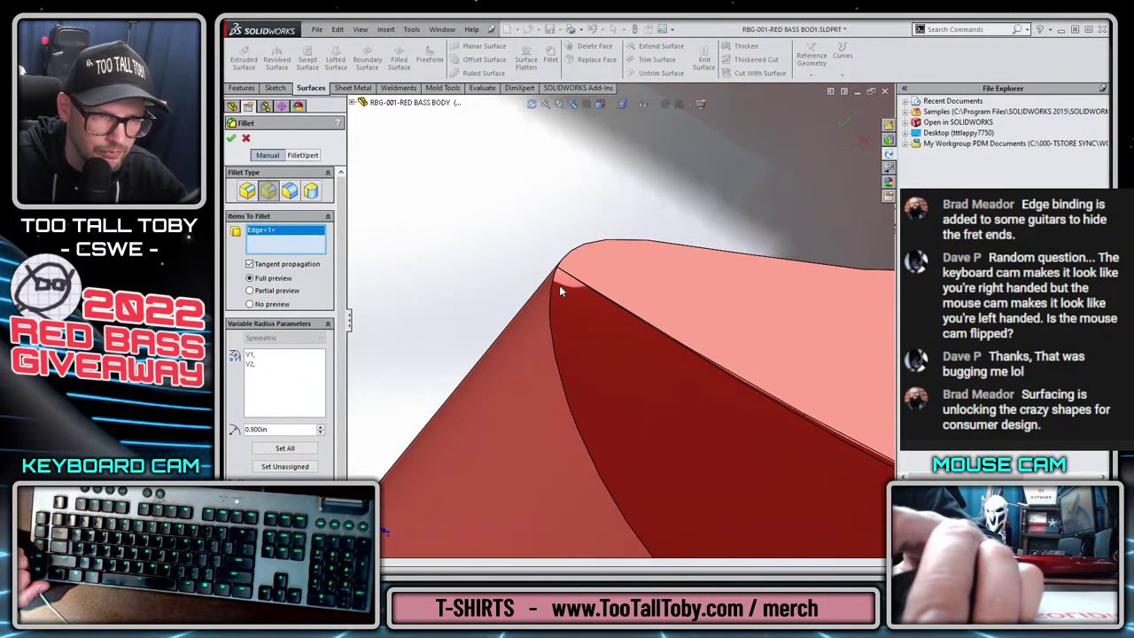
{"action": "left_click", "coordinate": [555, 285]}
{"action": "scroll", "coordinate": [741, 487], "scroll_direction": "up", "scroll_amount": 8}
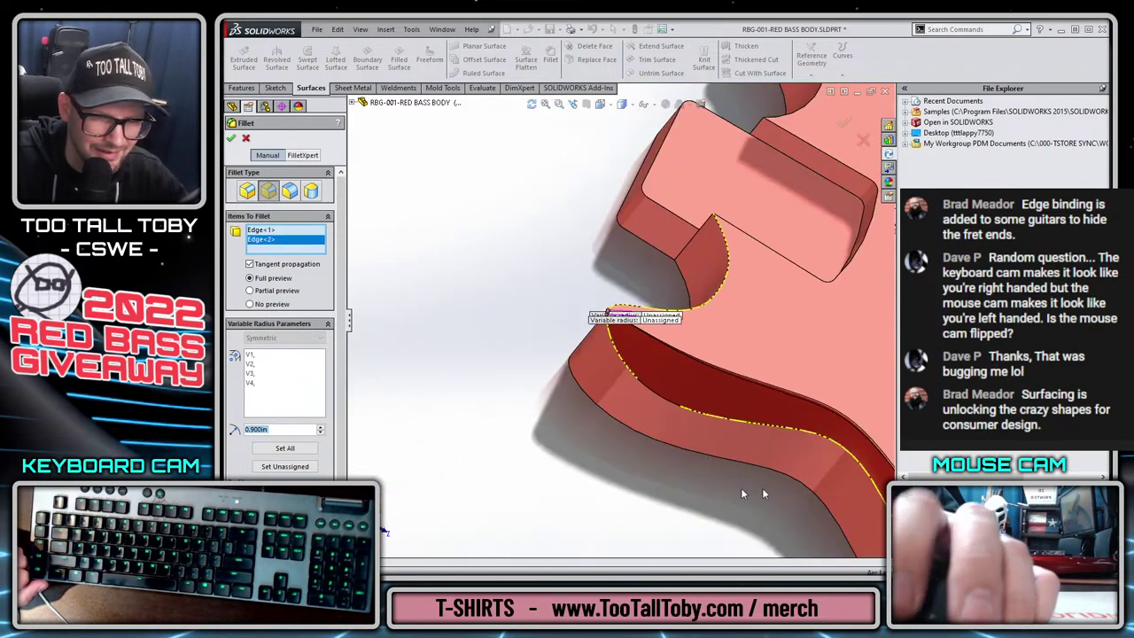
{"action": "left_click", "coordinate": [704, 413]}
{"action": "scroll", "coordinate": [703, 416], "scroll_direction": "up", "scroll_amount": 5}
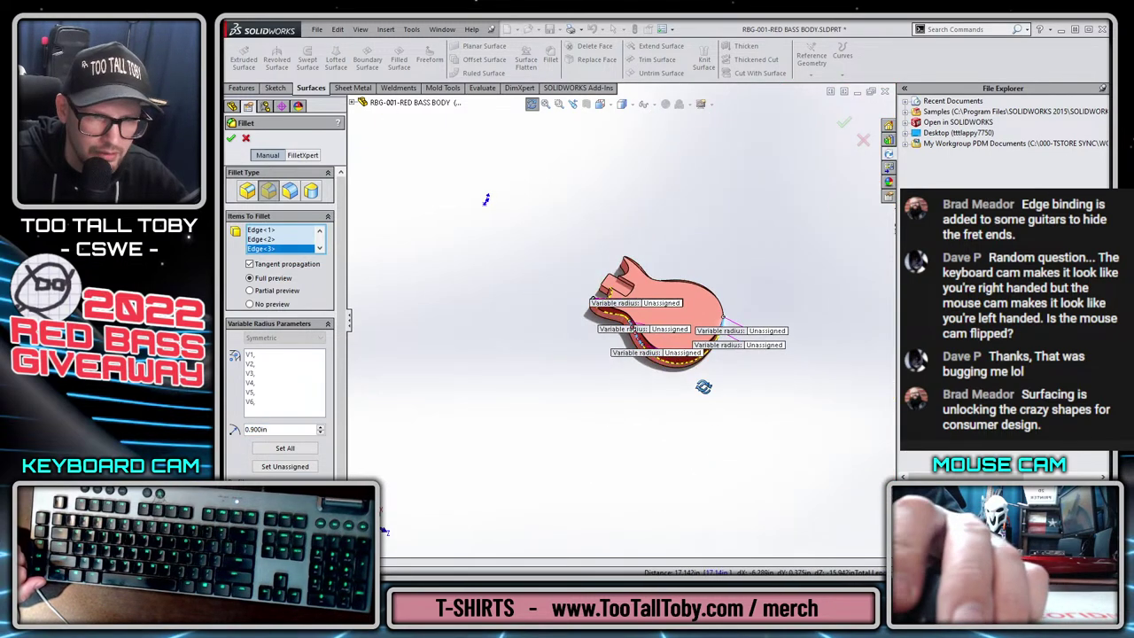
{"action": "scroll", "coordinate": [704, 386], "scroll_direction": "down", "scroll_amount": 6}
Set the variable radius callouts to 0in at V1 and V4 and 0.25in at V5.
{"action": "left_click_drag", "start_coordinate": [671, 299], "coordinate": [761, 281]}
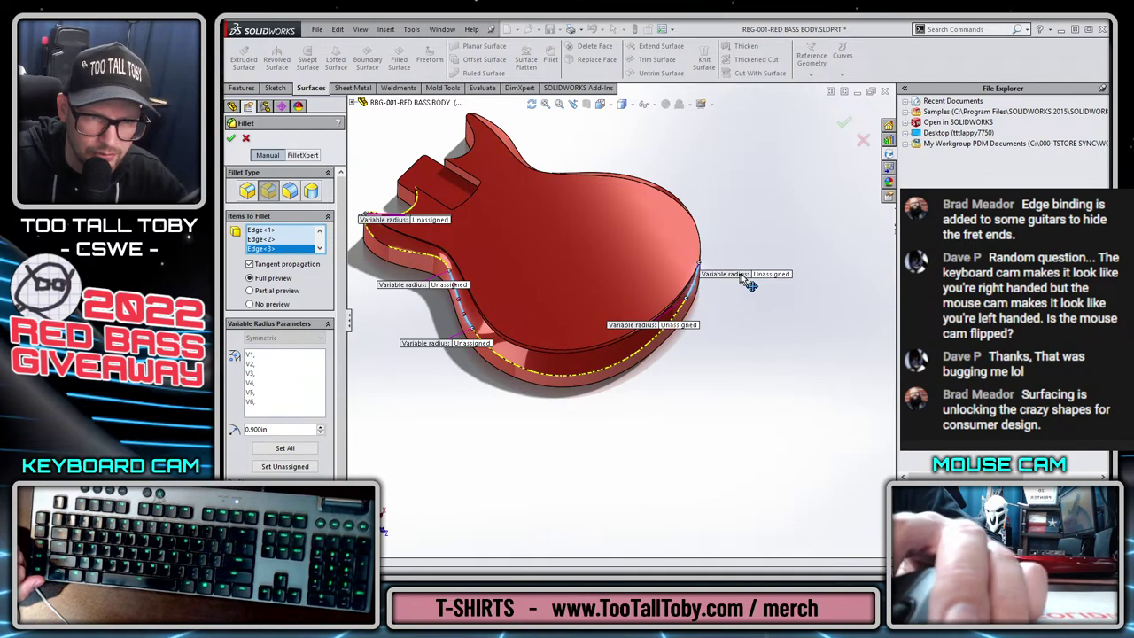
{"action": "left_click", "coordinate": [771, 271]}
{"action": "type", "text": "0"}
{"action": "key", "text": "Return"}
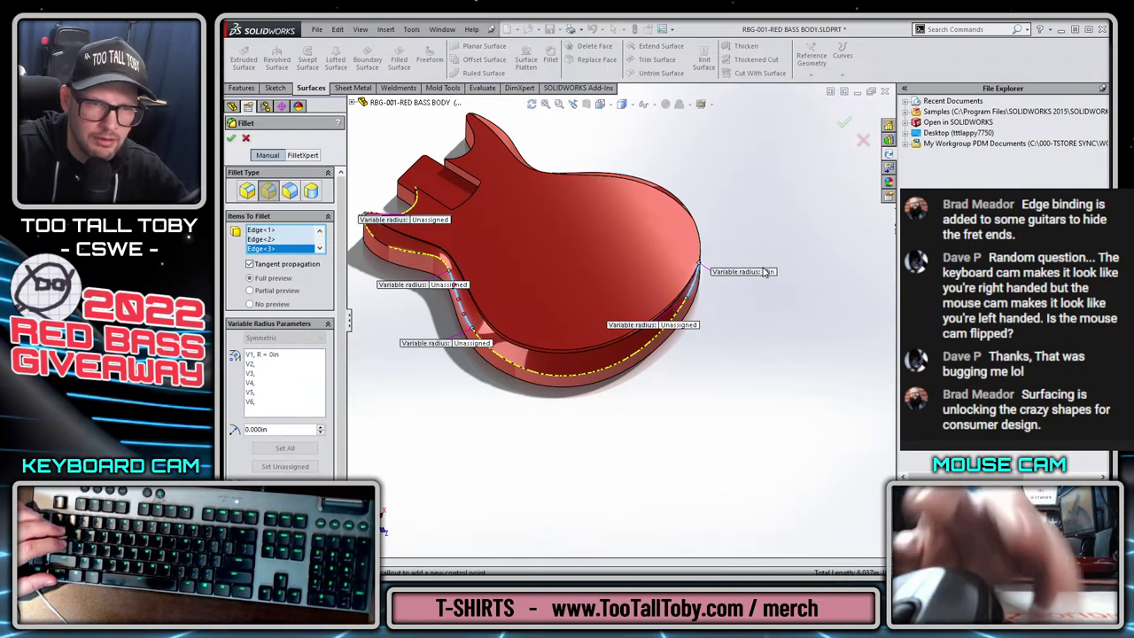
{"action": "left_click", "coordinate": [433, 219]}
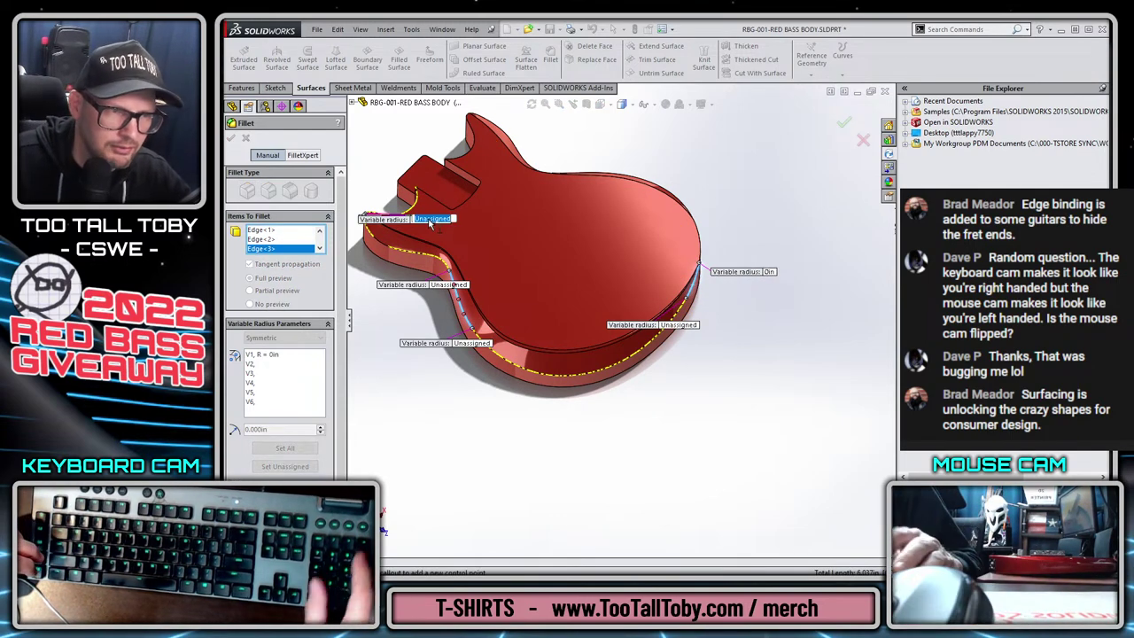
{"action": "key", "text": "Return"}
{"action": "left_click", "coordinate": [471, 343]}
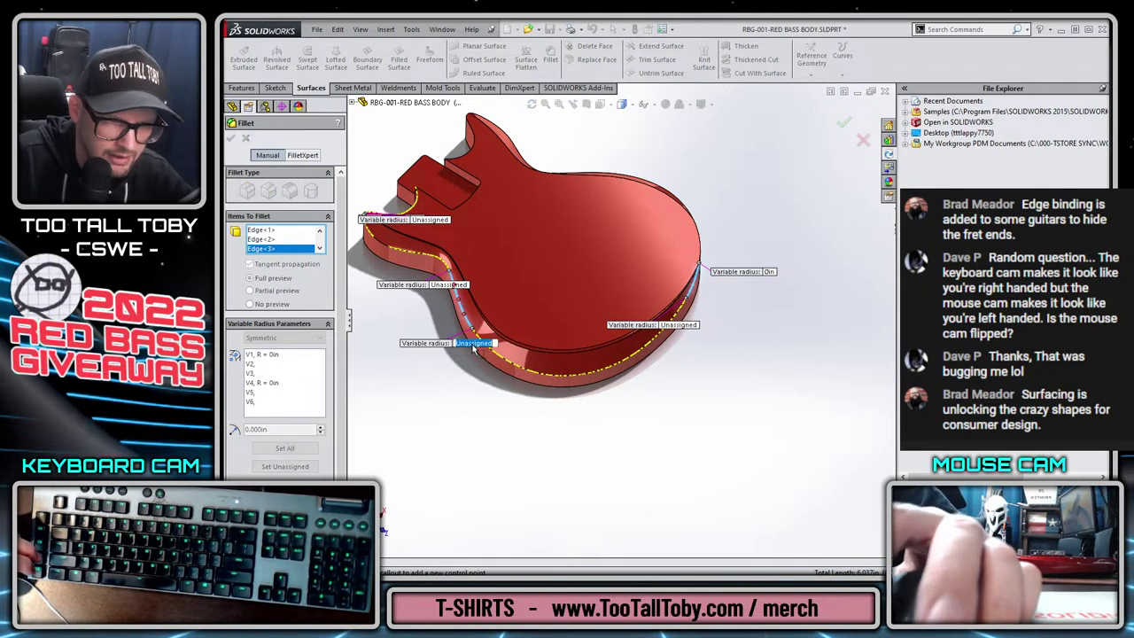
{"action": "type", "text": "0.25in"}
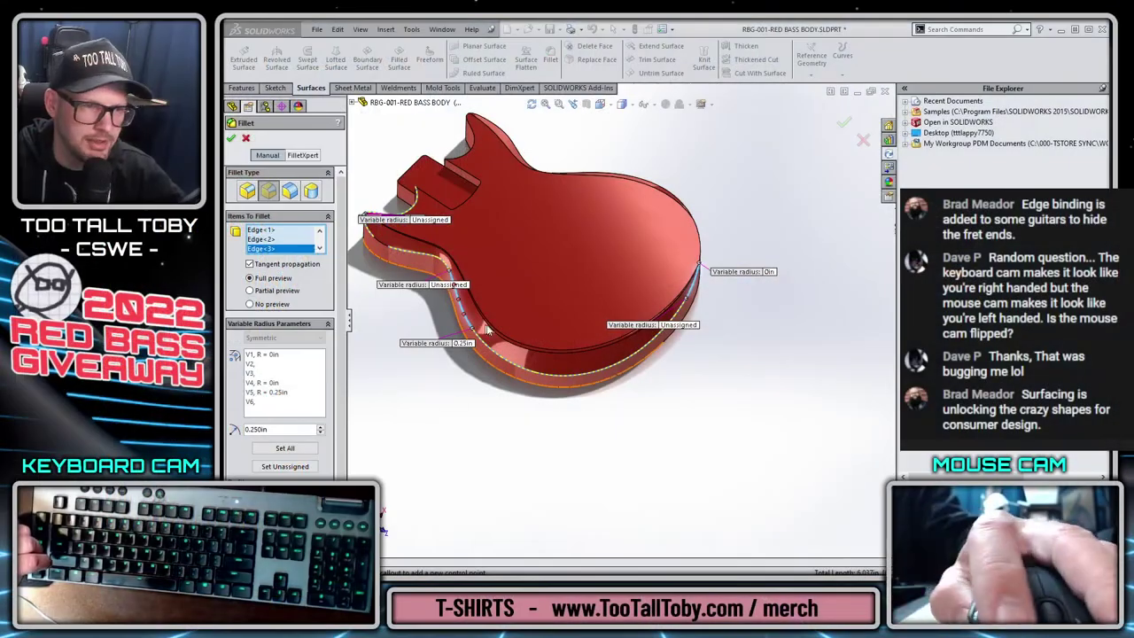
Apply VarFillet1, inspect the rounded edge, then save the body part and check it in.
{"action": "left_click", "coordinate": [230, 137]}
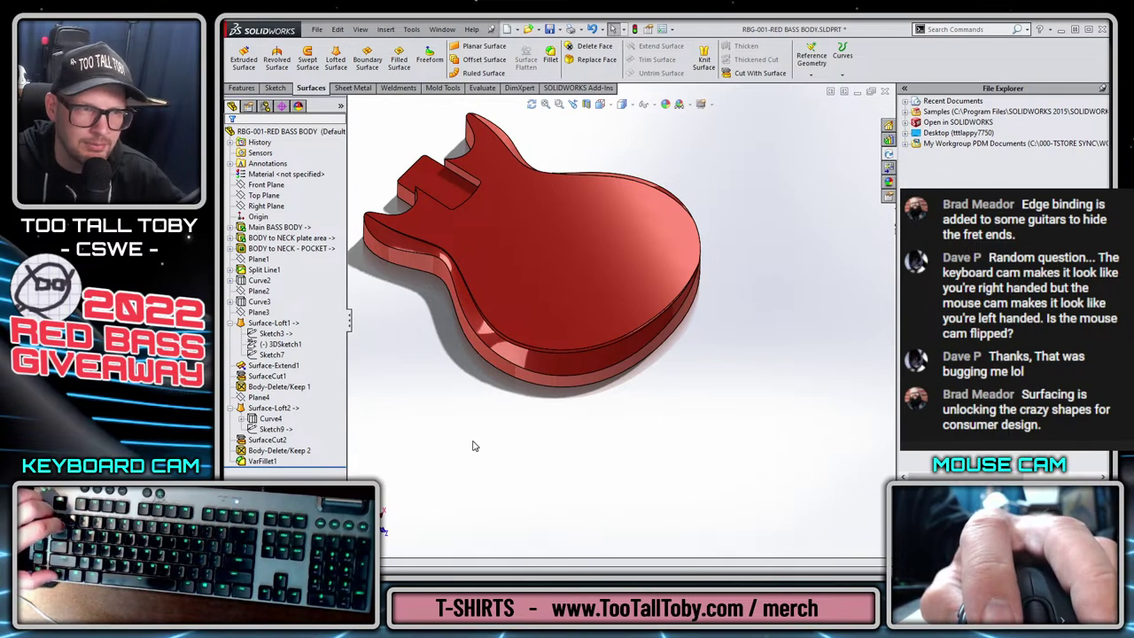
{"action": "middle_click_drag", "start_coordinate": [848, 245], "coordinate": [652, 403]}
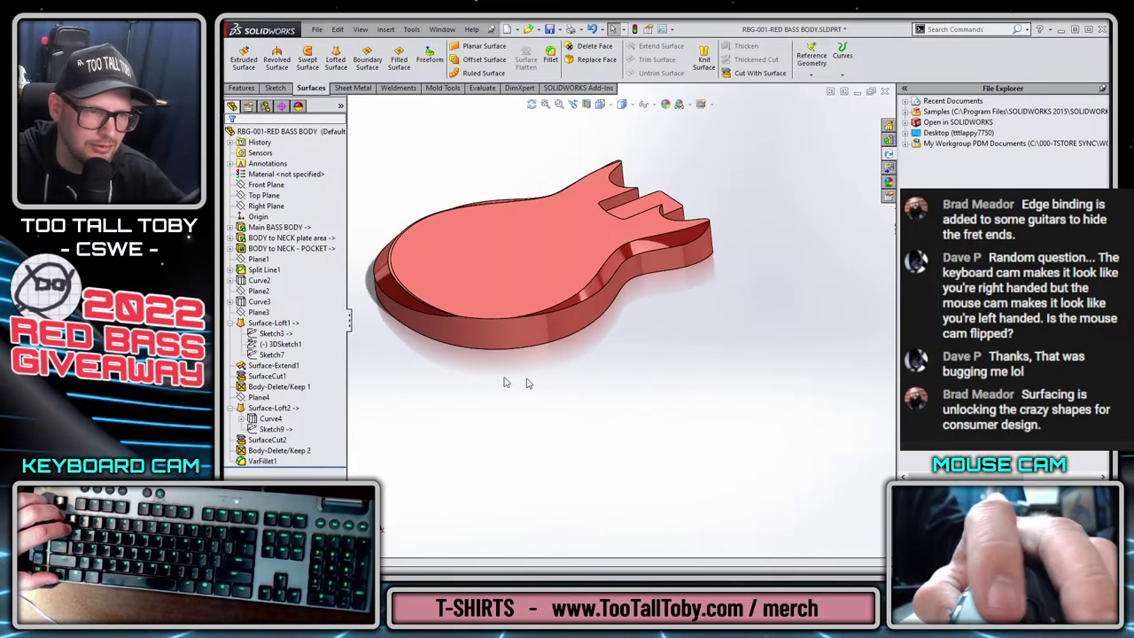
{"action": "key", "text": "ctrl+s"}
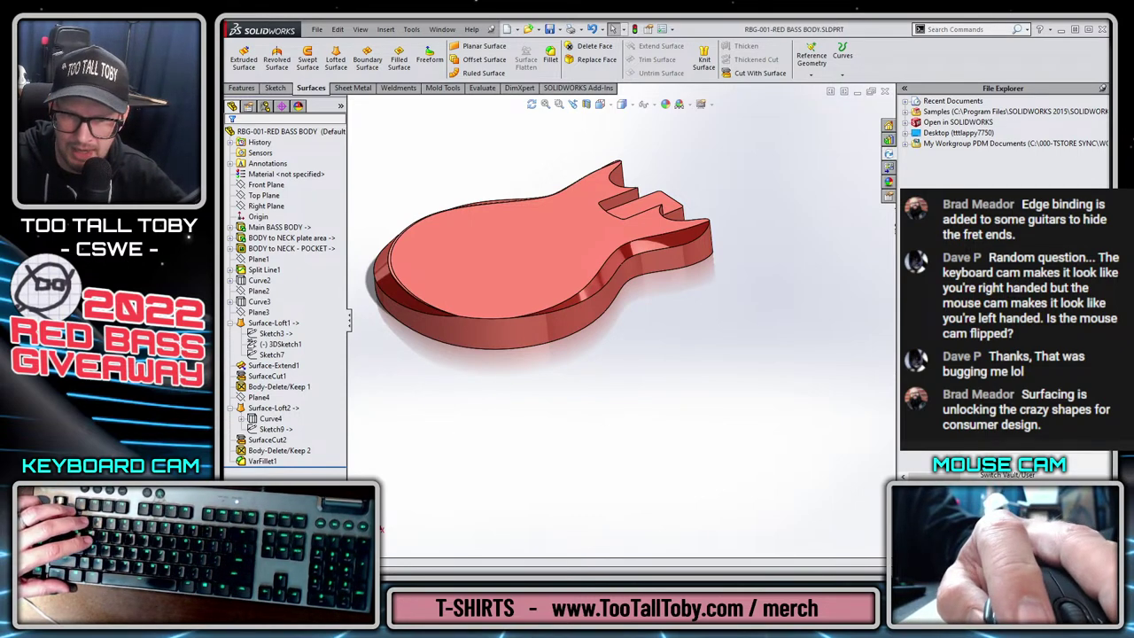
{"action": "left_click", "coordinate": [317, 470]}
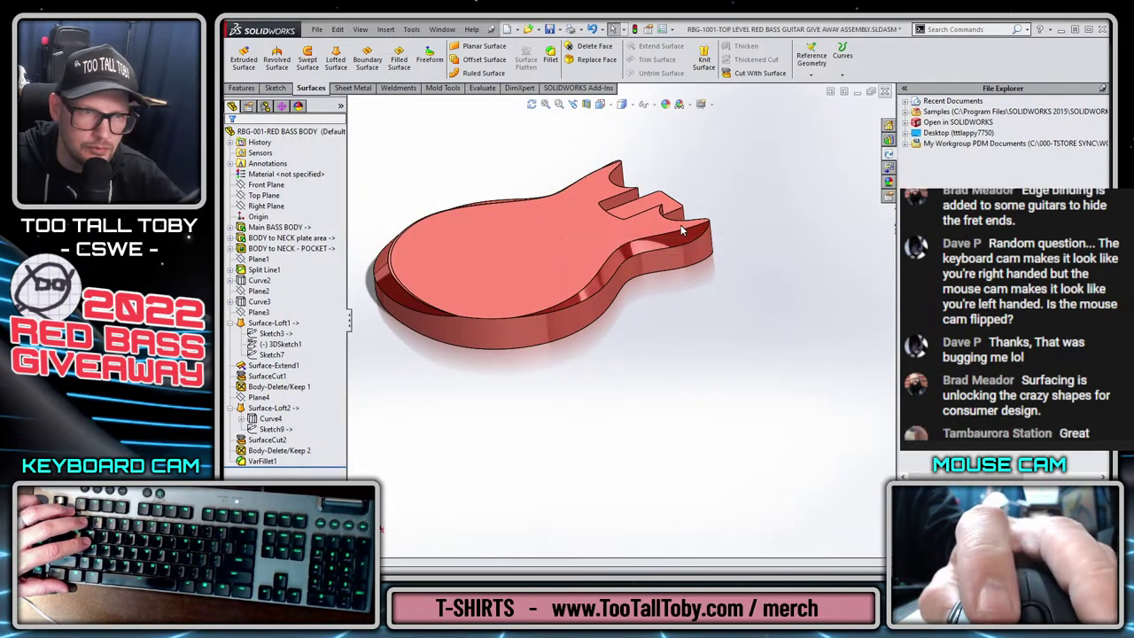
Close the body part and hide the RBG-000 master layout component in the assembly.
{"action": "left_click", "coordinate": [884, 93]}
{"action": "middle_click_drag", "start_coordinate": [704, 392], "coordinate": [701, 284]}
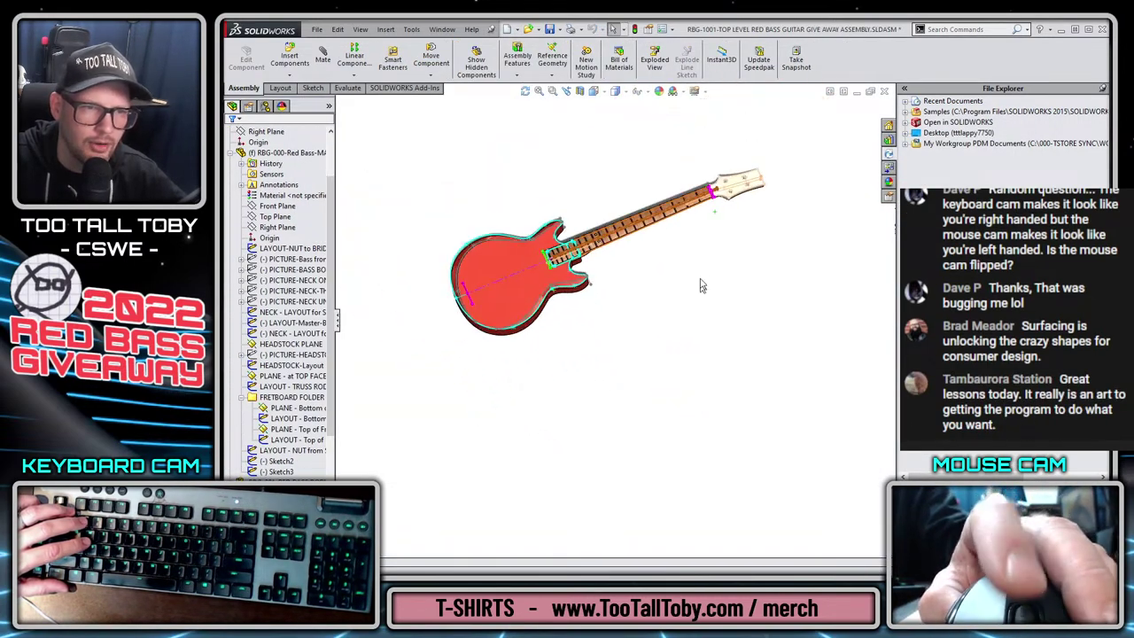
{"action": "scroll", "coordinate": [674, 226], "scroll_direction": "down", "scroll_amount": 2}
{"action": "scroll", "coordinate": [275, 213], "scroll_direction": "up", "scroll_amount": 2}
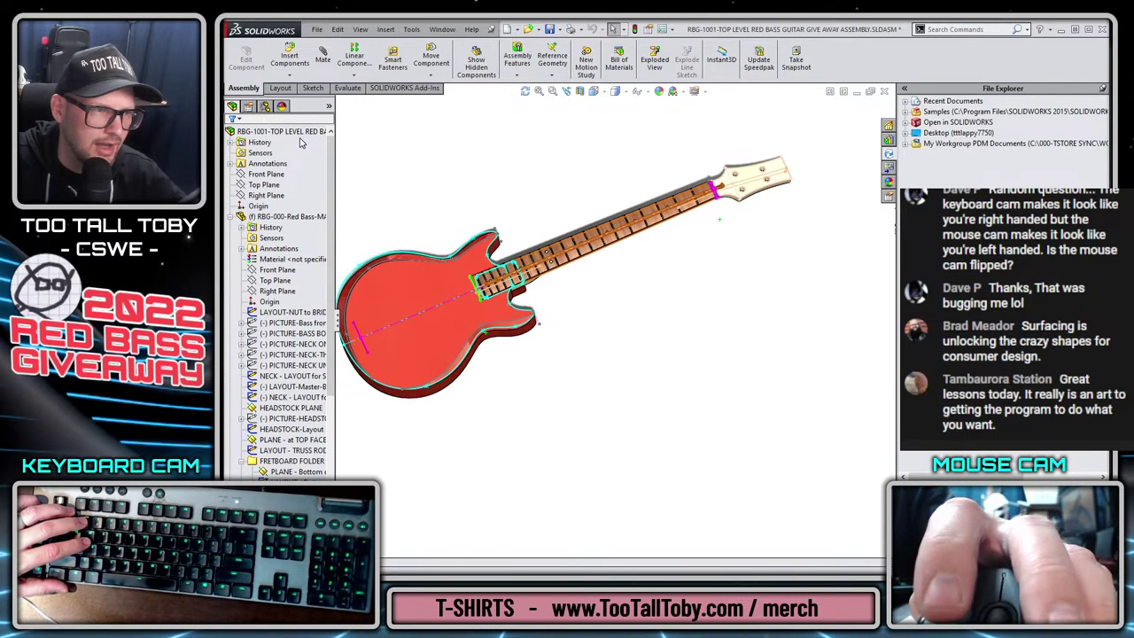
{"action": "right_click", "coordinate": [285, 220]}
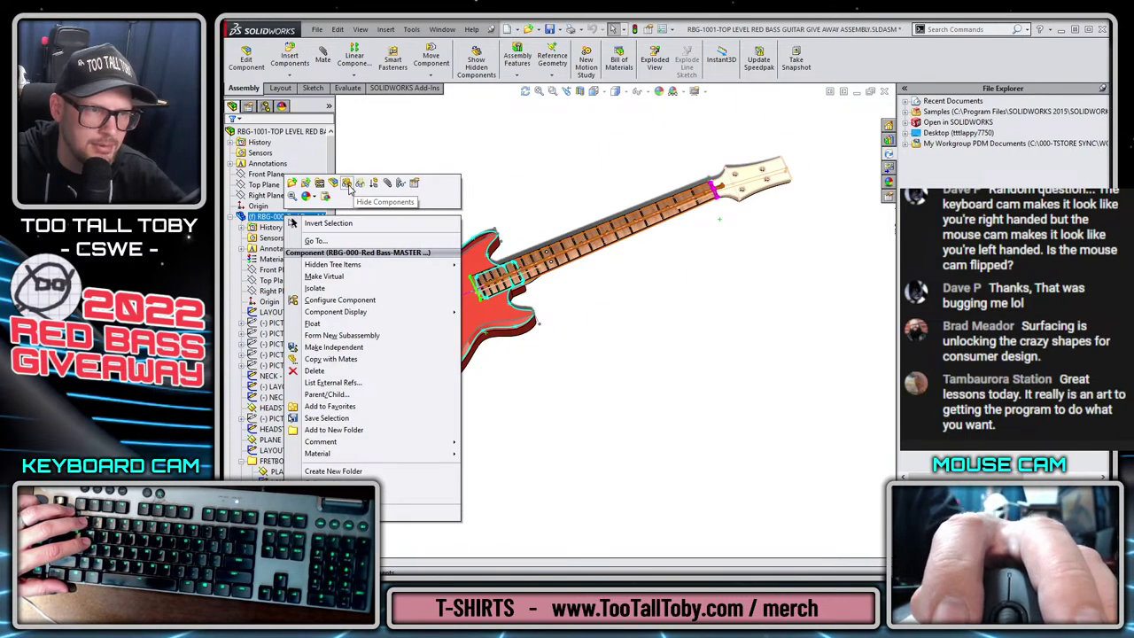
{"action": "left_click", "coordinate": [352, 188]}
Orient the guitar assembly with the neck pointing up-right, then check it into the vault.
{"action": "middle_click_drag", "start_coordinate": [432, 292], "coordinate": [637, 281]}
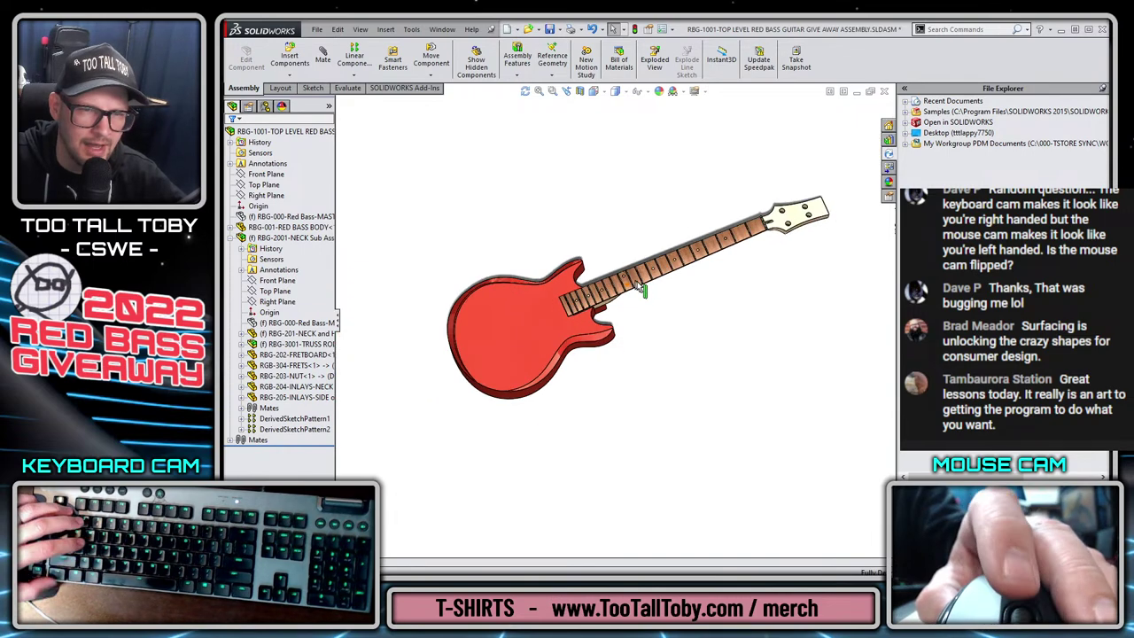
{"action": "middle_click_drag", "start_coordinate": [810, 261], "coordinate": [738, 375]}
{"action": "scroll", "coordinate": [735, 271], "scroll_direction": "down", "scroll_amount": 5}
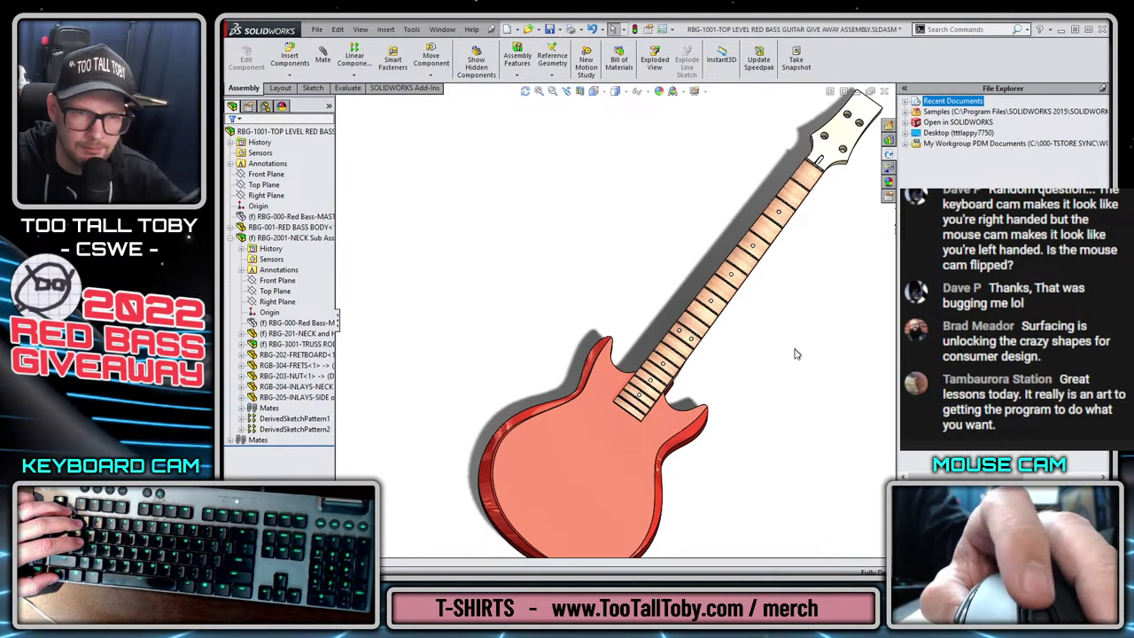
{"action": "scroll", "coordinate": [750, 360], "scroll_direction": "up", "scroll_amount": 3}
{"action": "middle_click_drag", "start_coordinate": [750, 360], "coordinate": [773, 342], "text": "ctrl"}
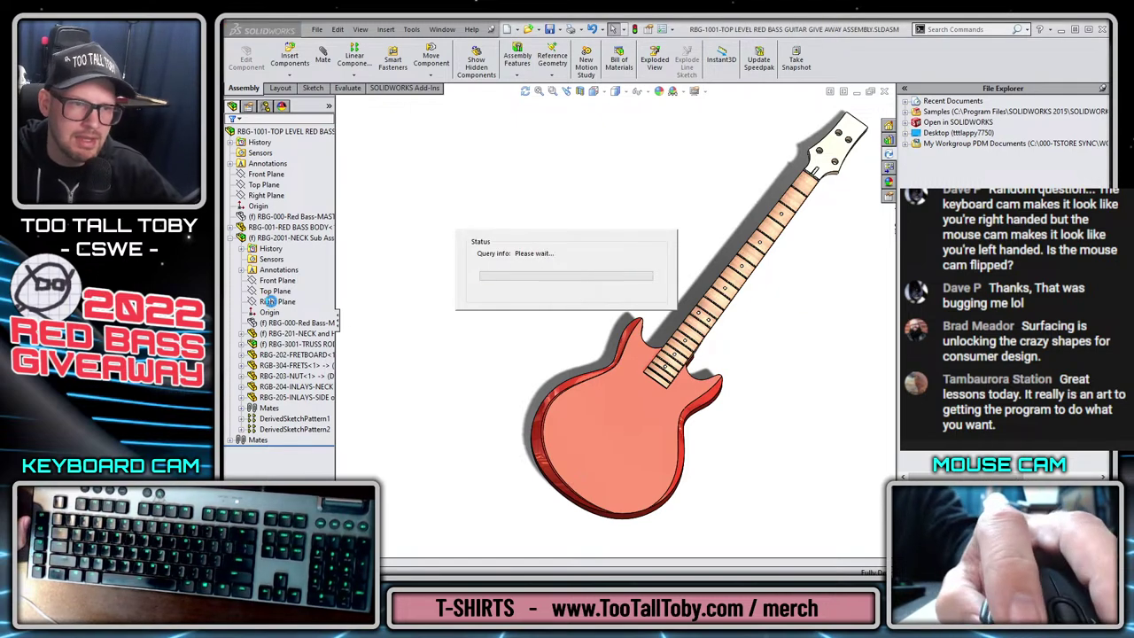
{"action": "left_click", "coordinate": [321, 469]}
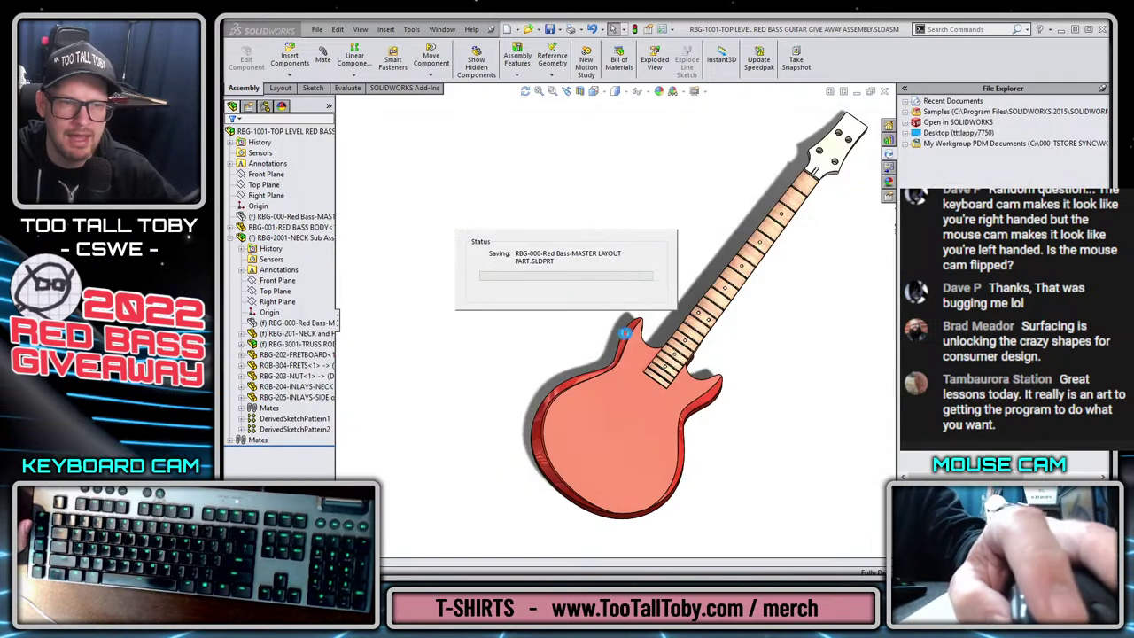